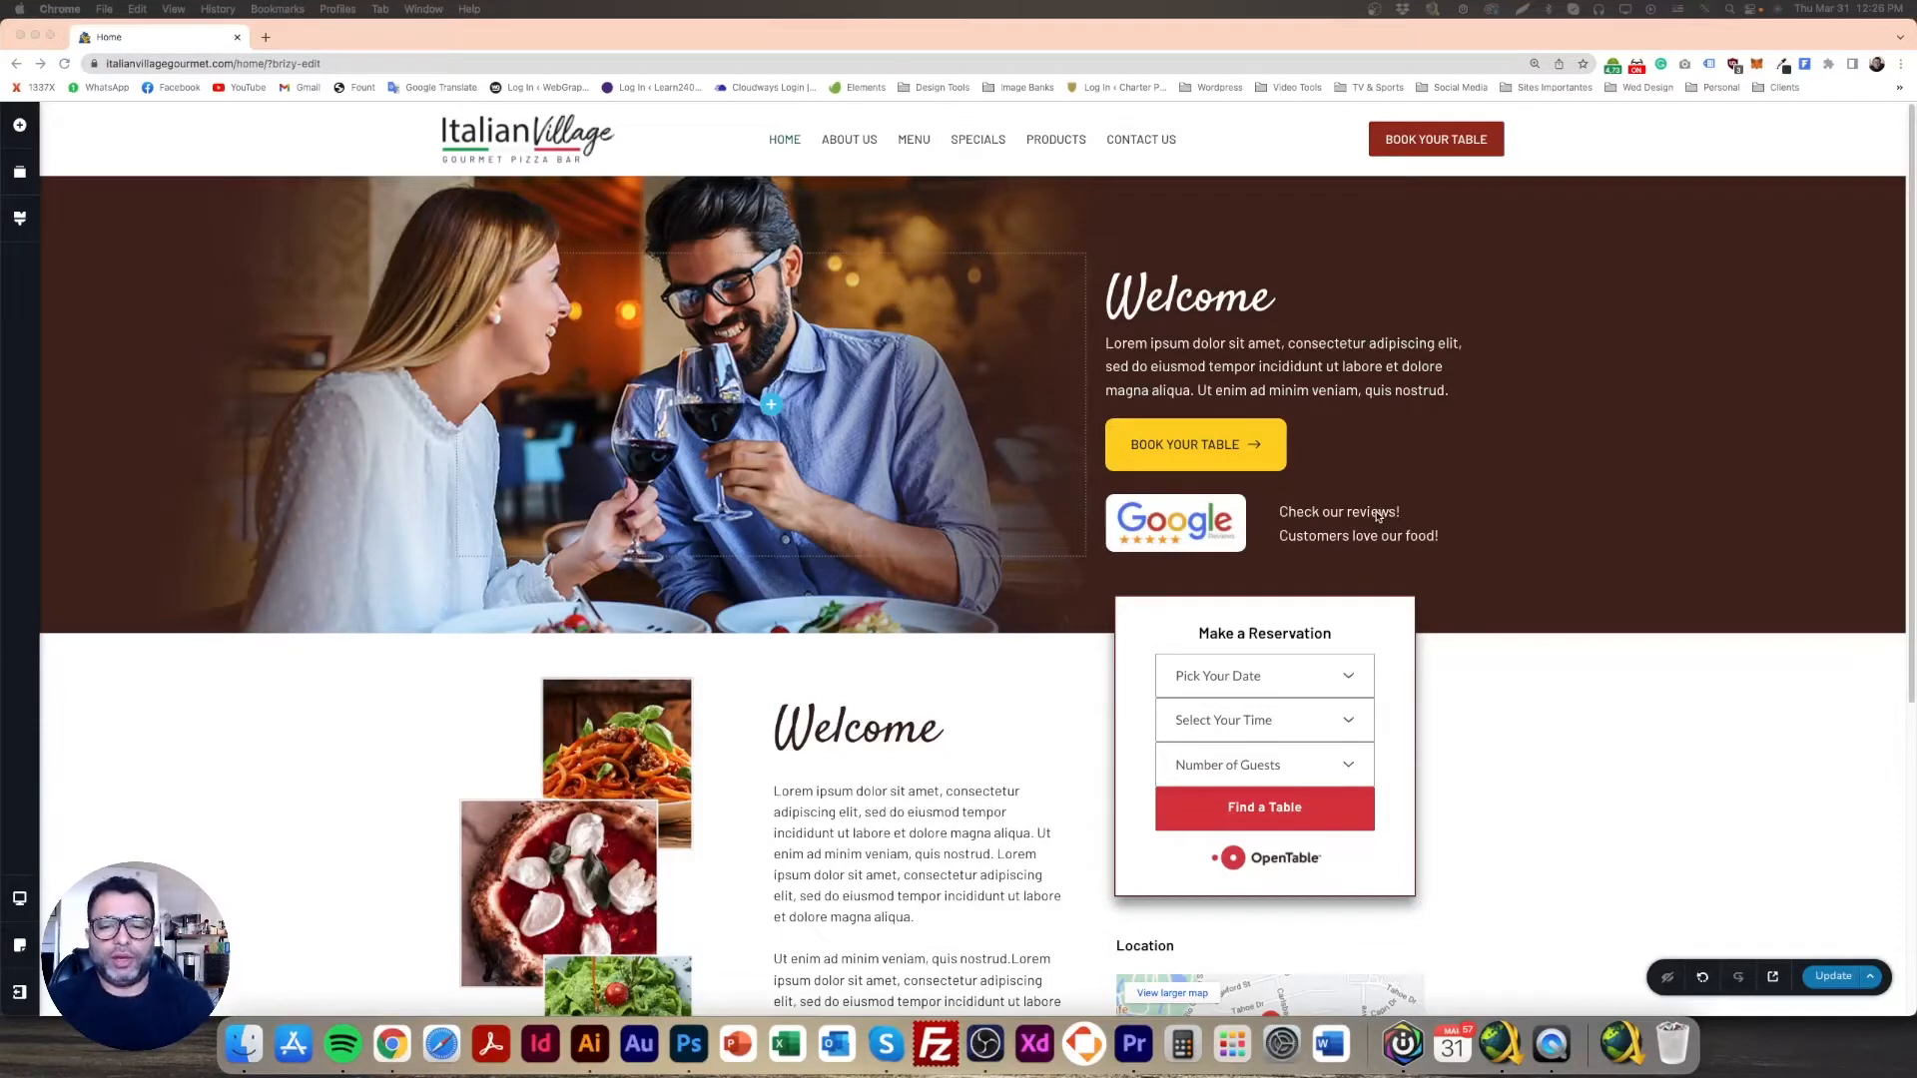
Step: Scroll through the live restaurant homepage, then switch to the Photoshop restaurant mockup
scroll(1376, 515, down, 5)
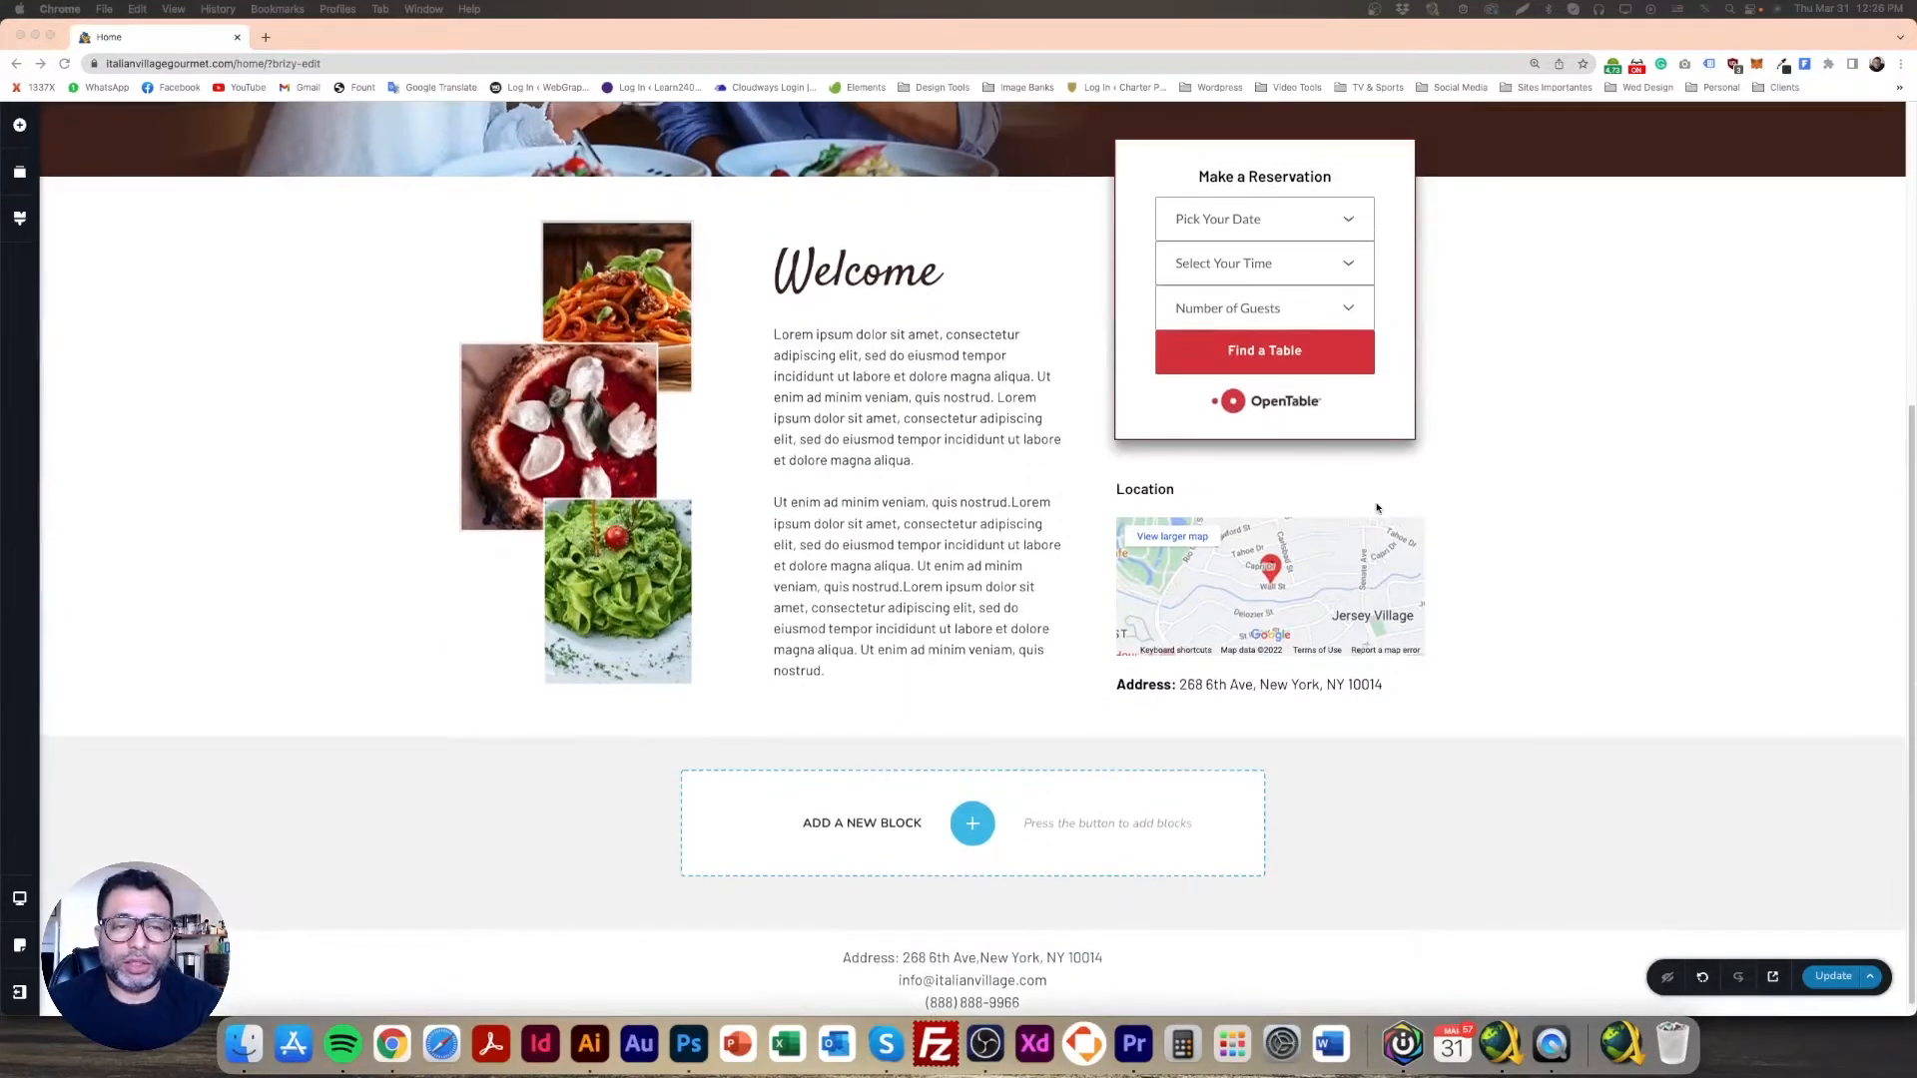
scroll(611, 389, up, 3)
click(689, 1043)
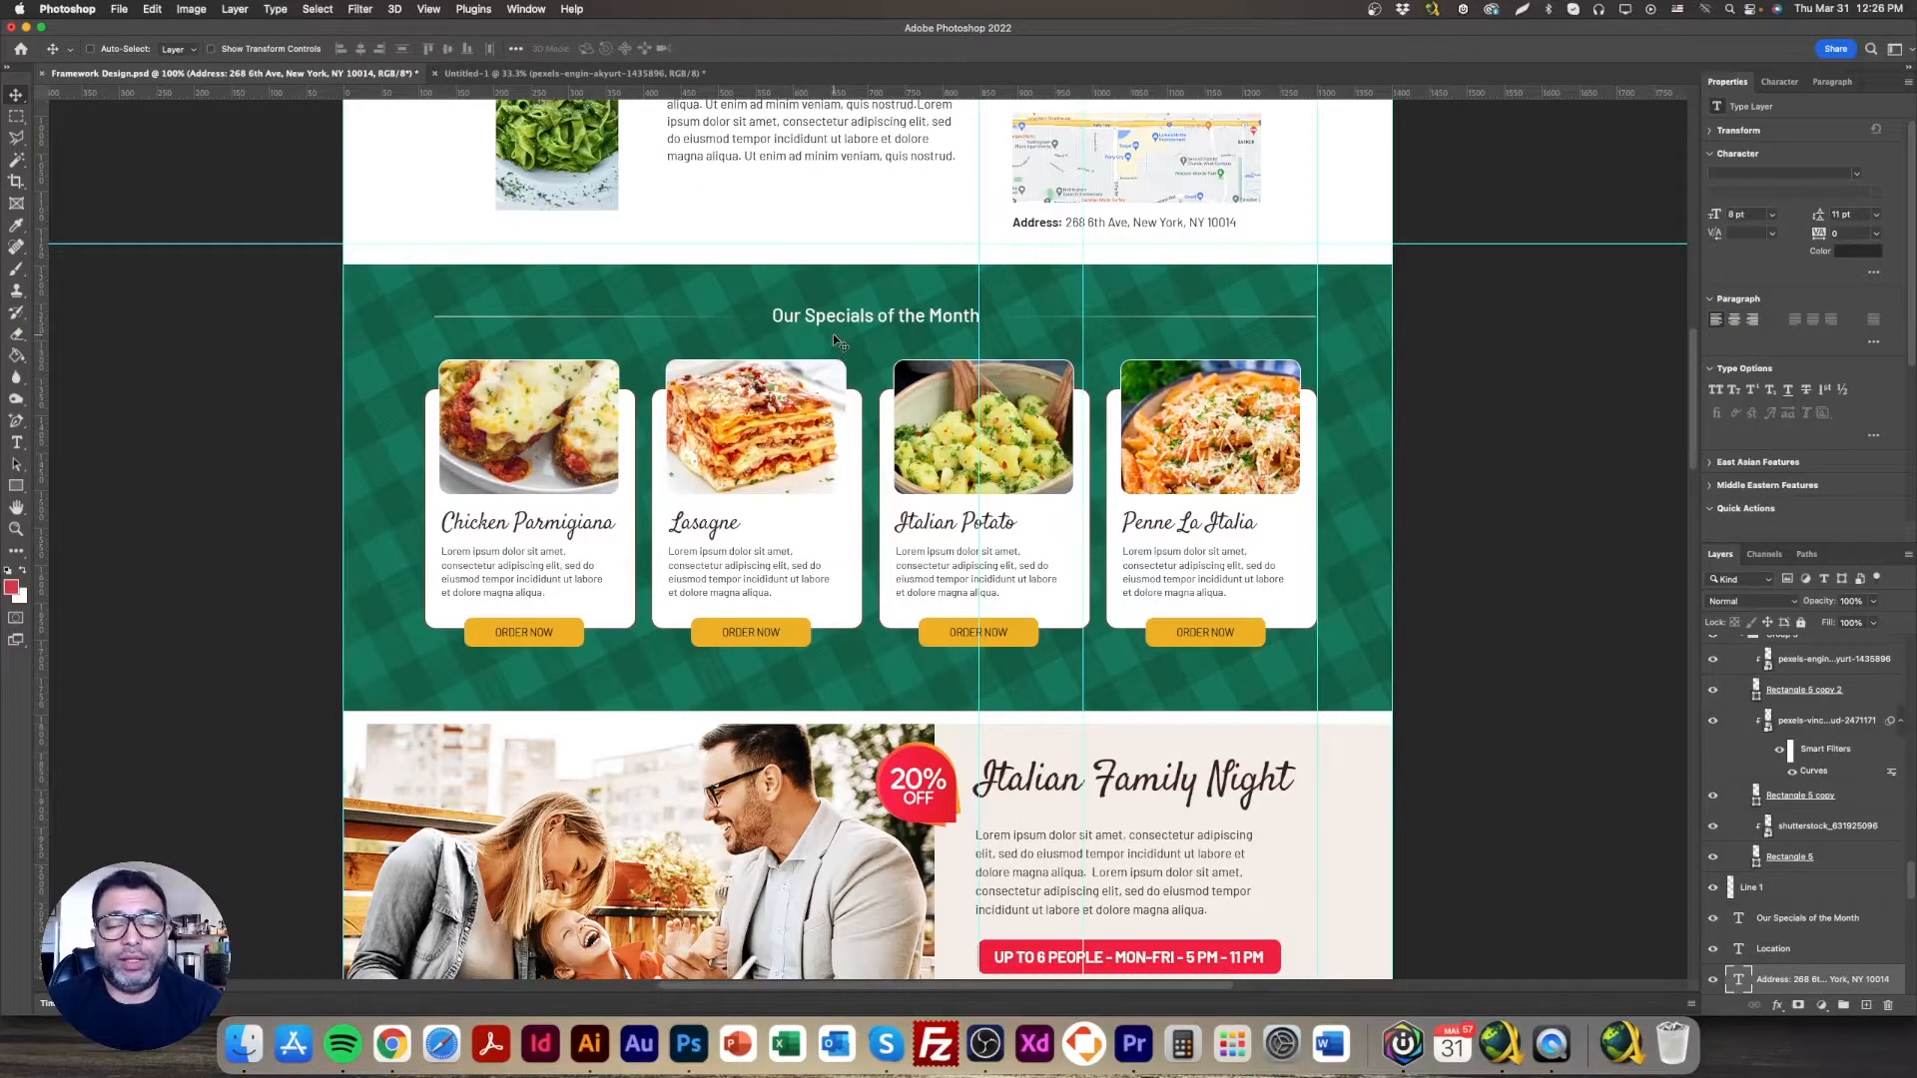
Step: Drag the three vertical guides left off the artboard, clear of the menu cards
drag(979, 305, 194, 312)
drag(1078, 293, 257, 295)
drag(1317, 267, 212, 261)
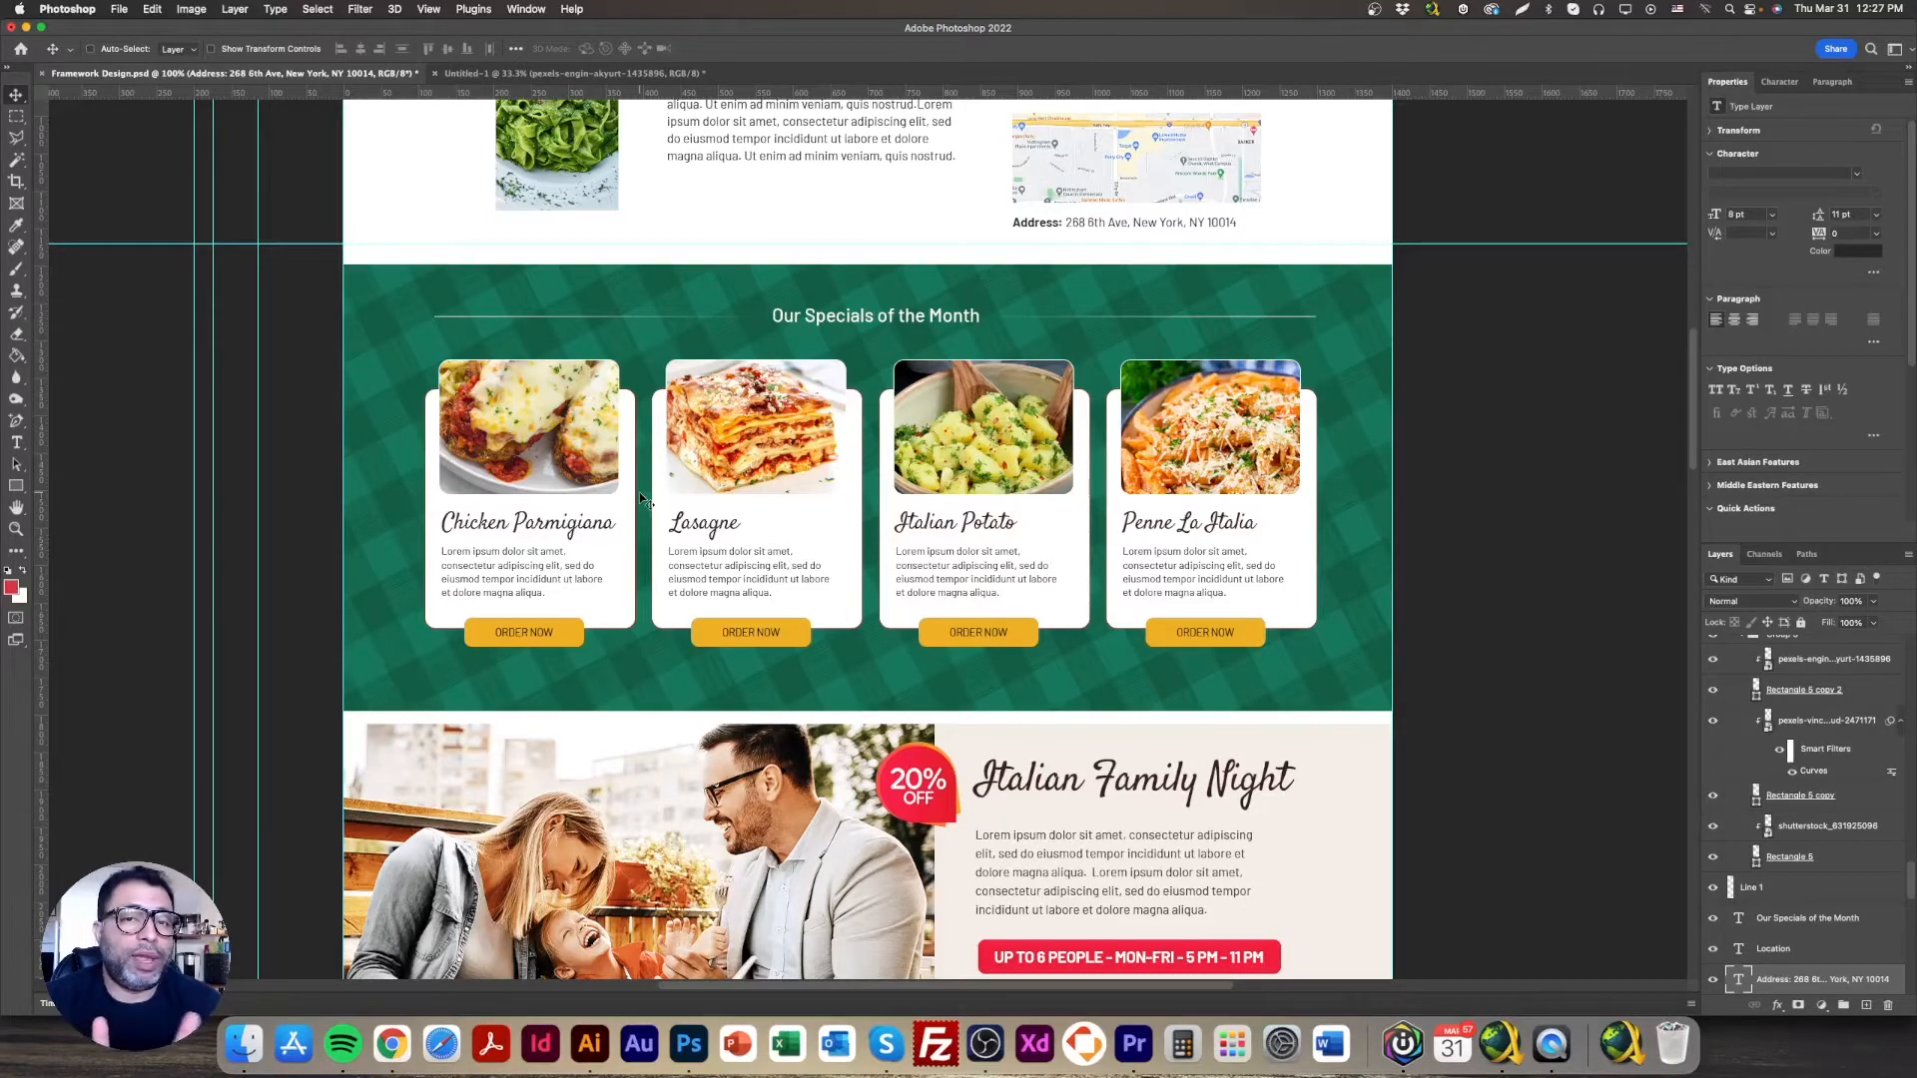
Step: Scroll up and down through the mockup's About us, Reservation, Location and Specials sections
scroll(637, 489, up, 10)
scroll(629, 631, down, 3)
scroll(629, 631, up, 4)
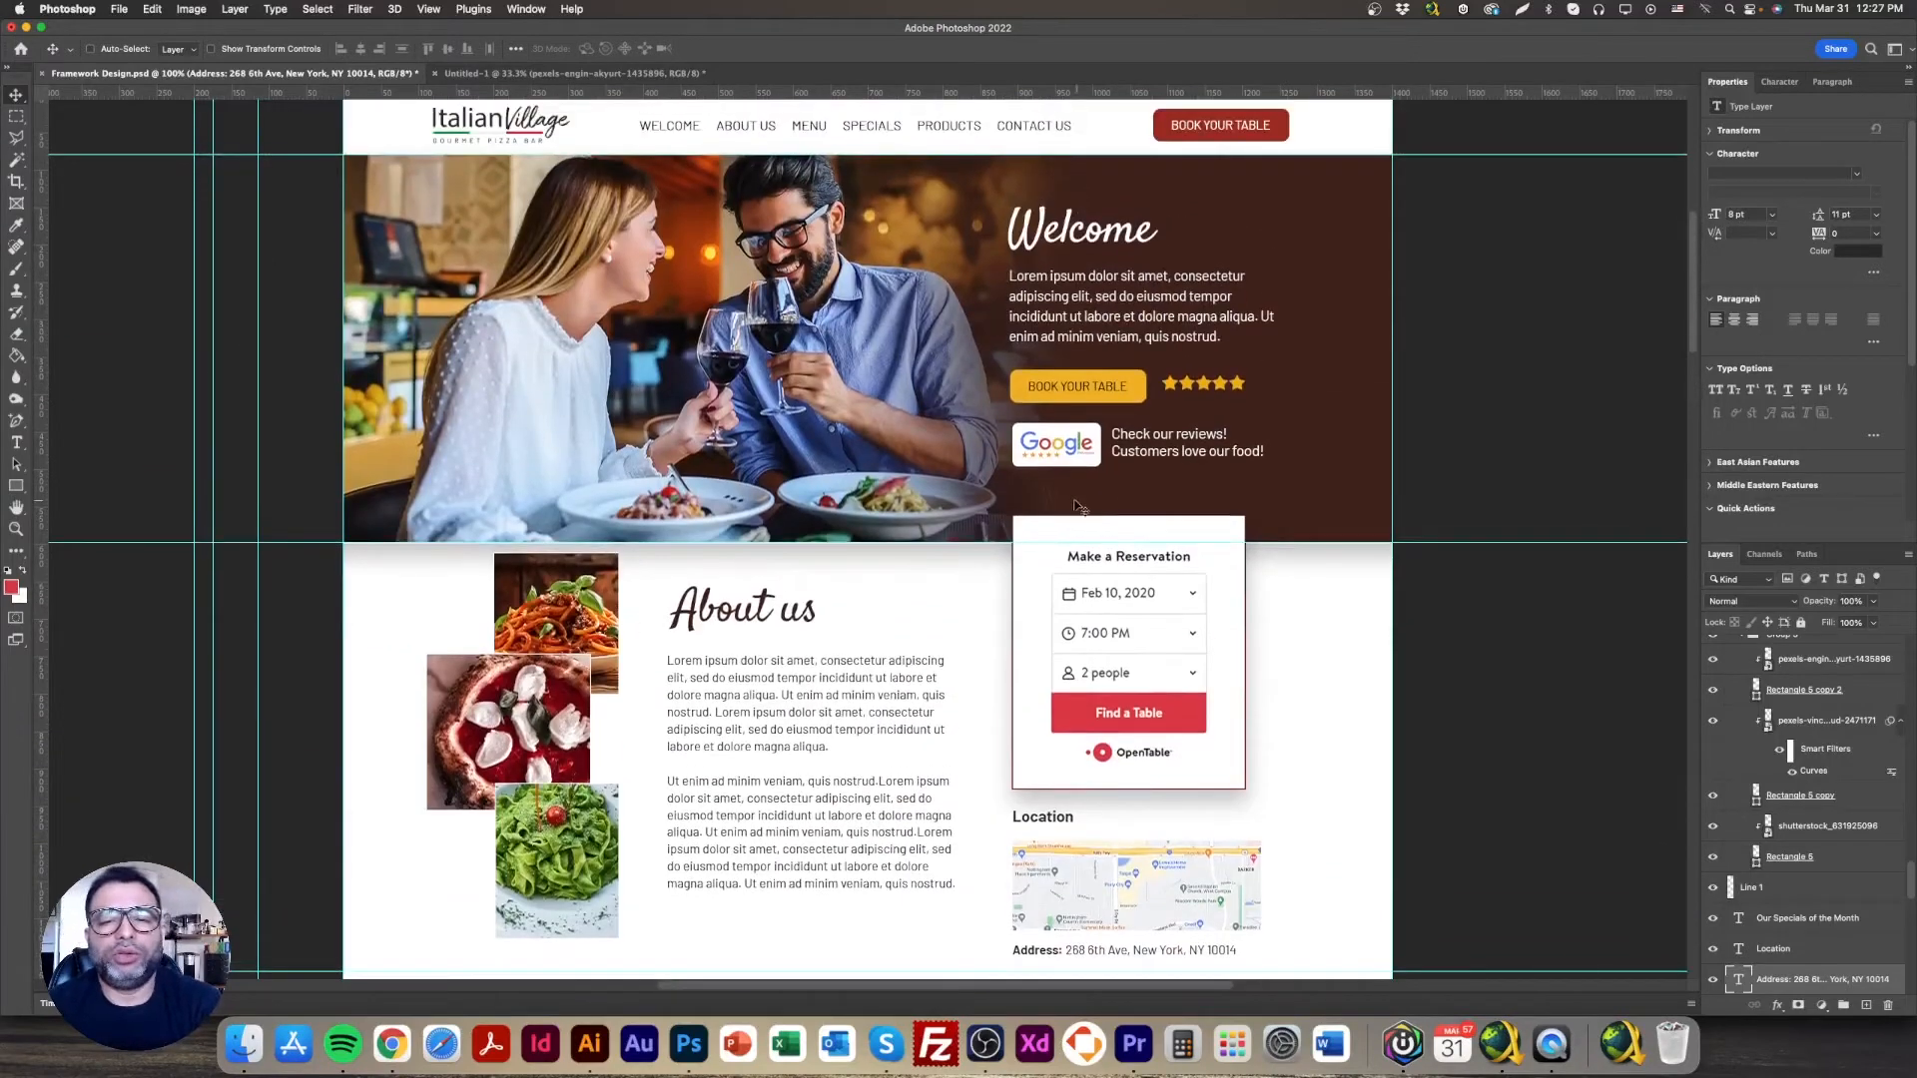
scroll(749, 579, down, 3)
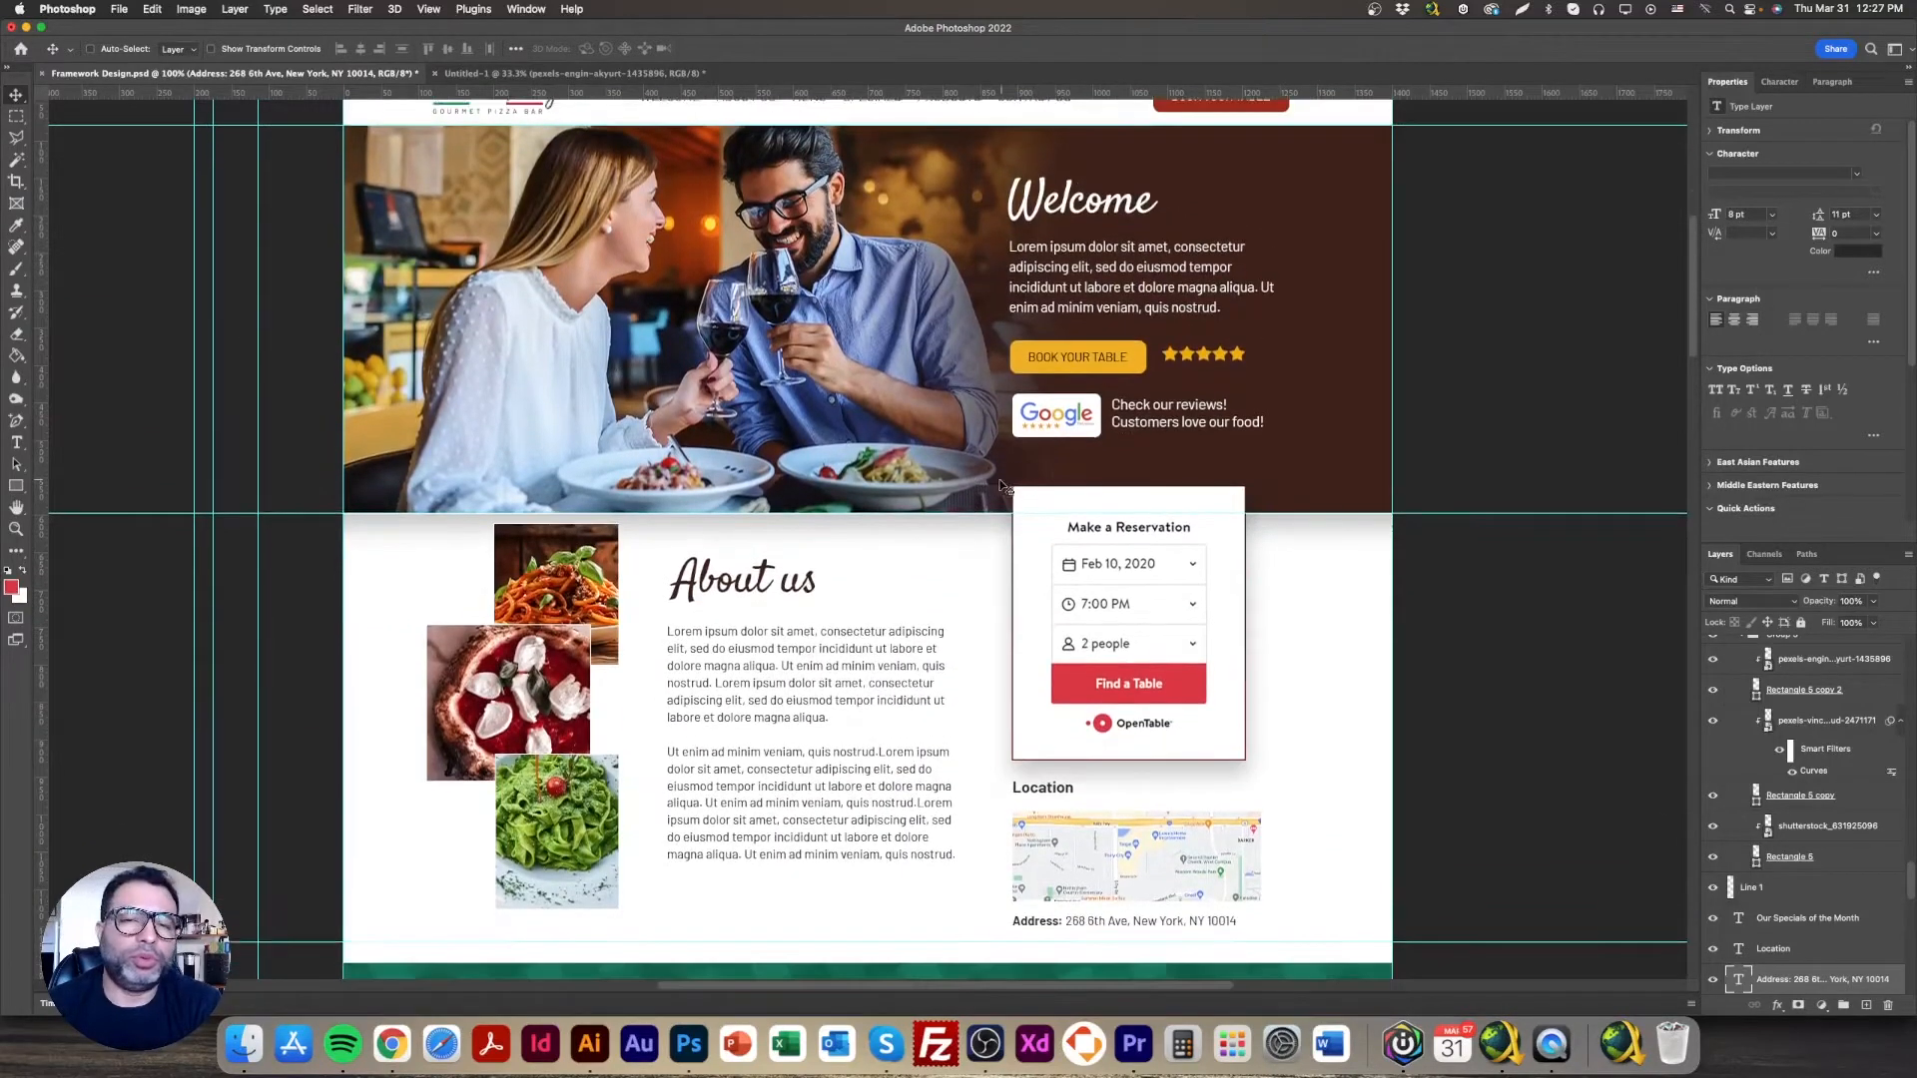
scroll(746, 577, down, 3)
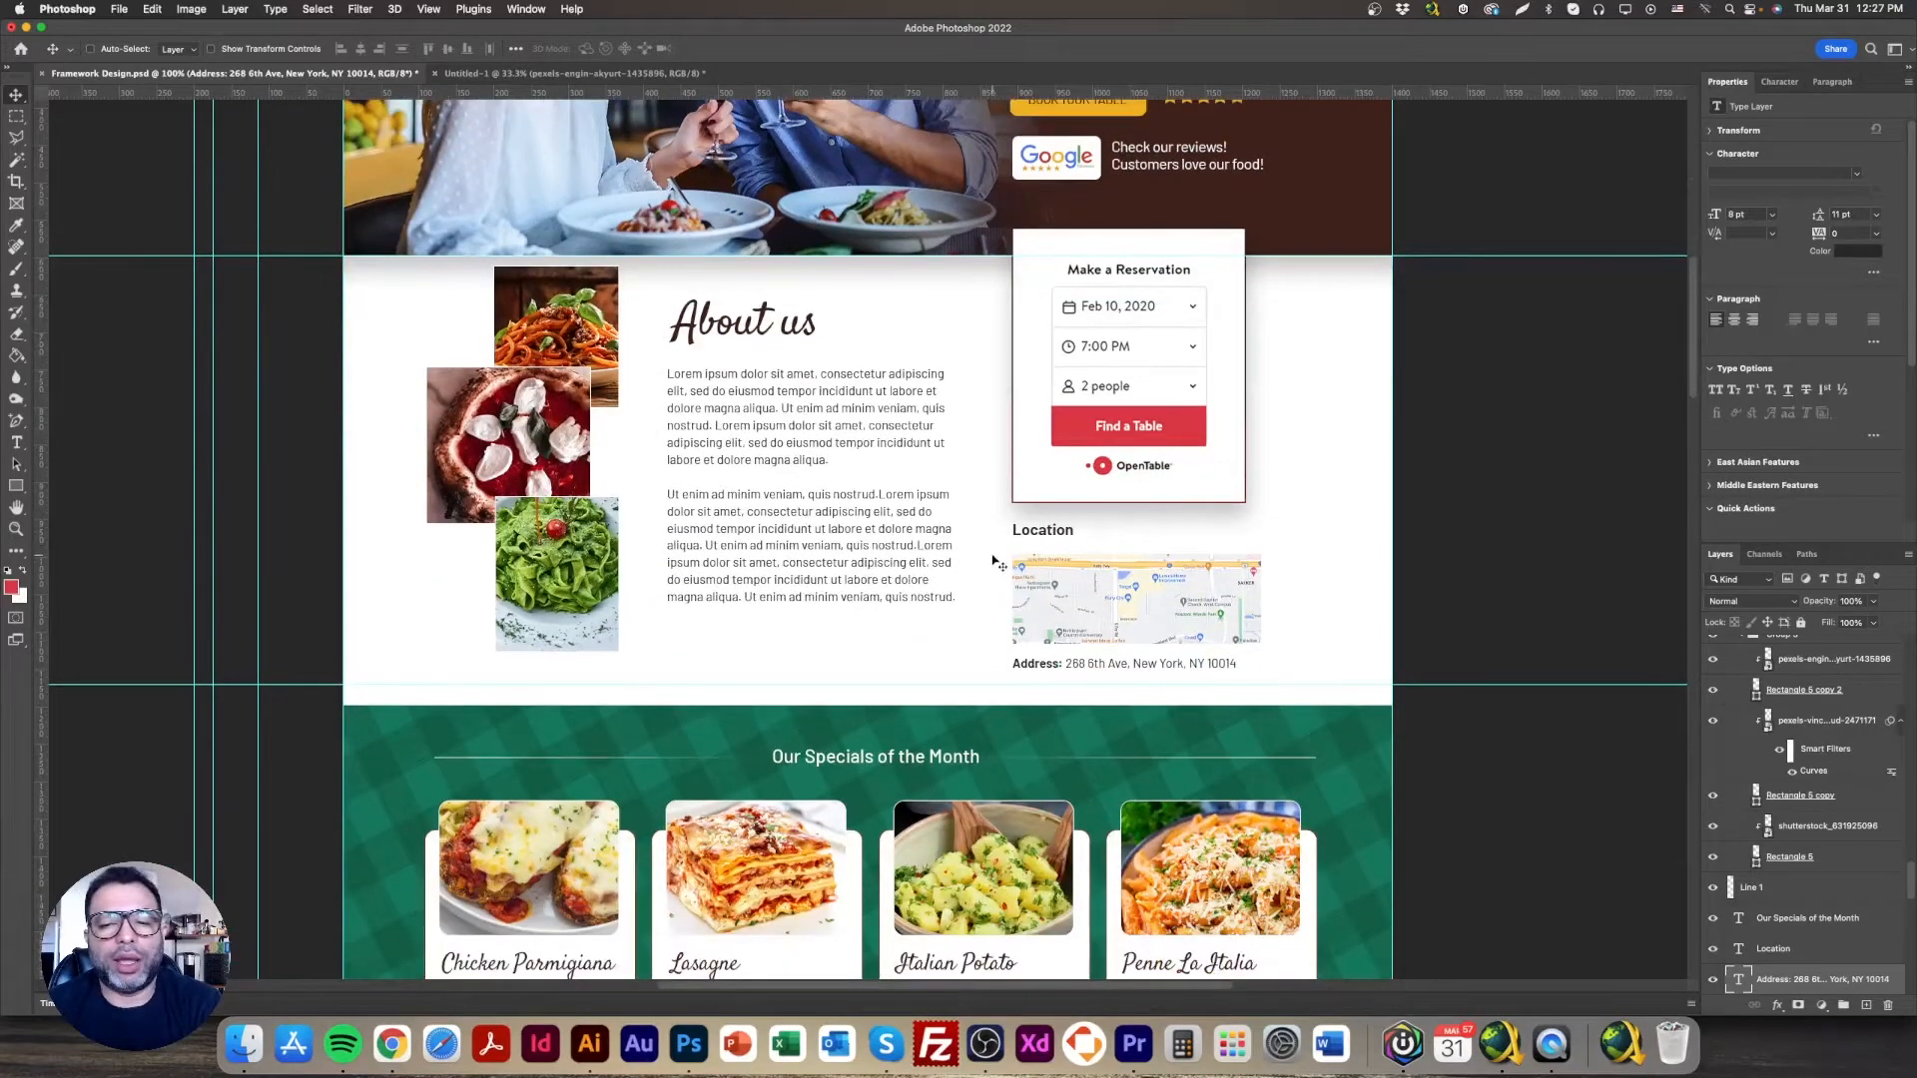
scroll(1029, 601, down, 3)
scroll(1026, 599, down, 4)
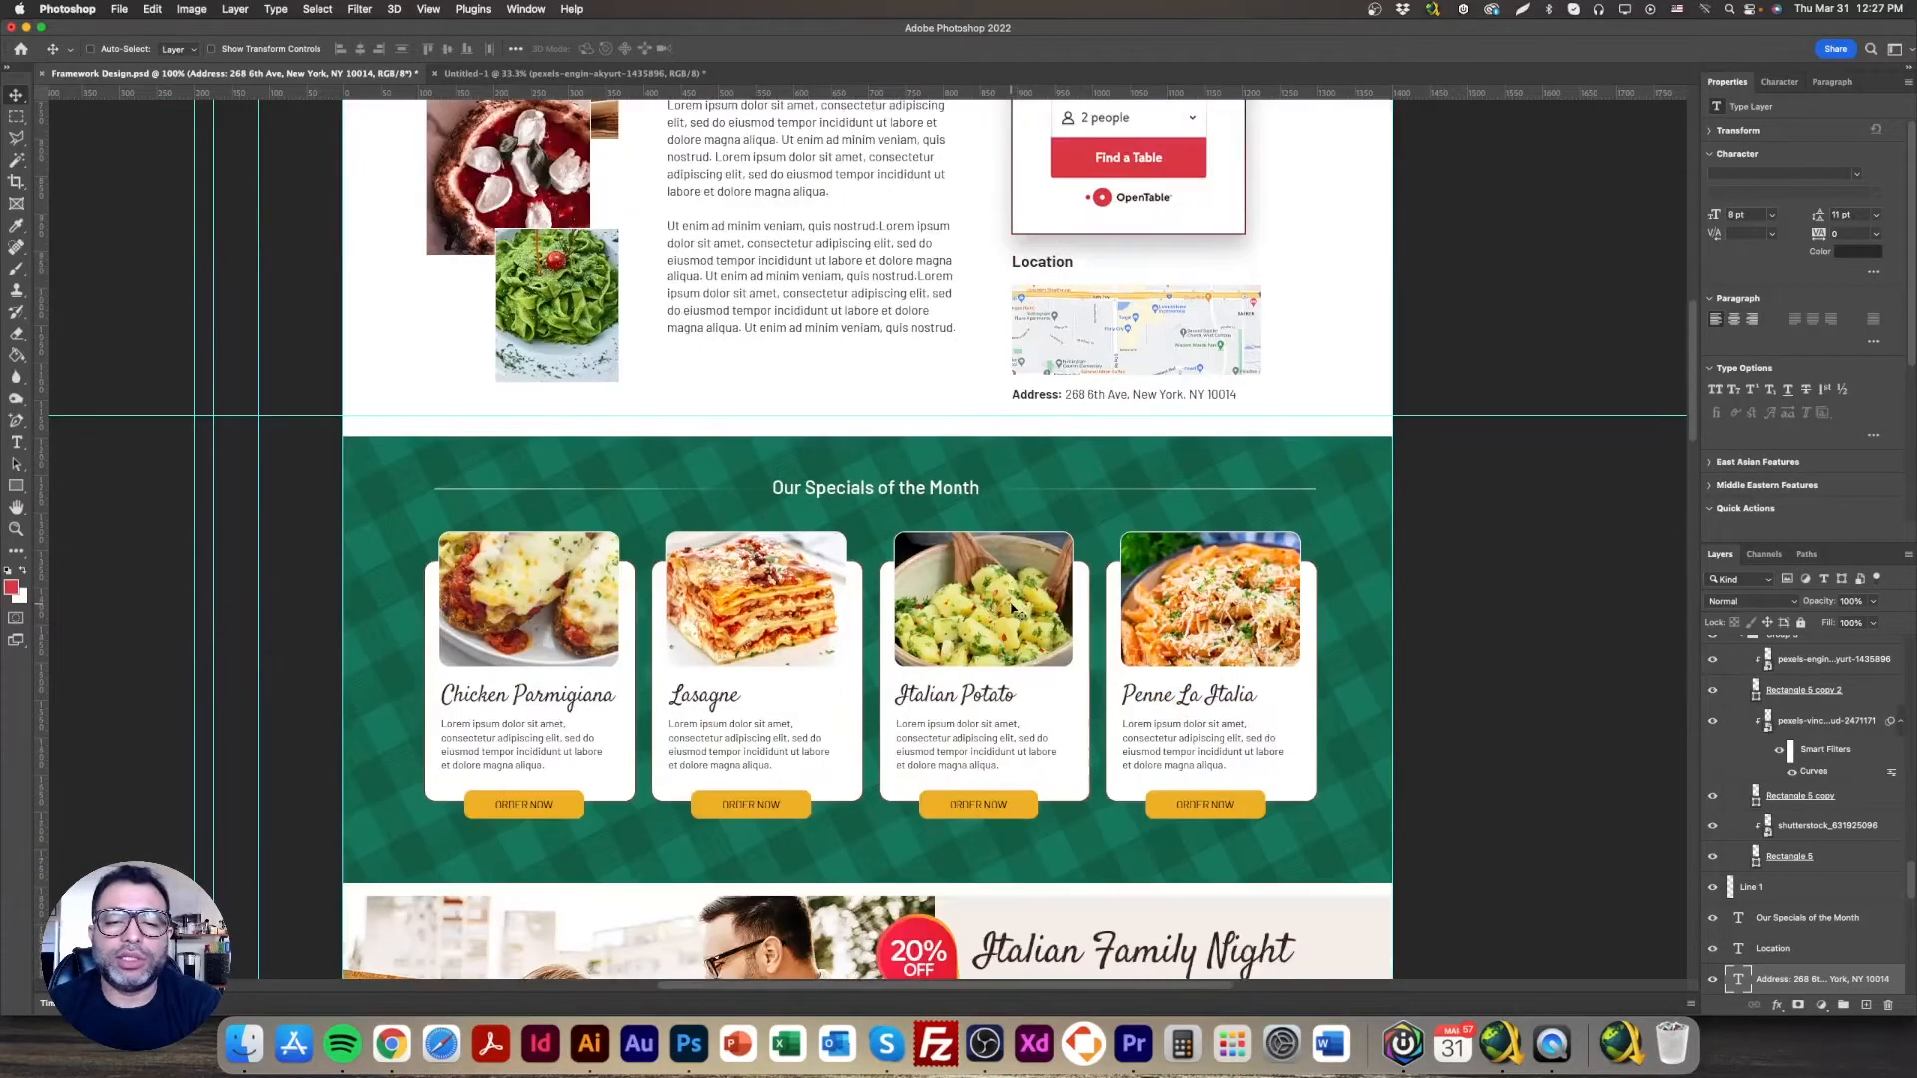
scroll(1001, 619, down, 1)
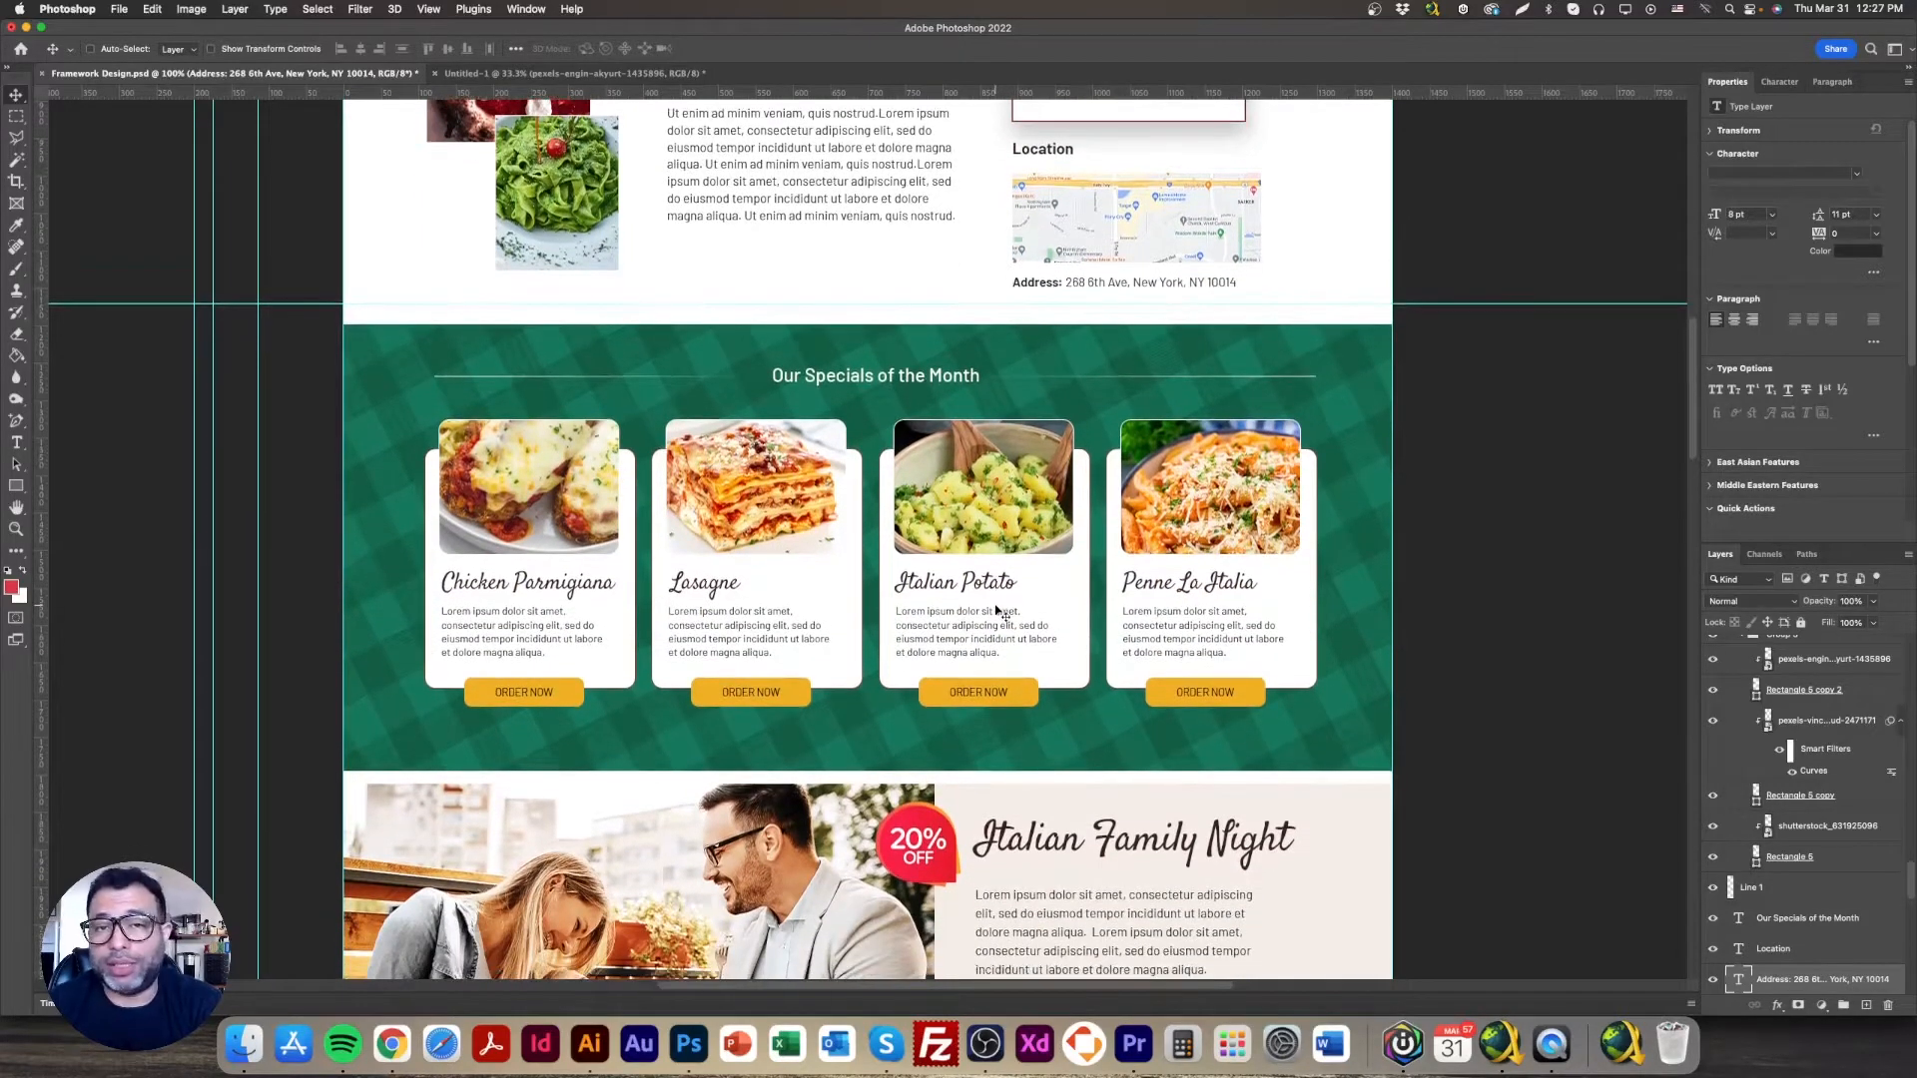
scroll(995, 611, down, 1)
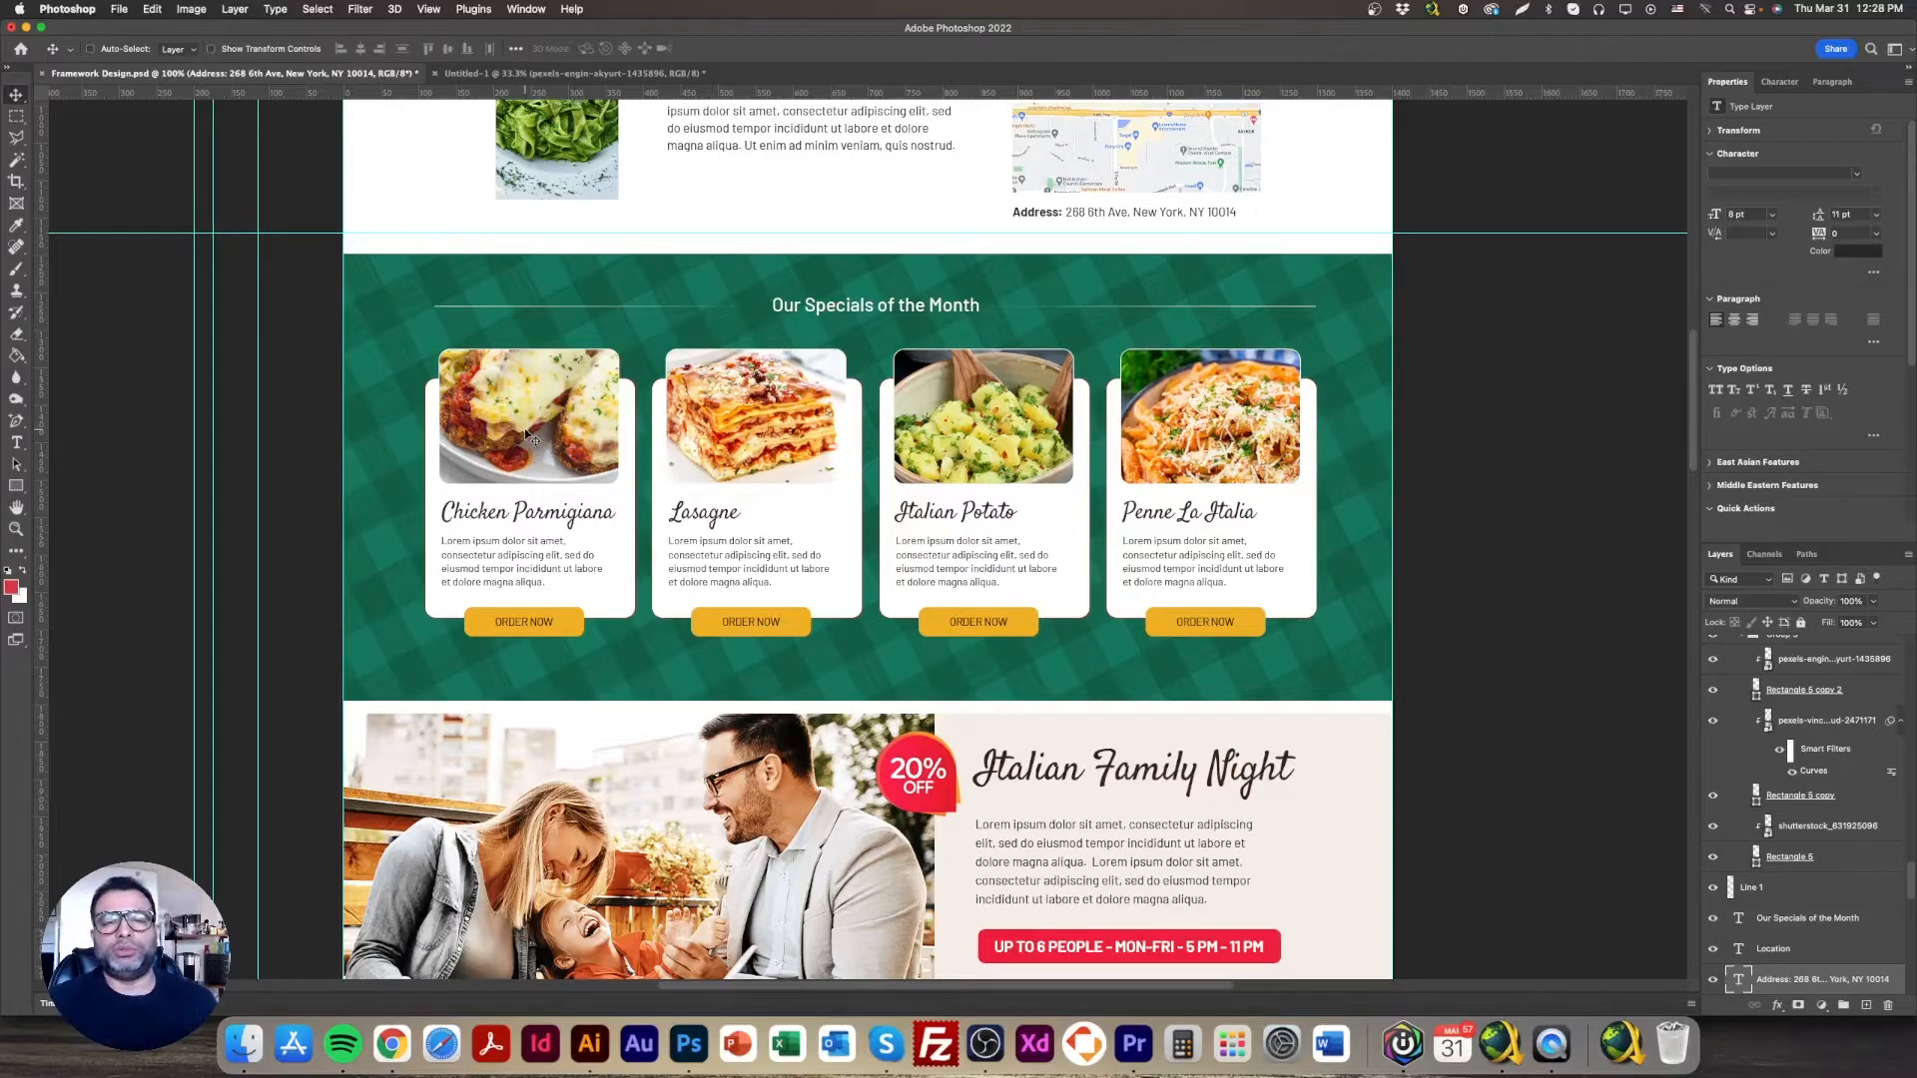
scroll(529, 436, up, 5)
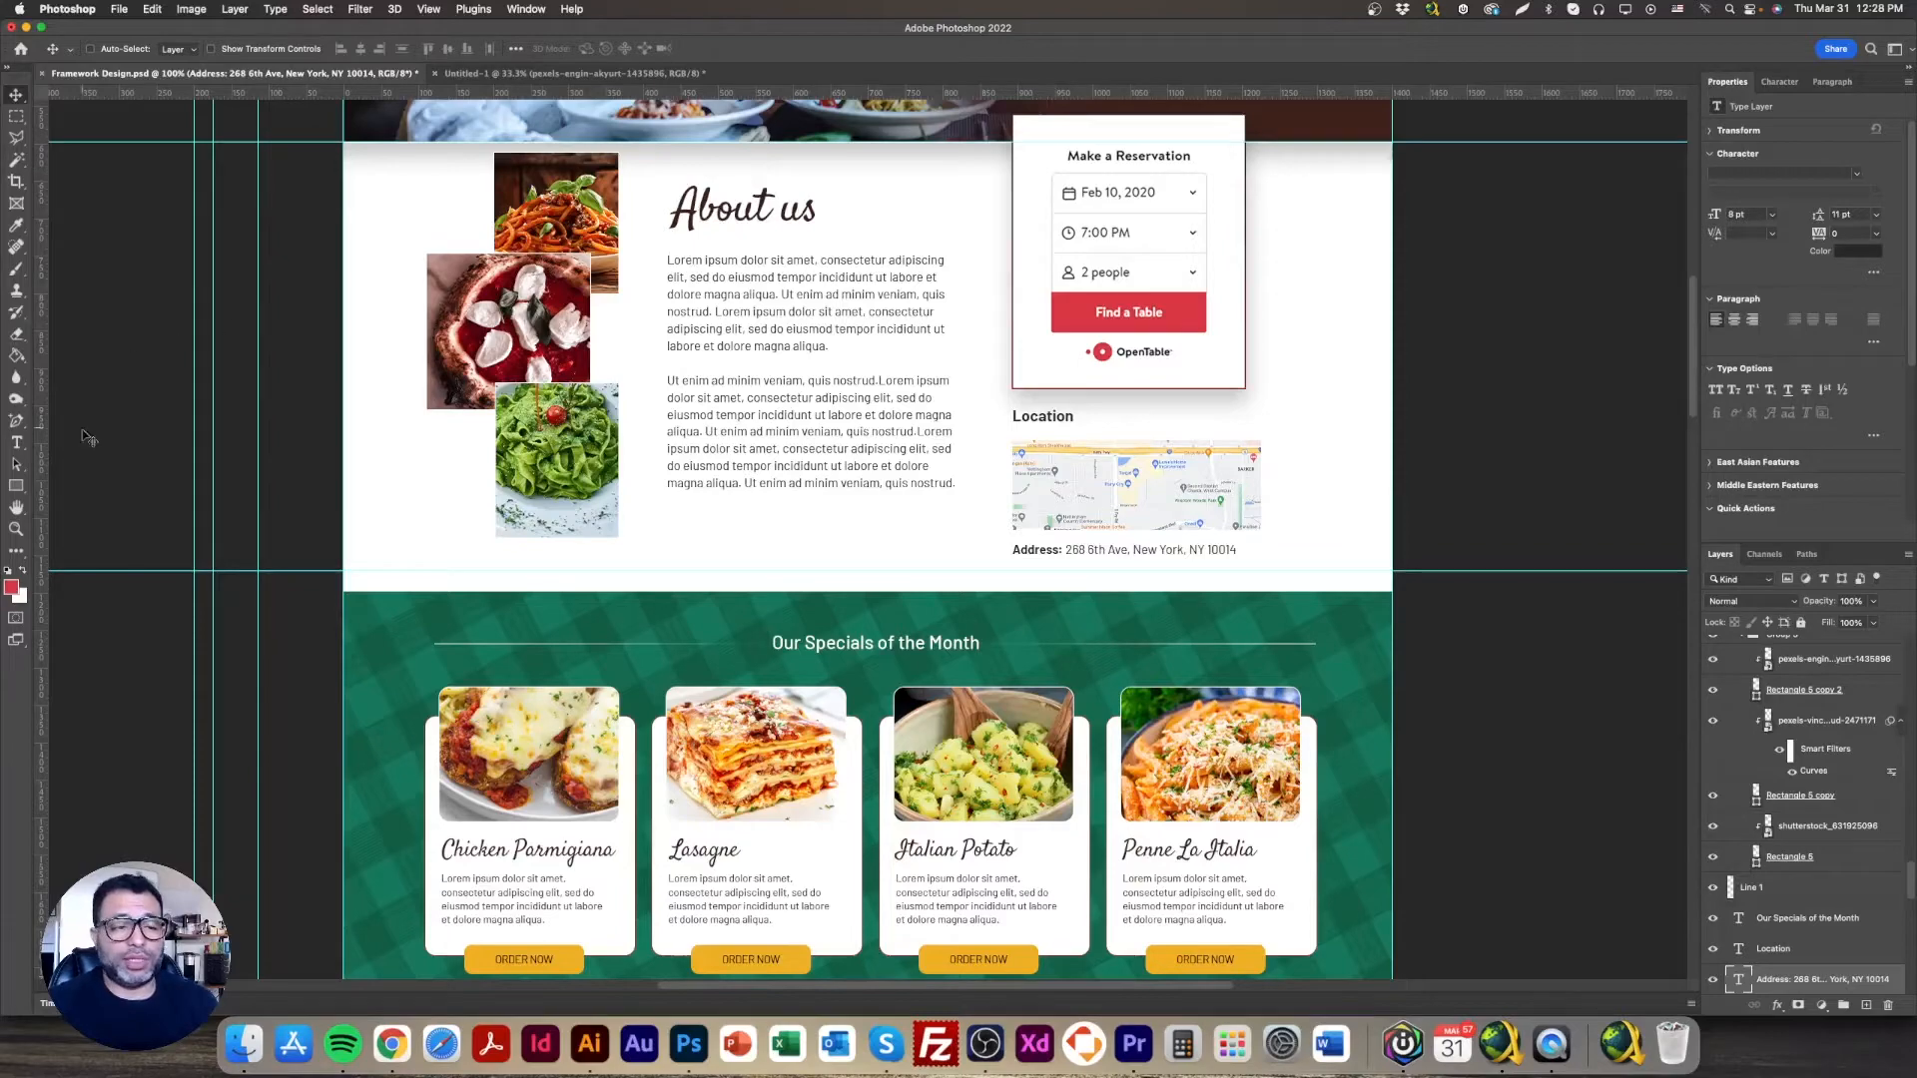
Step: Zoom into the About us photo collage at 200%
click(16, 529)
drag(509, 267, 645, 459)
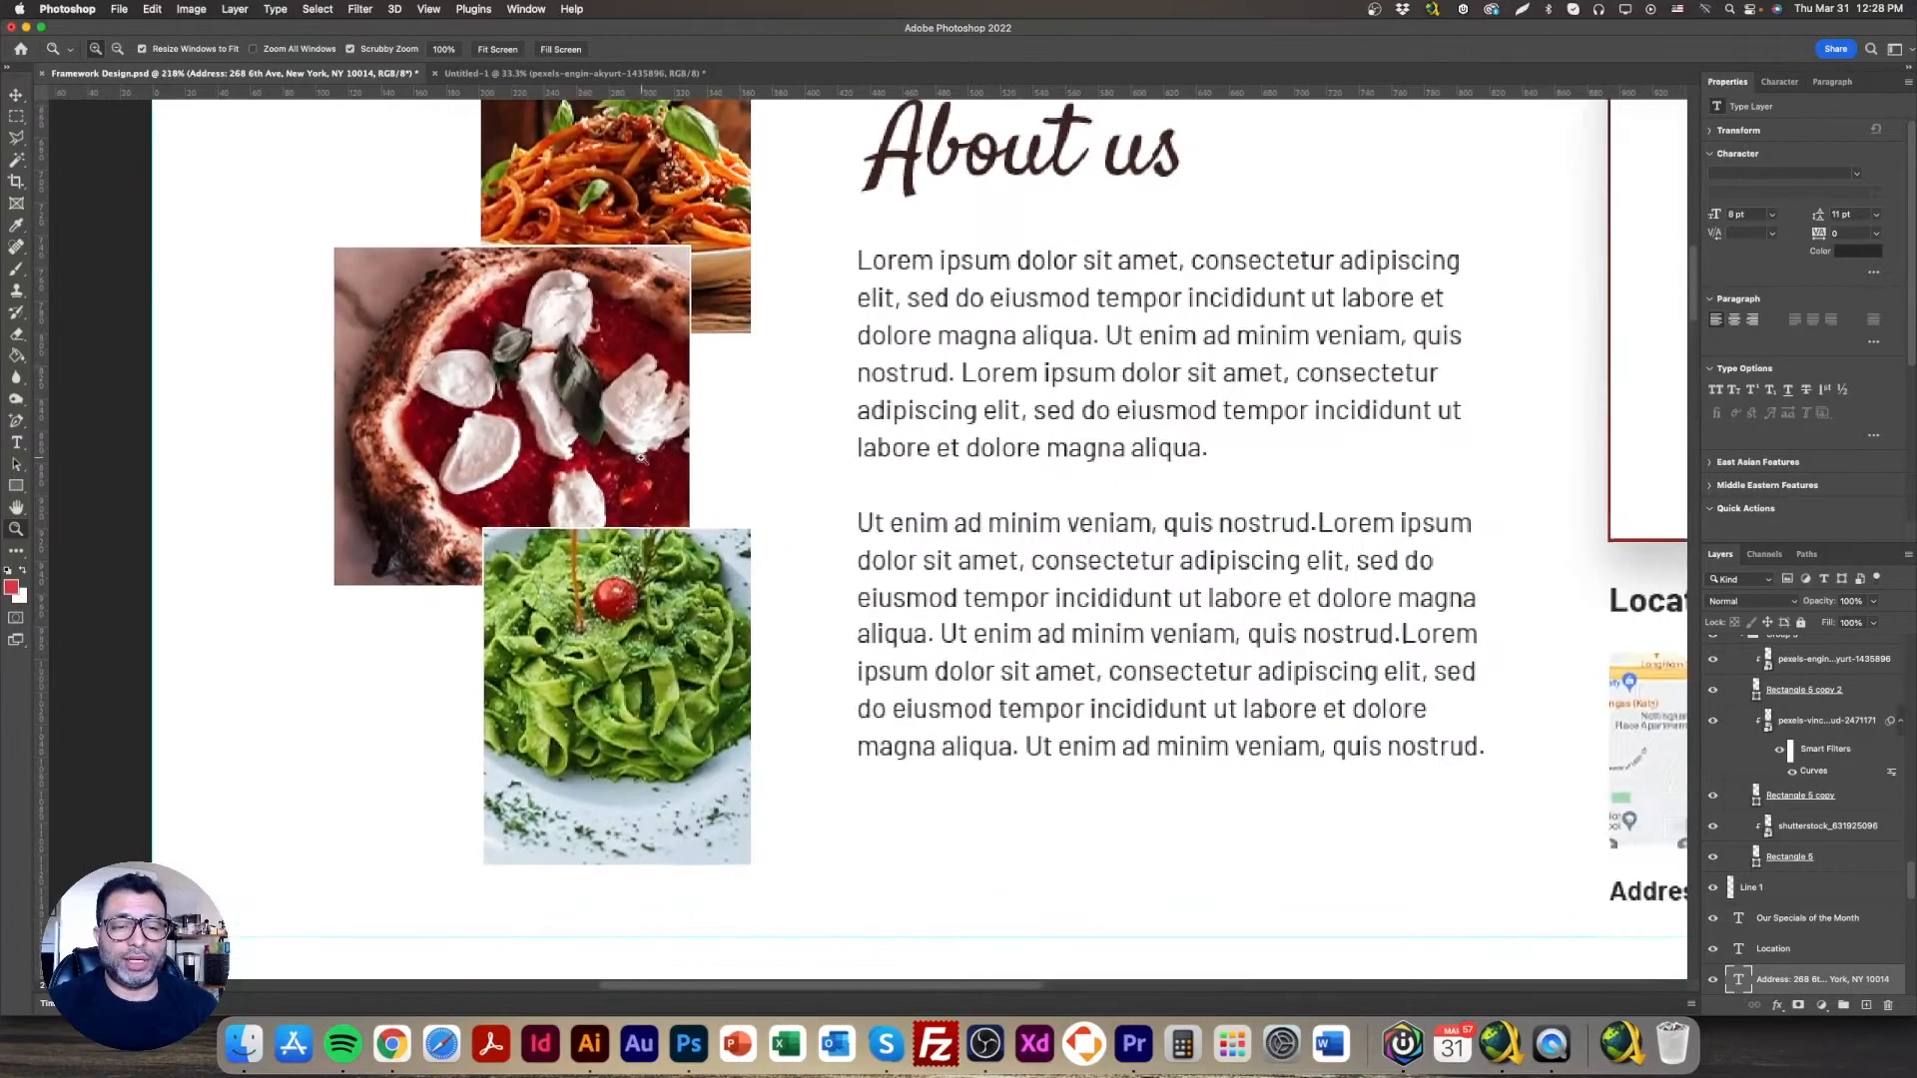
scroll(644, 462, up, 2)
scroll(645, 463, down, 1)
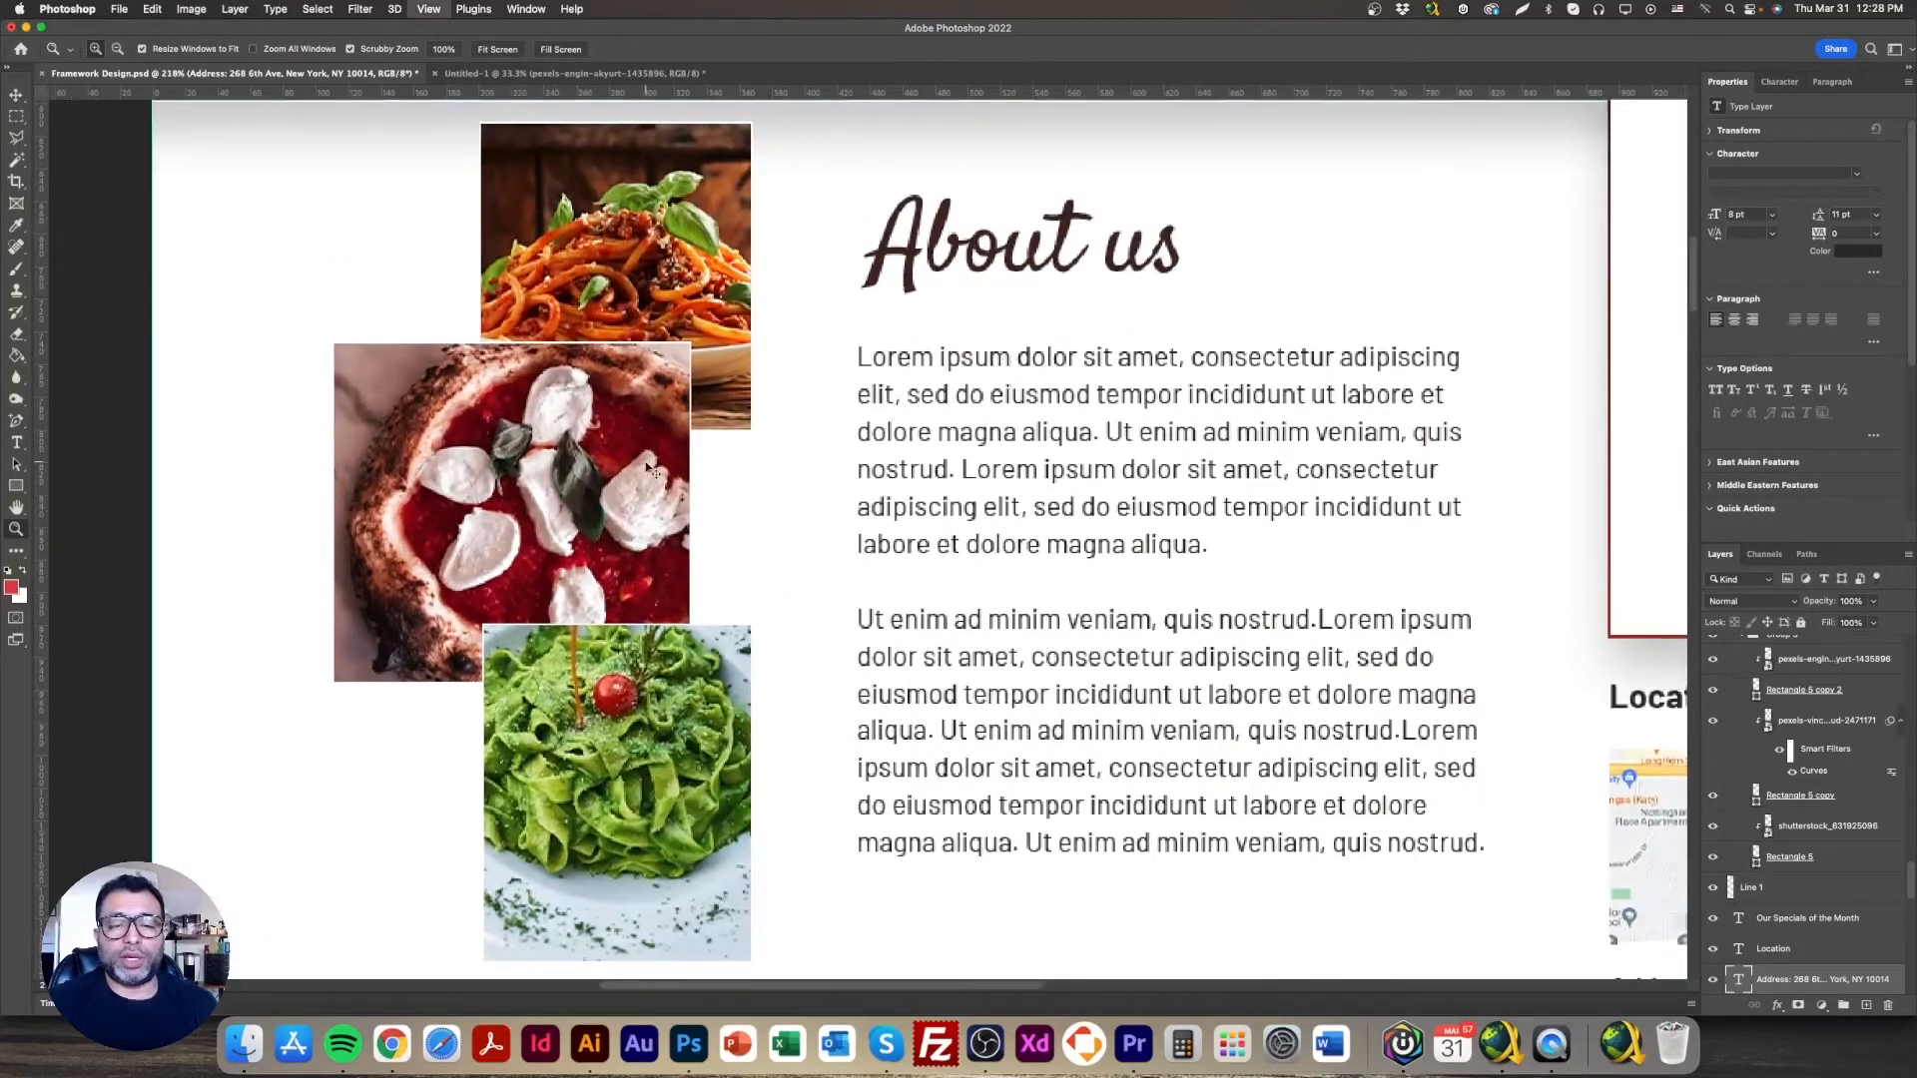
key(super+minus)
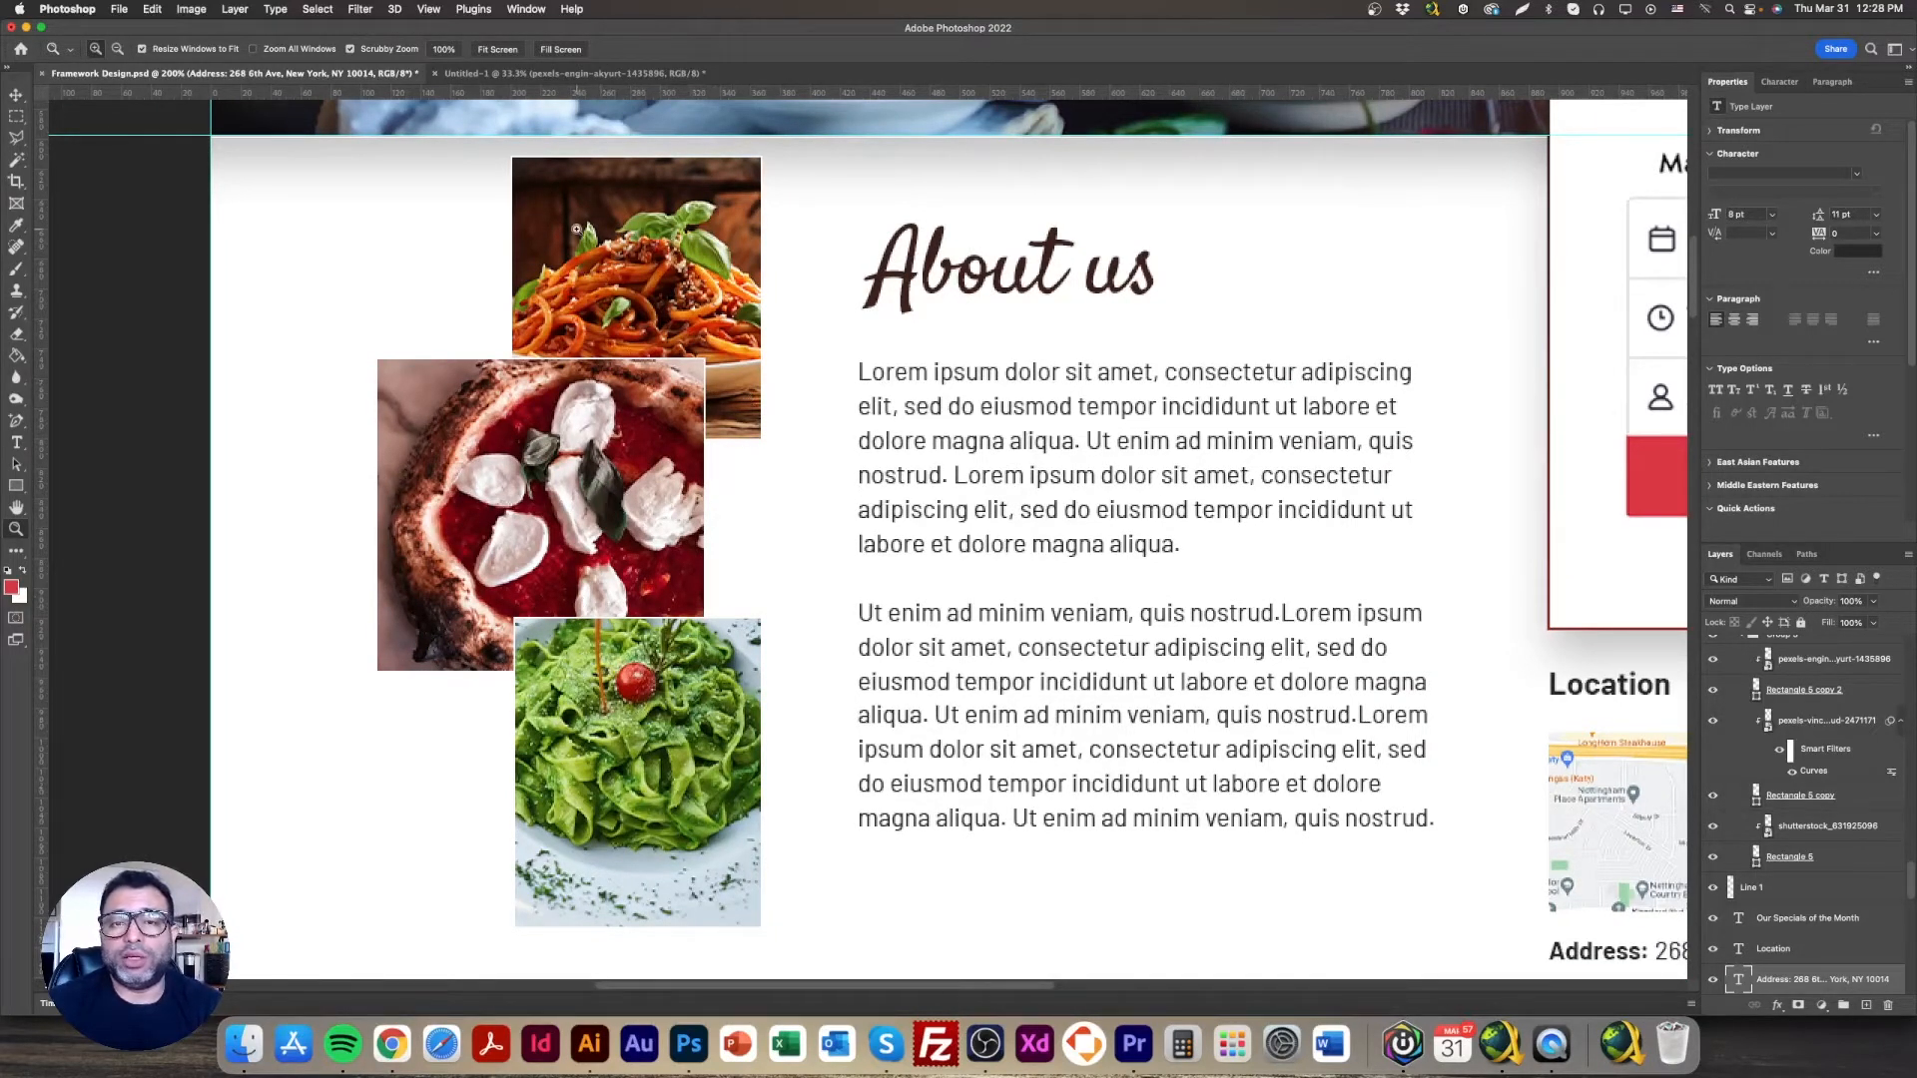
Step: Move the green pasta photo layer to overlap the pizza photo's lower-right corner, back at 100%
click(16, 94)
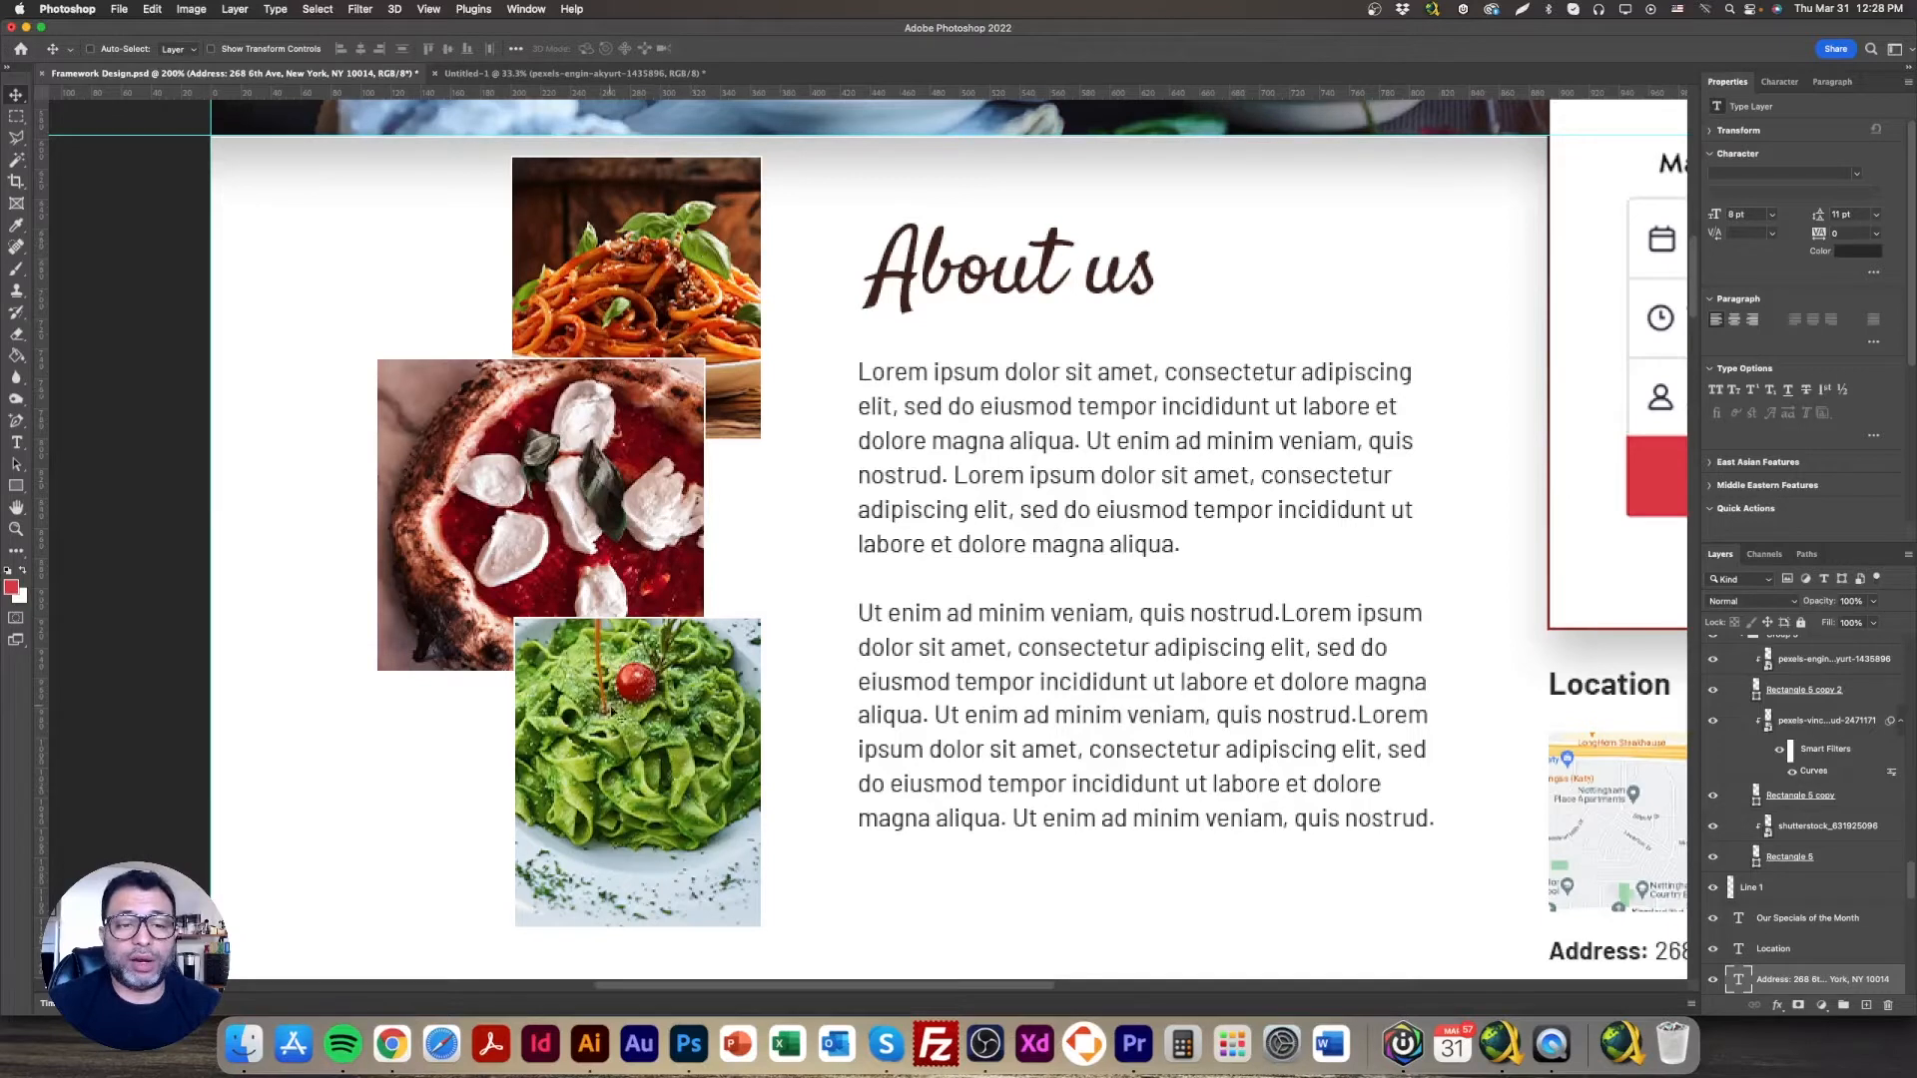
right_click(660, 701)
click(686, 655)
right_click(635, 672)
click(688, 676)
drag(688, 676, 639, 669)
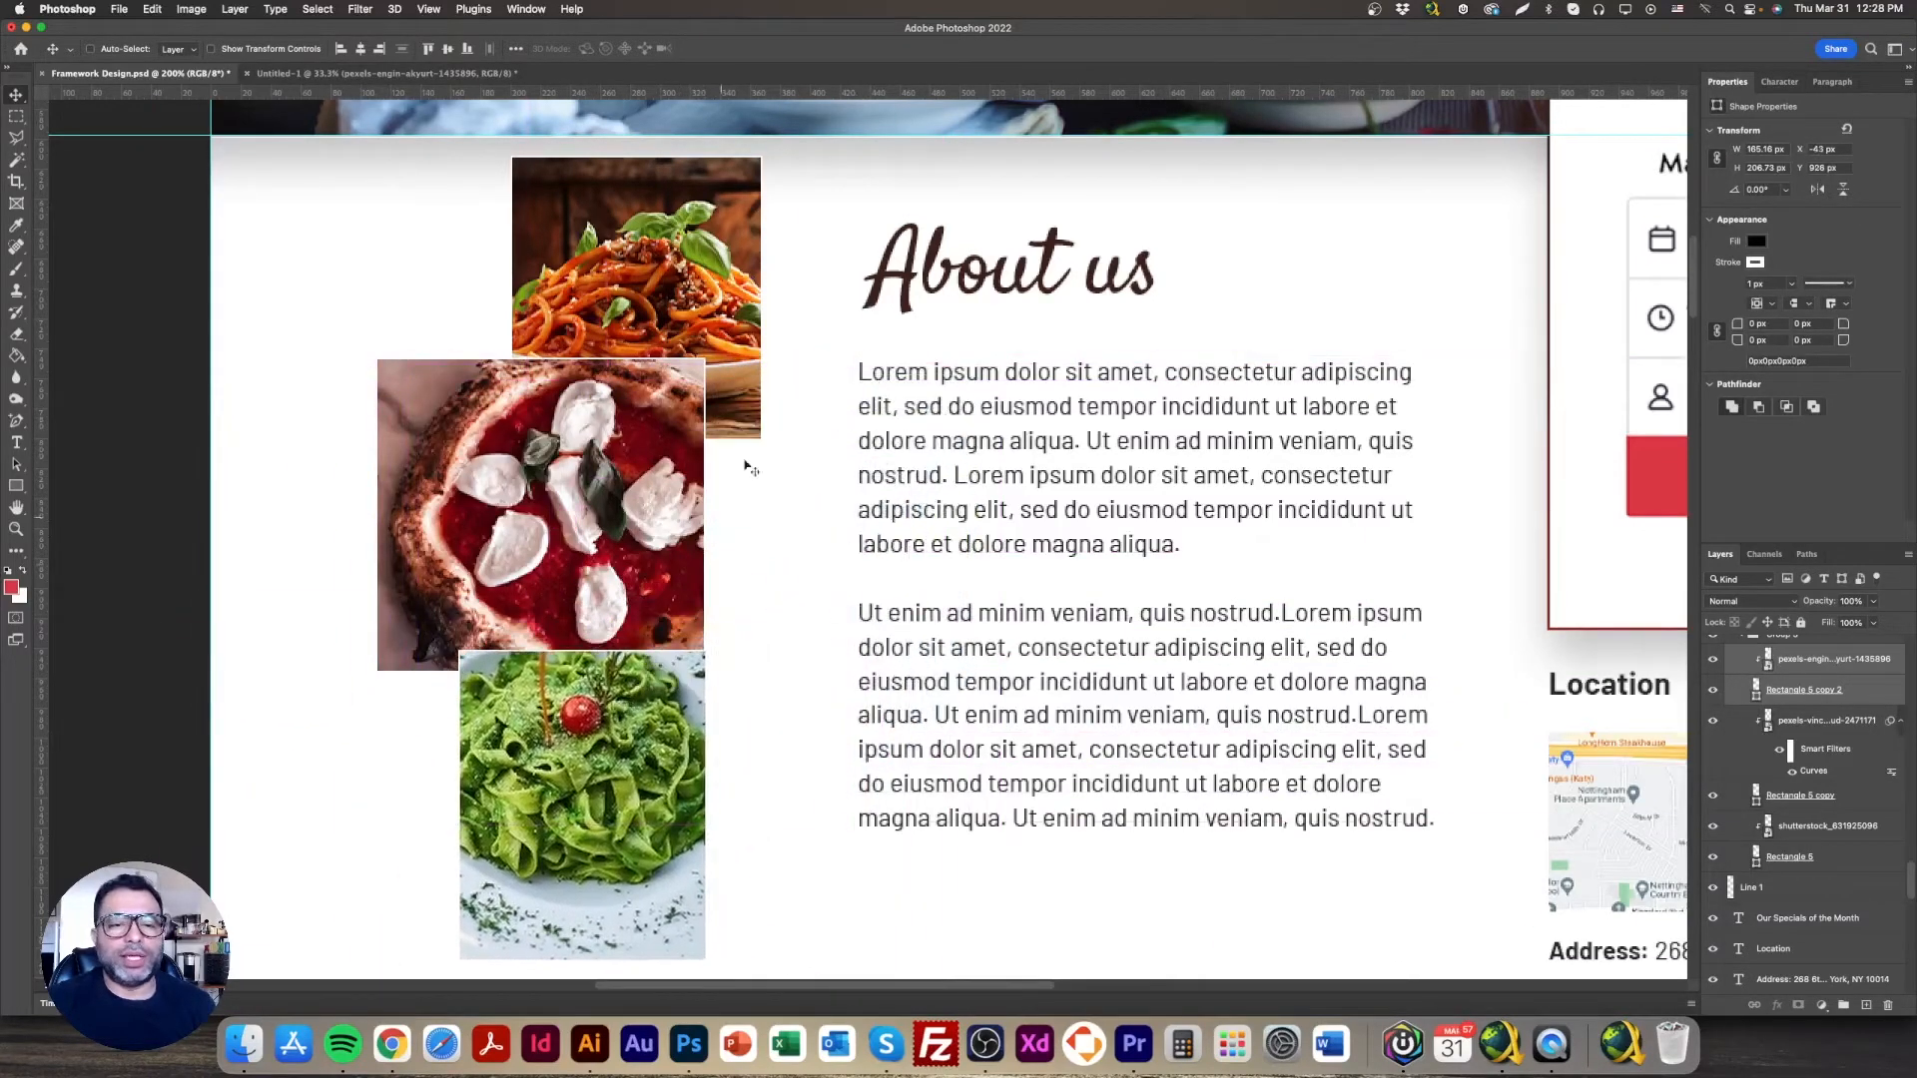
drag(593, 766, 701, 709)
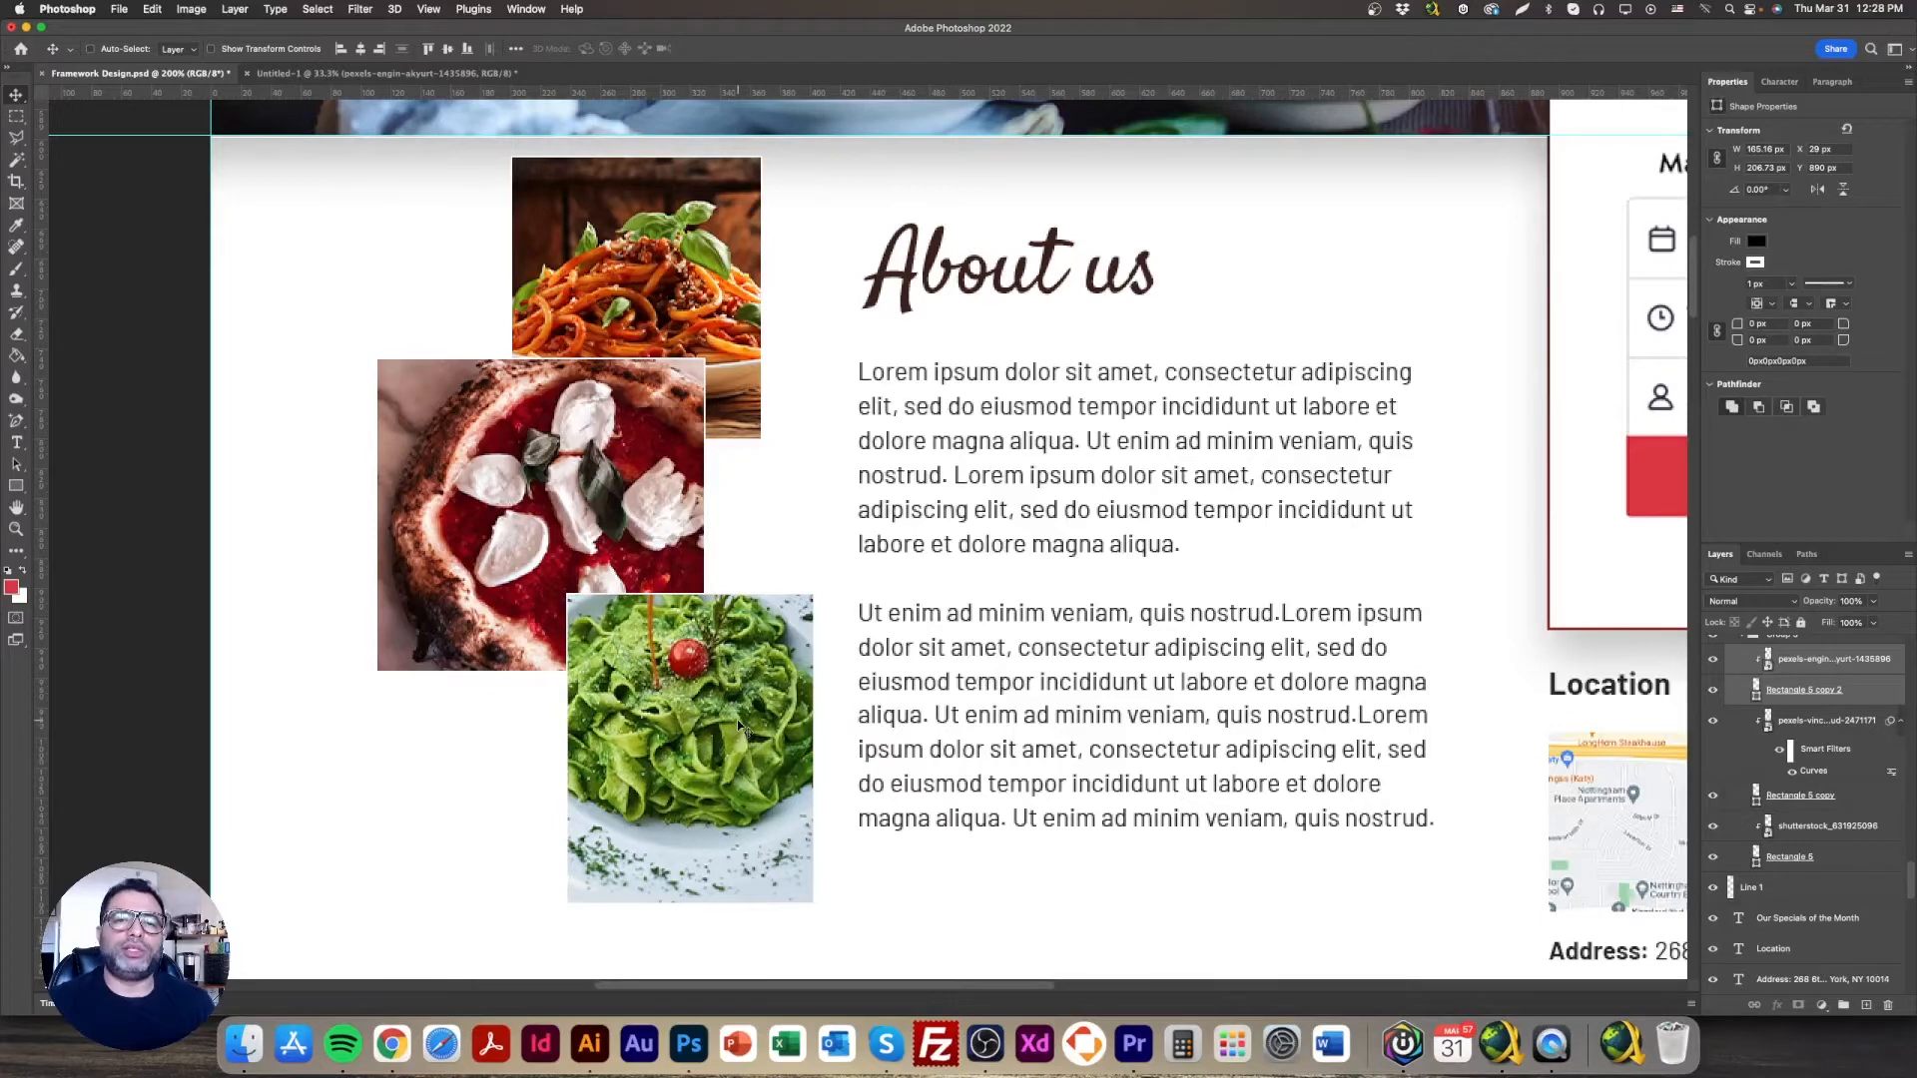
key(super+minus)
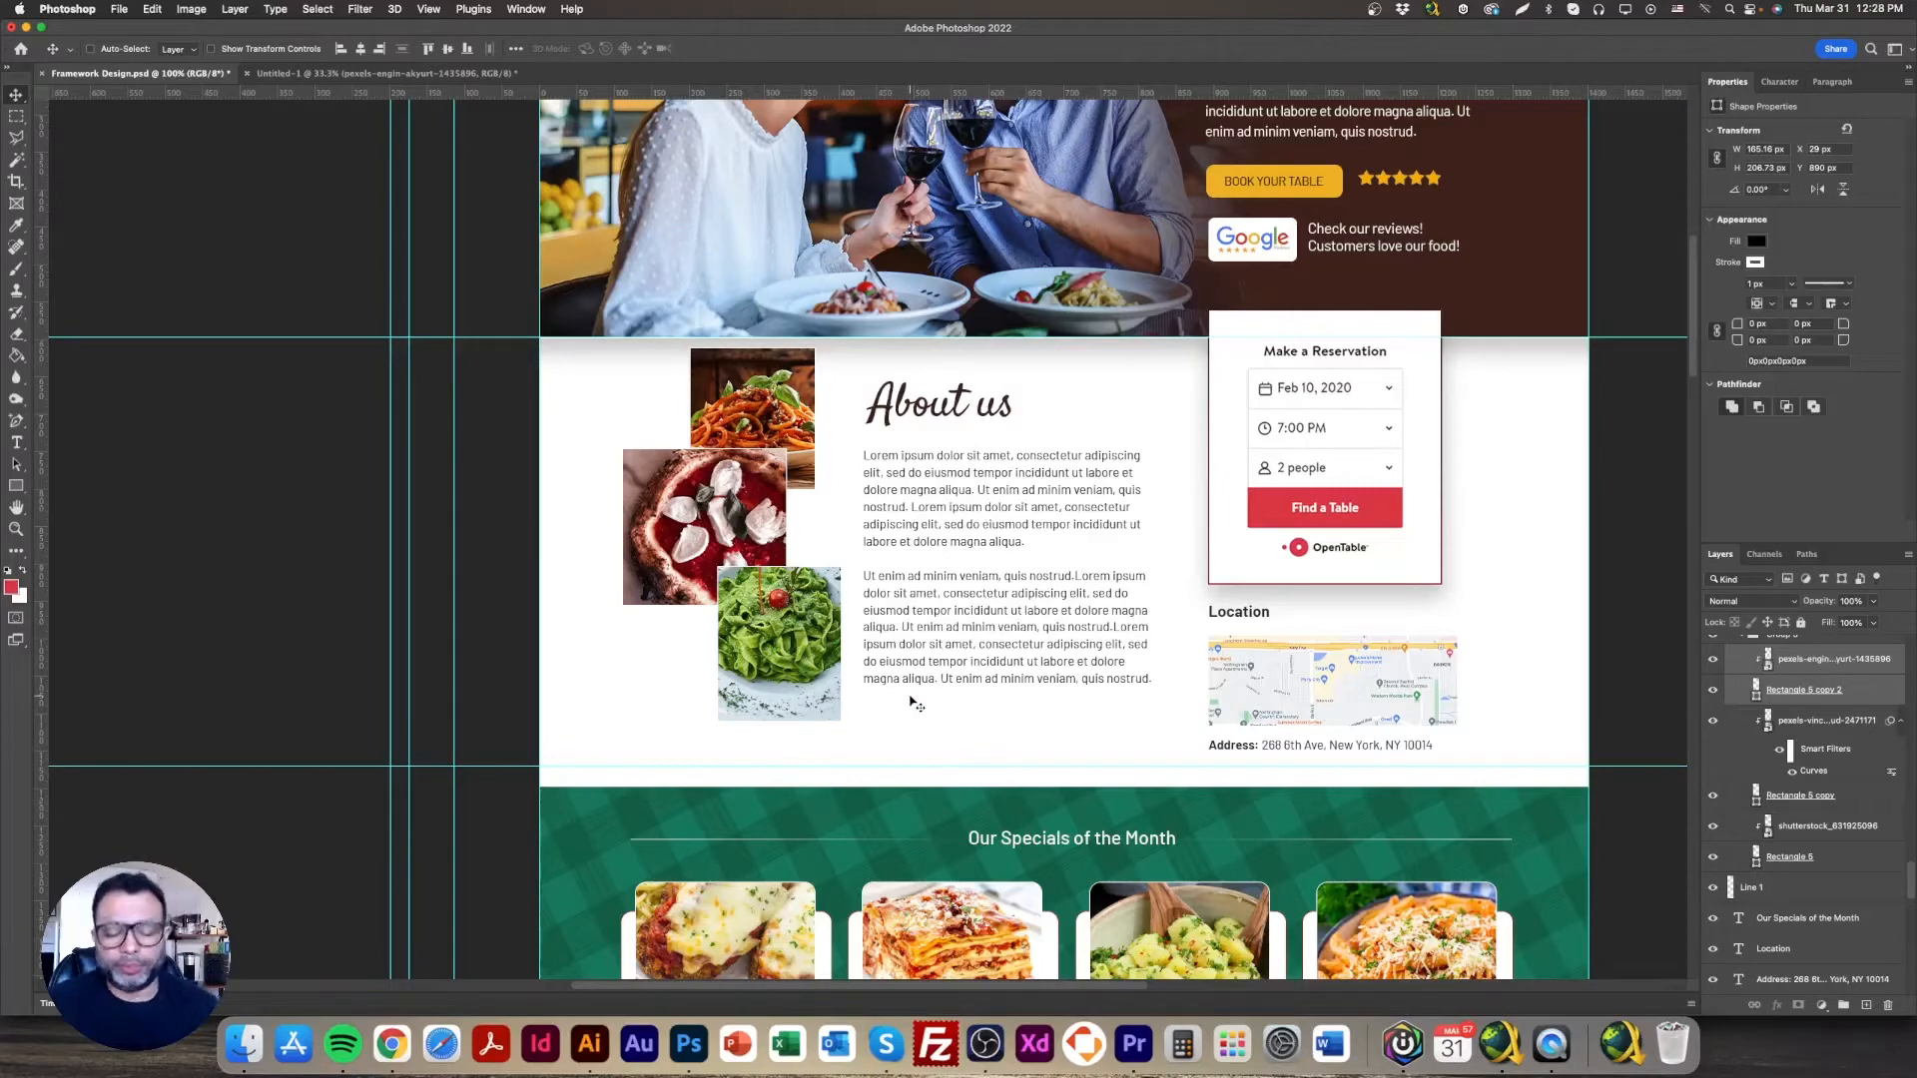
Step: Select Layer 10 and nudge the plaid pattern slightly over the specials section
scroll(1065, 709, down, 10)
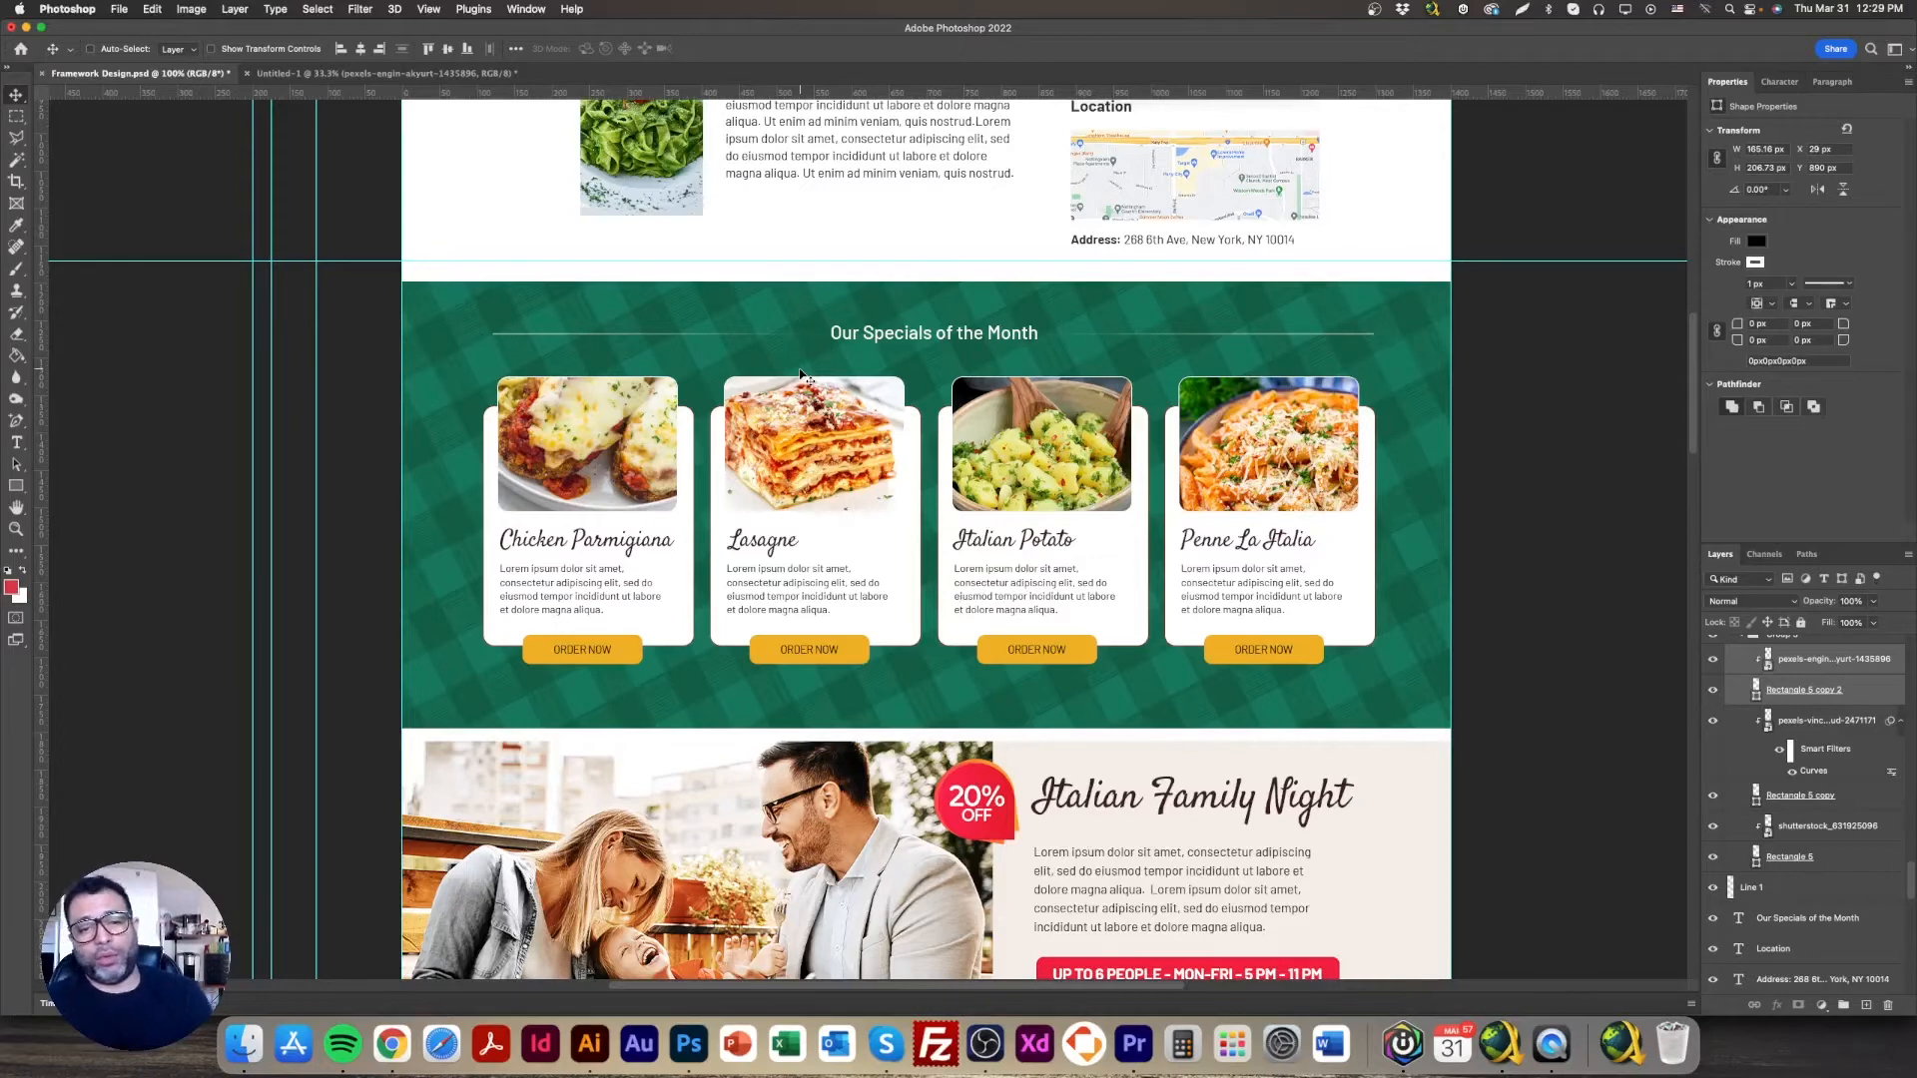
right_click(744, 304)
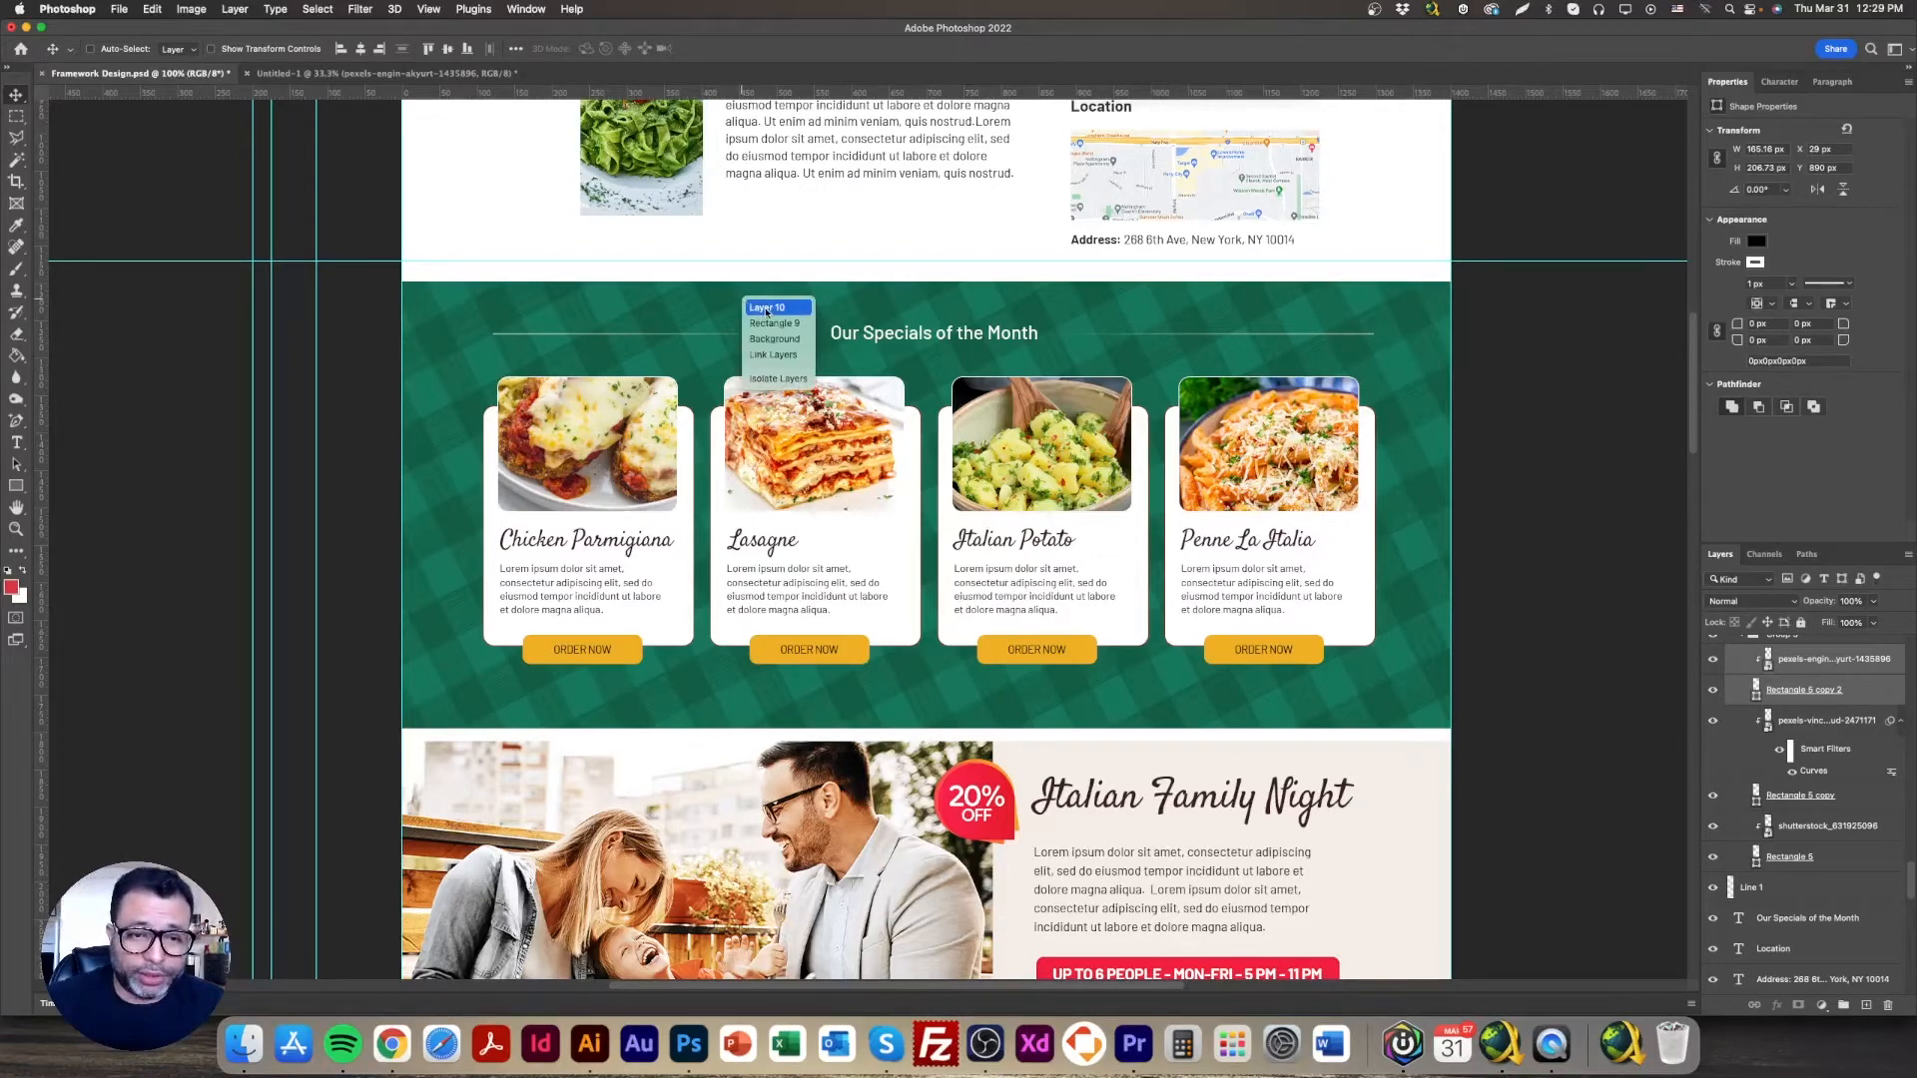
click(763, 313)
drag(774, 288, 823, 321)
Step: Try moving the green Rectangle 9 band, then undo so it stays in place
right_click(740, 305)
click(771, 327)
drag(691, 313, 920, 222)
key(super+z)
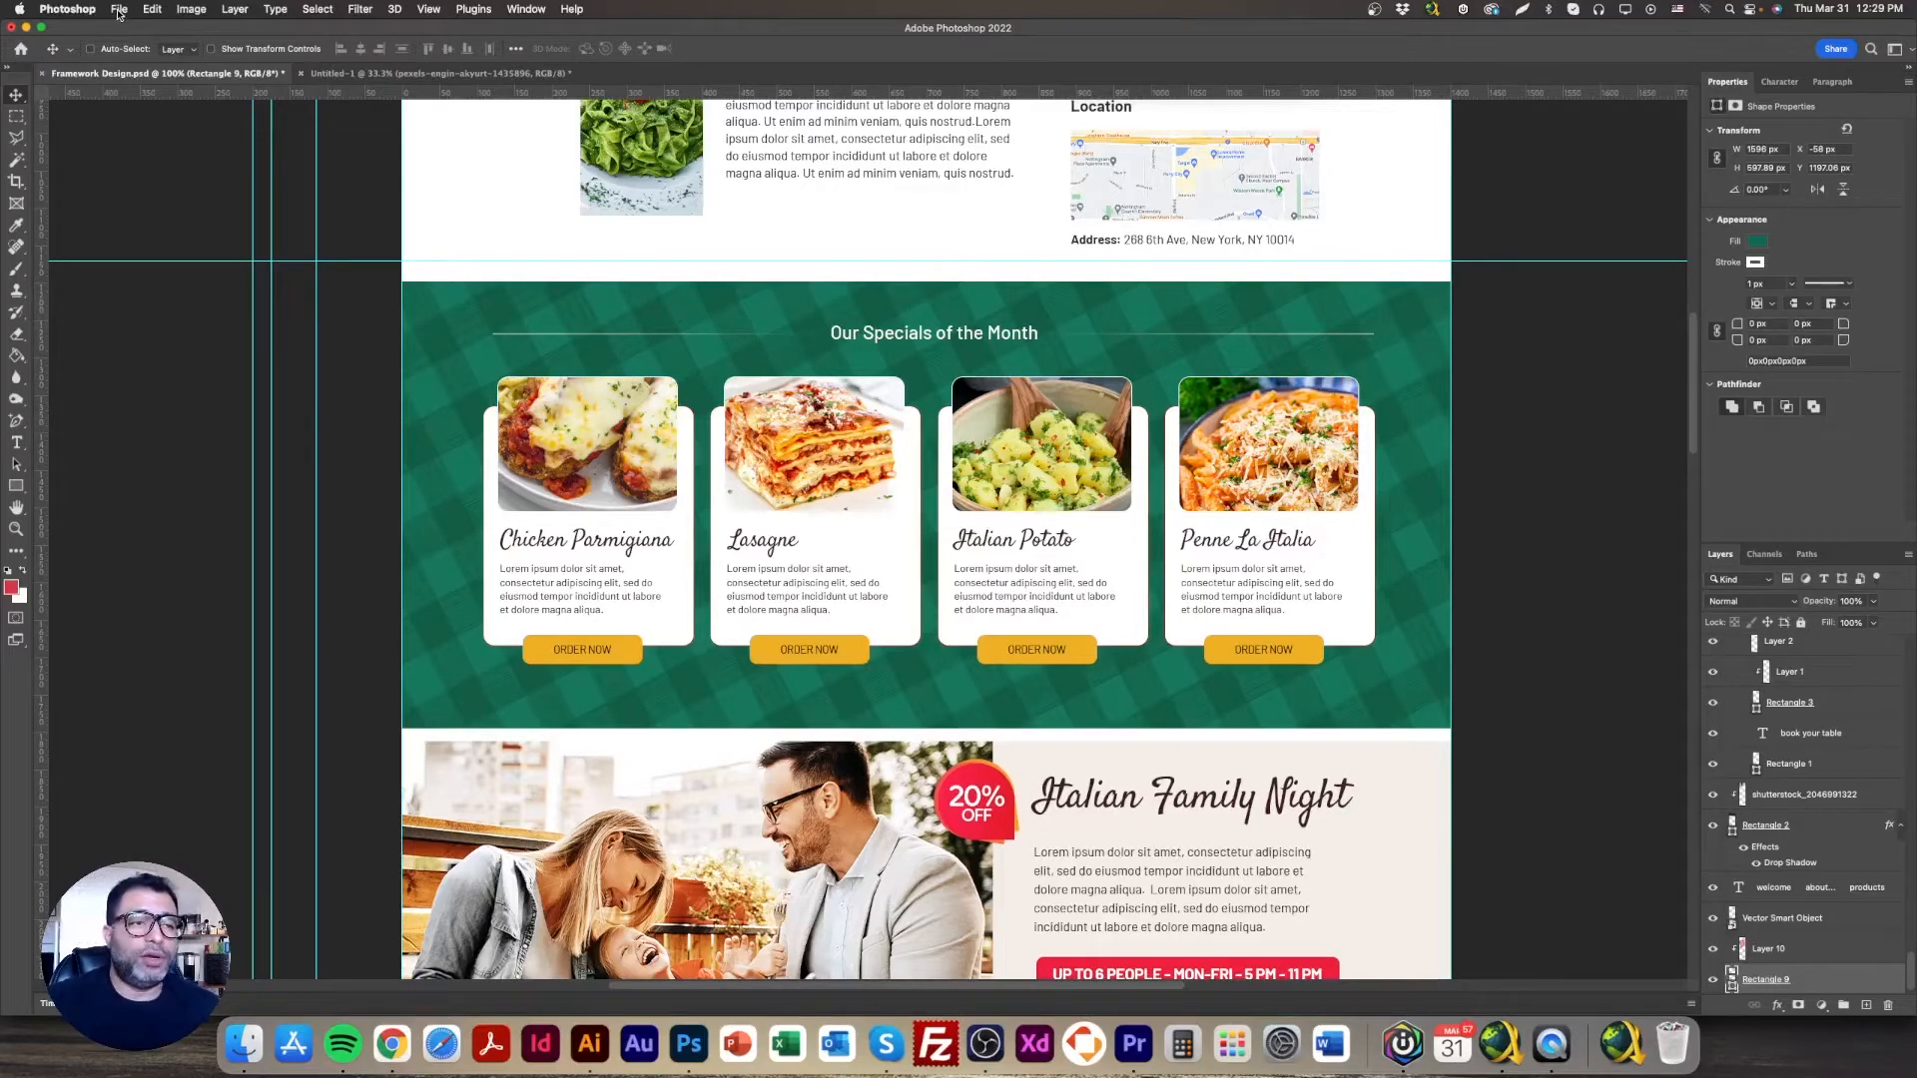
Step: Check the document's Image Size and cancel without changes
click(191, 9)
click(205, 125)
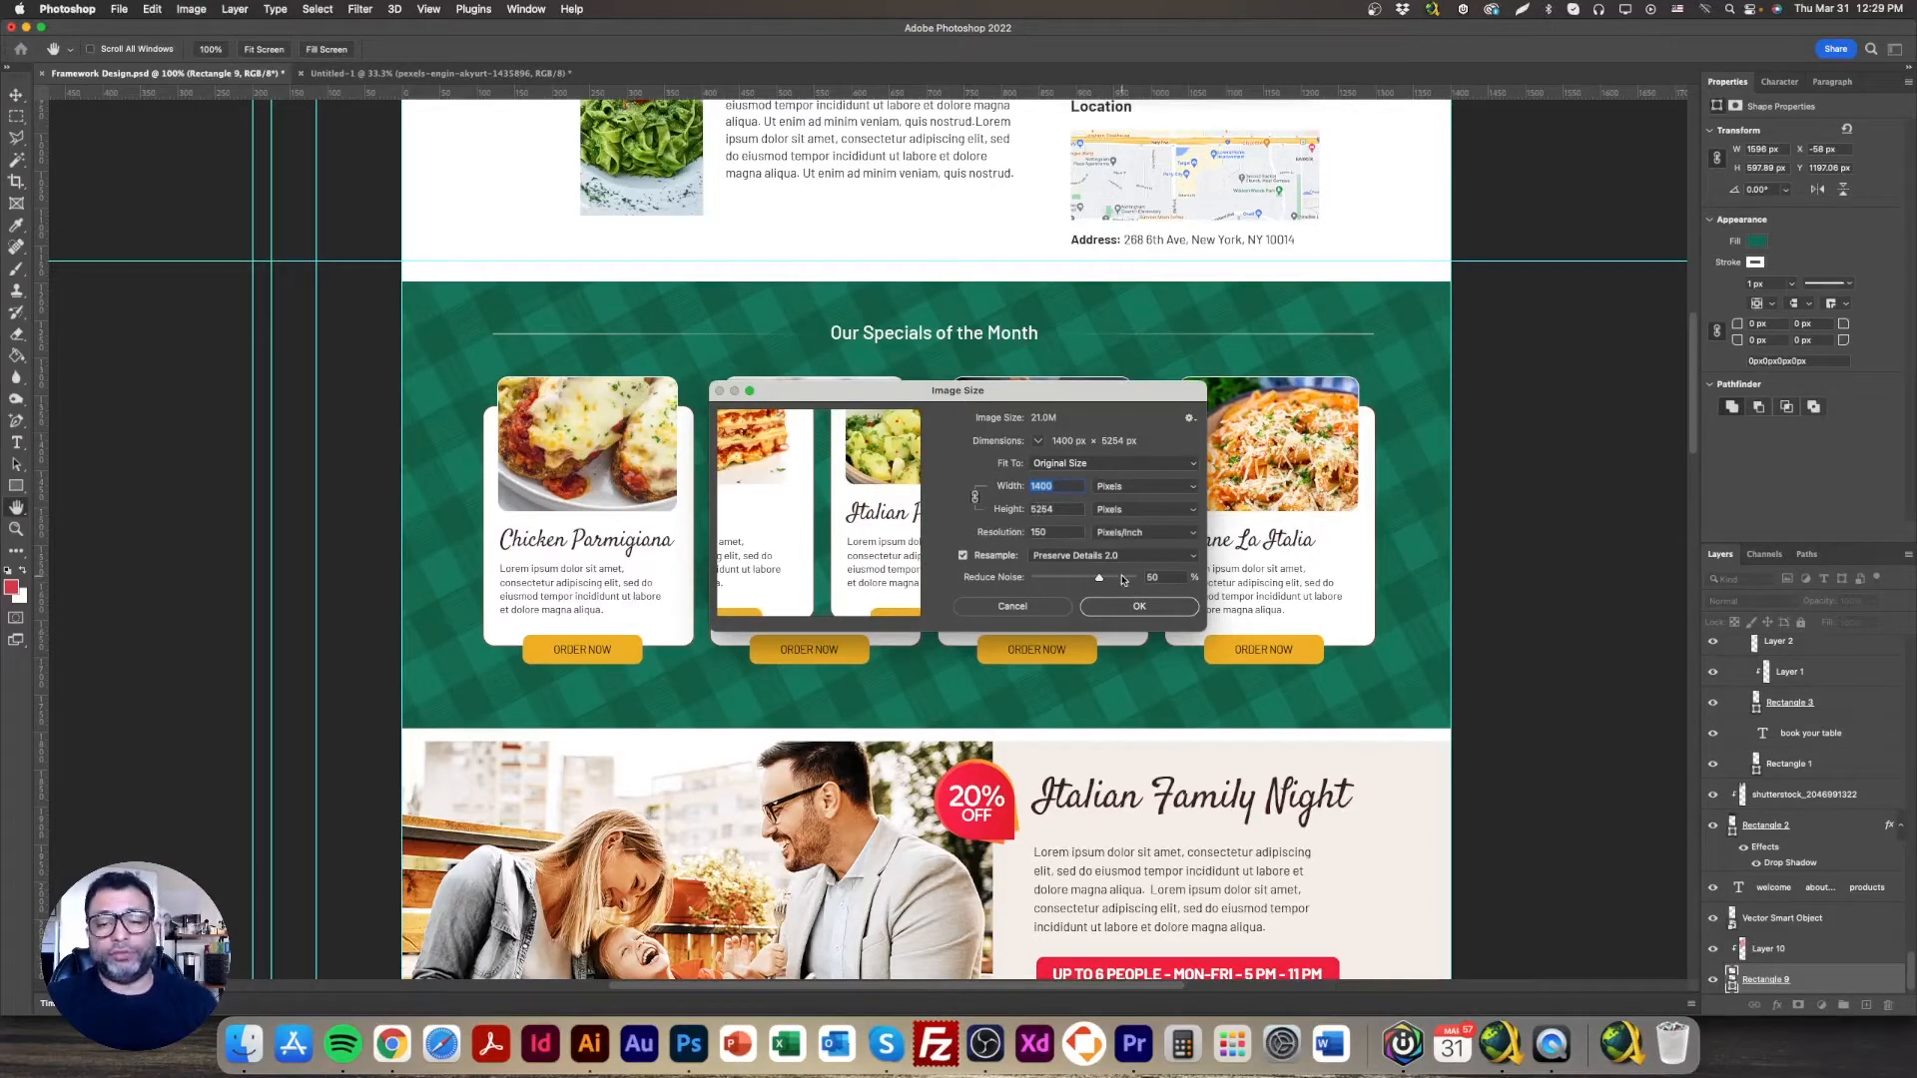
click(1046, 609)
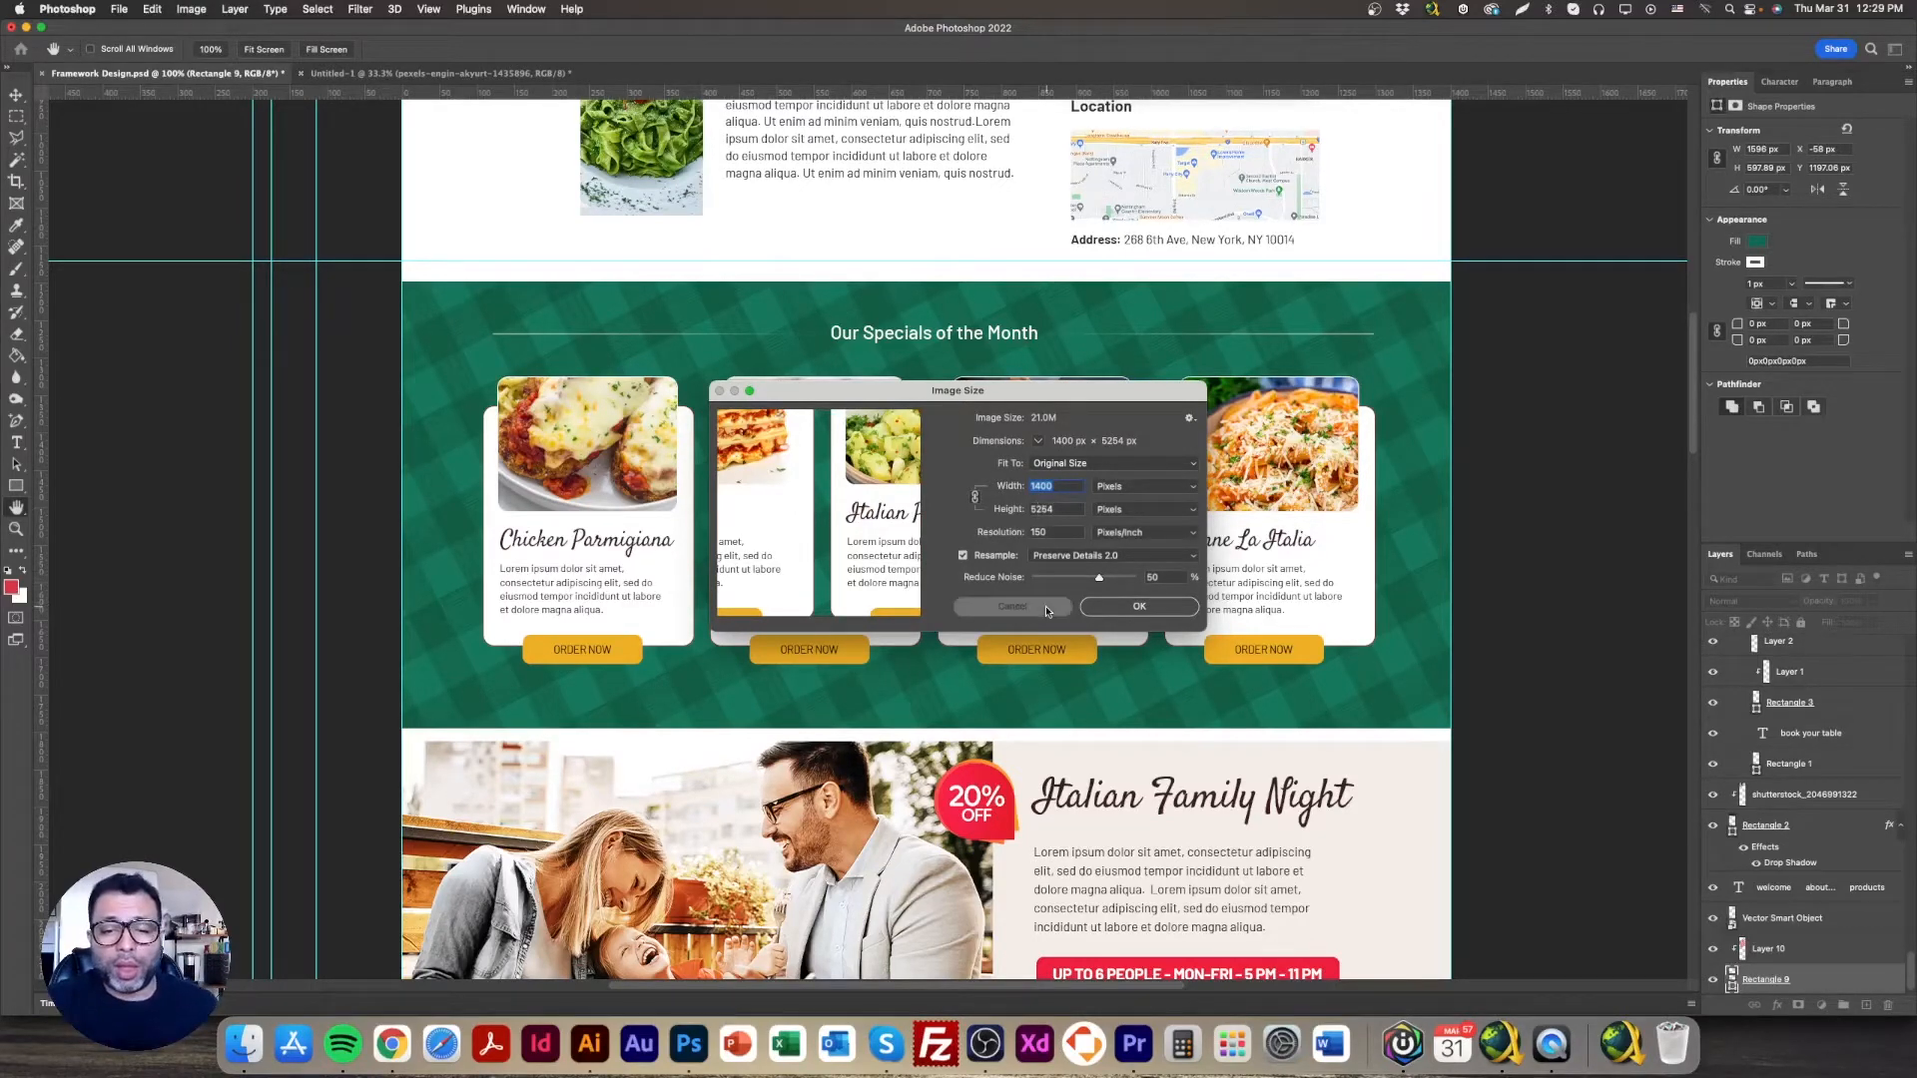
Step: Measure the specials section as 1400 × 600 px with a rectangular marquee, then go to Home
click(16, 117)
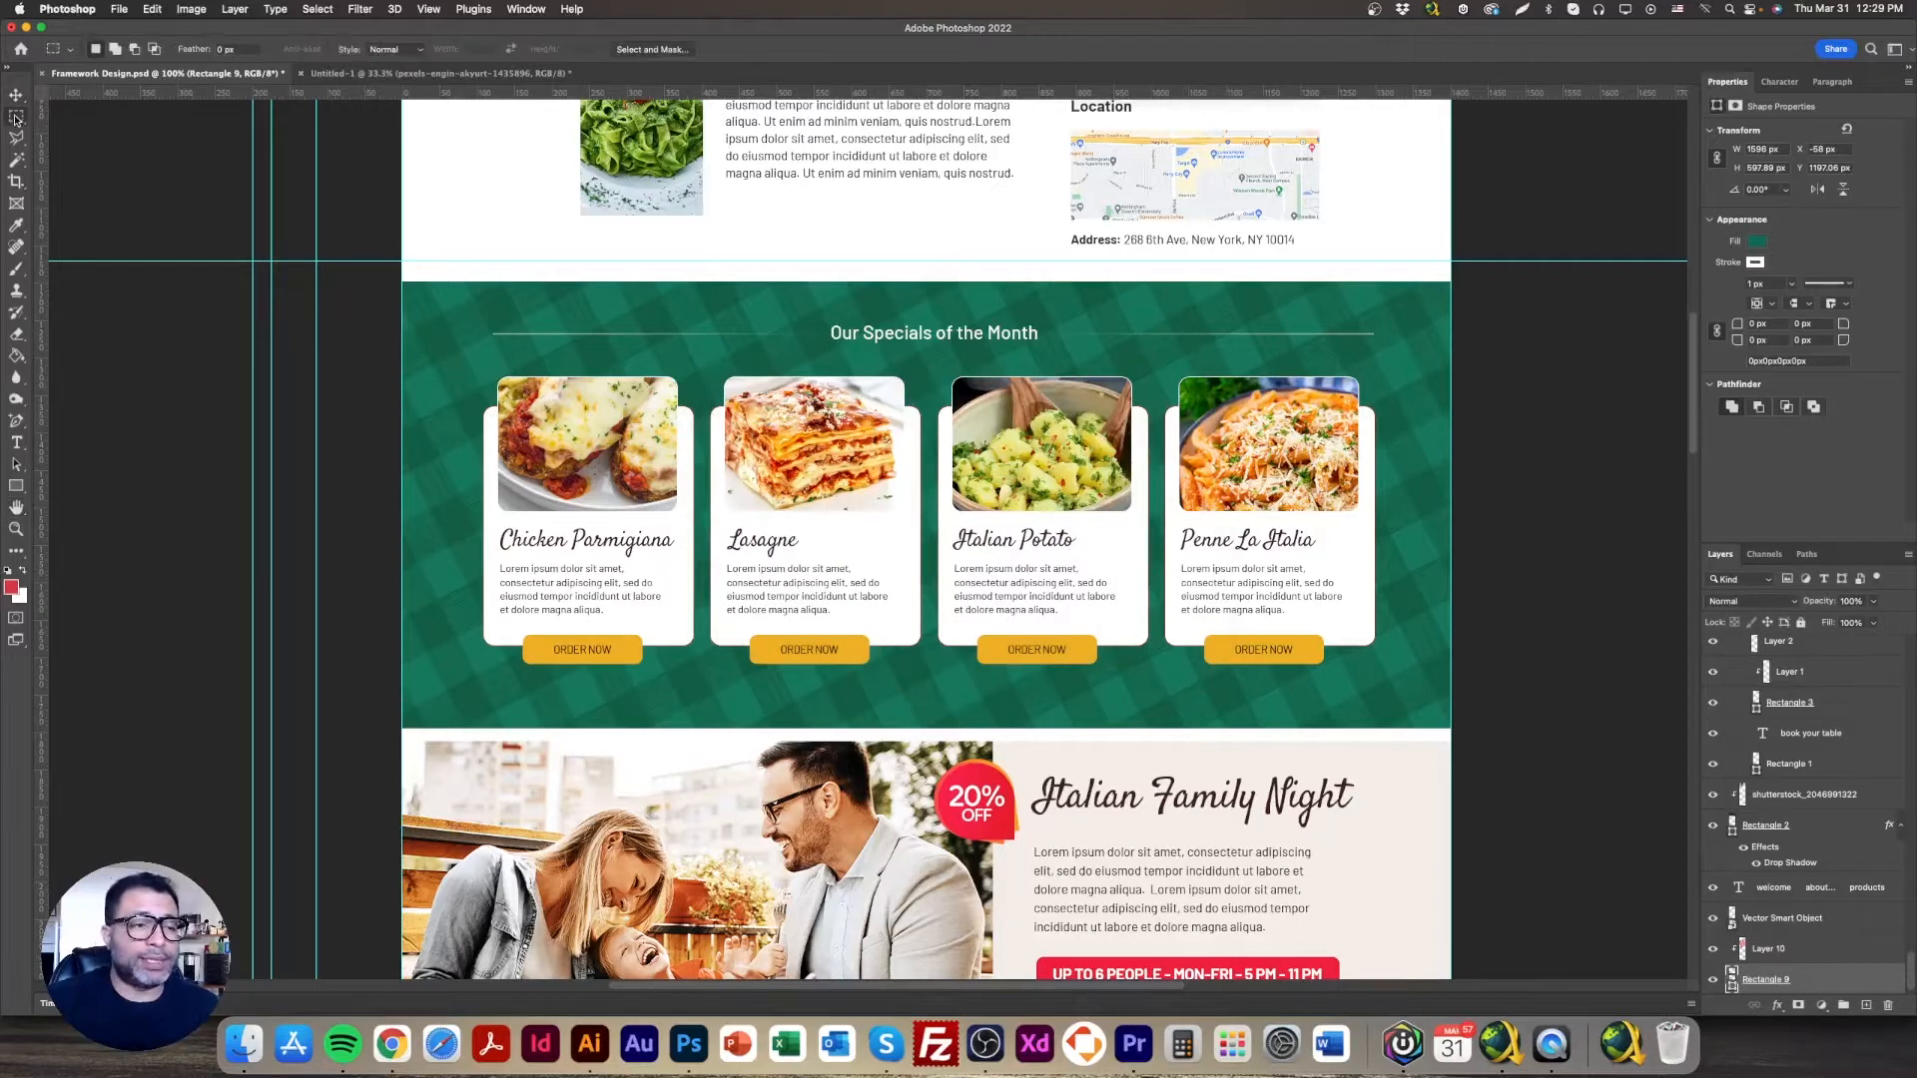
drag(1294, 630, 1450, 730)
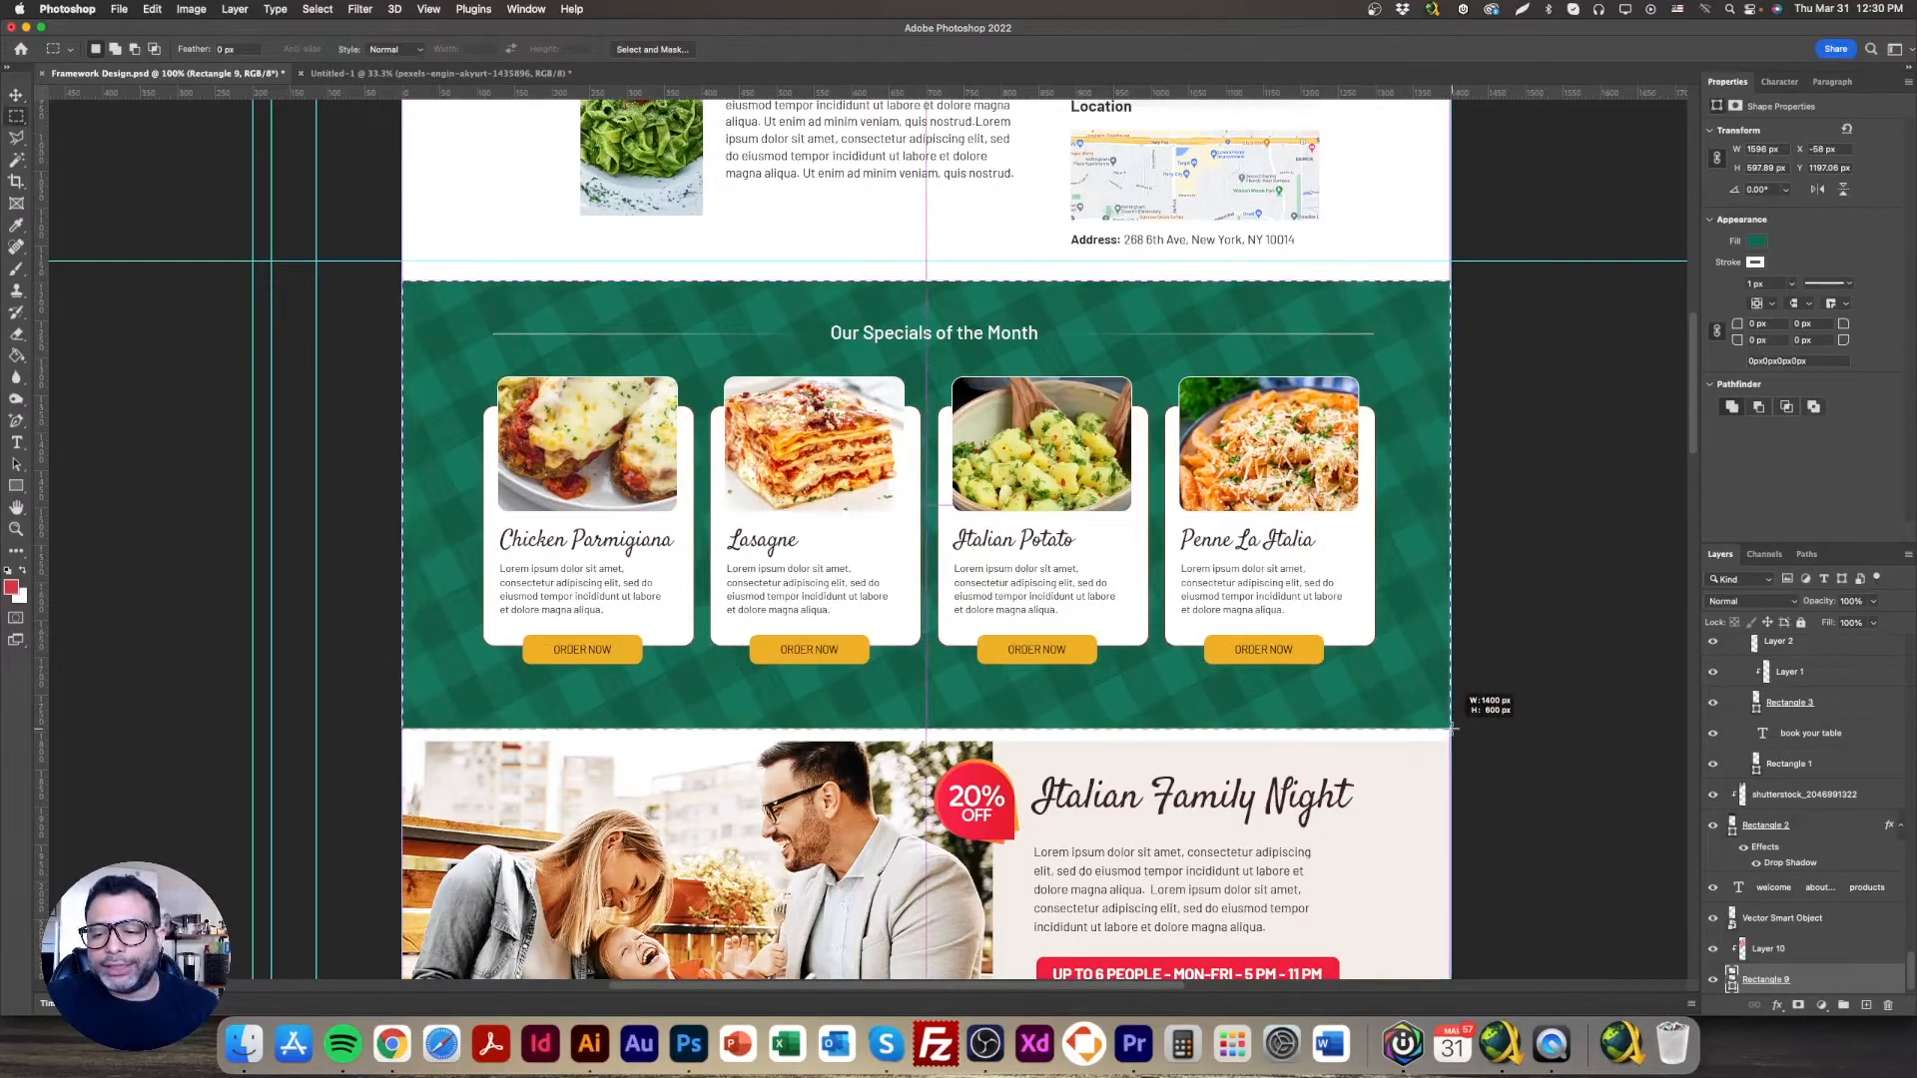
drag(1451, 728, 1451, 729)
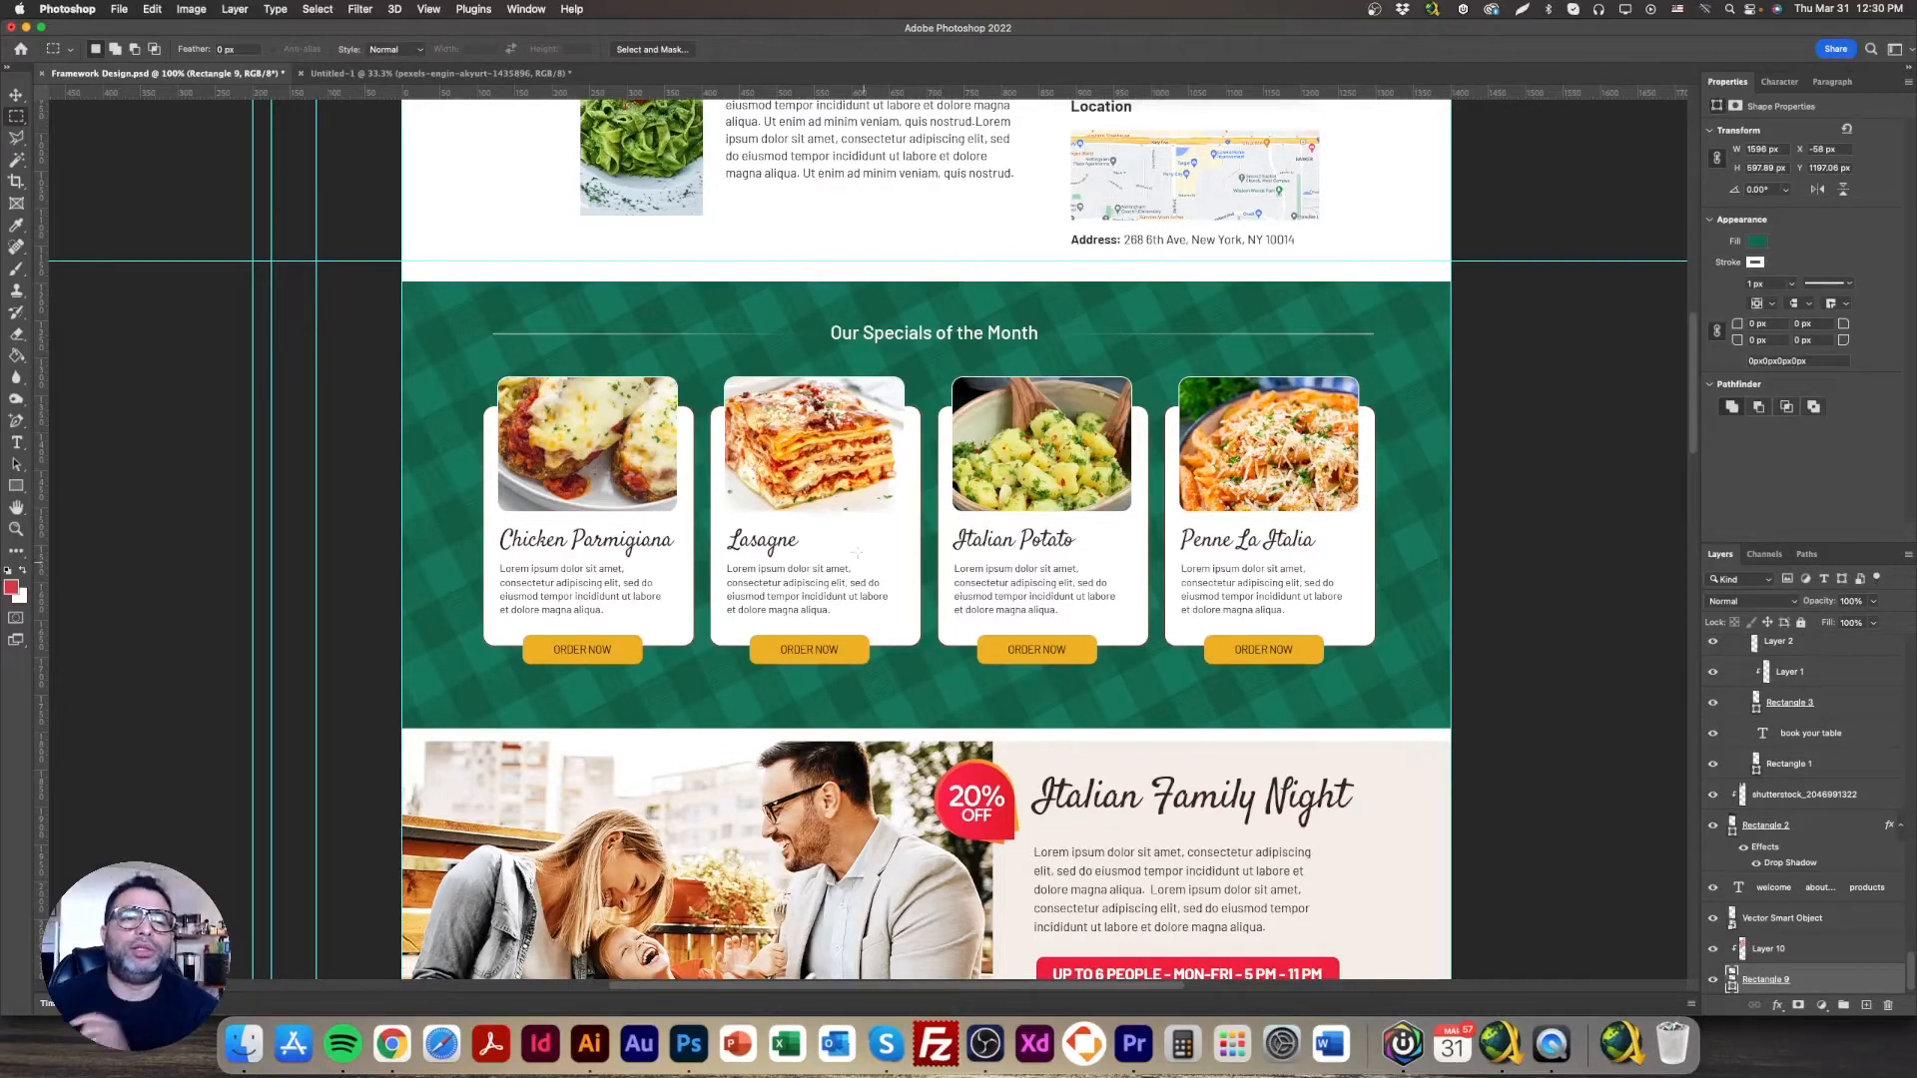
click(20, 49)
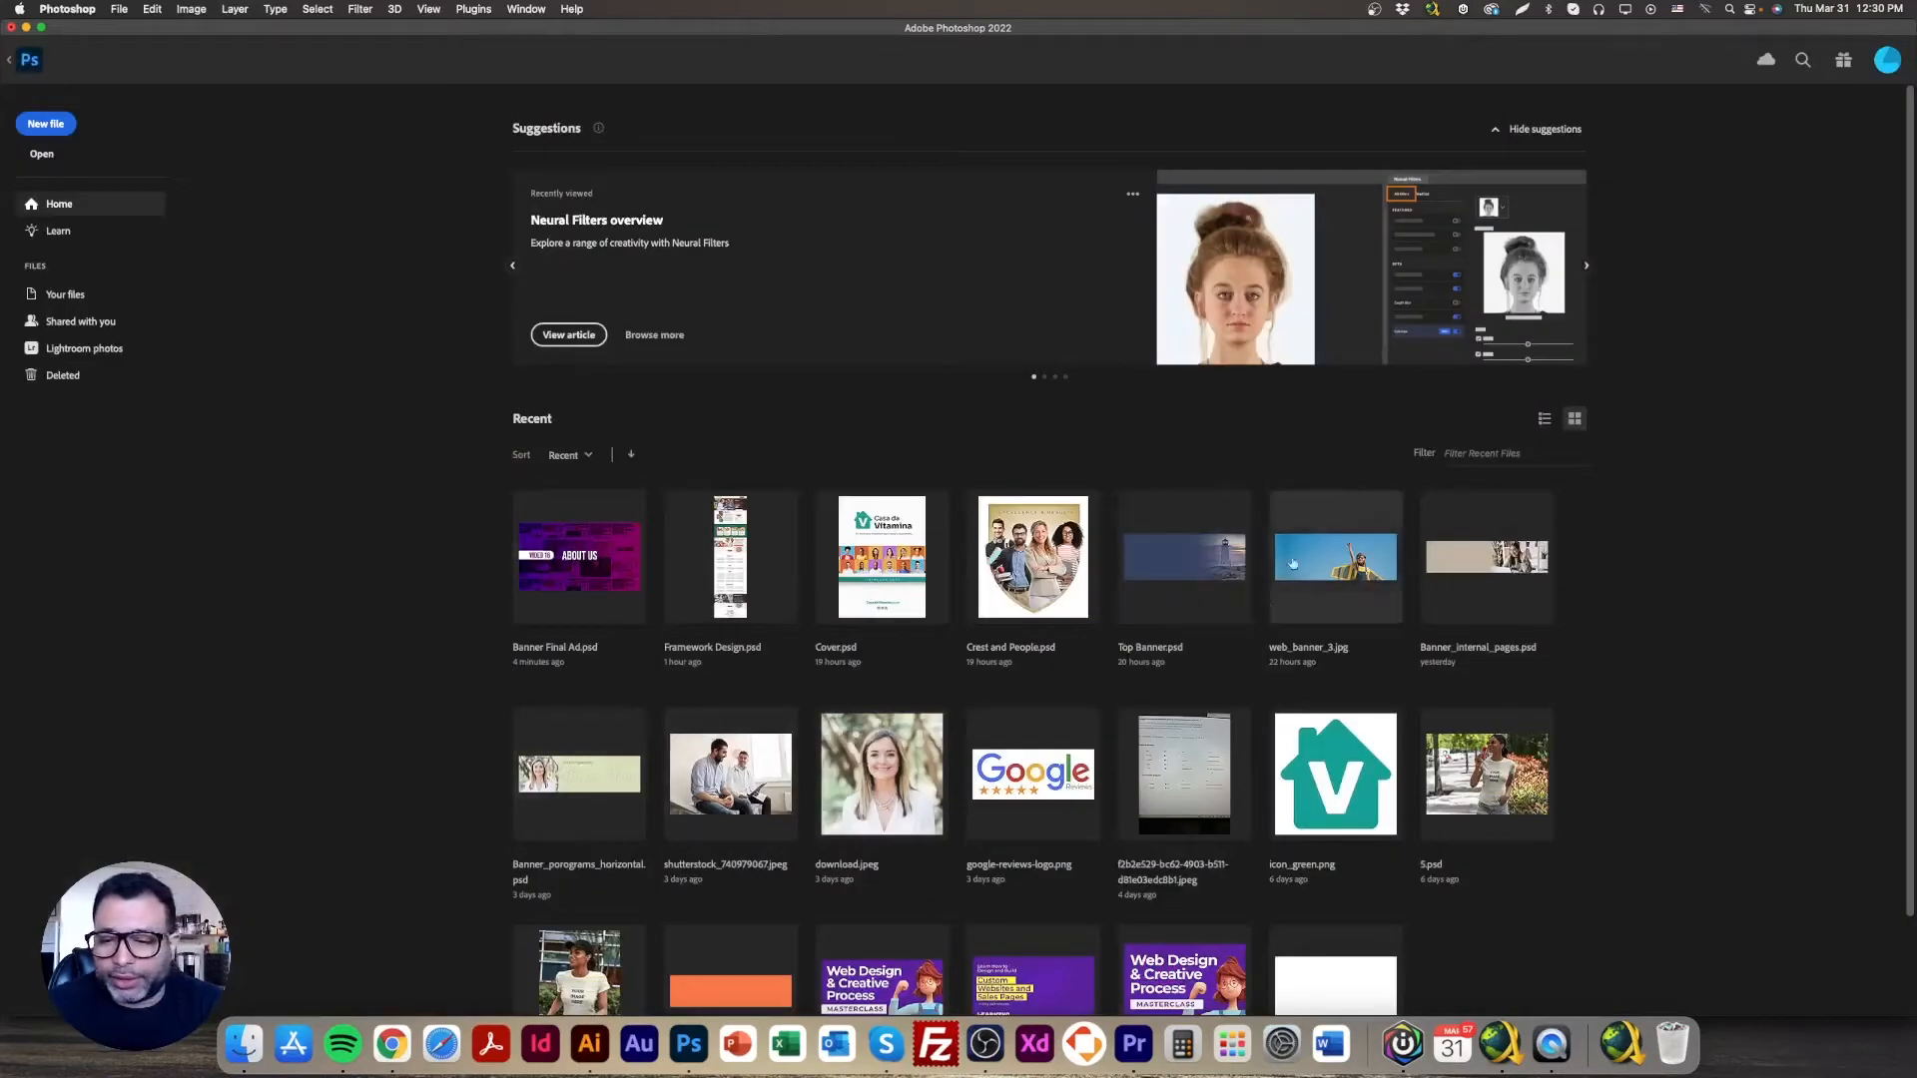
click(1194, 557)
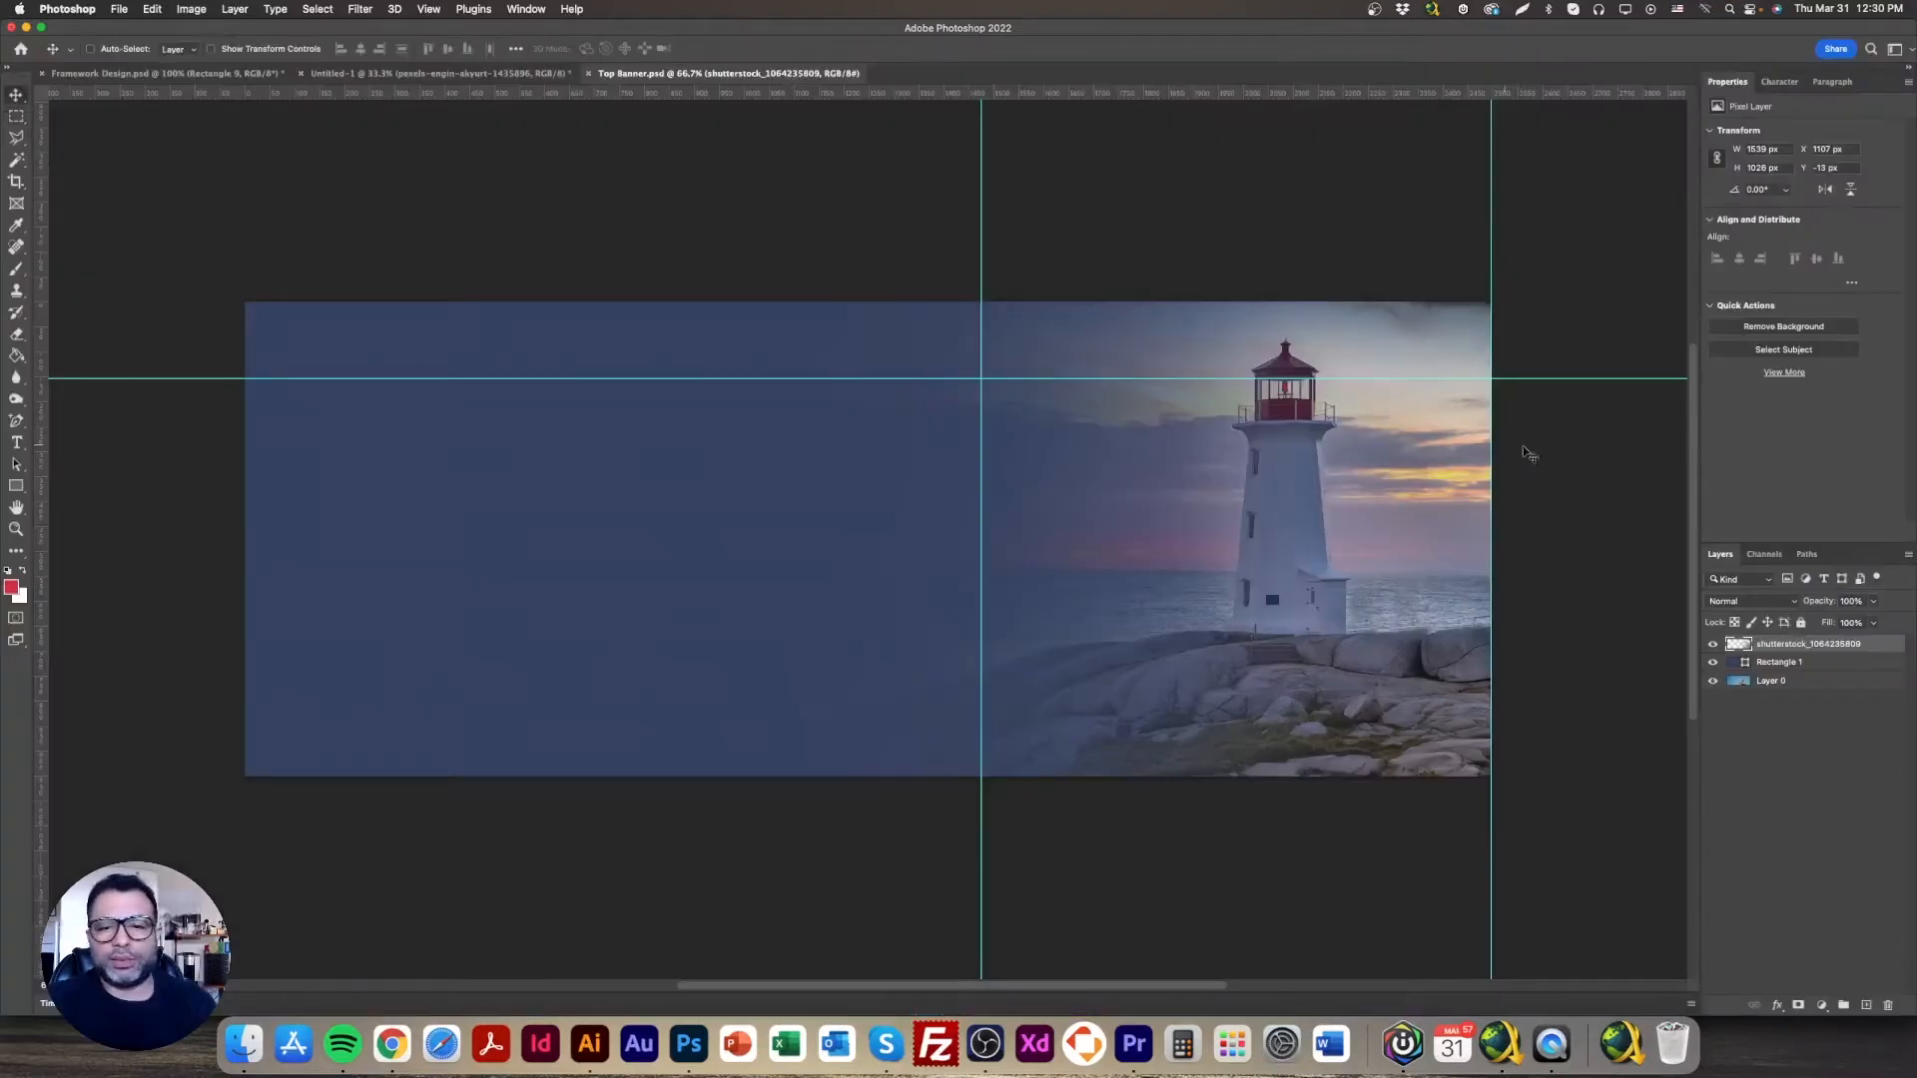
drag(1712, 644, 1712, 663)
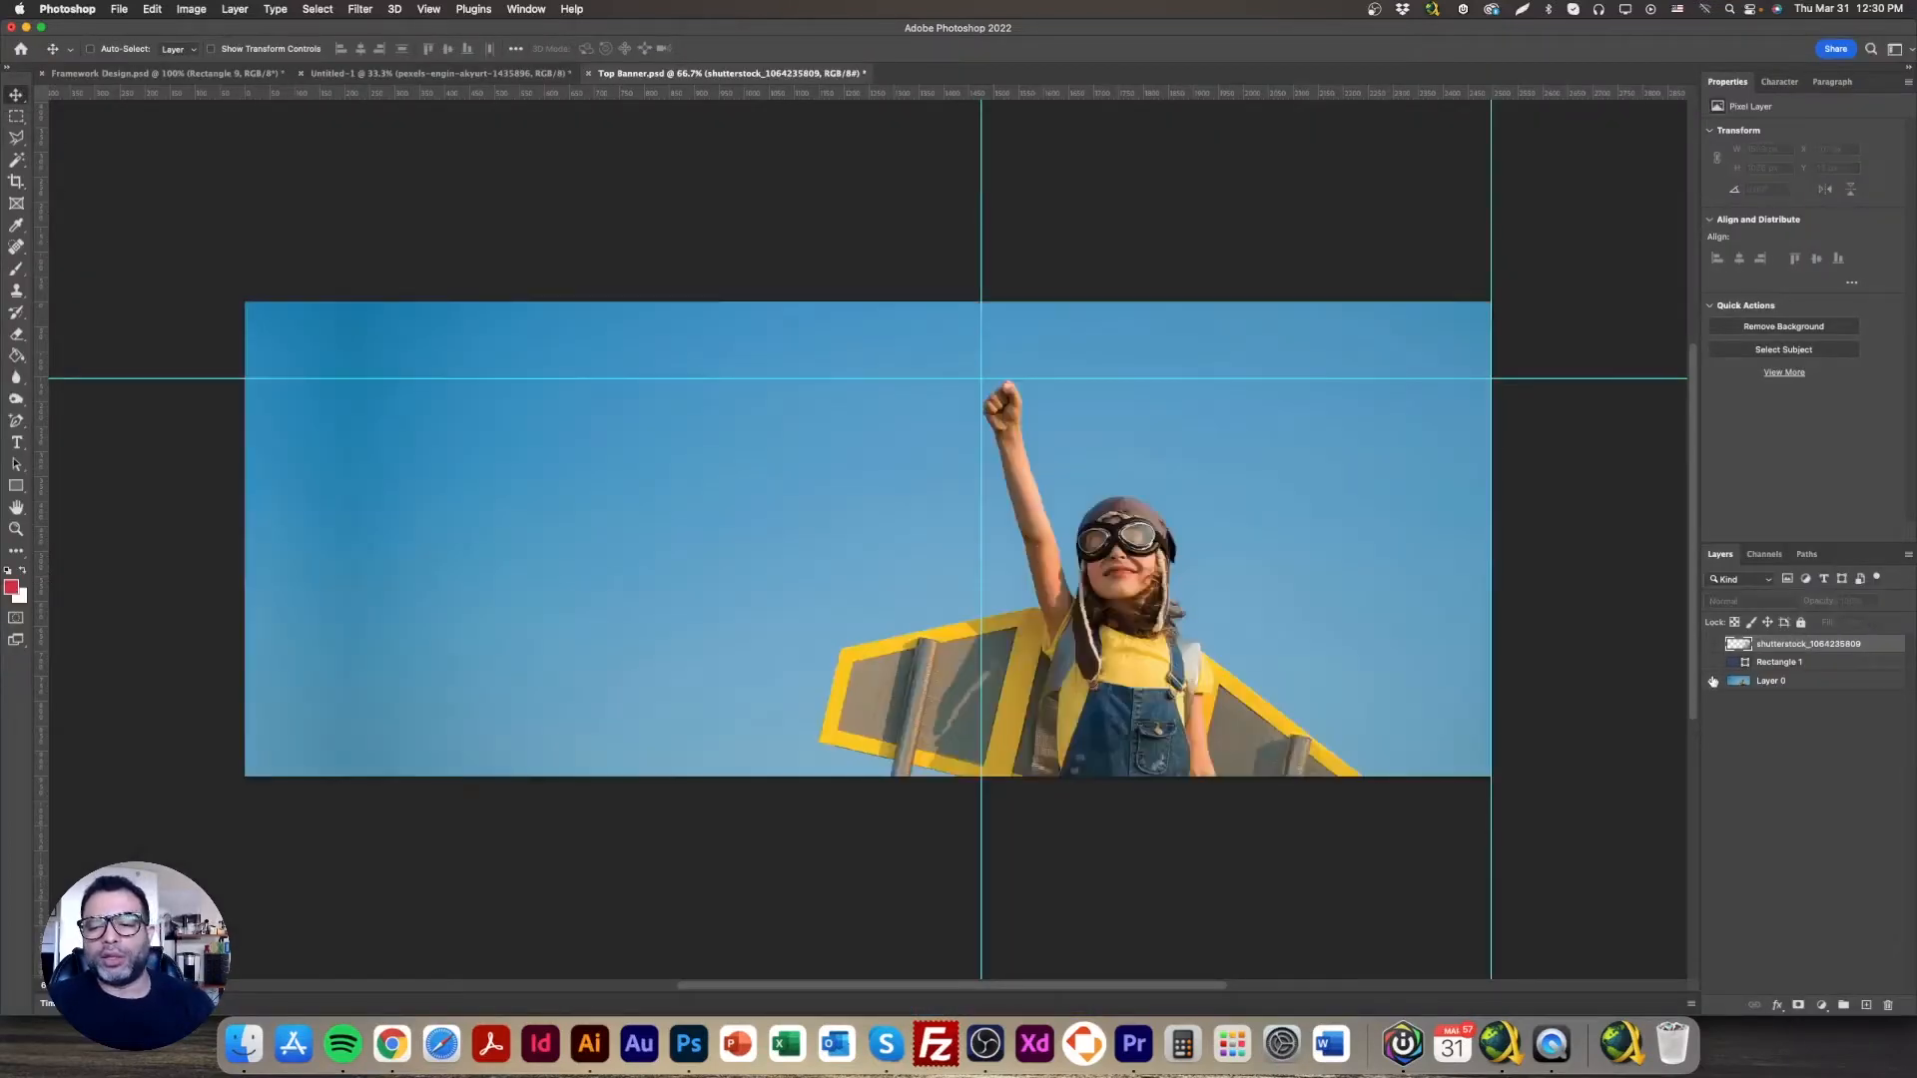
click(1712, 681)
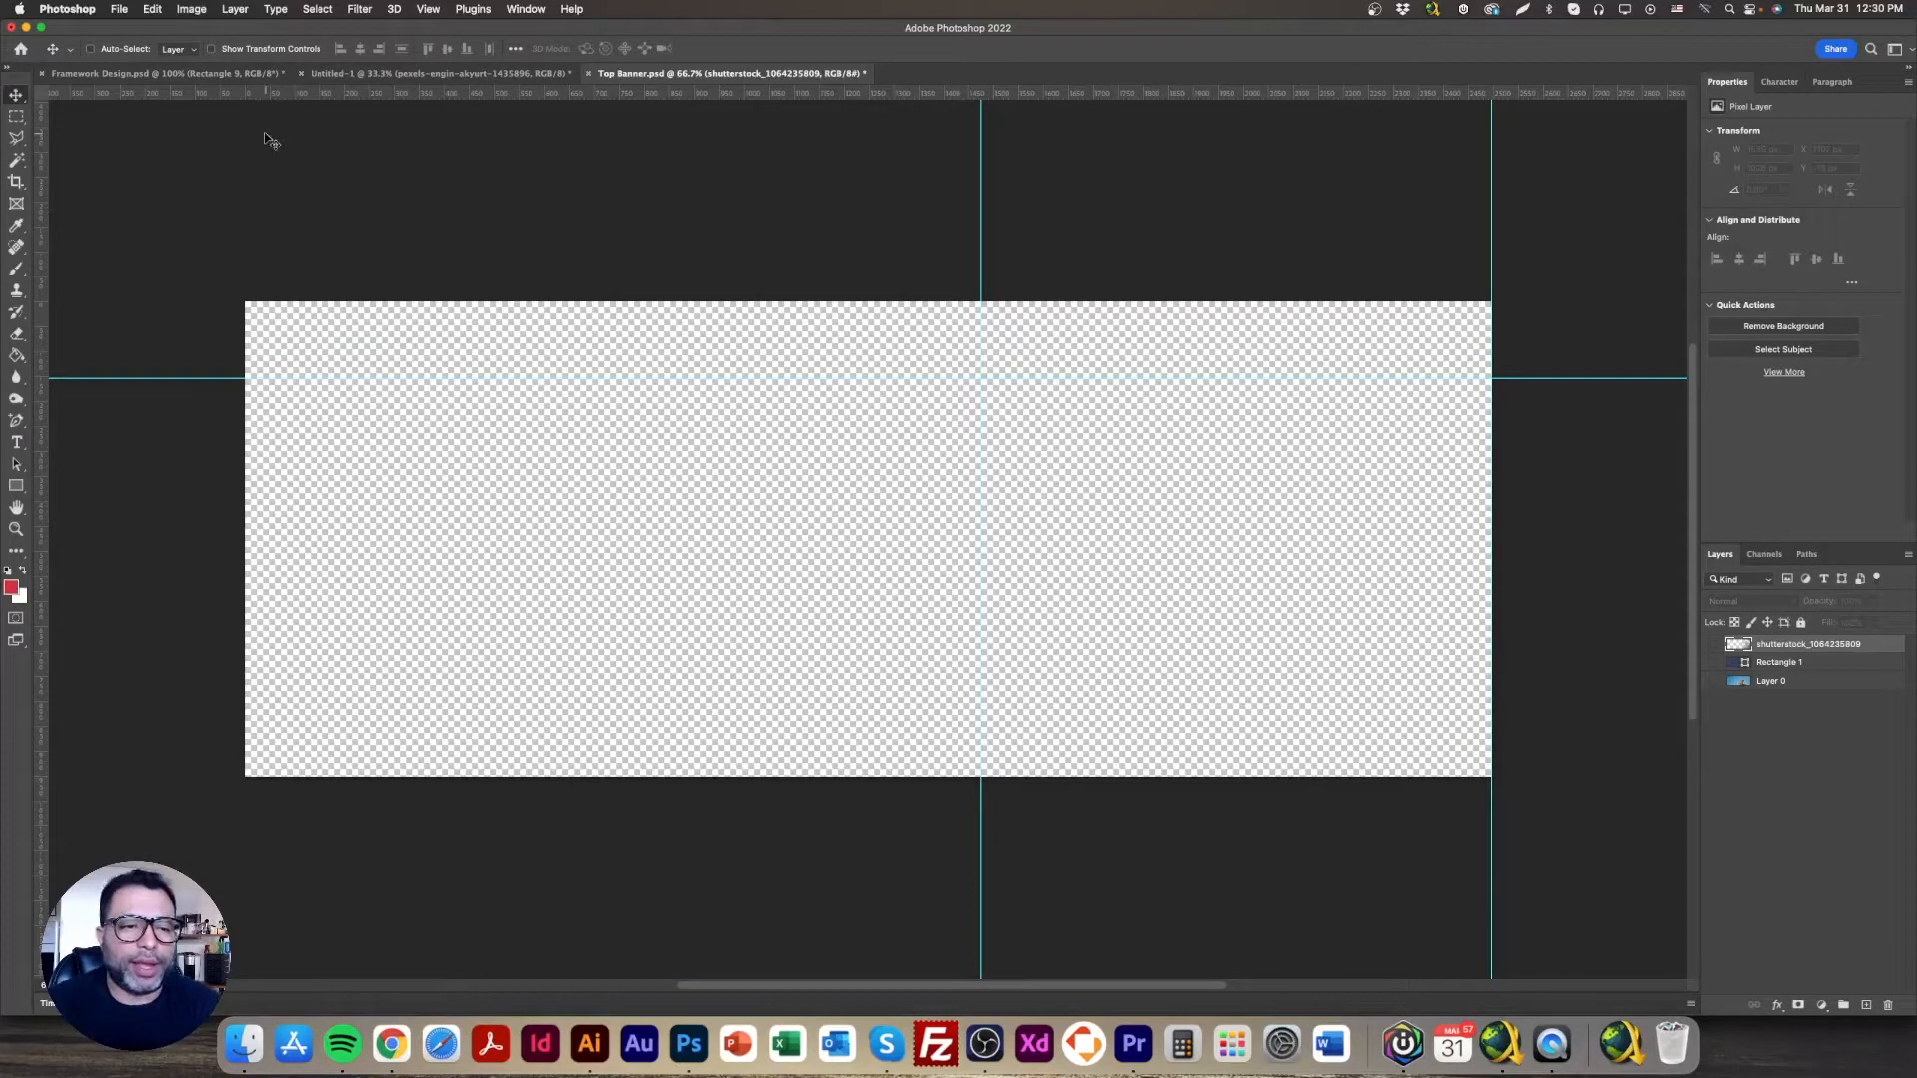
click(190, 9)
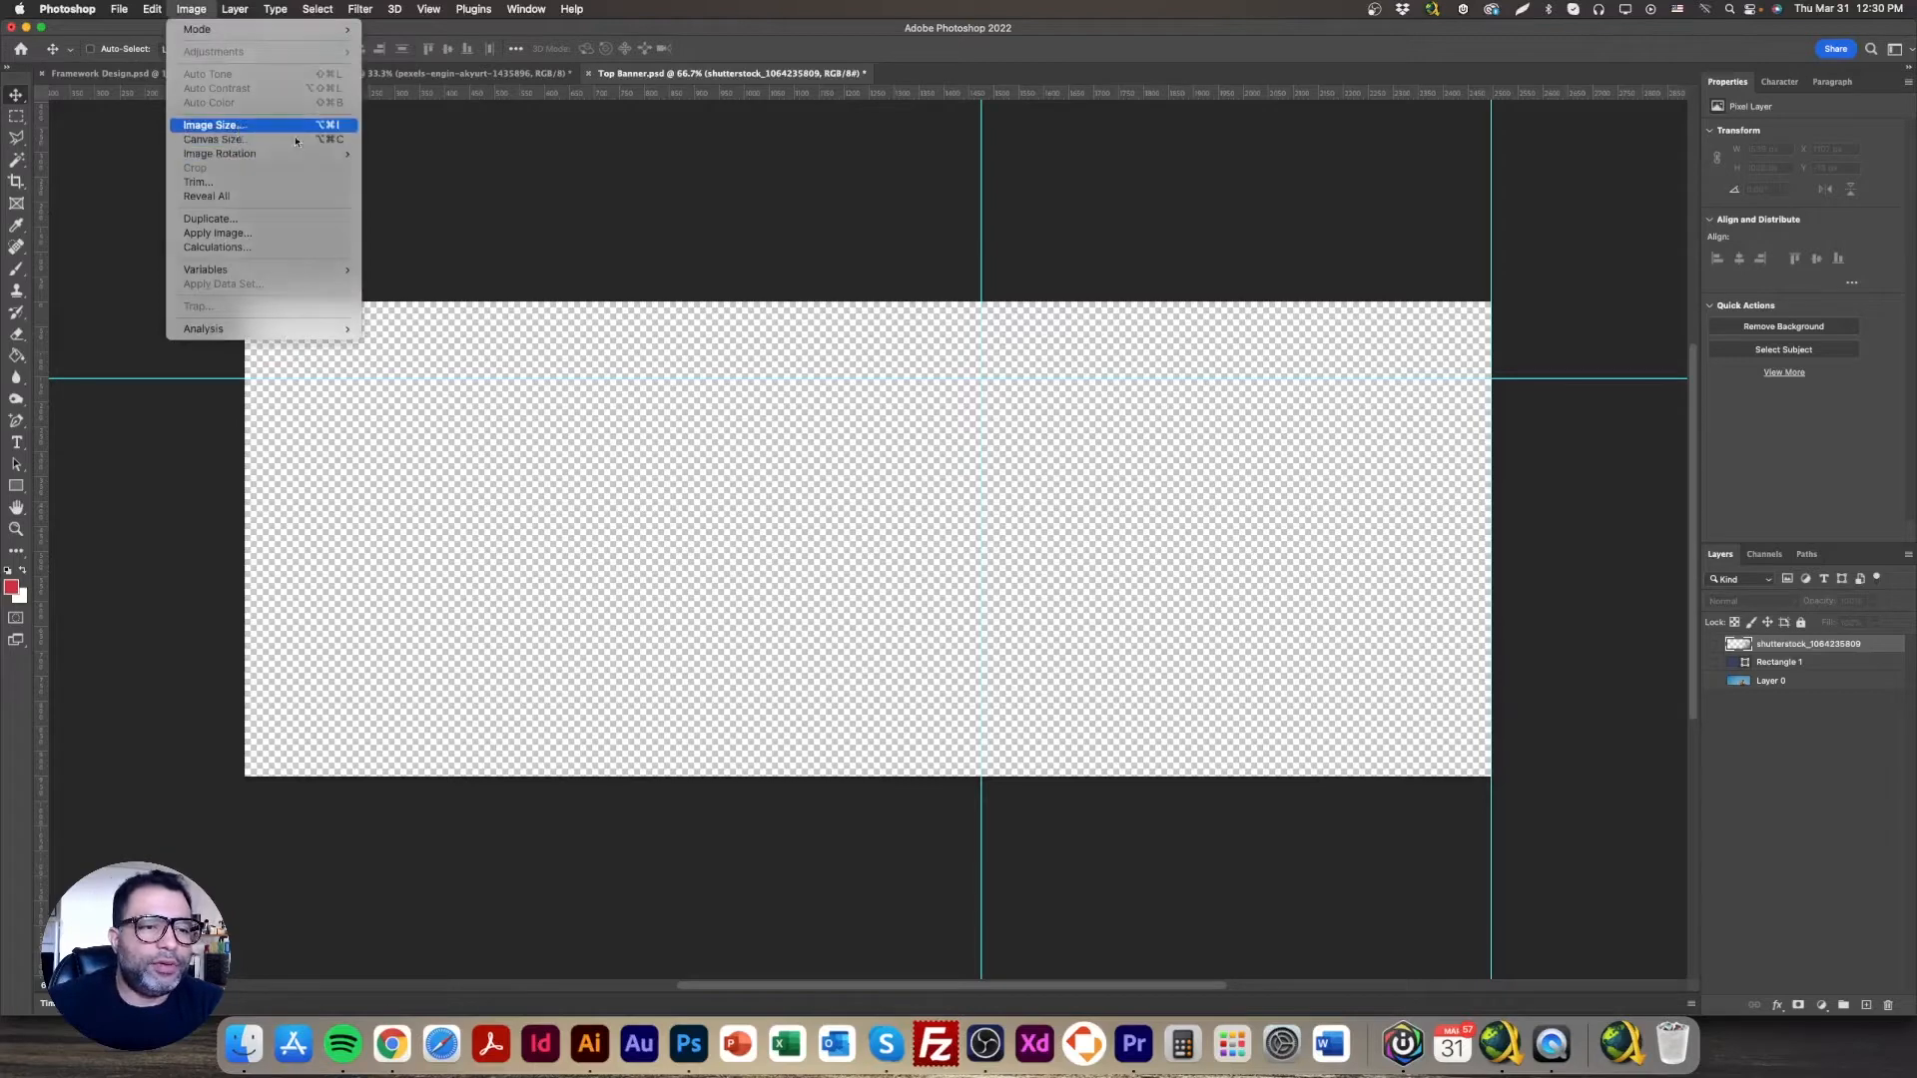
click(247, 129)
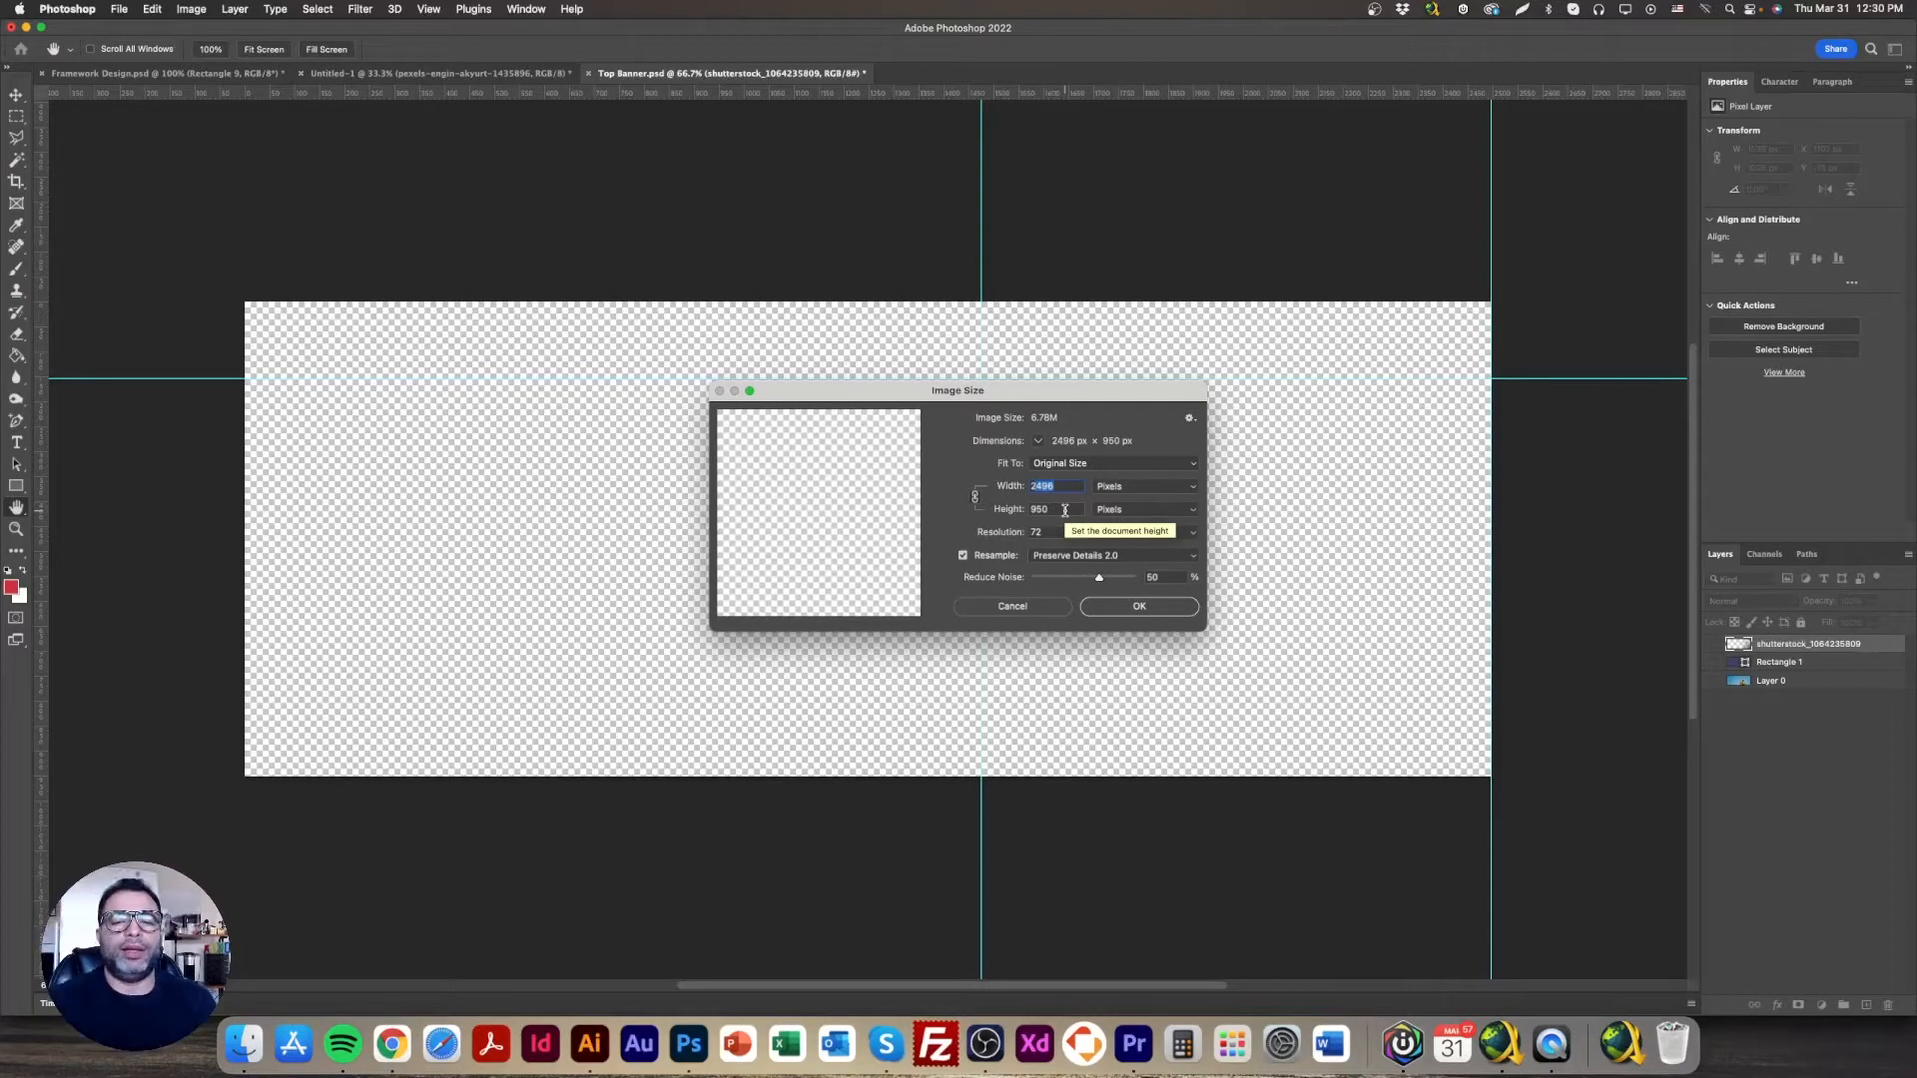
click(1047, 607)
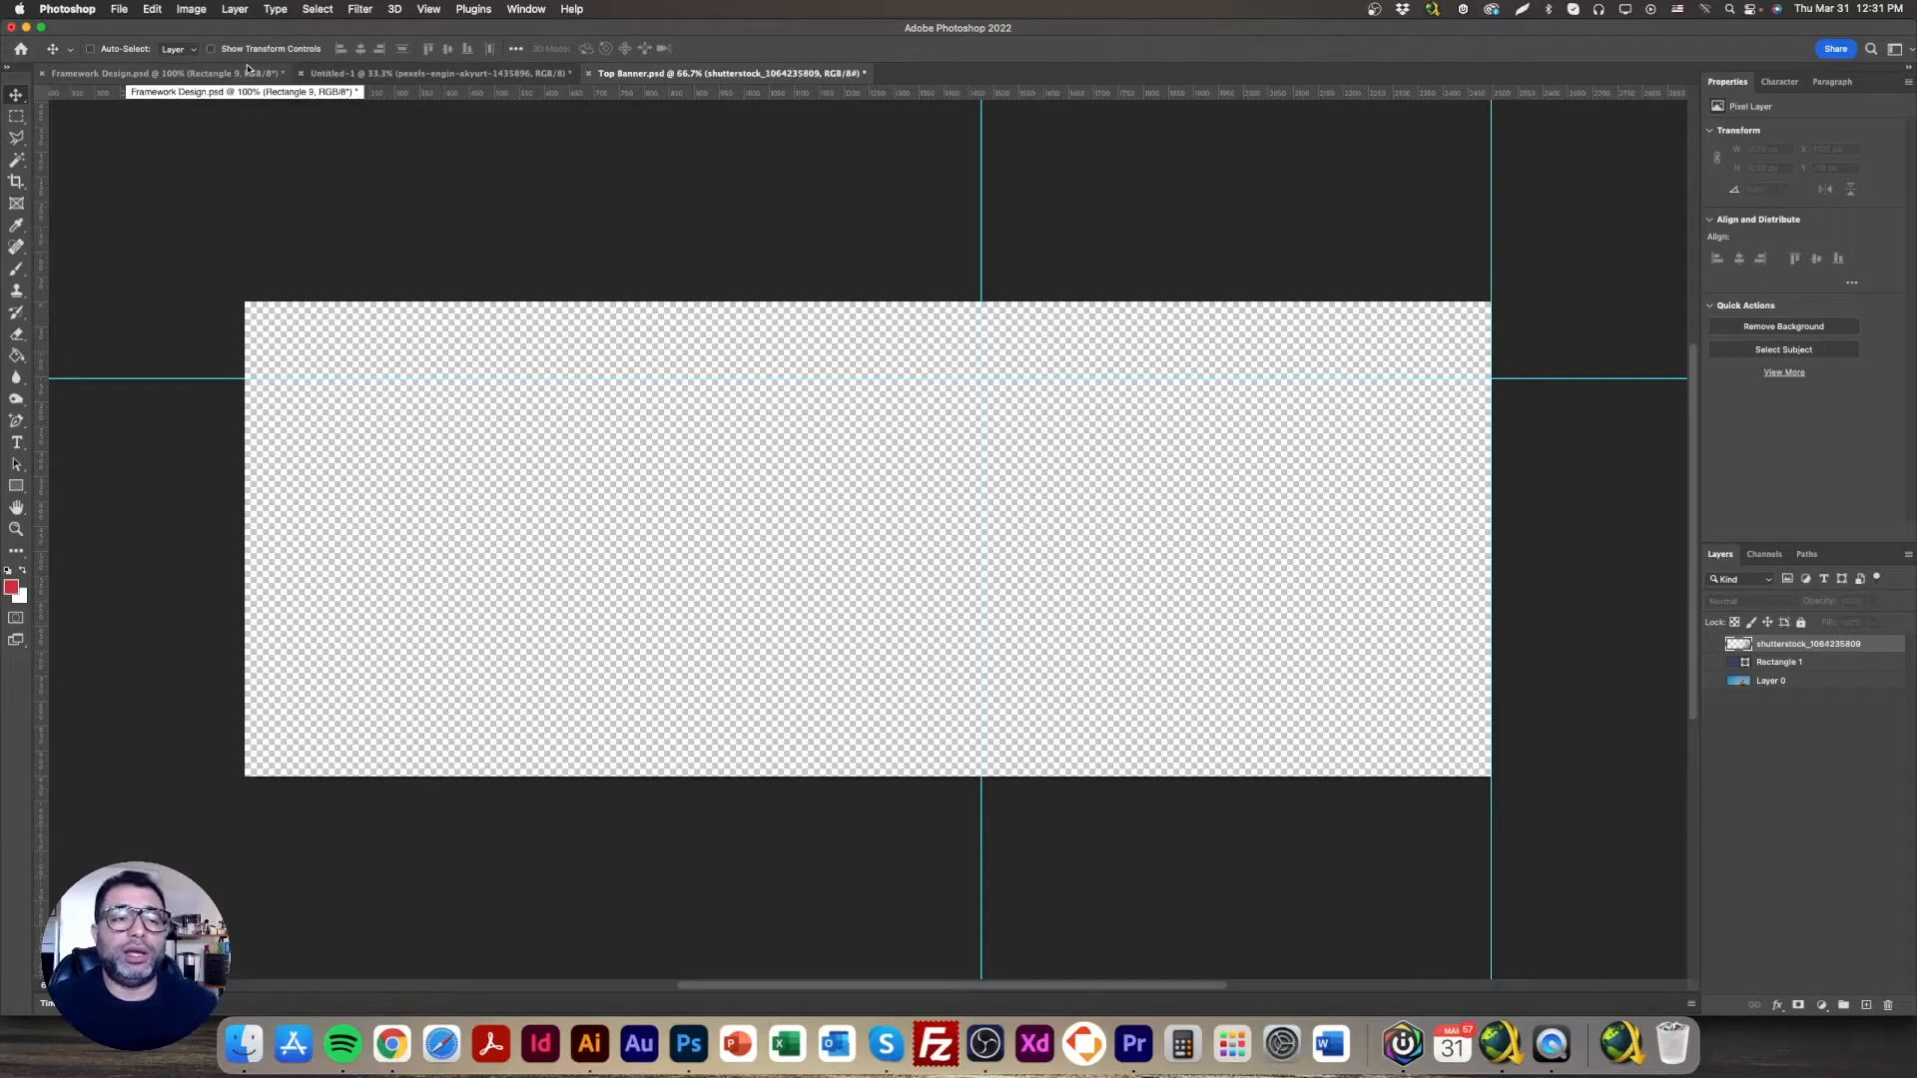
Step: Drag Layer 10 and Rectangle 9 from Framework Design into the Top Banner document
click(340, 74)
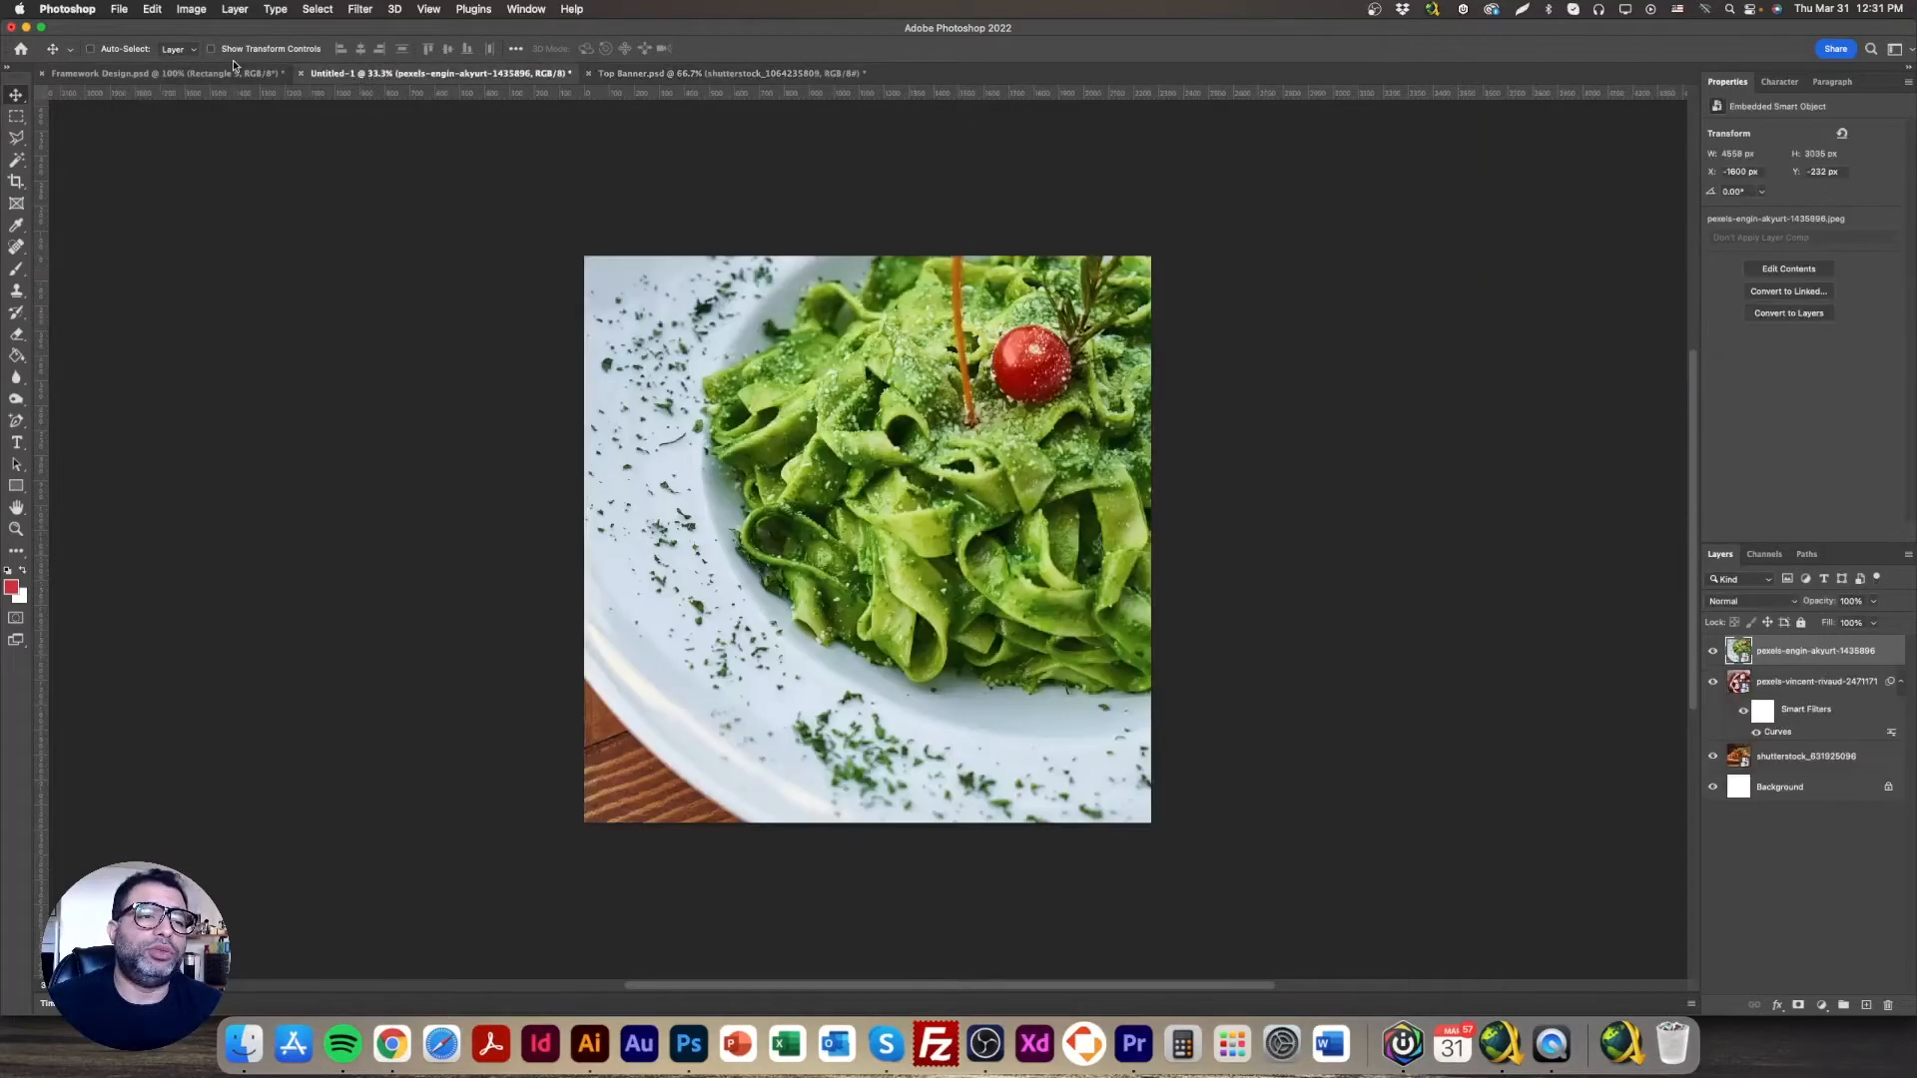
click(232, 72)
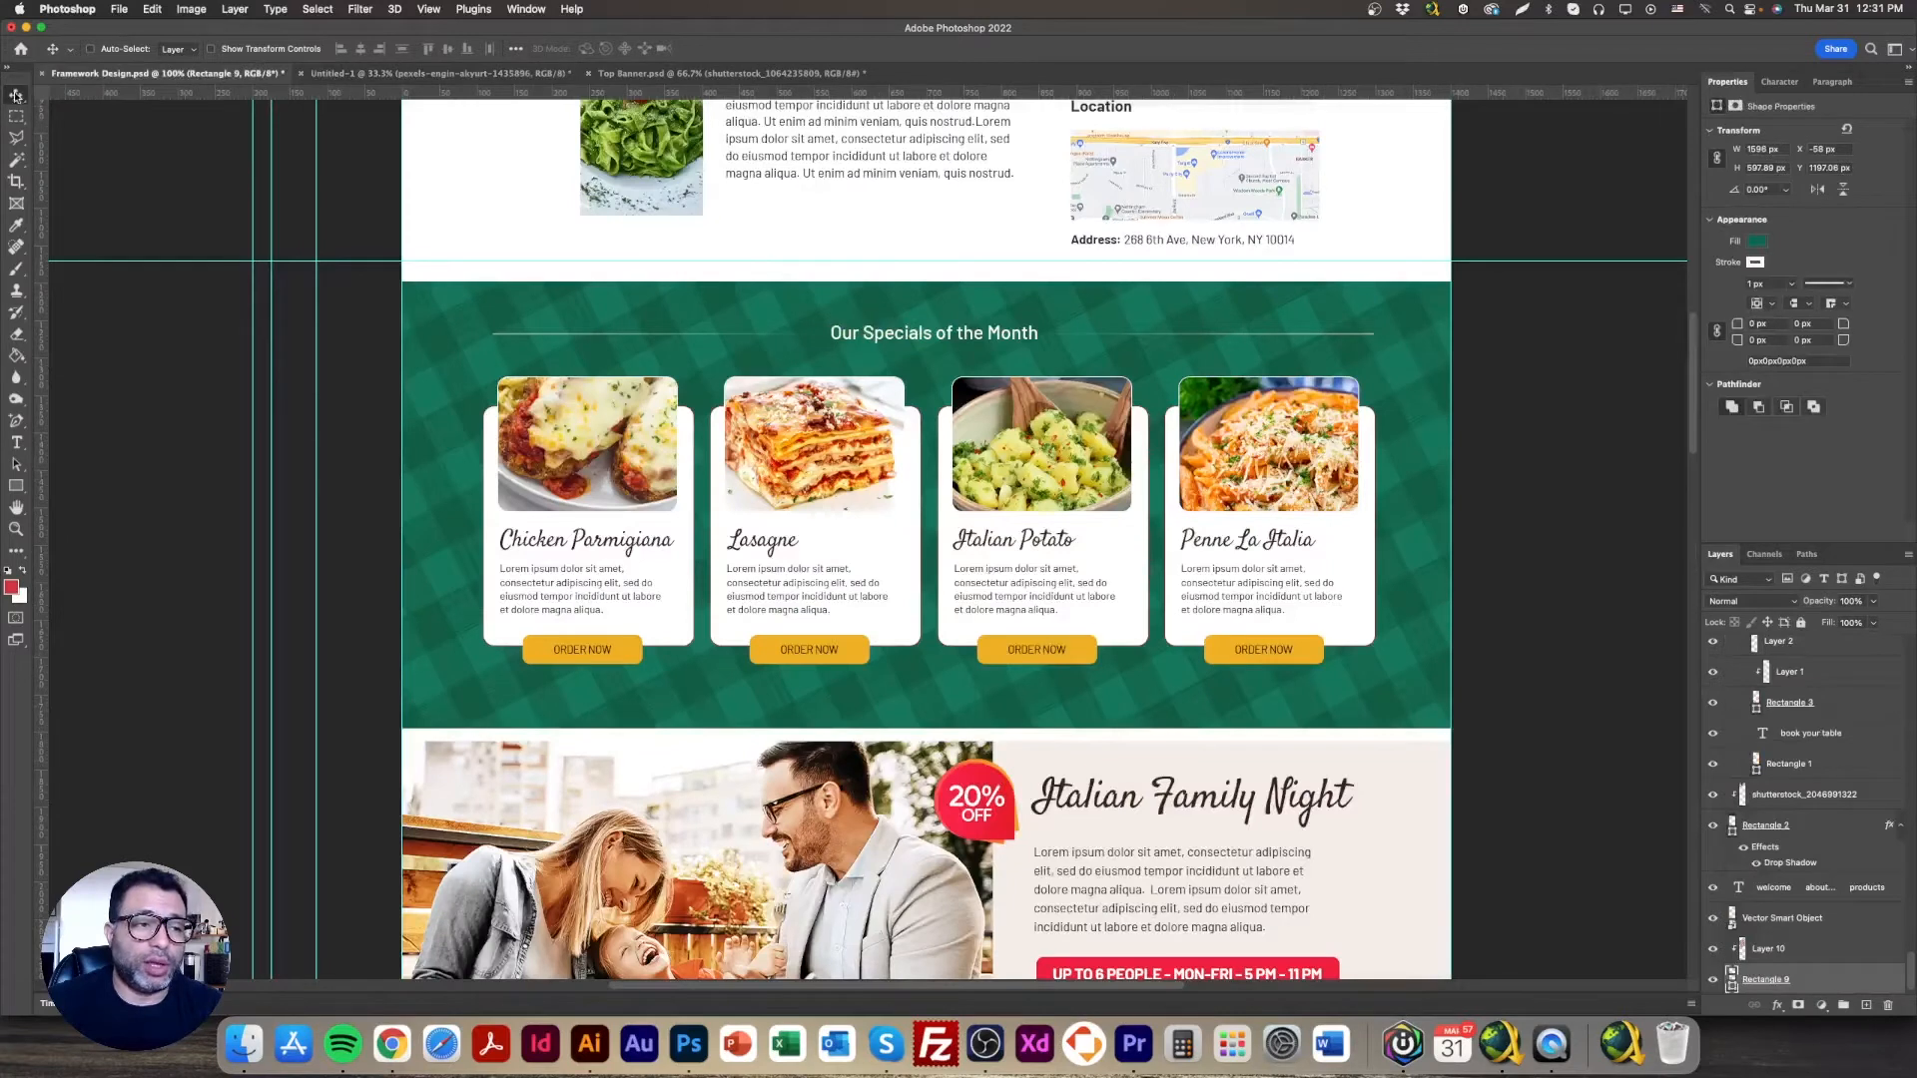
right_click(509, 311)
click(566, 310)
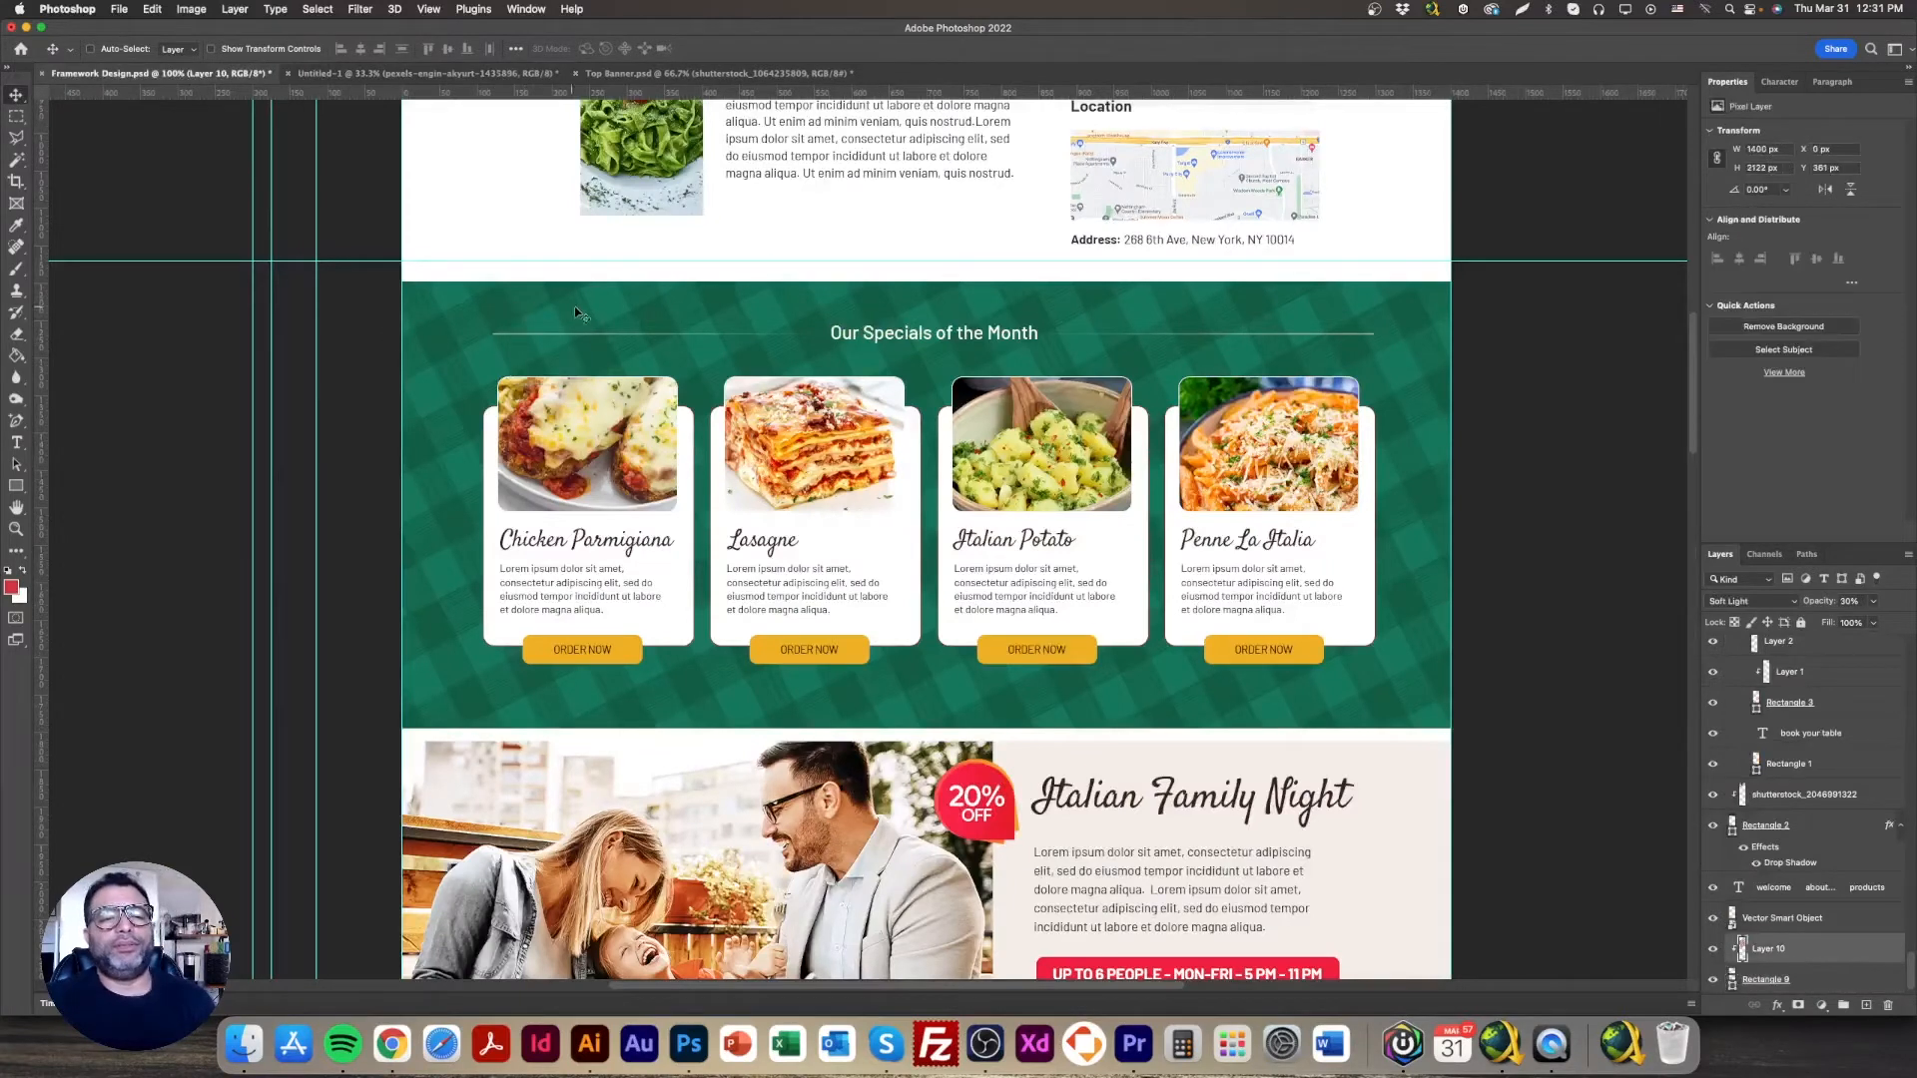
right_click(556, 295)
shift+click(611, 302)
drag(611, 299, 916, 536)
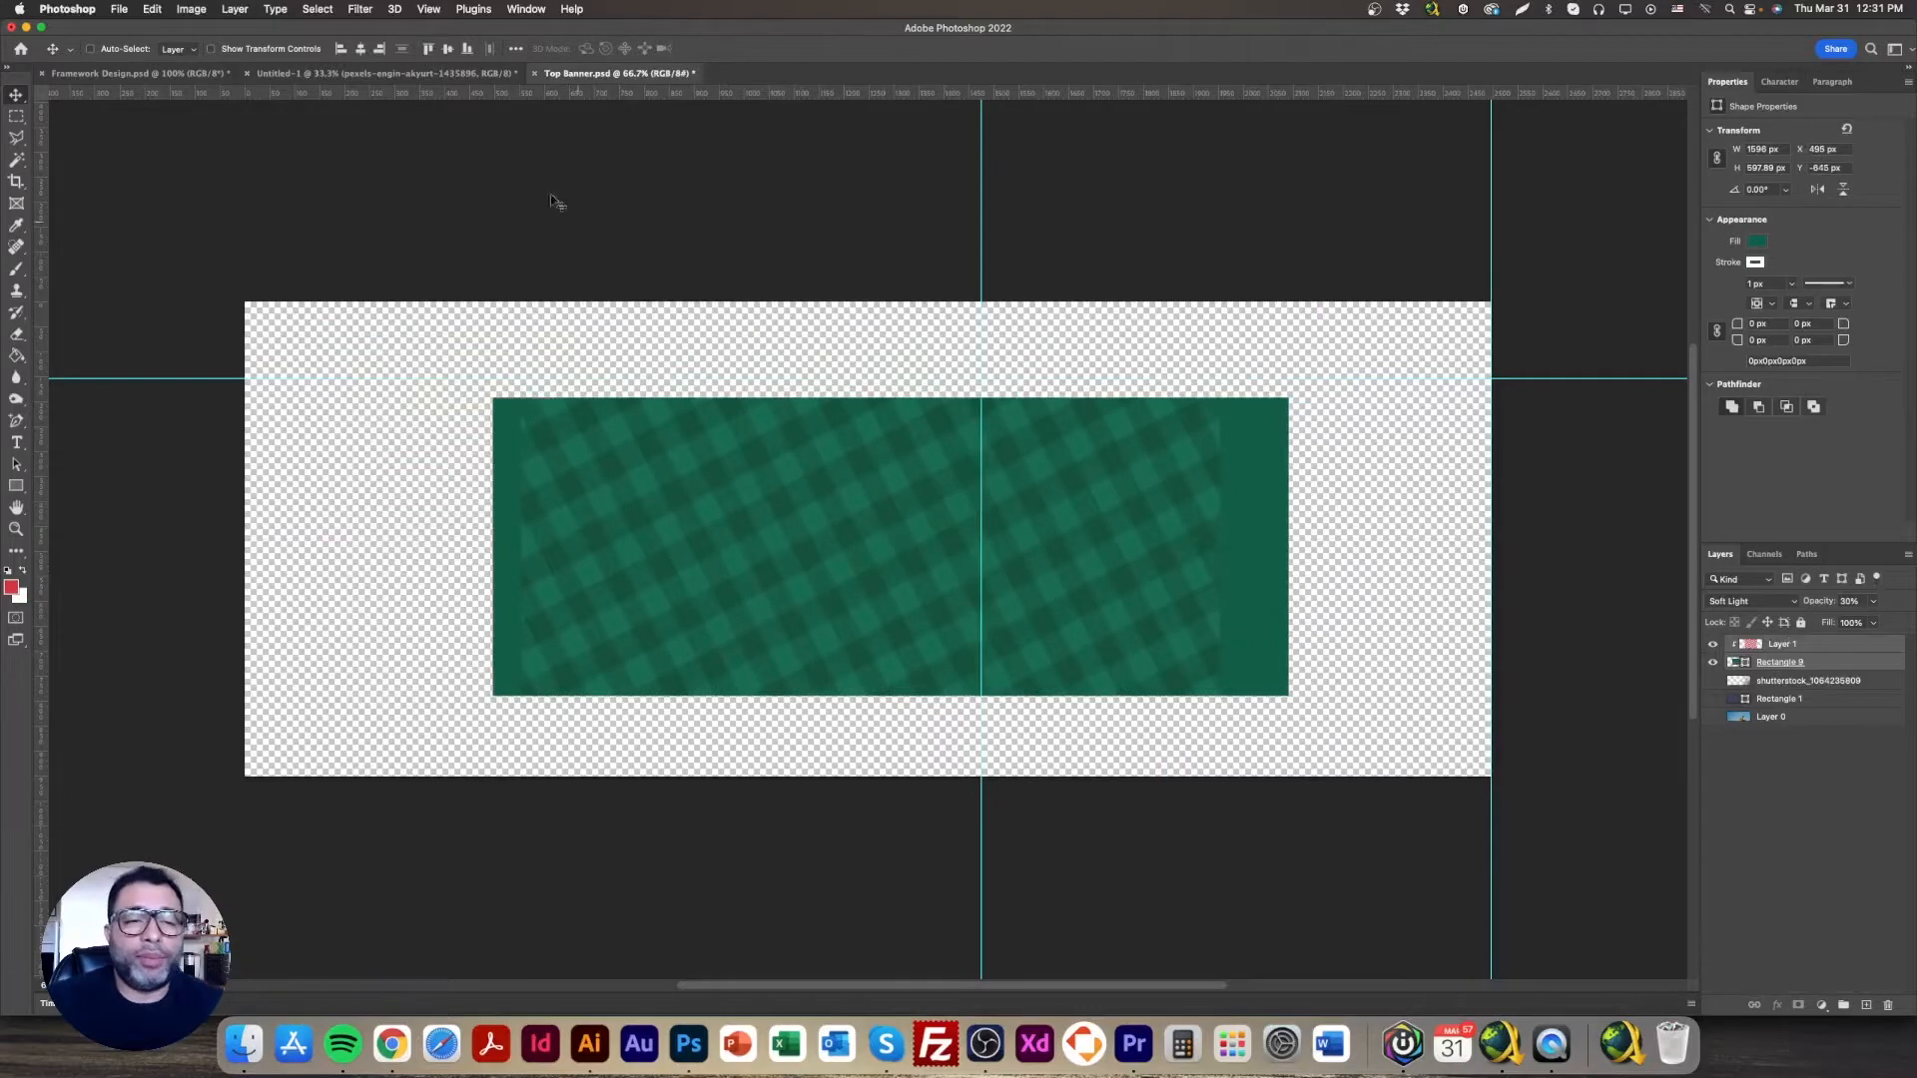
click(201, 77)
Step: Stretch the green Rectangle 9 to fill the banner from top to bottom
click(589, 72)
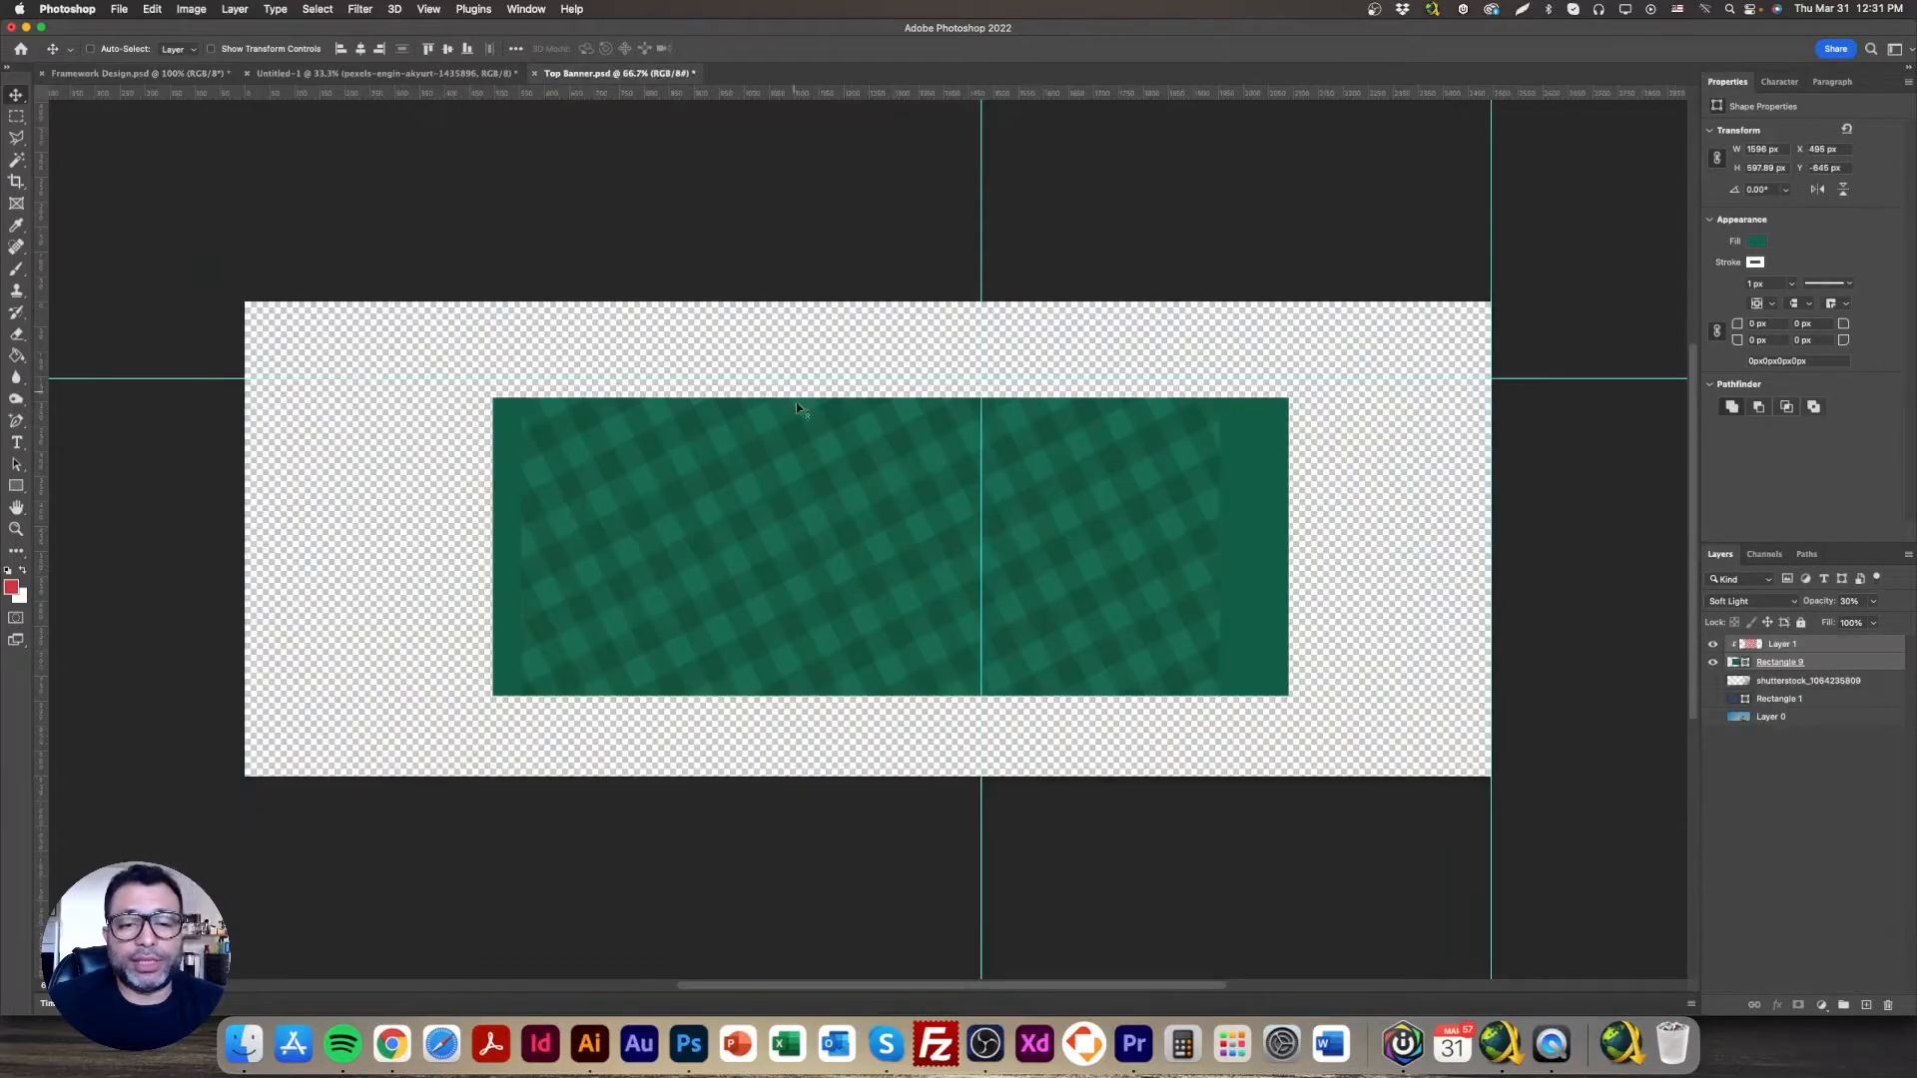
right_click(1226, 460)
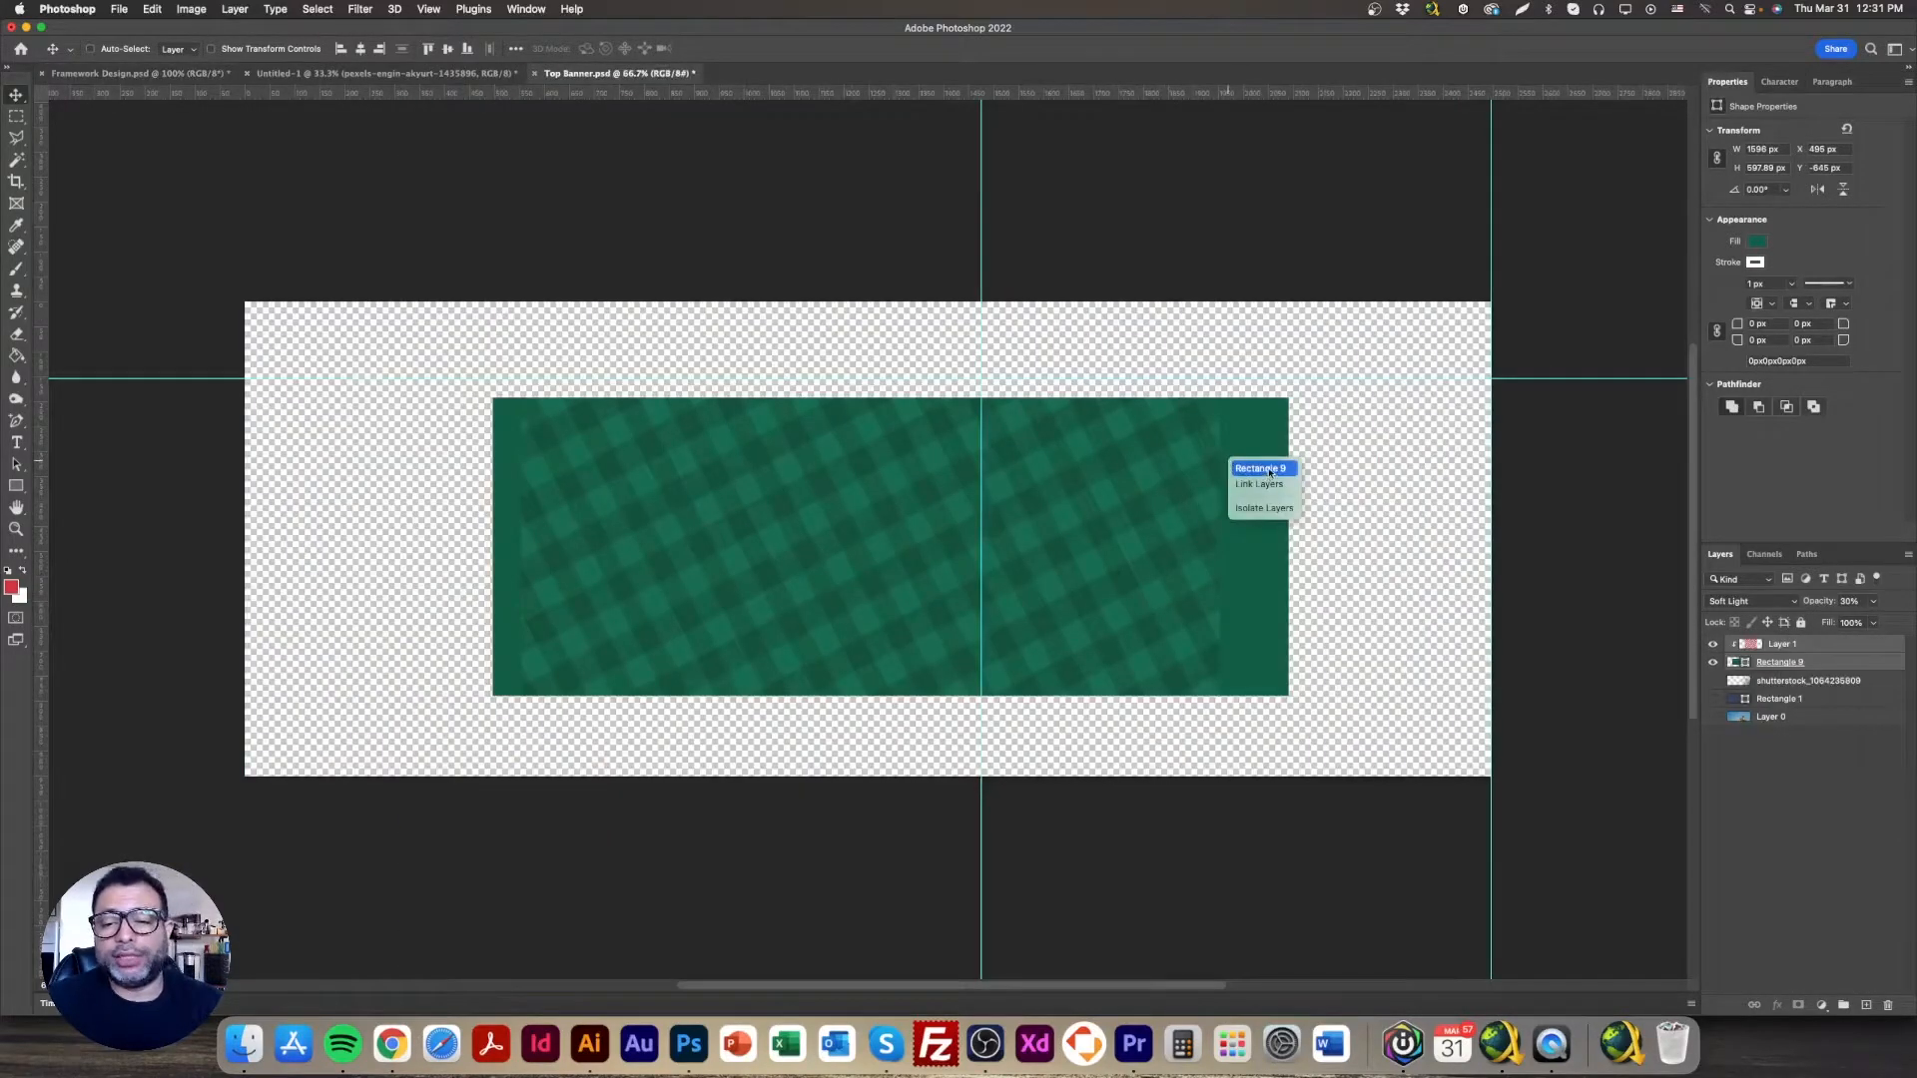
click(1263, 471)
click(246, 50)
drag(929, 396, 887, 300)
drag(890, 699, 889, 799)
key(Return)
Step: Stretch the plaid pattern layer across the banner's full width, left to right edge
right_click(819, 437)
click(882, 445)
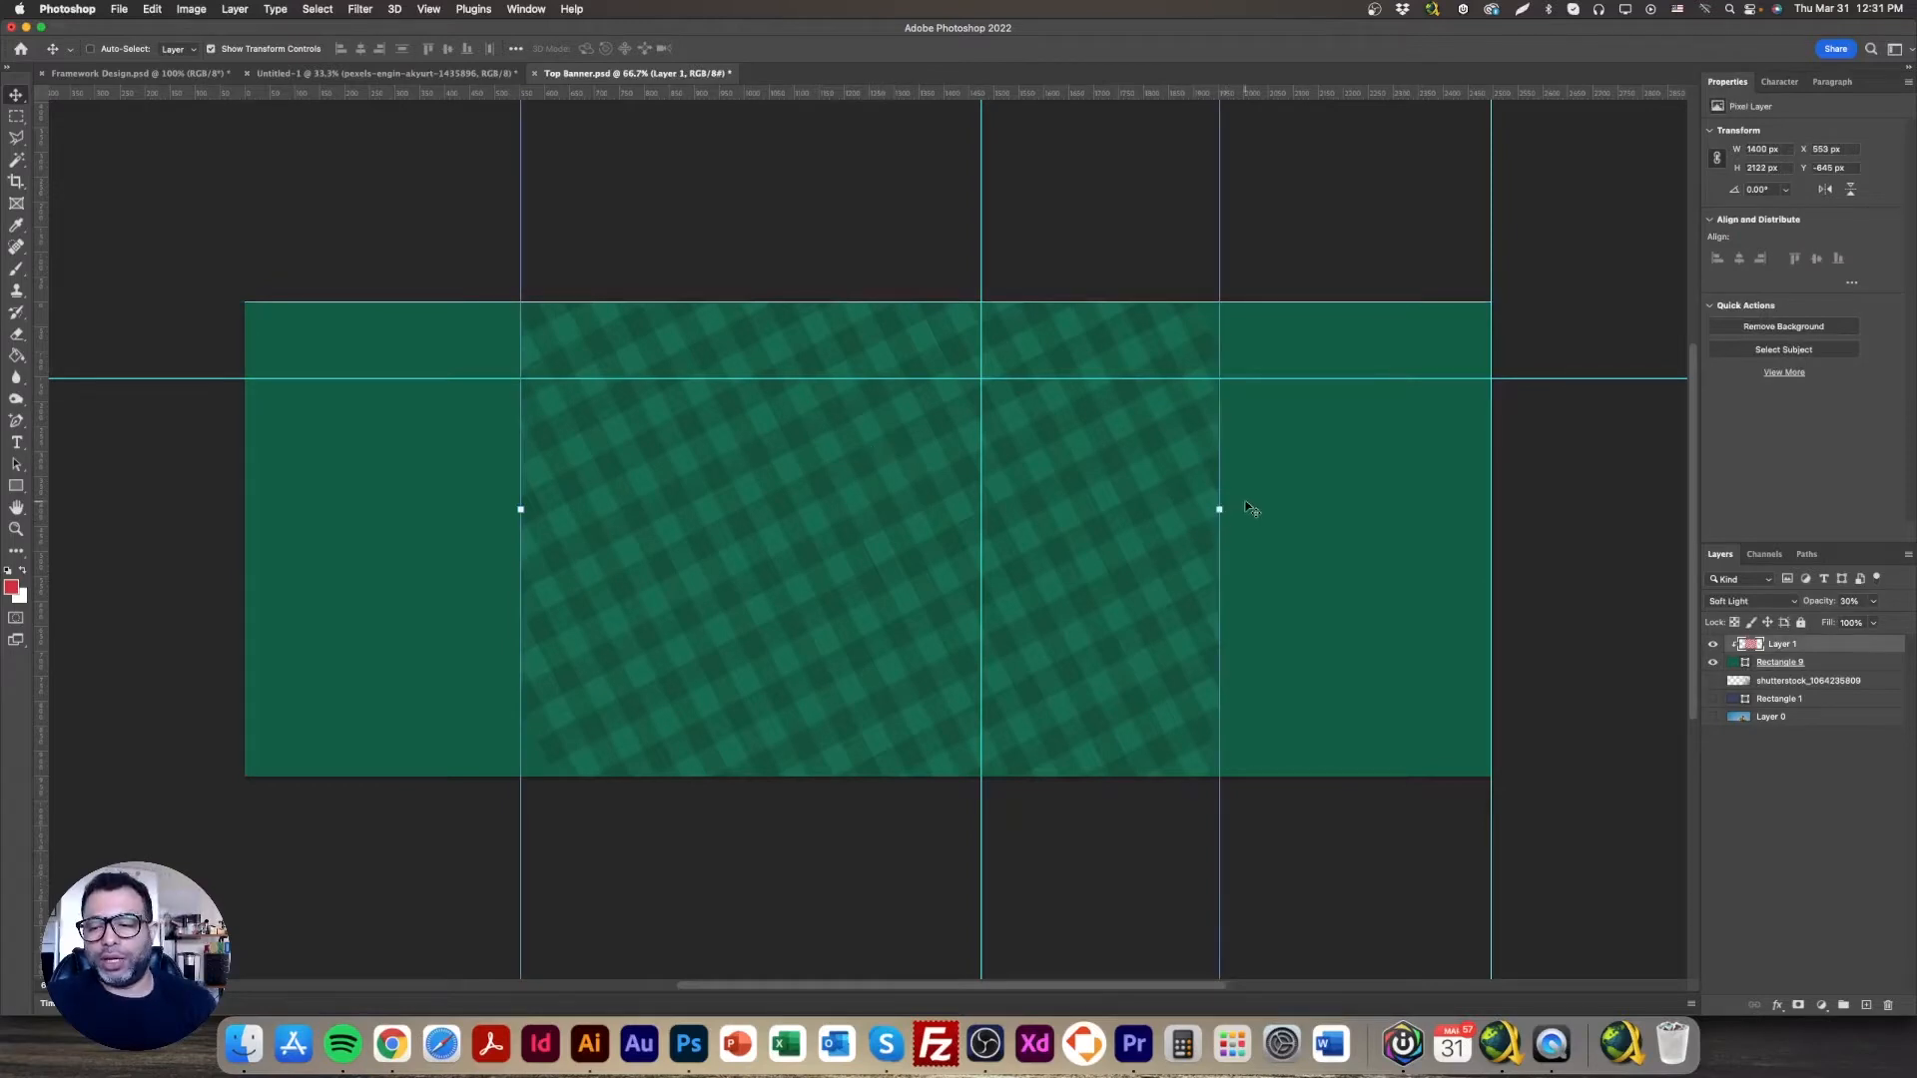
drag(1219, 510, 1498, 510)
drag(520, 511, 229, 509)
key(Return)
click(1840, 666)
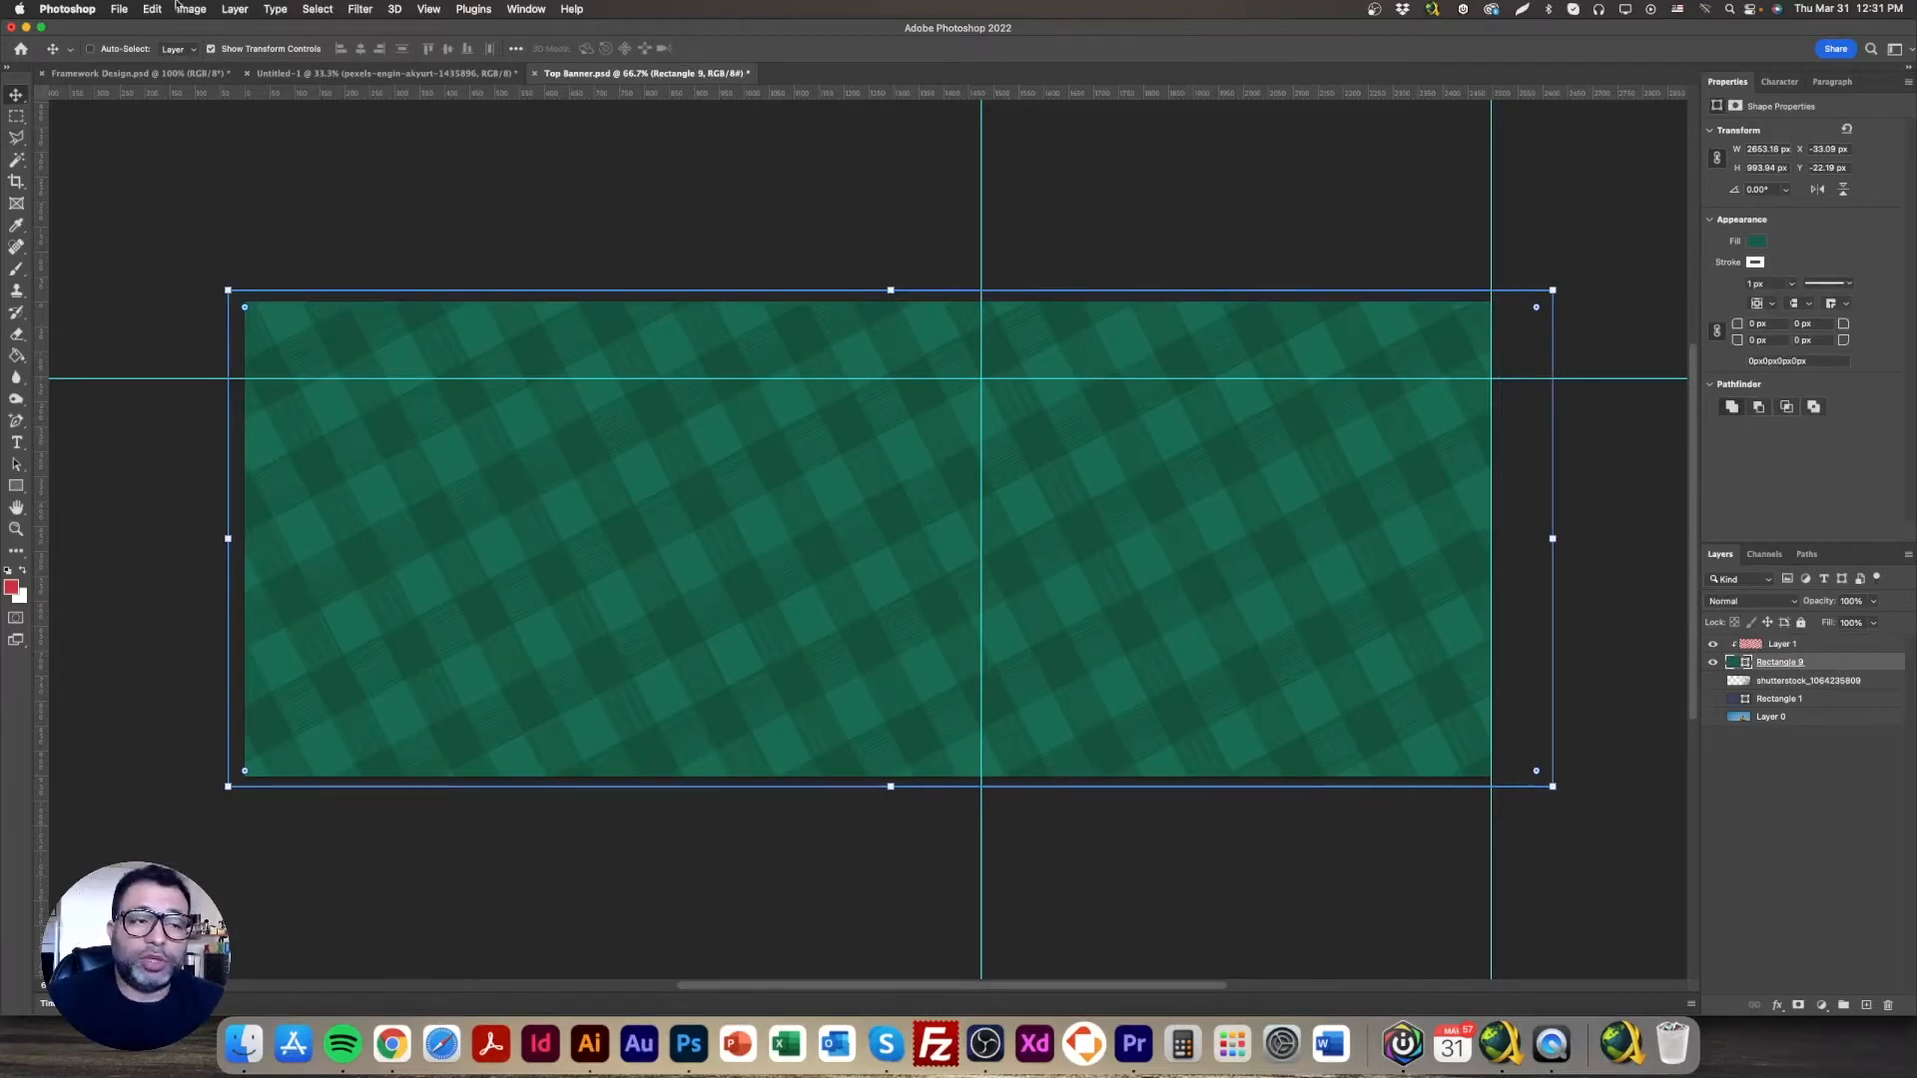
Step: Export the banner via Save for Web (Legacy) as a quality-50 JPEG named bg
click(119, 9)
mouse_move(220, 231)
click(431, 292)
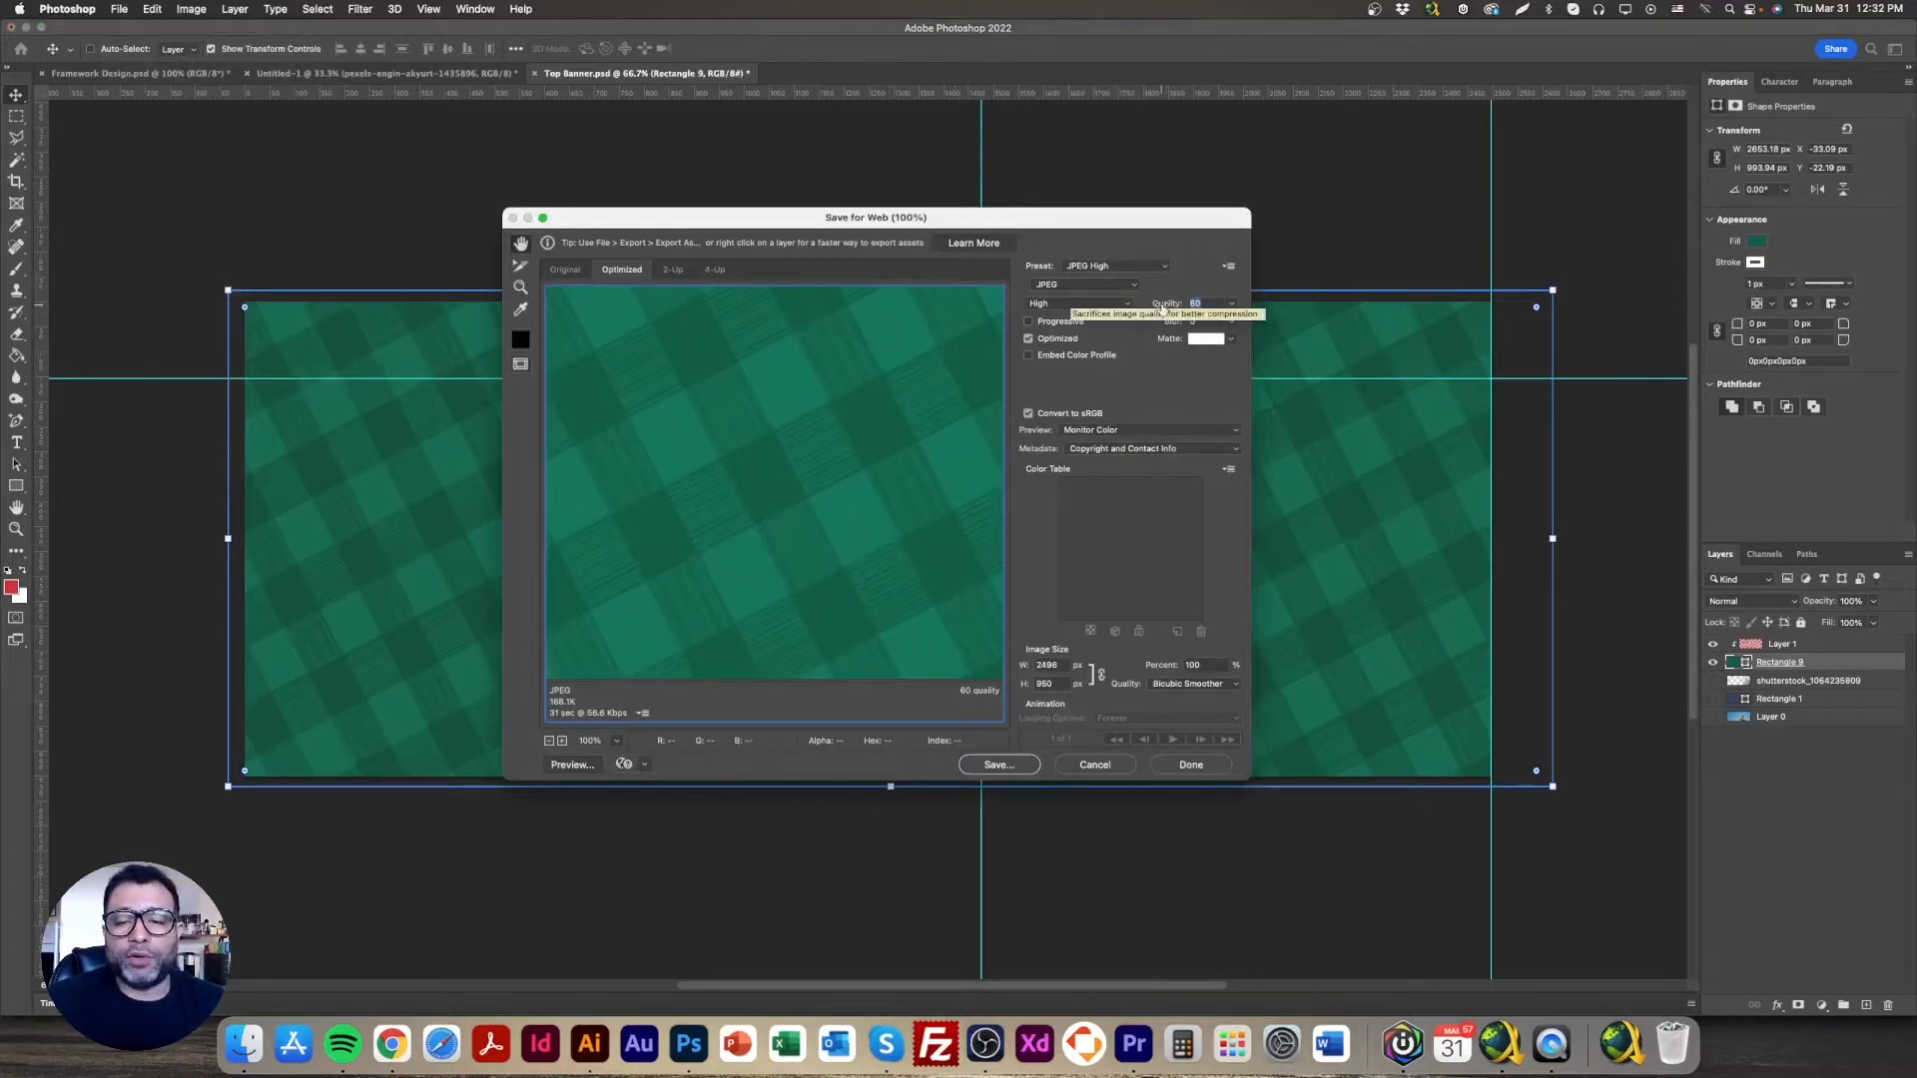
text(50)
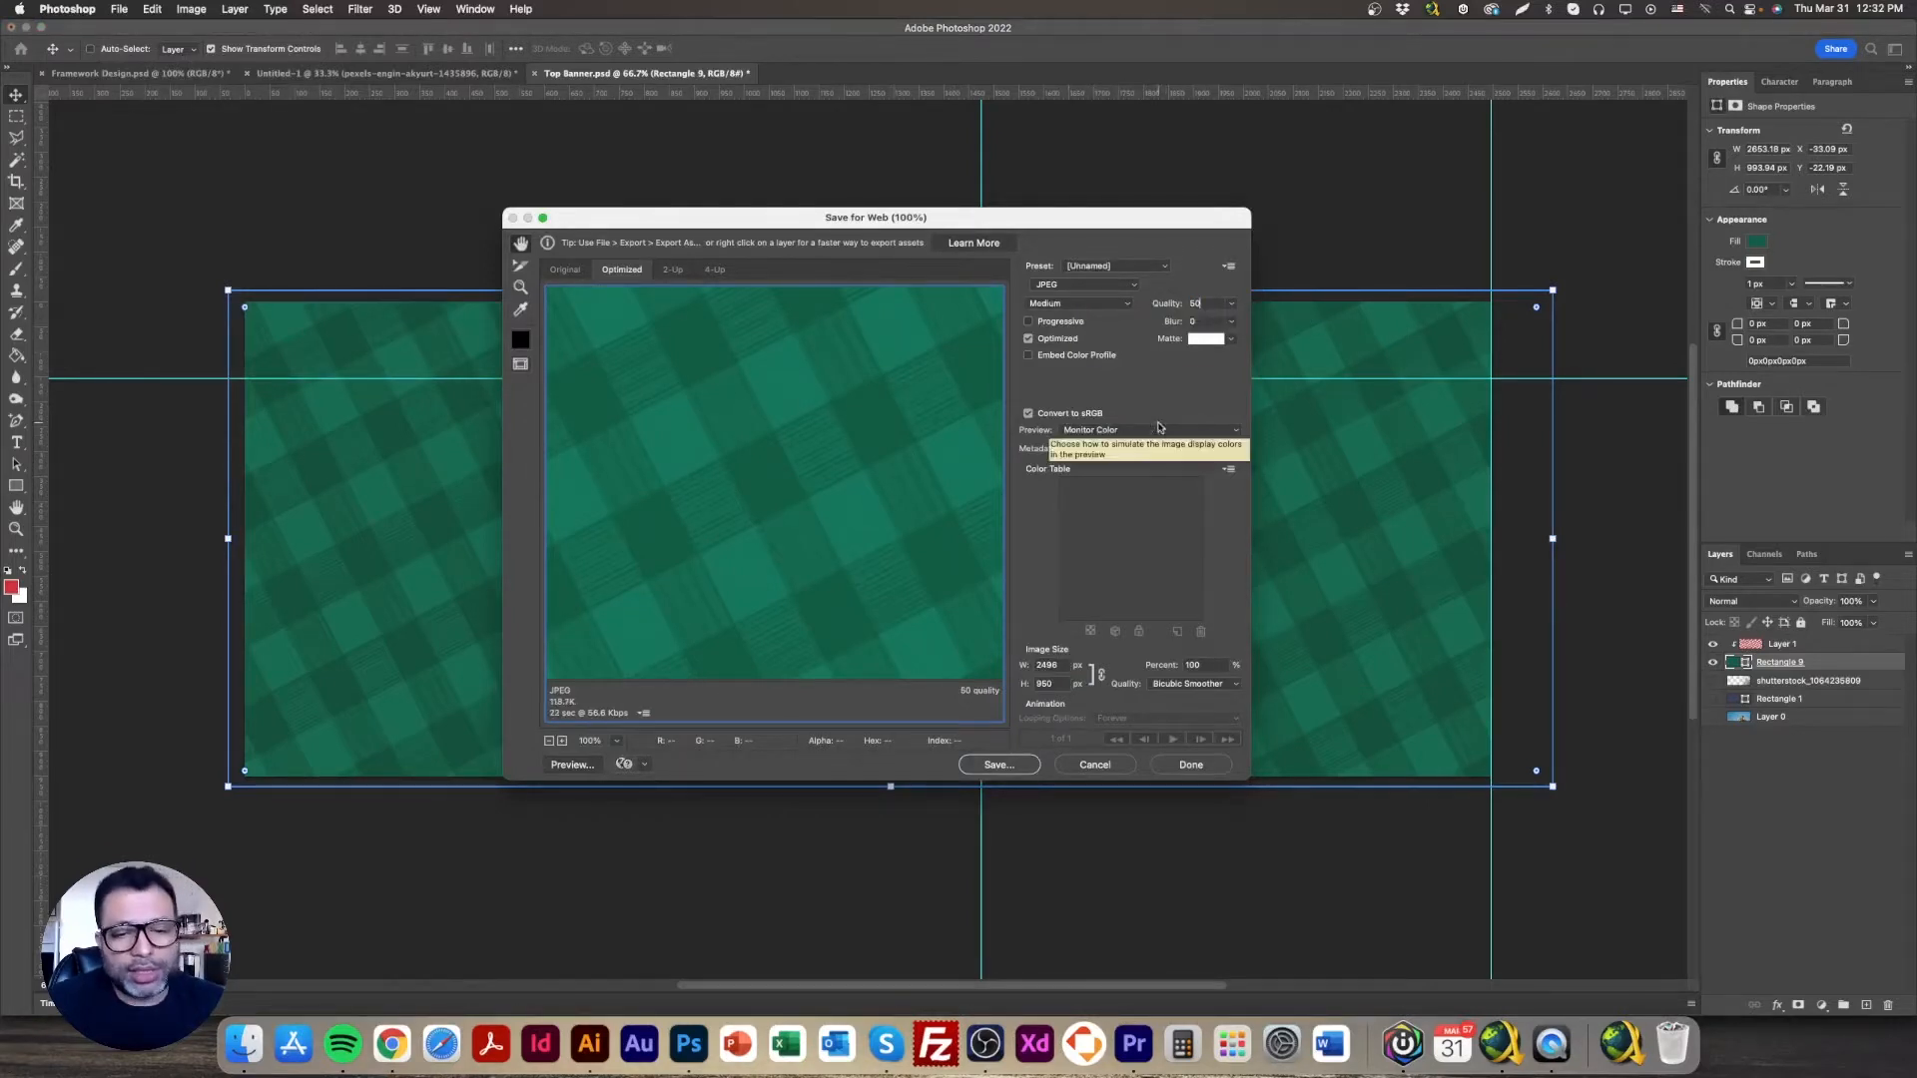
click(1002, 768)
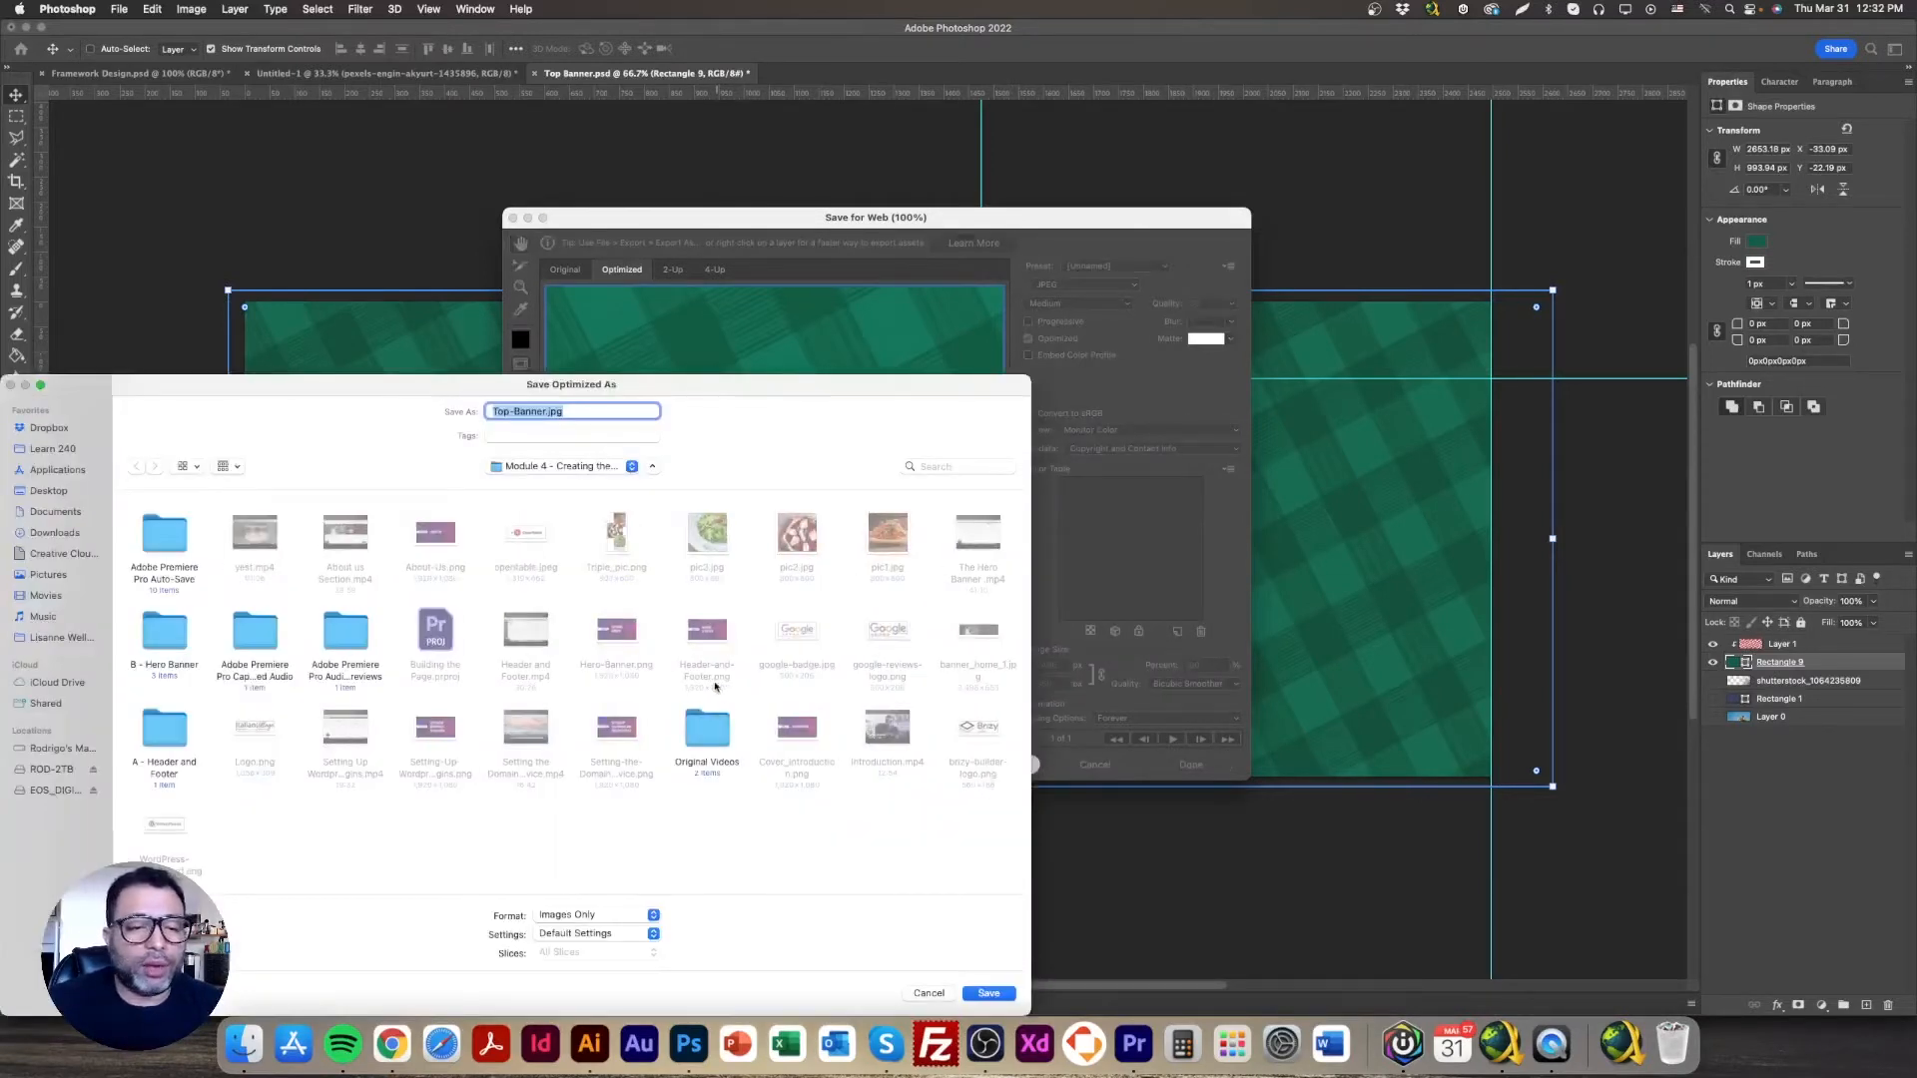
text(bg_specials)
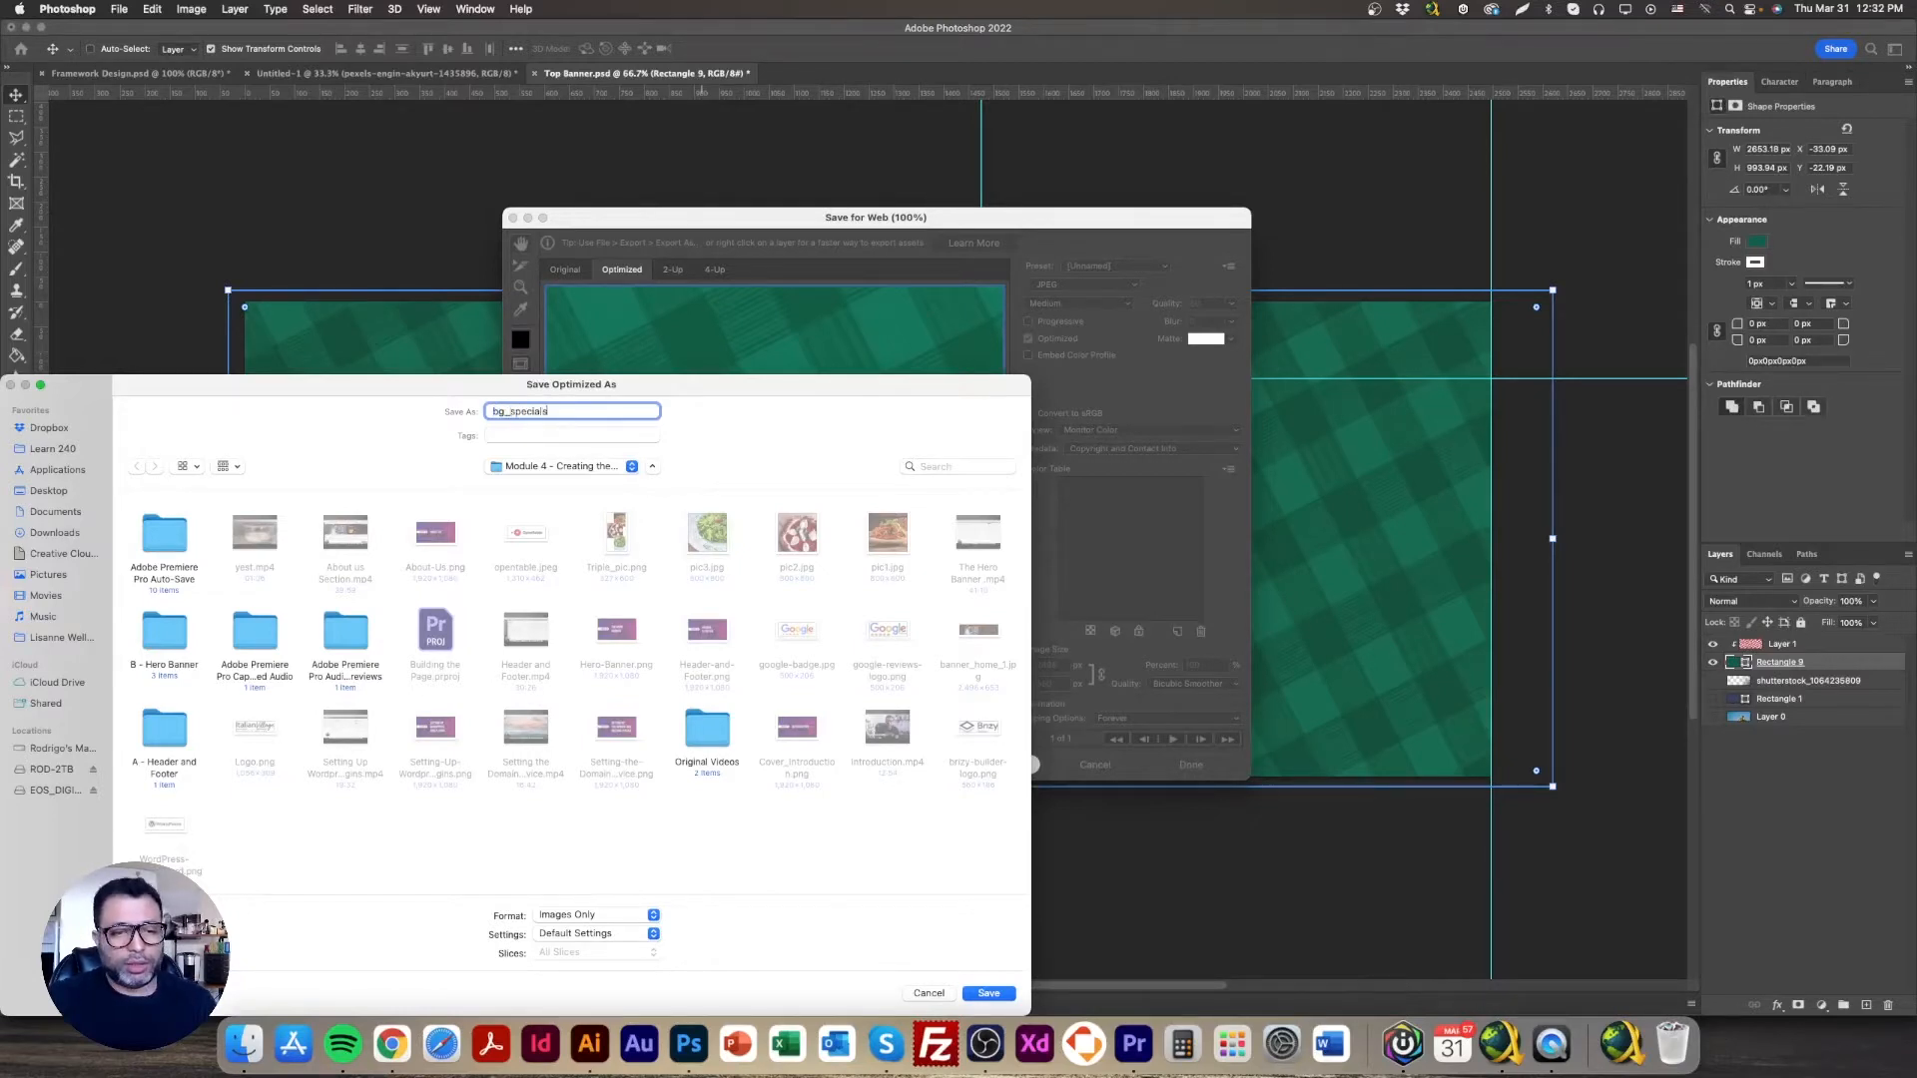
key(Return)
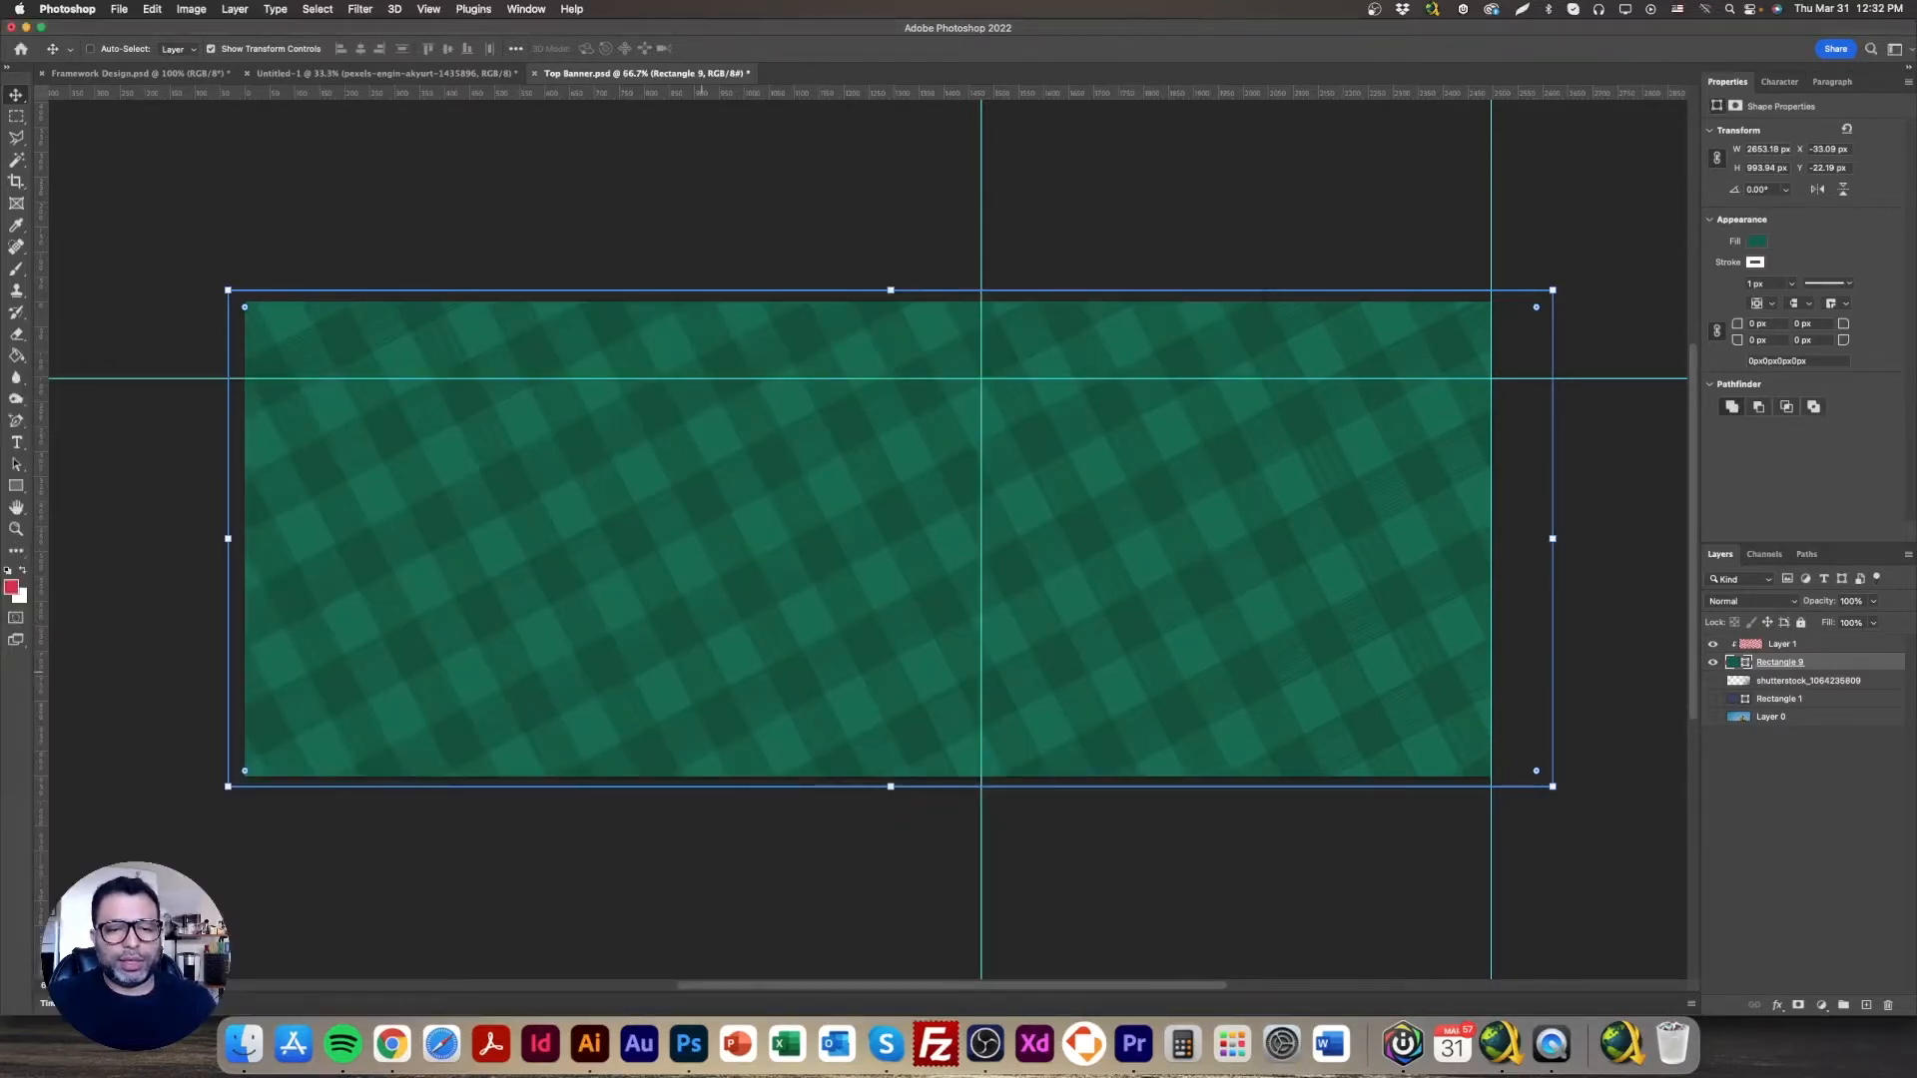
Step: Back in the Brizy editor, add a blank 'Create your own' block below the location section
click(391, 1043)
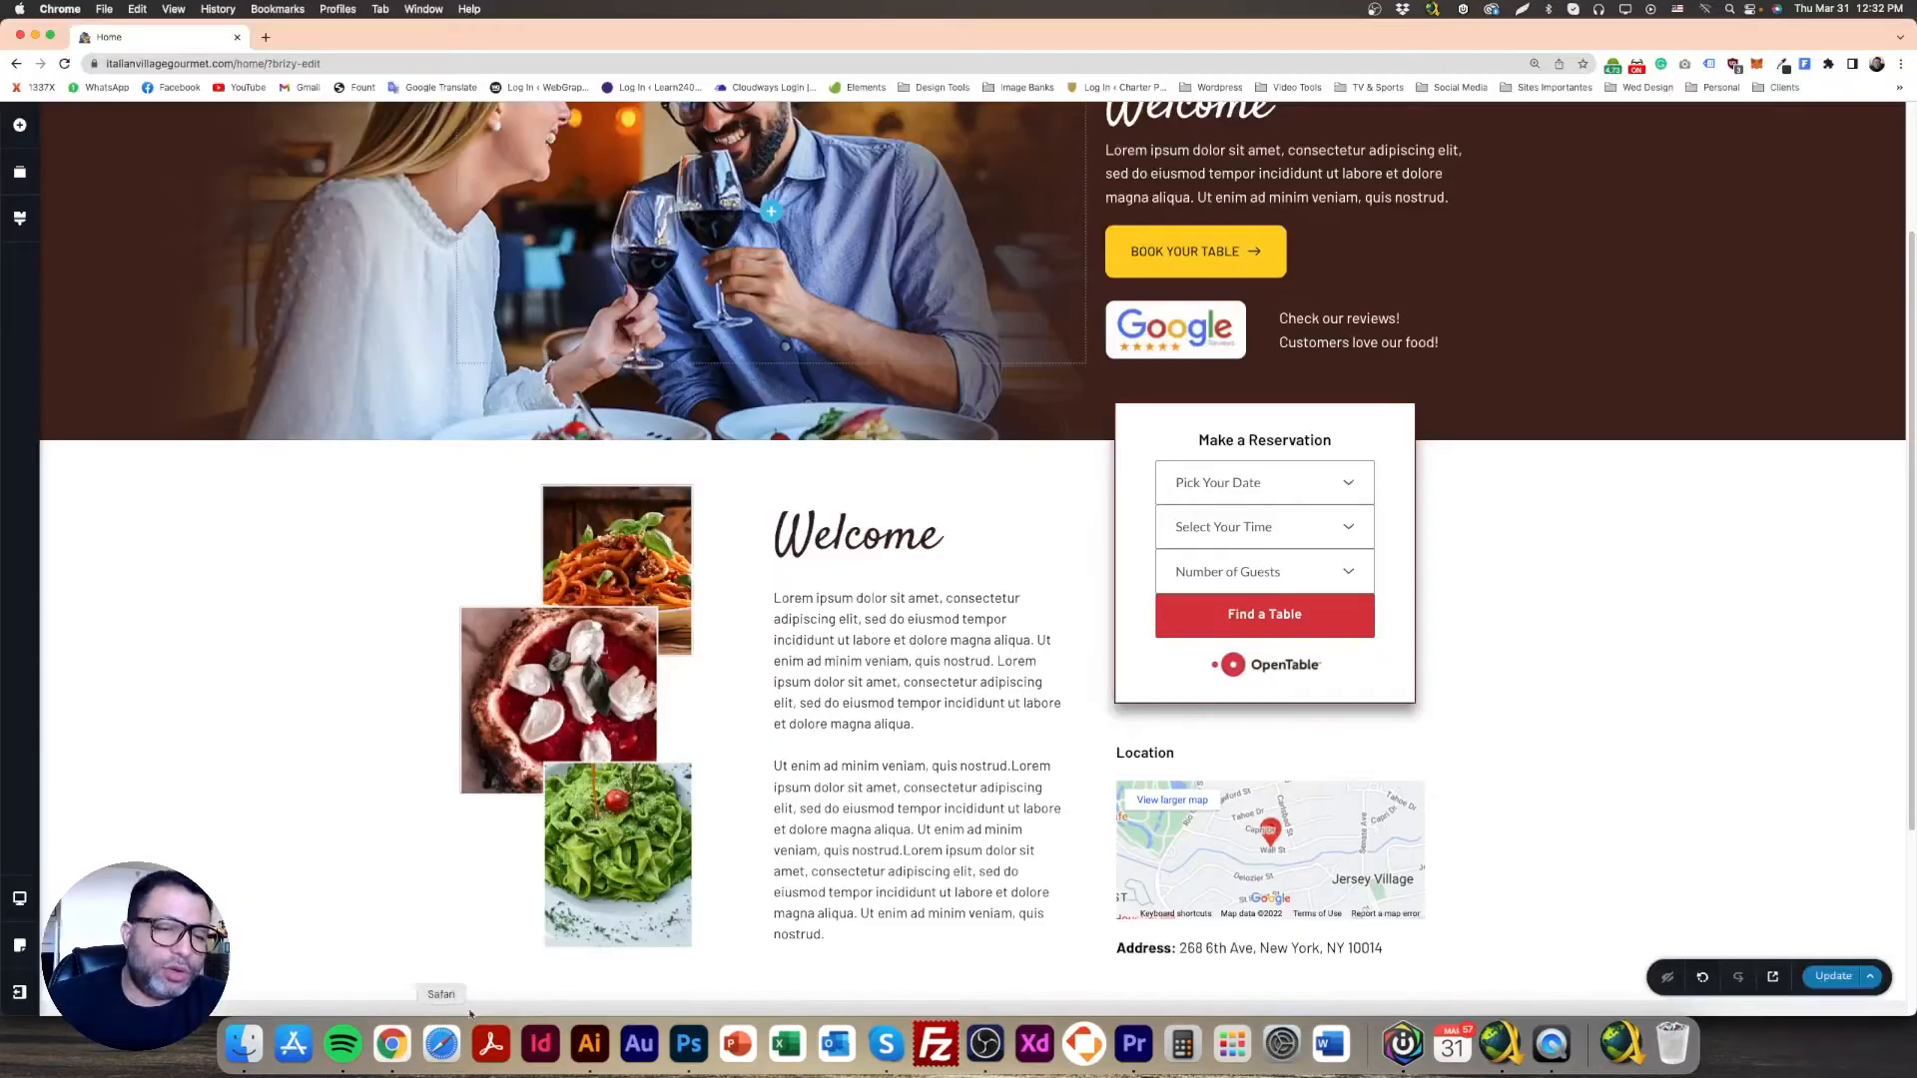
scroll(1619, 896, down, 3)
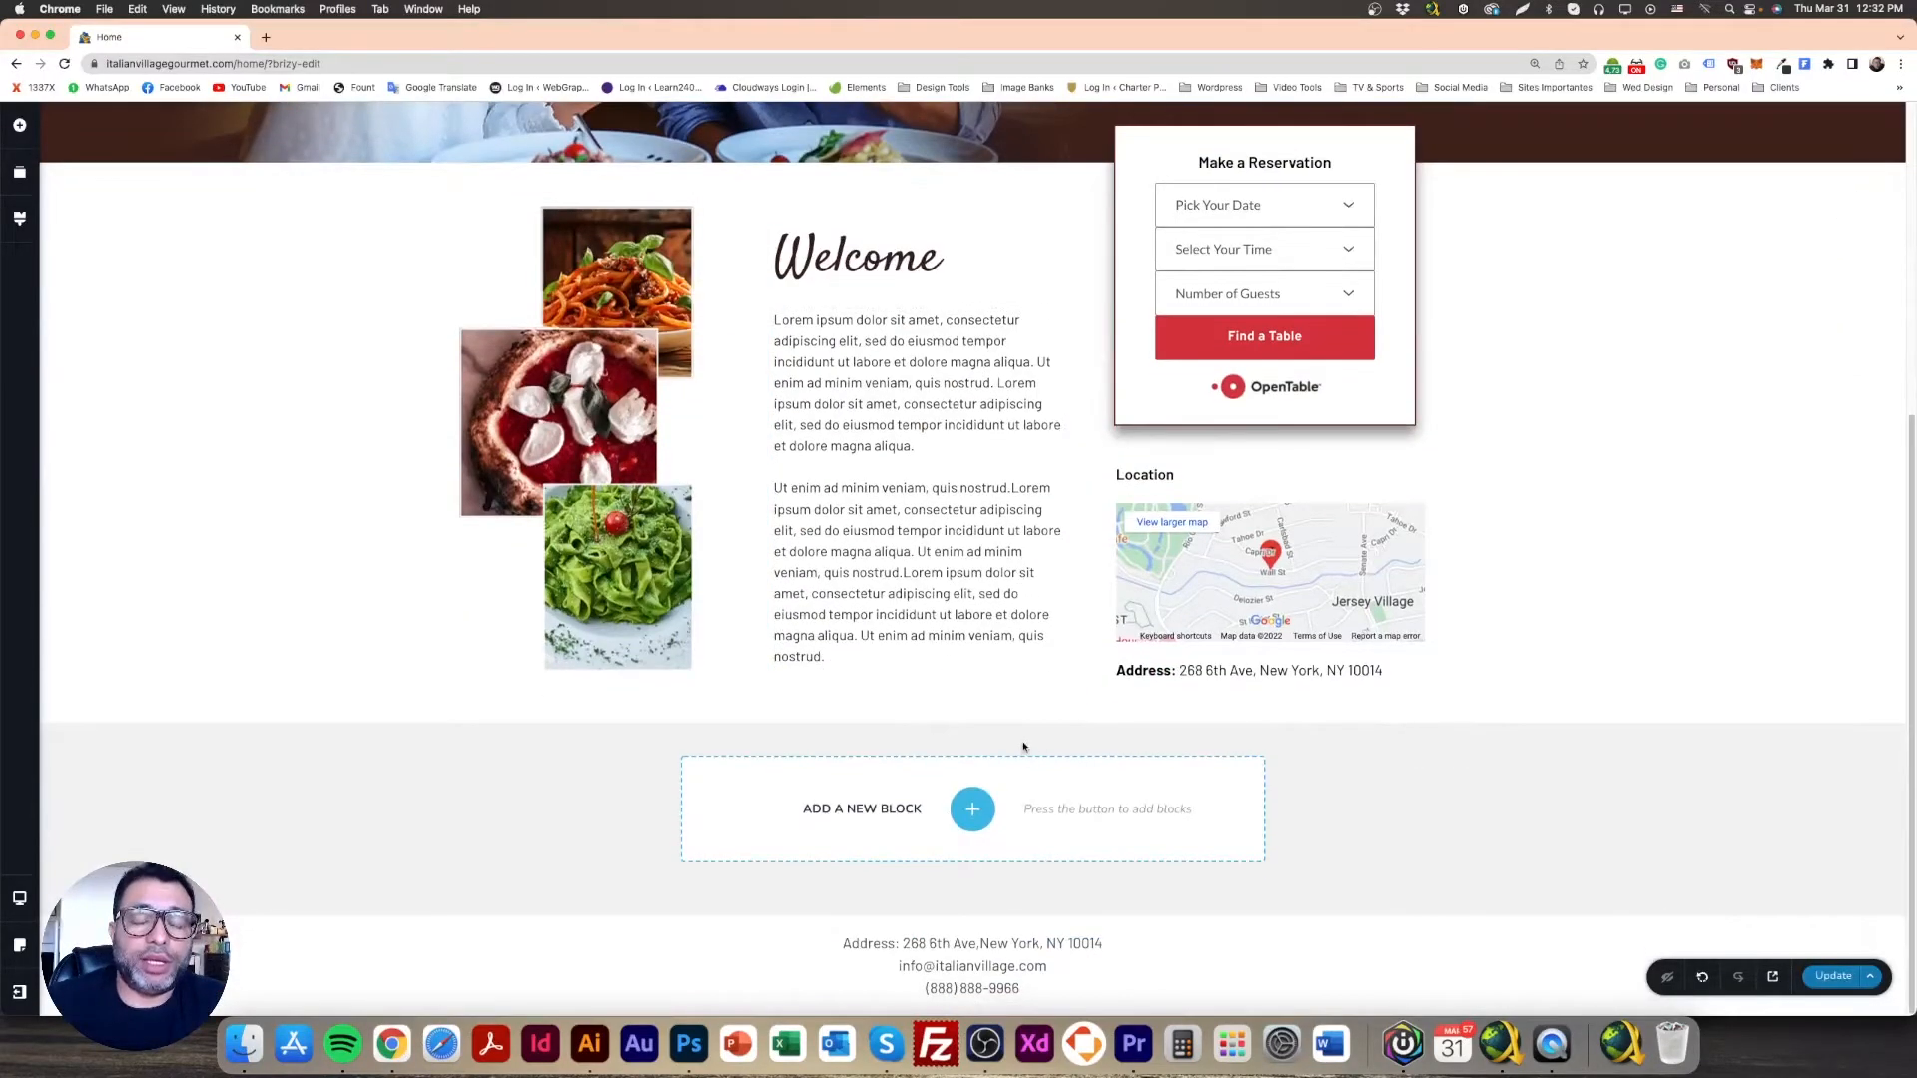
click(971, 808)
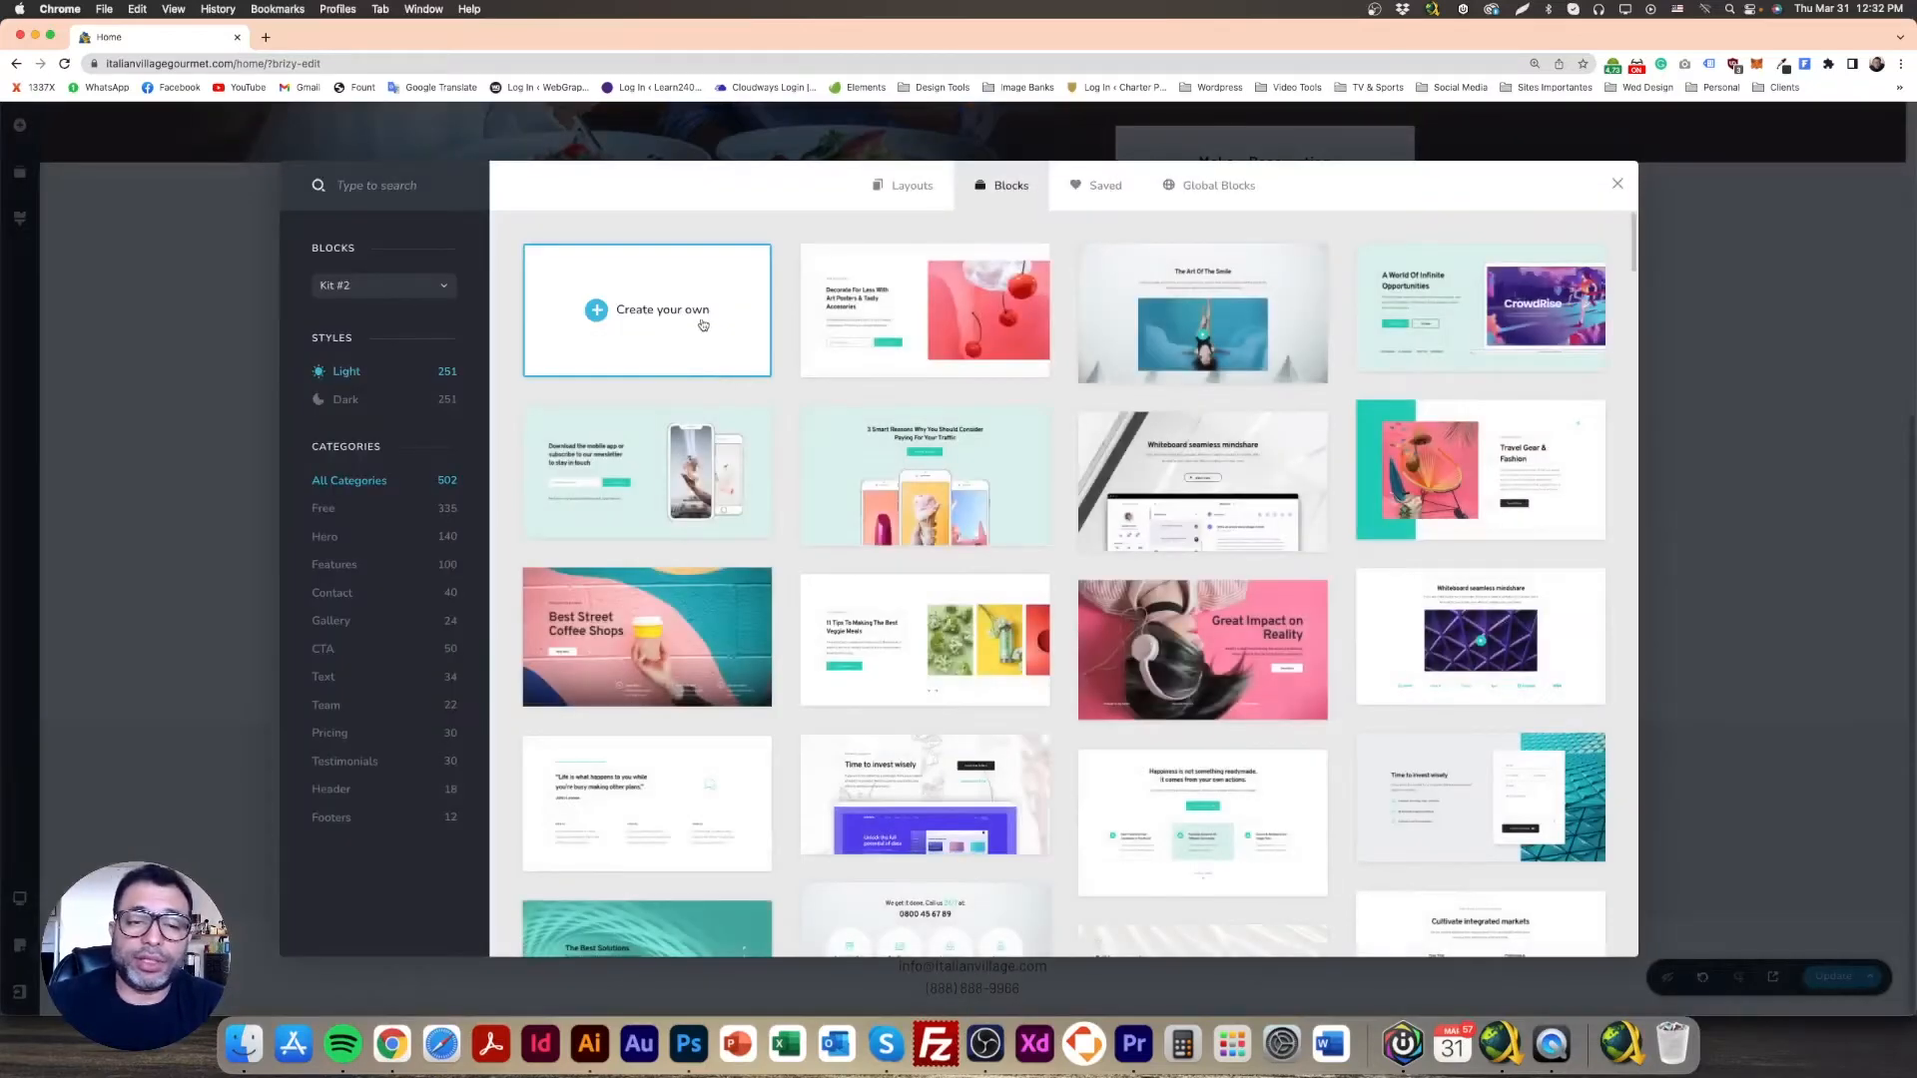
click(703, 324)
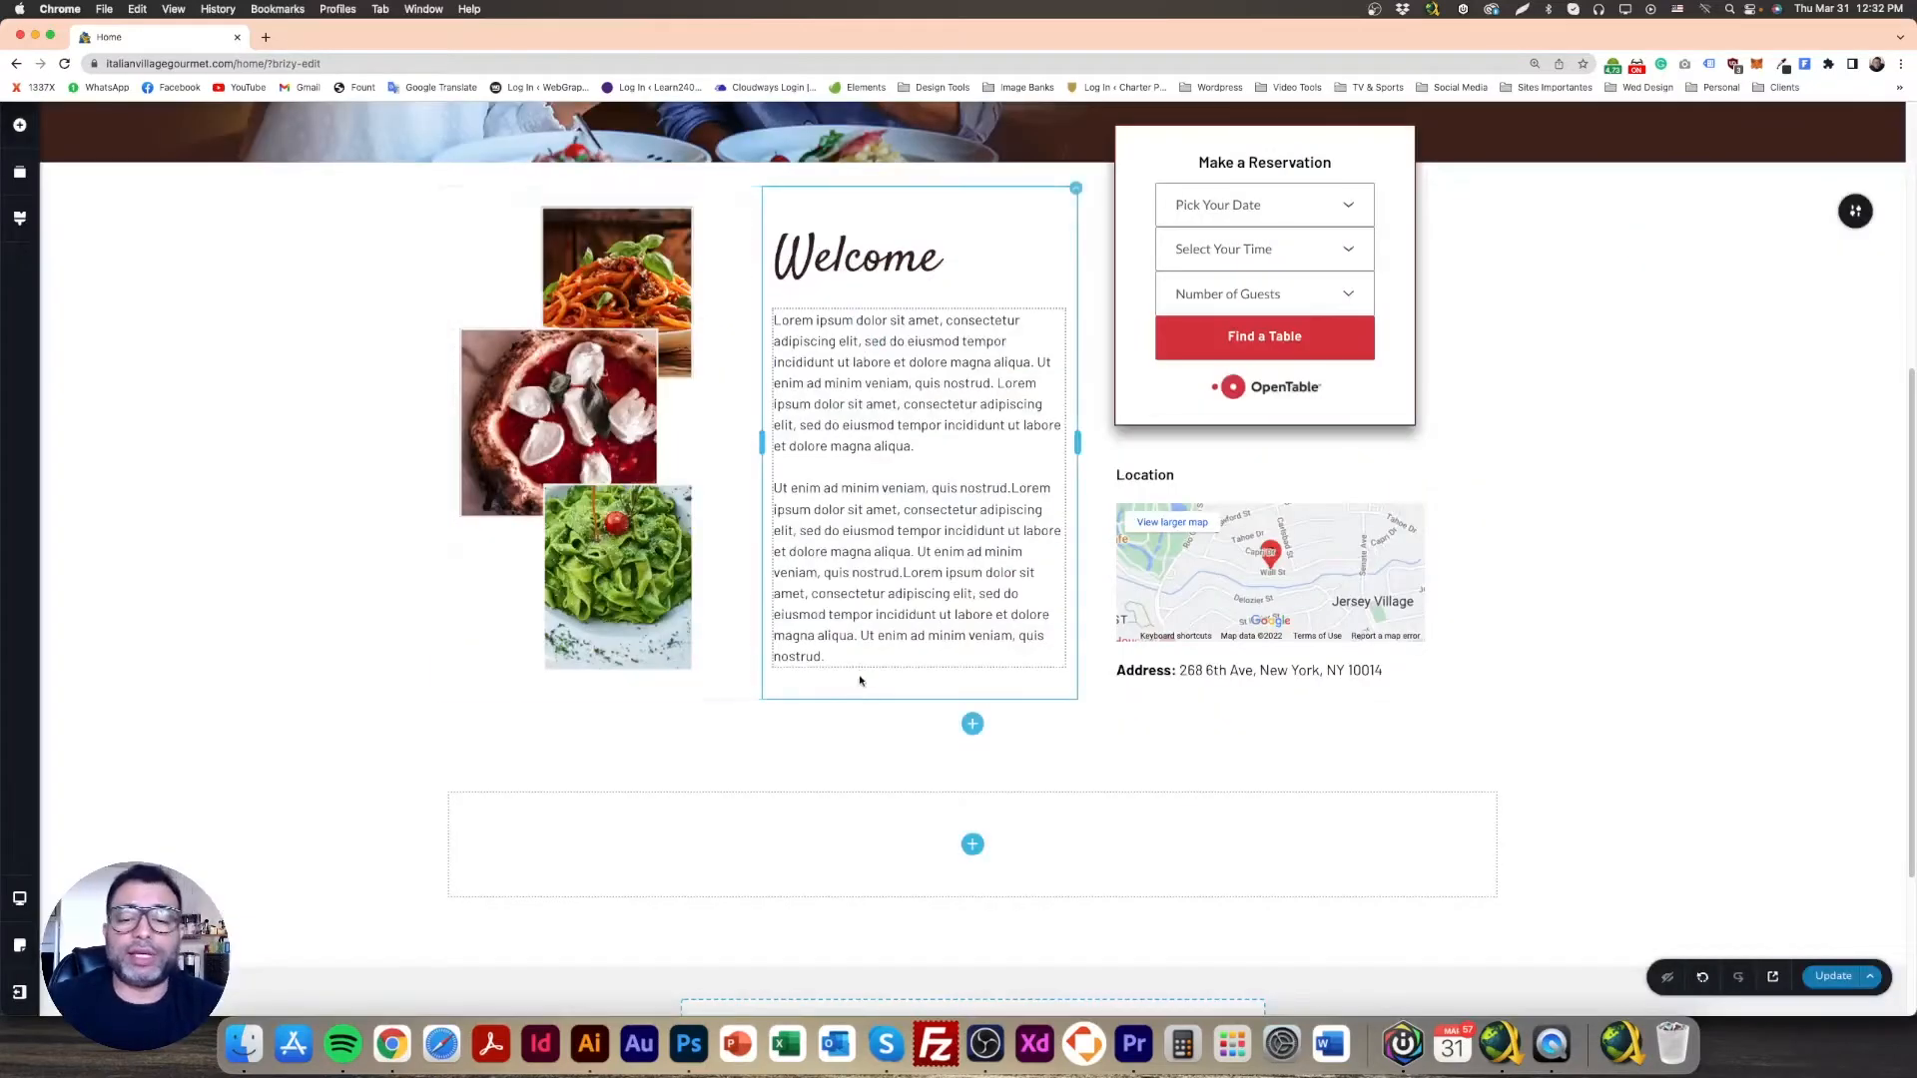
scroll(877, 701, down, 2)
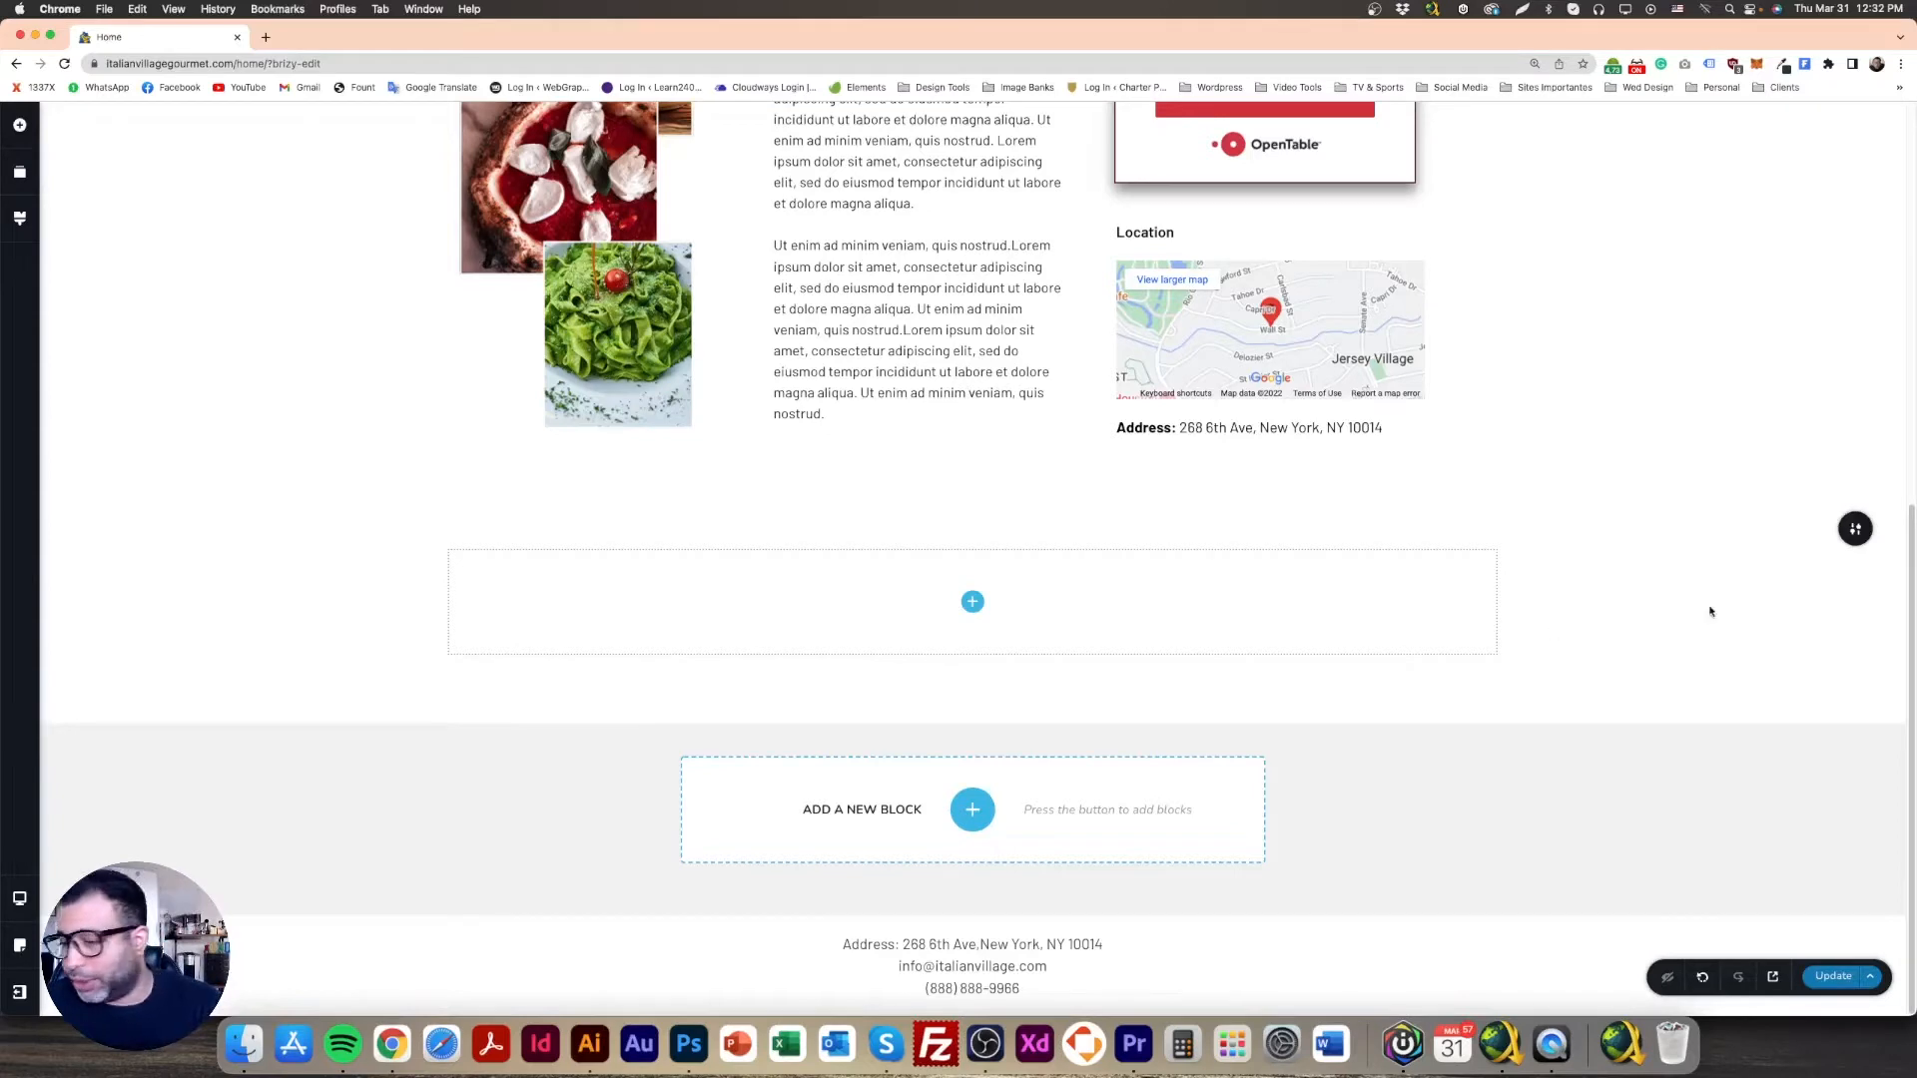
Step: Upload bg_specials.jpg and set it as the new section's background image
click(1855, 528)
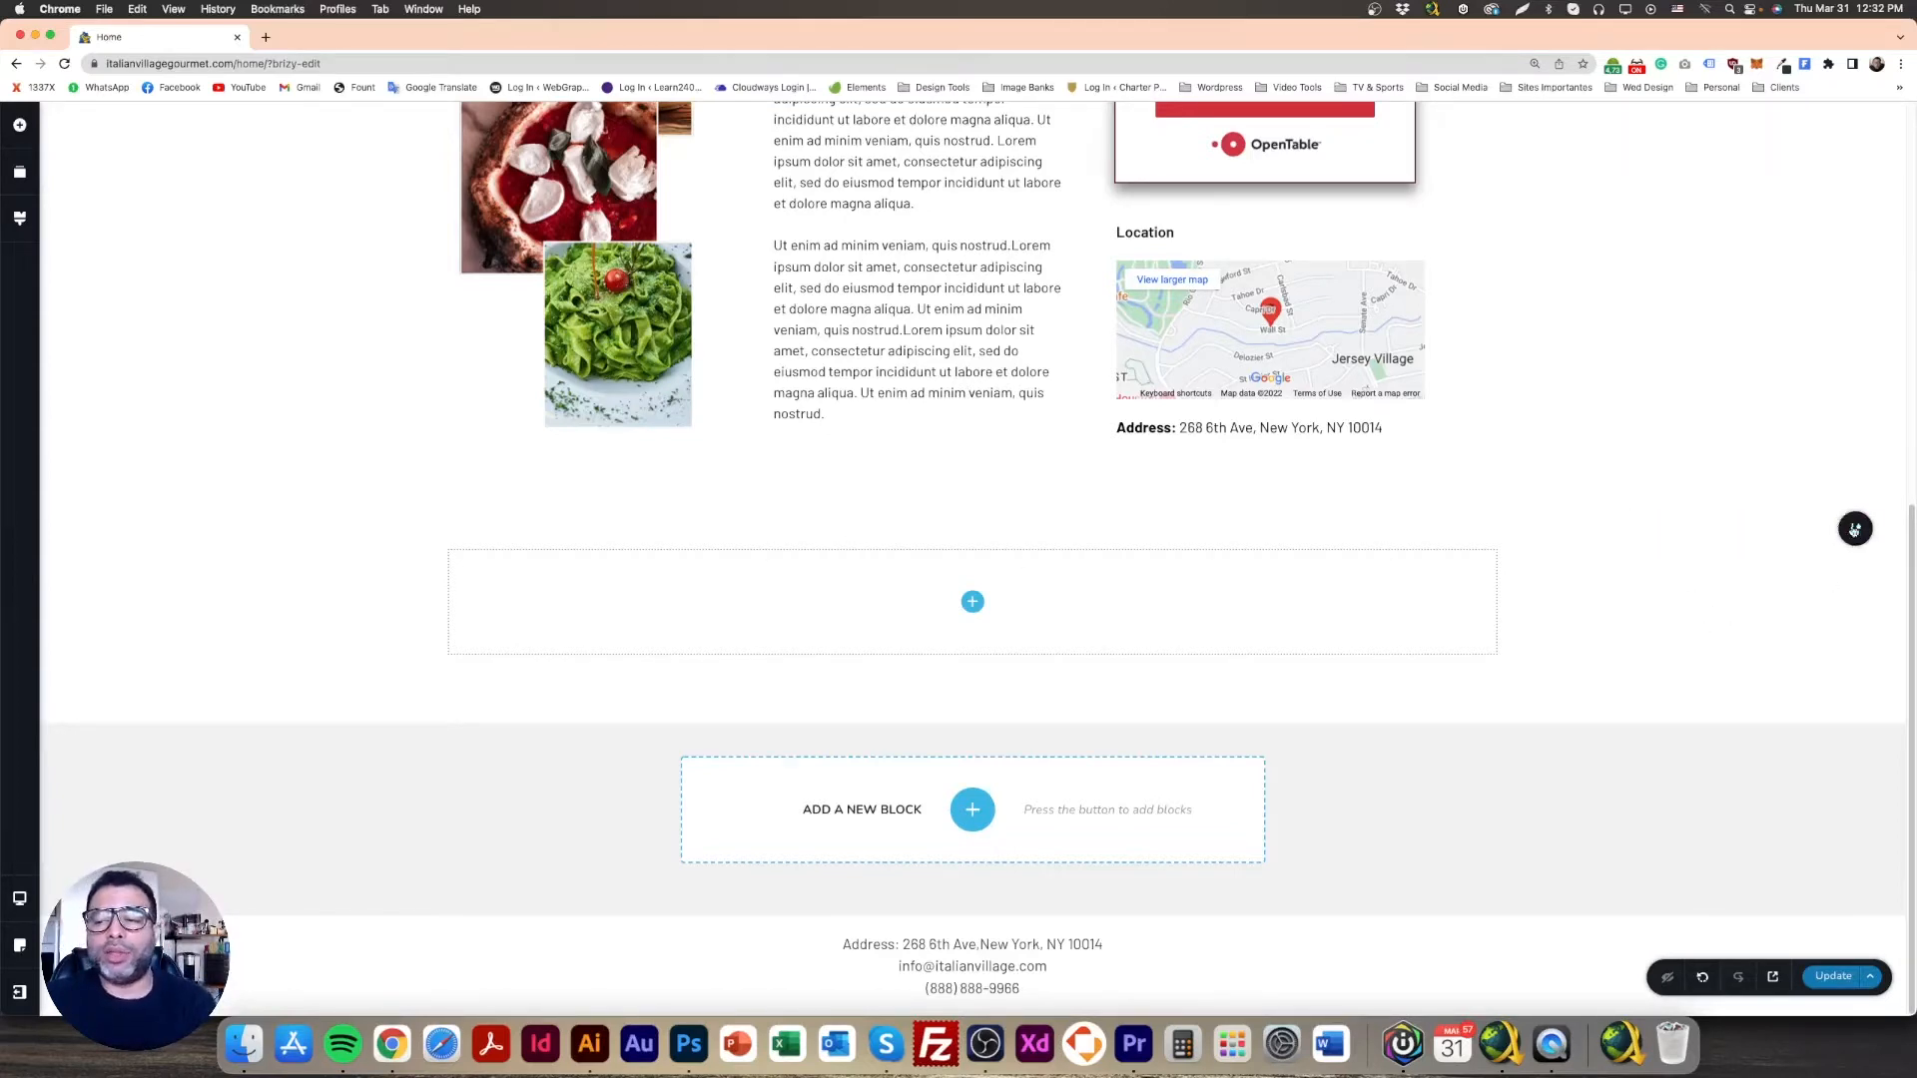
click(1854, 528)
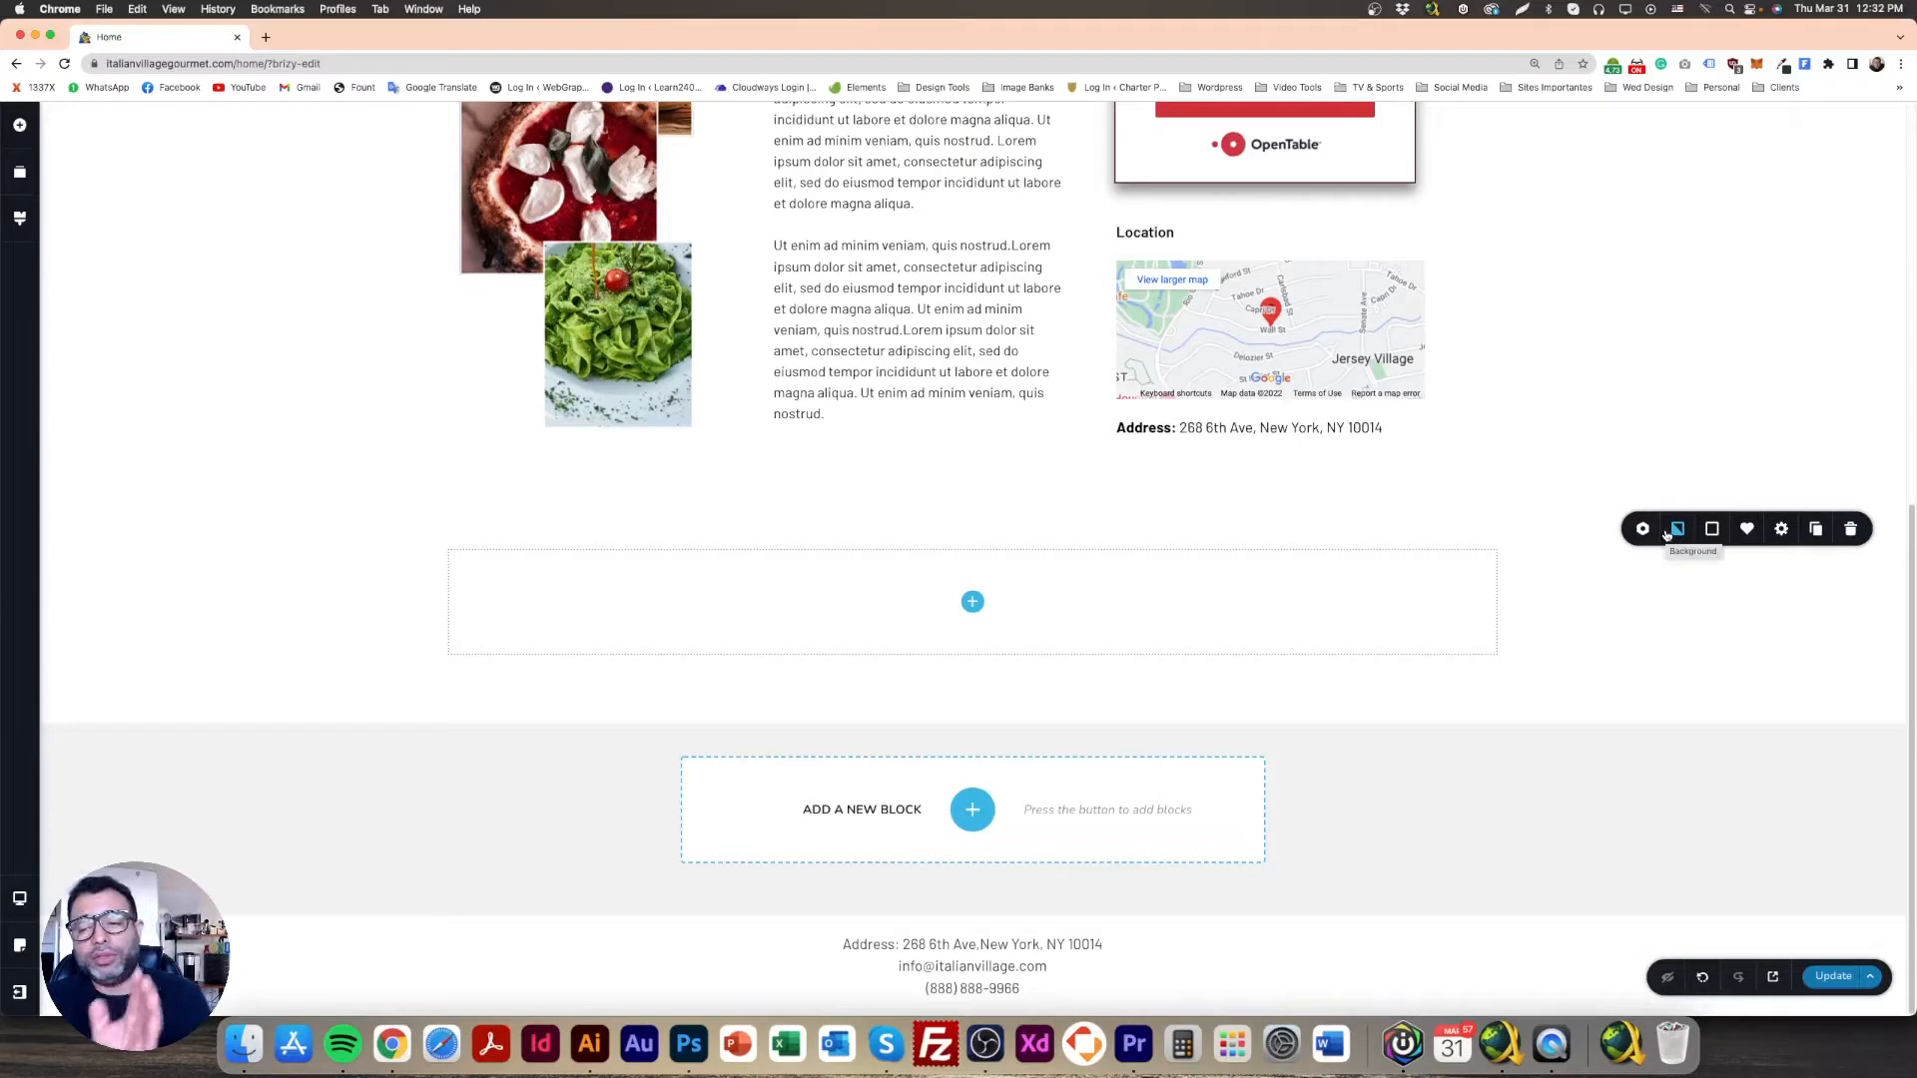
click(1678, 532)
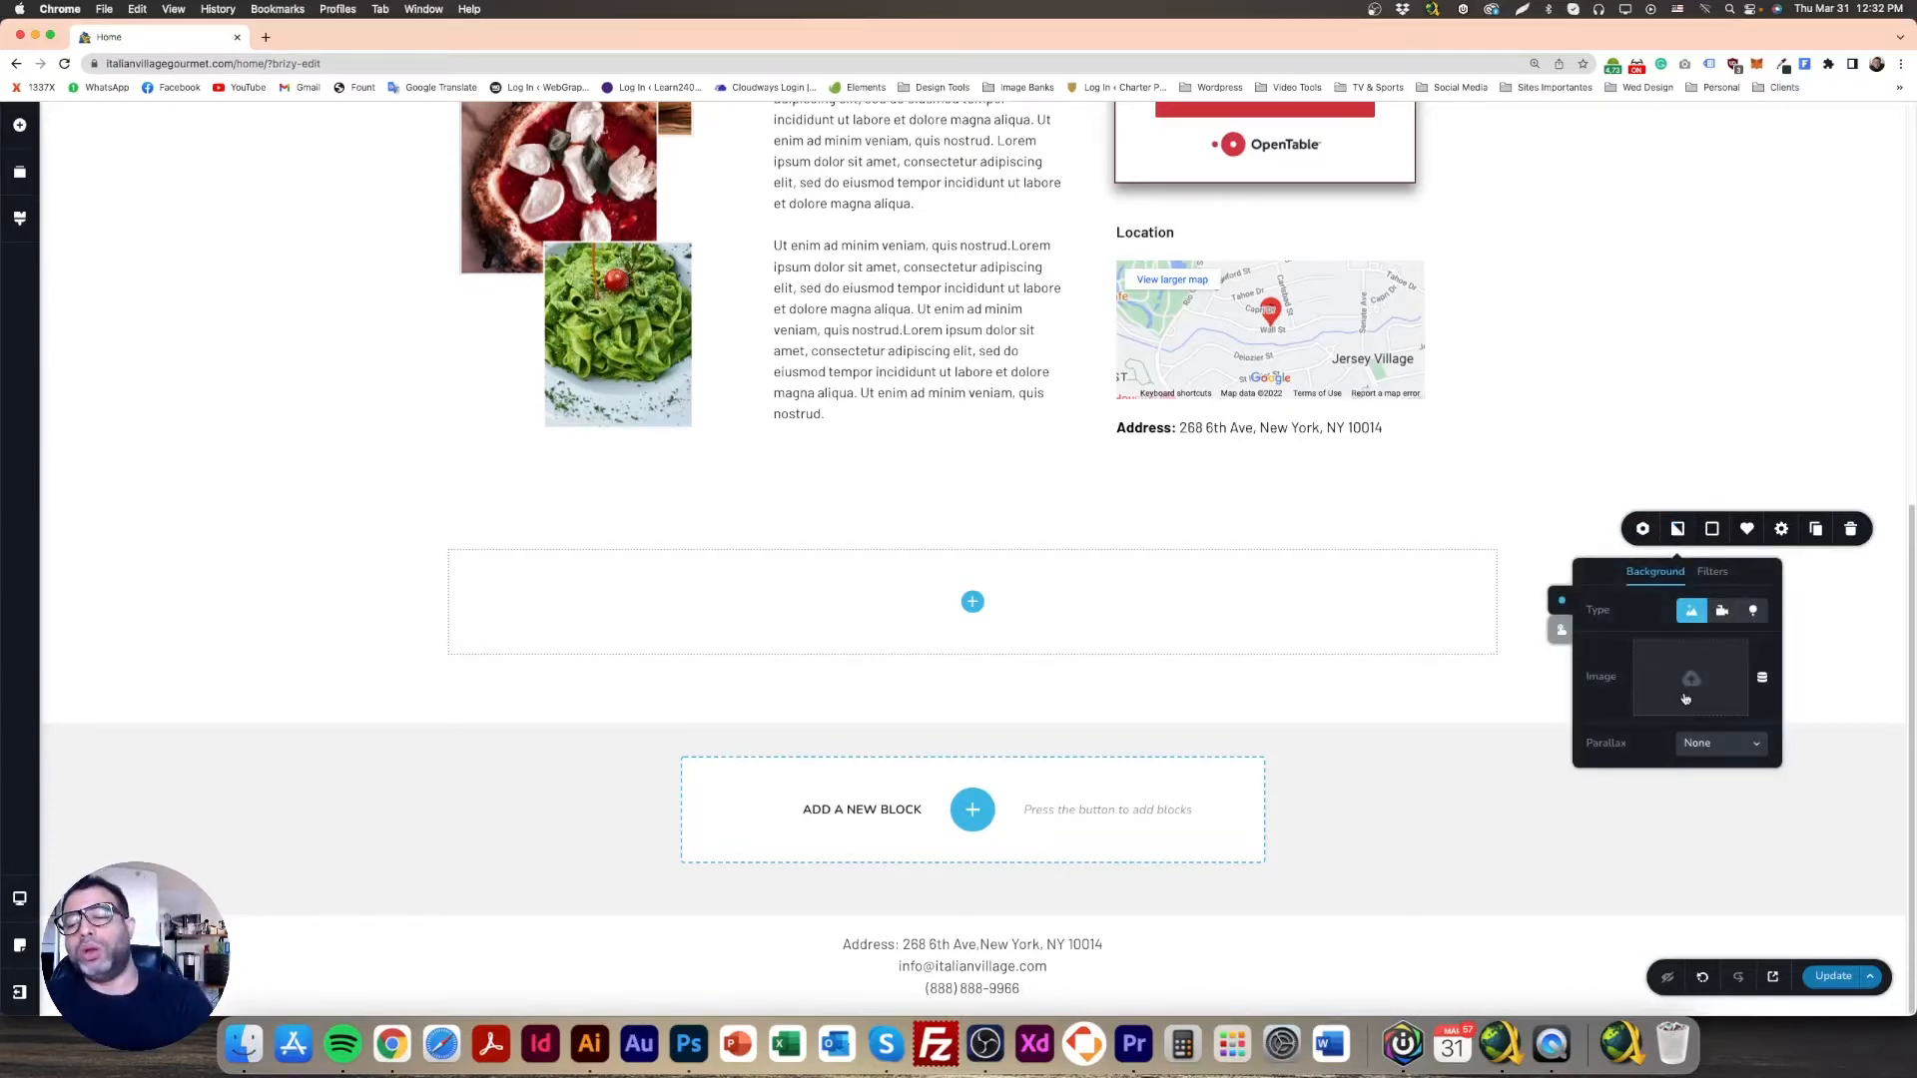
click(1690, 680)
click(155, 187)
click(1006, 502)
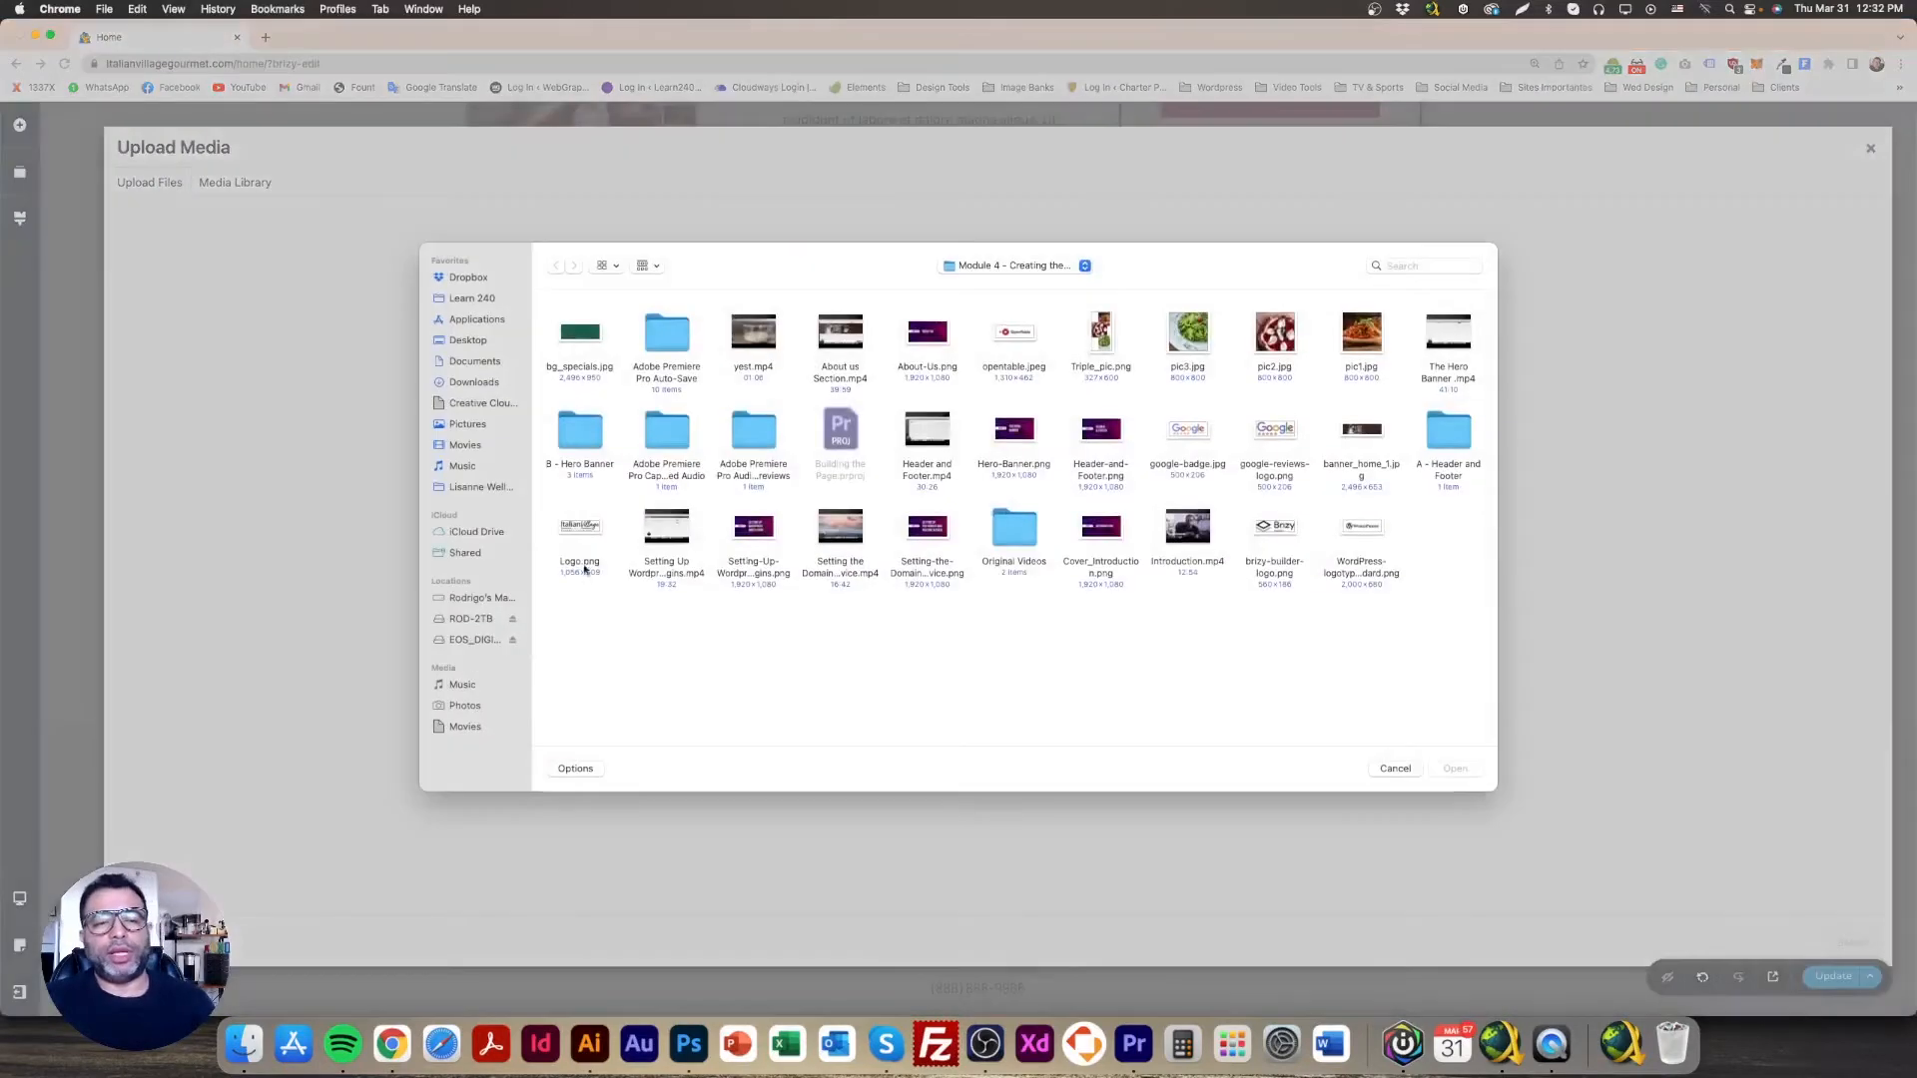
double_click(587, 338)
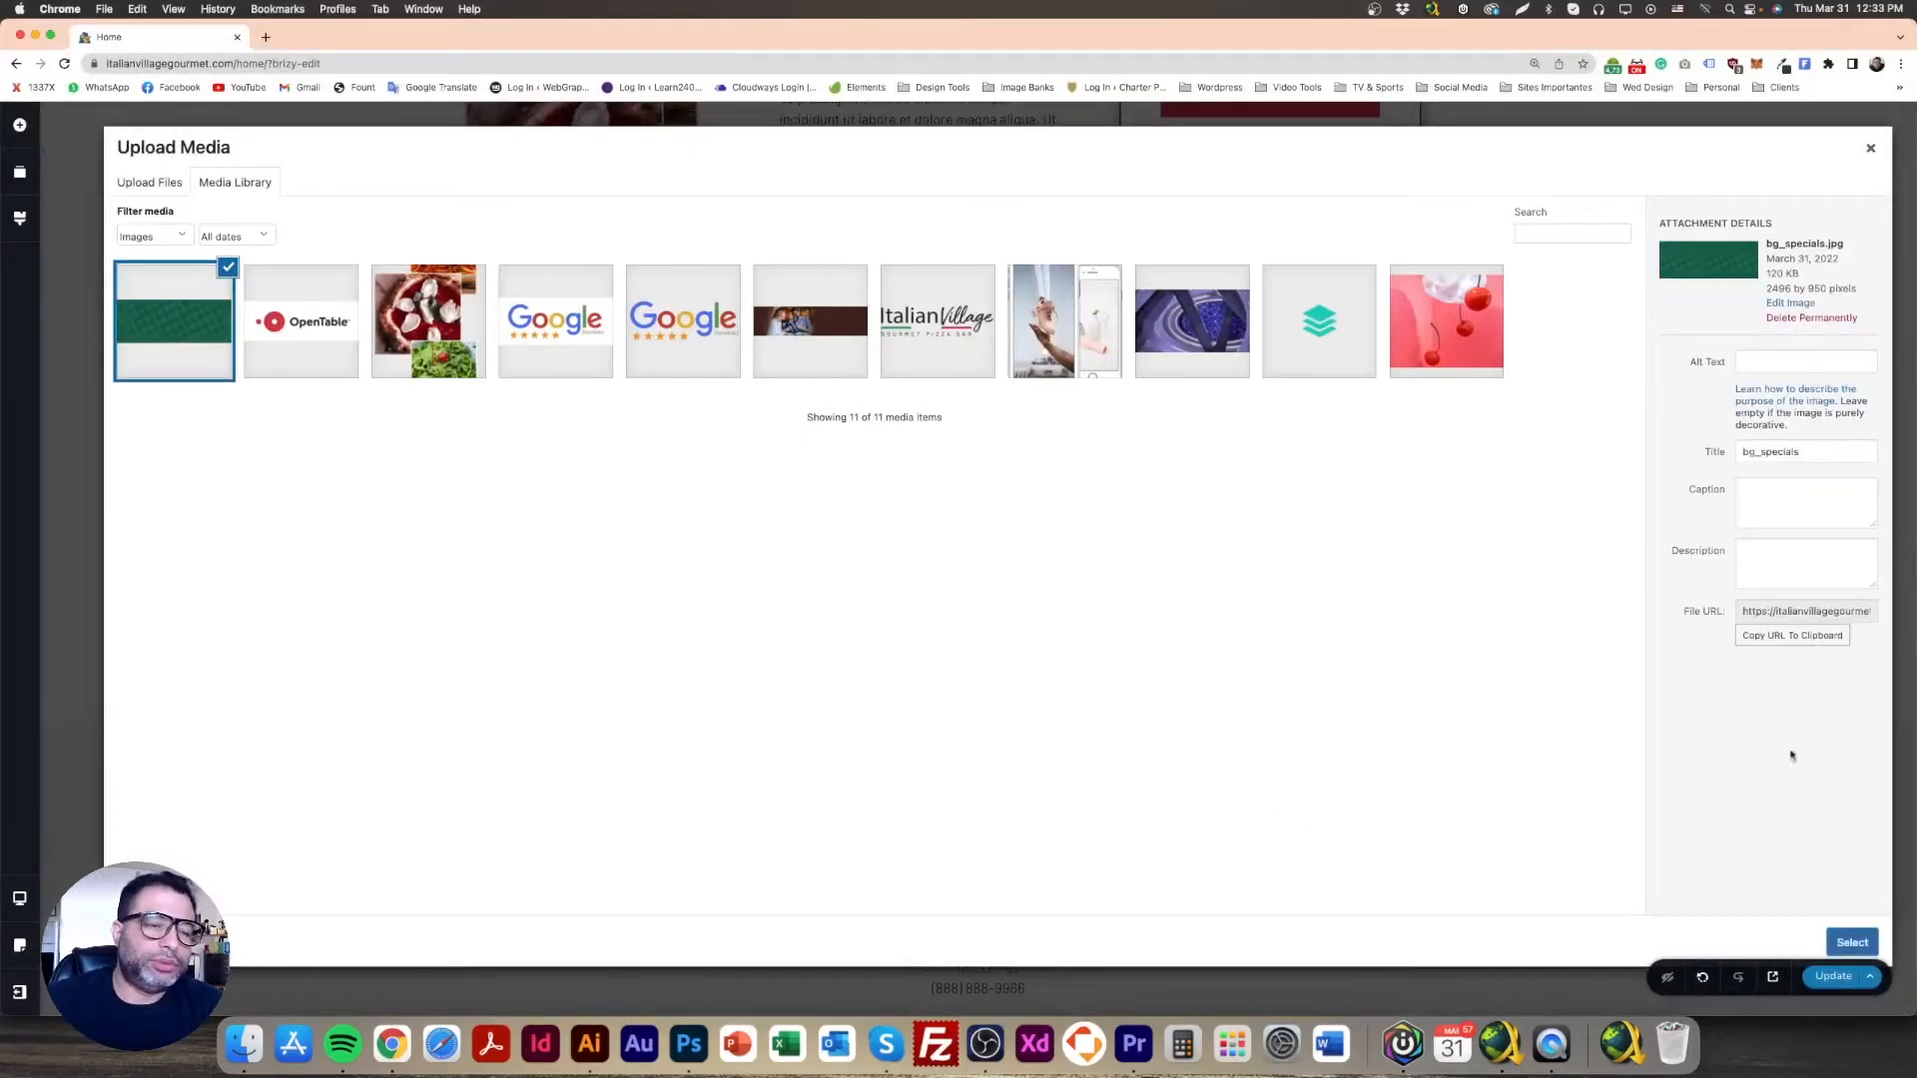
click(1852, 943)
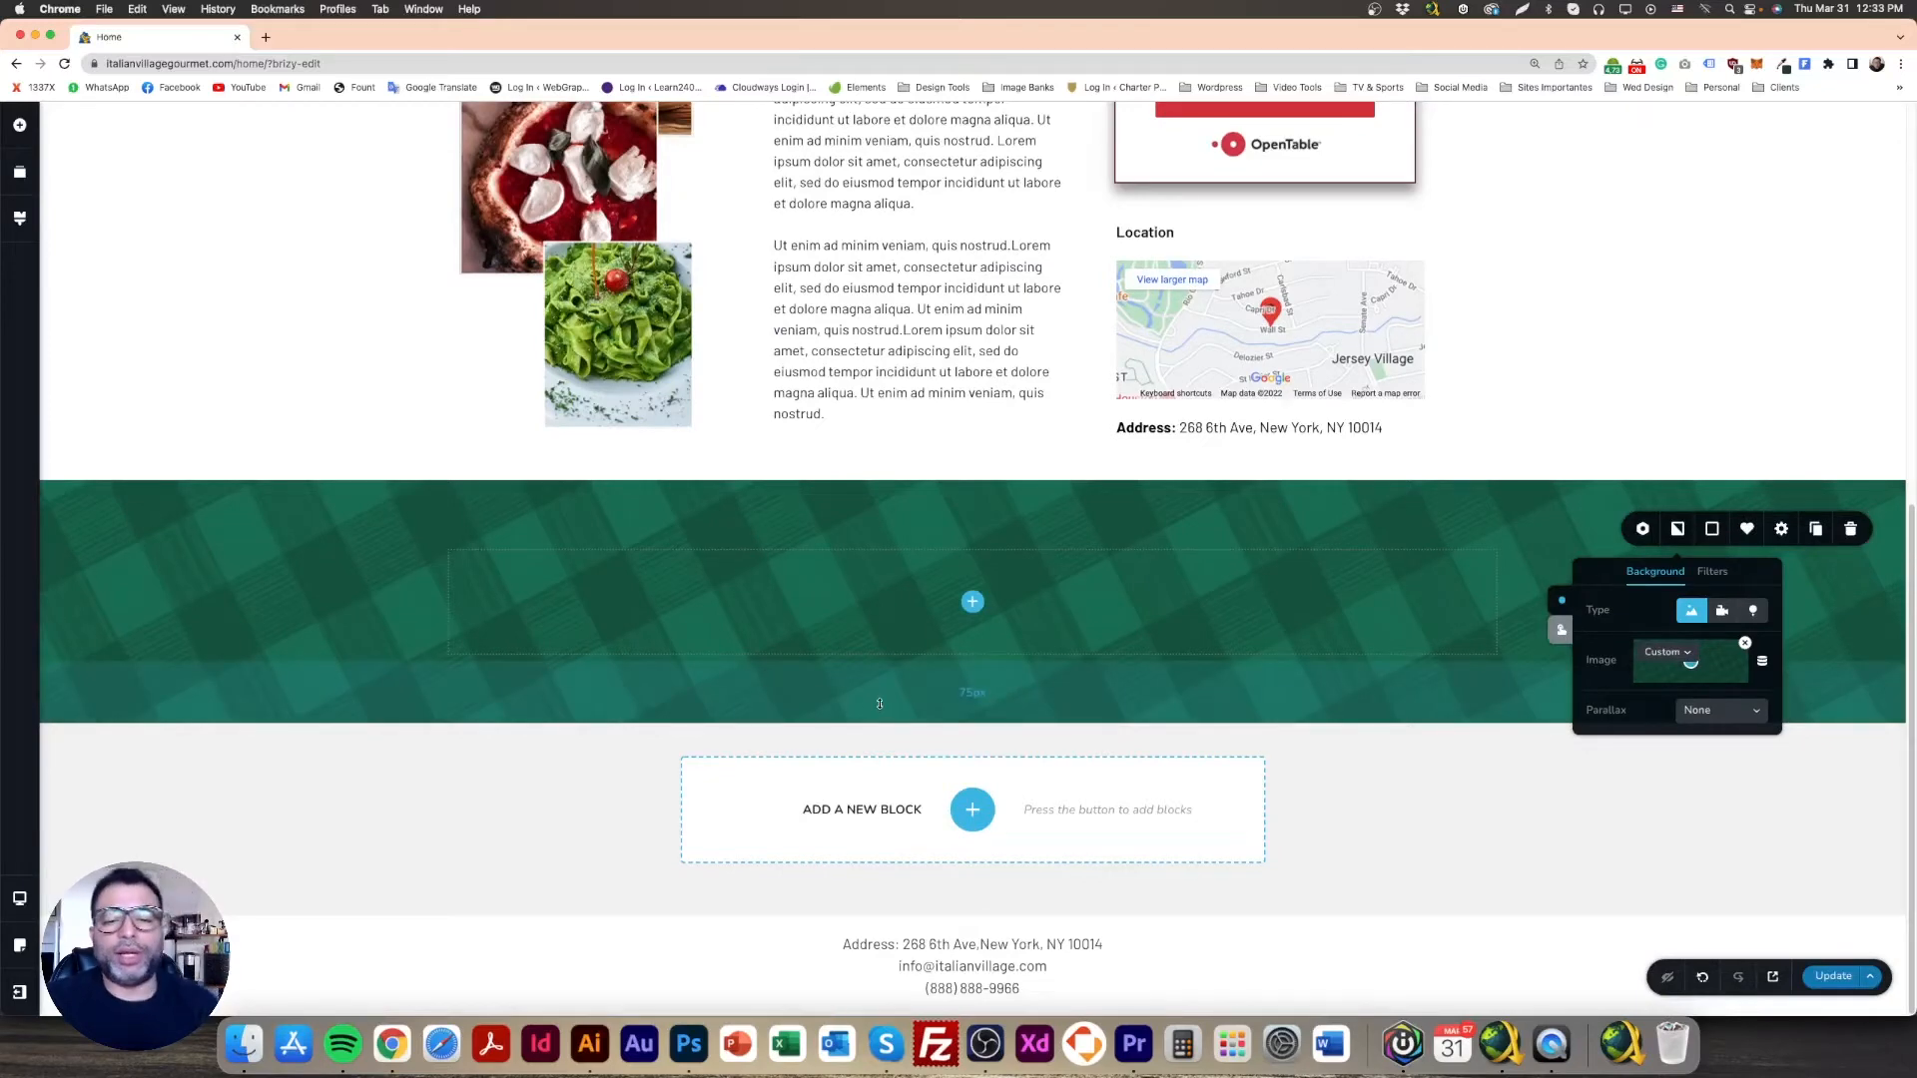
Step: Drag the section's top and bottom padding handles to resize it, then reopen its Background settings
drag(879, 704, 1061, 667)
drag(1054, 529, 998, 574)
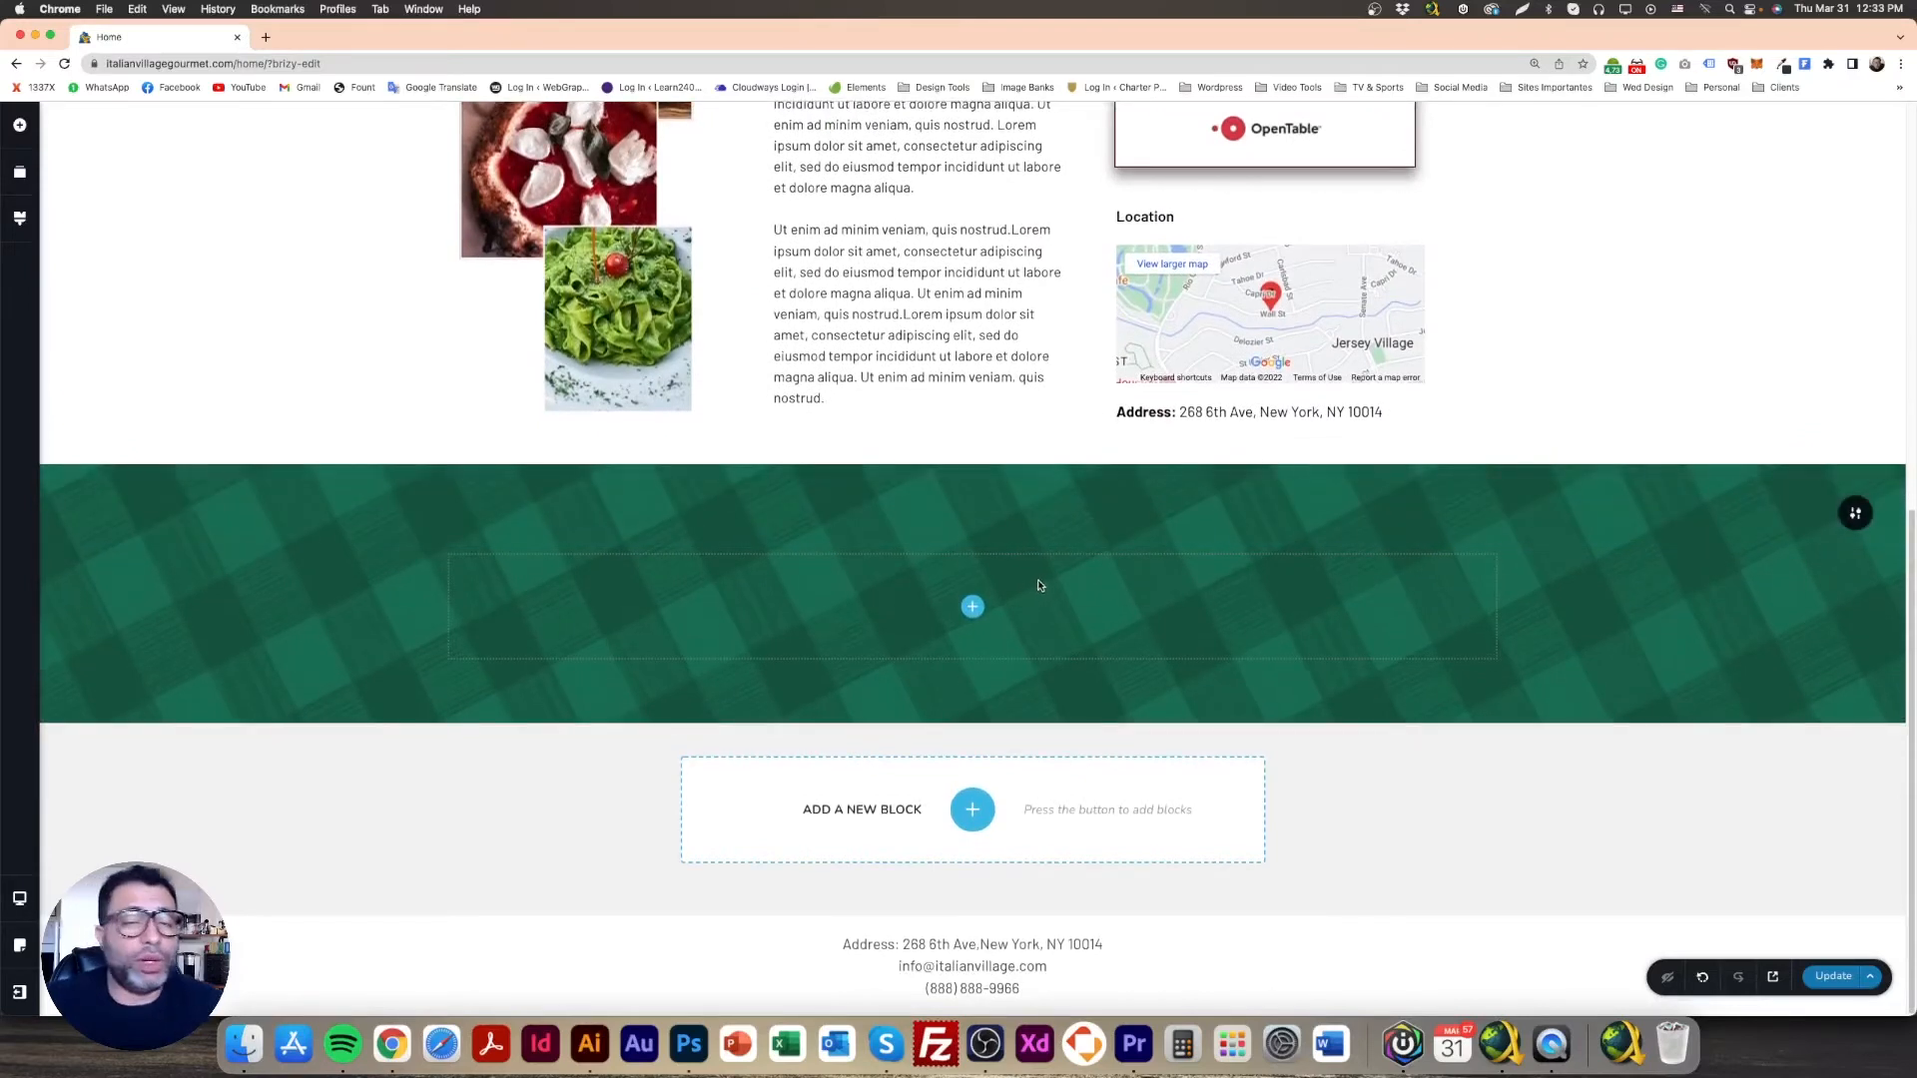
mouse_move(1854, 513)
click(1678, 513)
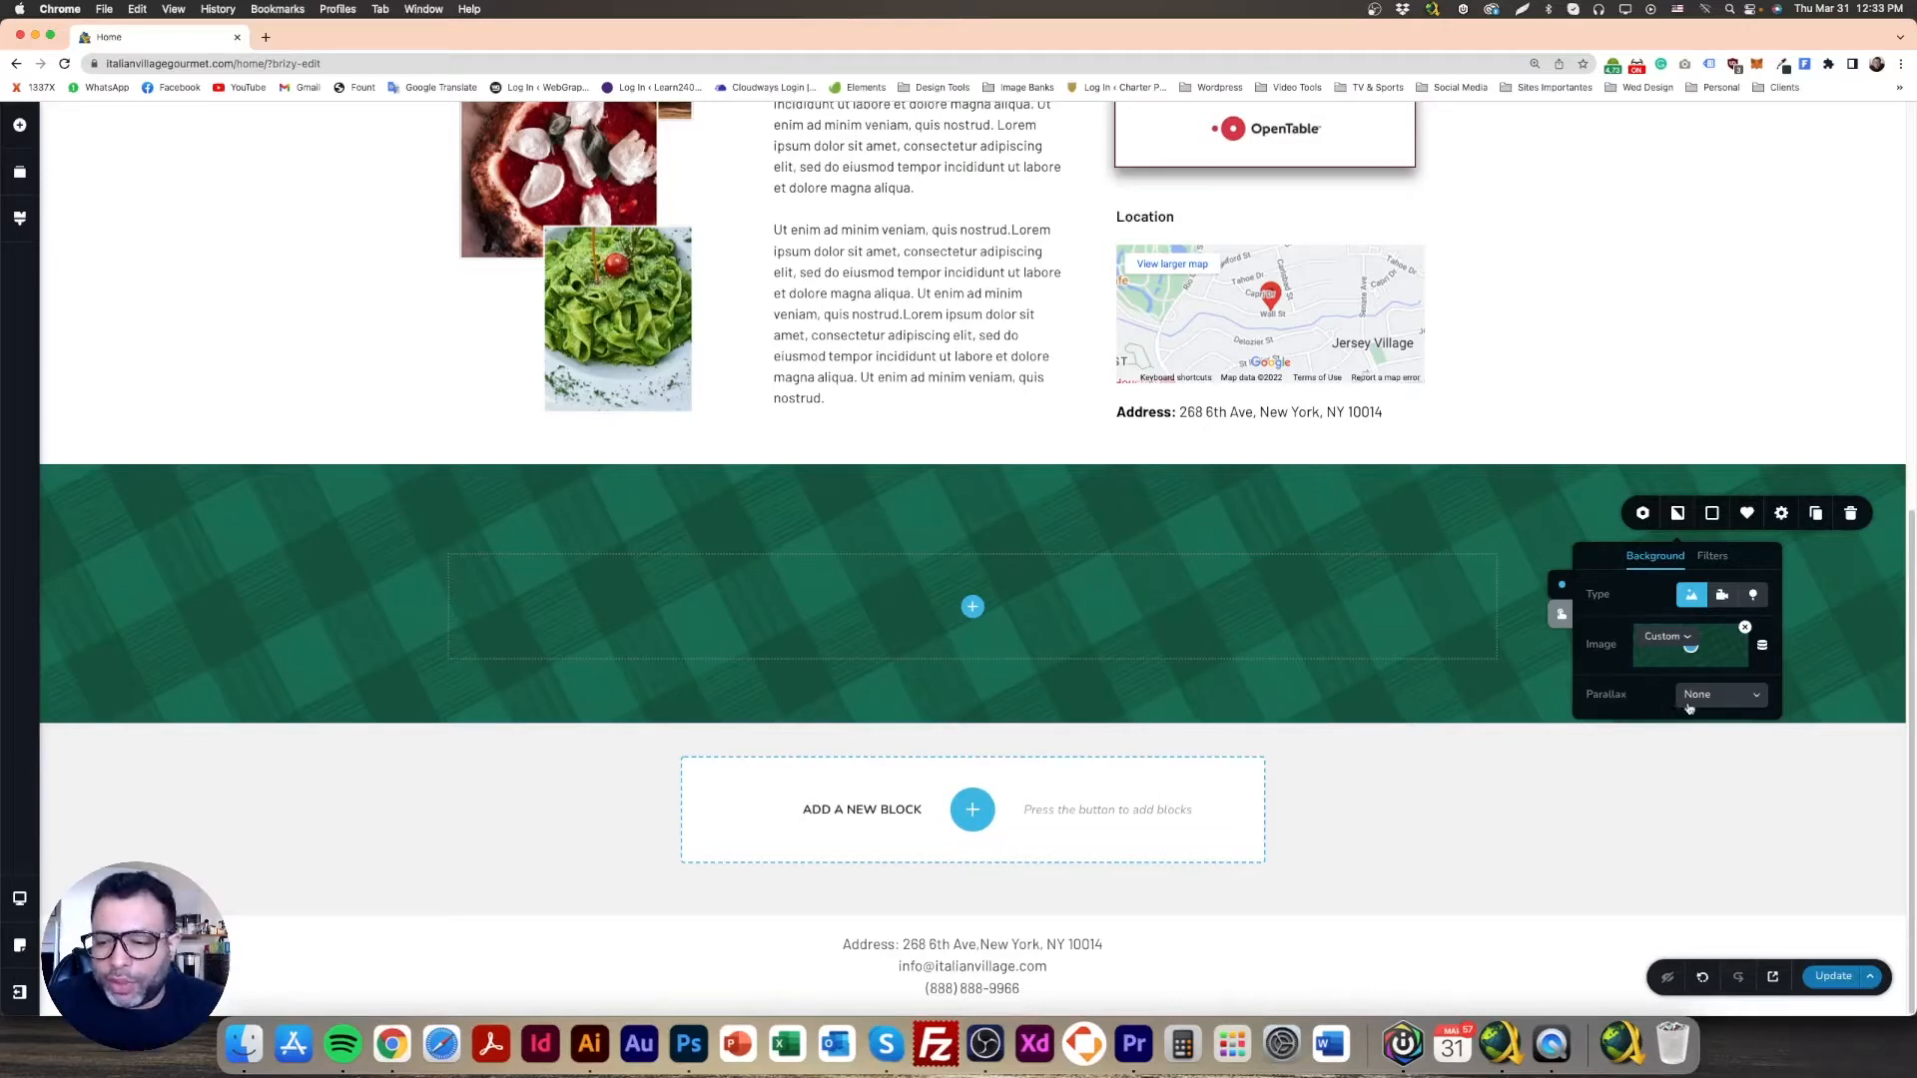
Step: Try the Fixed parallax option on the plaid background and scroll to preview it
click(1733, 701)
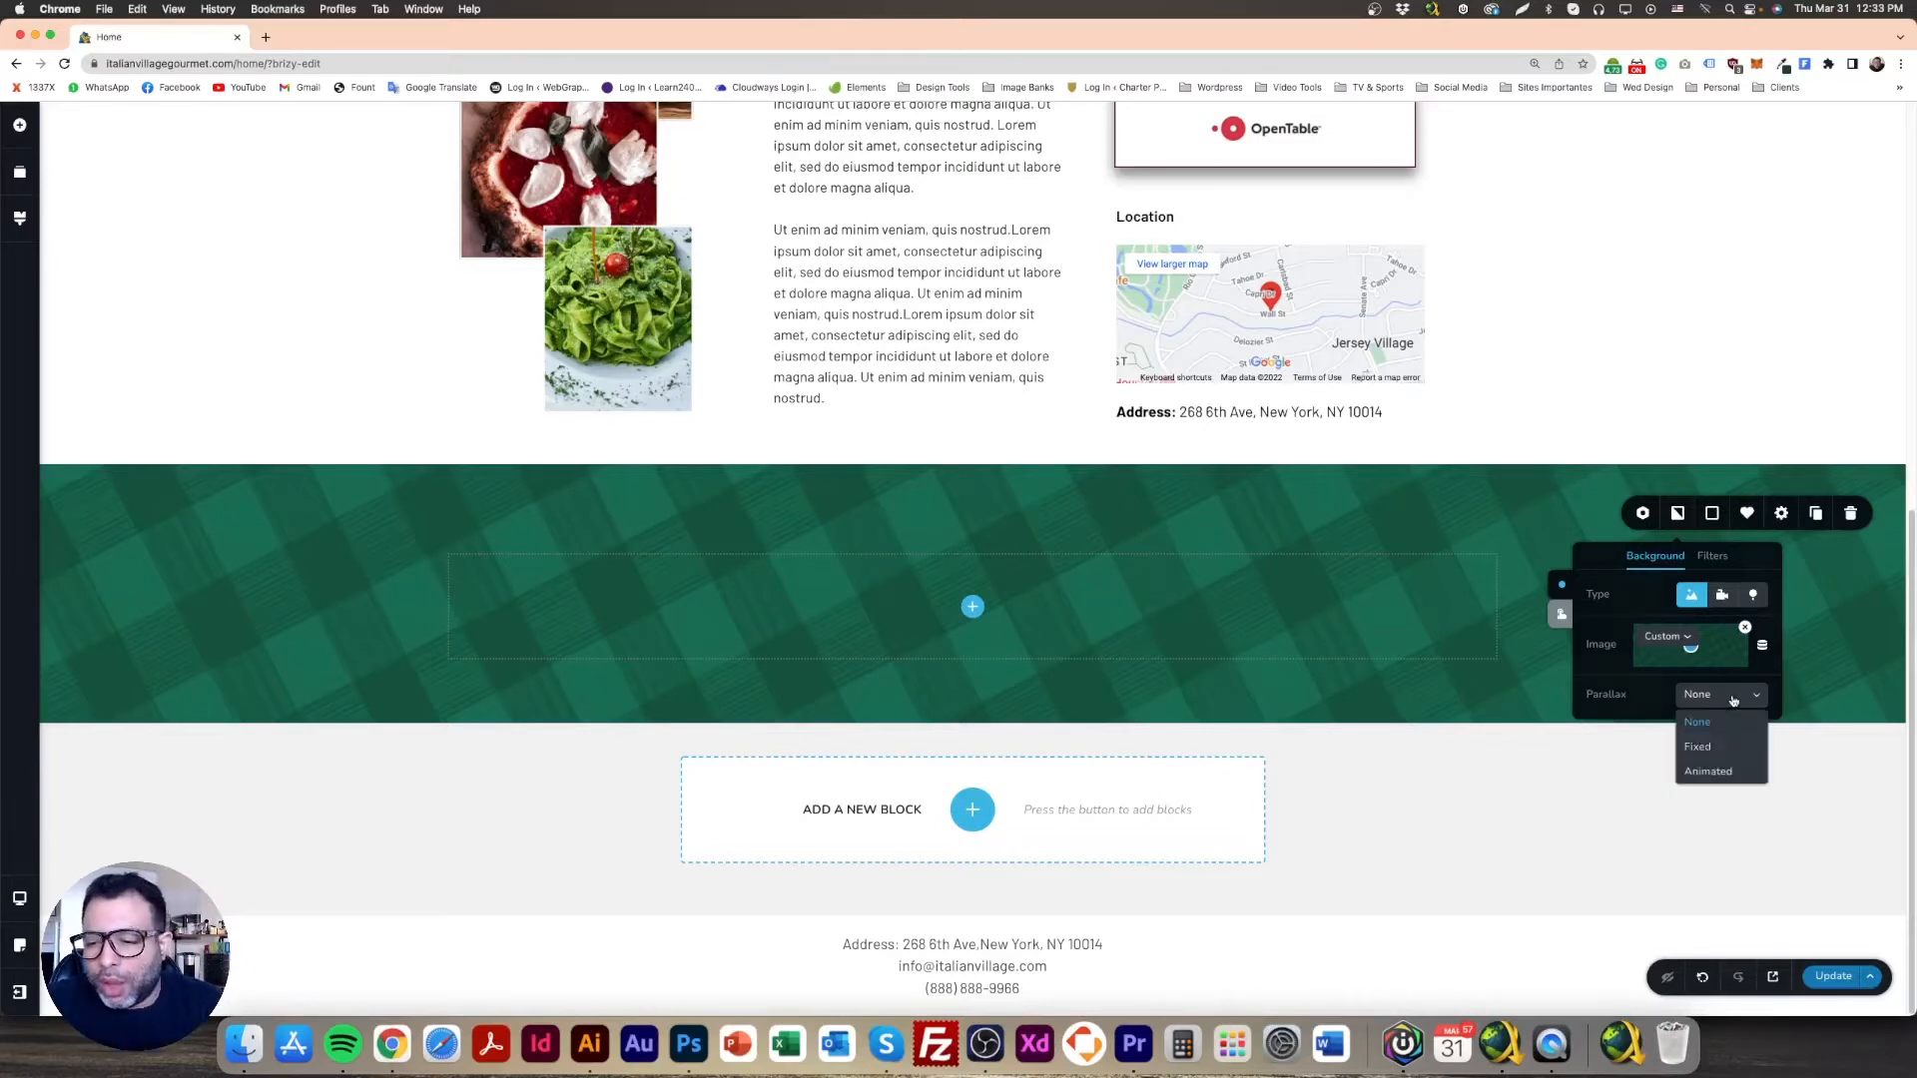
click(1707, 751)
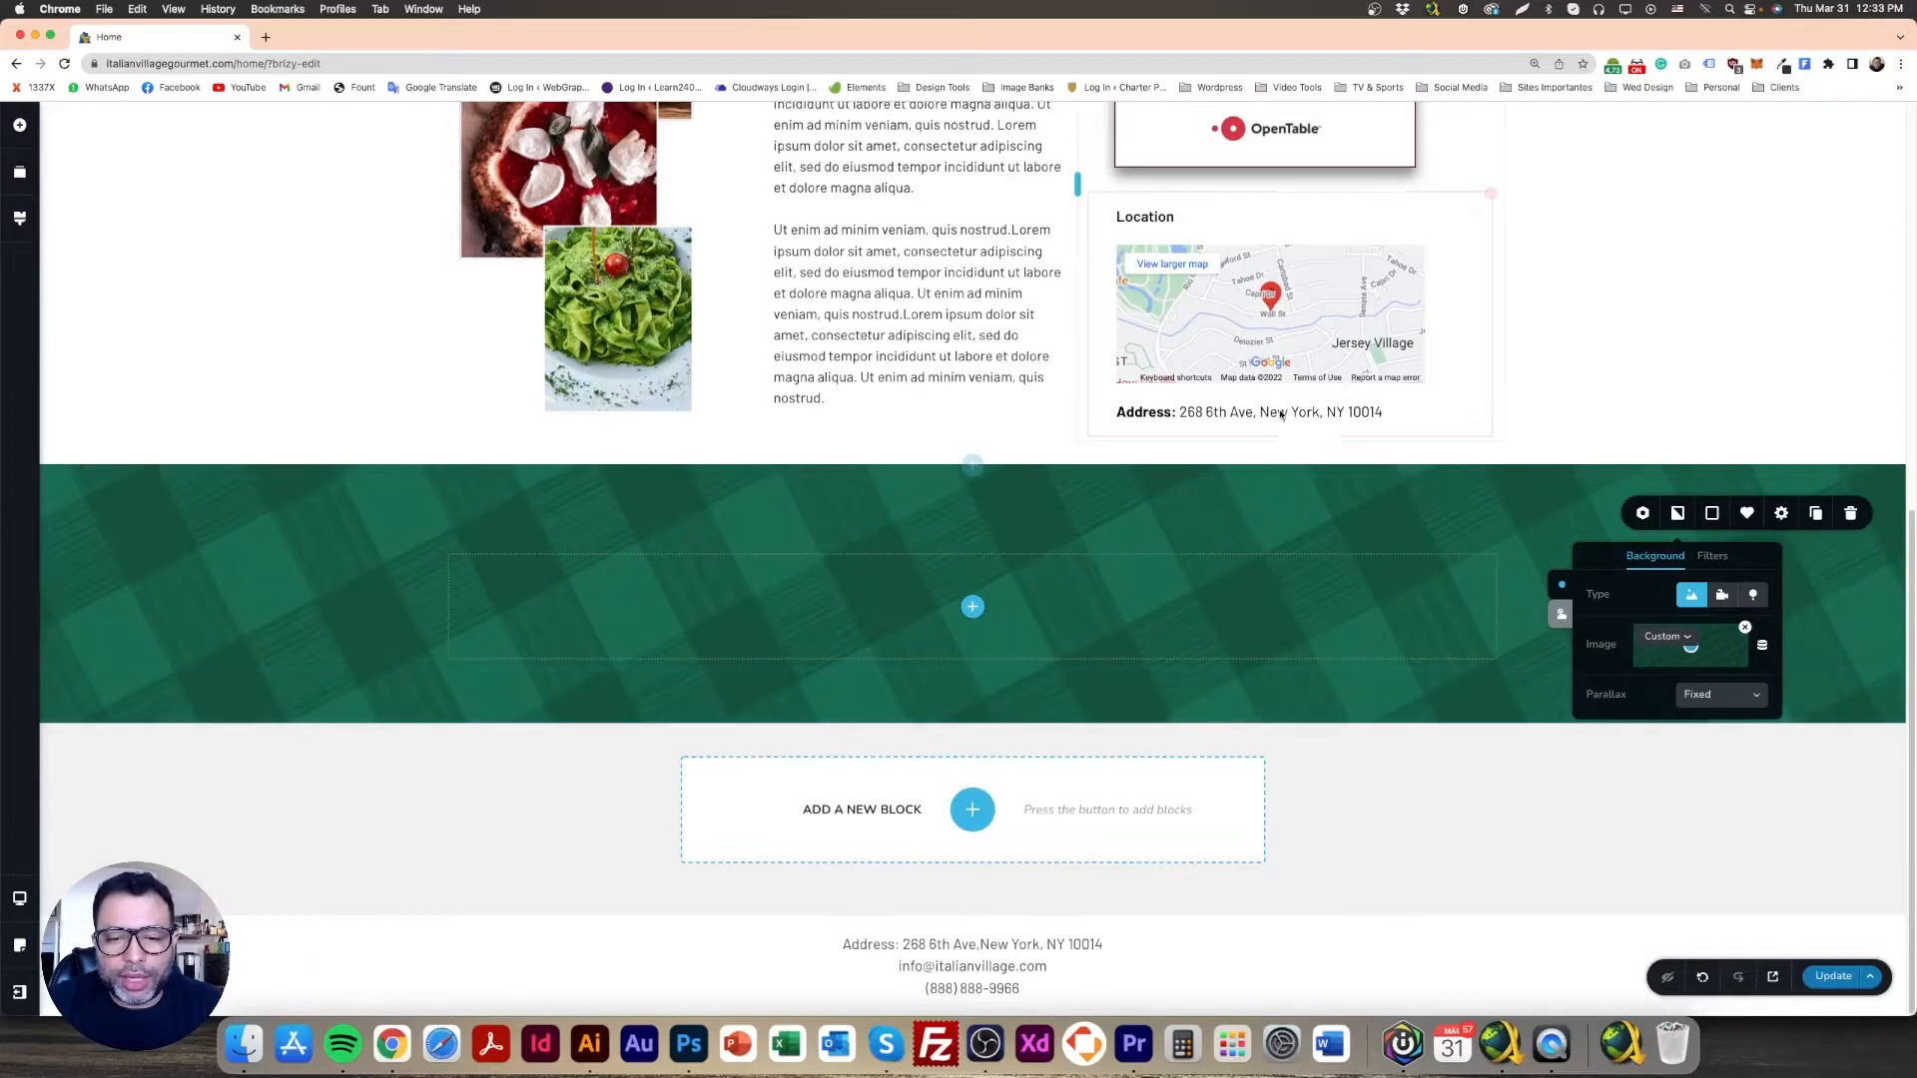
scroll(1589, 362, up, 7)
scroll(1594, 361, down, 7)
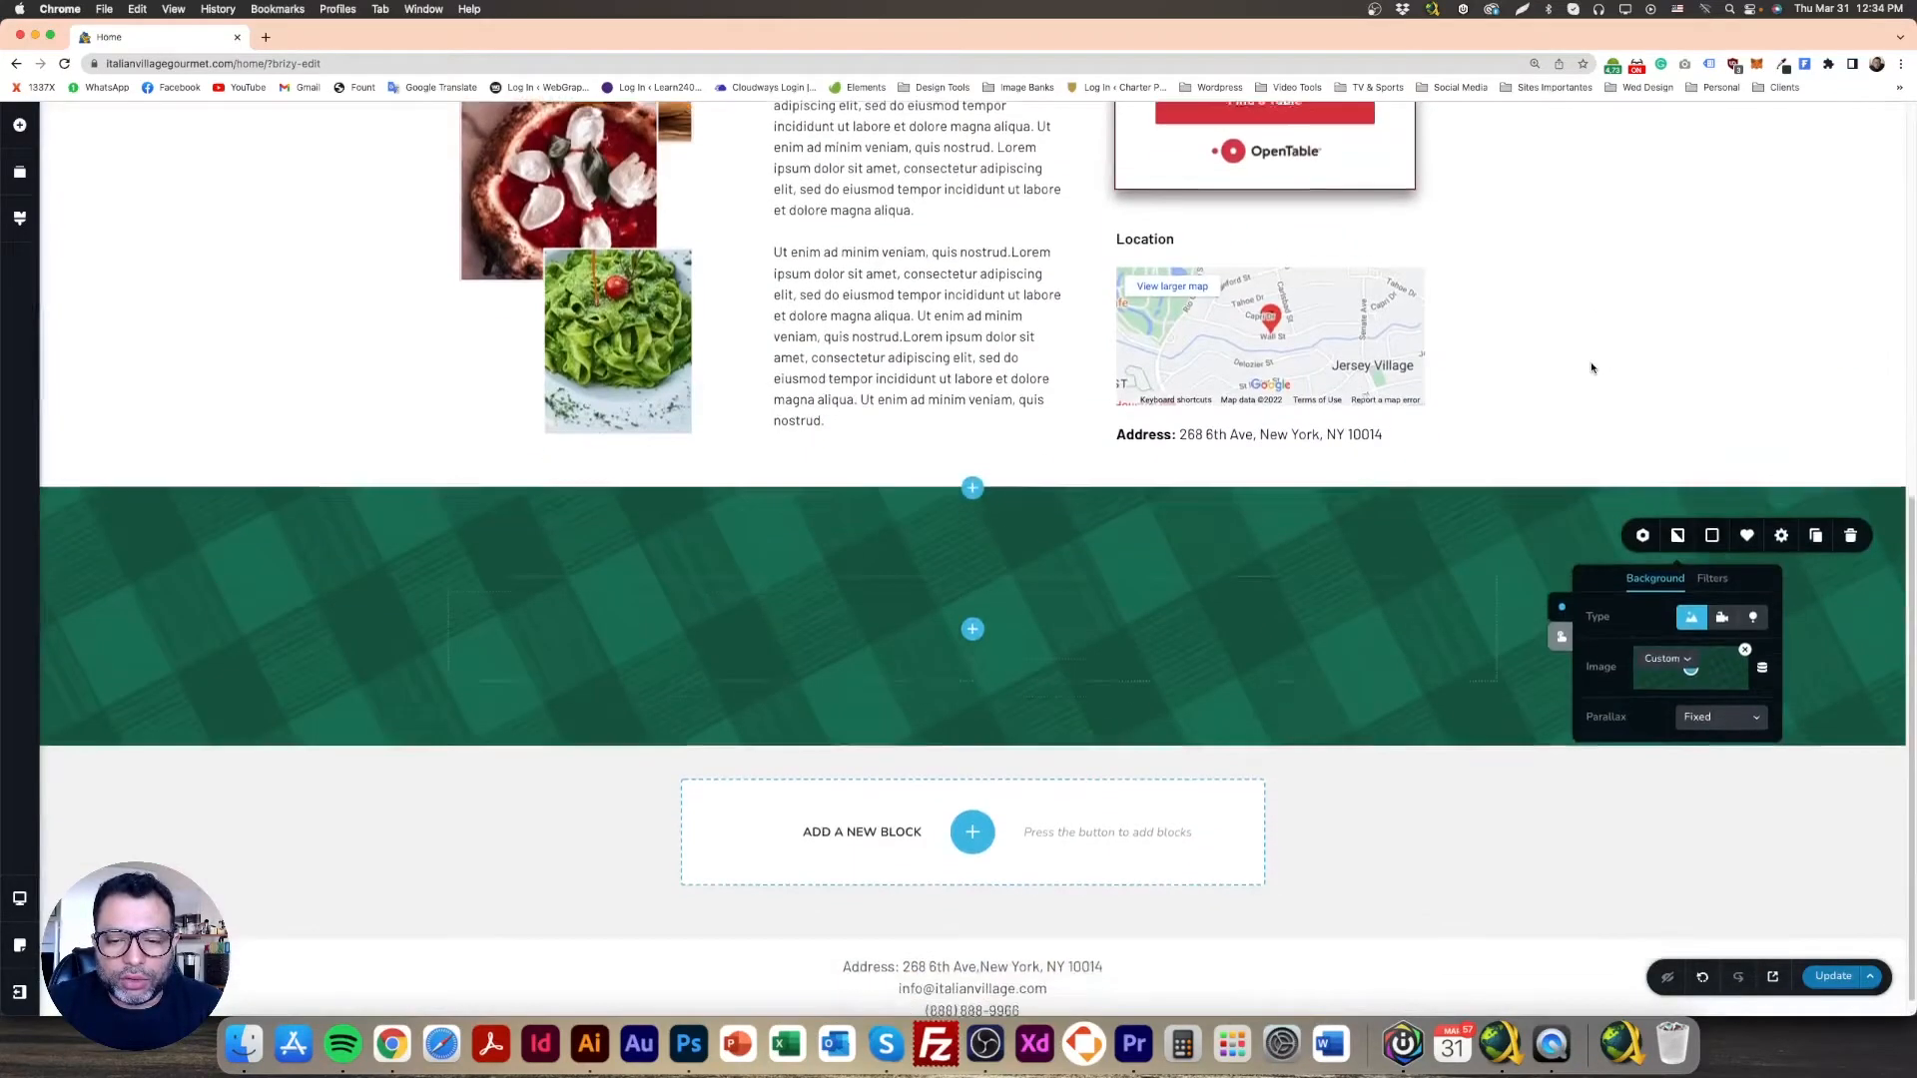
scroll(1591, 368, up, 2)
scroll(1591, 369, down, 1)
scroll(1591, 368, down, 1)
scroll(1590, 369, up, 2)
scroll(1590, 368, down, 2)
scroll(1590, 369, up, 1)
scroll(1590, 368, down, 2)
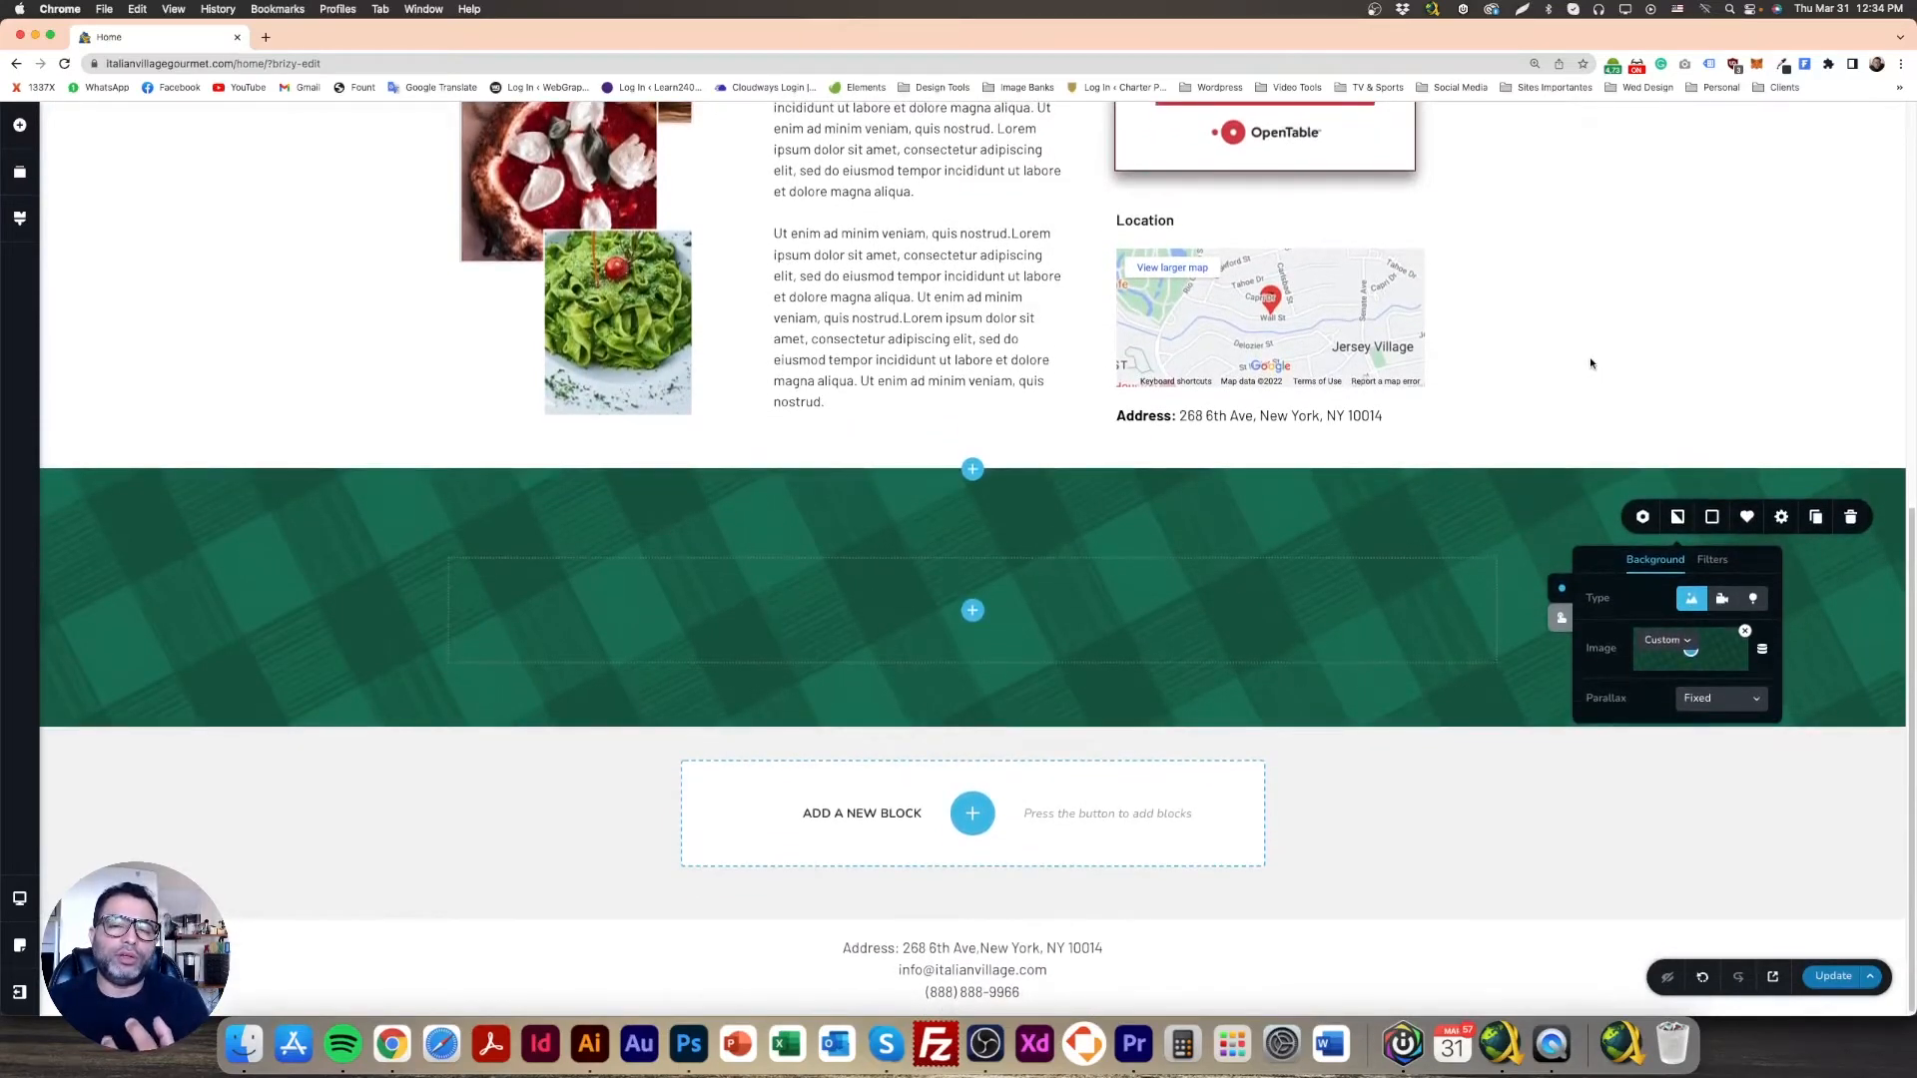
scroll(1590, 366, up, 3)
scroll(1589, 361, down, 3)
scroll(1590, 361, up, 1)
scroll(1589, 362, down, 1)
Step: Switch the background parallax to Animated and scroll the page to preview the effect
click(1726, 699)
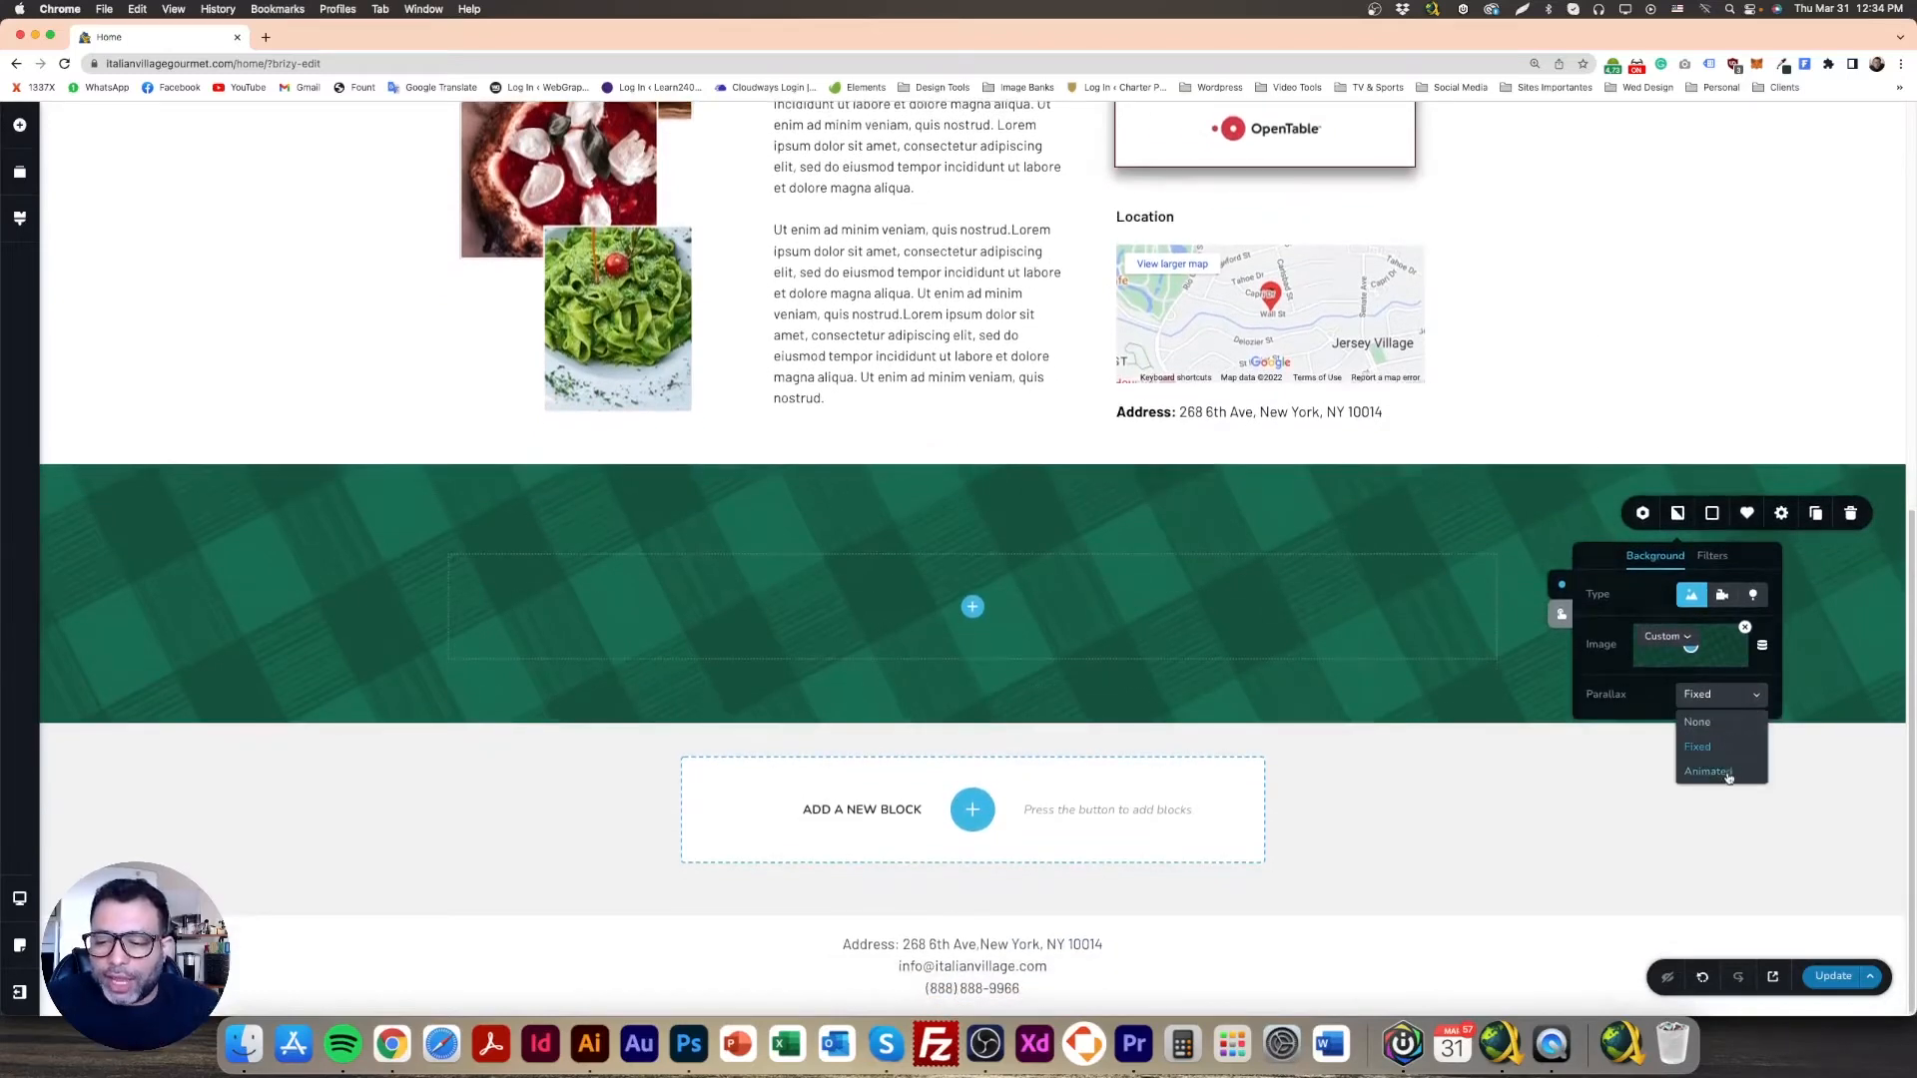
click(1730, 777)
scroll(1553, 436, up, 3)
scroll(1553, 436, down, 3)
scroll(1553, 439, up, 1)
scroll(1553, 437, up, 3)
scroll(1553, 436, down, 4)
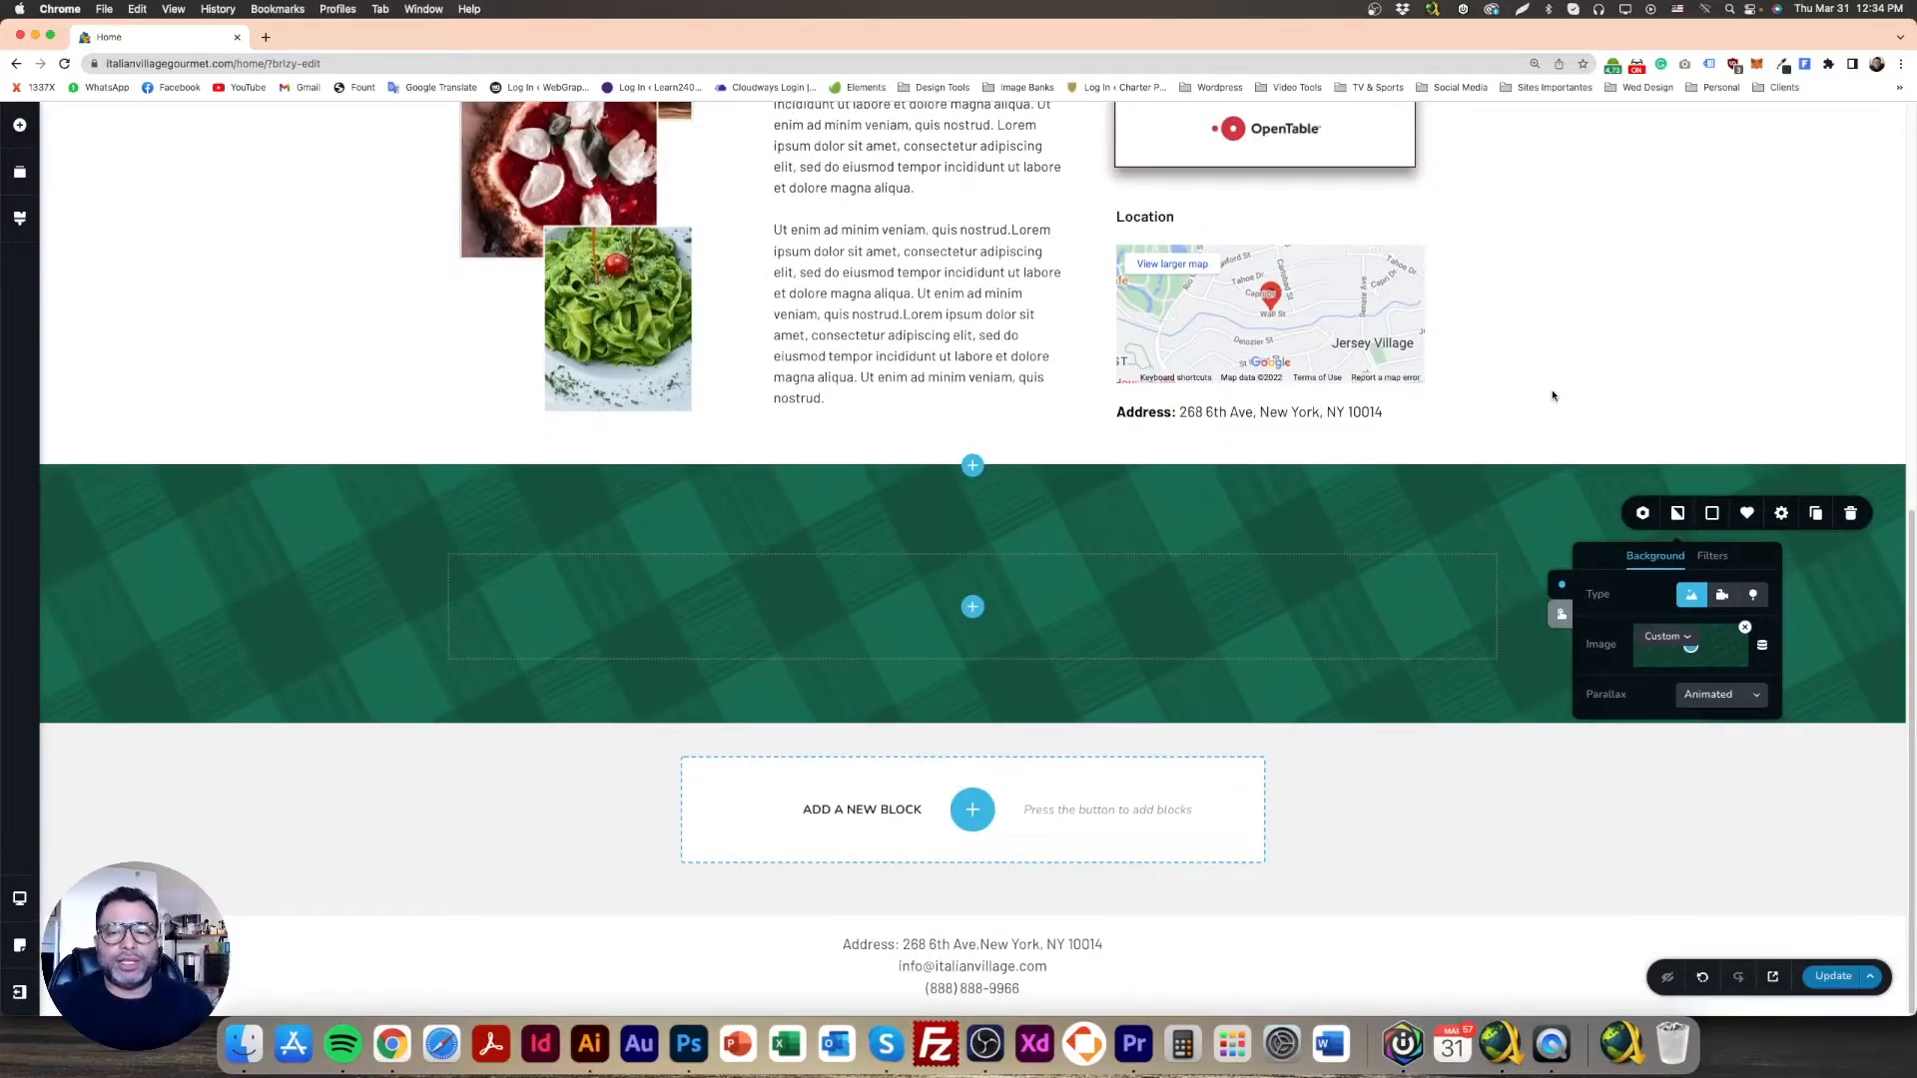
scroll(1557, 399, up, 3)
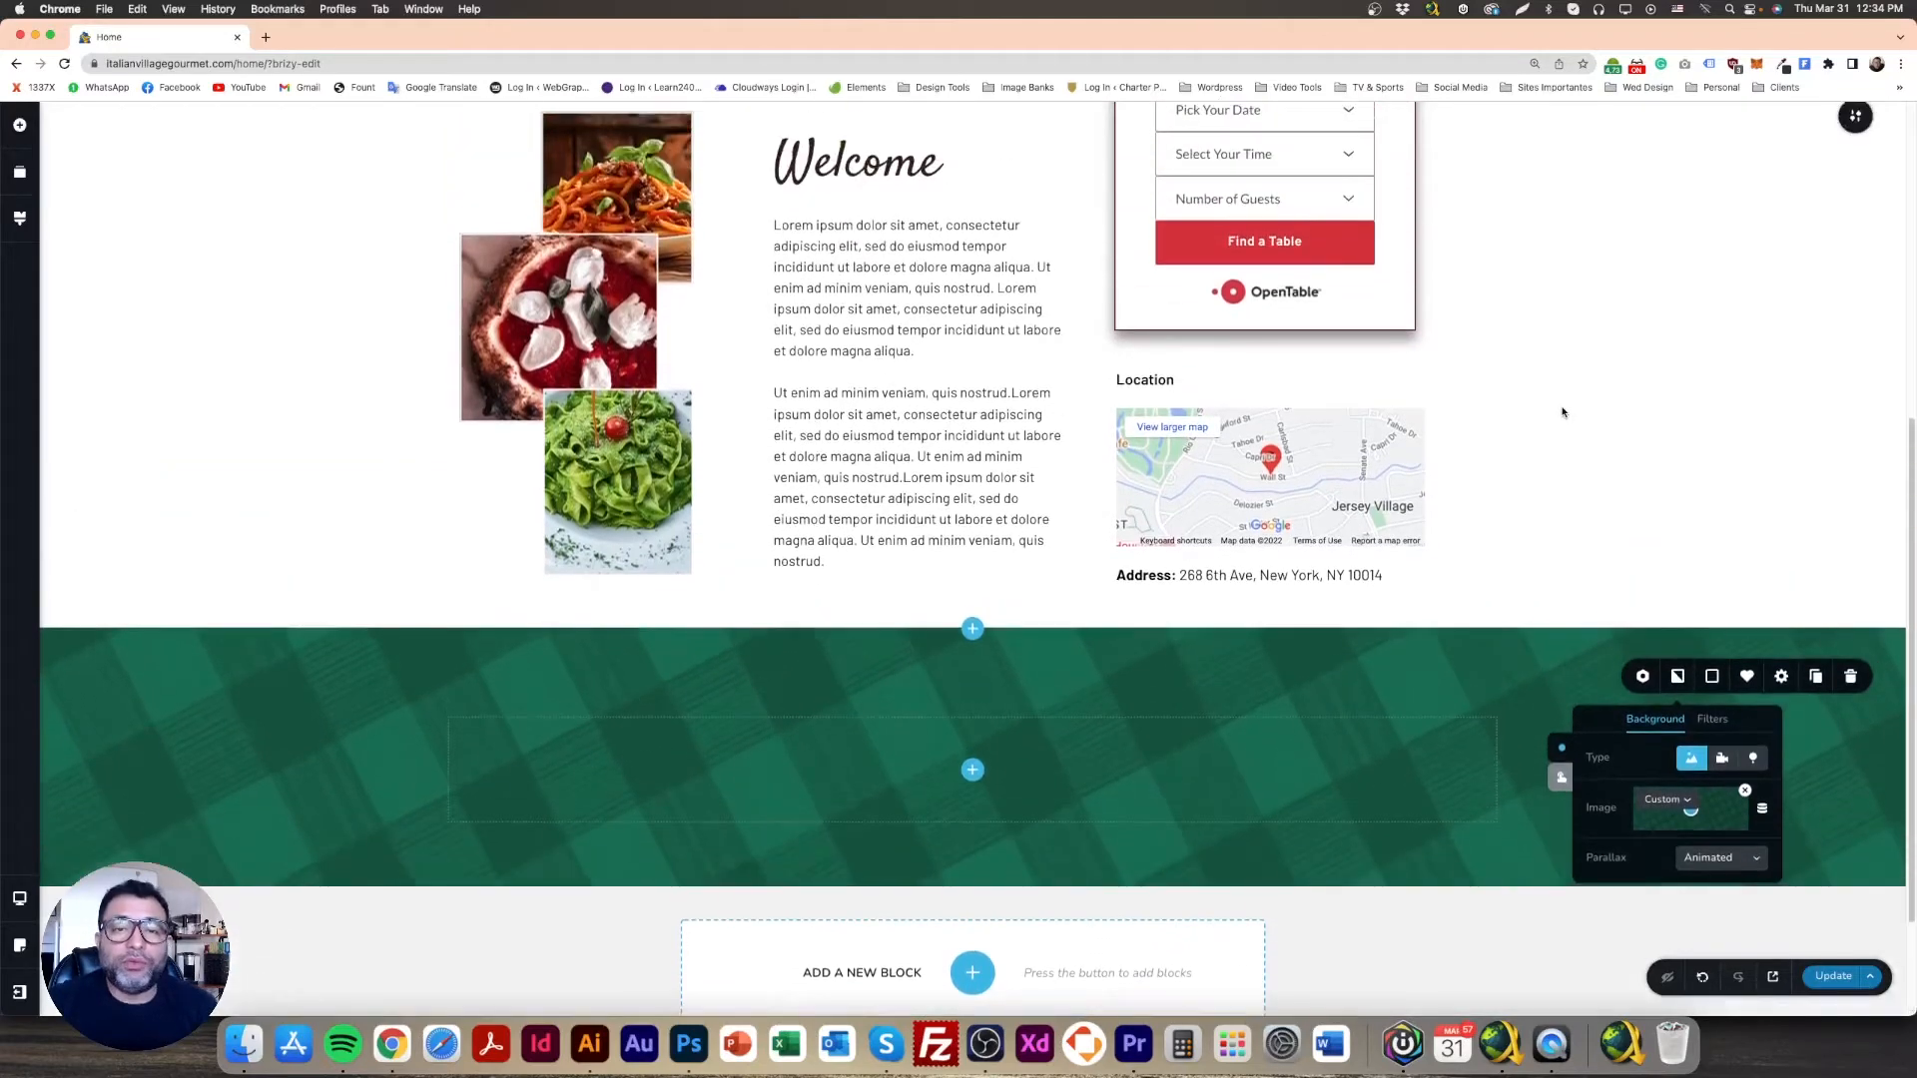
scroll(1562, 411, down, 3)
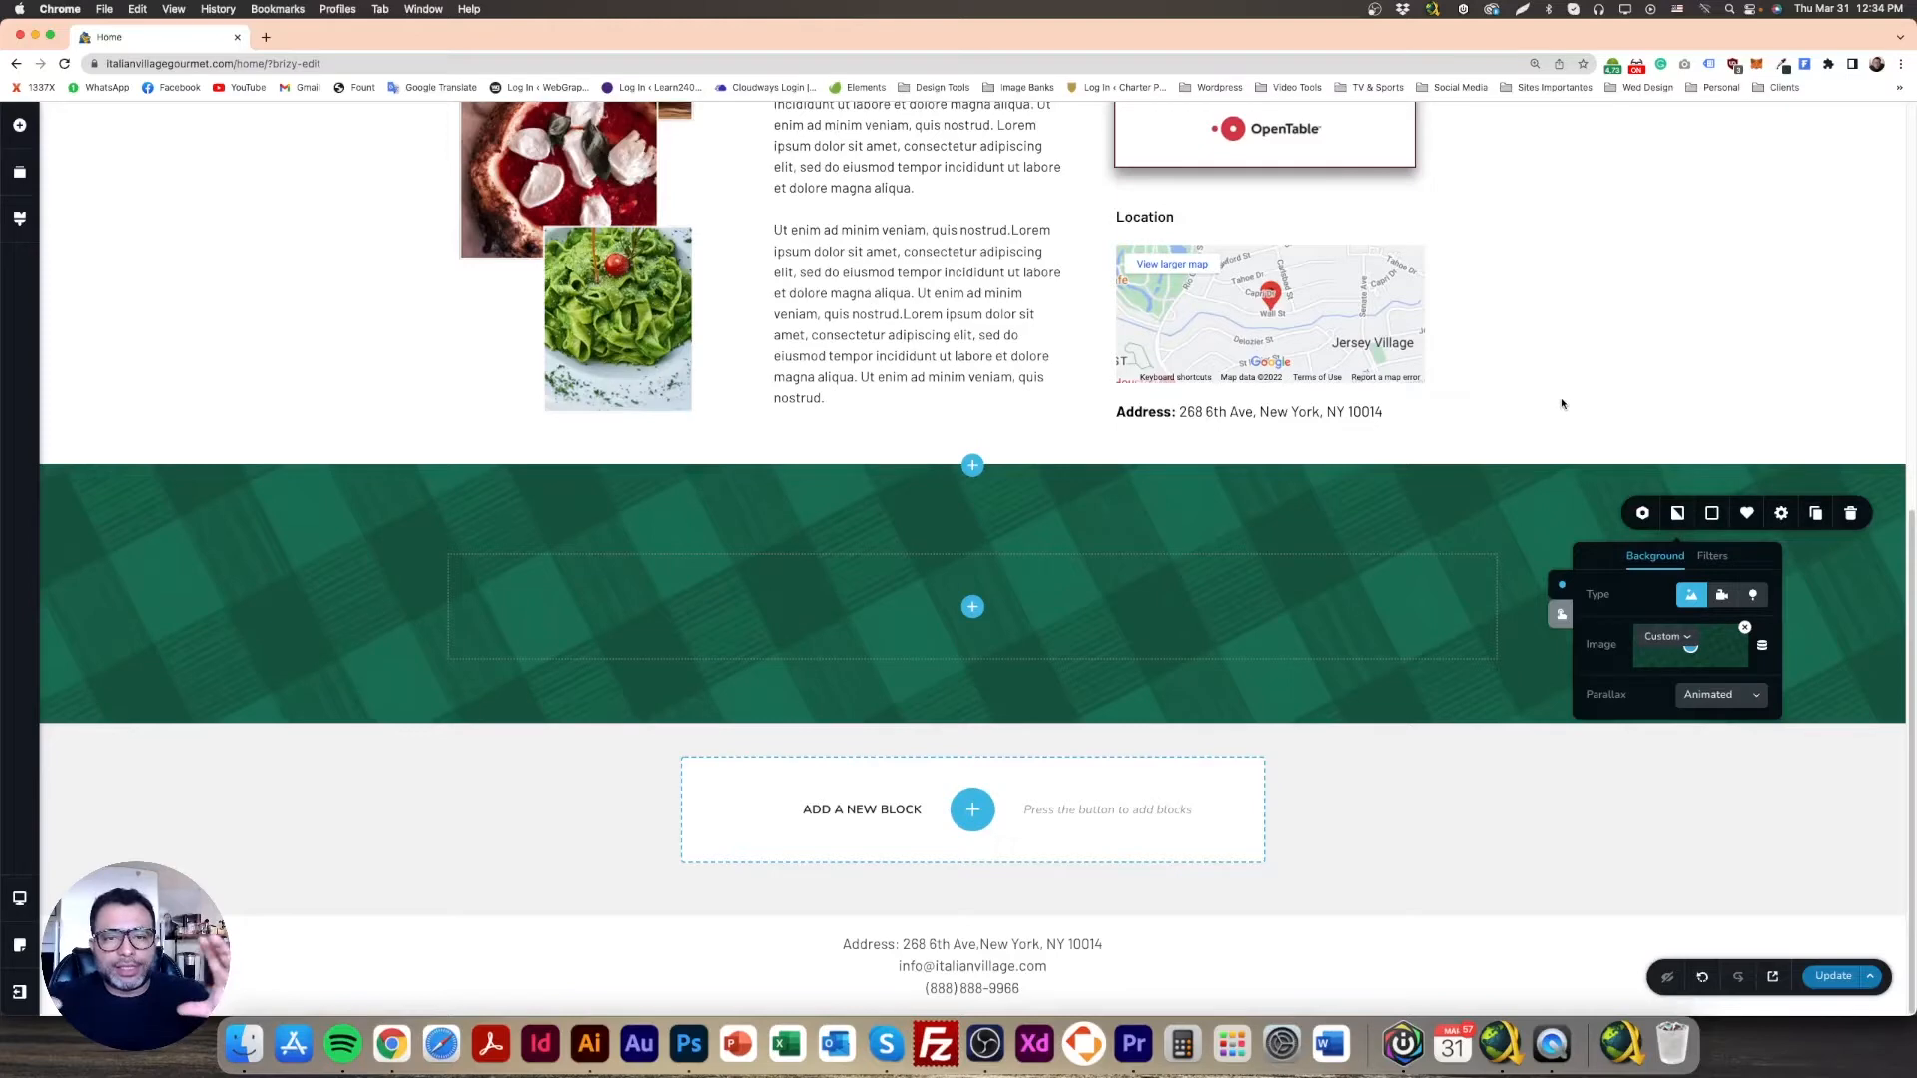
scroll(1560, 412, up, 1)
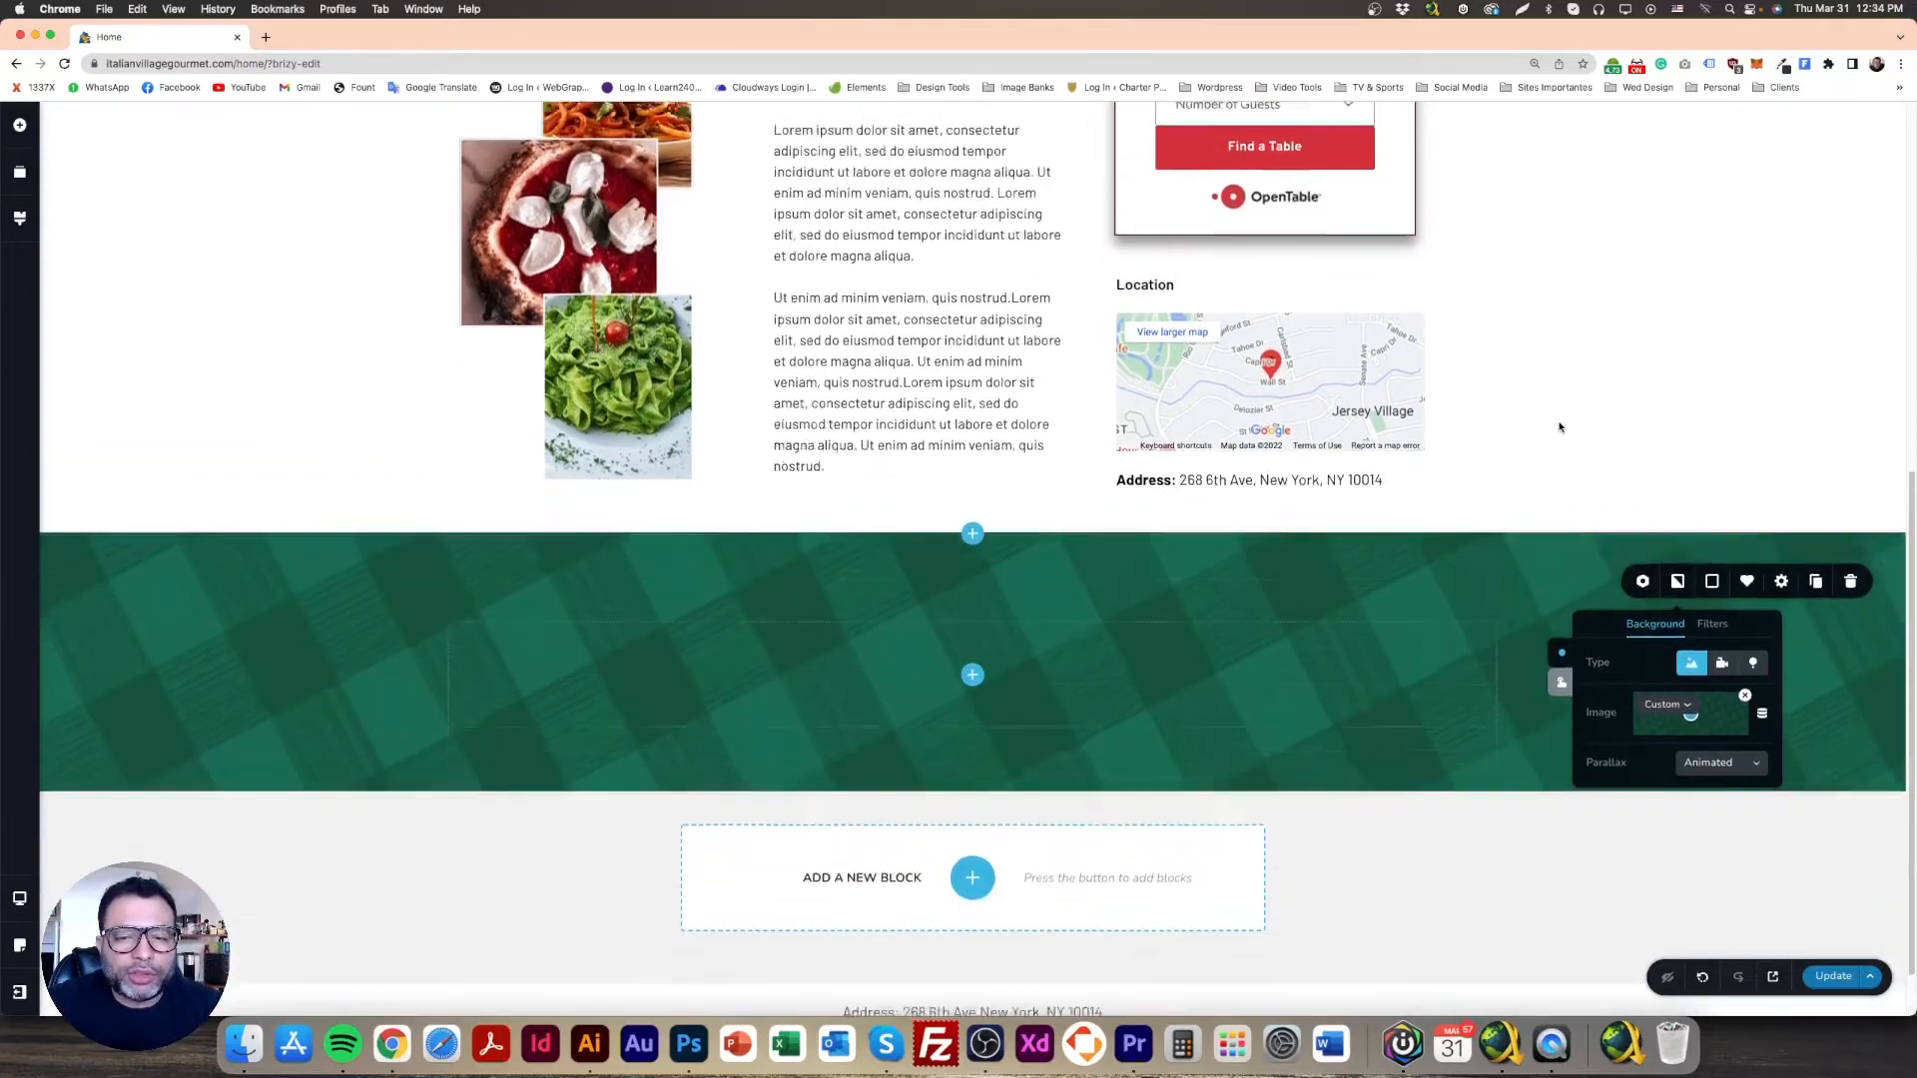
scroll(1558, 419, down, 1)
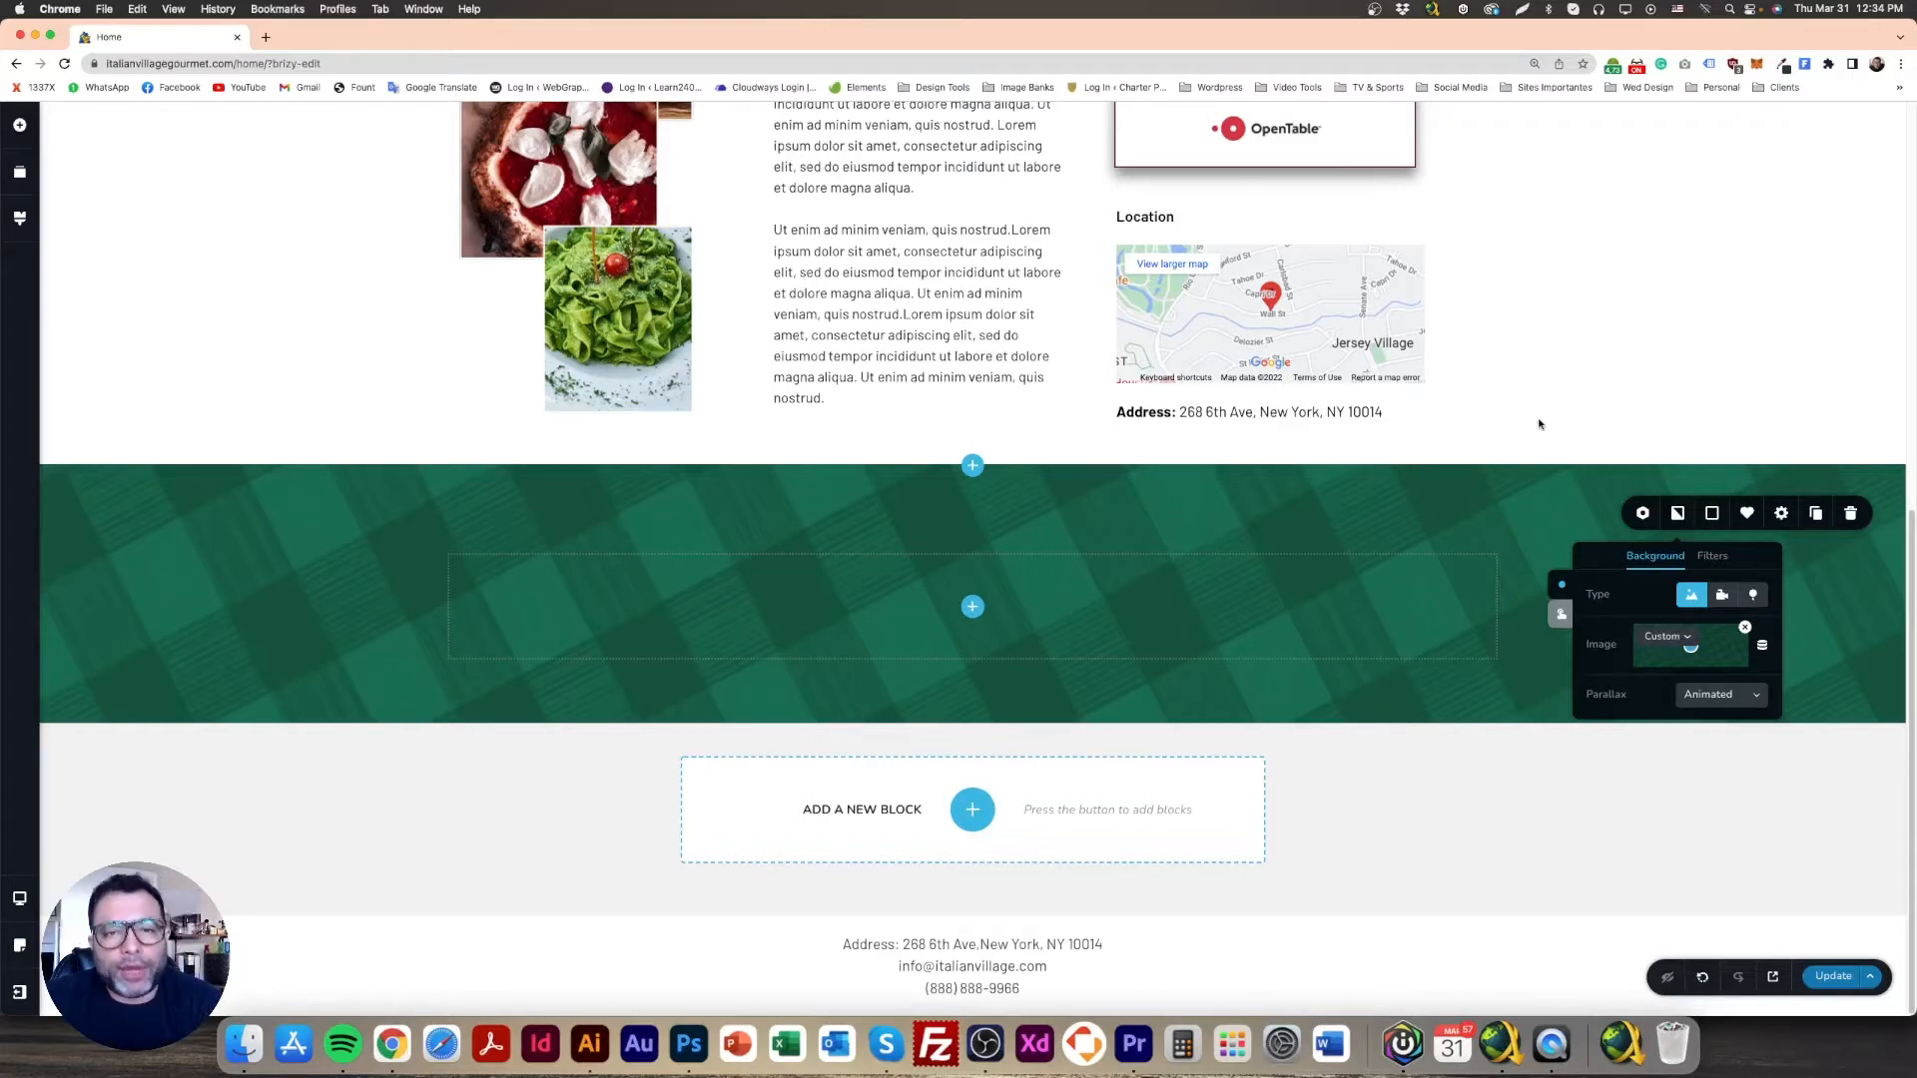
scroll(1526, 437, up, 2)
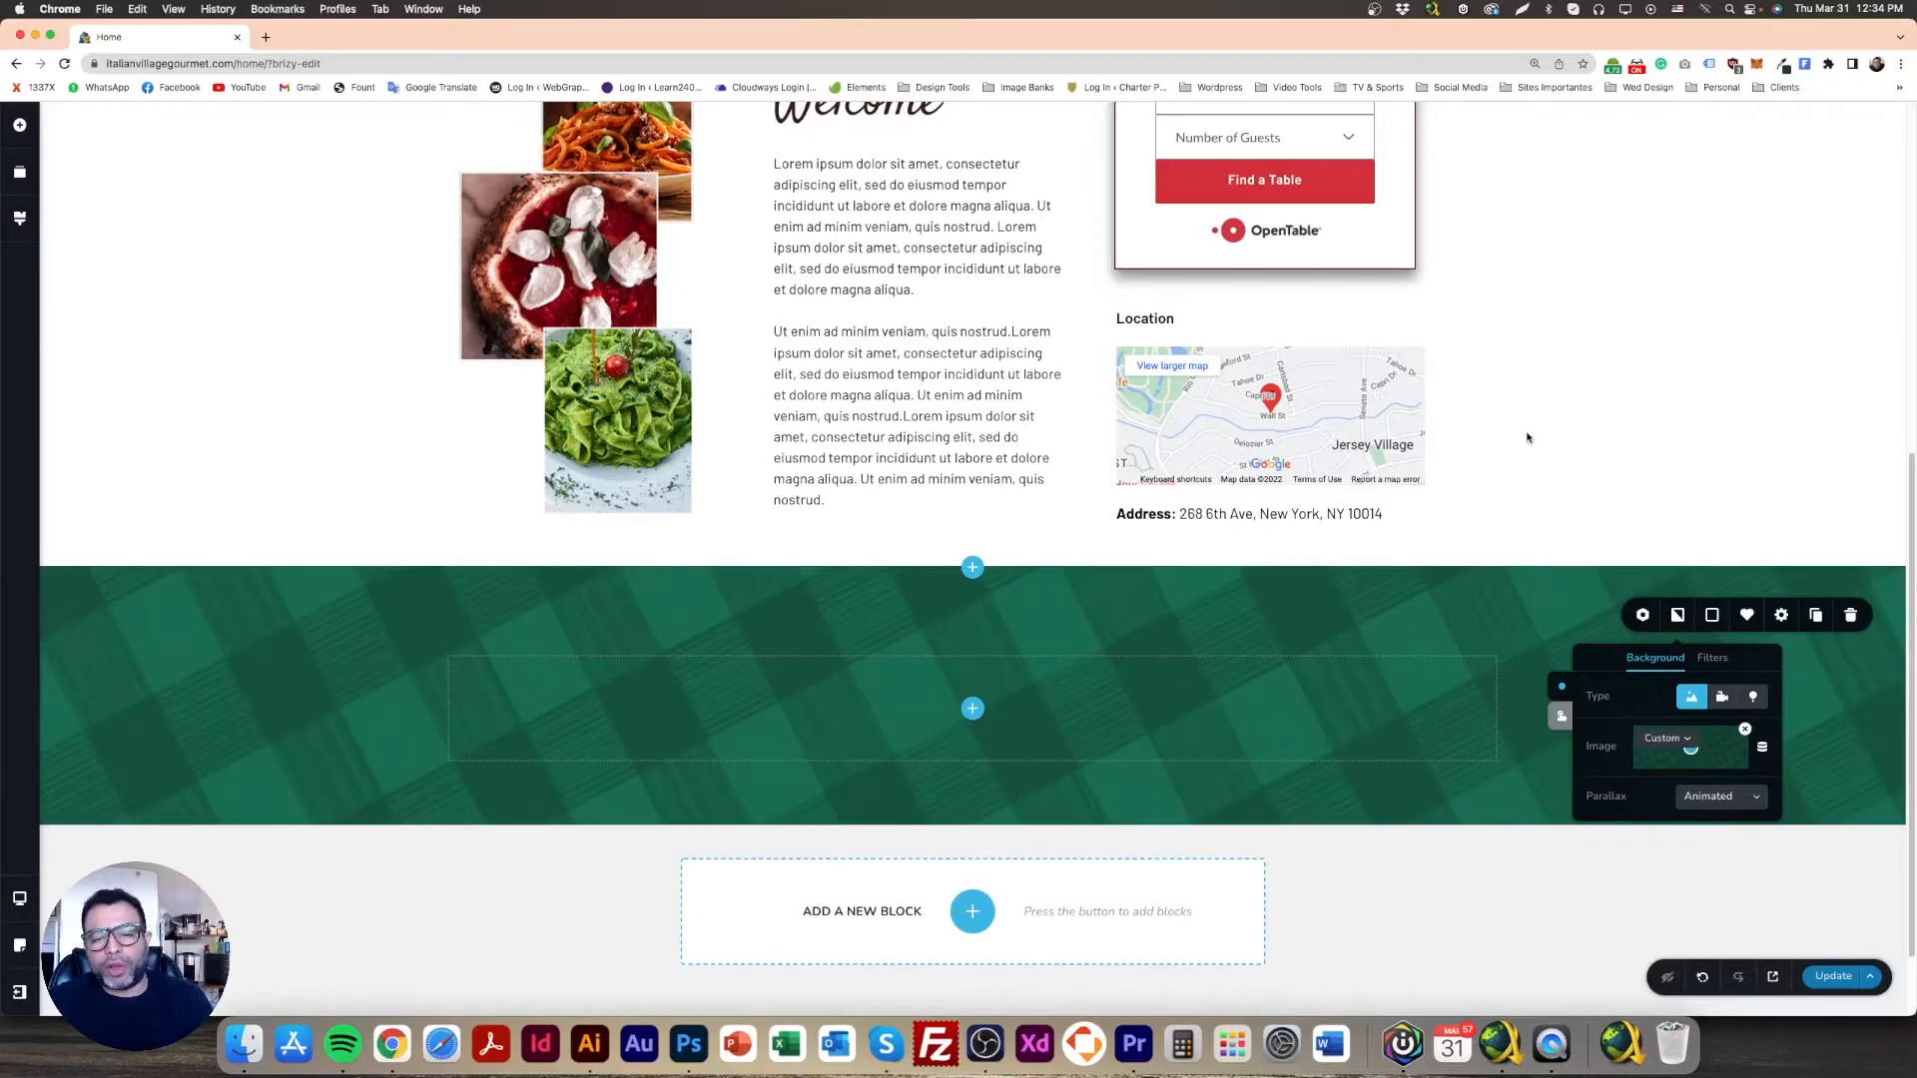
scroll(1540, 427, down, 2)
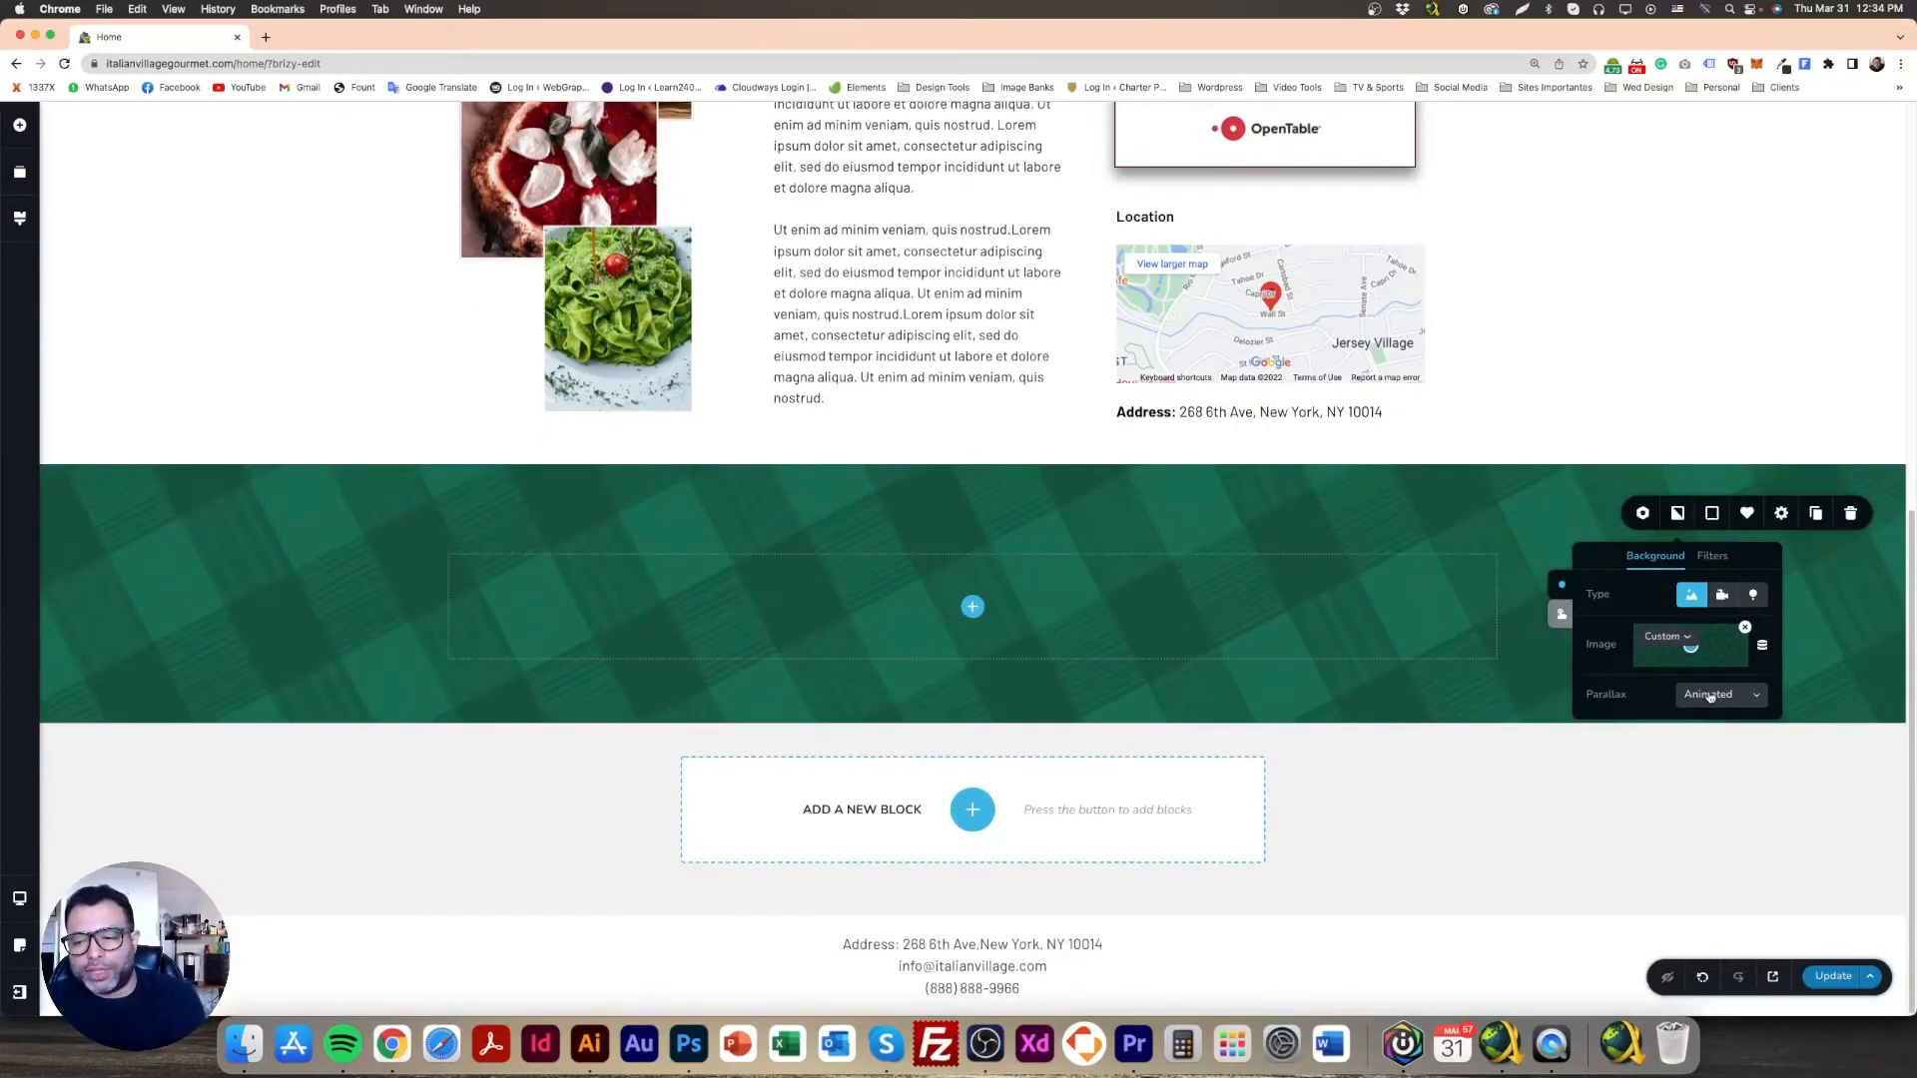
Step: Try raising the background saturation in Filters, then undo the change
click(1561, 620)
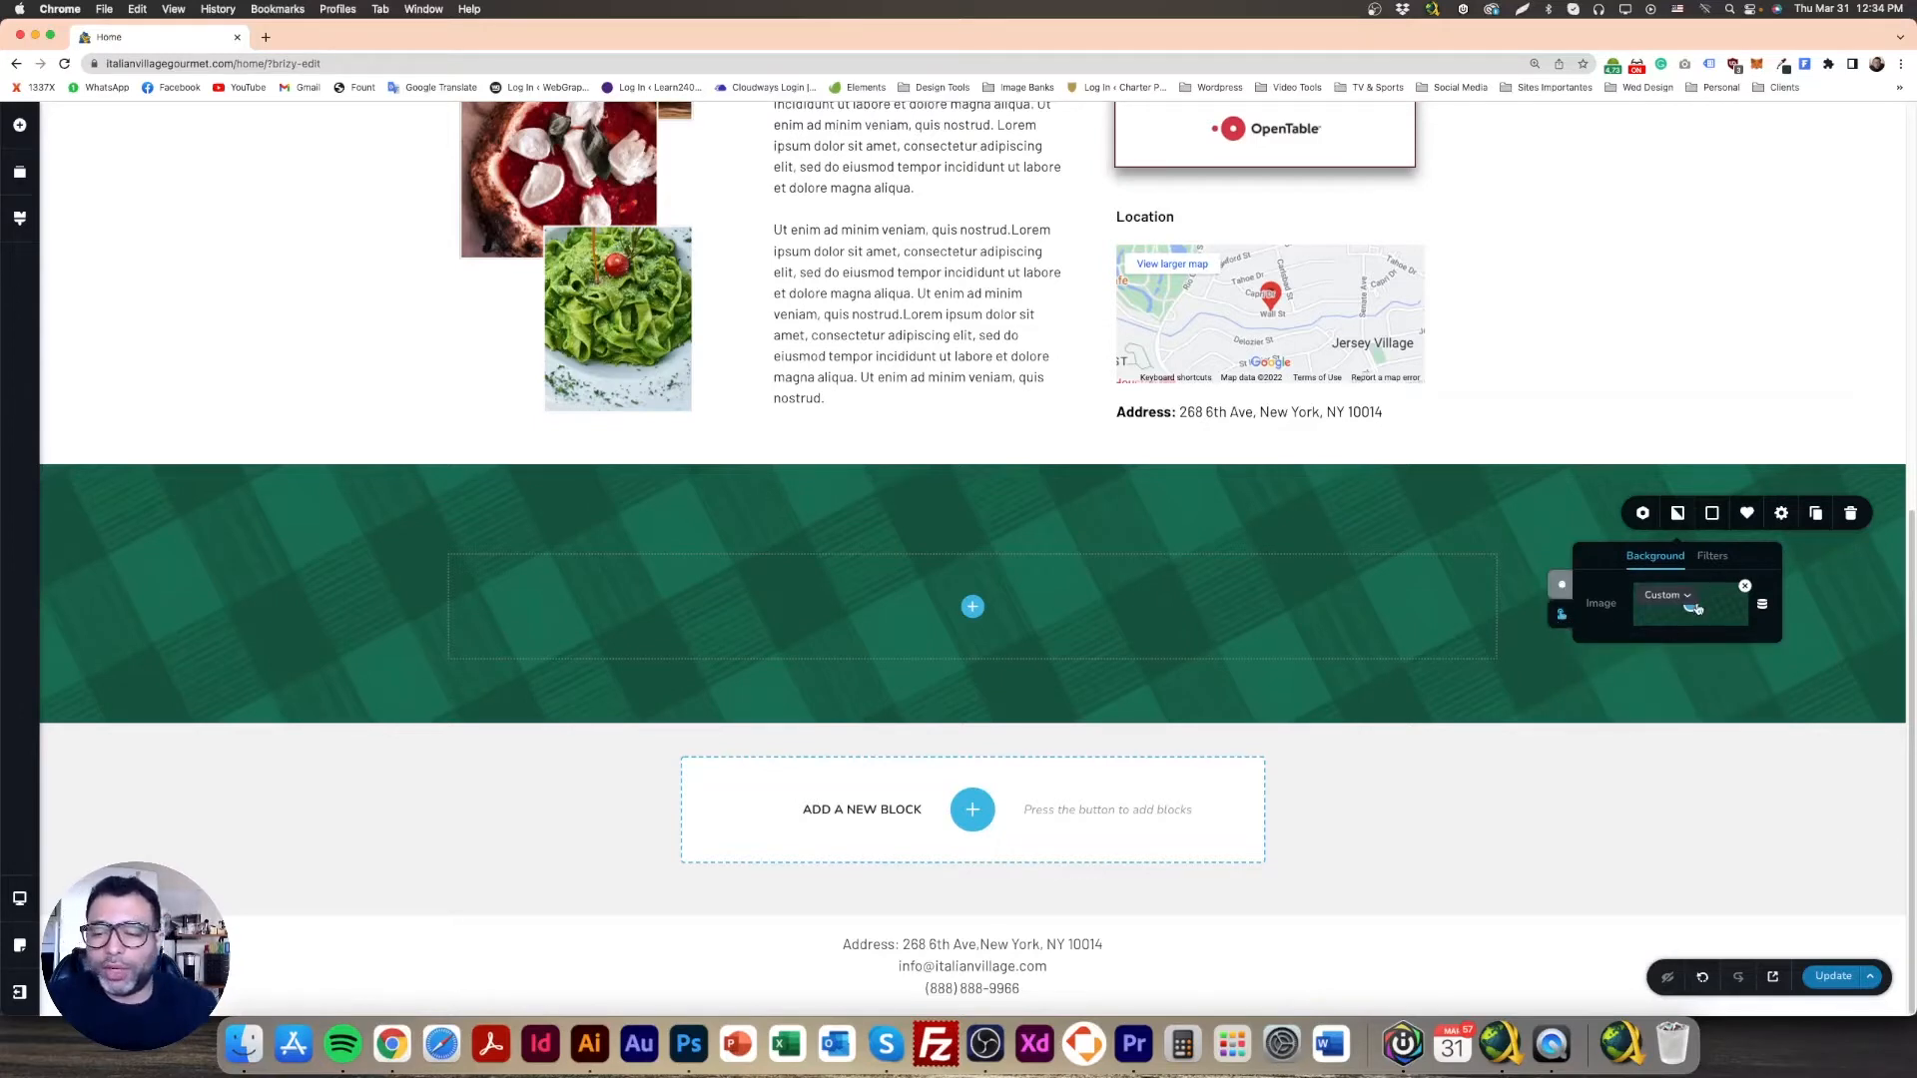
click(1687, 599)
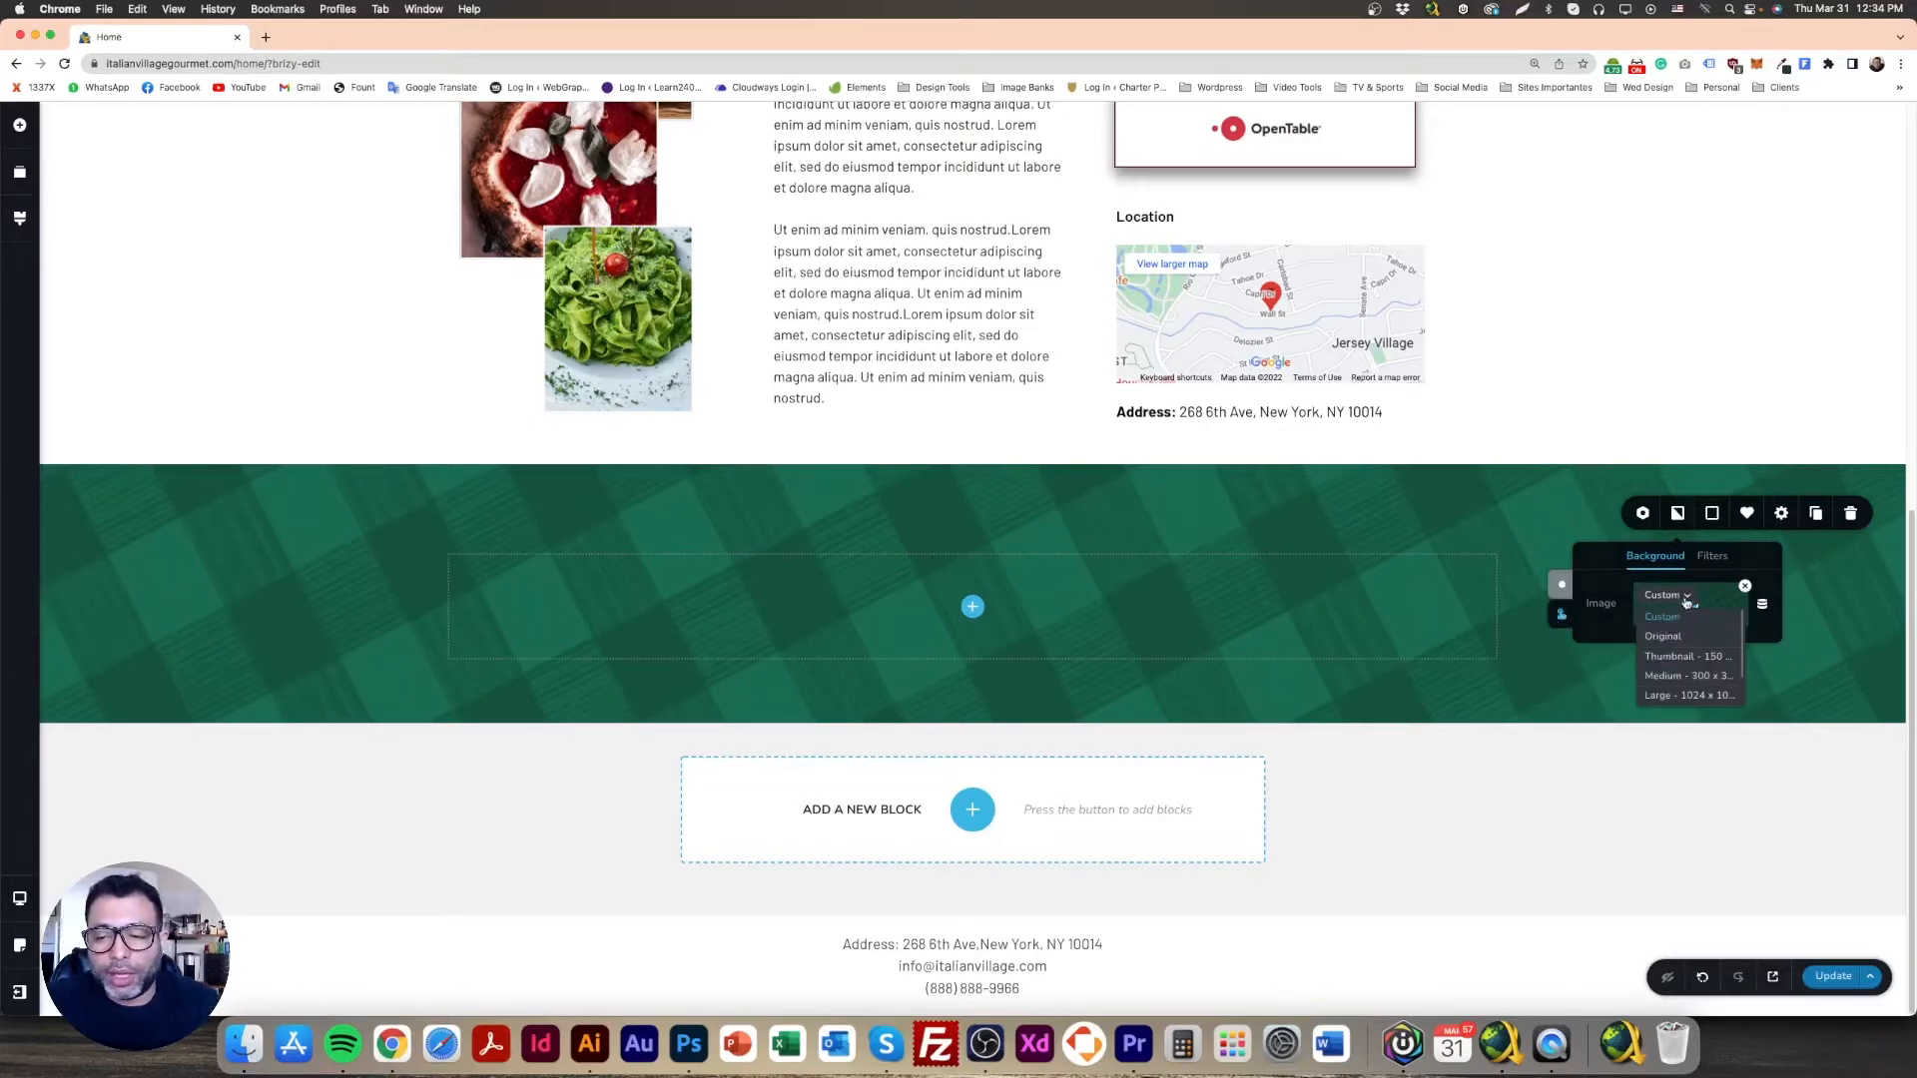
click(1712, 556)
drag(1666, 631, 1713, 633)
click(1661, 400)
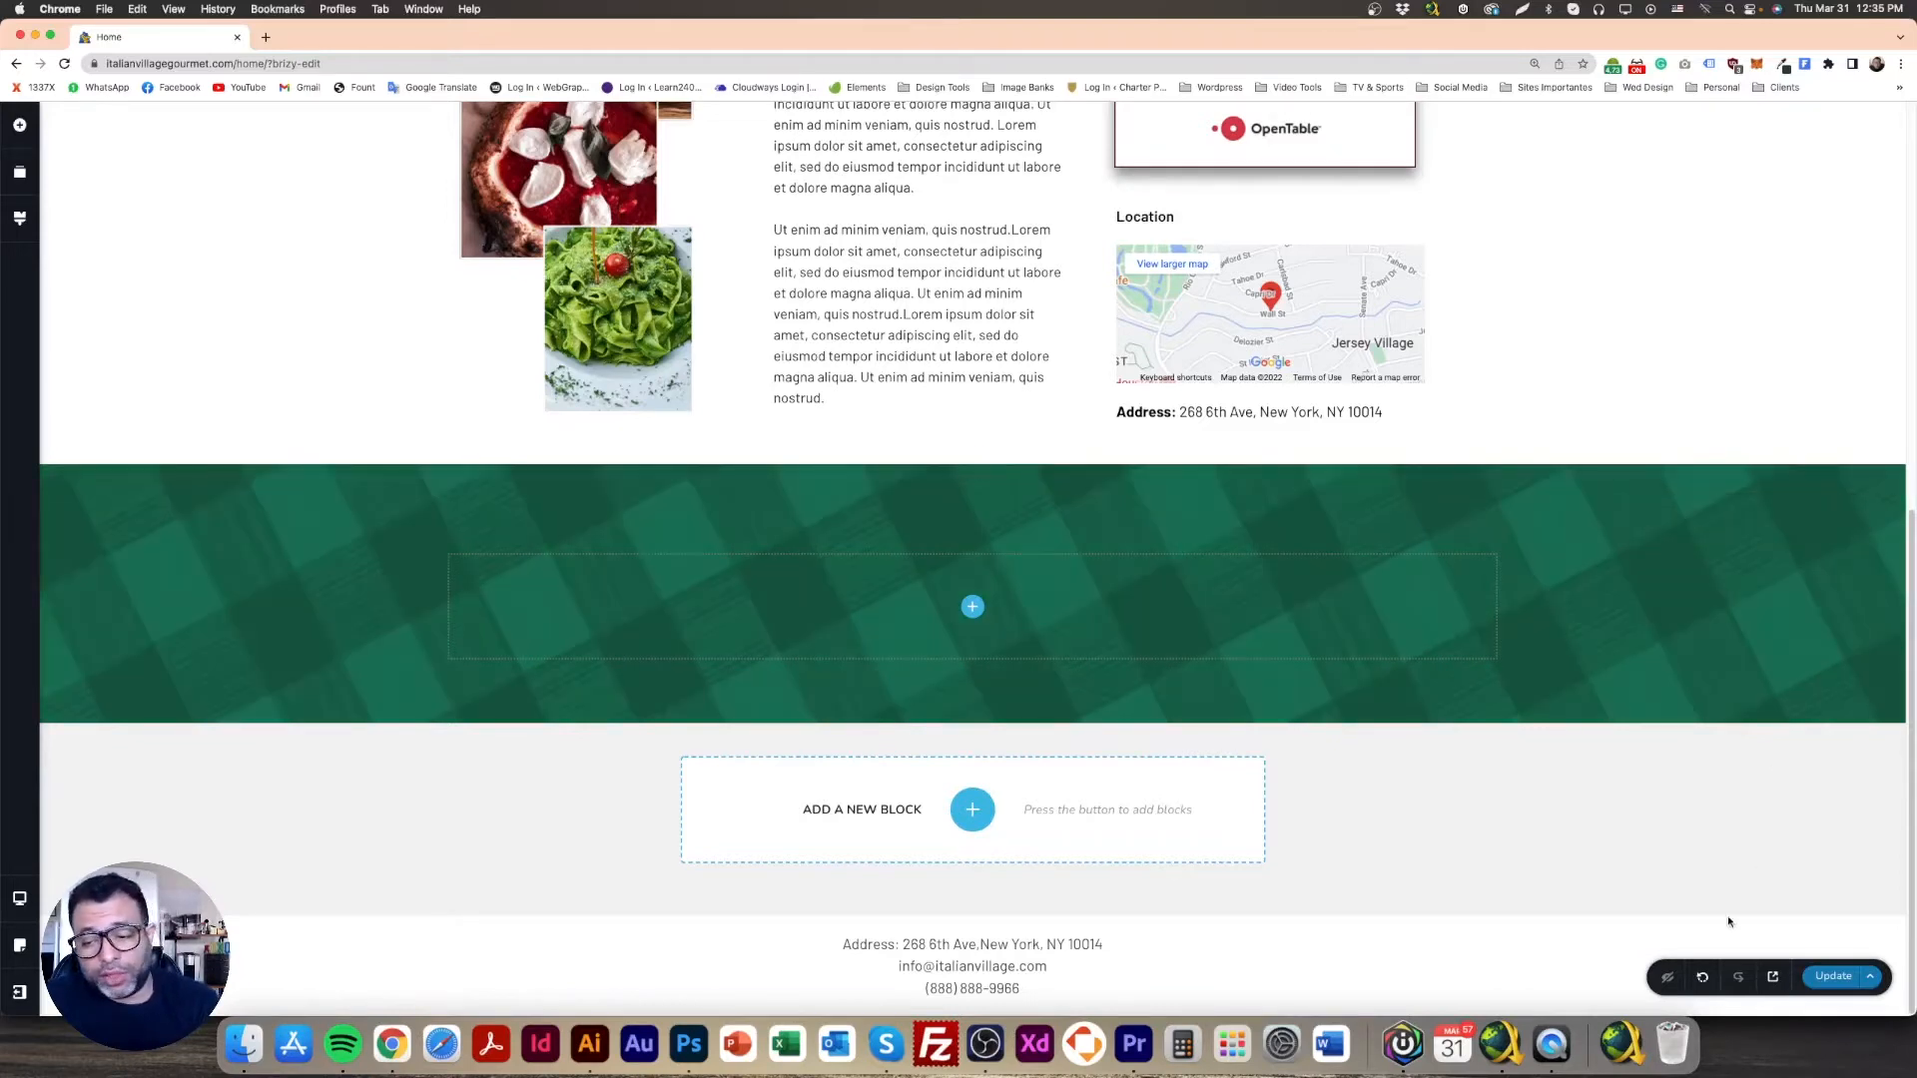
click(1702, 979)
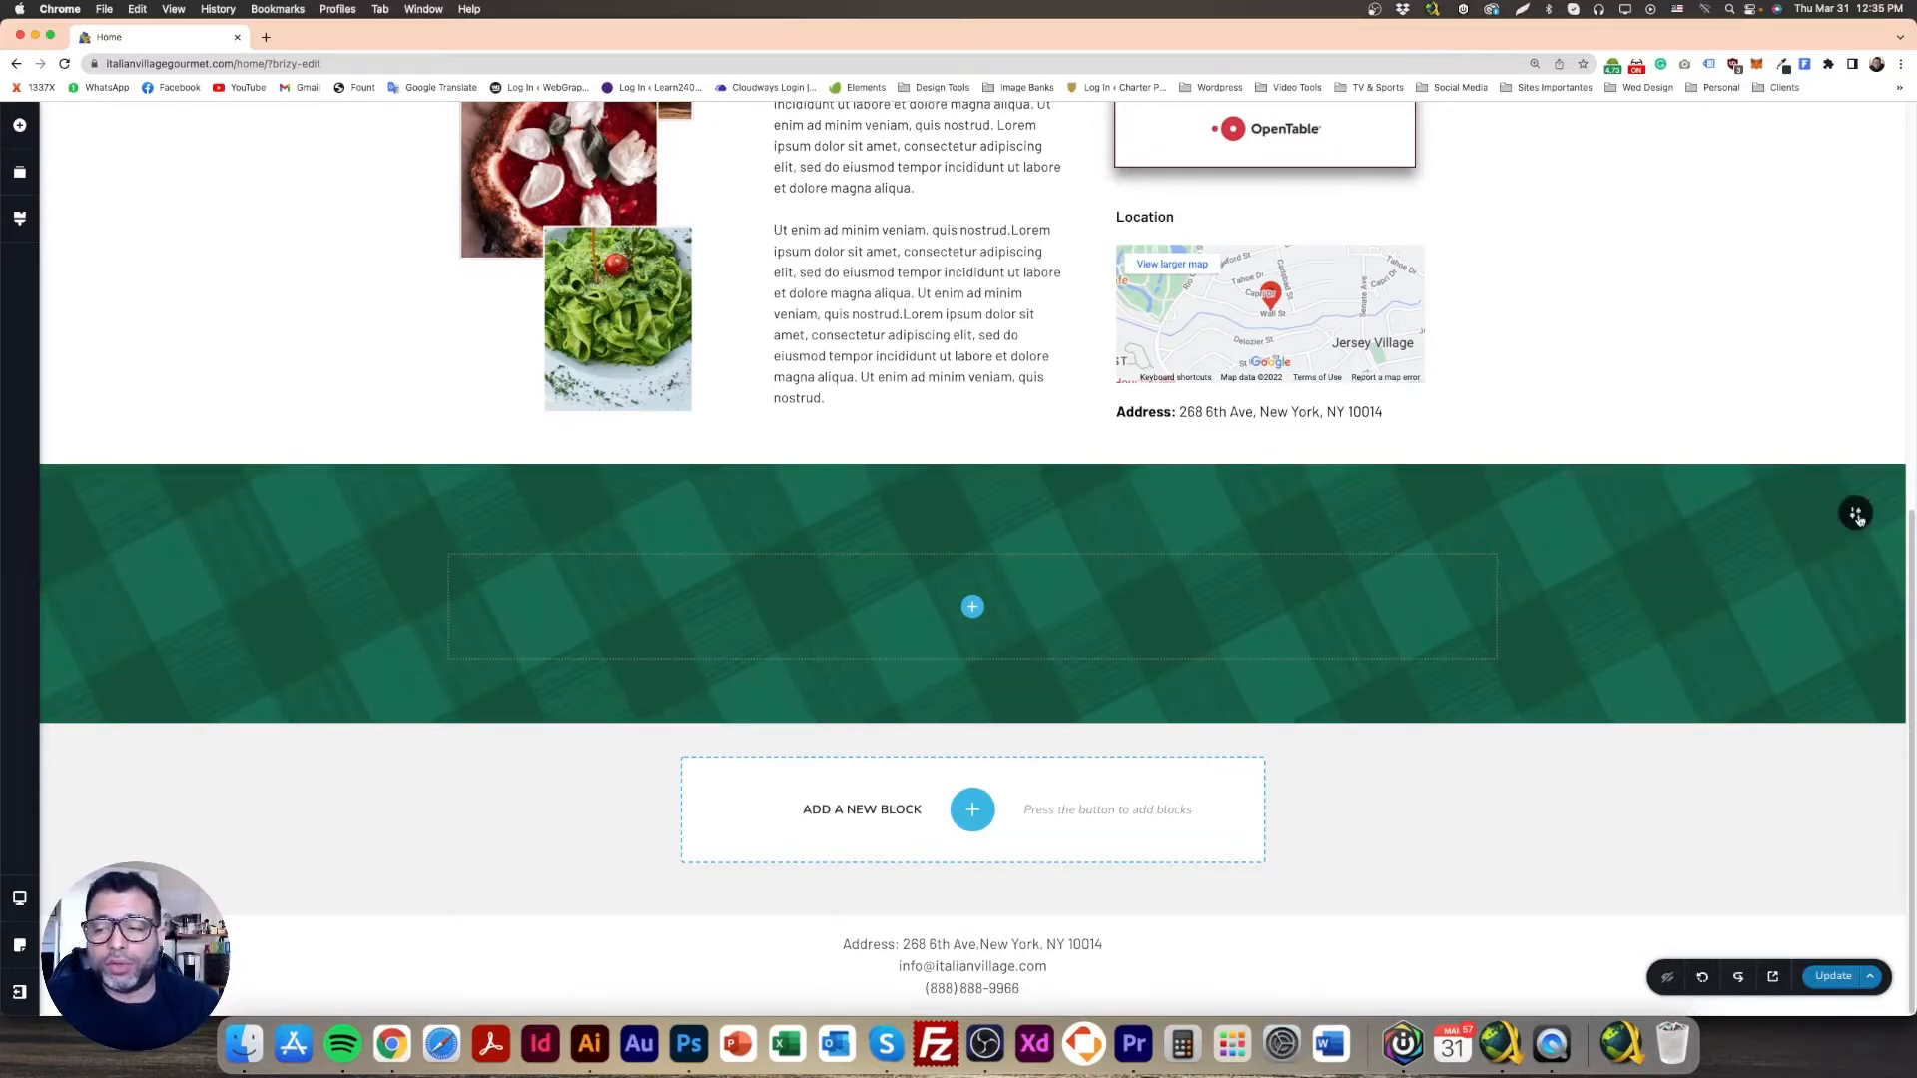
Step: Toggle the background type to video and back to image, then close the settings
mouse_move(1856, 515)
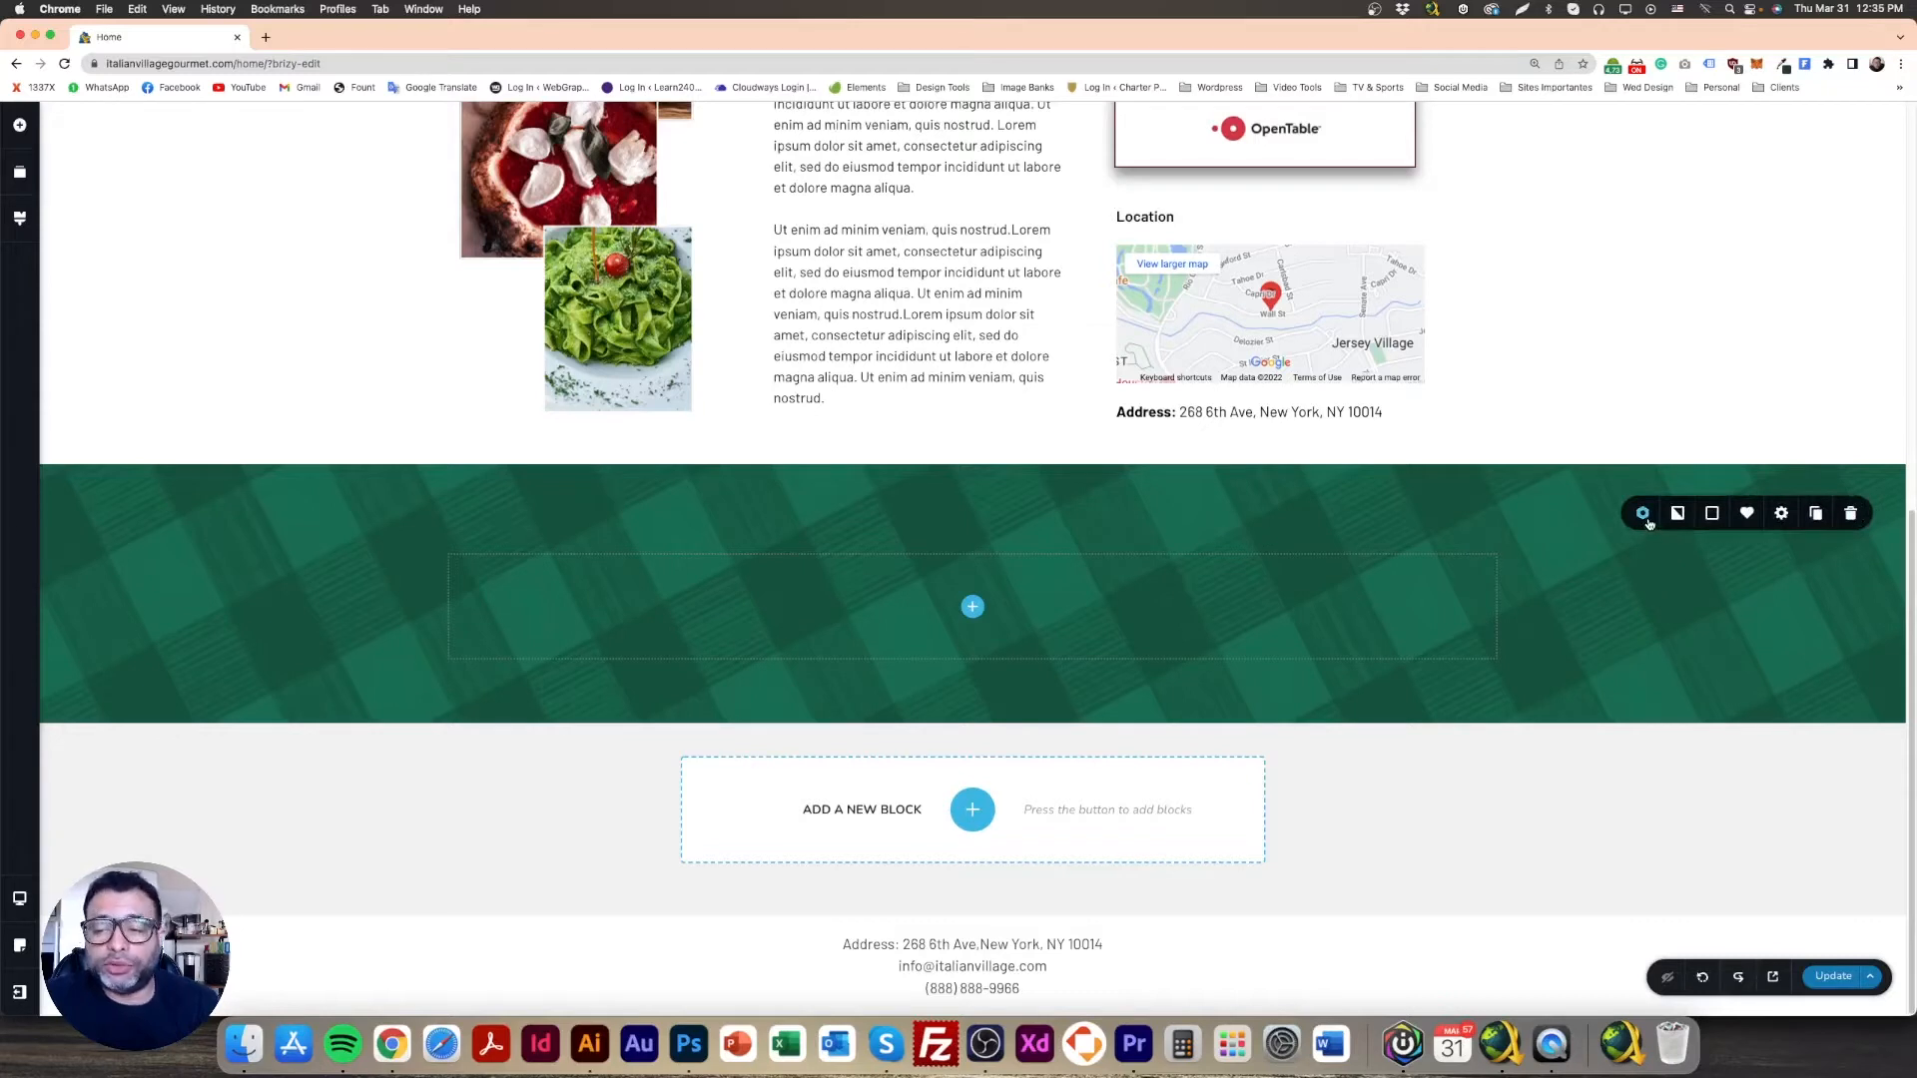
click(1677, 513)
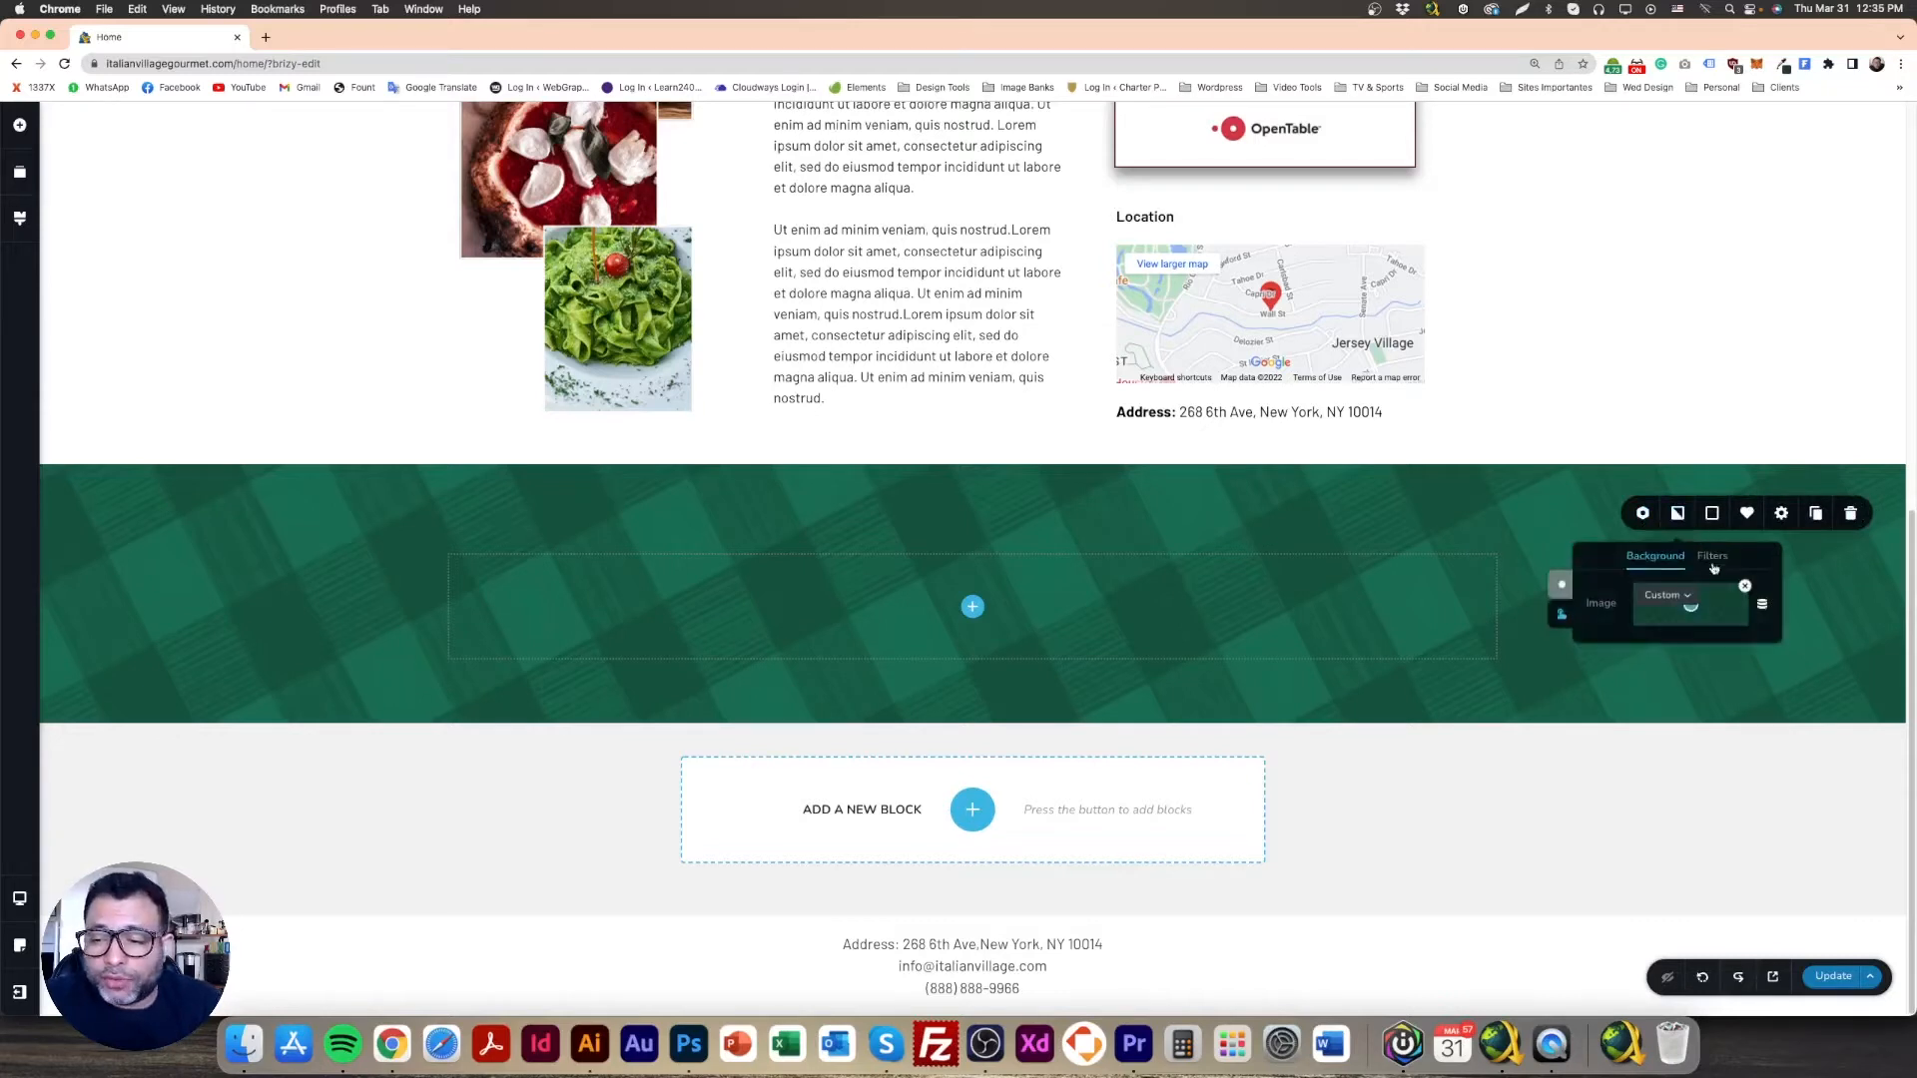
click(1564, 586)
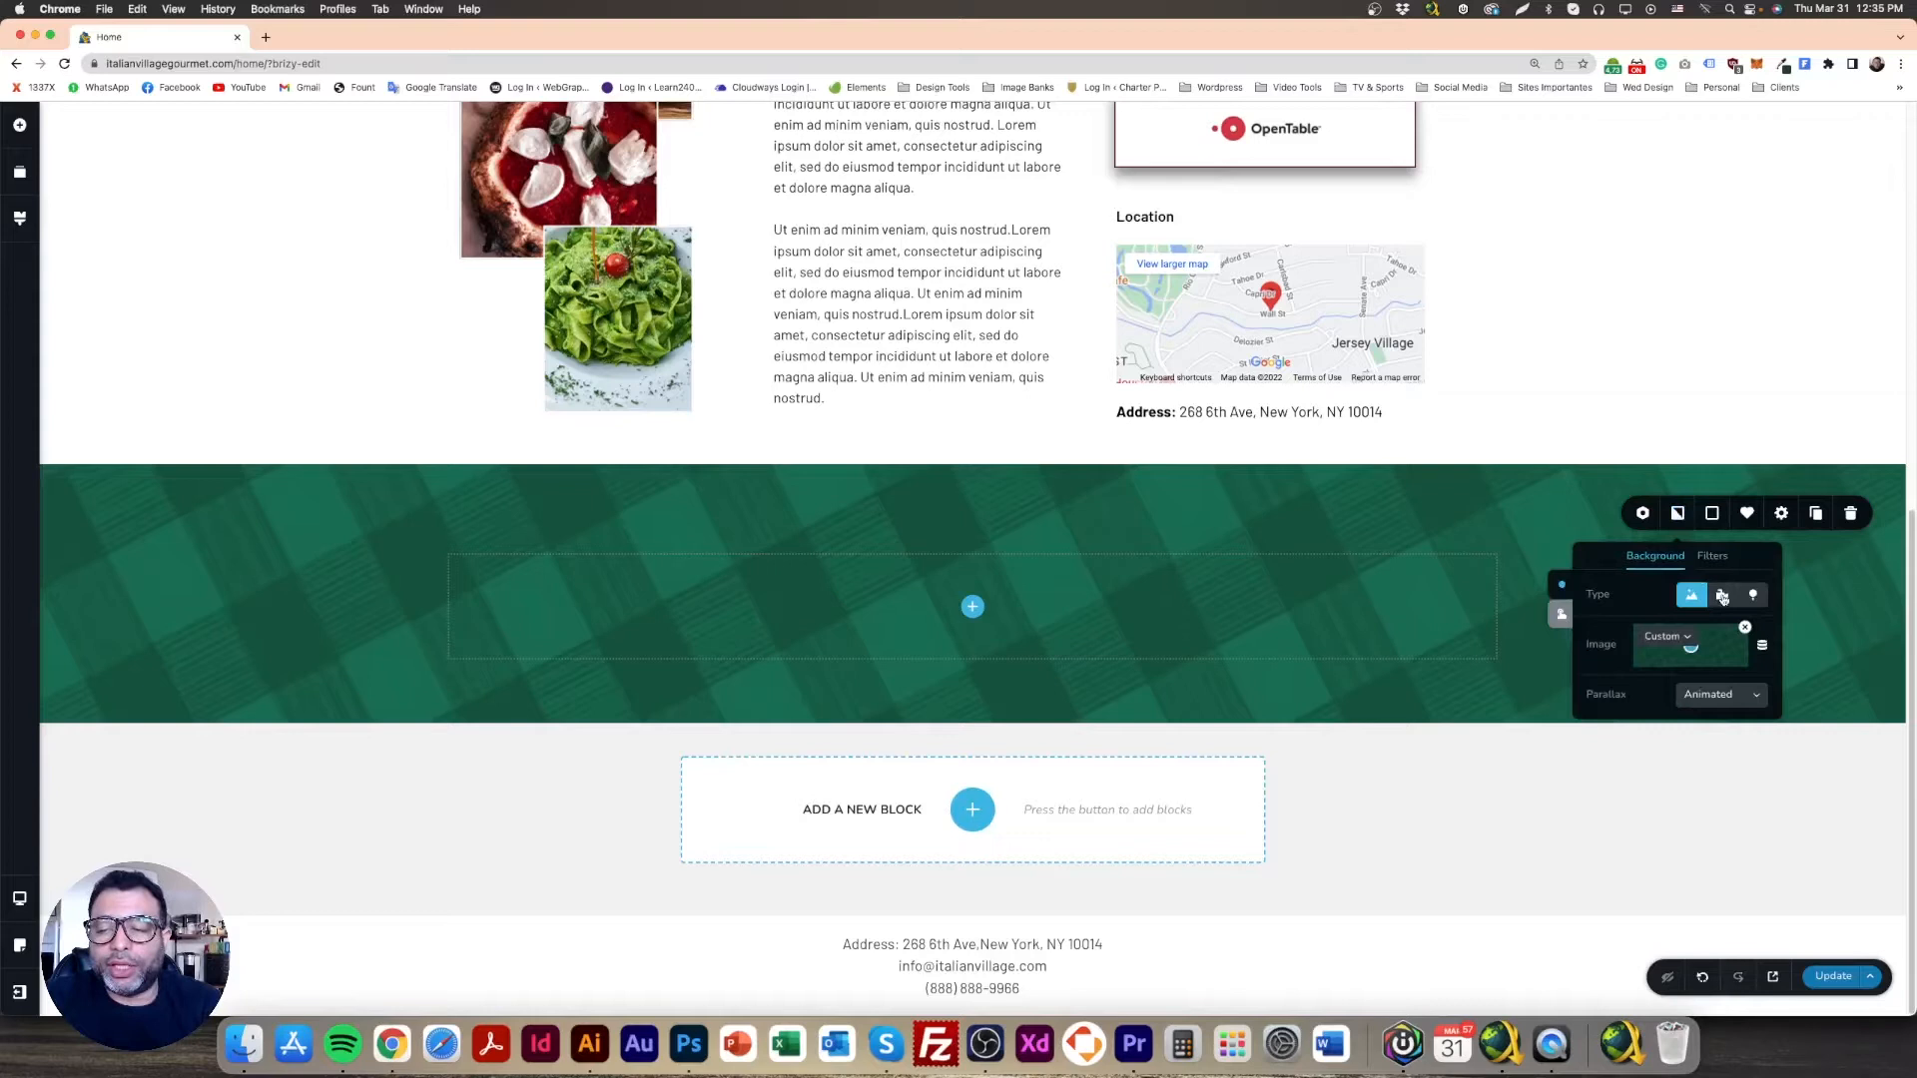
click(1723, 597)
click(1692, 599)
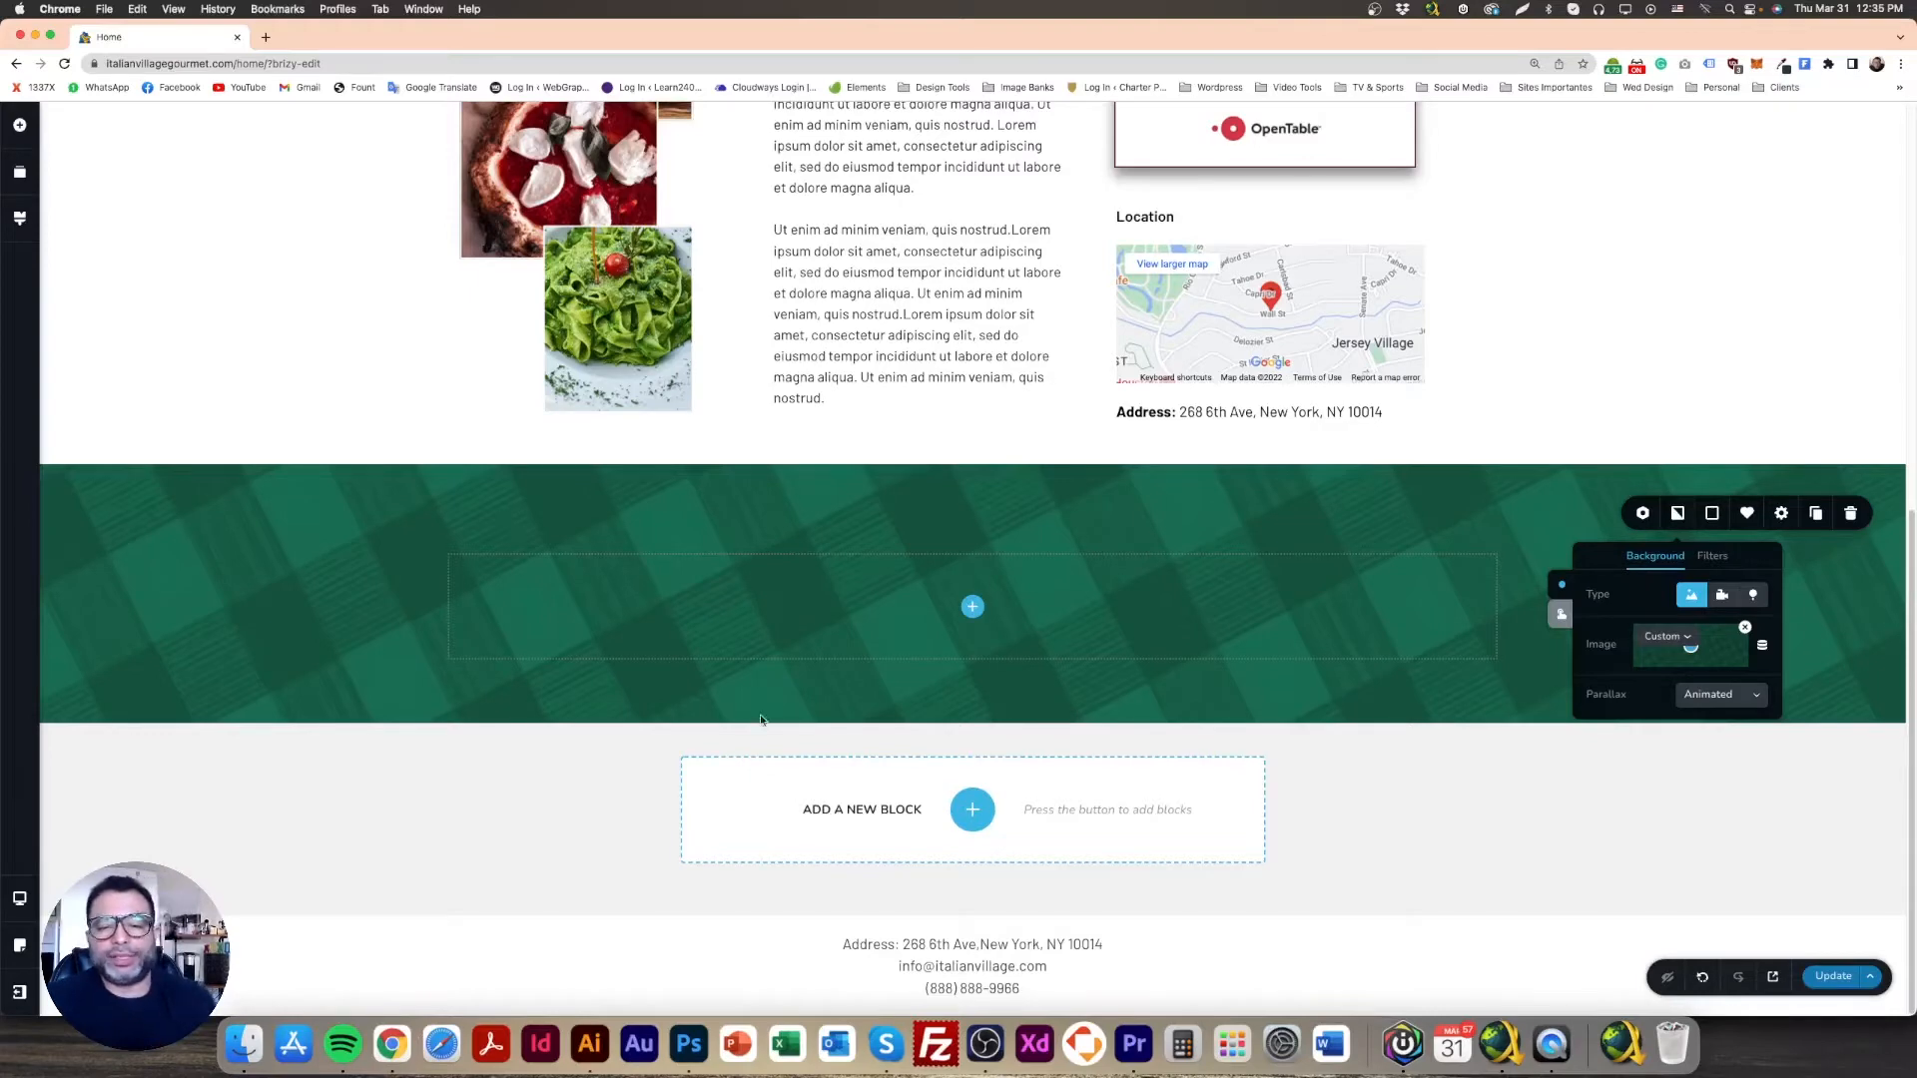
click(761, 663)
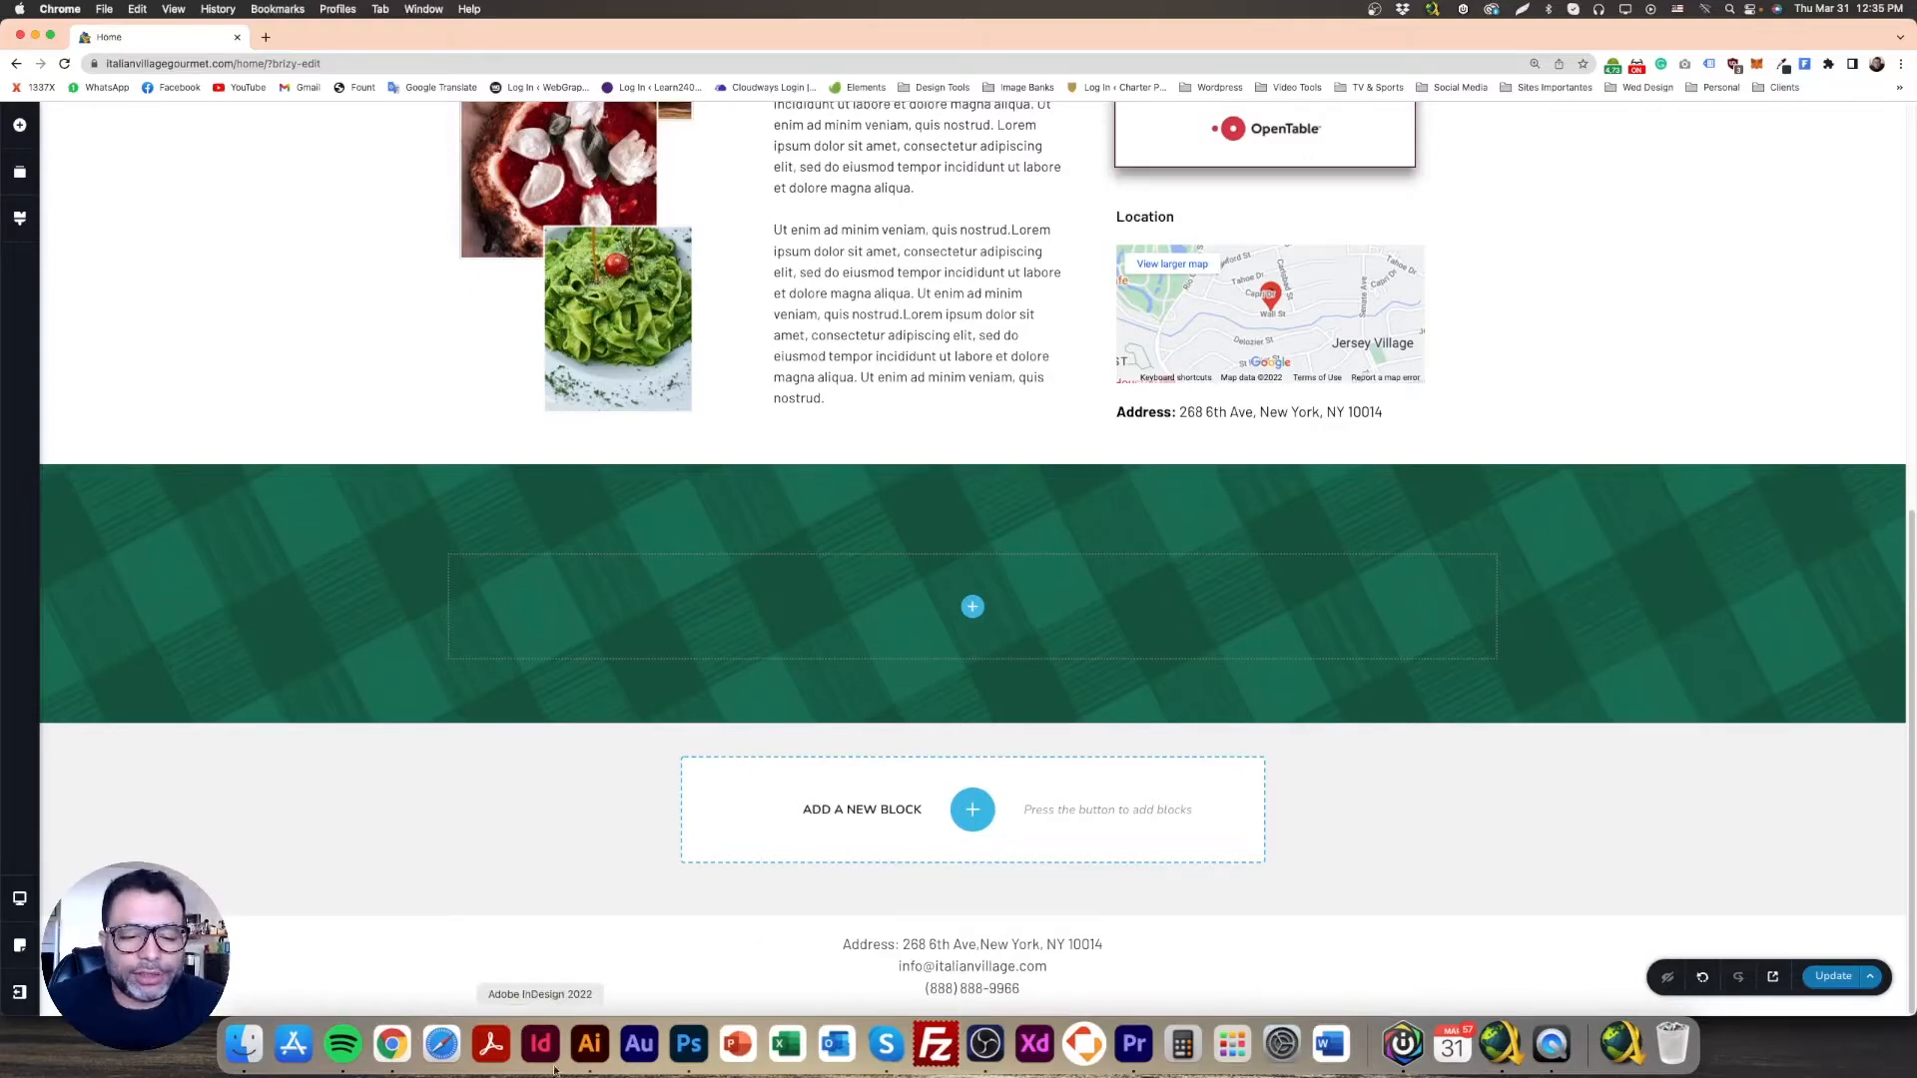
Step: Bring Photoshop forward and show Framework Design.psd, briefly checking Untitled-1
click(689, 1043)
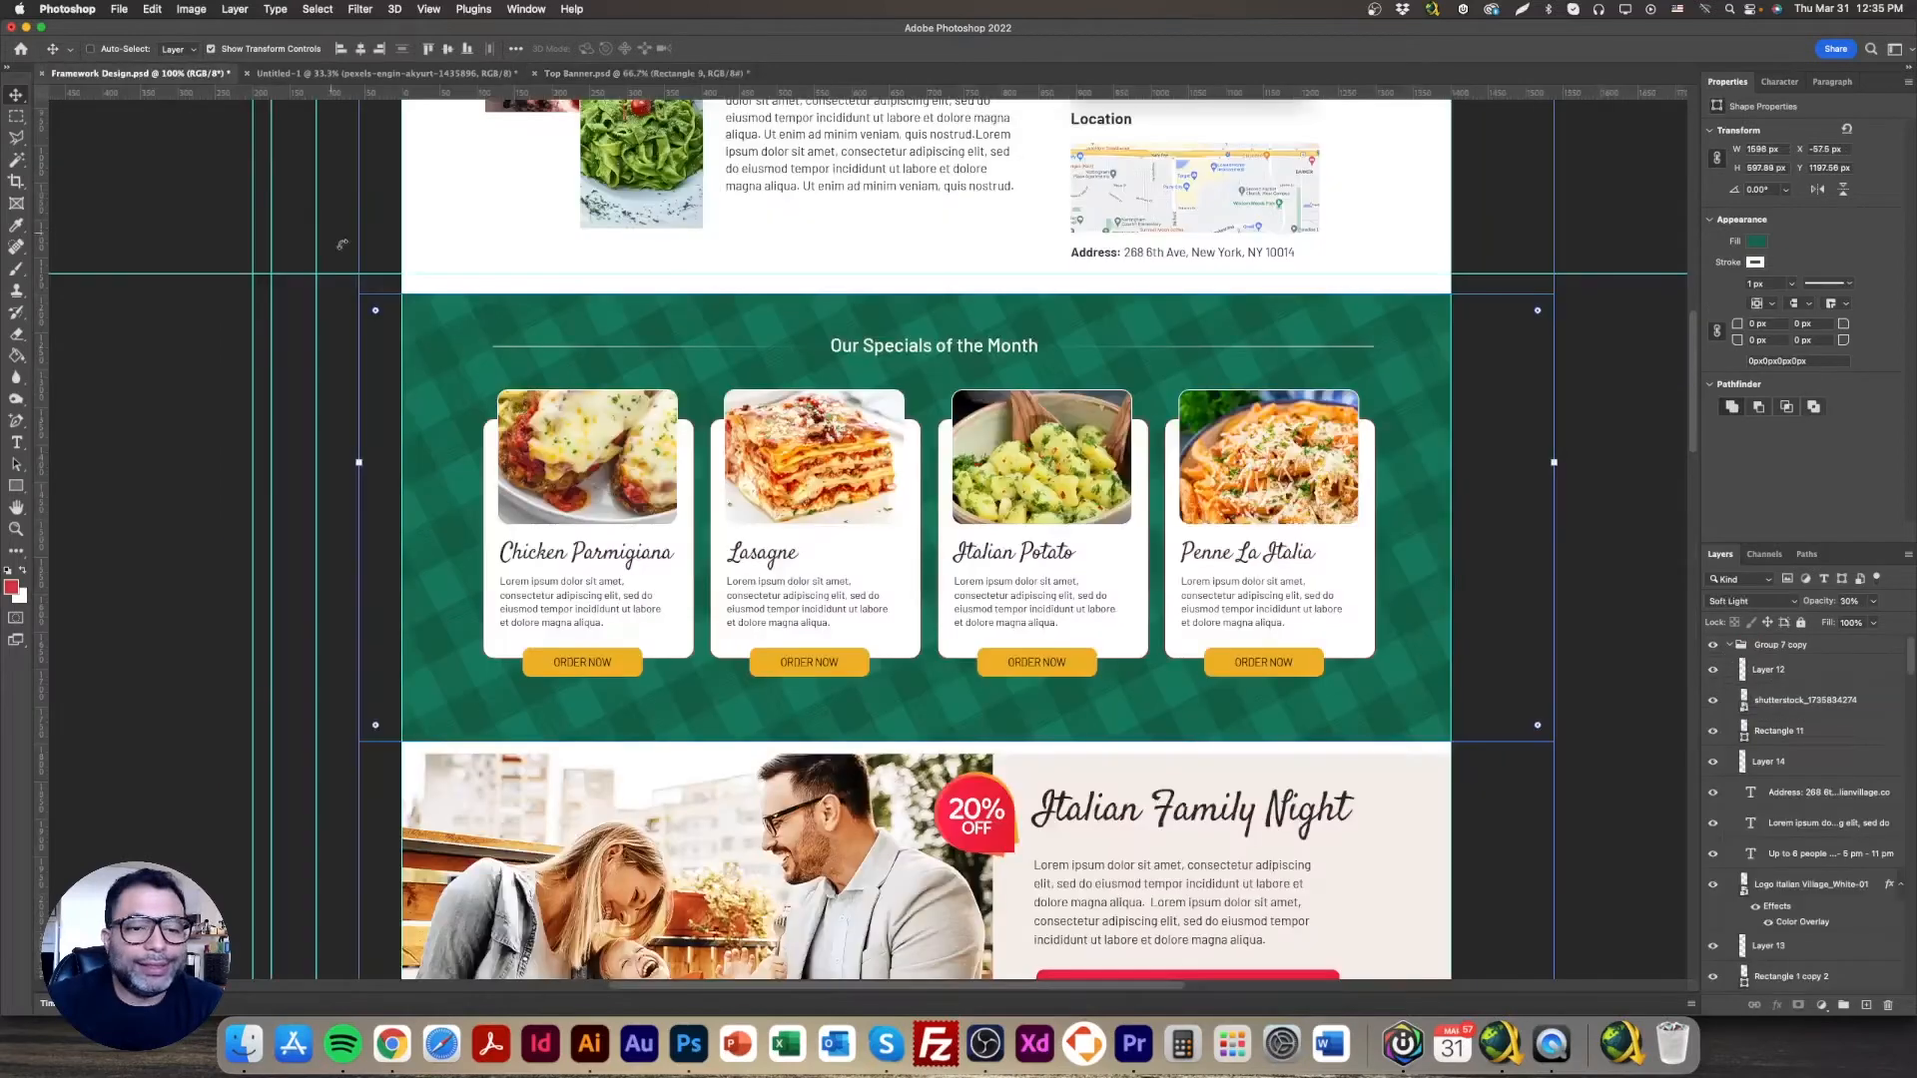
click(140, 73)
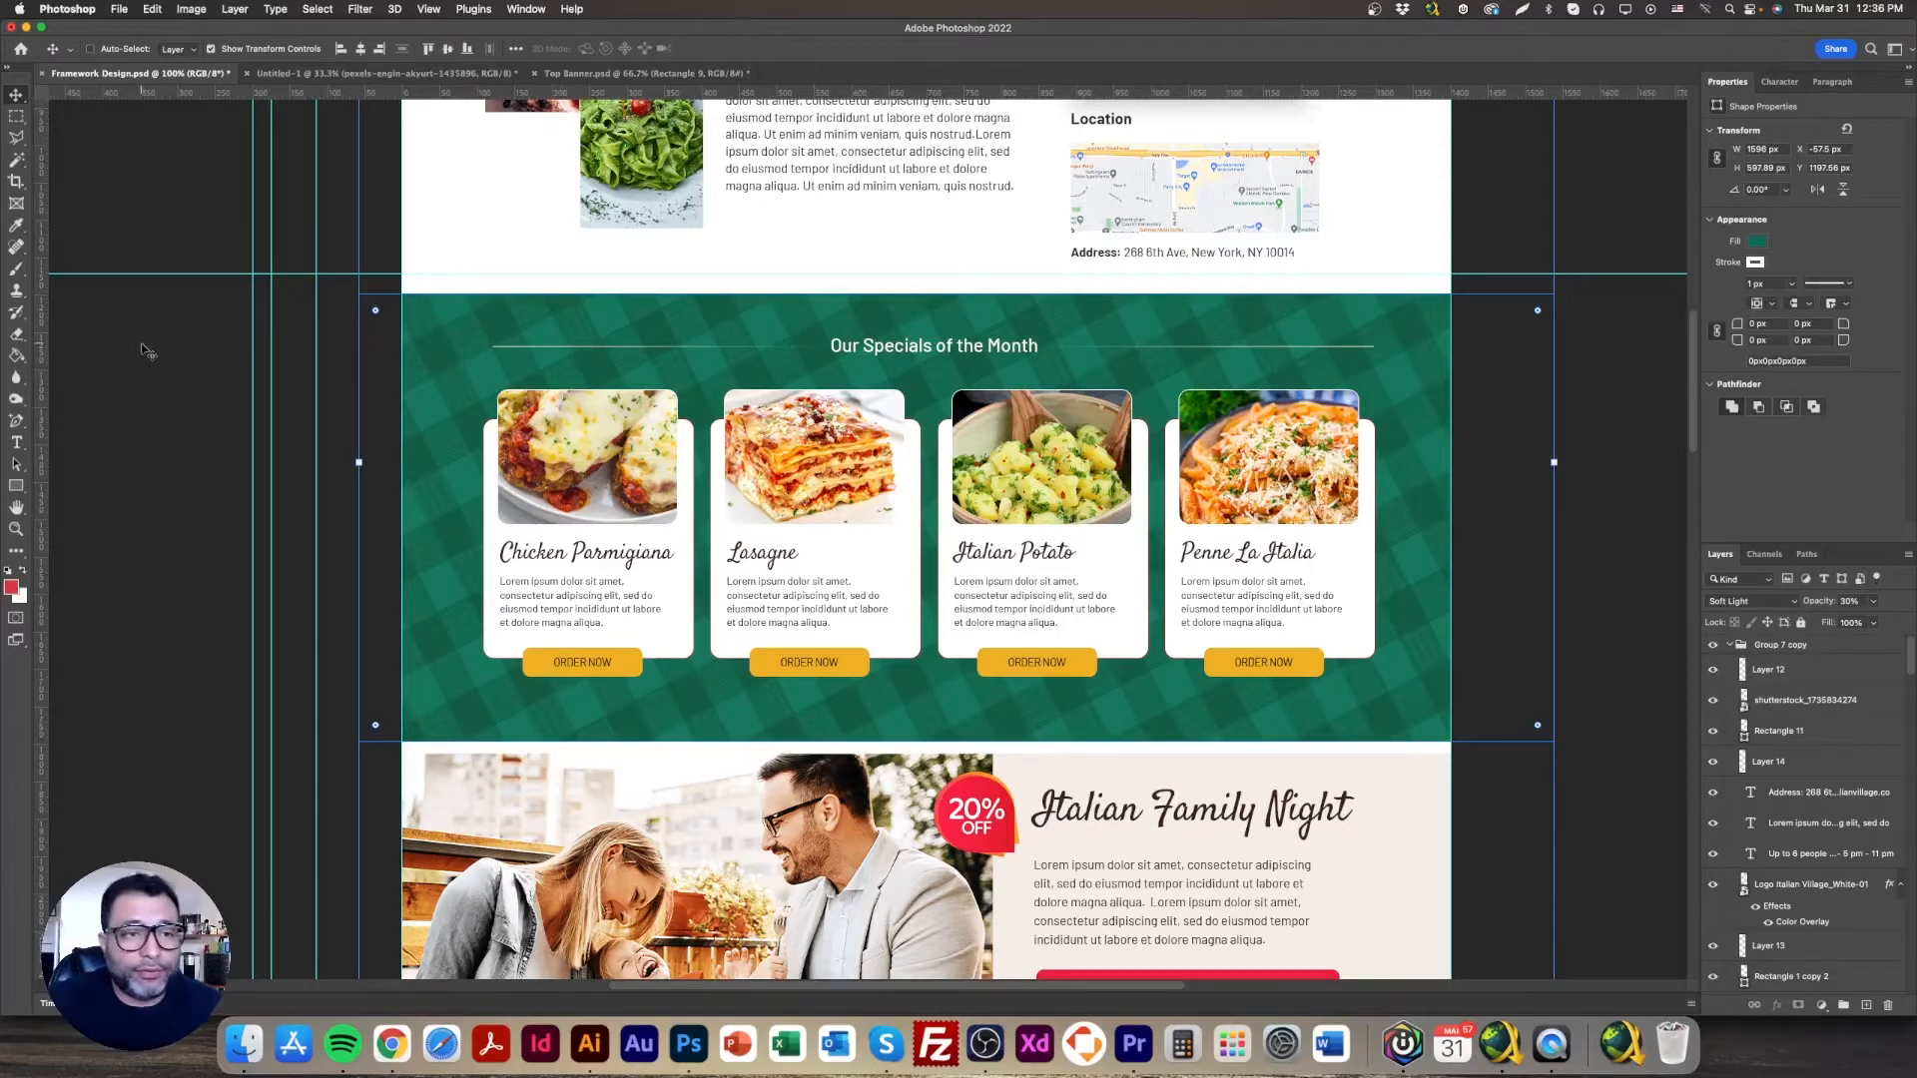
click(341, 78)
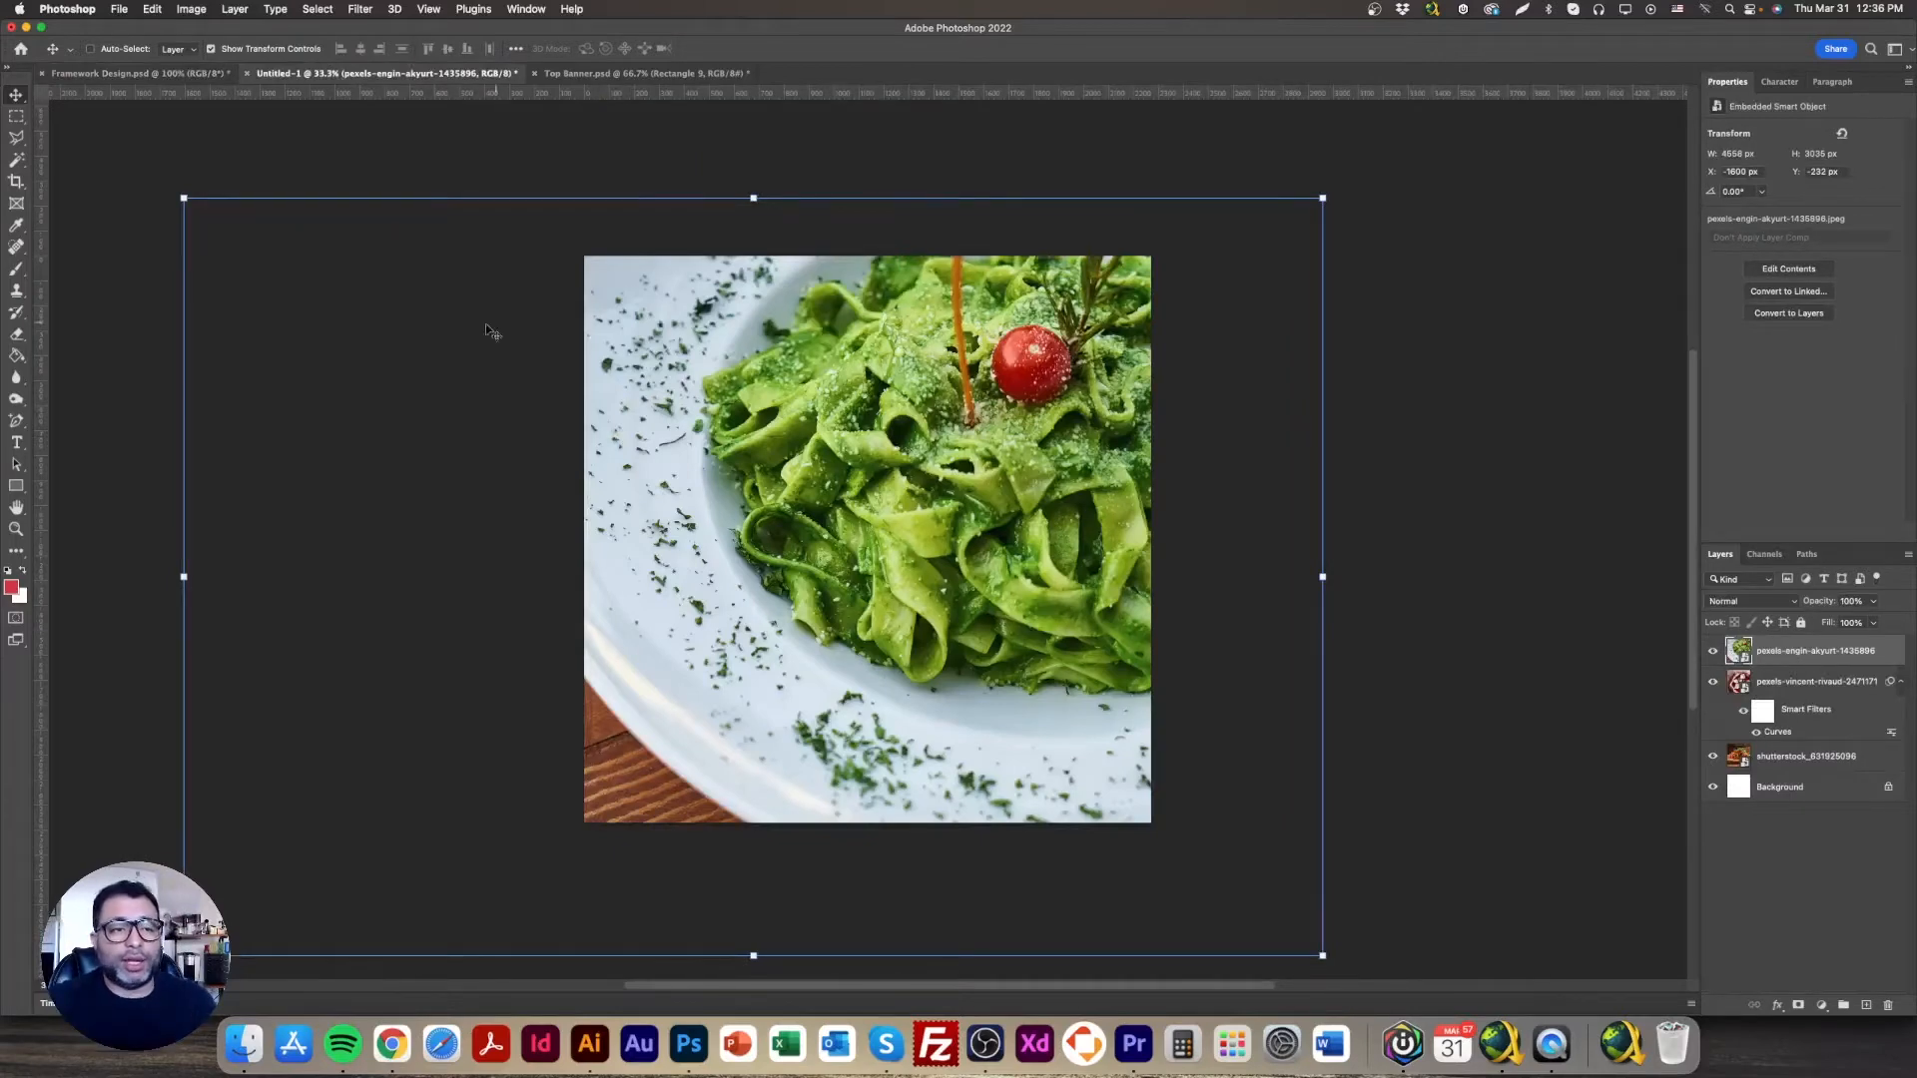
click(150, 74)
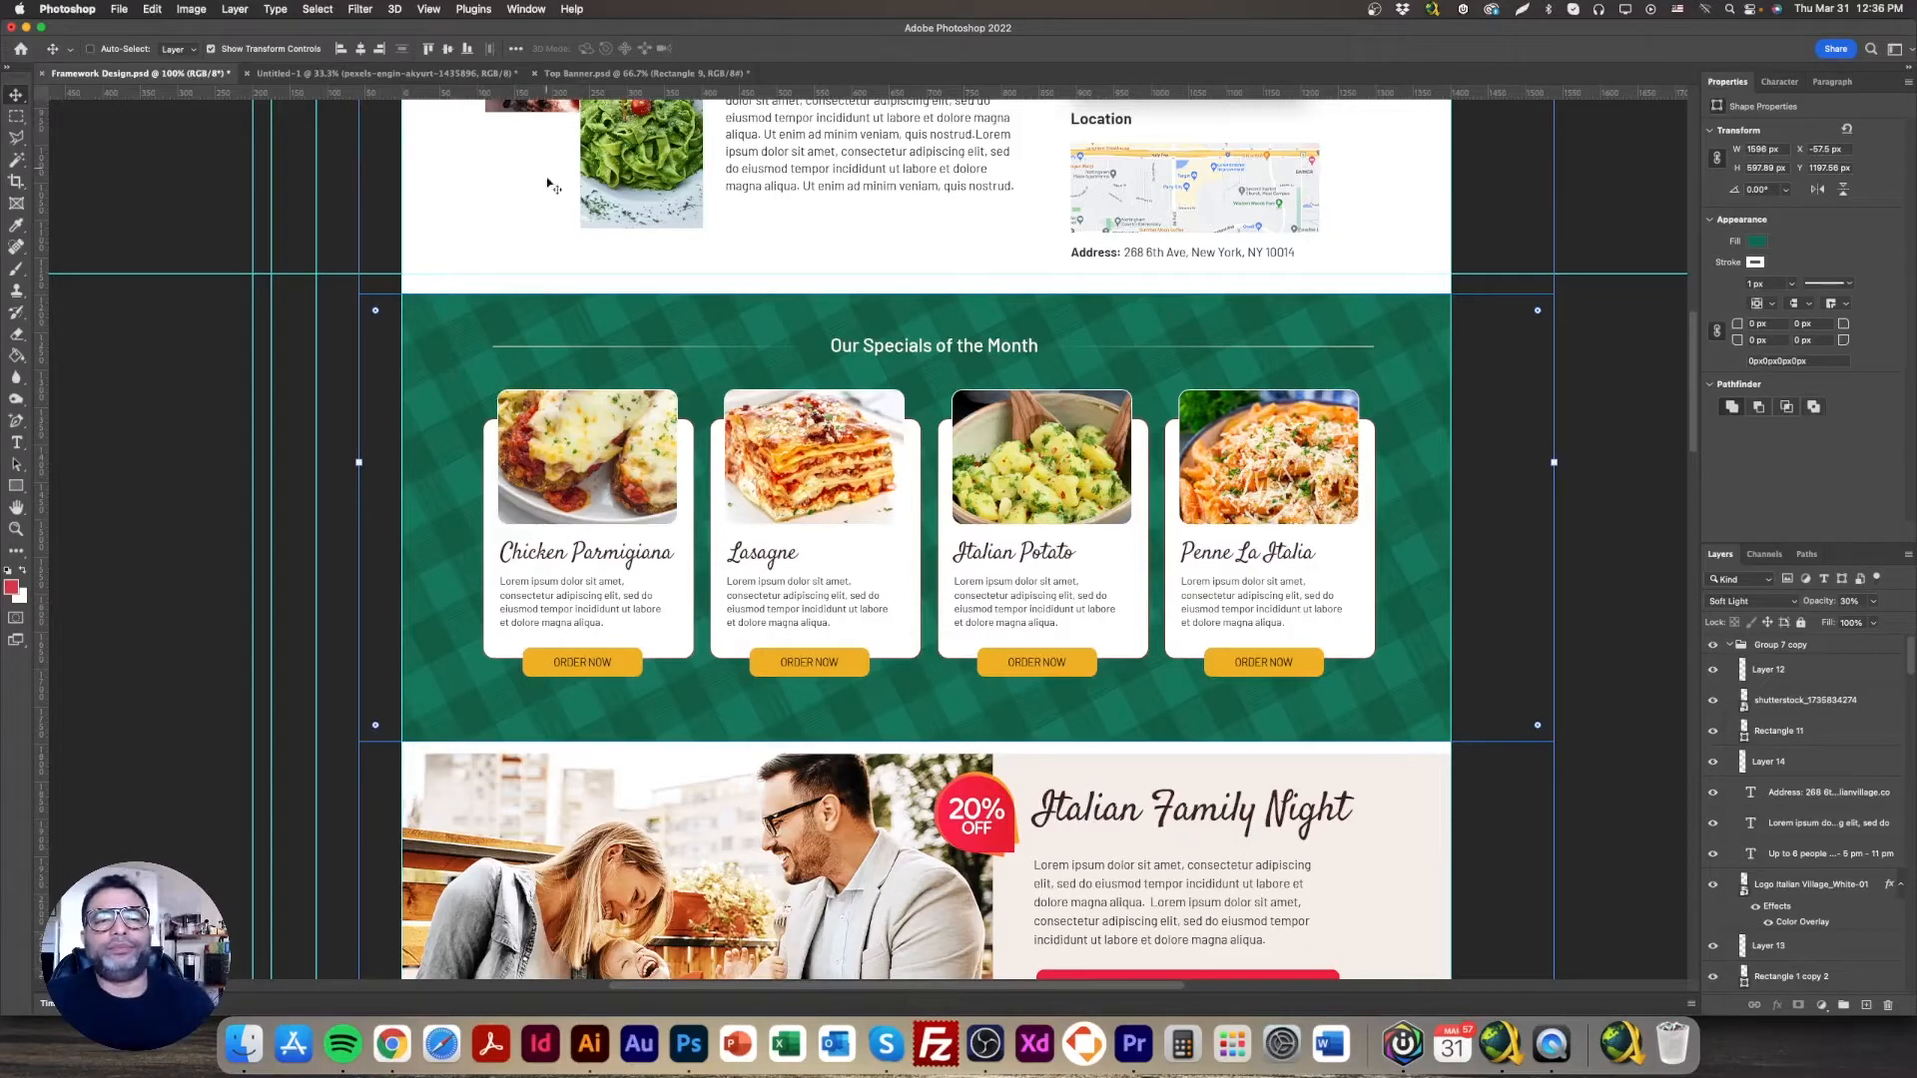
Step: Copy the Chicken Parmigiana photo (Layer 6) into Untitled-1 and scale it to fill the canvas
right_click(587, 415)
click(615, 420)
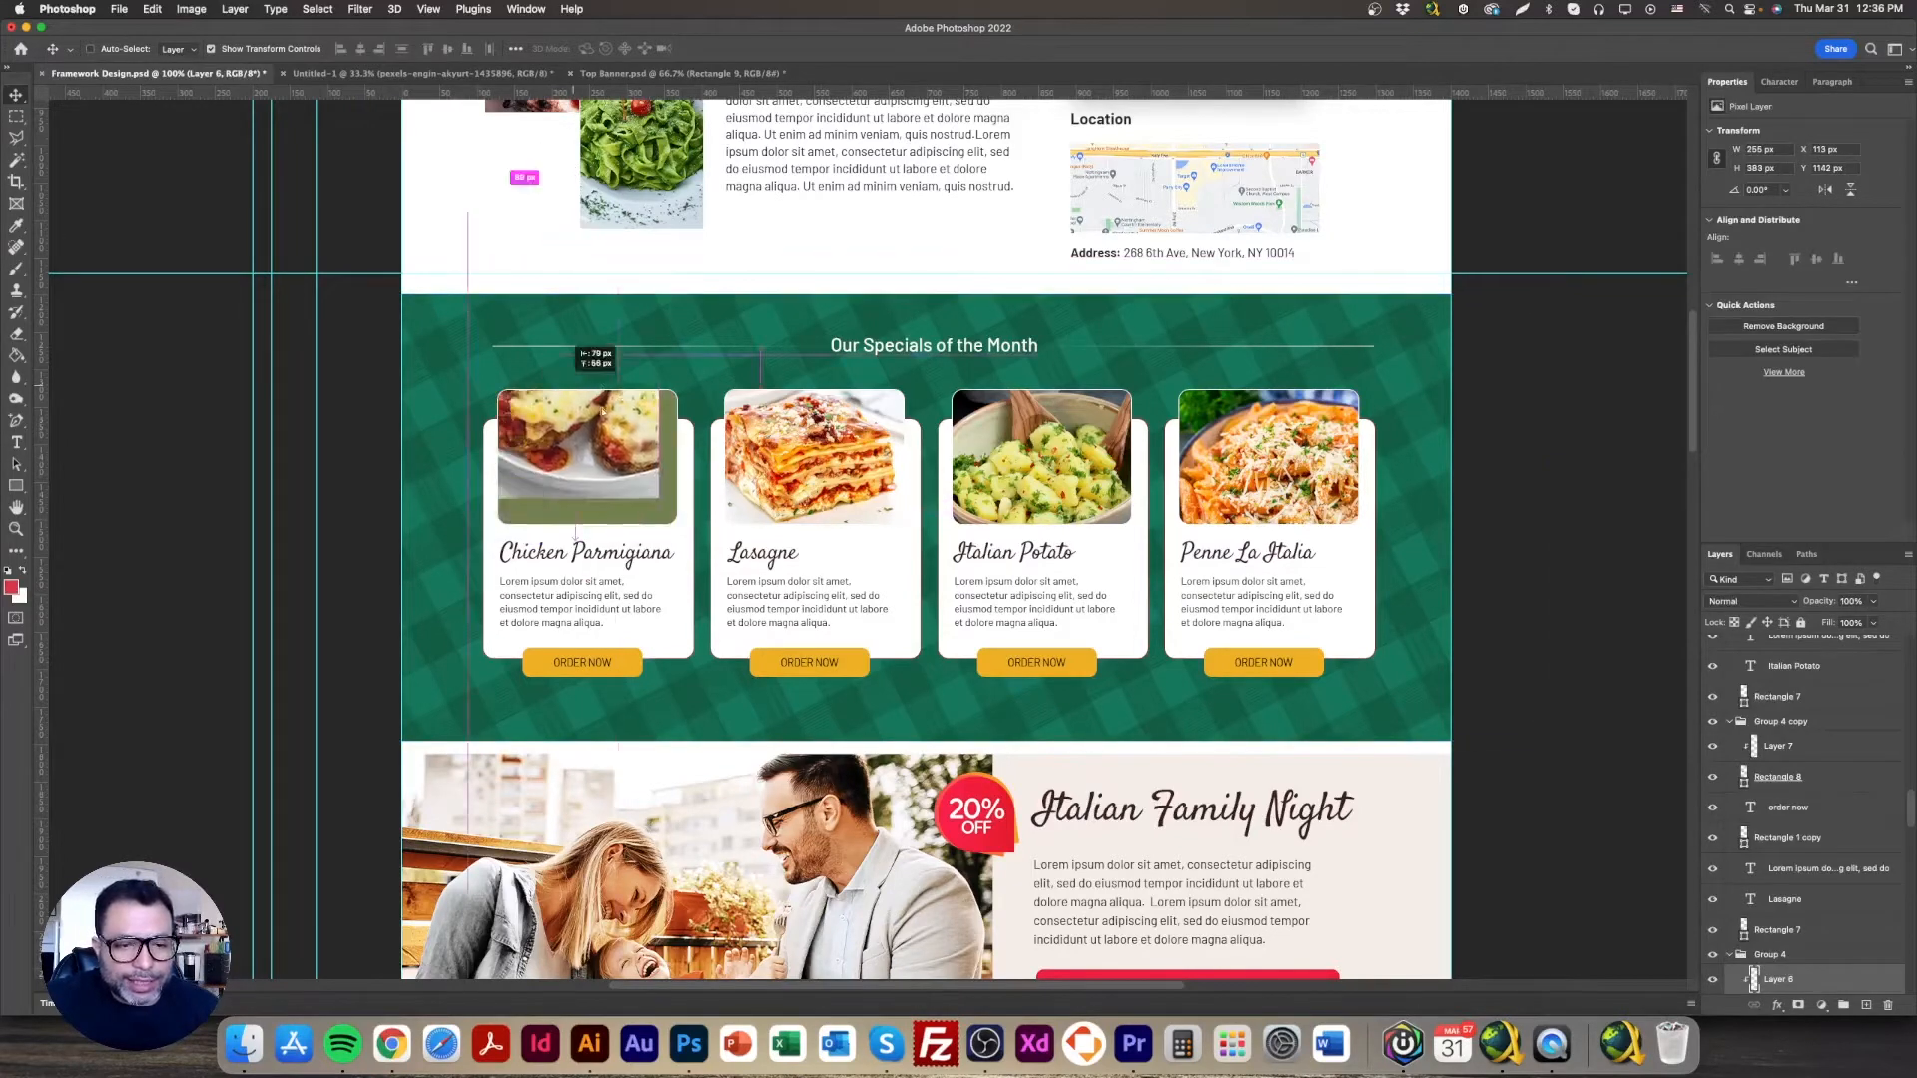
drag(389, 77, 1163, 962)
click(840, 478)
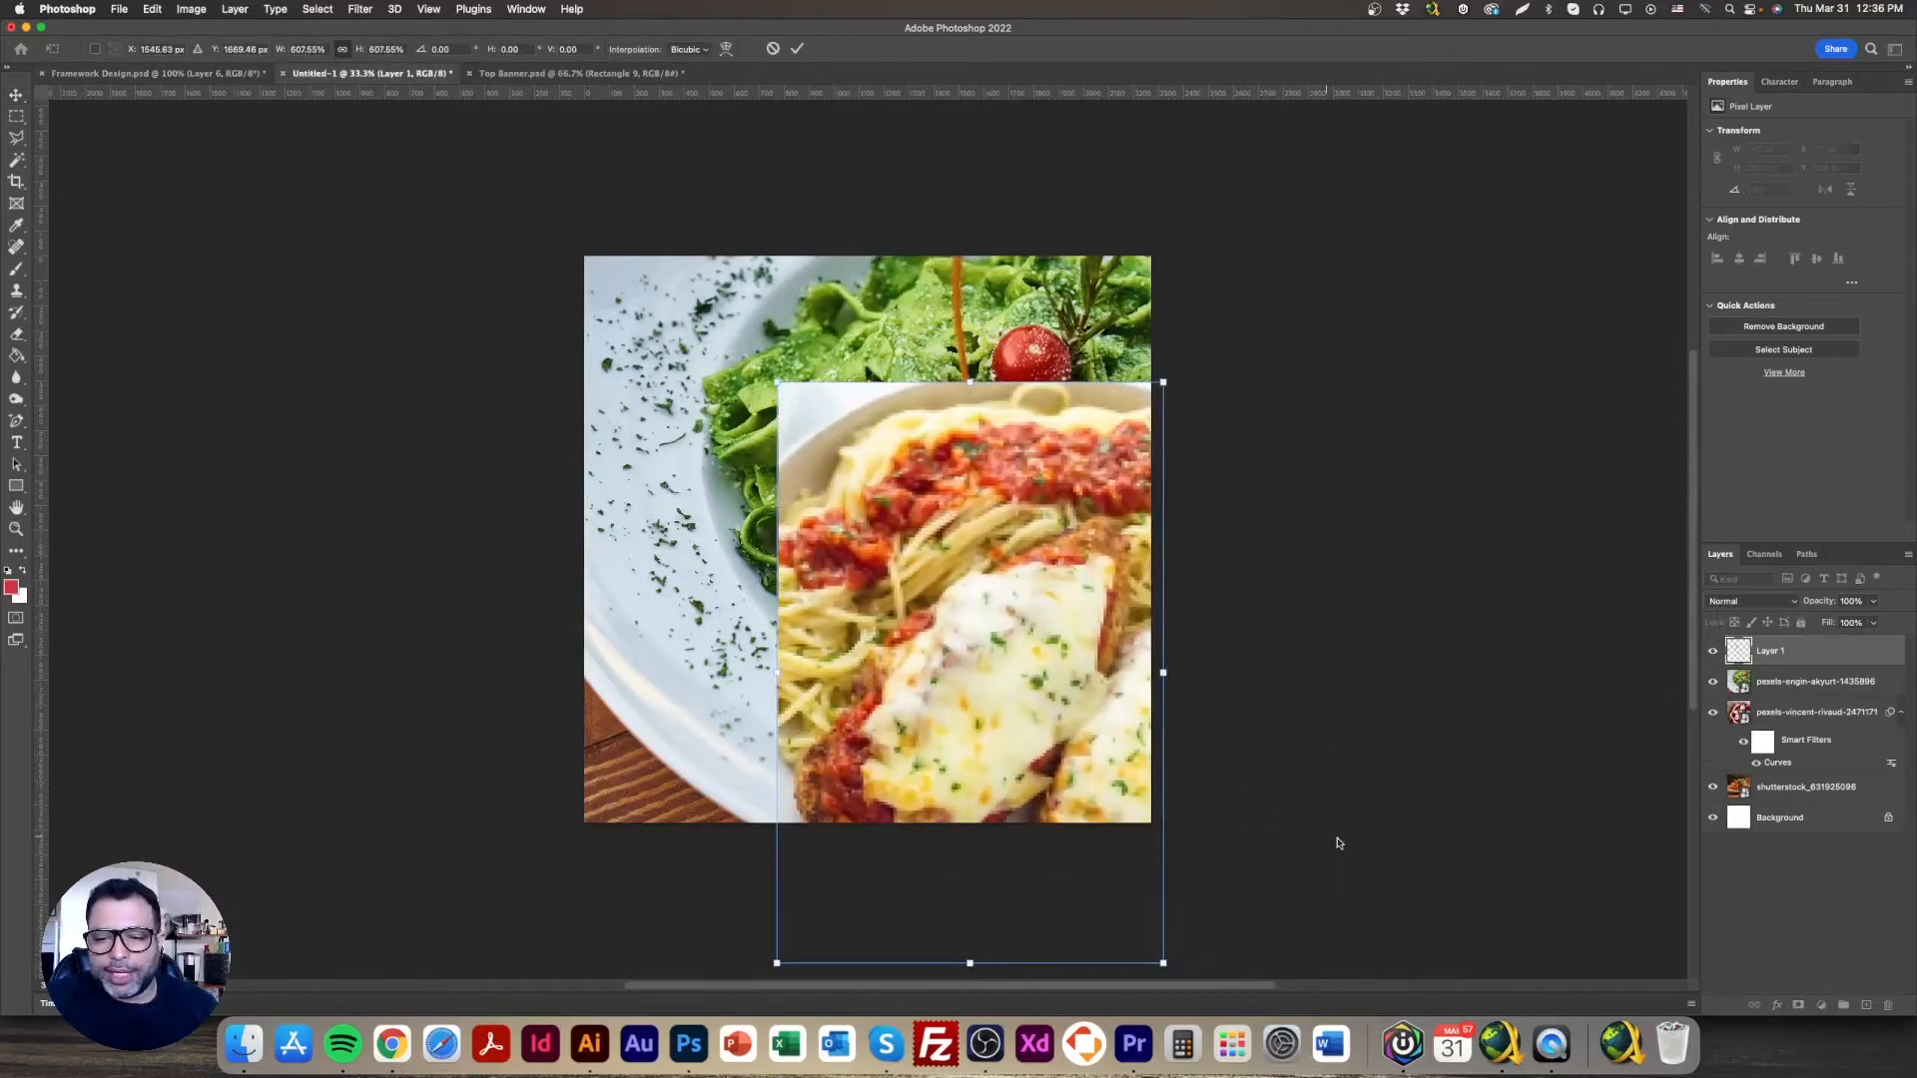
drag(777, 384, 717, 383)
drag(1151, 523, 1006, 507)
key(Return)
Step: Set a medium JPEG quality in Save for Web (Legacy), then close the dialog
click(117, 10)
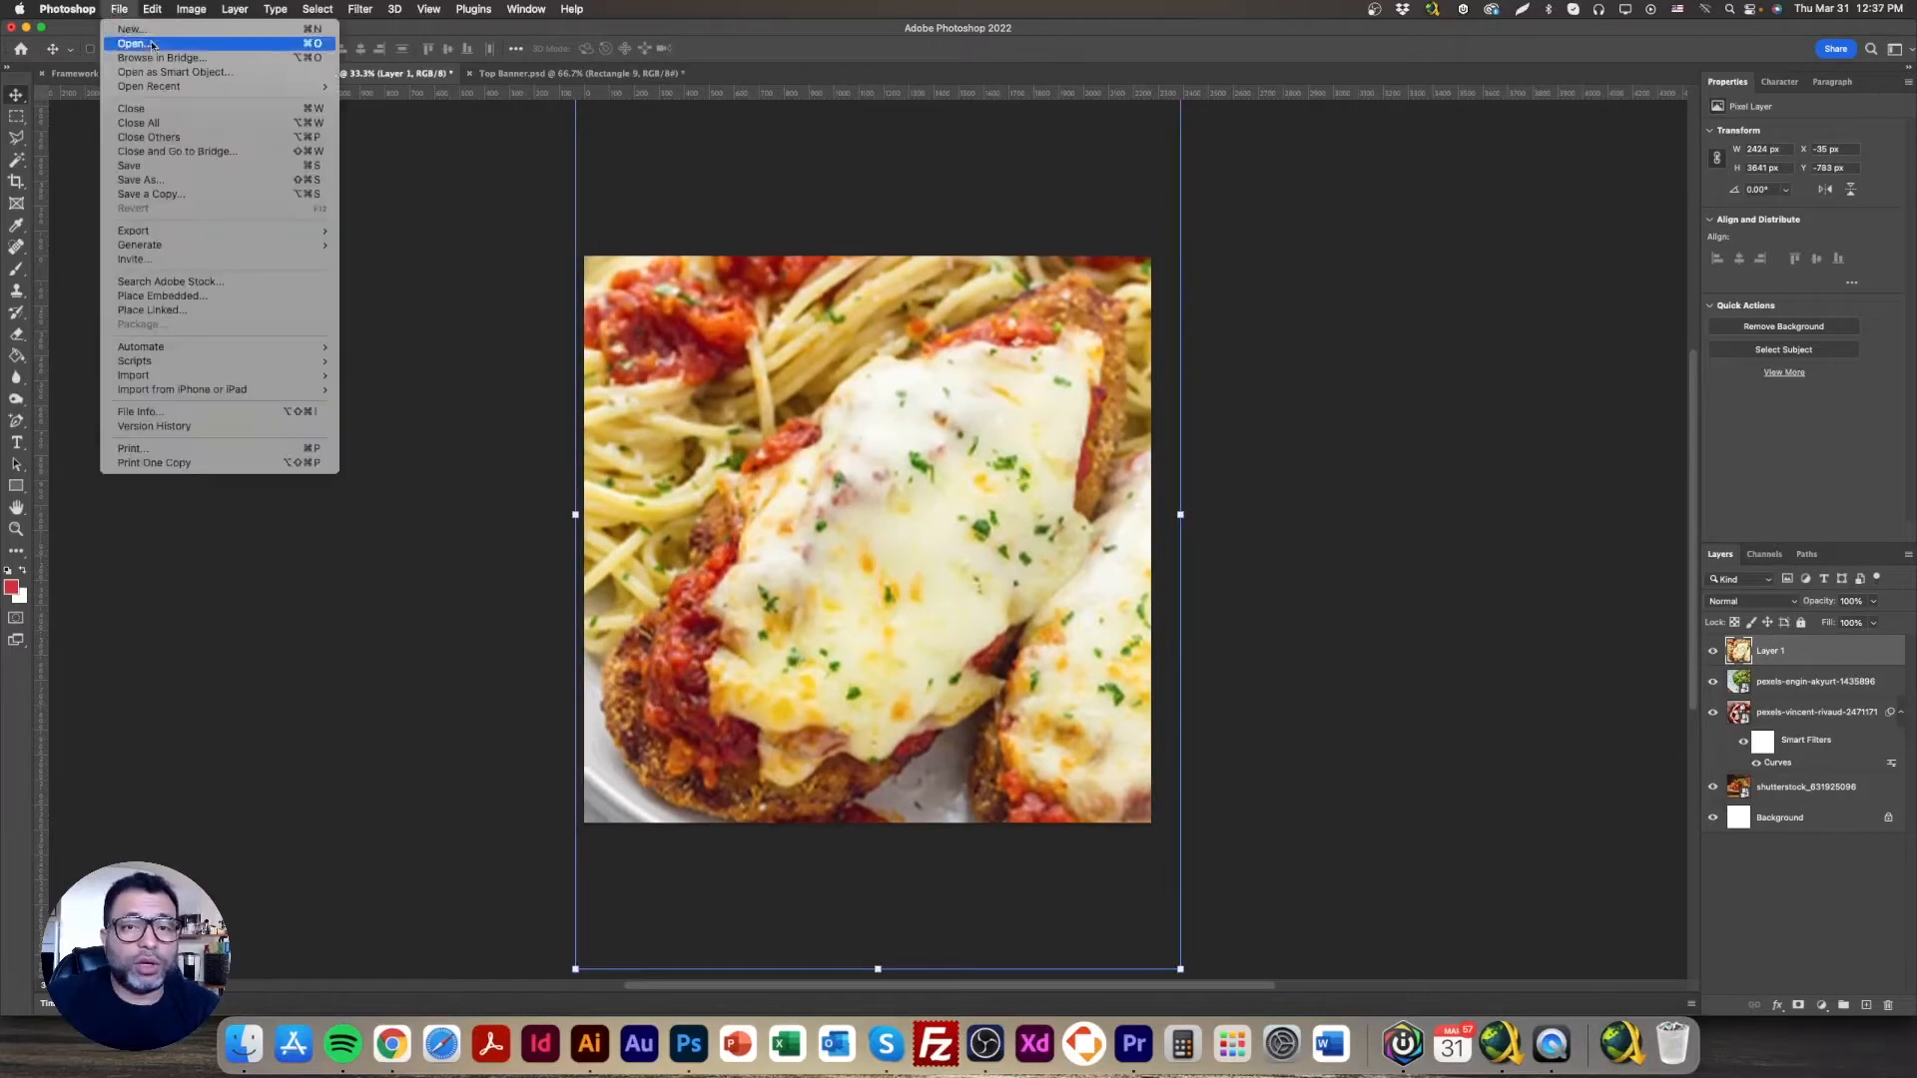
mouse_move(200, 231)
click(412, 291)
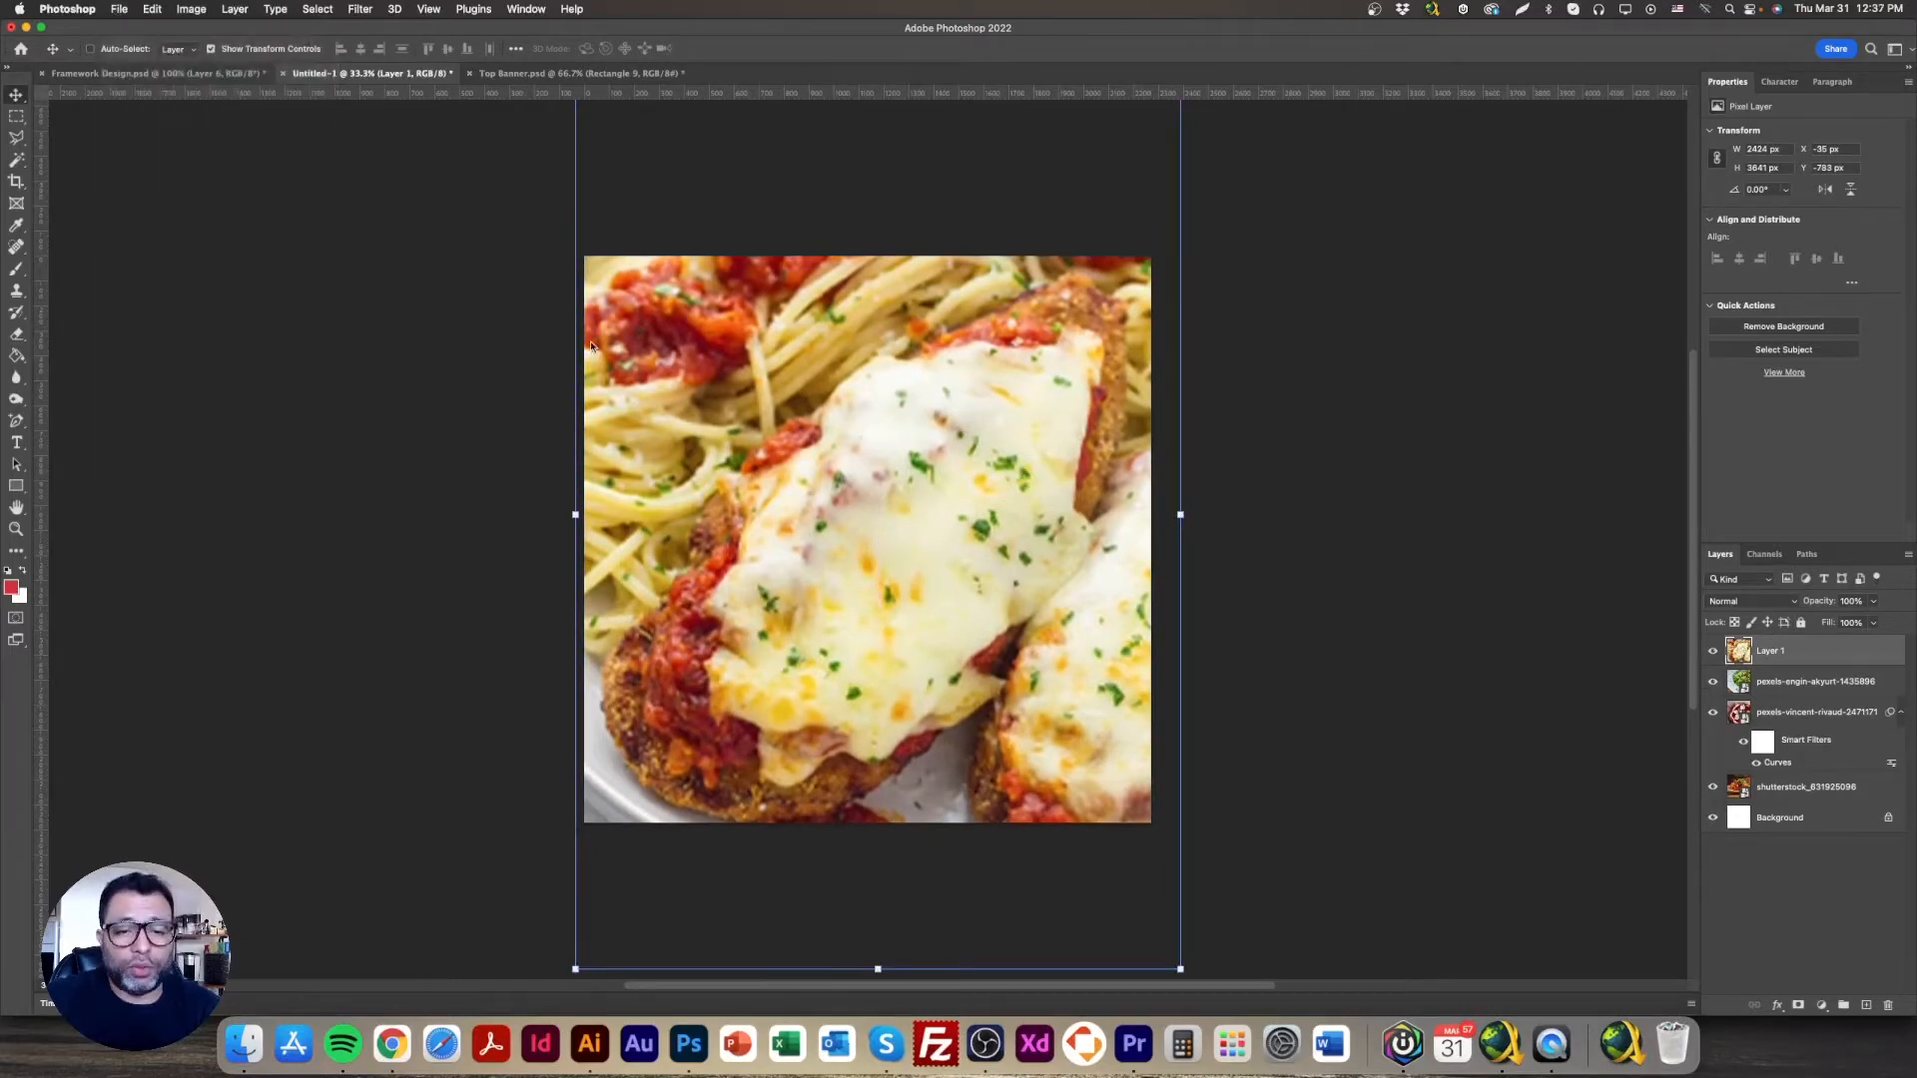
click(1227, 320)
drag(1209, 323, 1211, 321)
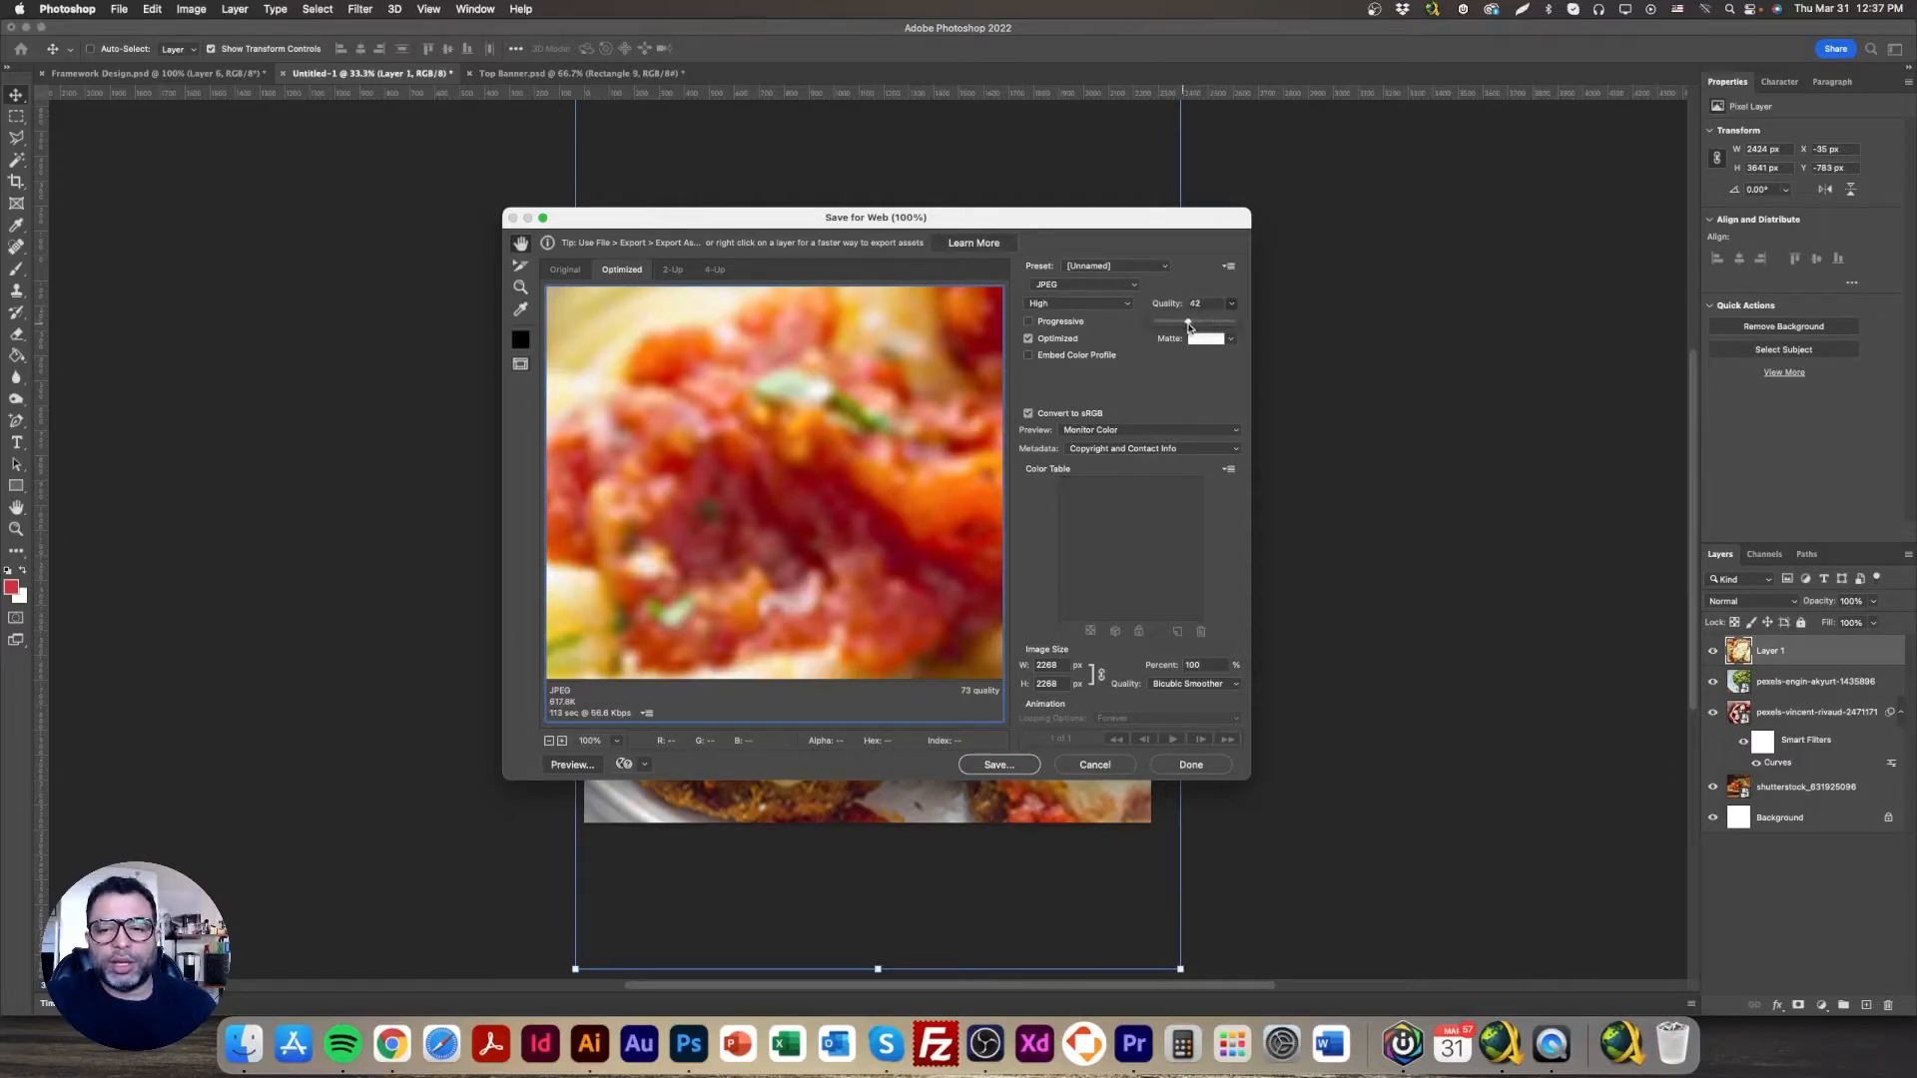
drag(1190, 324, 1190, 325)
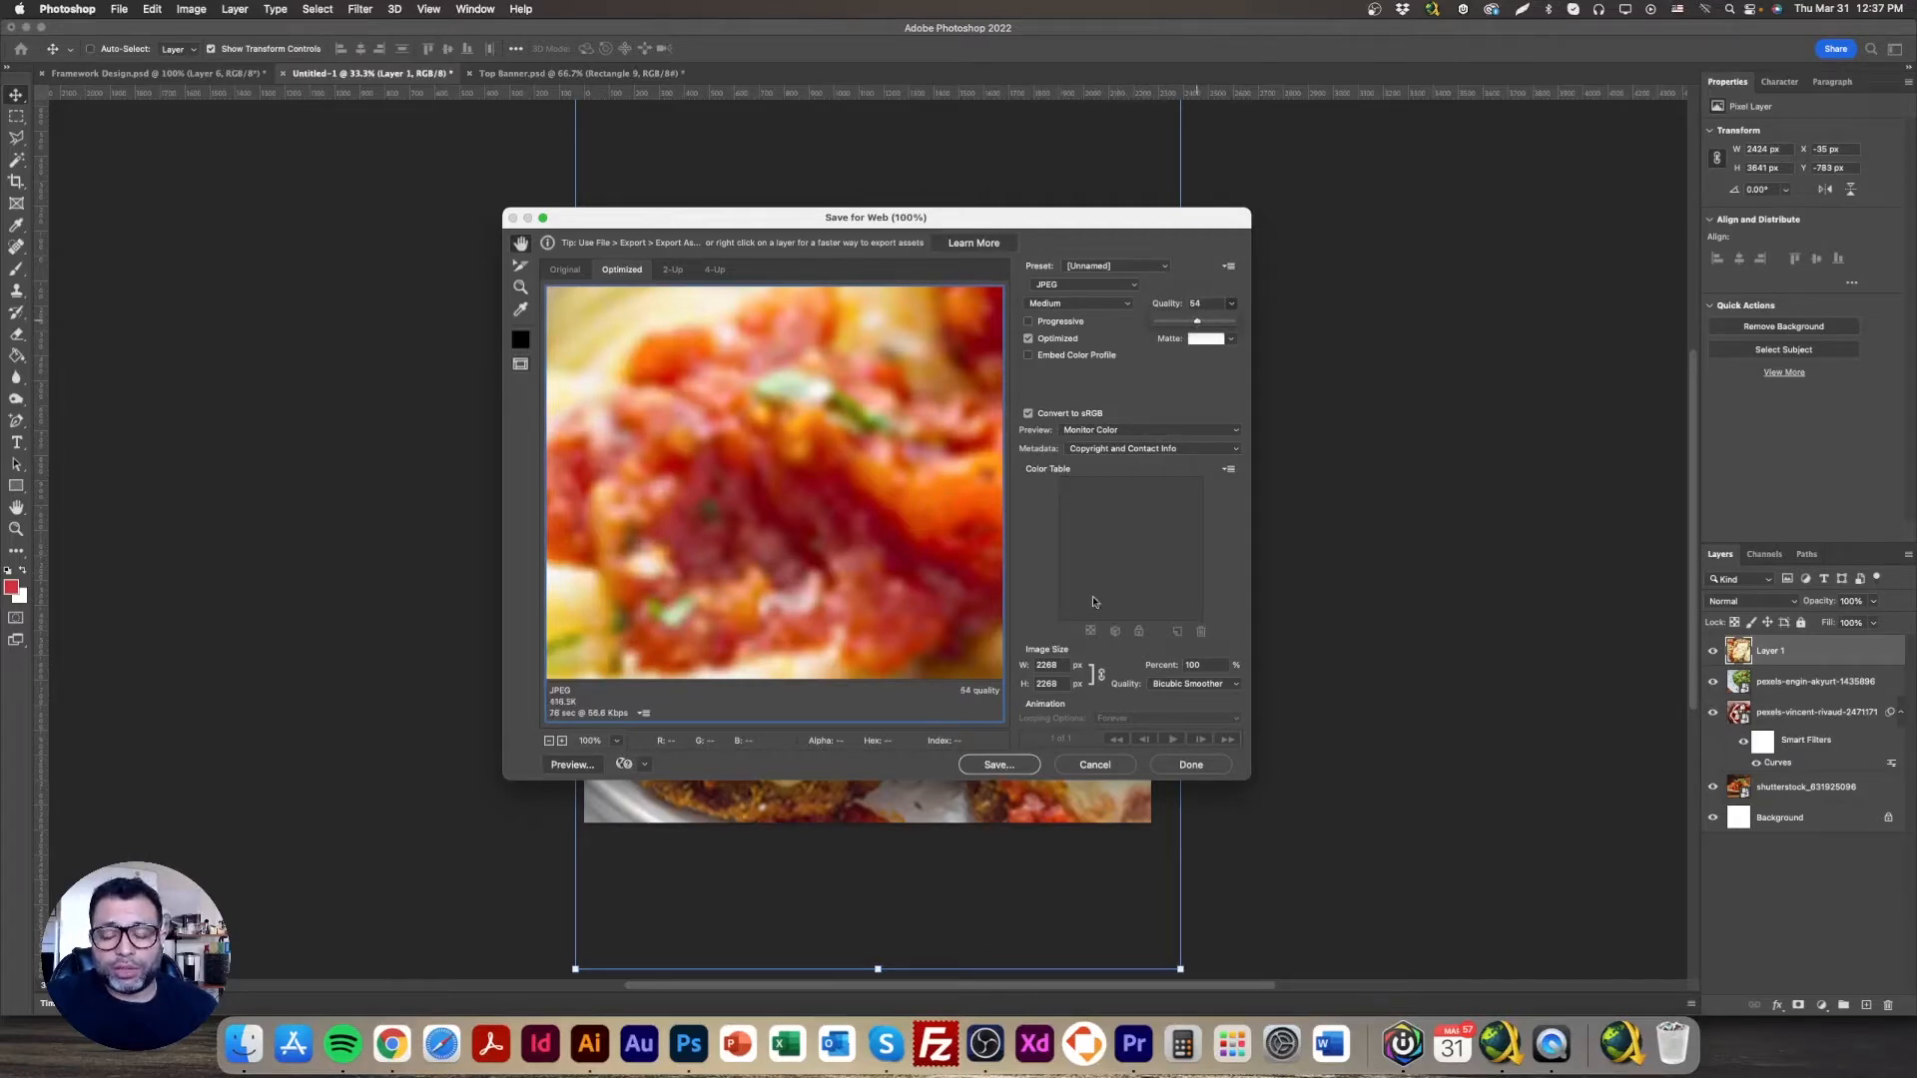
click(1089, 767)
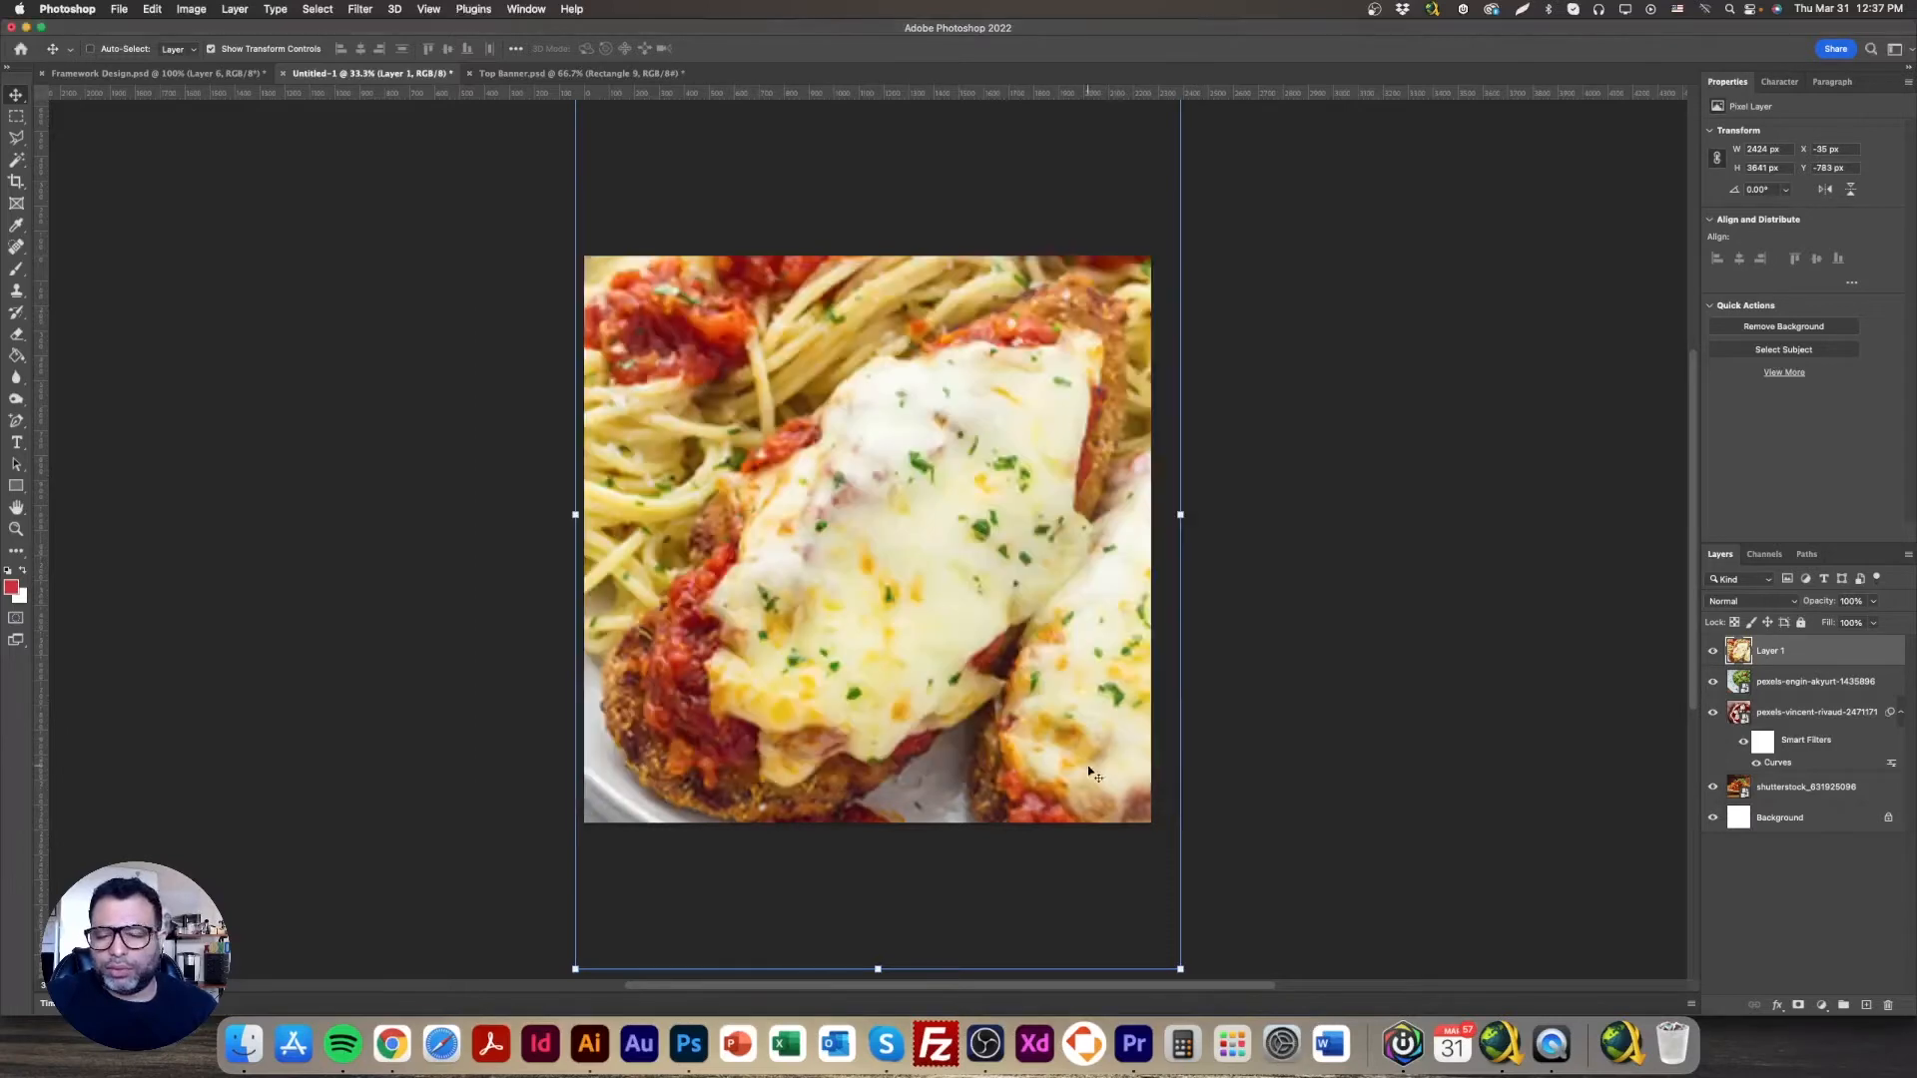
Step: Close the Untitled-1 document without saving
click(286, 76)
click(963, 376)
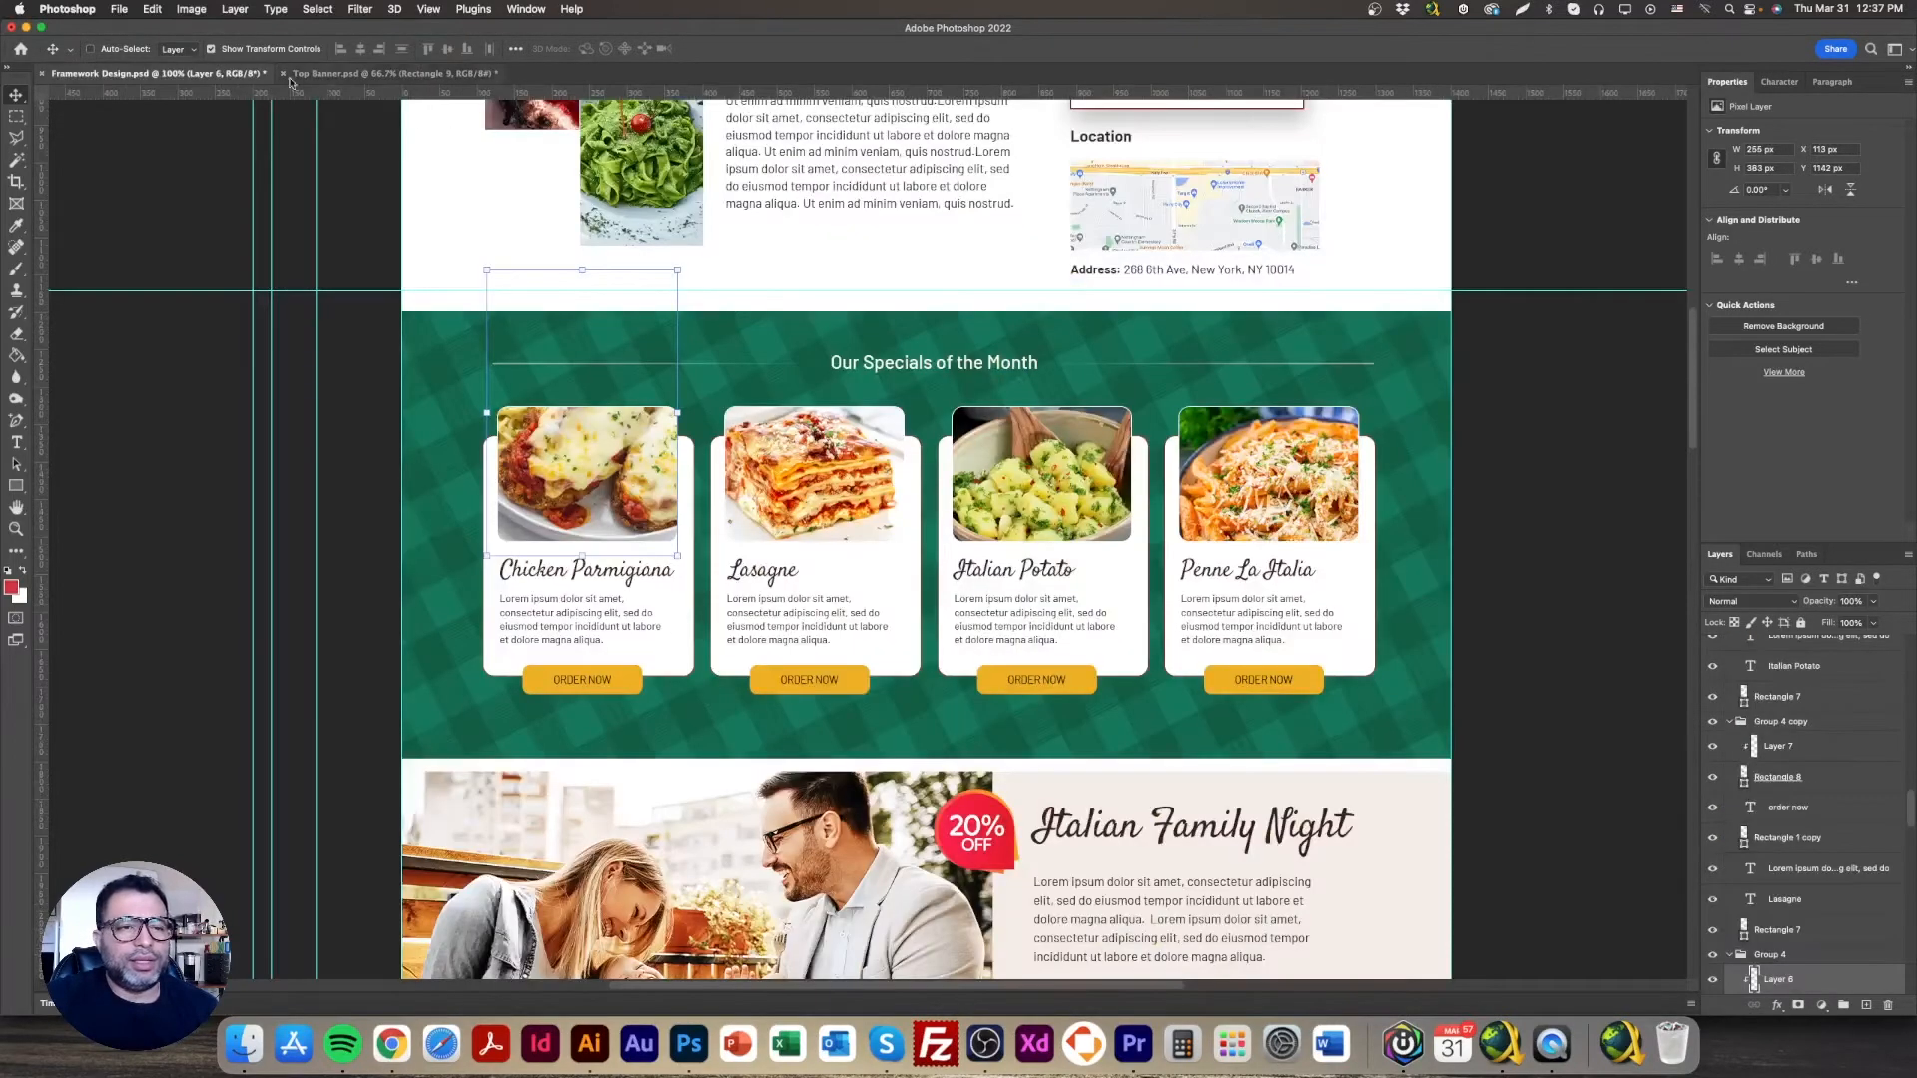
click(119, 9)
Step: Create a blank 800 × 800 px document, then go back to Framework Design.psd
click(144, 28)
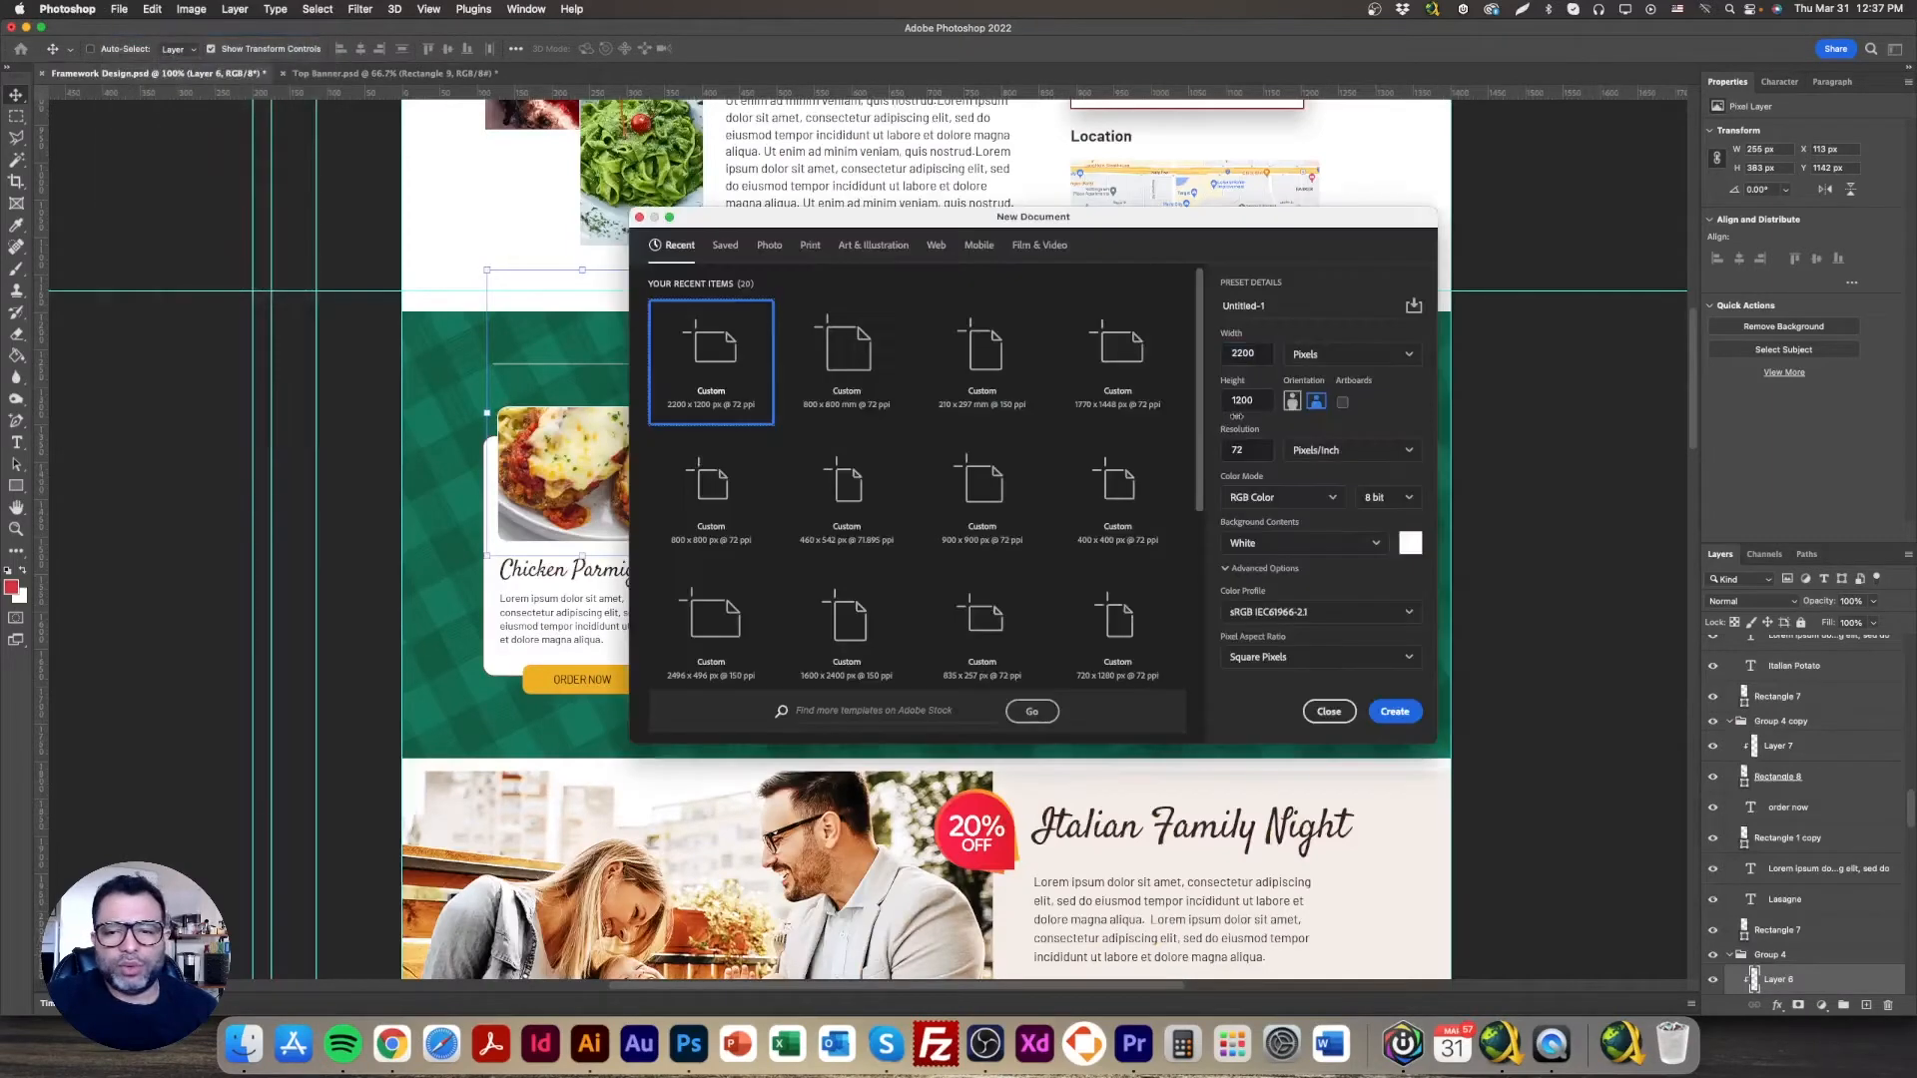
click(1332, 357)
double_click(1246, 353)
text(800)
key(Tab)
text(800)
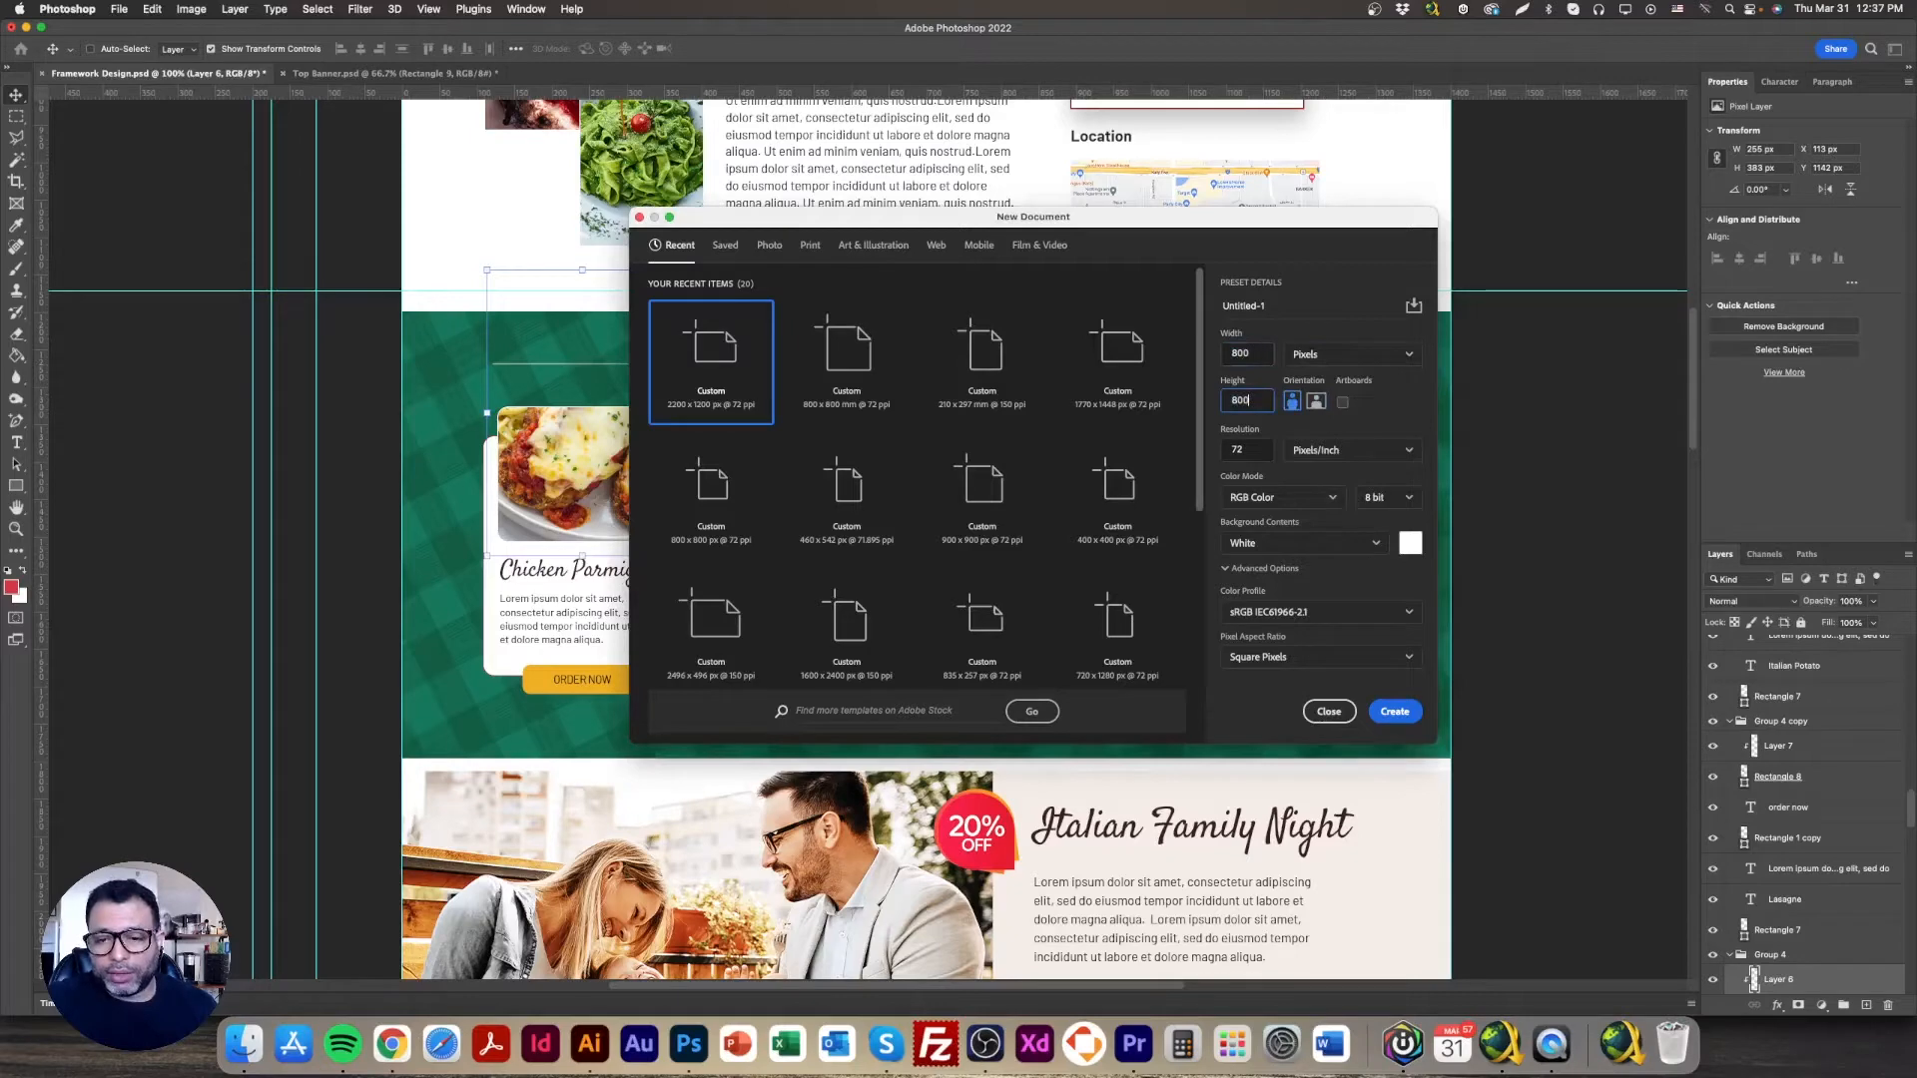
key(Return)
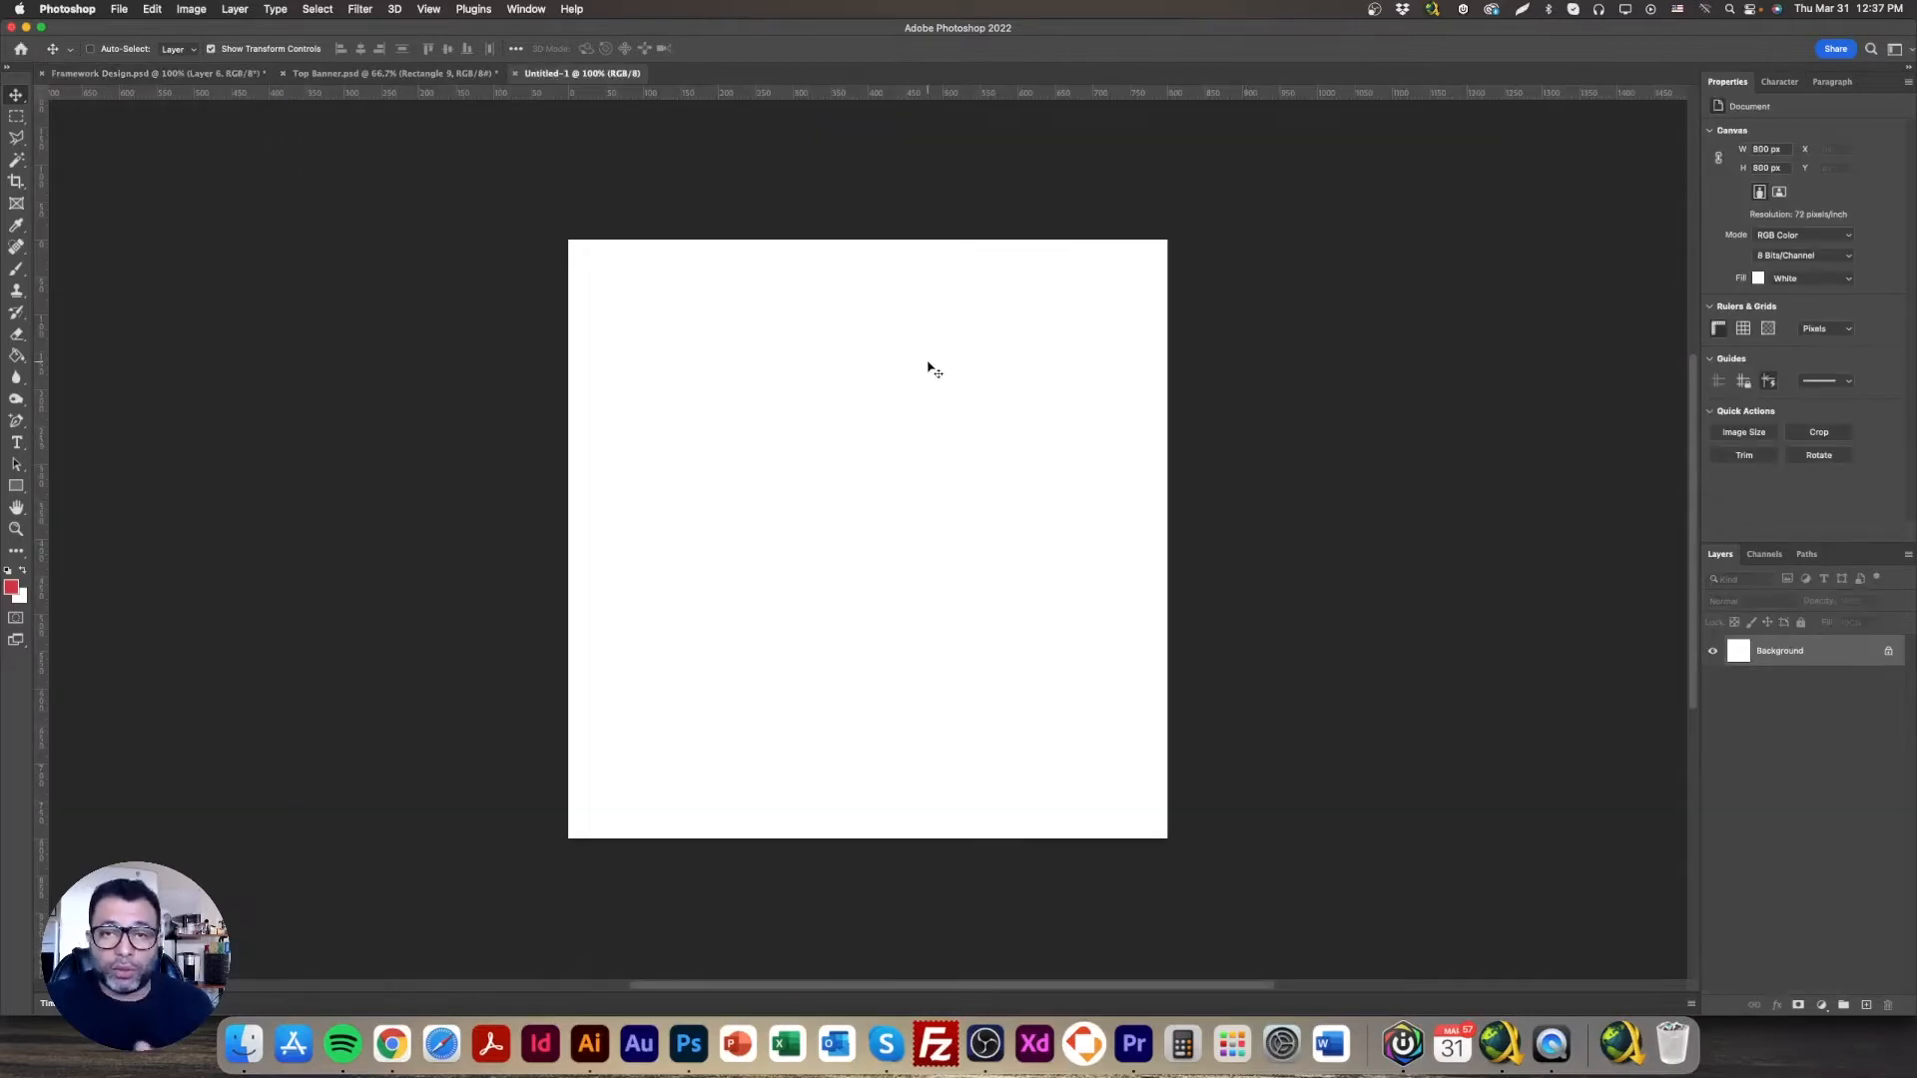
click(190, 74)
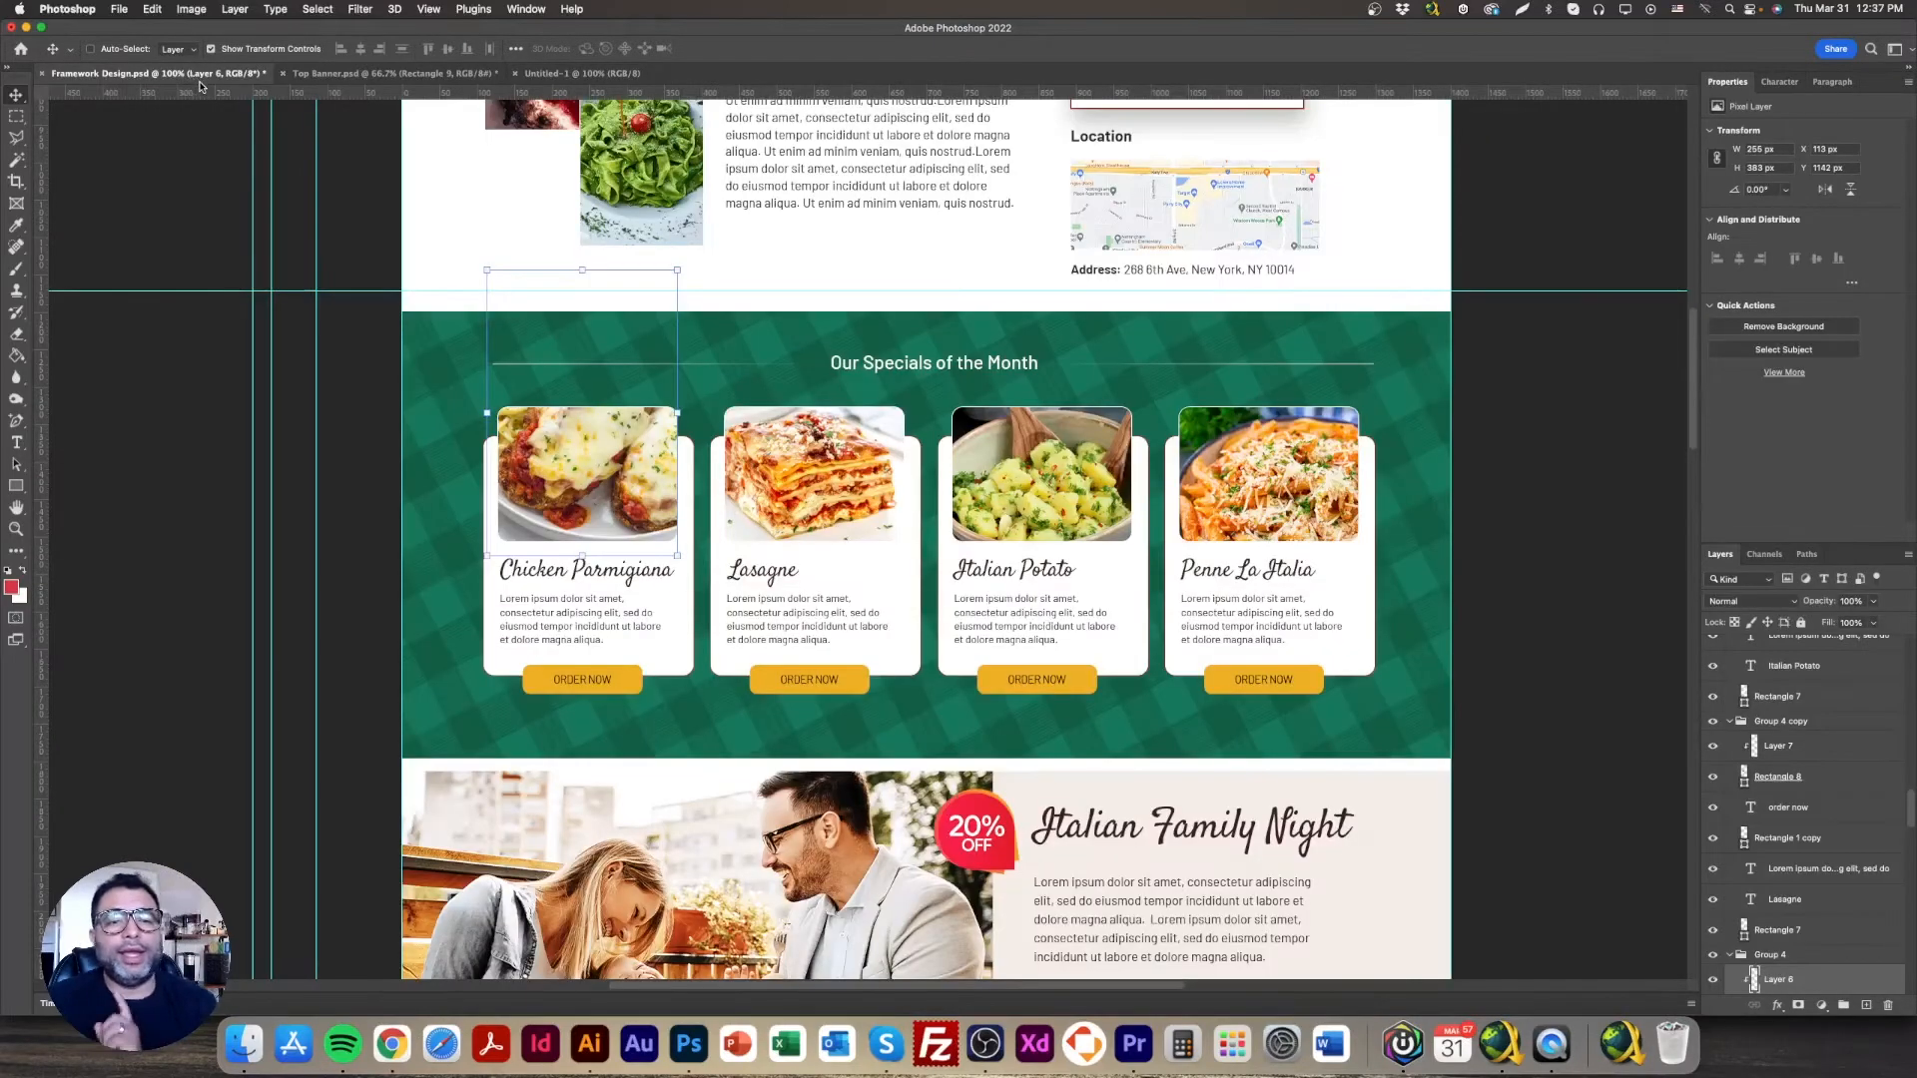
Step: Drag the Chicken Parmigiana photo into the 800 × 800 document, scale it to fill, nudge it up
drag(608, 451, 781, 404)
drag(844, 538, 1147, 948)
drag(985, 613, 879, 532)
mouse_move(1056, 552)
mouse_down()
mouse_move(1166, 557)
mouse_move(1067, 568)
mouse_up()
drag(566, 562, 556, 559)
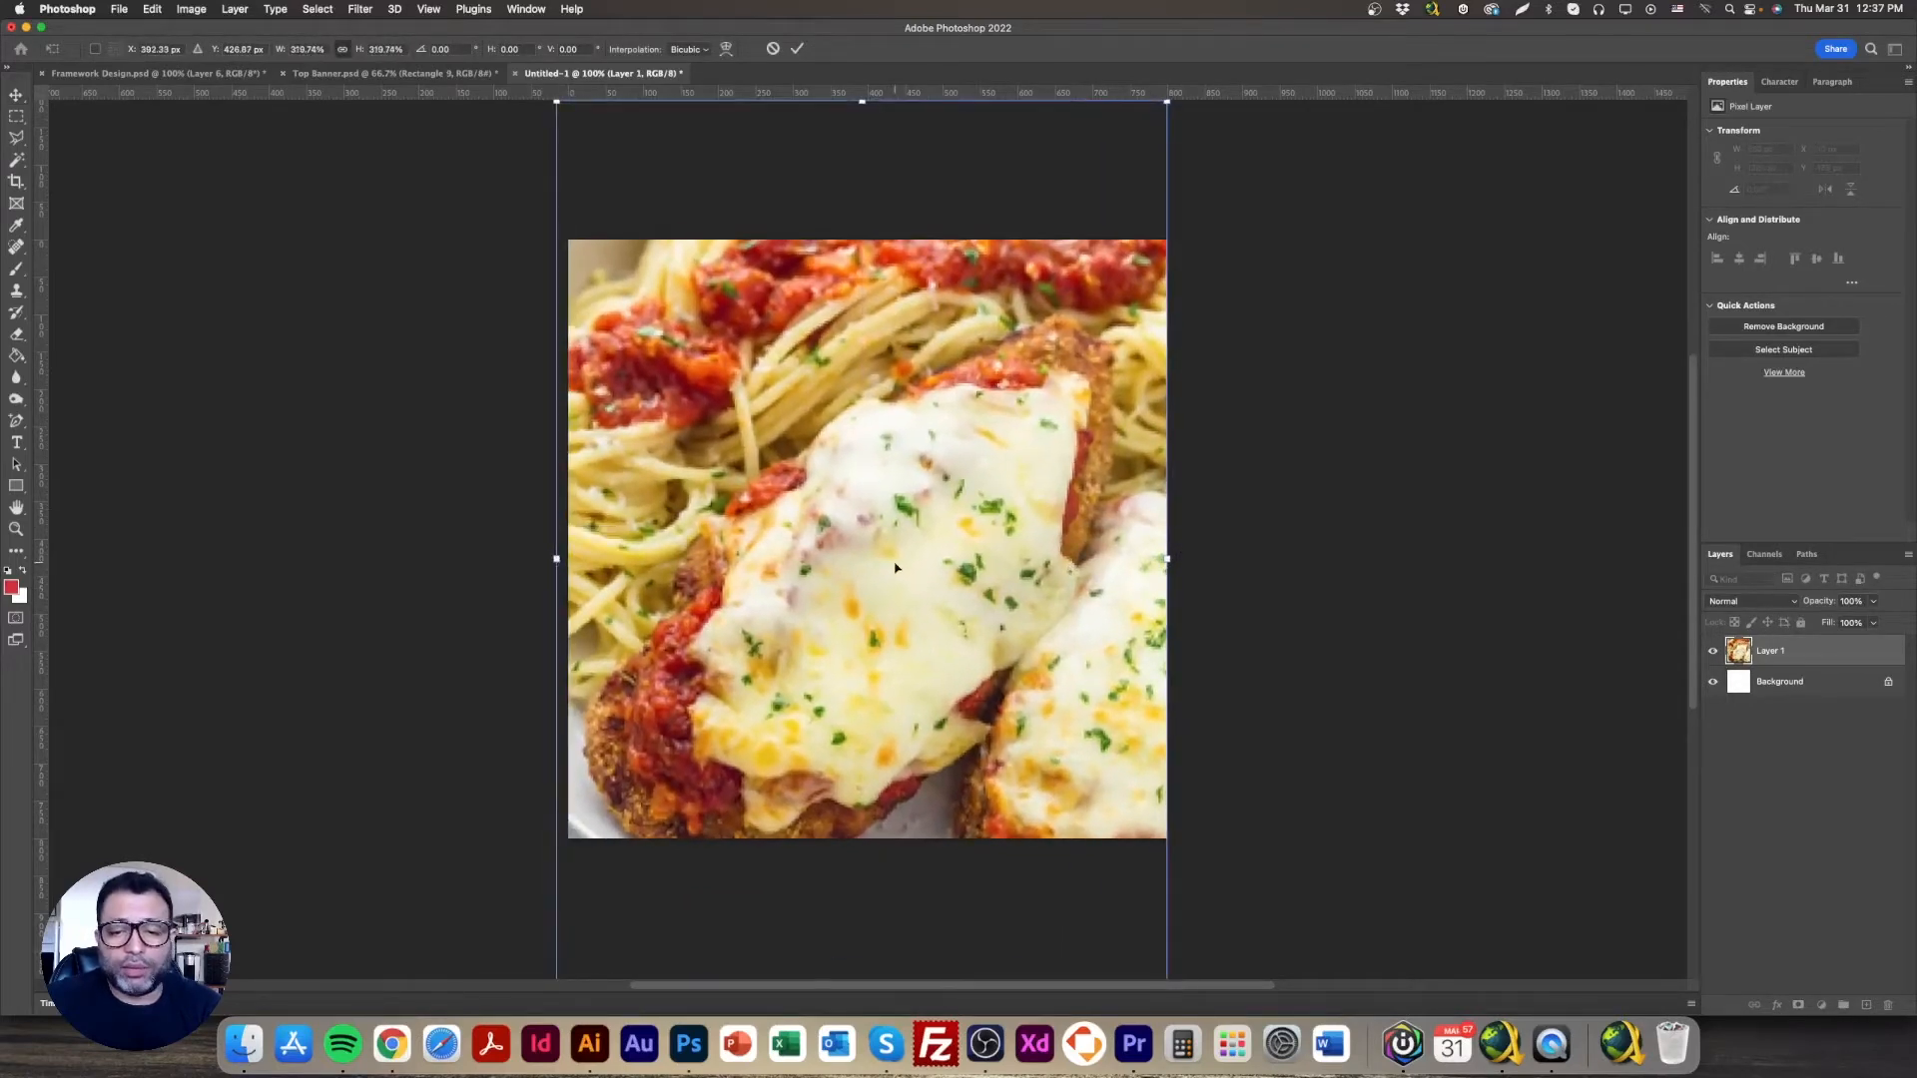
drag(1167, 559, 1175, 560)
key(Return)
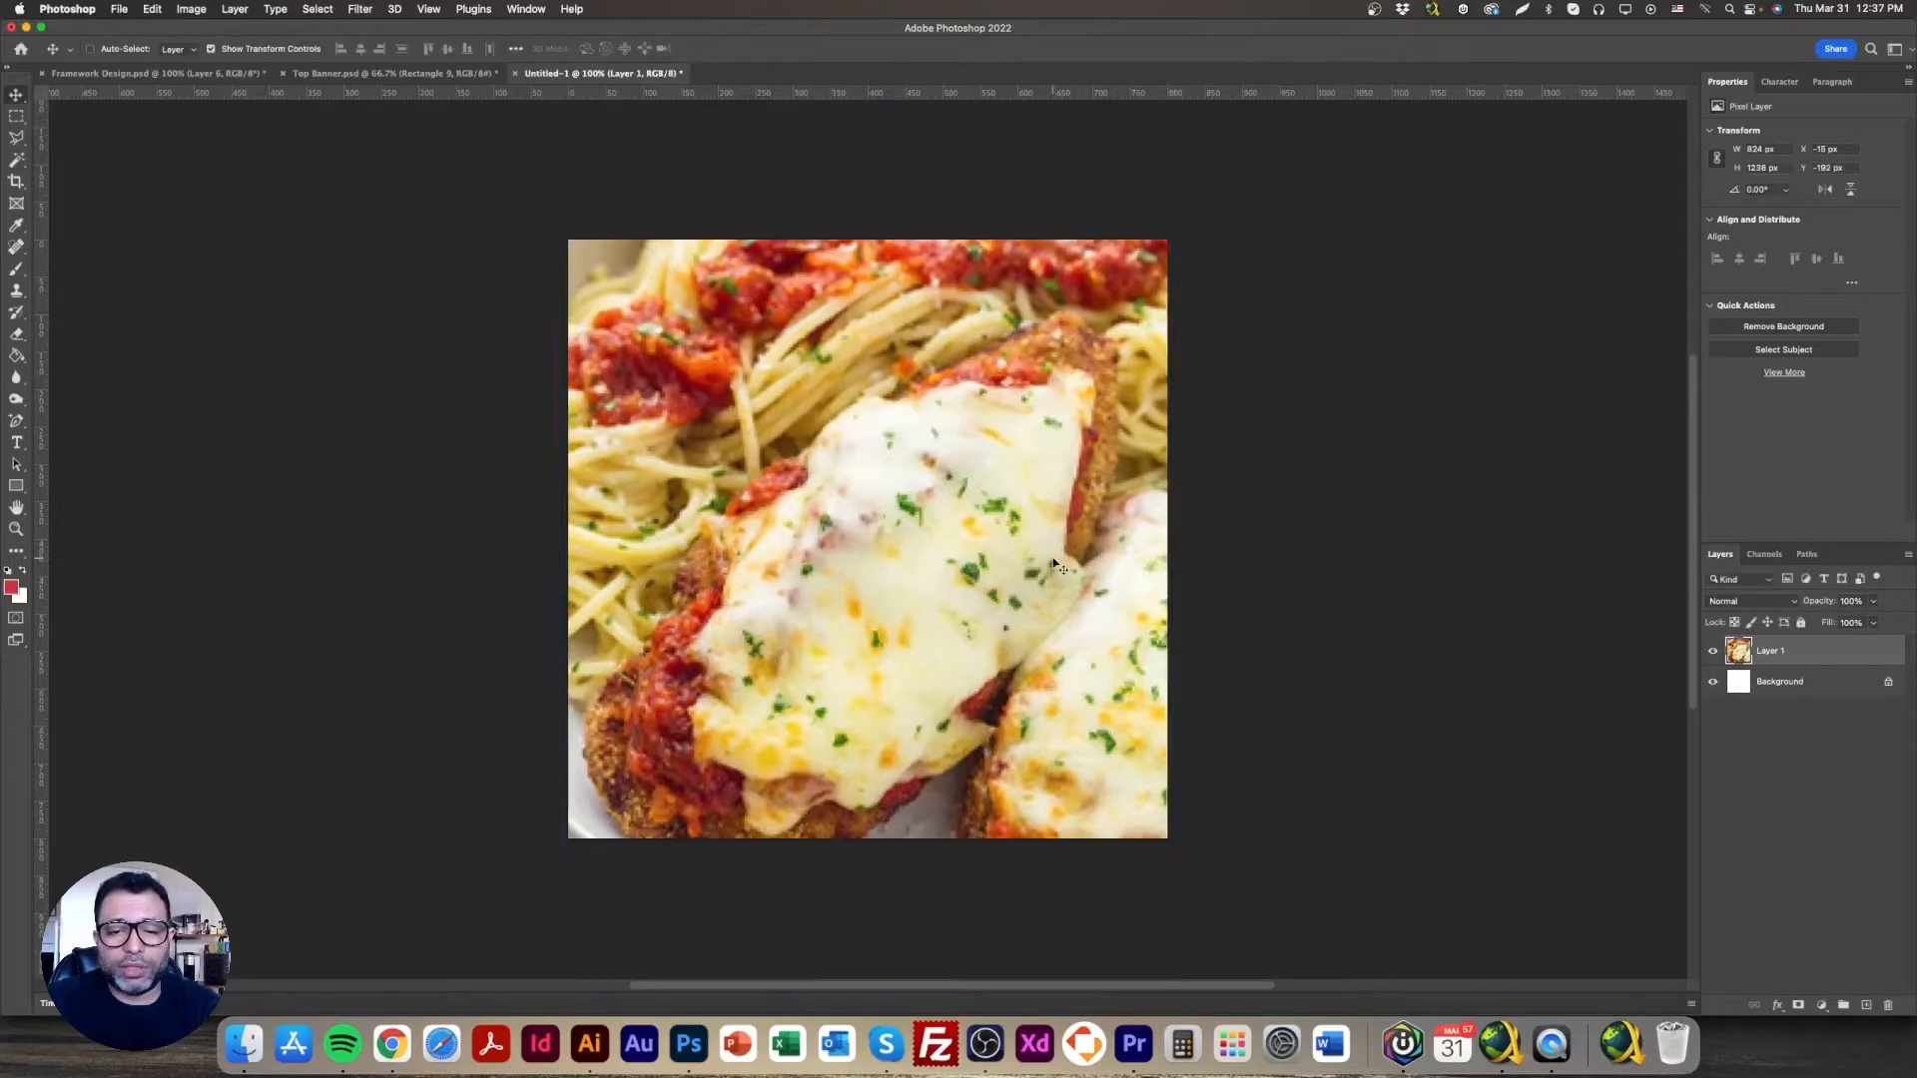
drag(1045, 563, 1045, 543)
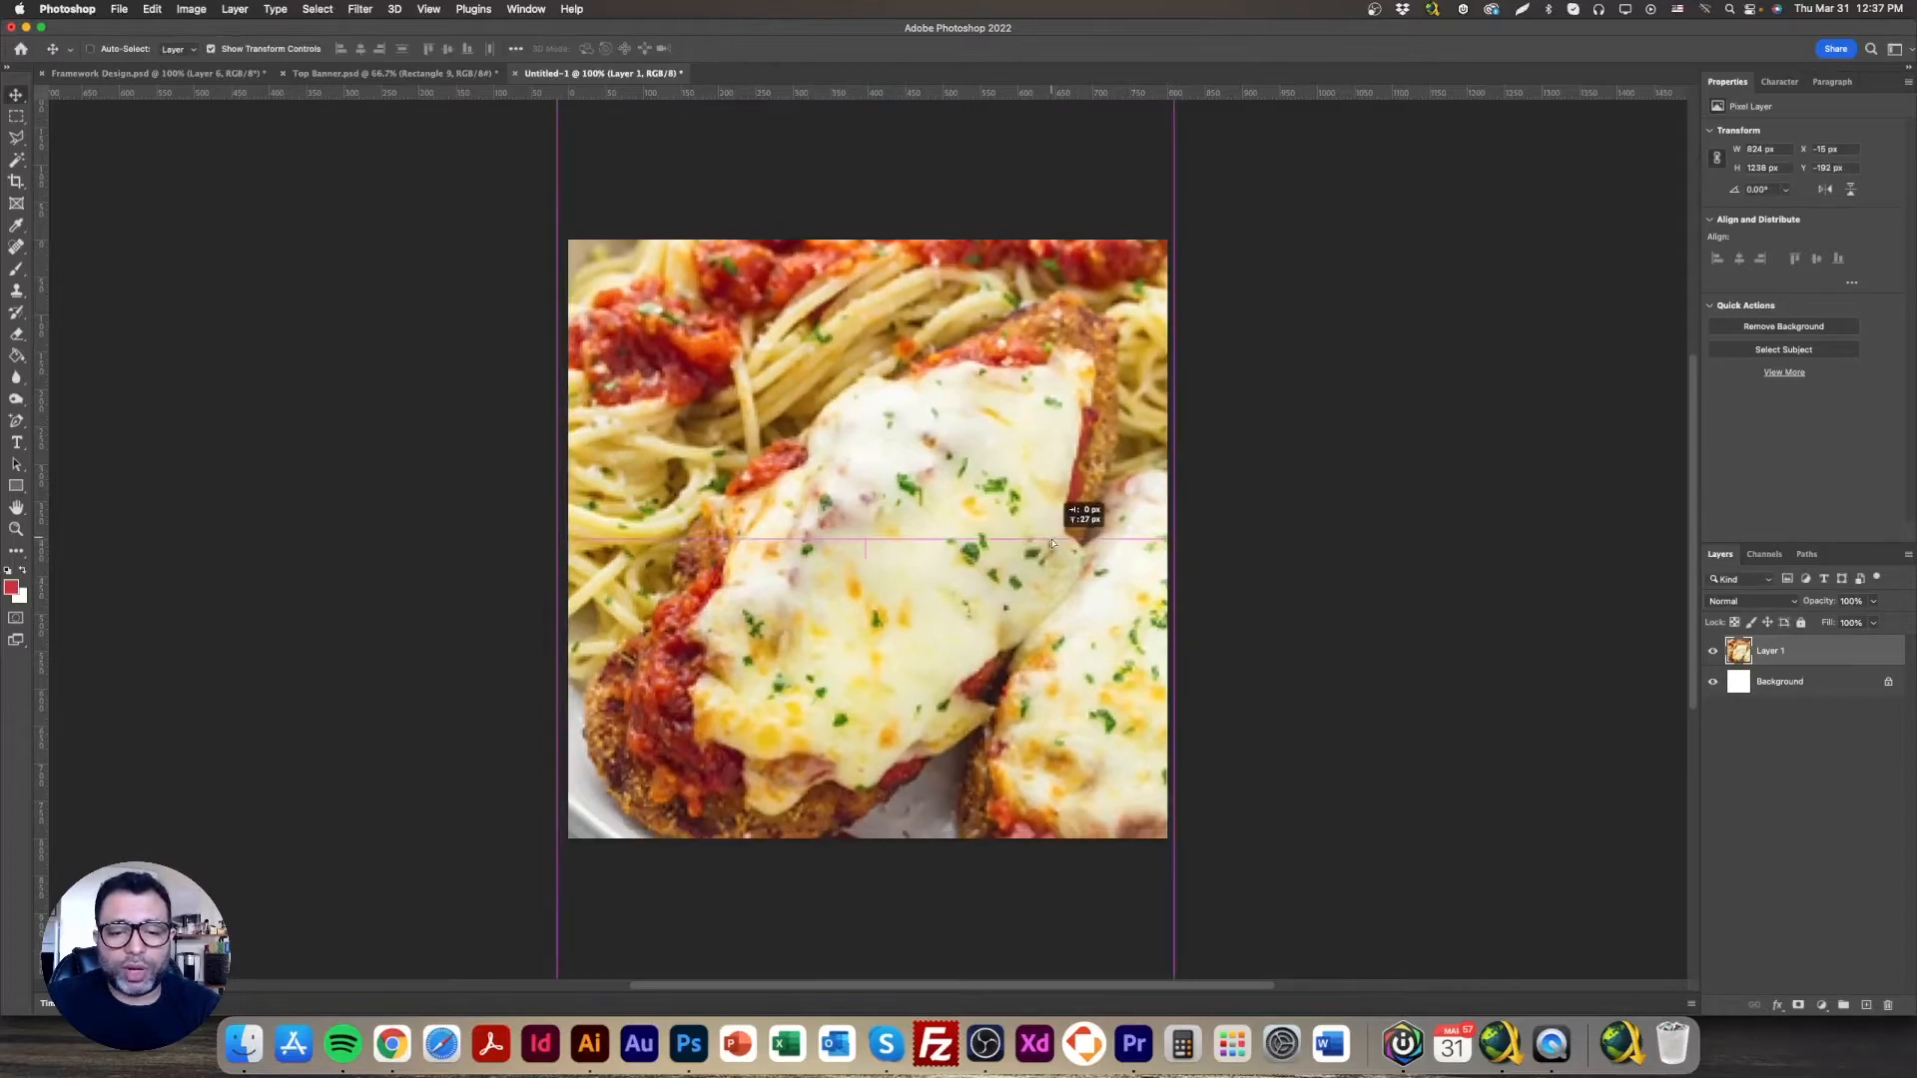
Step: Export it through Save for Web (Legacy) as a JPEG, clearing the suggested file name
click(116, 10)
mouse_move(210, 231)
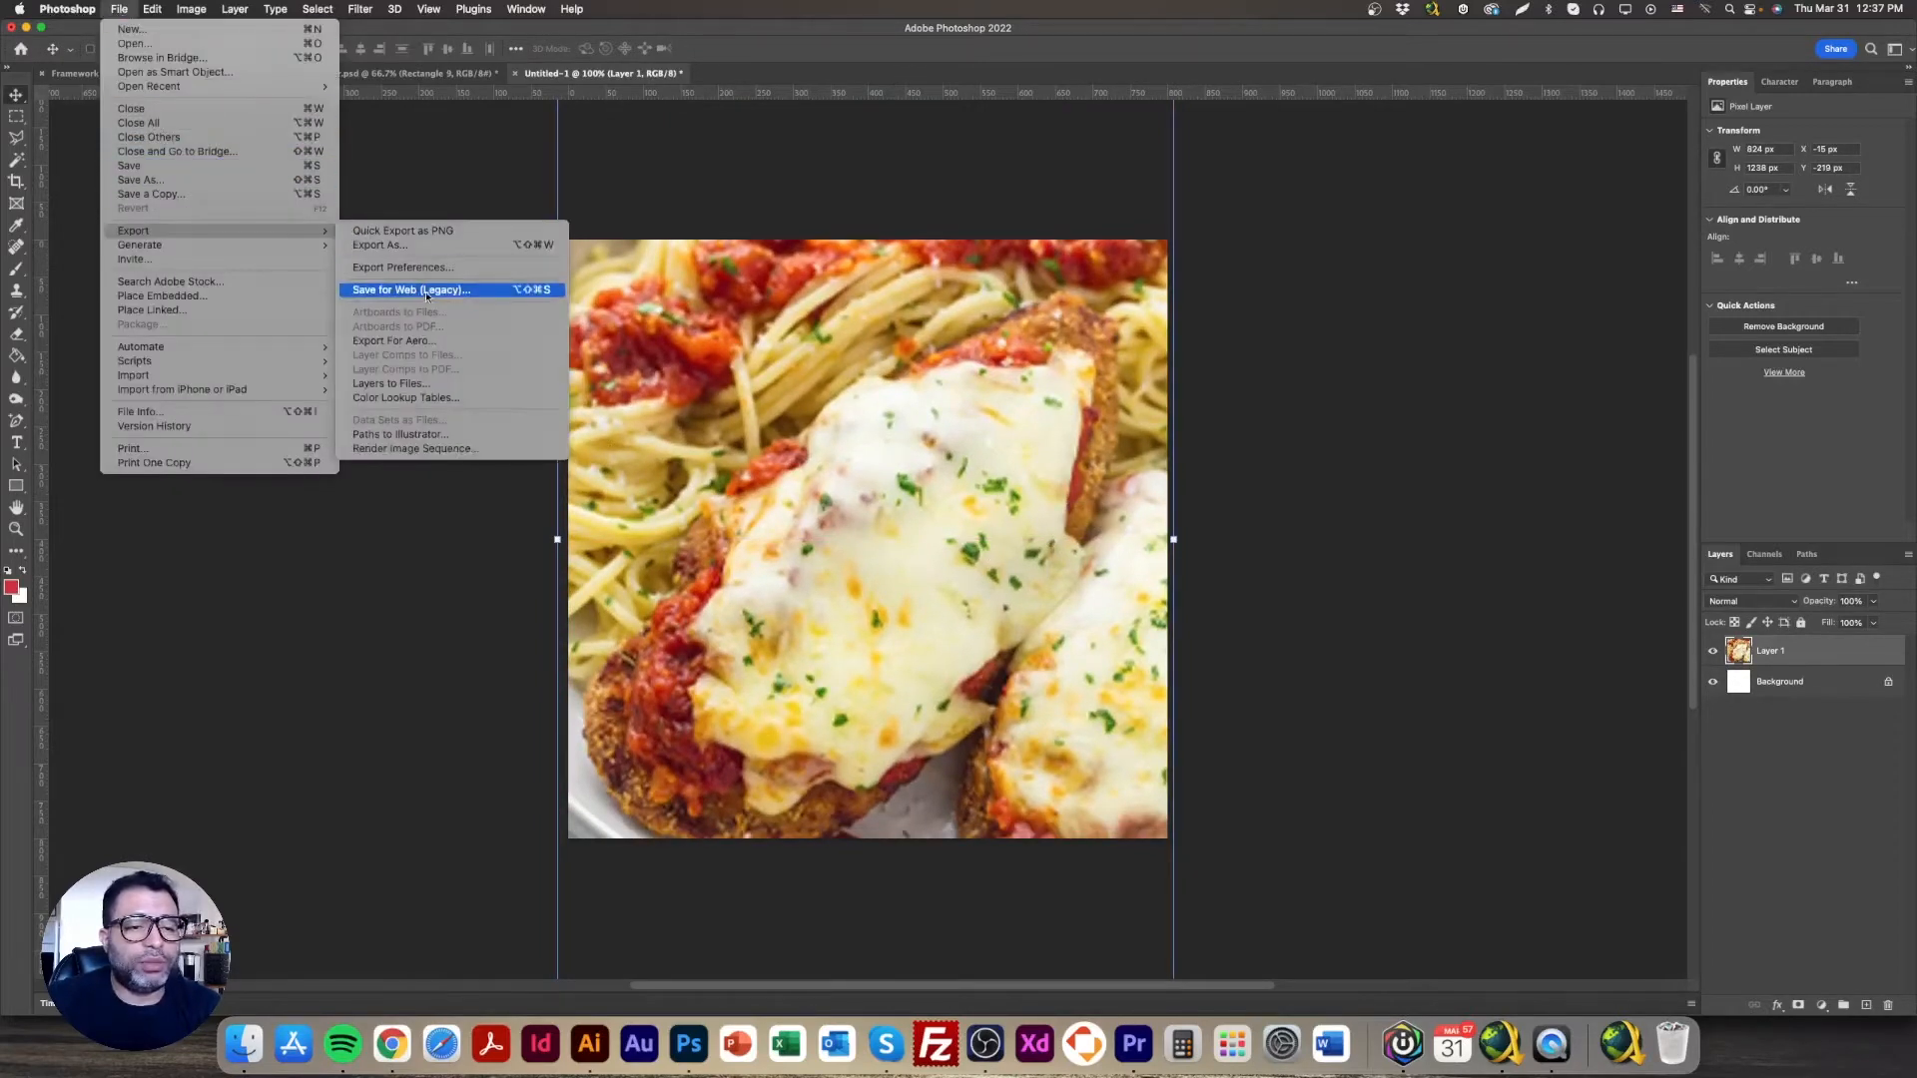
click(426, 293)
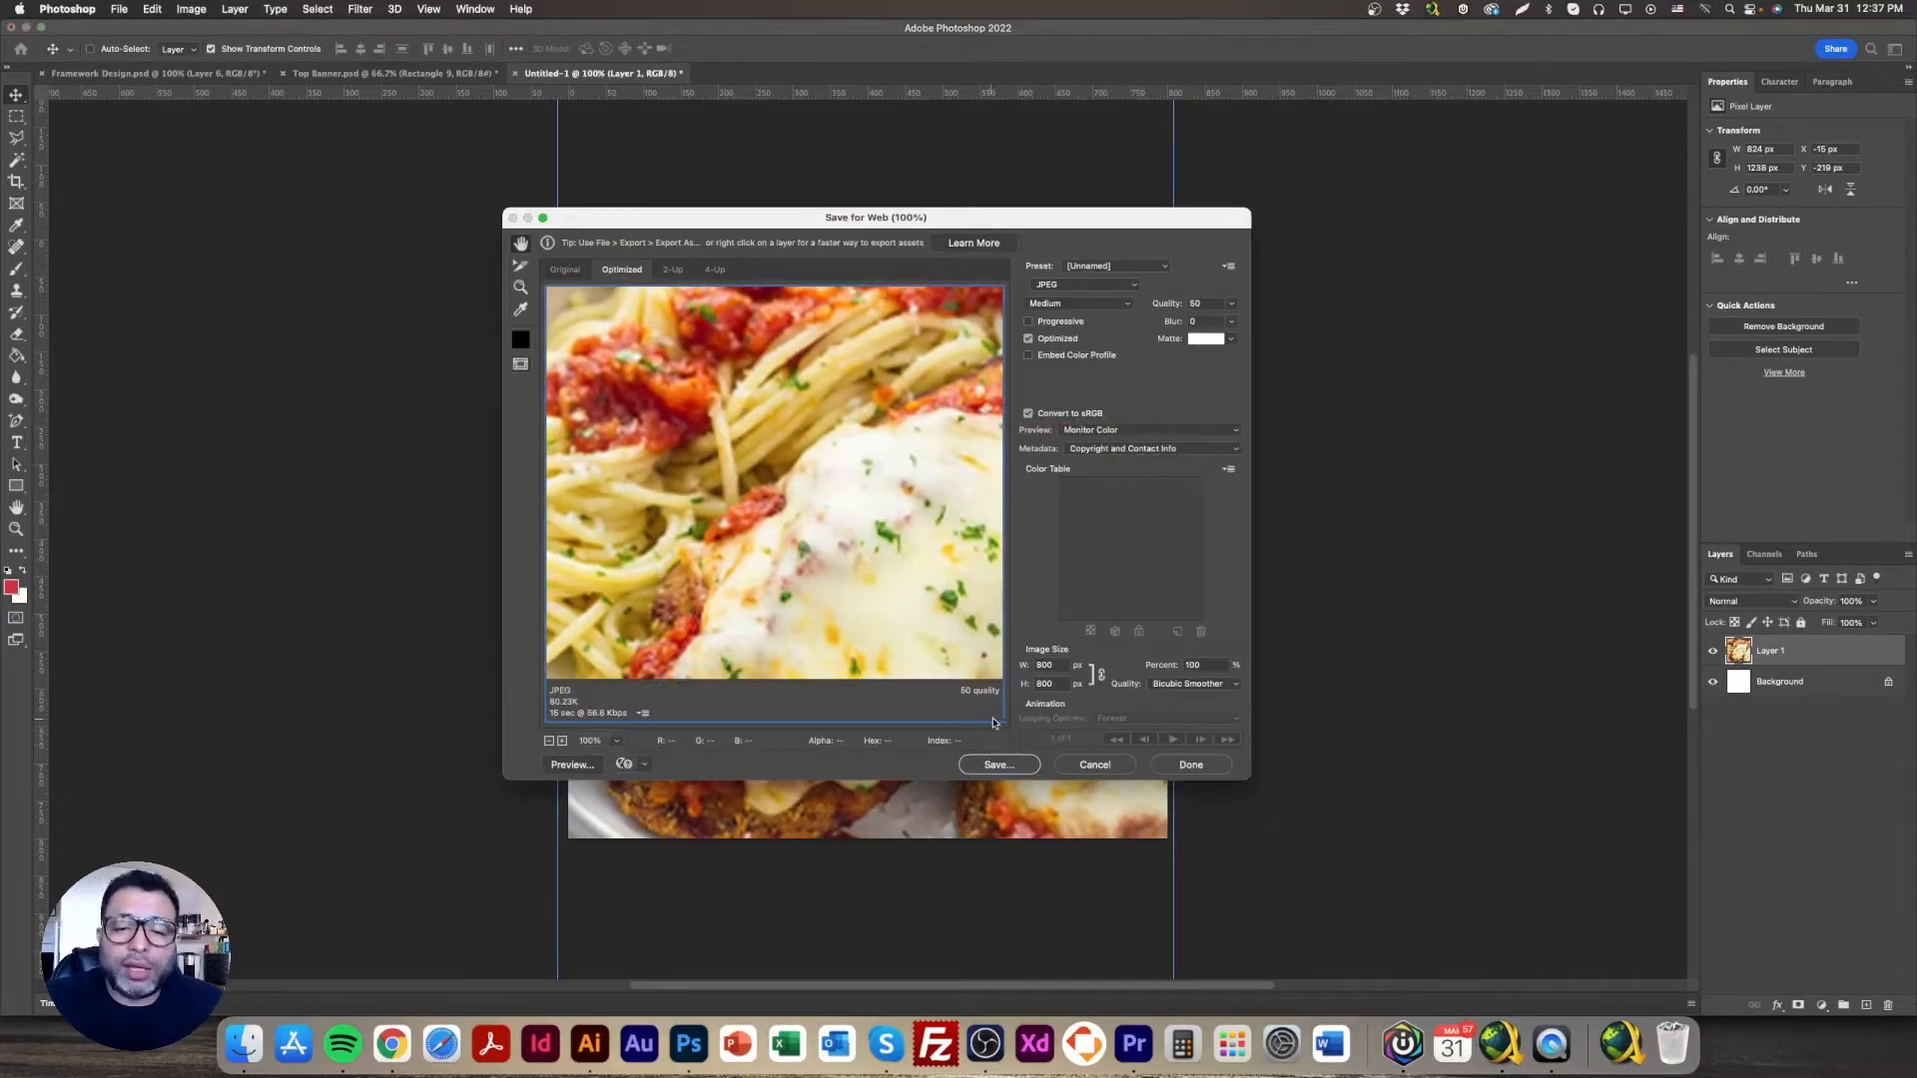
click(1034, 764)
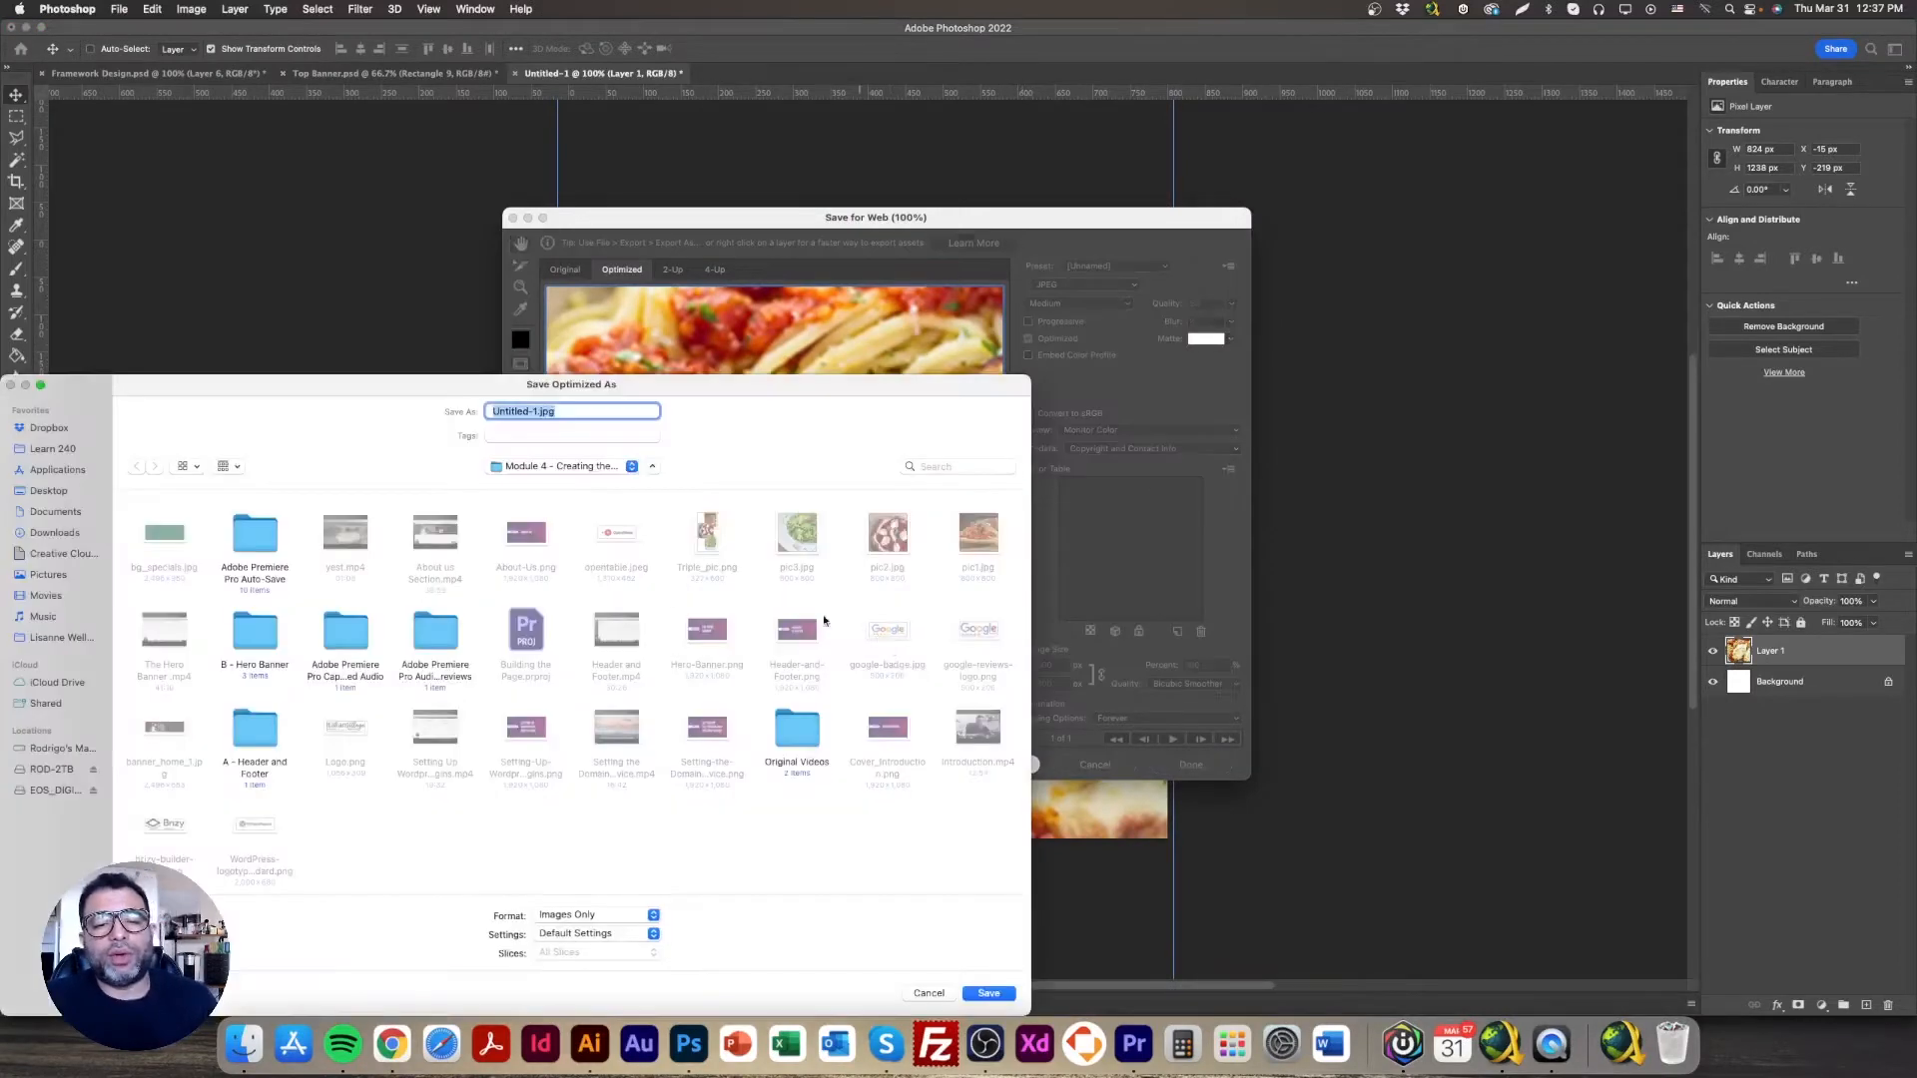
key(BackSpace)
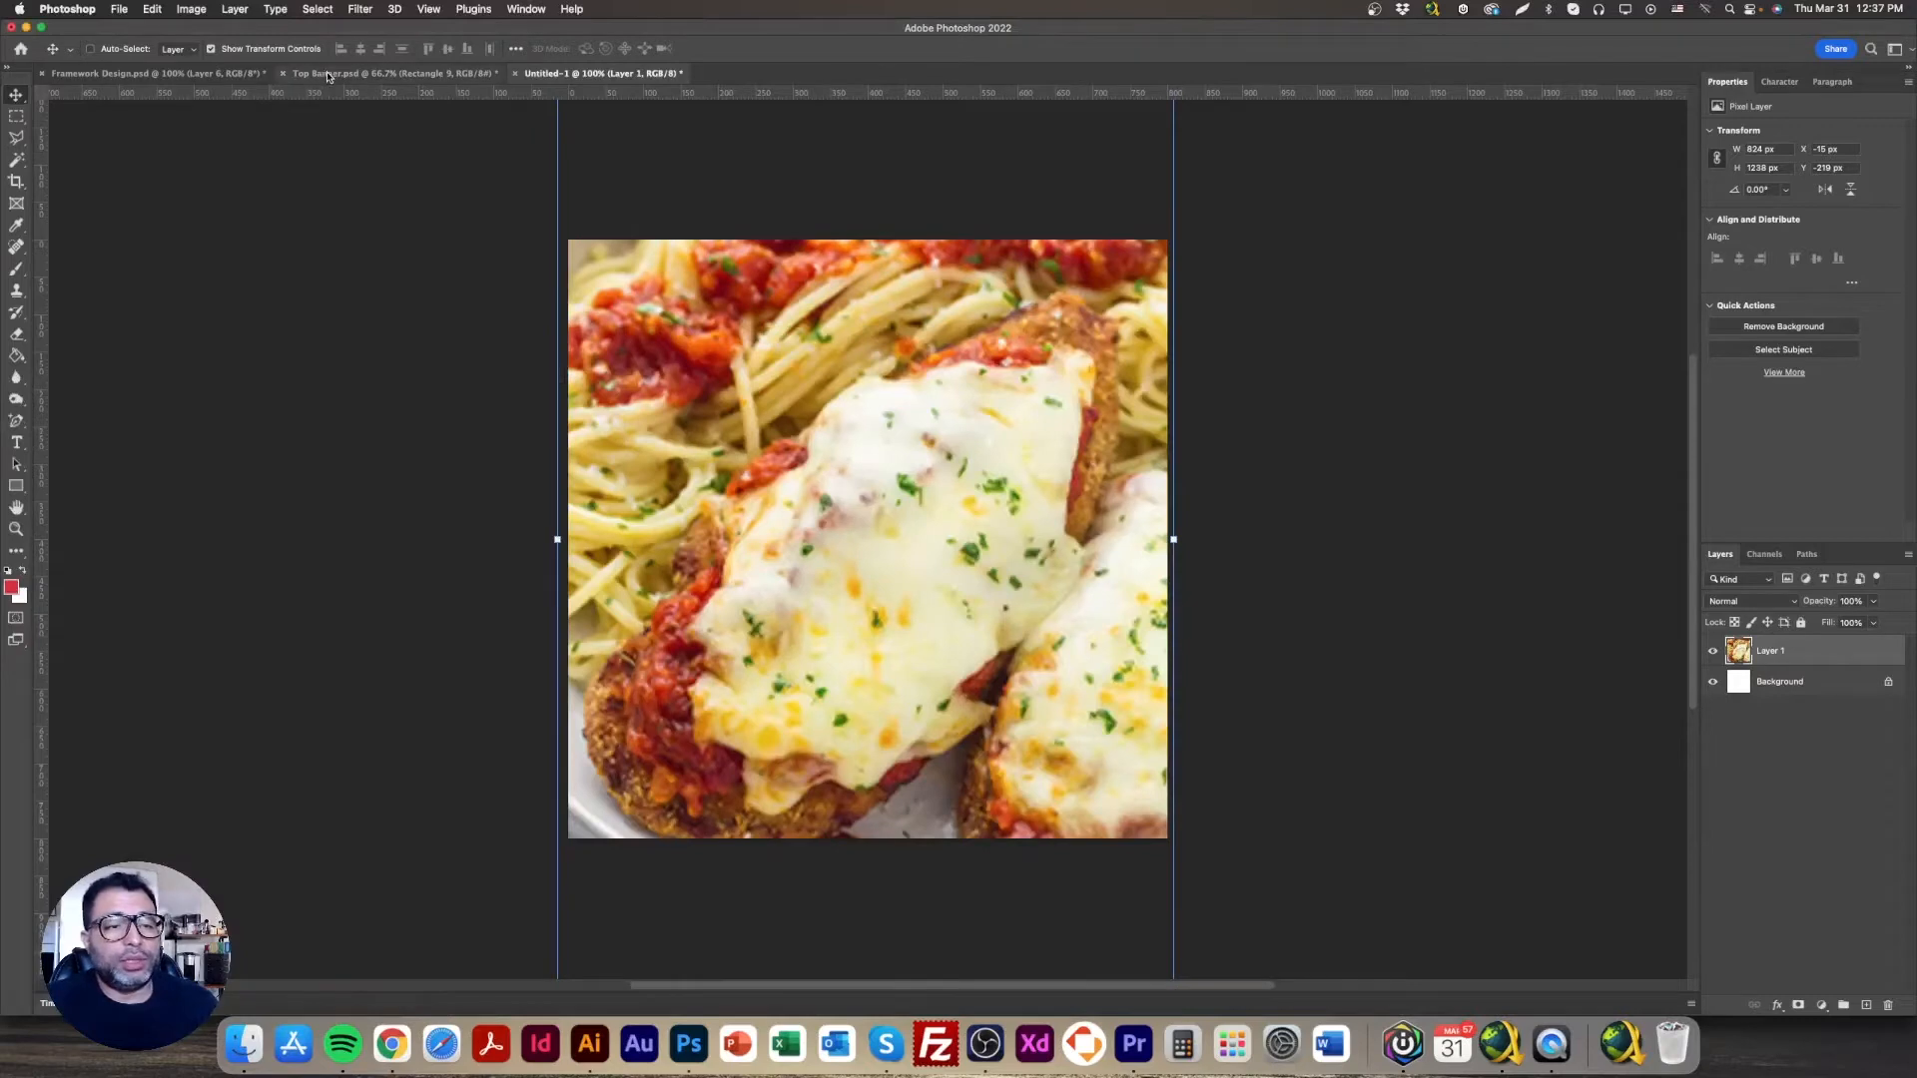
Step: Copy the Lasagne photo into Untitled-1 and scale it to cover the square canvas
click(329, 75)
click(189, 75)
drag(395, 76, 639, 76)
right_click(811, 478)
click(828, 482)
drag(824, 487, 812, 432)
drag(907, 517, 1036, 644)
drag(1165, 827, 1266, 929)
drag(1156, 778, 1119, 714)
key(Return)
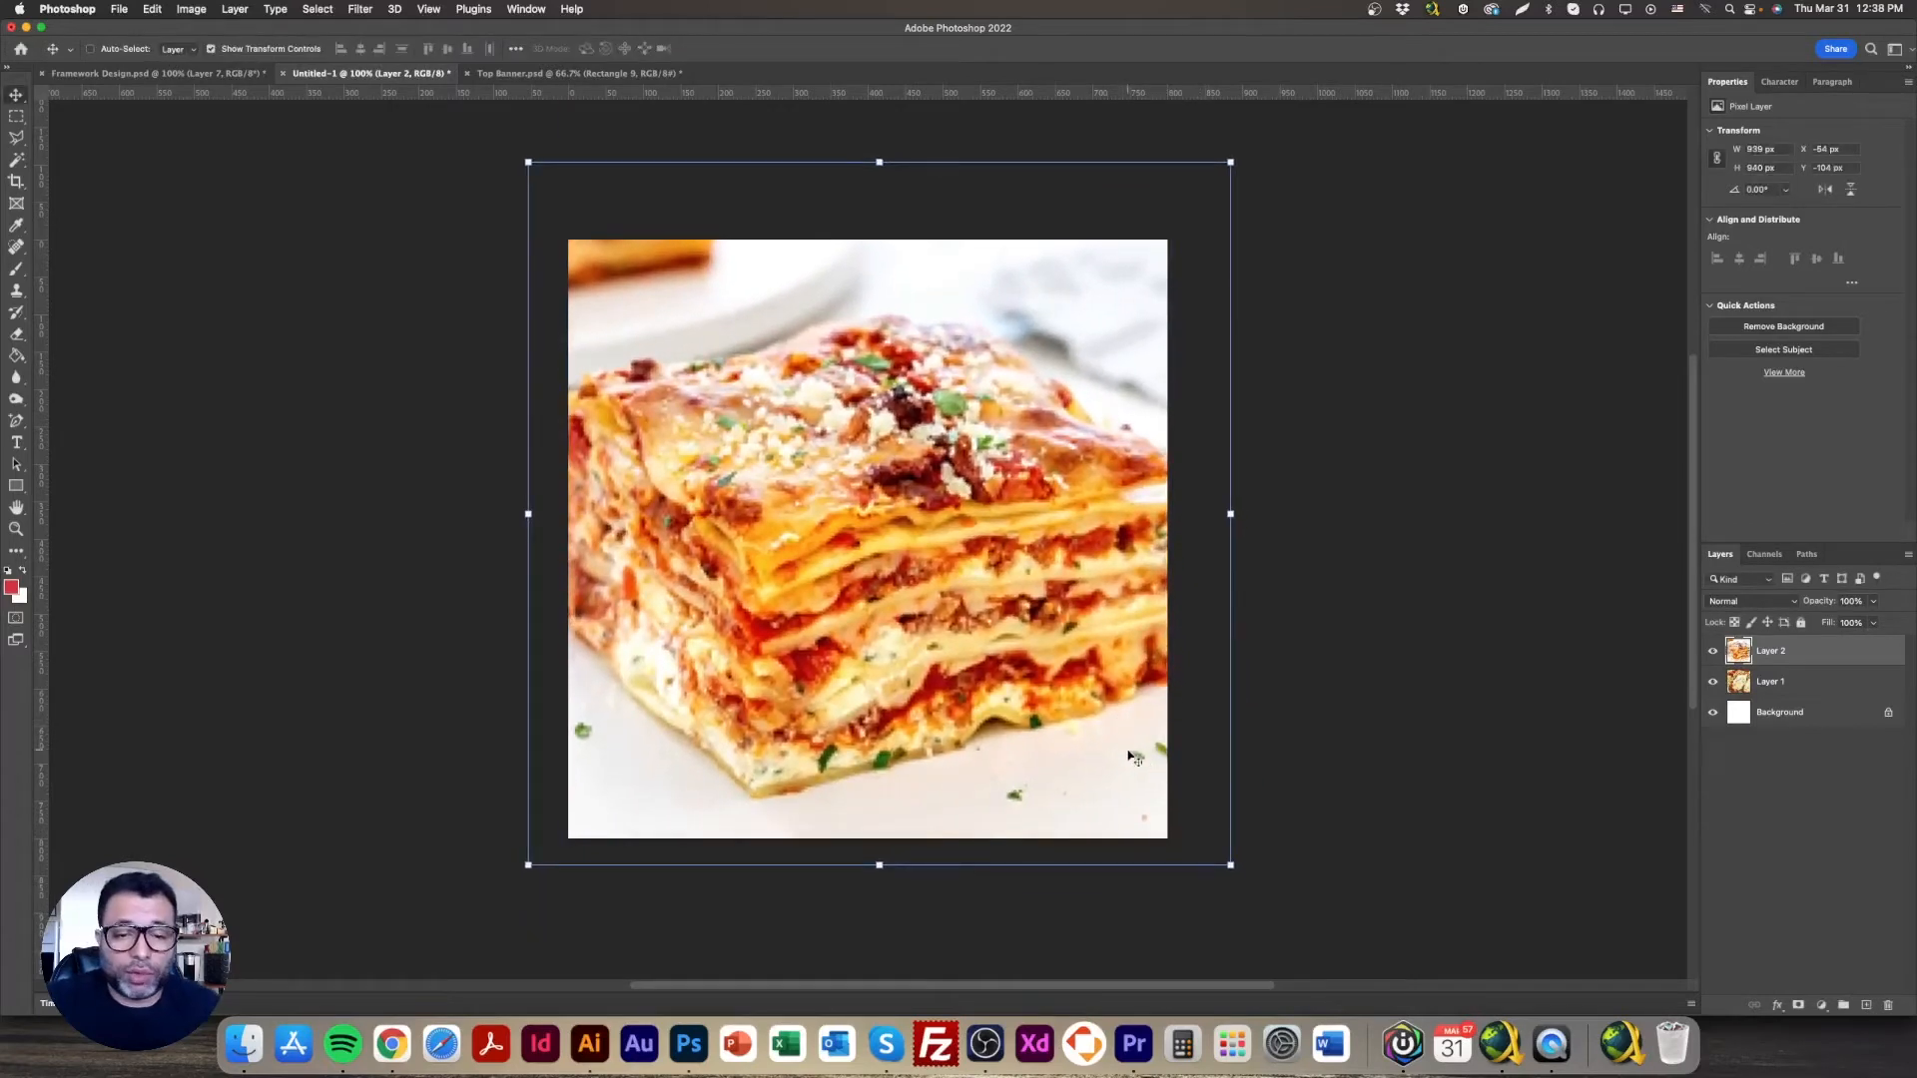
Step: Export it via Save for Web (Legacy) as _S_1.jpg and return to Framework Design.psd
click(121, 10)
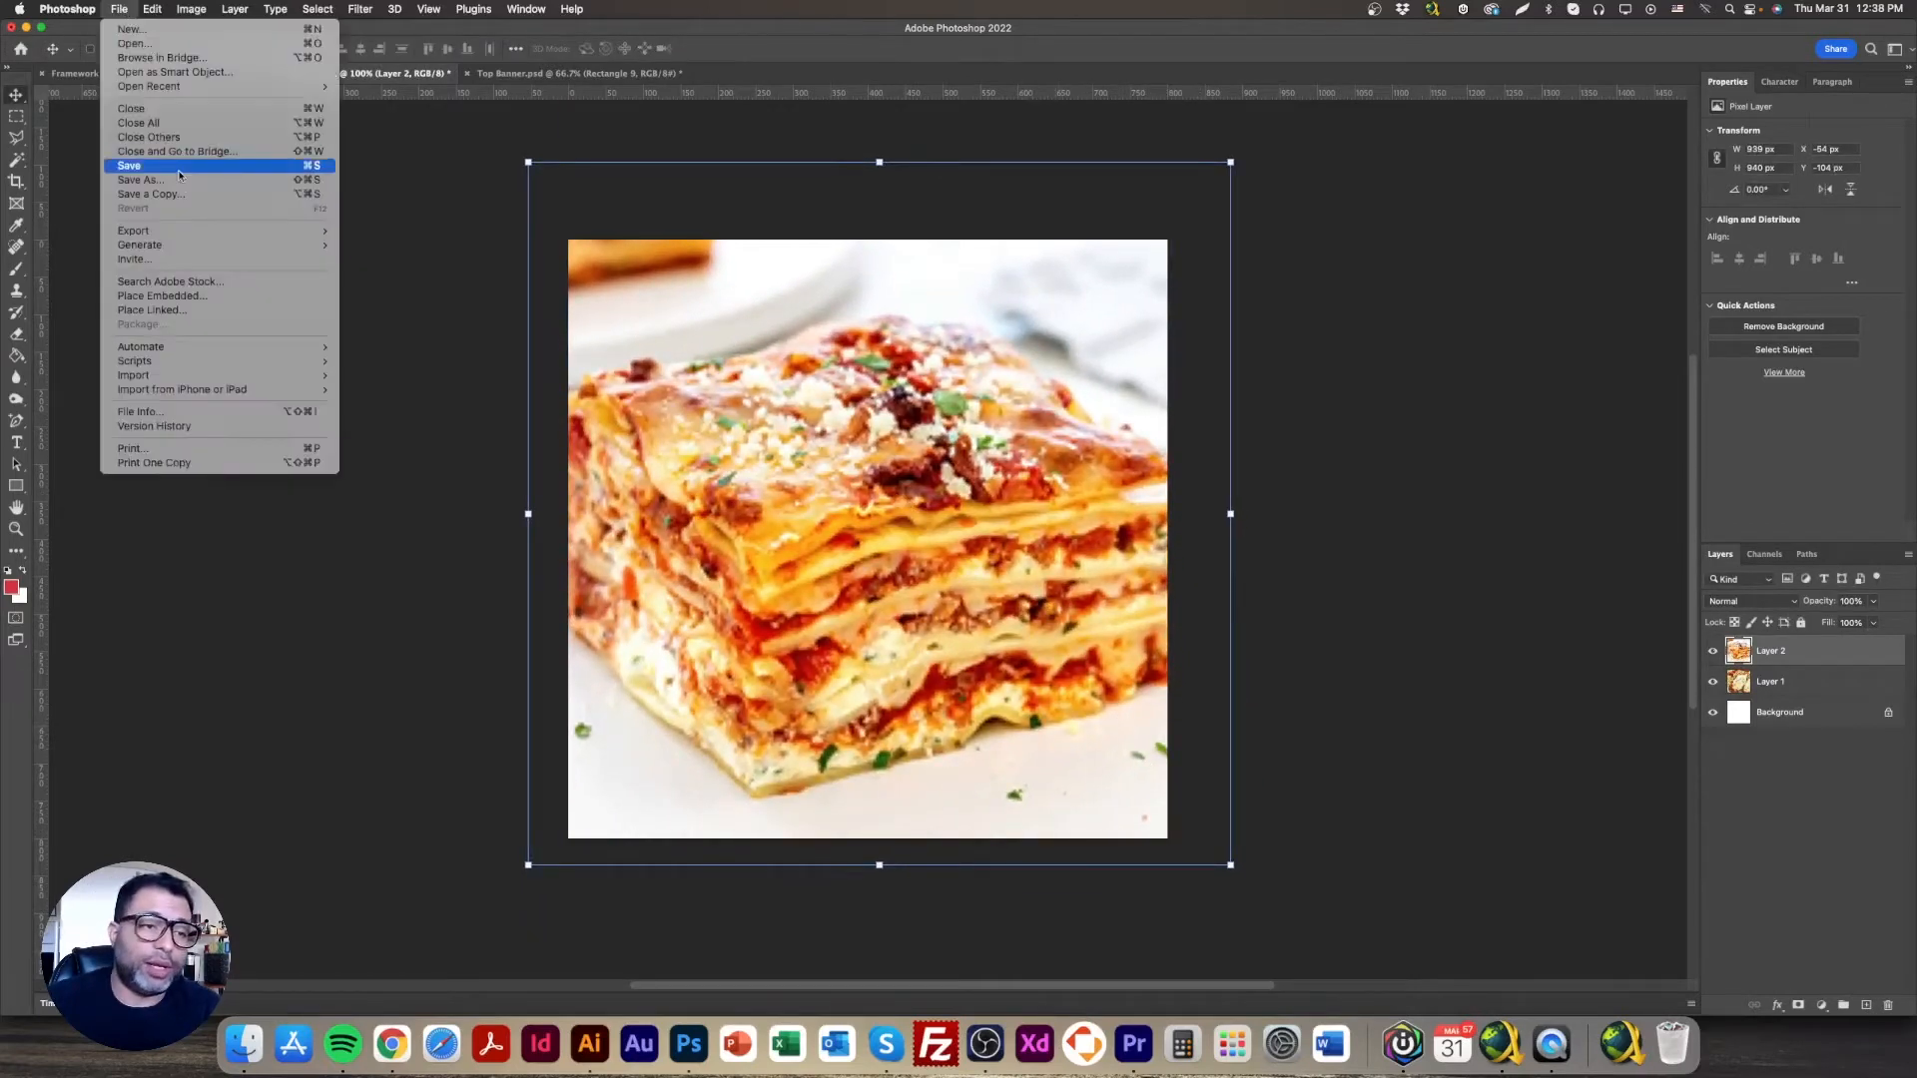
mouse_move(190, 228)
click(419, 292)
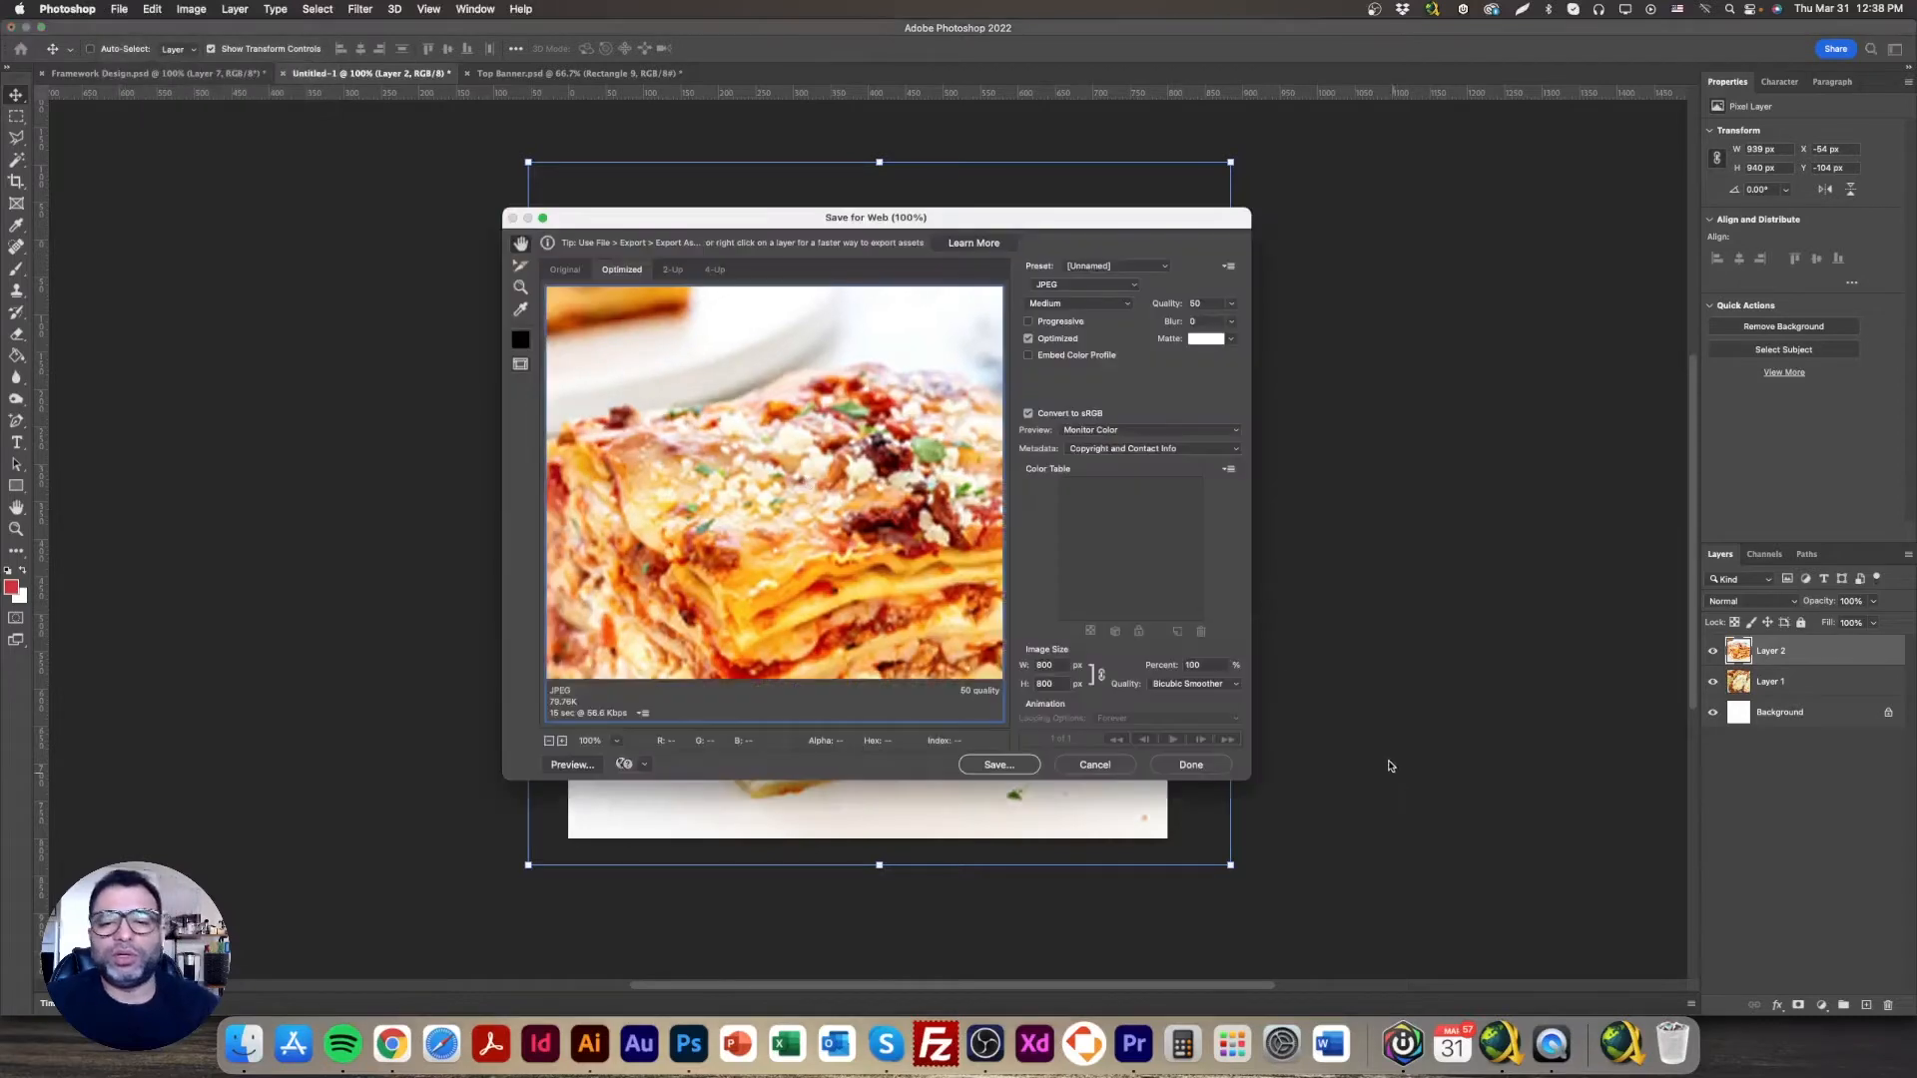
click(998, 765)
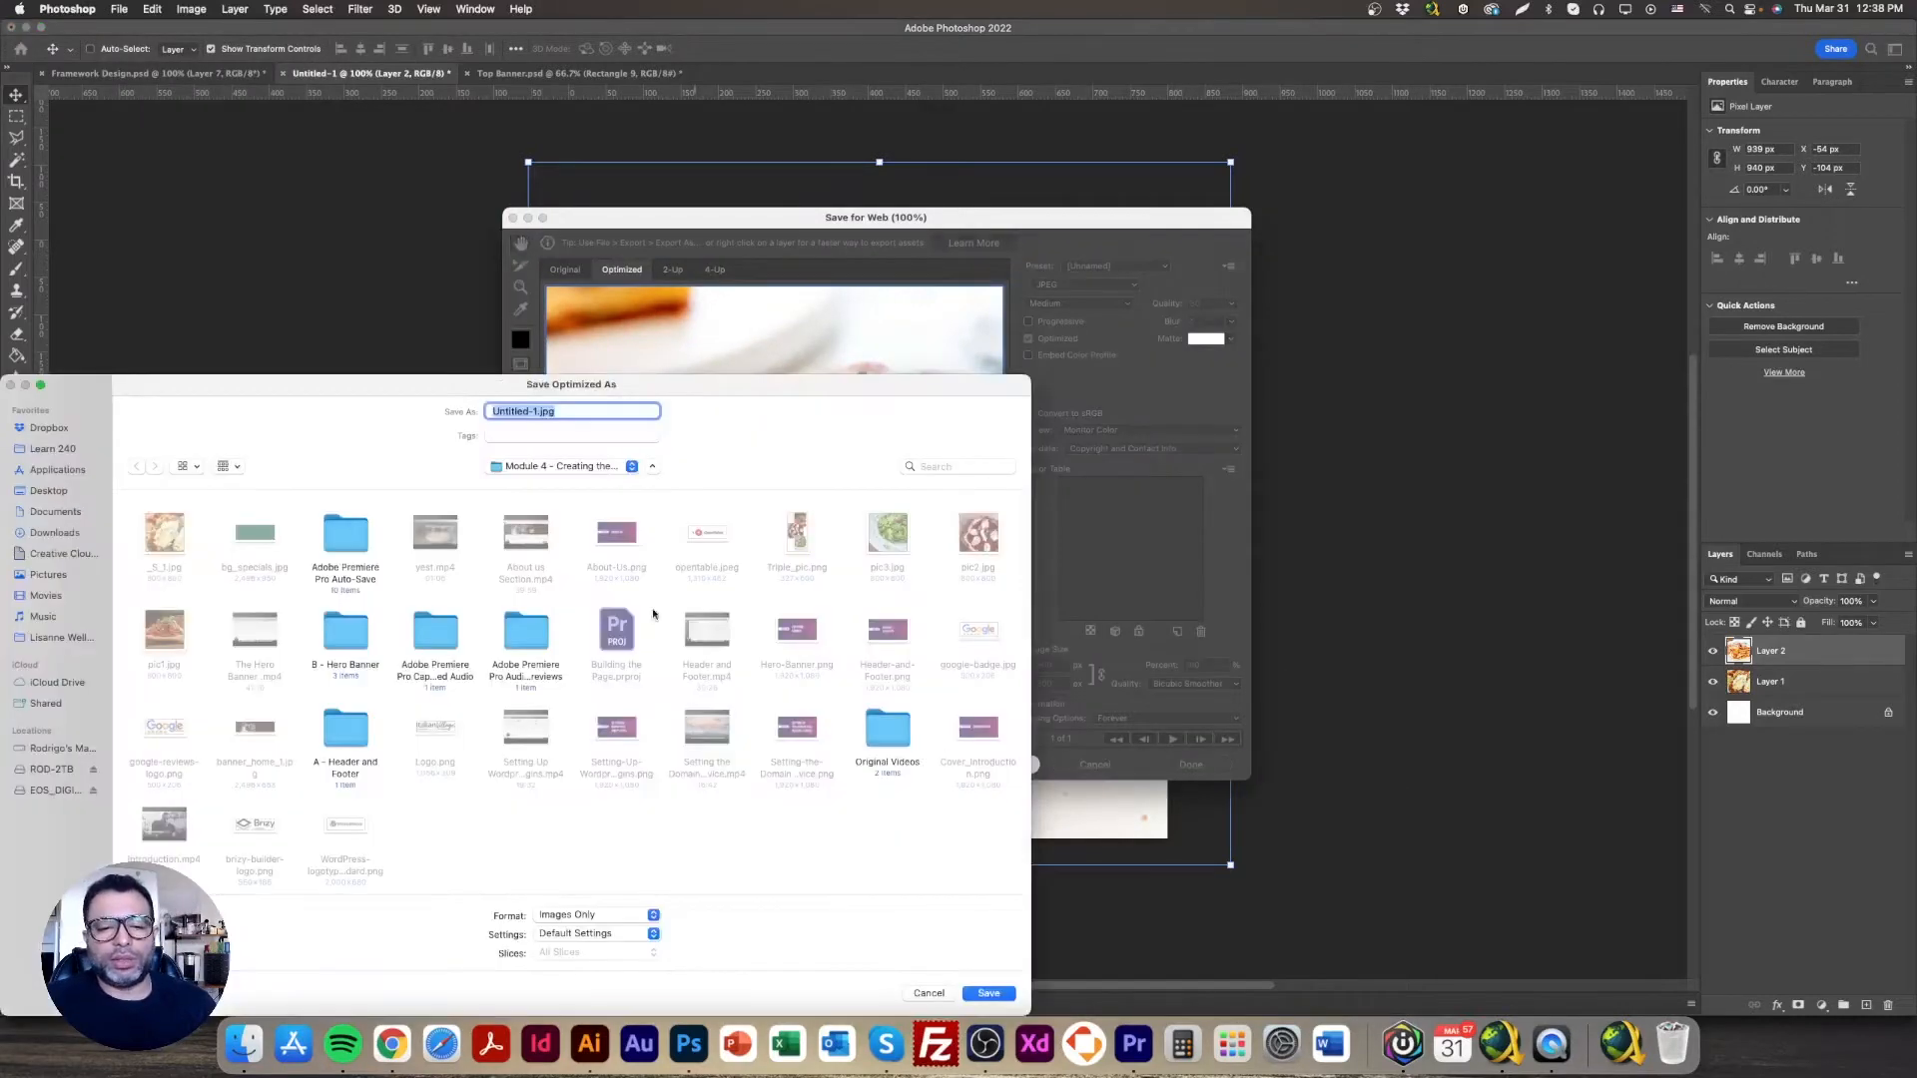
click(160, 546)
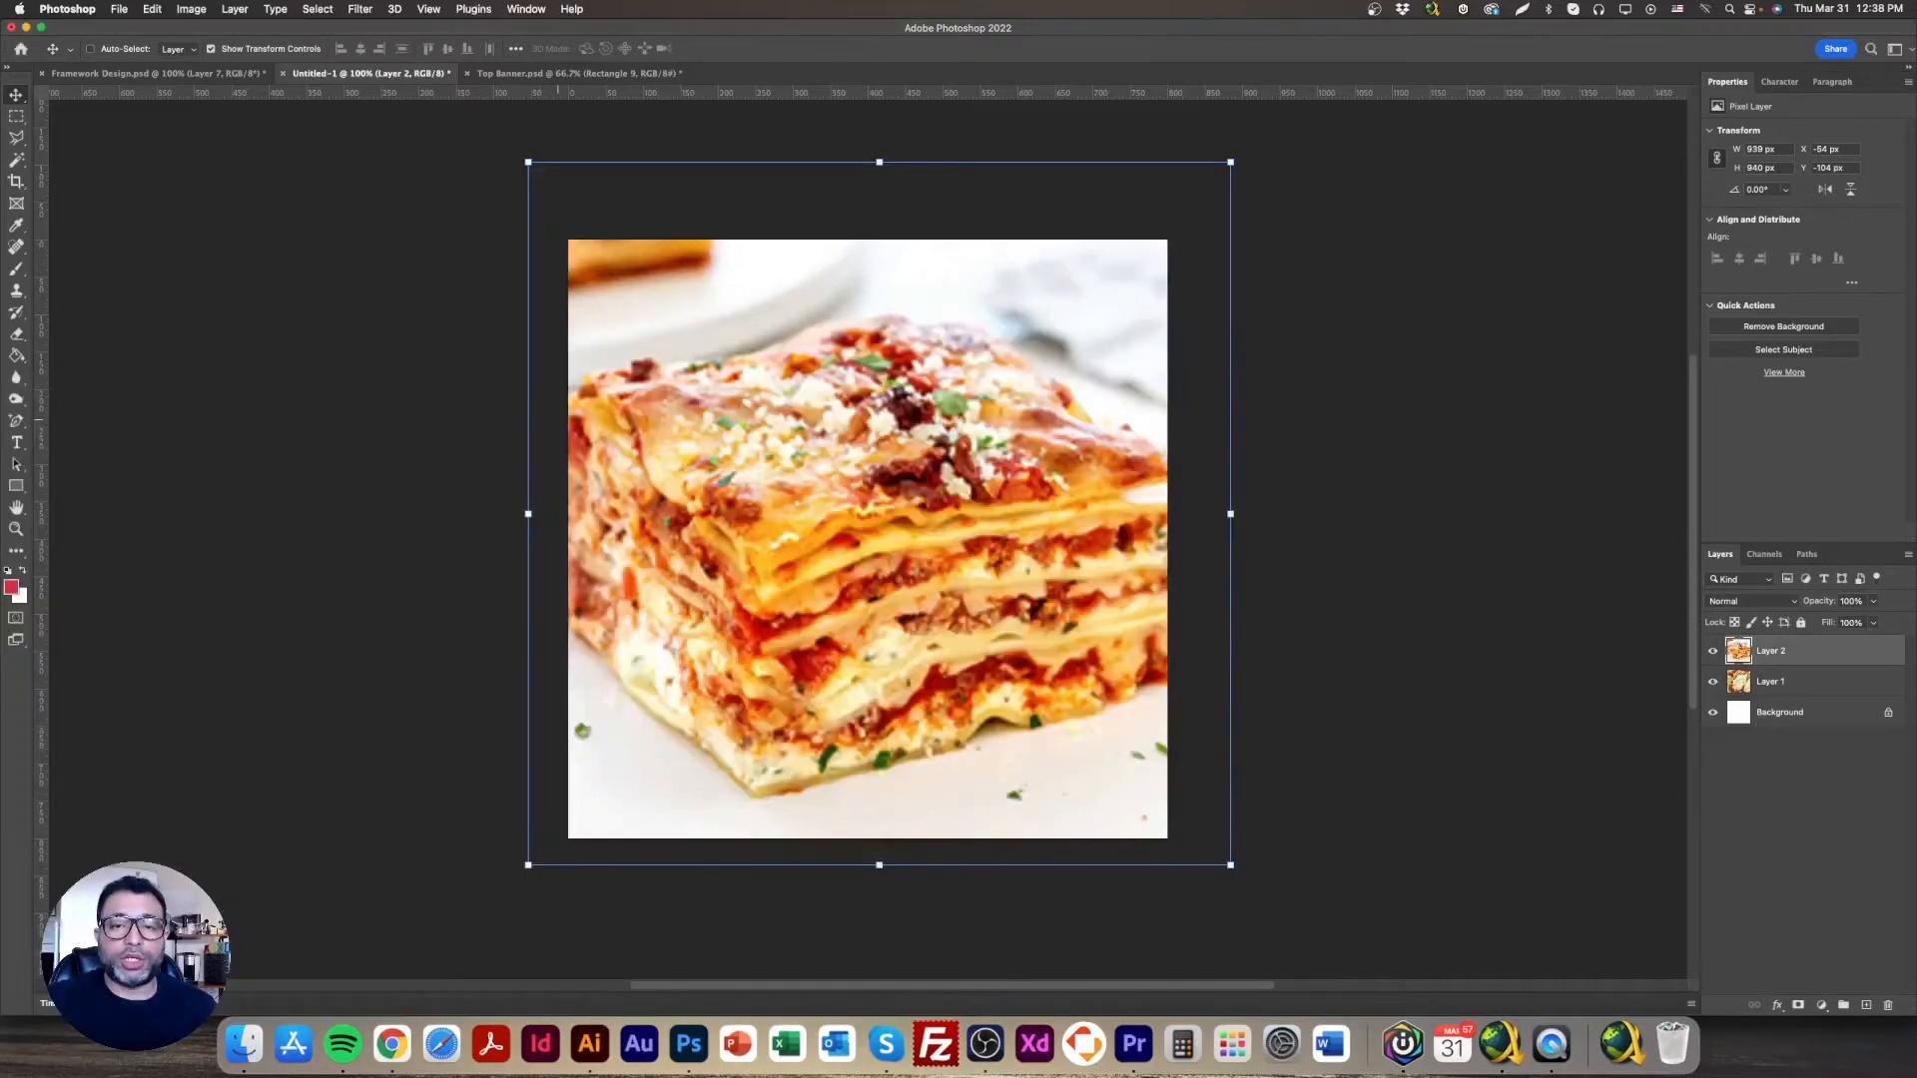
click(224, 76)
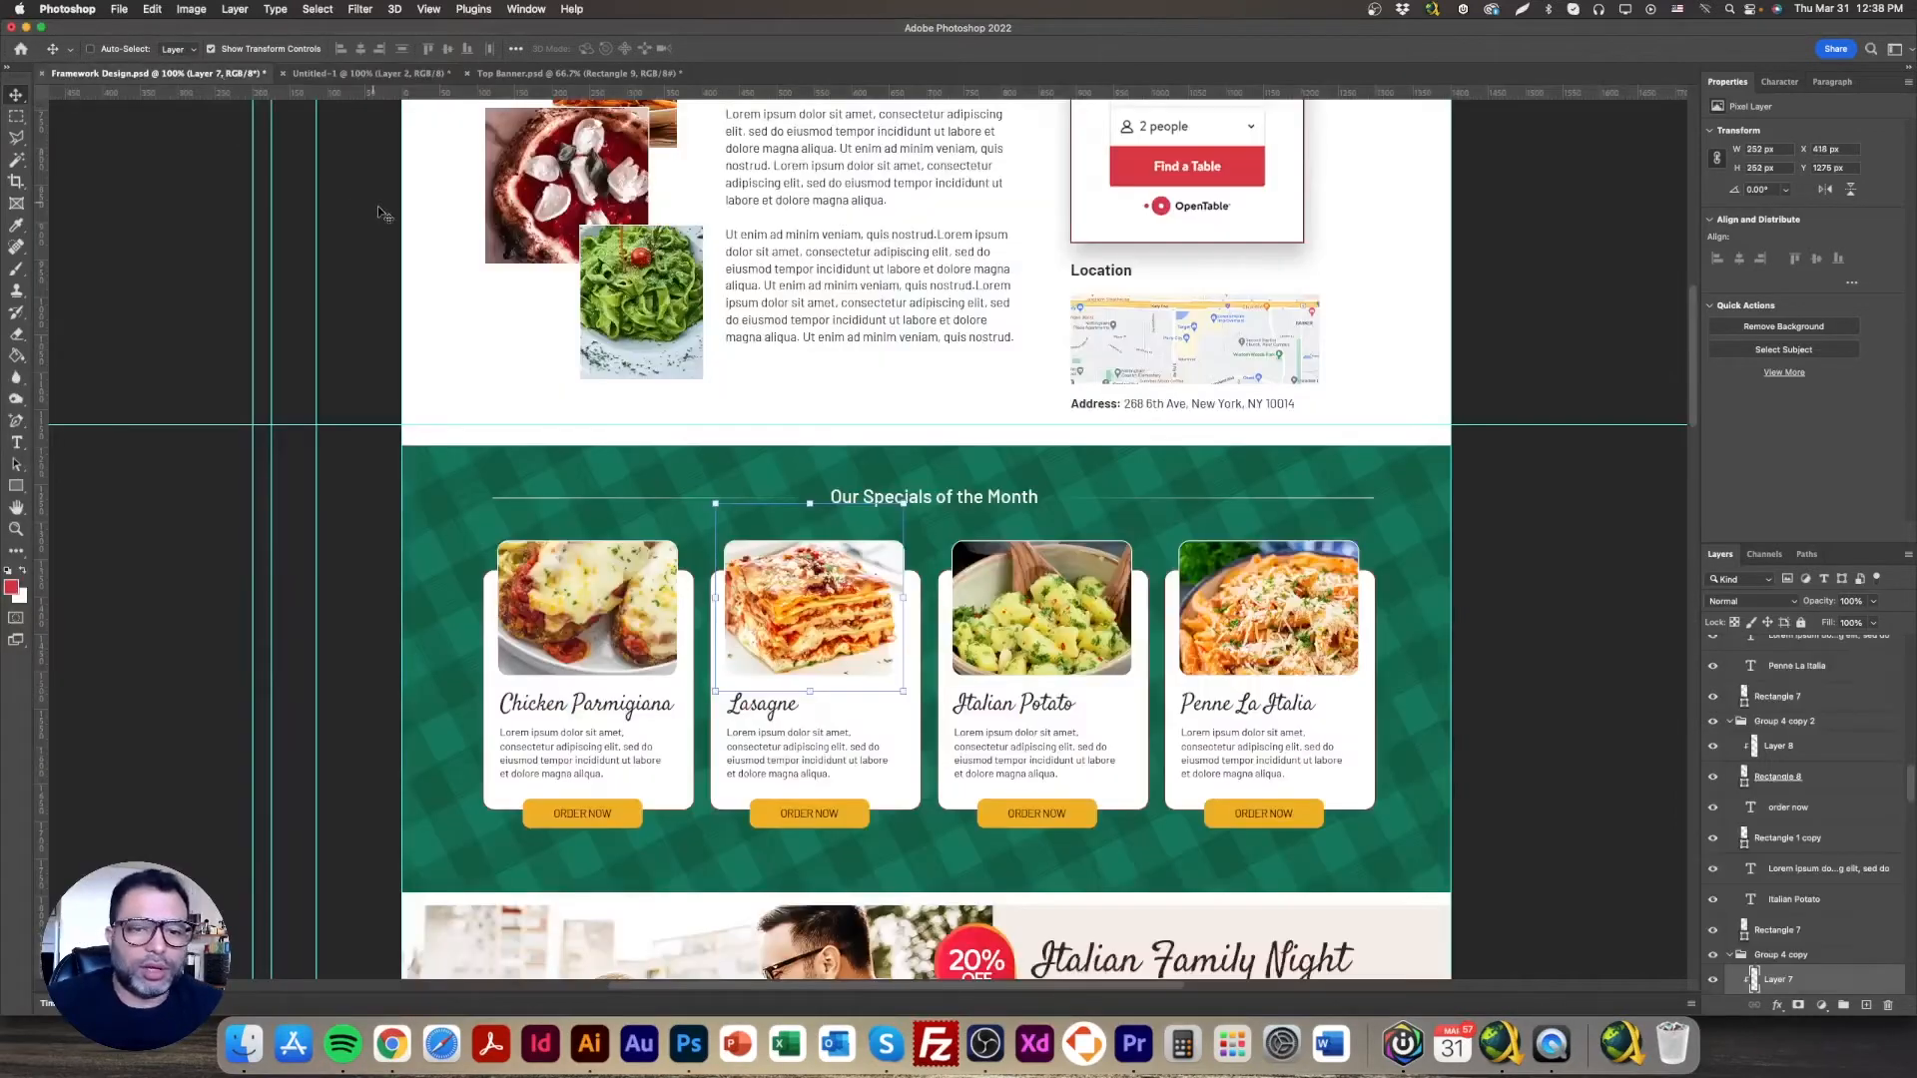
Step: Copy the Italian Potato photo into Untitled-1 and scale it to cover the canvas
right_click(1038, 579)
click(1070, 596)
drag(1069, 593, 1357, 858)
key(ctrl+t)
drag(1163, 666, 904, 539)
drag(1098, 734, 981, 635)
key(Return)
click(954, 621)
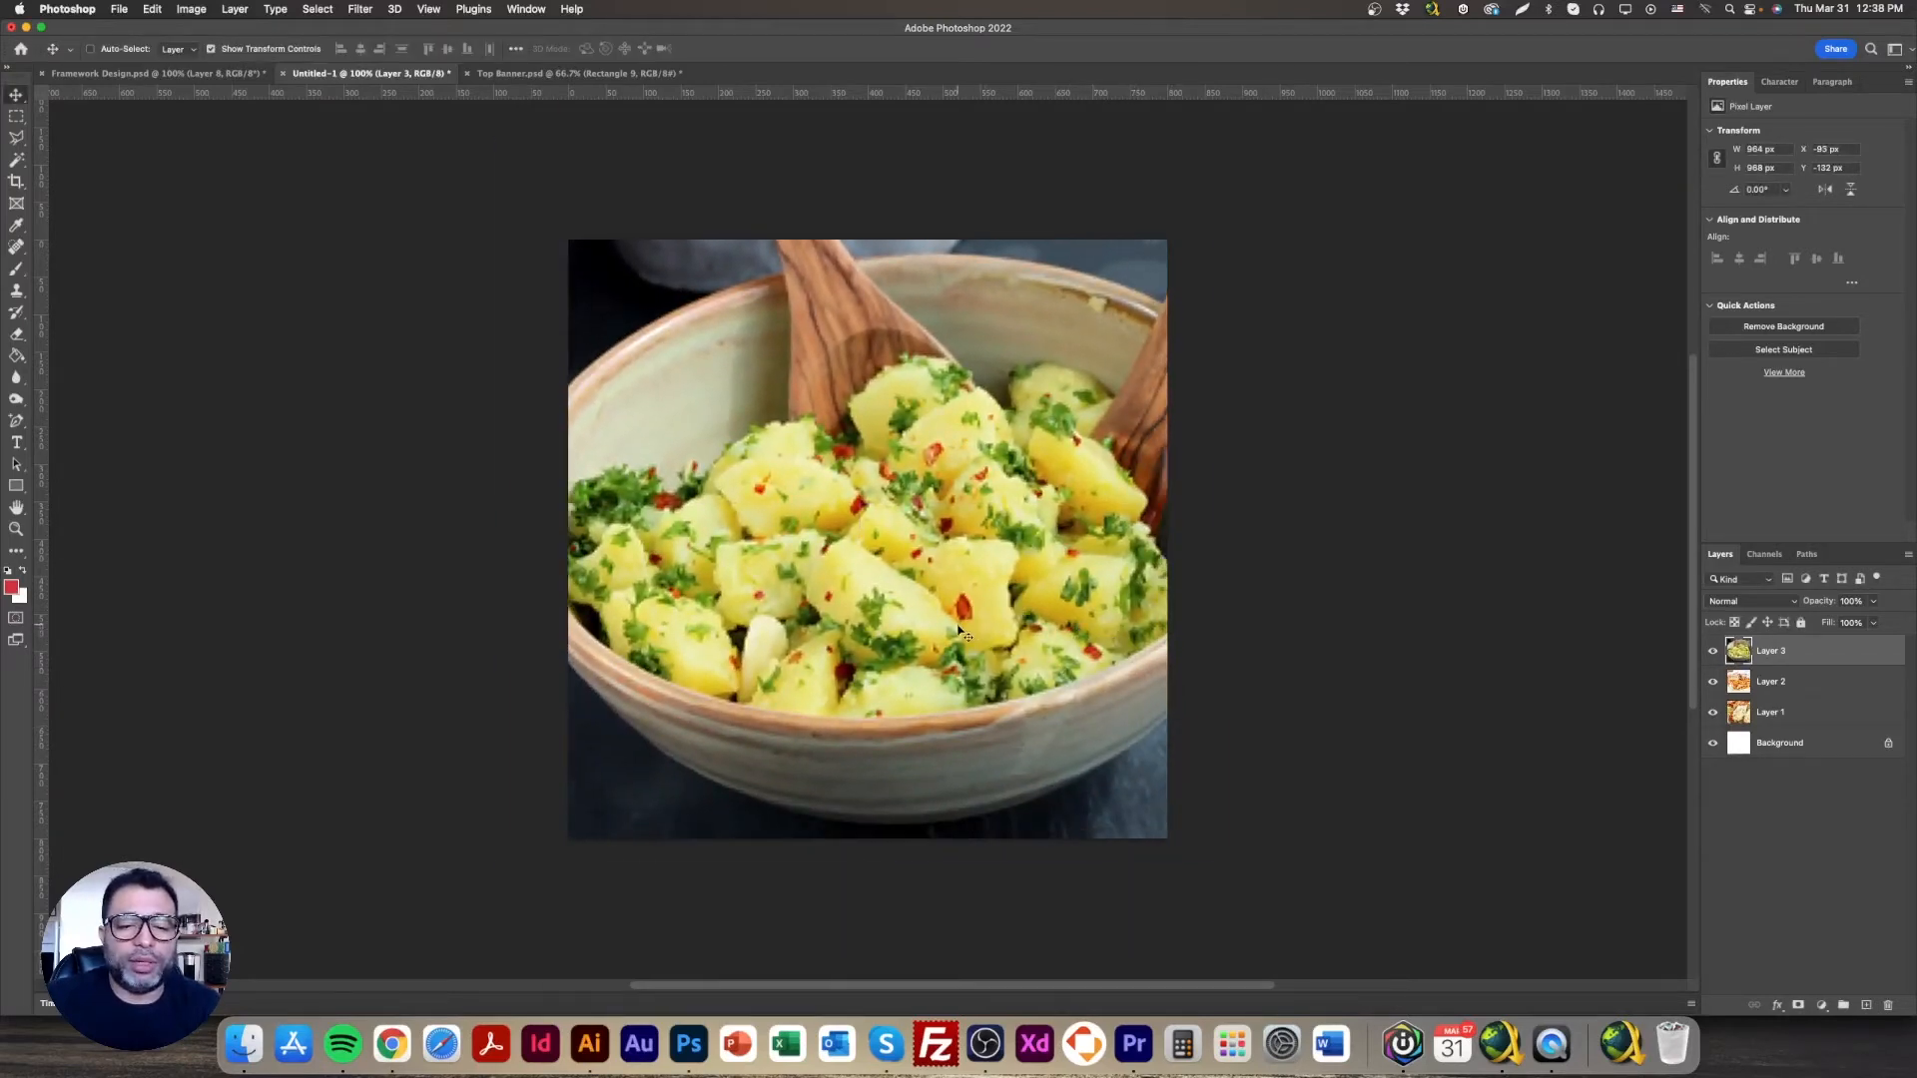
Step: Export it via Save for Web (Legacy) as _S_3.jpg and return to Framework Design.psd
click(118, 14)
mouse_move(200, 231)
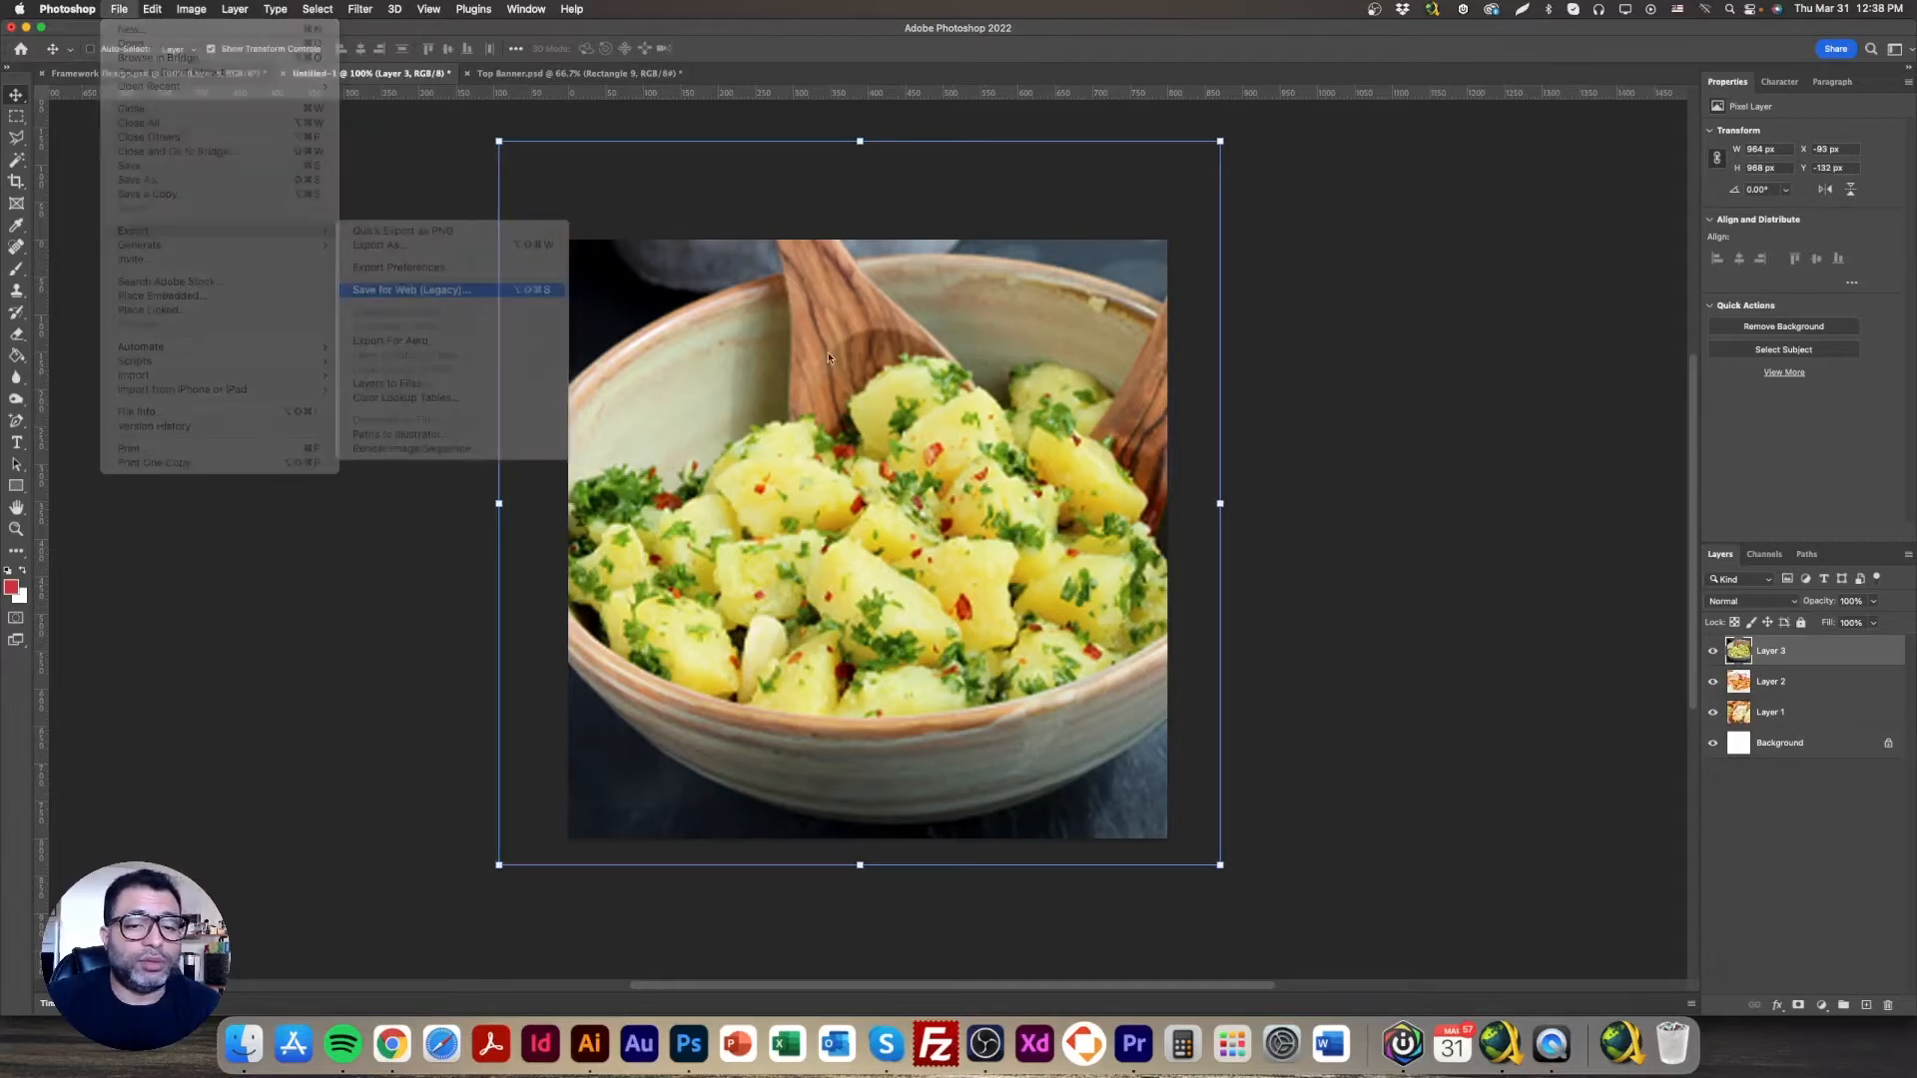
click(439, 289)
click(1010, 764)
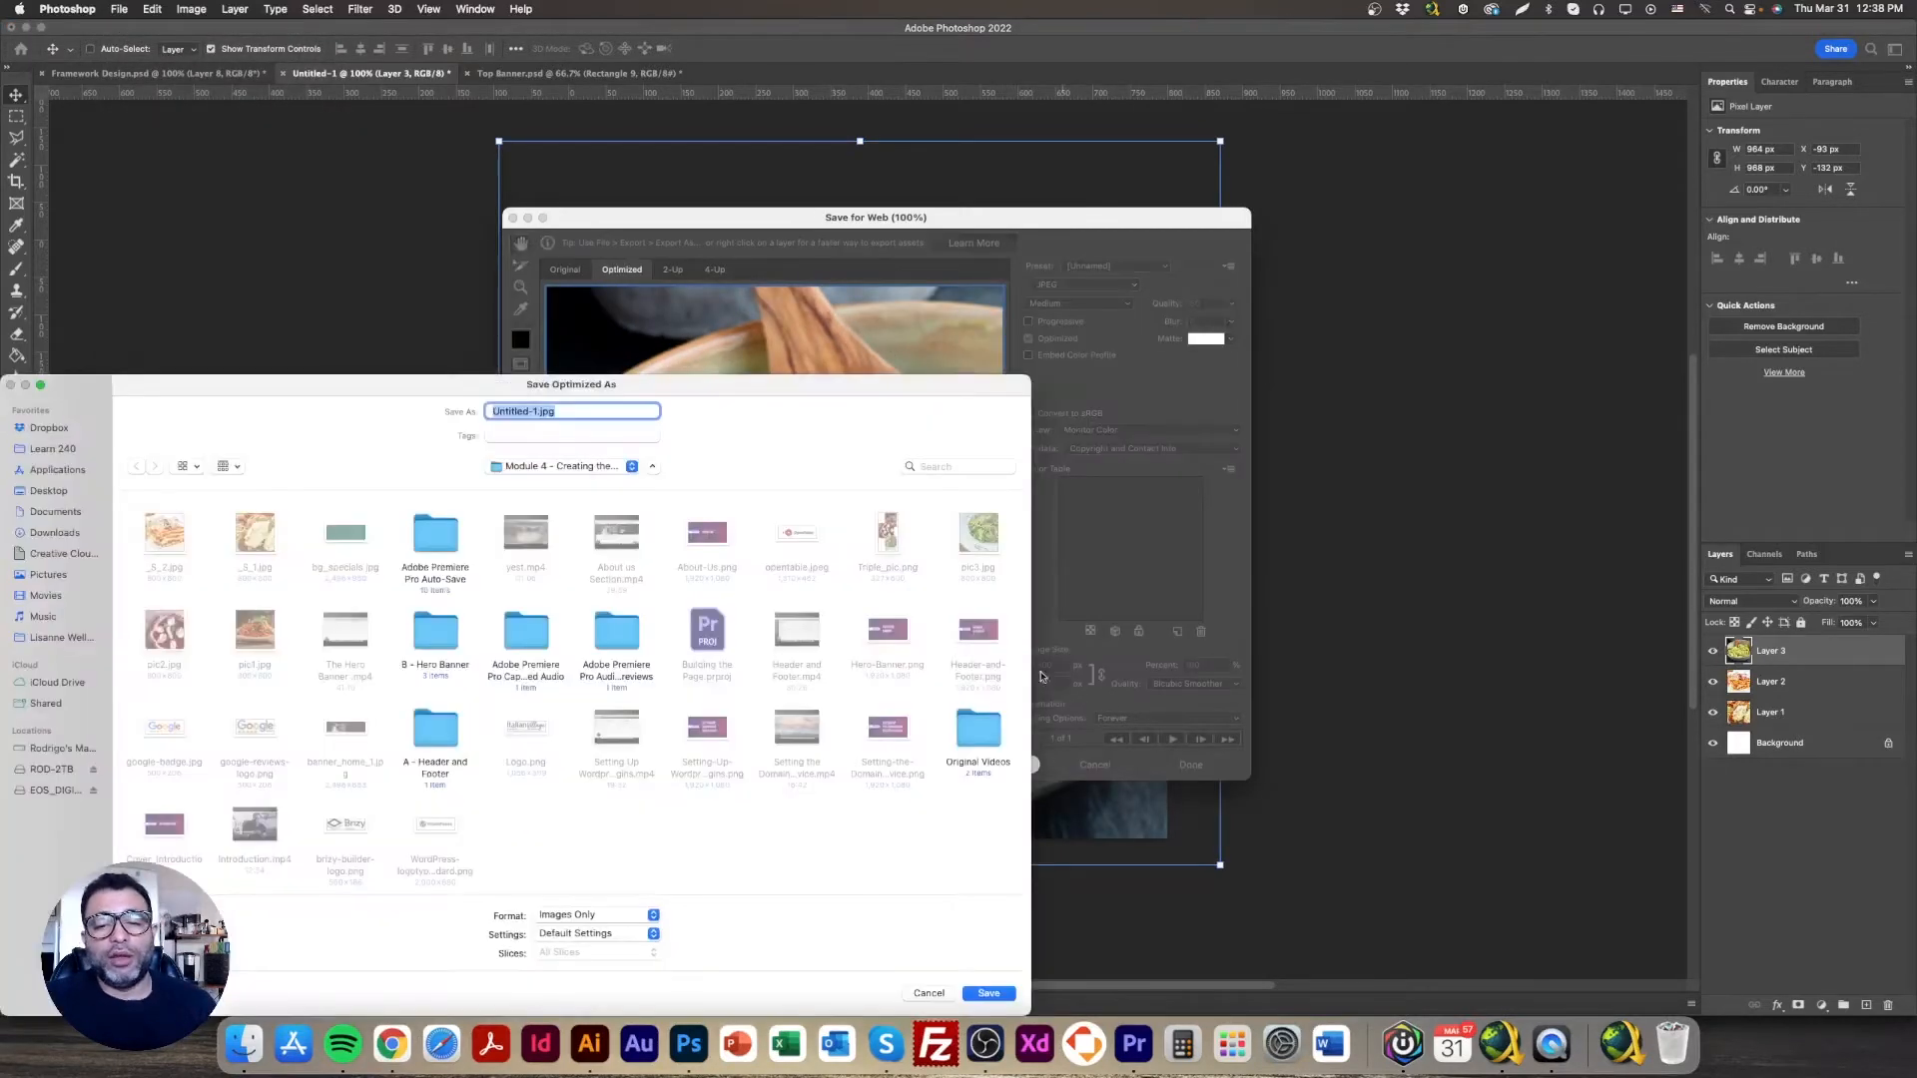
click(170, 540)
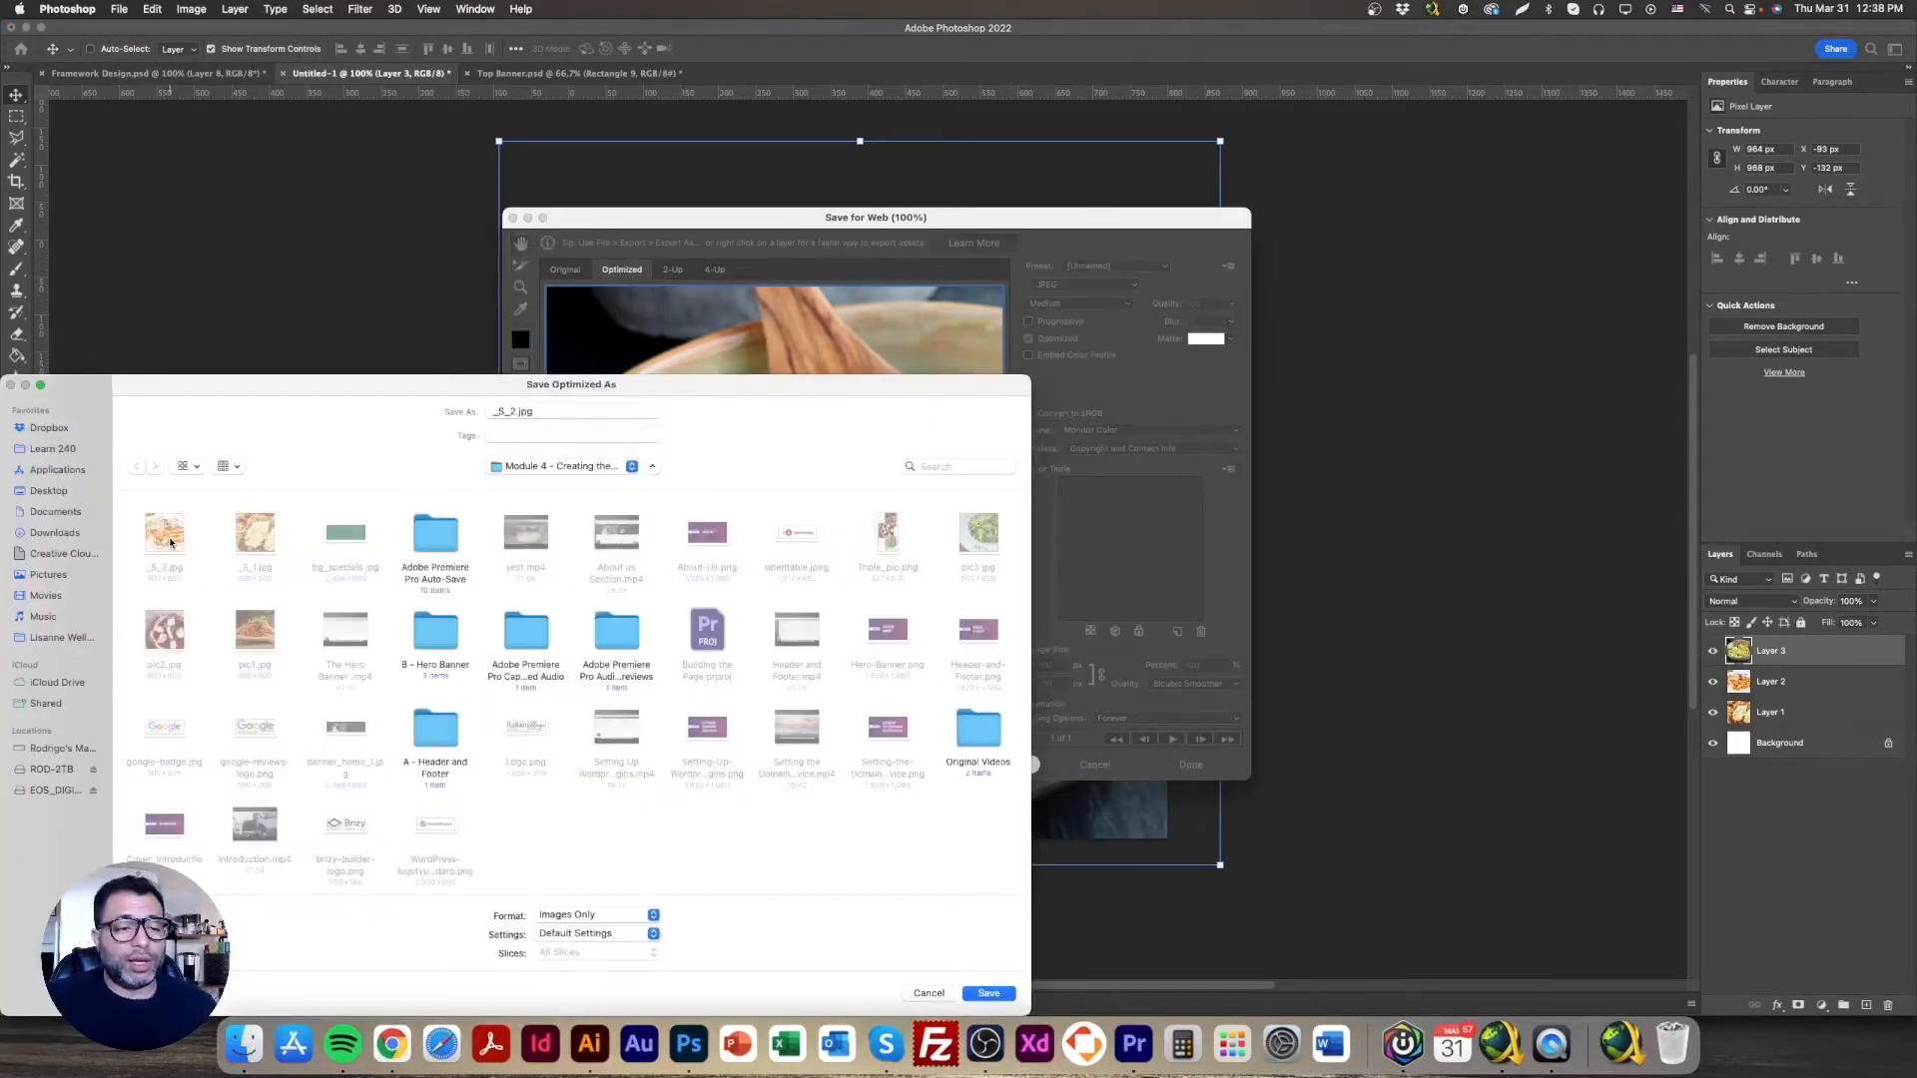
click(507, 412)
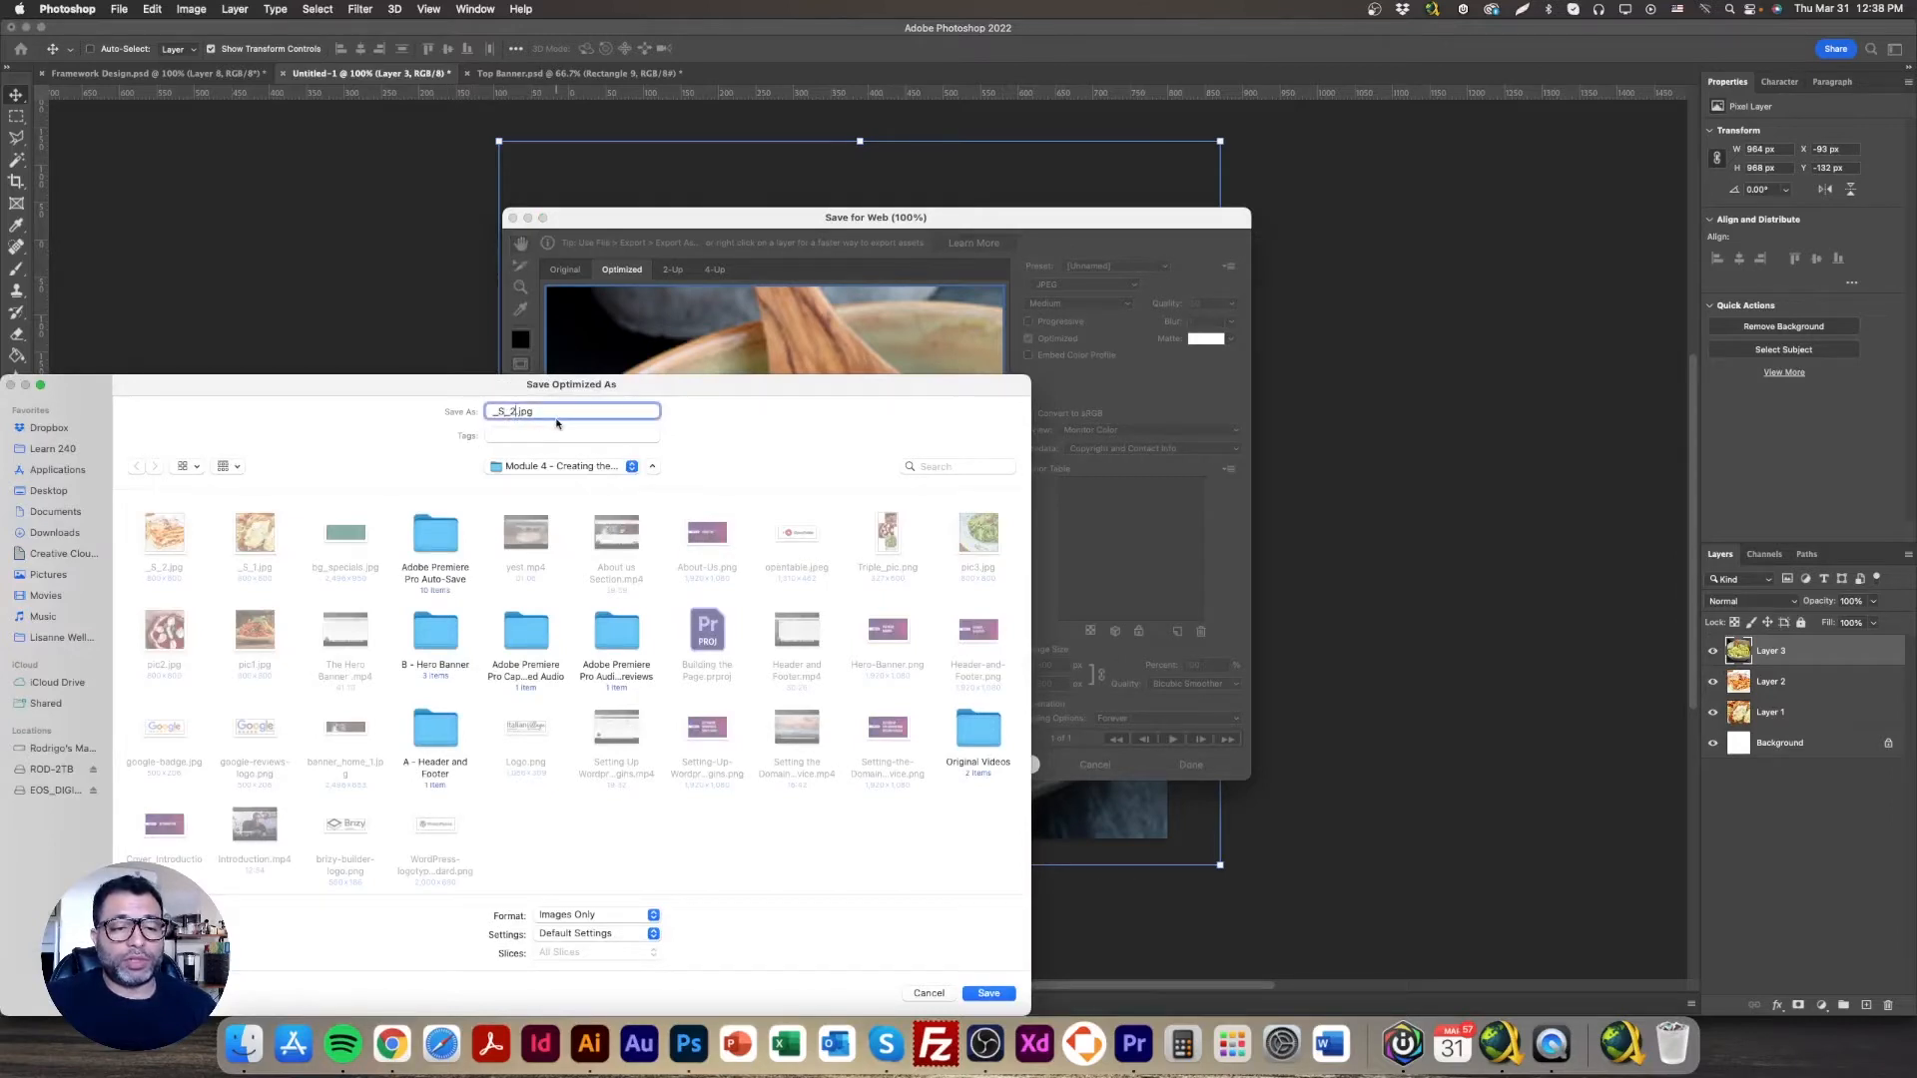
text(3)
key(Return)
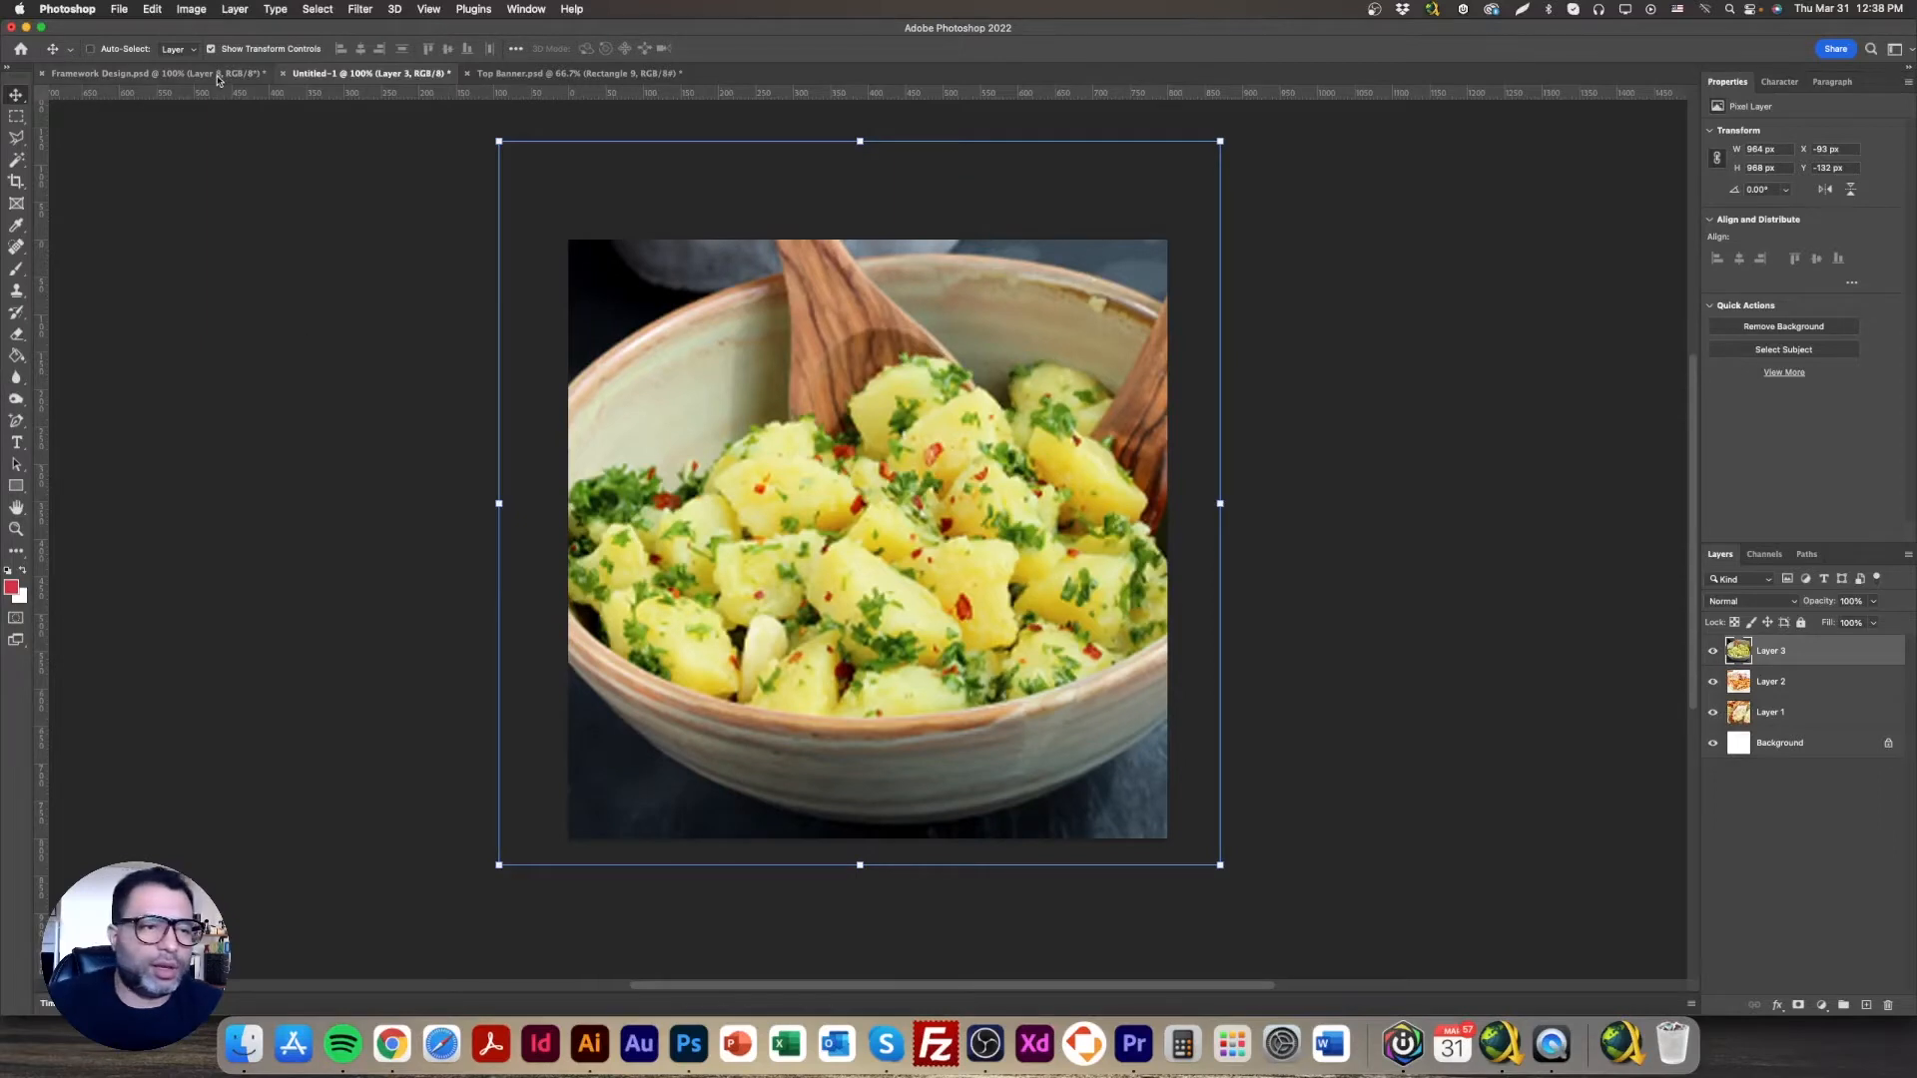
click(256, 75)
right_click(1272, 579)
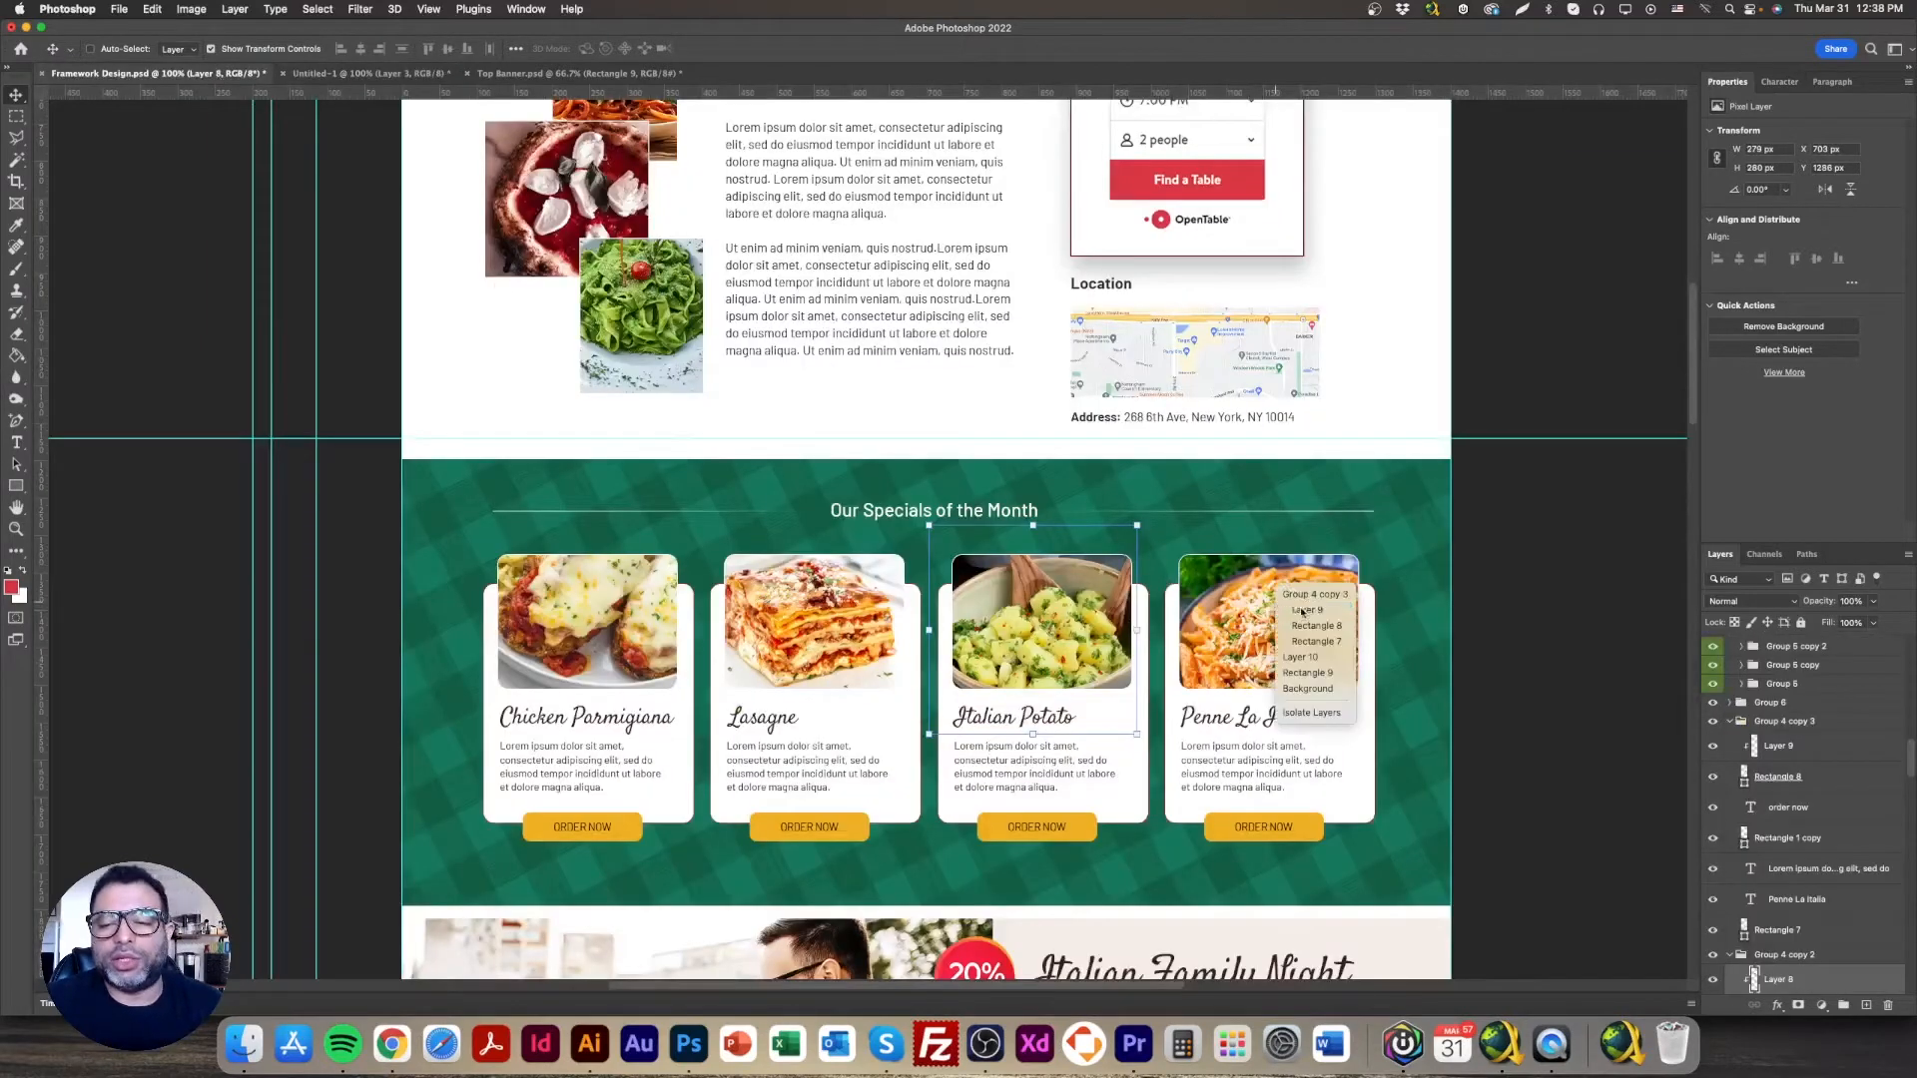
Step: Copy the Penne La Italia photo into Untitled-1 and scale it to cover the canvas
click(1298, 611)
drag(1298, 614, 854, 420)
drag(916, 534, 1378, 859)
drag(1072, 667, 970, 605)
drag(1113, 551, 1213, 551)
drag(1057, 528, 999, 516)
drag(1156, 539, 1085, 582)
key(Return)
mouse_move(954, 528)
mouse_down()
mouse_move(971, 530)
mouse_move(950, 528)
mouse_up()
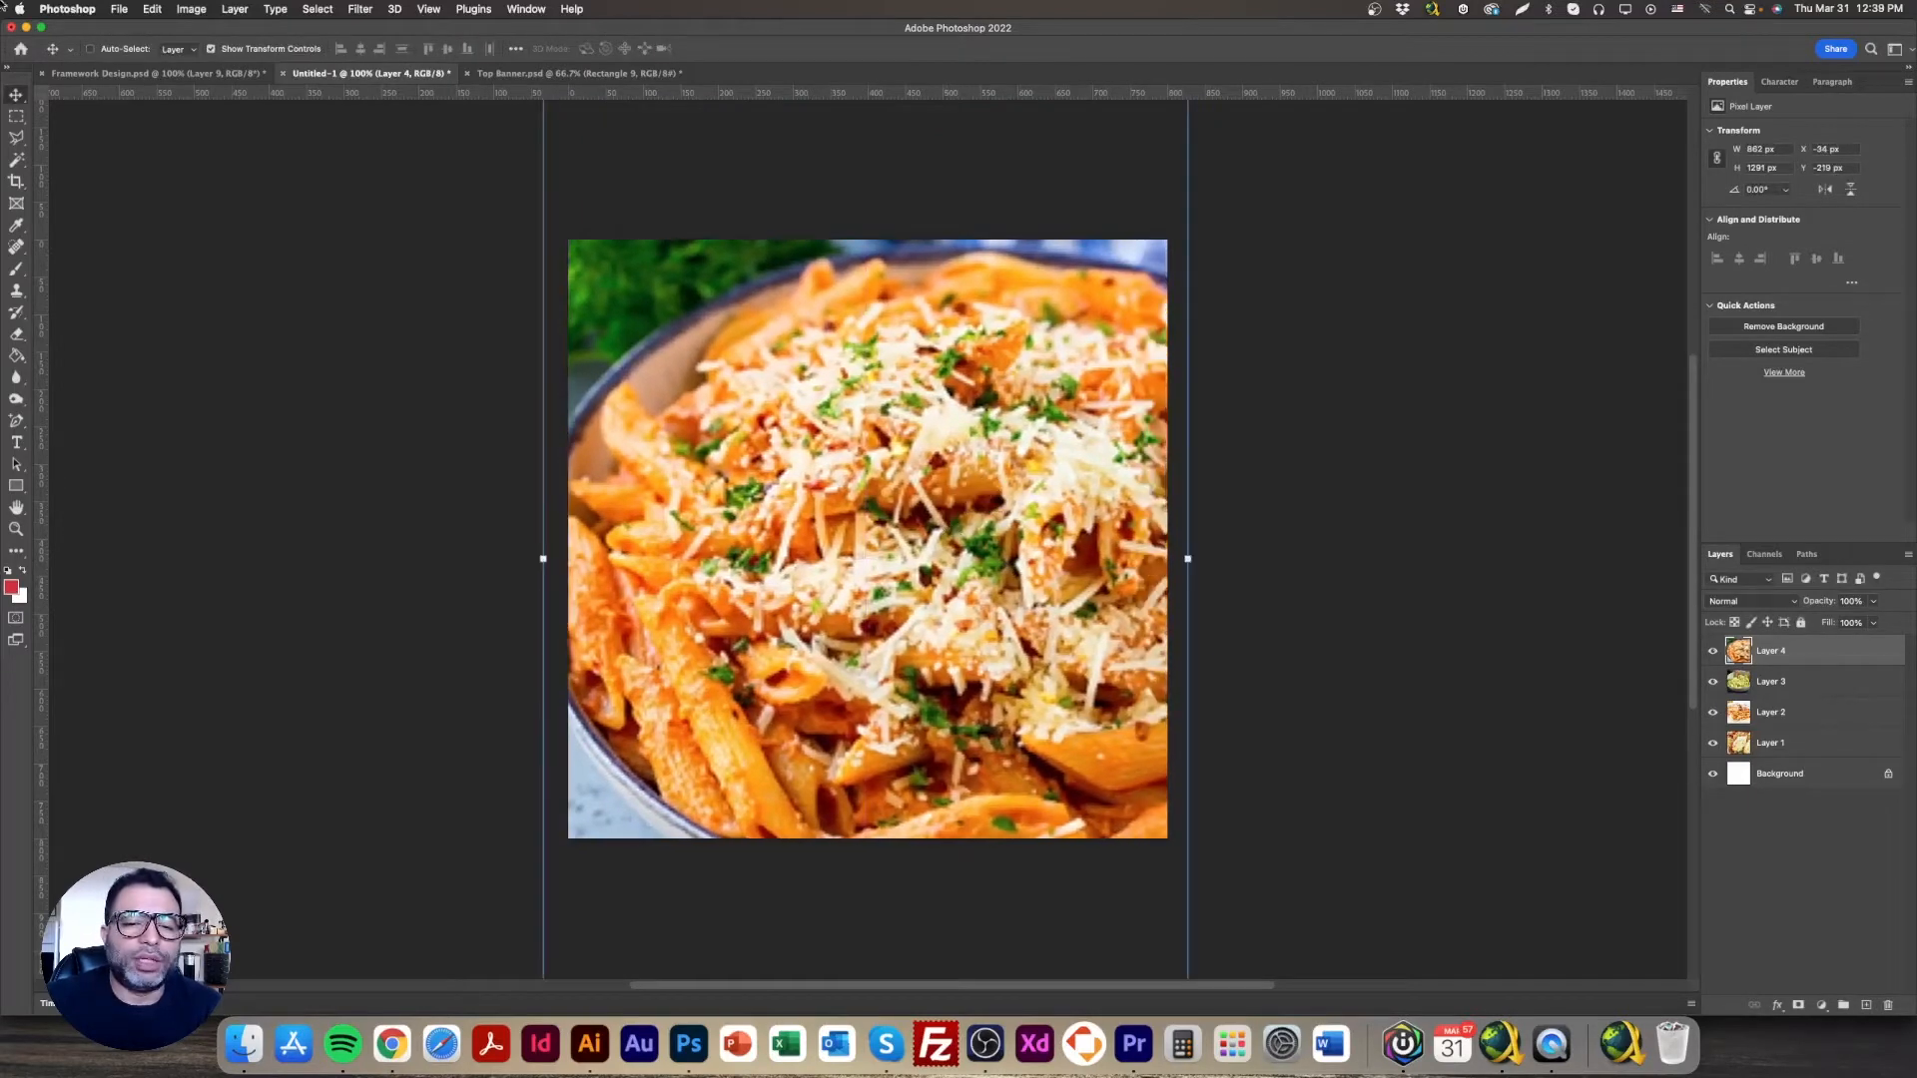
Step: Export it as a web JPEG named _S_3, then switch to the Brizy editor in Chrome
click(119, 9)
mouse_move(300, 230)
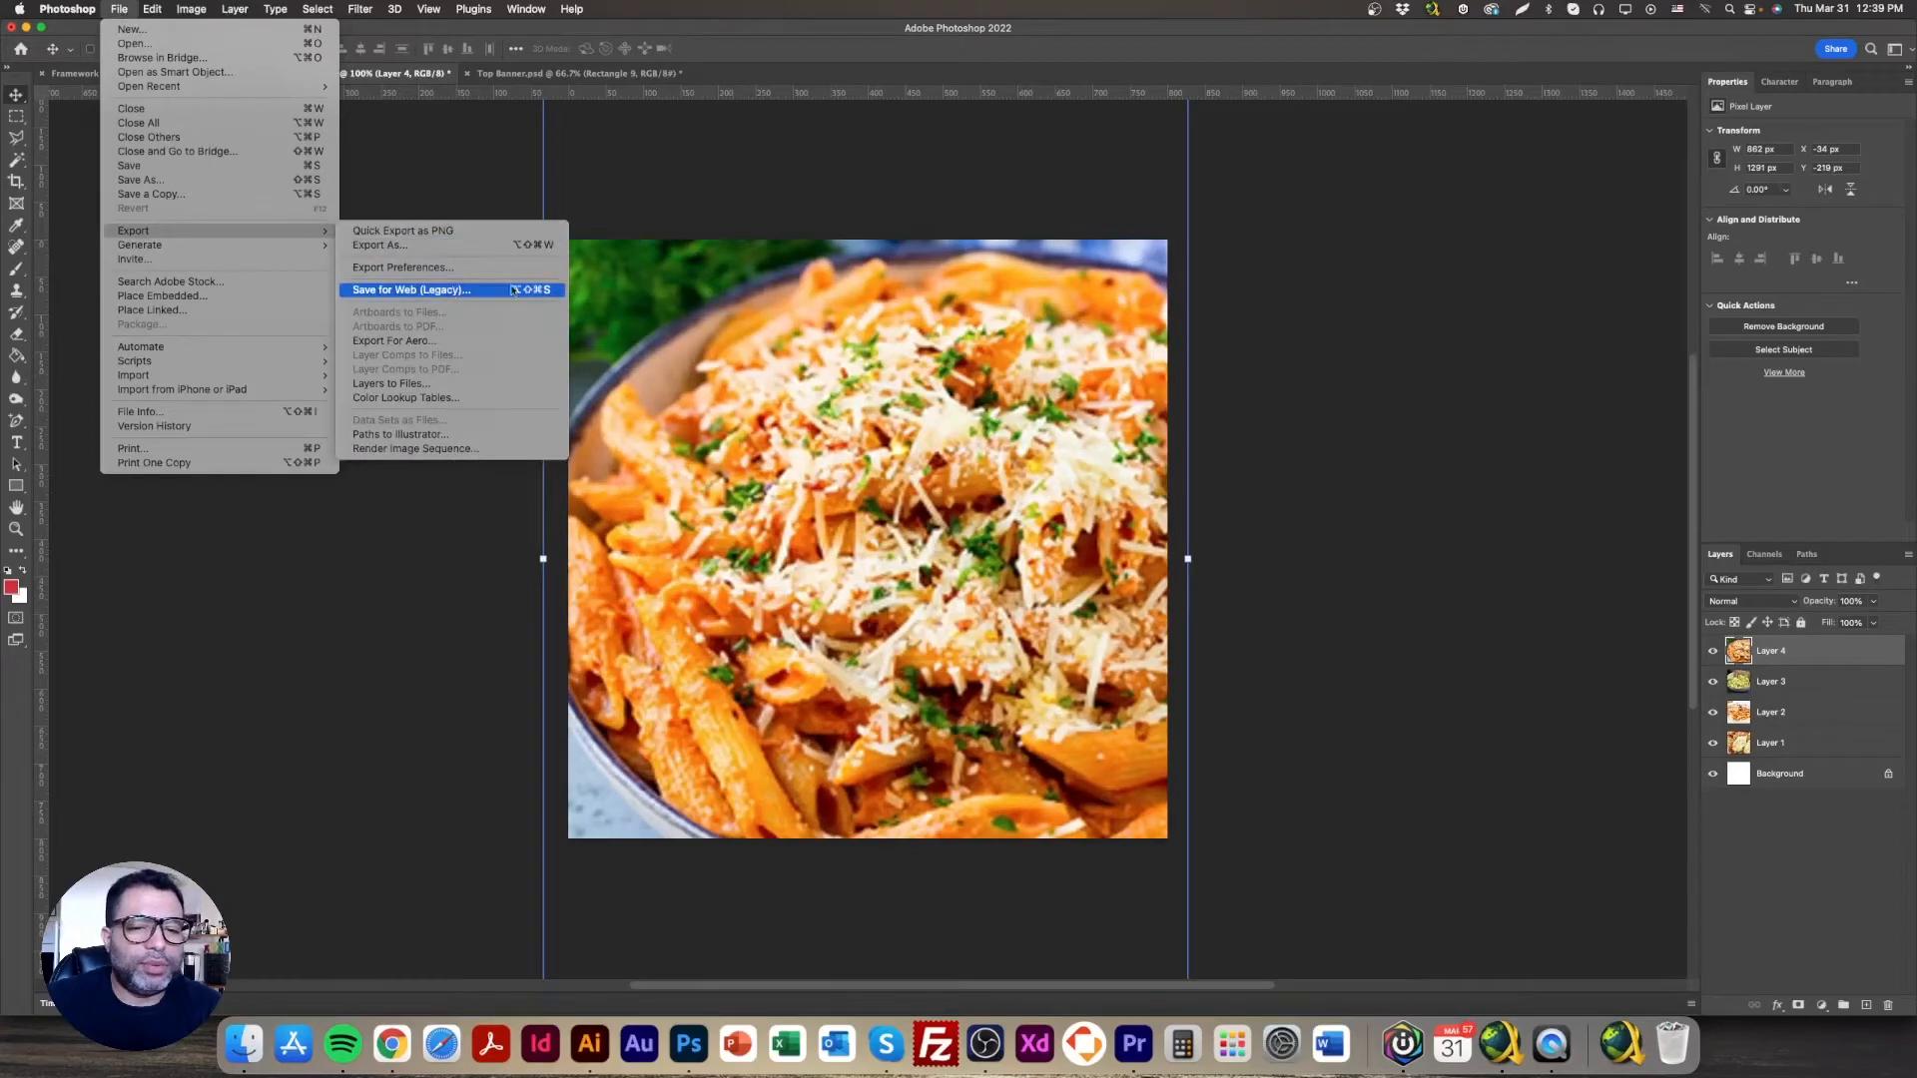
click(456, 290)
click(998, 763)
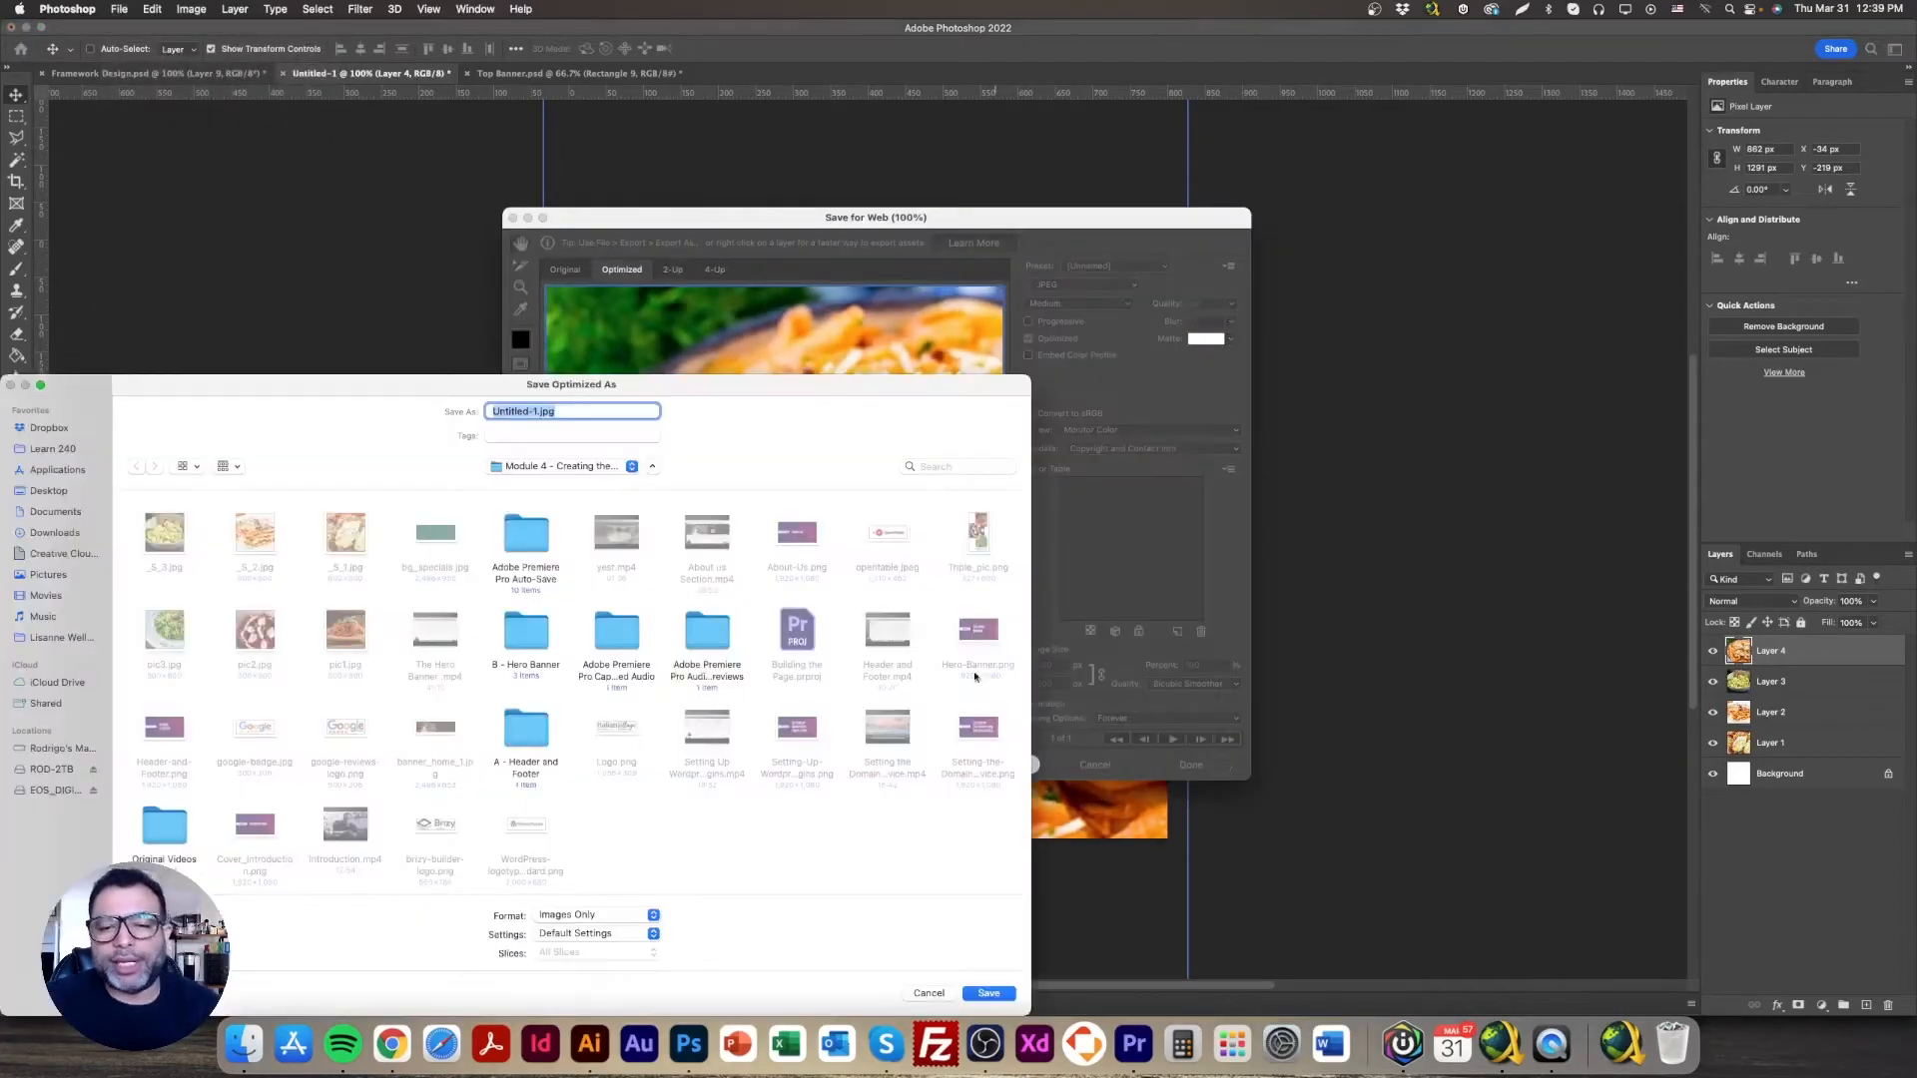
text(_S_3)
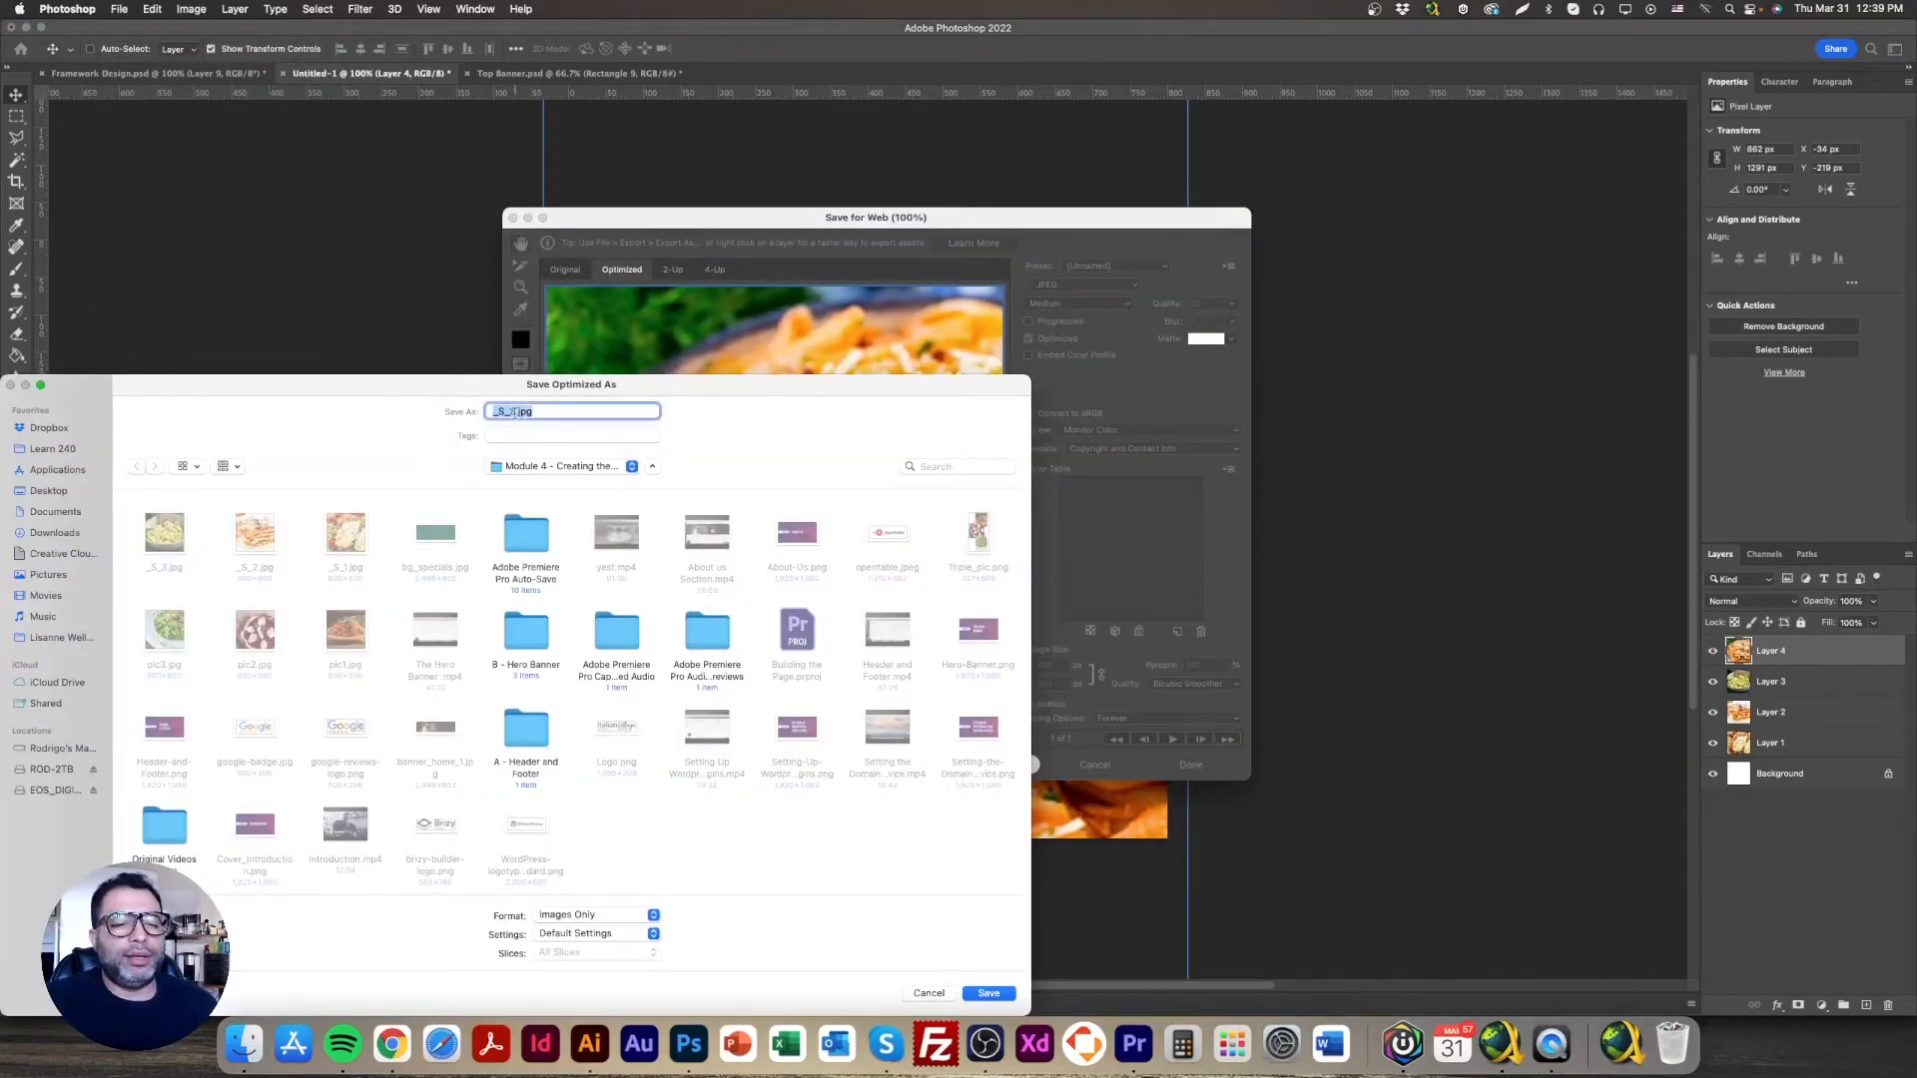
key(Return)
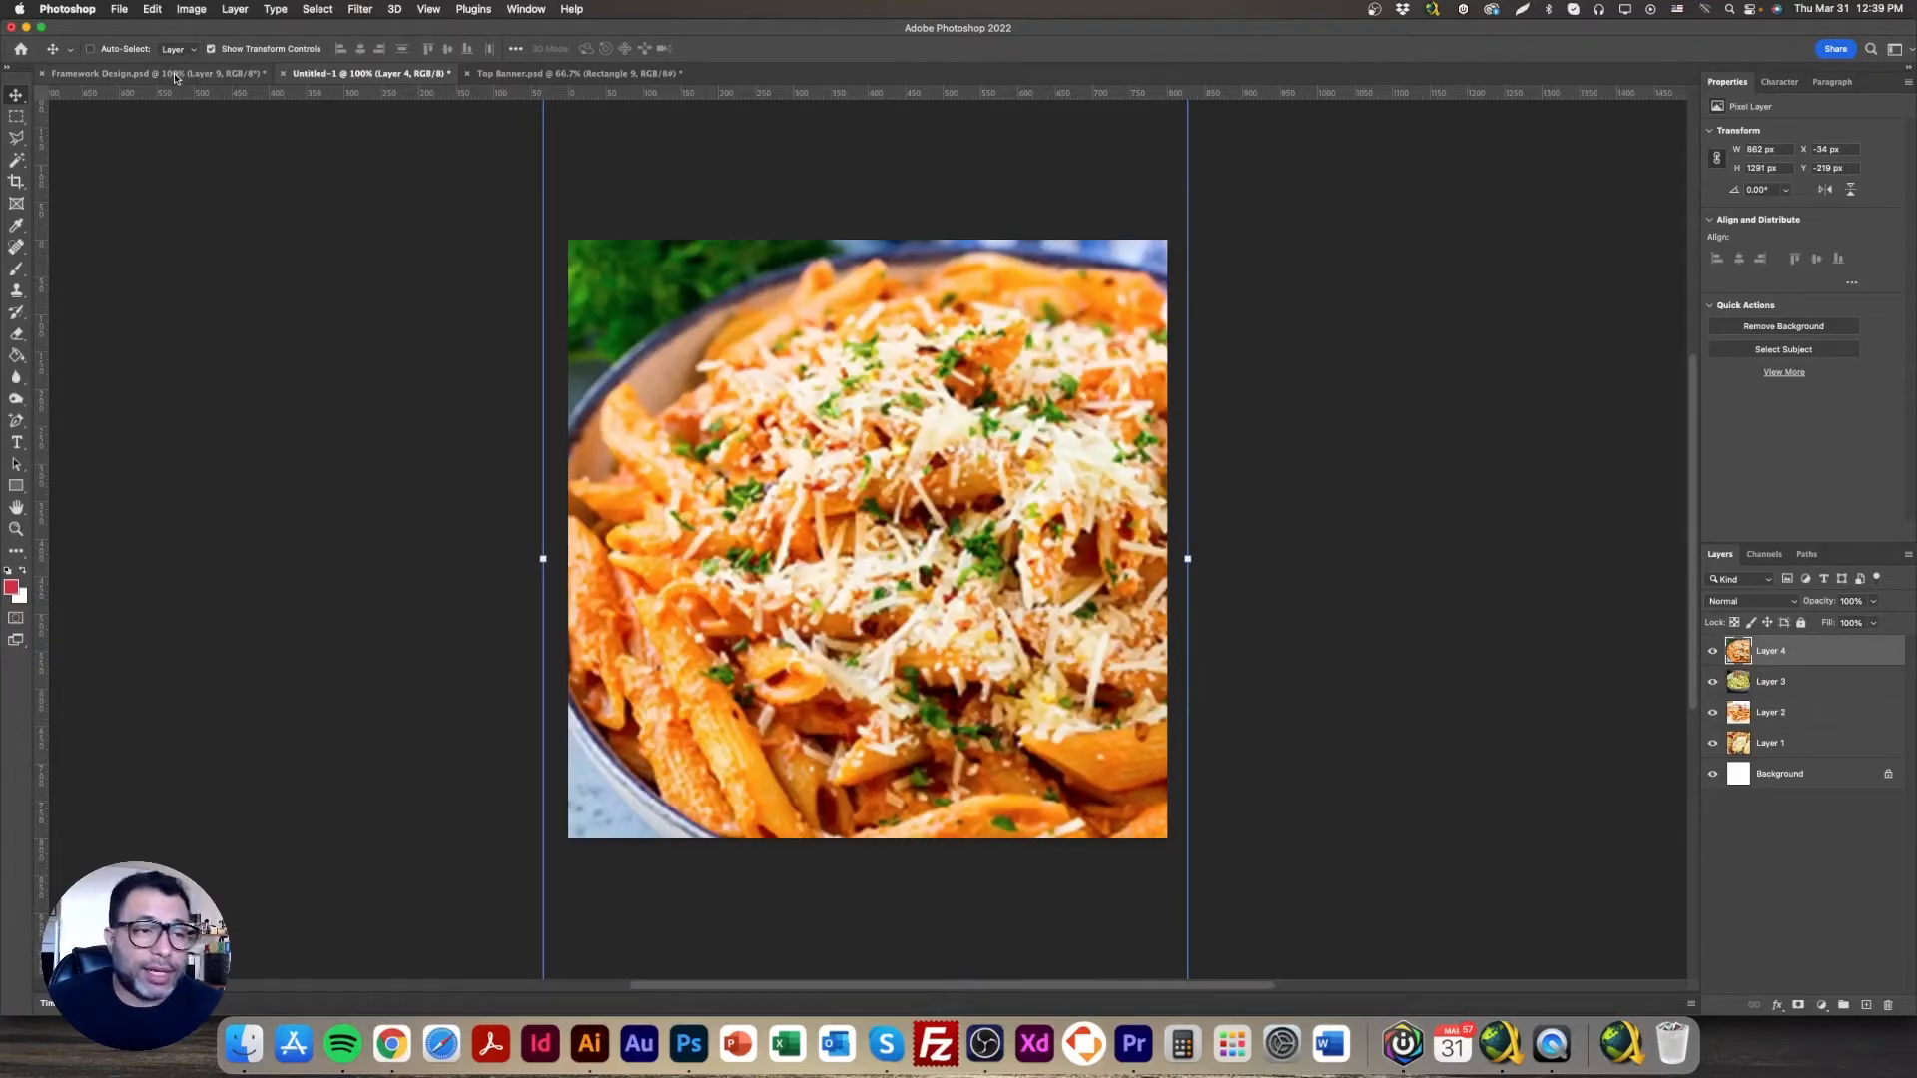
click(130, 73)
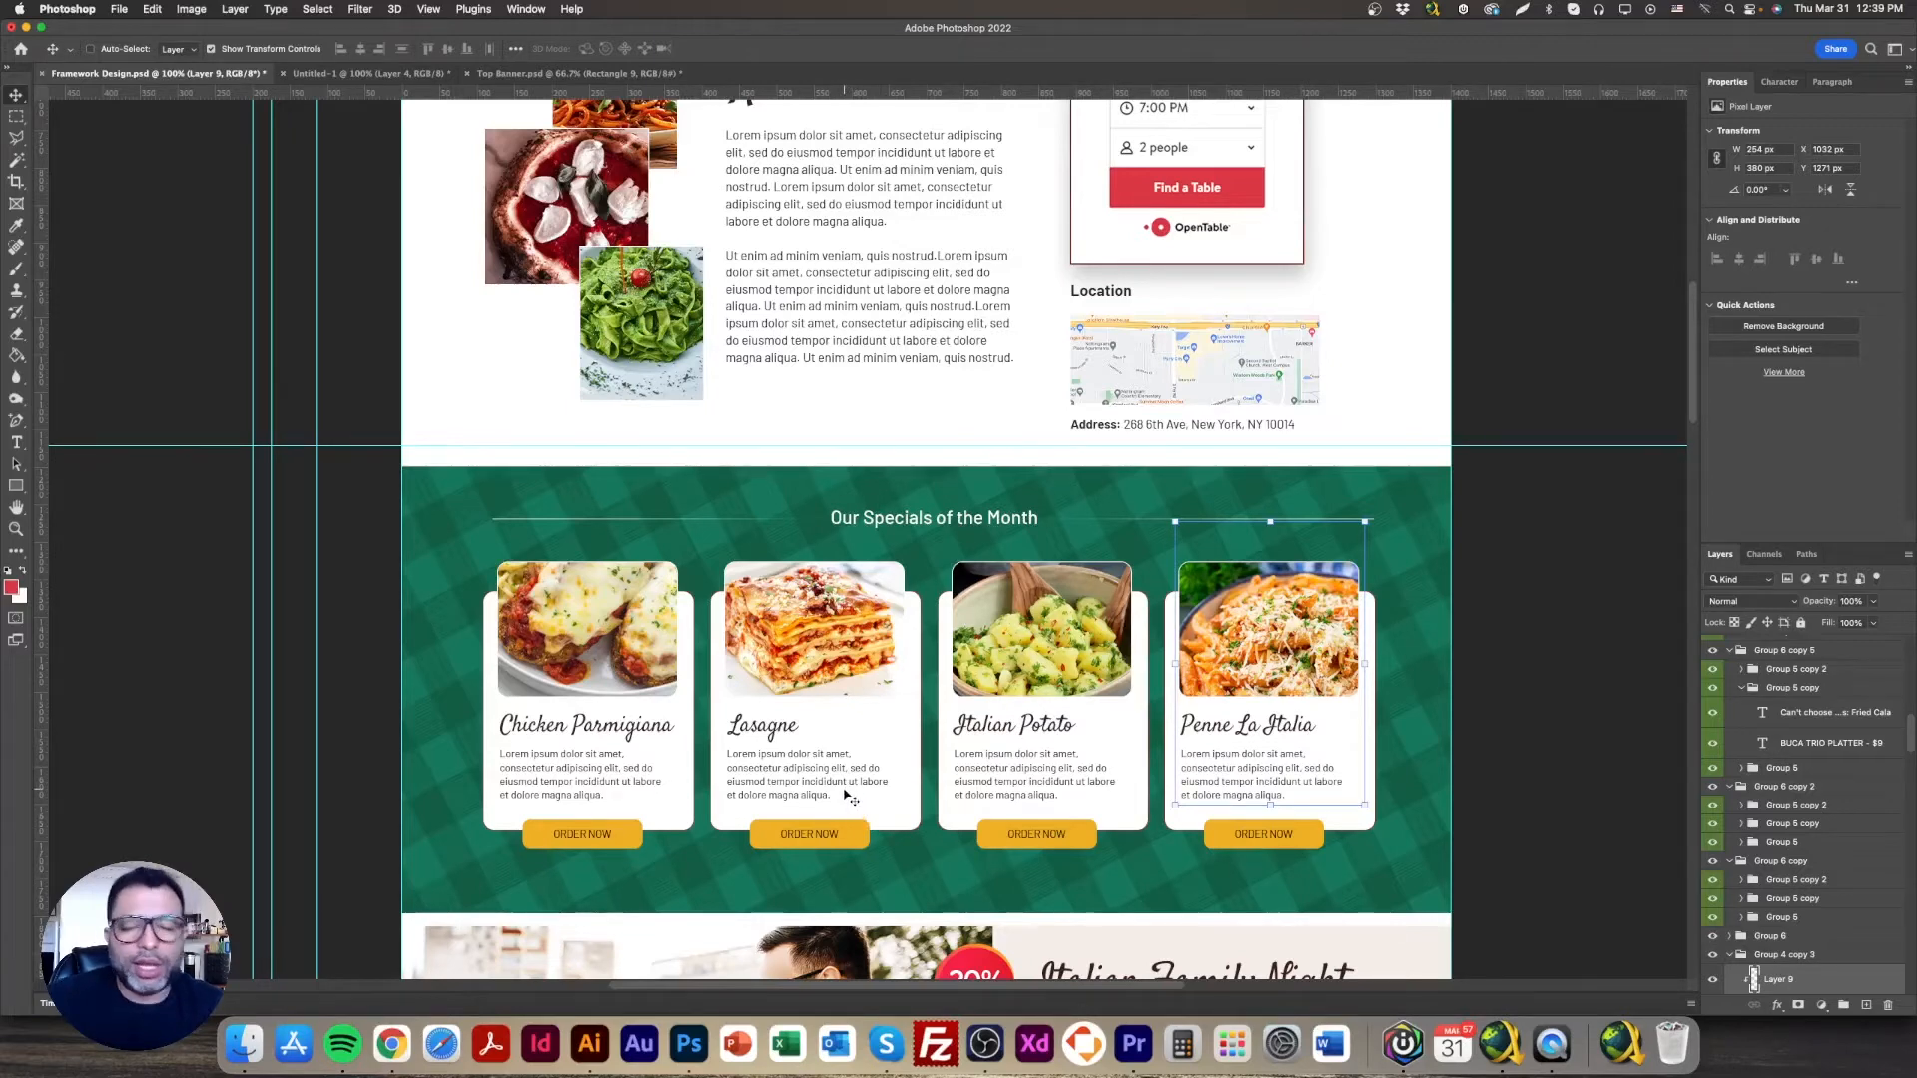
scroll(847, 795, down, 3)
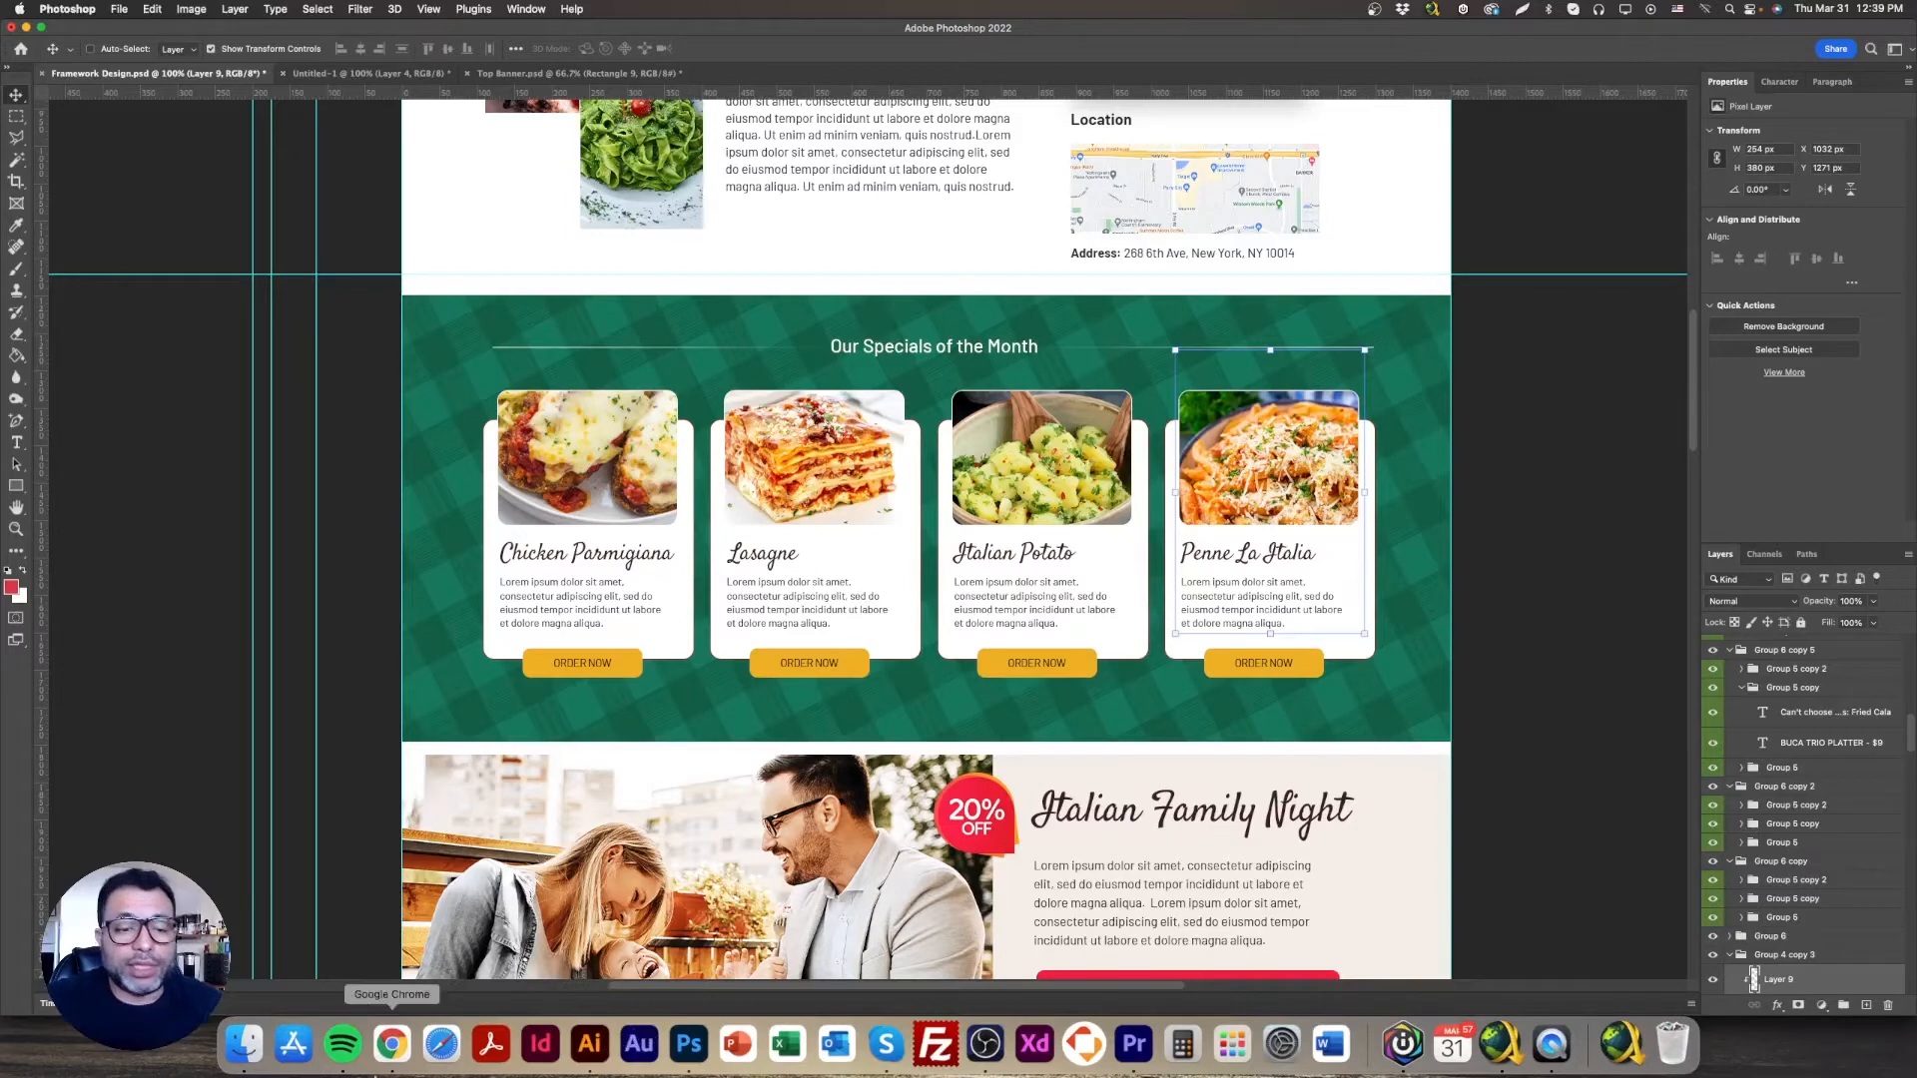
click(391, 1043)
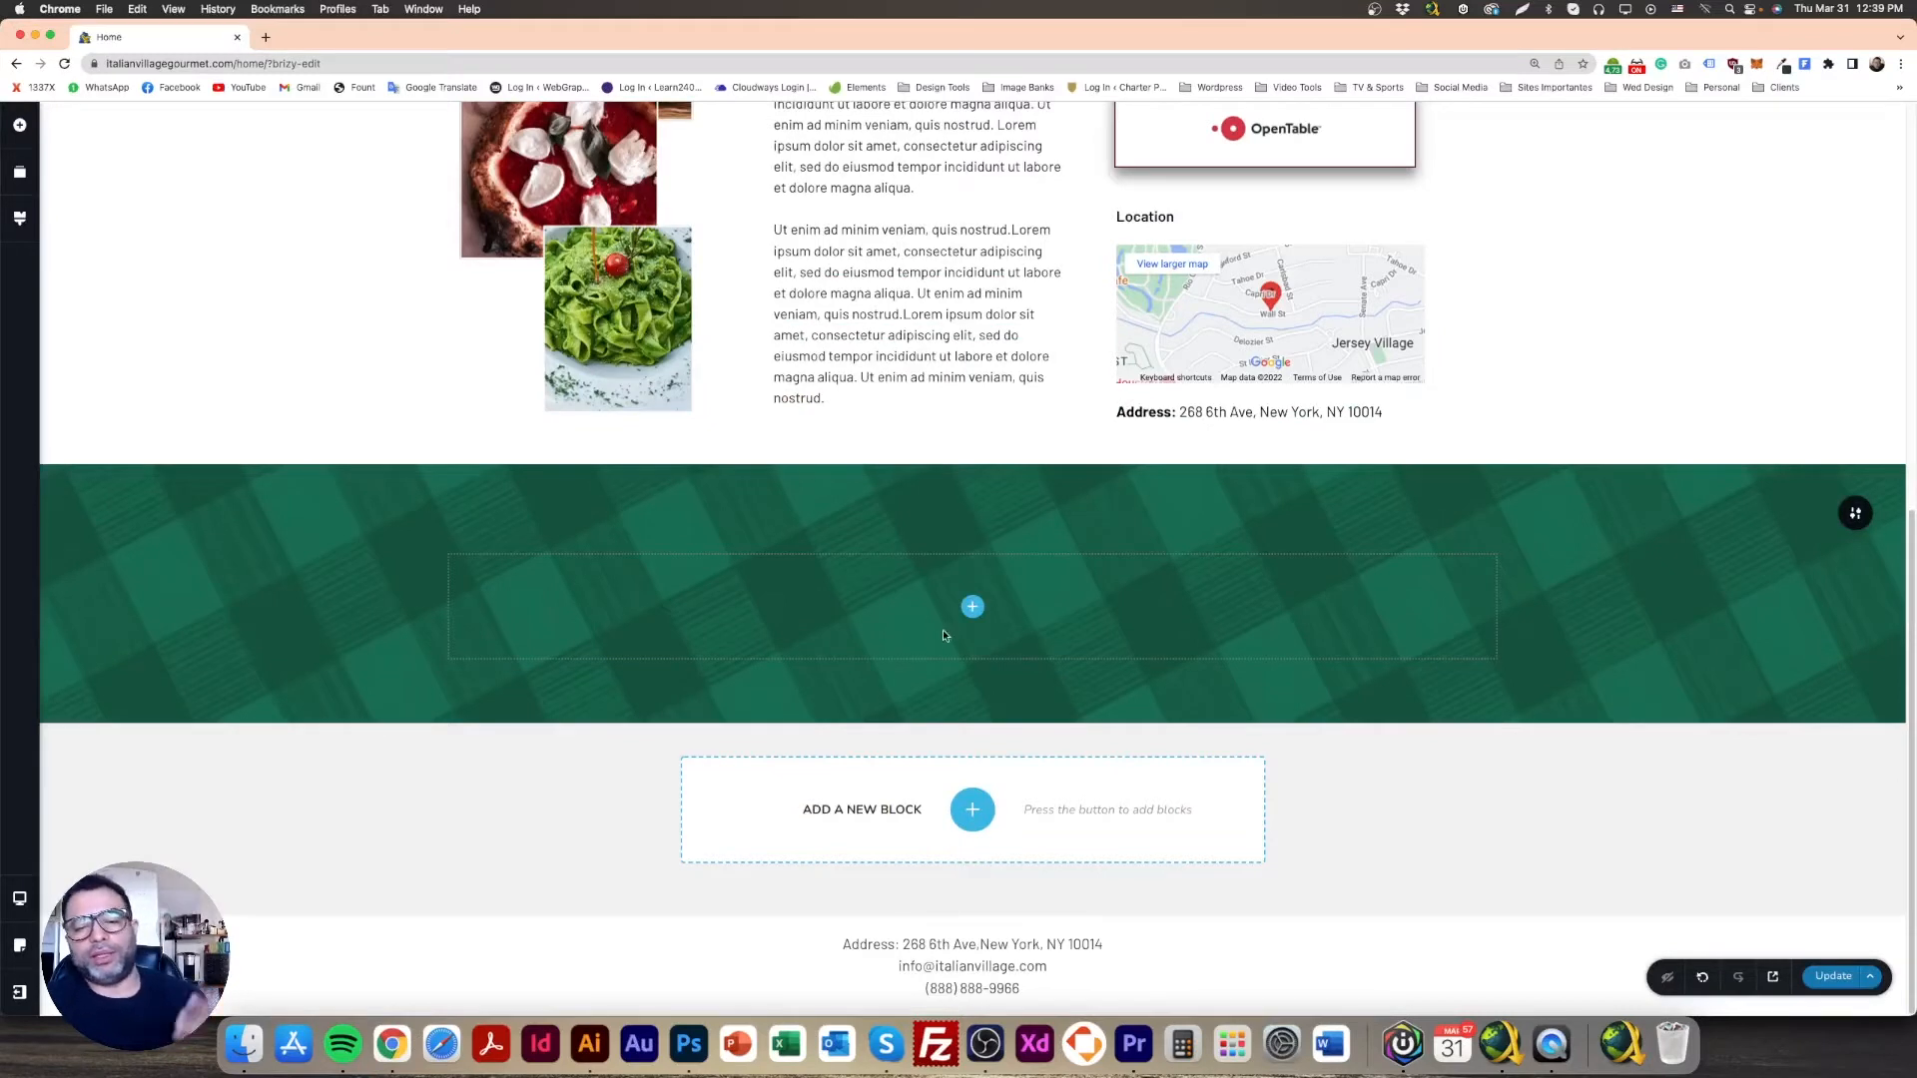
Step: Drag a Column into the green plaid section to make two columns, then check the Photoshop mockup
click(971, 606)
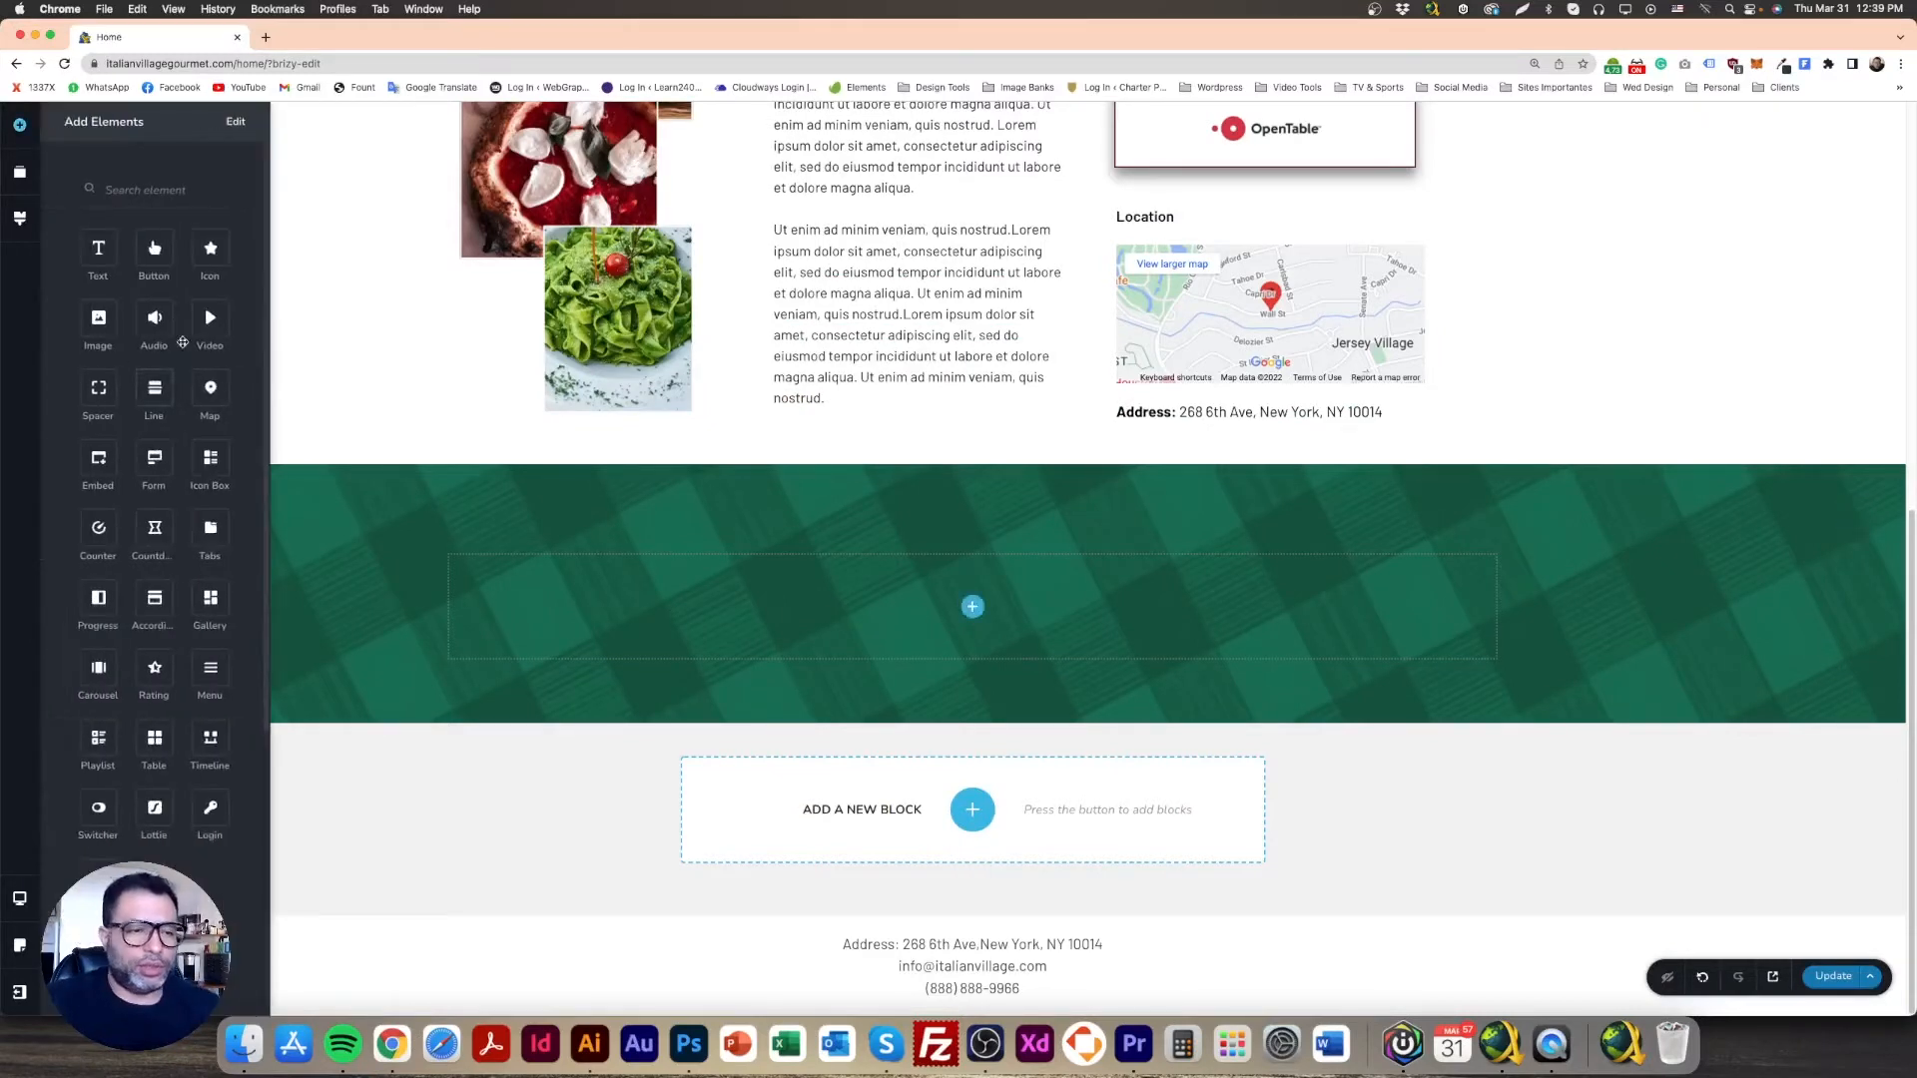
scroll(155, 479, down, 5)
drag(154, 652, 973, 654)
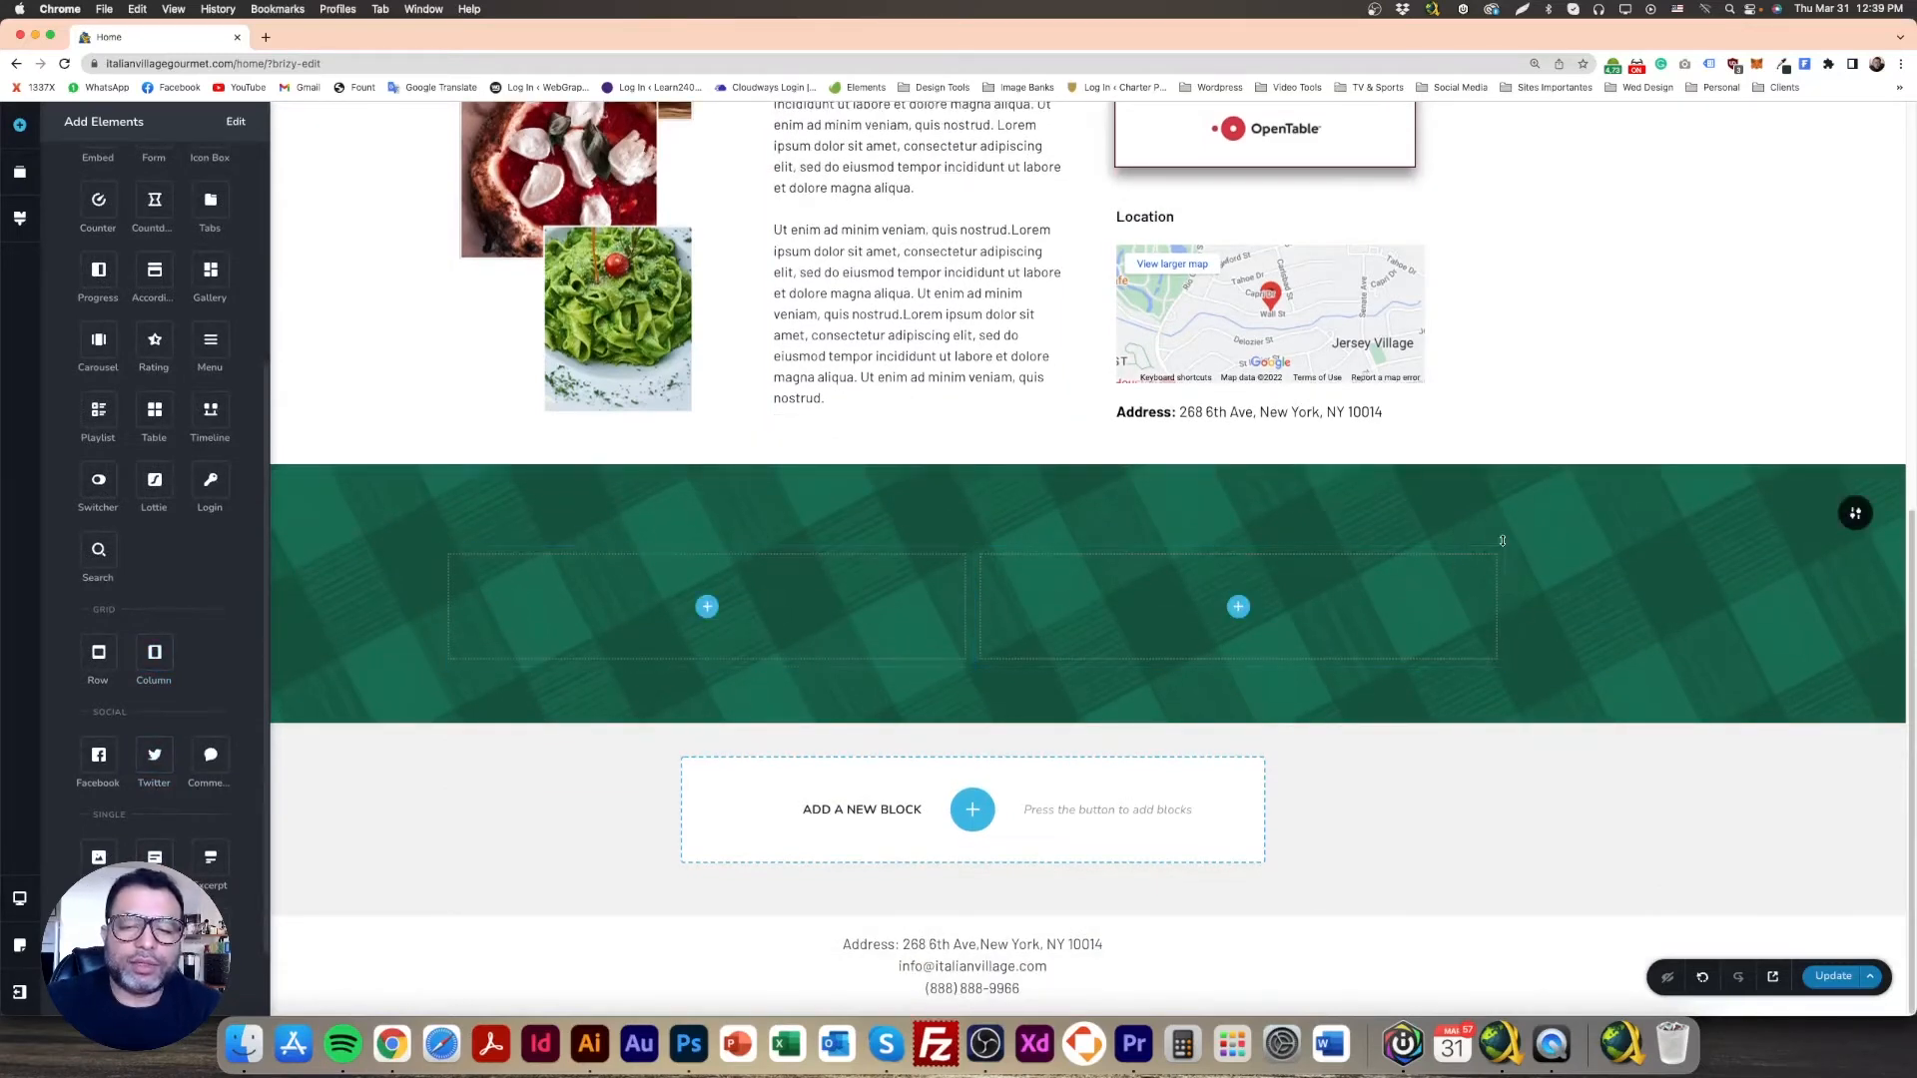
click(966, 586)
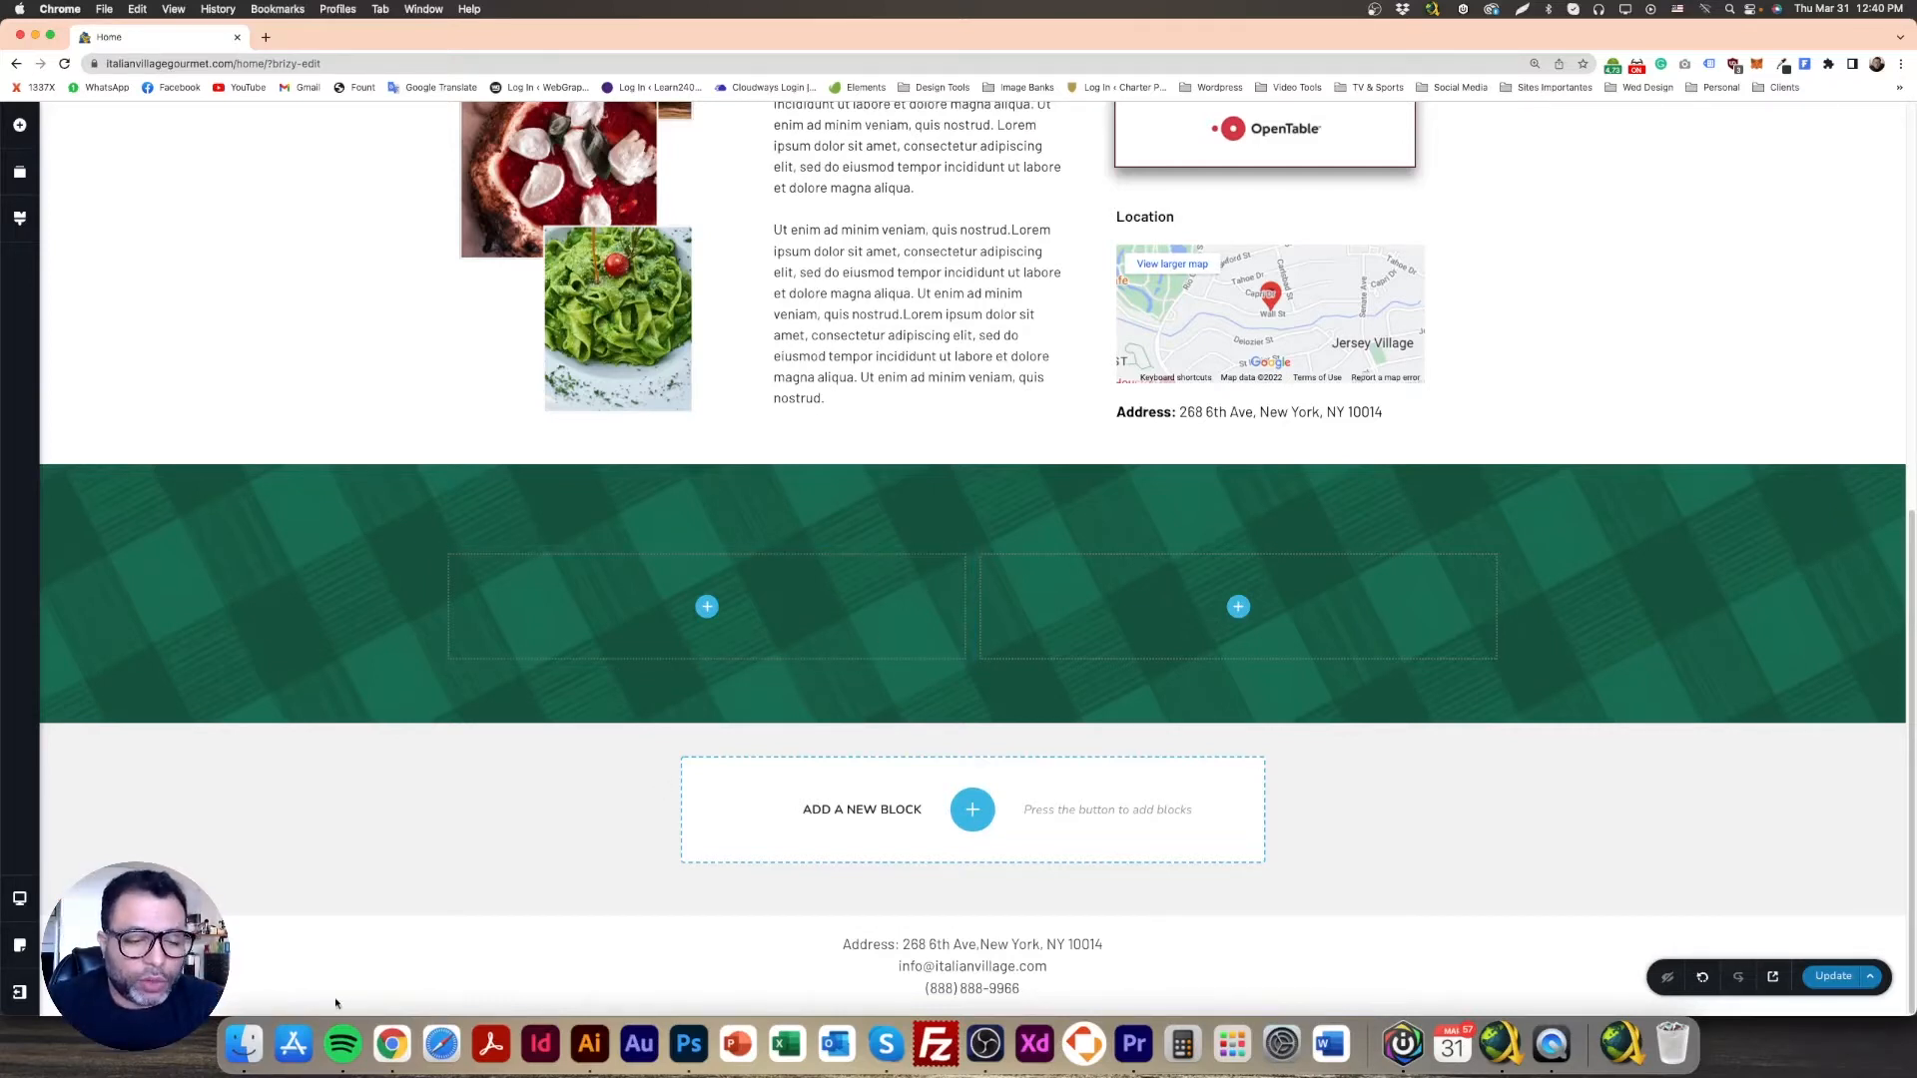
click(675, 1044)
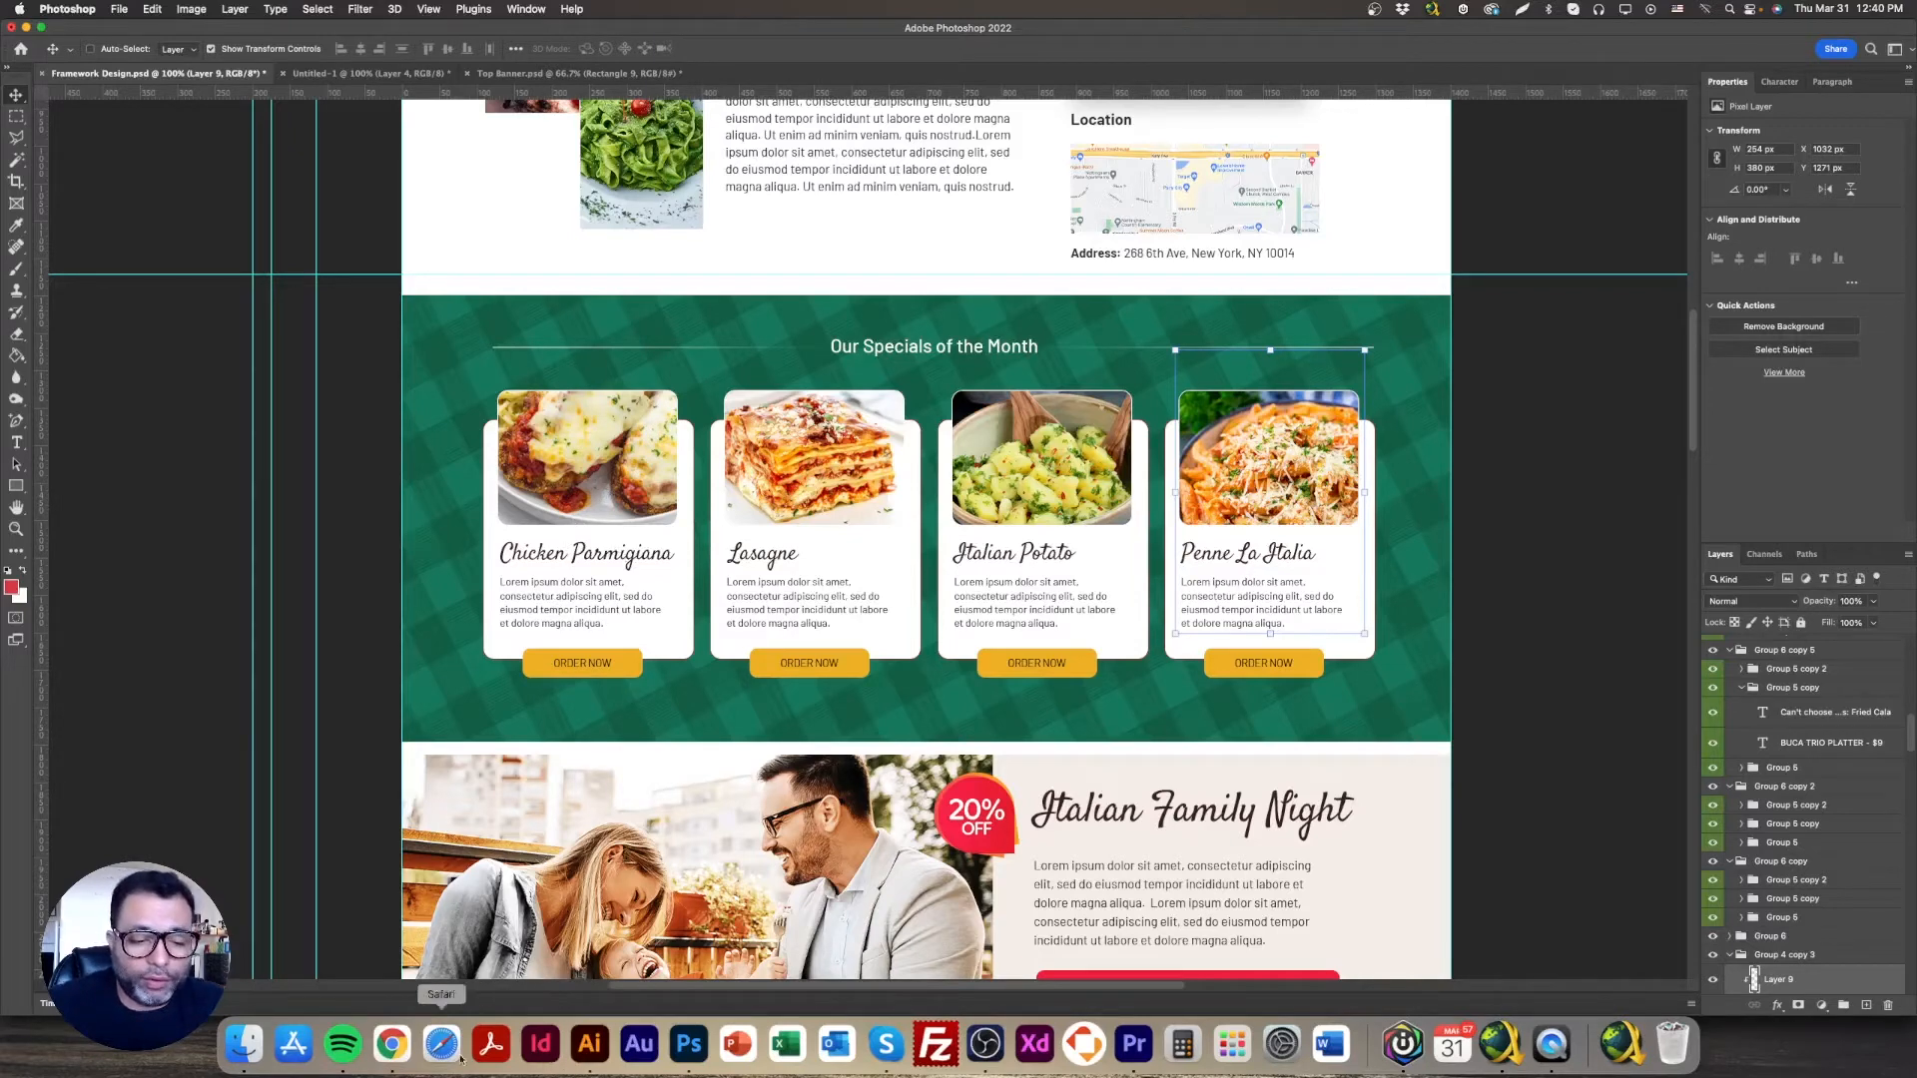
click(391, 1045)
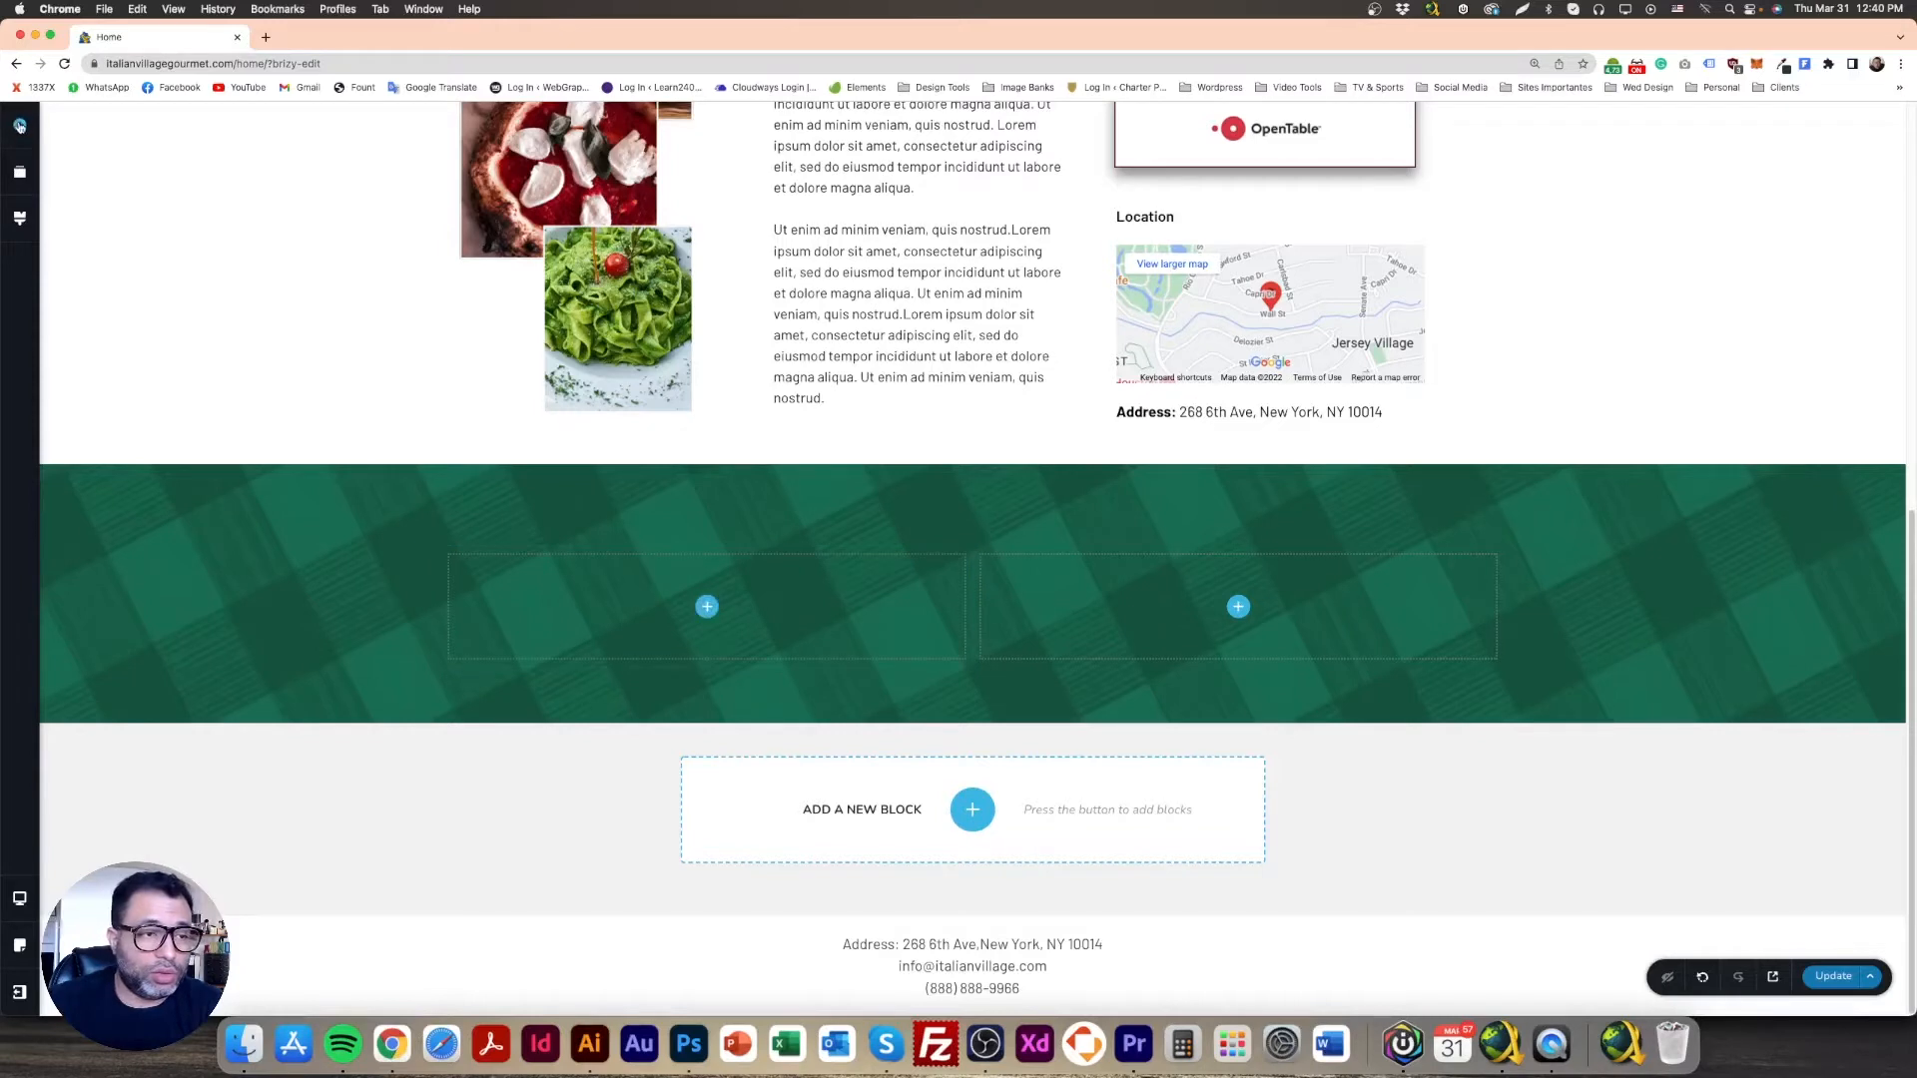
Step: Drop a Row into the left column, stack its second column below, and delete that lower column
click(19, 125)
scroll(105, 888, down, 1)
drag(105, 940, 708, 601)
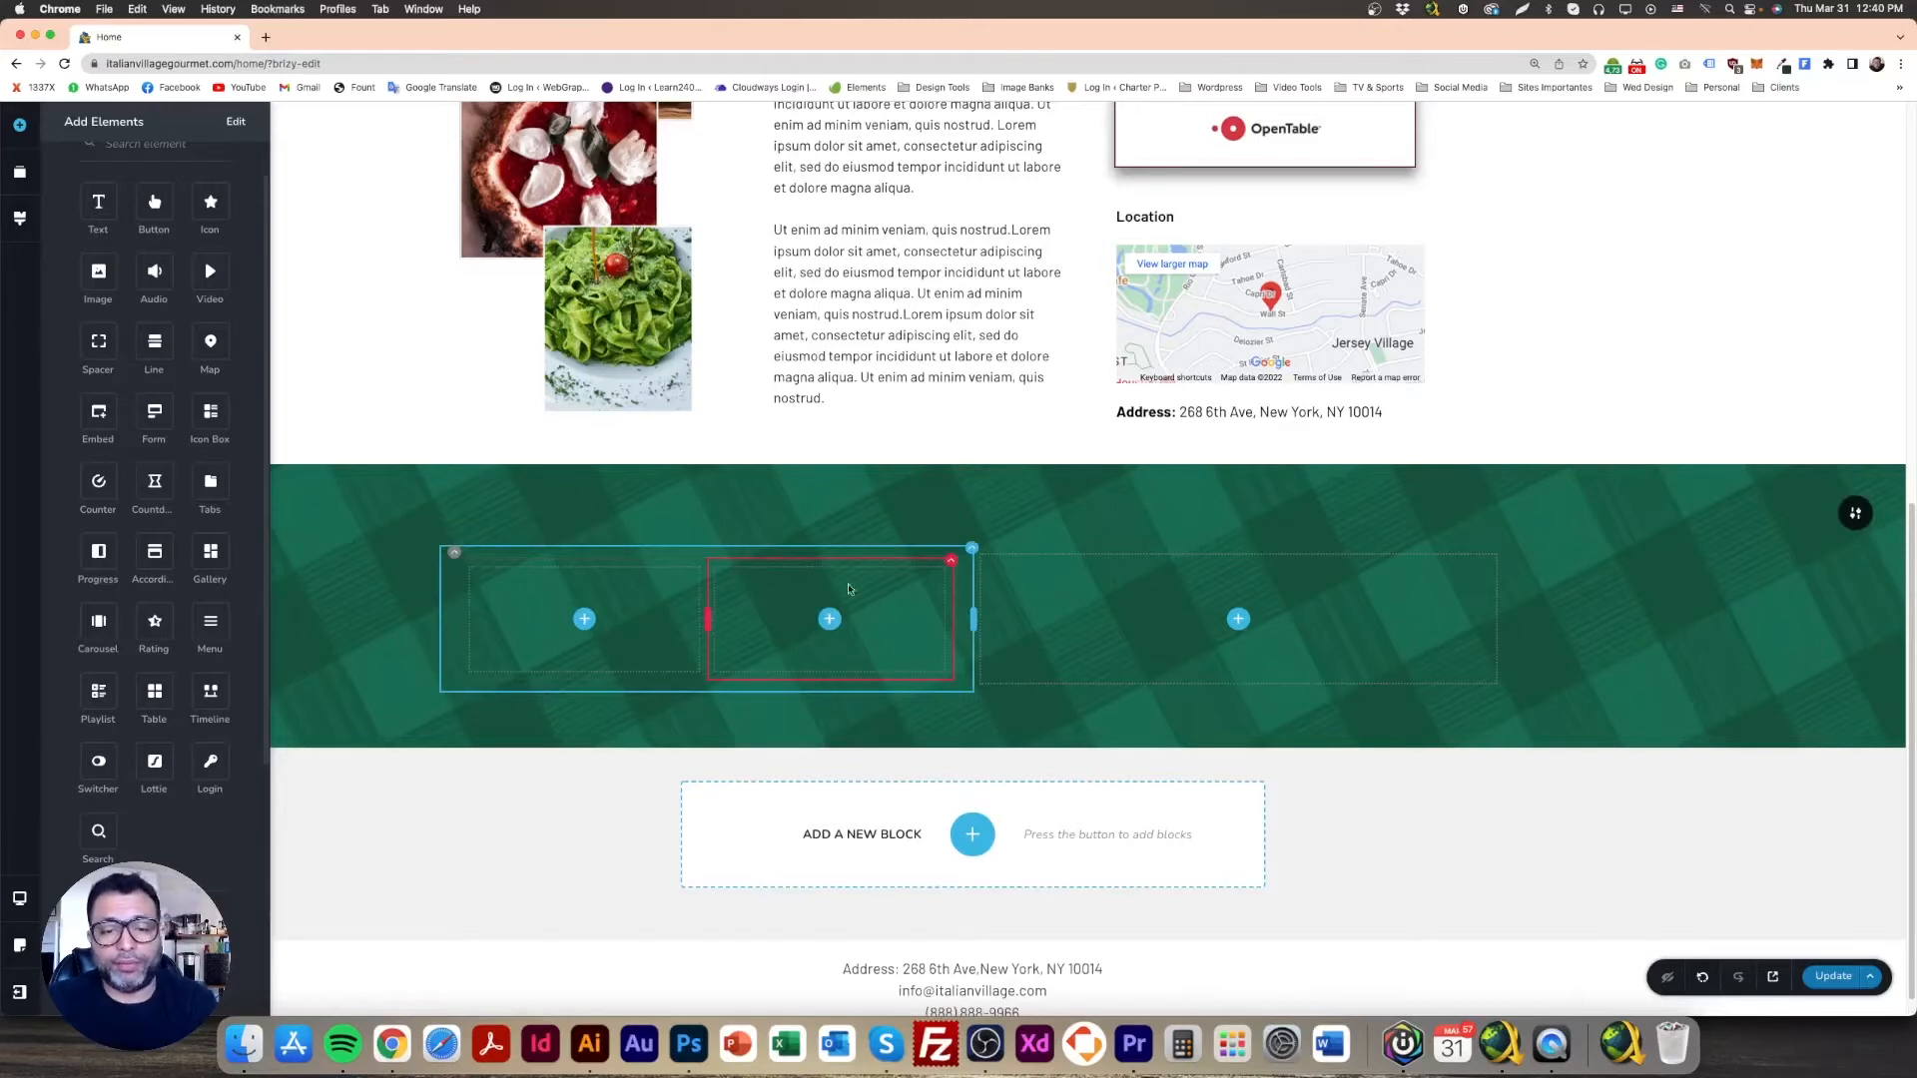
drag(950, 560, 754, 615)
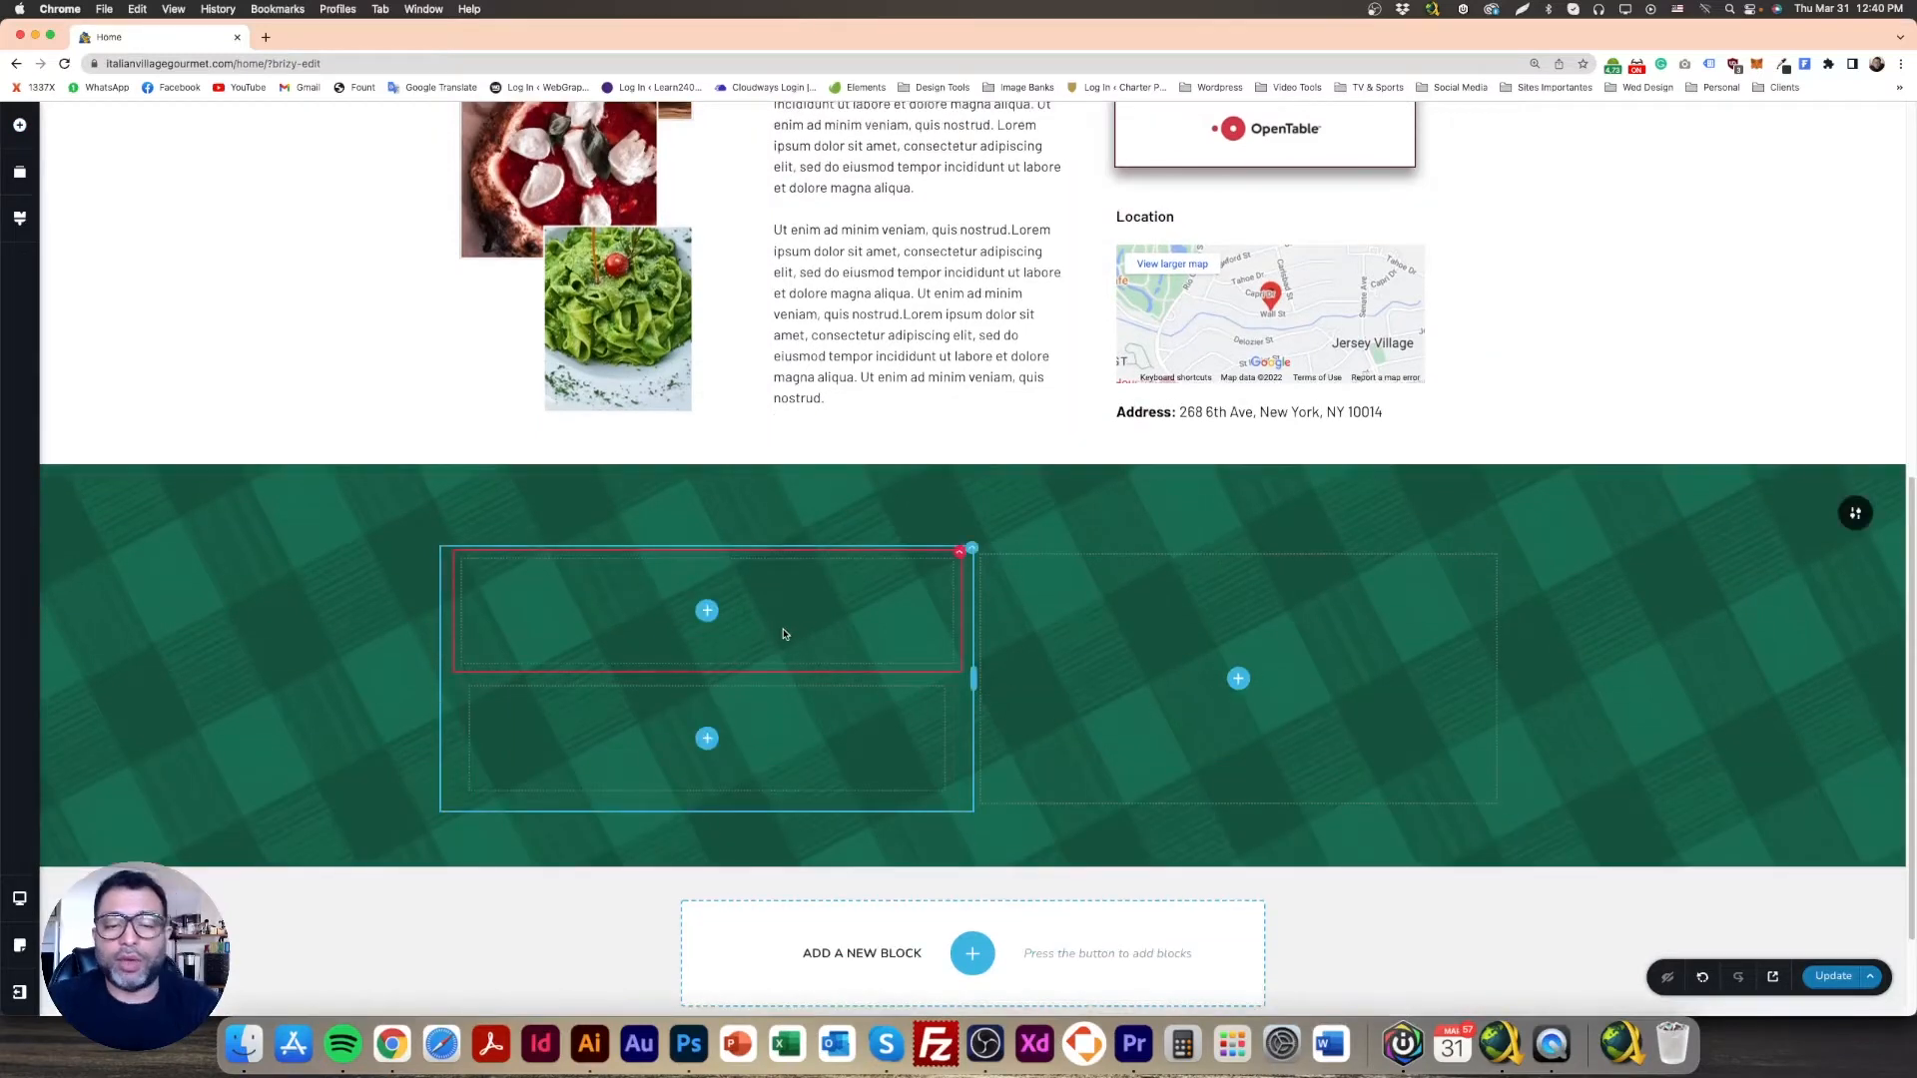
click(456, 674)
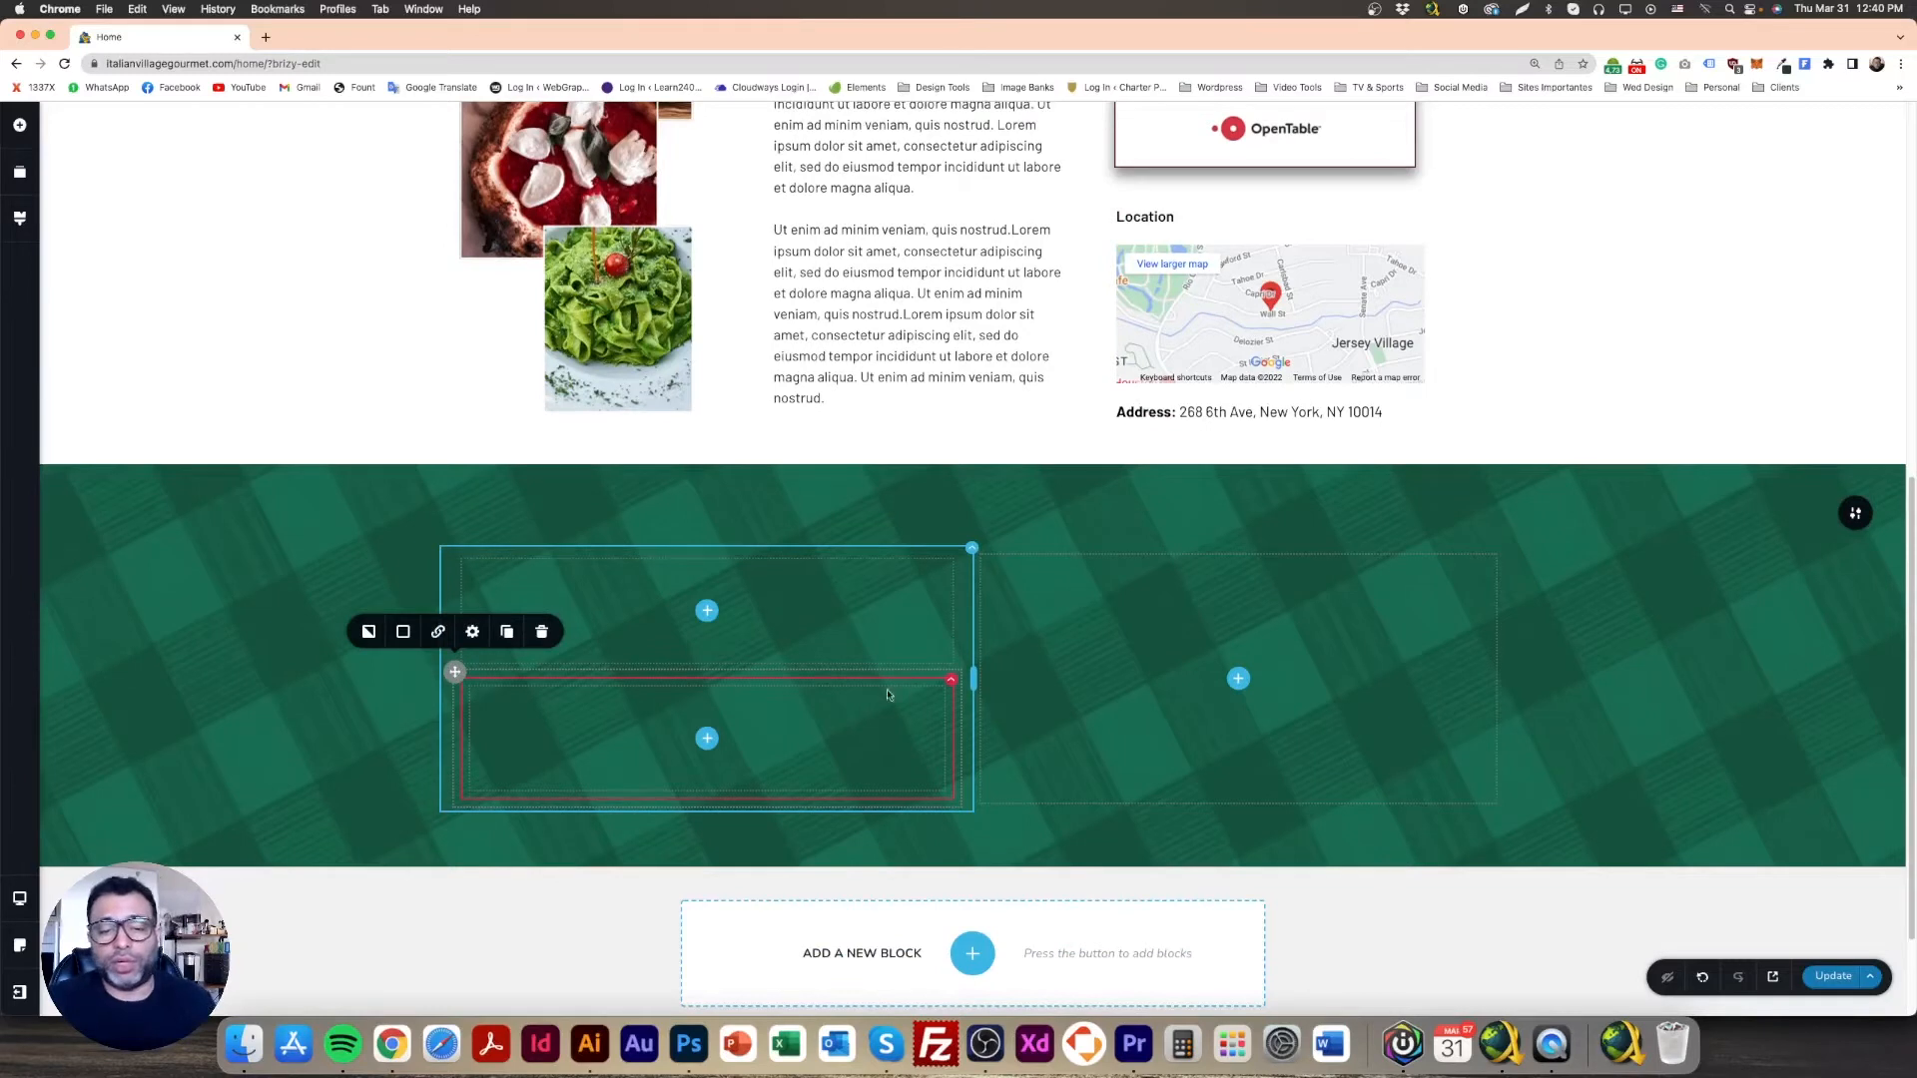
click(542, 631)
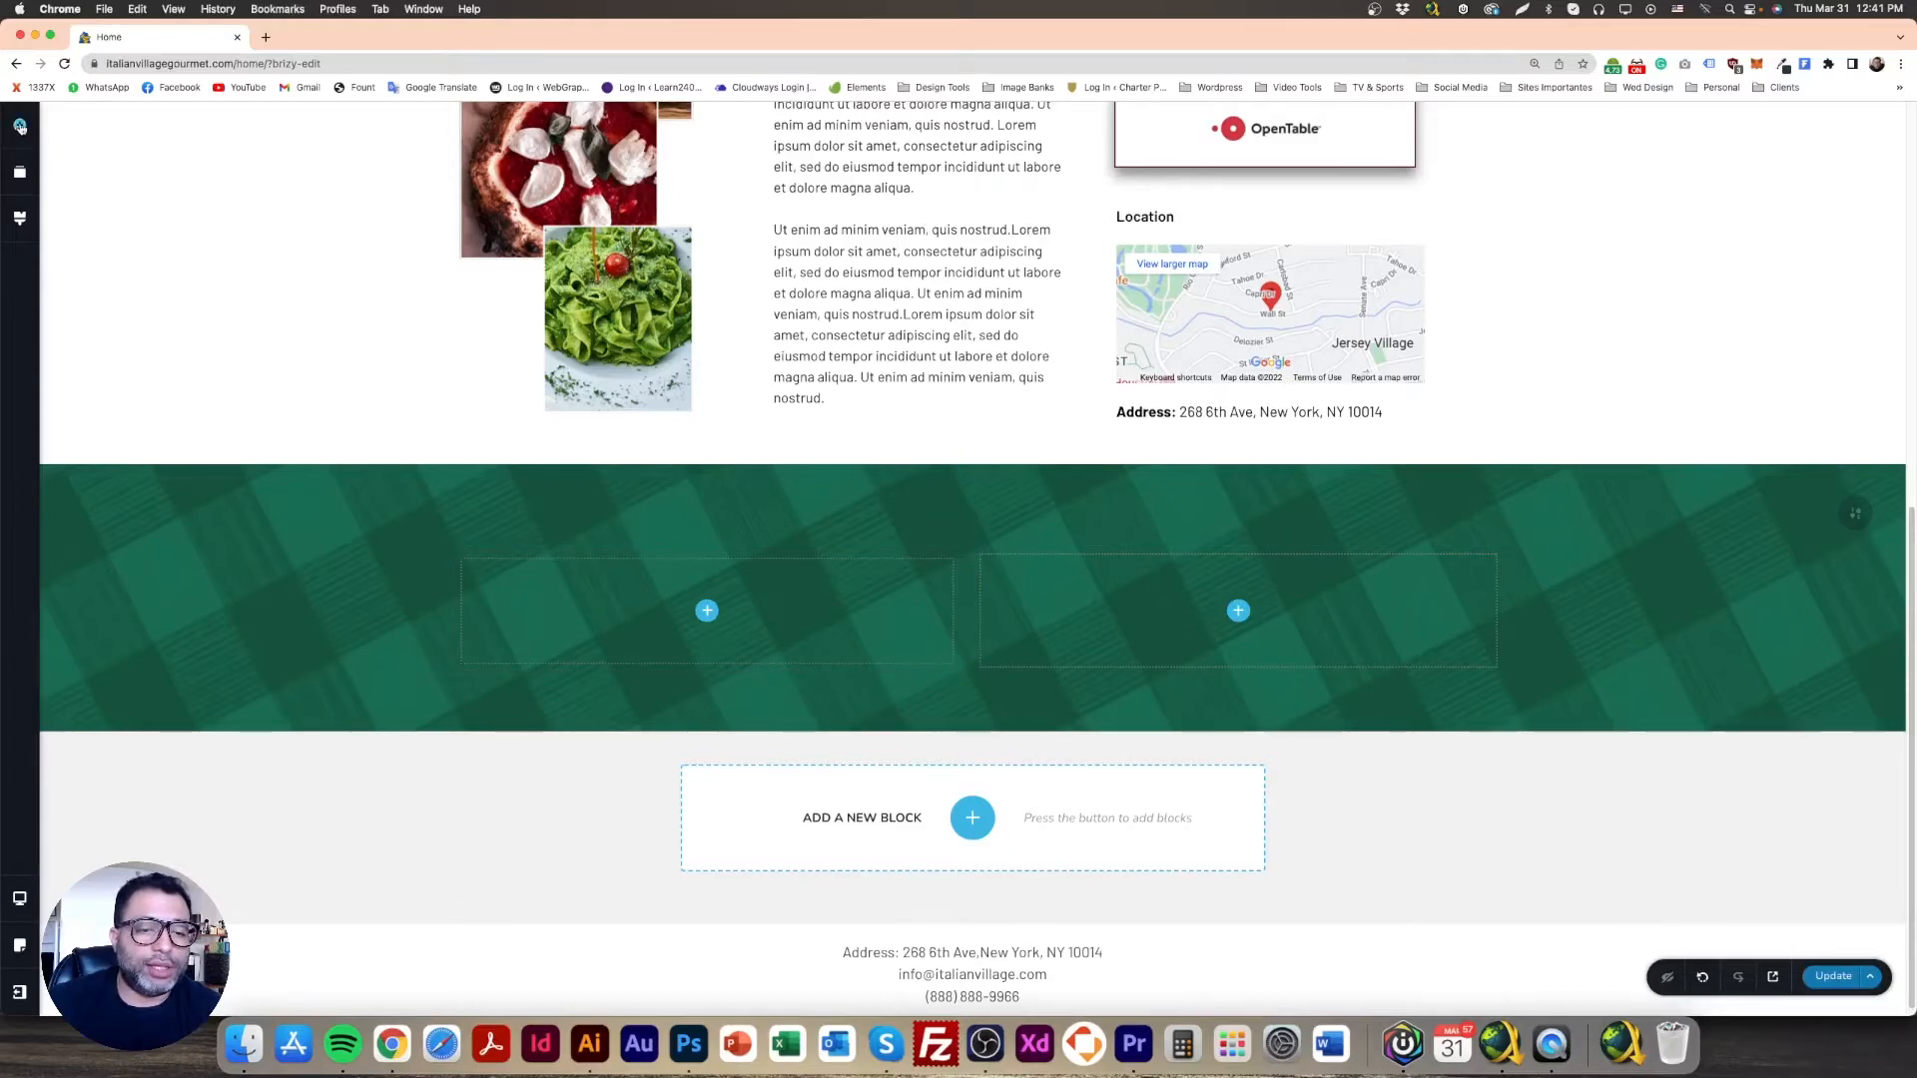
Step: Place an Image element in the left card column and shorten its height
click(20, 127)
drag(97, 317, 713, 582)
scroll(748, 606, down, 3)
click(366, 491)
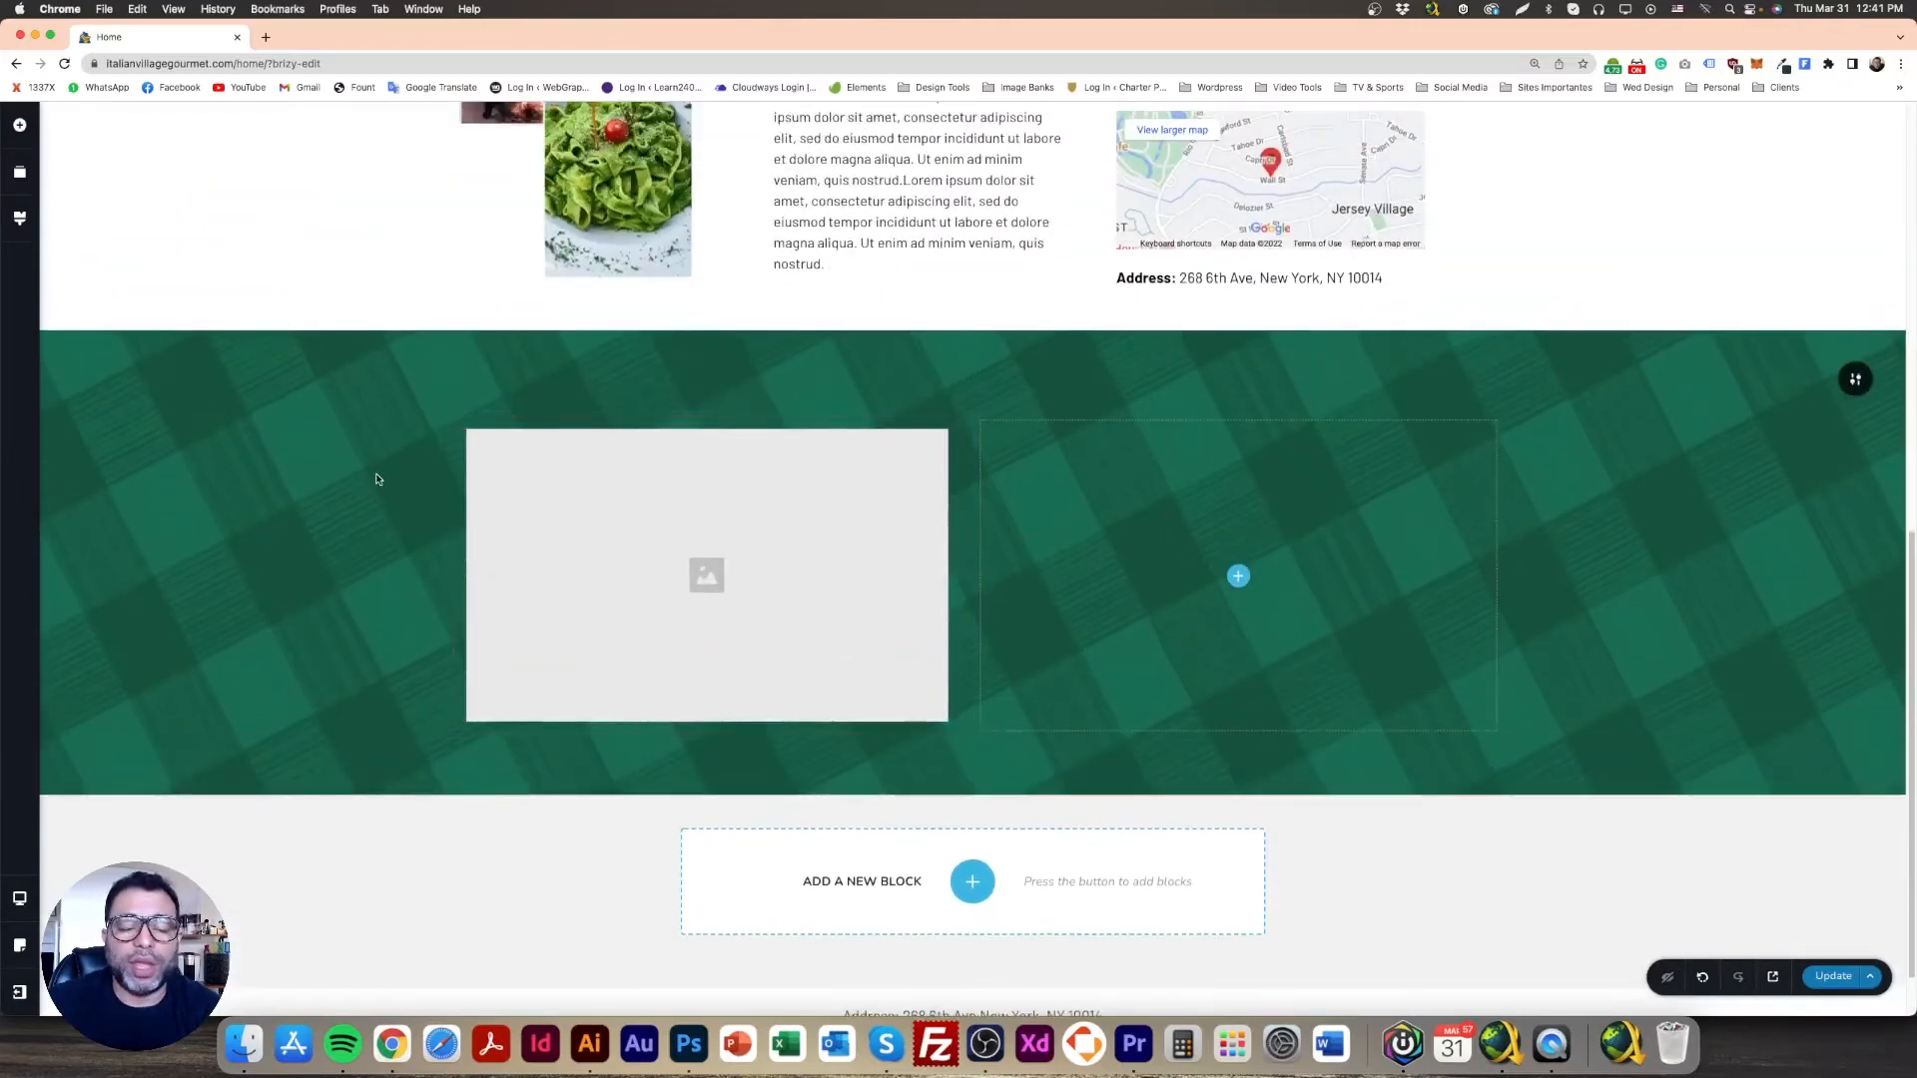
scroll(911, 719, up, 6)
scroll(877, 674, down, 5)
scroll(877, 675, up, 2)
Step: Duplicate the Welcome heading and move the copy into the green card column
click(863, 182)
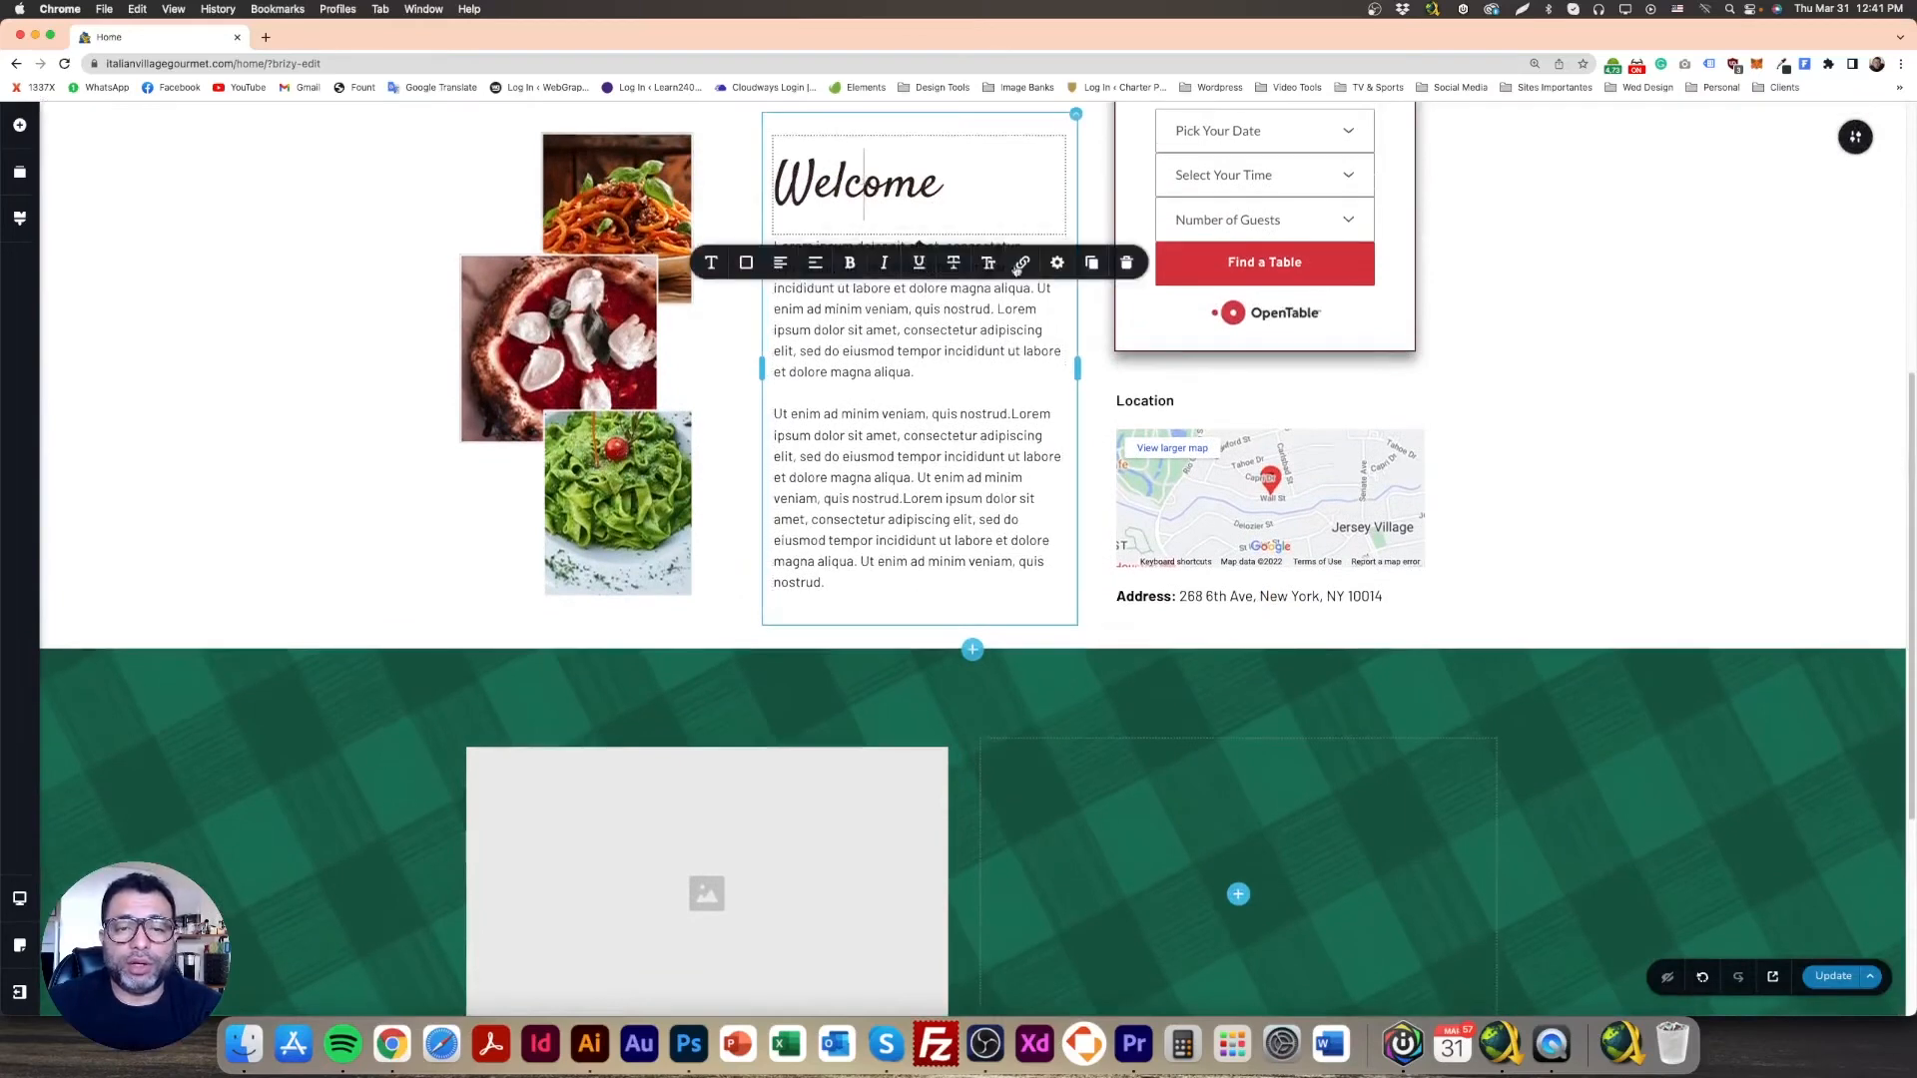
click(1091, 263)
drag(861, 238, 770, 792)
scroll(771, 792, down, 5)
drag(557, 324, 616, 711)
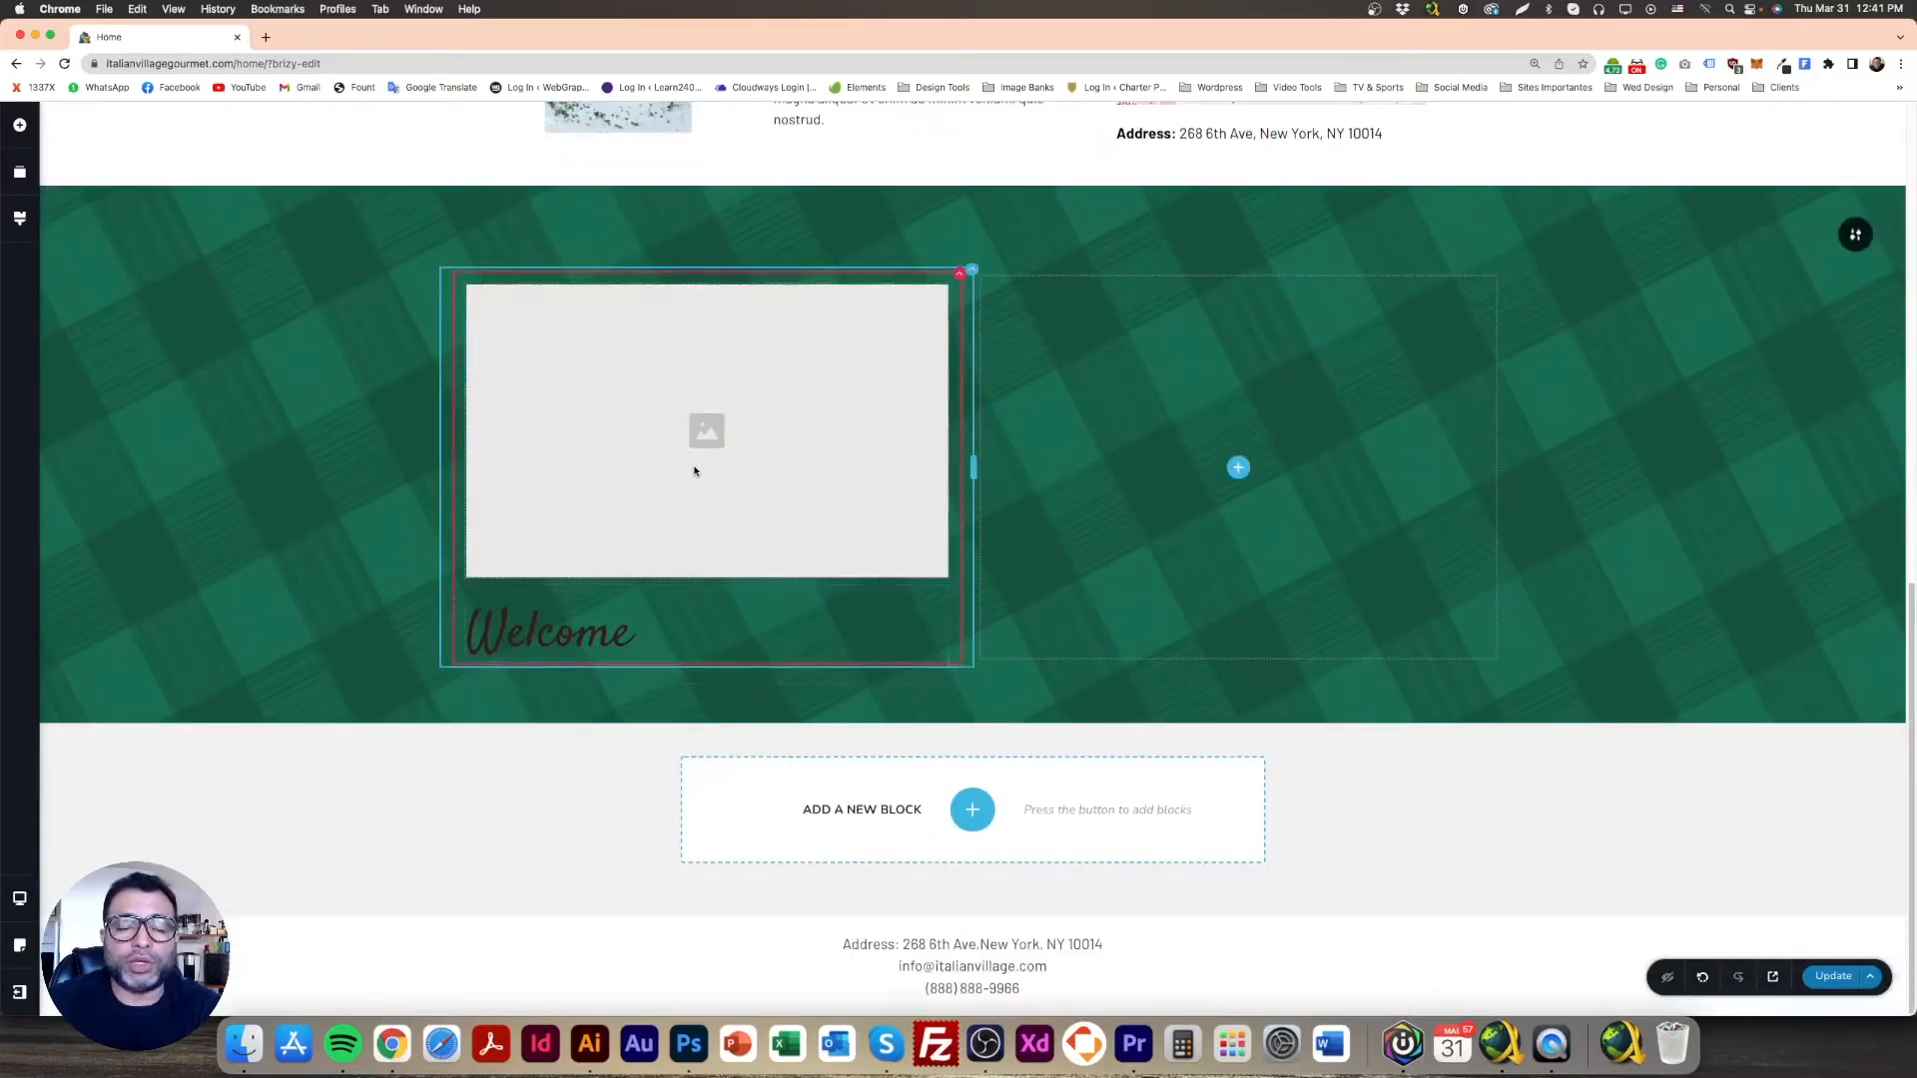
Step: Duplicate the lorem ipsum text block and place it under the card's Welcome heading
scroll(696, 471, up, 4)
click(864, 331)
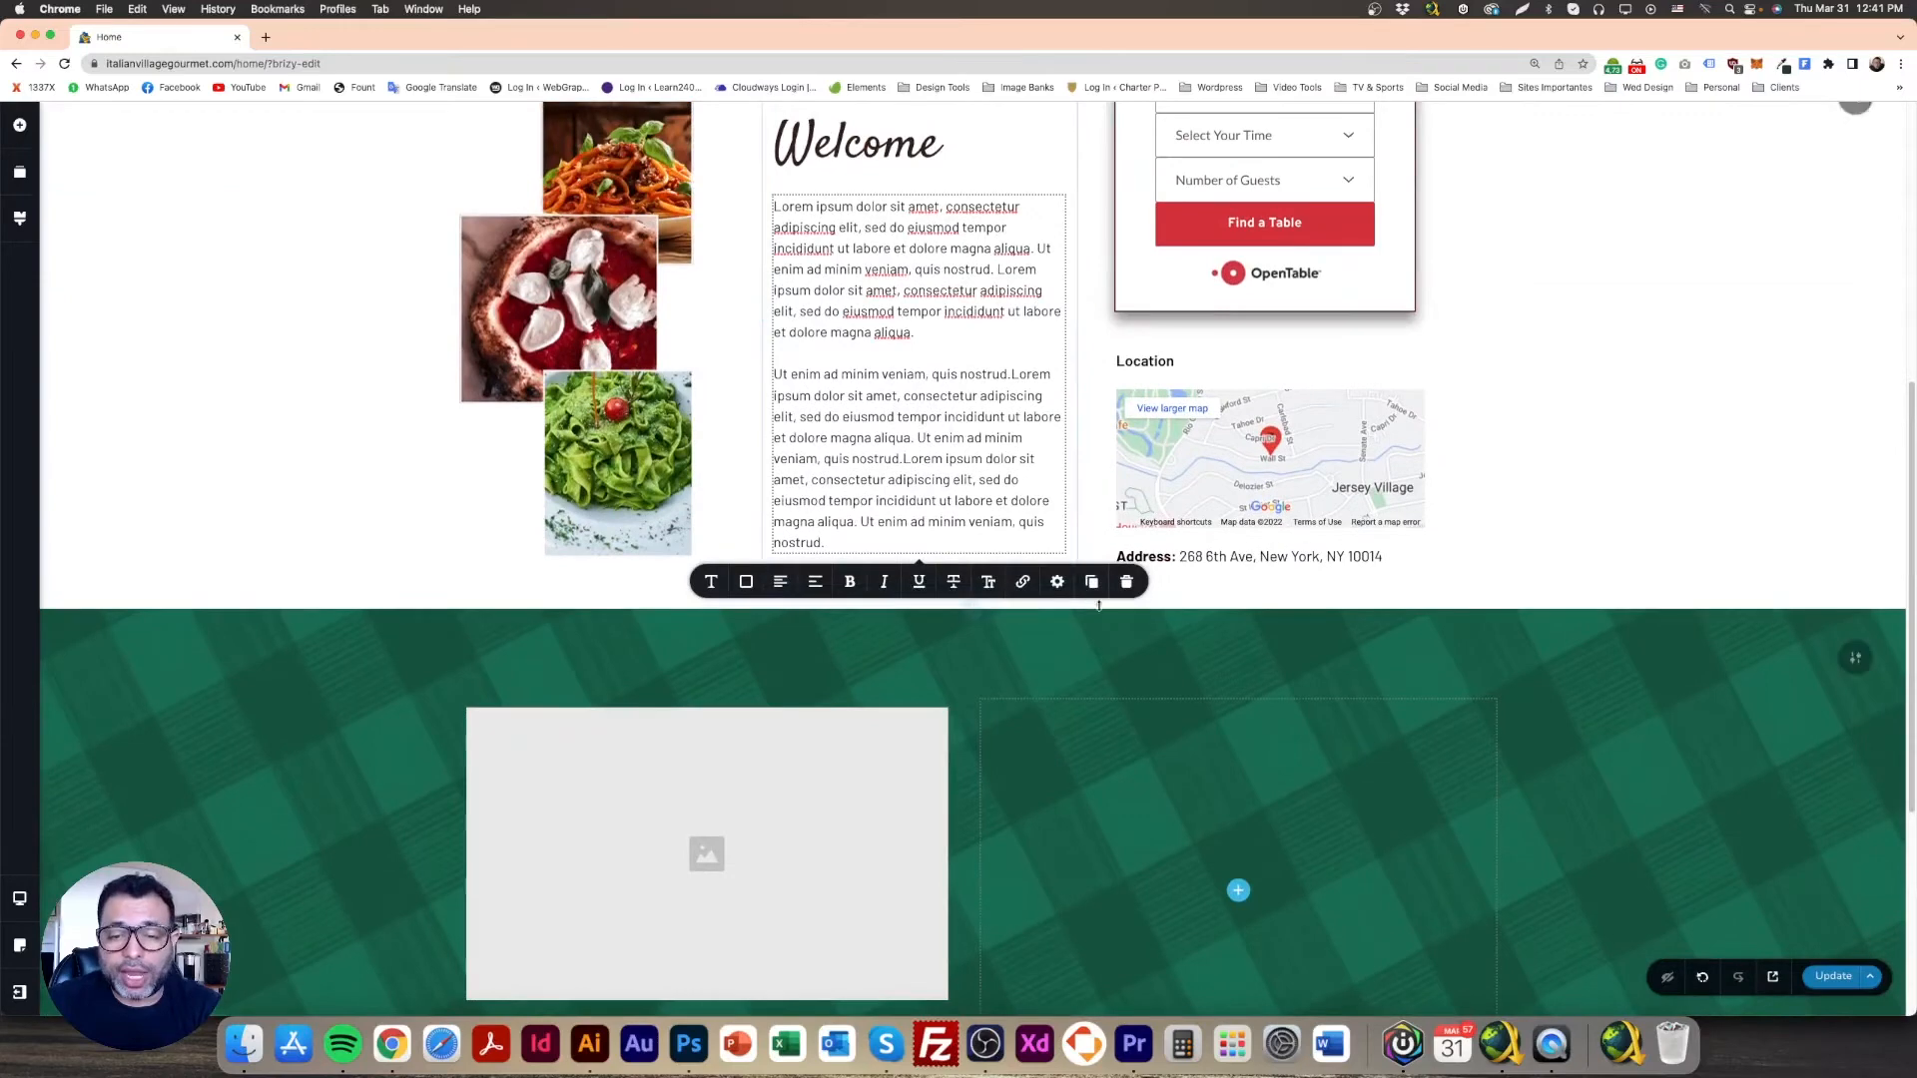
click(1092, 582)
scroll(834, 530, down, 7)
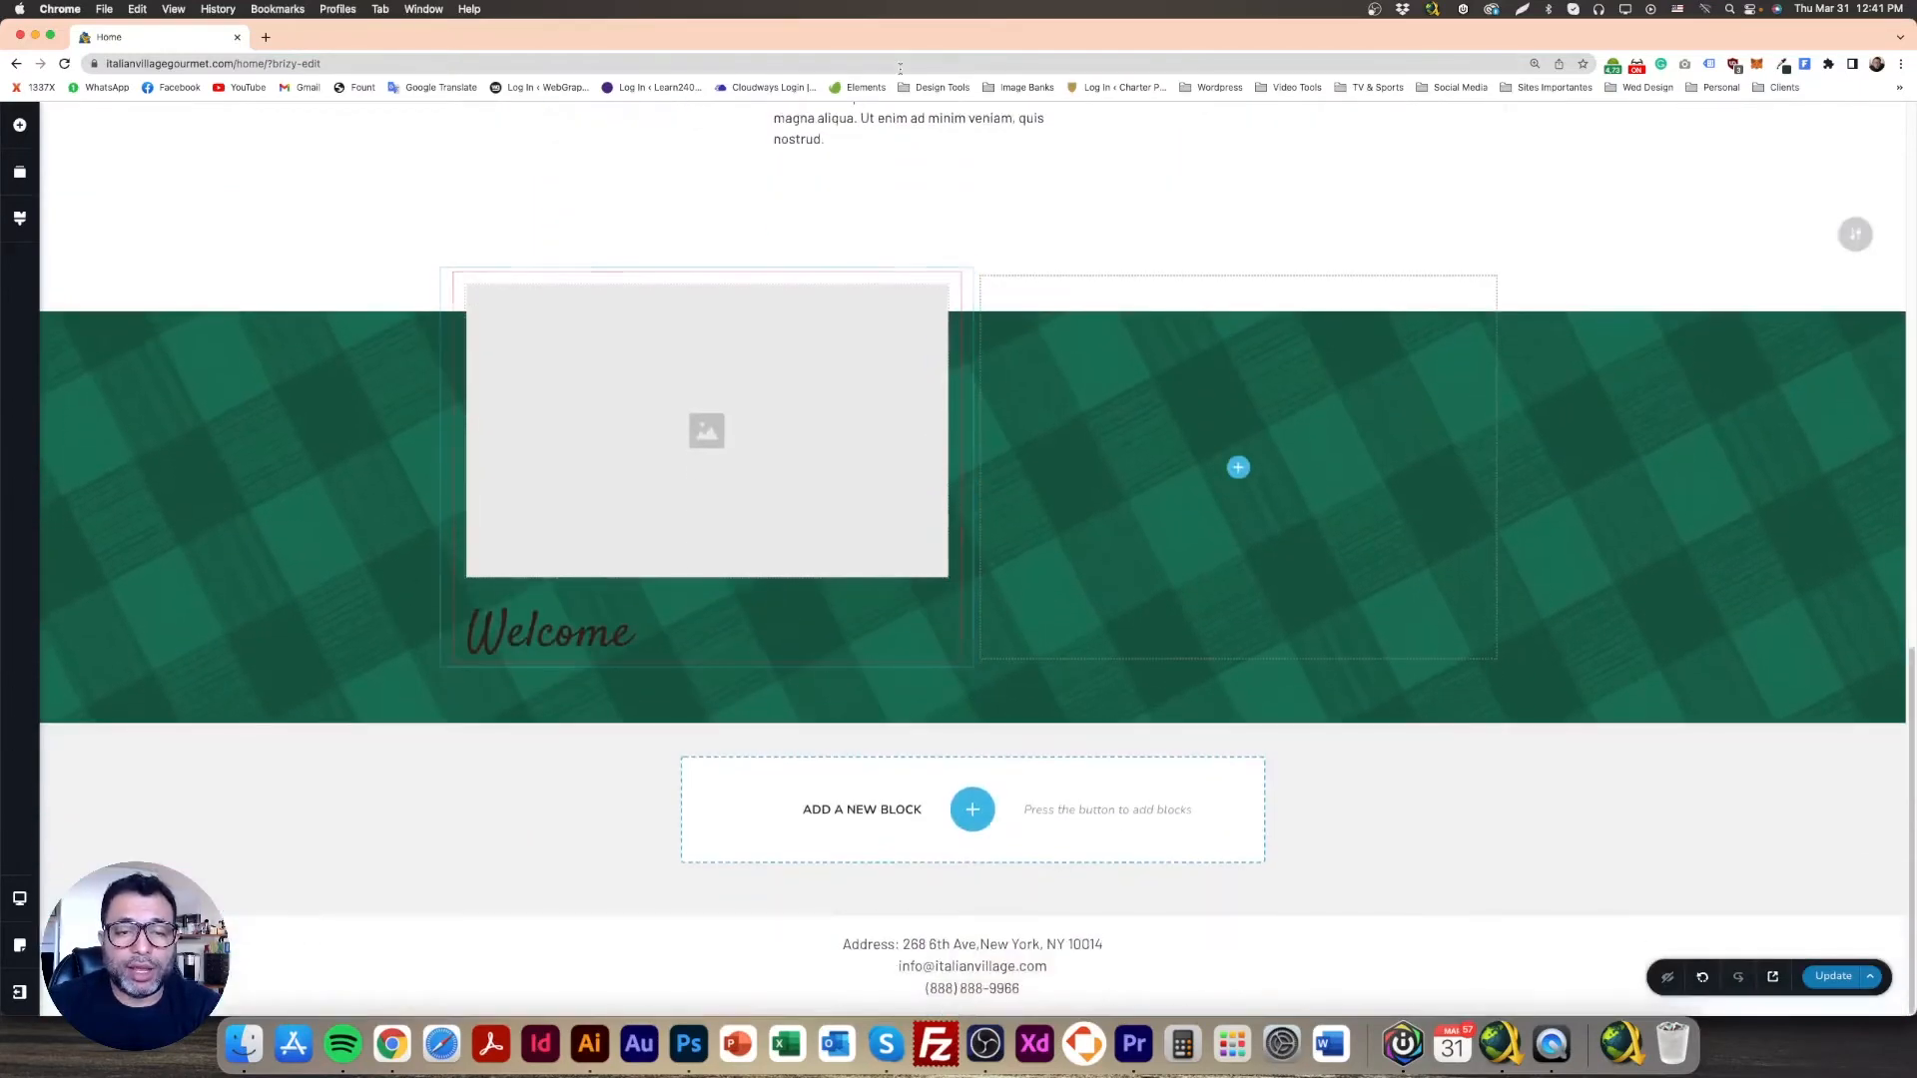
drag(834, 125, 884, 832)
Step: Delete the second paragraph of the card text, leaving one lorem ipsum paragraph
double_click(653, 697)
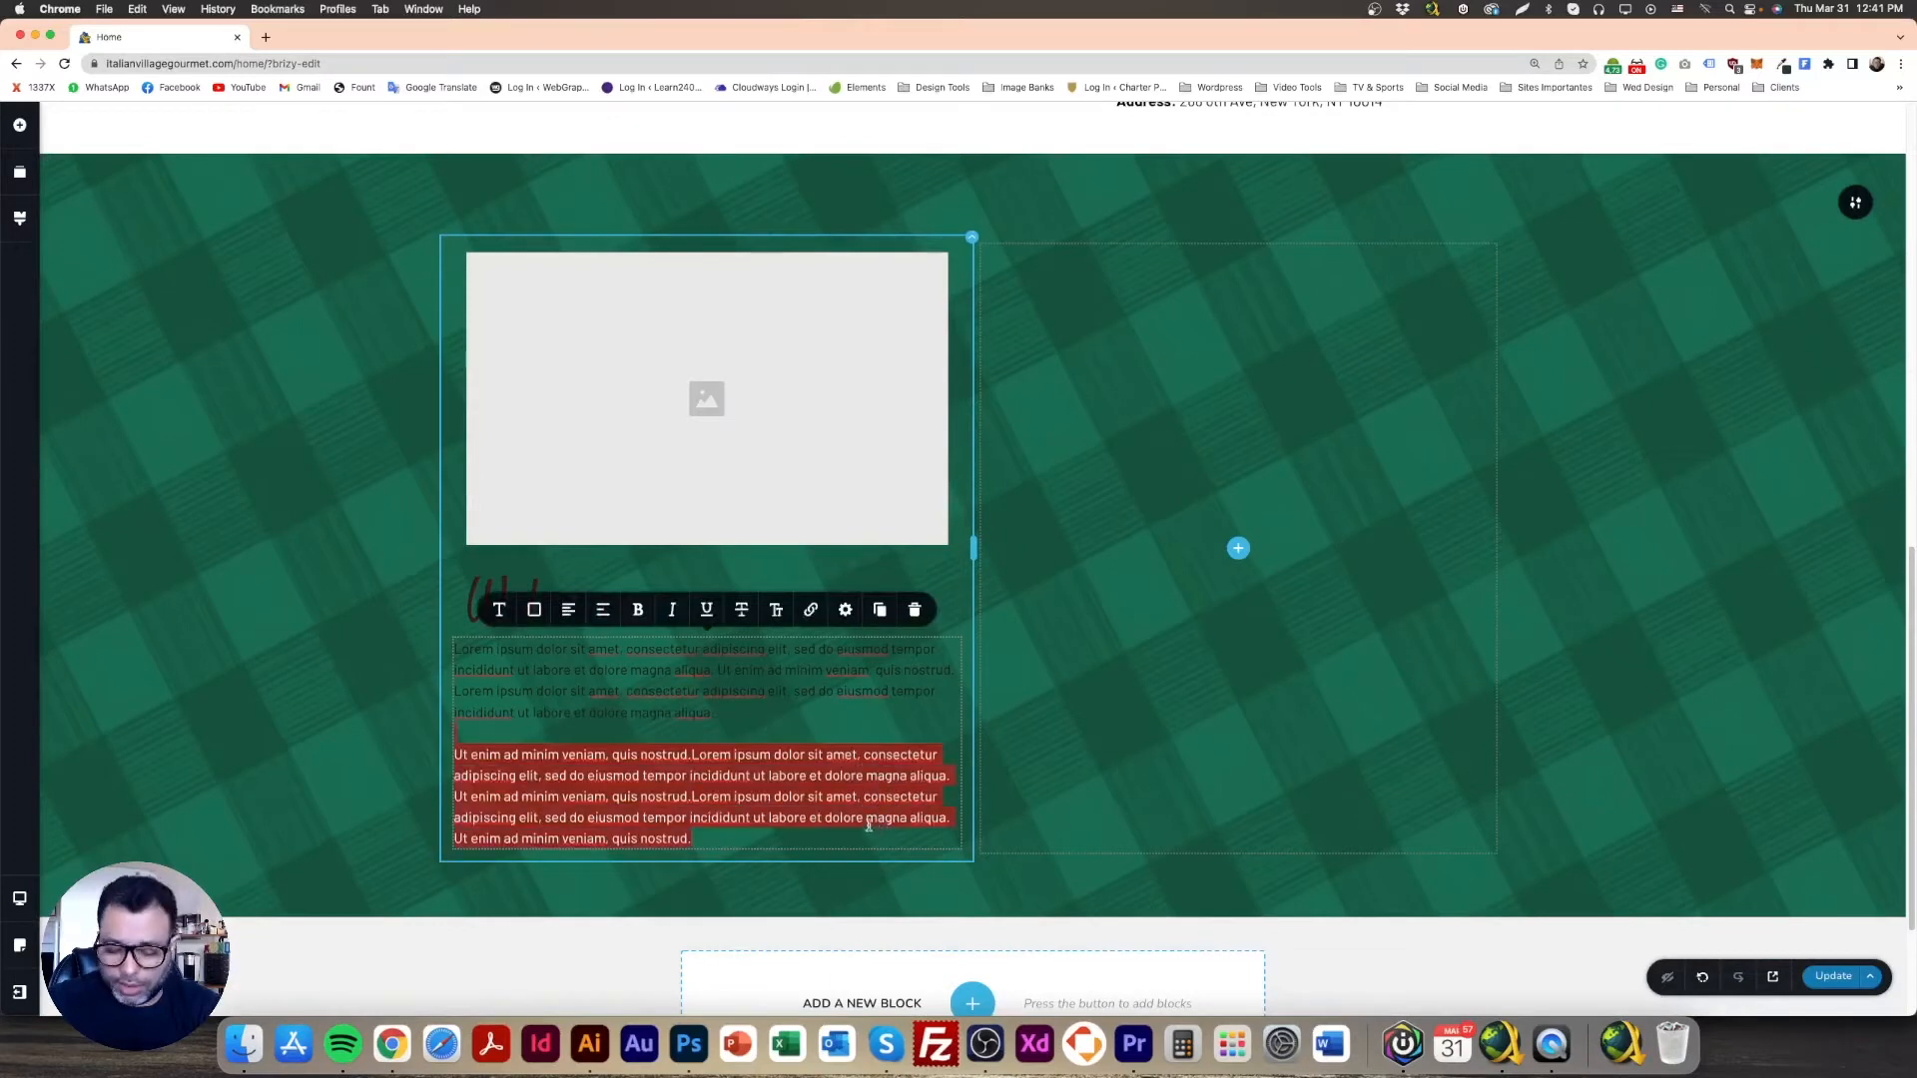
key(BackSpace)
click(355, 633)
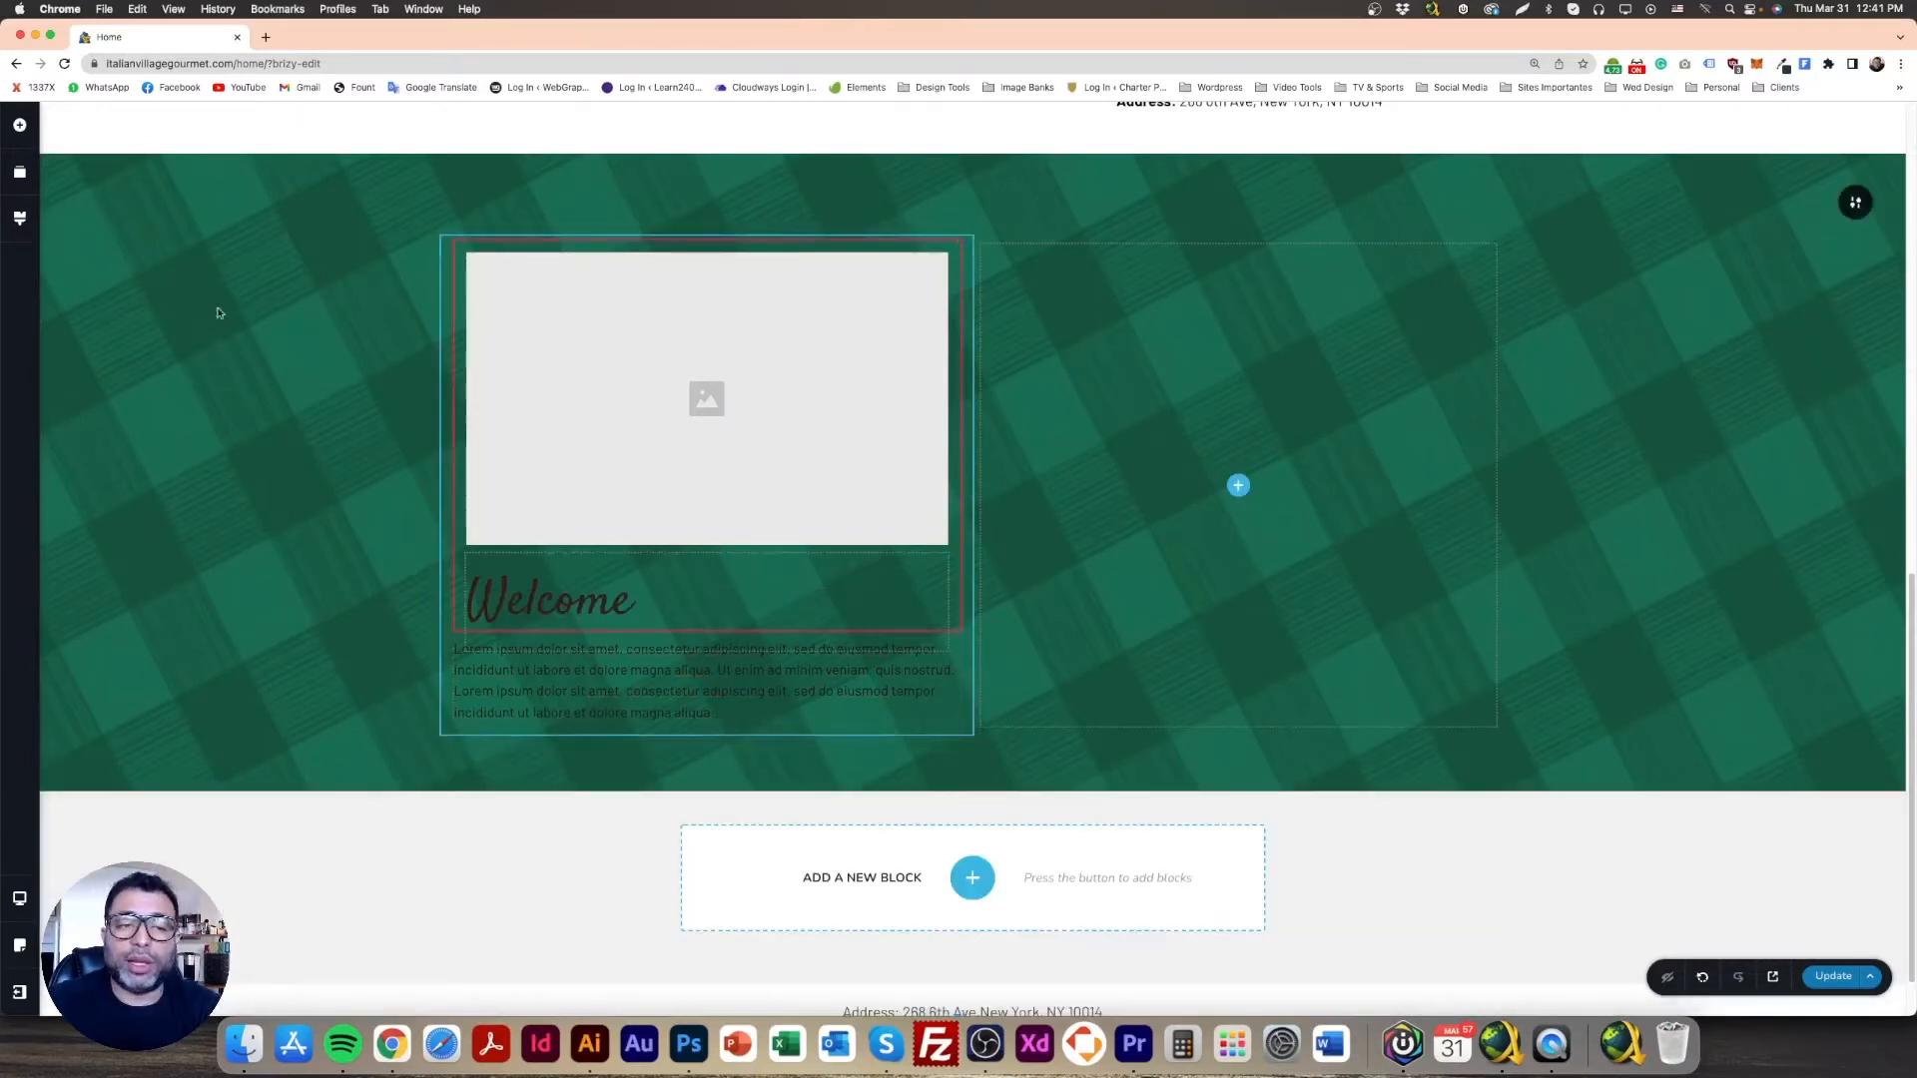
click(19, 125)
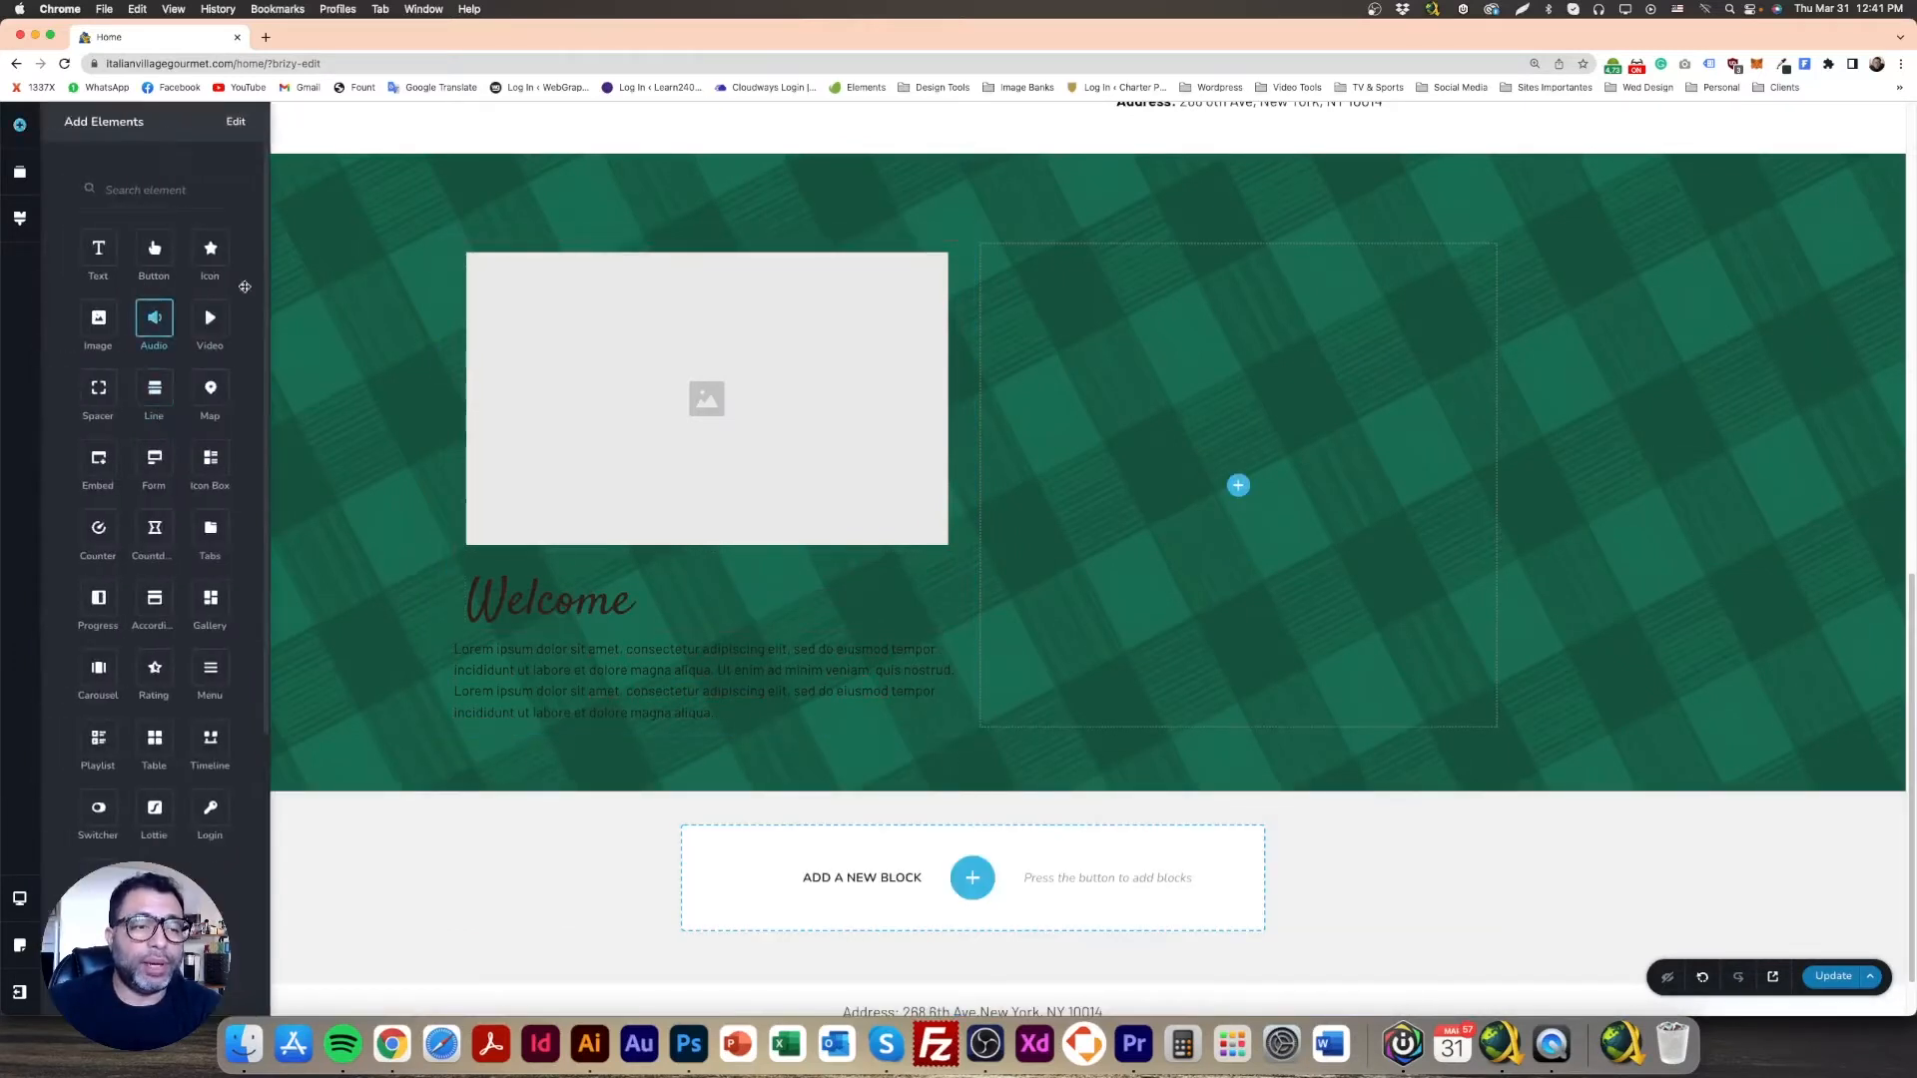
click(375, 499)
Step: Duplicate the yellow Book Your Table button and place the copy below the card text
scroll(379, 502, up, 5)
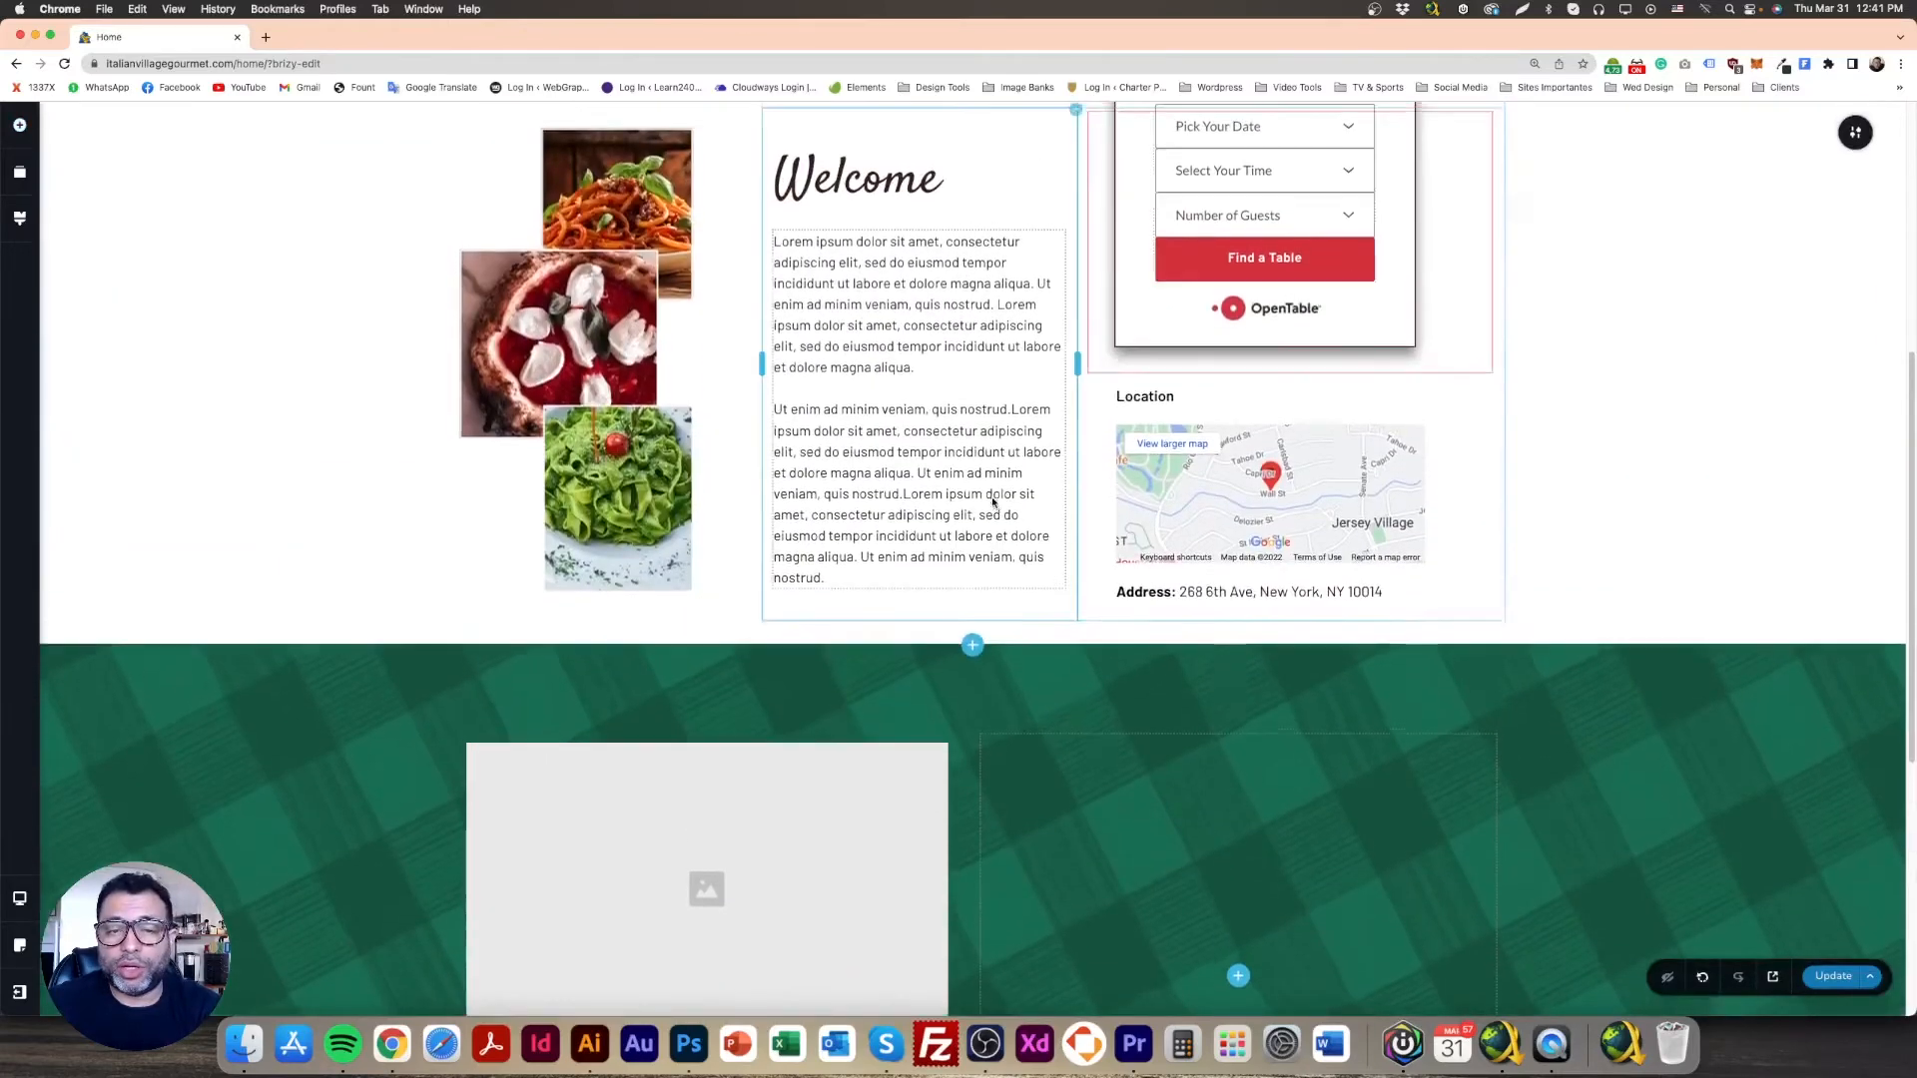
scroll(994, 502, up, 5)
scroll(1148, 299, down, 2)
click(1273, 137)
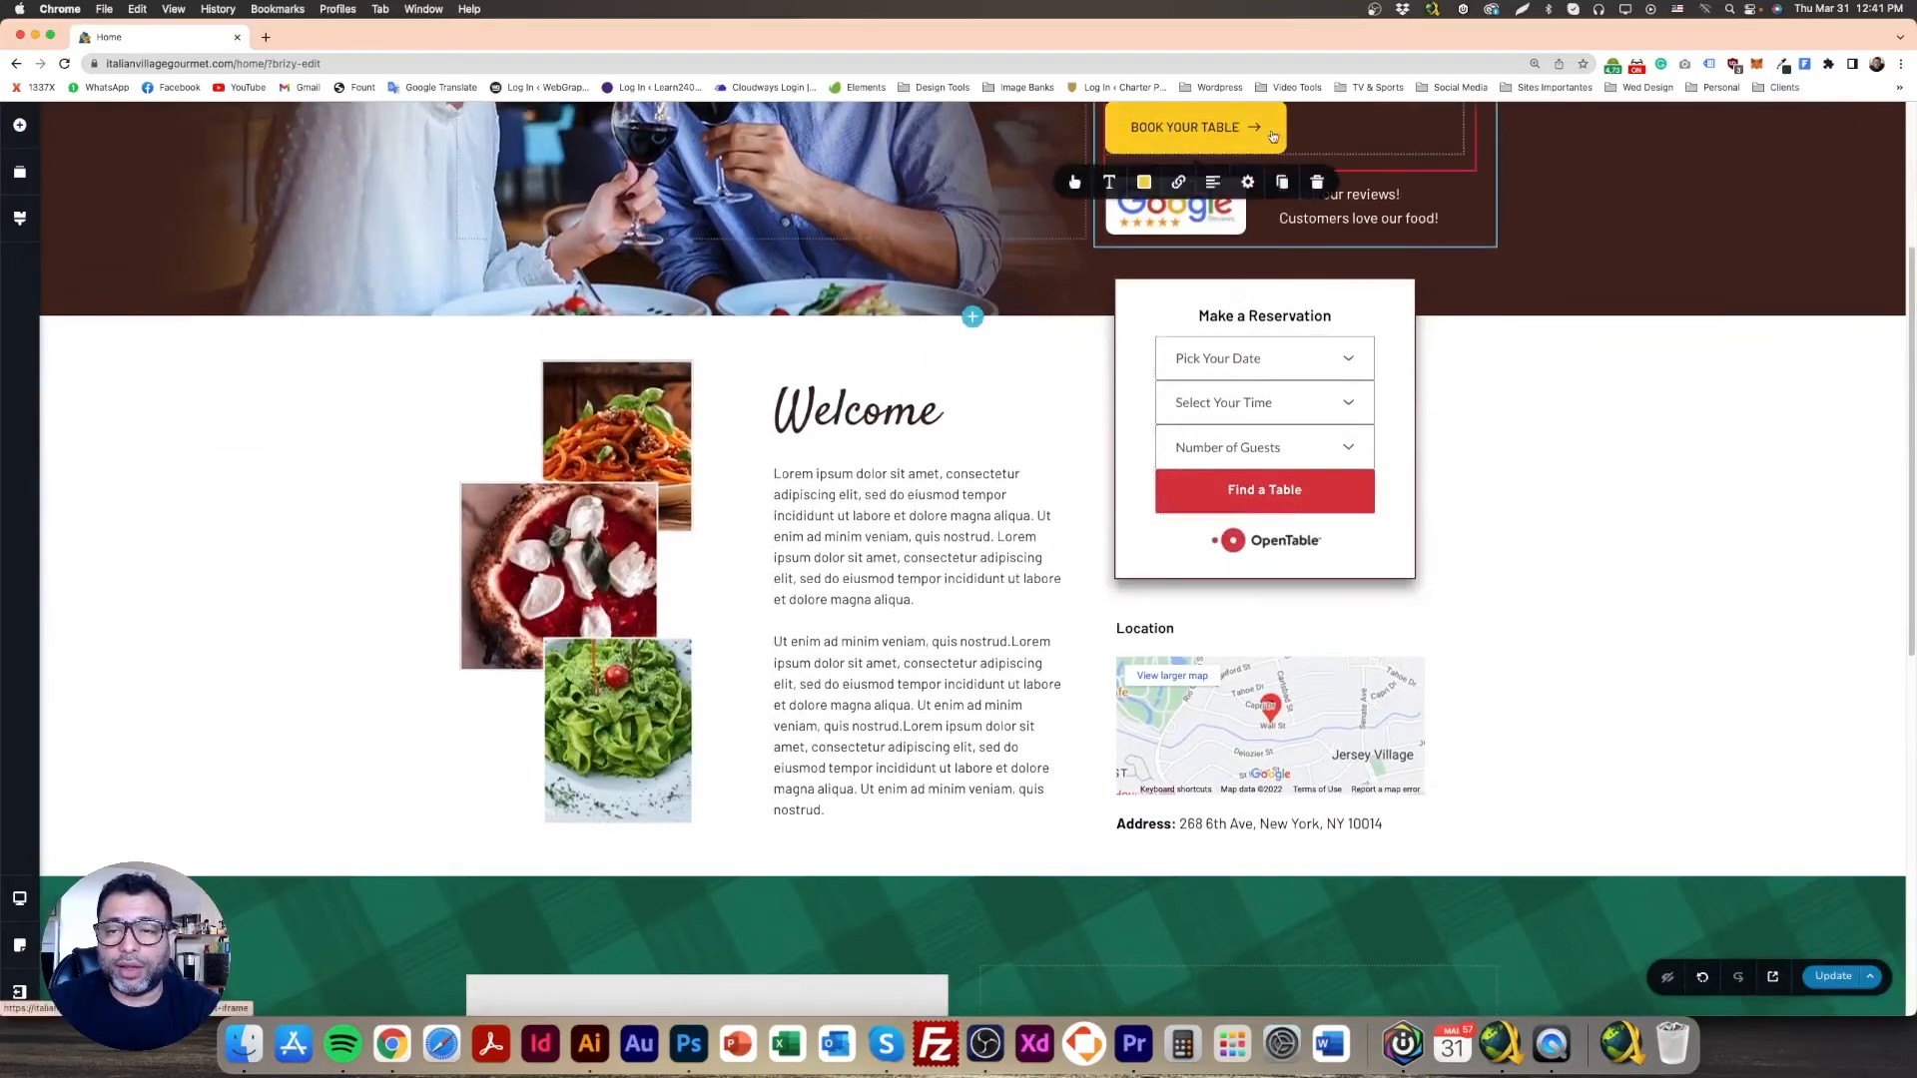
click(1281, 182)
drag(1274, 199, 848, 923)
scroll(869, 878, down, 6)
drag(913, 349, 781, 842)
scroll(781, 842, down, 4)
drag(616, 482, 654, 733)
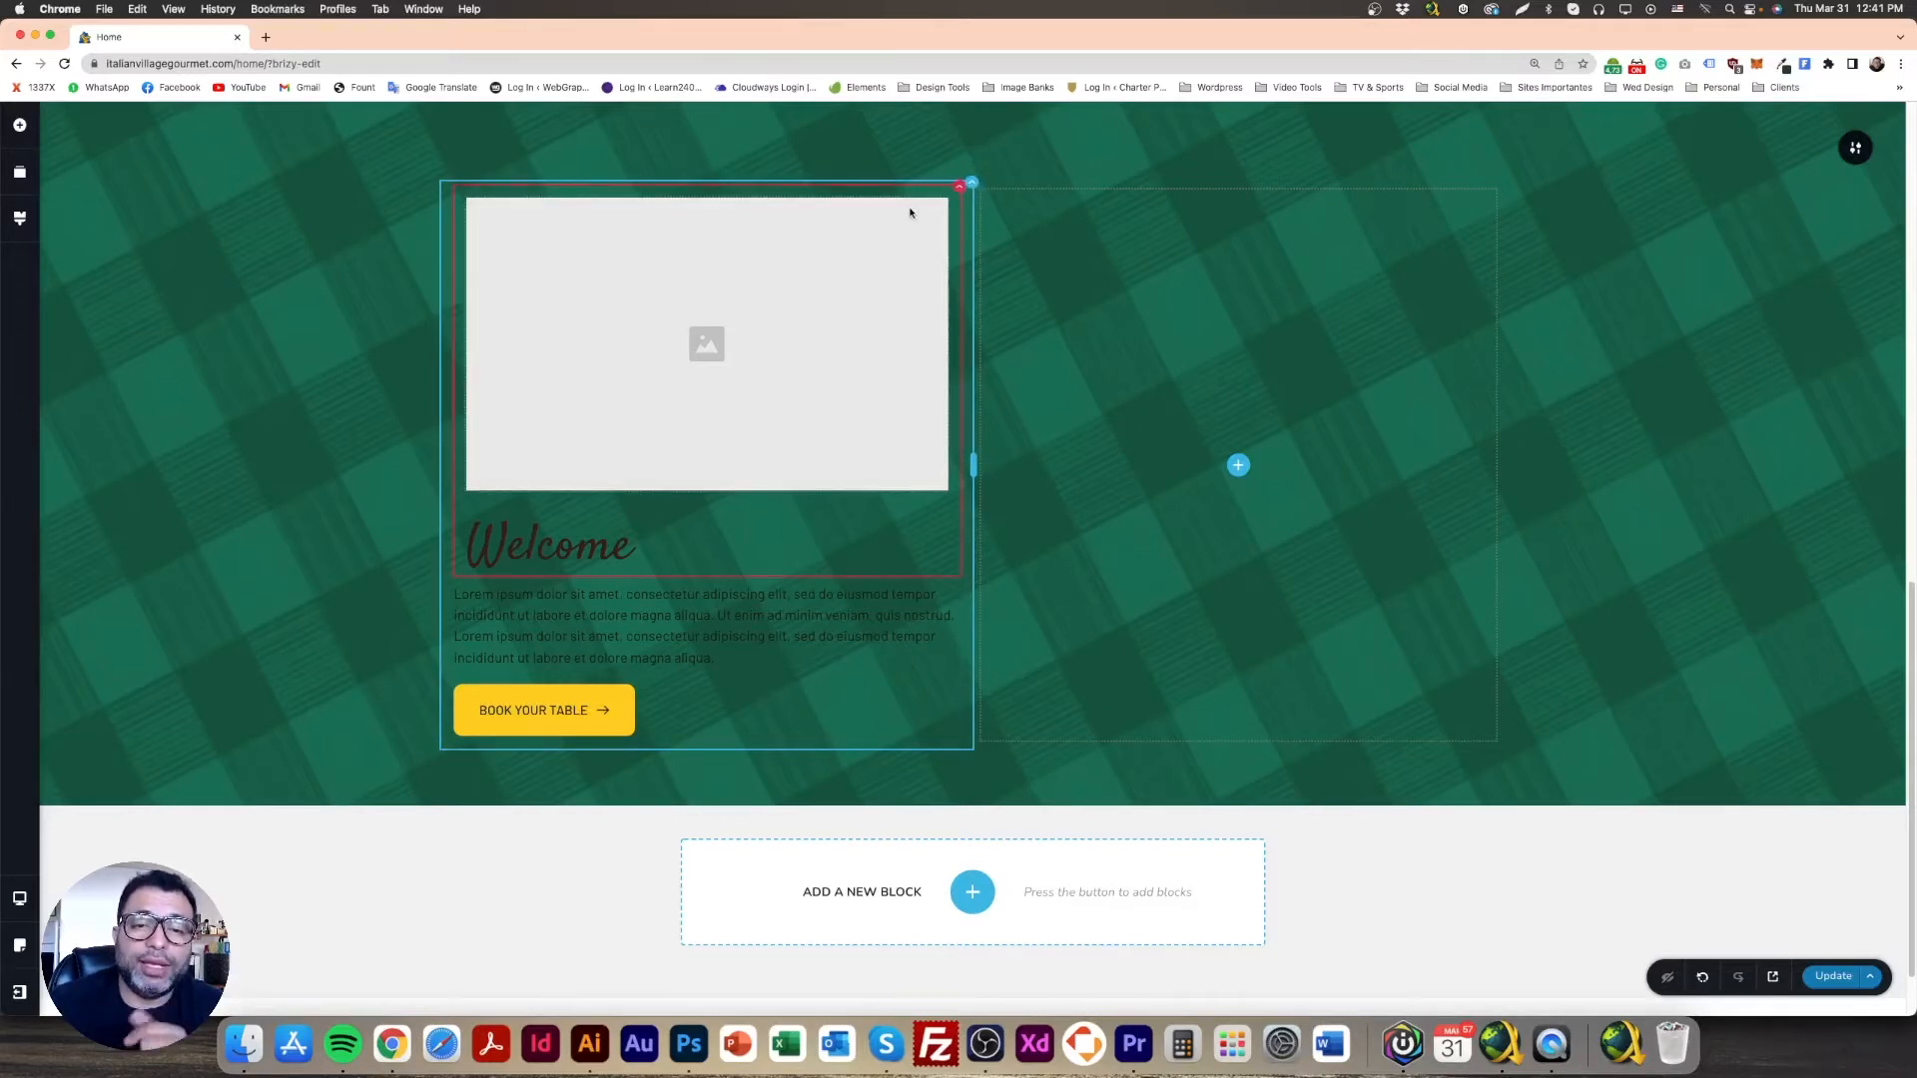
Step: Move the Welcome heading out of the image wrapper so it left-aligns with the paragraph below the image
click(835, 277)
click(537, 540)
drag(537, 540, 586, 547)
click(554, 559)
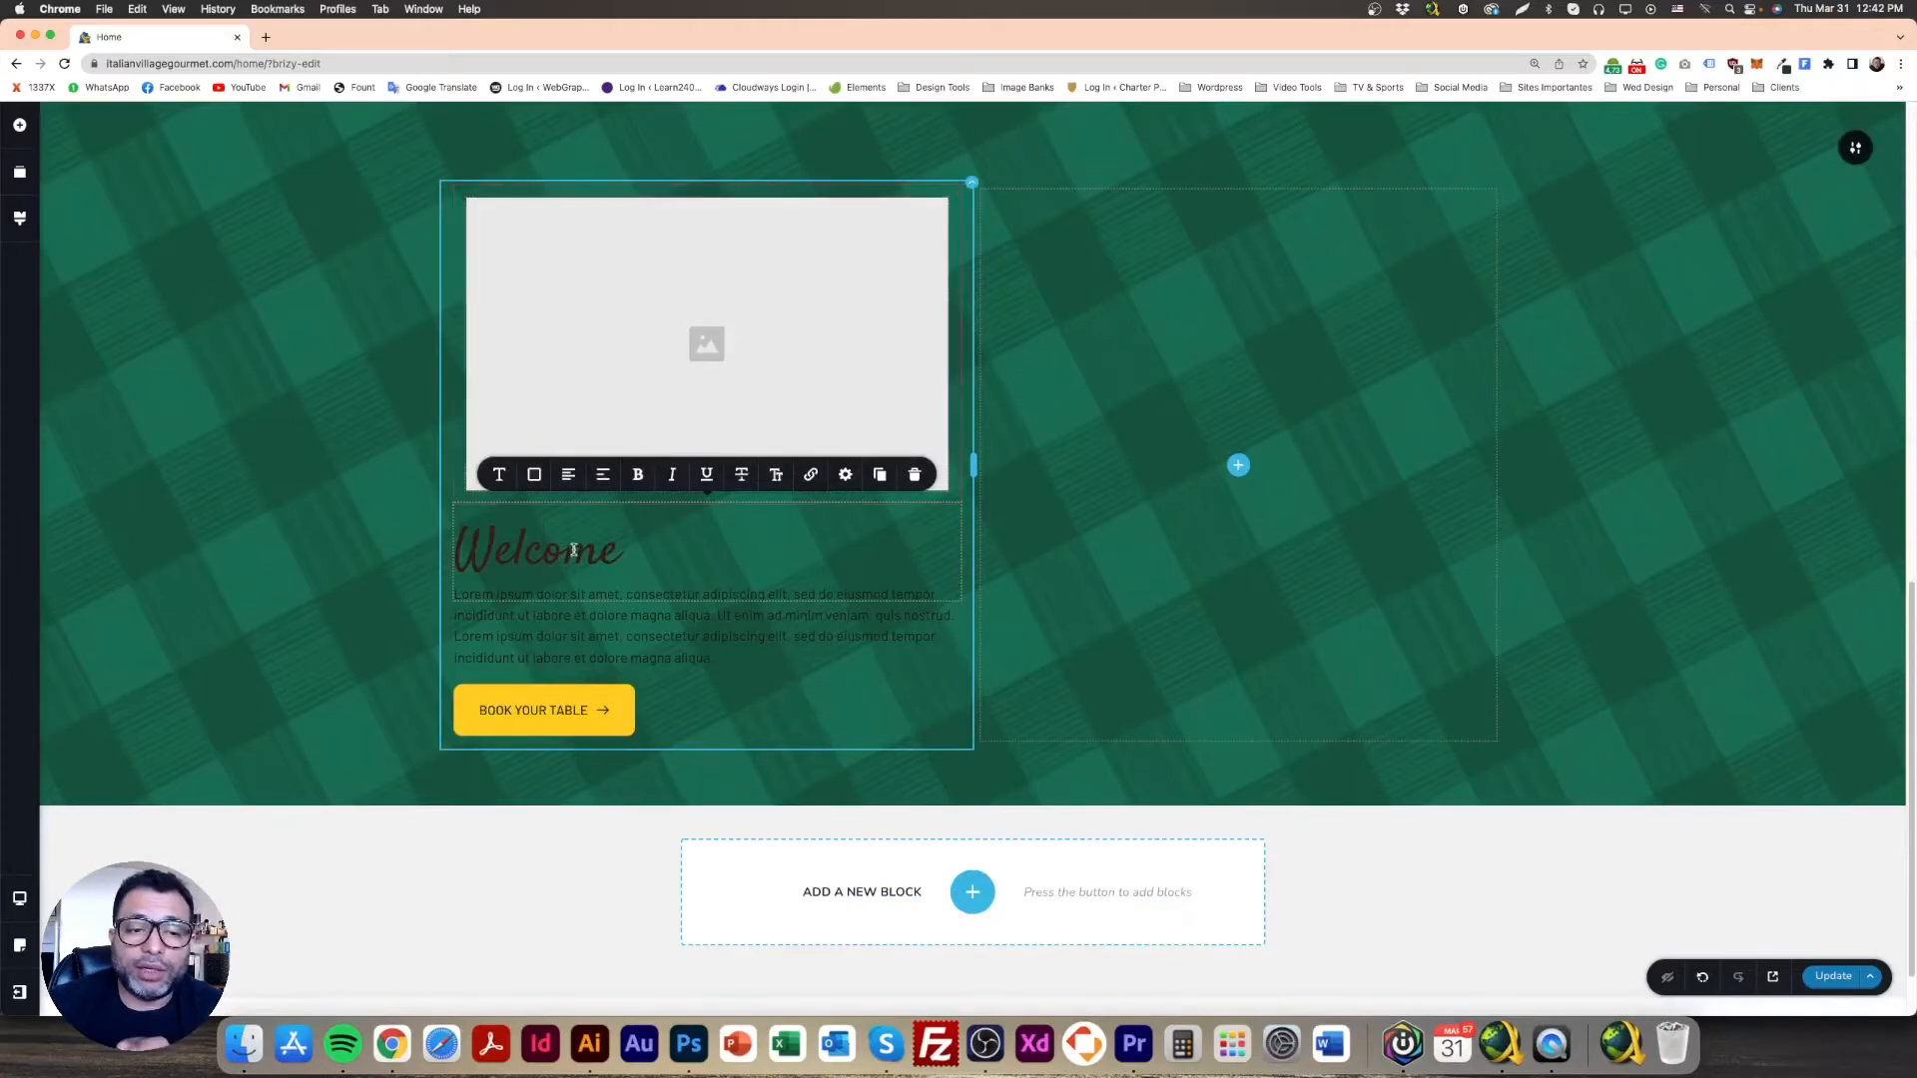
click(580, 636)
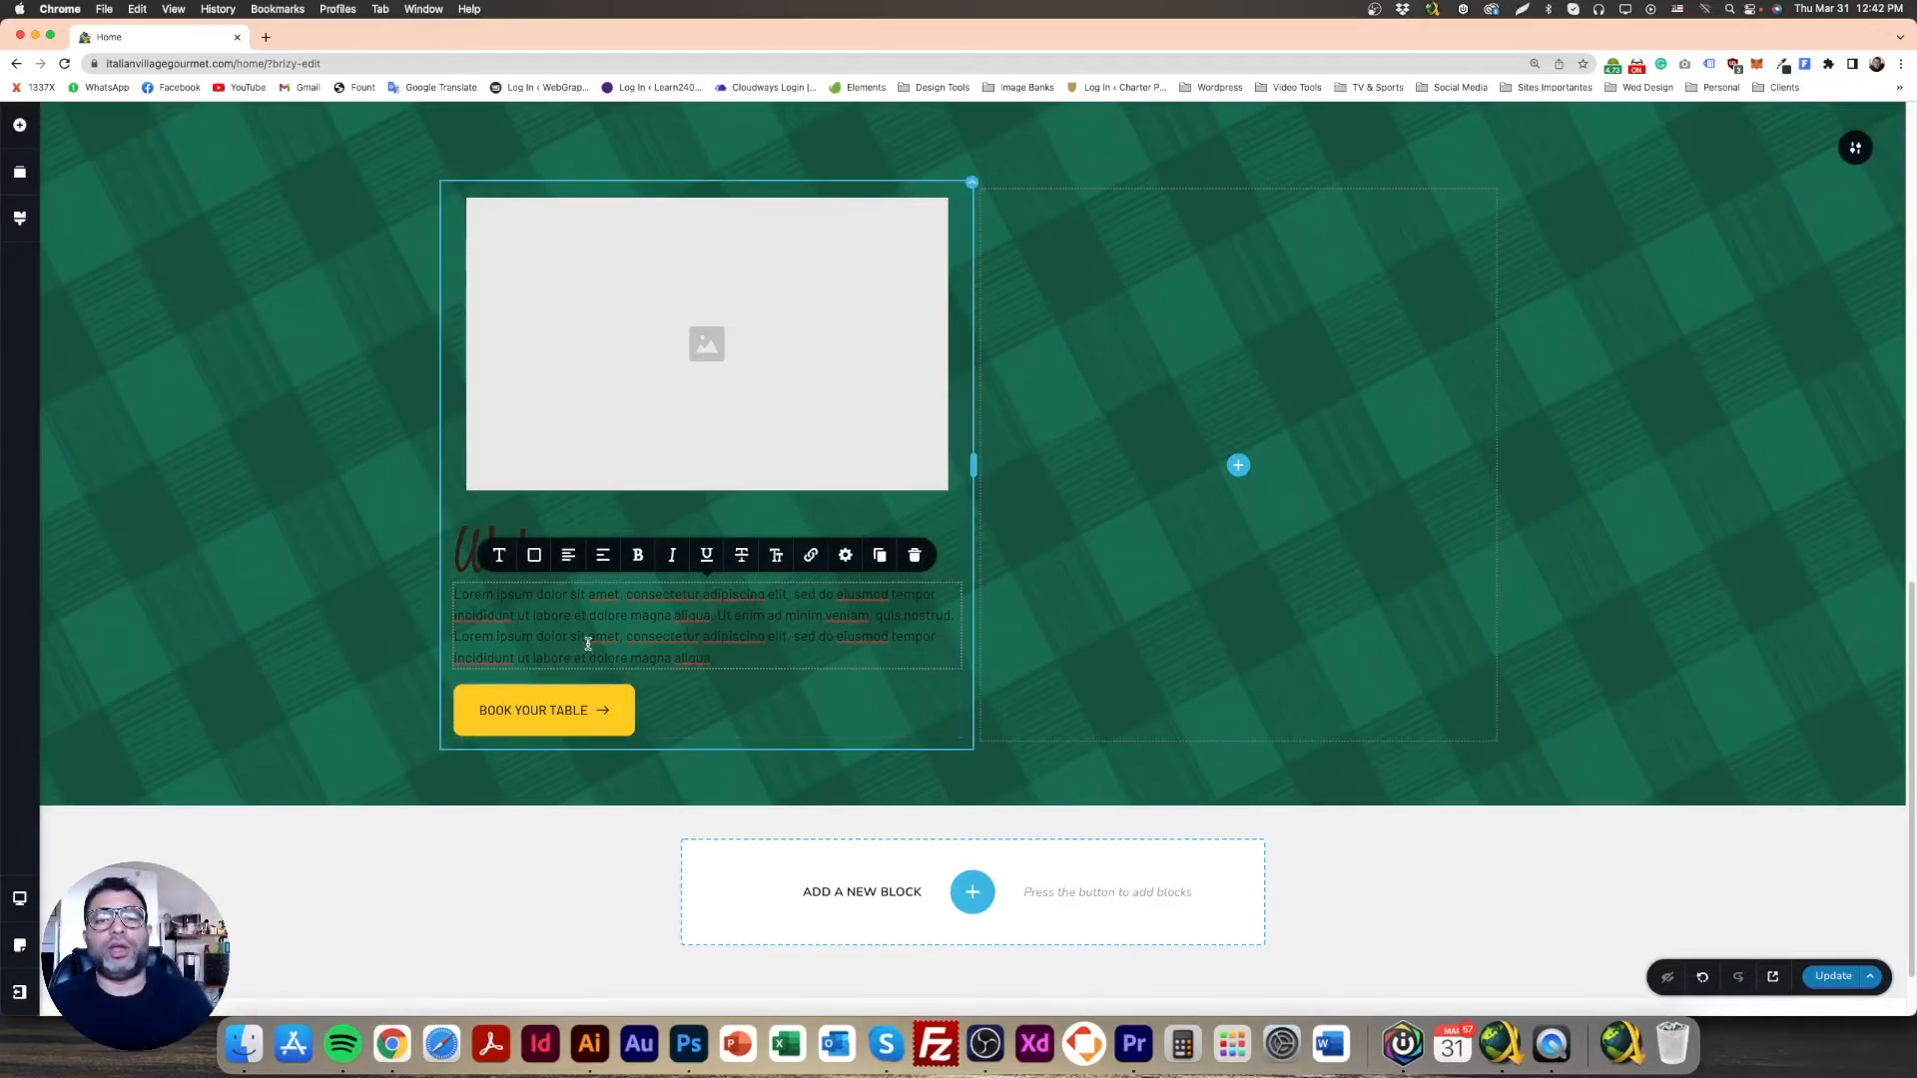
click(333, 463)
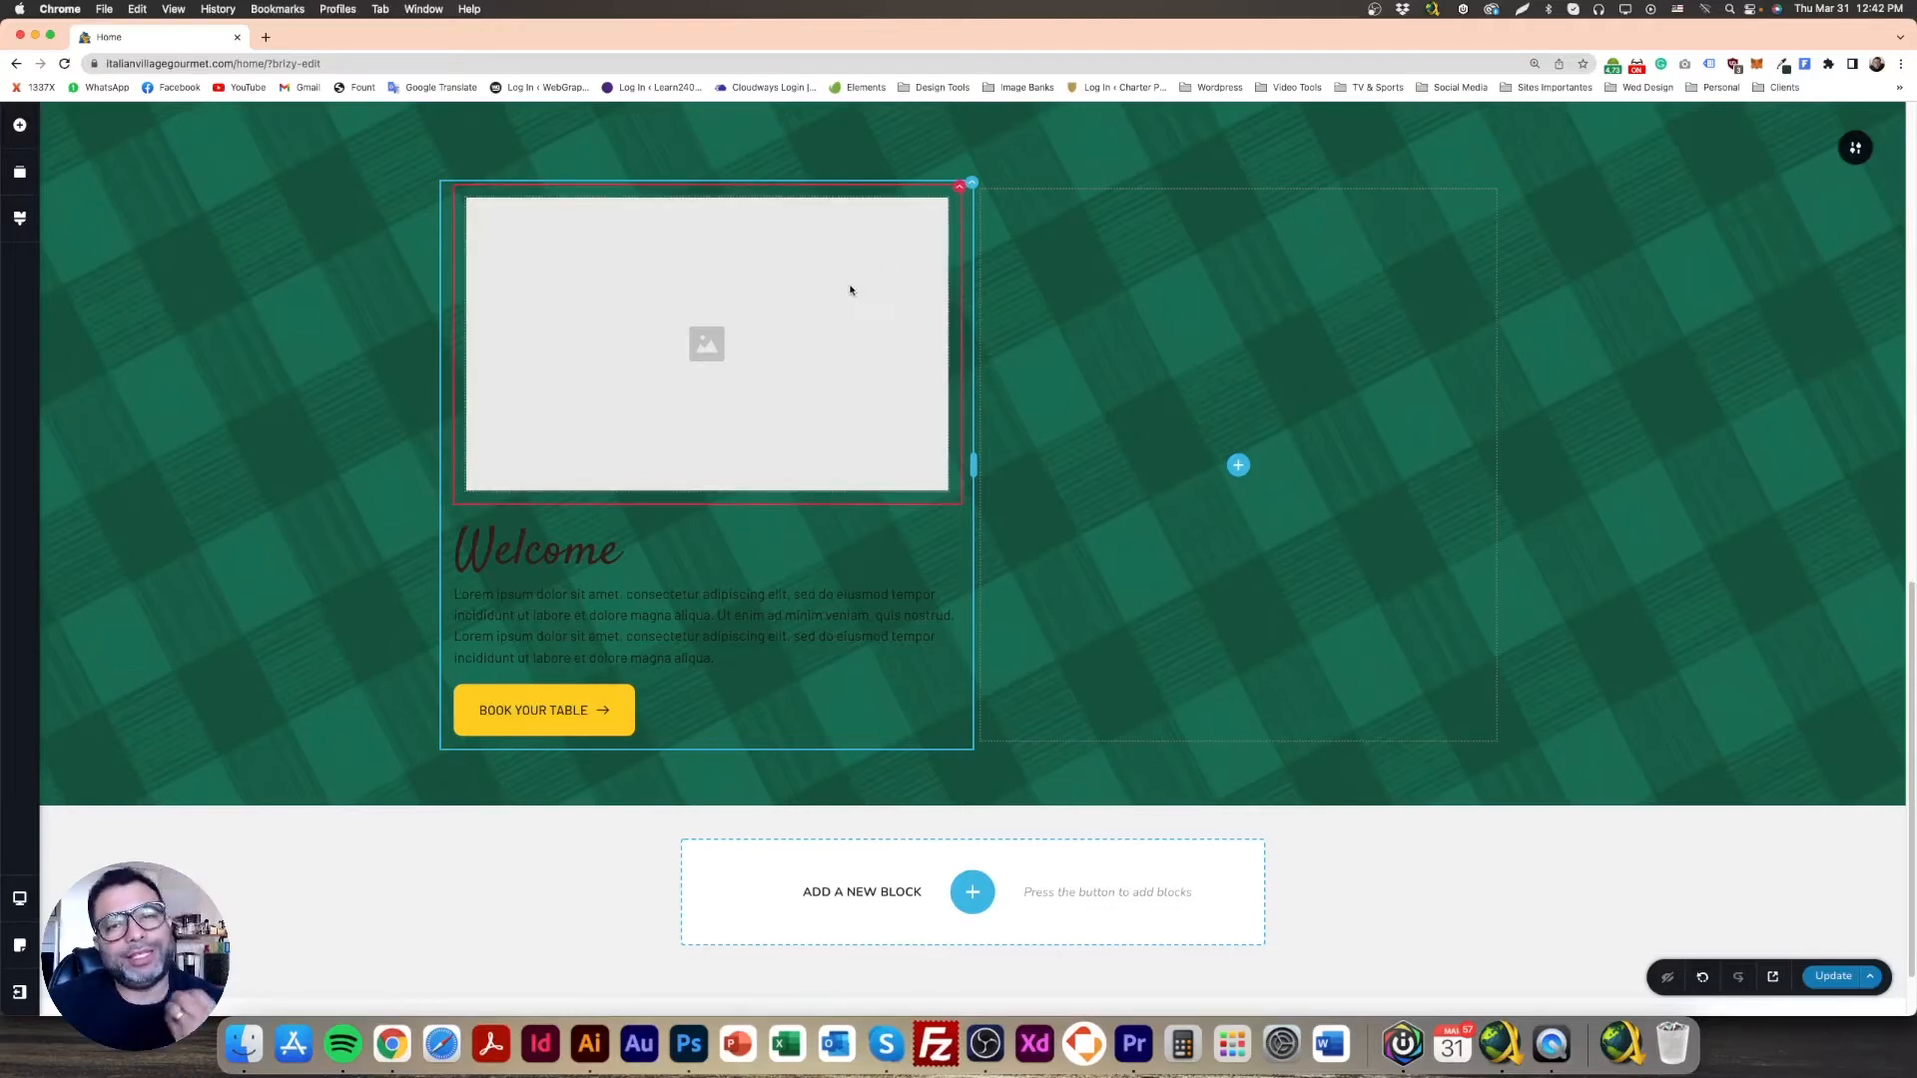
Step: Undo an accidental container deletion, then delete the card's image placeholder
drag(808, 358, 782, 529)
click(958, 187)
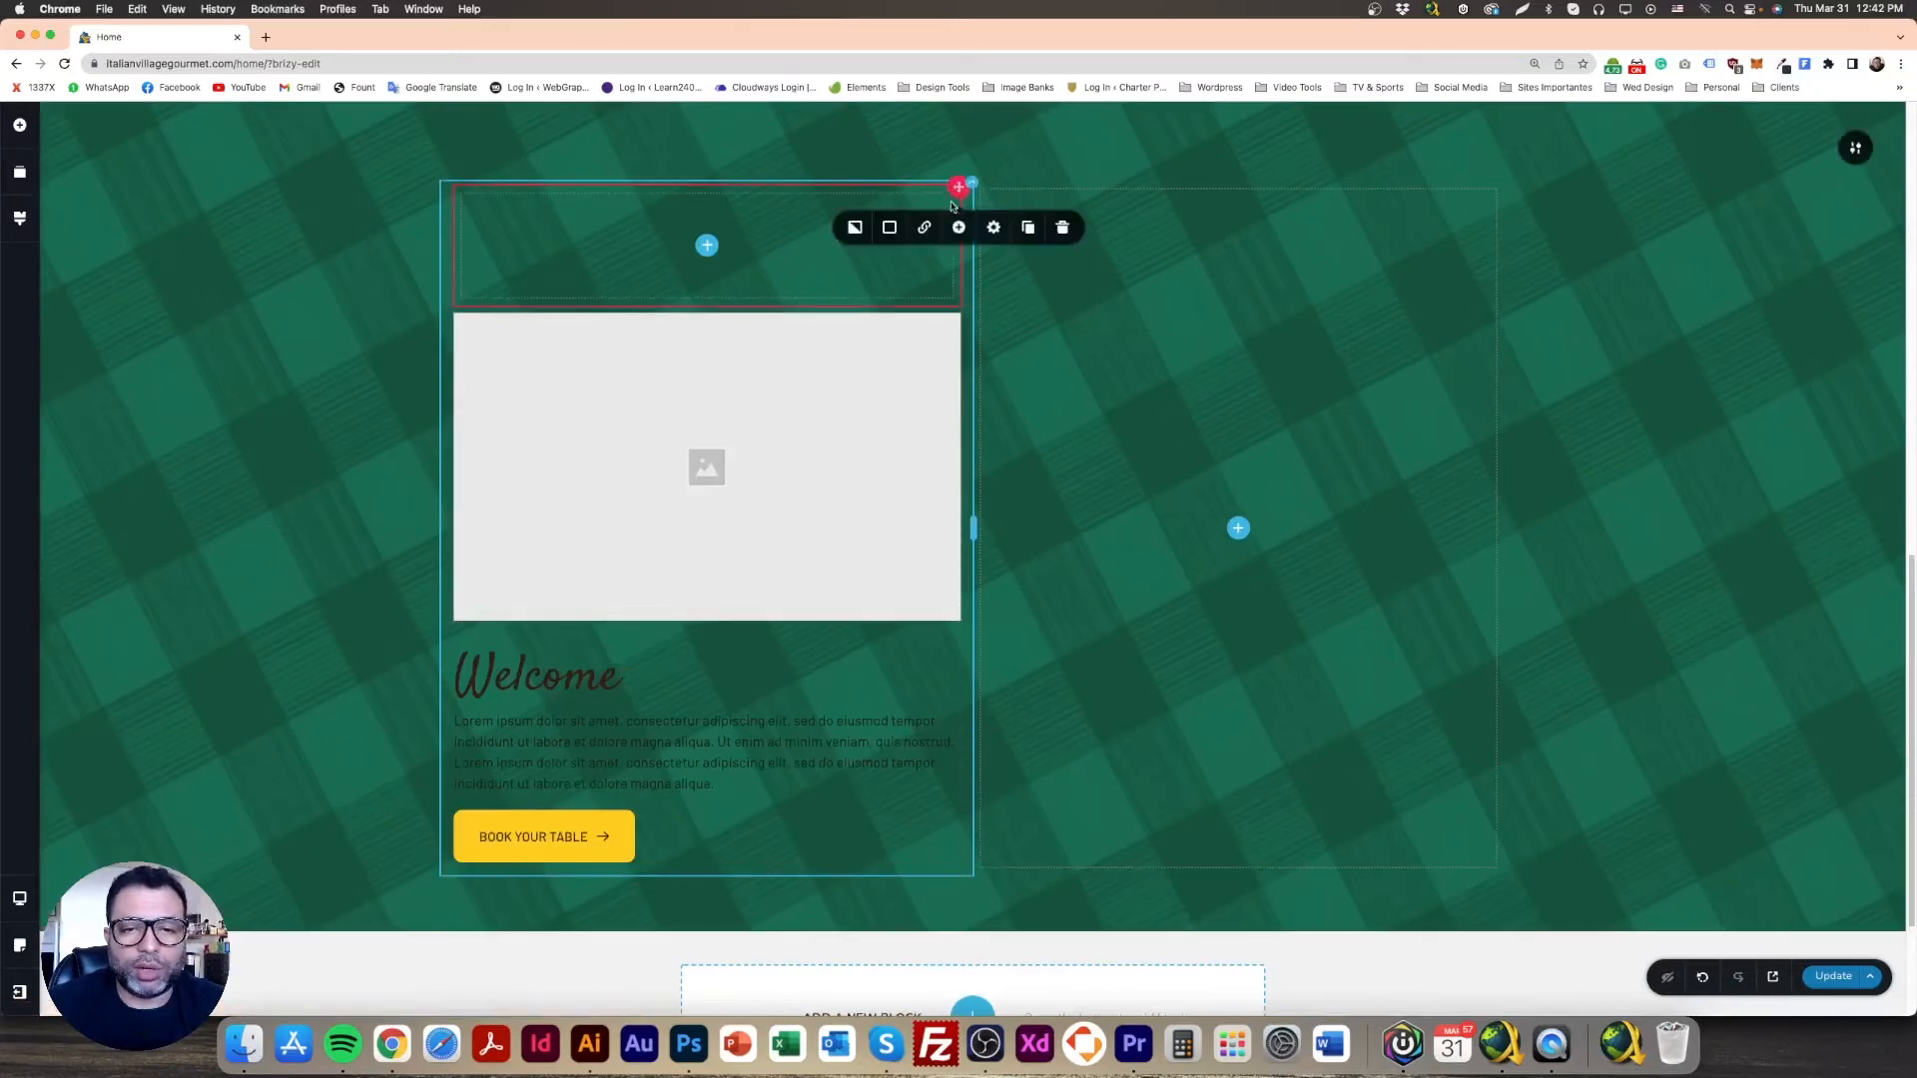
click(1061, 224)
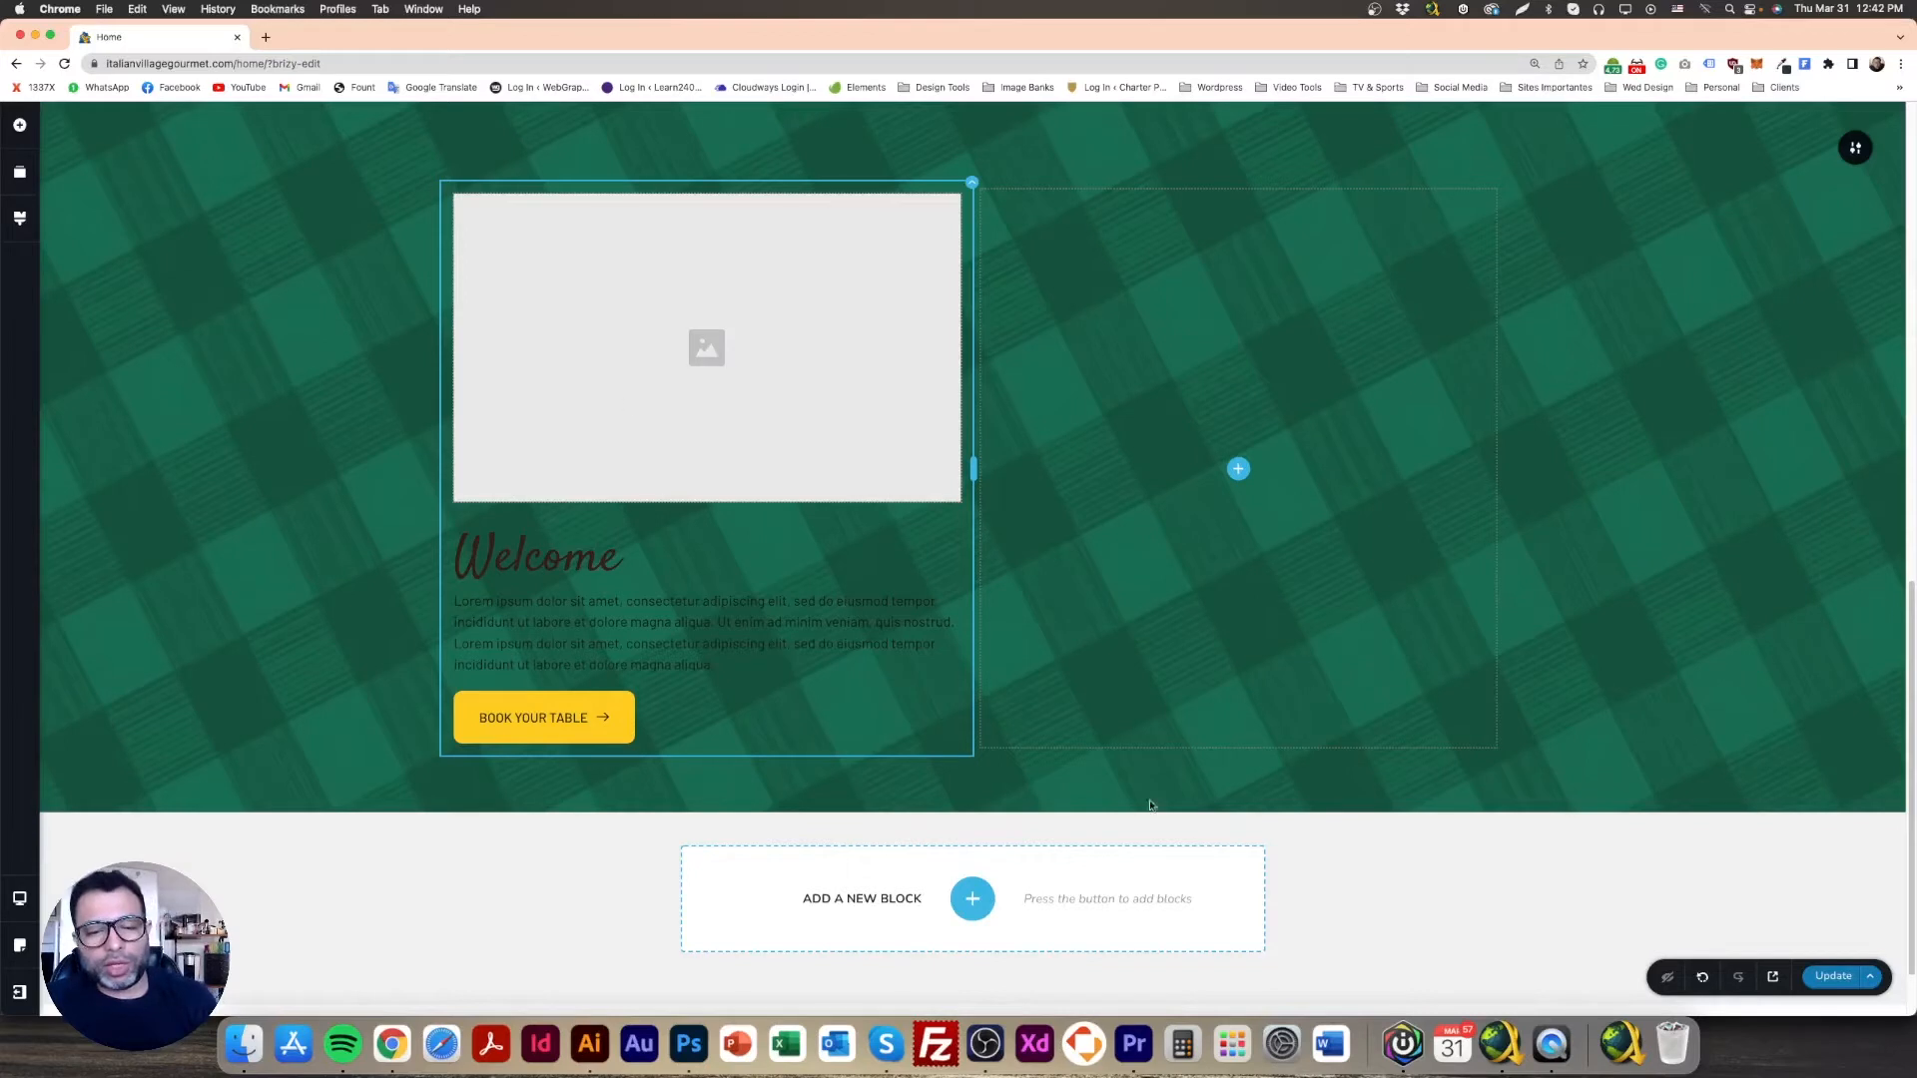
click(1702, 976)
click(1702, 976)
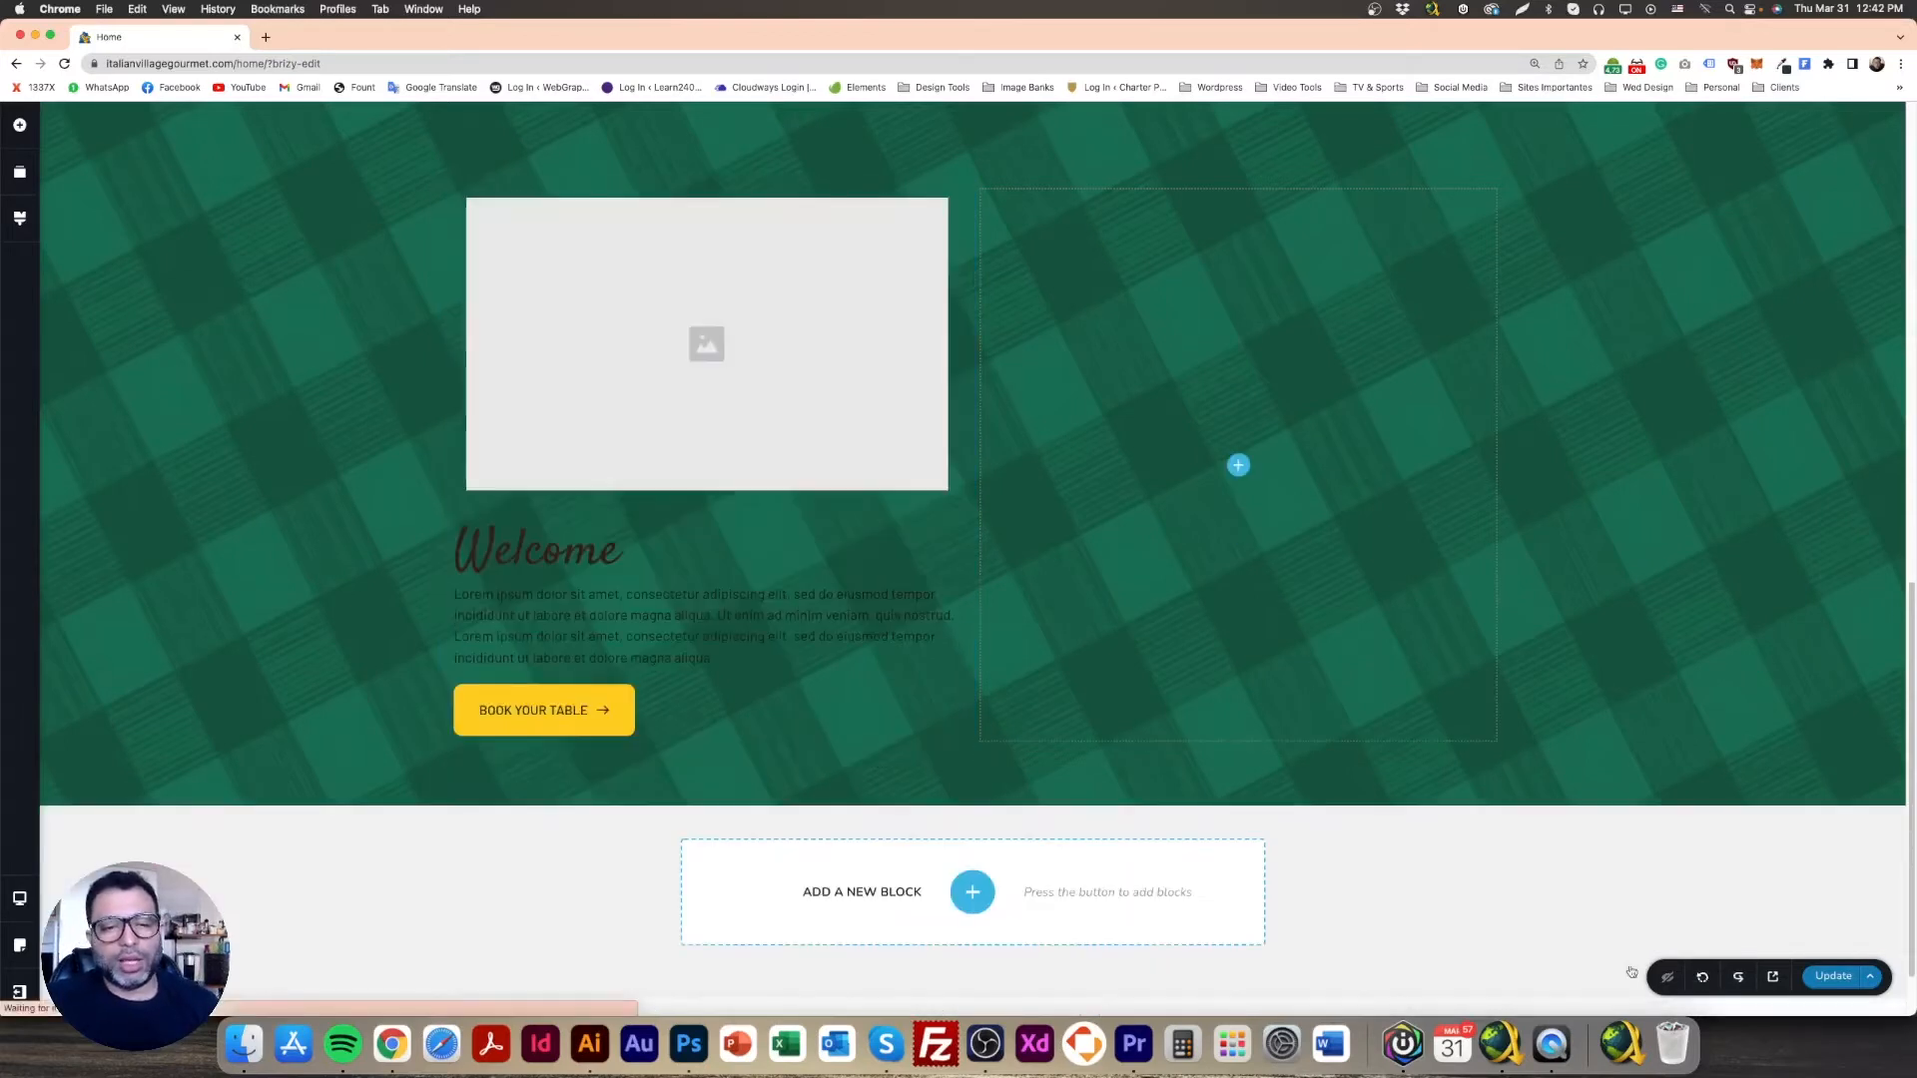
click(799, 345)
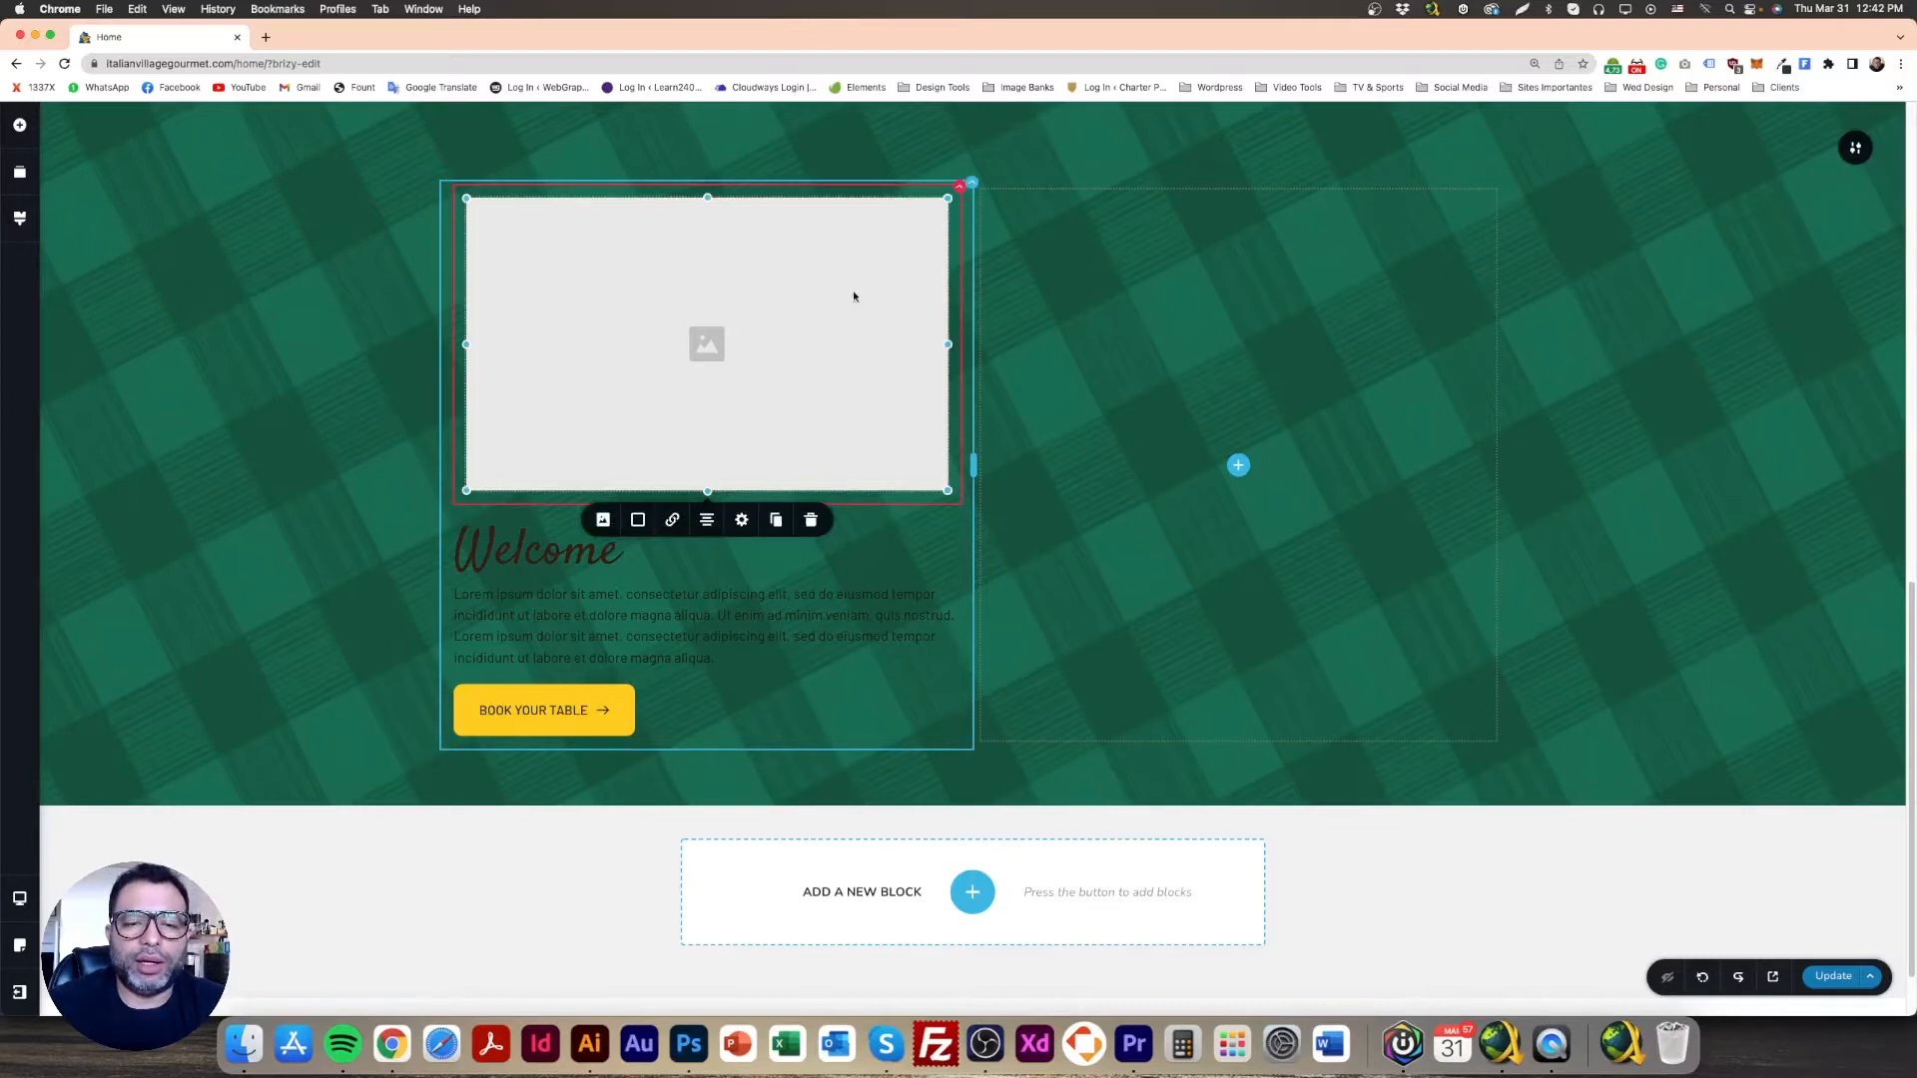
click(810, 520)
Step: Set the empty top container's background image to the purple d09-bg-stairs-museum.jpg photo
click(960, 319)
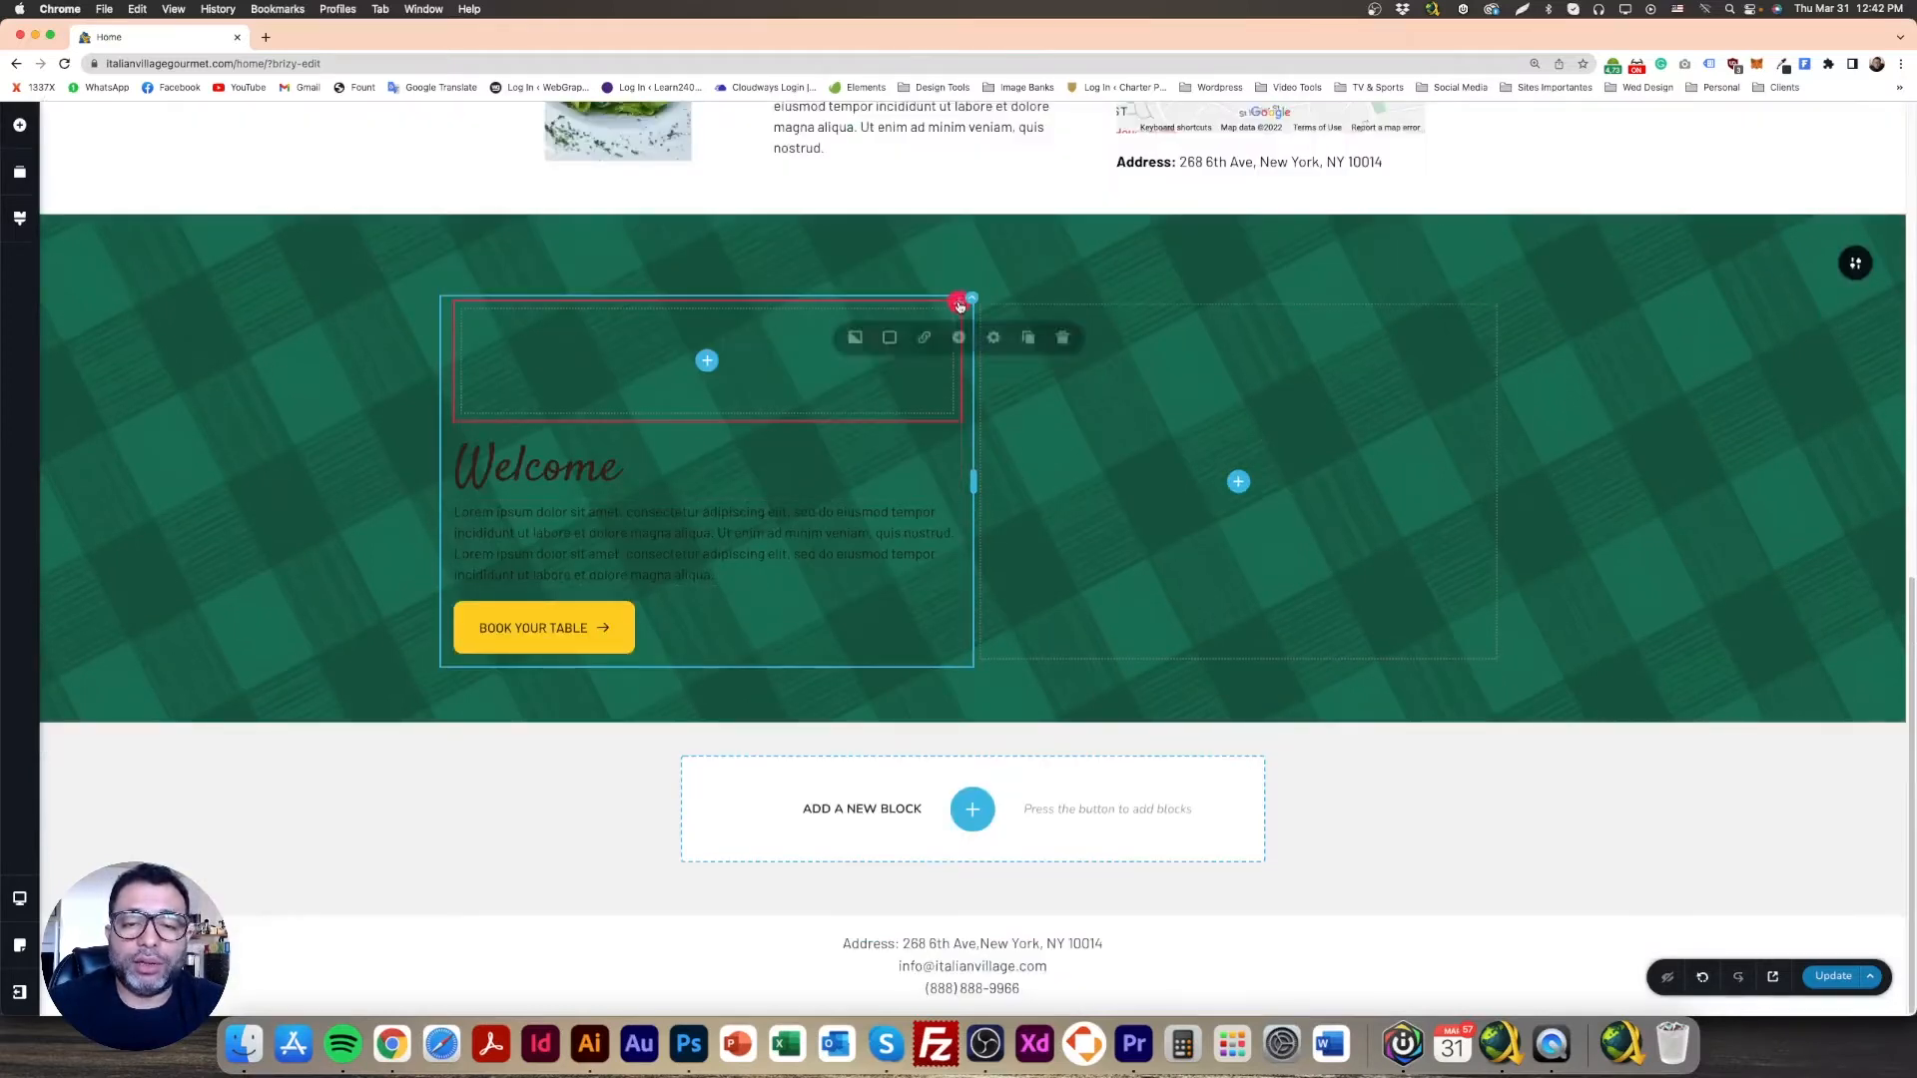
click(854, 342)
click(811, 439)
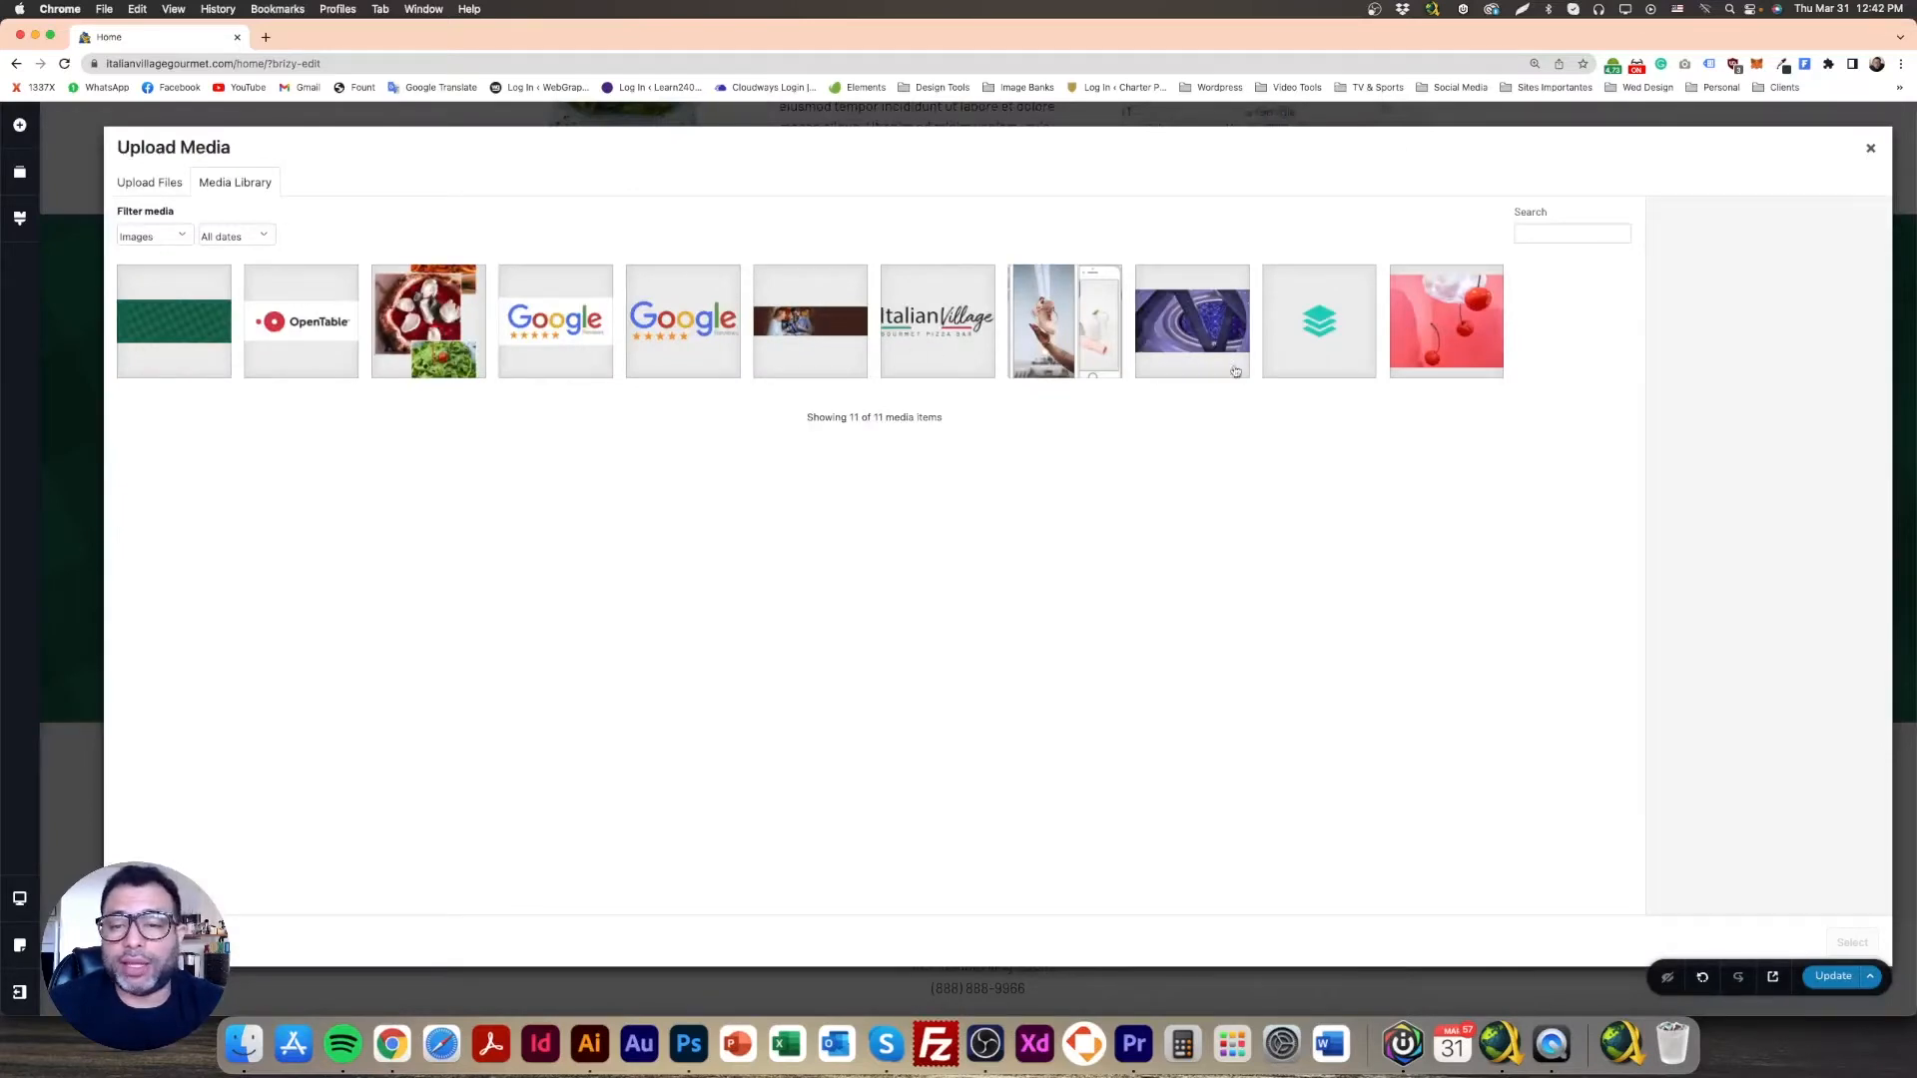
click(1204, 325)
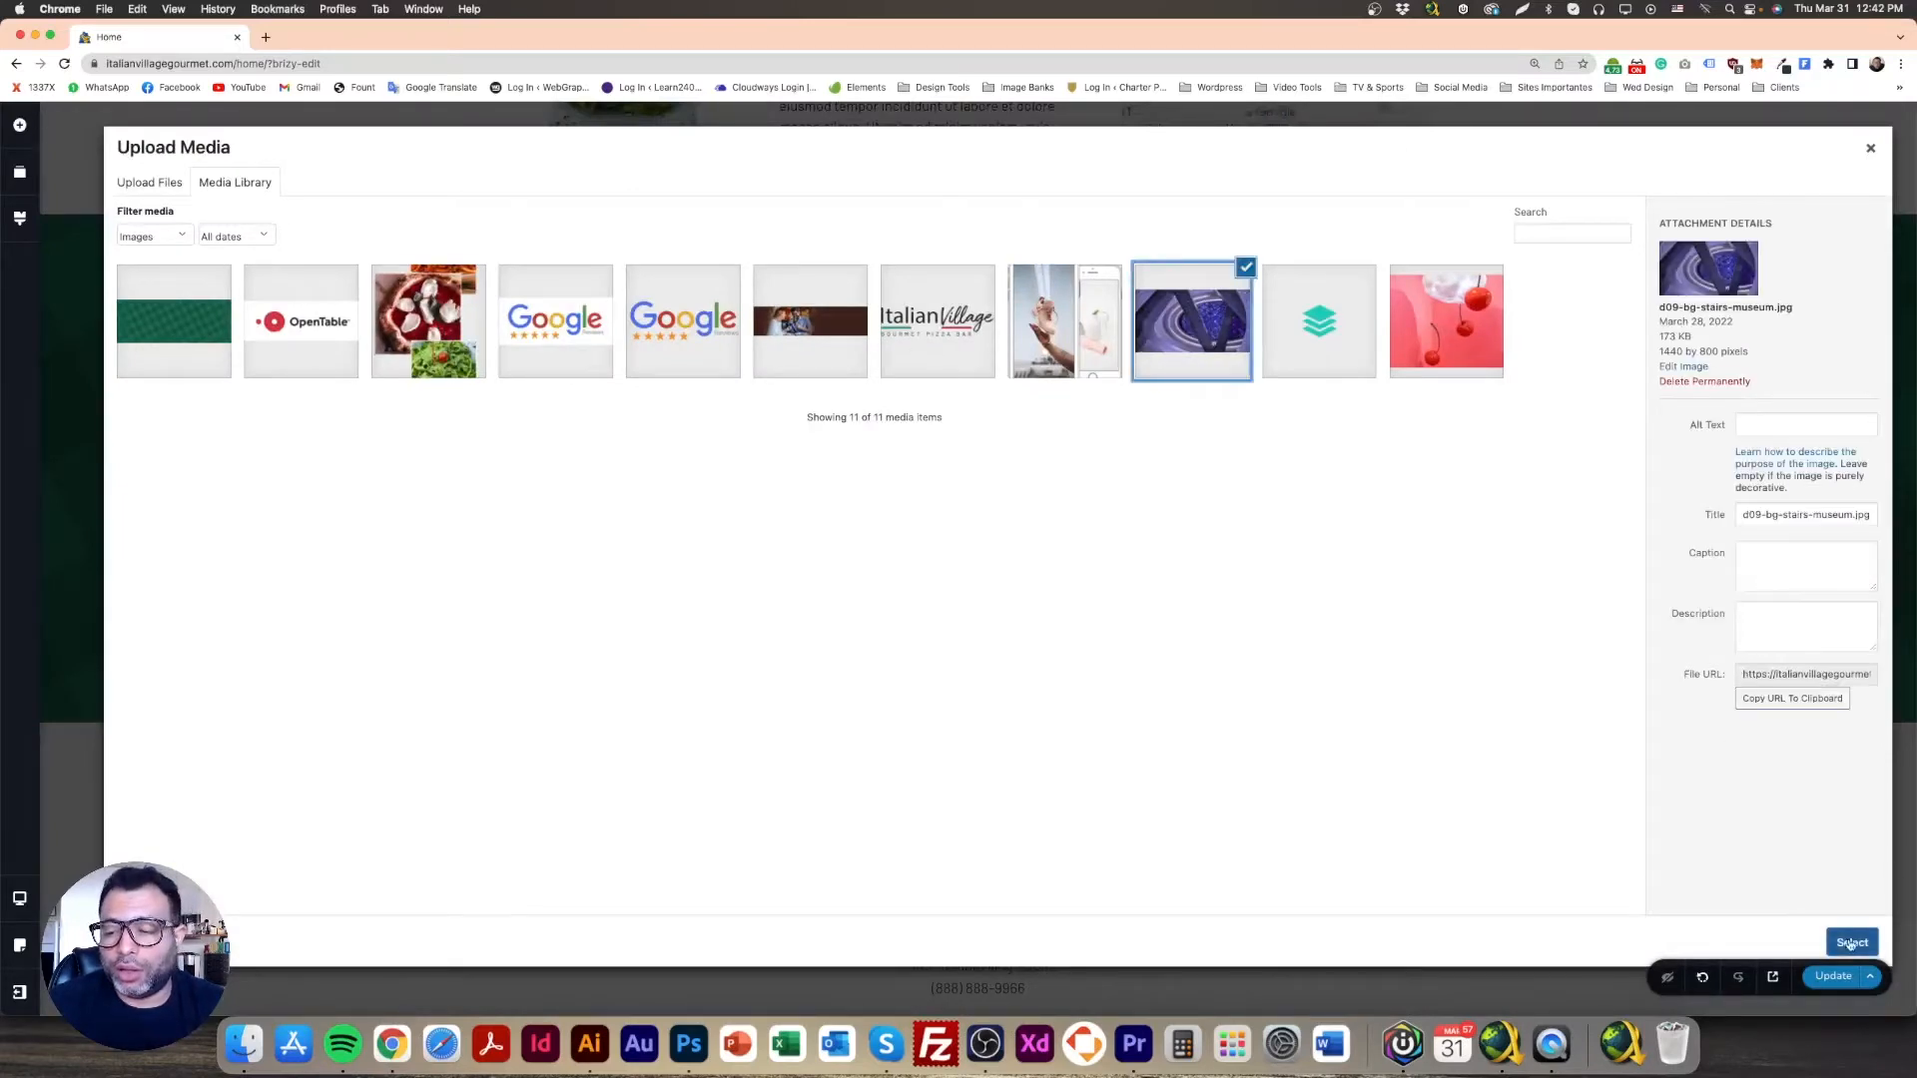
click(1852, 942)
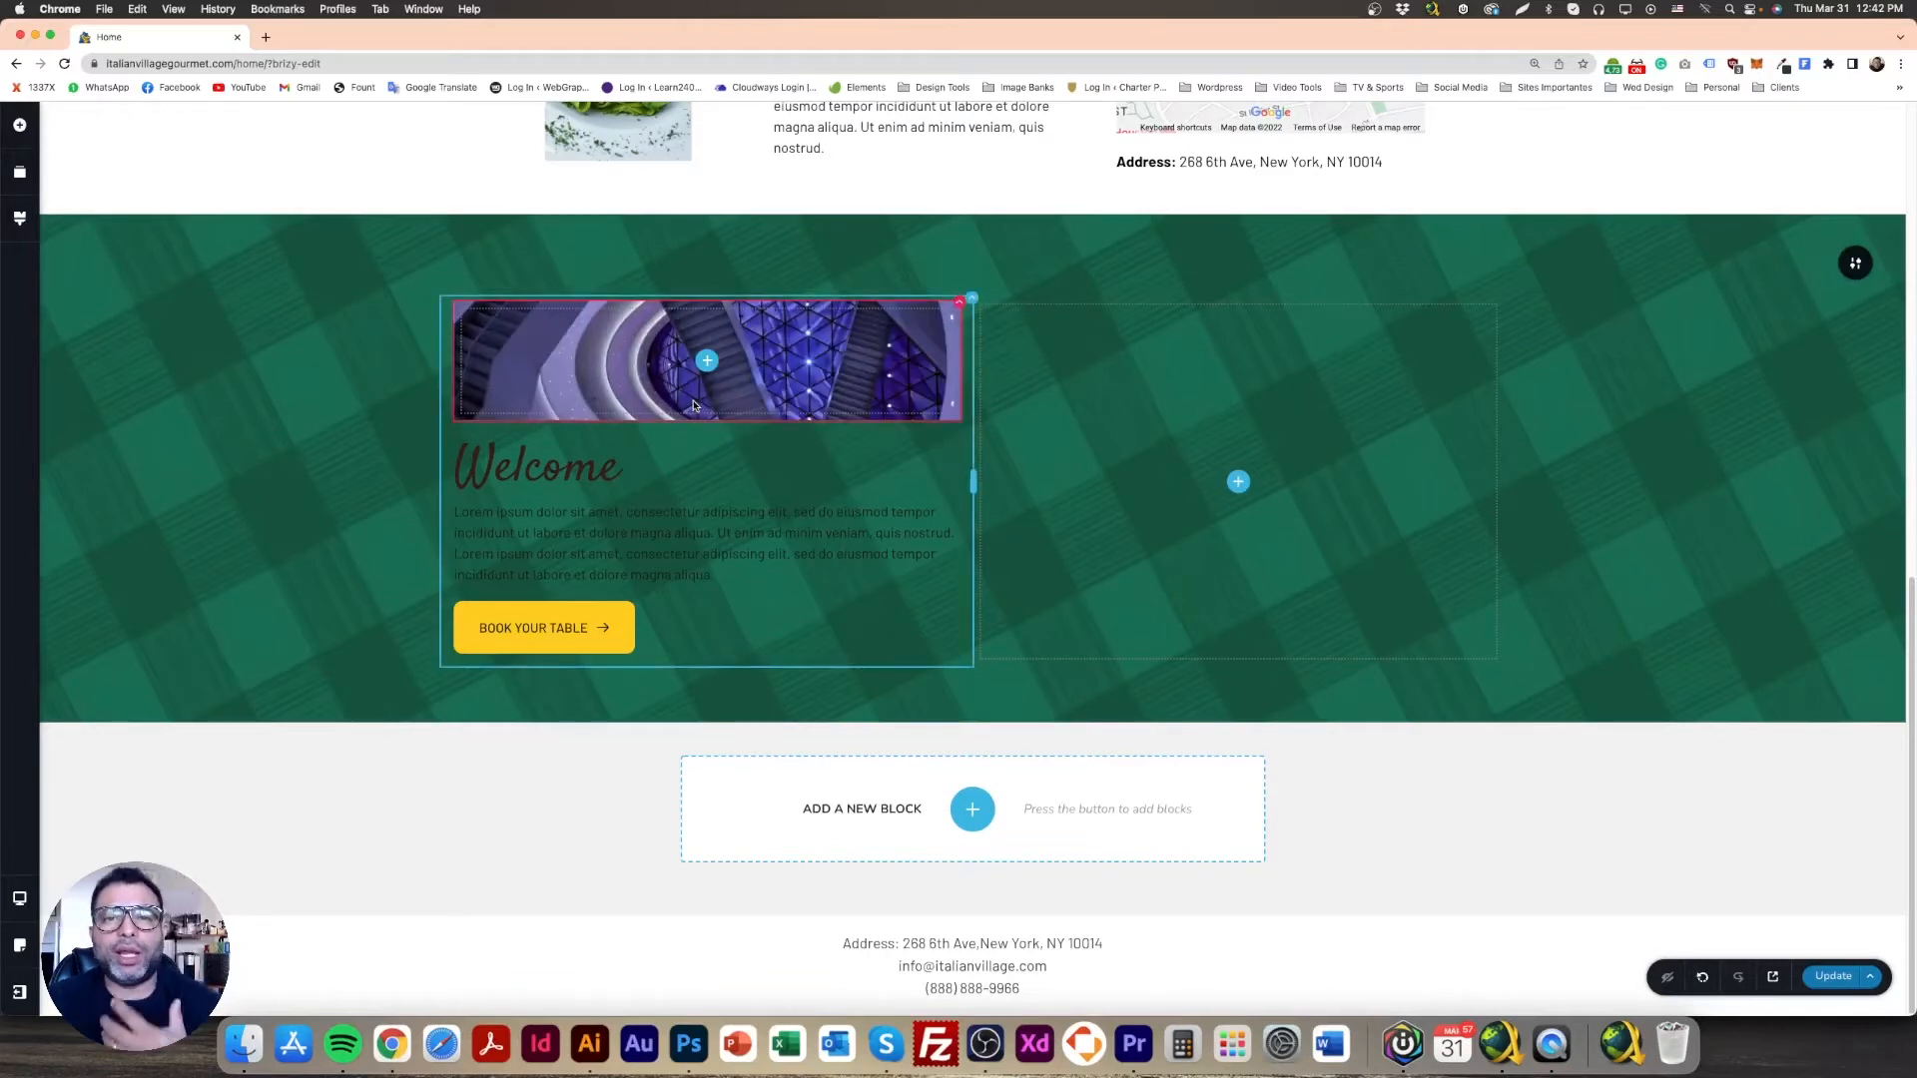
click(19, 123)
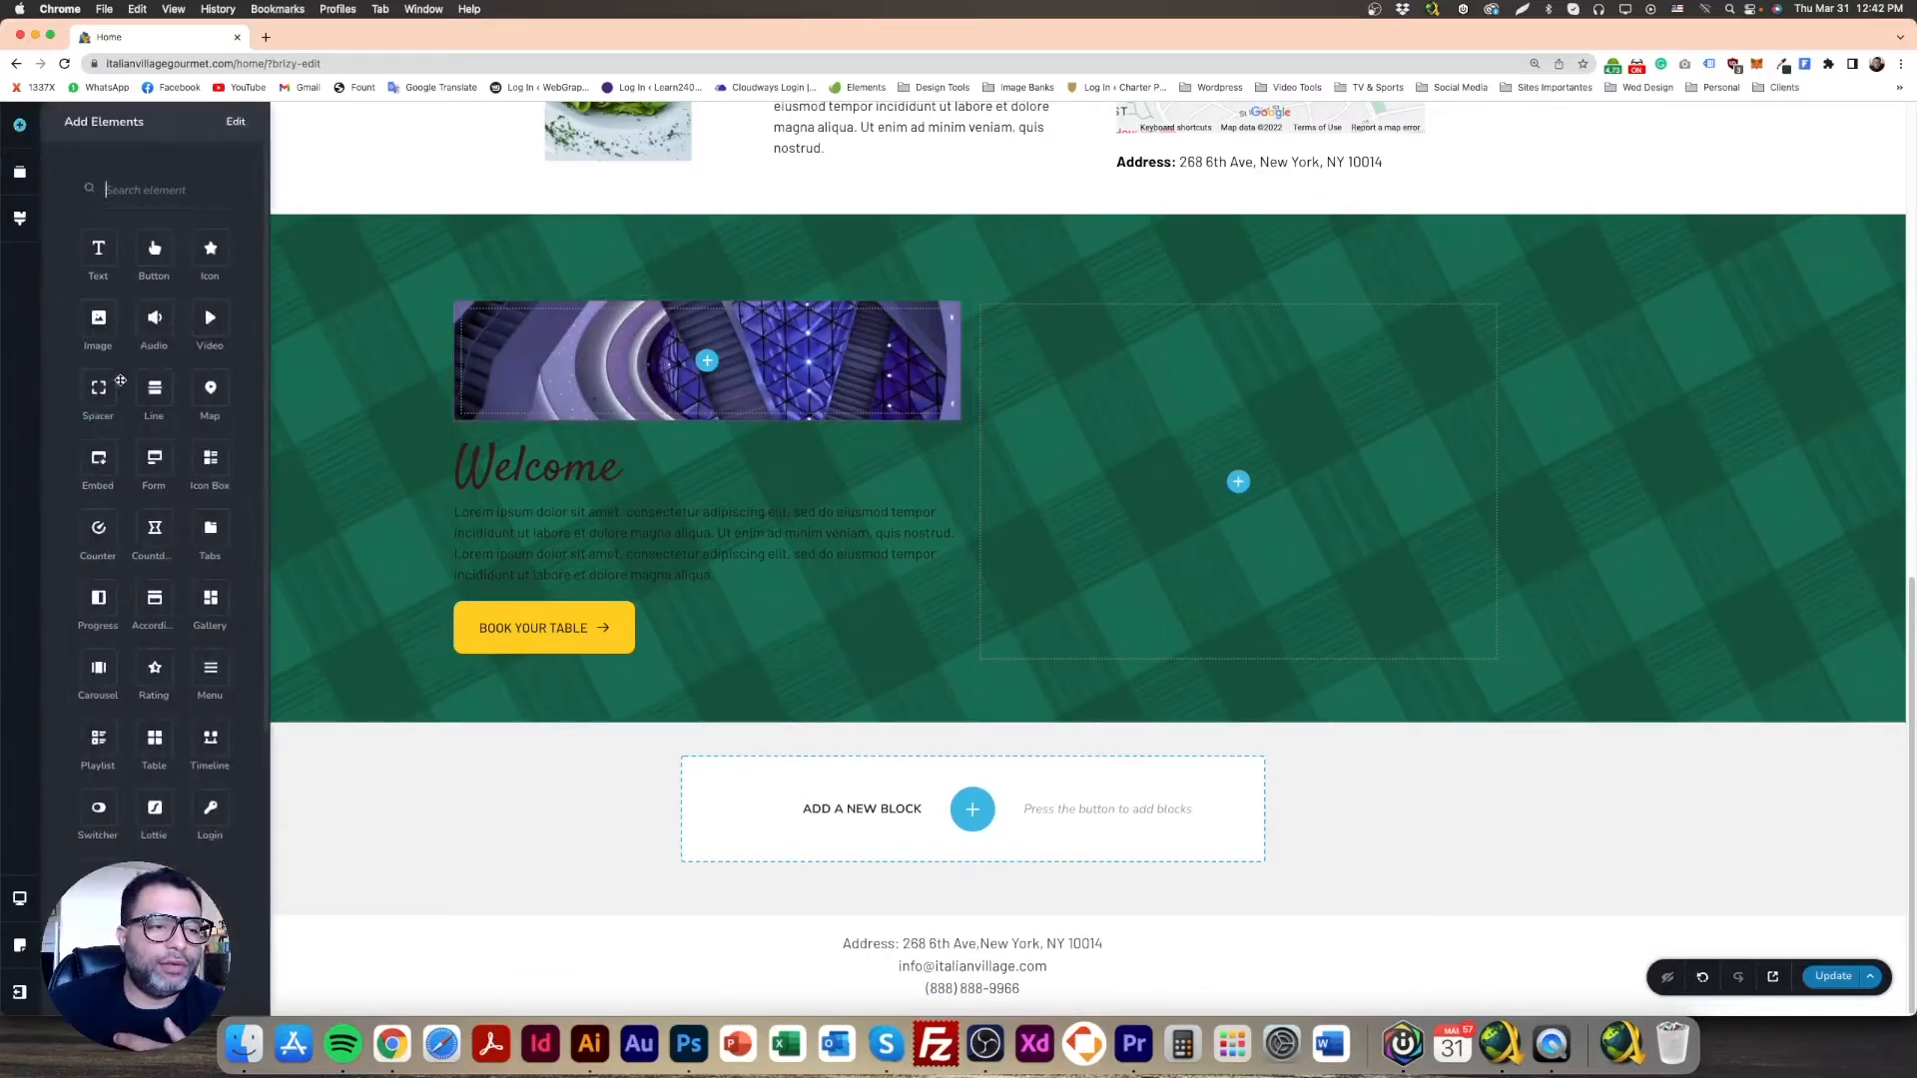
Step: Undo the spacer drop and remove the purple photo from the left column
drag(102, 390, 747, 599)
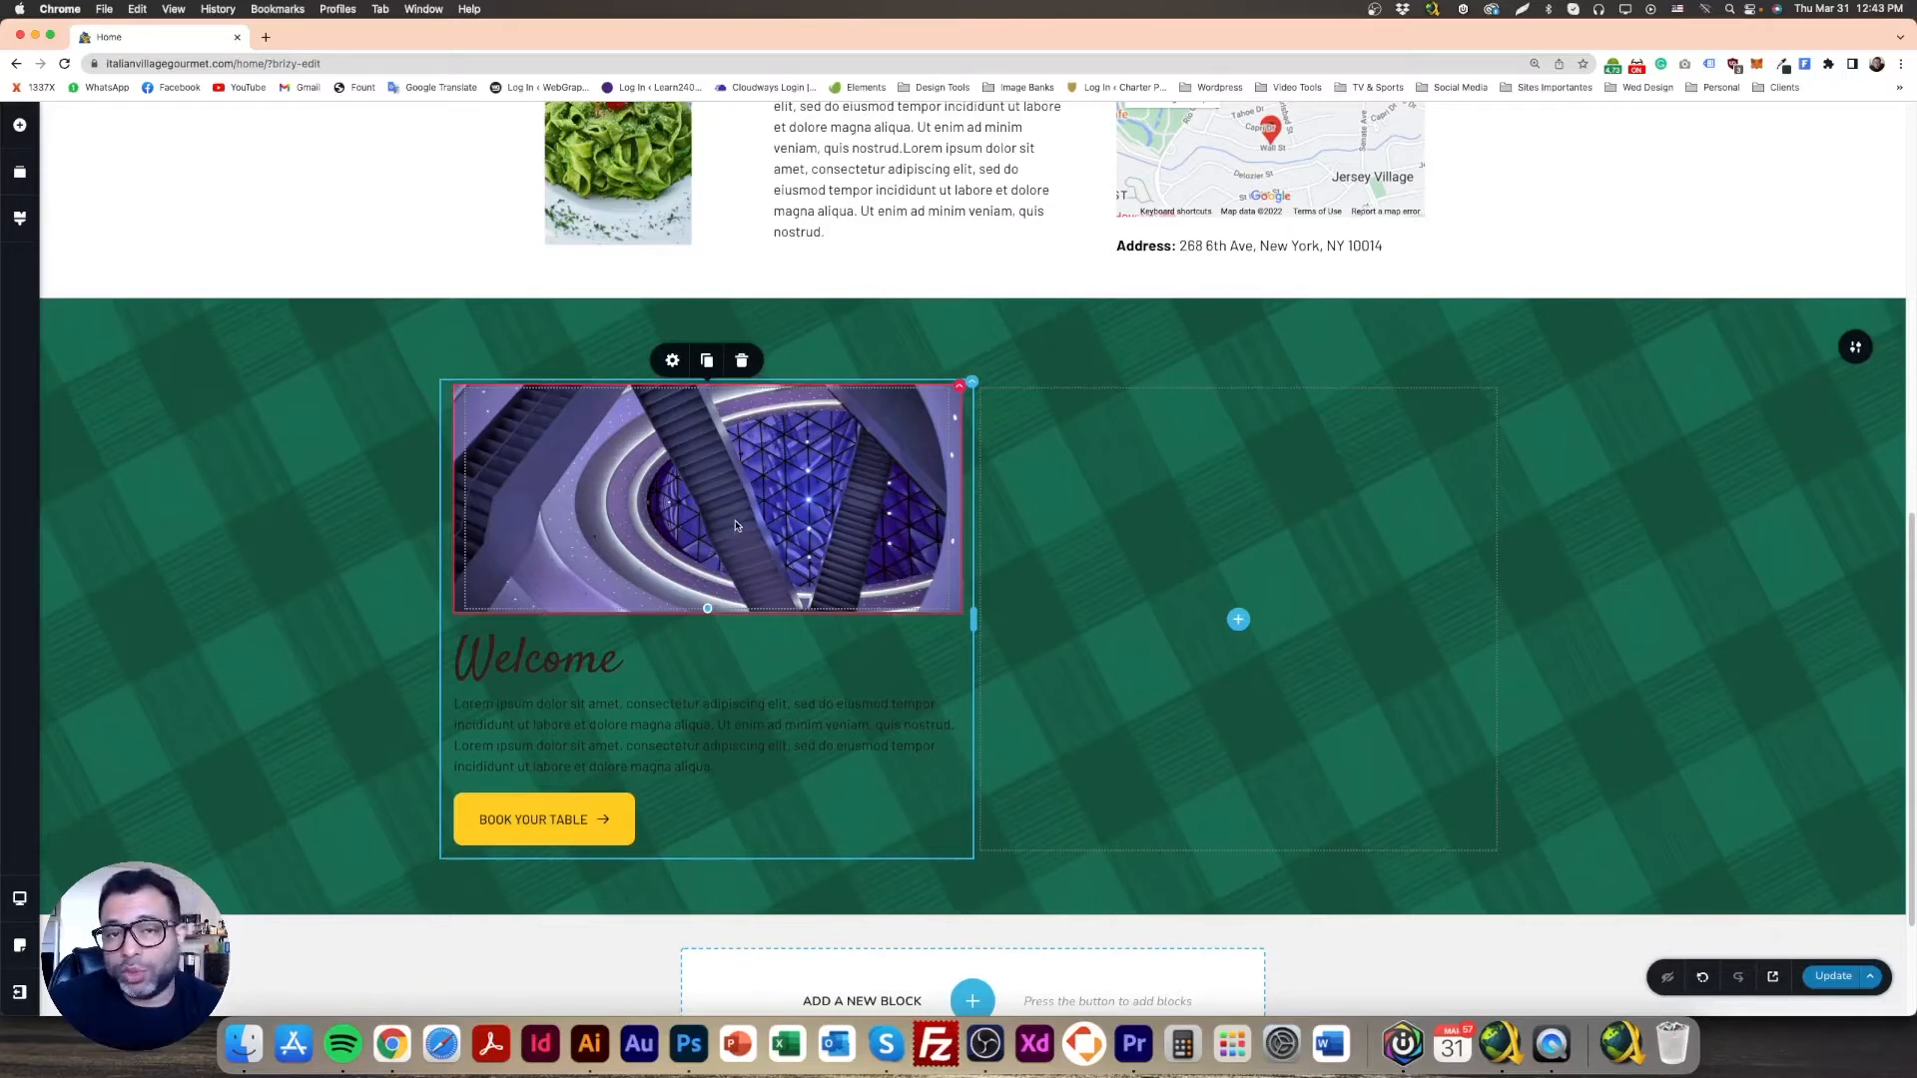
click(1702, 978)
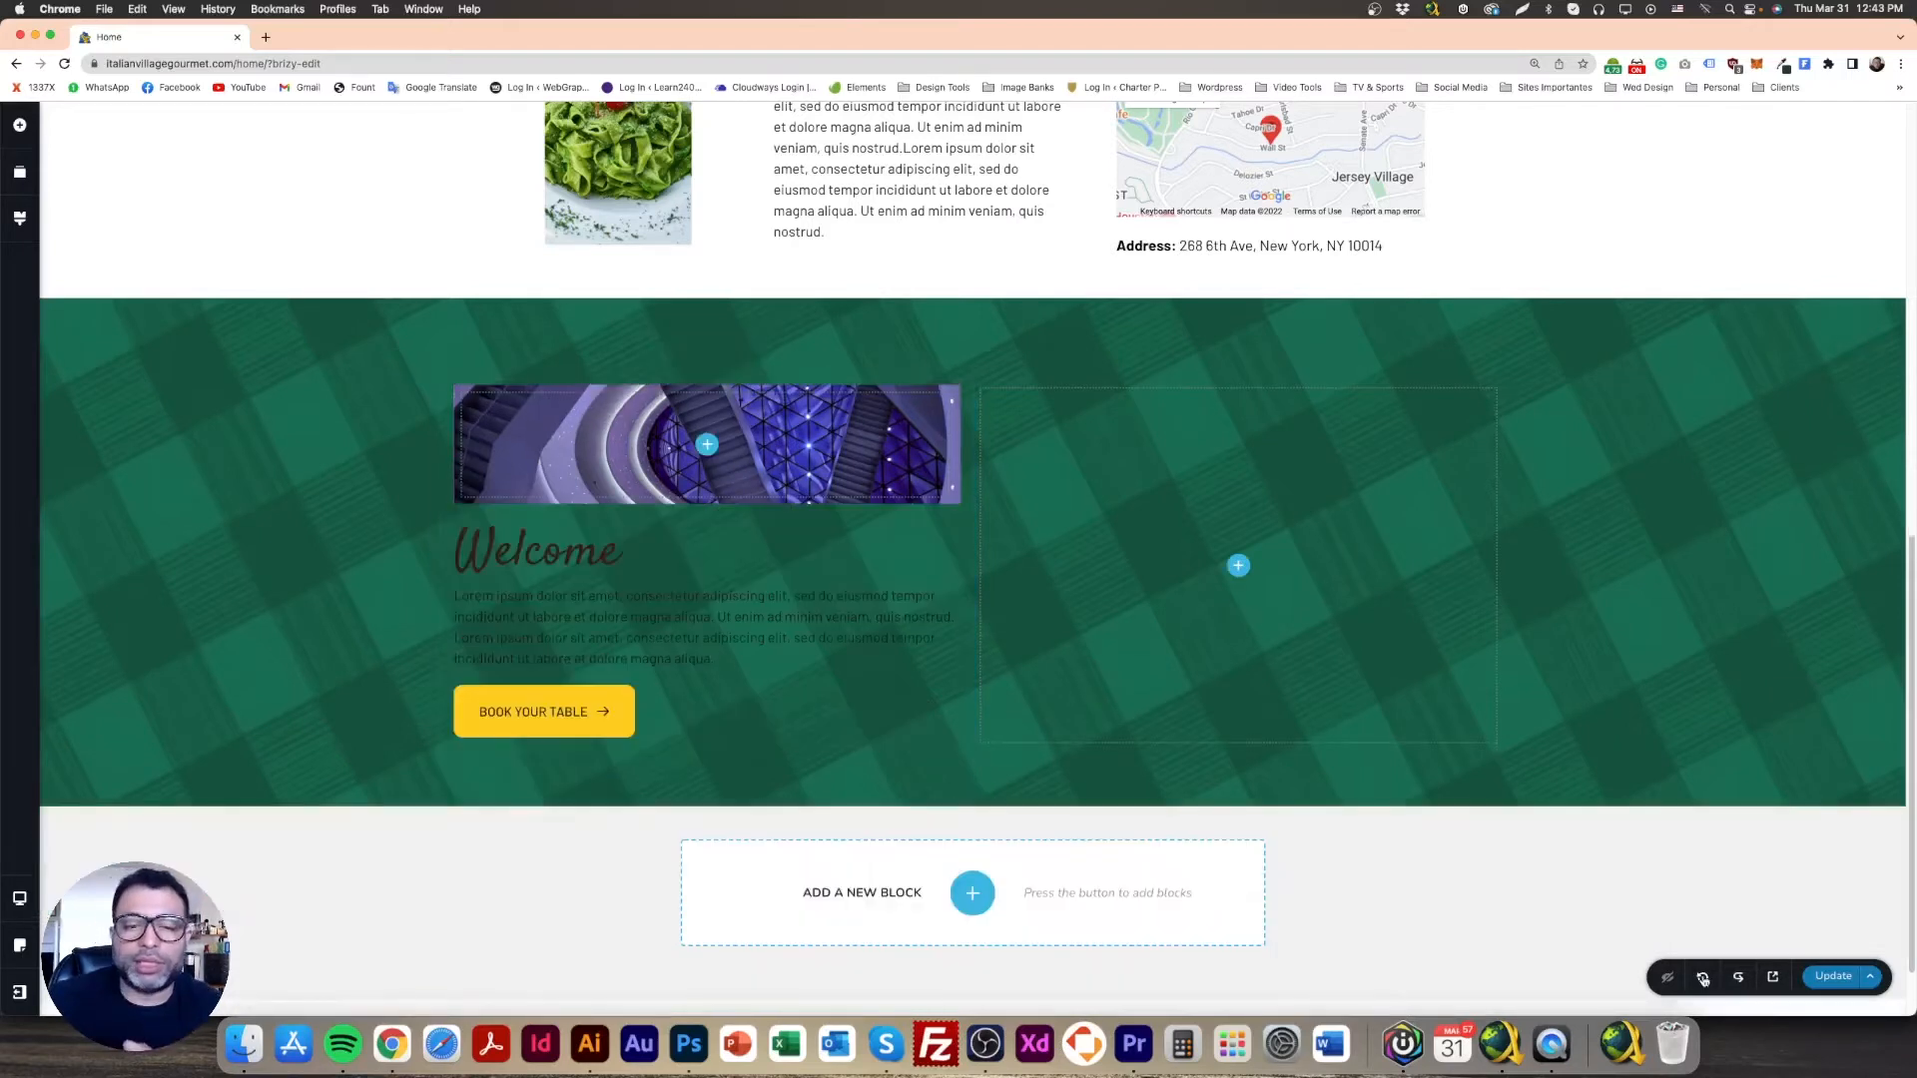
click(1702, 979)
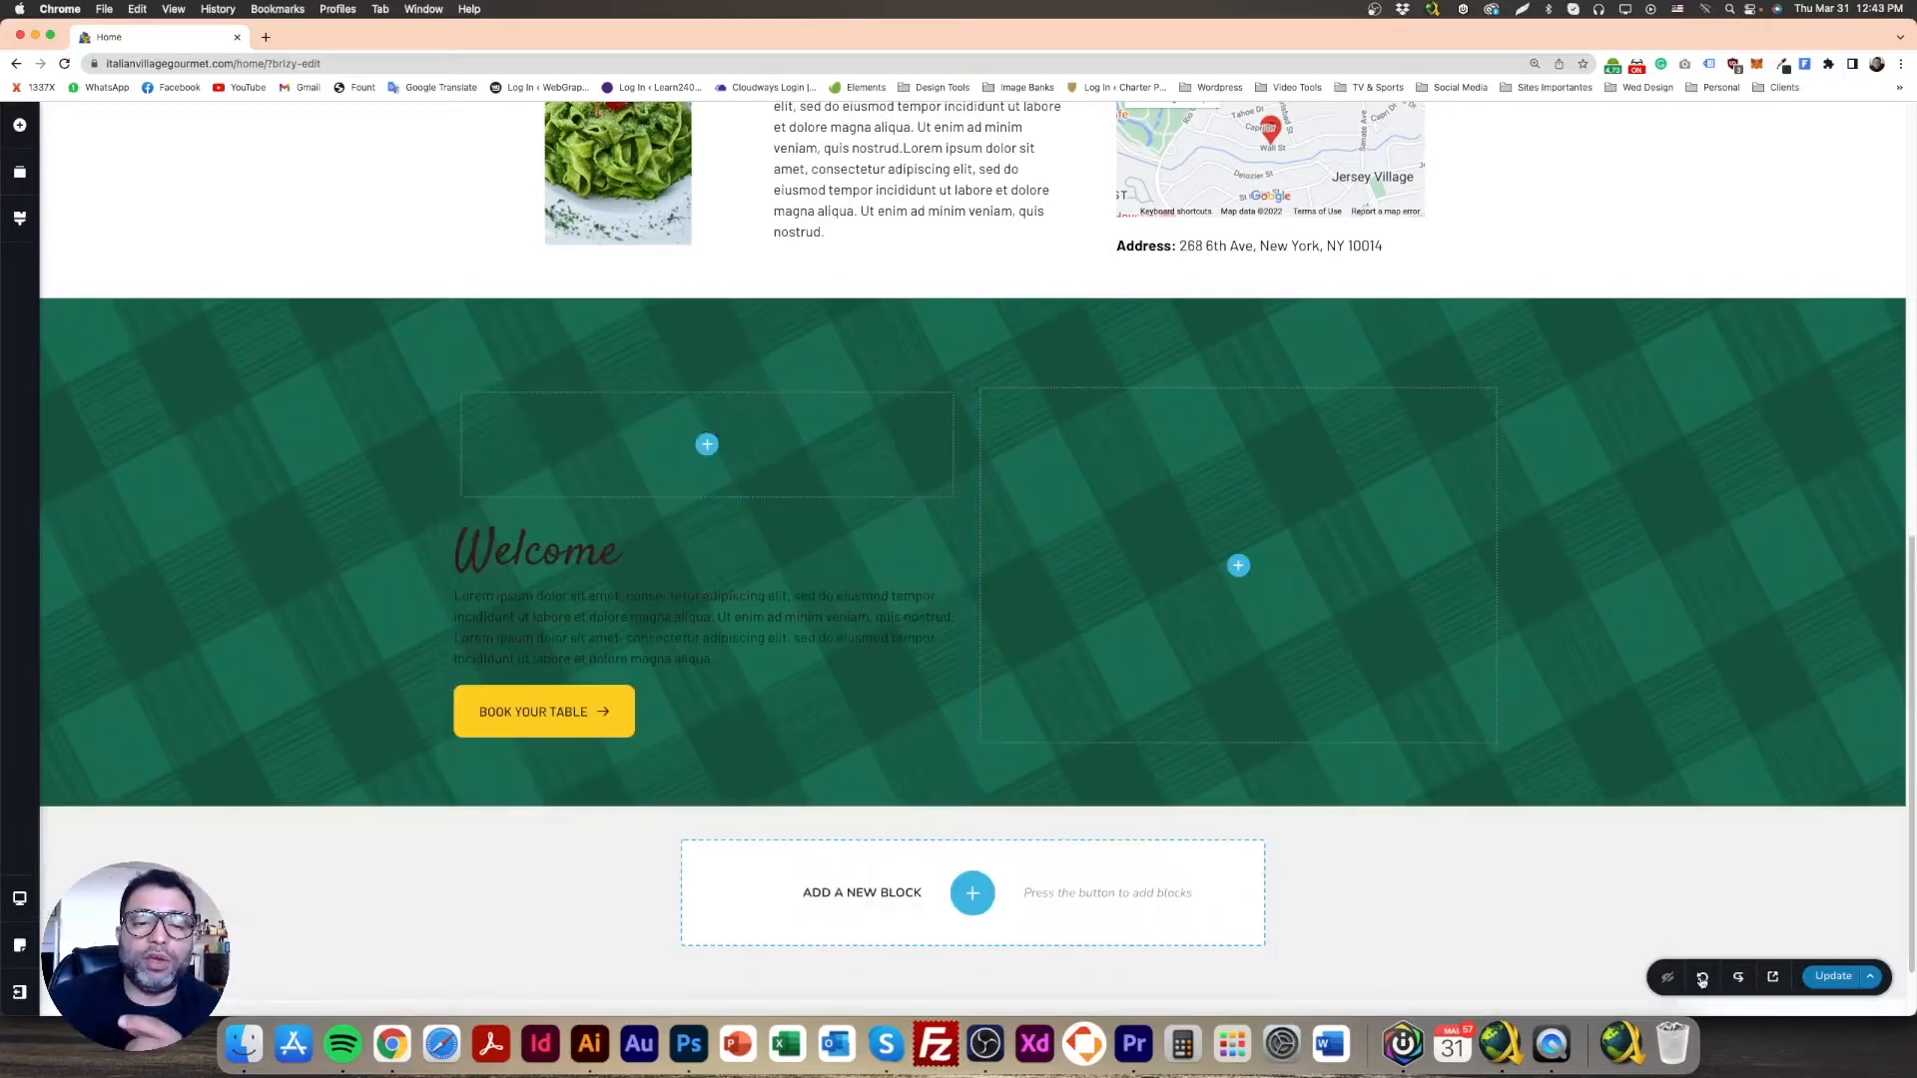
Step: Add a new, taller image placeholder above Welcome, then view the Photoshop mockup
click(20, 126)
drag(619, 510, 700, 499)
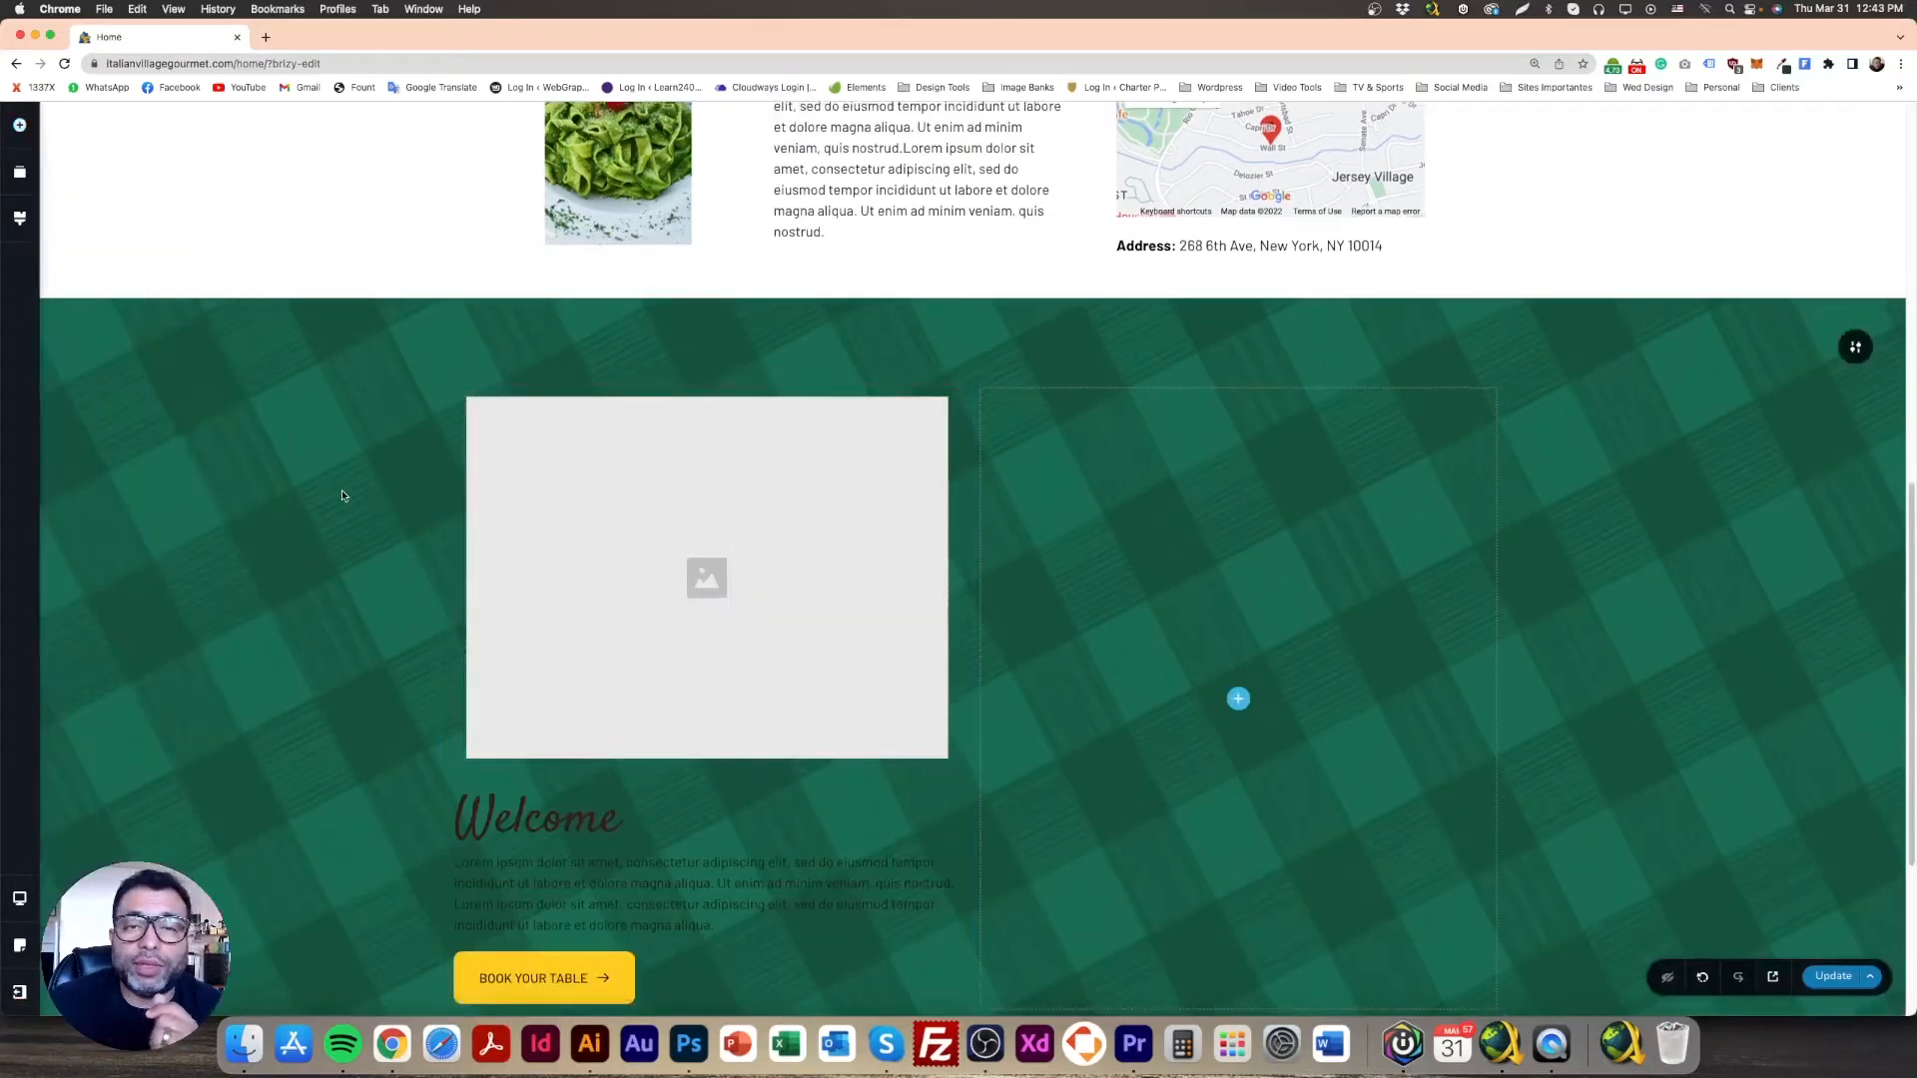
click(895, 446)
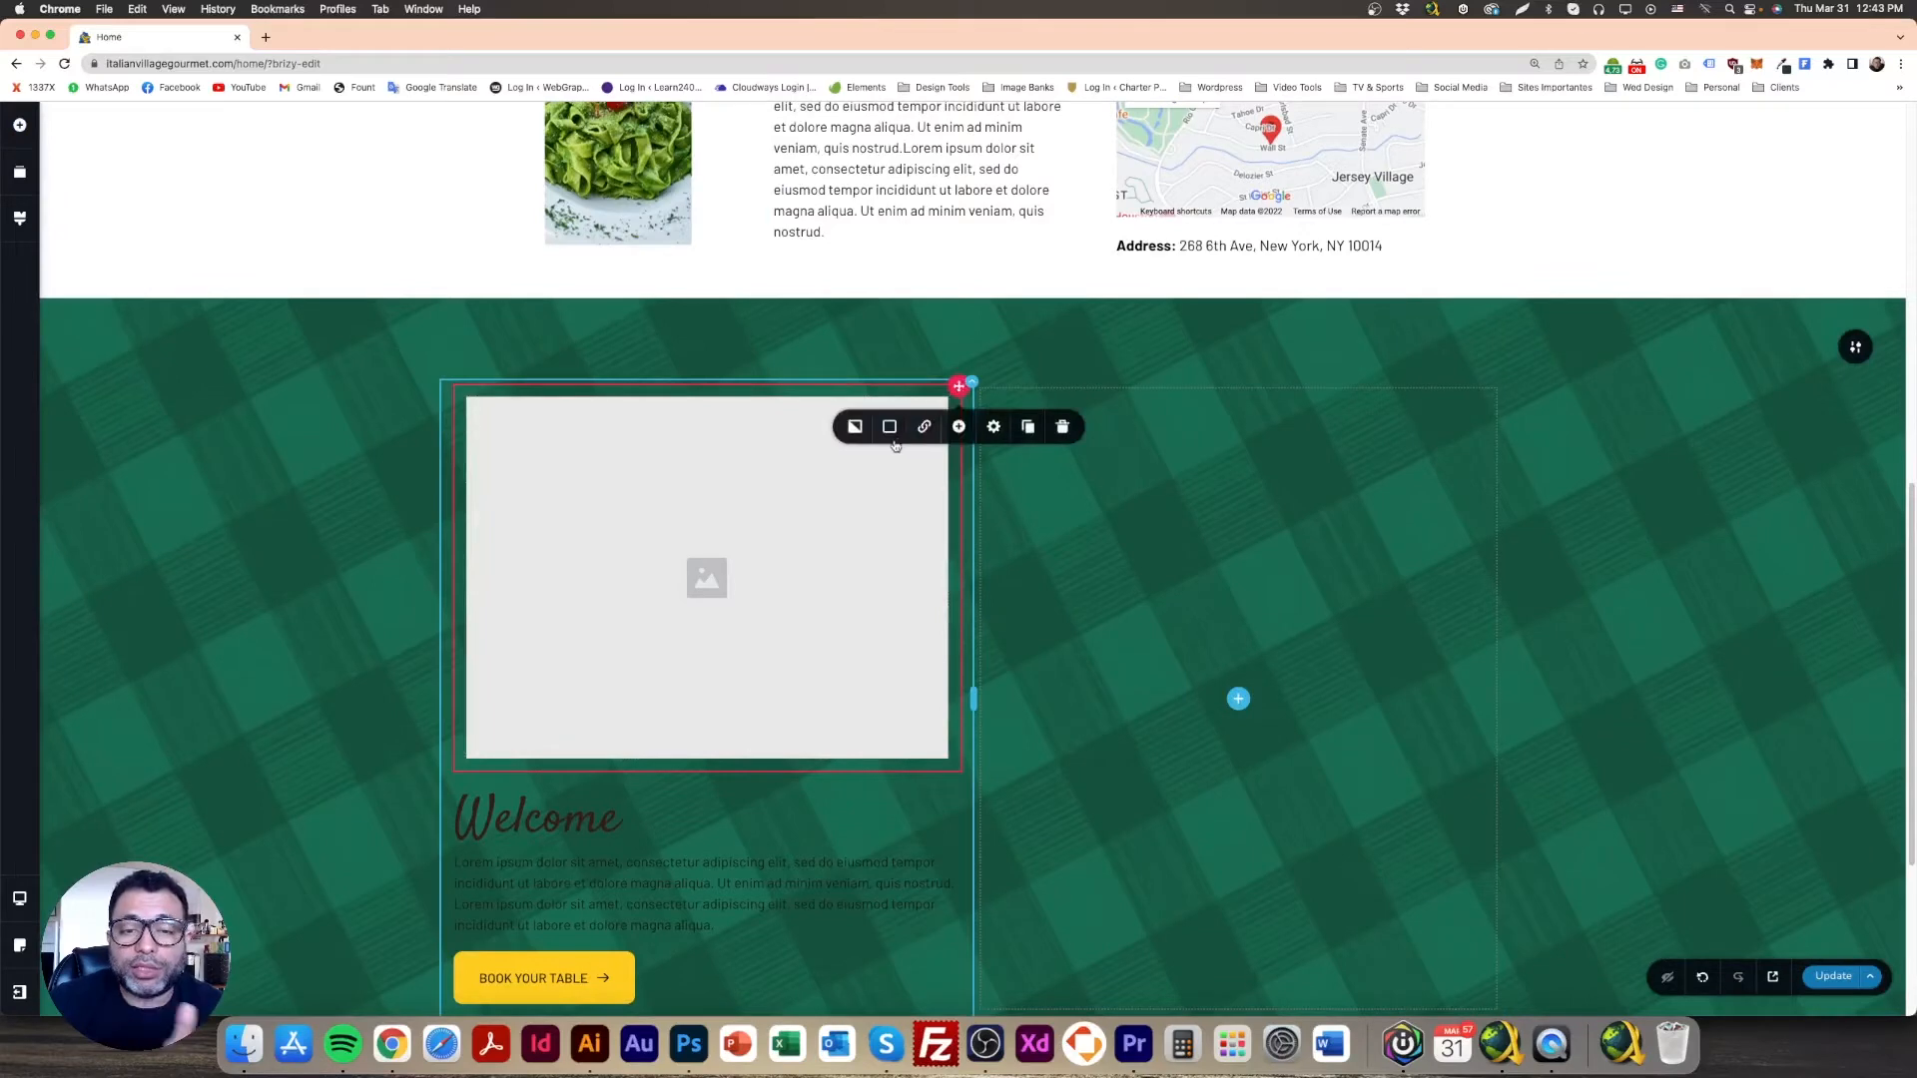
click(750, 452)
drag(775, 496, 781, 638)
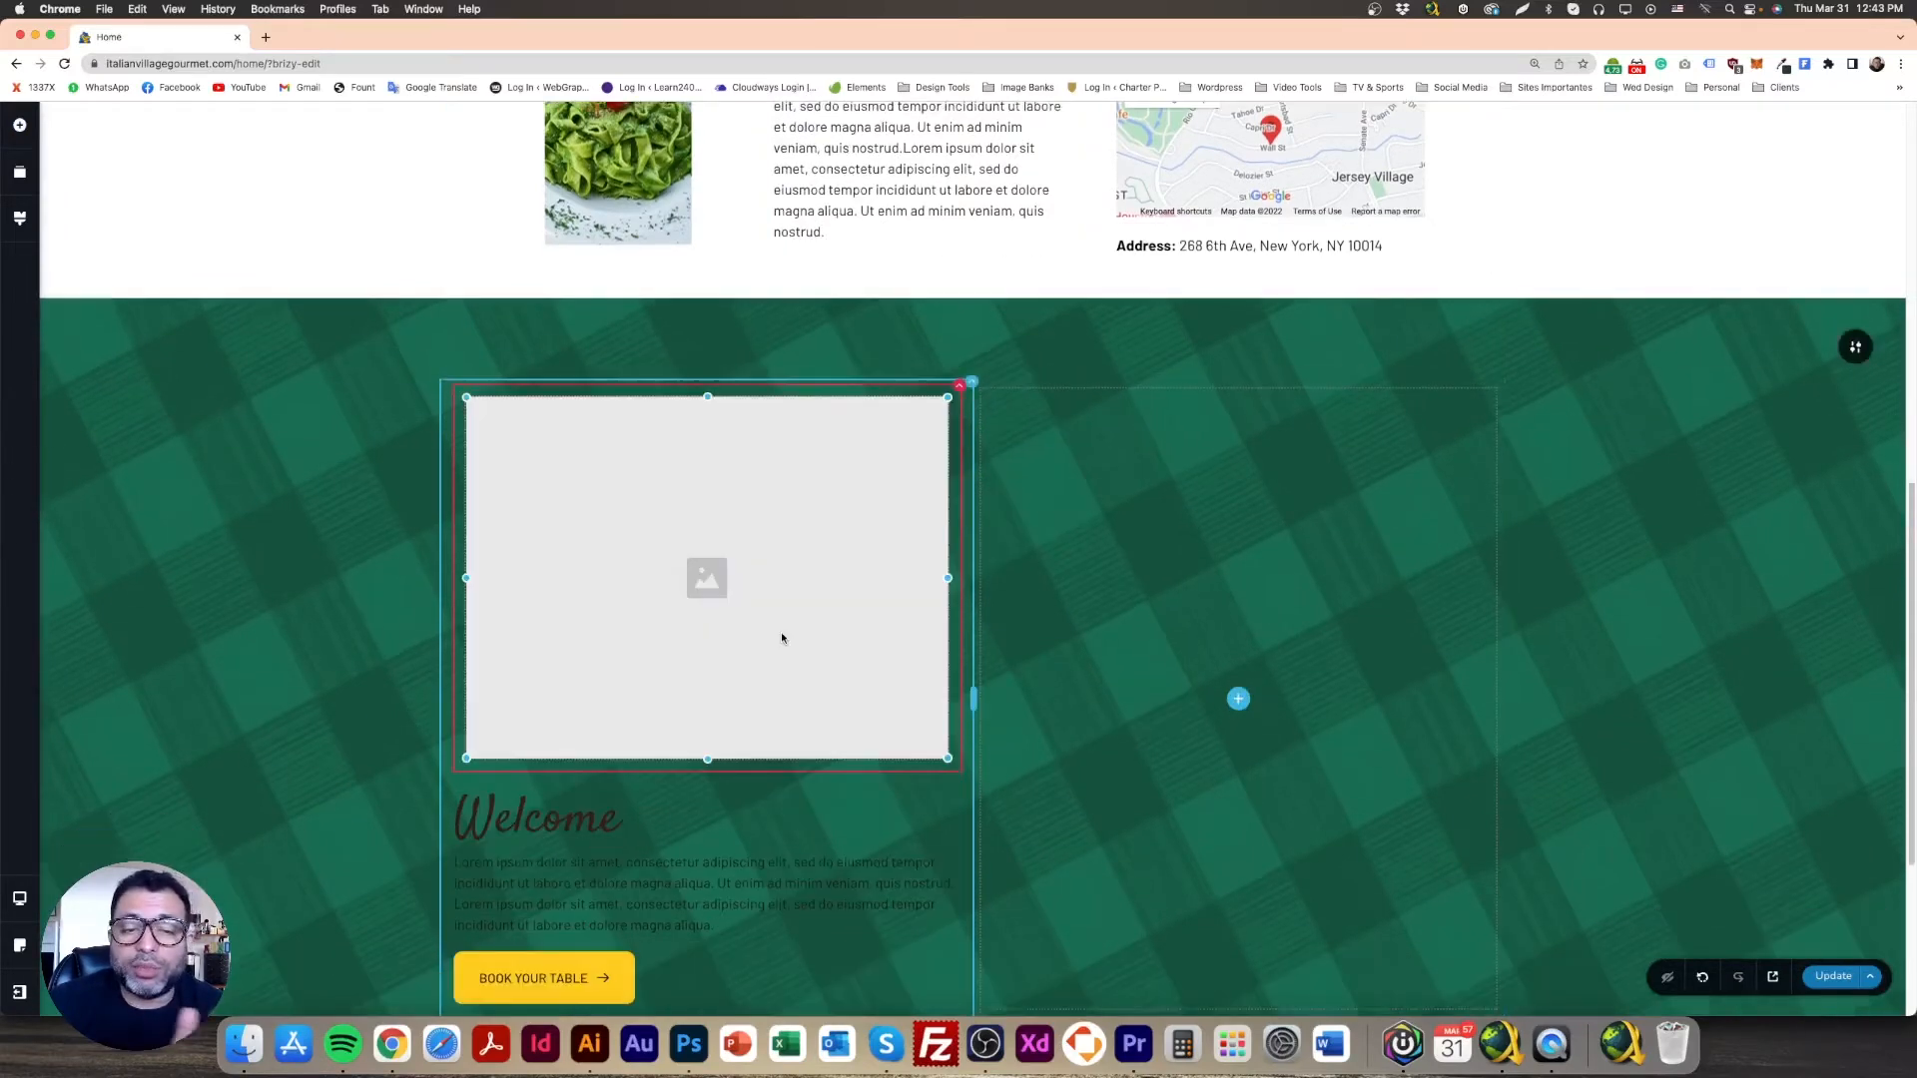
scroll(699, 599, down, 3)
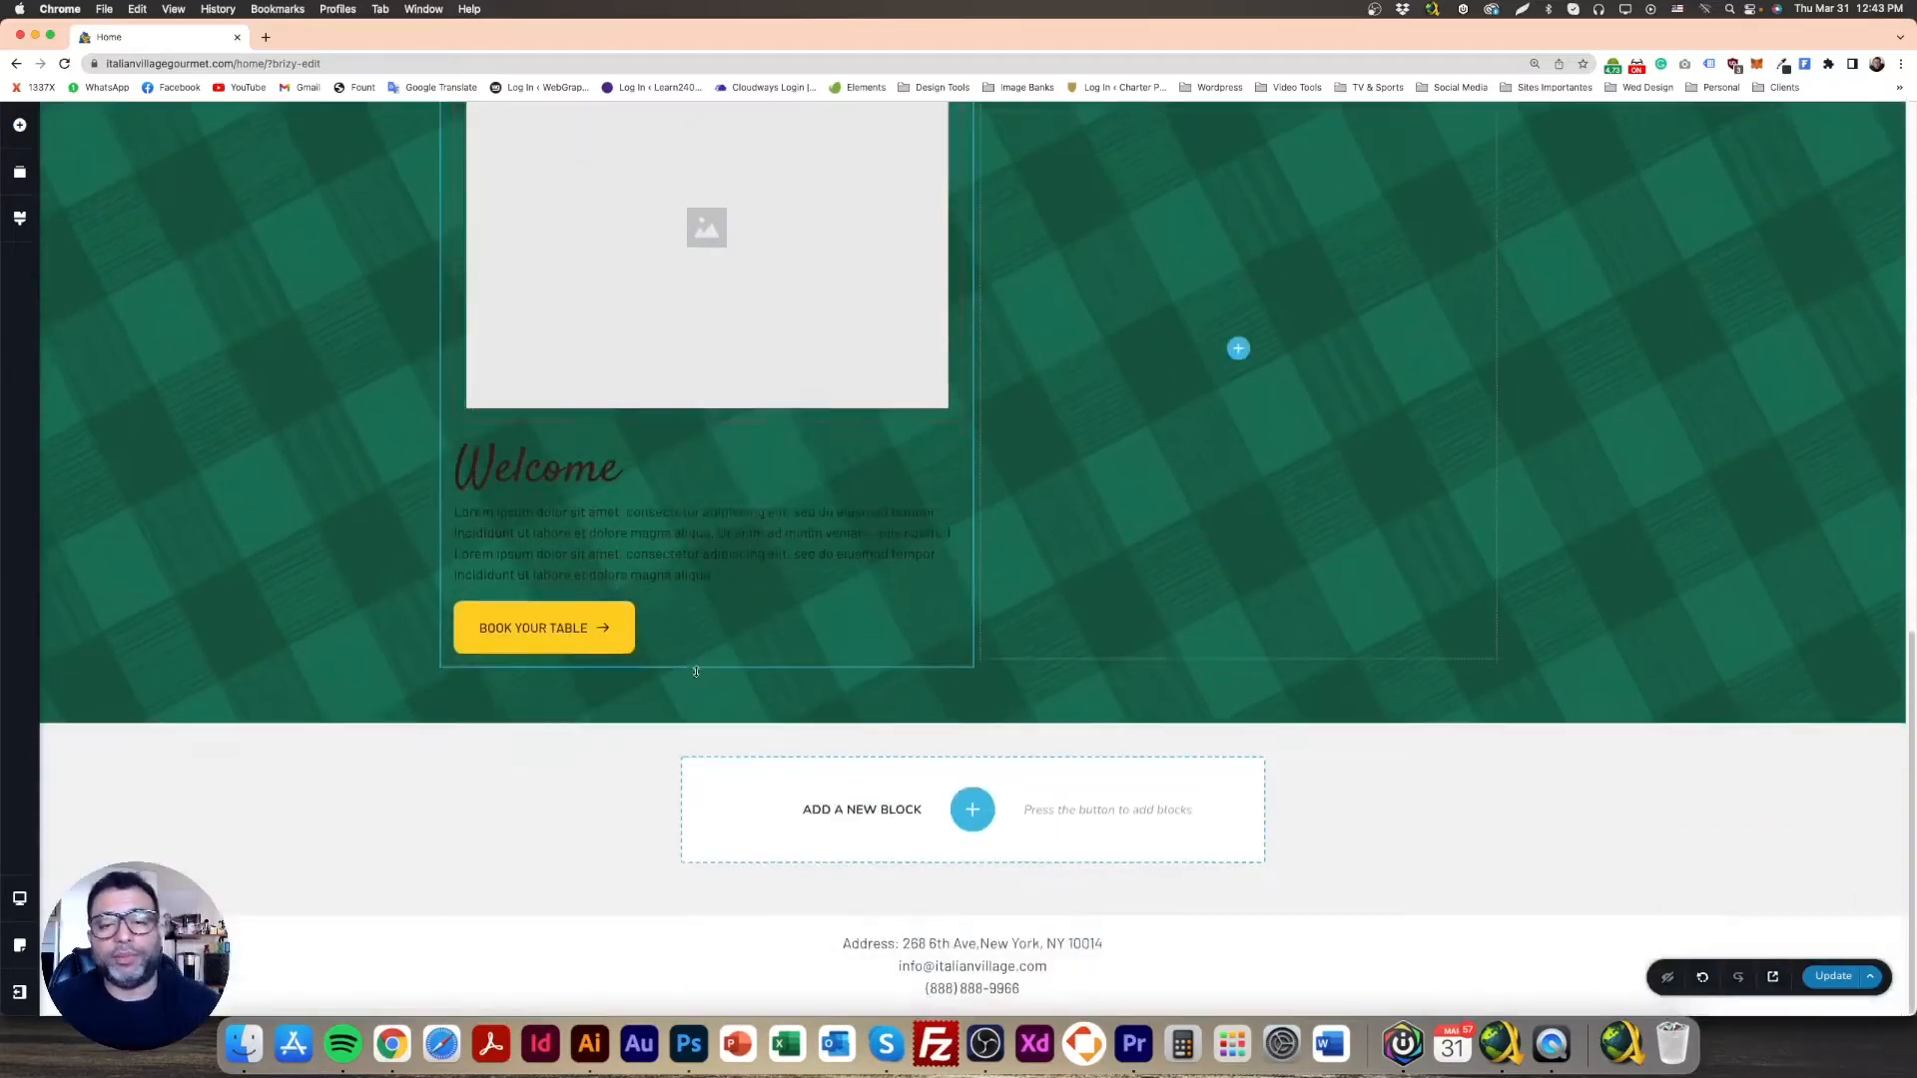
scroll(729, 689, up, 4)
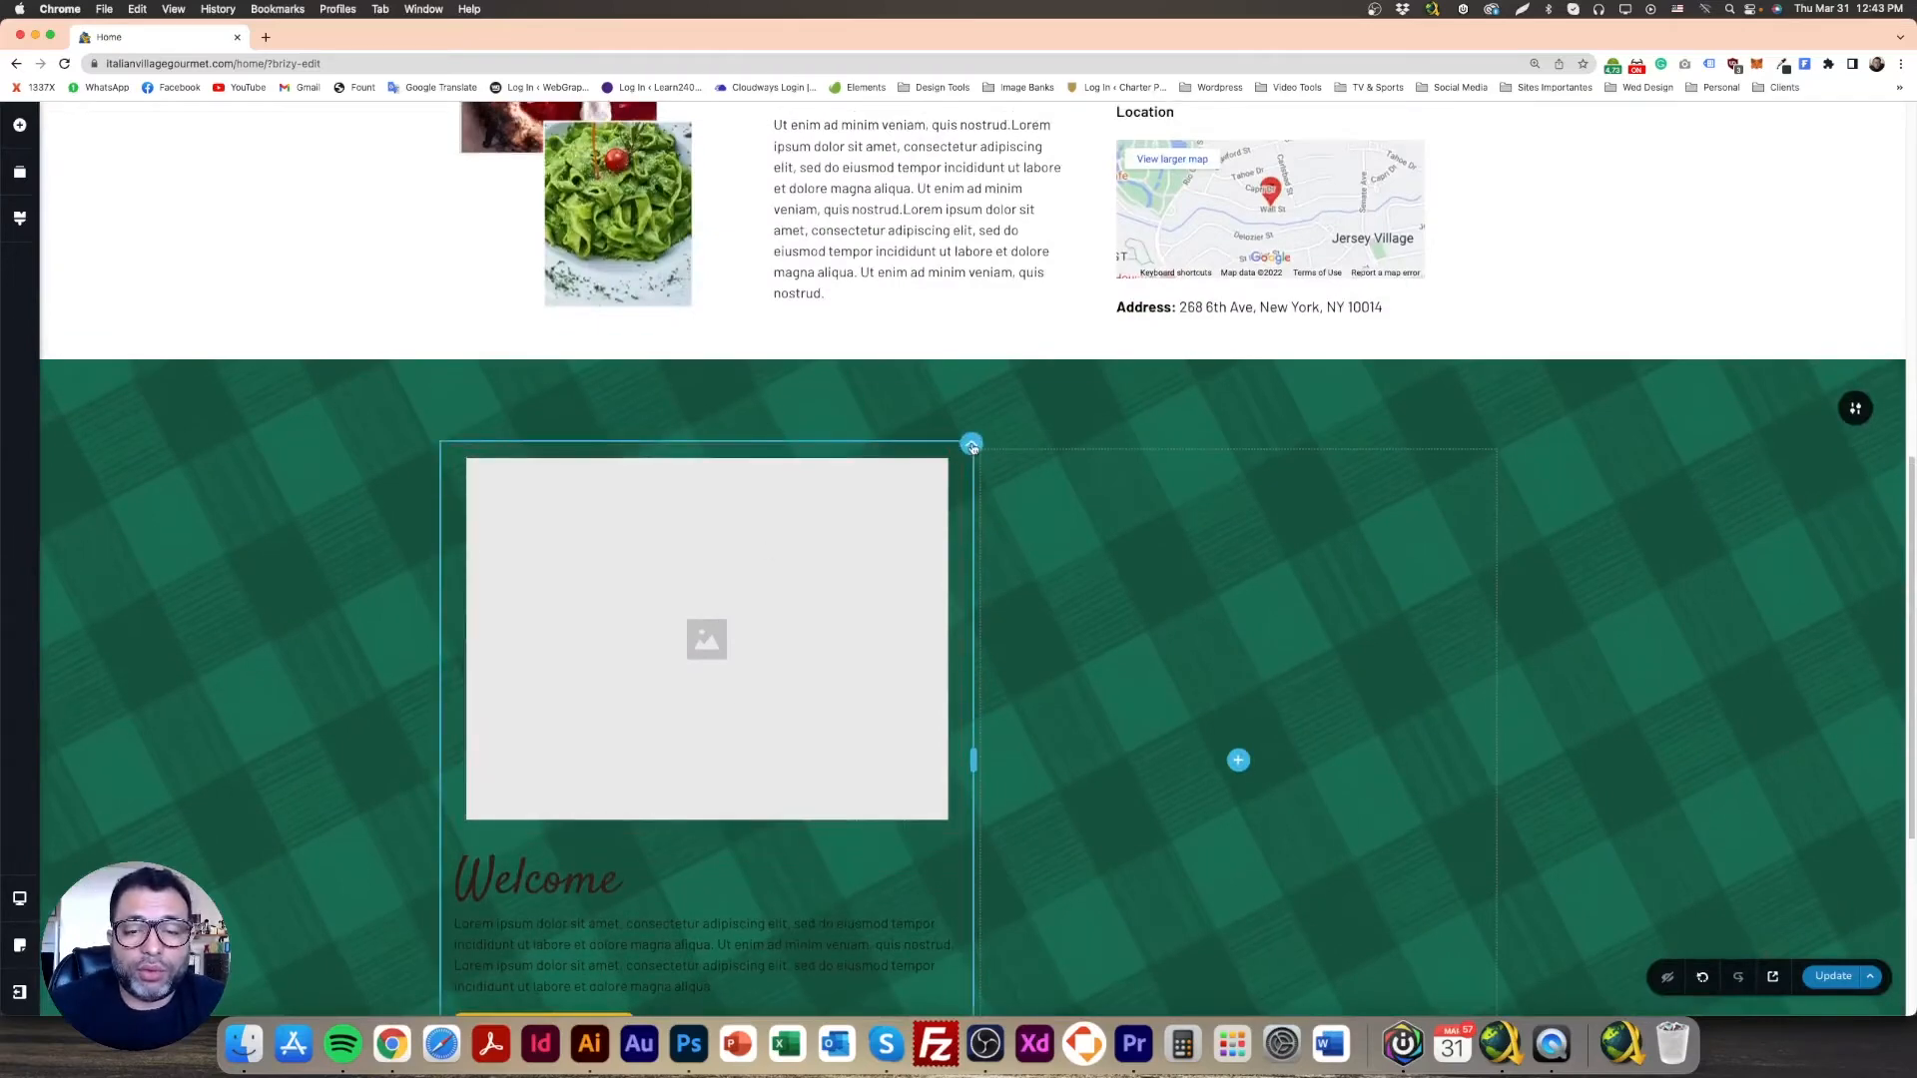
click(972, 443)
click(689, 1043)
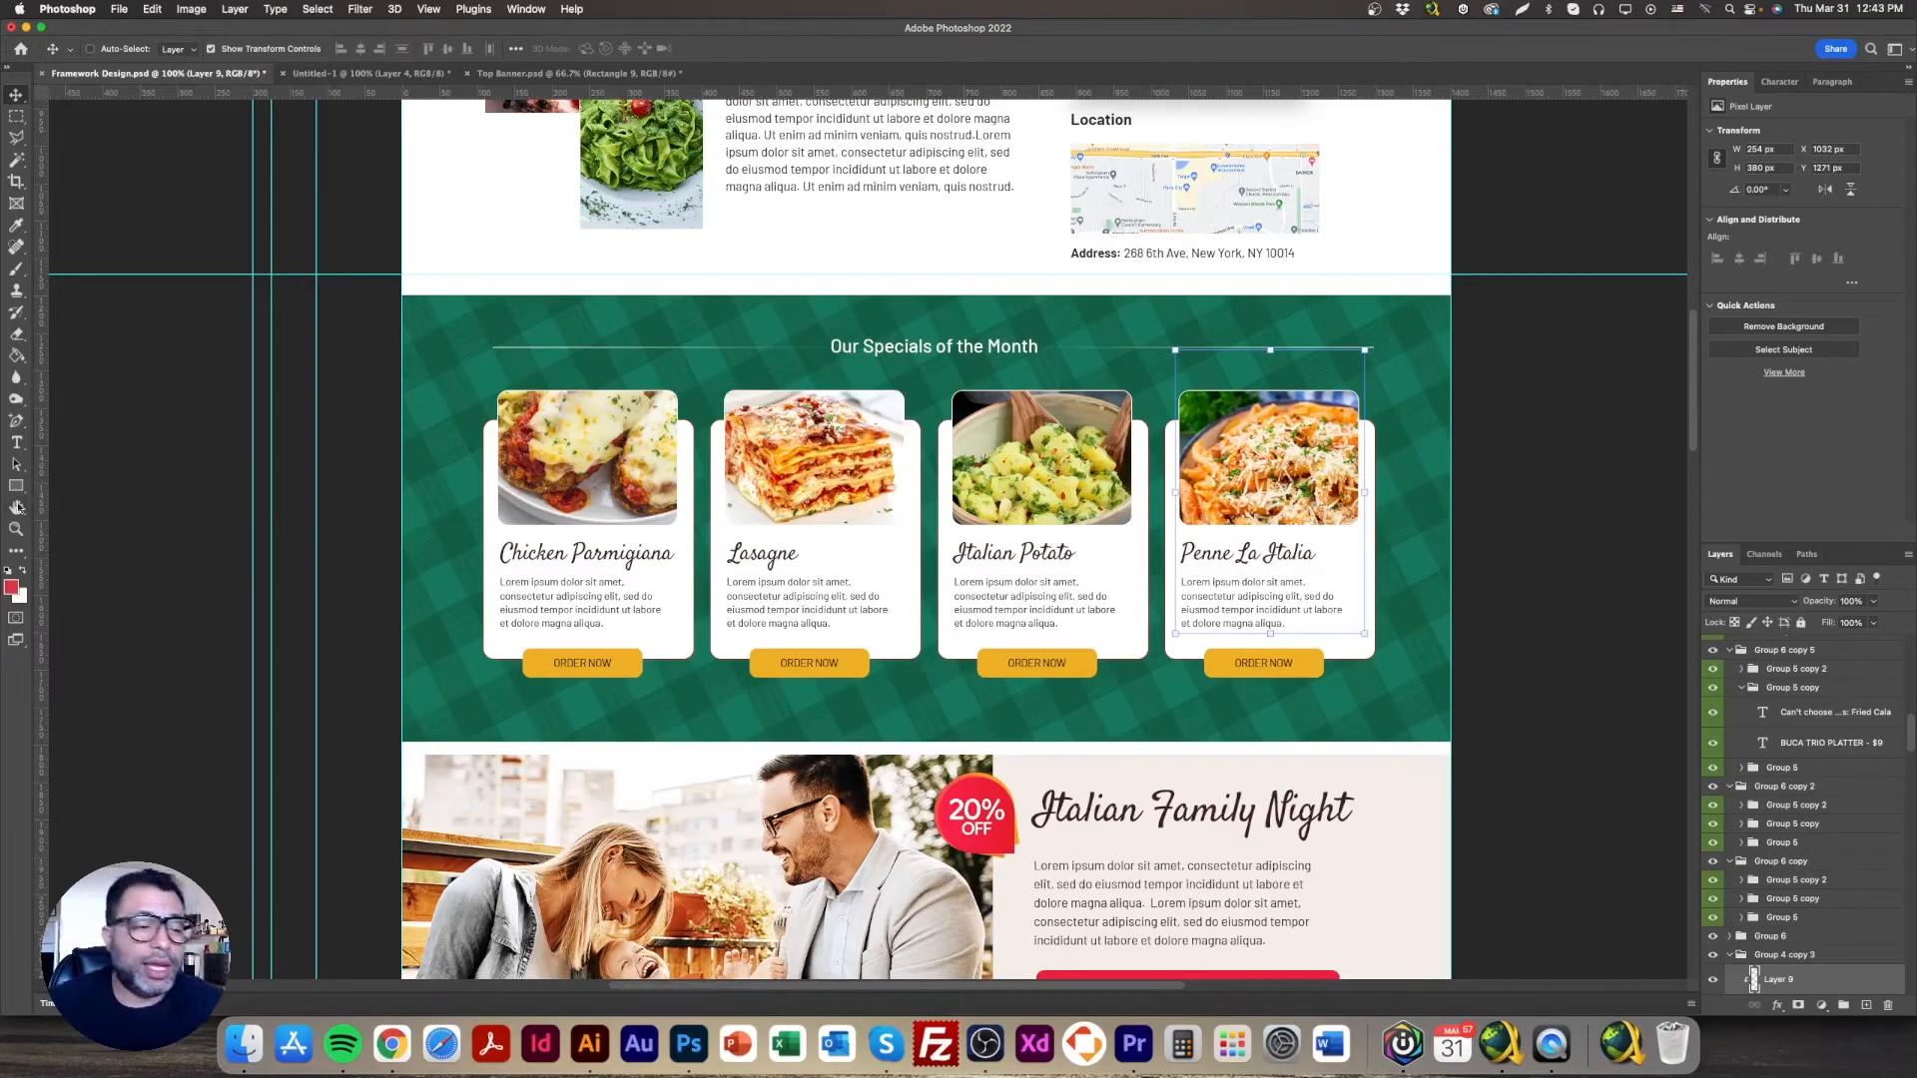
Step: Set Photoshop's foreground colour to ffffff, then return to the Brizy editor
click(11, 588)
text(ffffff)
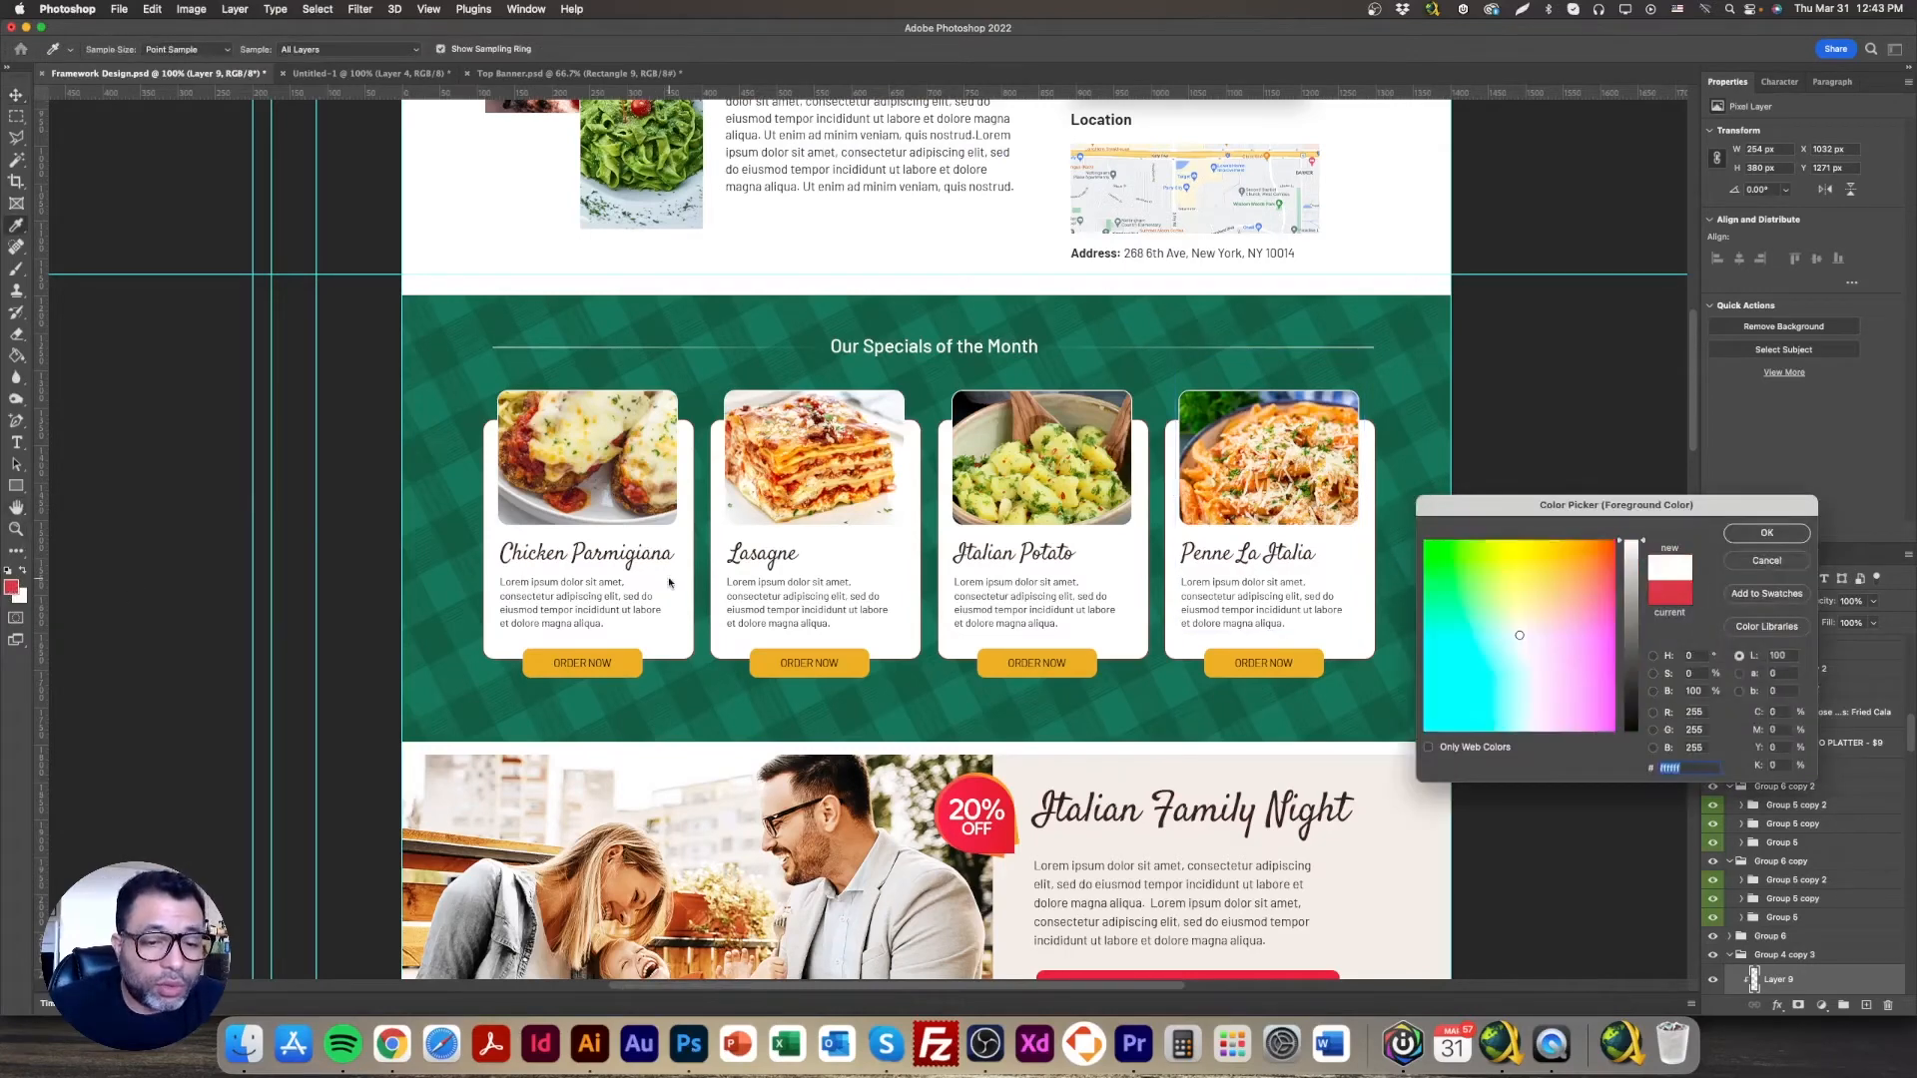
click(1767, 534)
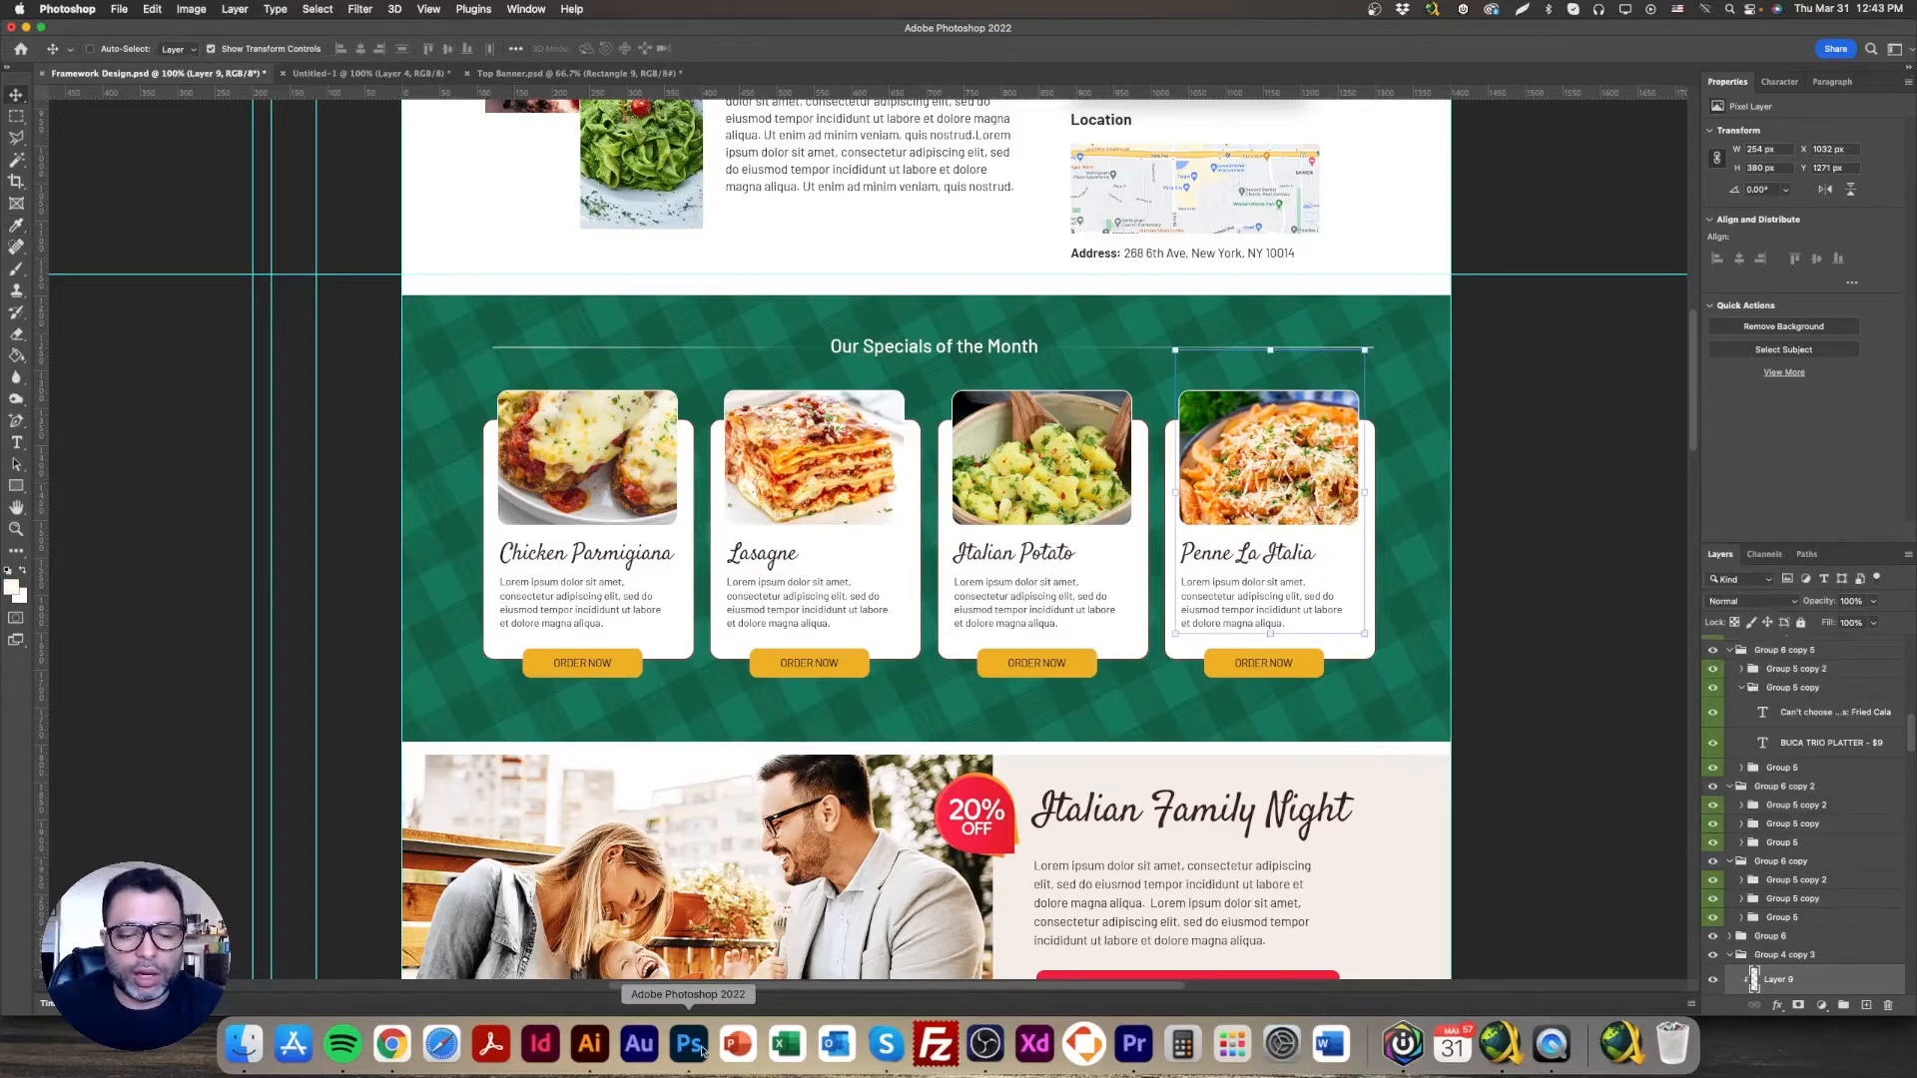
click(391, 1044)
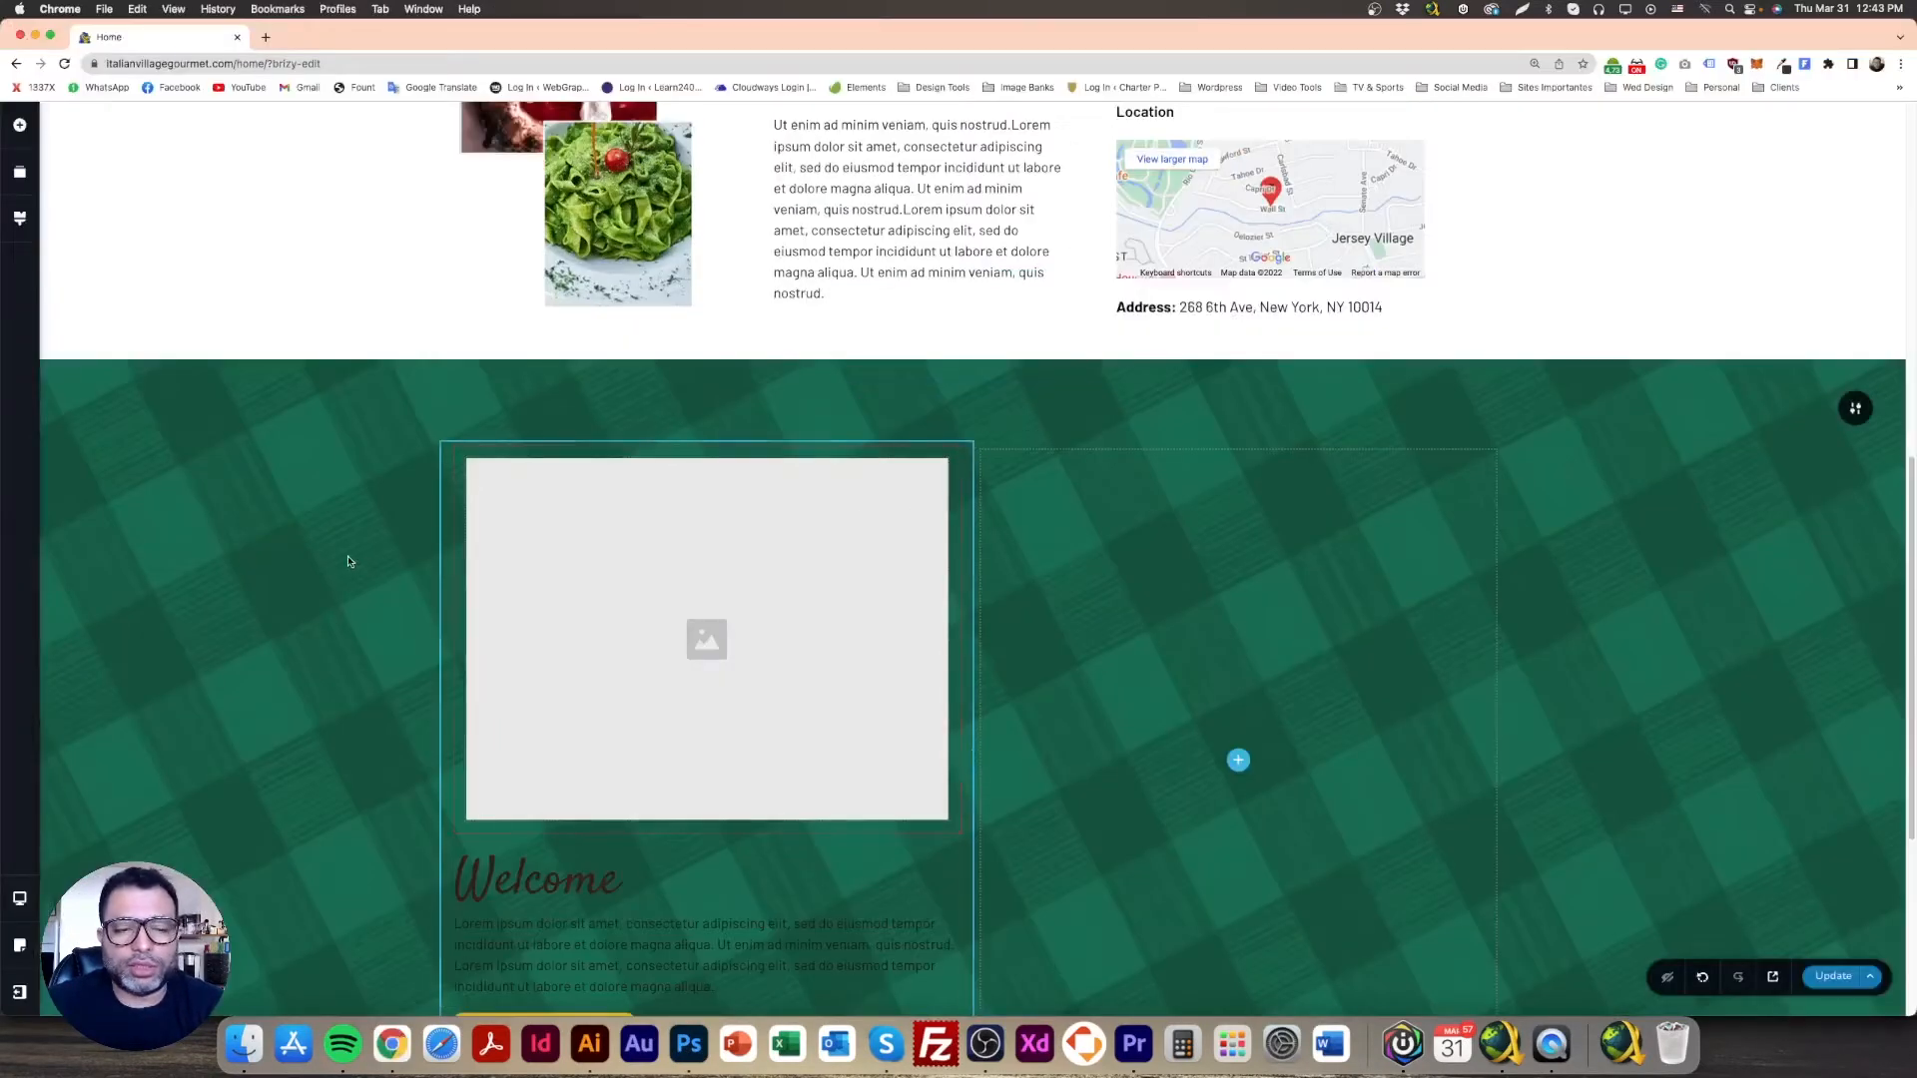
Step: Set the left column's overlay colour to white #FFFFFF, then compare with the Photoshop mockup
scroll(347, 561, down, 3)
mouse_move(973, 215)
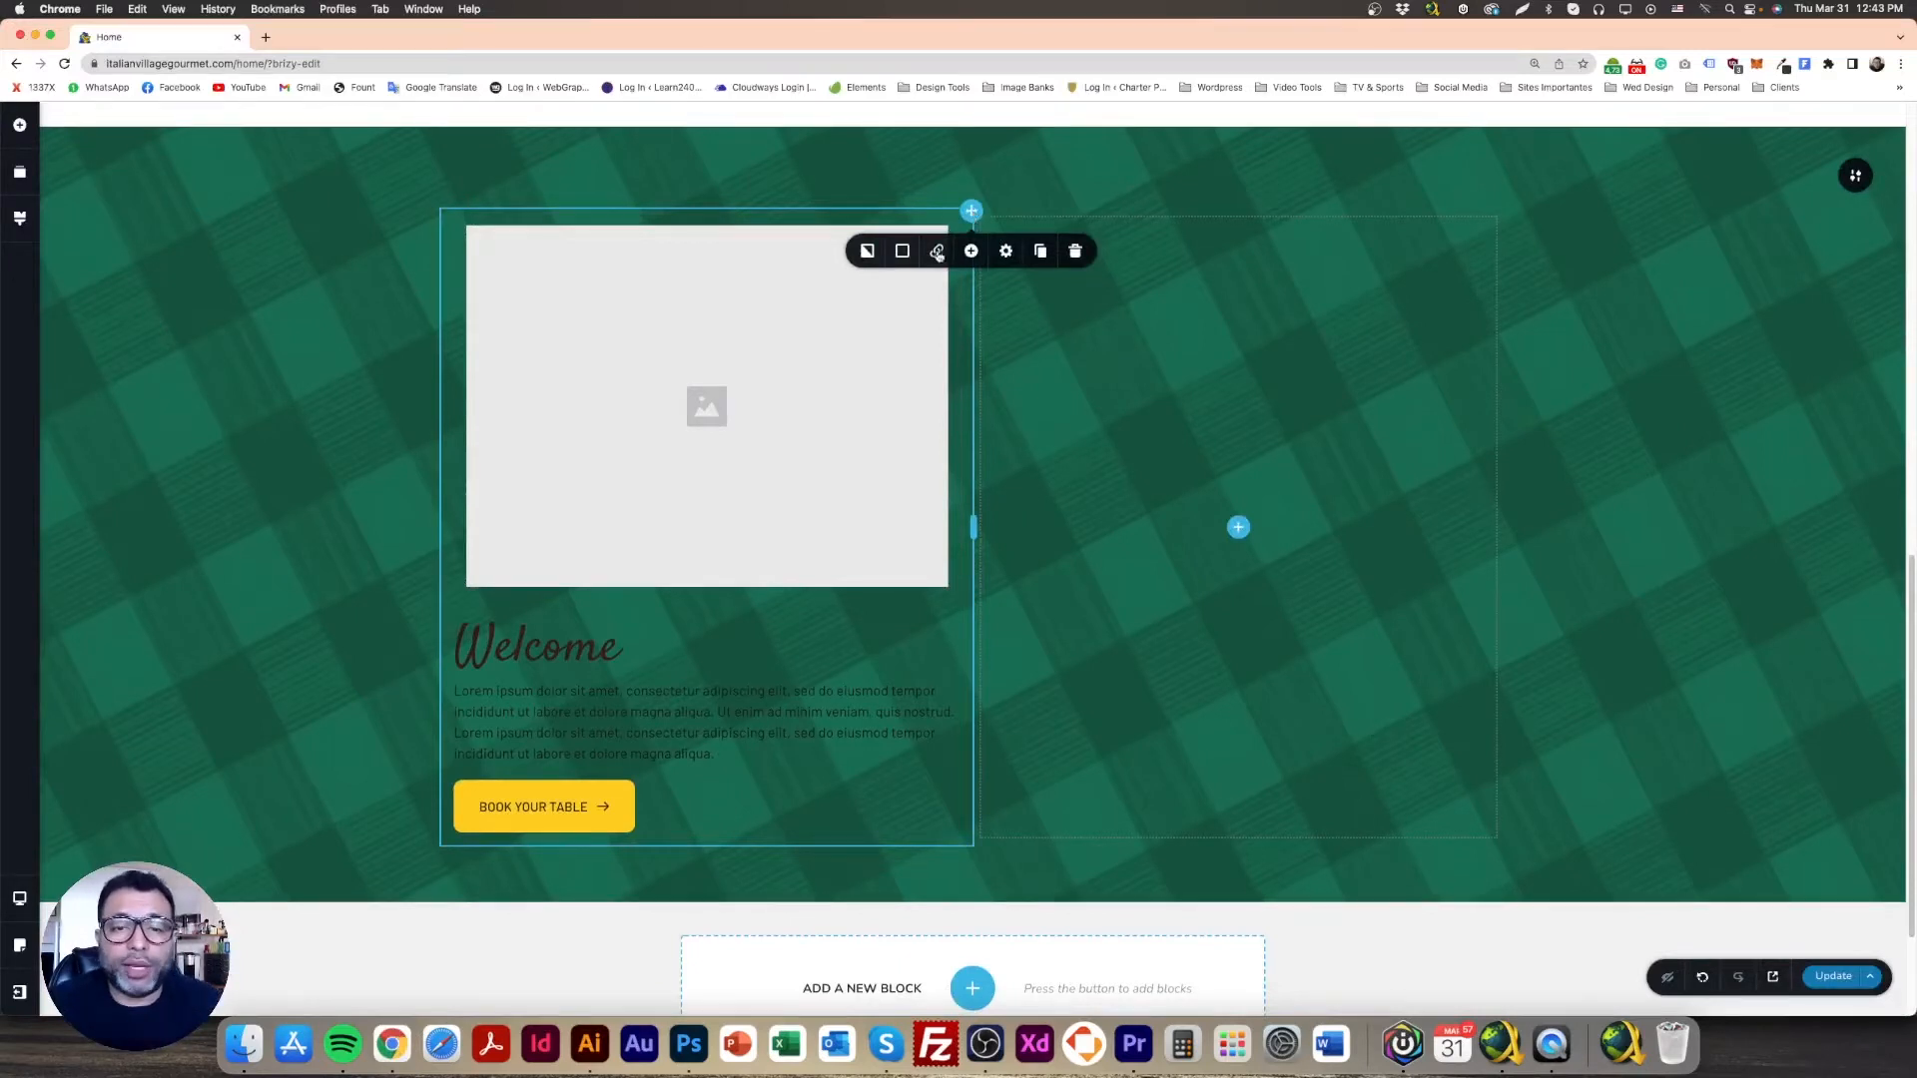
click(902, 250)
click(848, 354)
drag(828, 337, 817, 316)
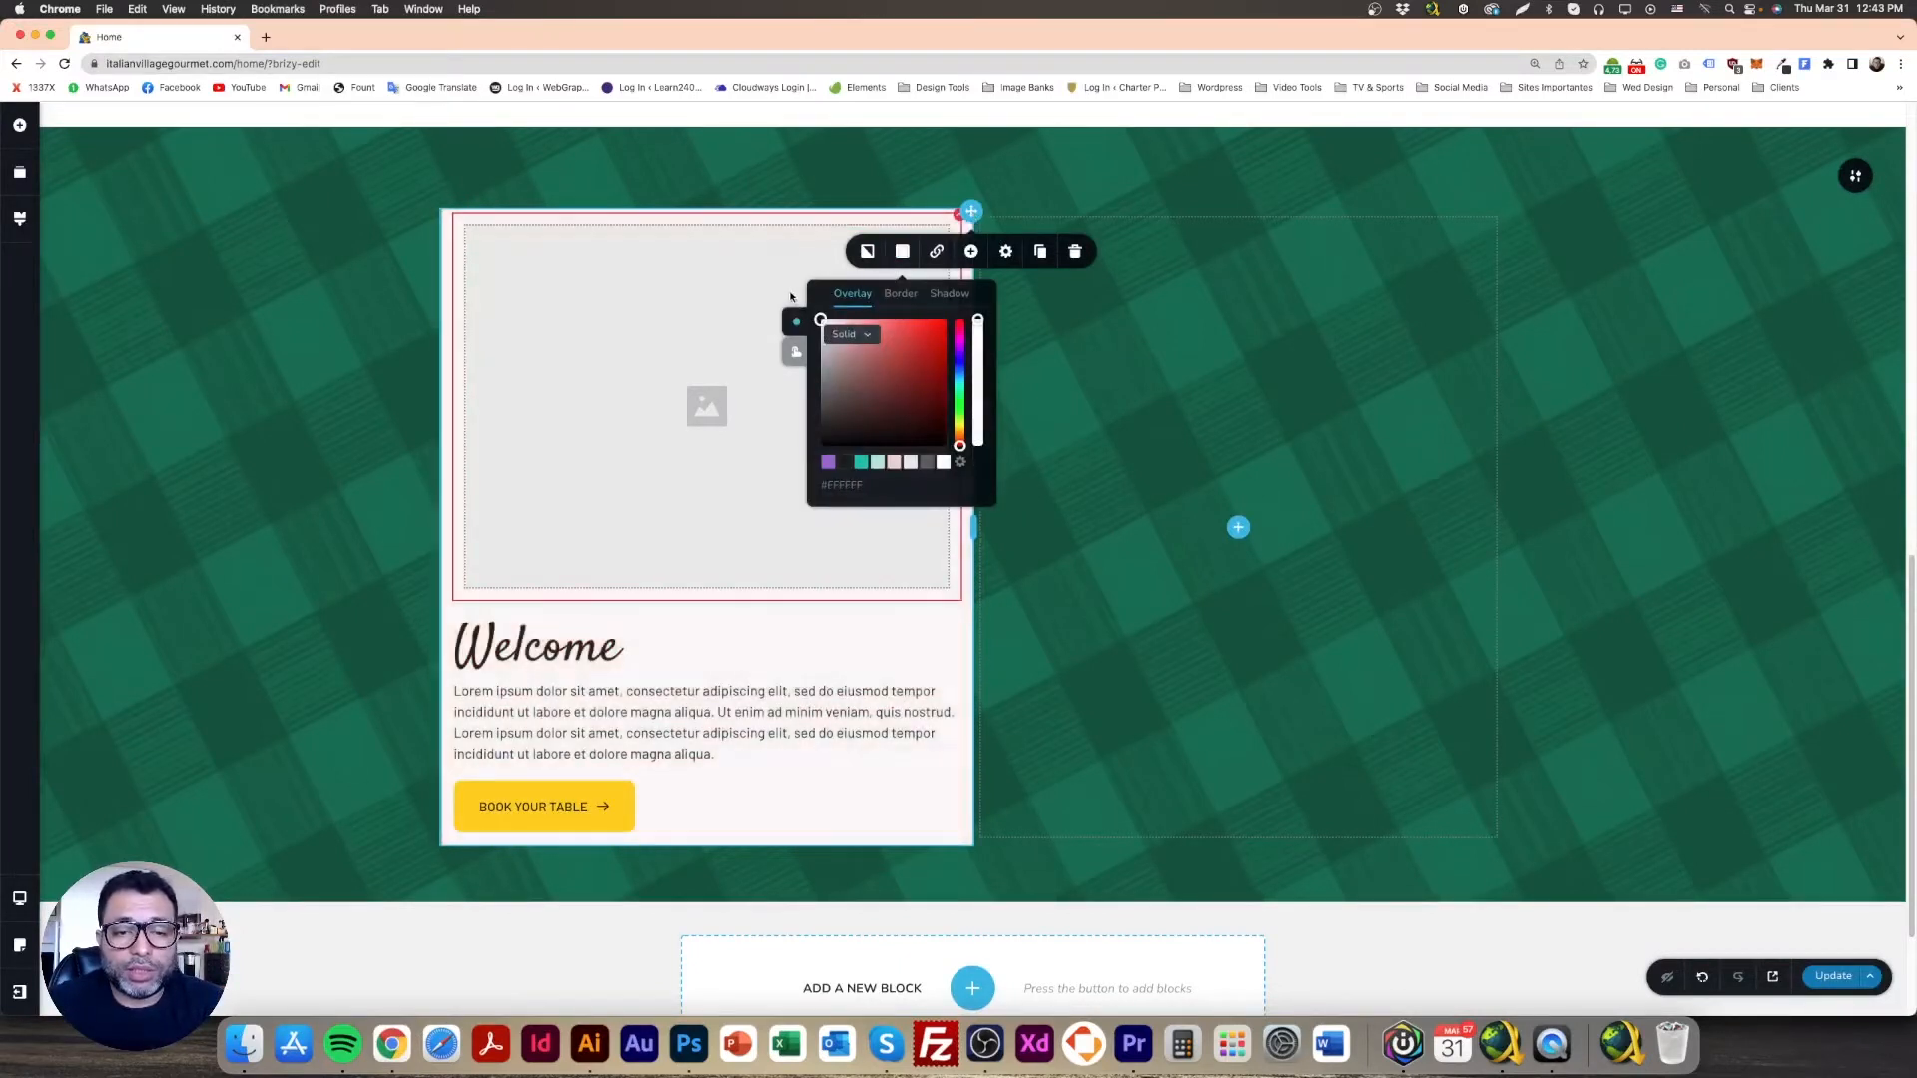
click(361, 309)
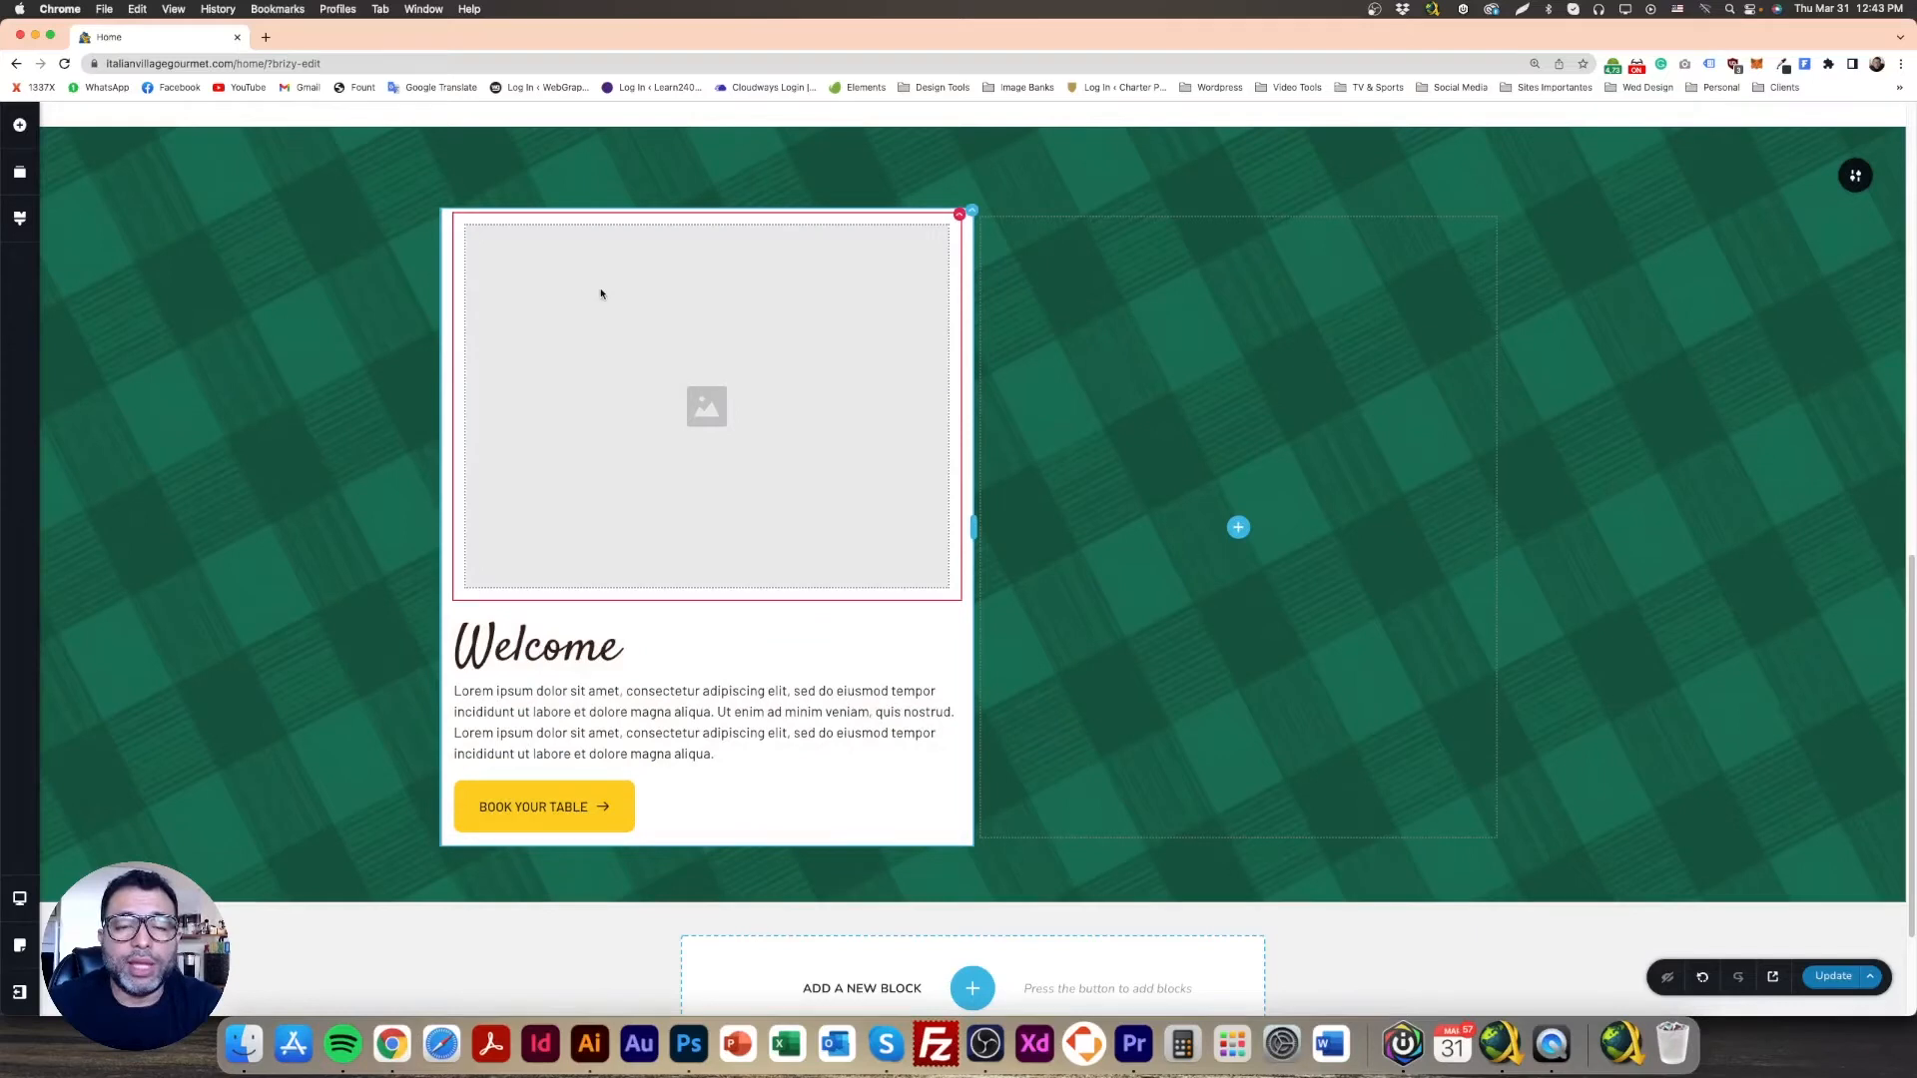
click(689, 1044)
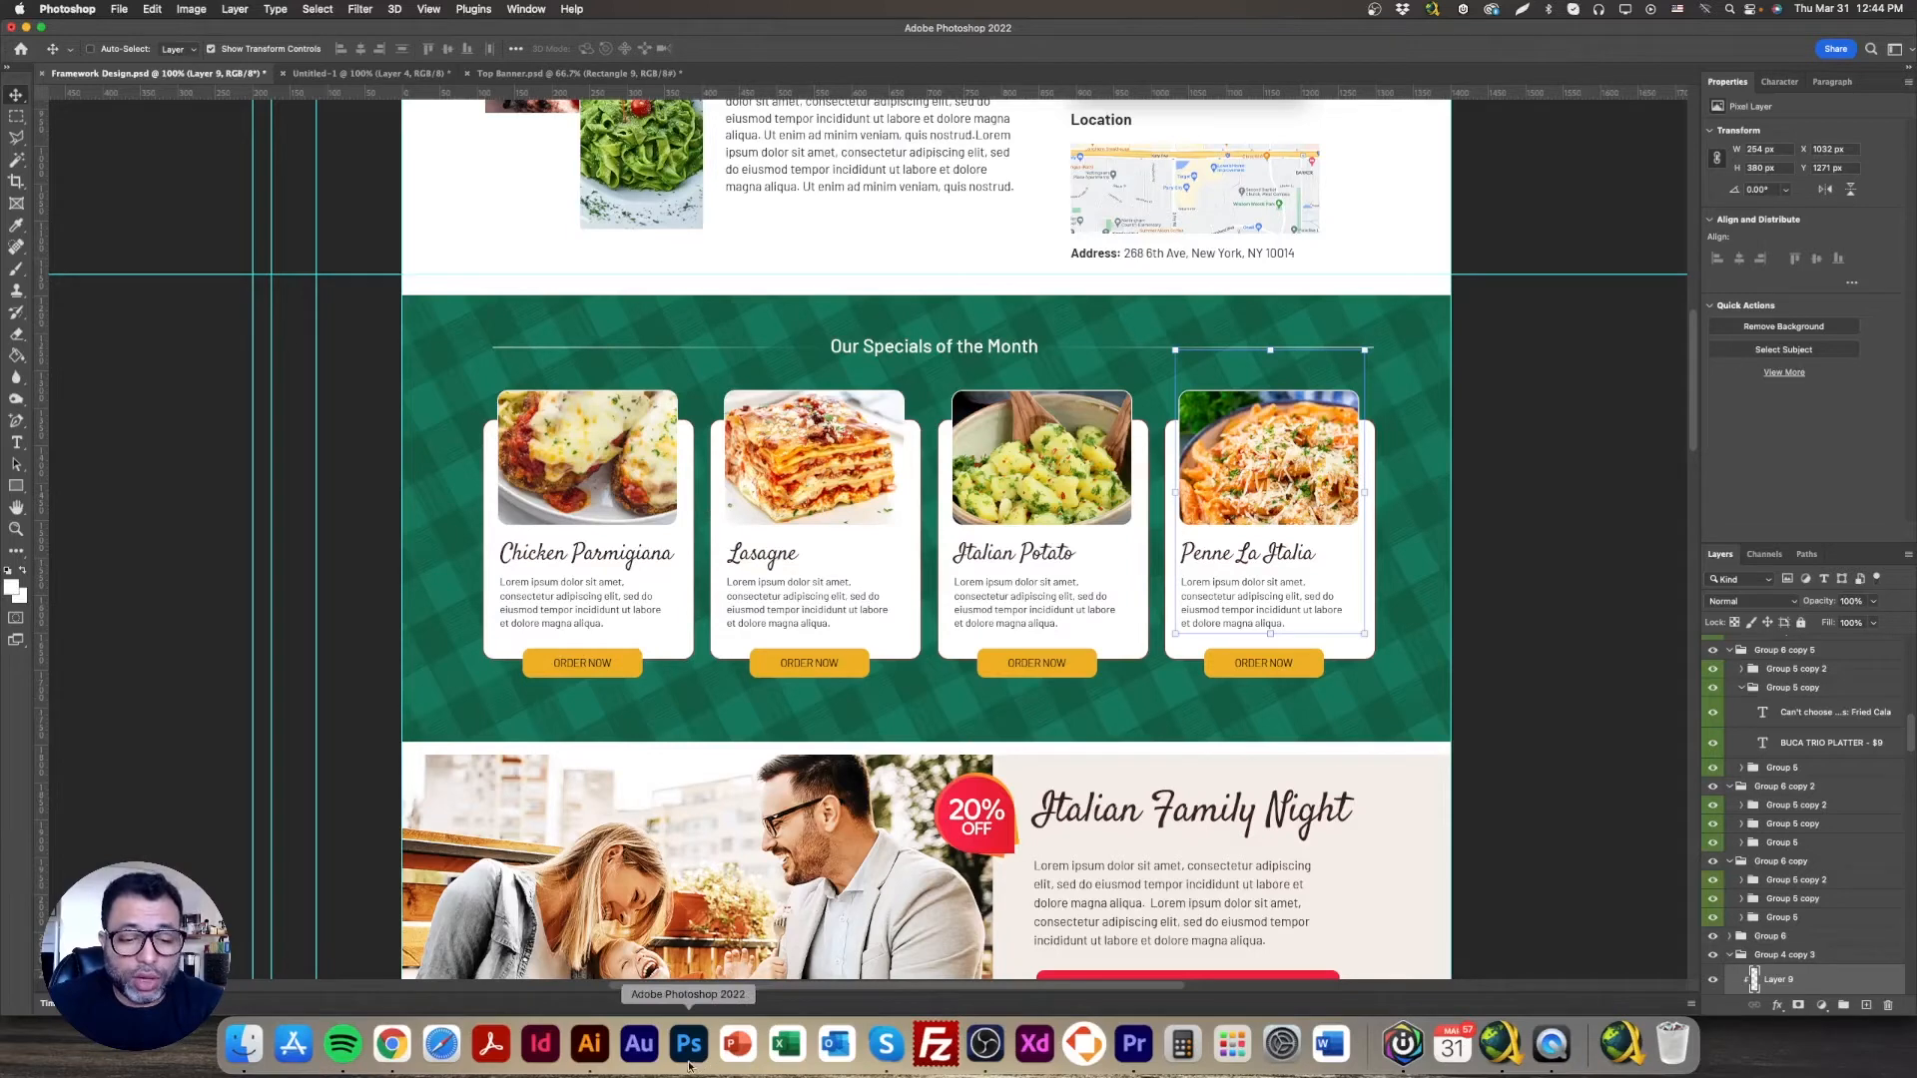
click(391, 1045)
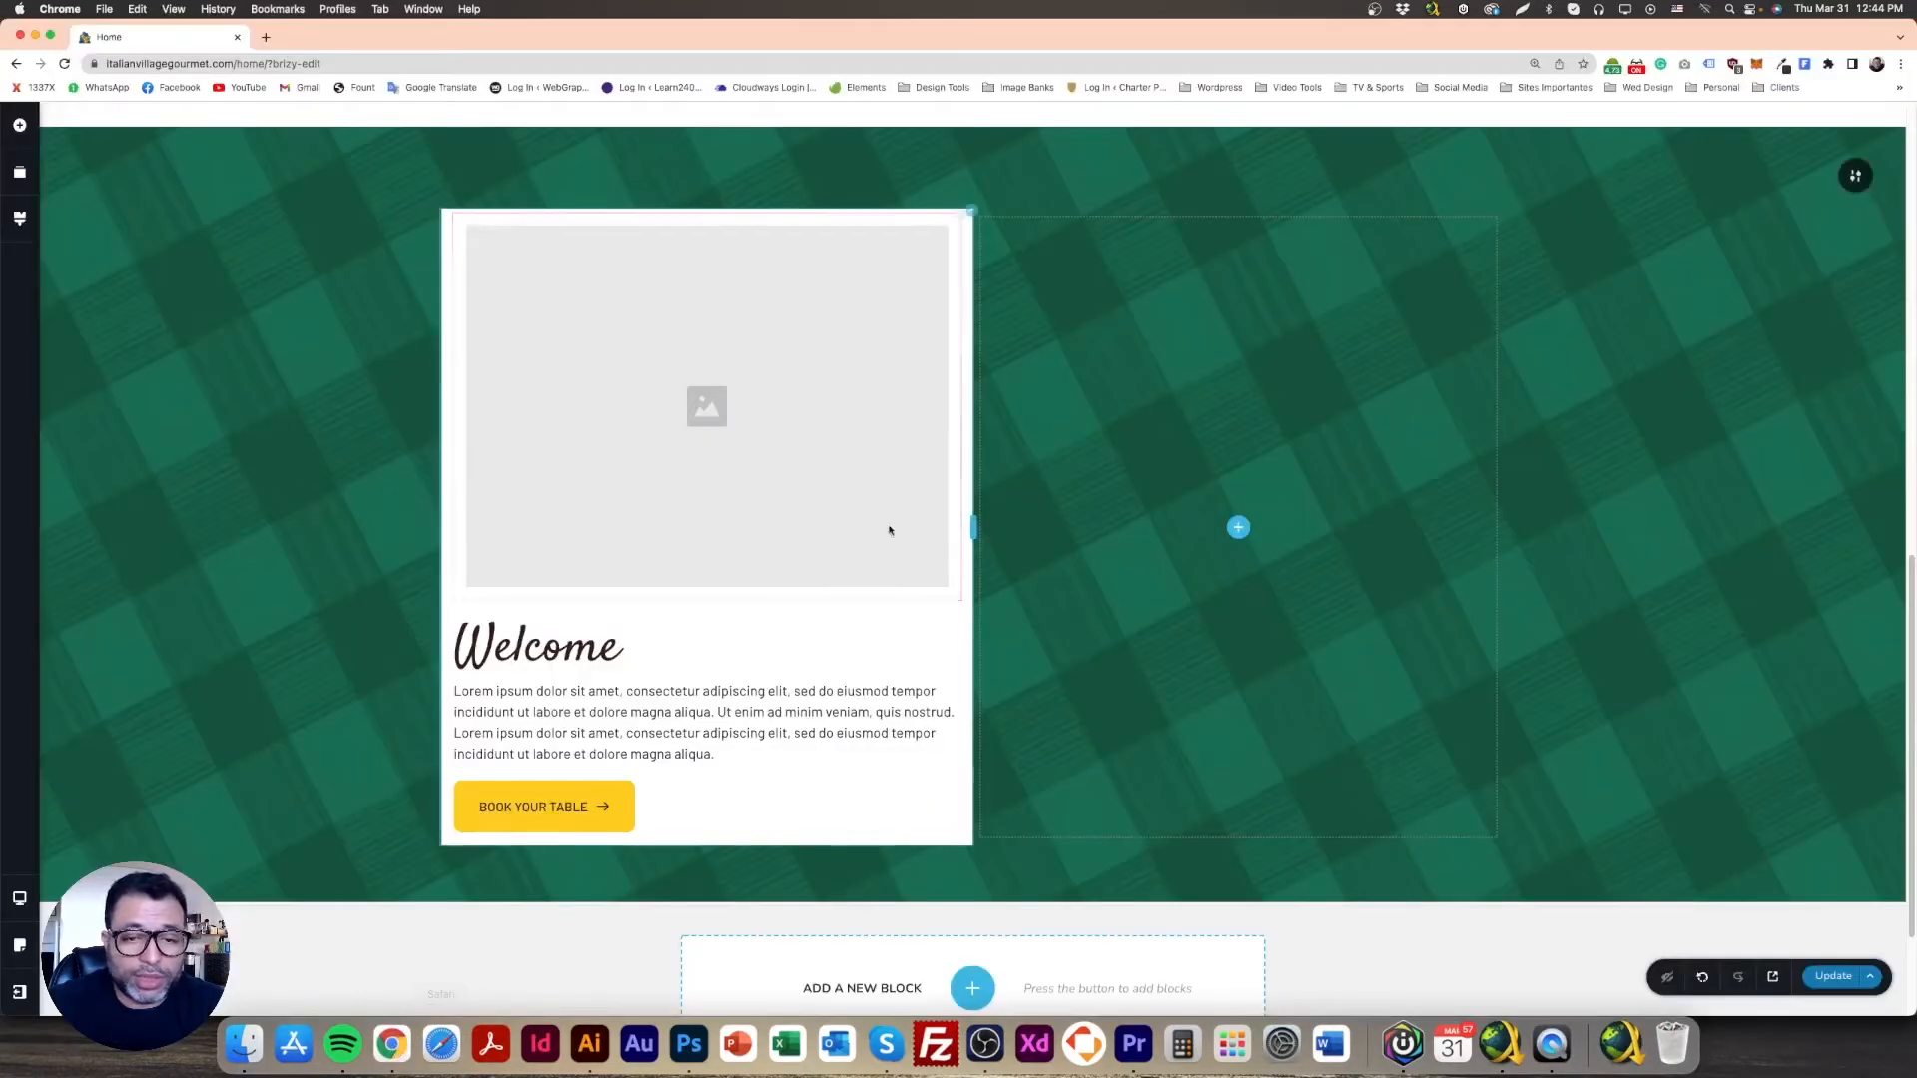
Step: Set the white card column's Corner radius to 16 px in its More Settings sidebar
click(968, 211)
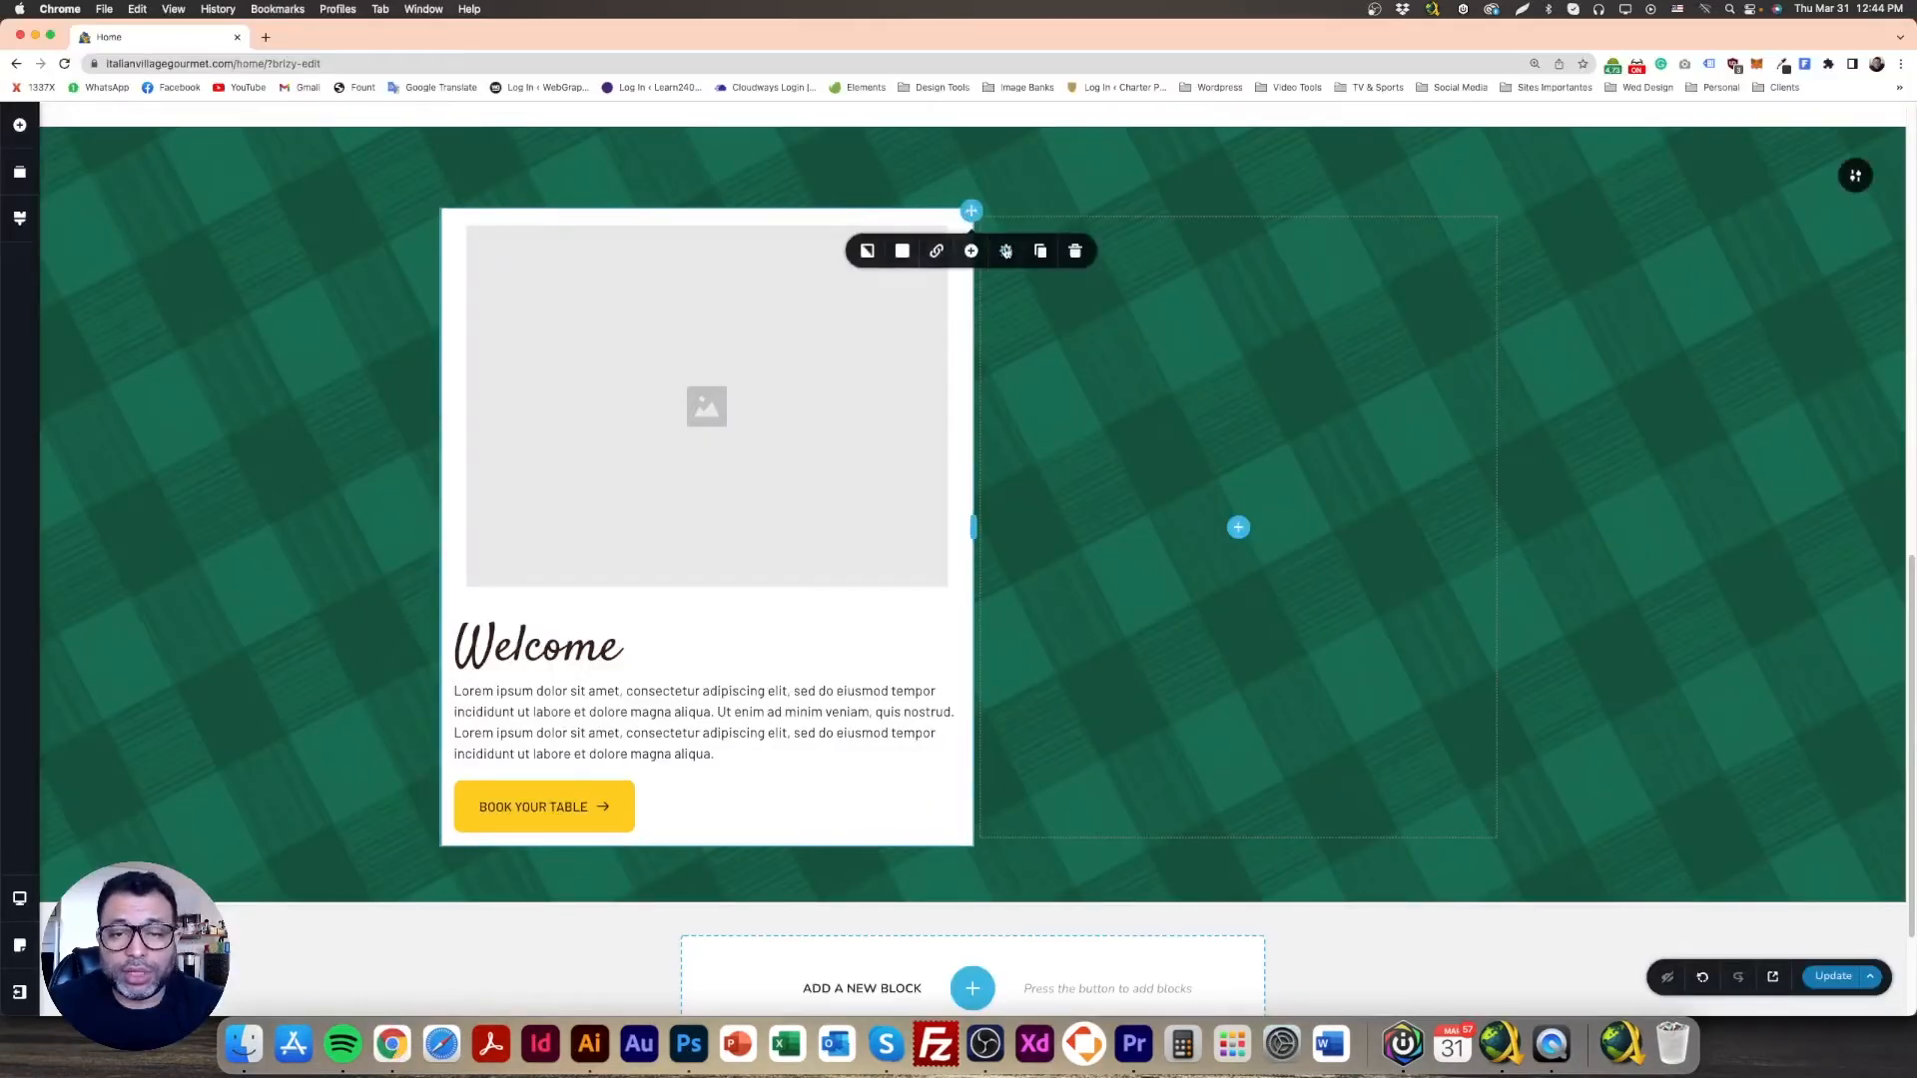
click(1006, 251)
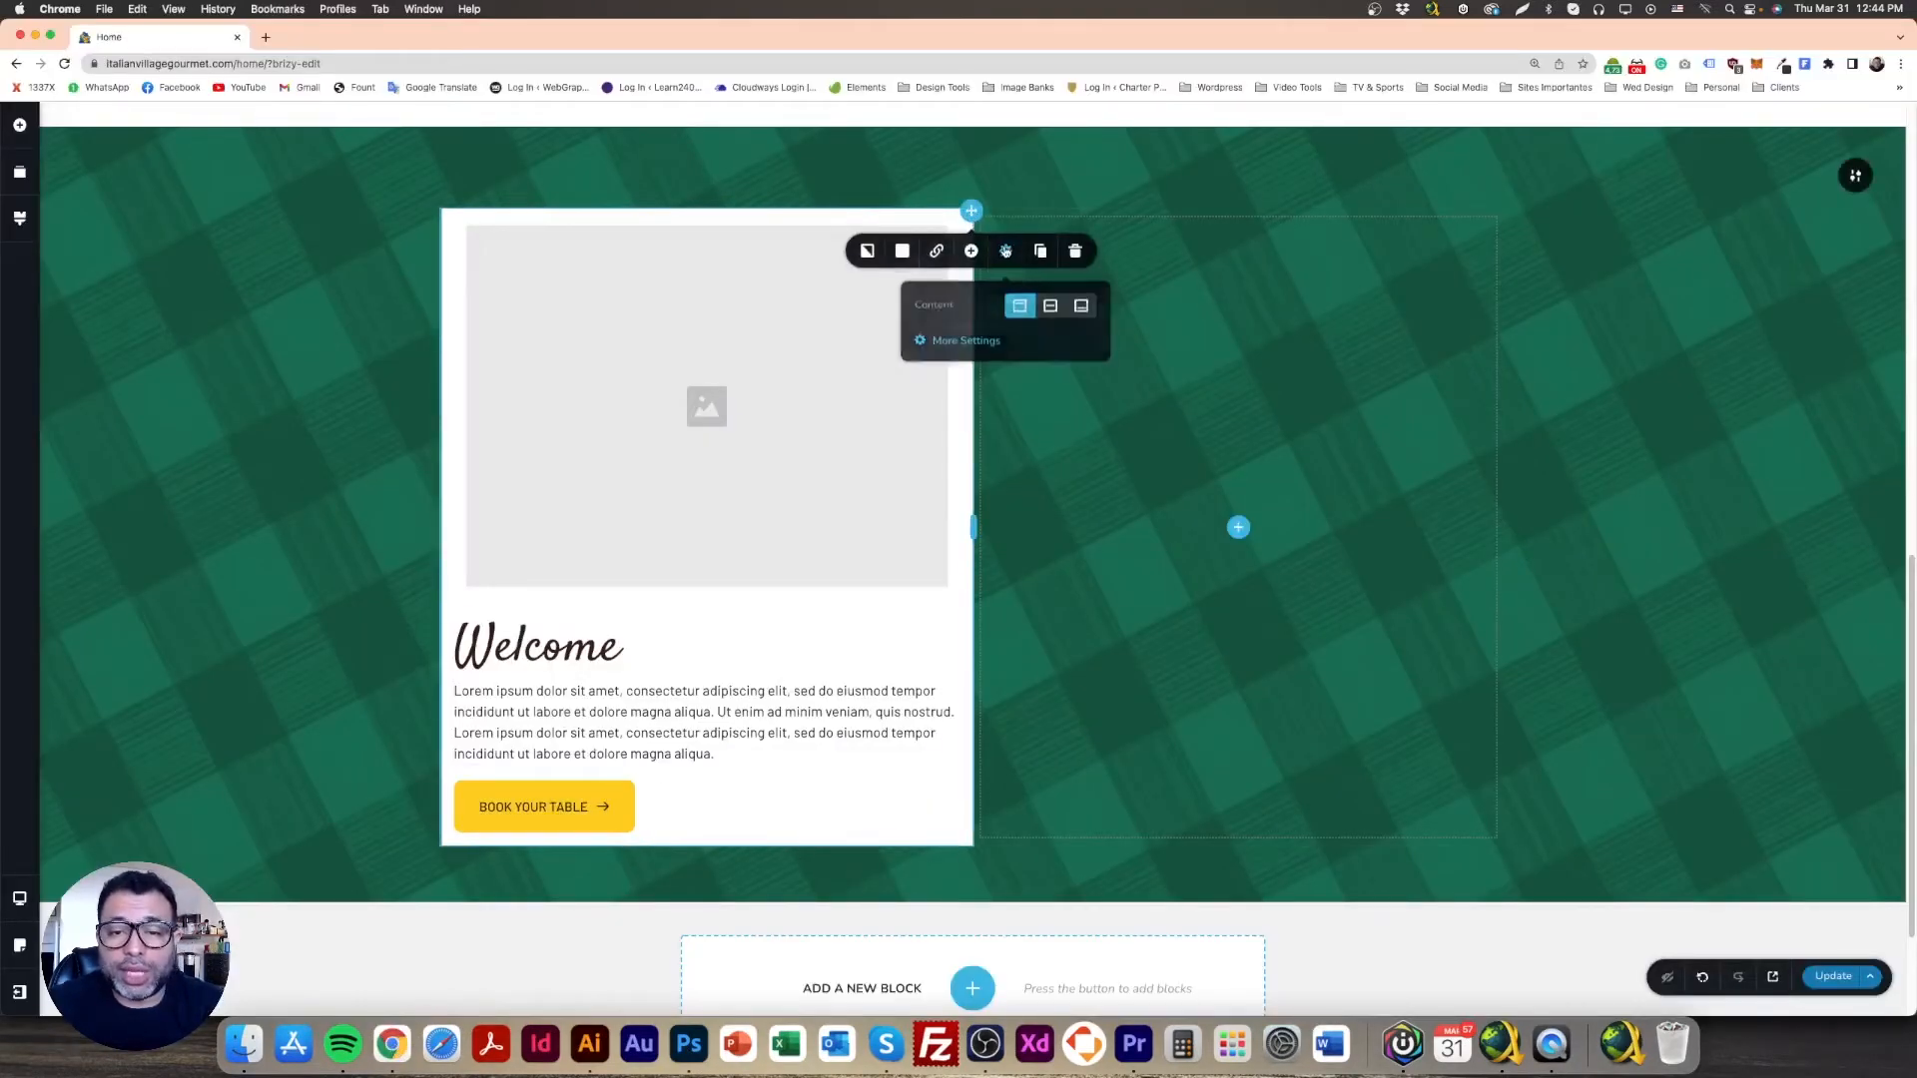
click(958, 340)
drag(1718, 526, 1733, 525)
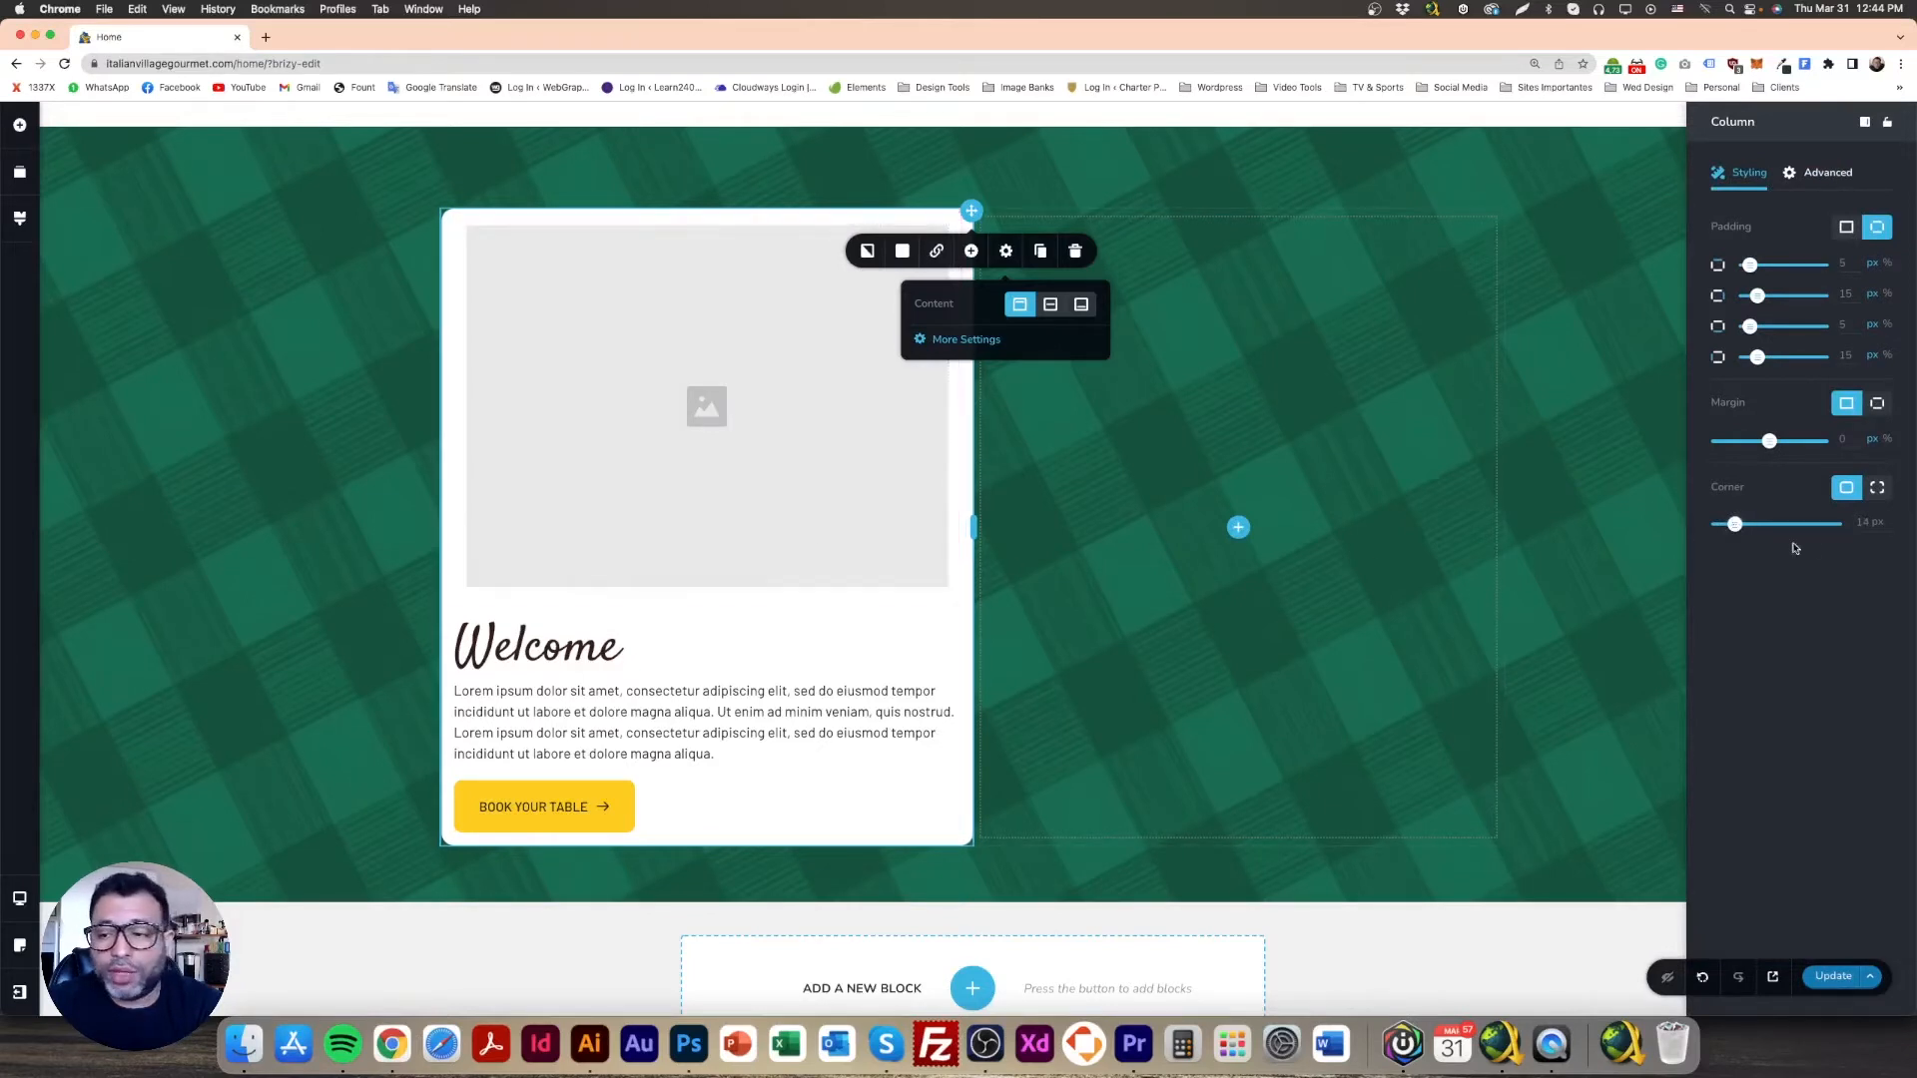
text(16)
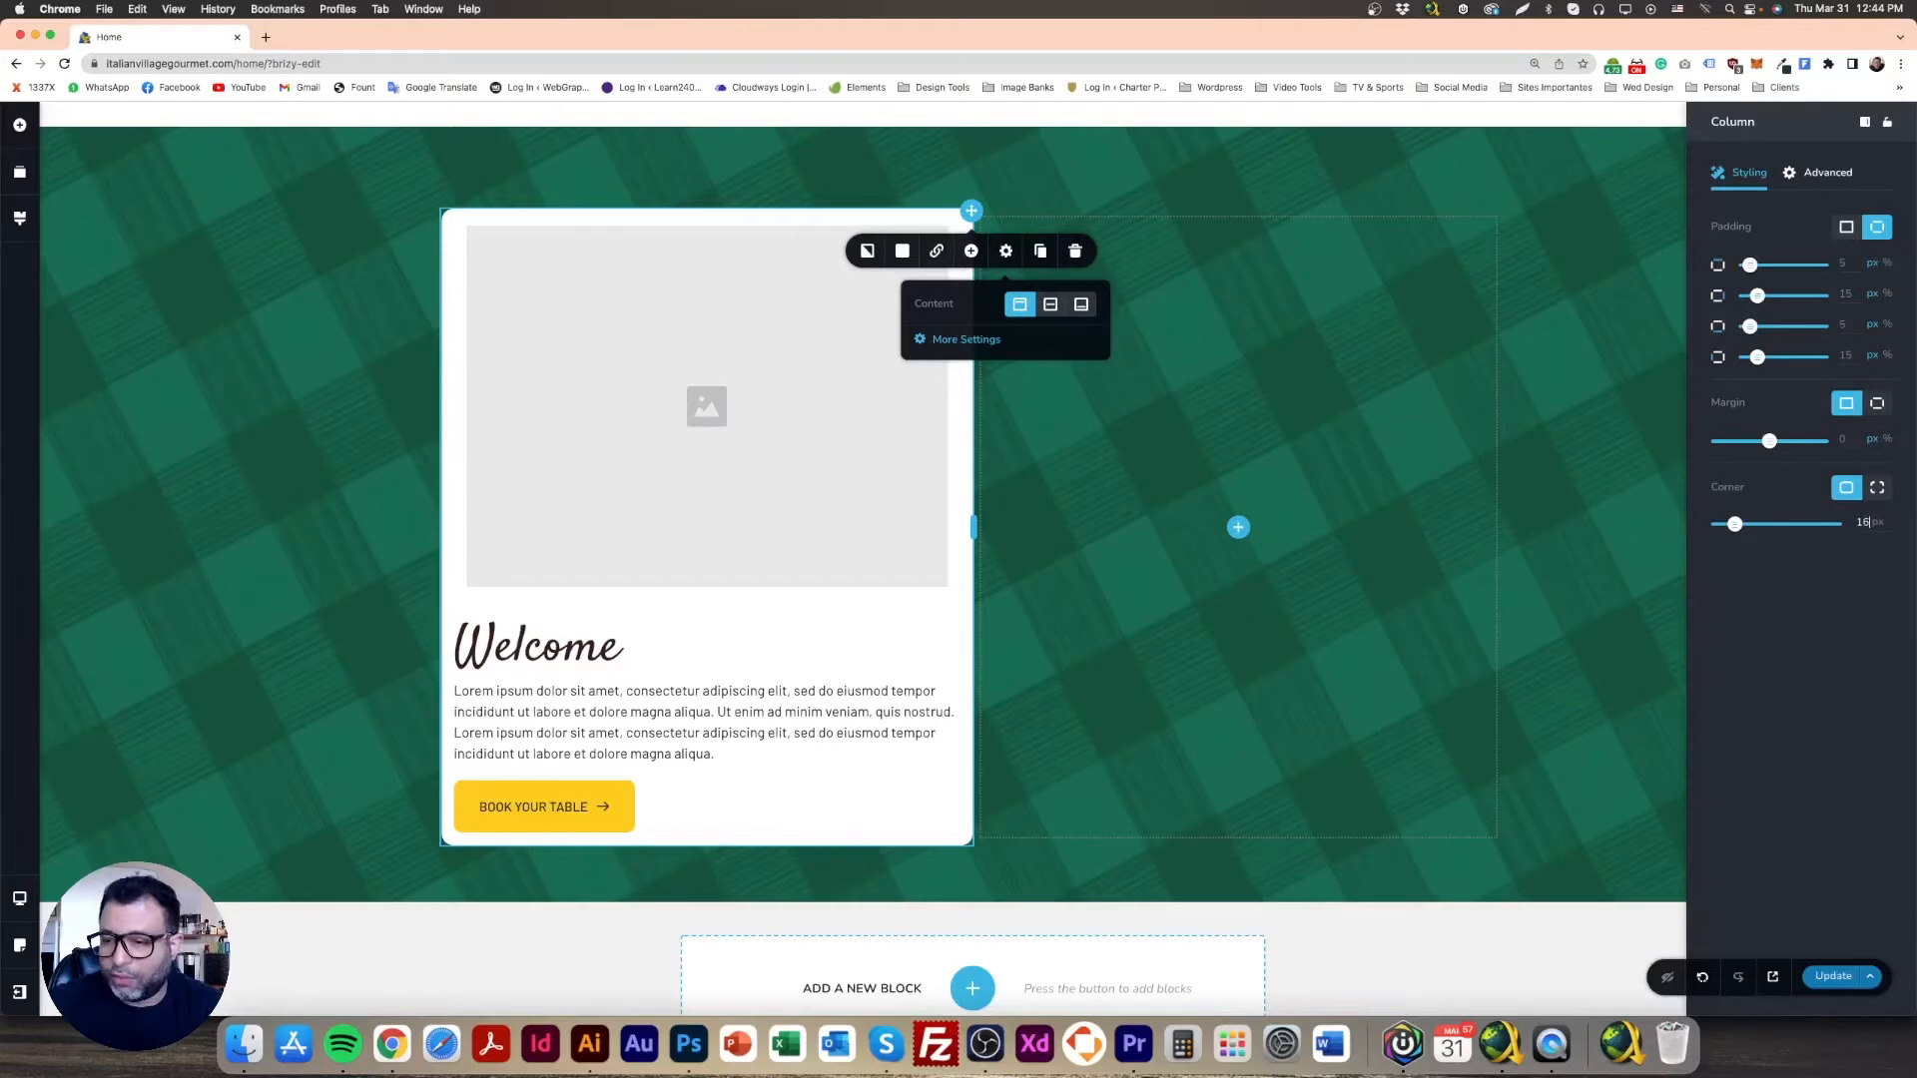
click(356, 322)
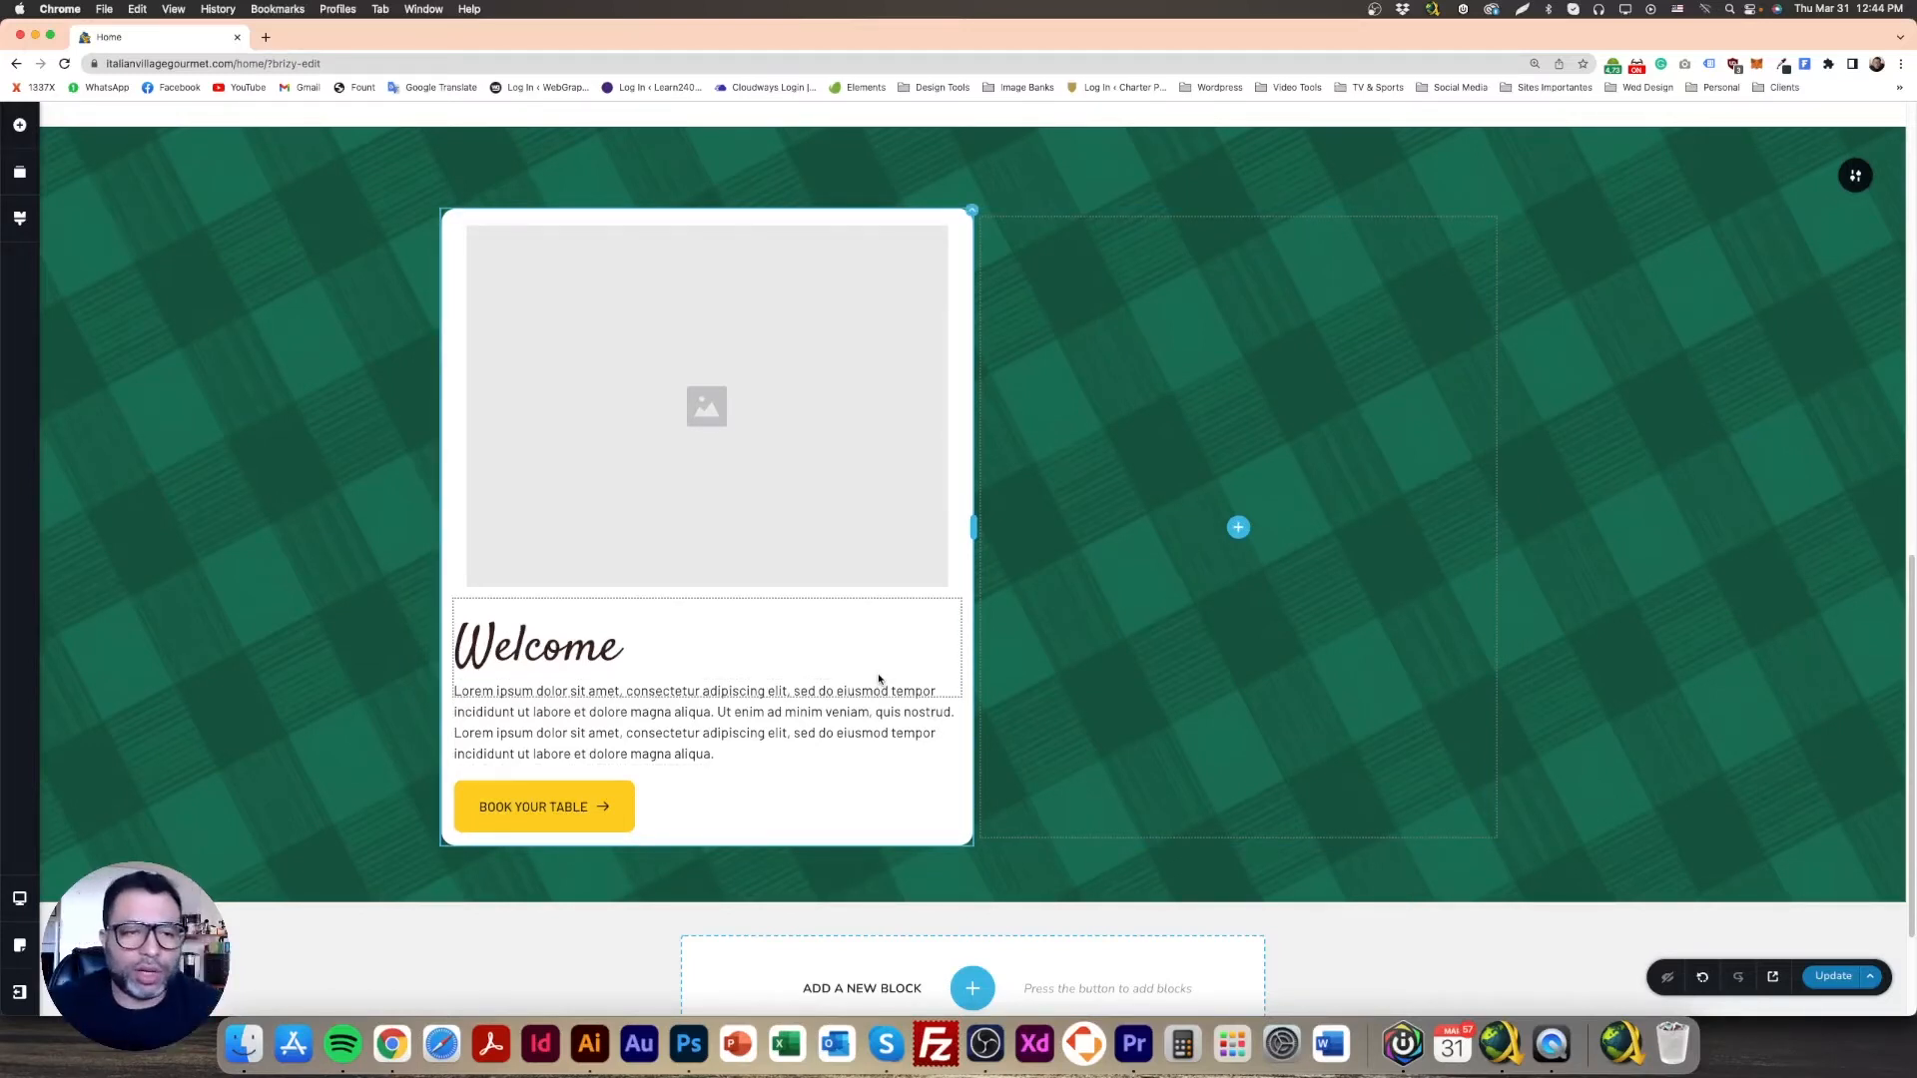
Step: Upload the four _S_ dish photos through the empty image placeholder's media picker
click(557, 262)
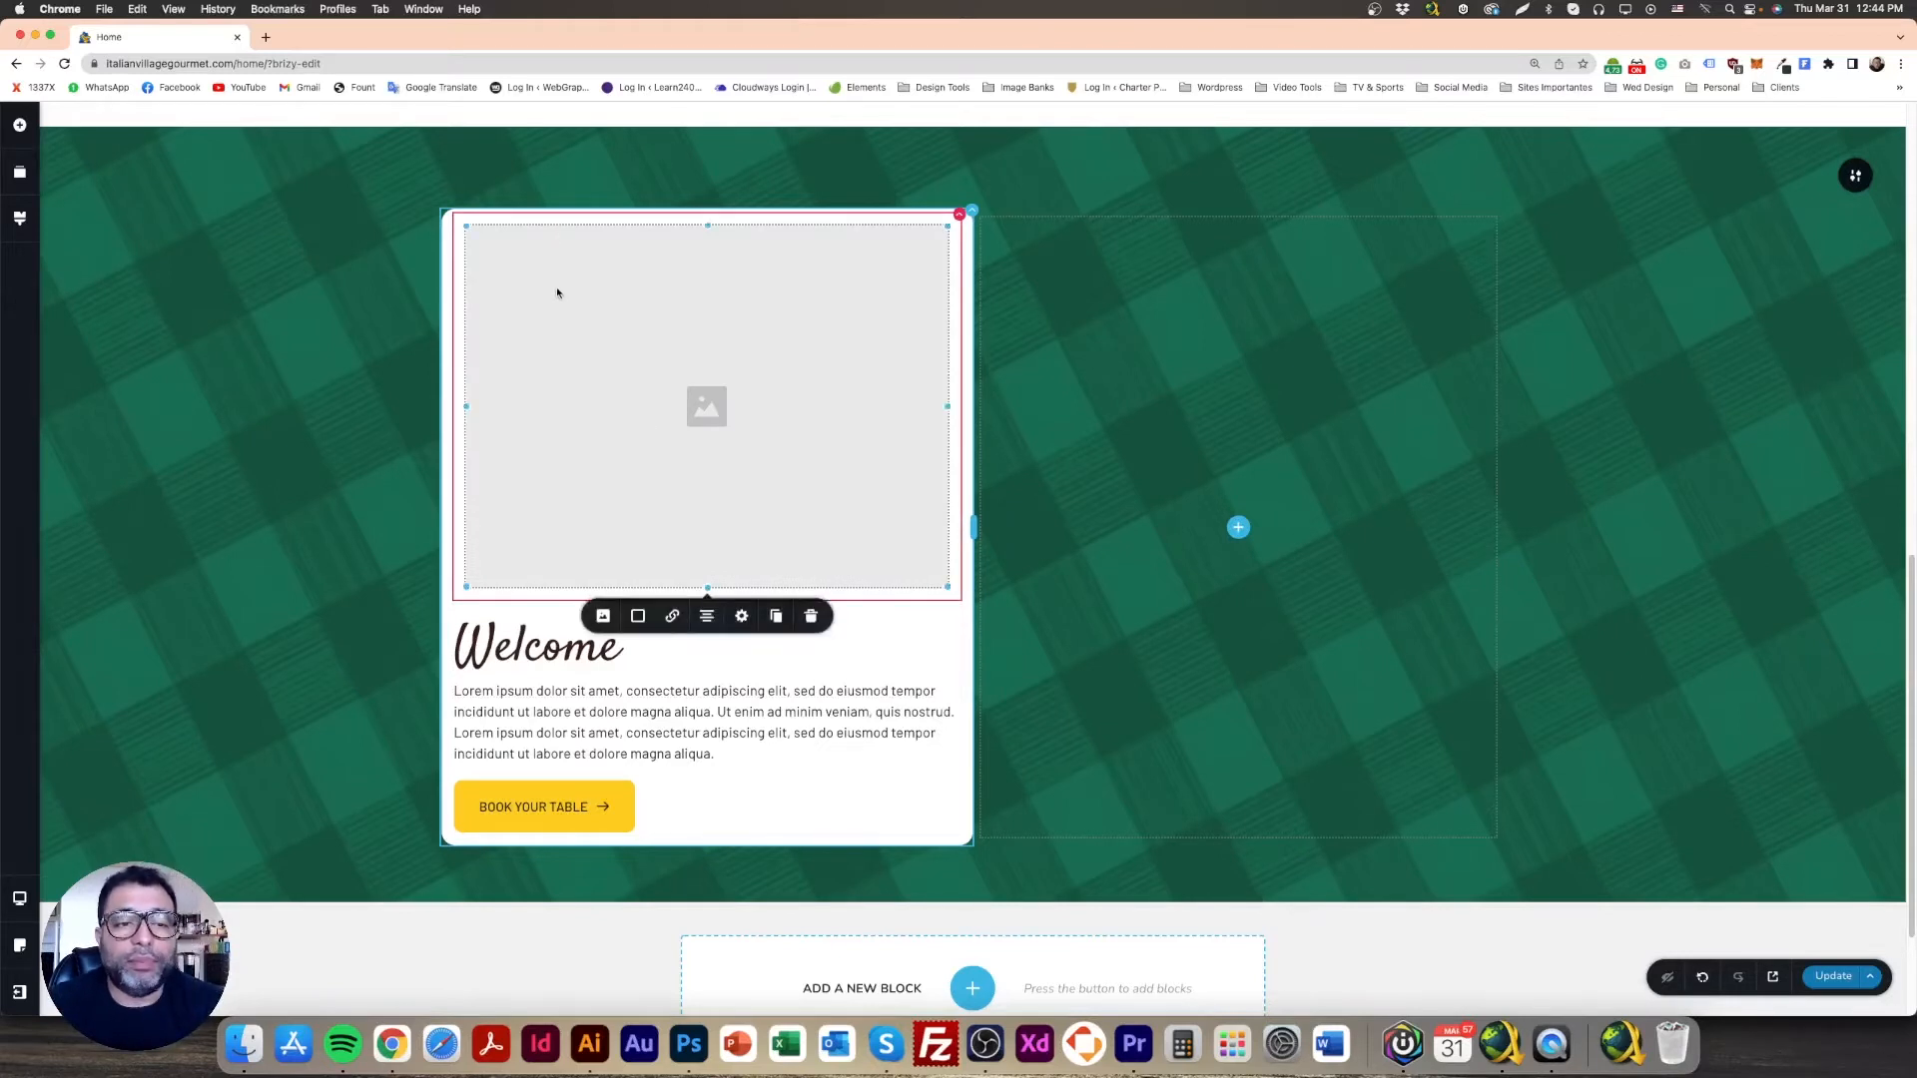
click(603, 616)
click(639, 726)
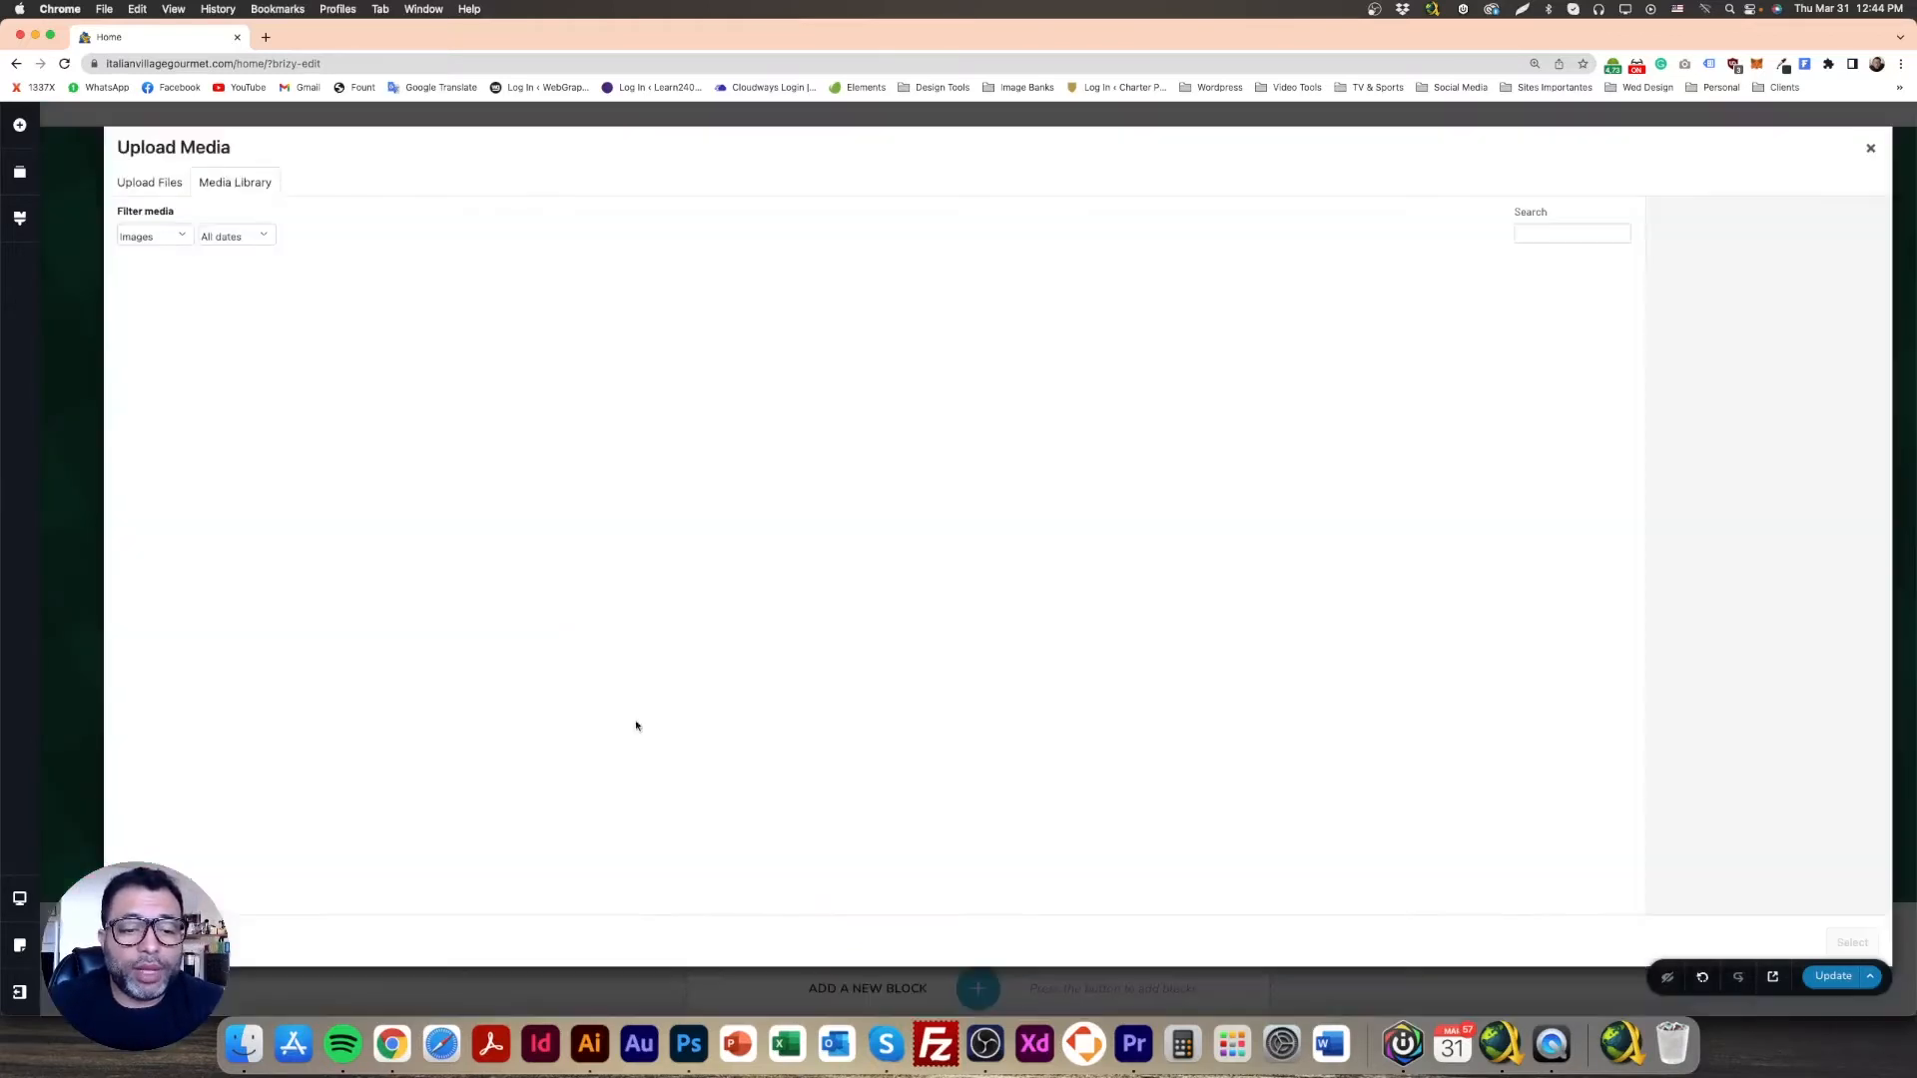
click(152, 184)
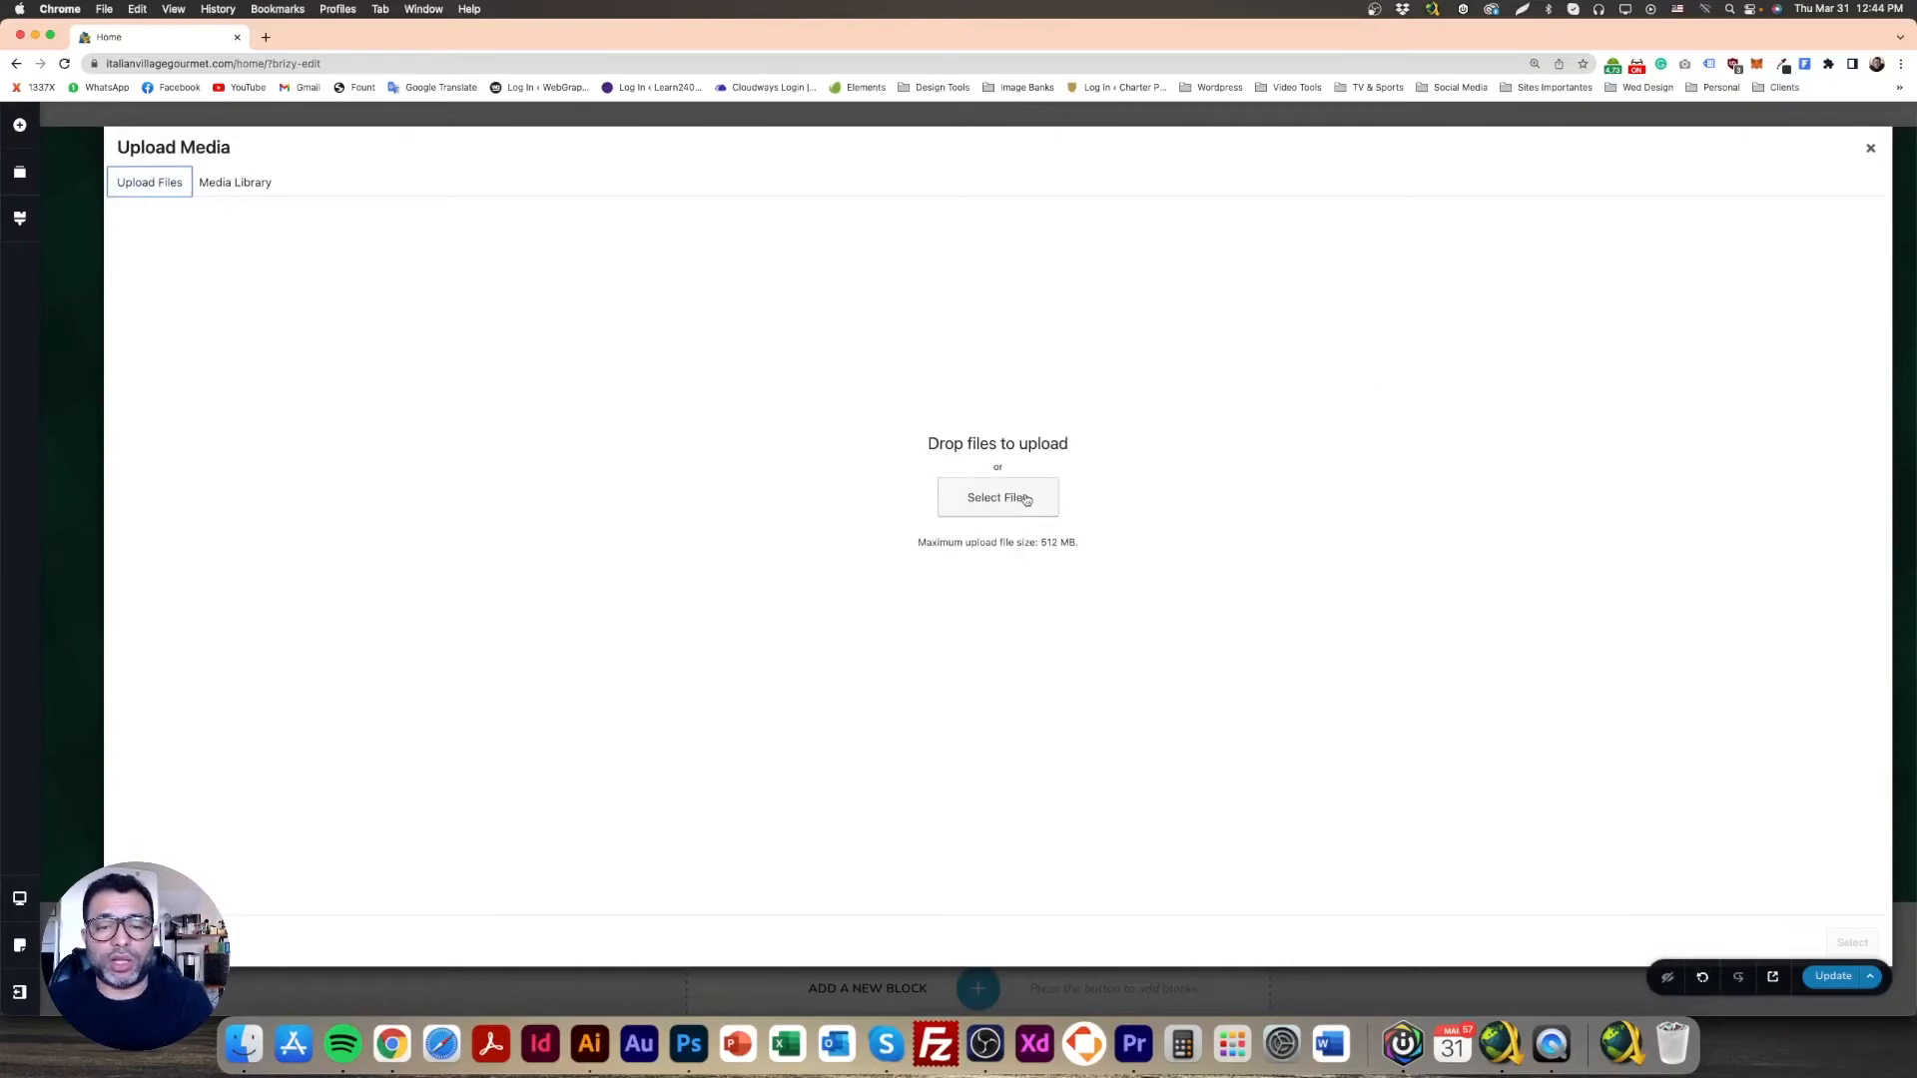
click(1016, 500)
drag(556, 313, 855, 364)
click(1454, 769)
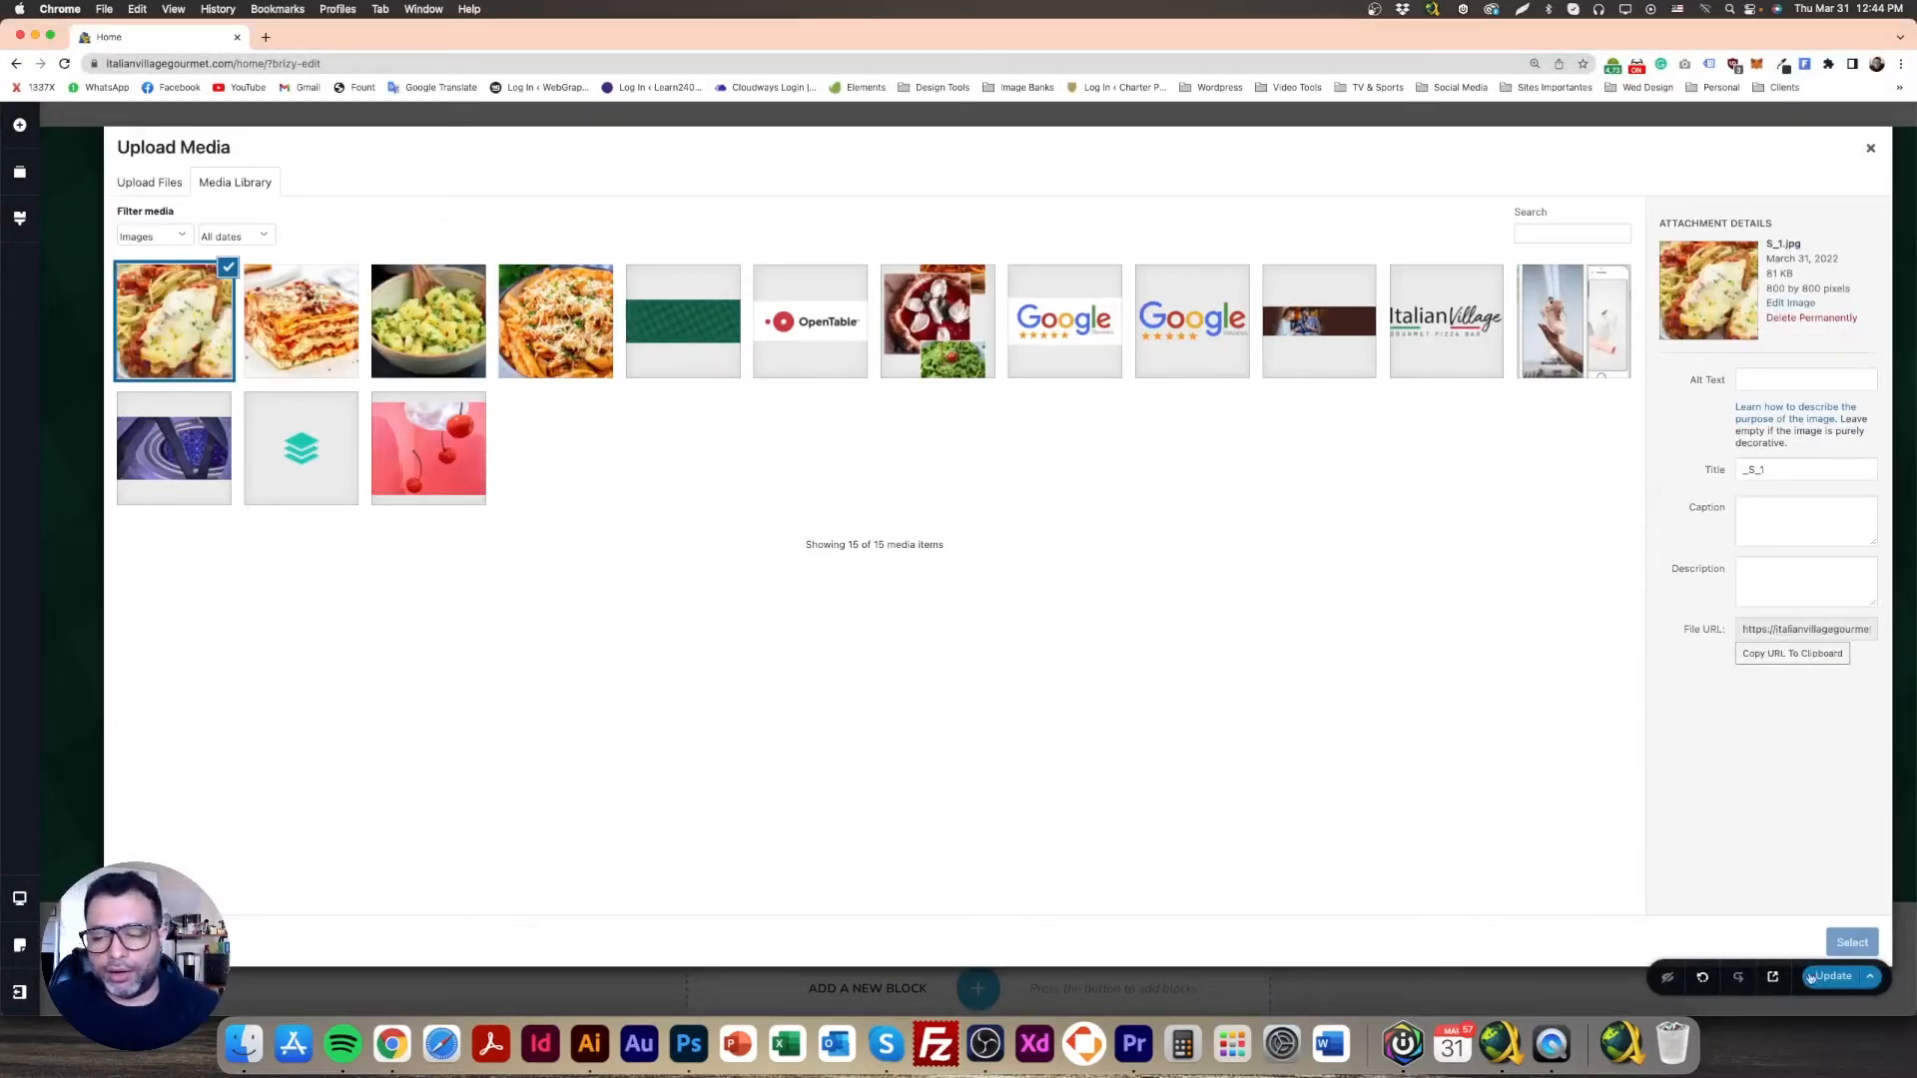
Step: Insert _S_1.jpg, the chicken parmigiana photo, into the card's image slot
click(1856, 945)
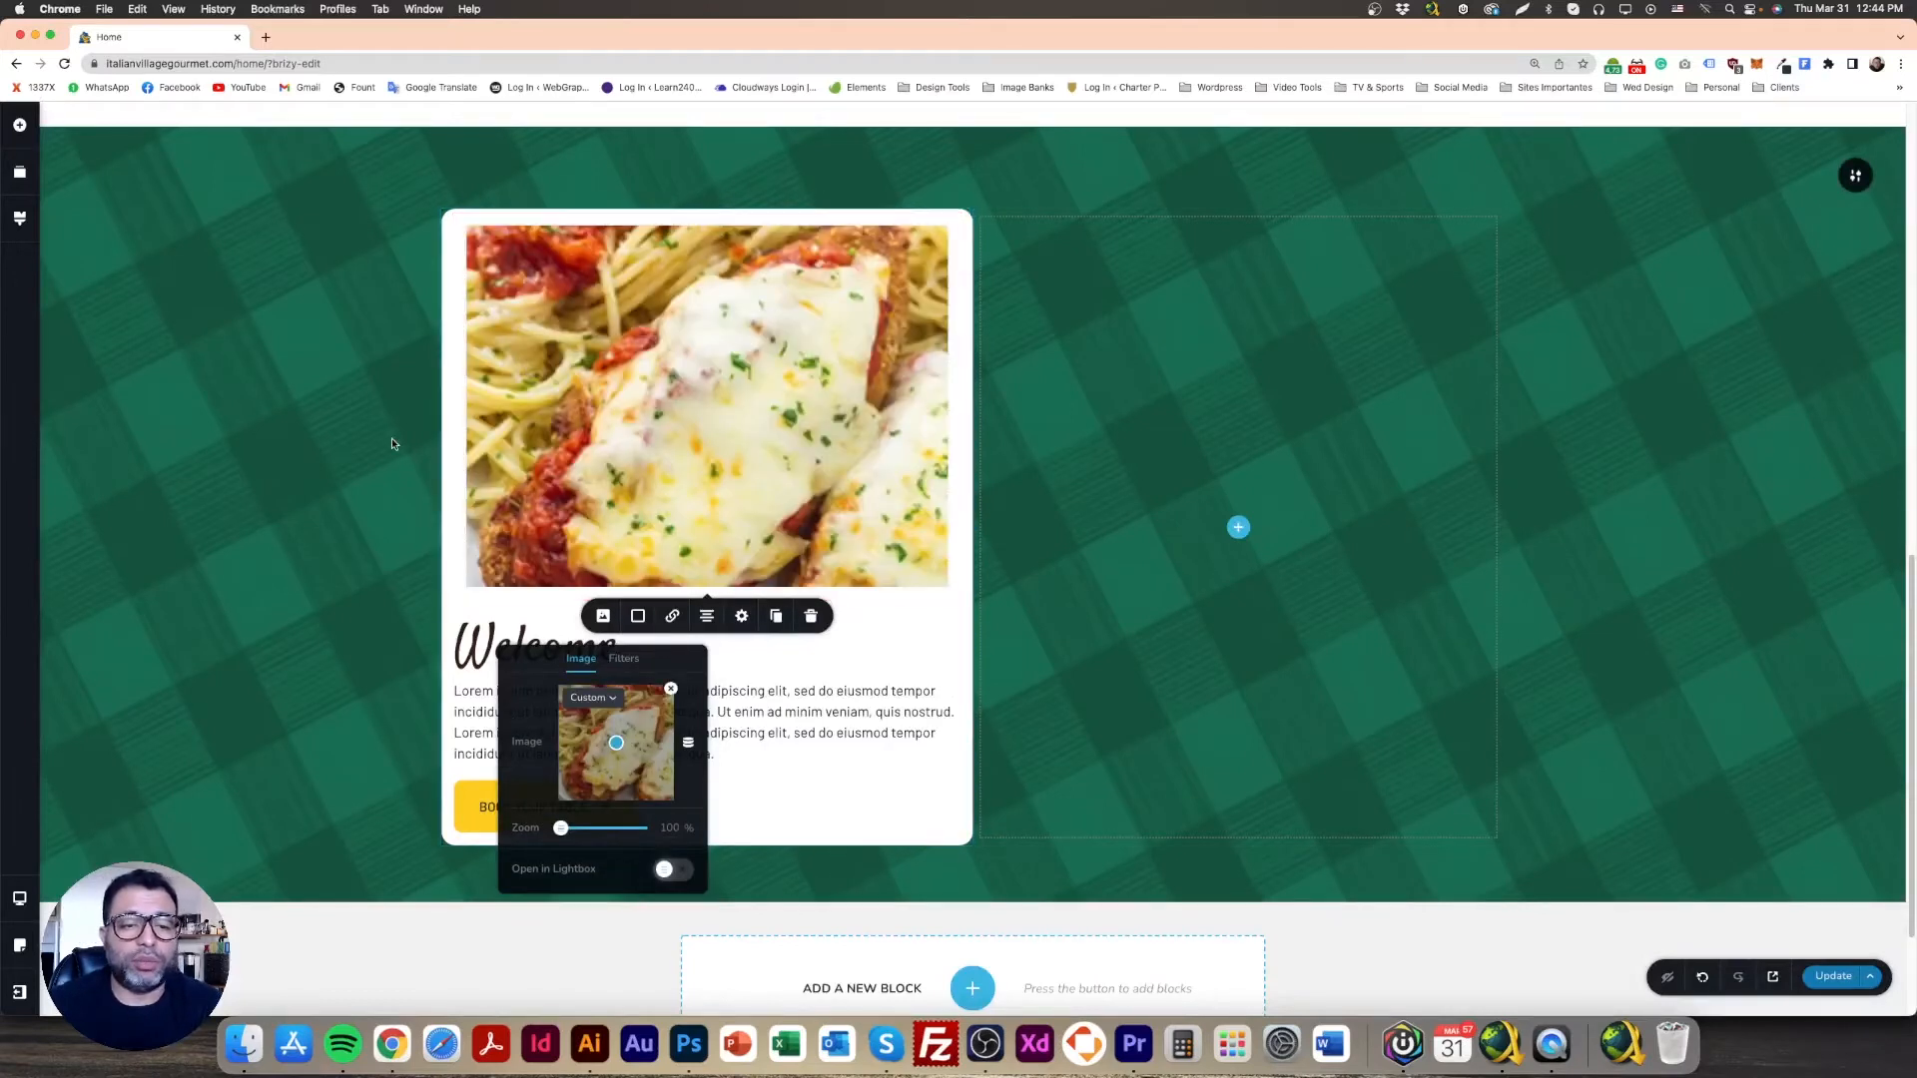
click(391, 439)
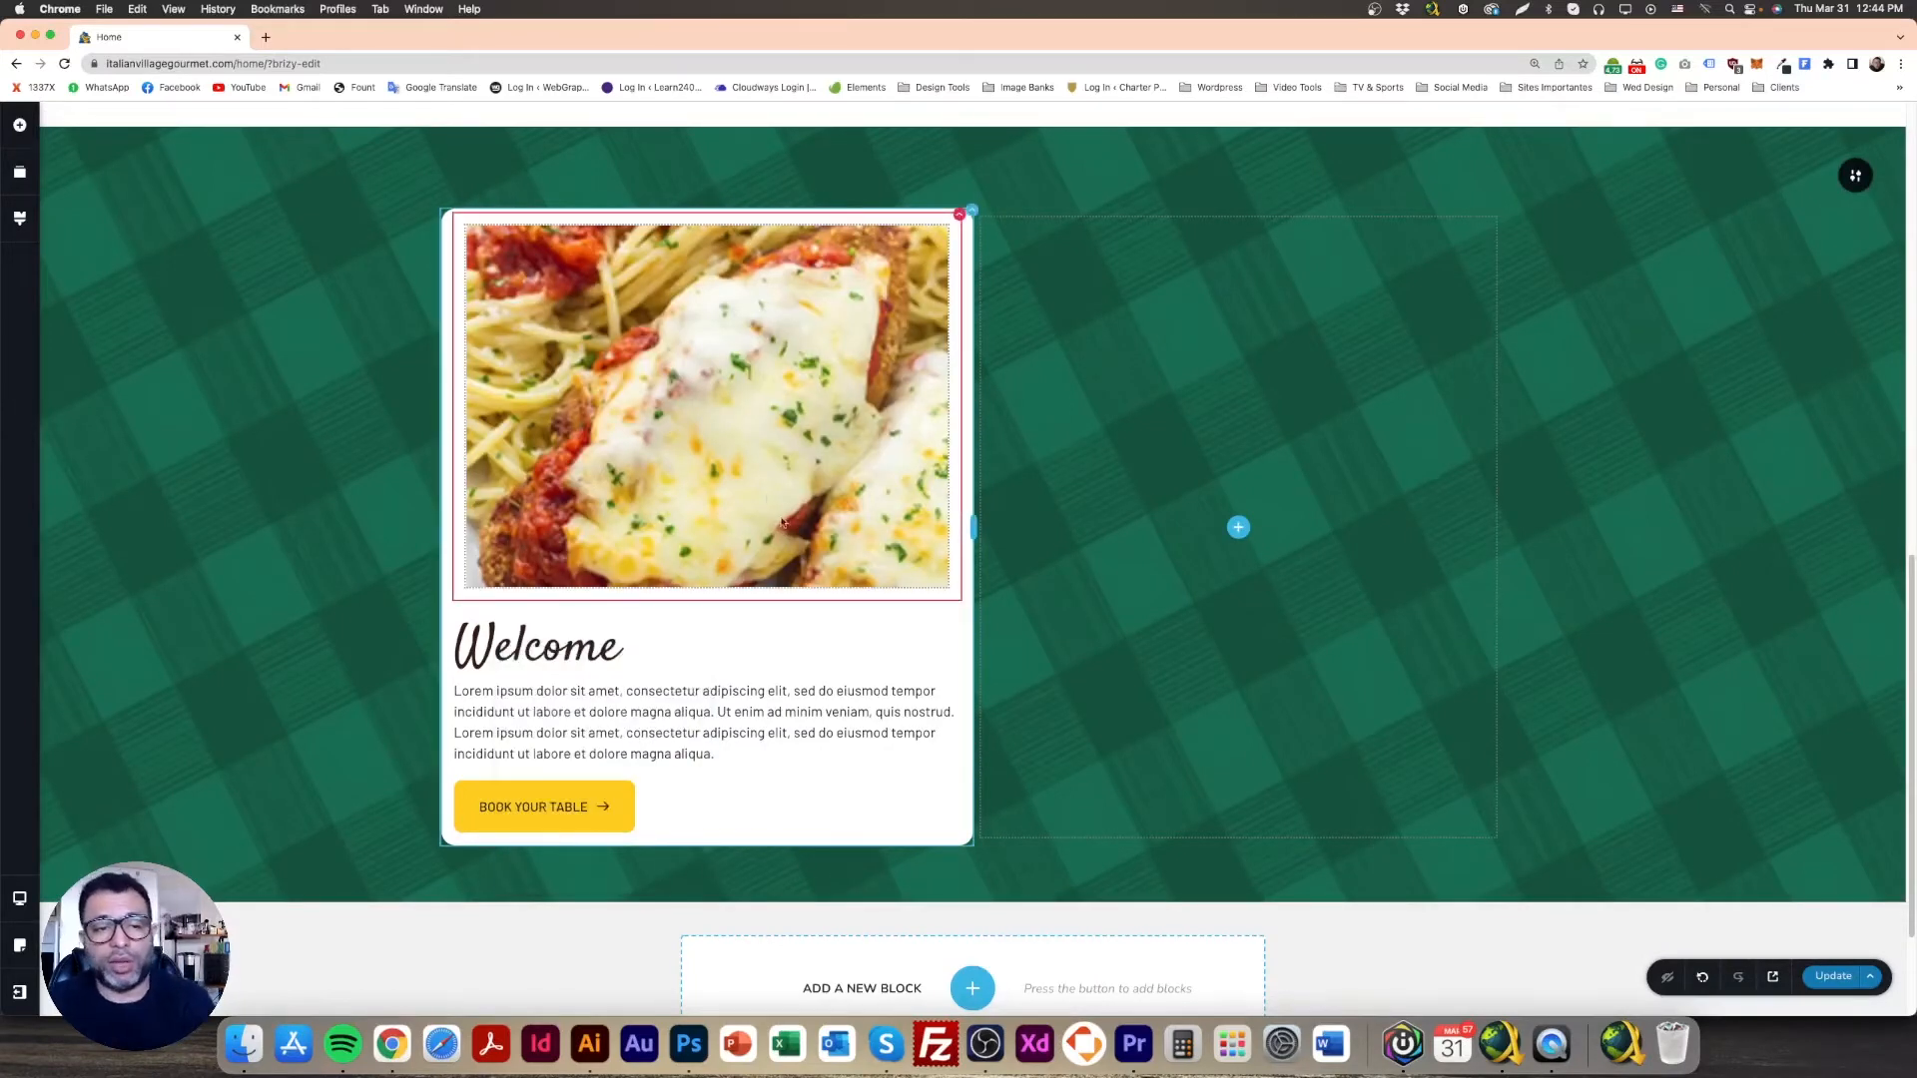
click(770, 359)
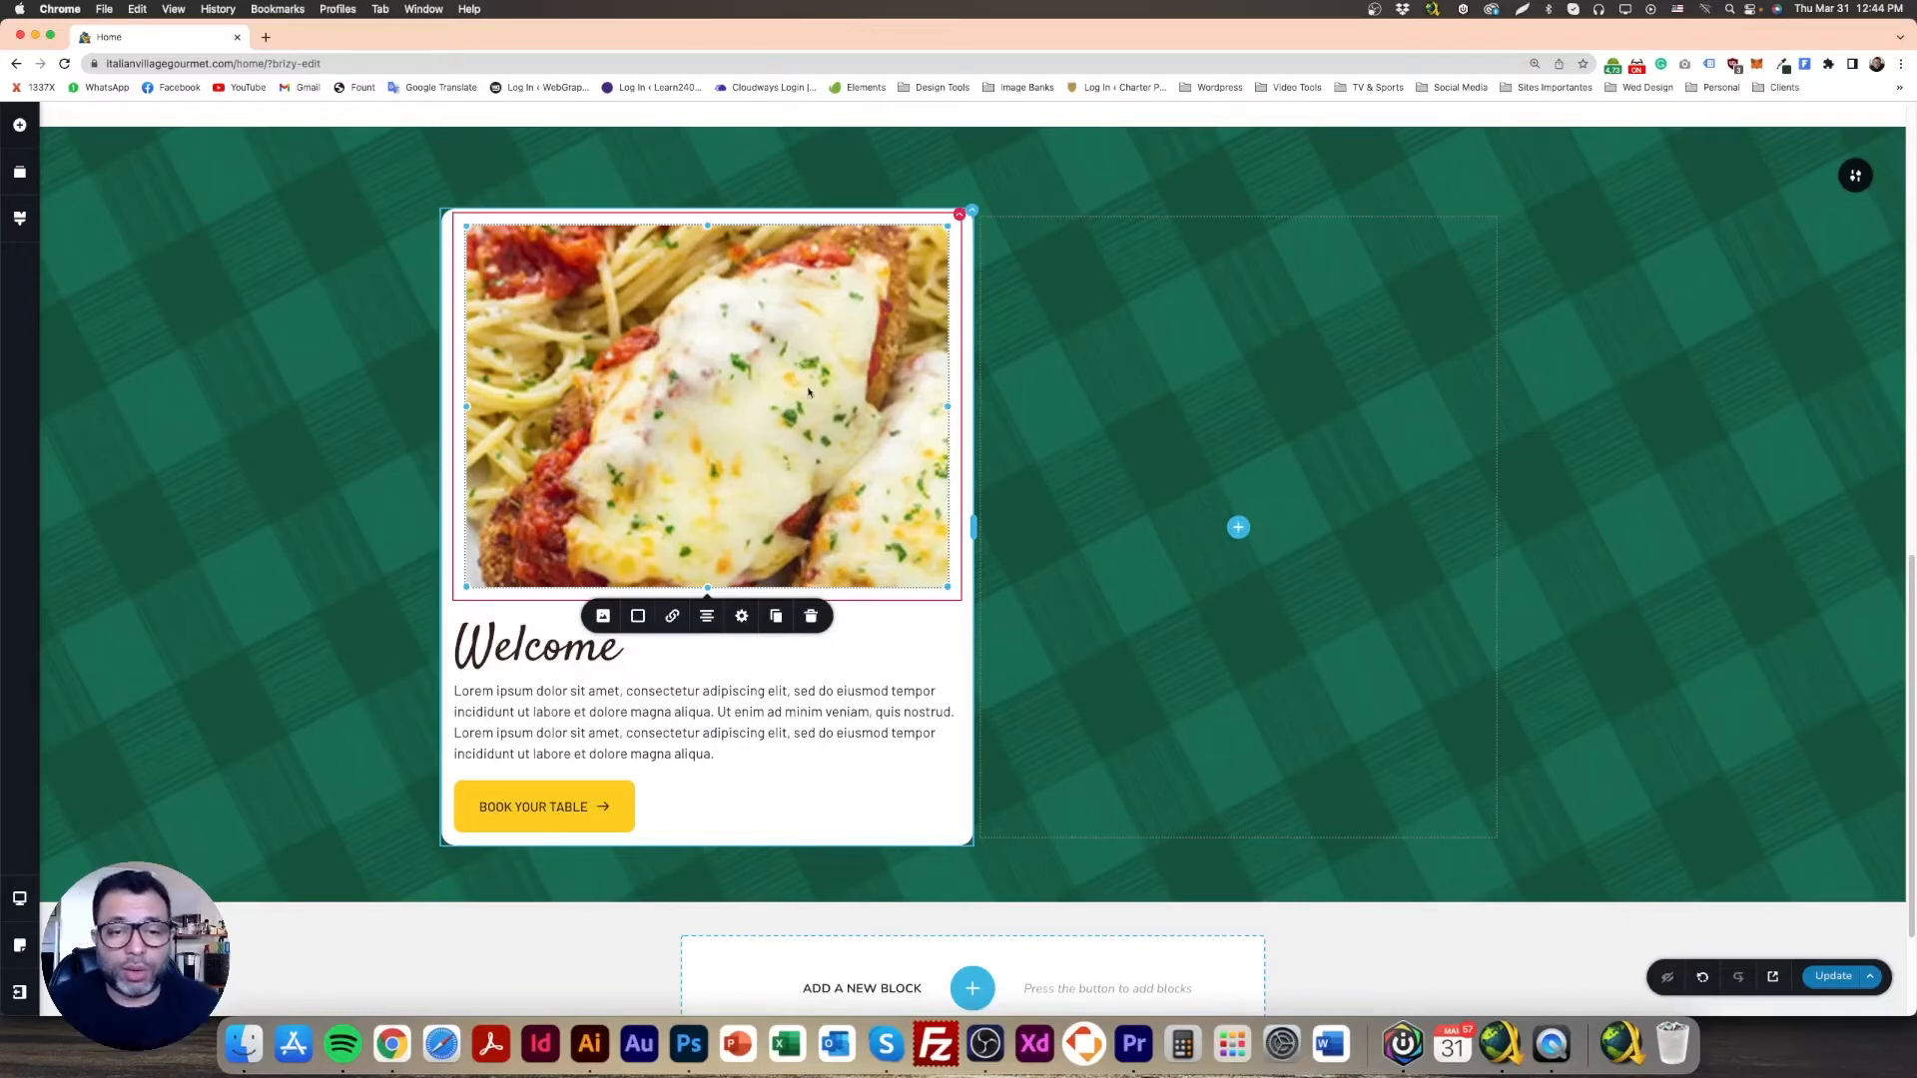
Step: Close the photo's image settings and bring up the Photoshop specials mockup
click(740, 616)
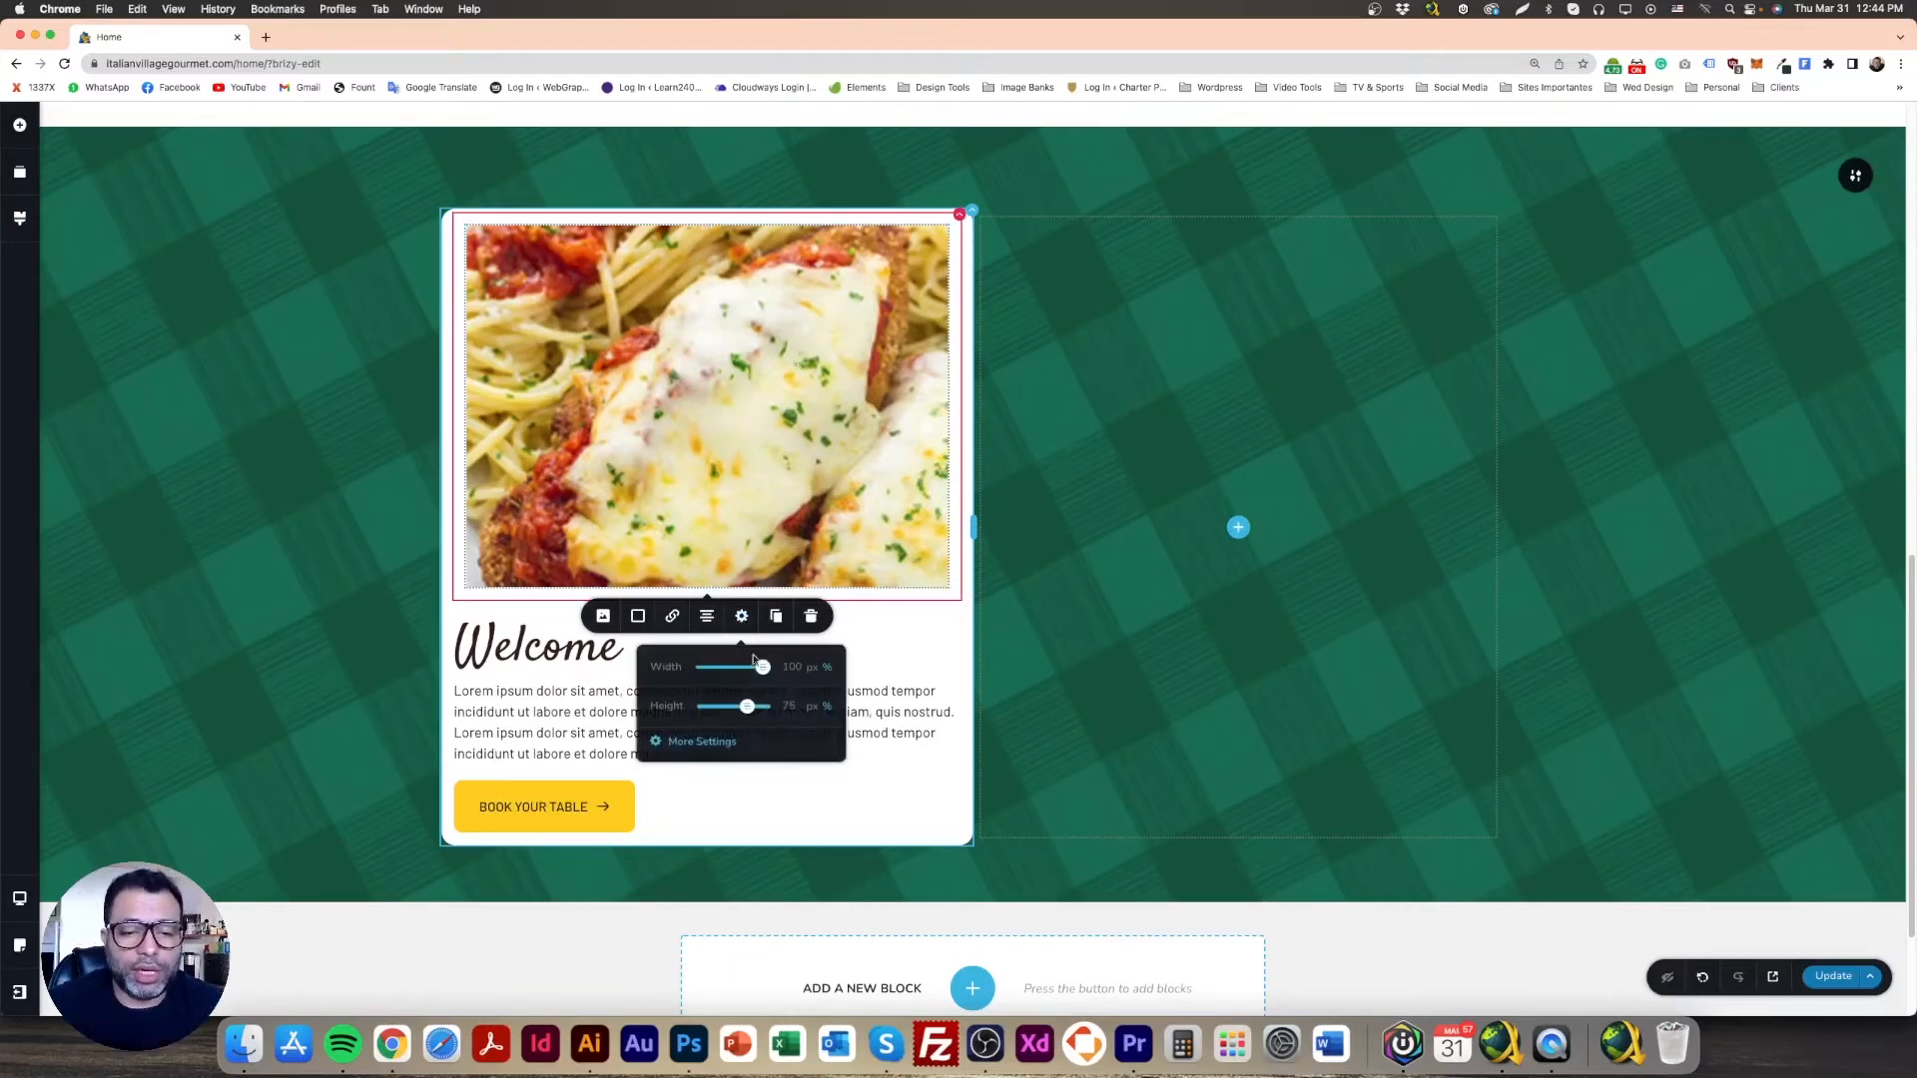
click(717, 740)
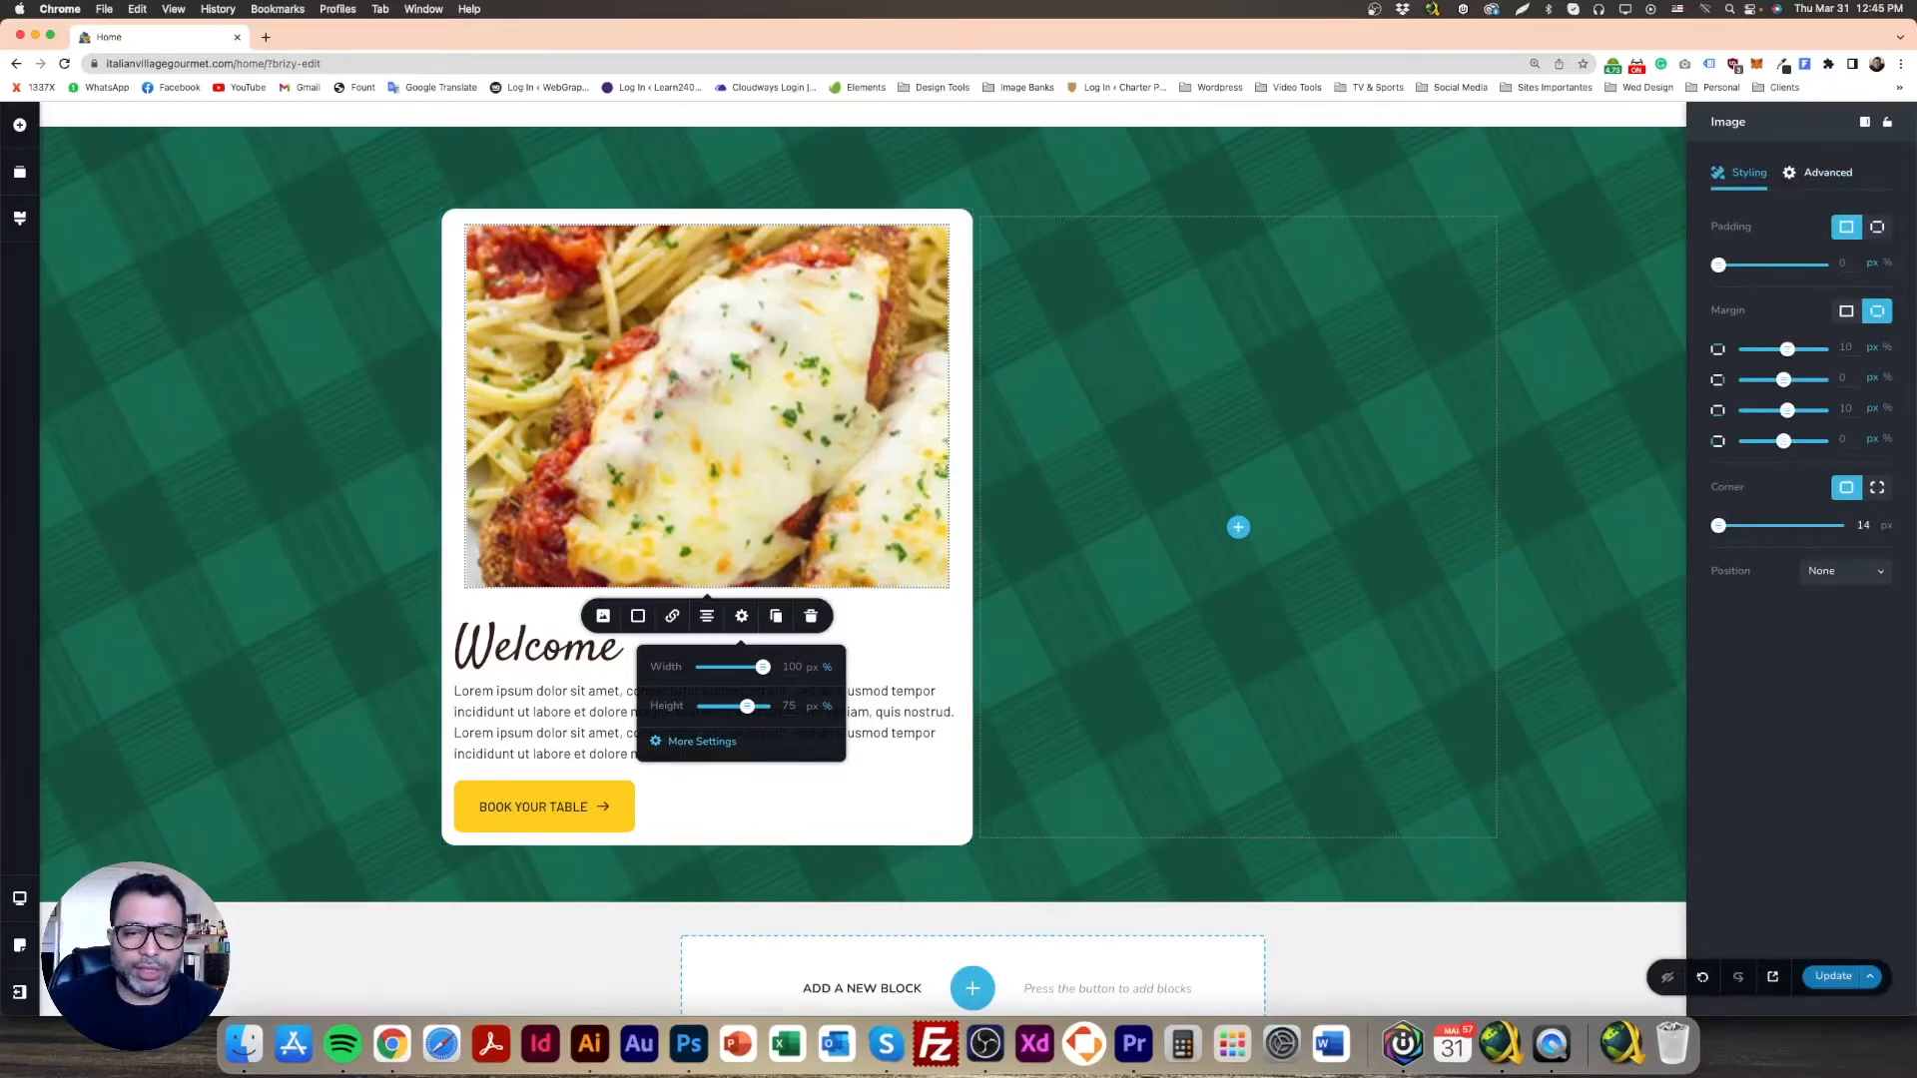
click(314, 339)
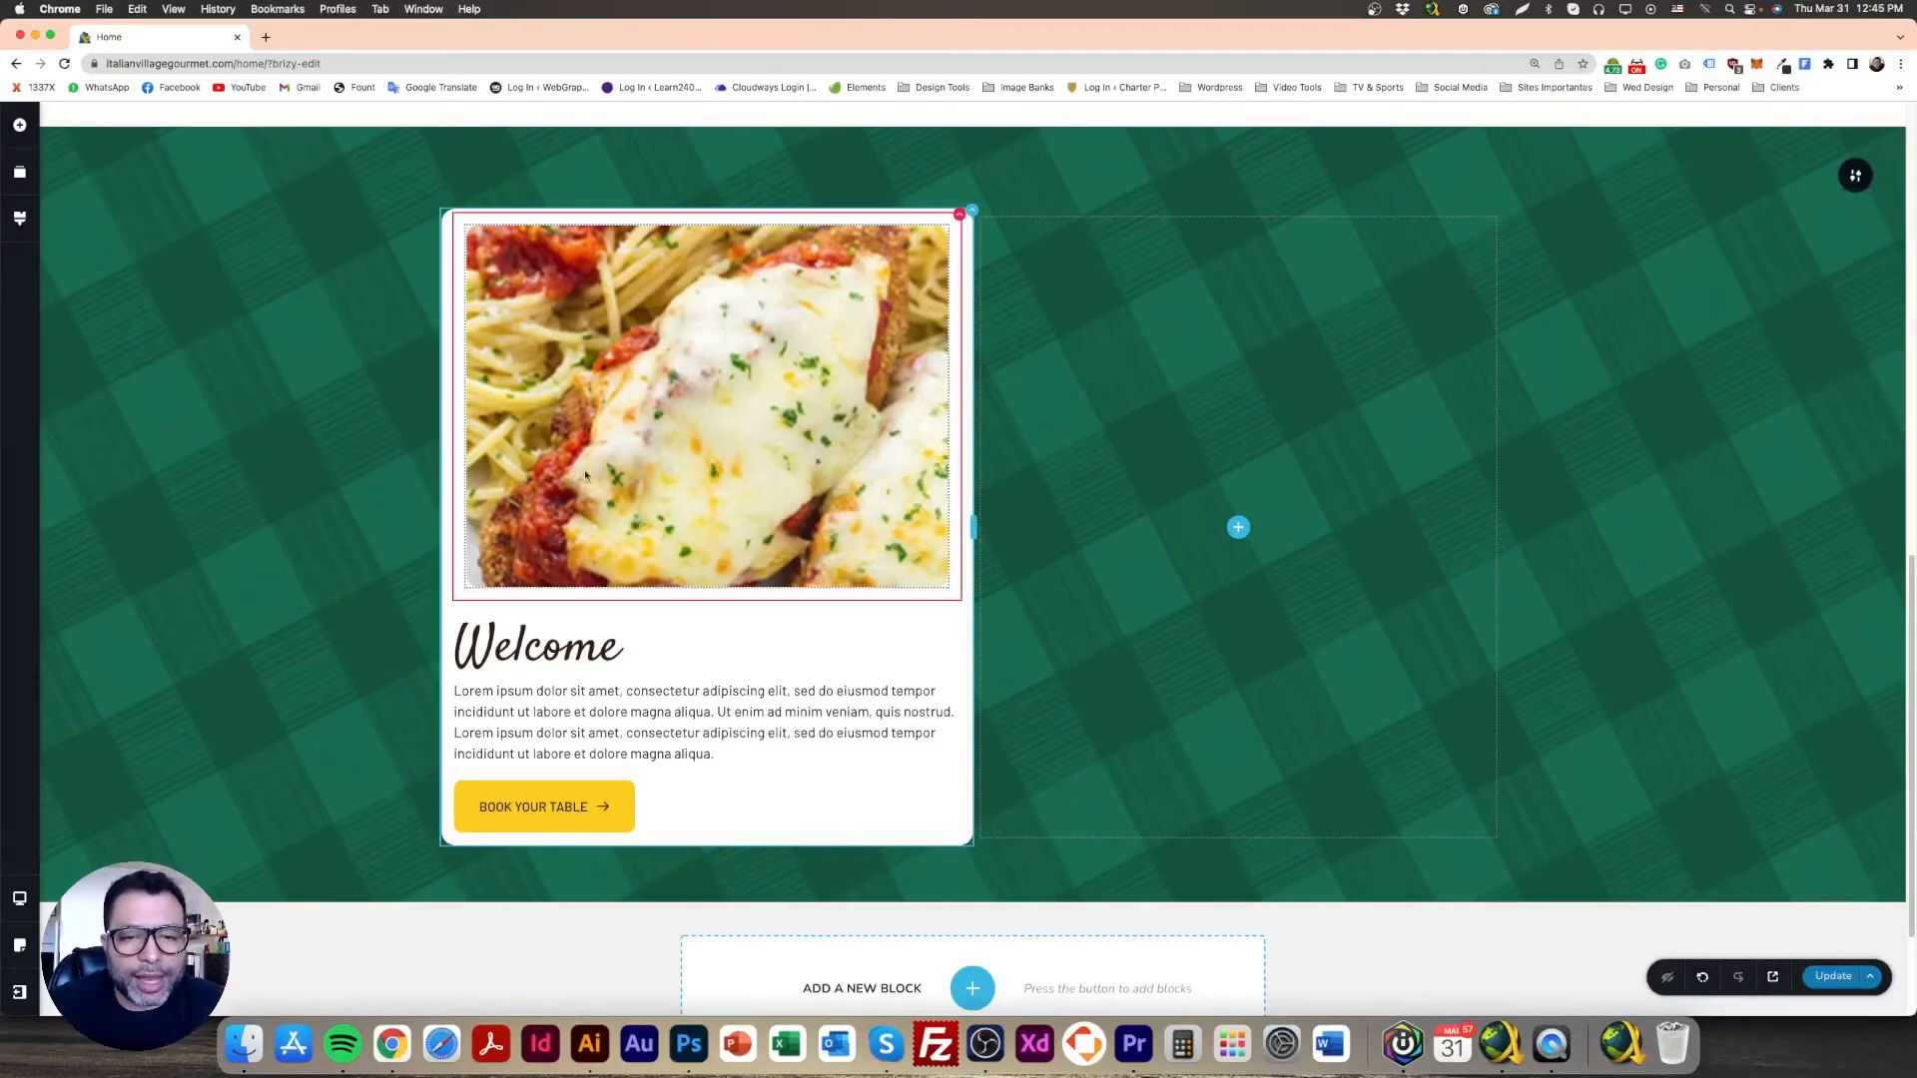
click(689, 1043)
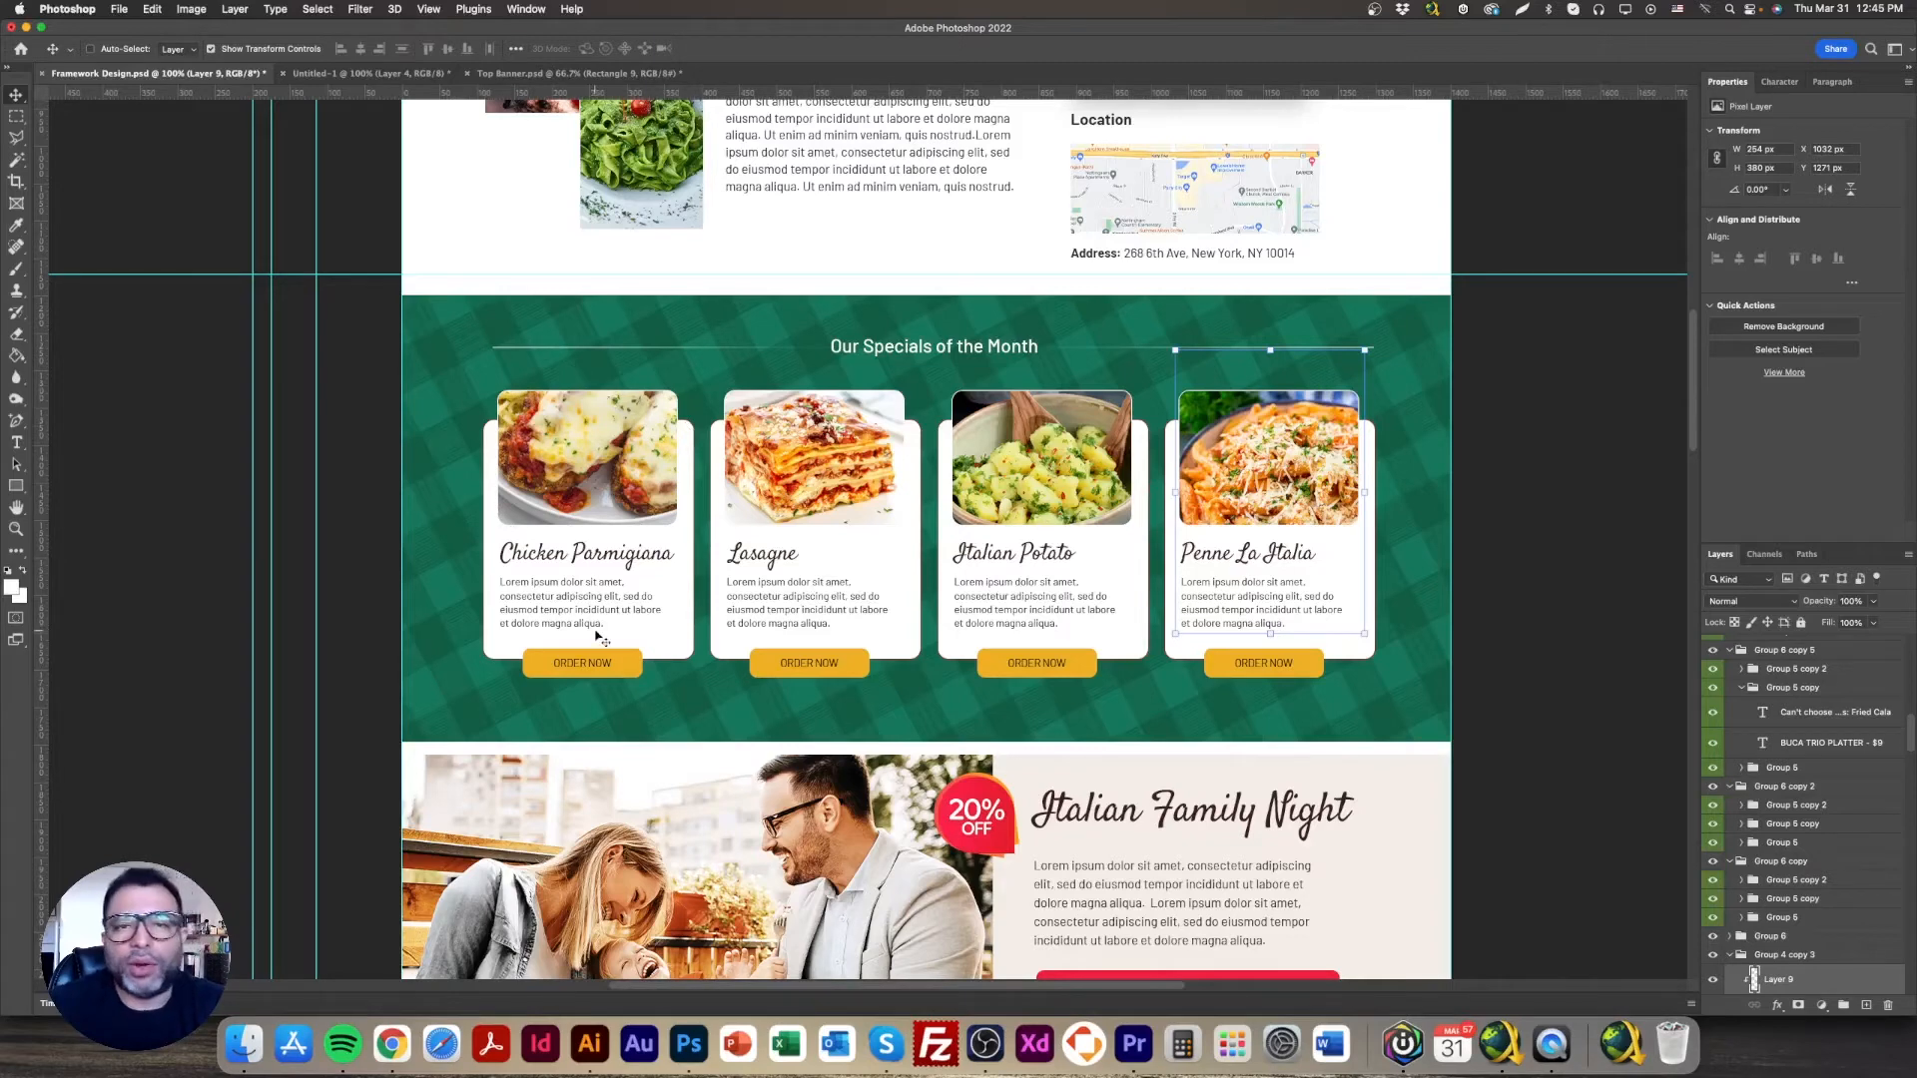
Step: Zoom the Photoshop mockup to 200% on the specials cards, then return to Brizy
key(super+equal)
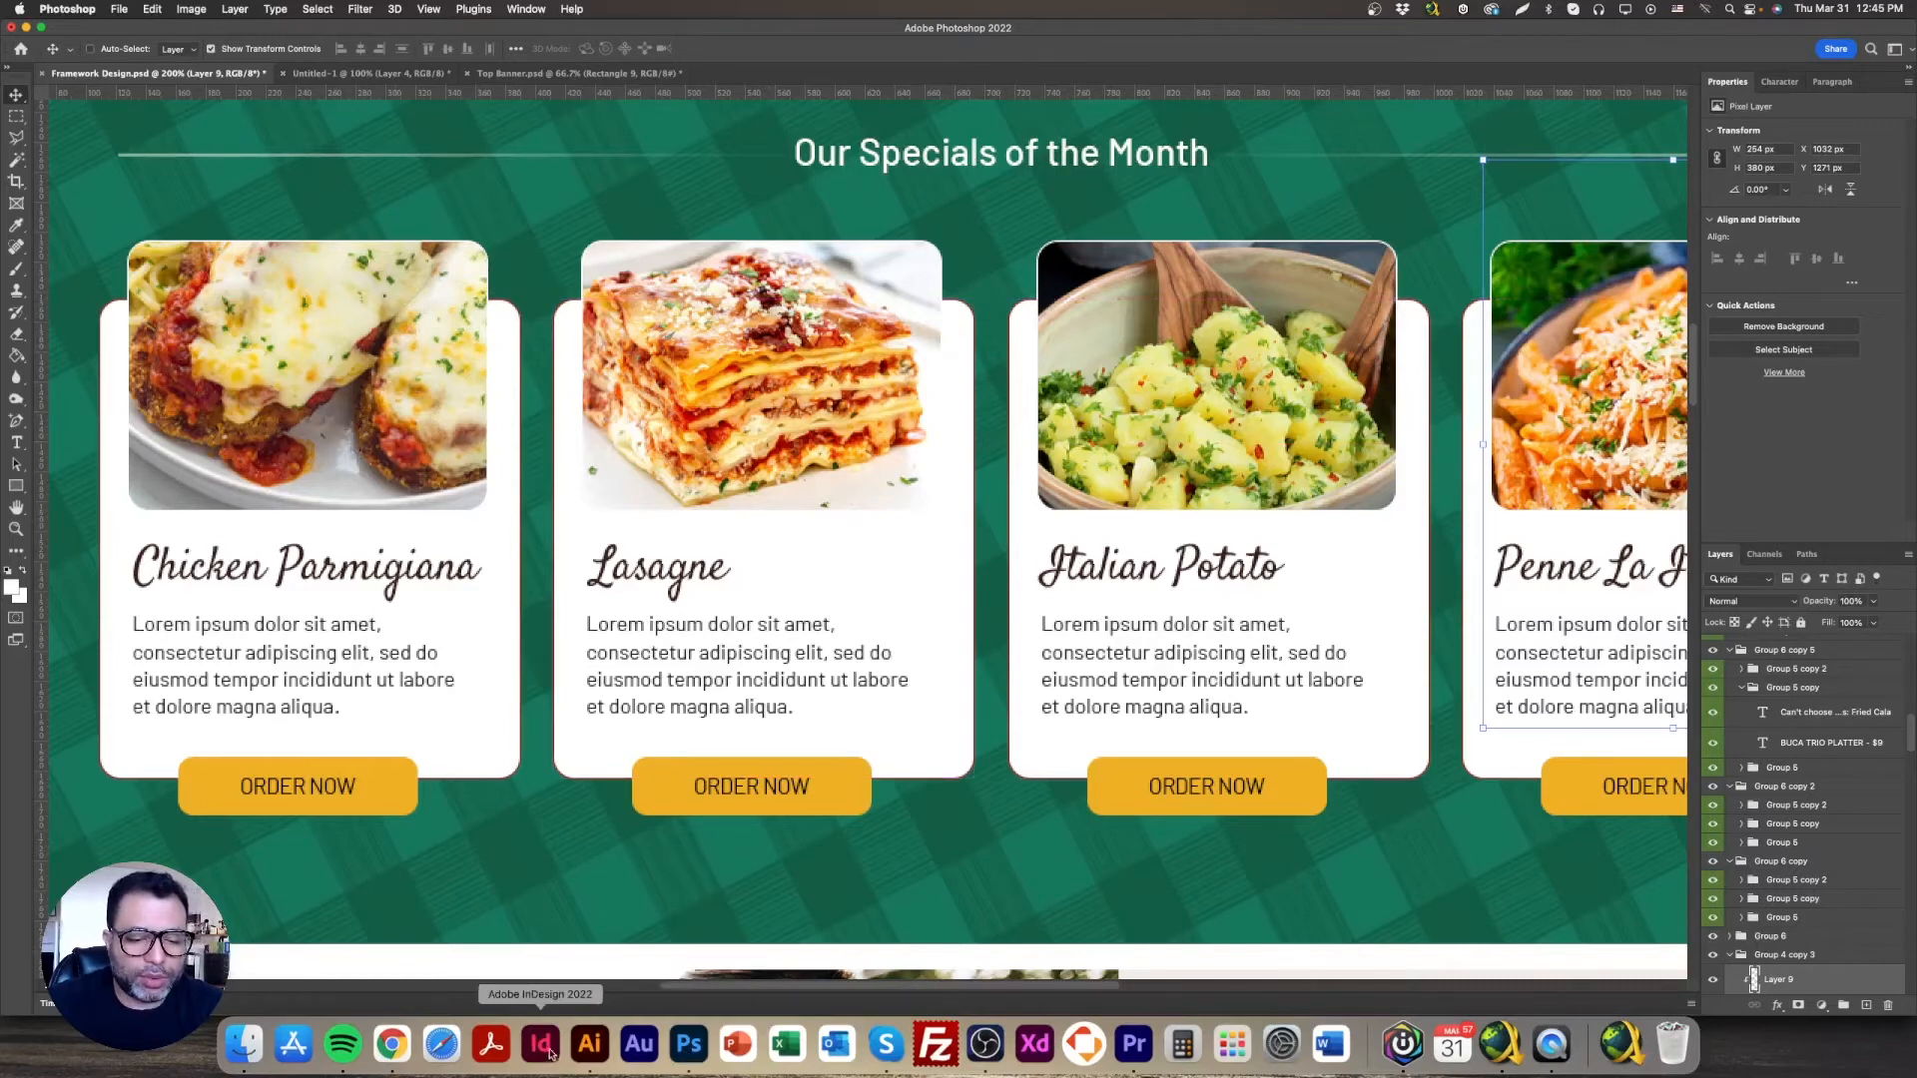
click(405, 1047)
click(901, 299)
Step: Set the card's border colour to a red shade
click(912, 255)
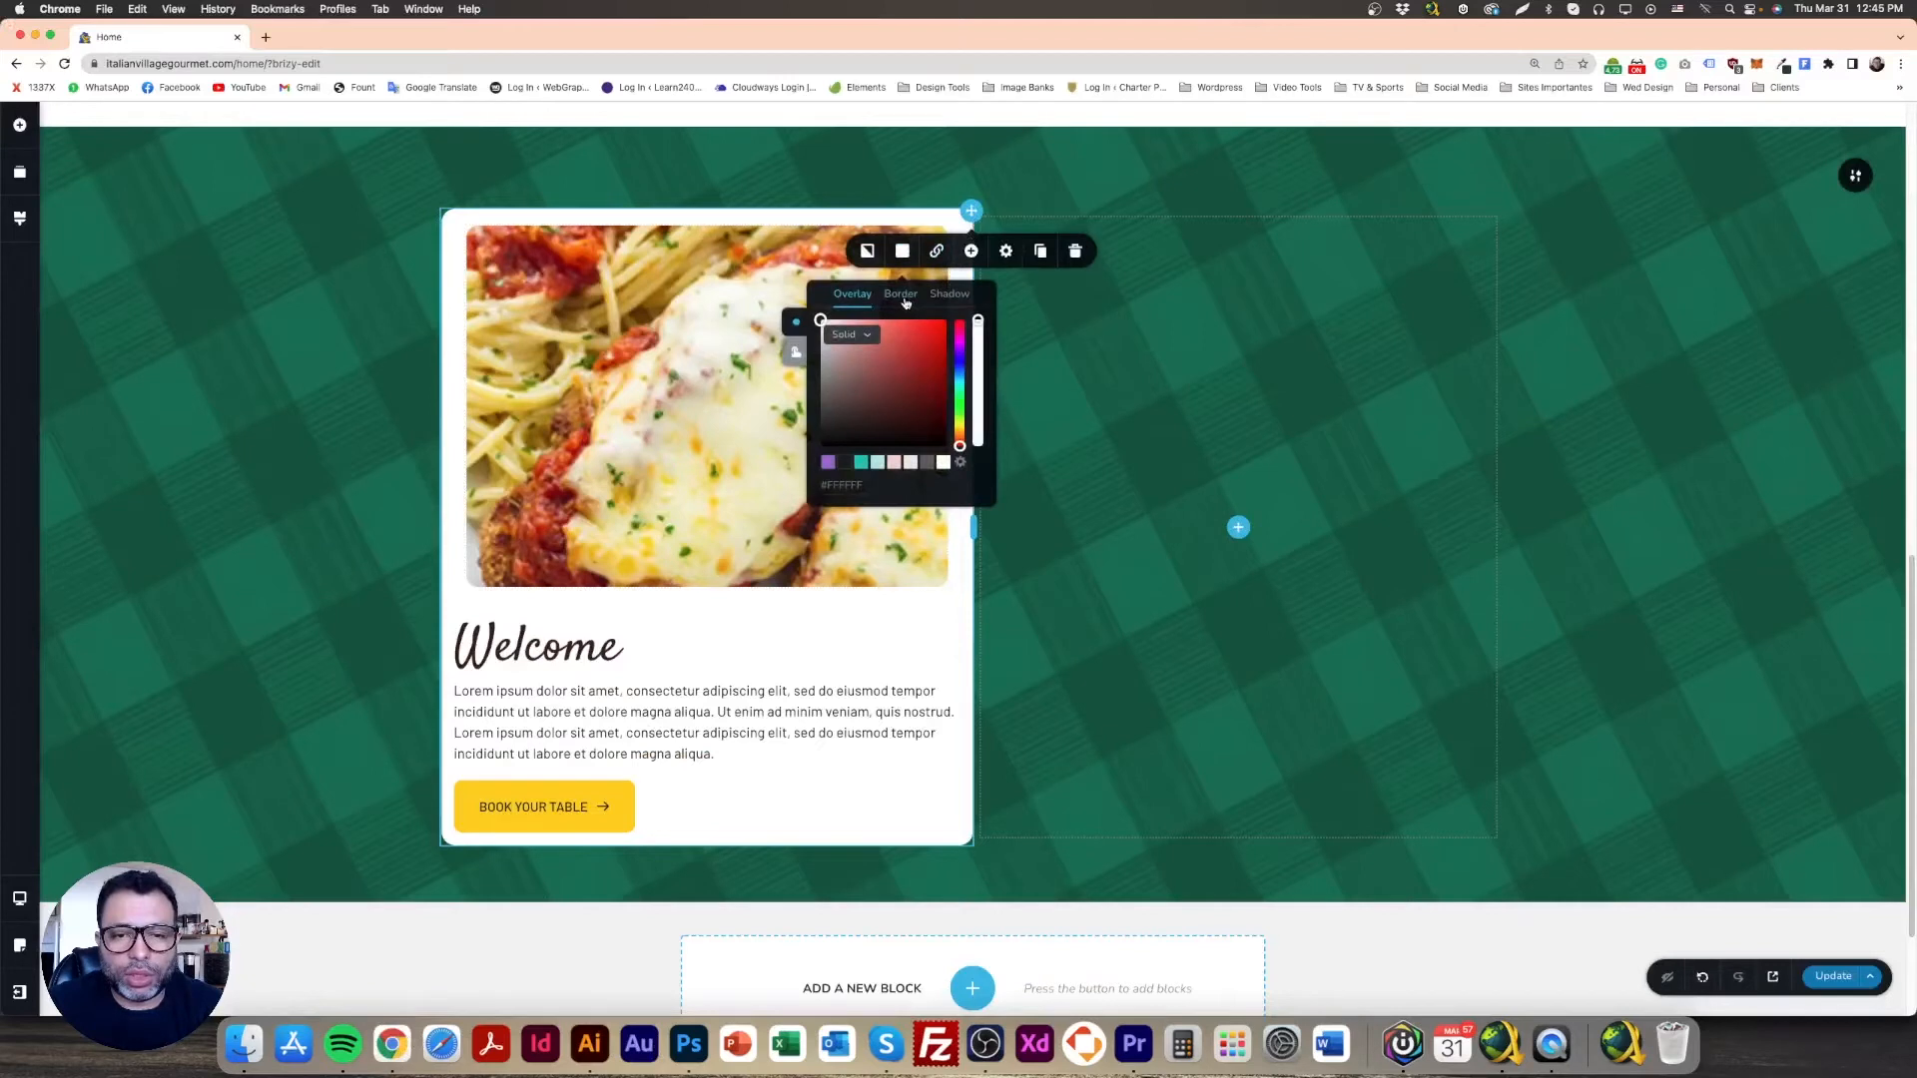
click(901, 294)
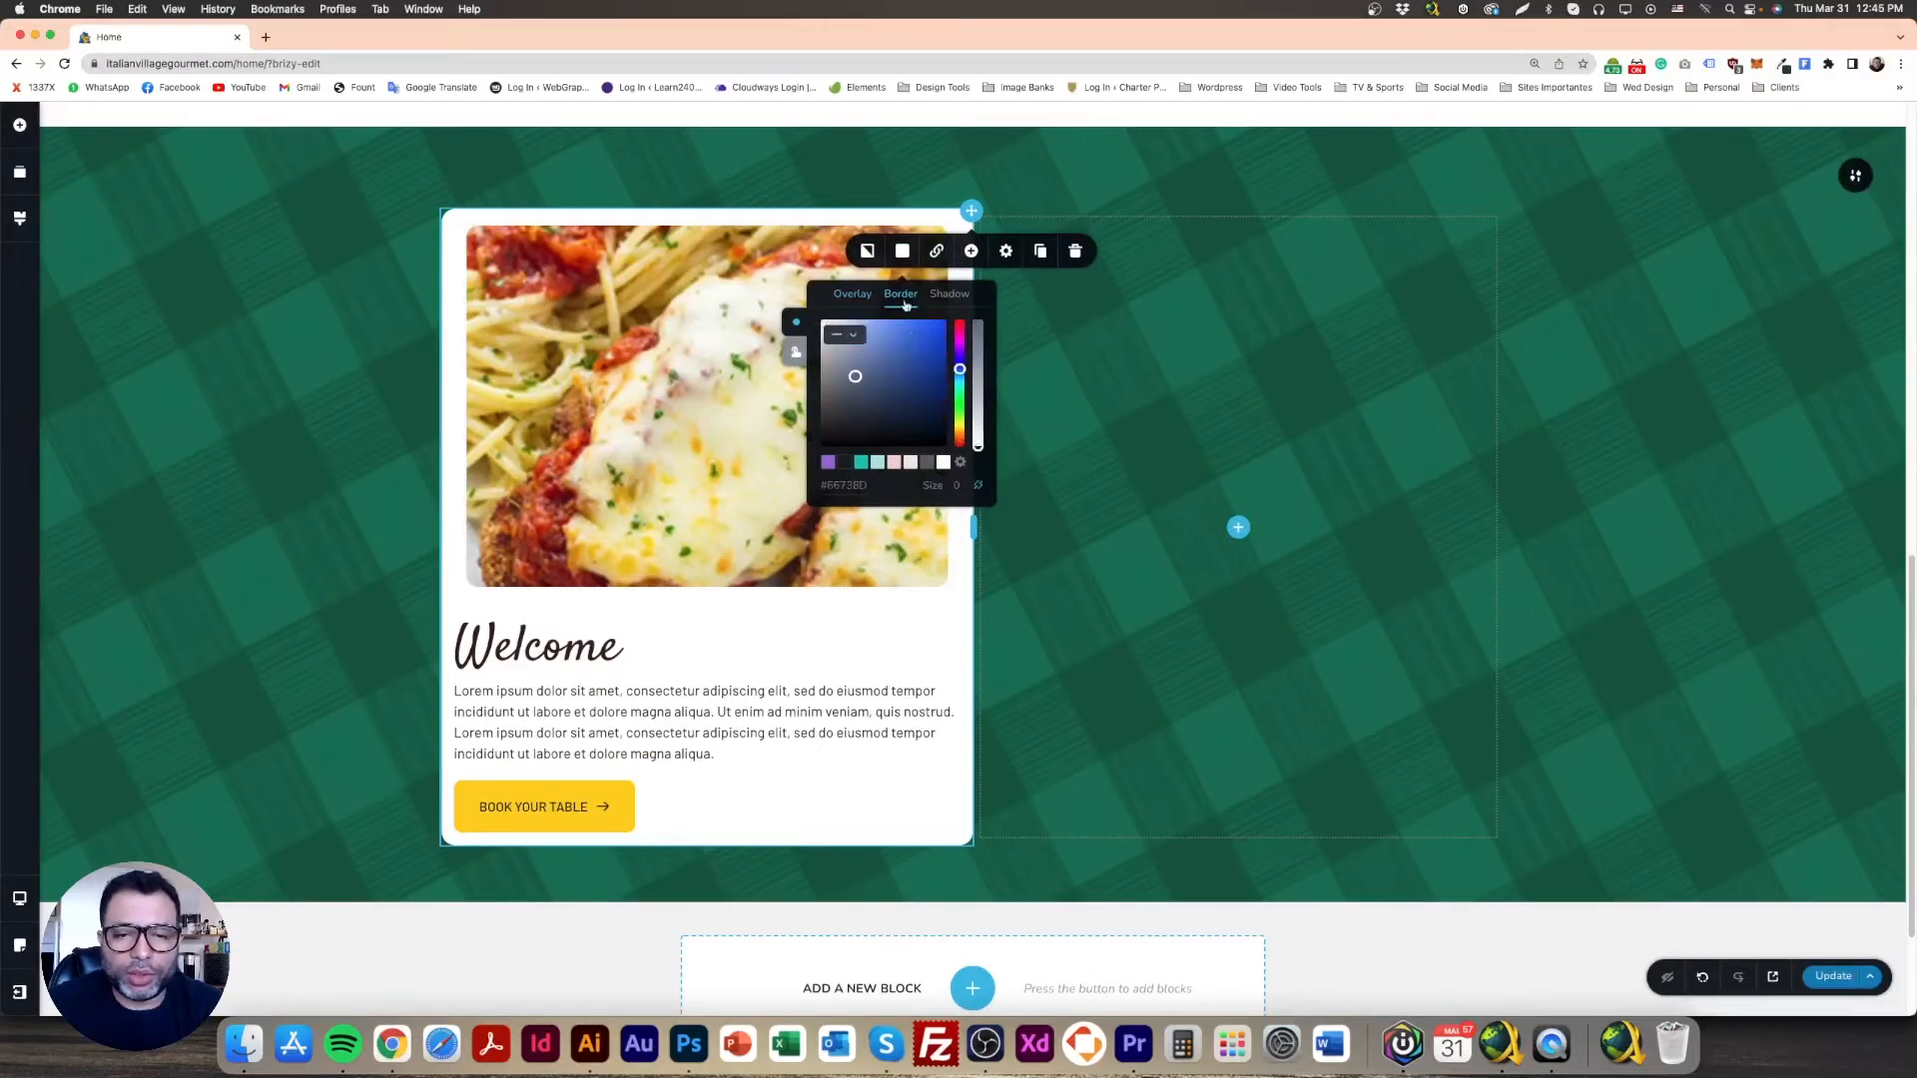
drag(965, 353, 959, 321)
click(922, 359)
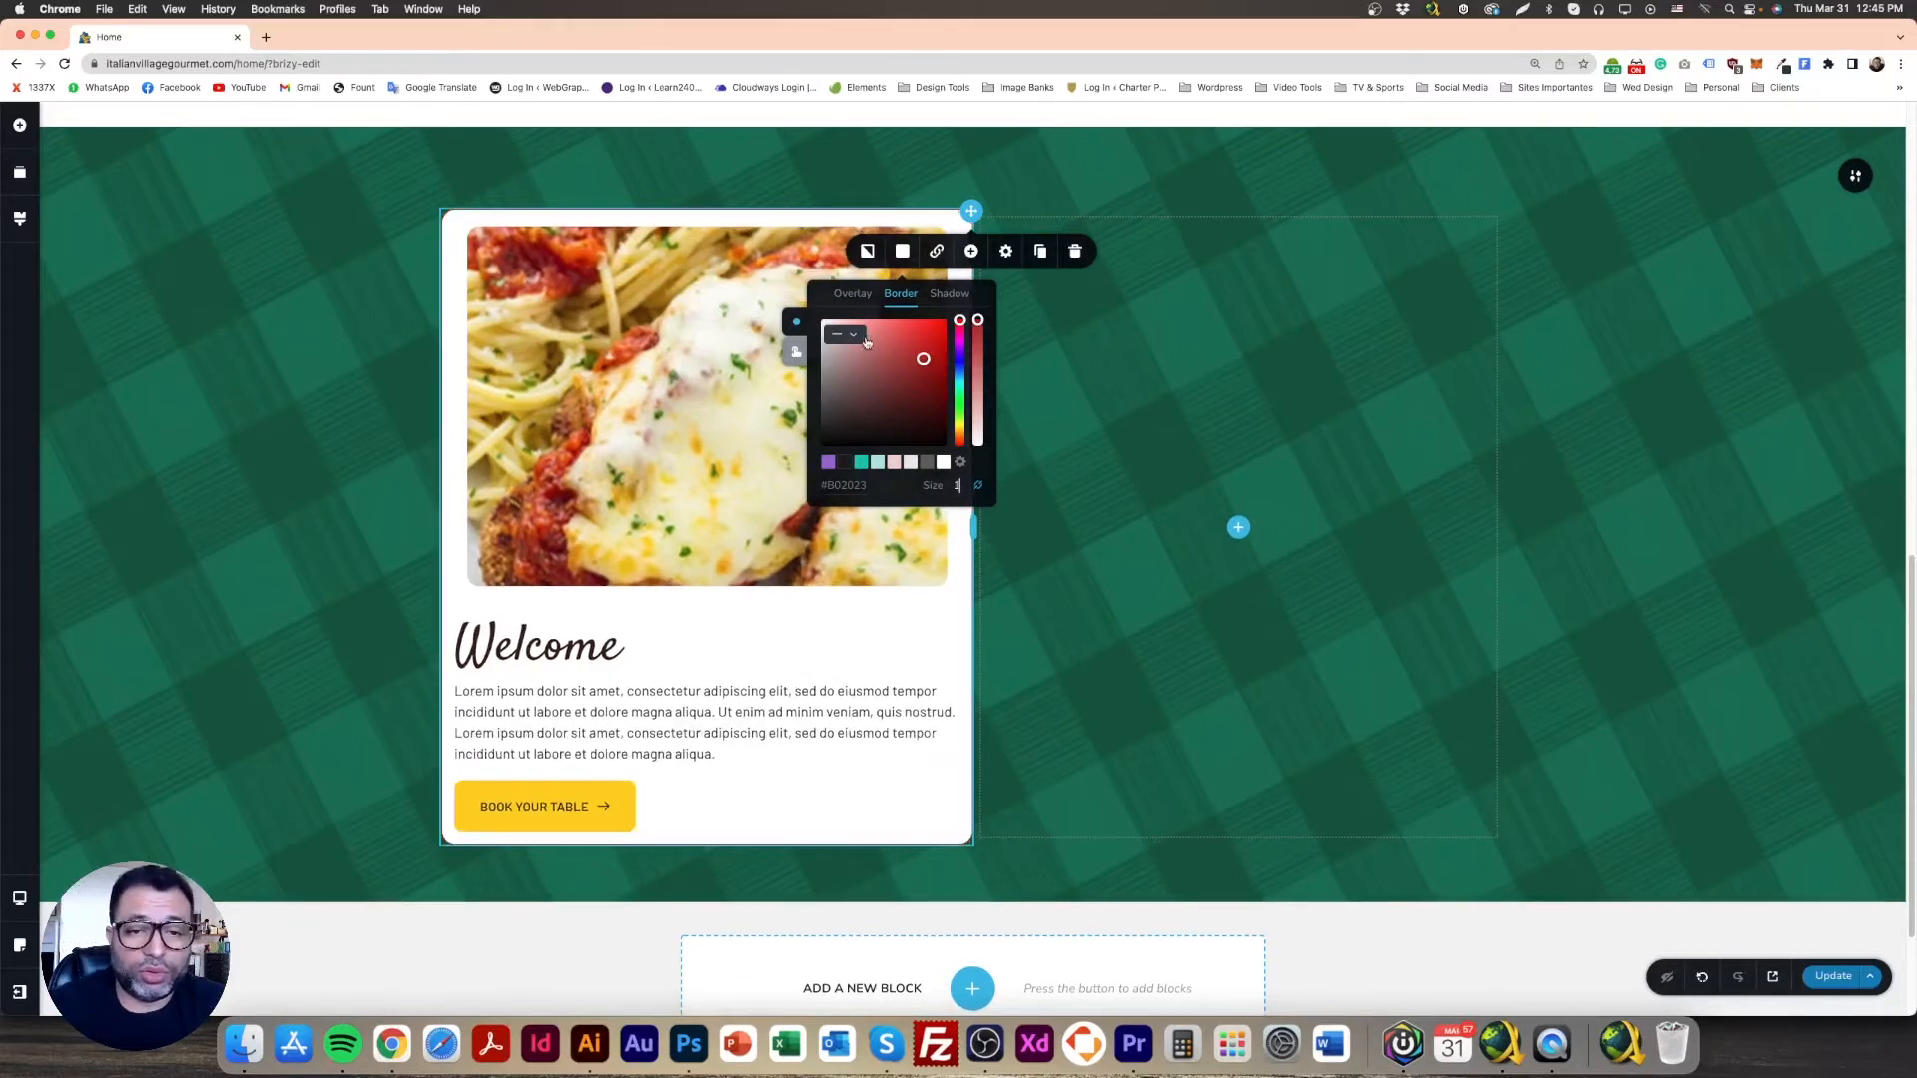
Step: Give the Chicken Parmigiana photo a 1 px white #ffffff border
click(761, 307)
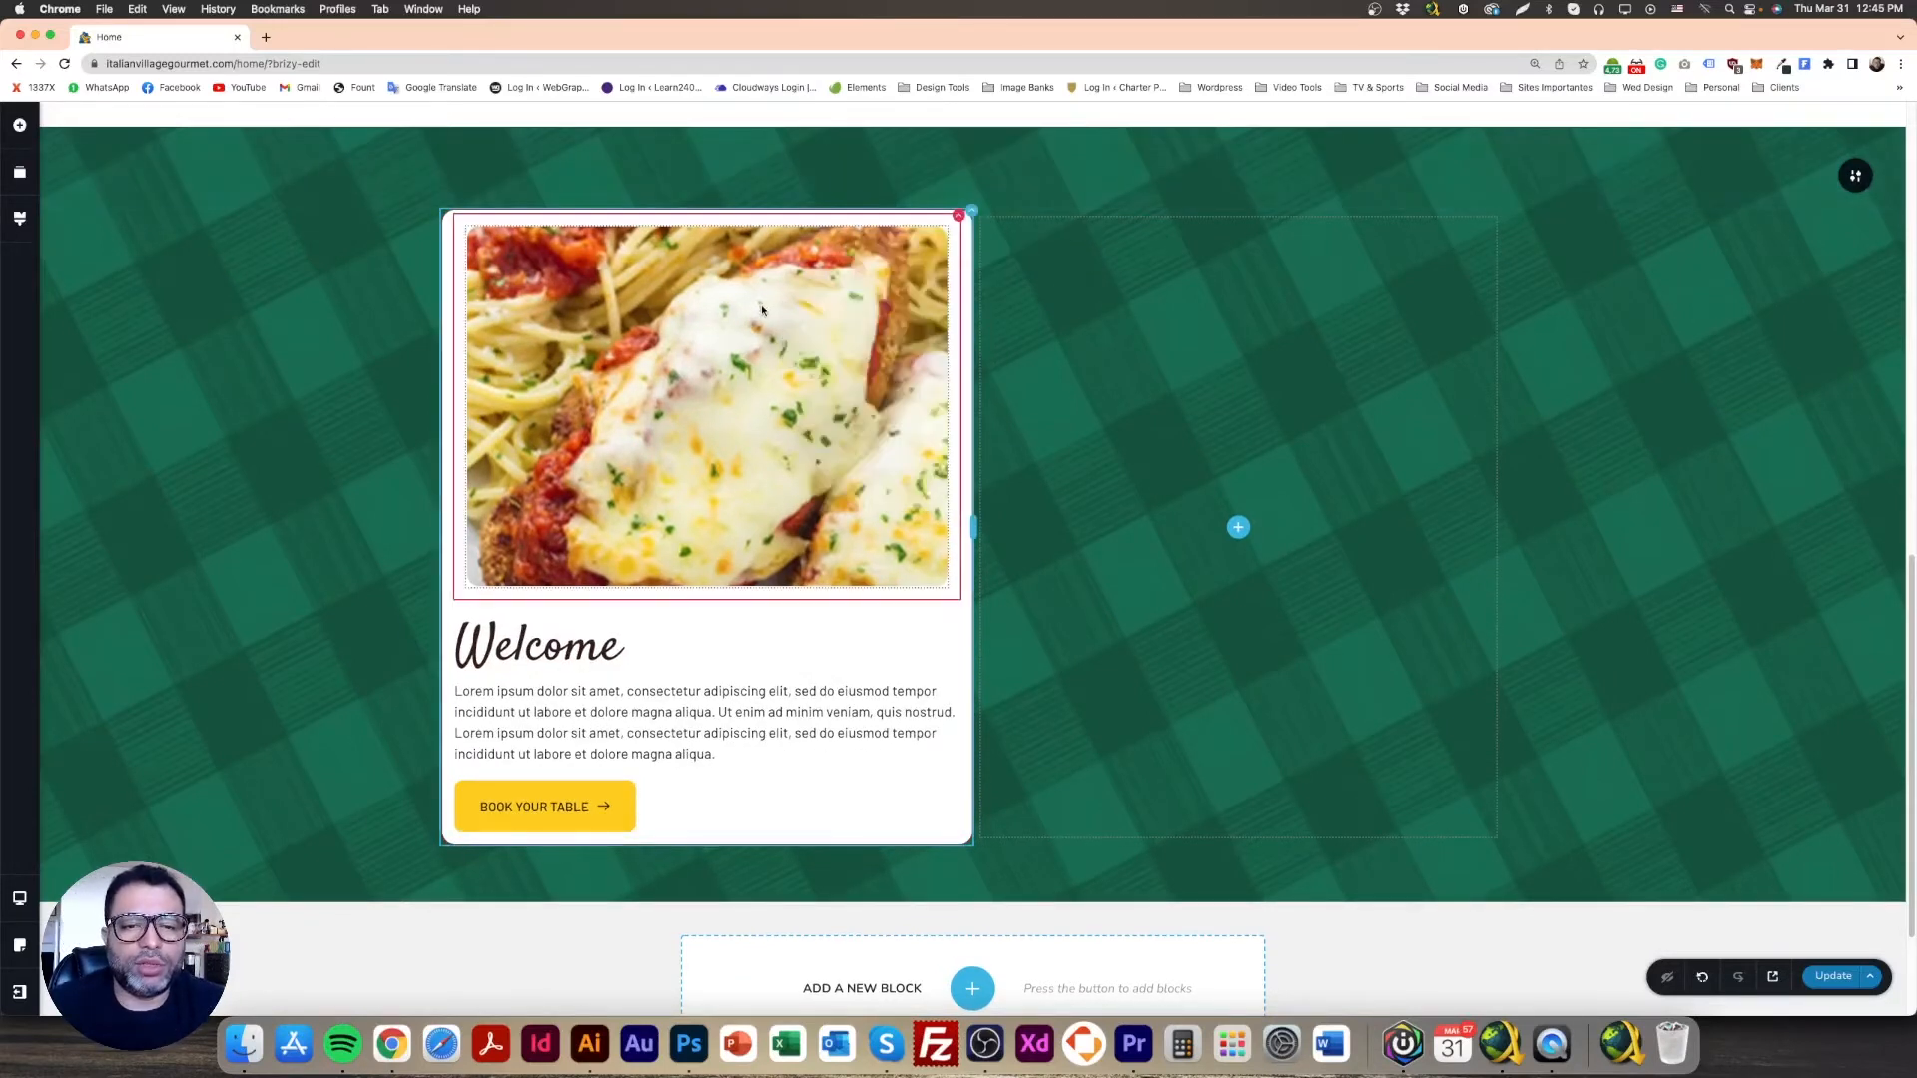
click(638, 615)
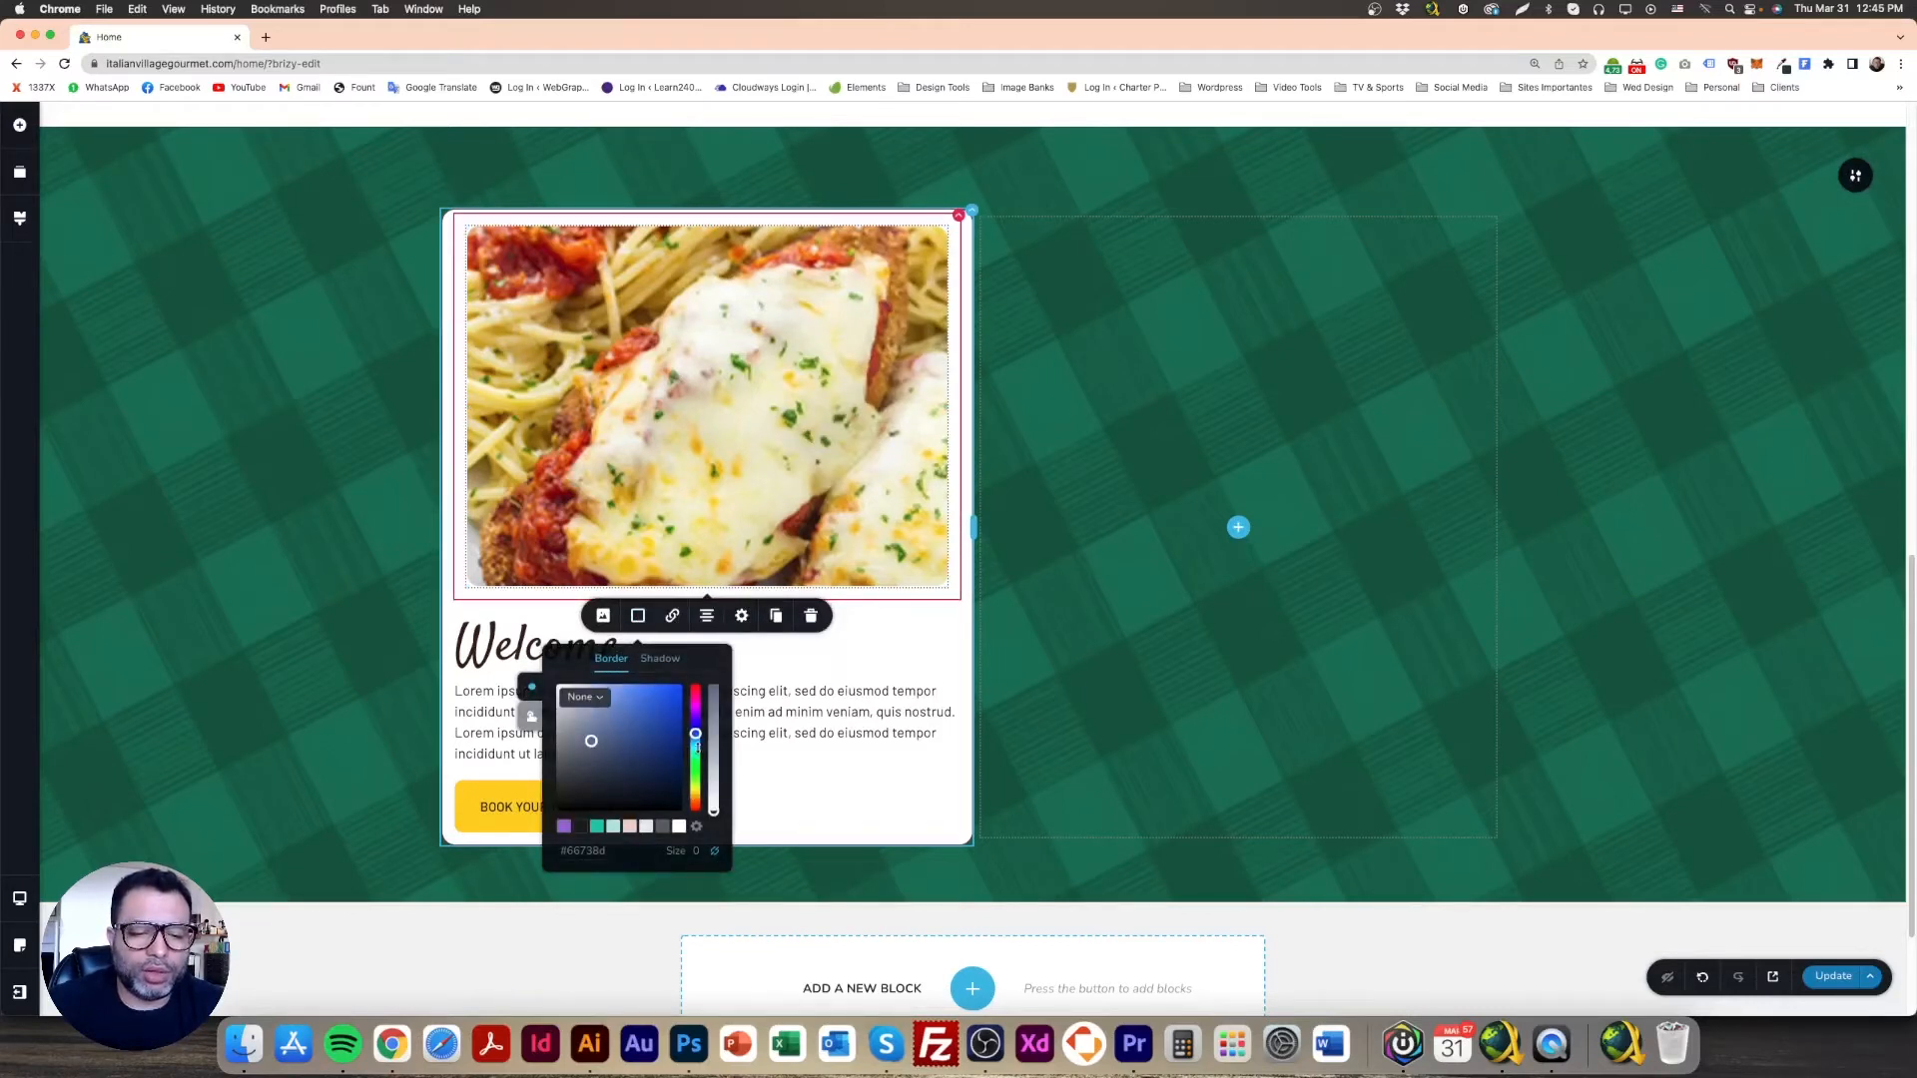
drag(590, 731, 542, 674)
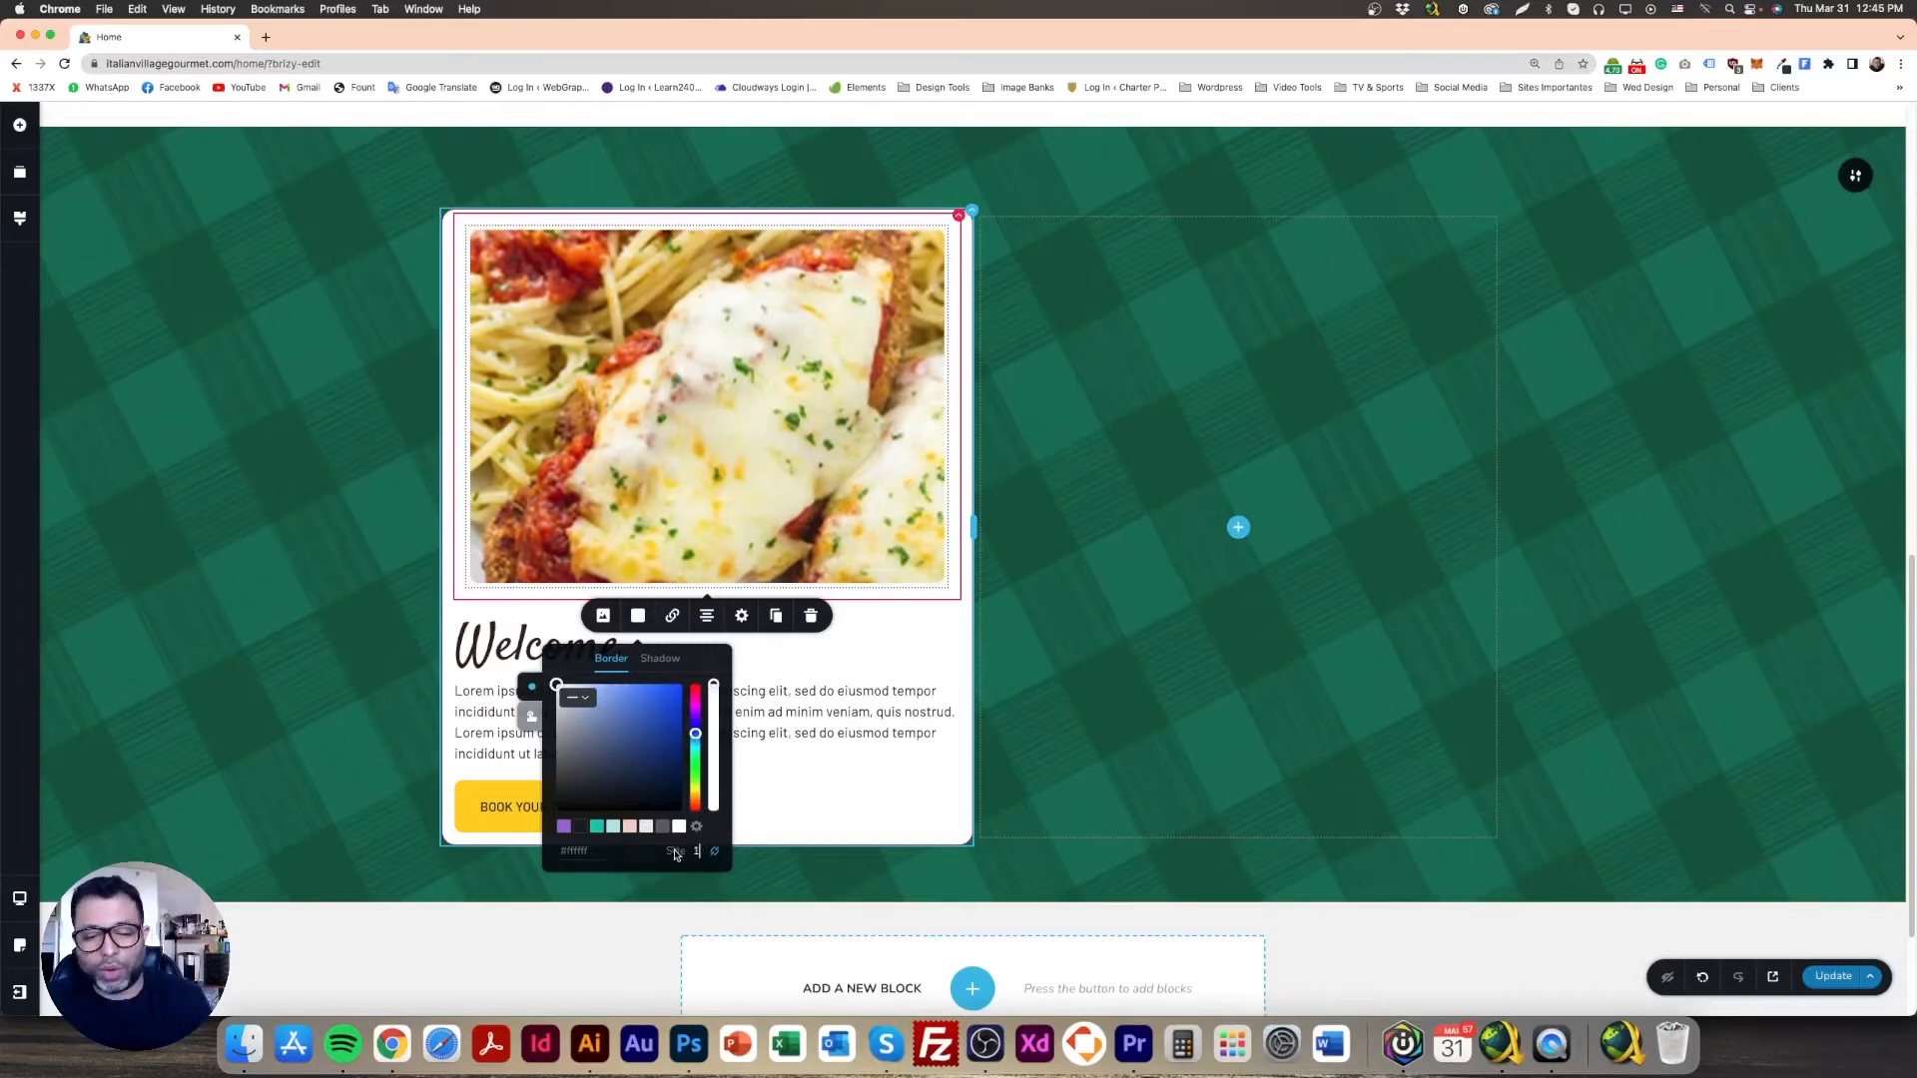
click(361, 512)
click(762, 386)
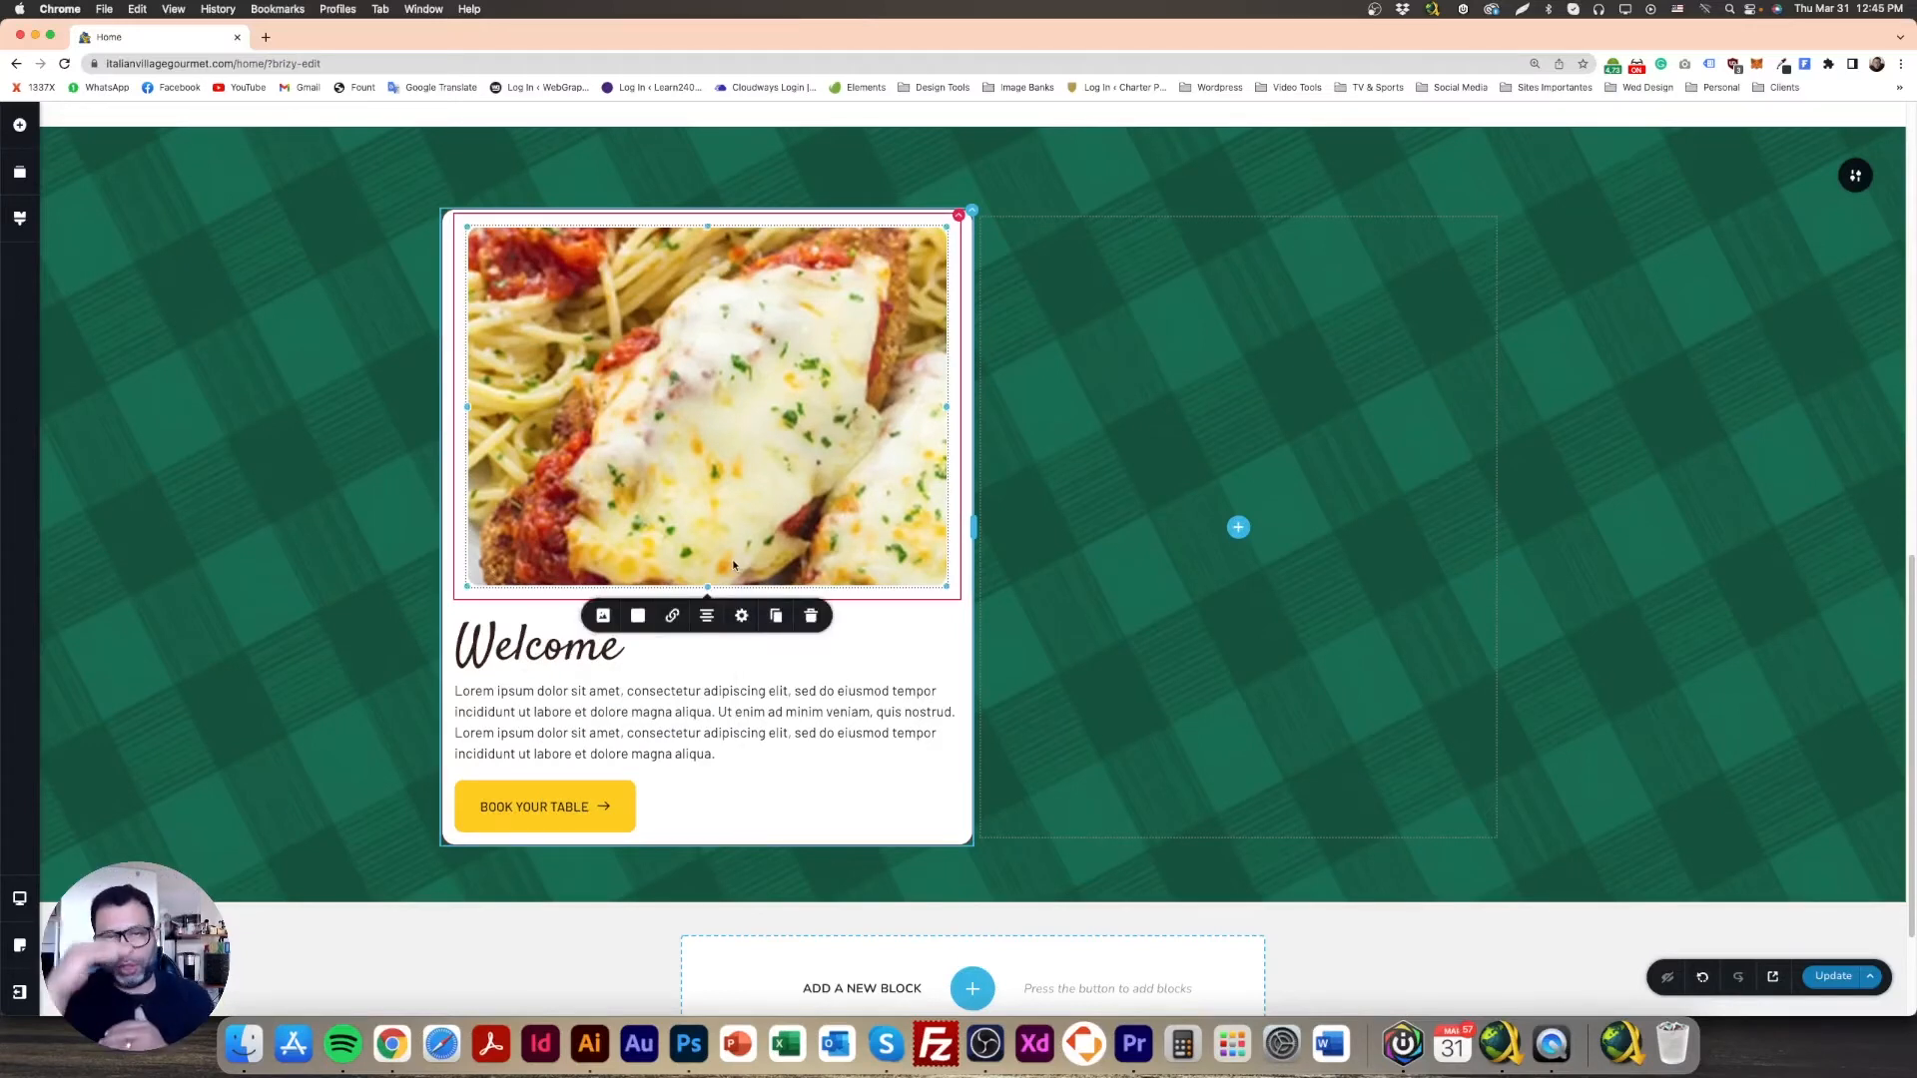
Step: Shorten the photo's height and move its focal point lower onto the chicken parmigiana dish
drag(707, 587, 715, 491)
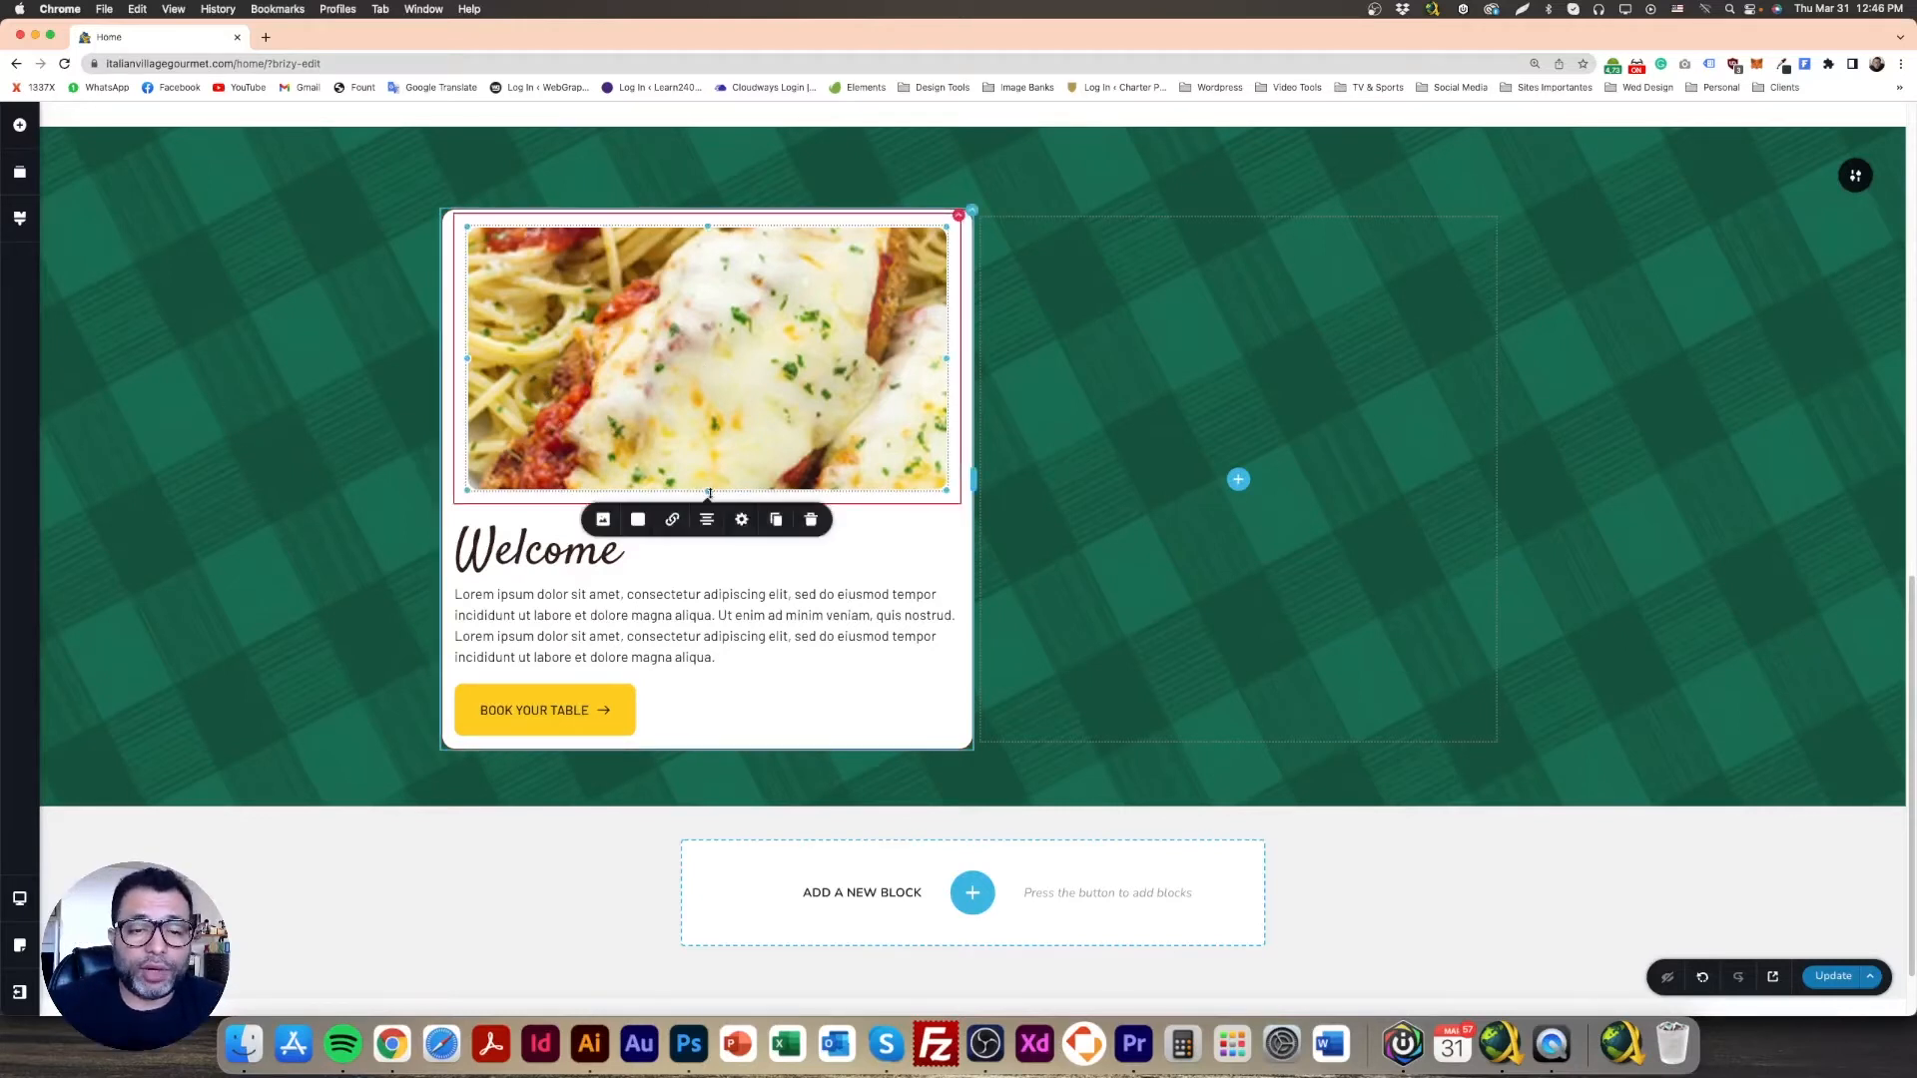
drag(709, 494, 708, 513)
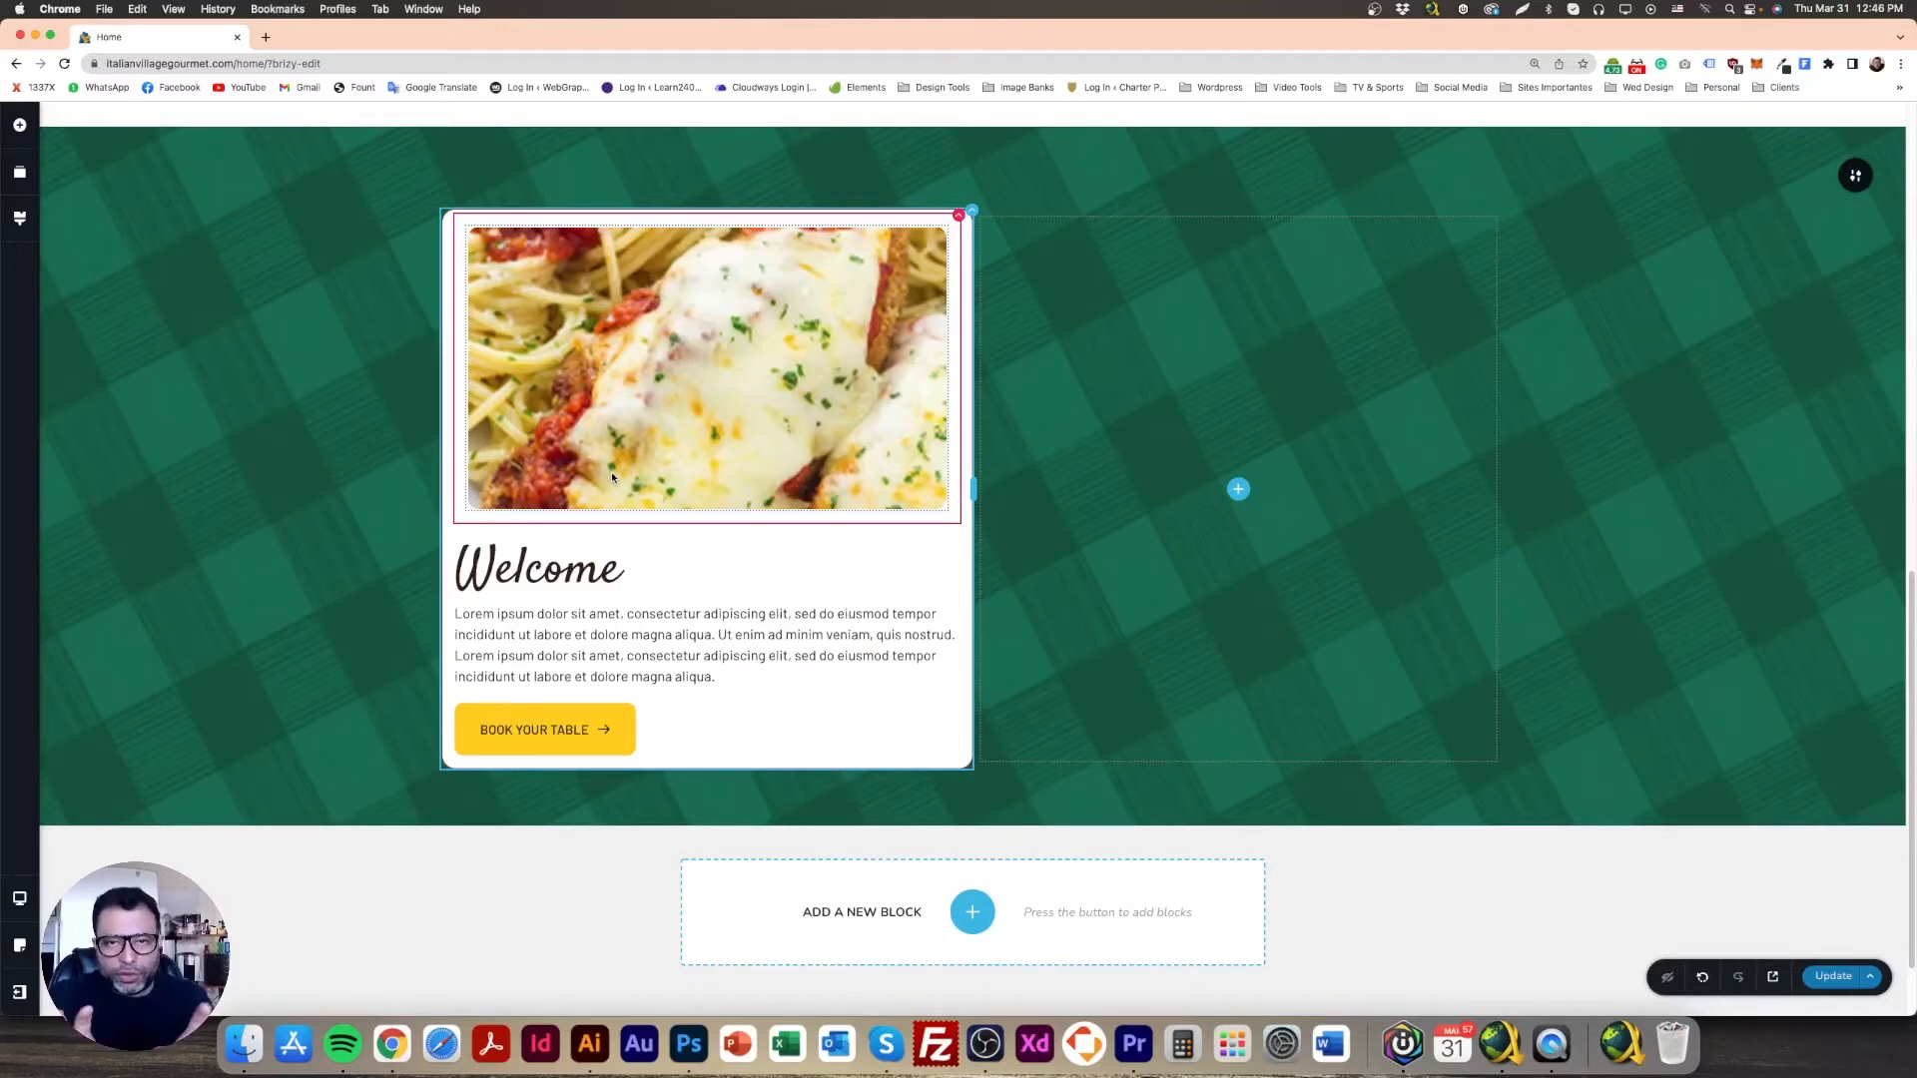
click(691, 401)
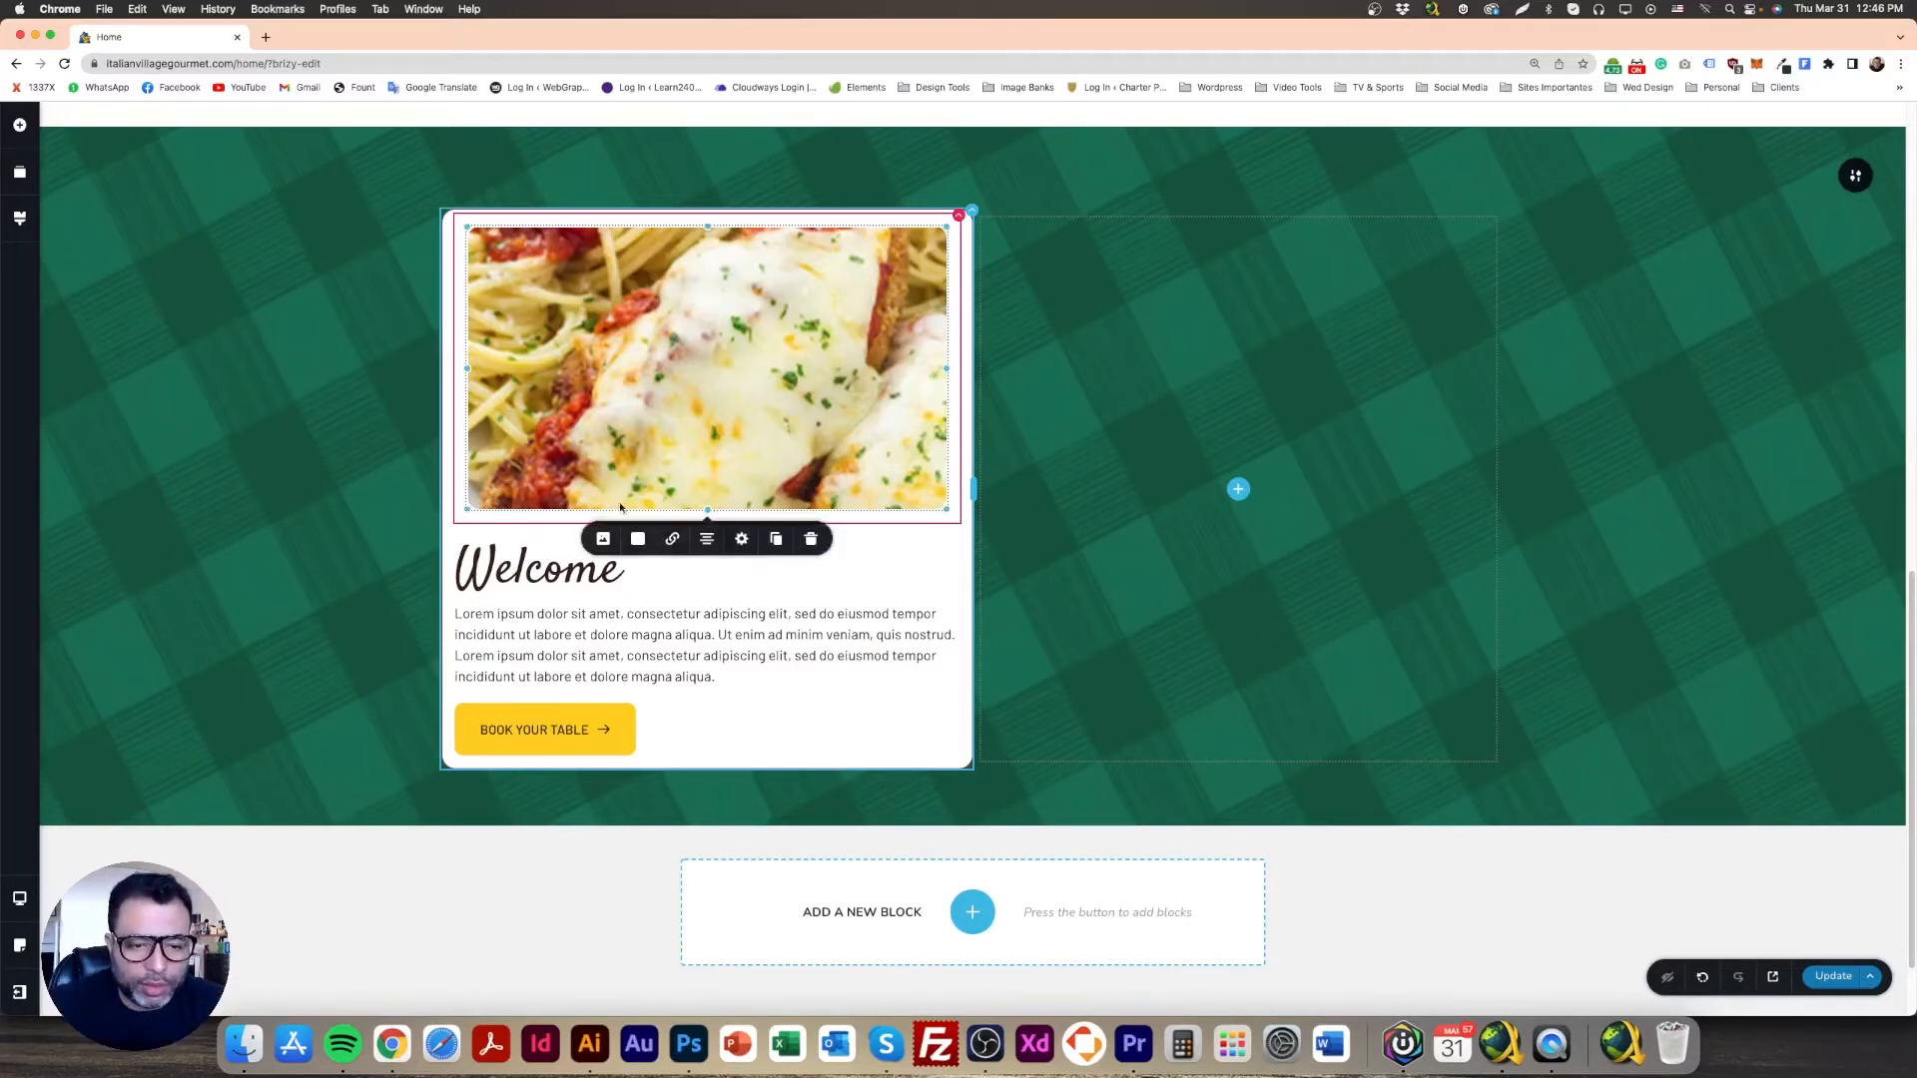
click(603, 538)
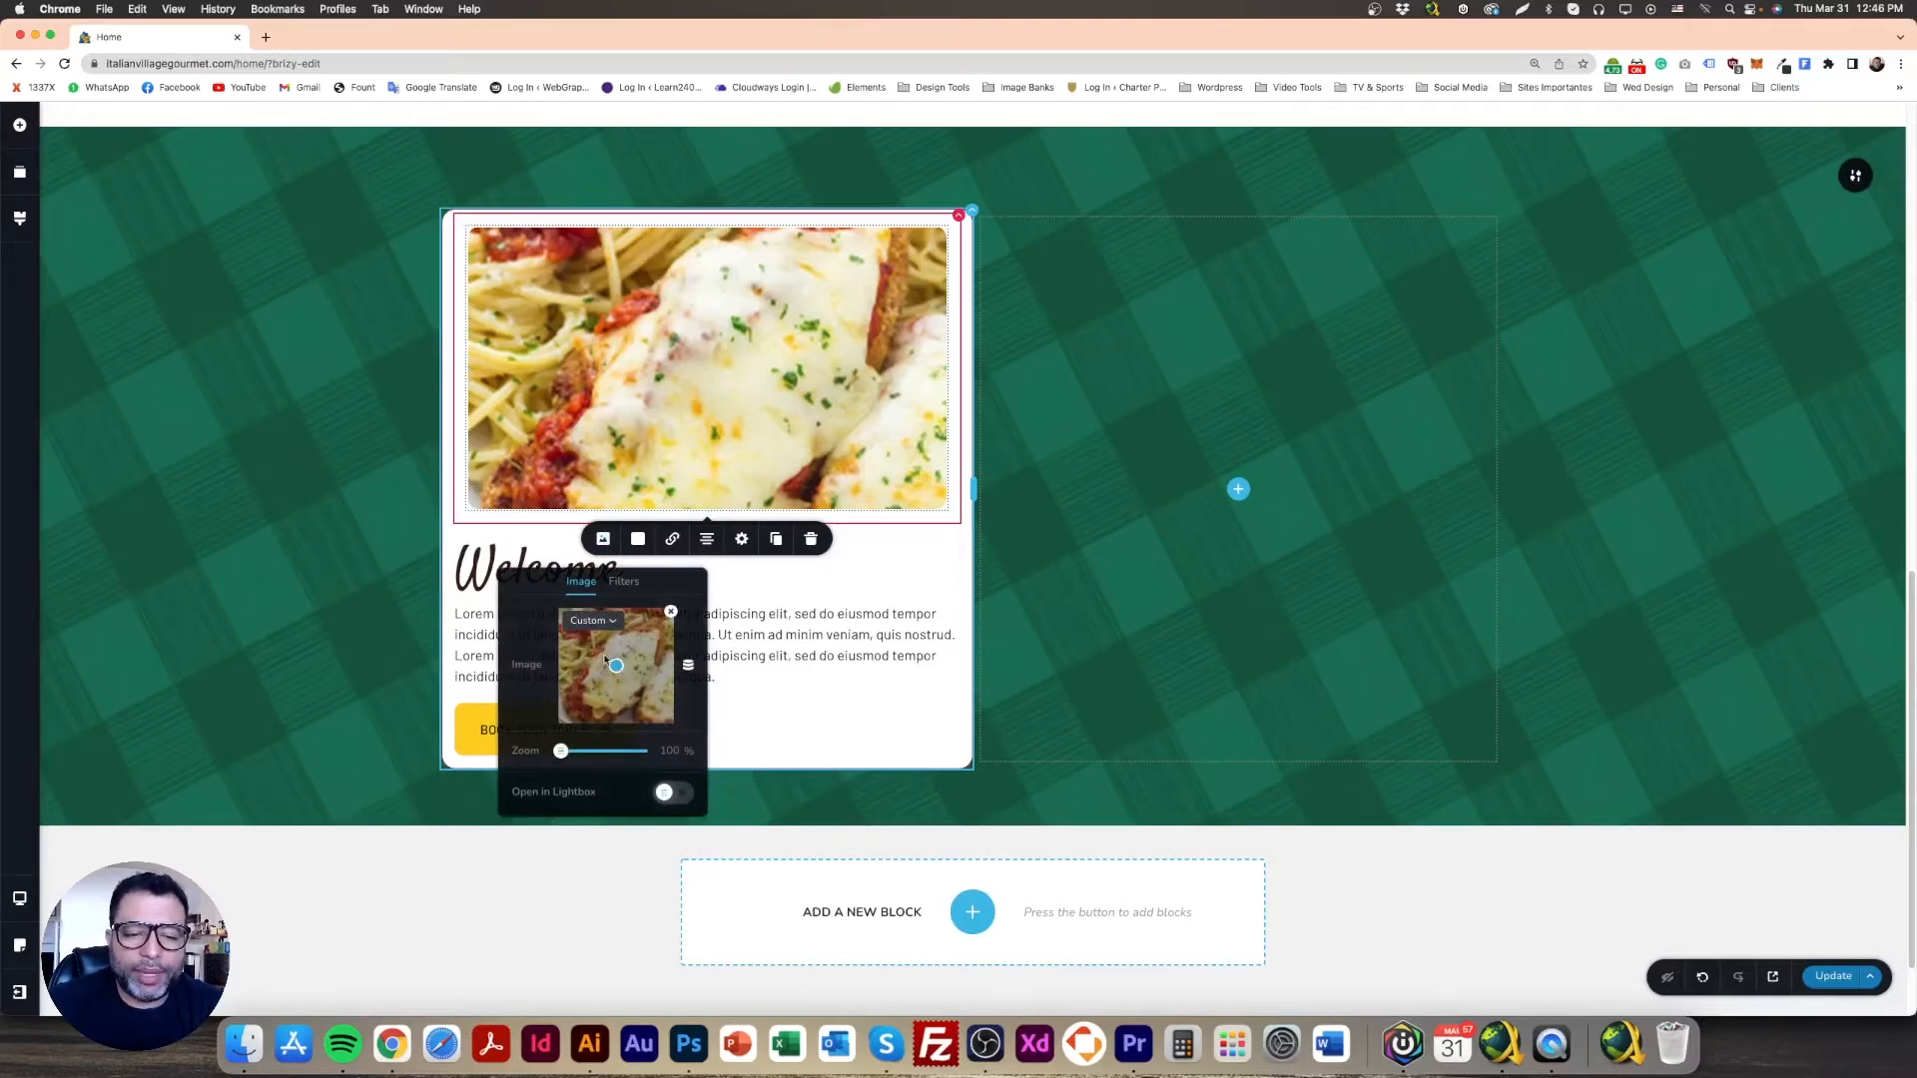
drag(618, 665, 618, 687)
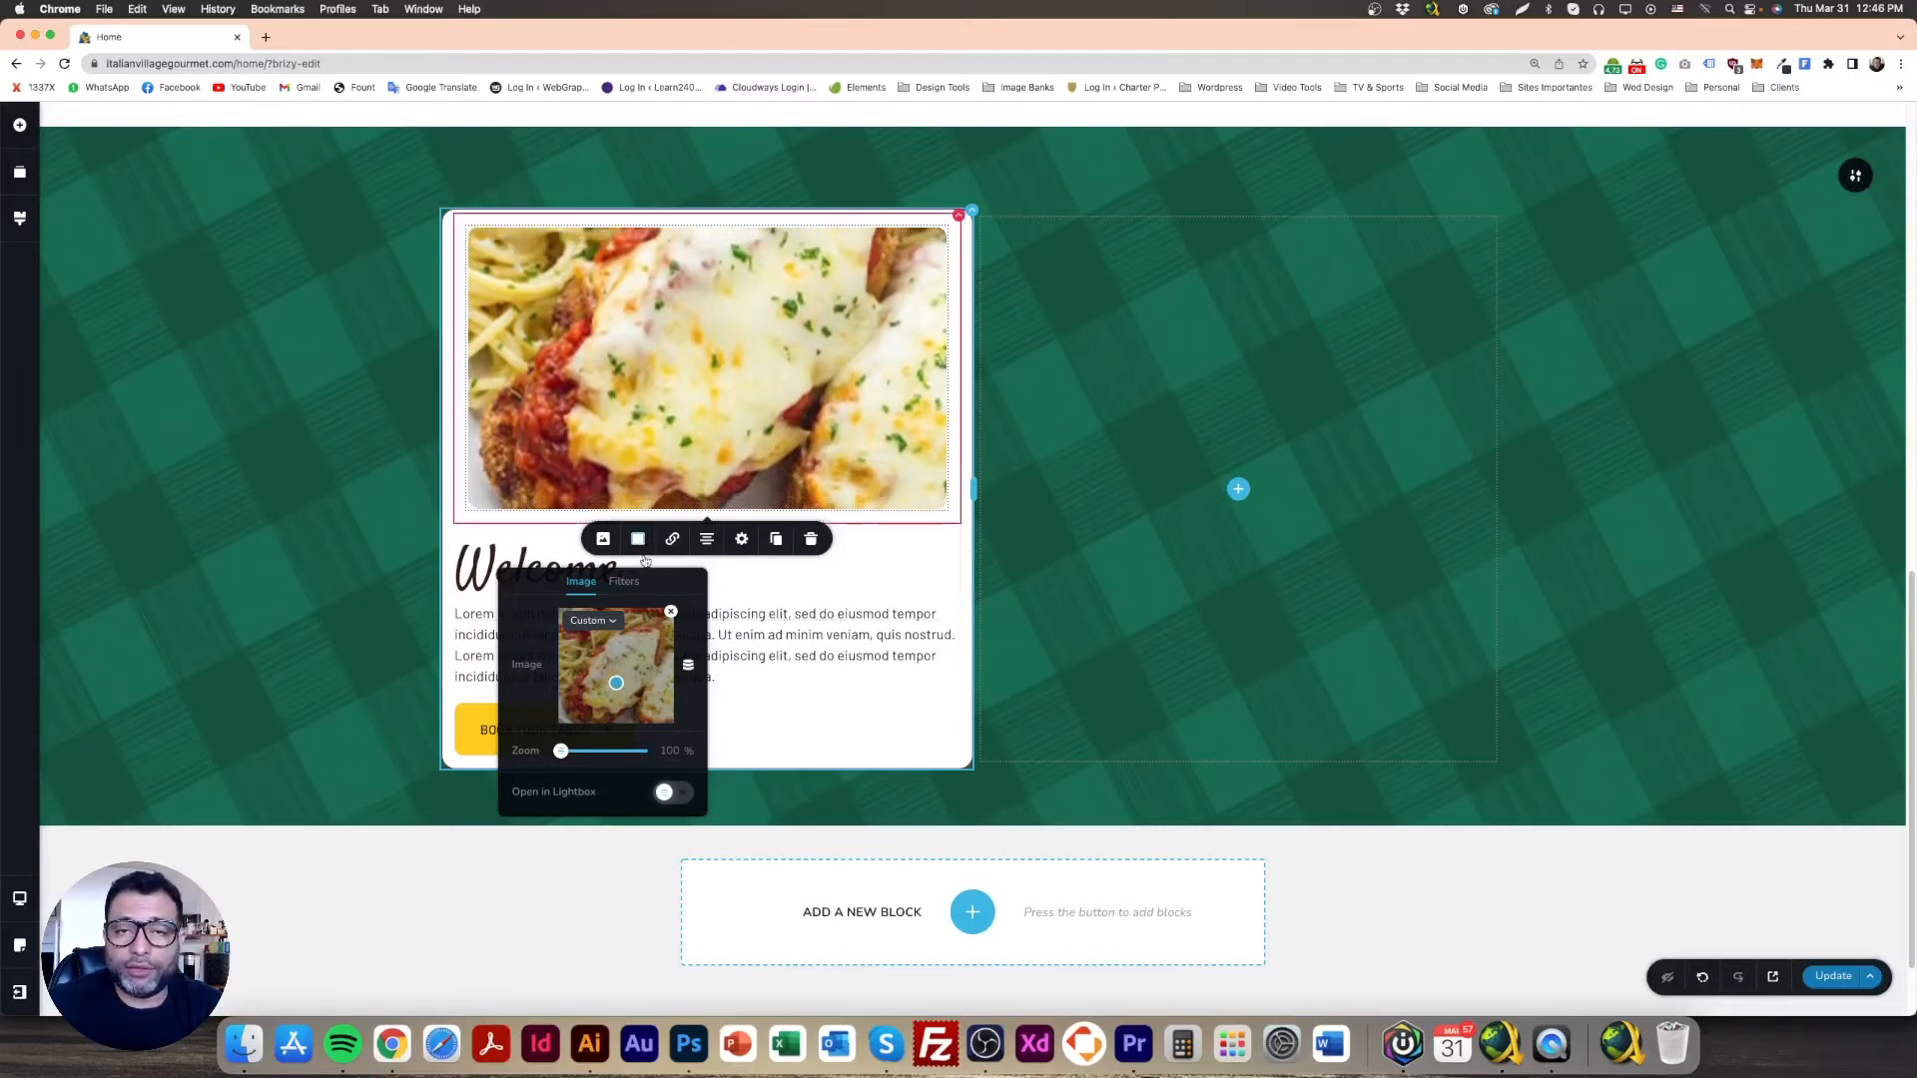
click(353, 454)
click(681, 387)
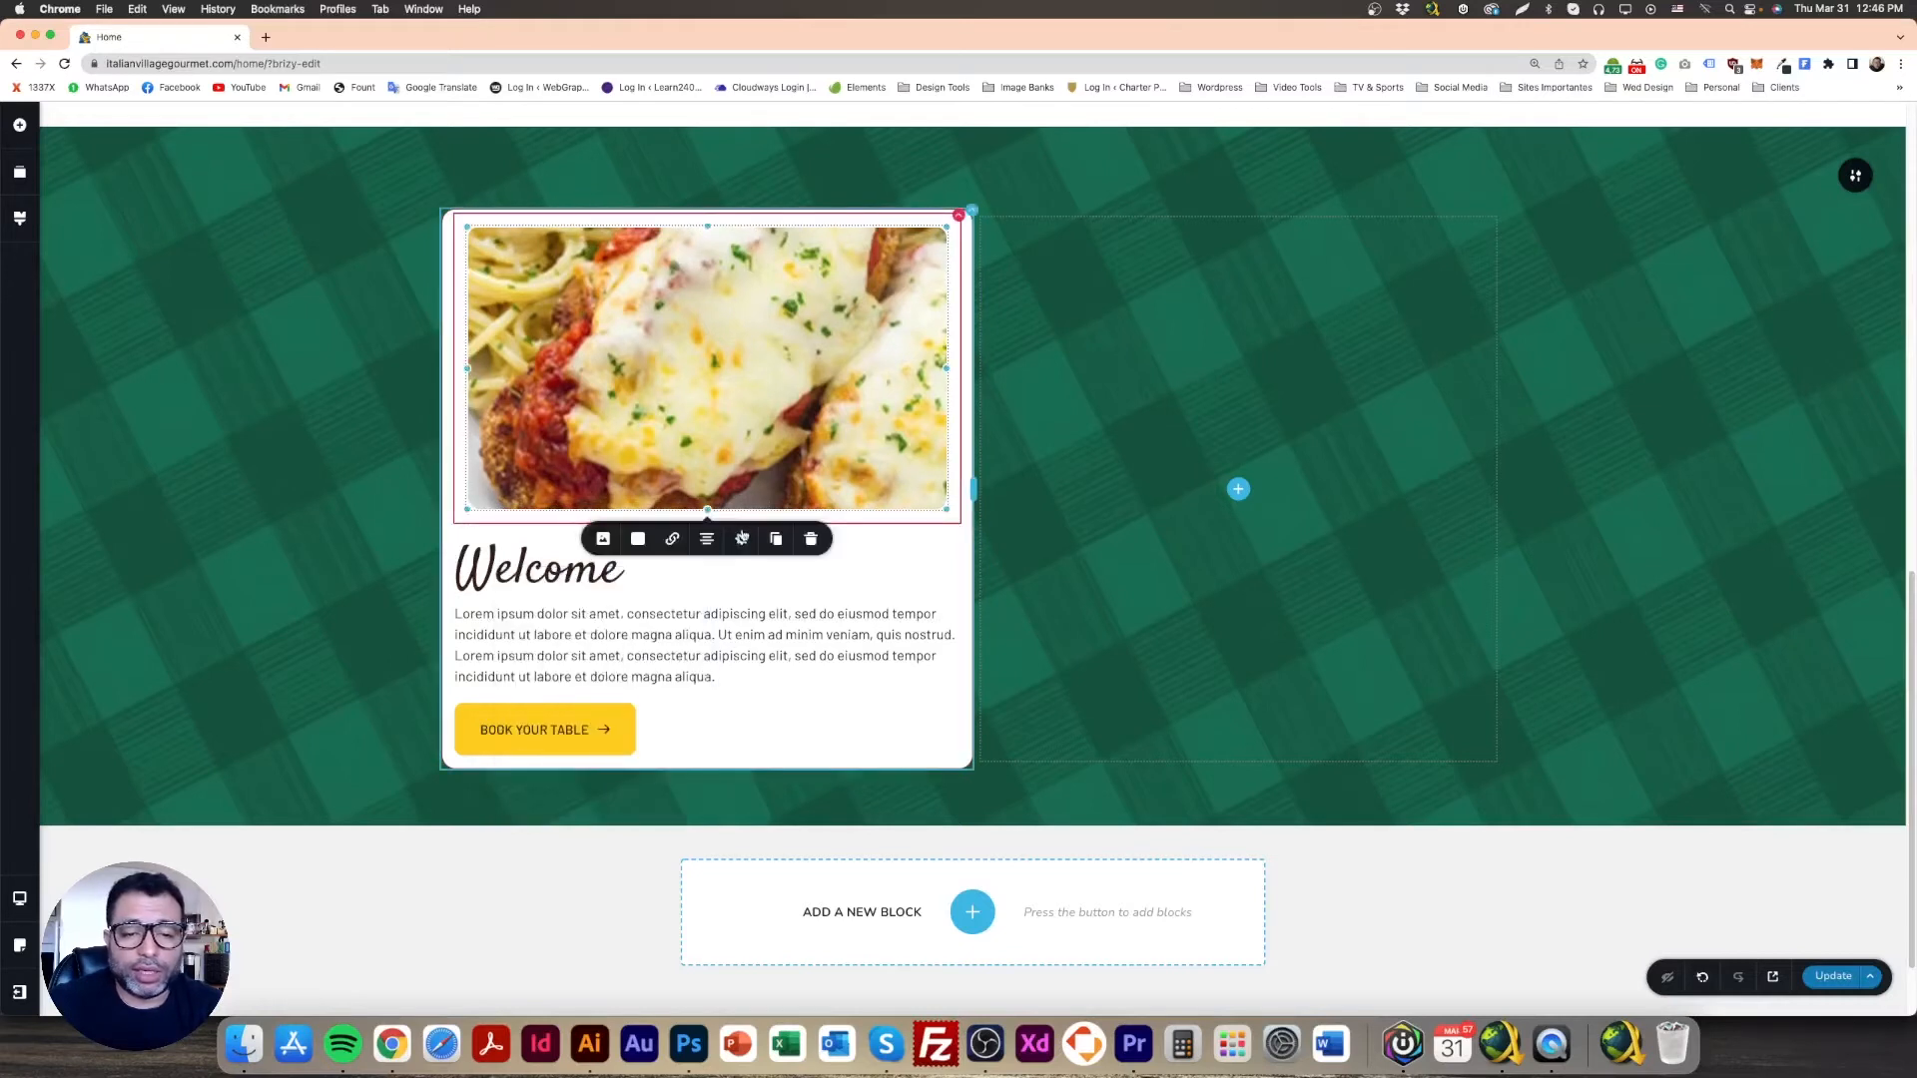
click(740, 546)
click(413, 461)
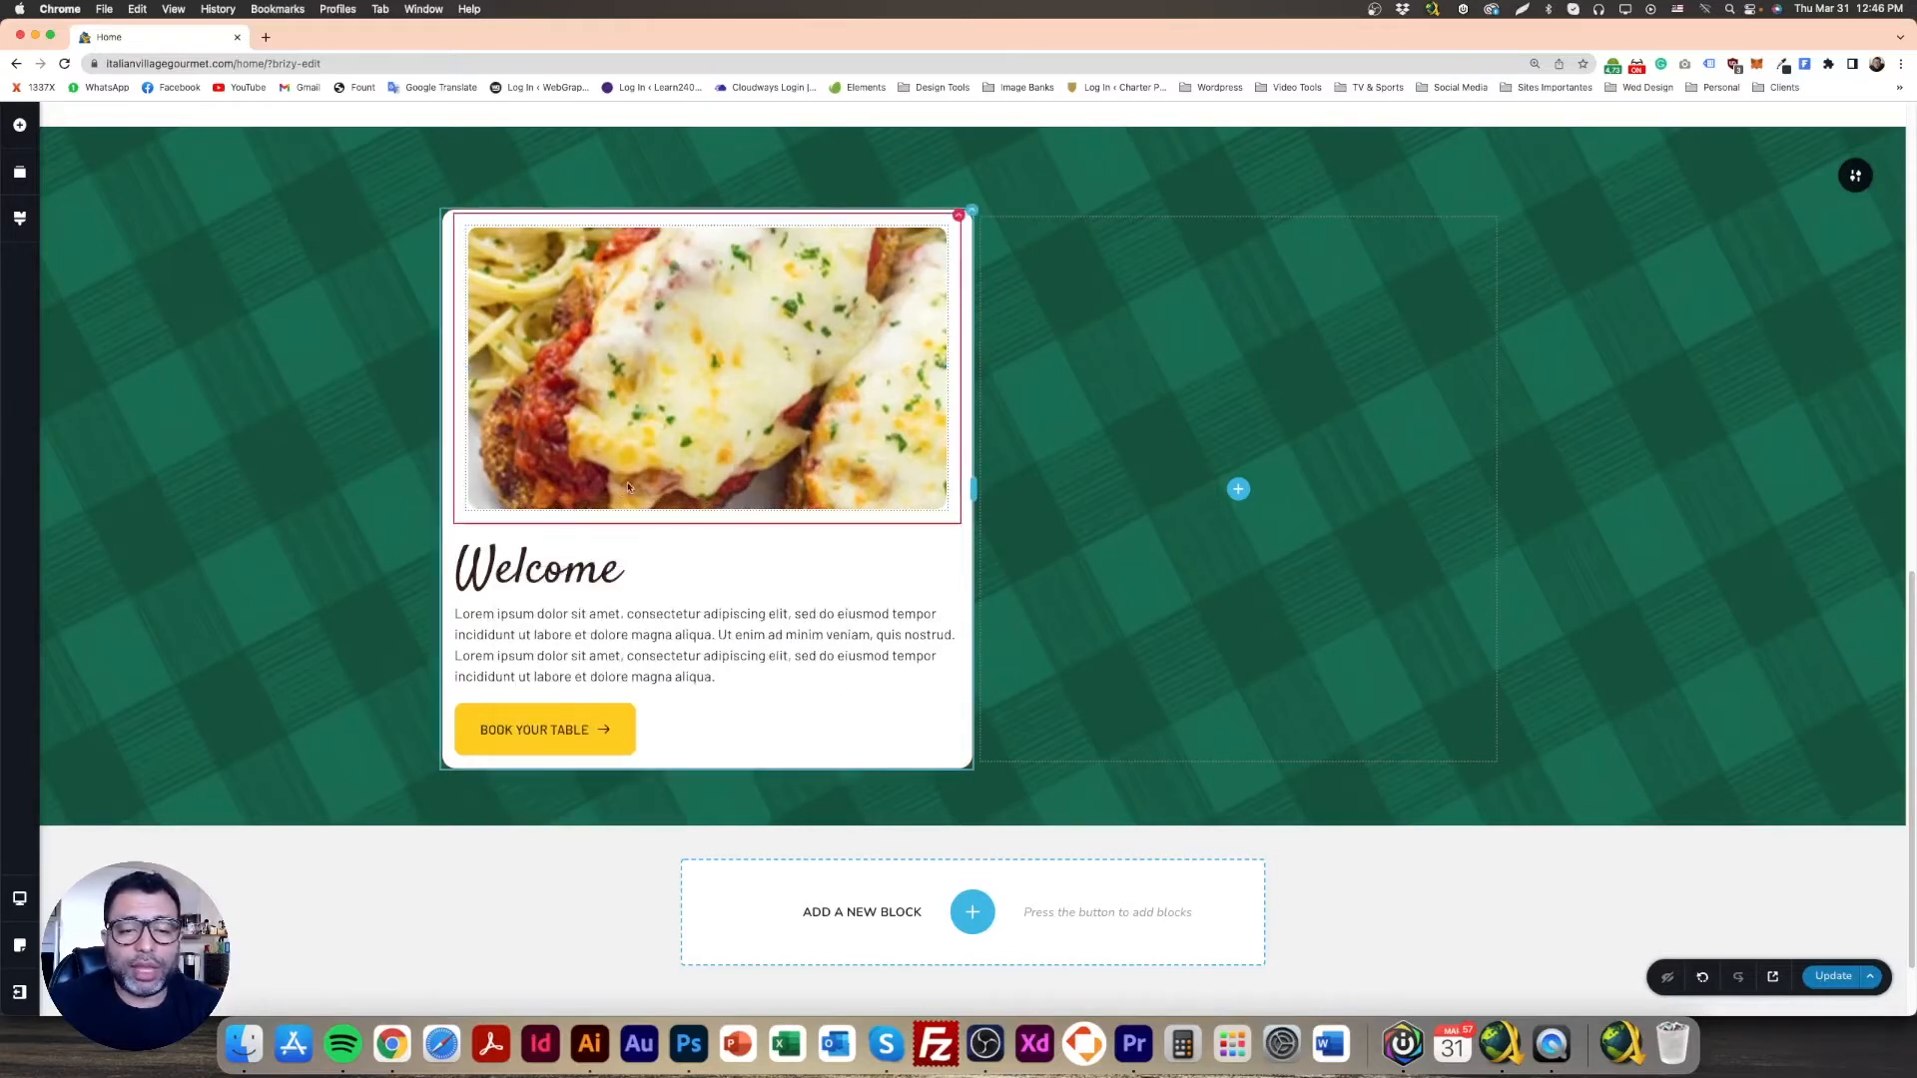
click(659, 434)
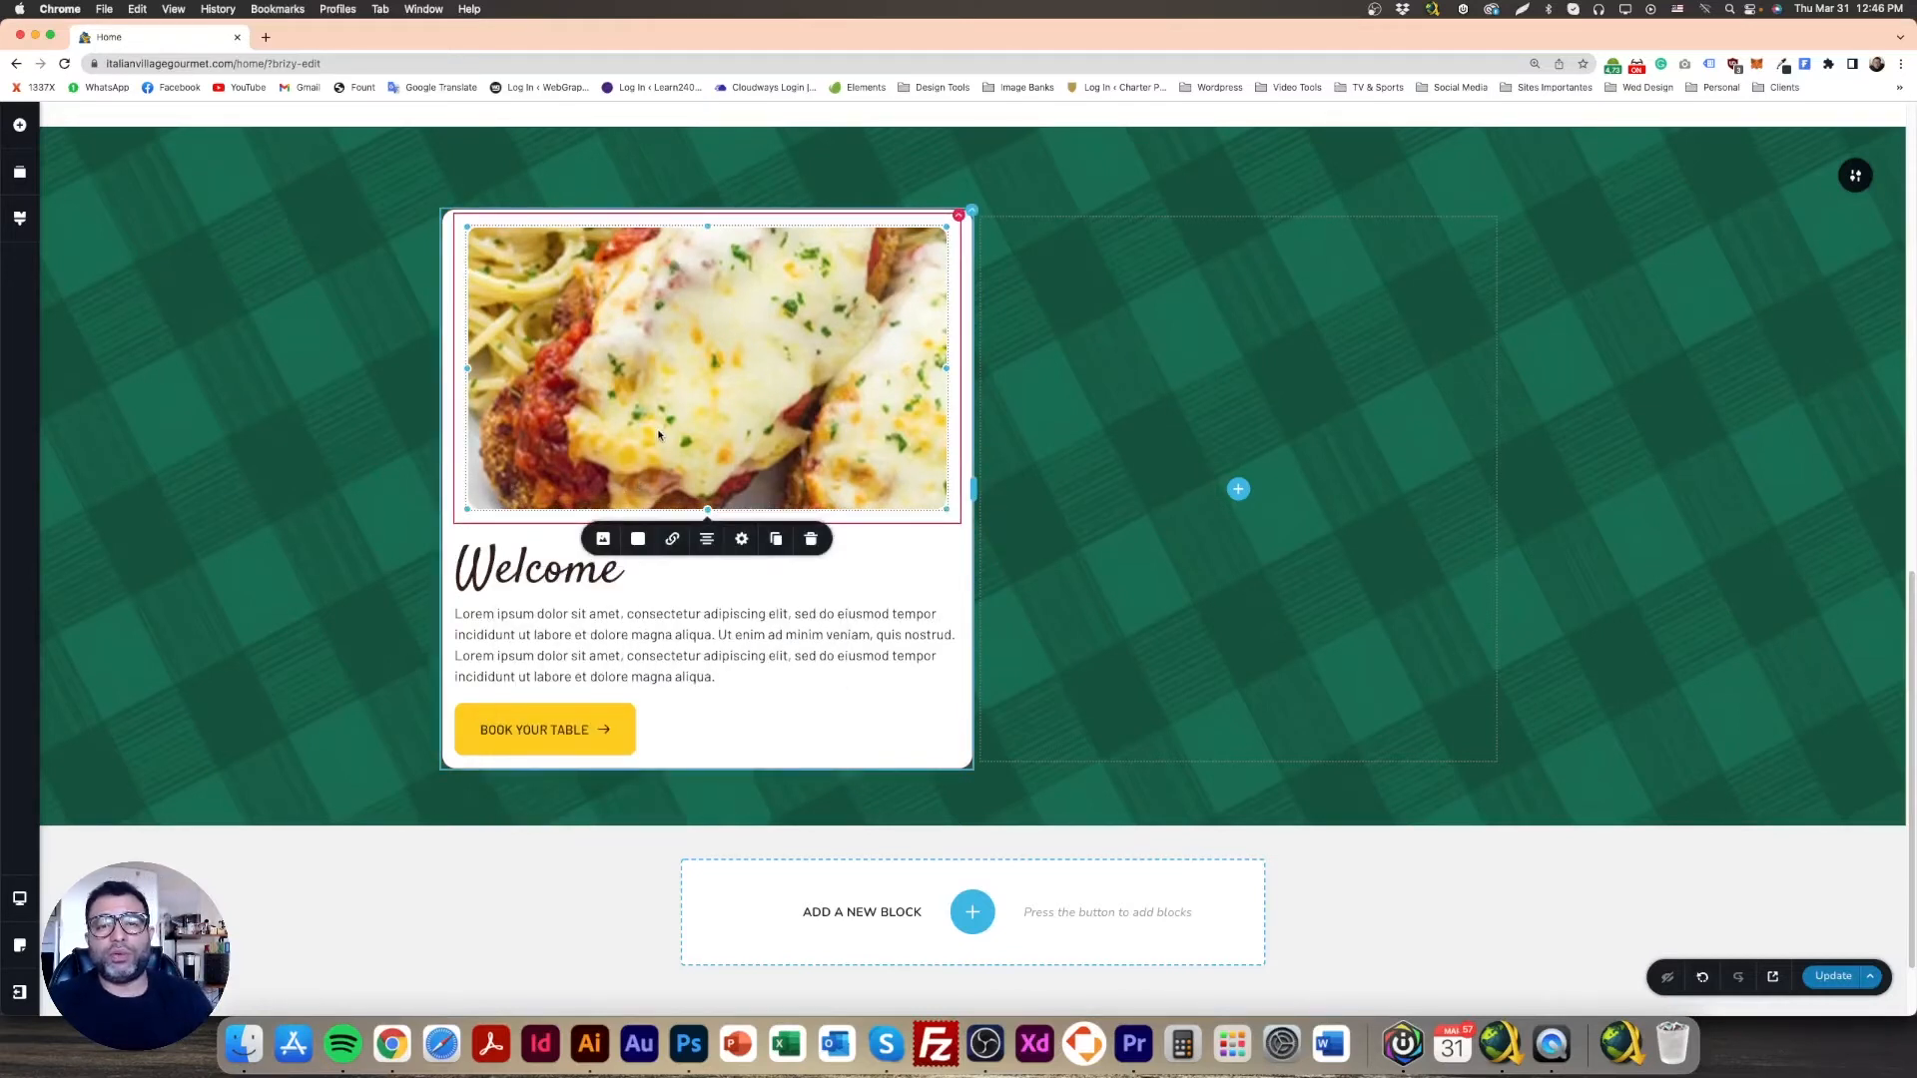
click(343, 453)
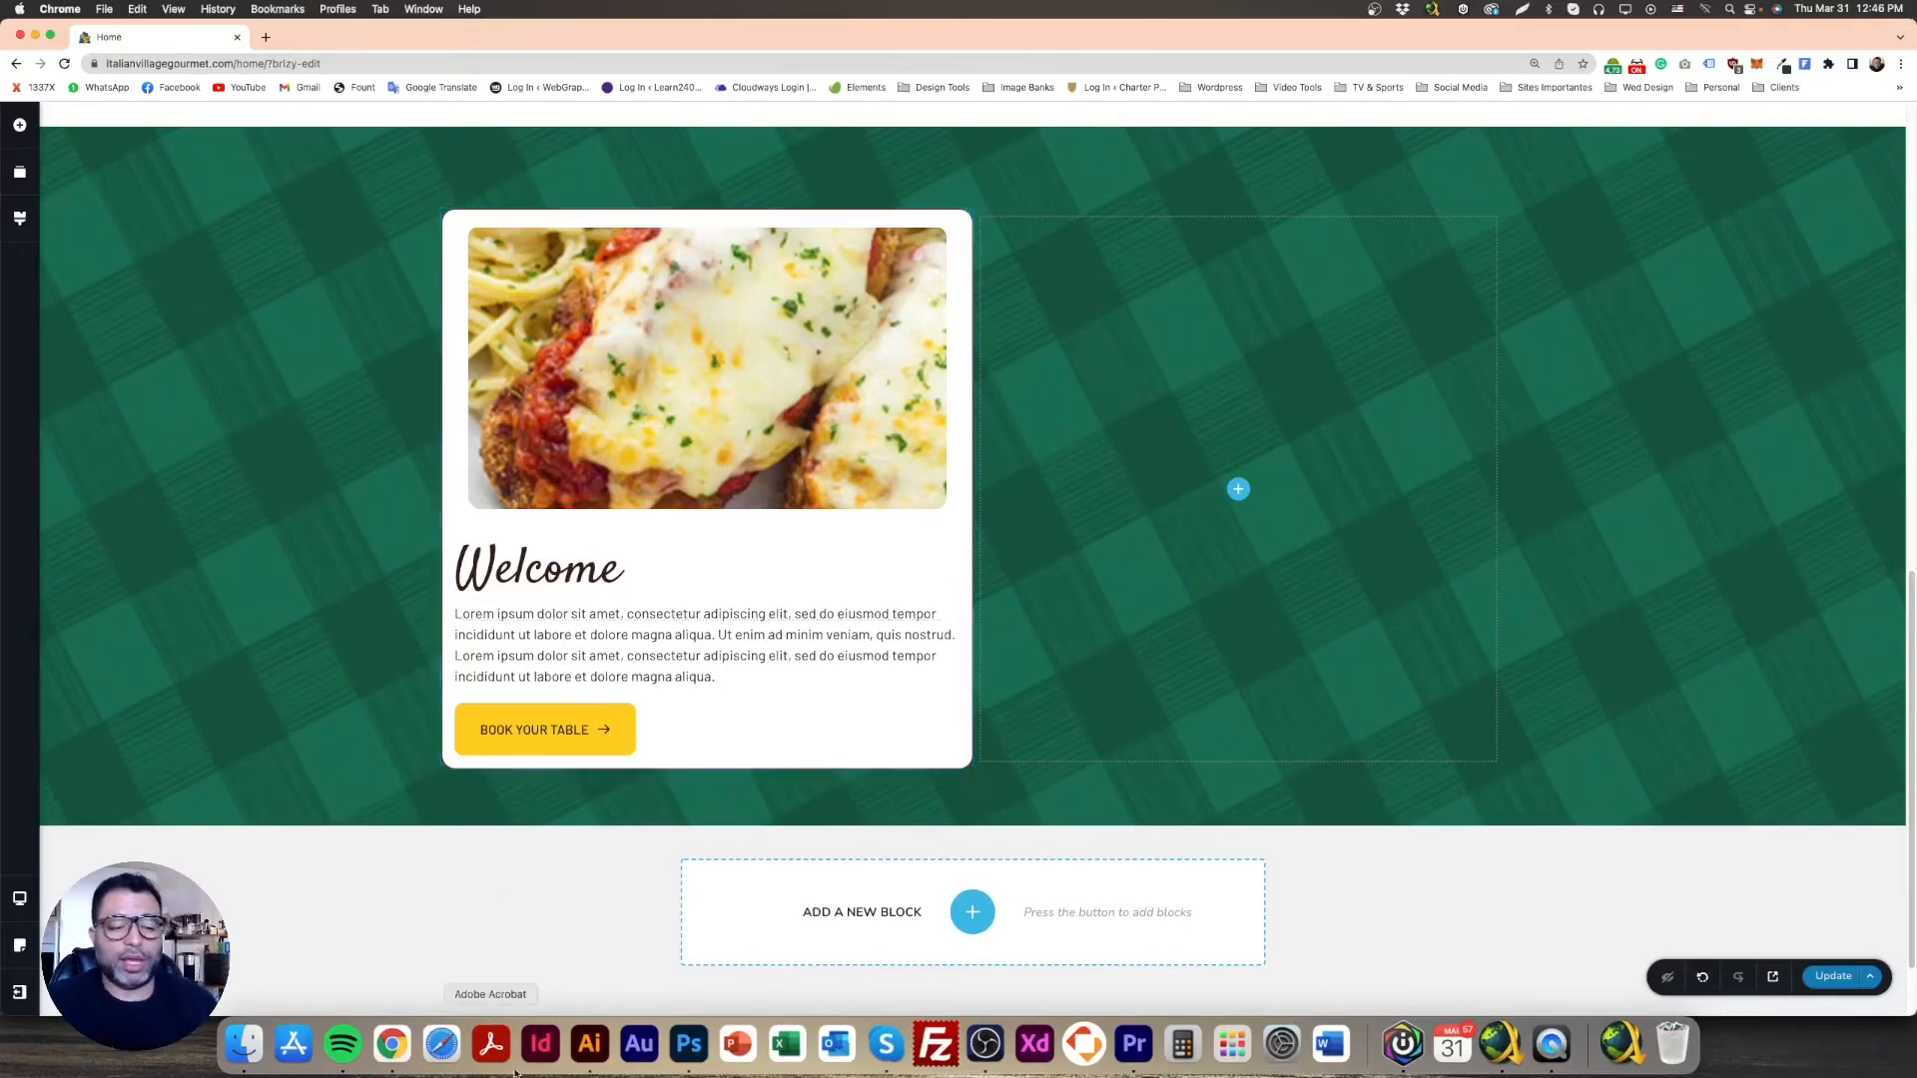
Step: Replace the 'Welcome' heading with the design's 'Chicken Parmigiana' title
click(699, 1047)
double_click(339, 572)
key(super+c)
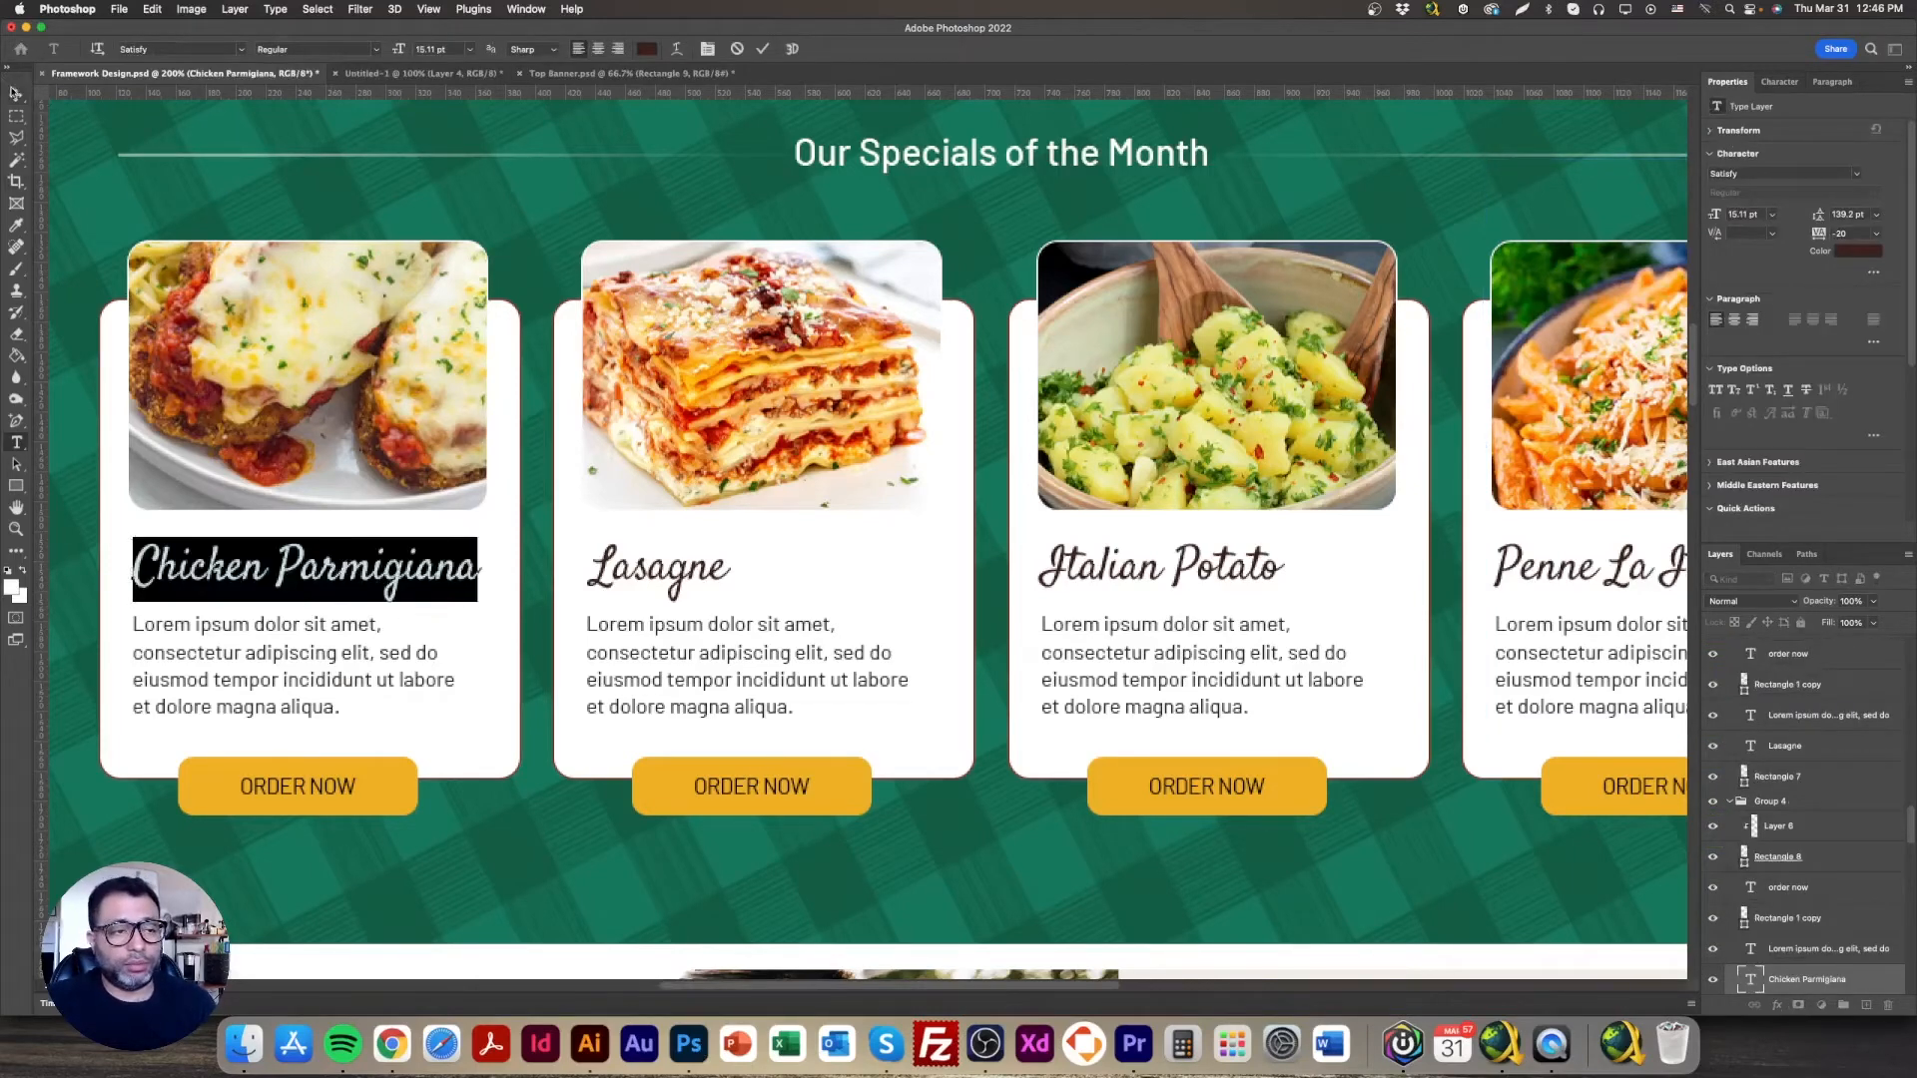
click(14, 92)
click(392, 1043)
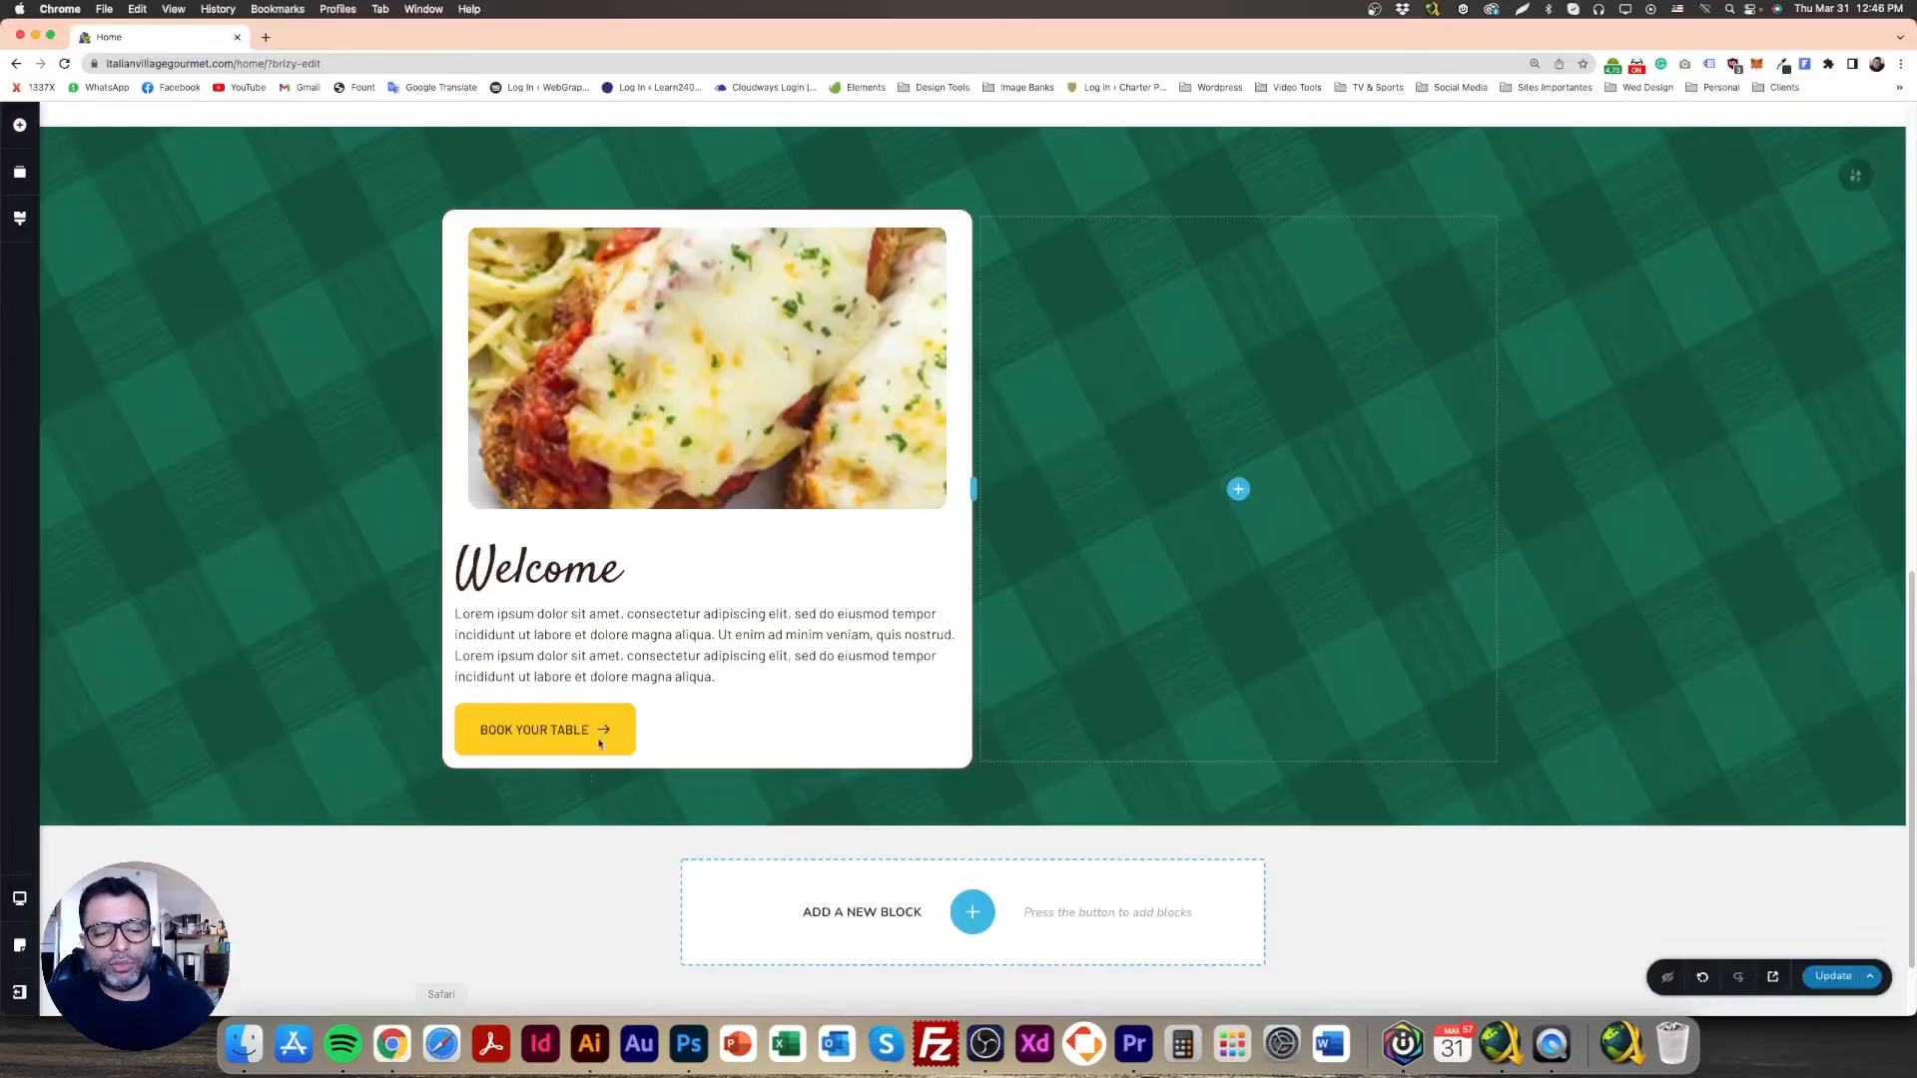
double_click(567, 574)
key(super+v)
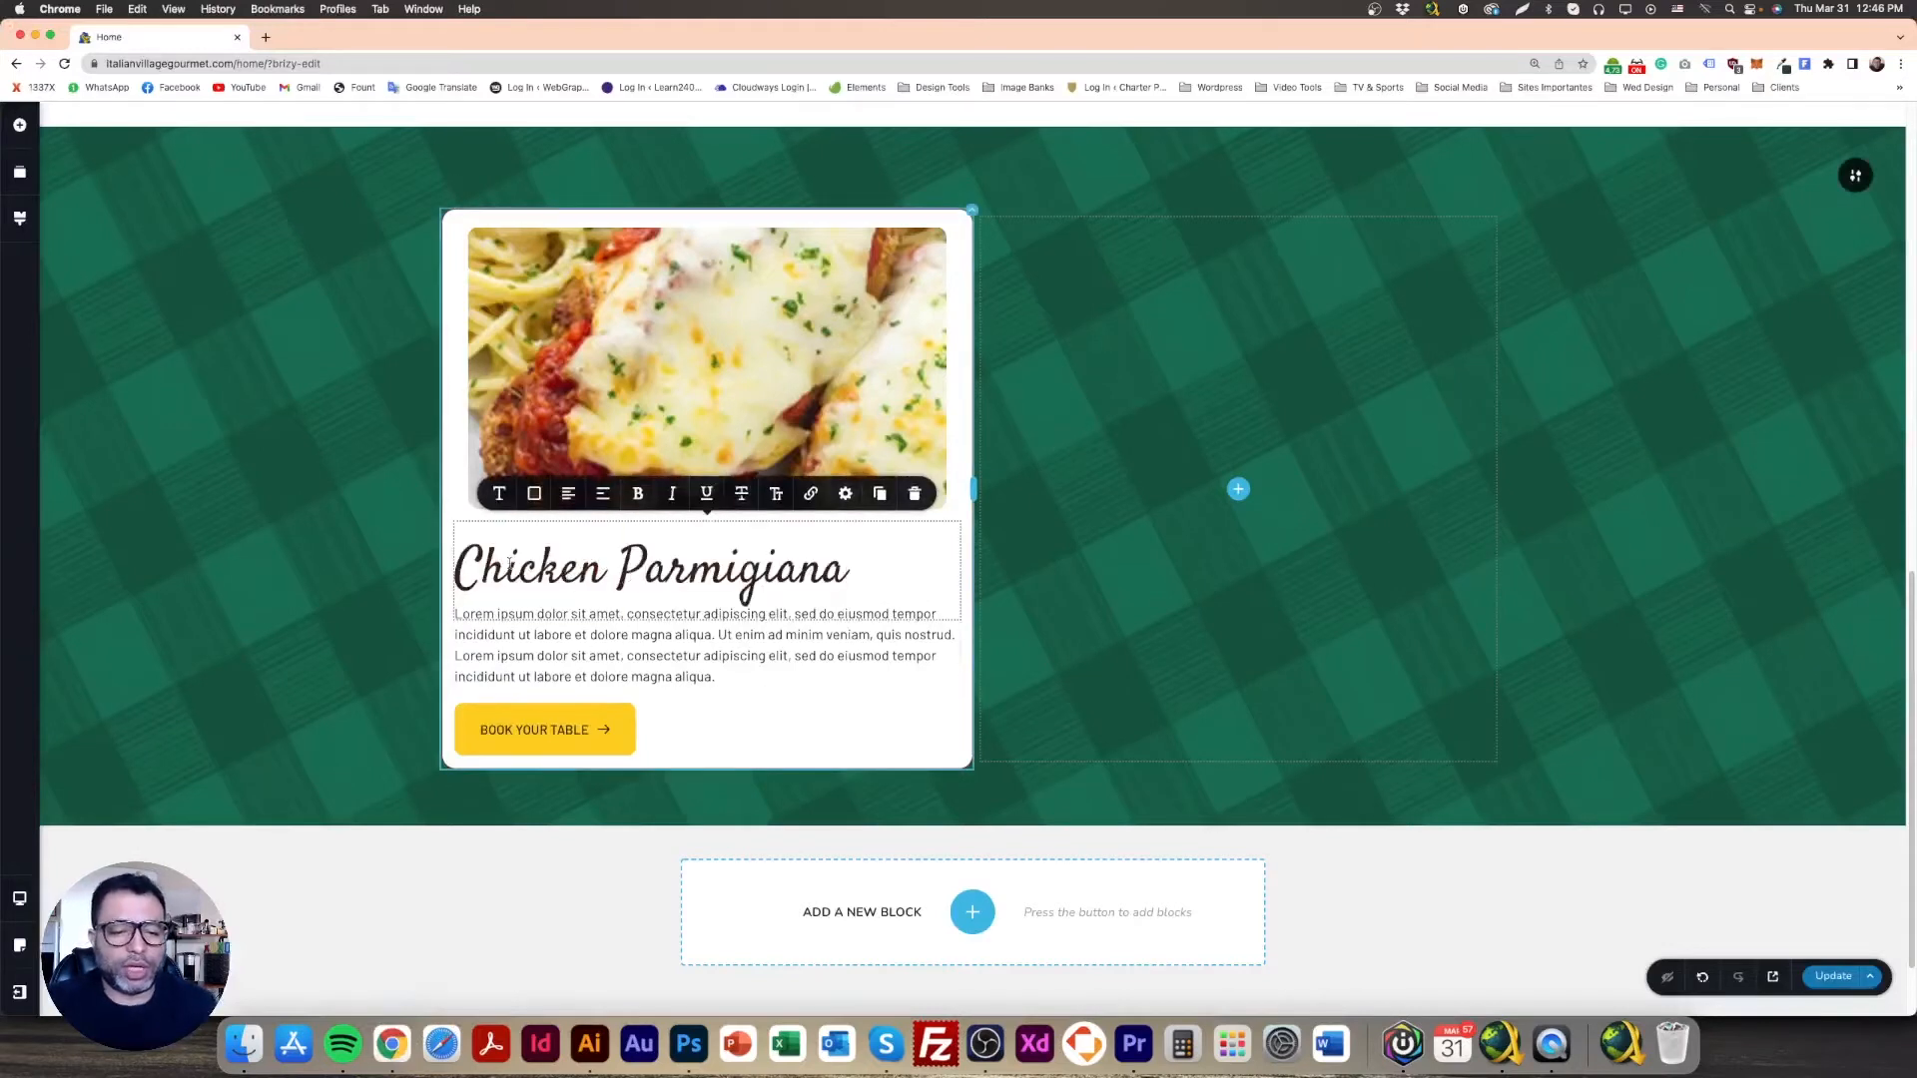
click(407, 543)
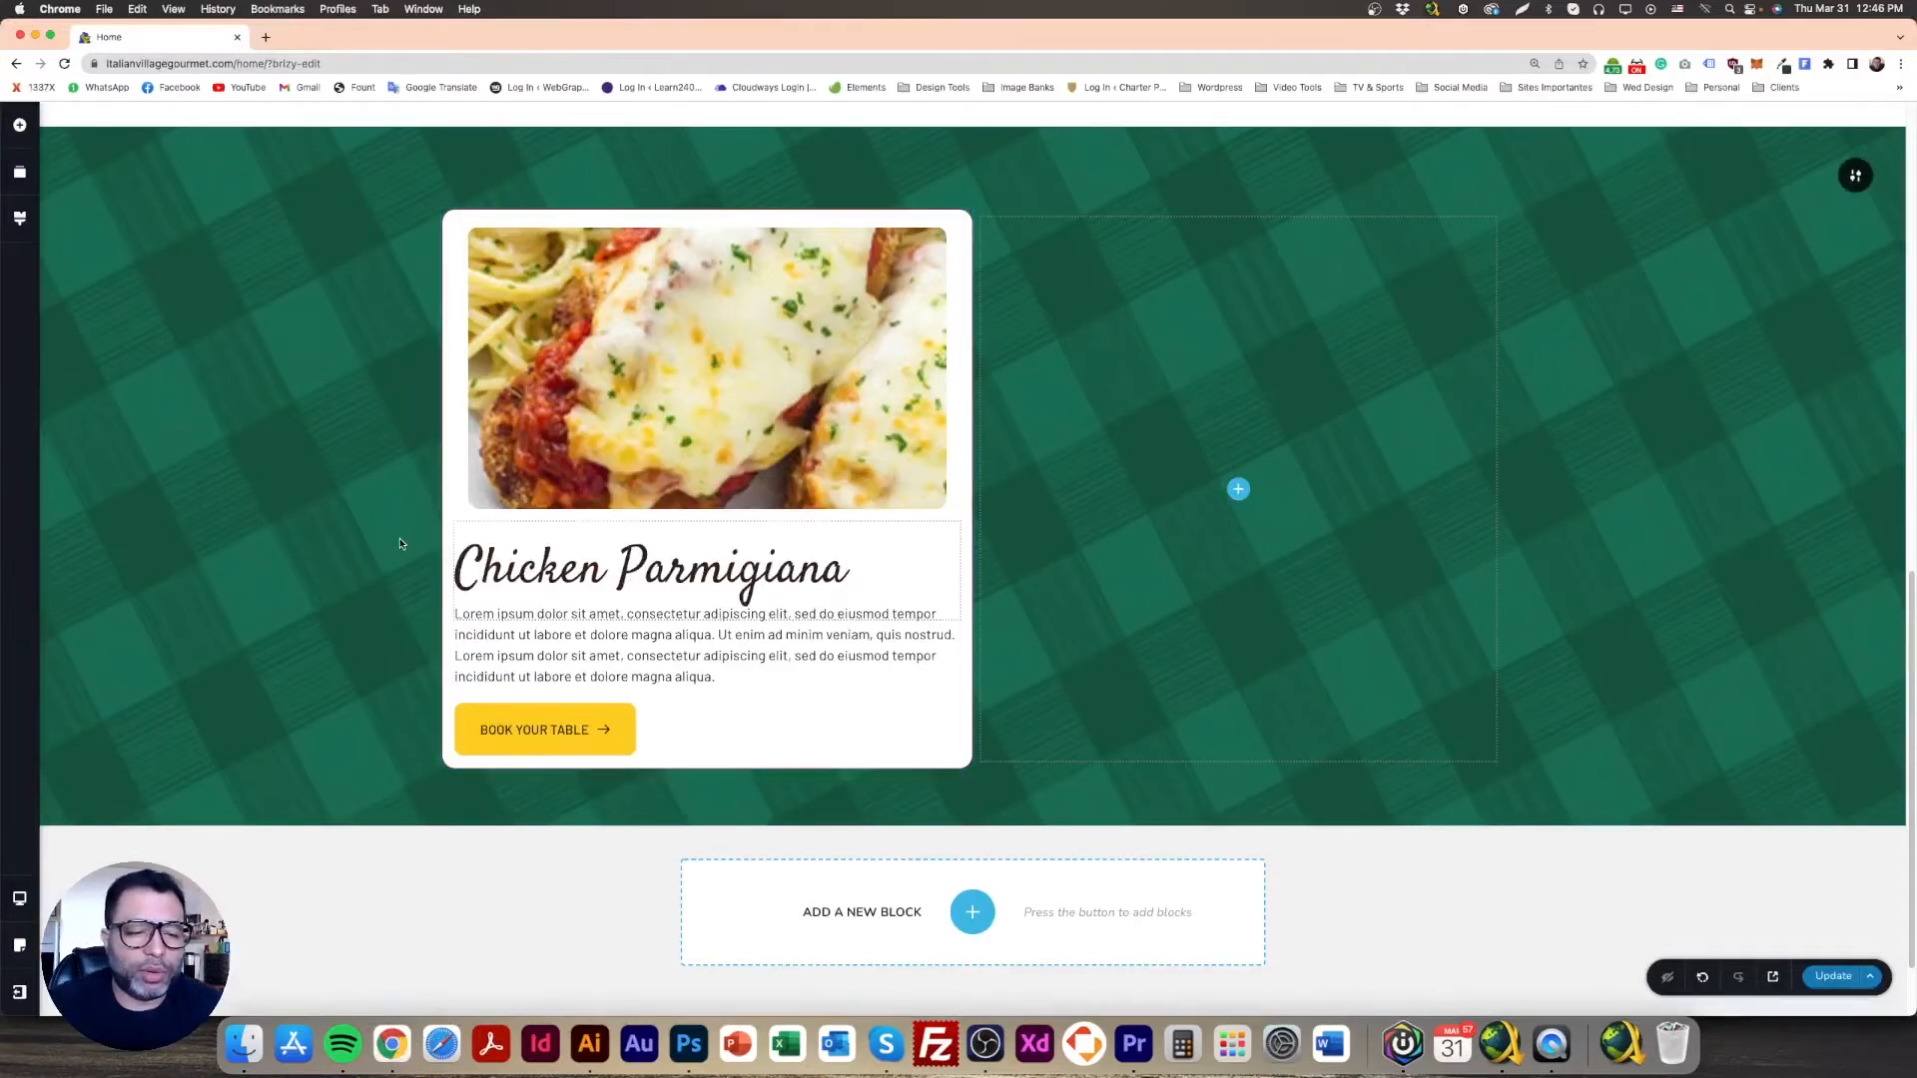
Step: Swap the card's body text for the design's shorter lorem ipsum paragraph
click(689, 1043)
triple_click(326, 680)
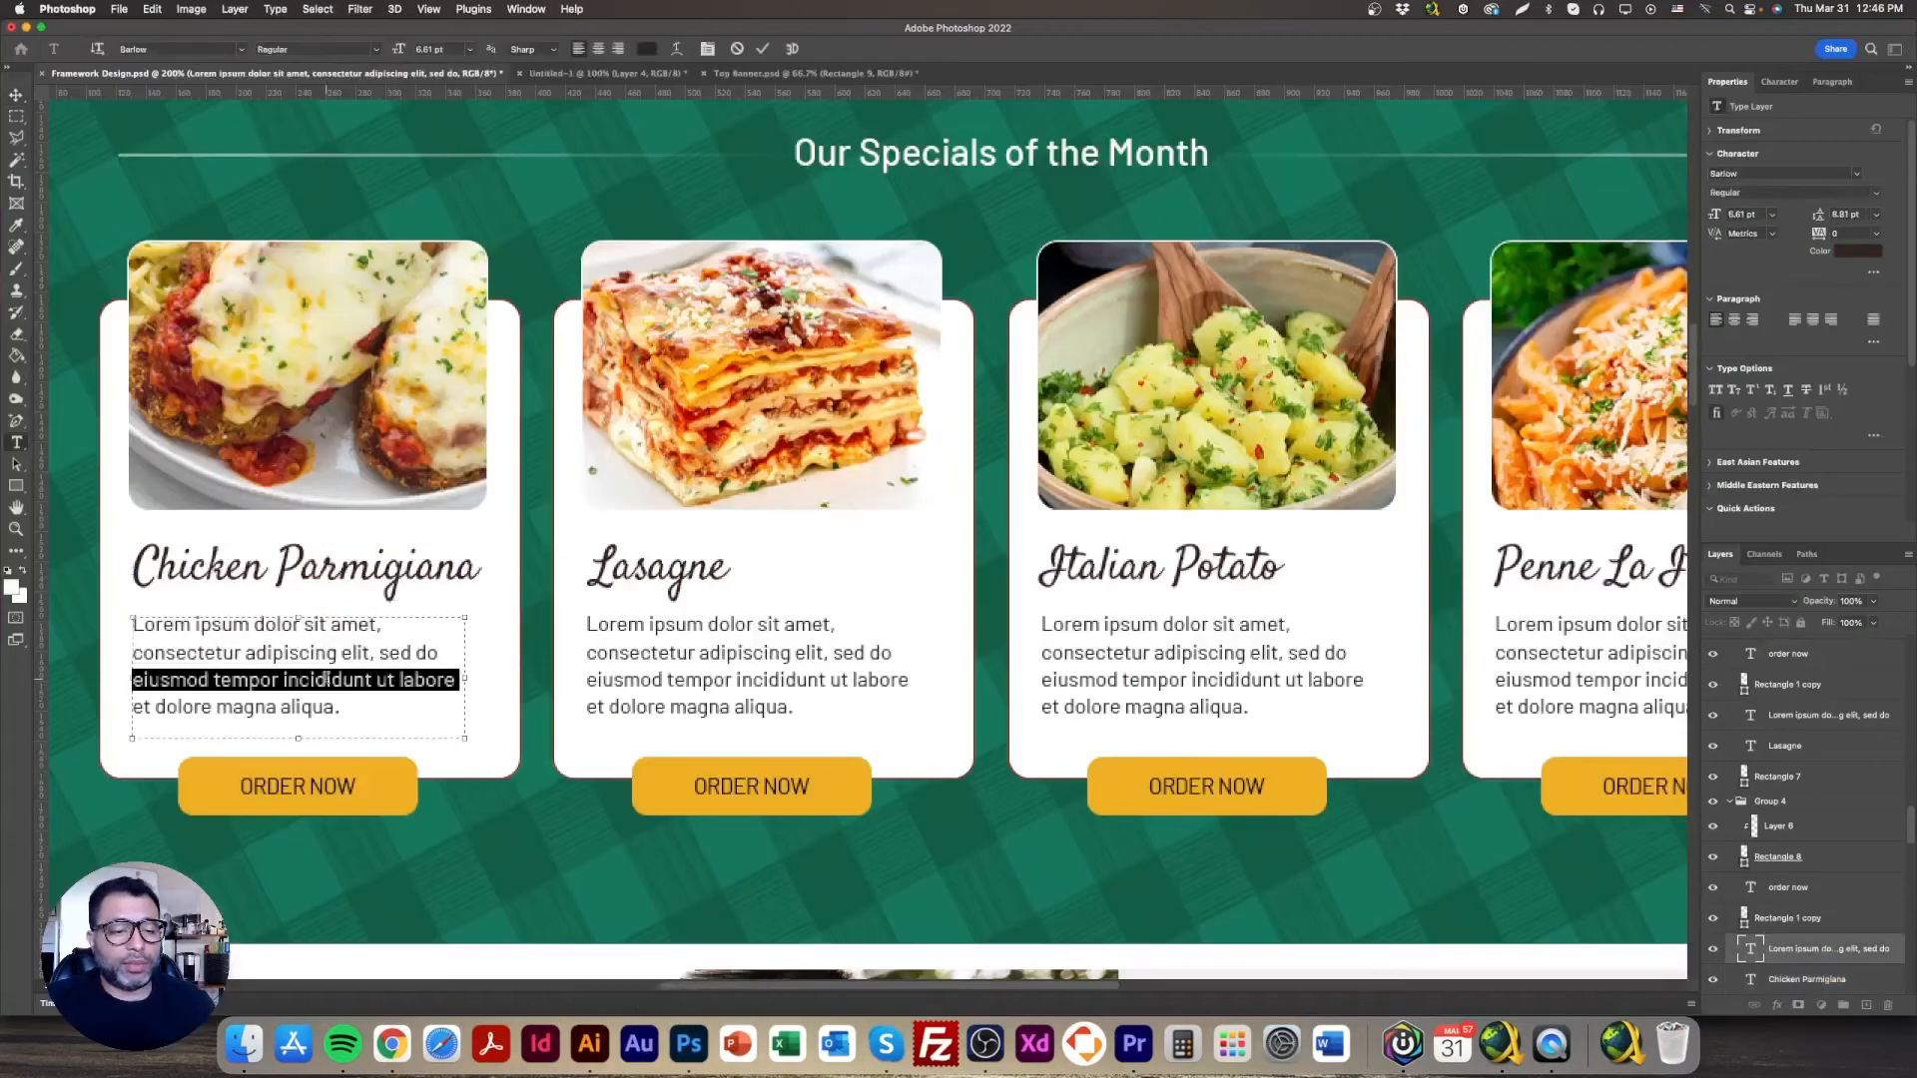
key(super+a)
key(super+c)
click(391, 1044)
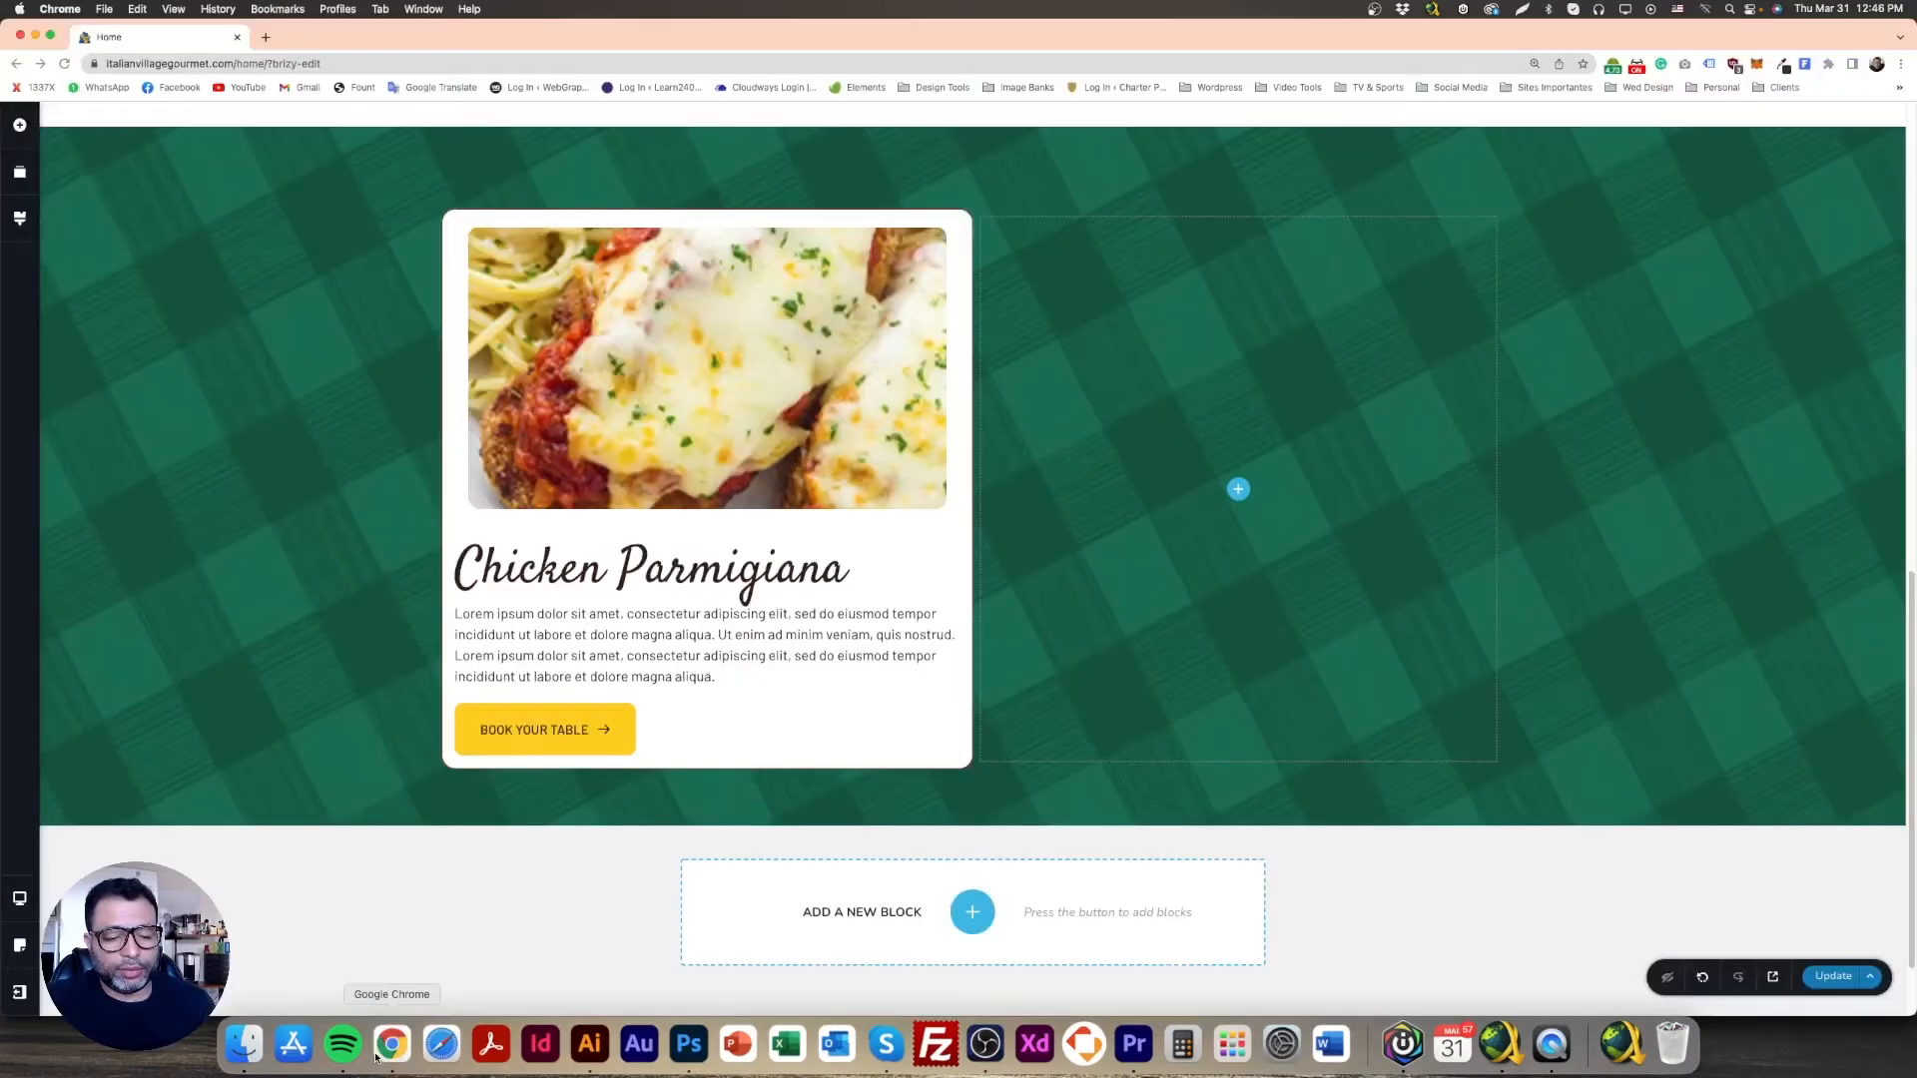
double_click(663, 657)
key(super+a)
key(super+v)
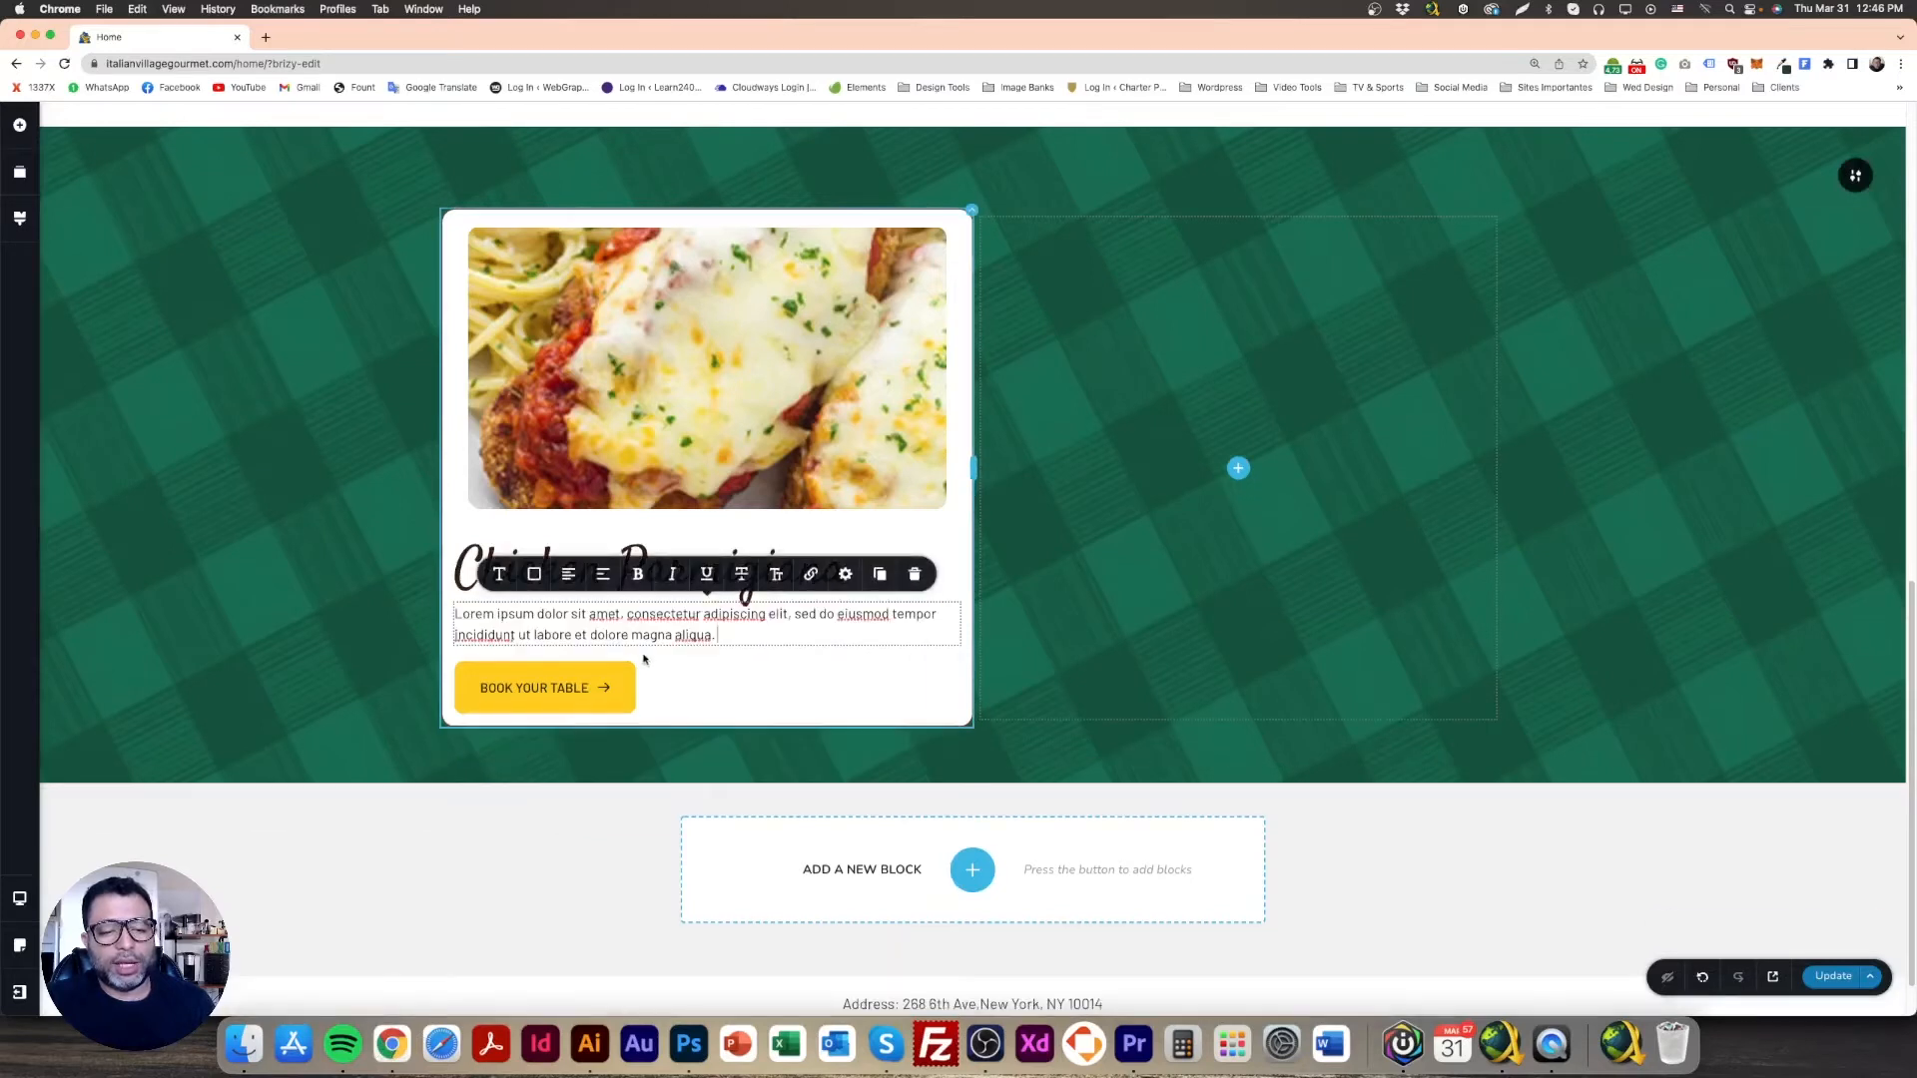
click(336, 626)
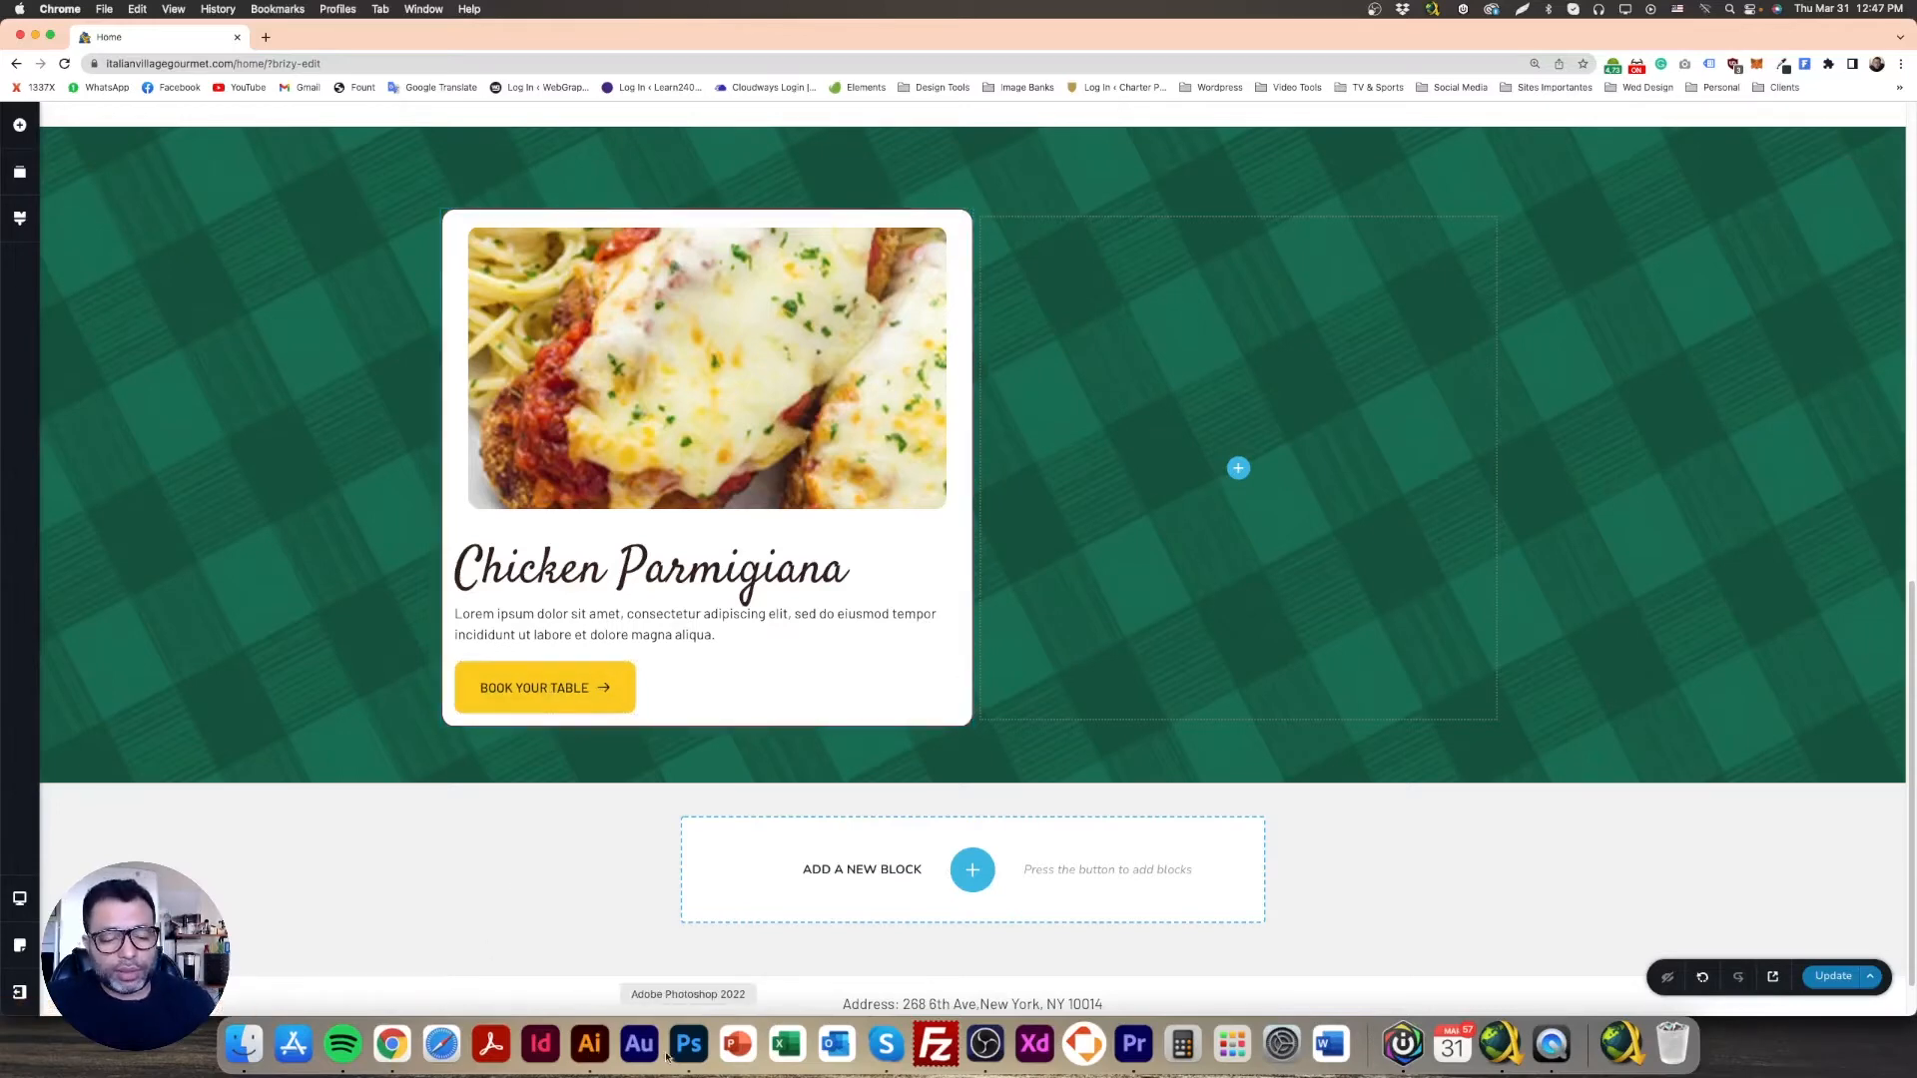
click(688, 1045)
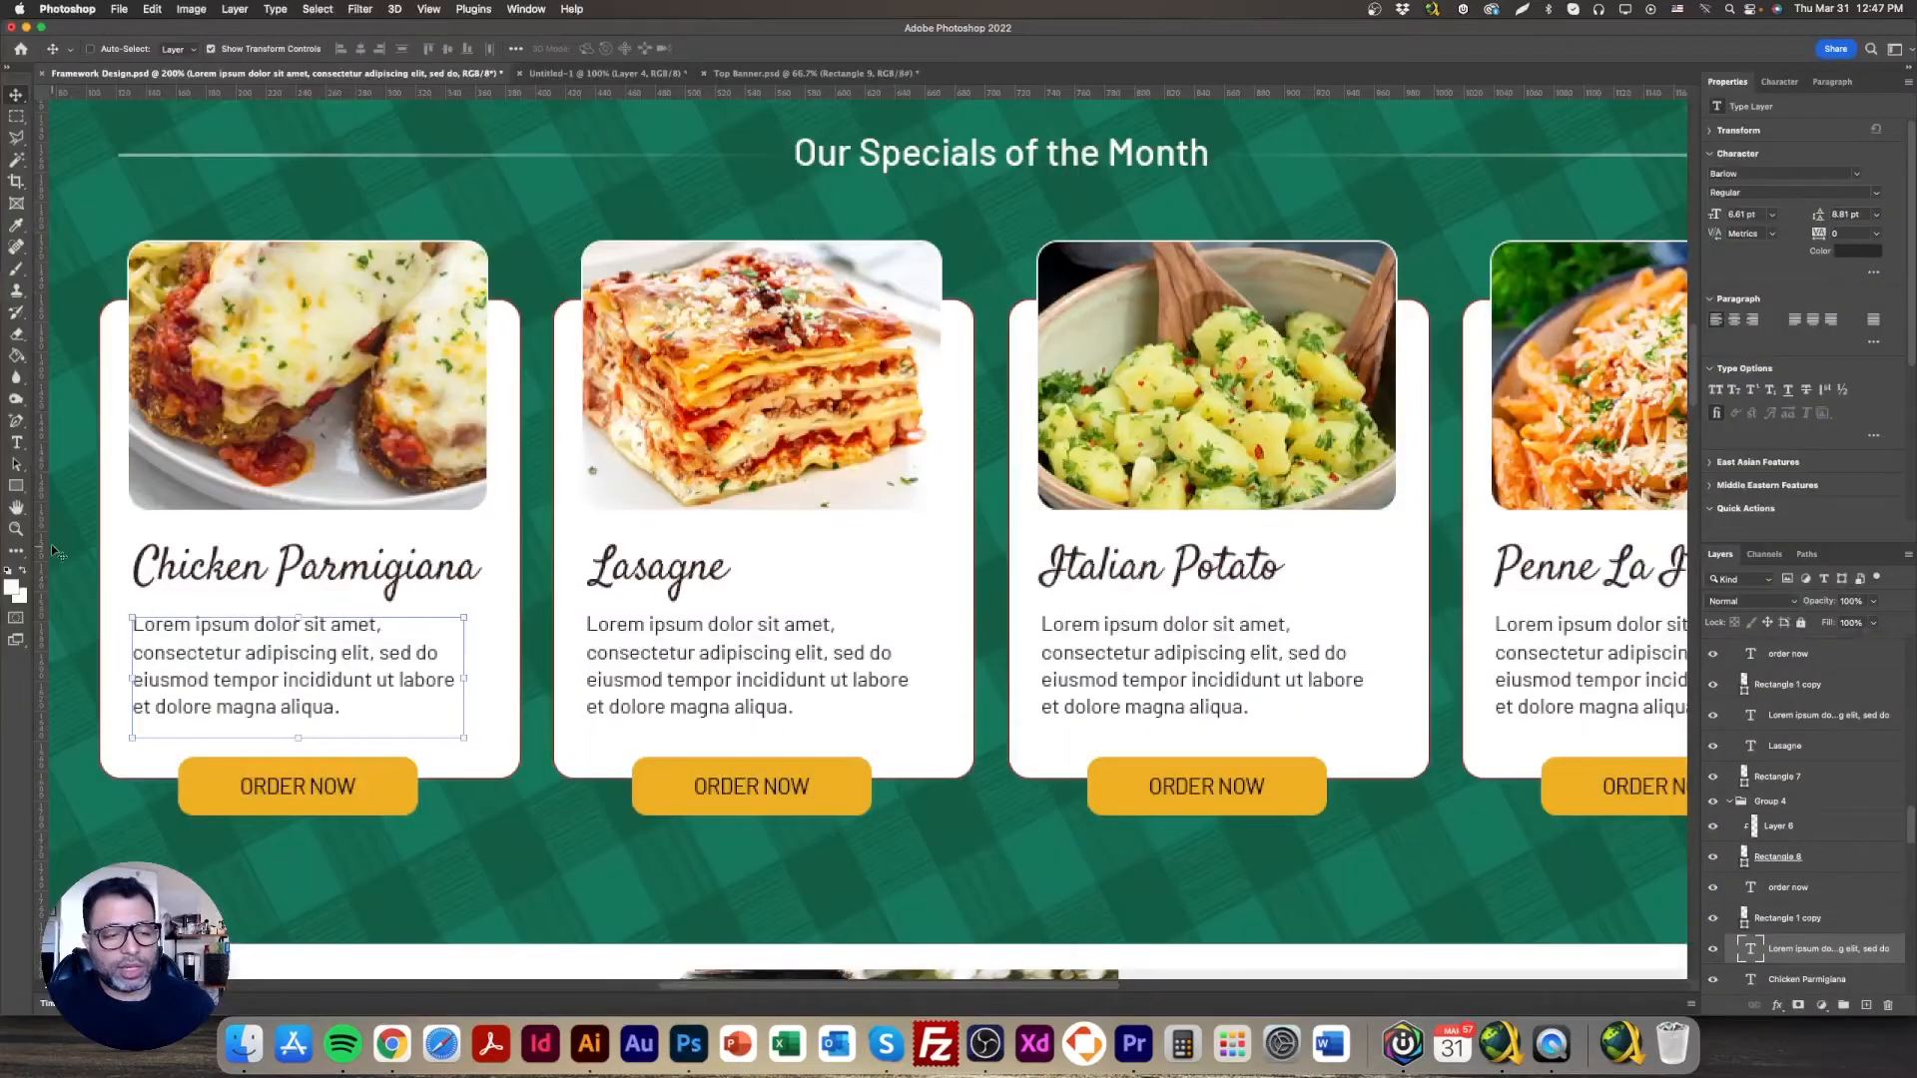
Step: Relabel the card's button 'ORDER NOW'
click(14, 587)
click(689, 777)
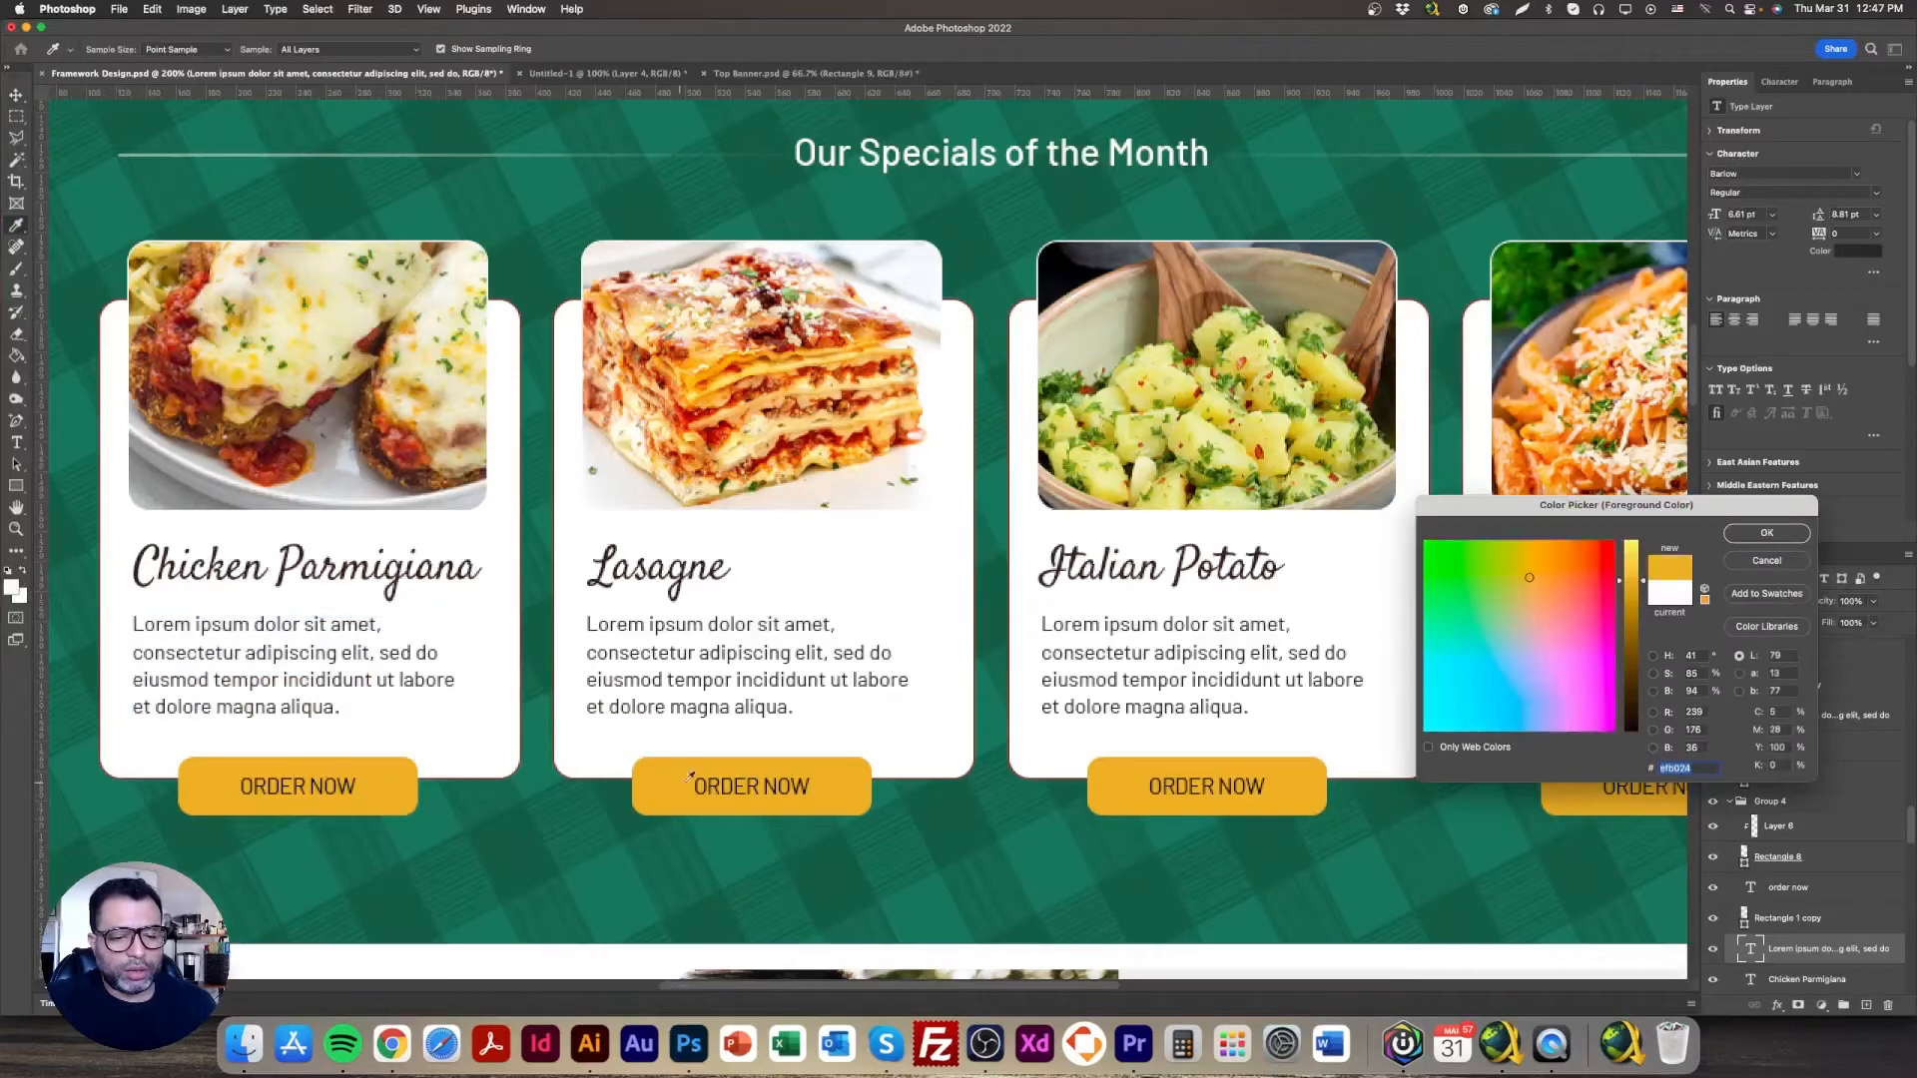
click(1757, 565)
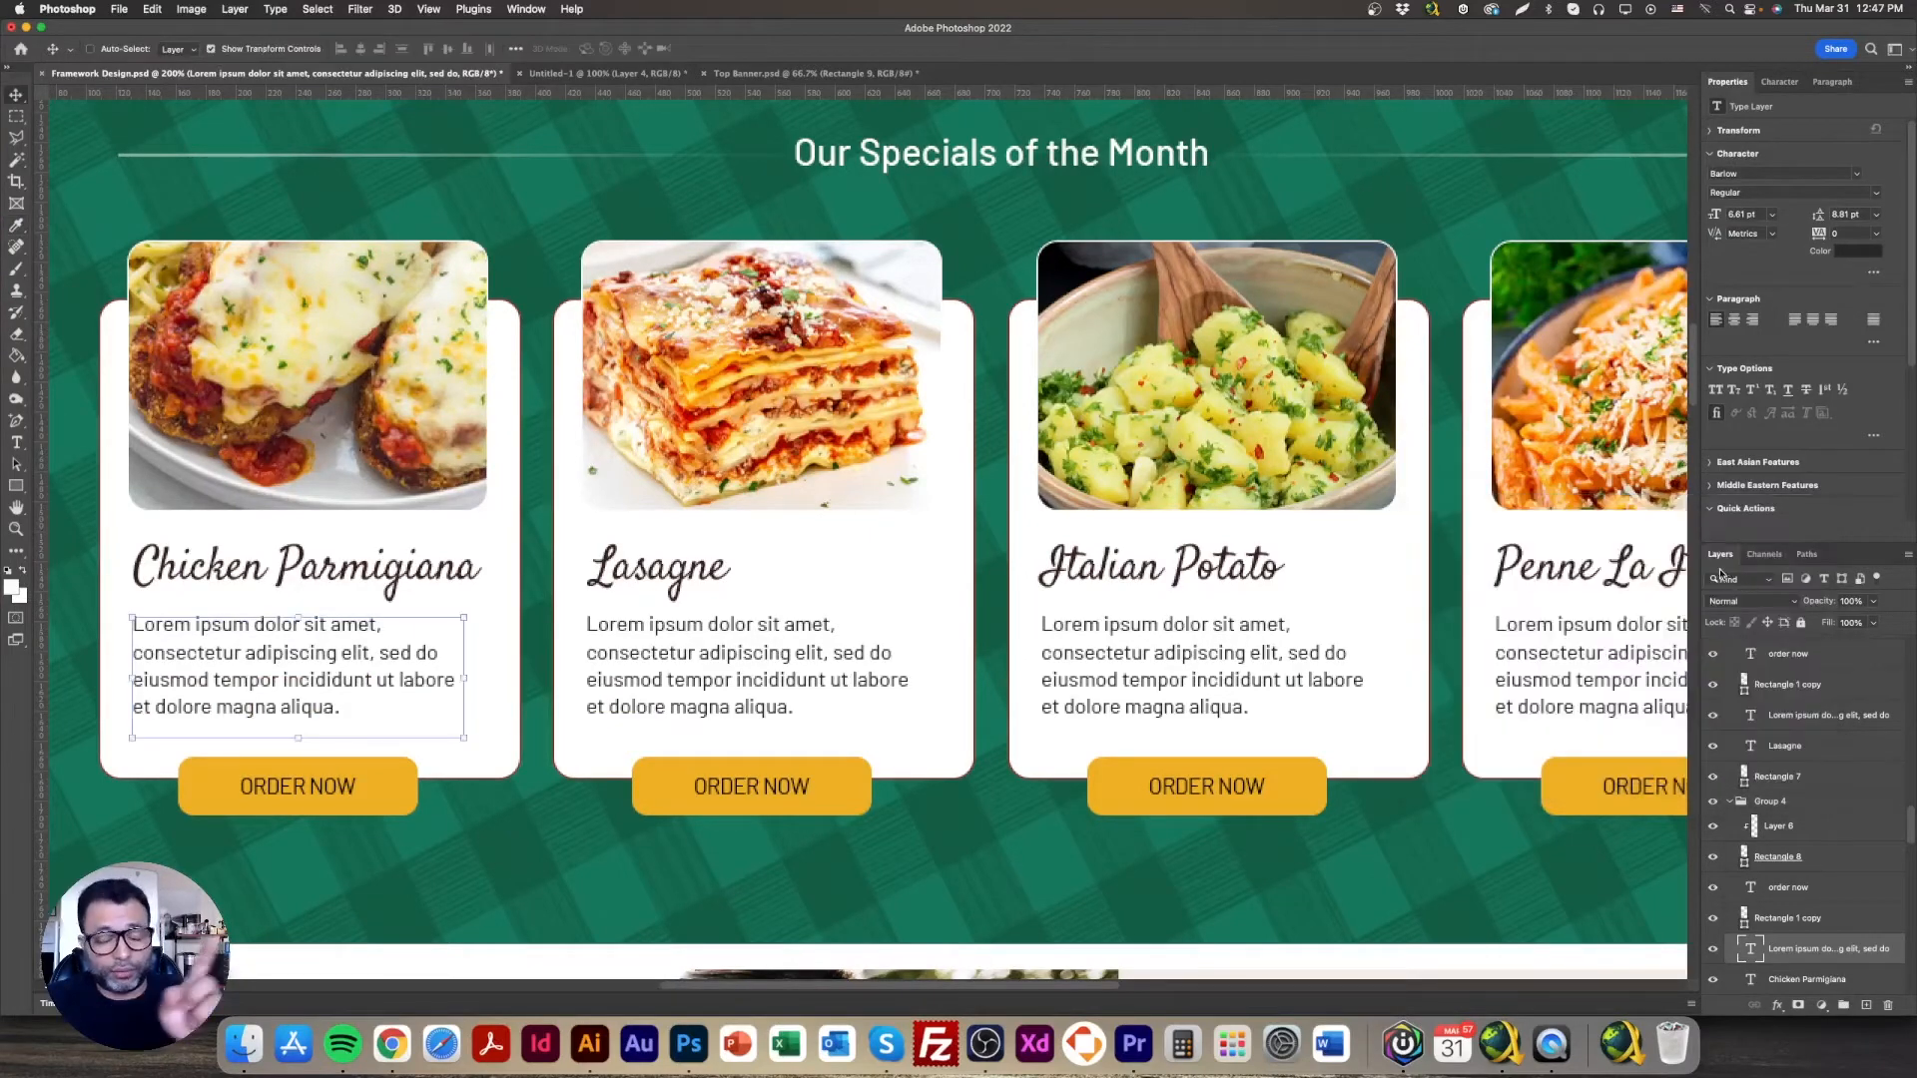
double_click(309, 787)
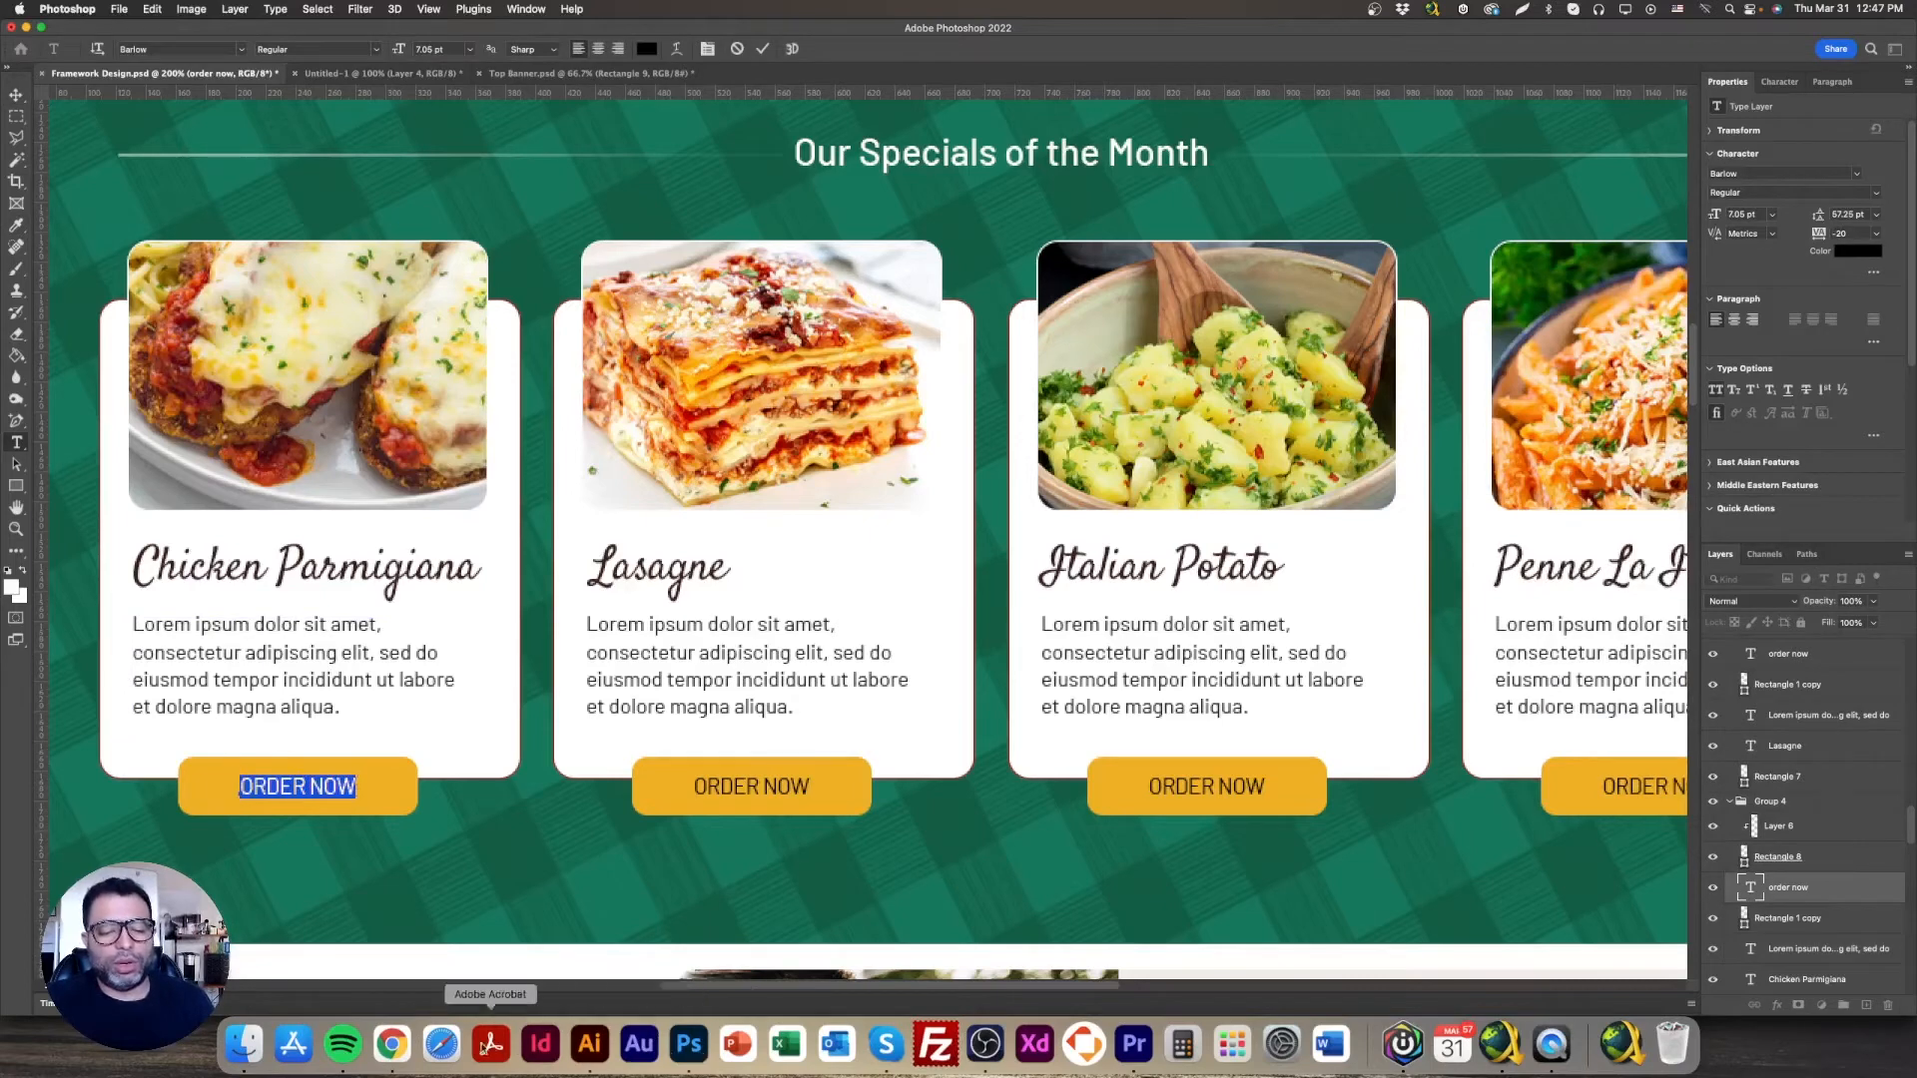
click(391, 1044)
click(535, 689)
triple_click(535, 689)
text(order now)
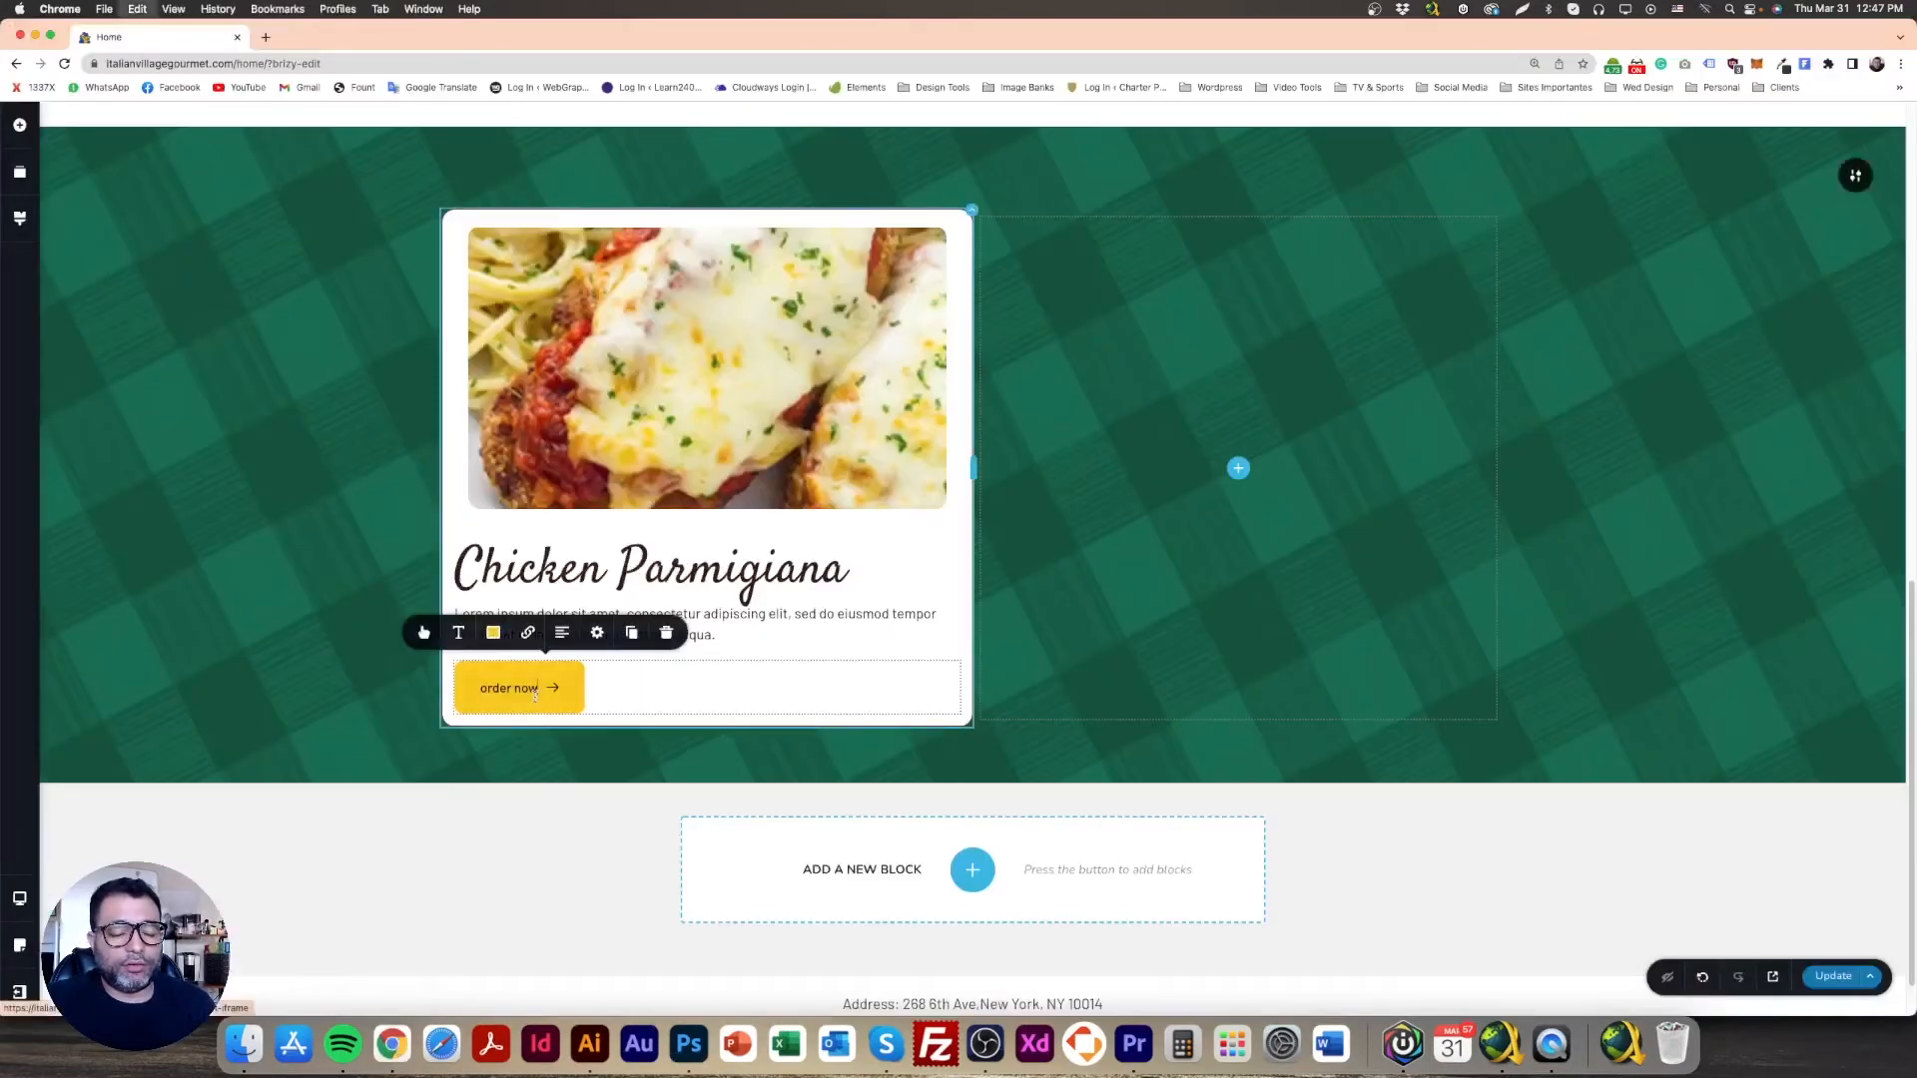
key(super+a)
text(ORDER NOW)
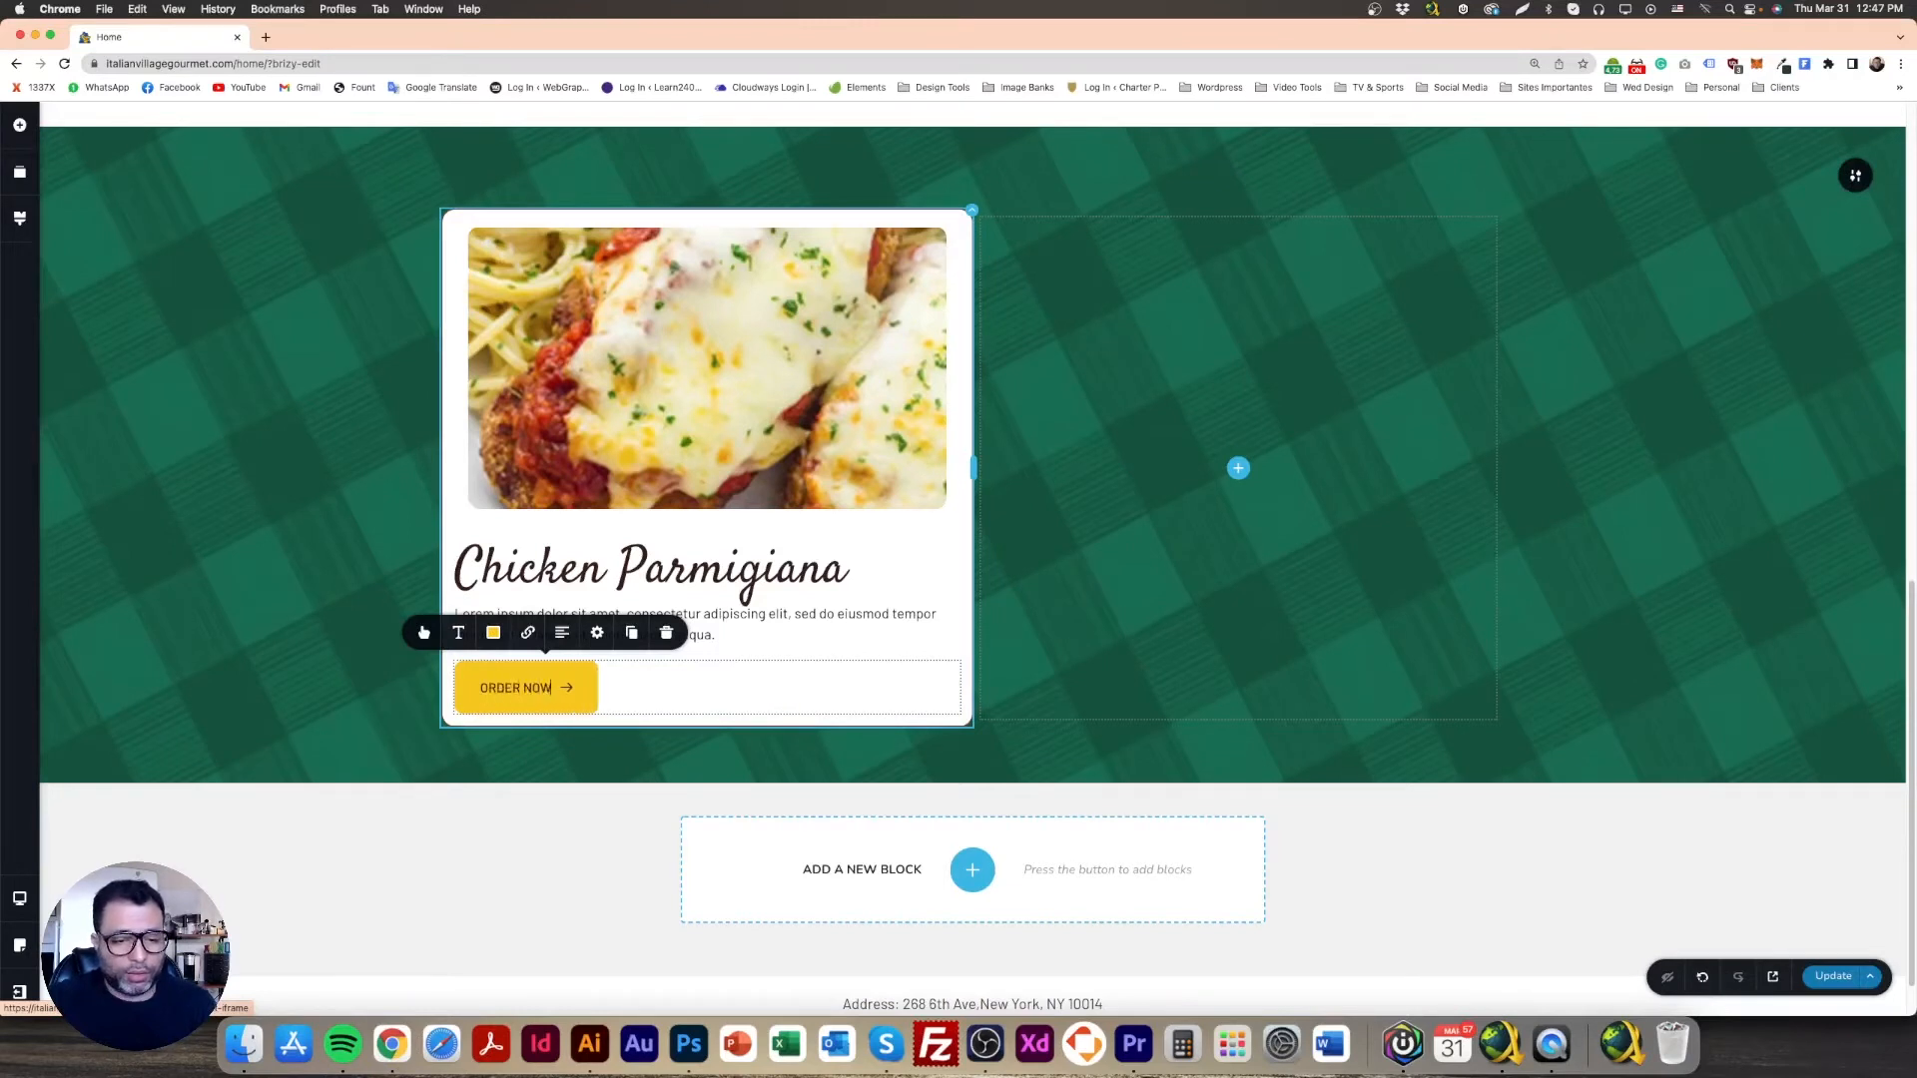
Step: Remove the arrow icon from the ORDER NOW button
click(423, 632)
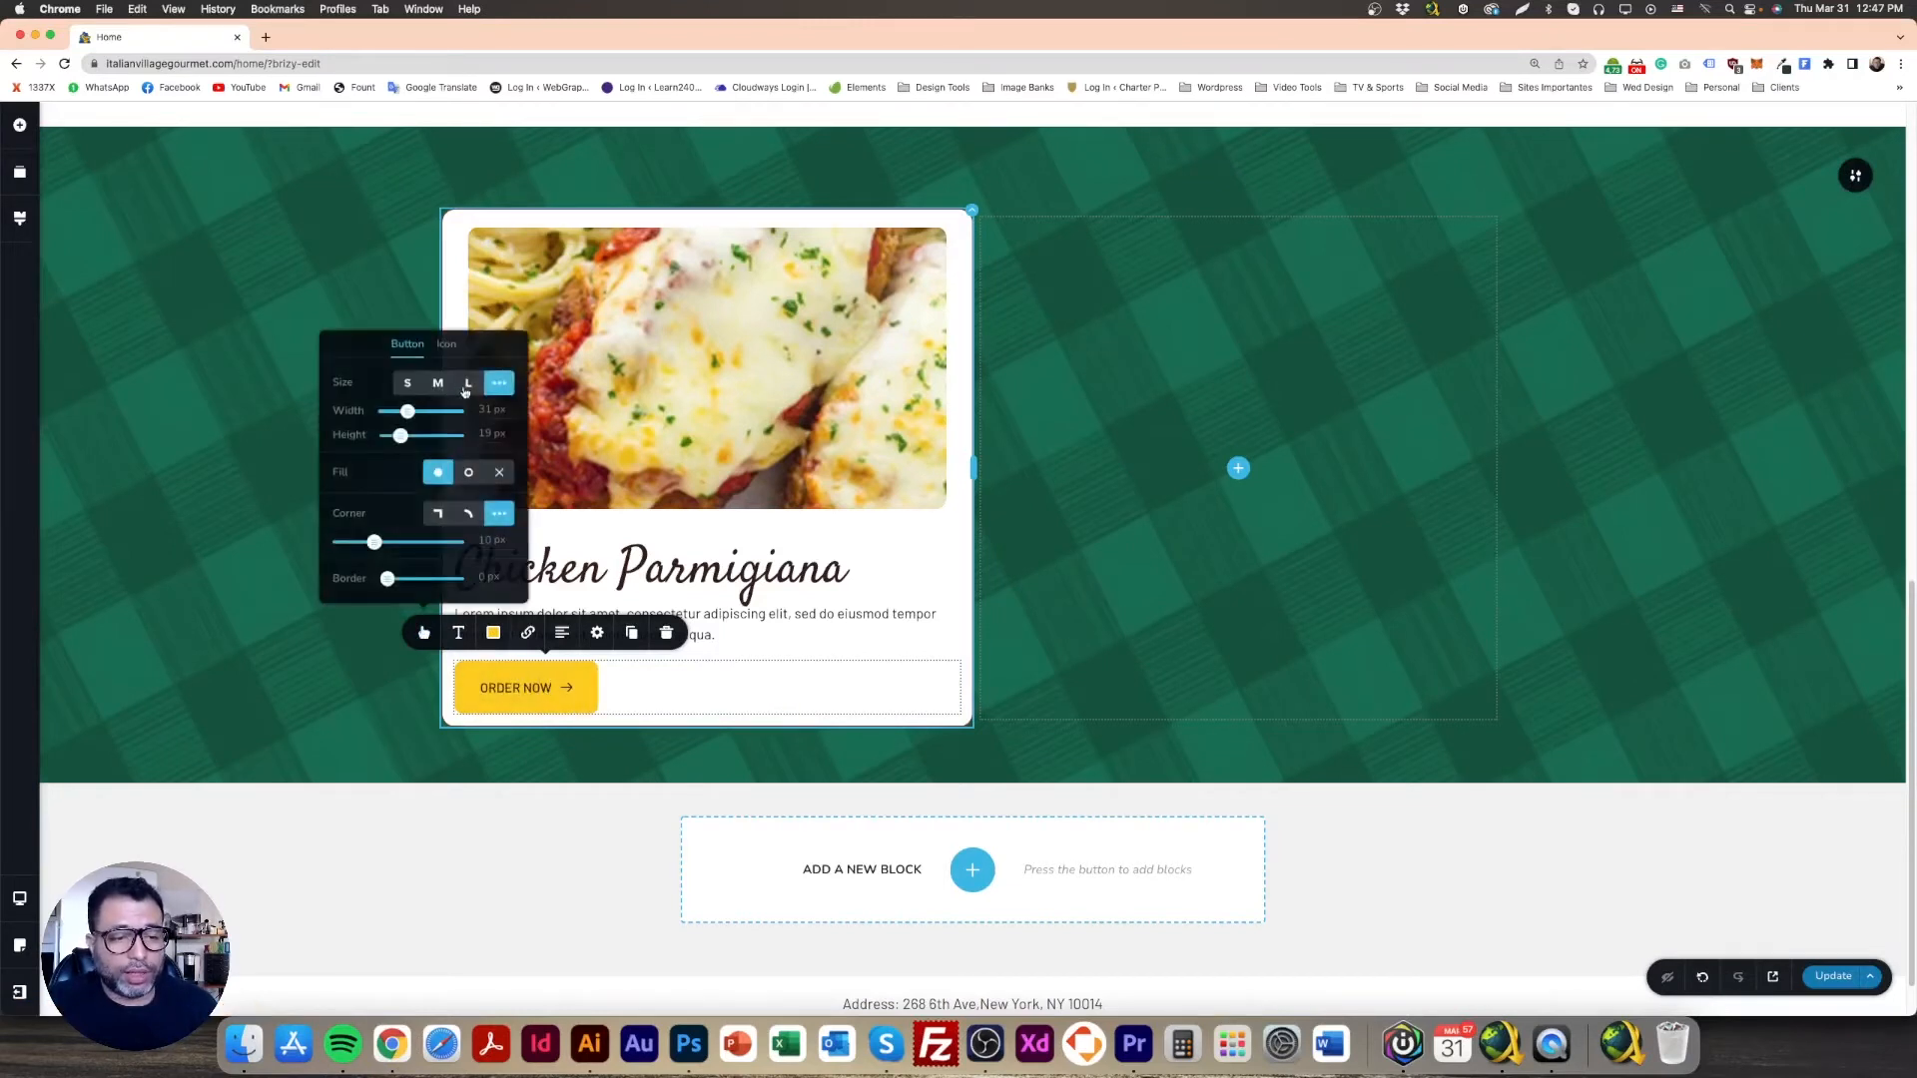
click(447, 344)
click(508, 437)
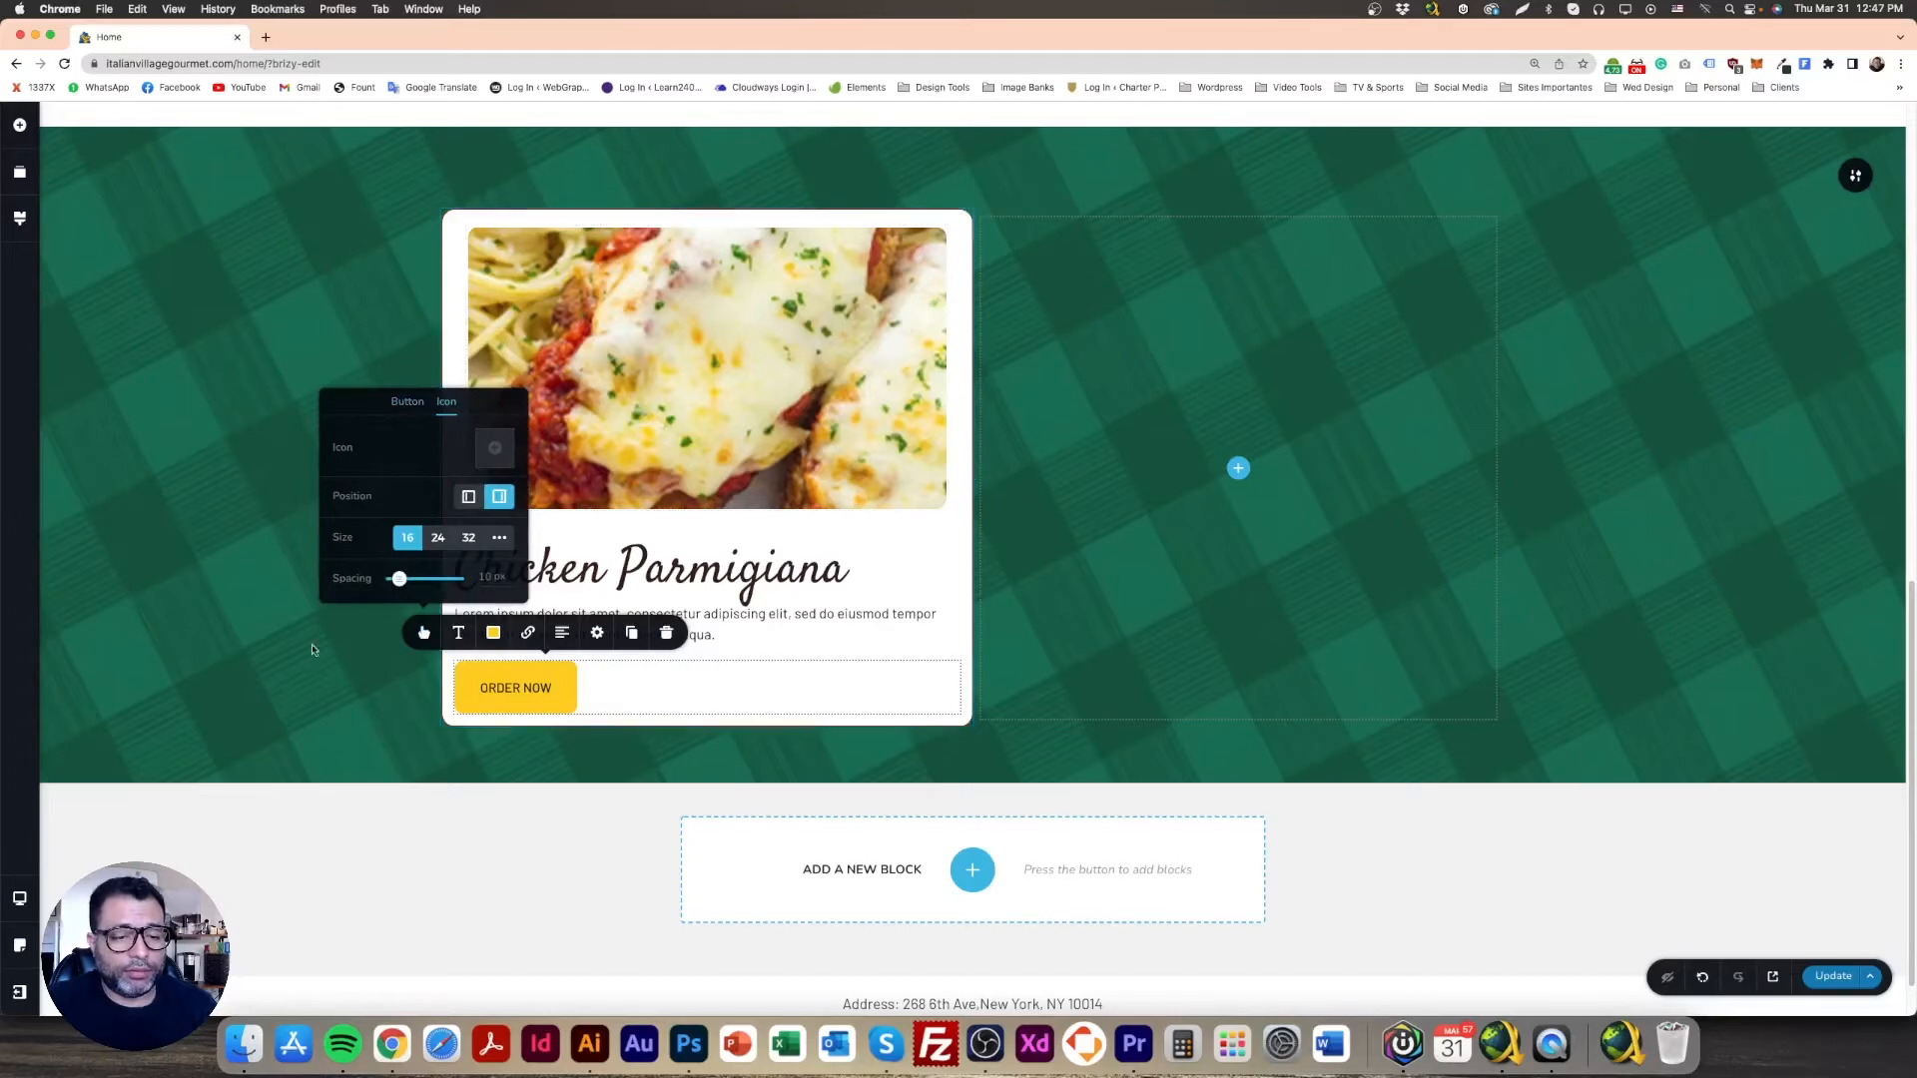
click(304, 750)
Step: Switch the button to a custom size and widen it to 73 px
click(674, 1038)
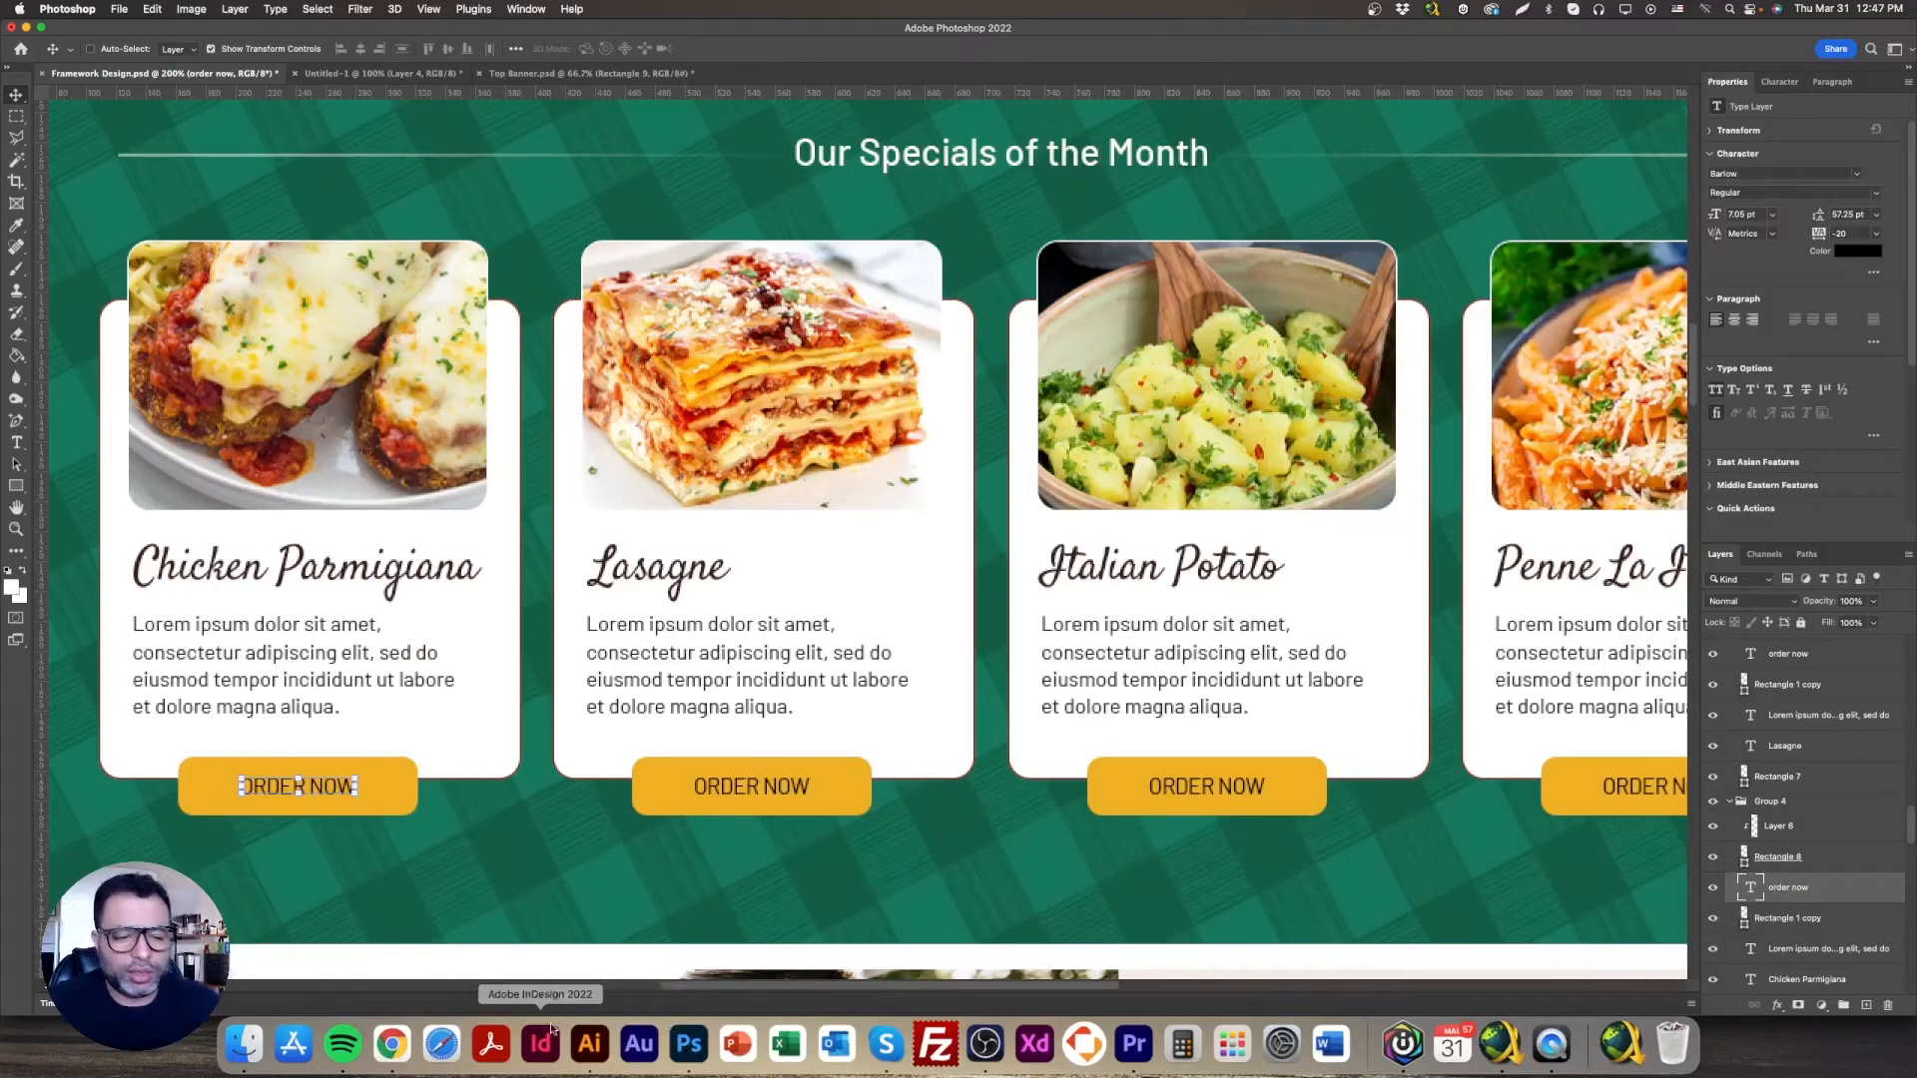
click(391, 1043)
click(569, 689)
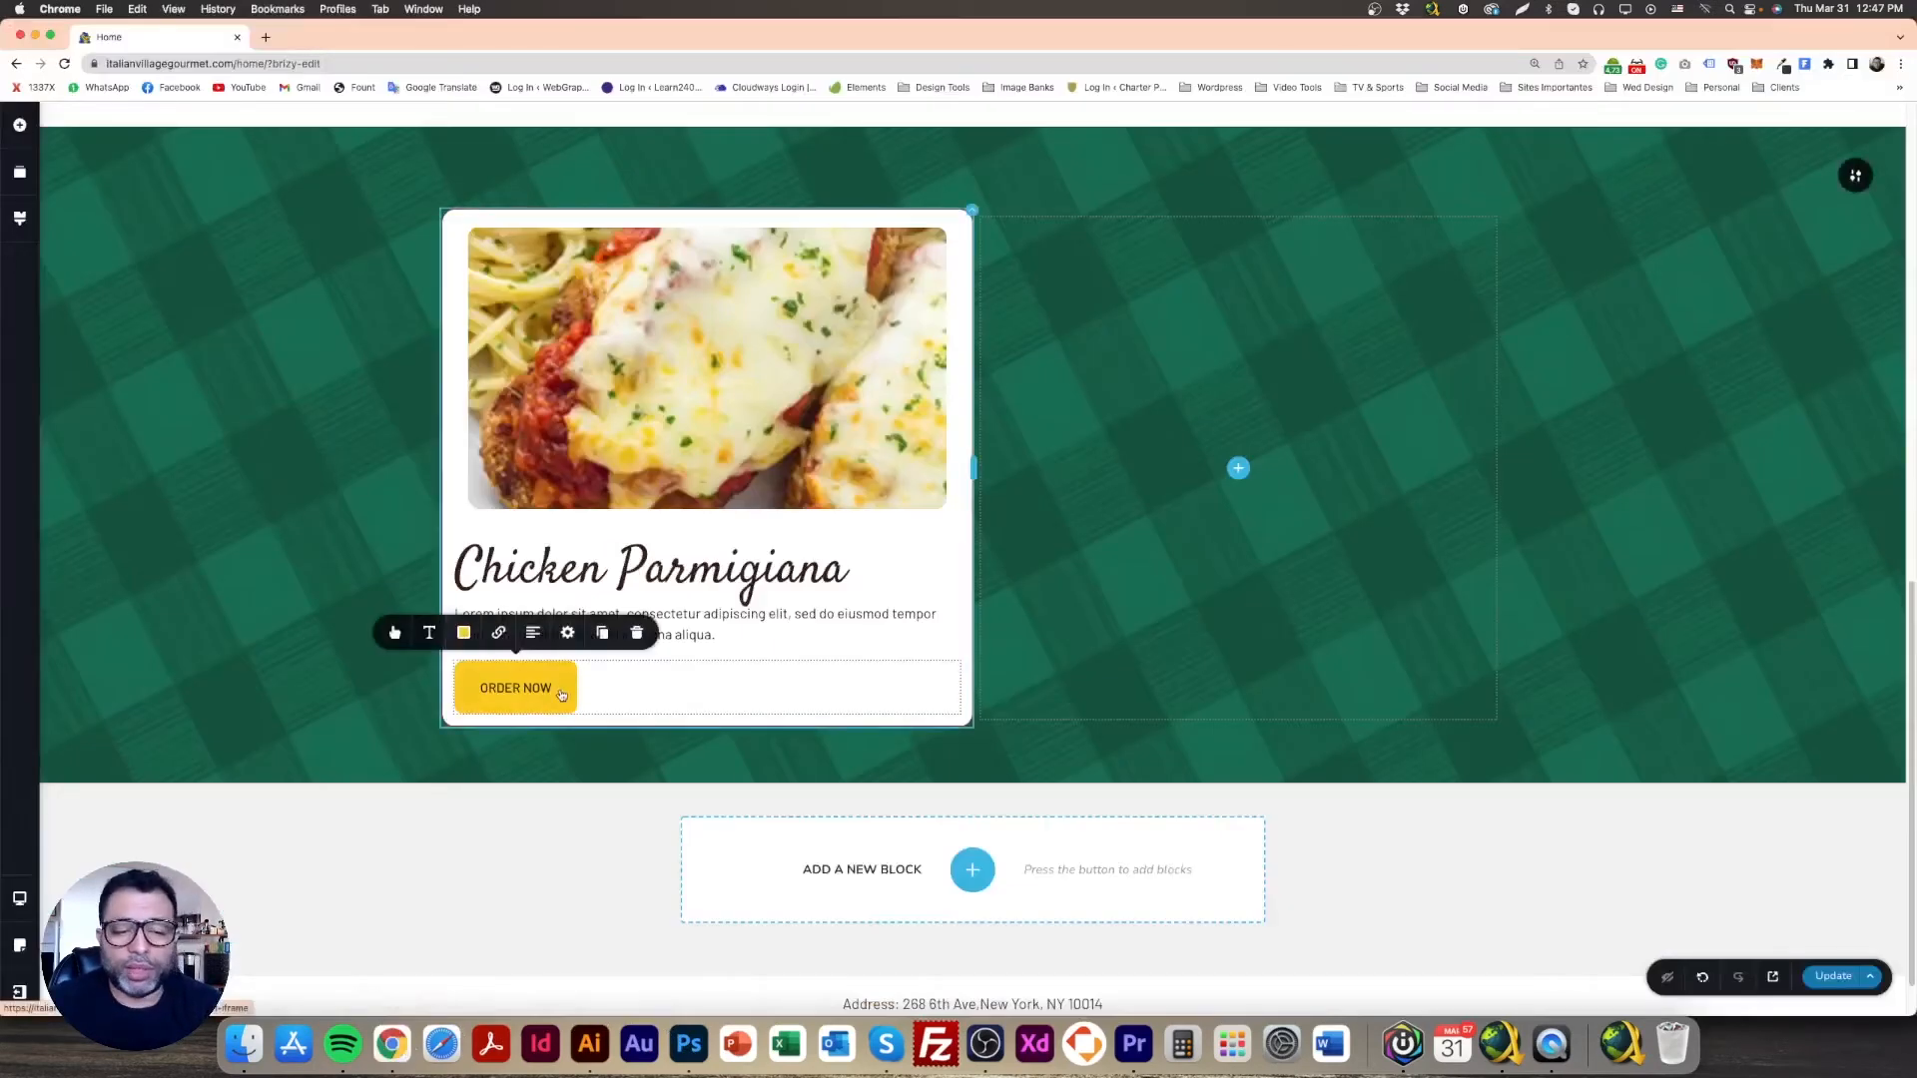
click(396, 640)
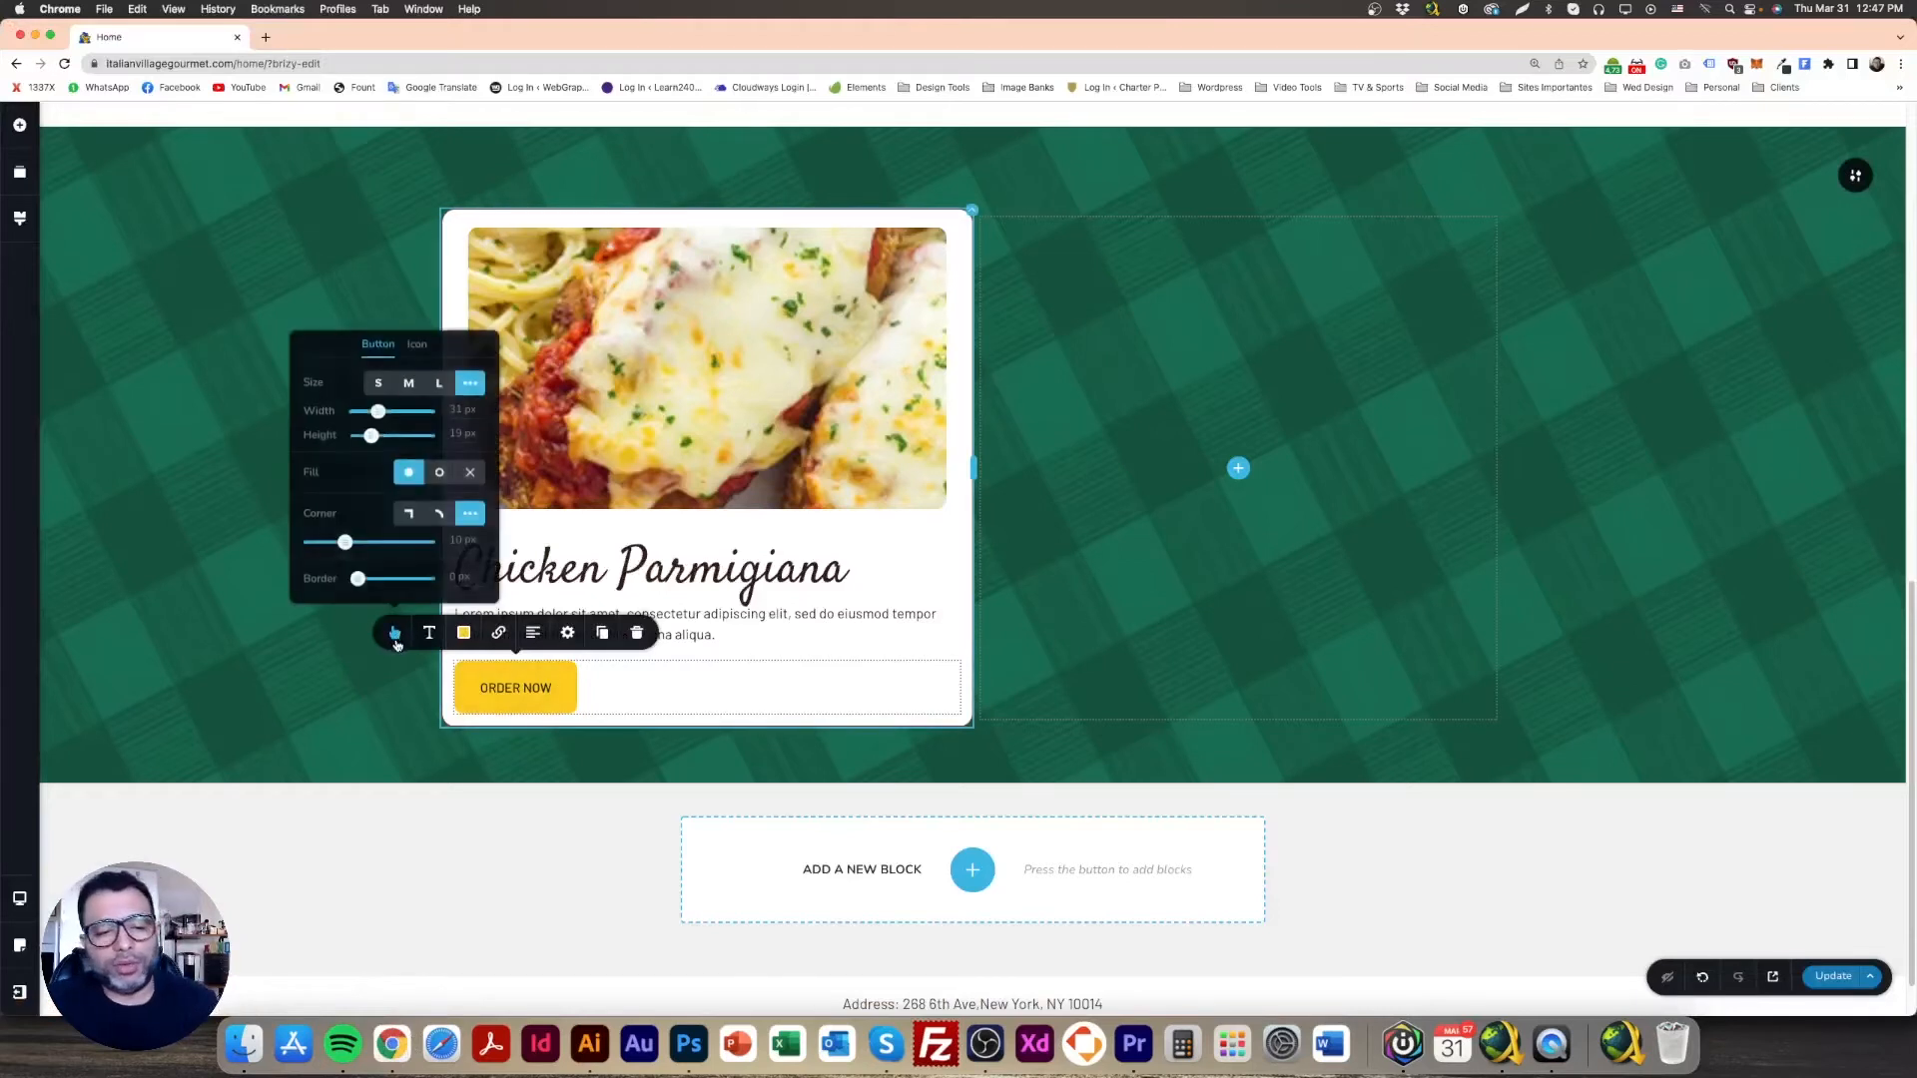
click(377, 387)
click(408, 430)
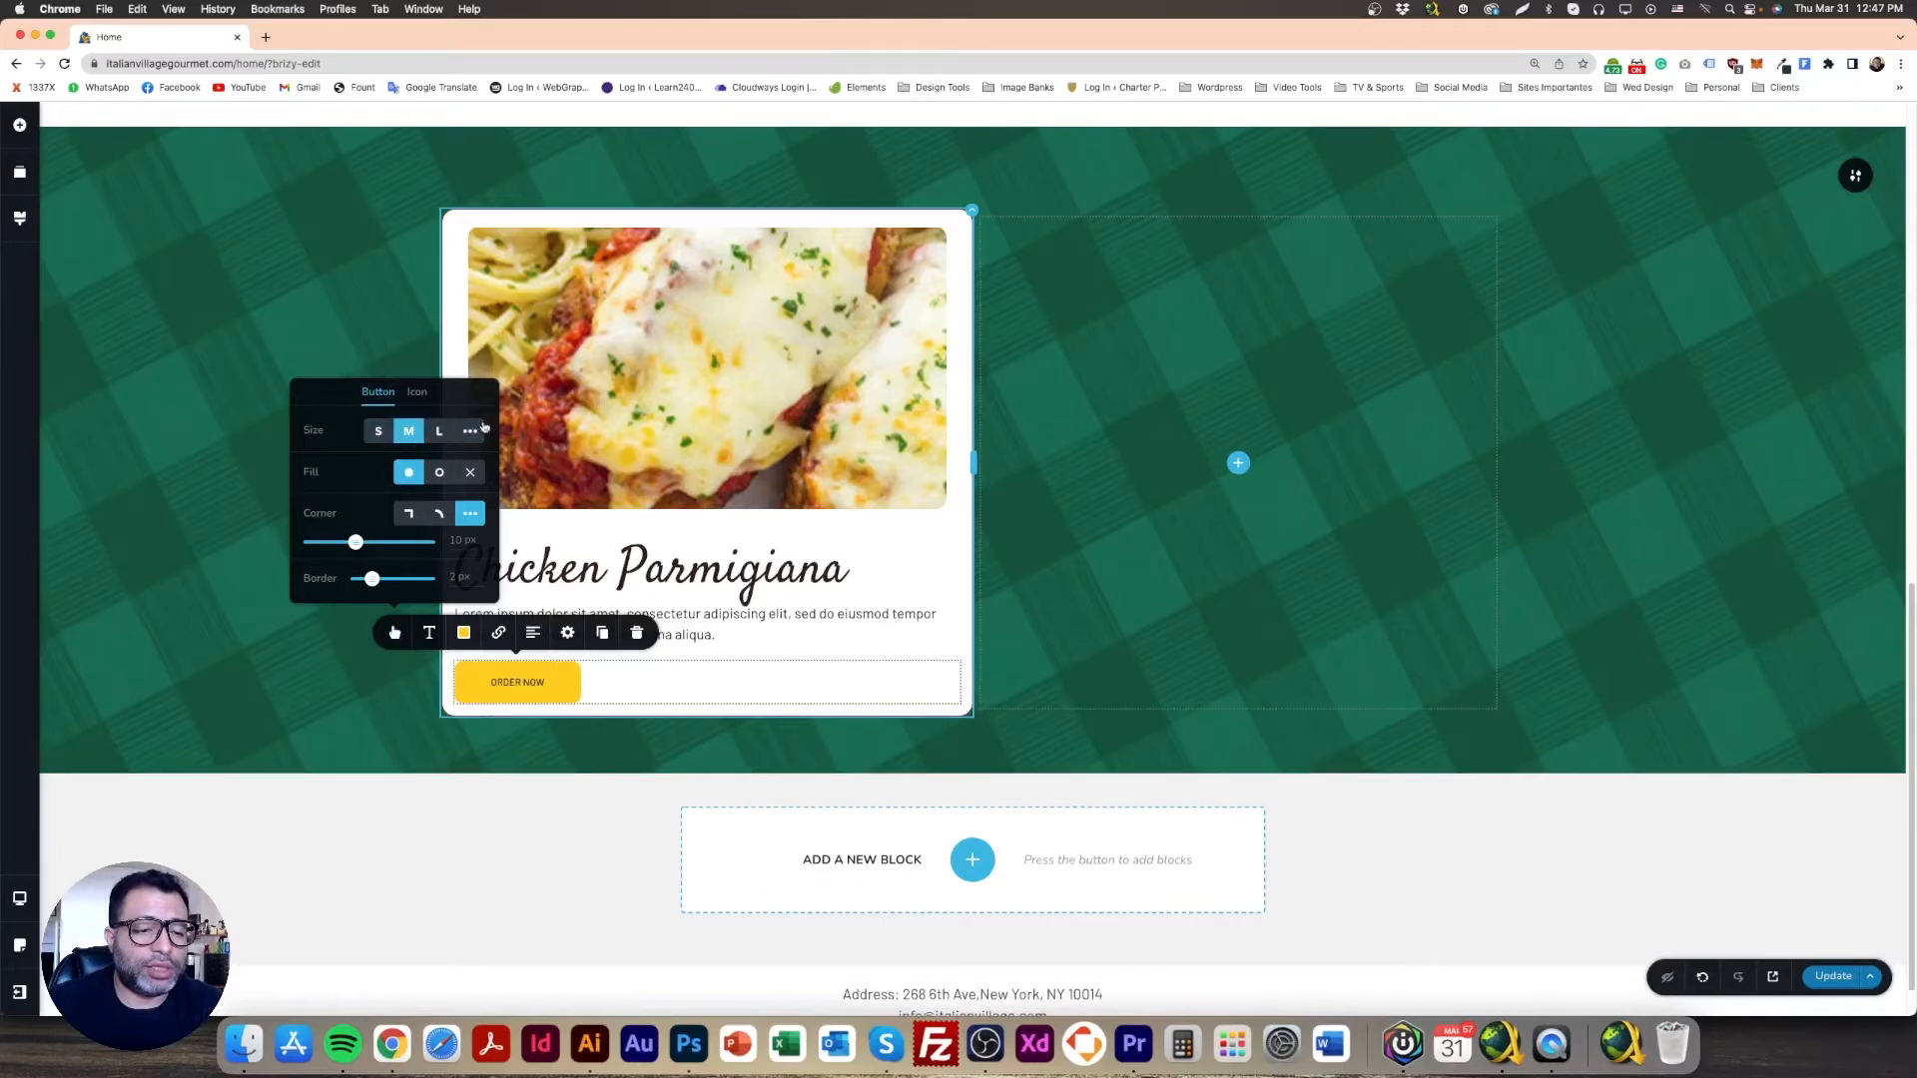
click(471, 431)
drag(393, 416, 407, 420)
click(517, 672)
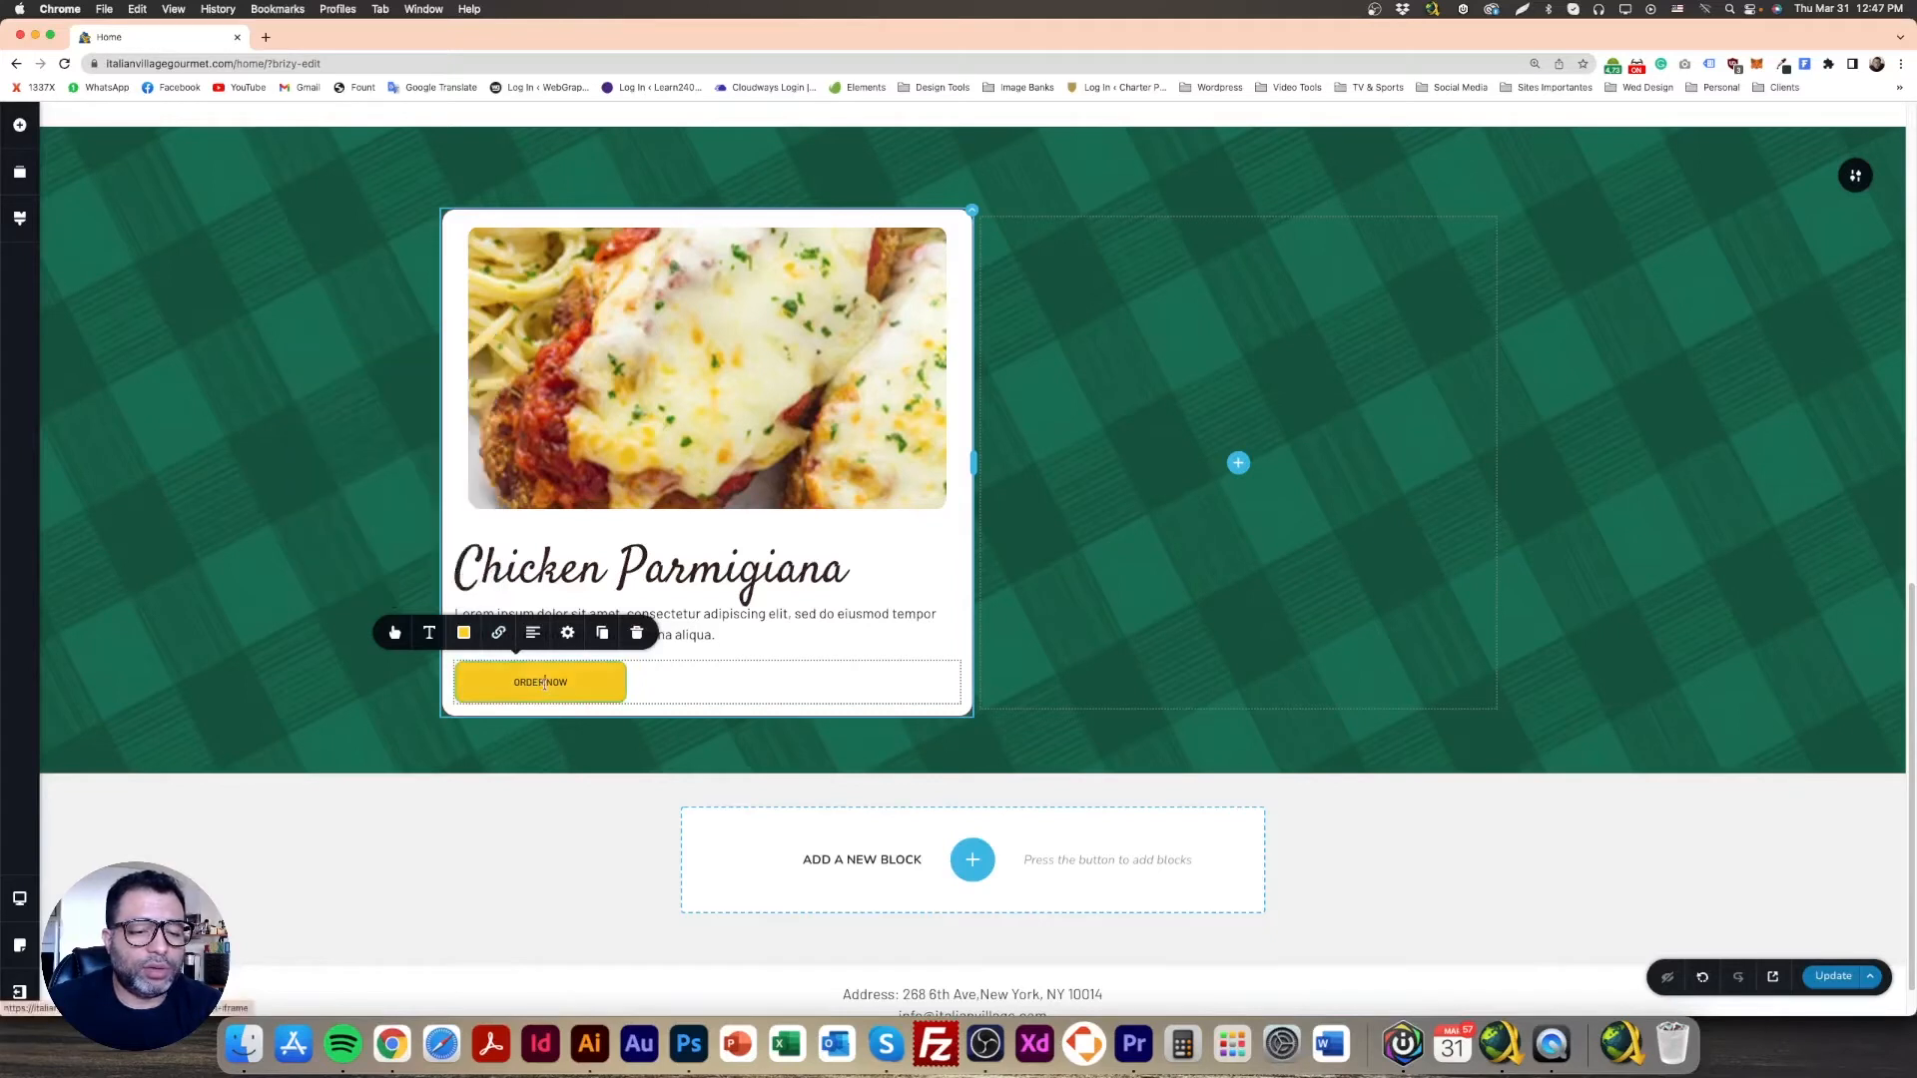
Step: Raise the button label's font size to 18
click(430, 631)
click(488, 509)
click(488, 509)
click(488, 509)
click(488, 509)
click(489, 509)
click(488, 509)
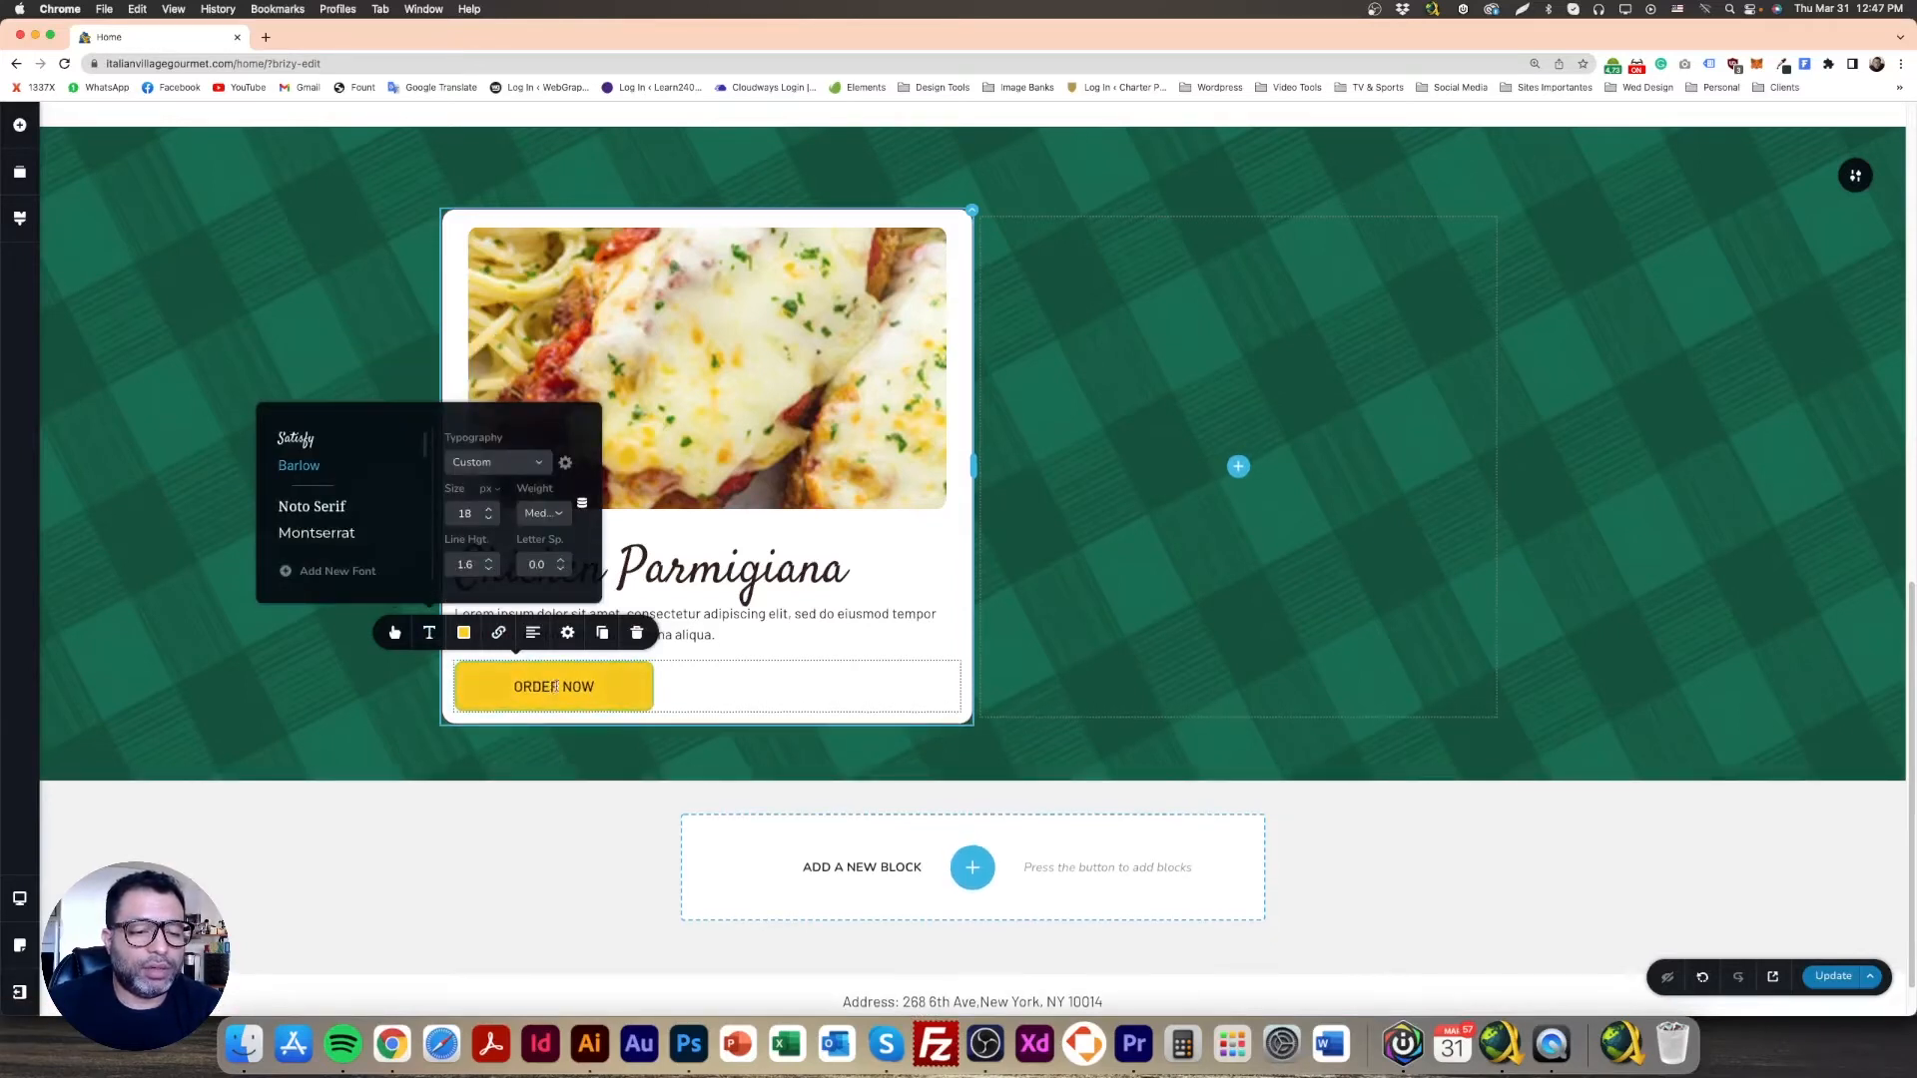
click(621, 698)
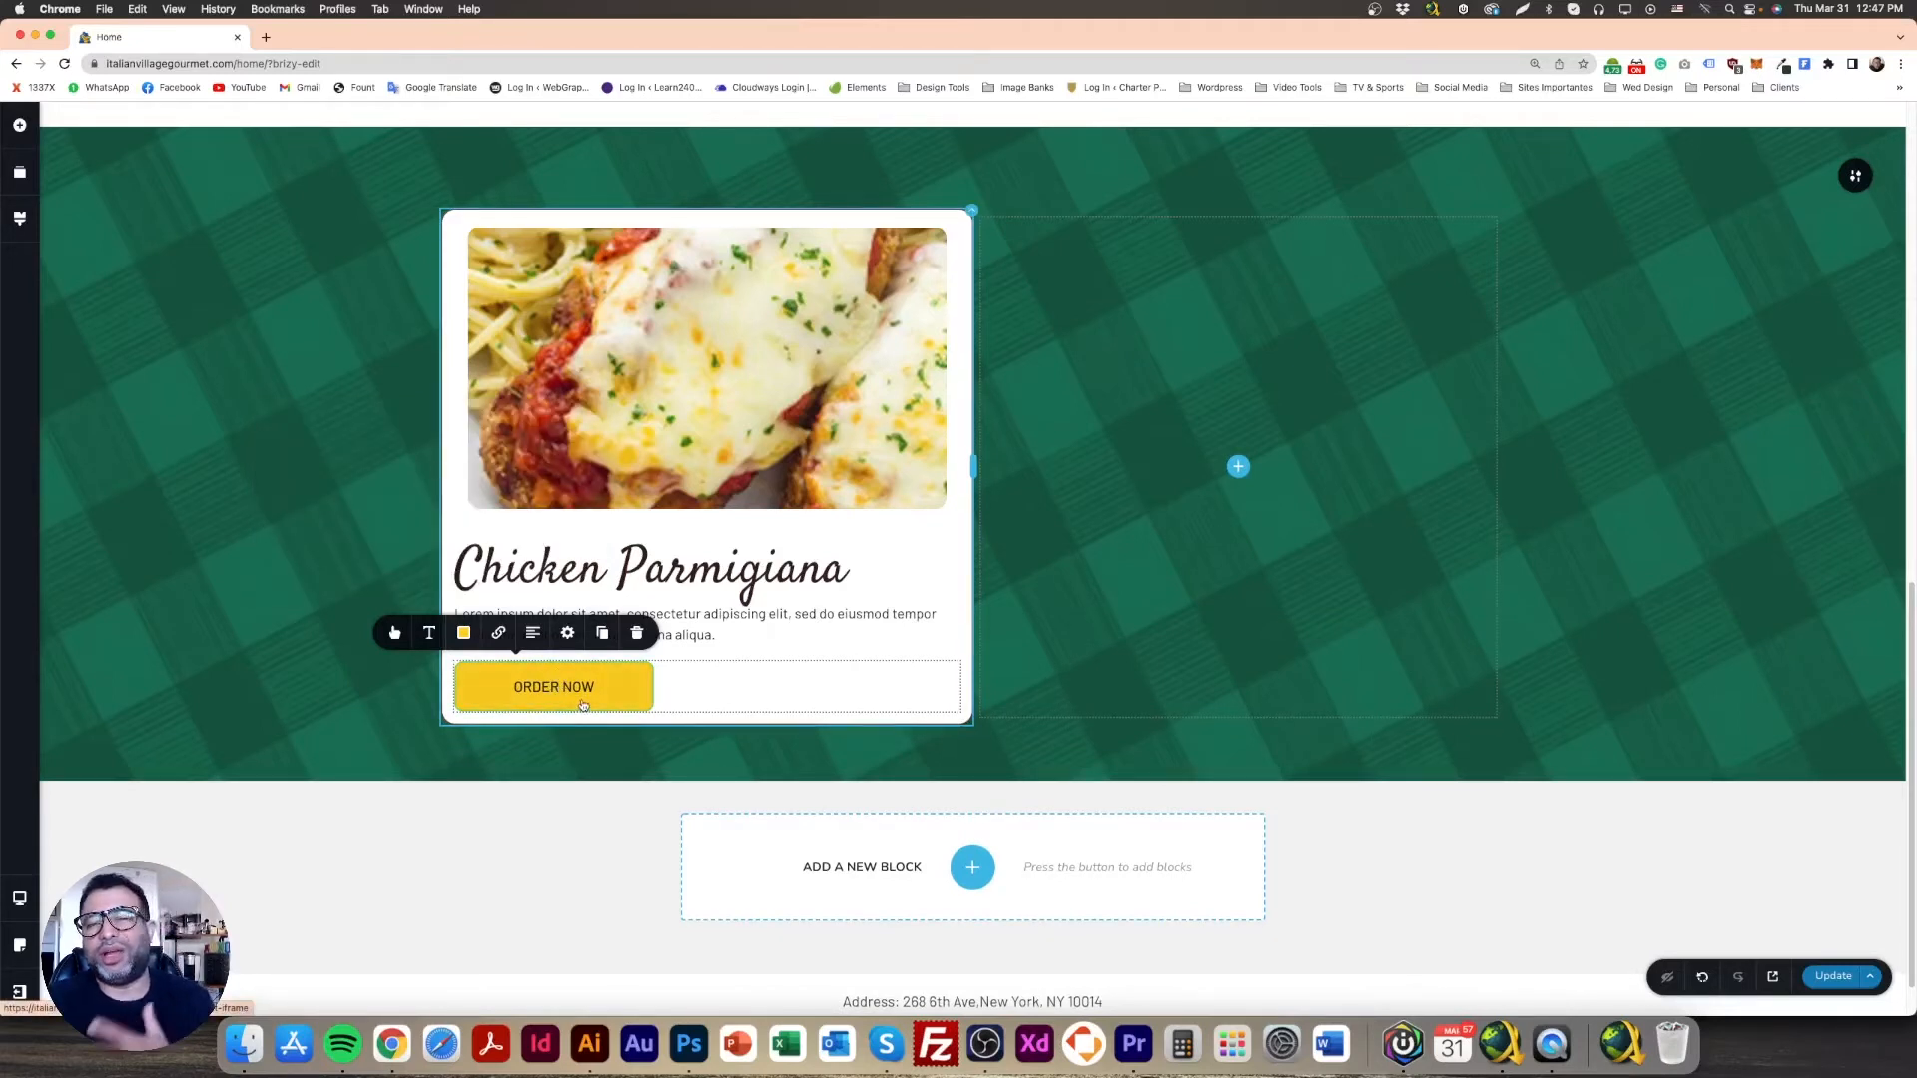
Step: Fade the button's hover border colour out to fully transparent
click(463, 632)
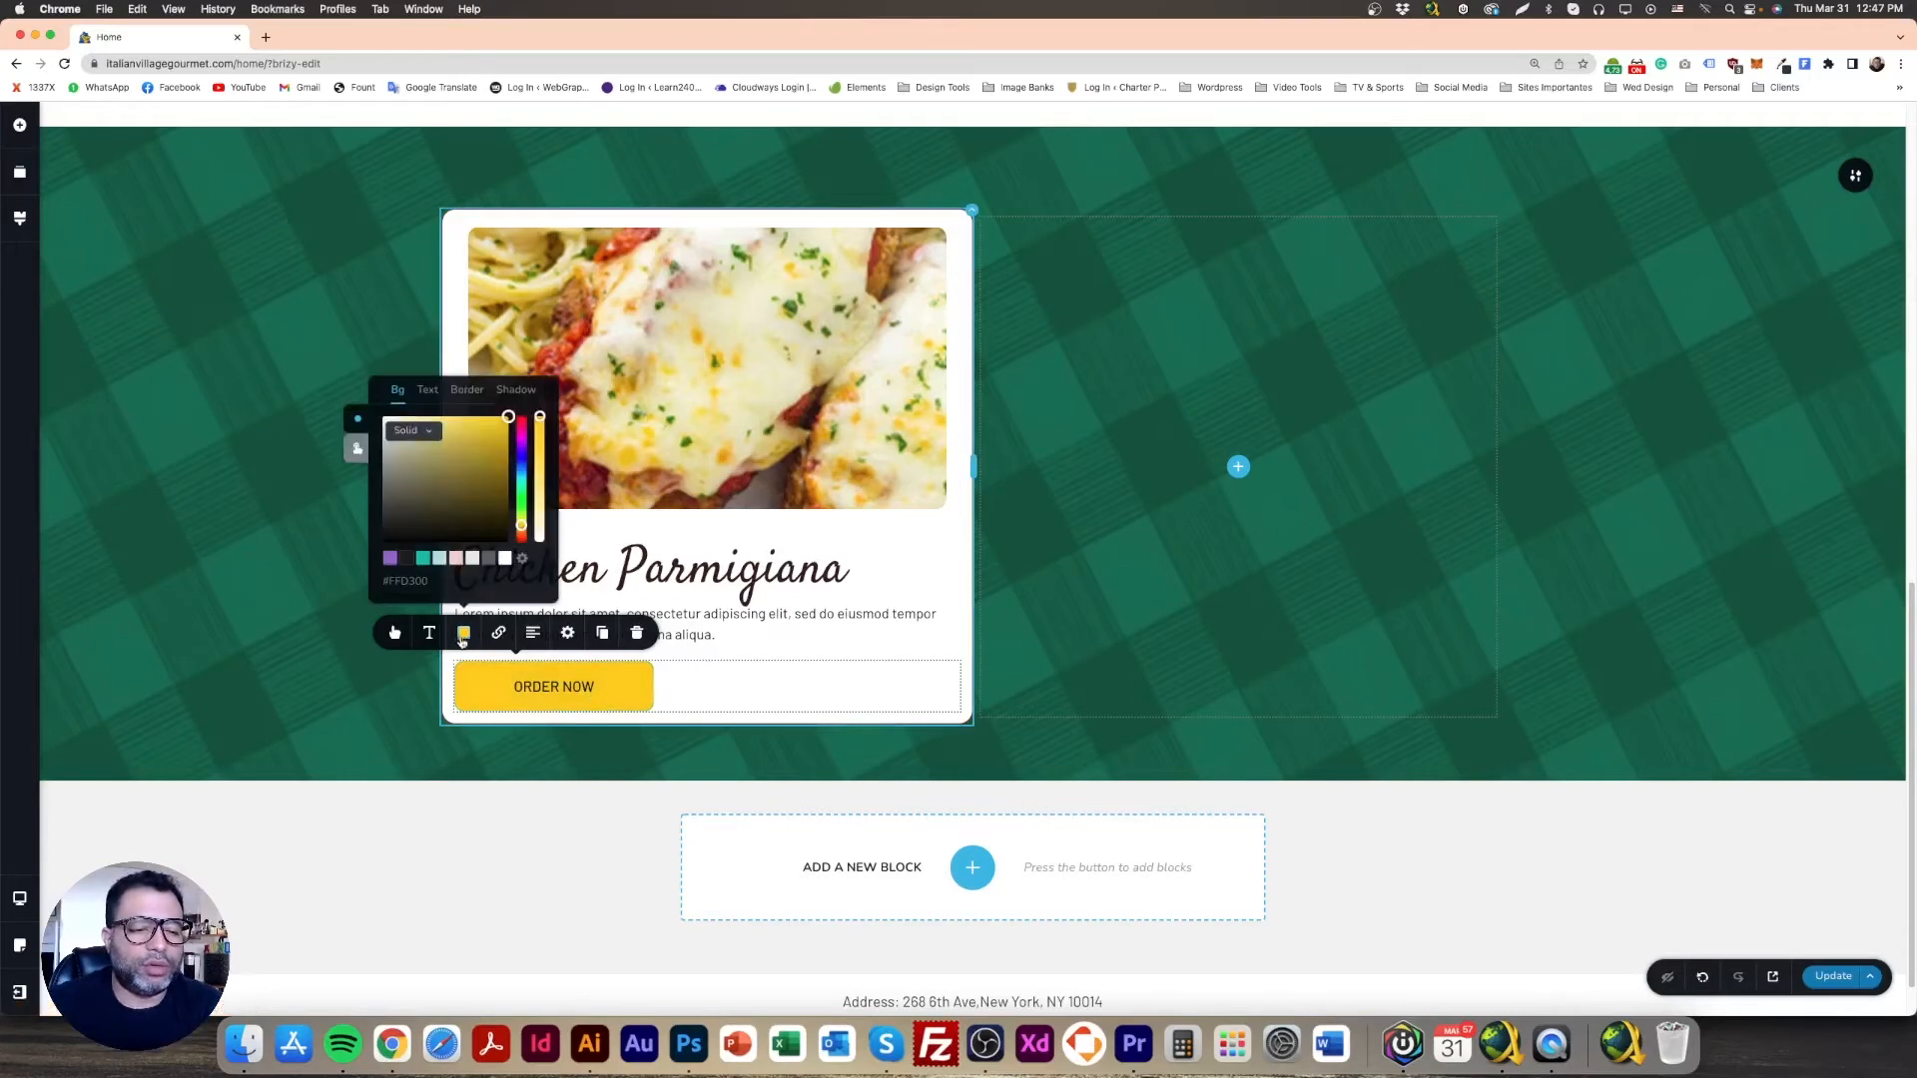
click(470, 391)
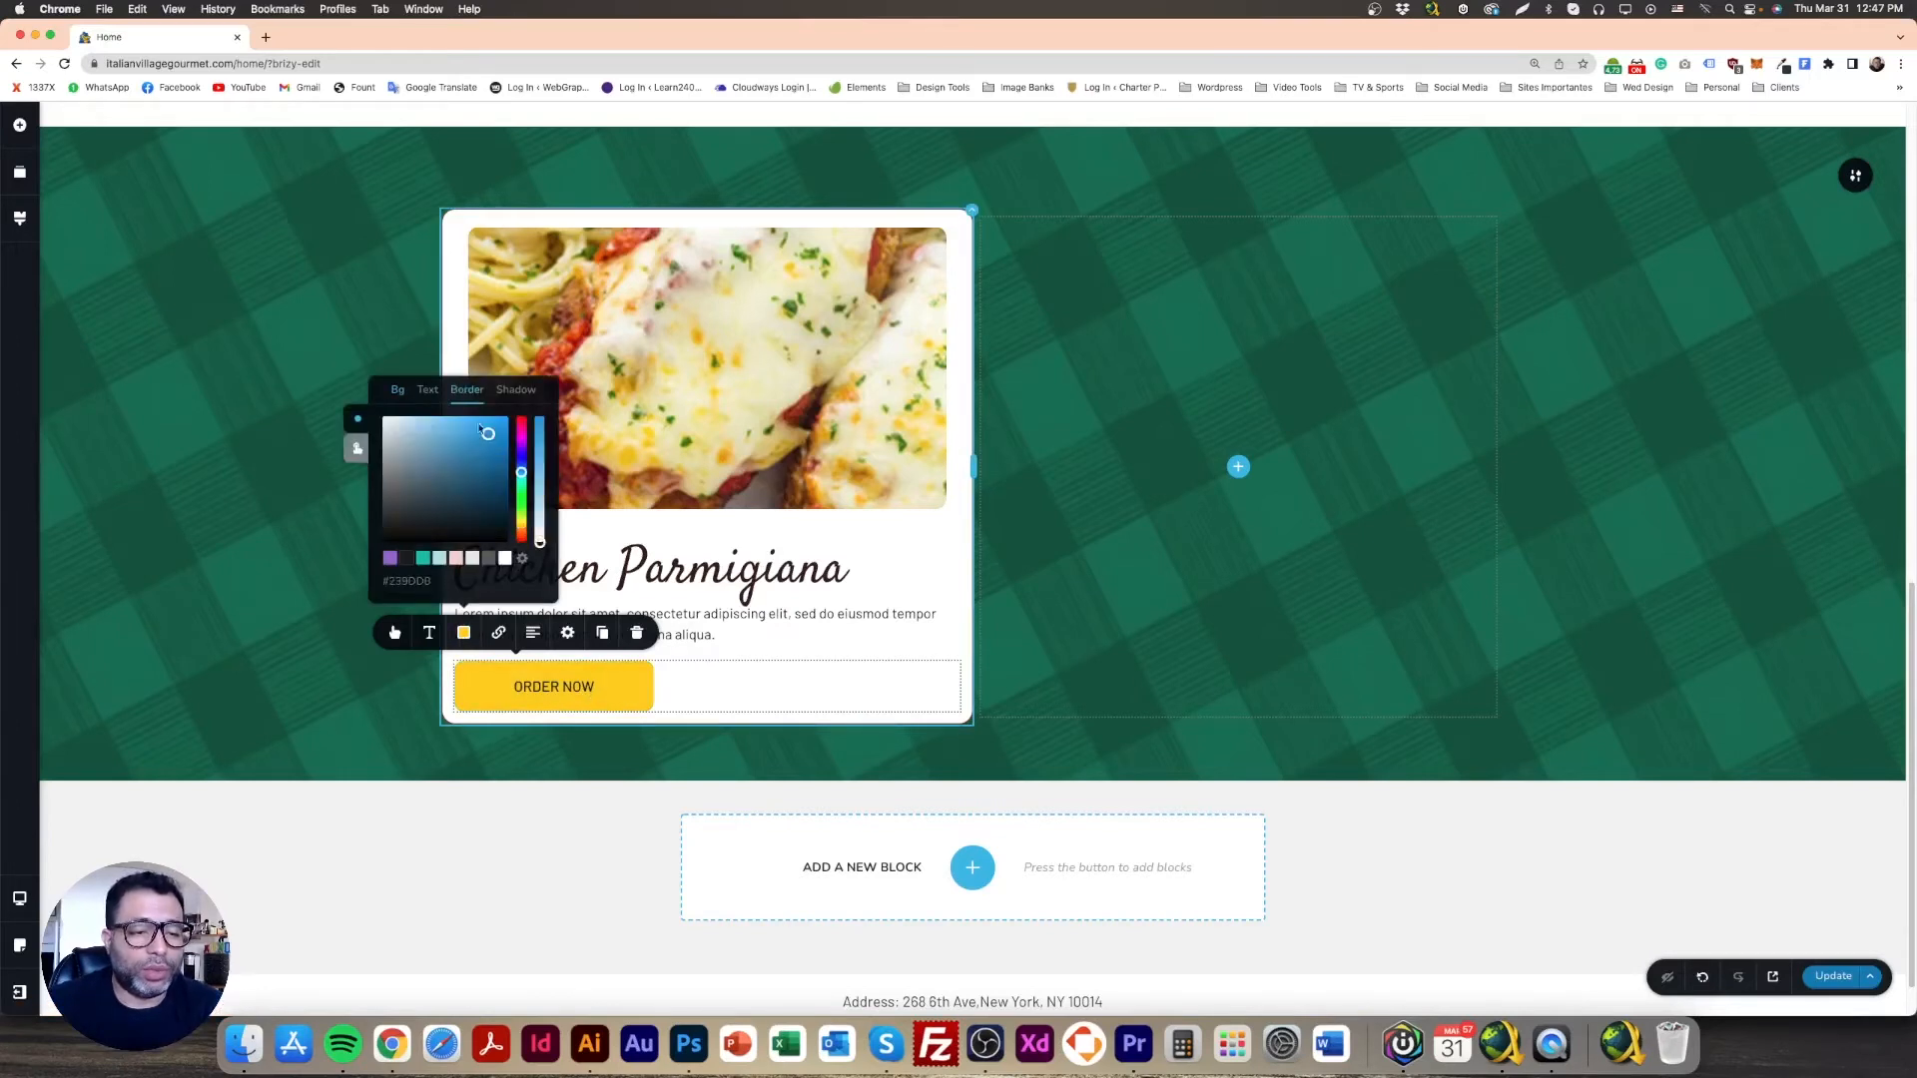
click(358, 450)
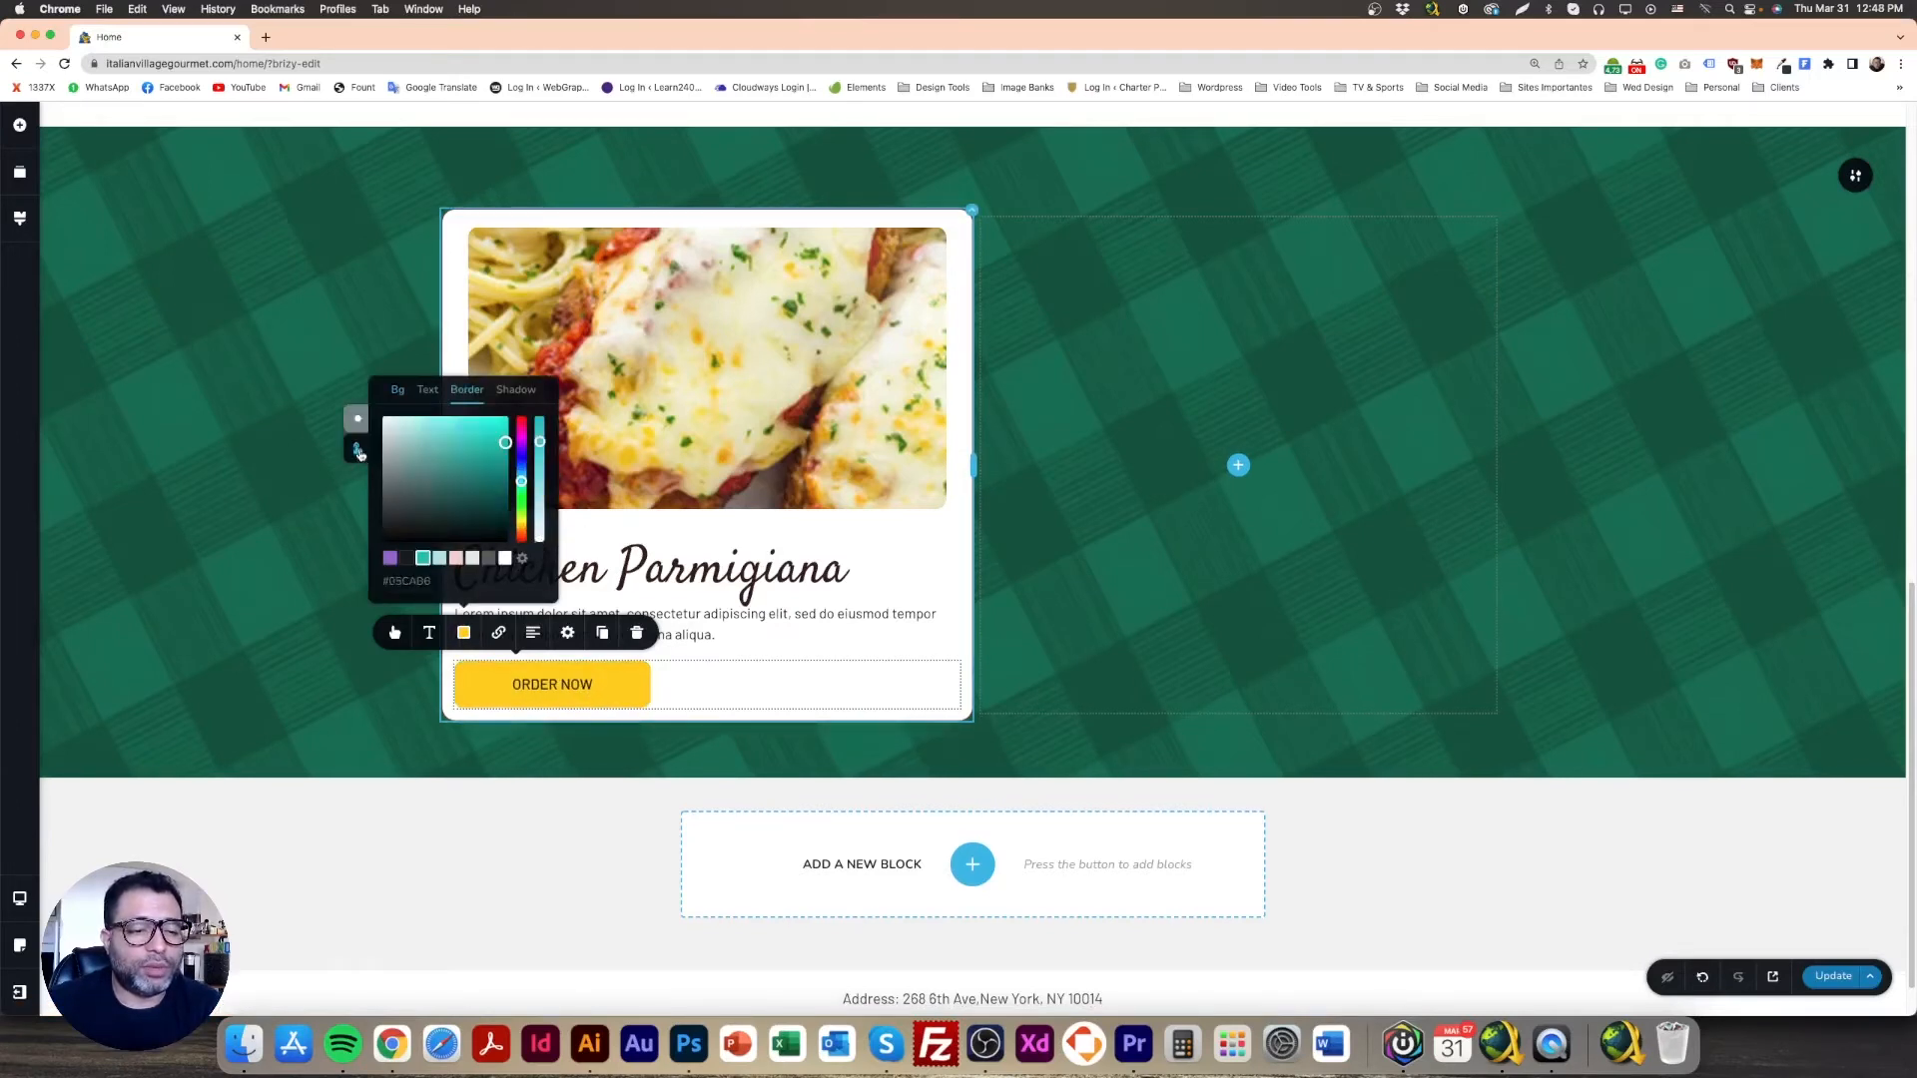
drag(540, 441, 531, 584)
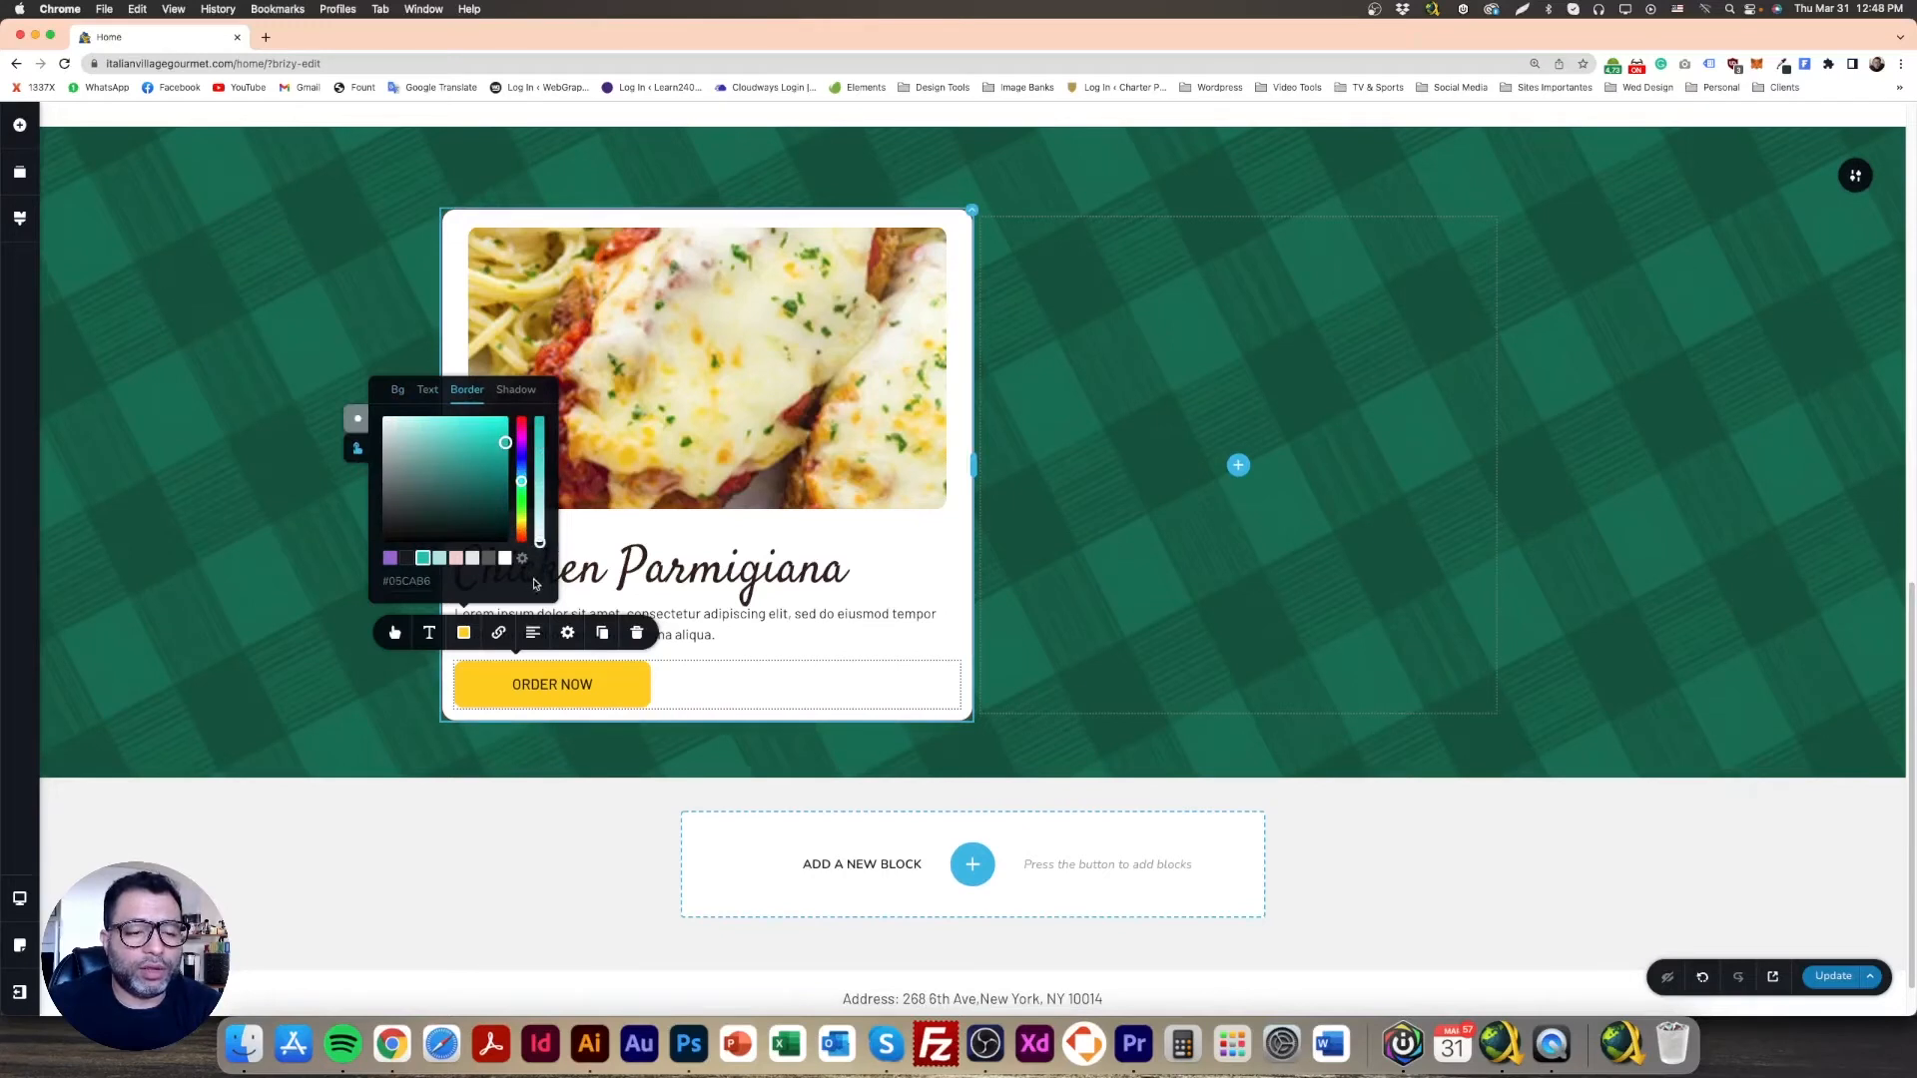
click(367, 623)
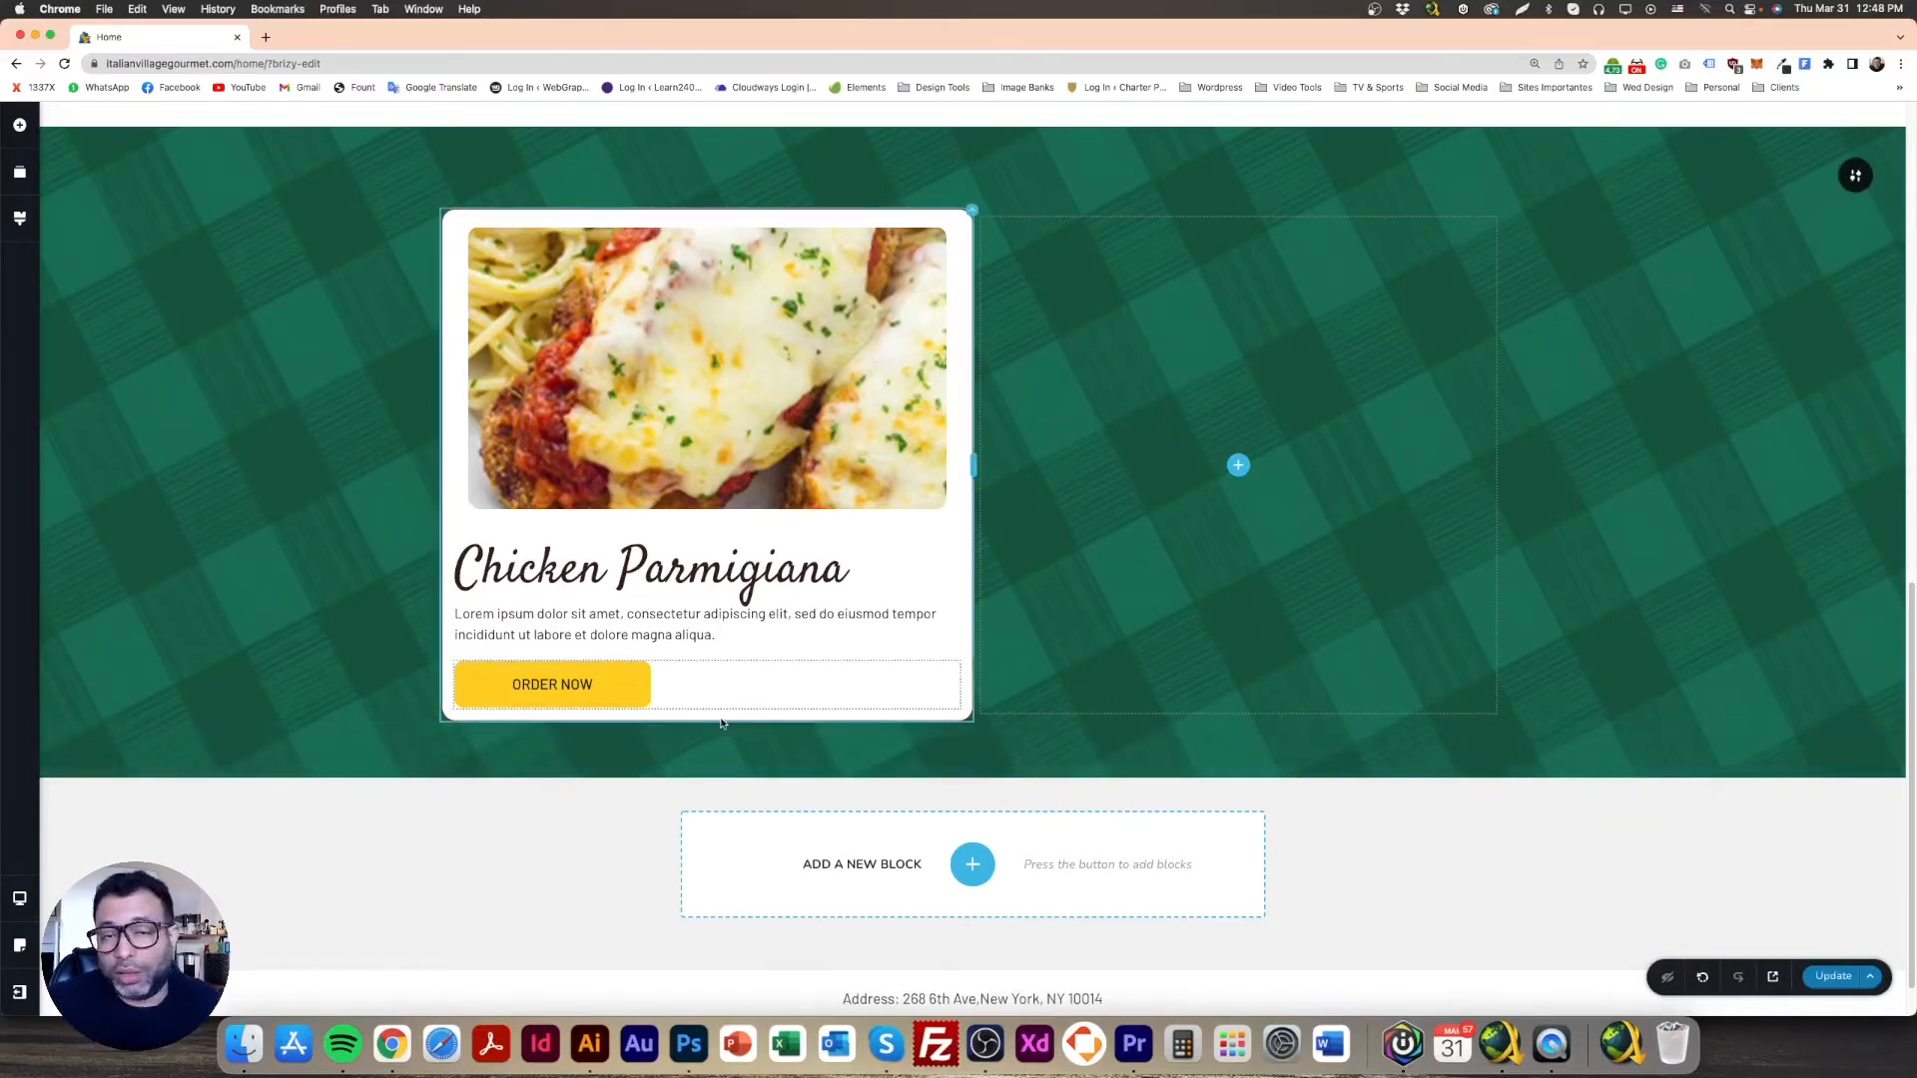
Step: Give the photo's column a per-side -63 px top margin so it overlaps the card top
click(717, 324)
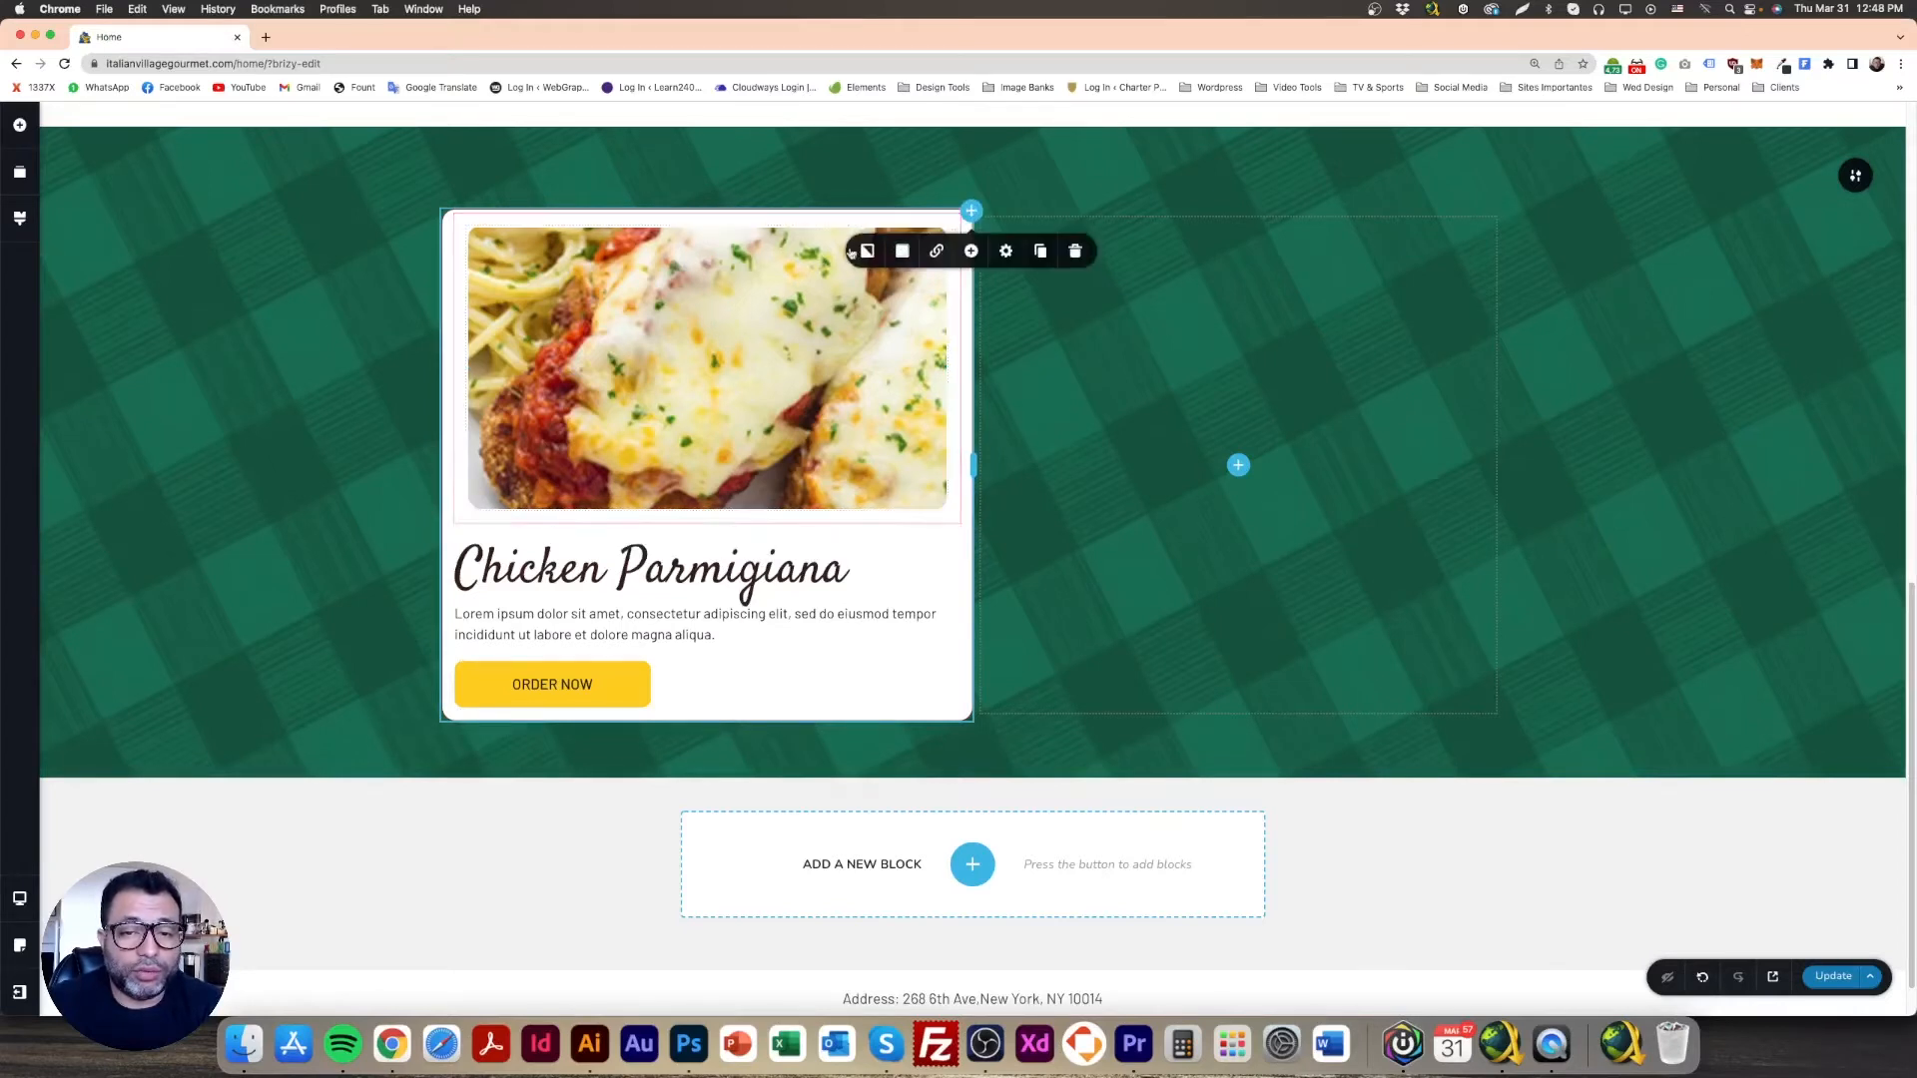
click(954, 220)
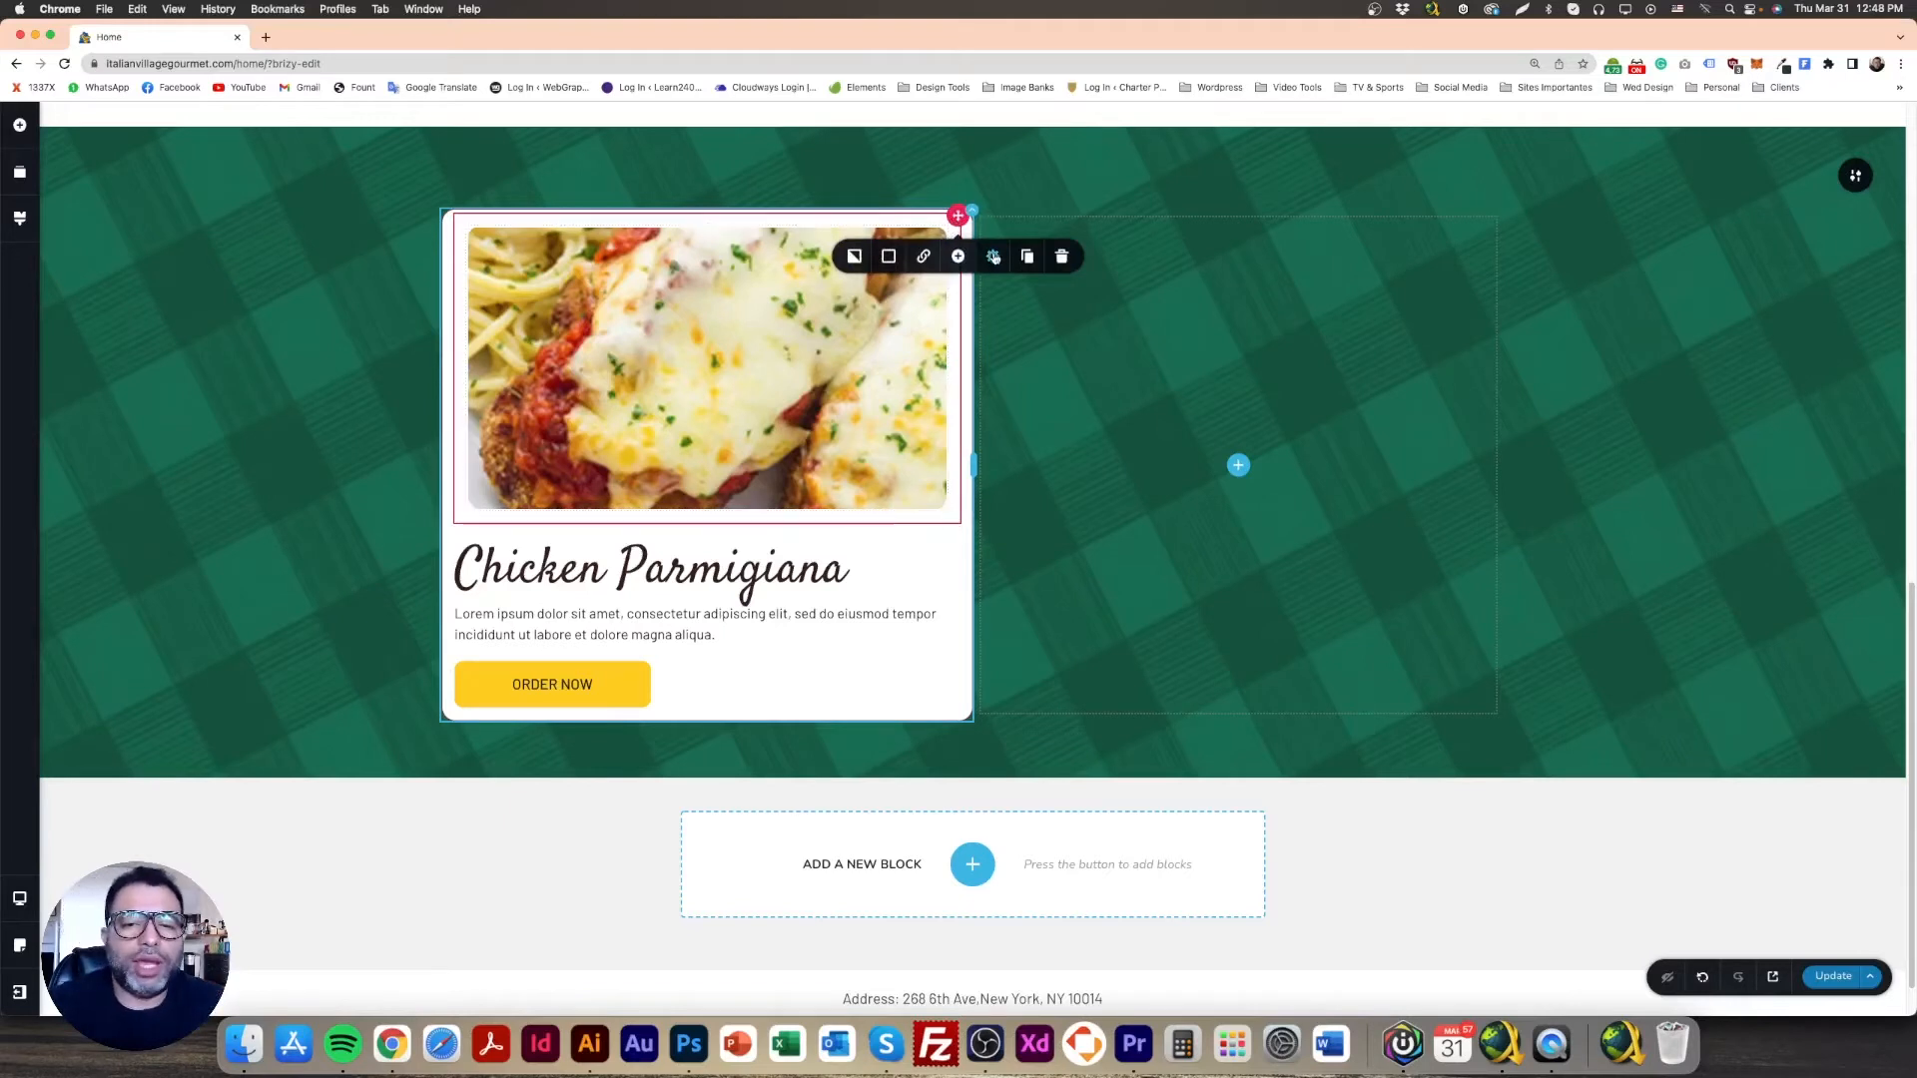
click(993, 257)
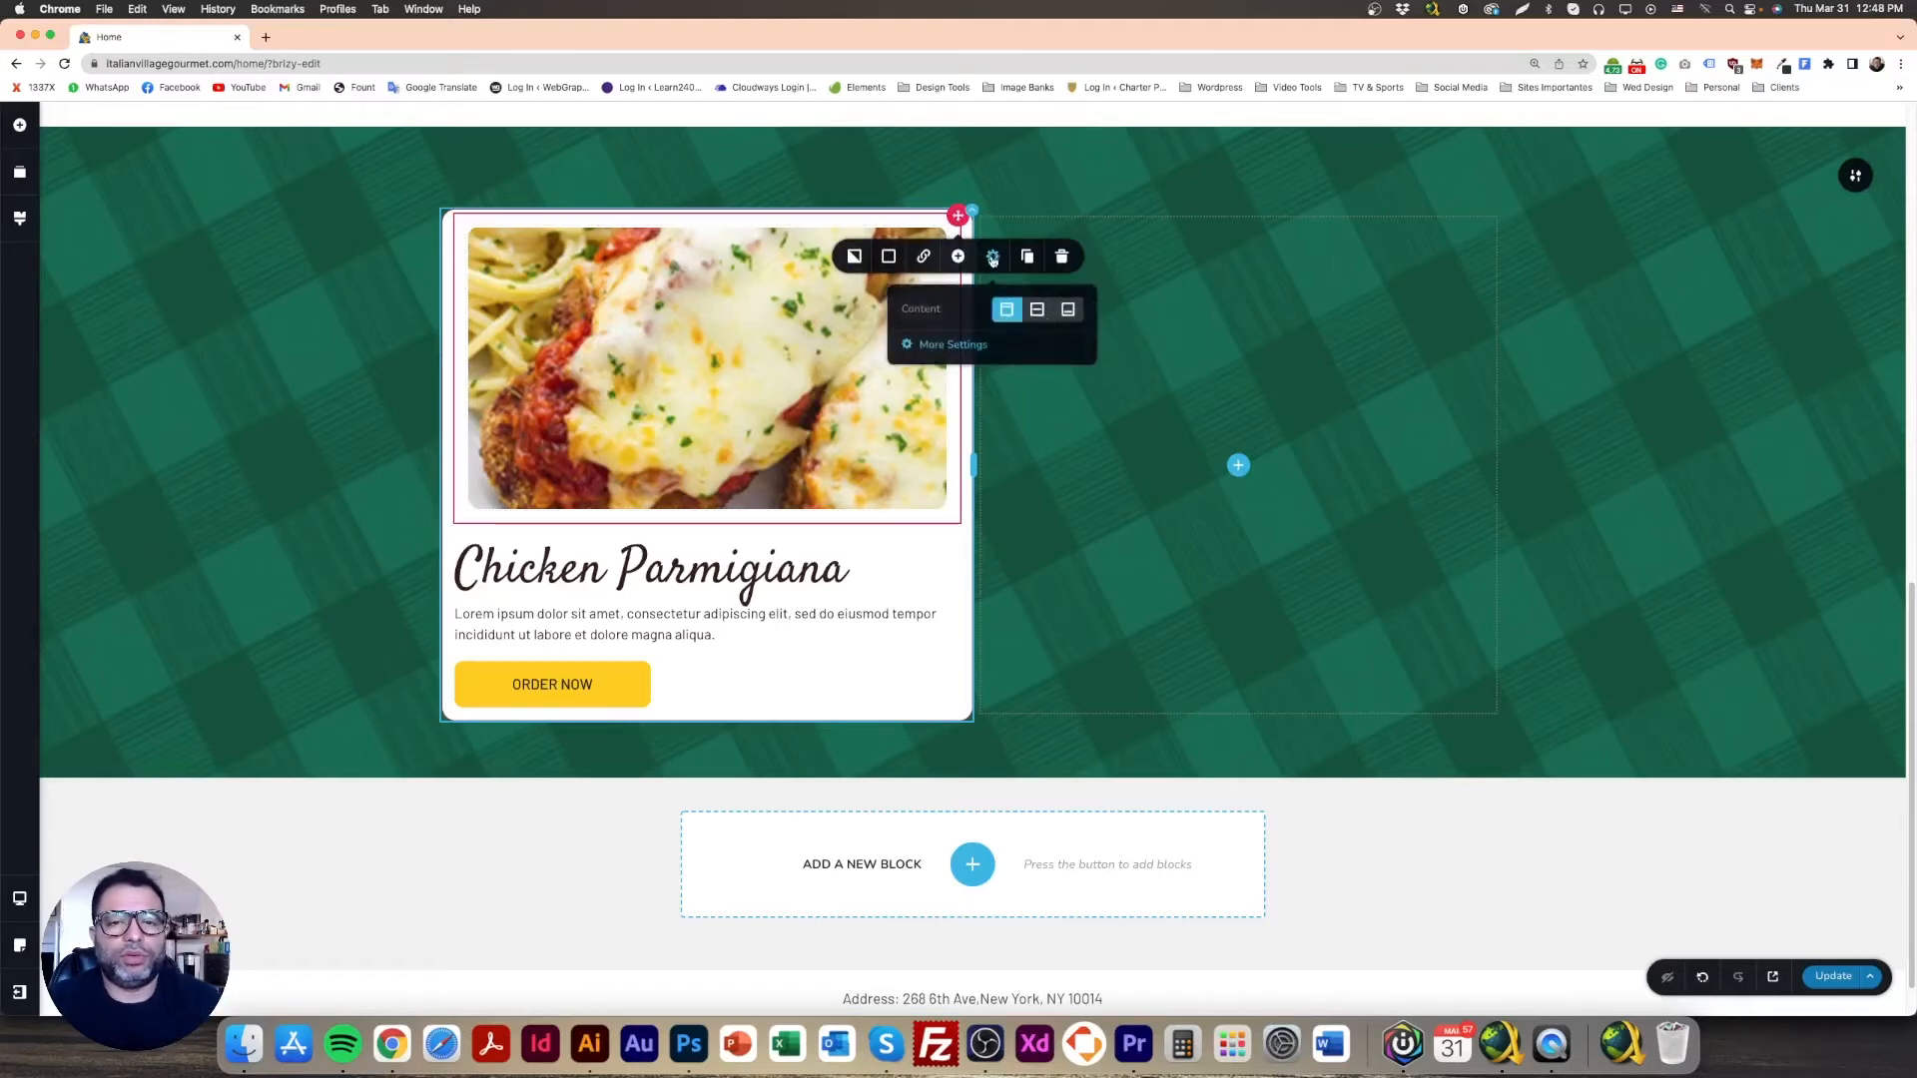
click(953, 346)
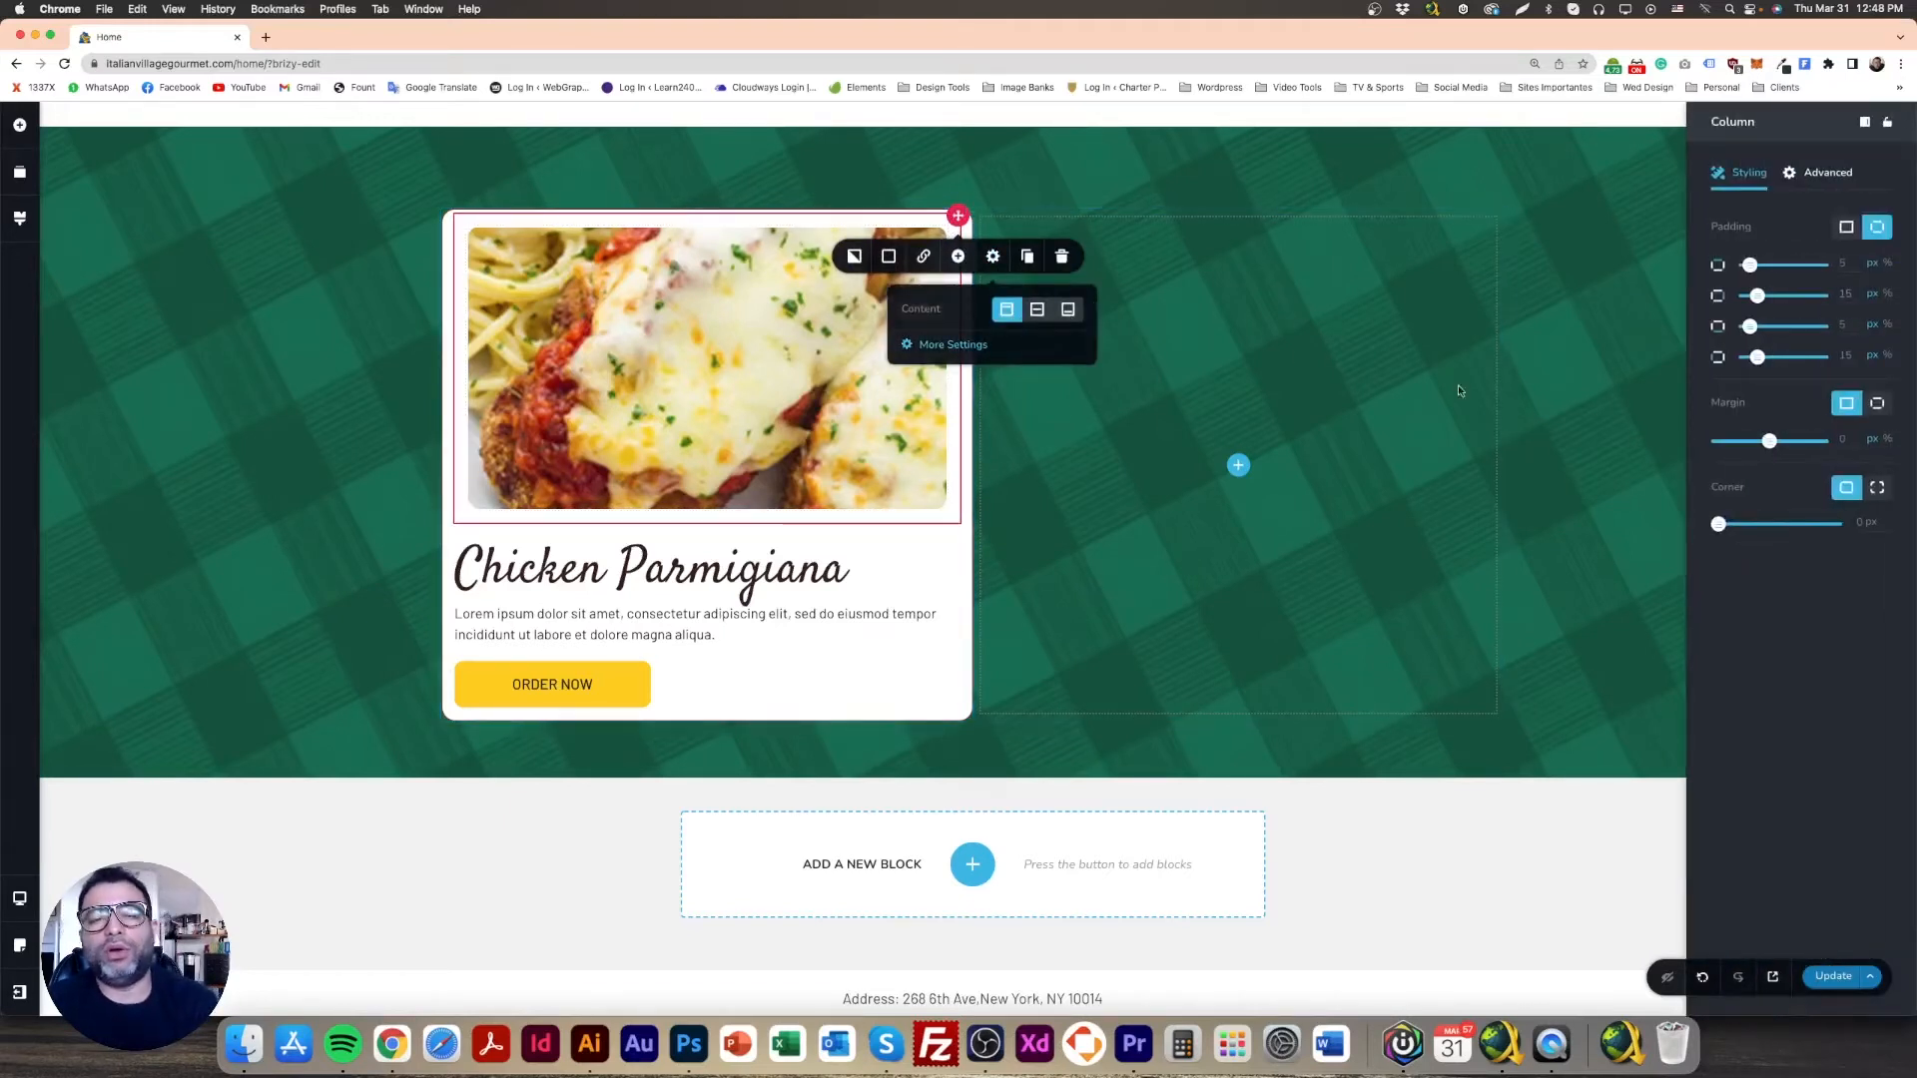
click(1238, 465)
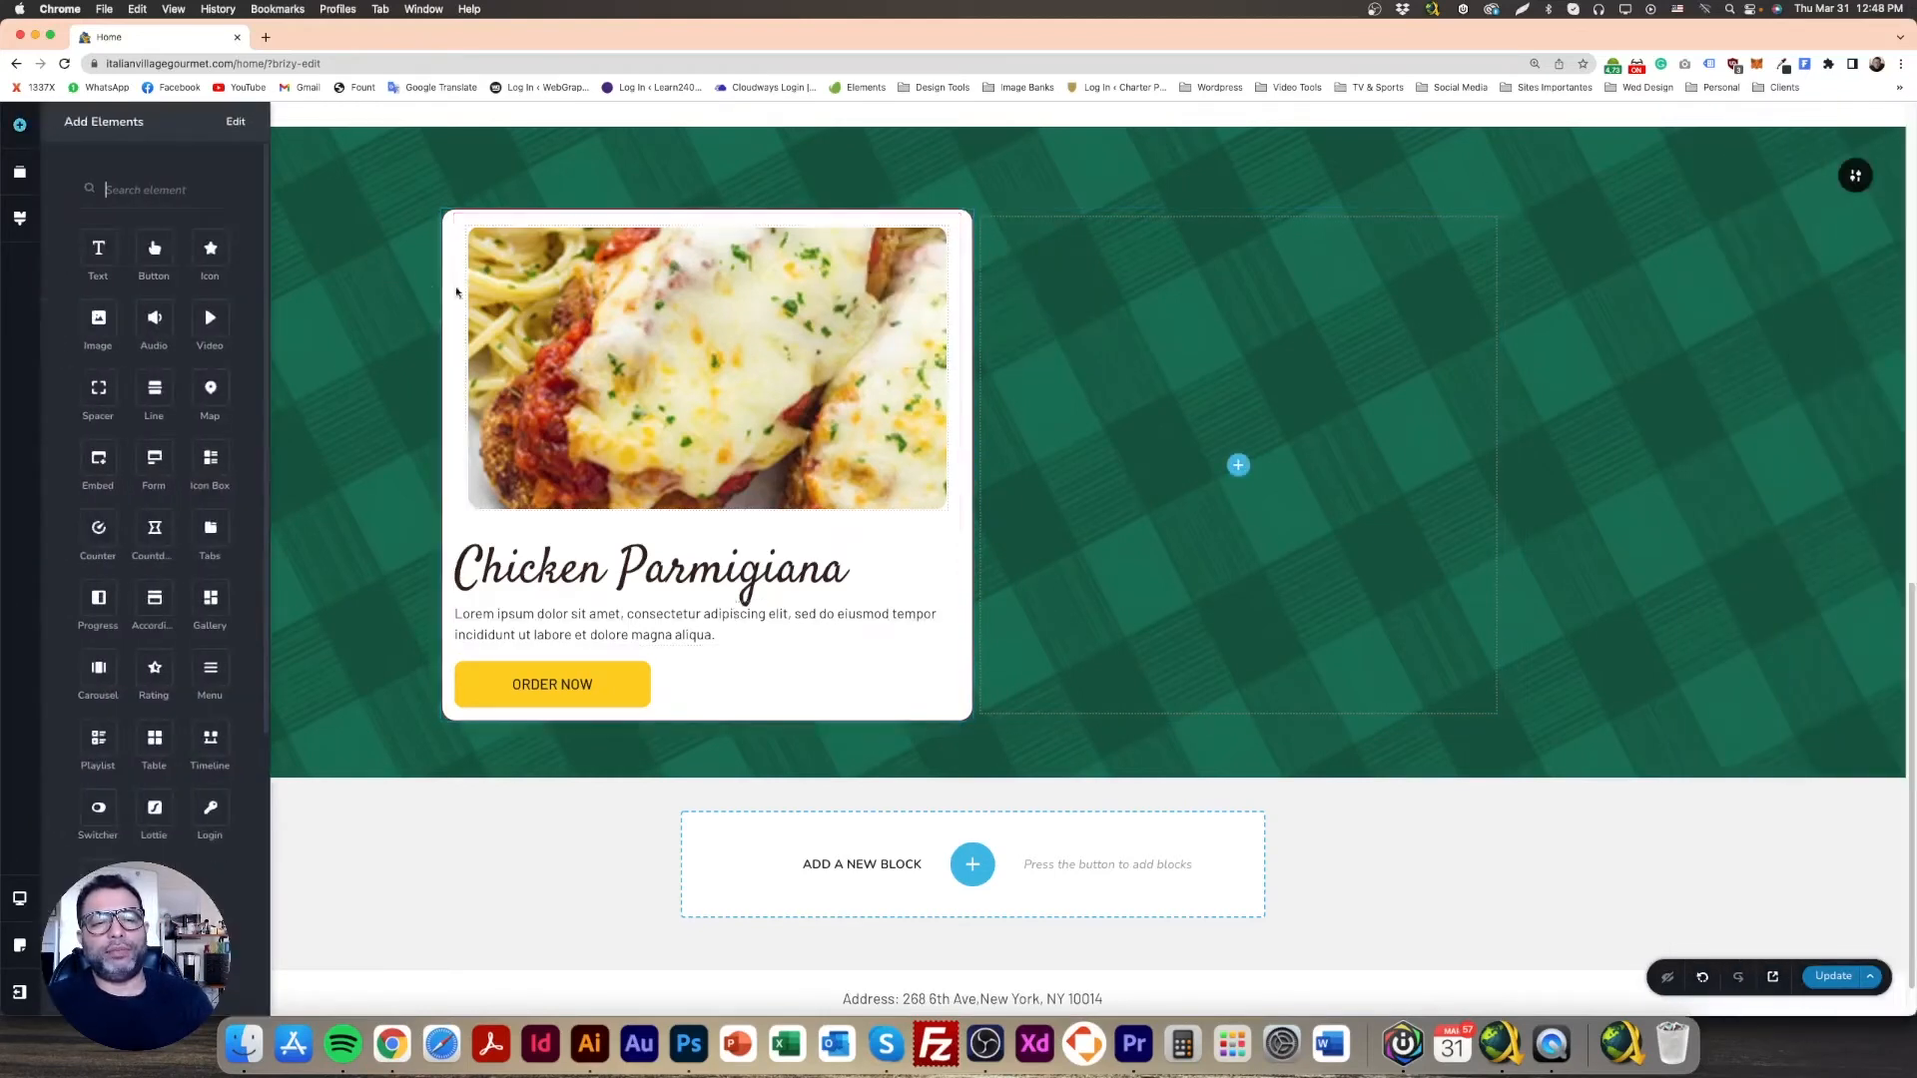
click(402, 285)
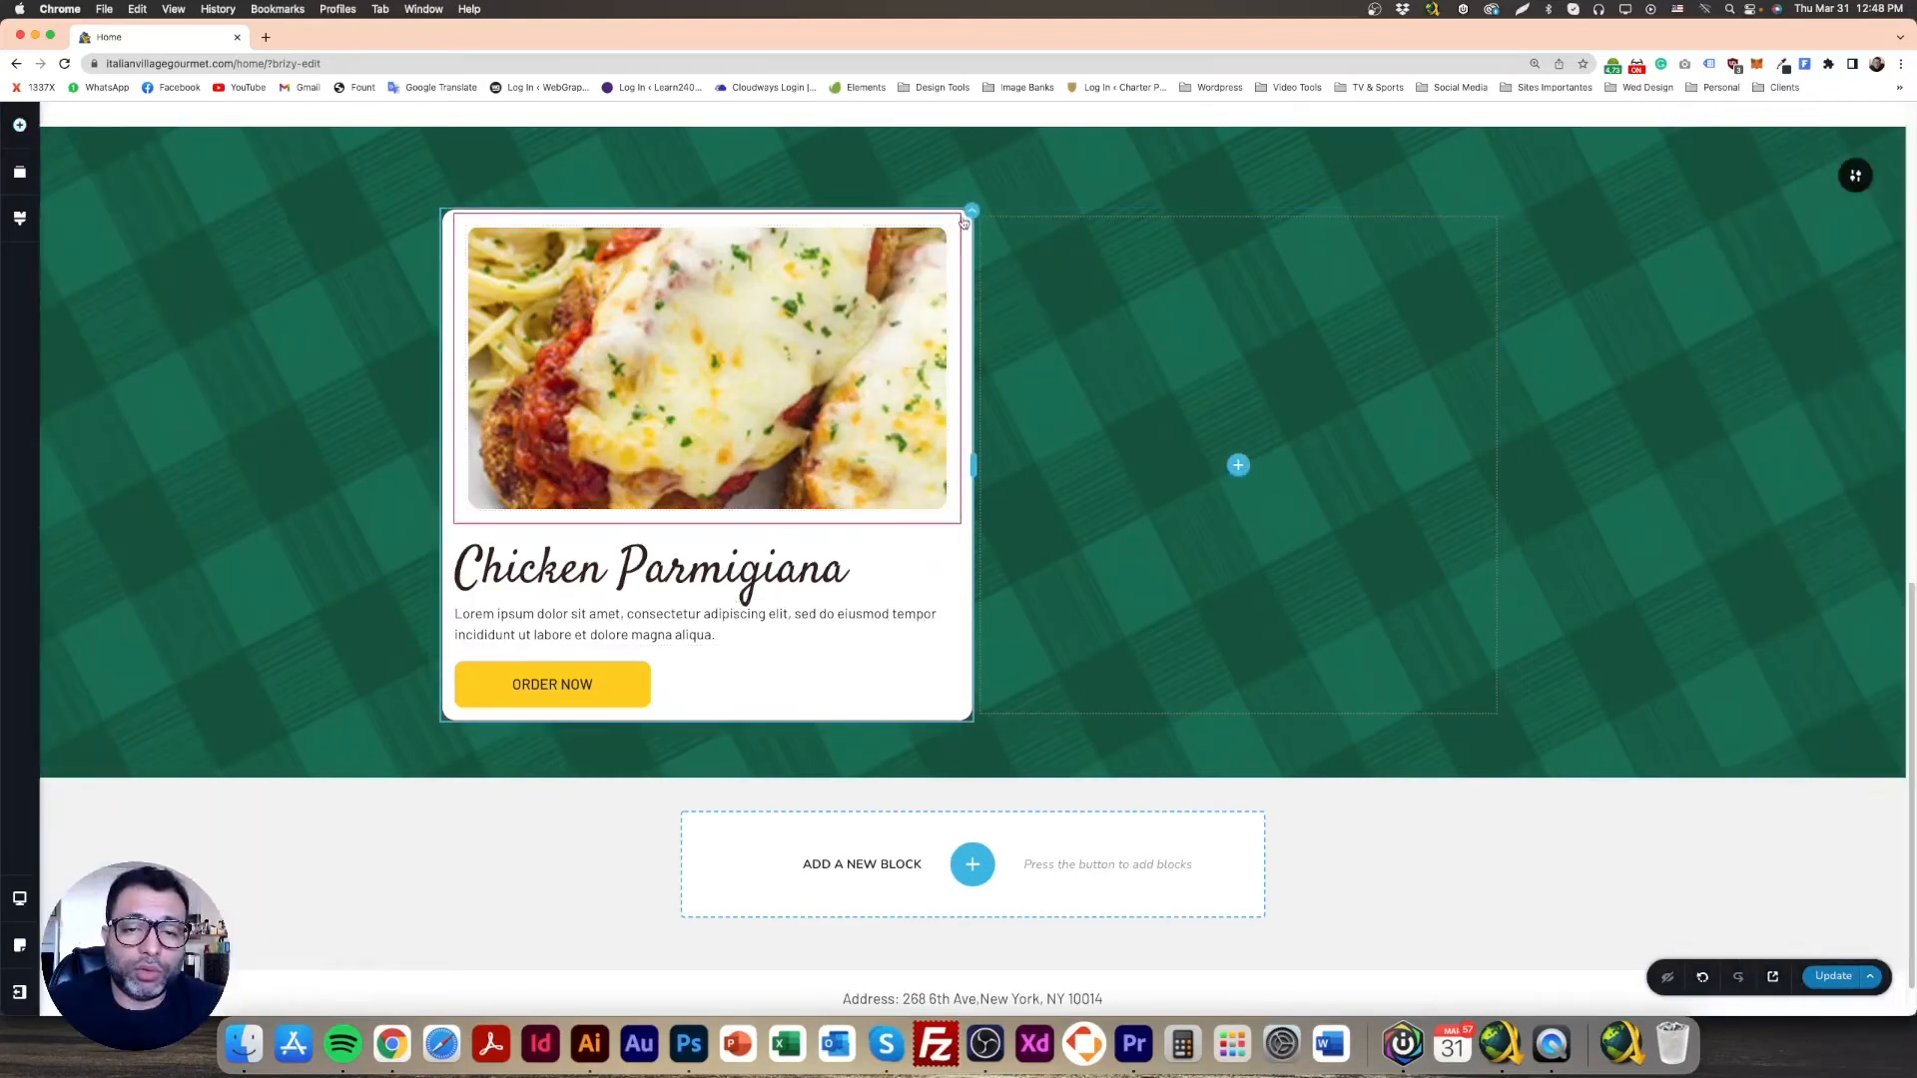
click(958, 220)
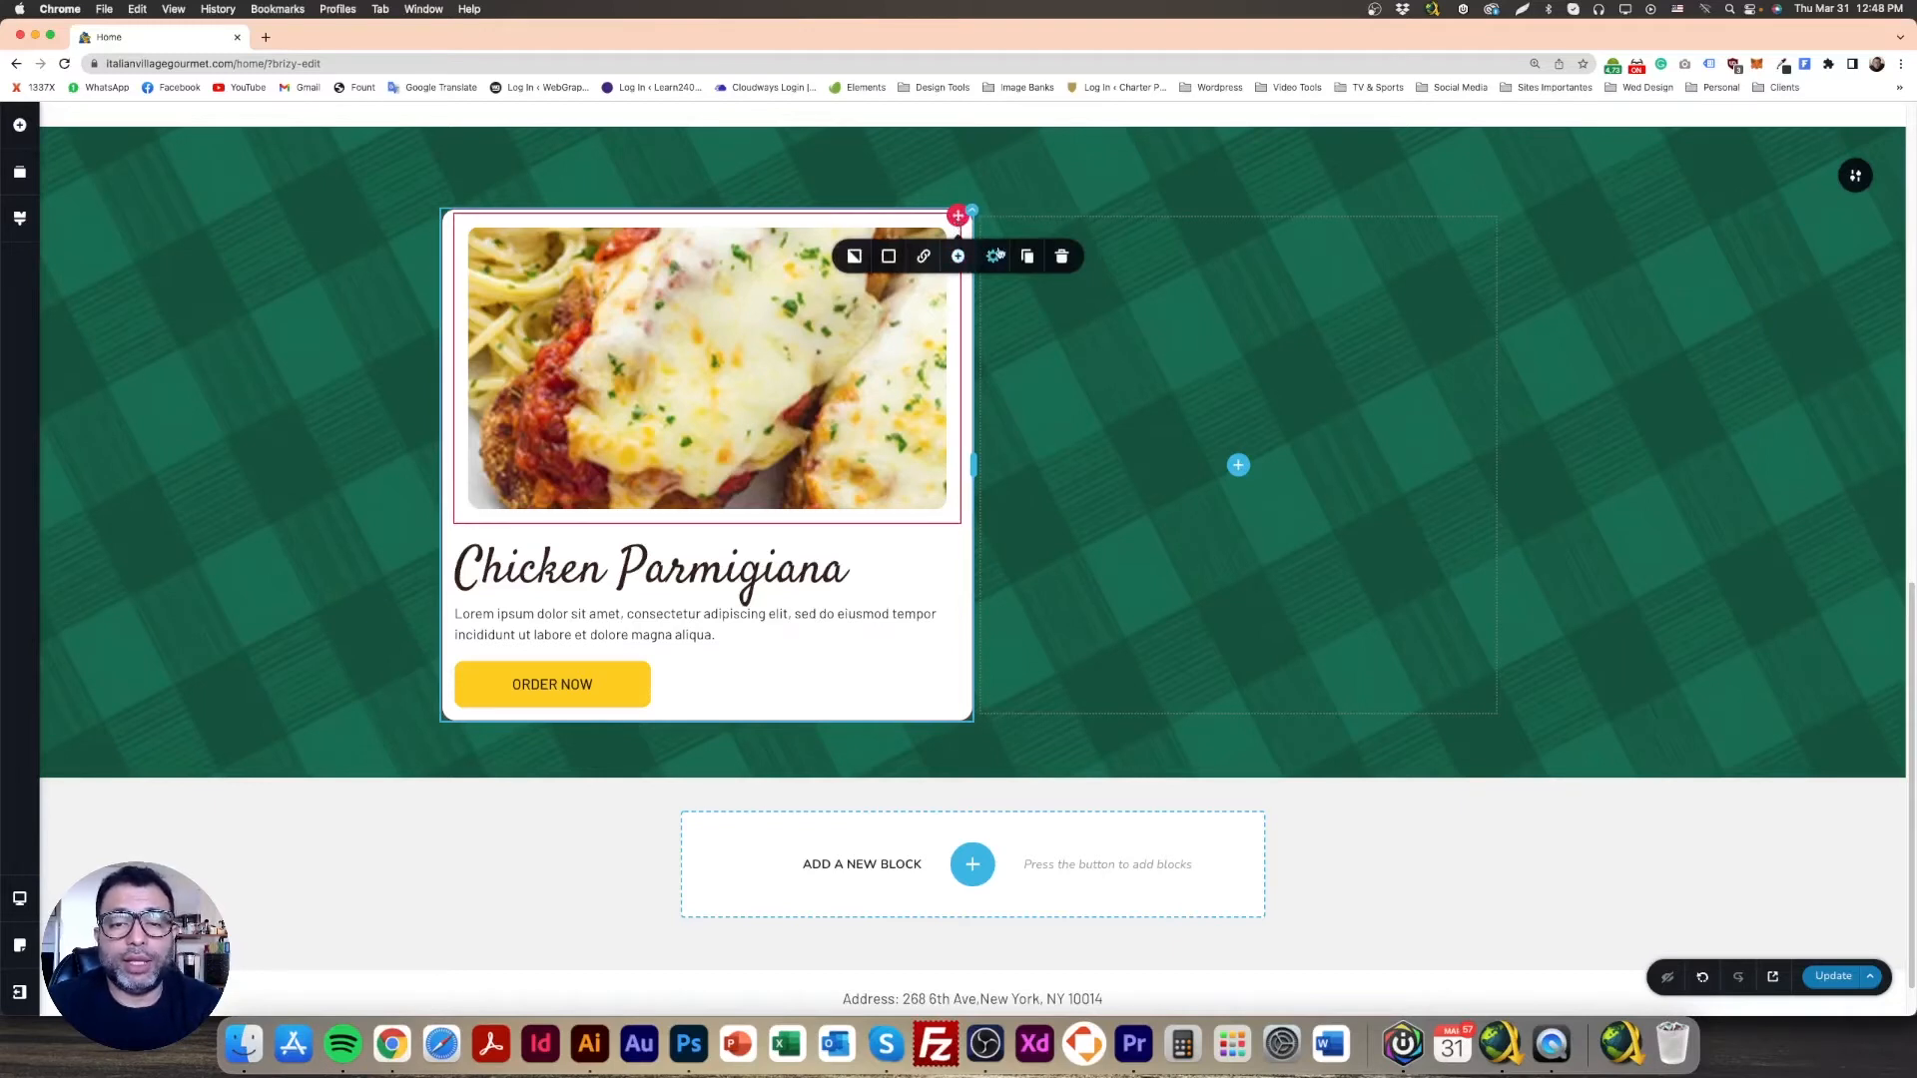
click(993, 257)
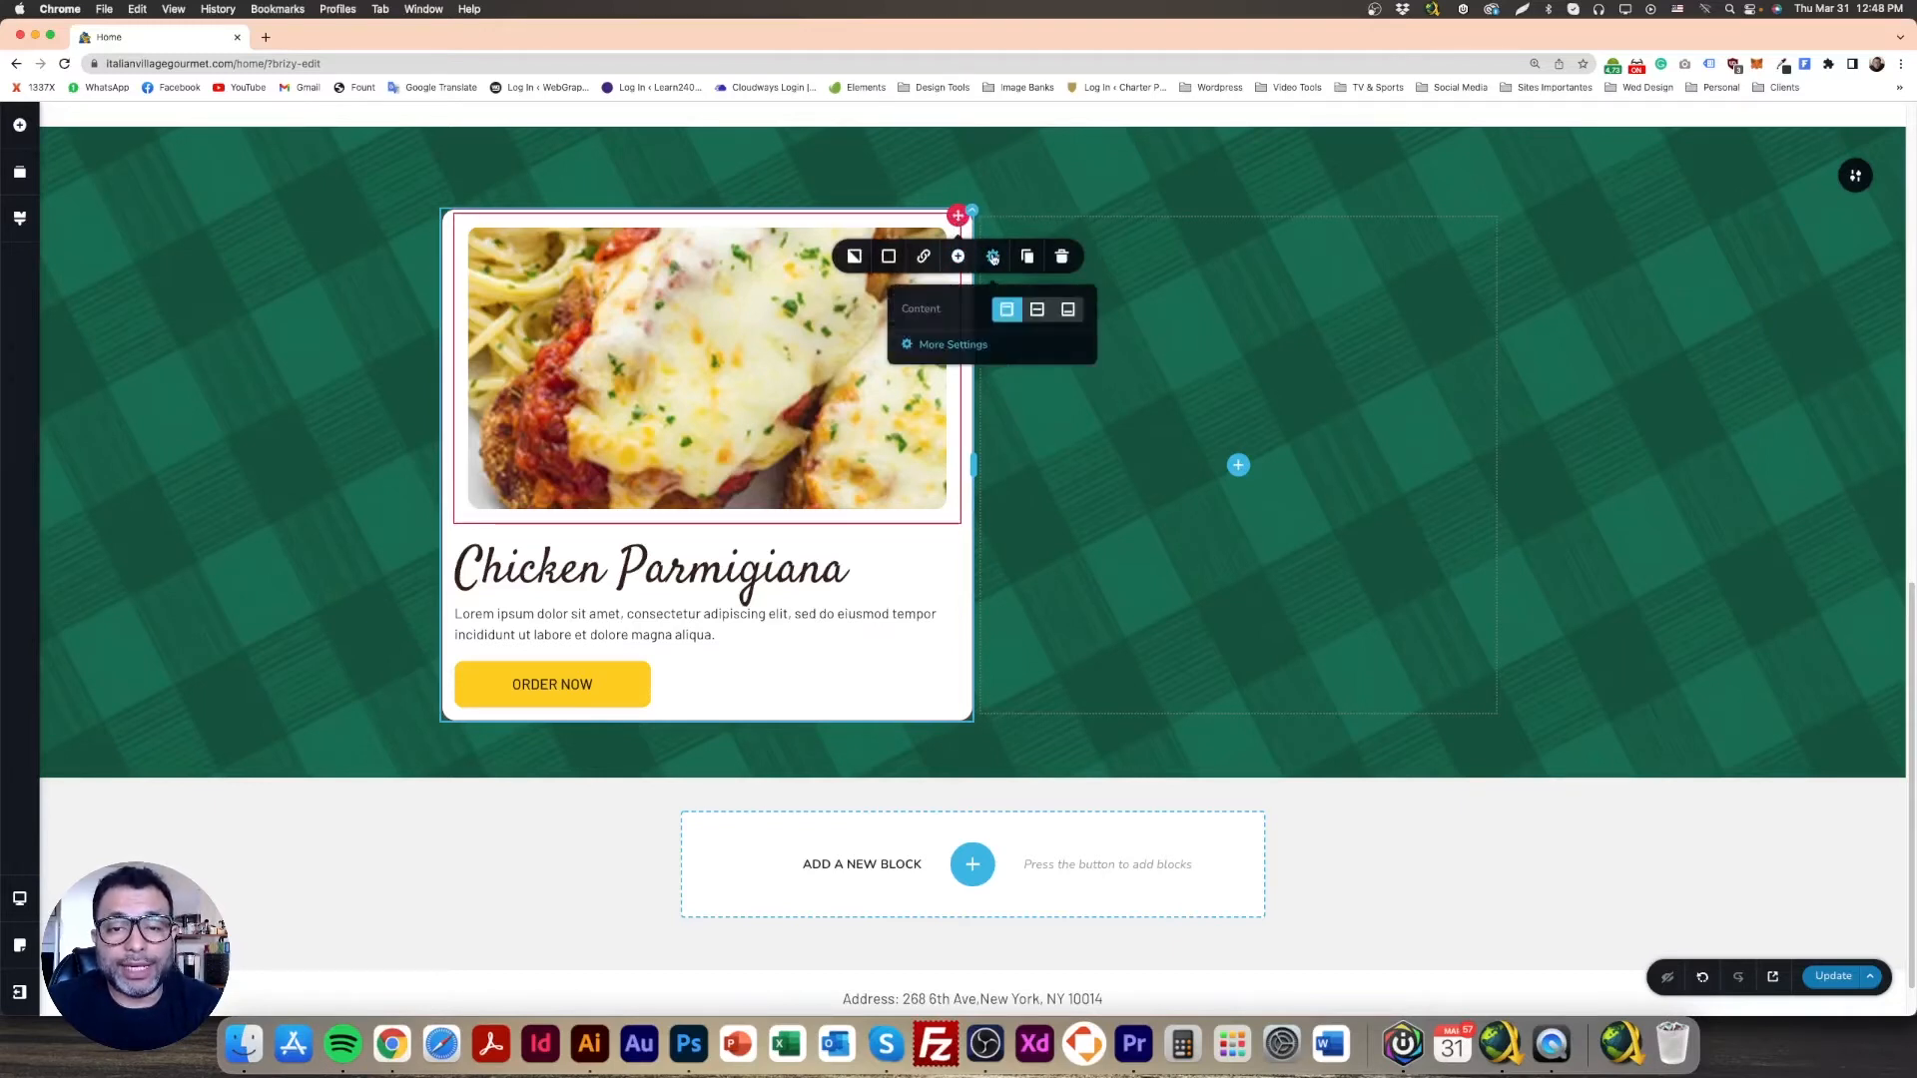
click(949, 345)
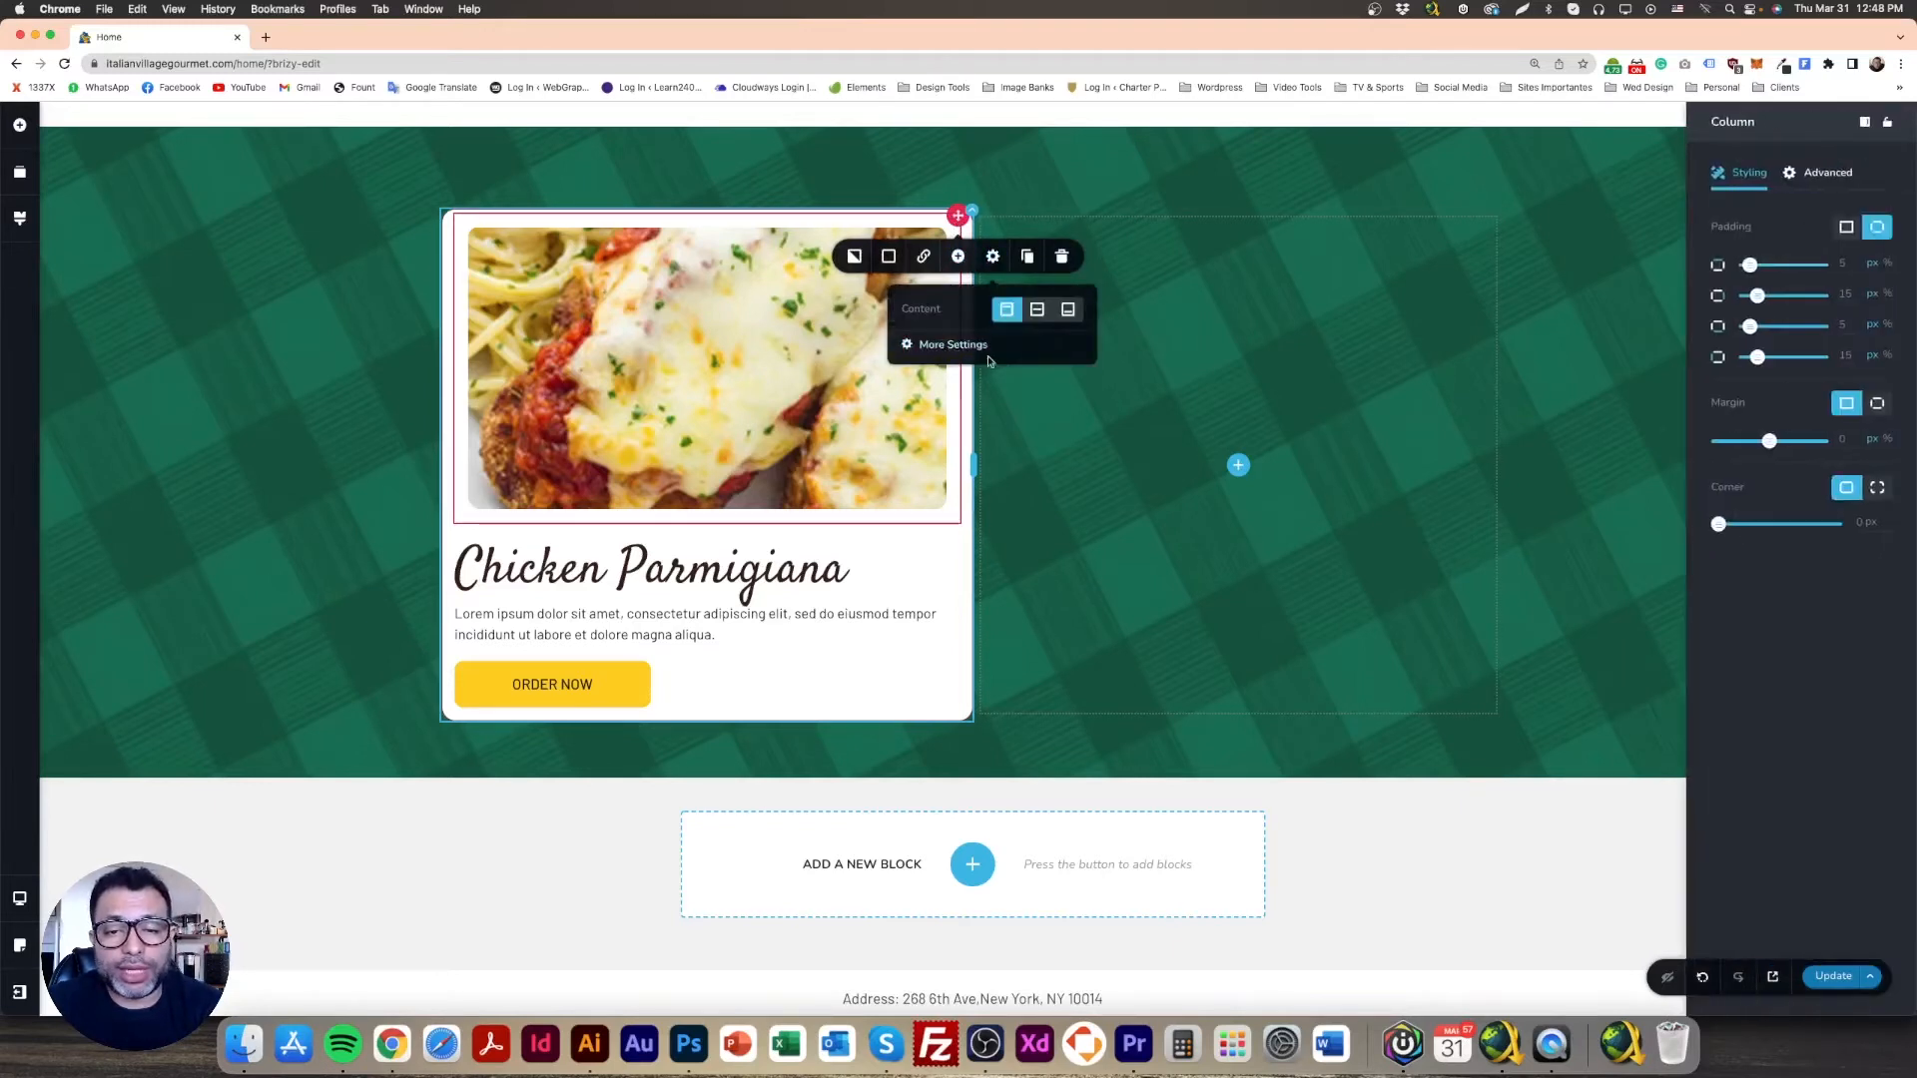
click(1876, 403)
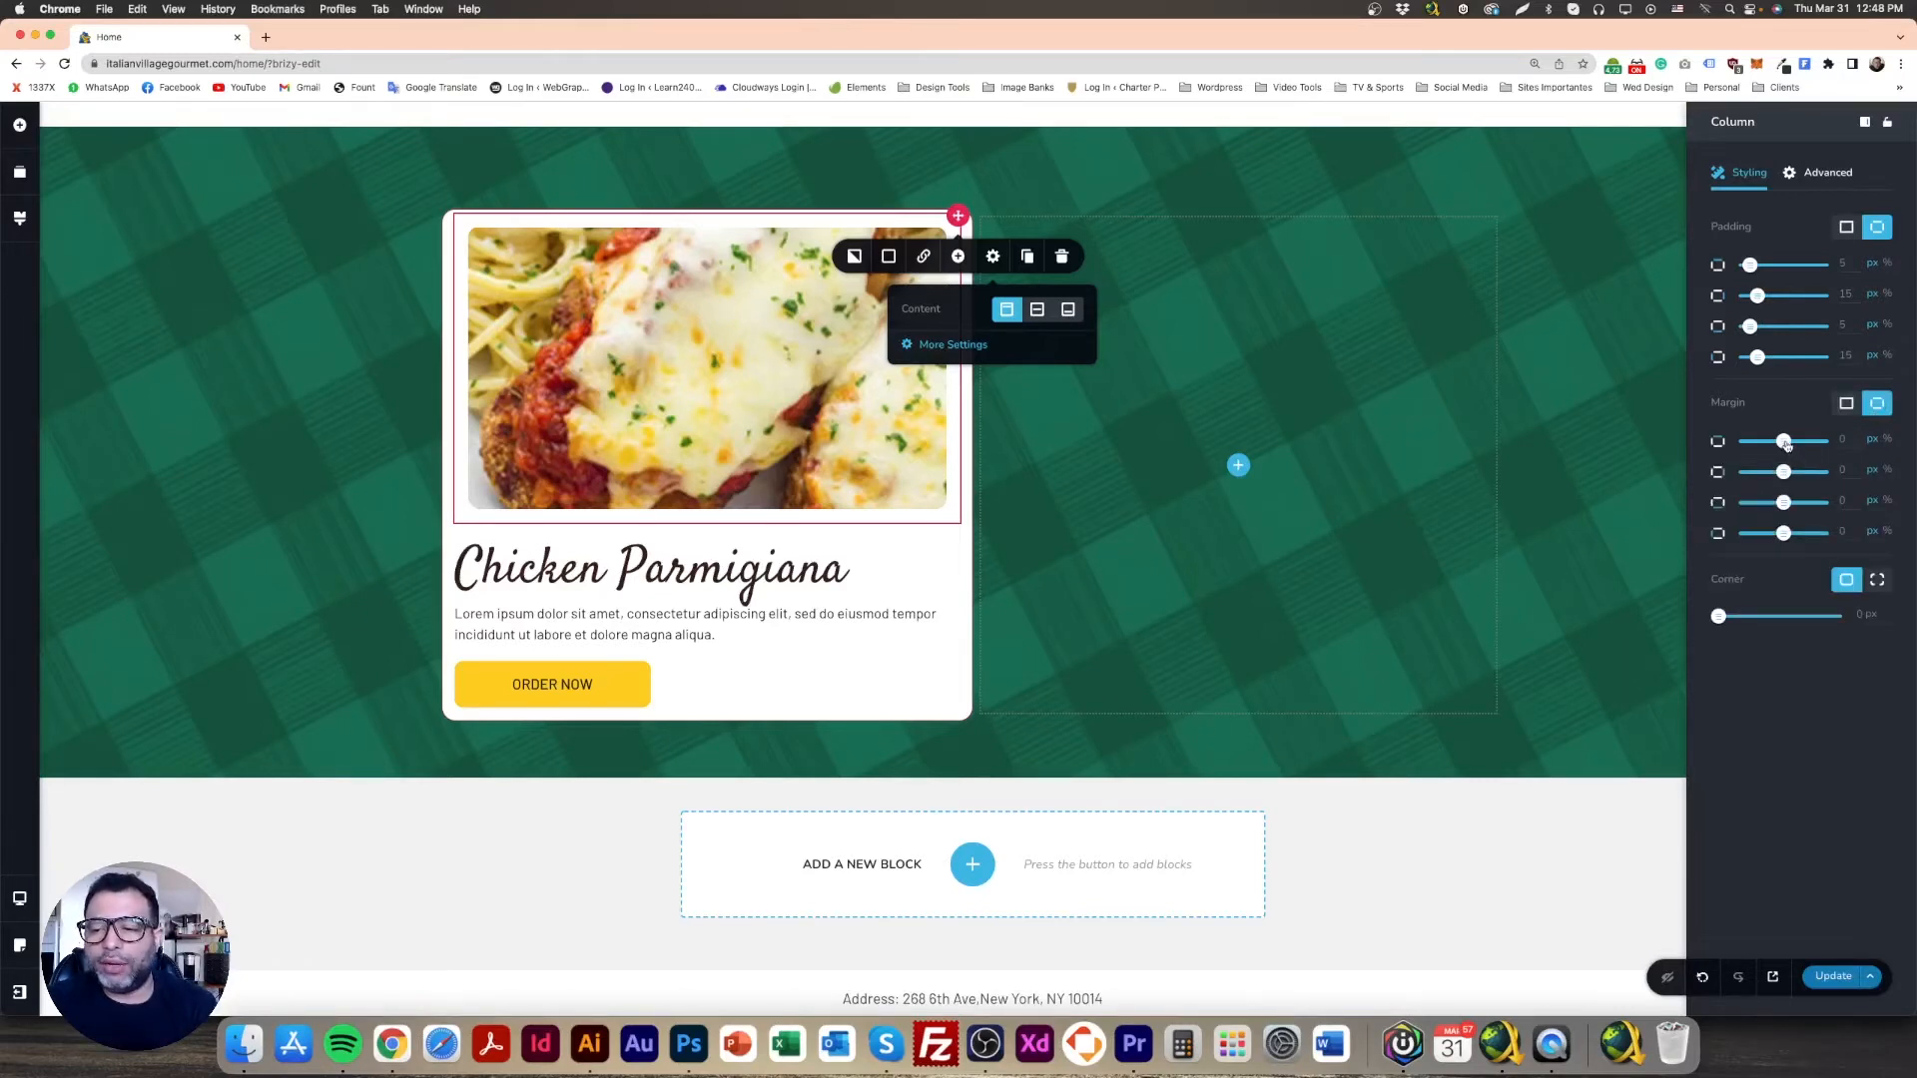
drag(1786, 443, 1754, 447)
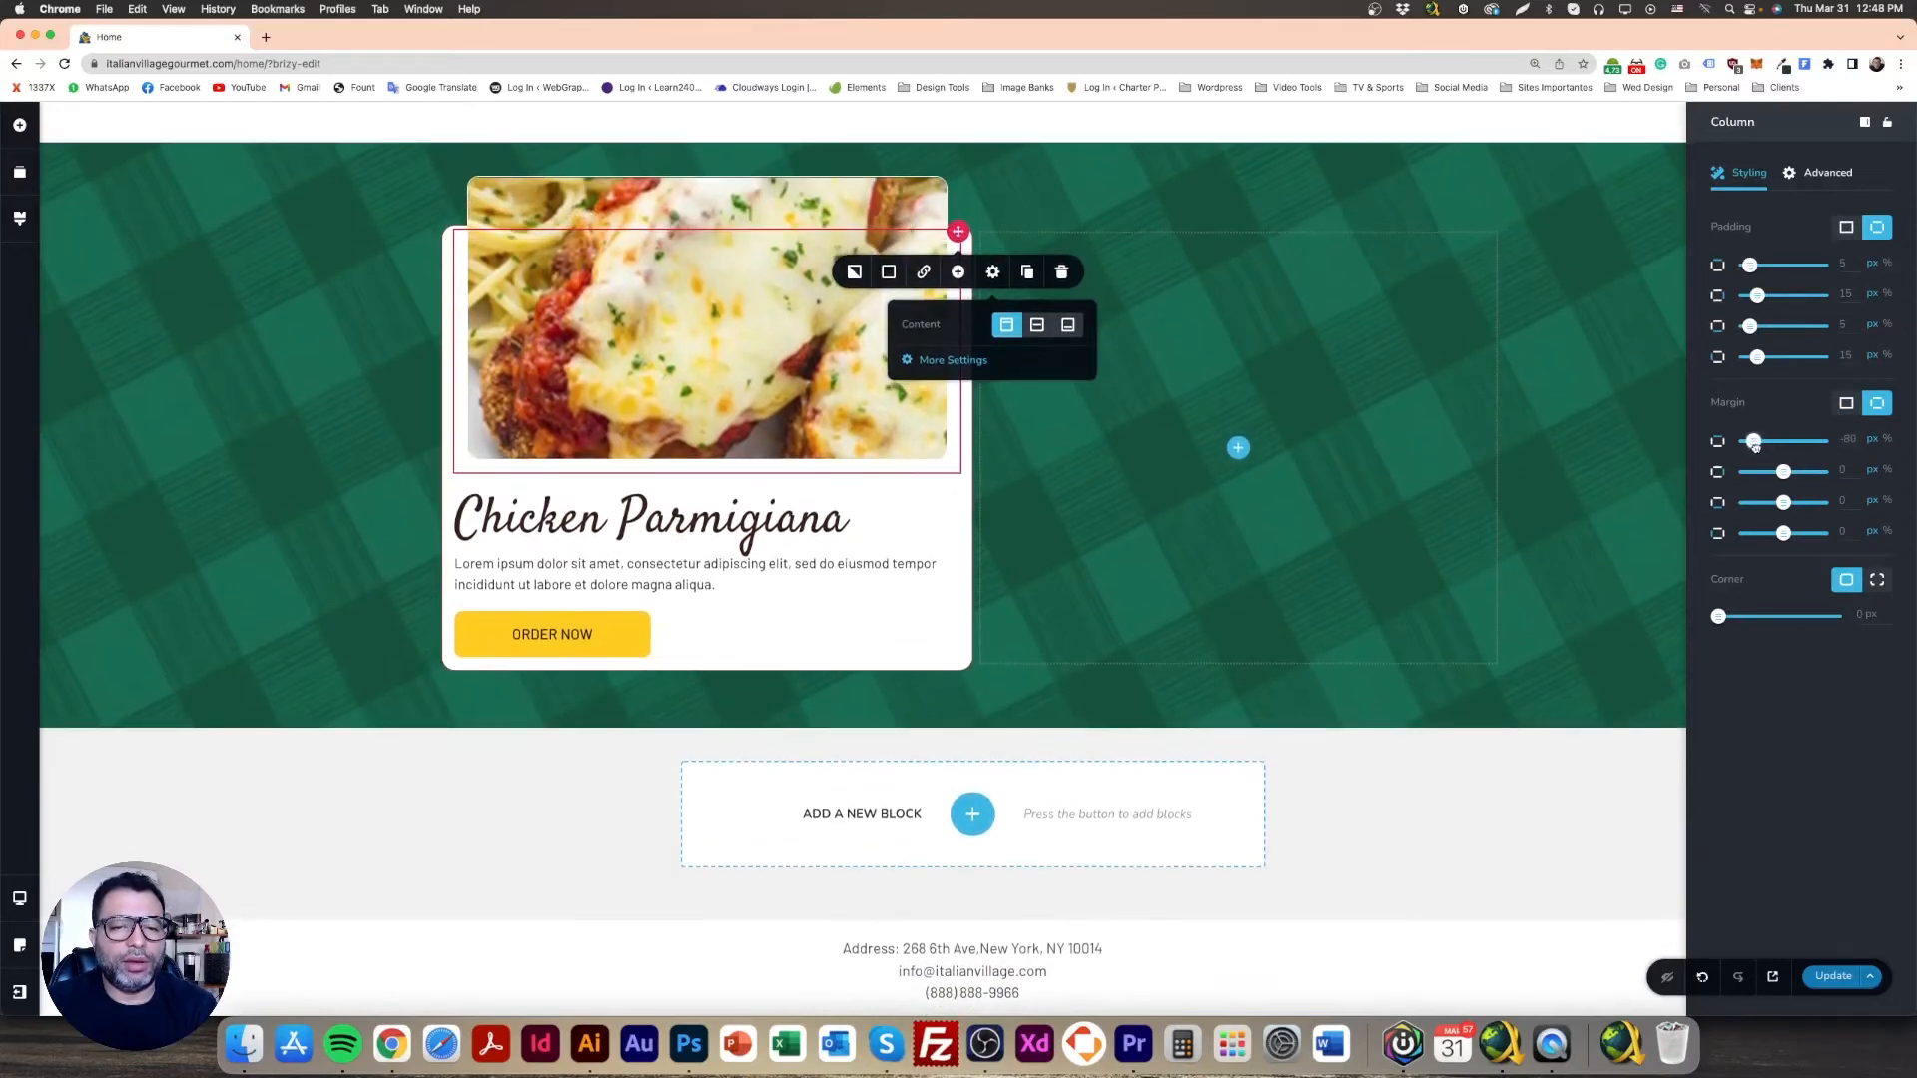
click(250, 352)
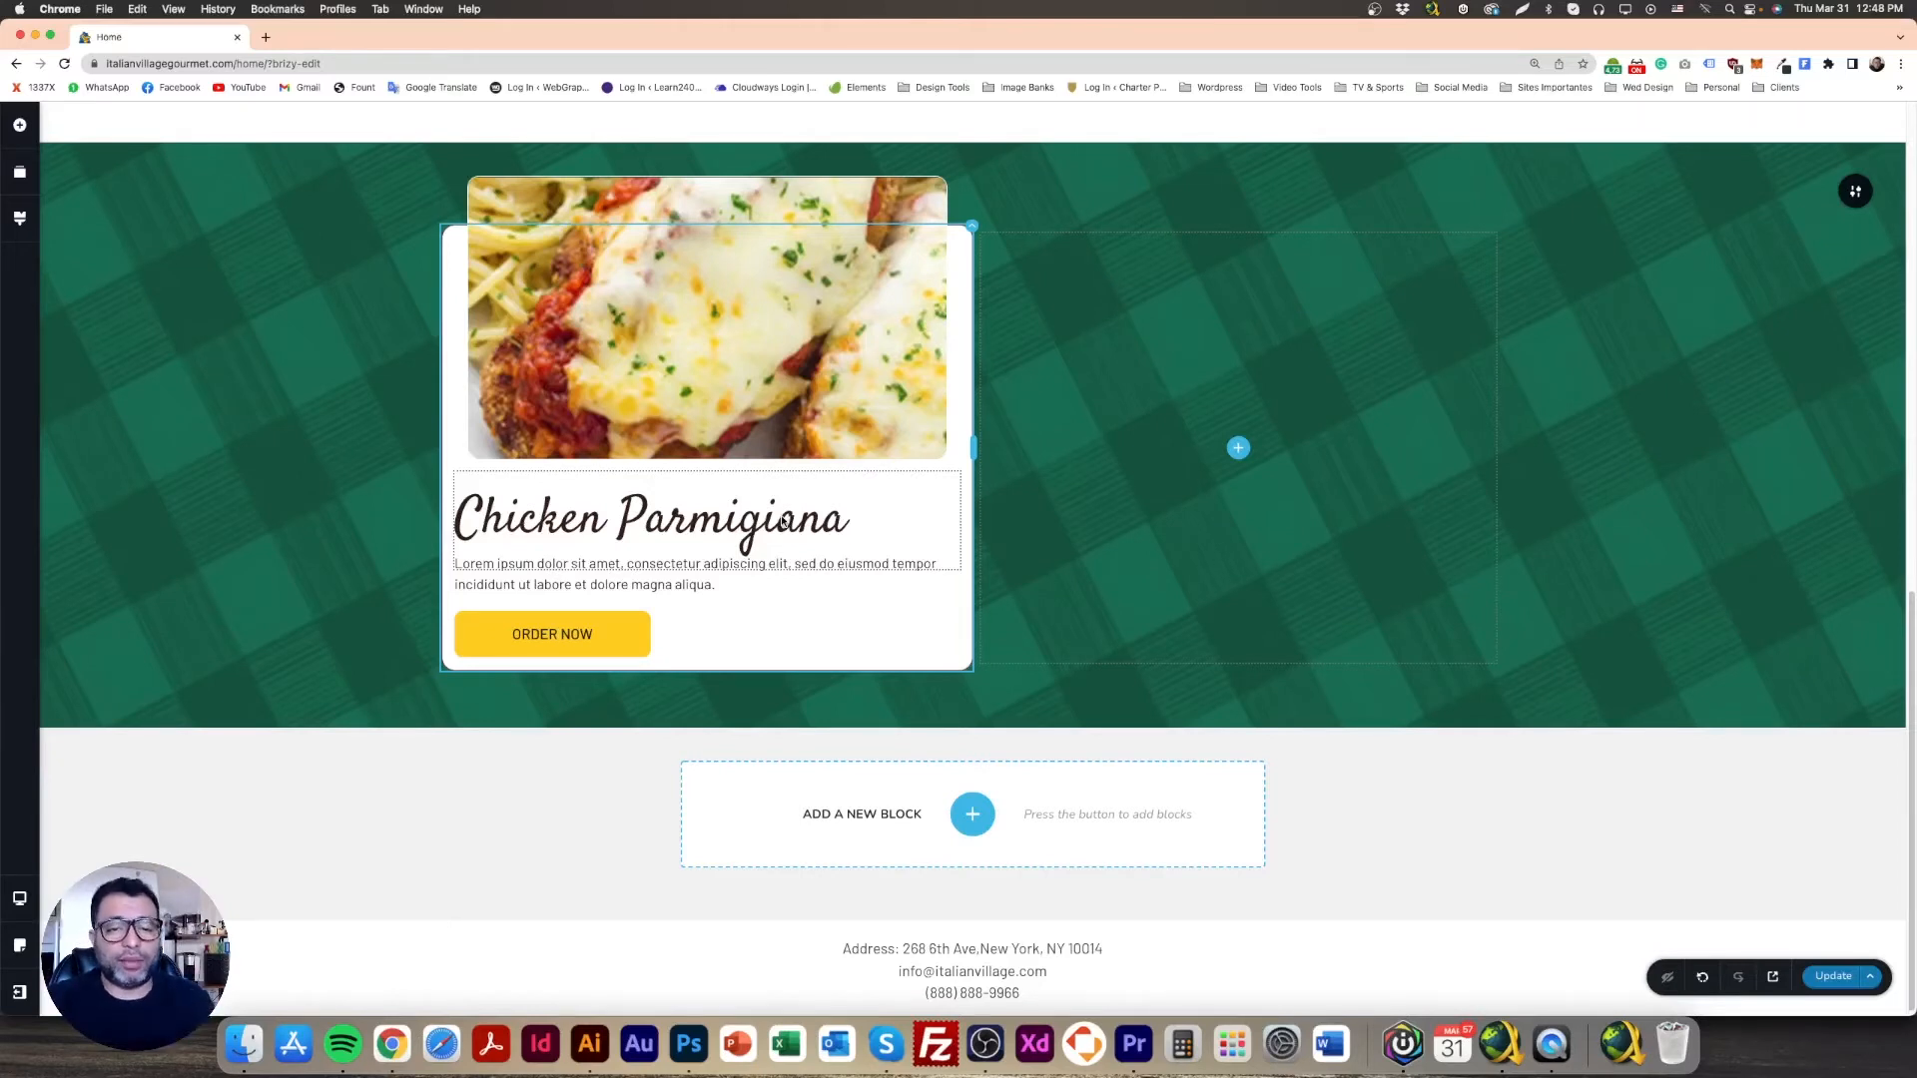
Step: Shift the ORDER NOW button's background to a slightly darker, more orange yellow
click(607, 637)
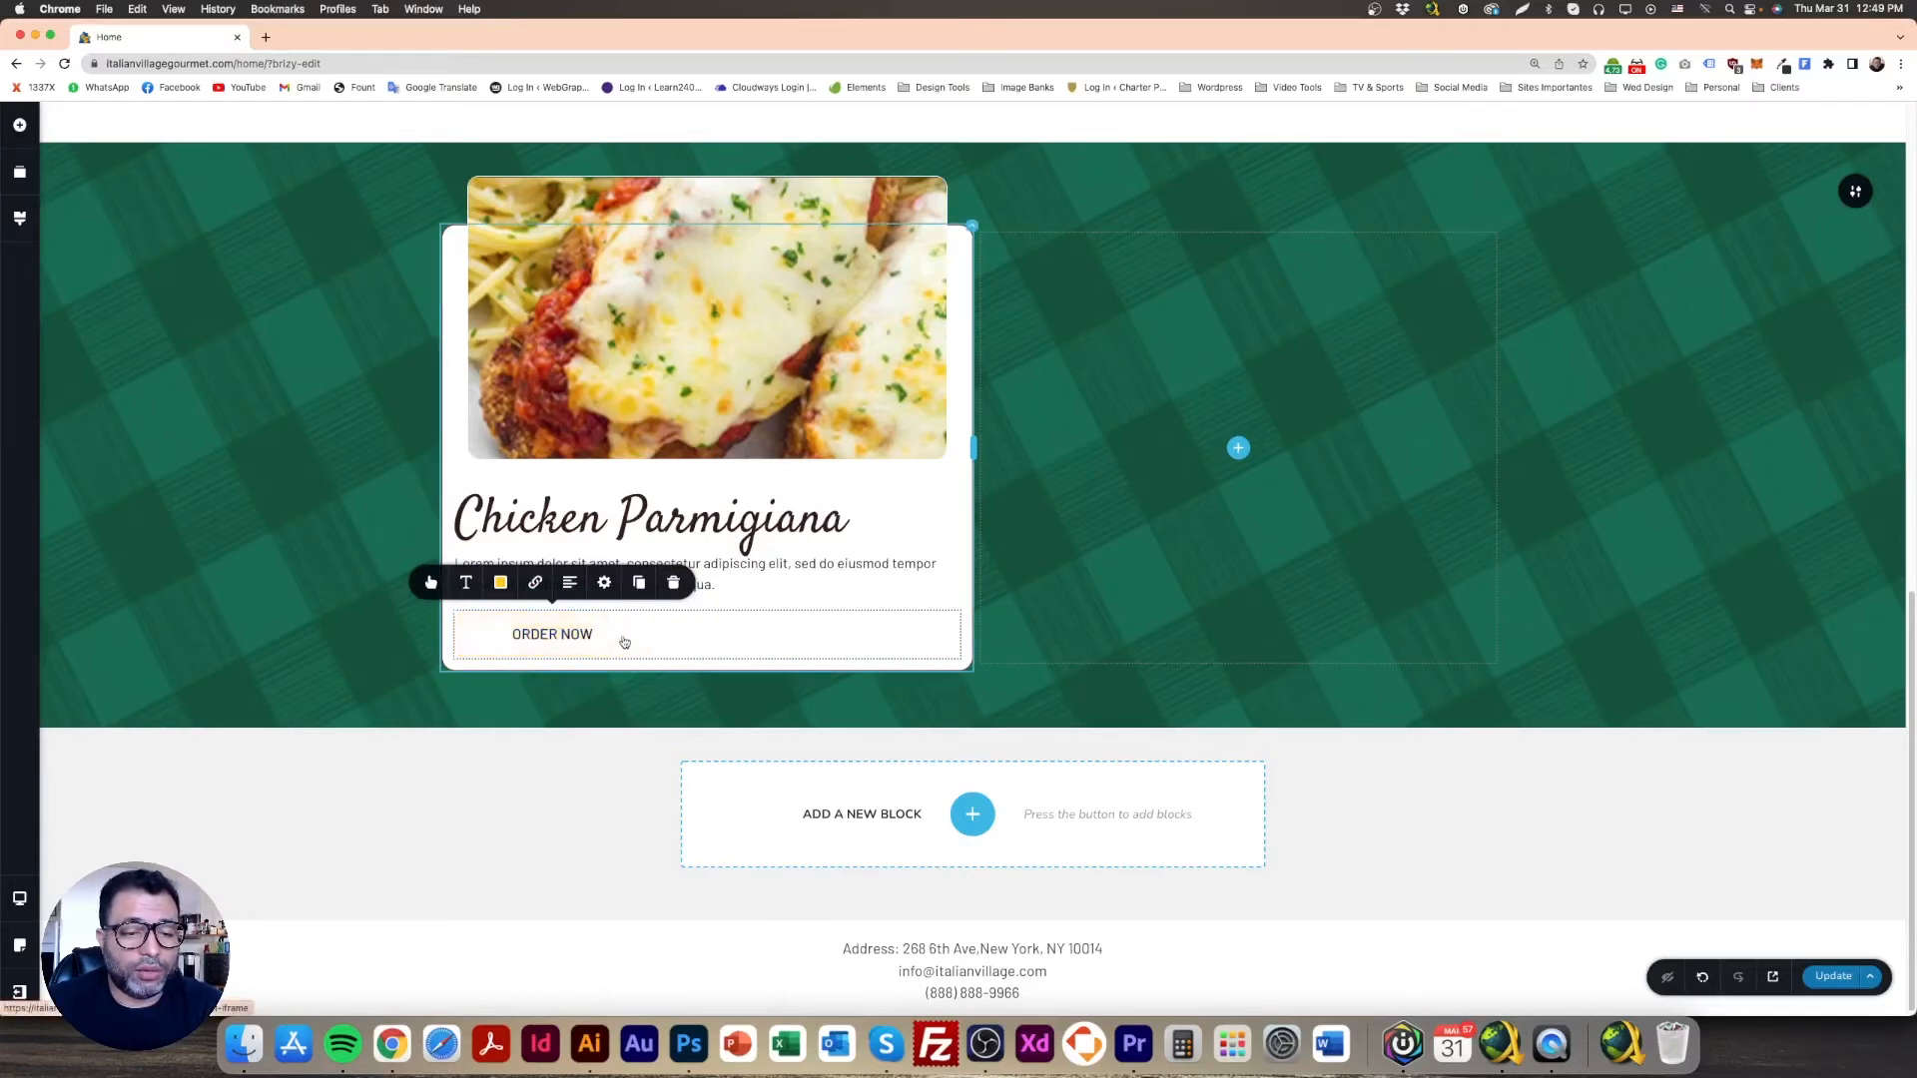
click(501, 582)
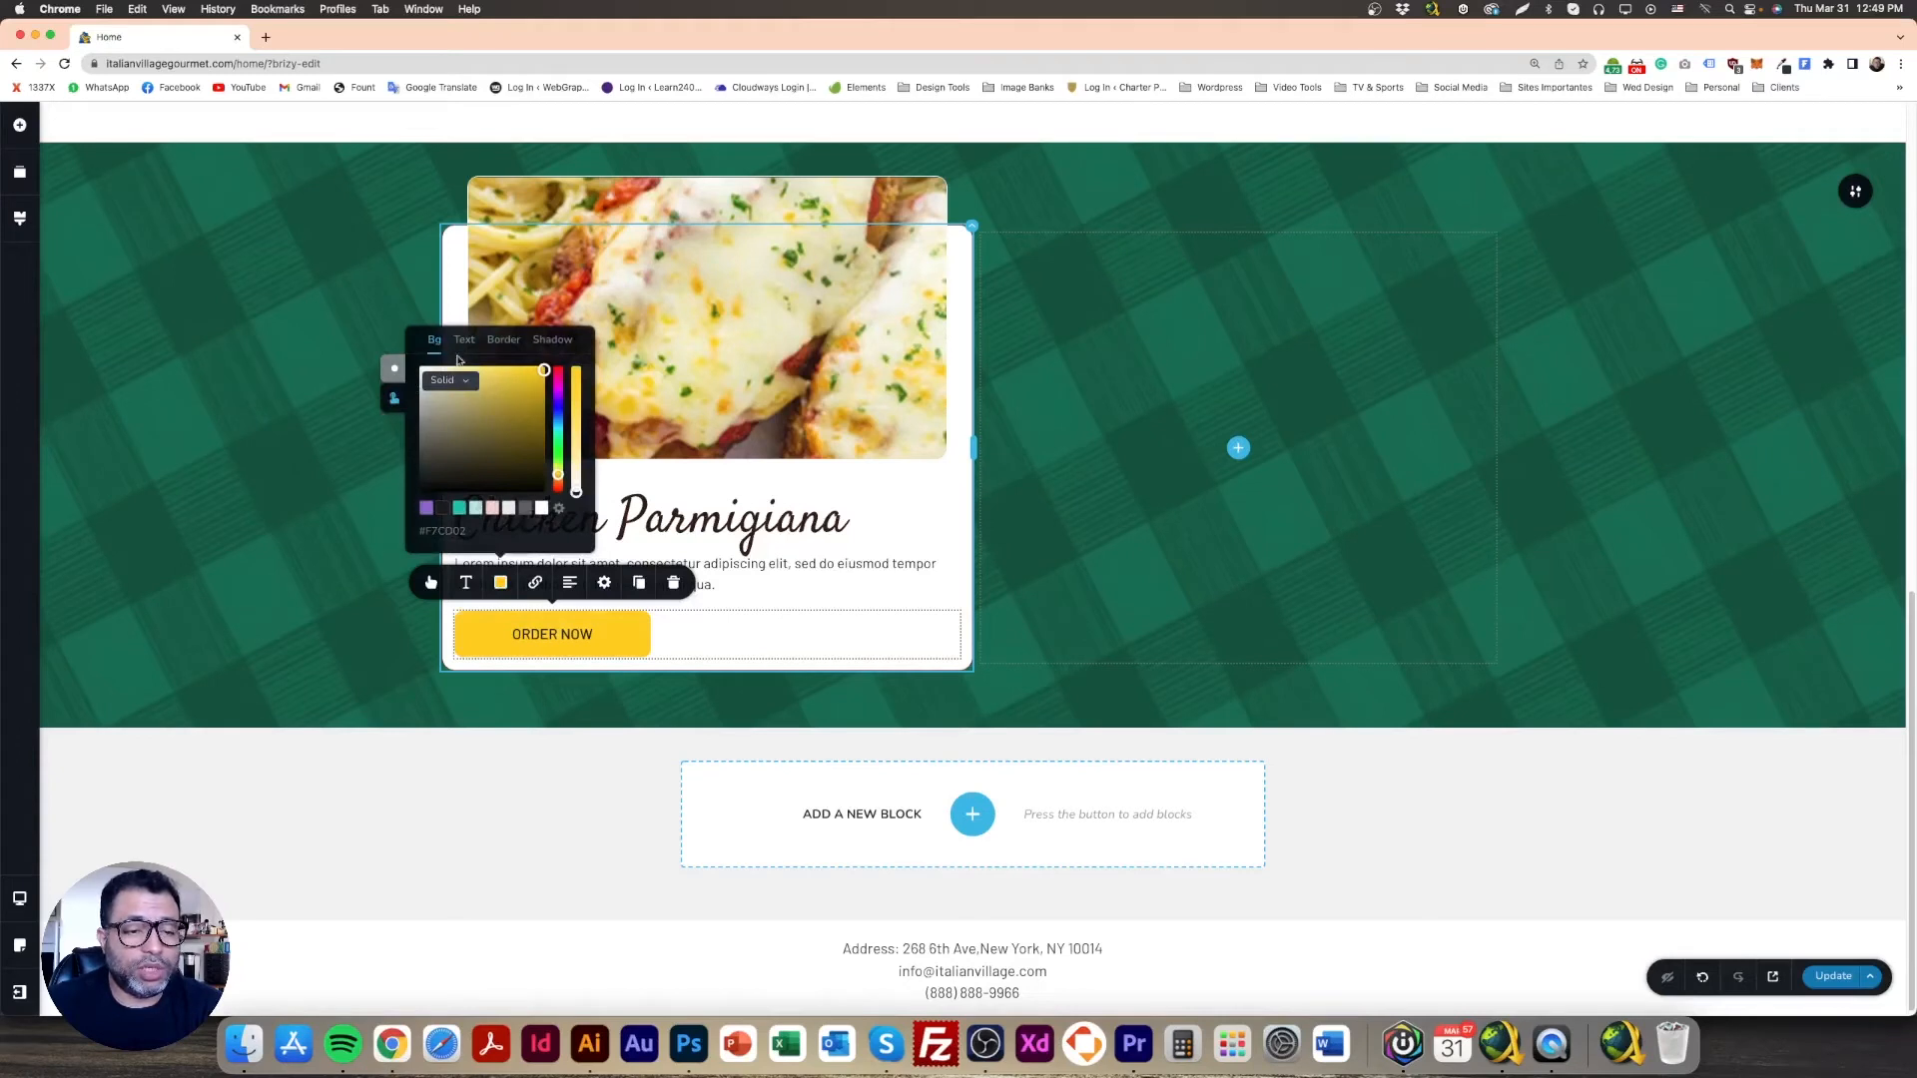
click(542, 378)
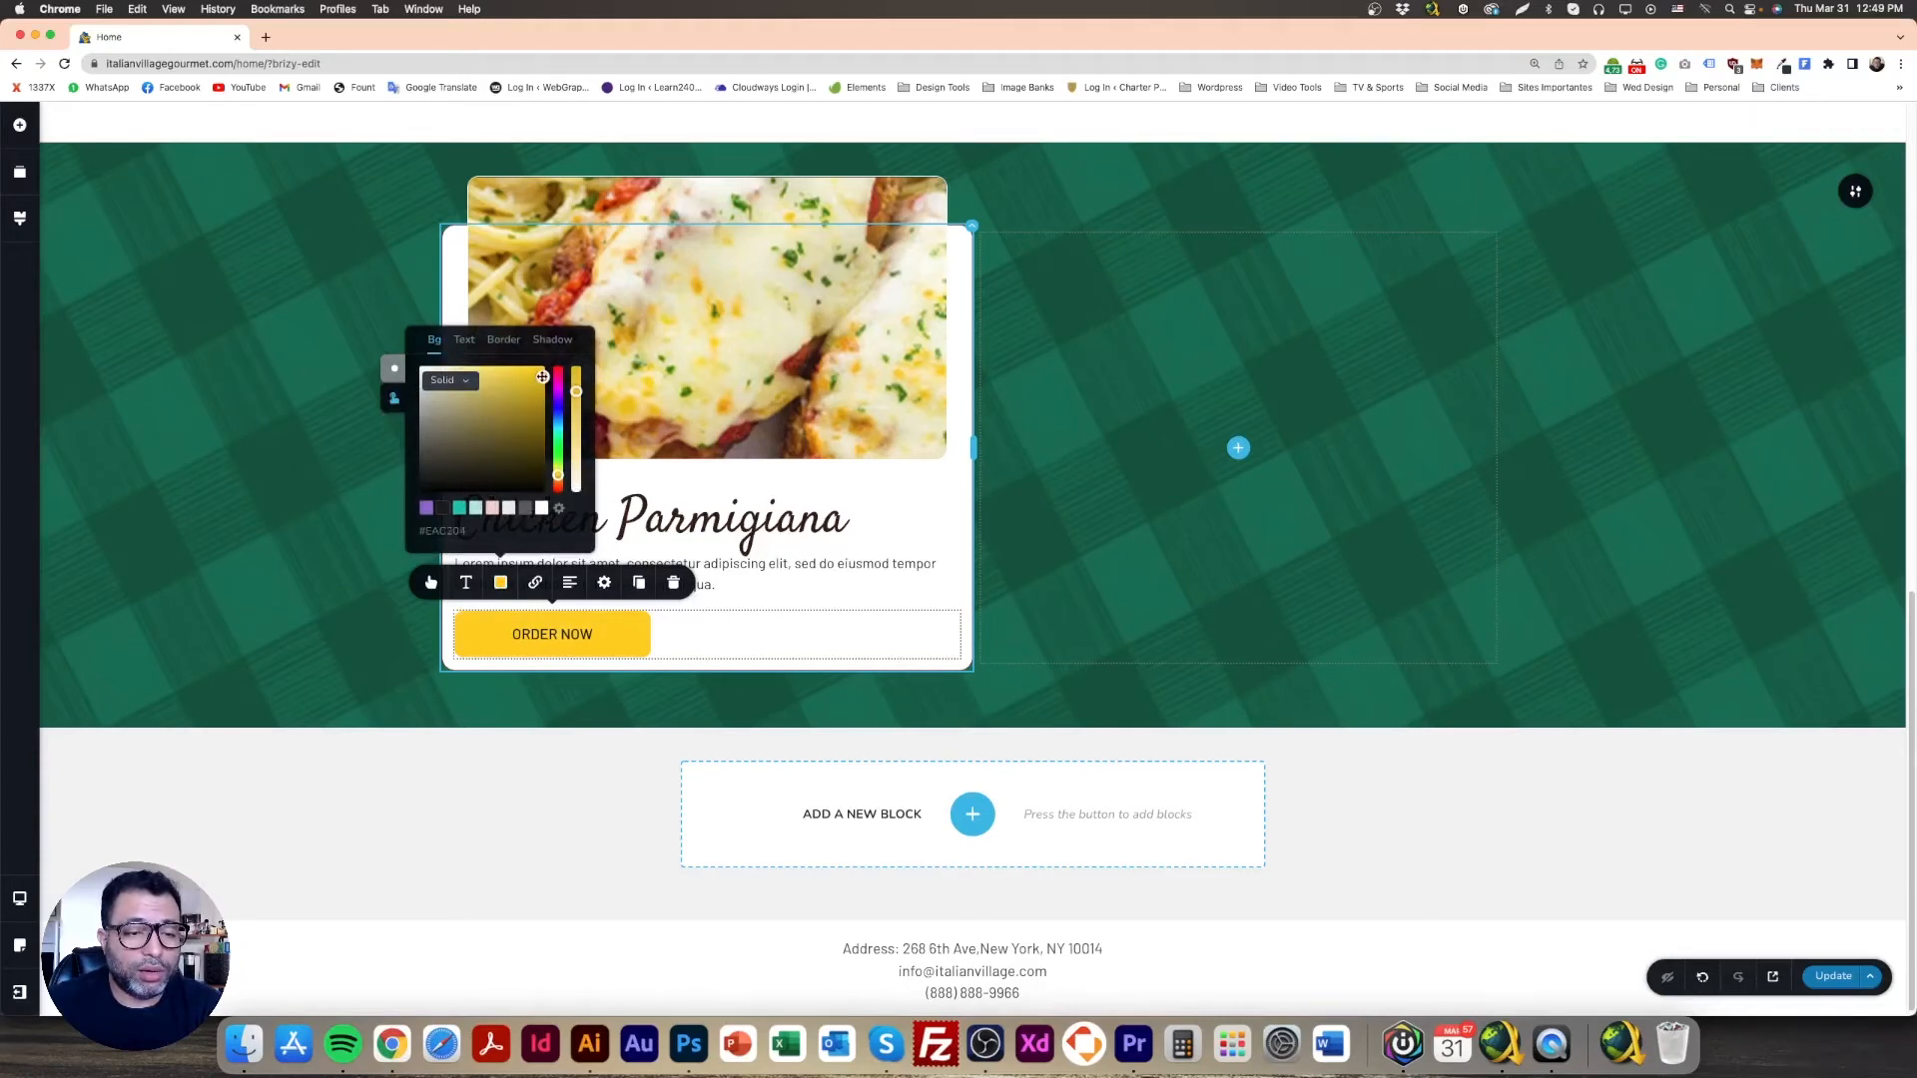
click(542, 372)
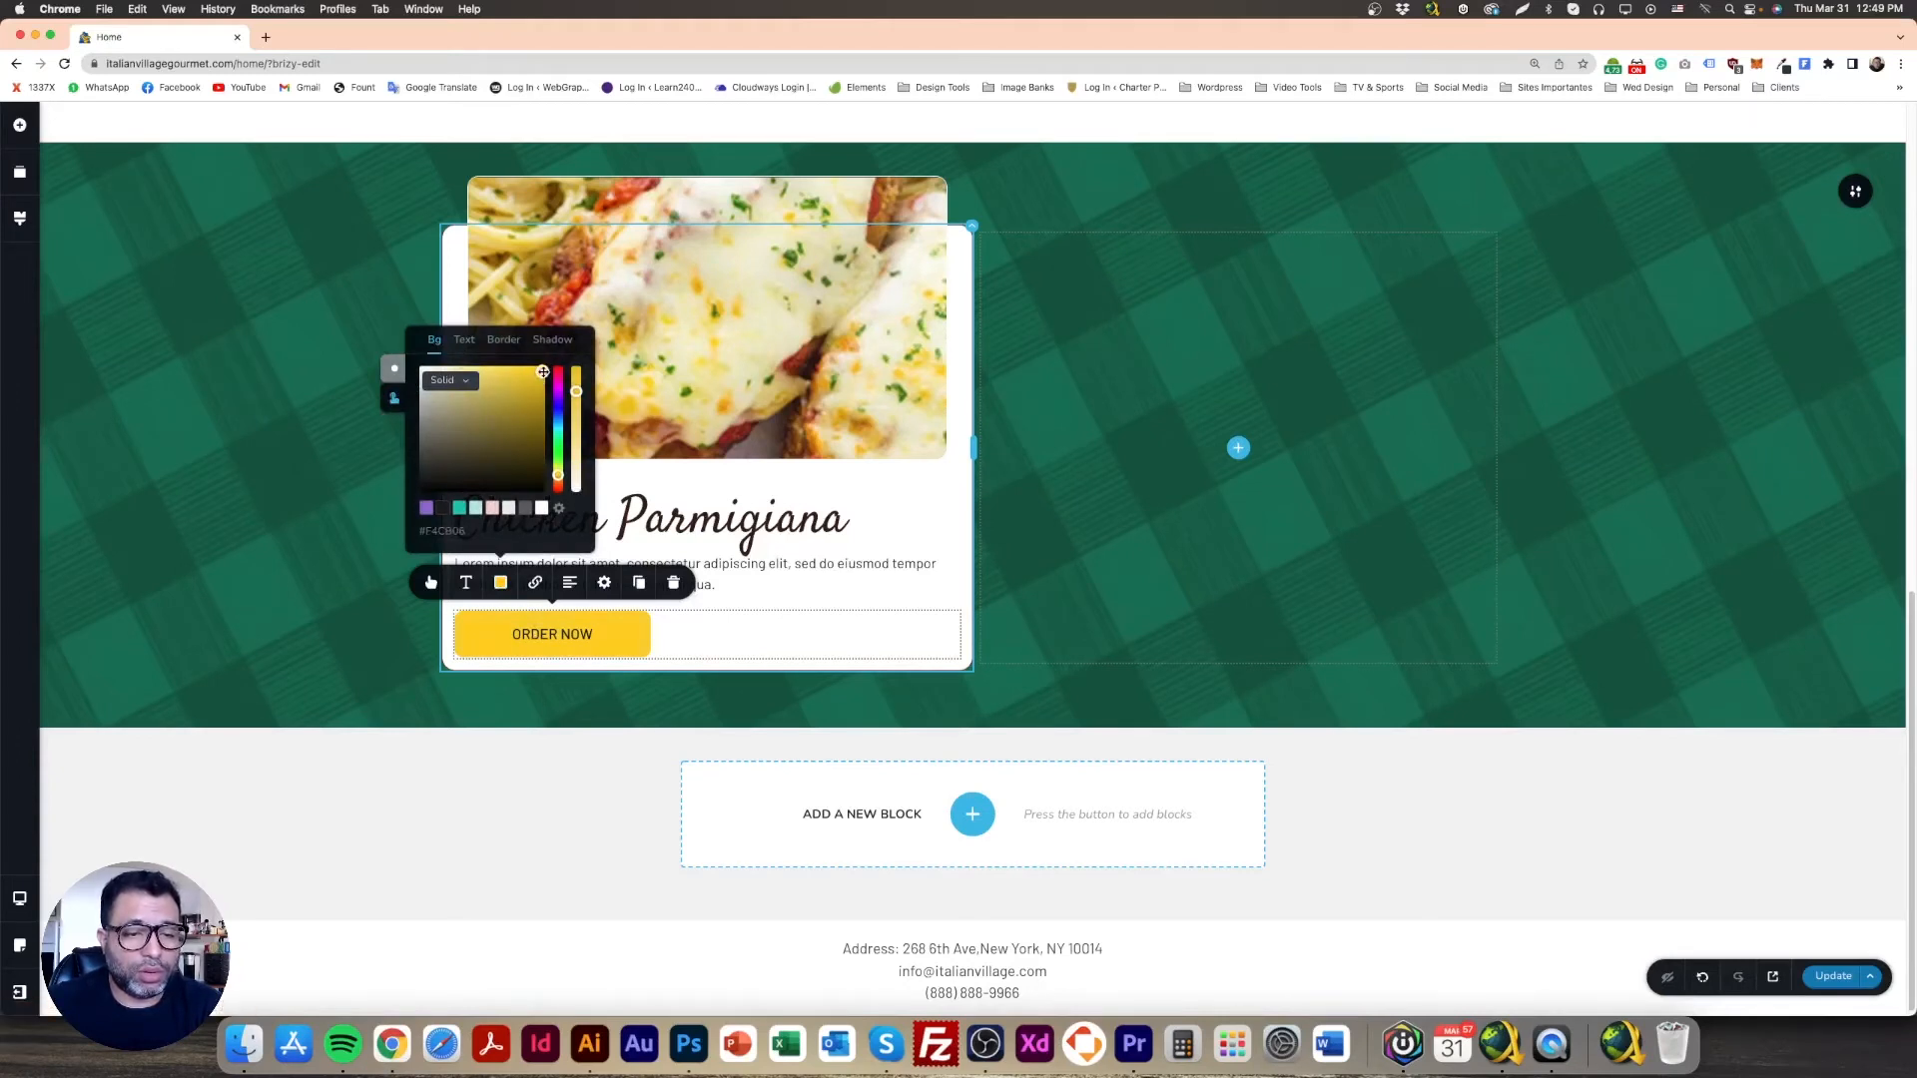
drag(557, 475, 557, 478)
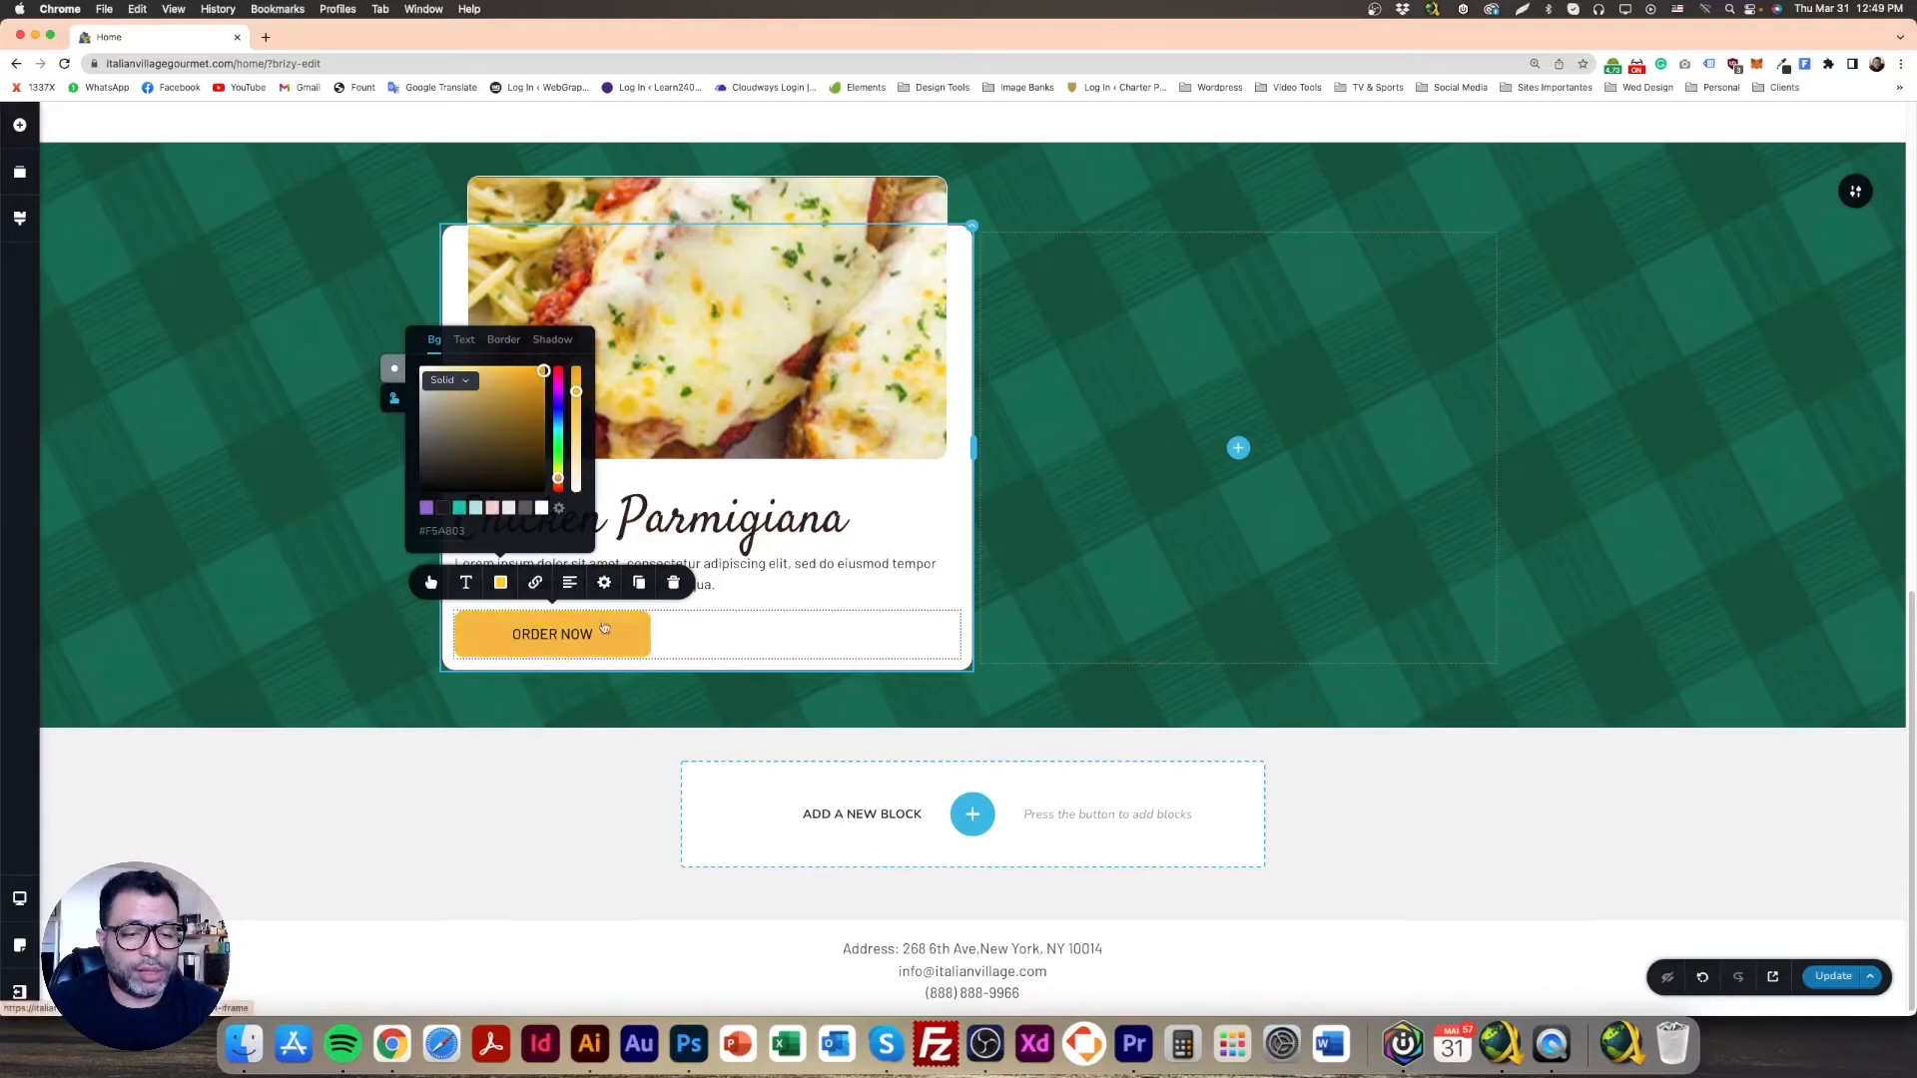
click(322, 434)
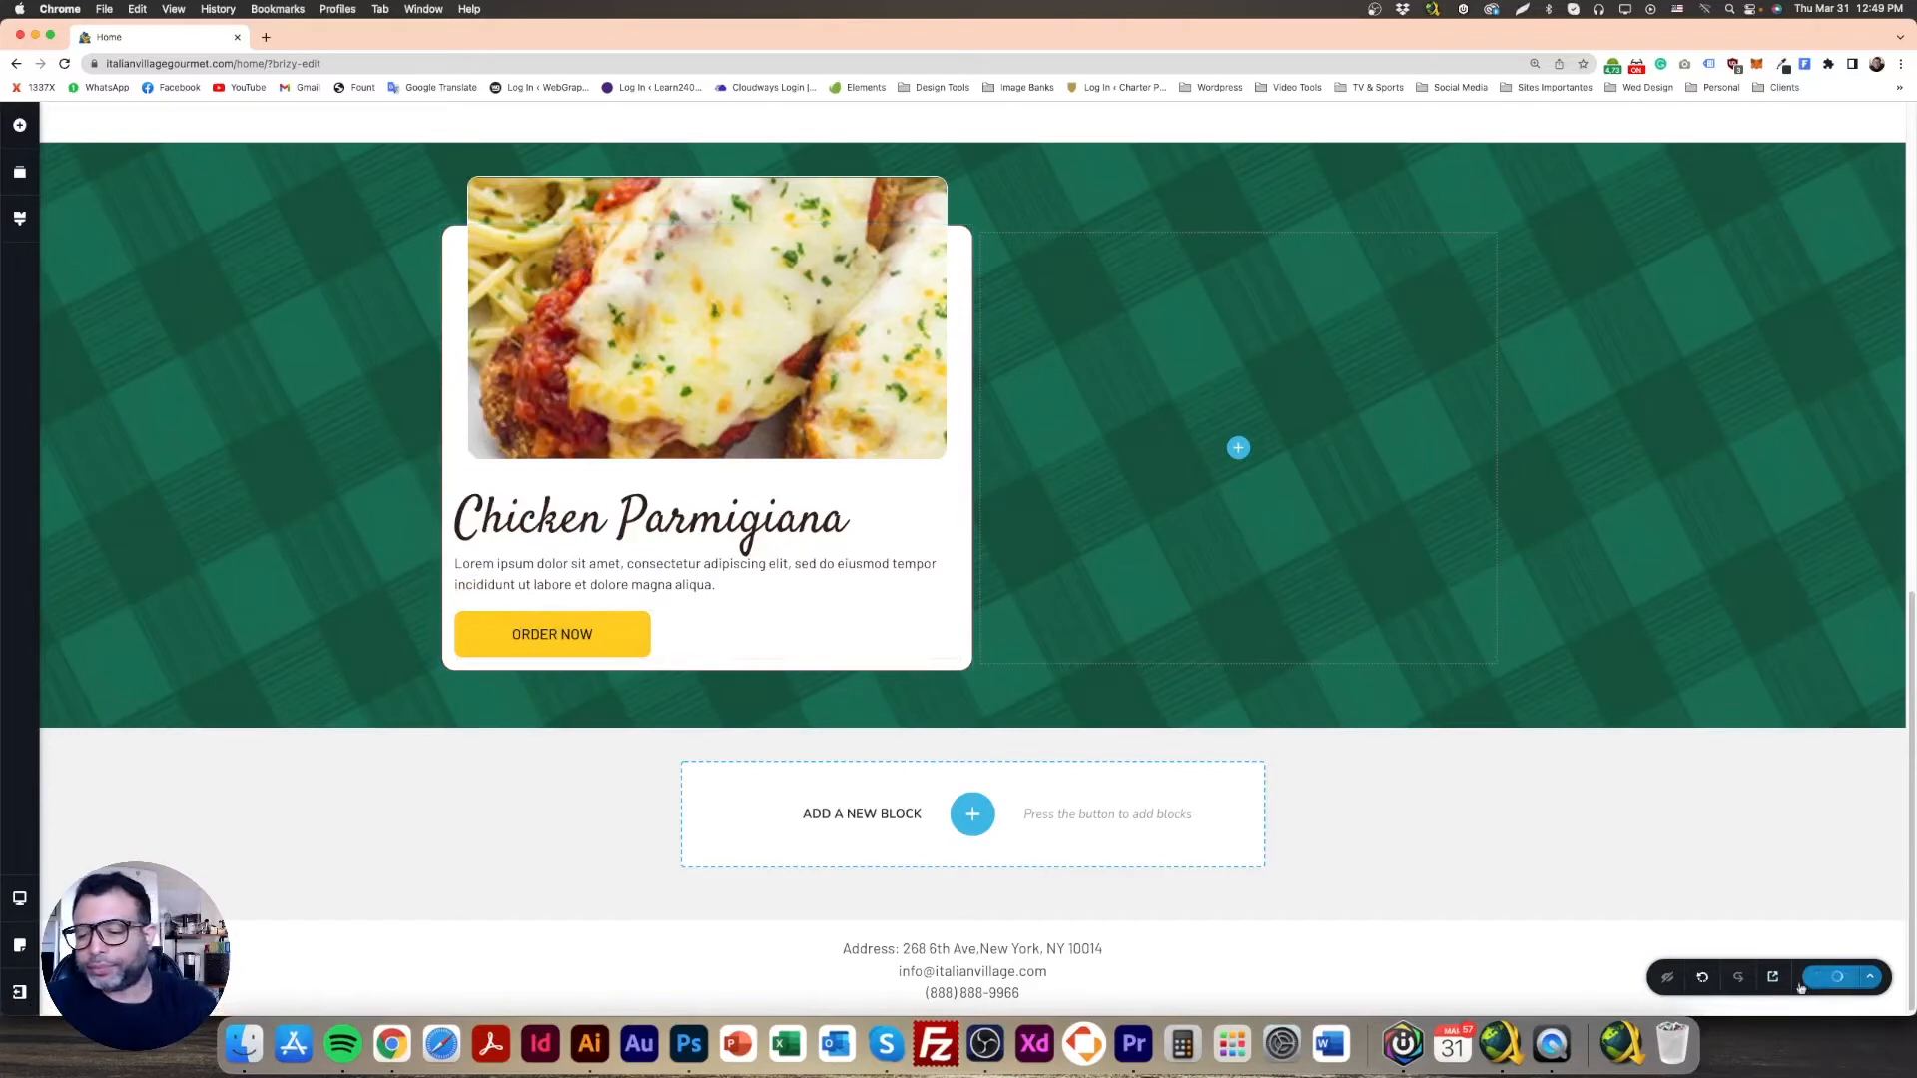
Step: Centre the ORDER NOW button in the card and compare with the Photoshop design
click(555, 637)
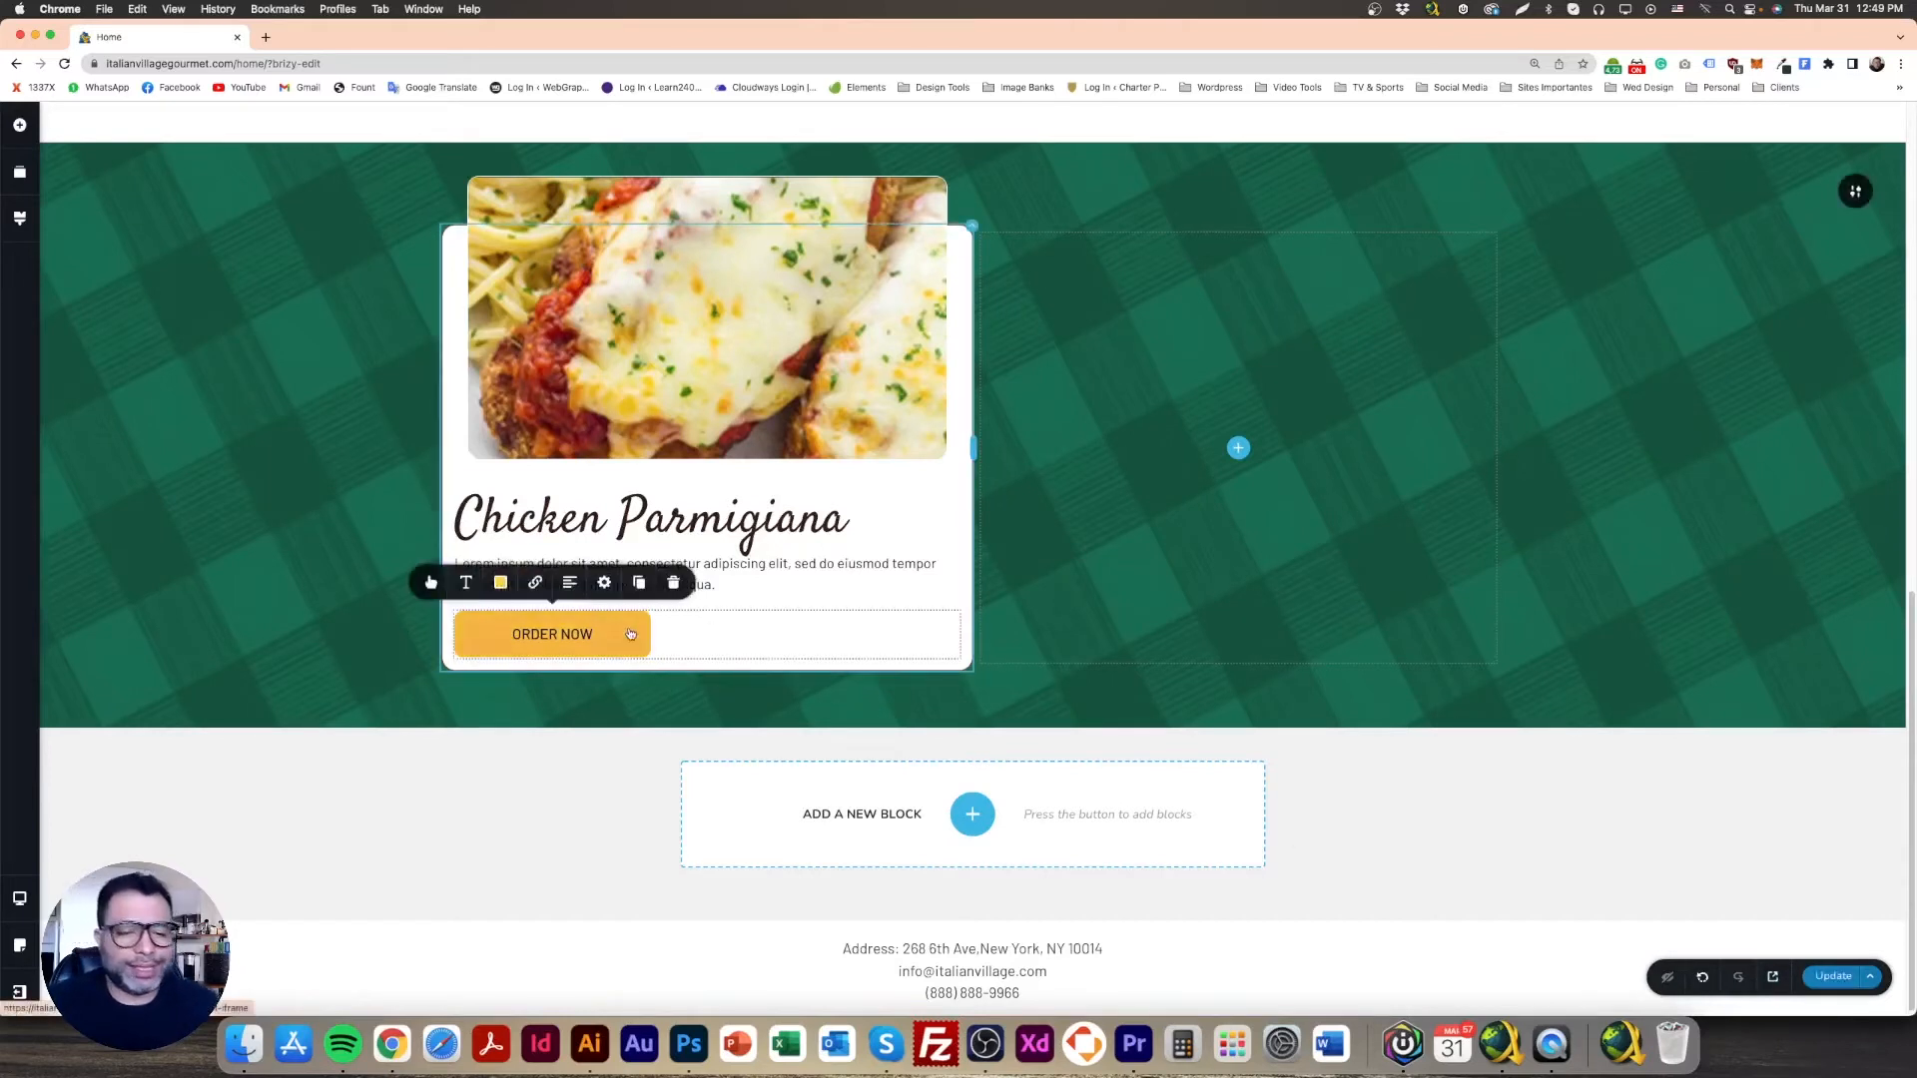
click(571, 583)
click(317, 577)
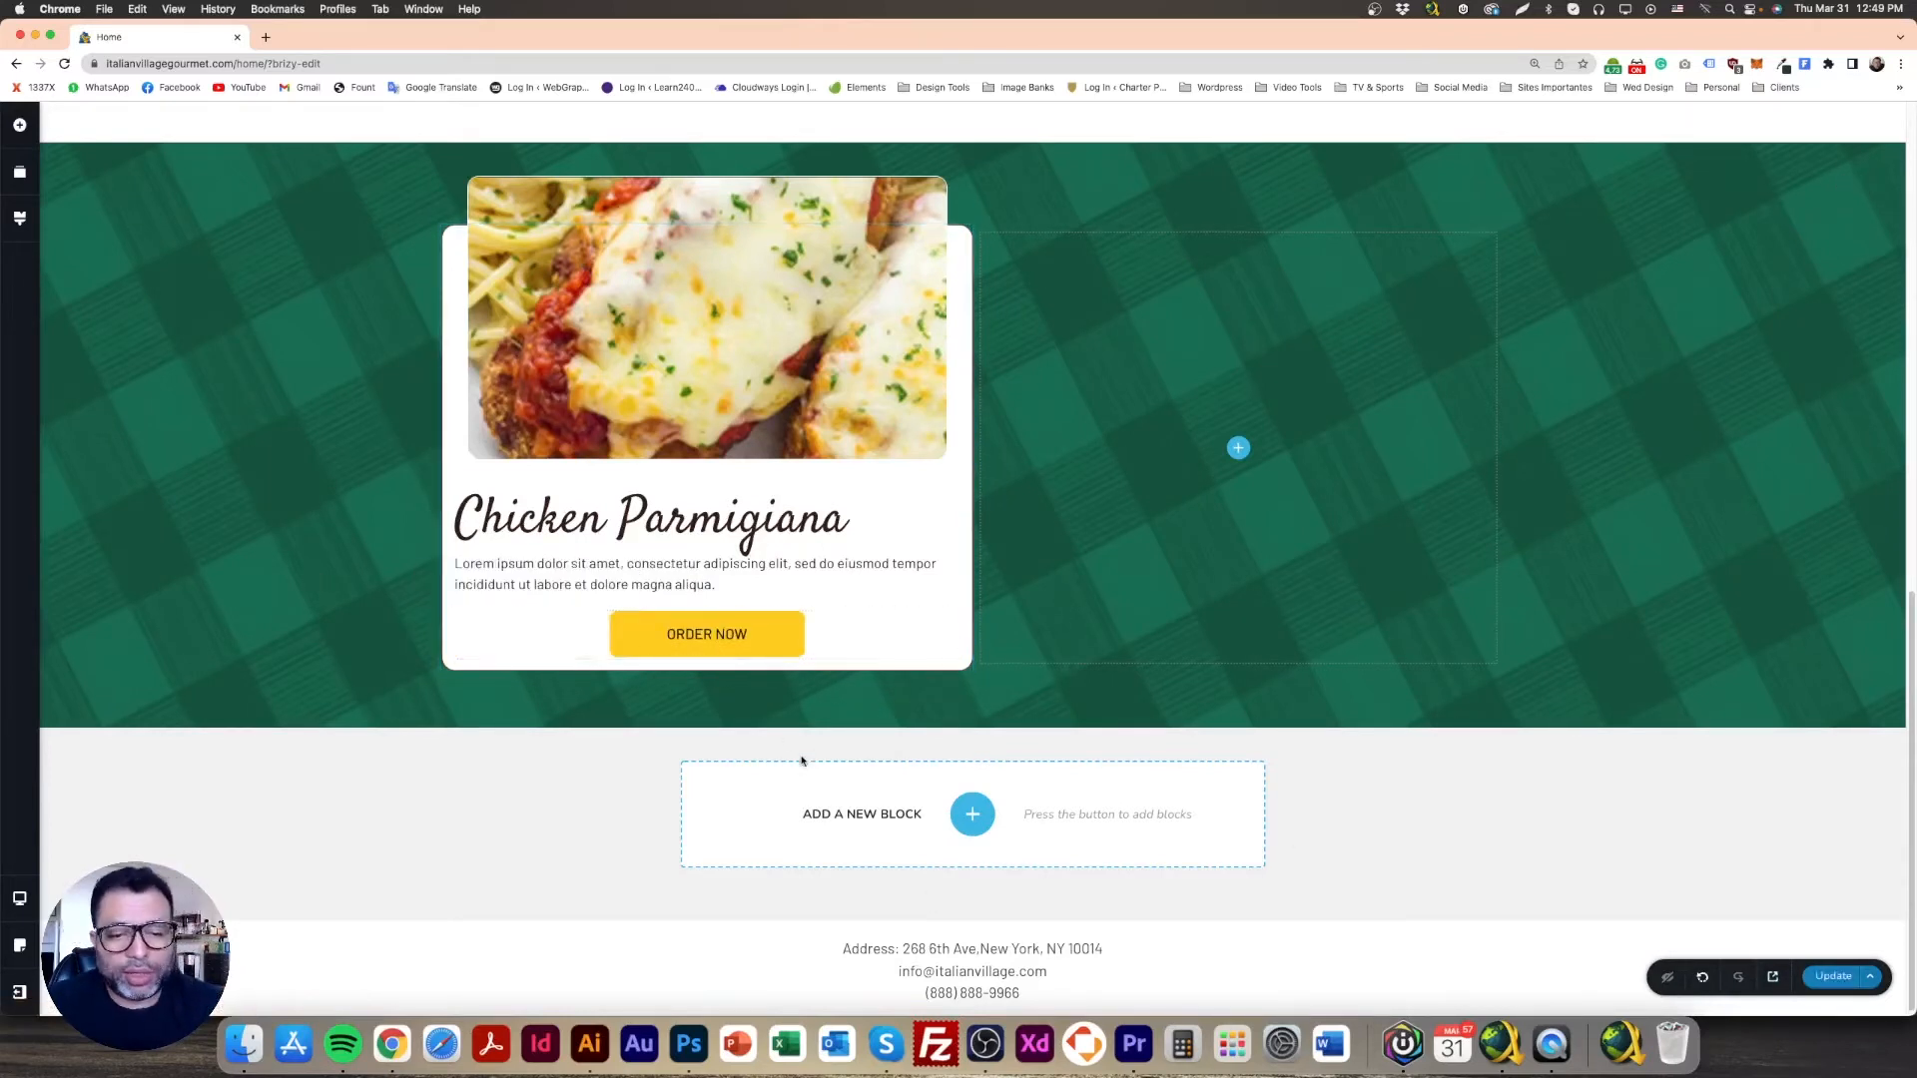
click(689, 1044)
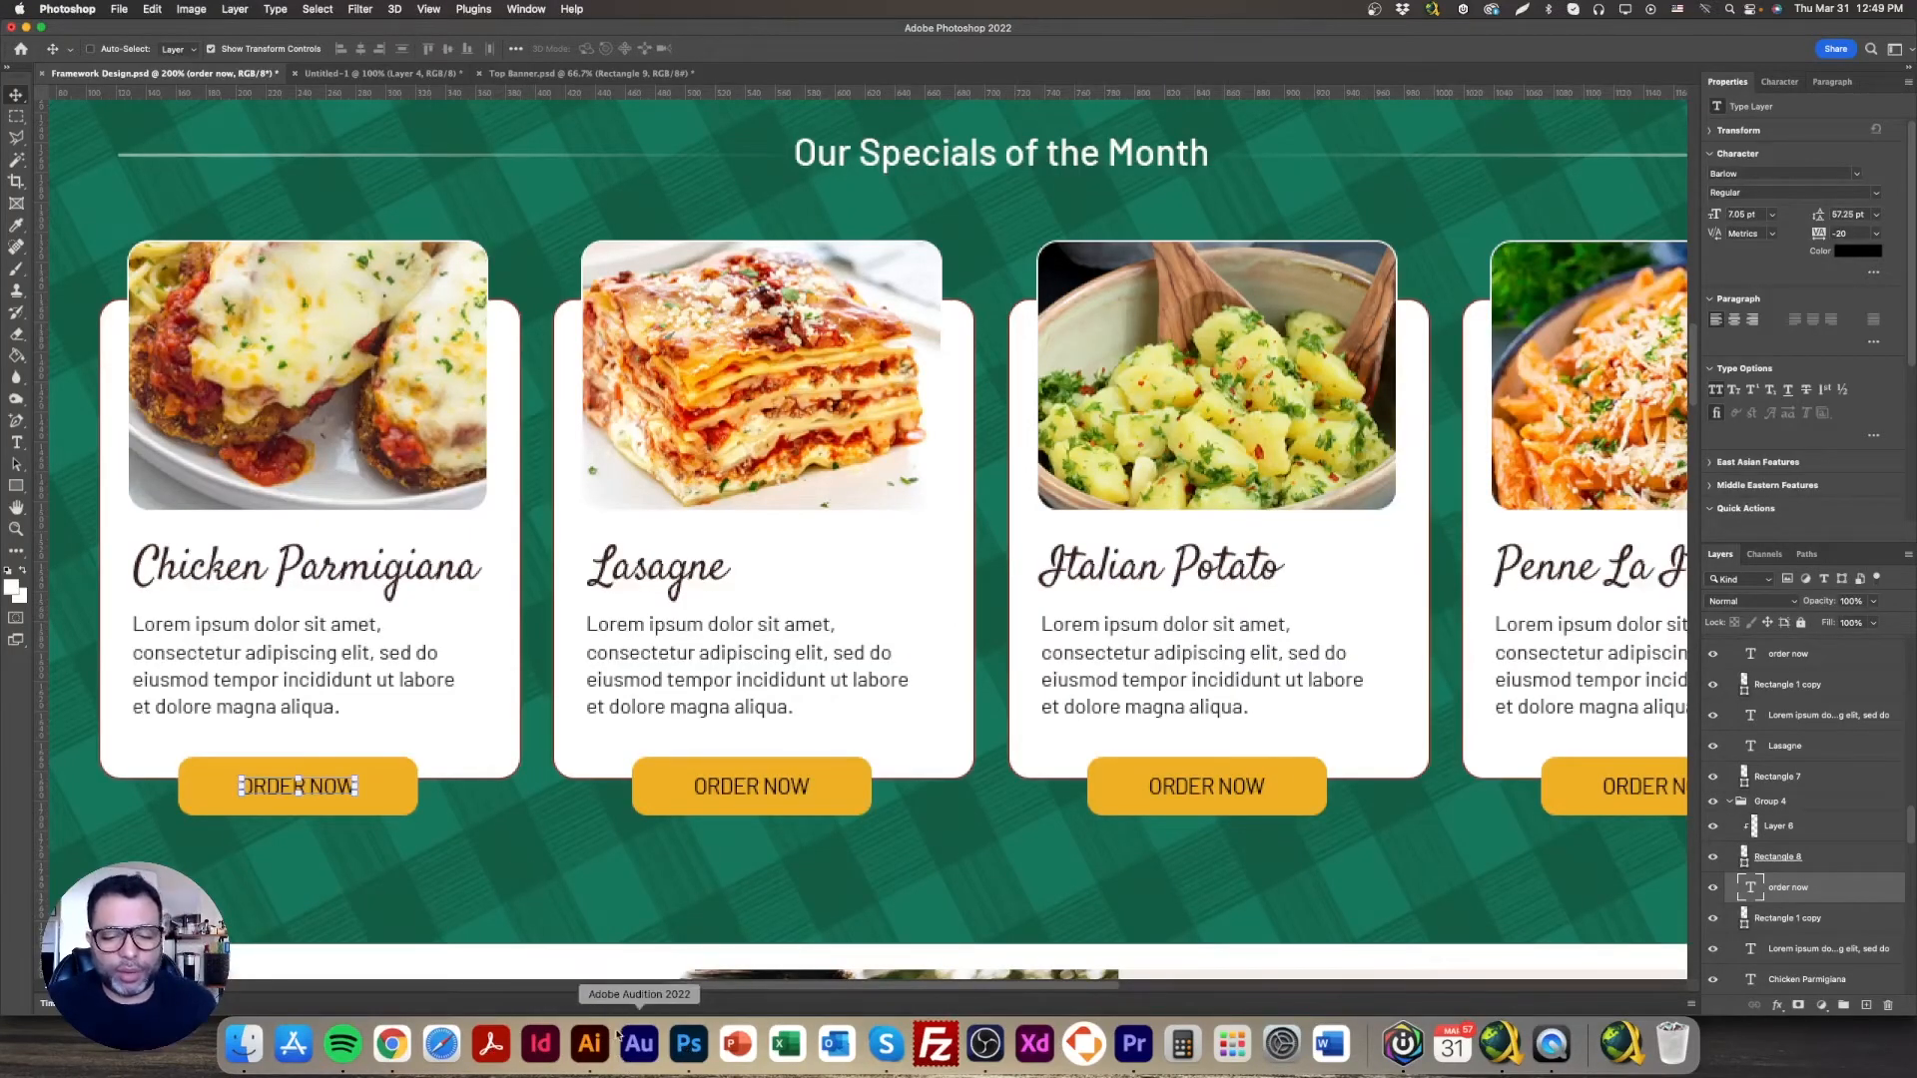
click(392, 1044)
click(786, 636)
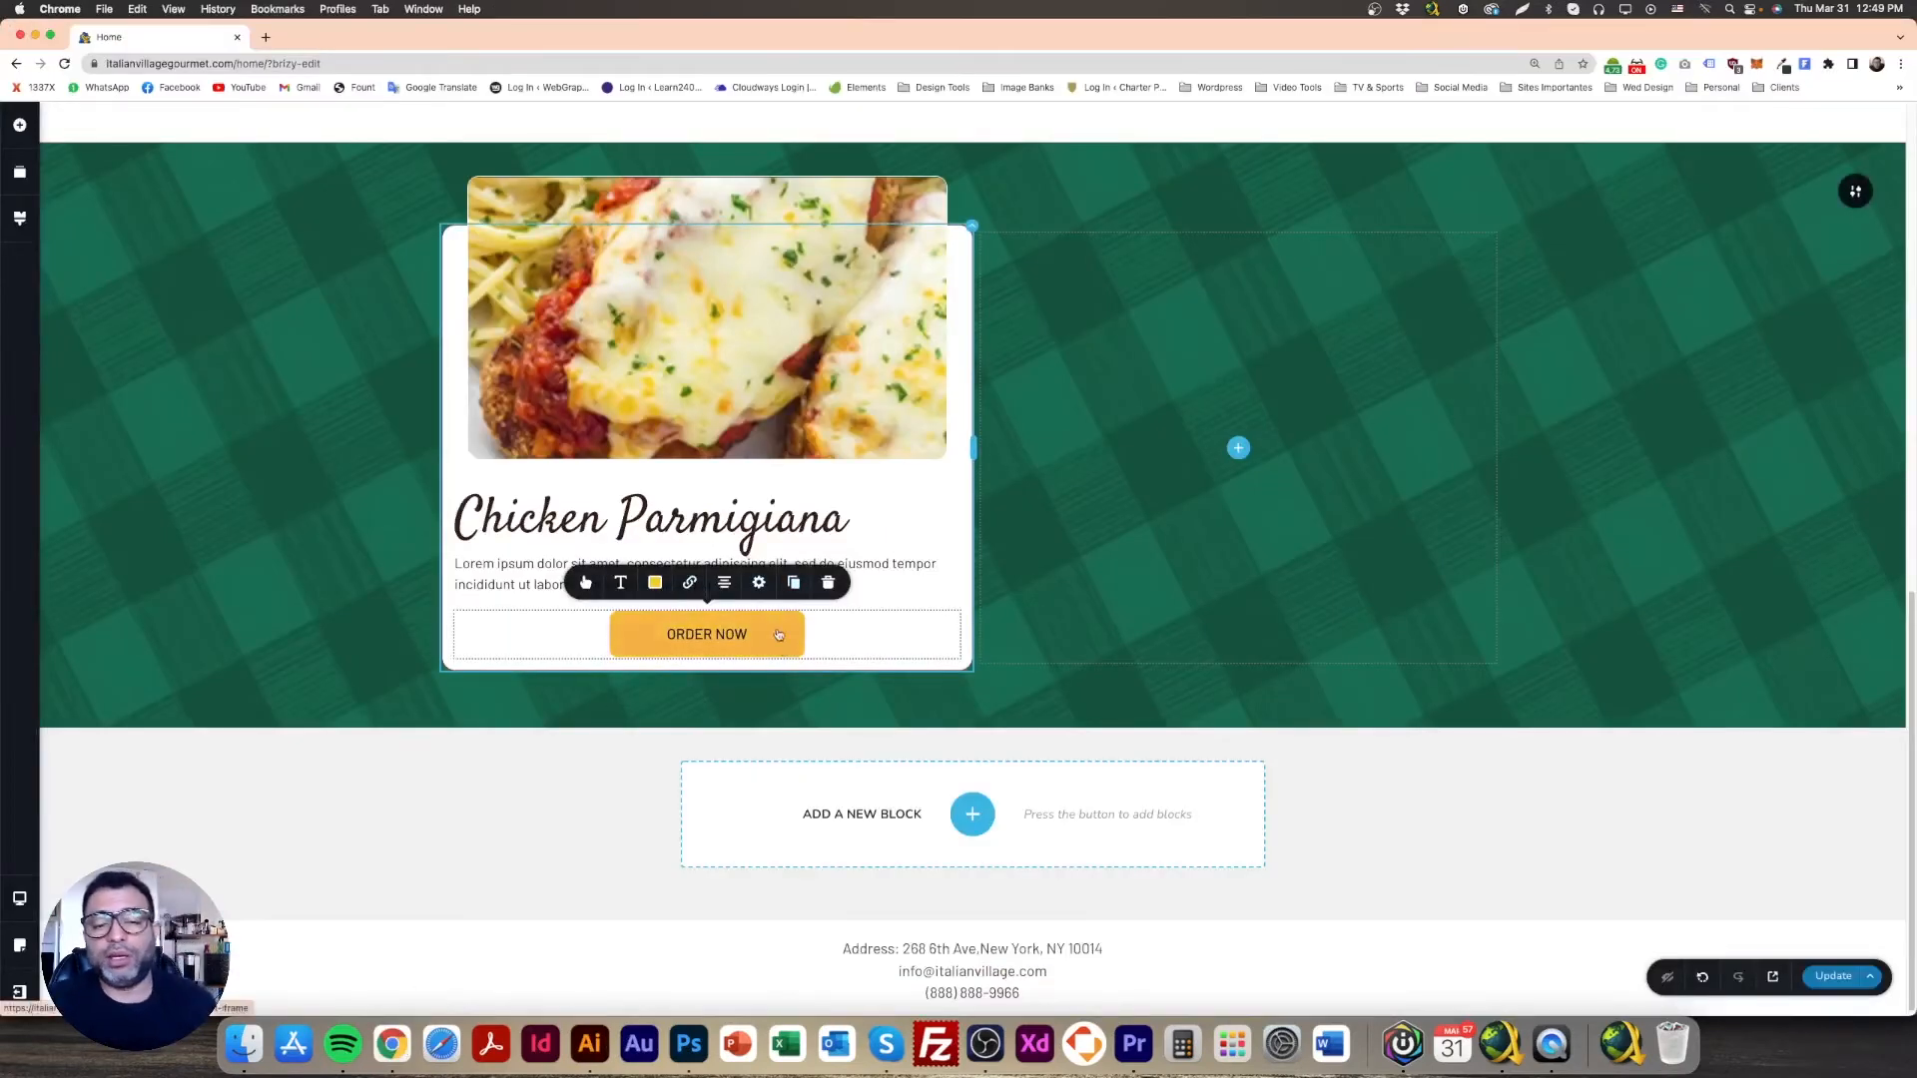
Step: Give the button a negative bottom margin to straddle the card edge, then Update the page
click(761, 584)
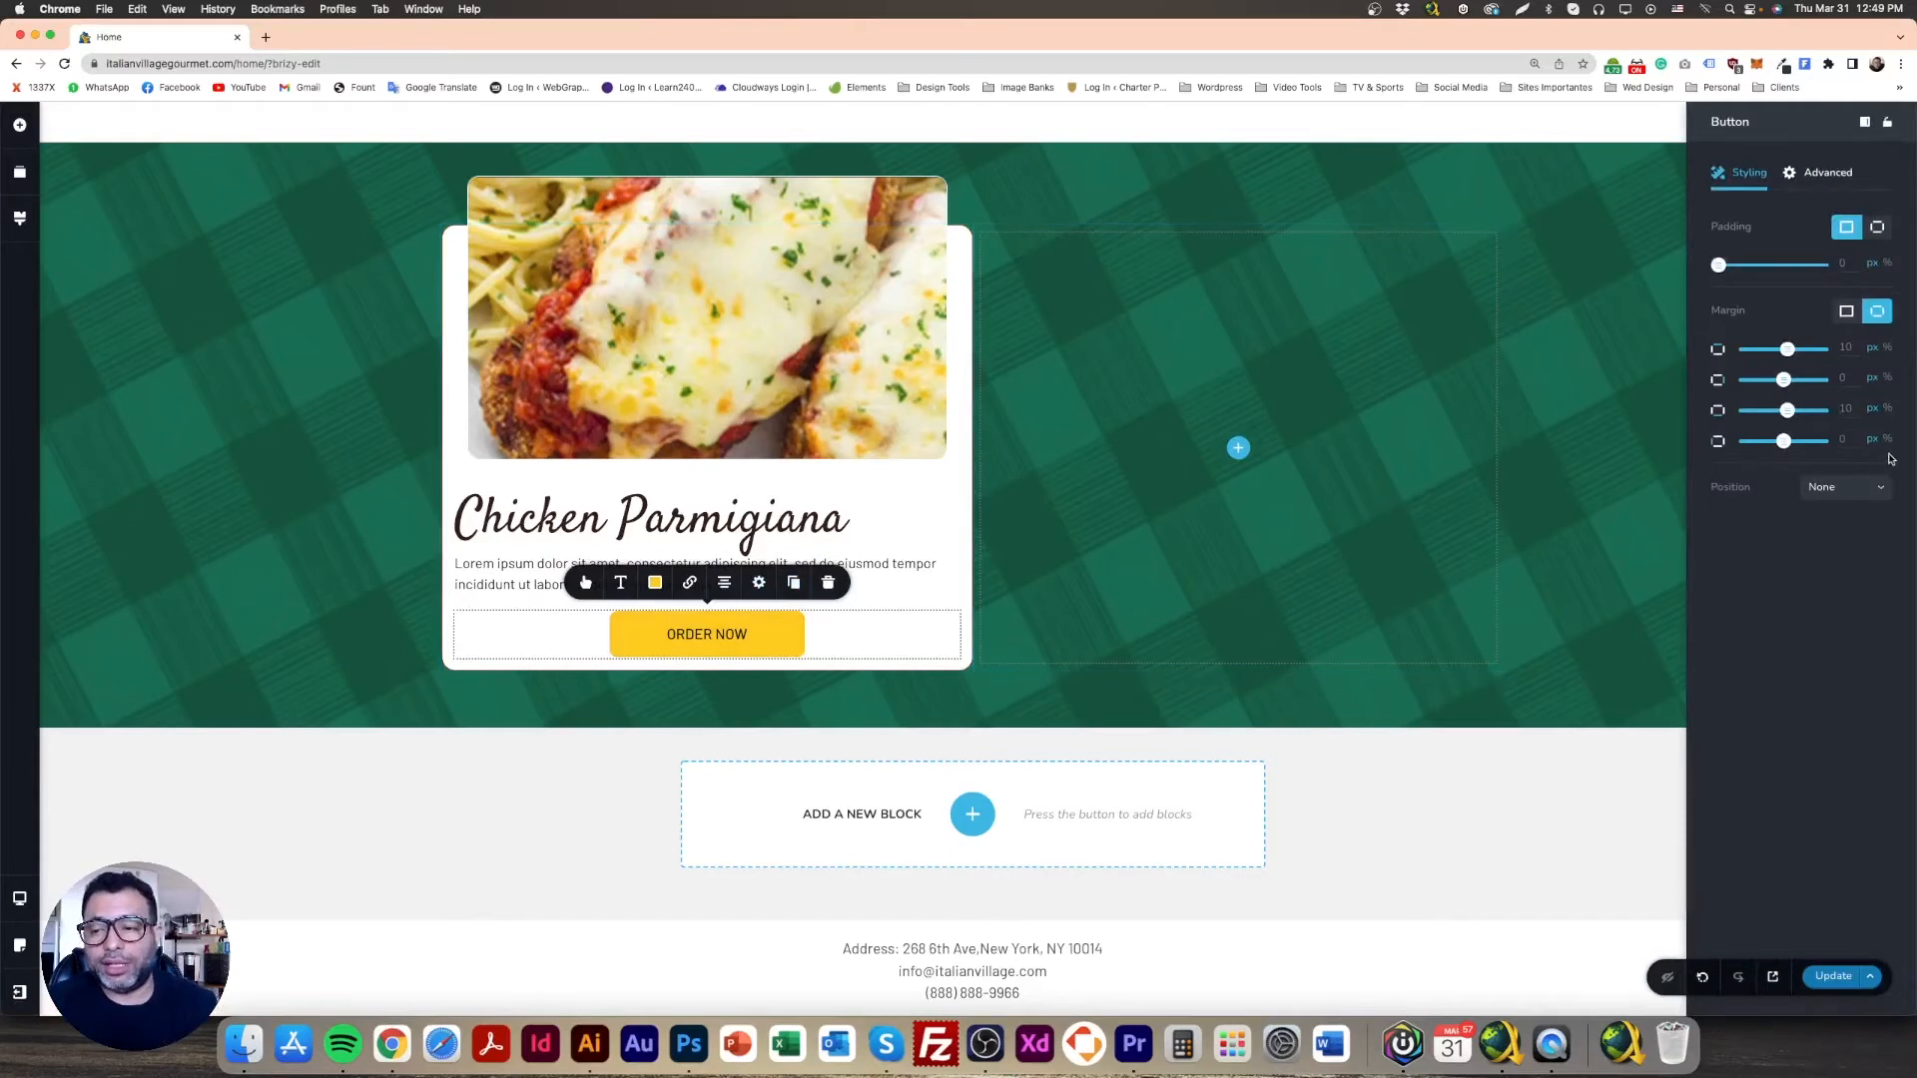
drag(1787, 416, 1772, 426)
click(208, 366)
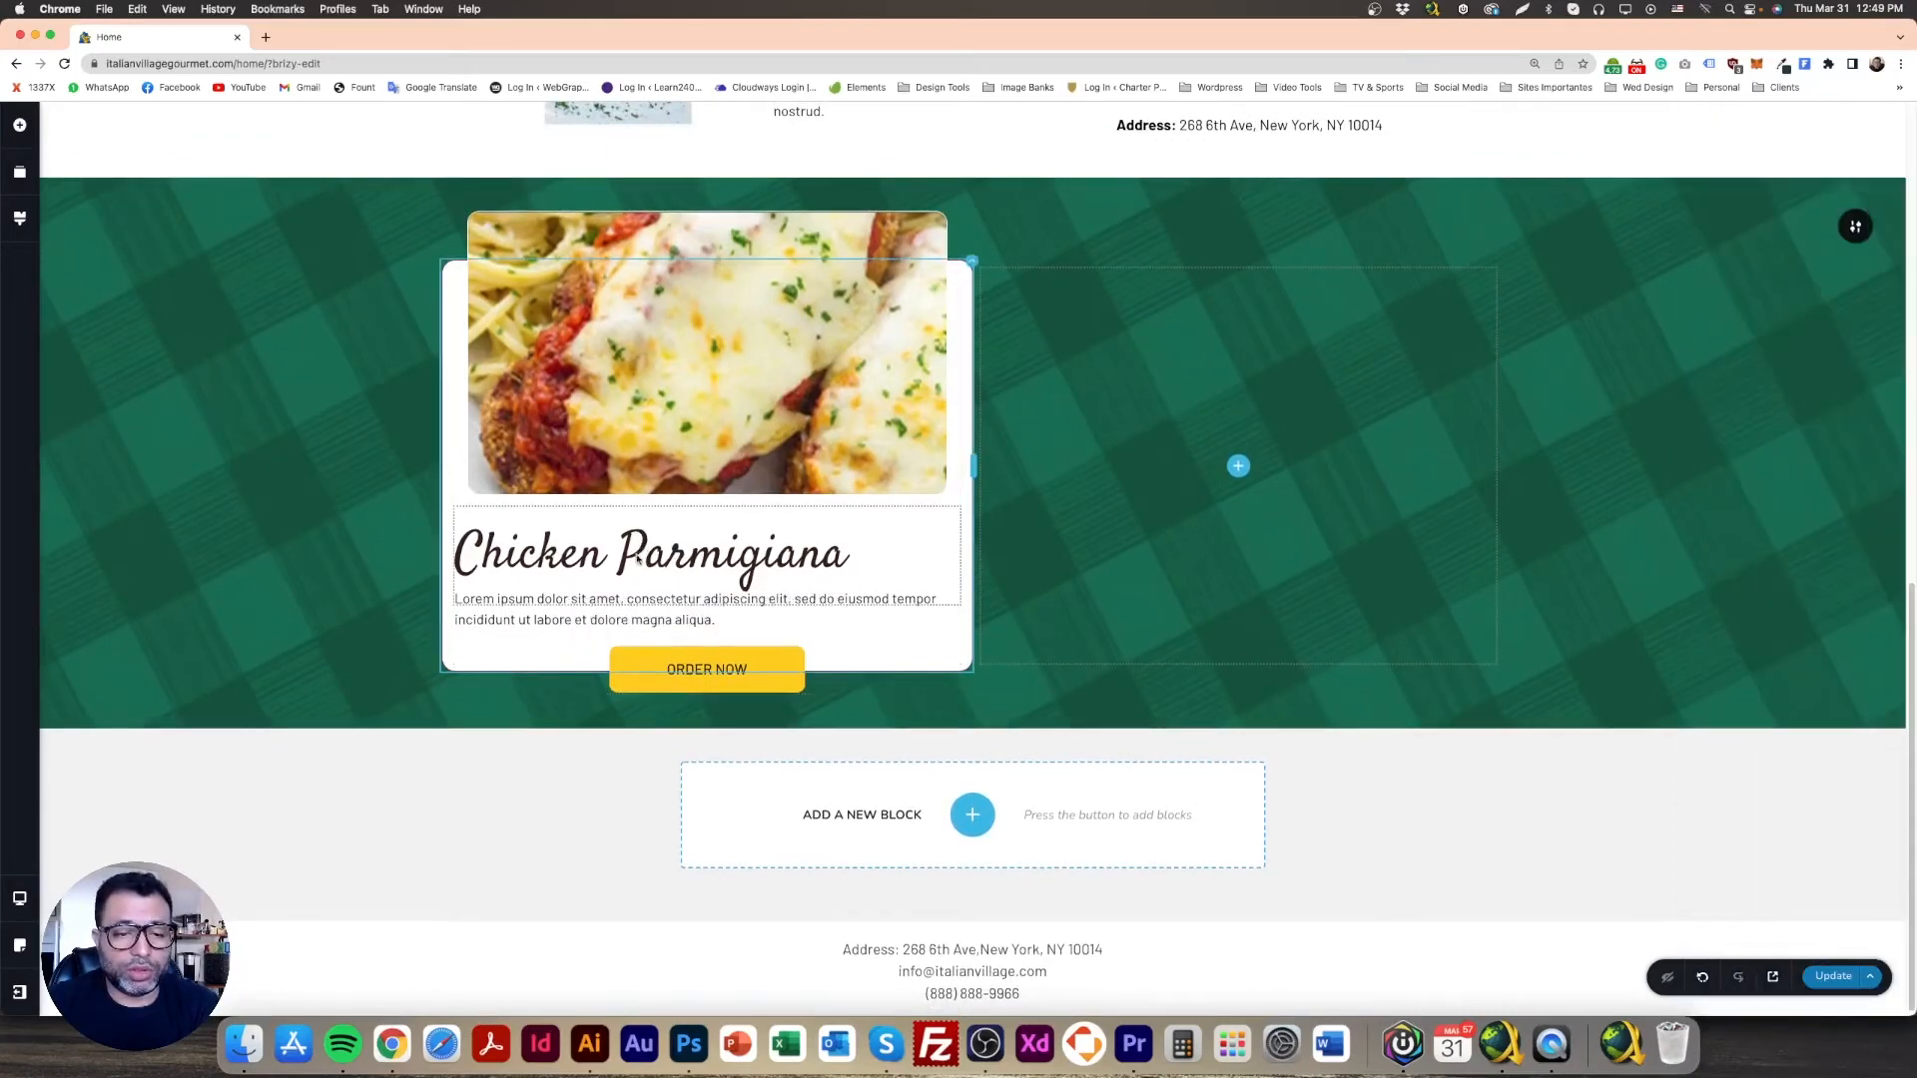
click(1829, 977)
click(1502, 261)
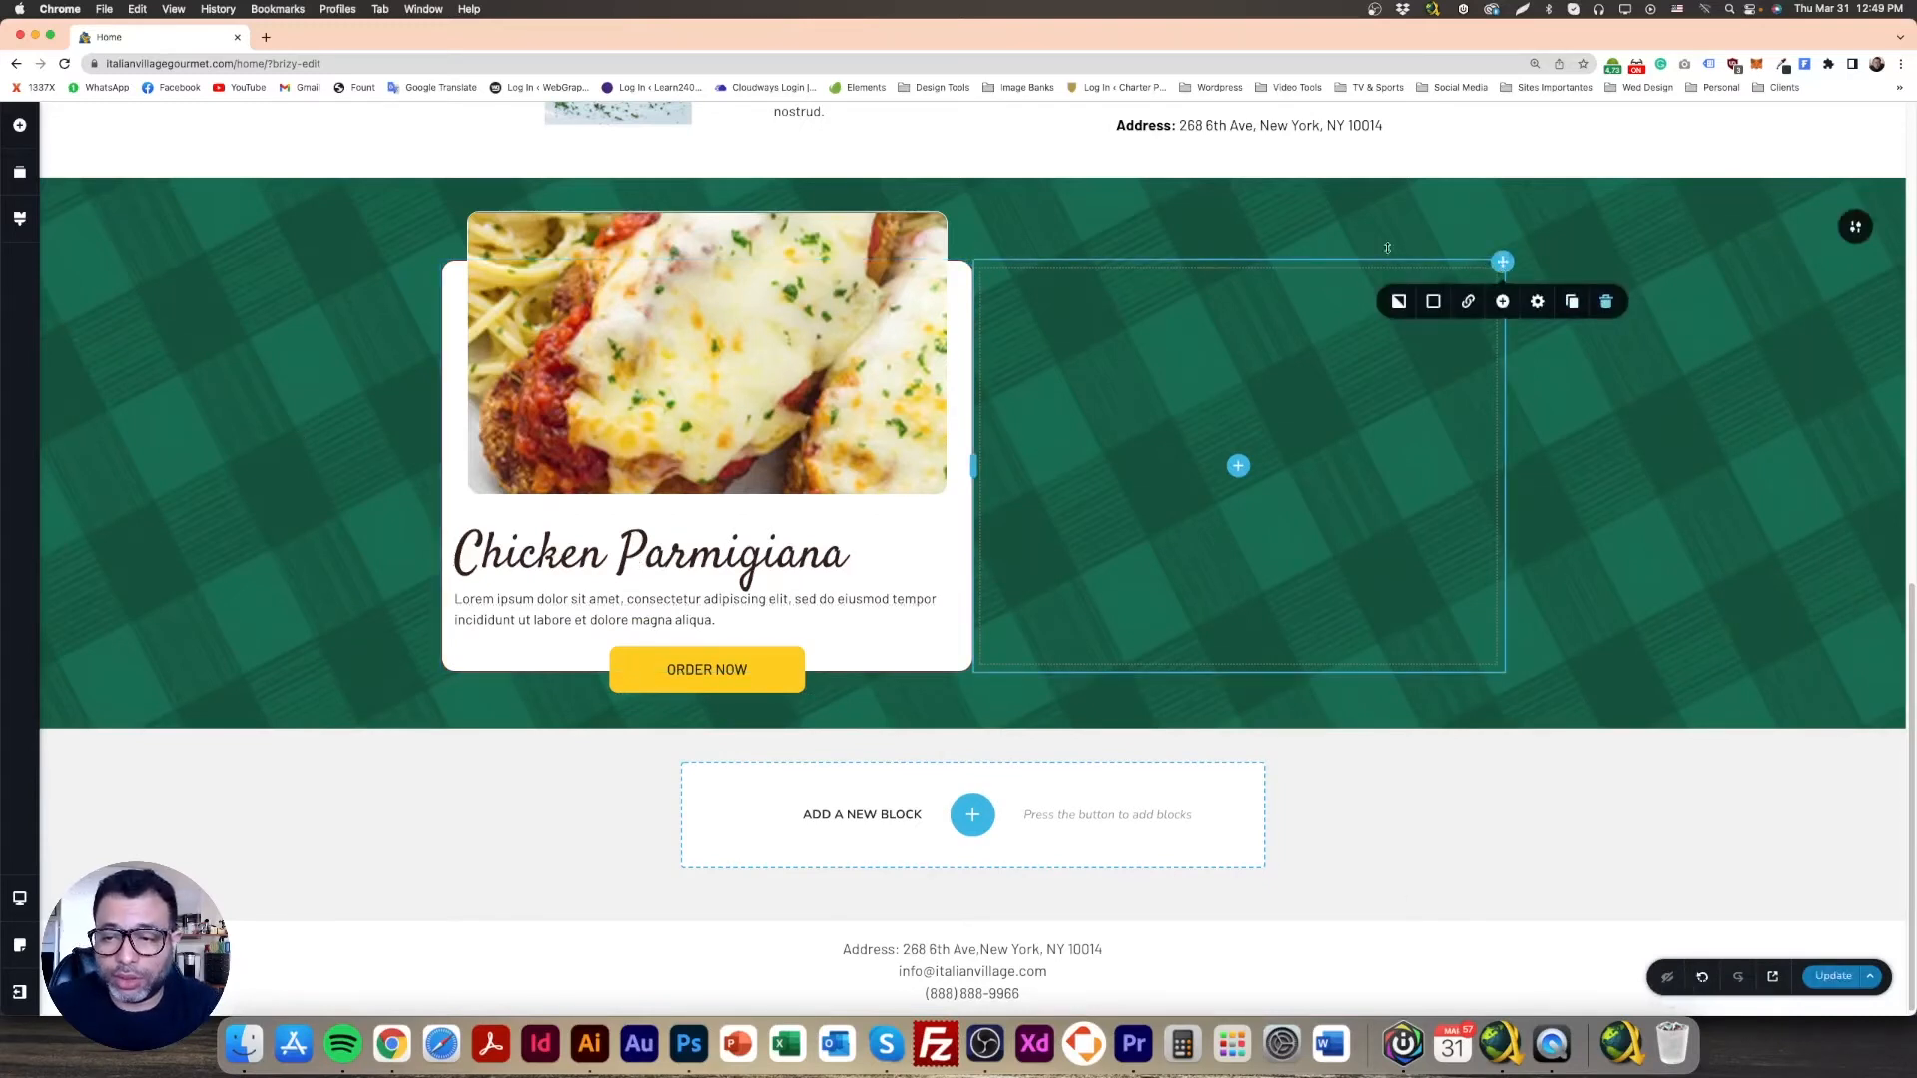
Step: Delete the empty right column and duplicate the Chicken Parmigiana card column to make four cards
click(1605, 303)
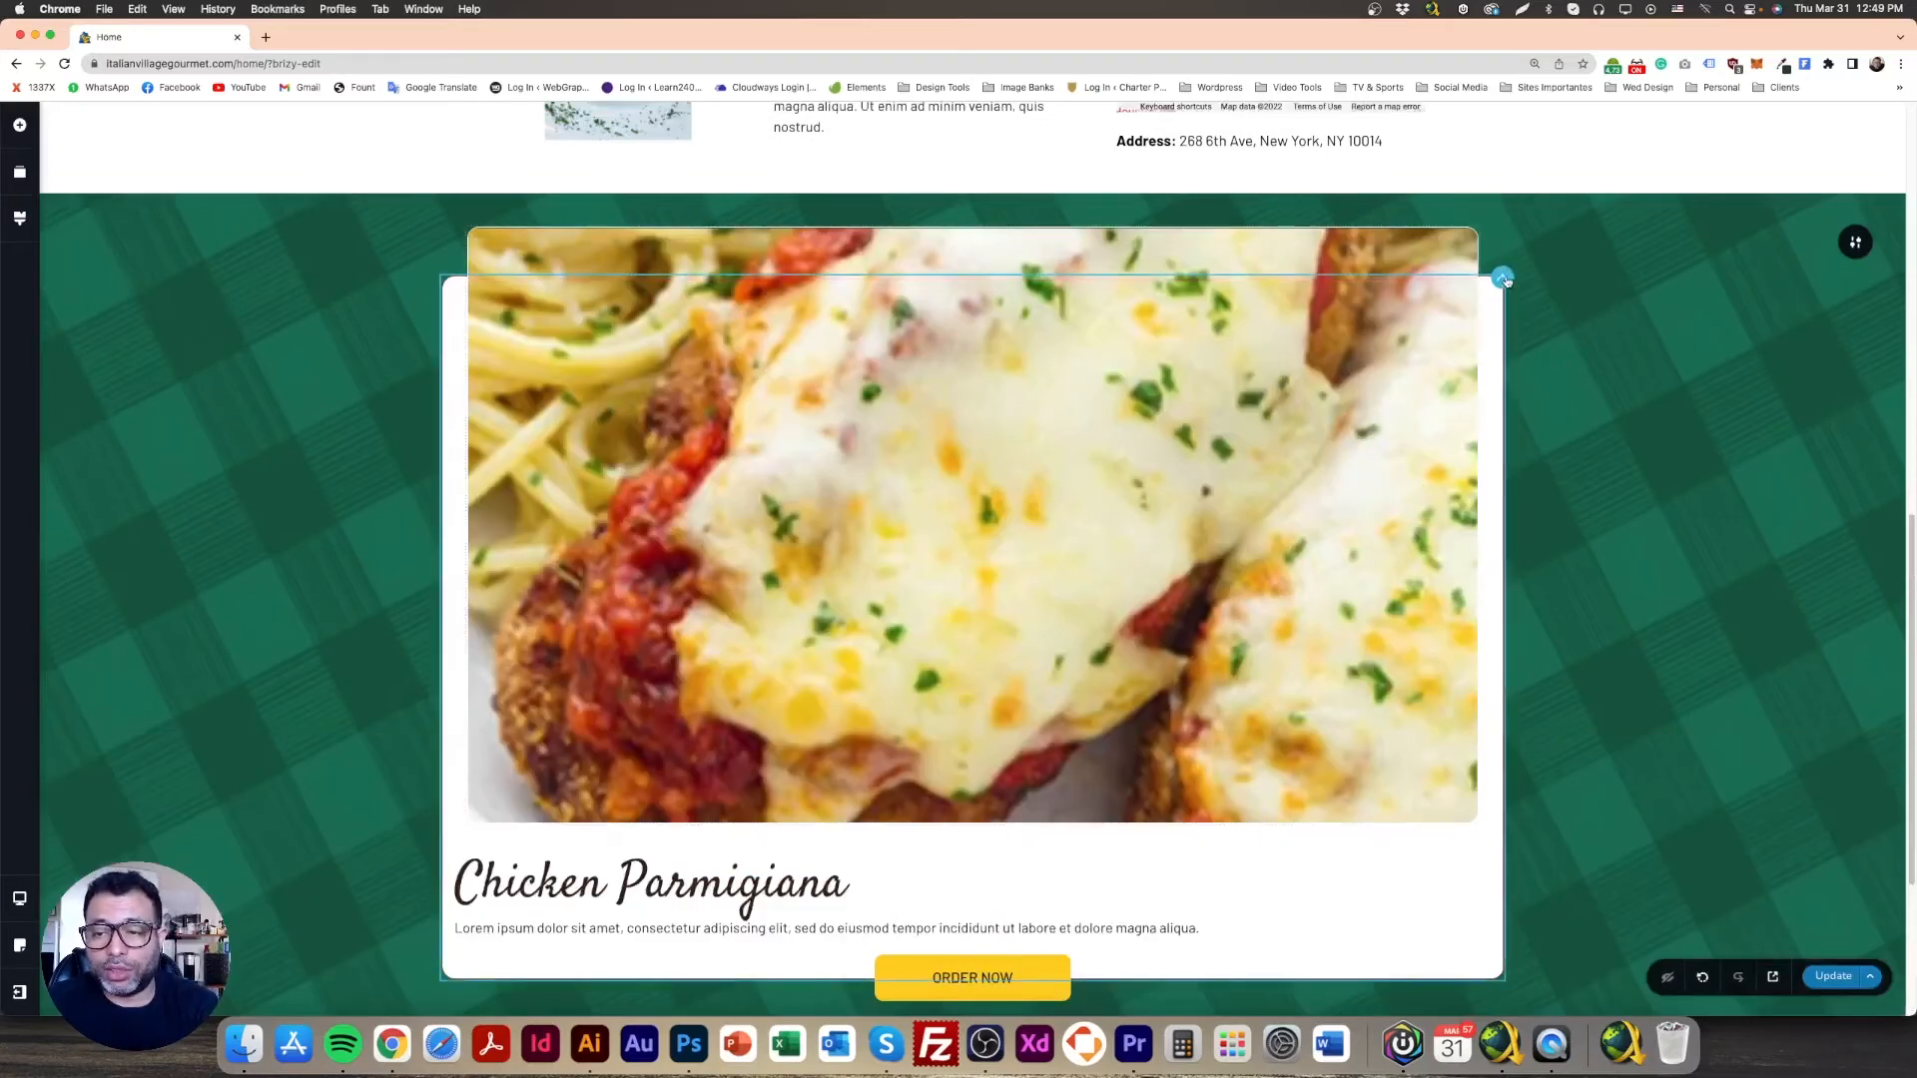
click(1502, 277)
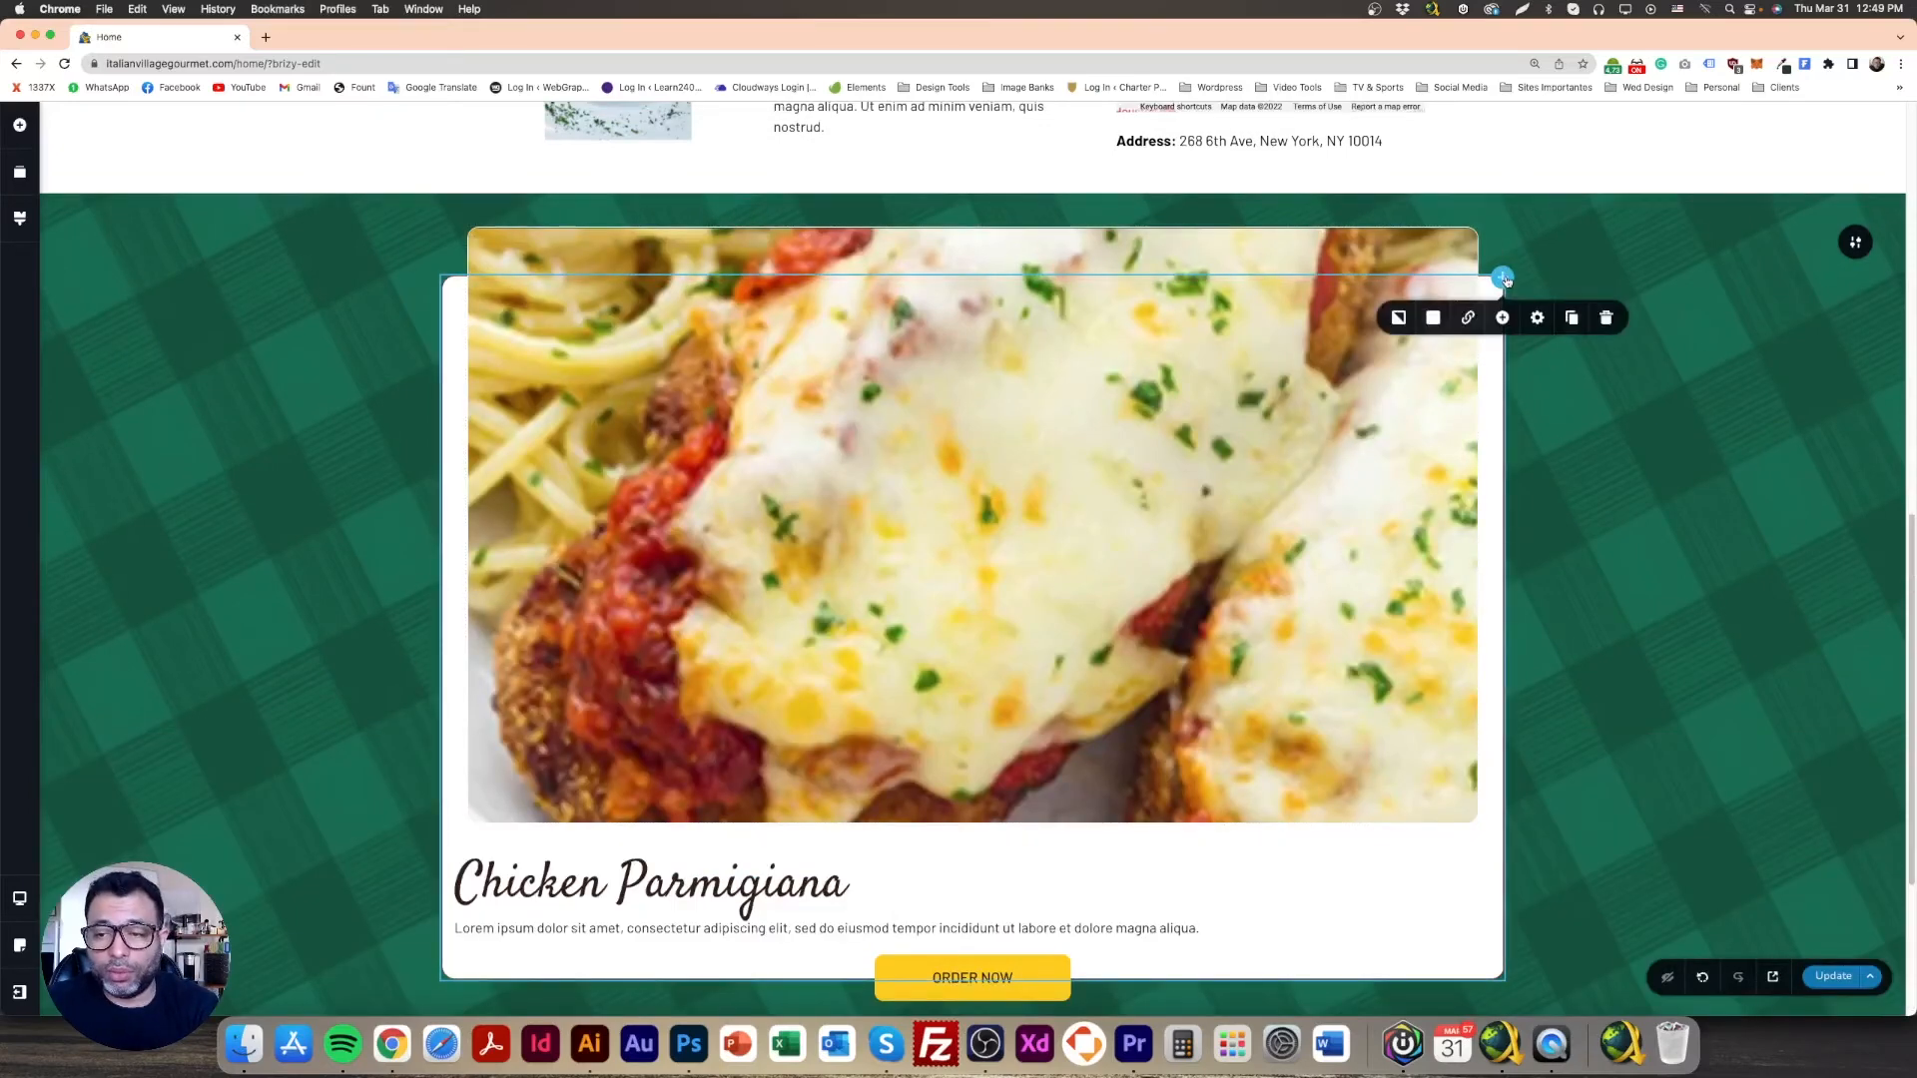
click(1572, 317)
click(1572, 318)
click(1573, 317)
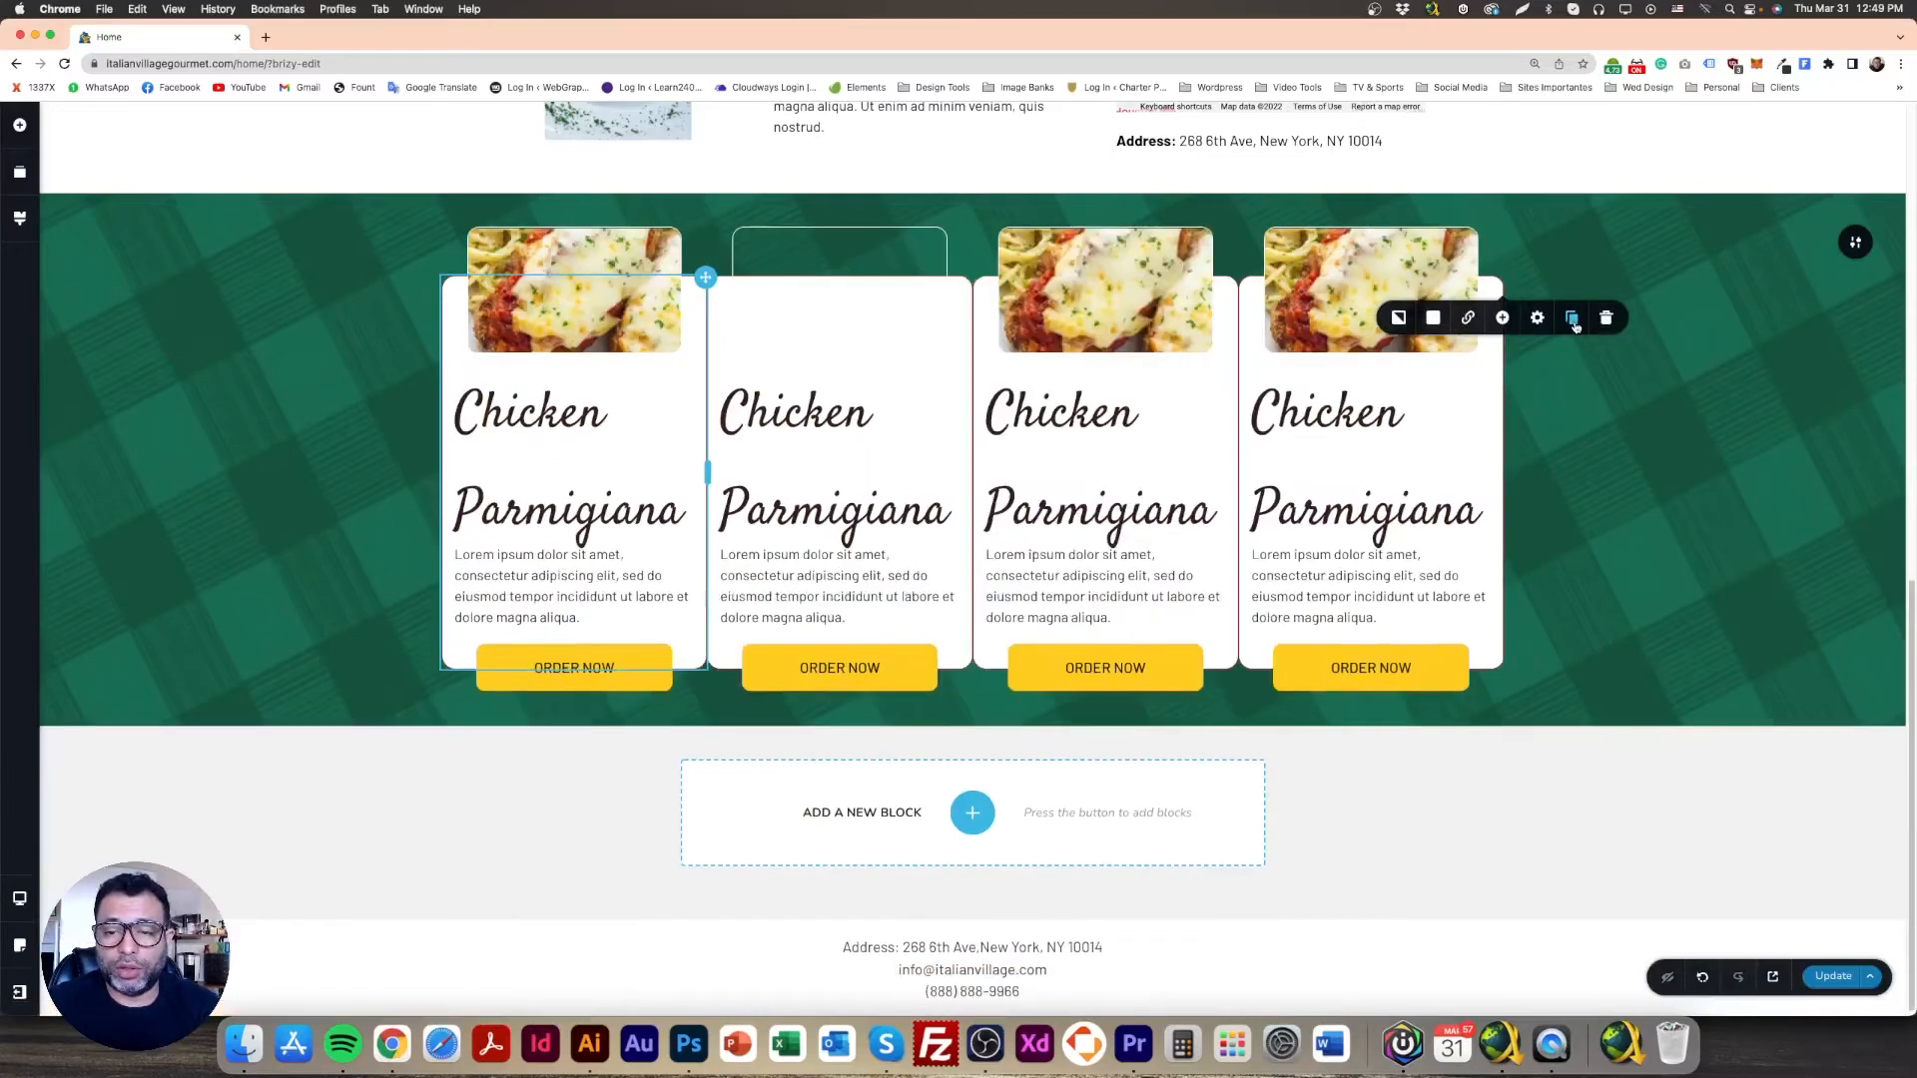
click(285, 469)
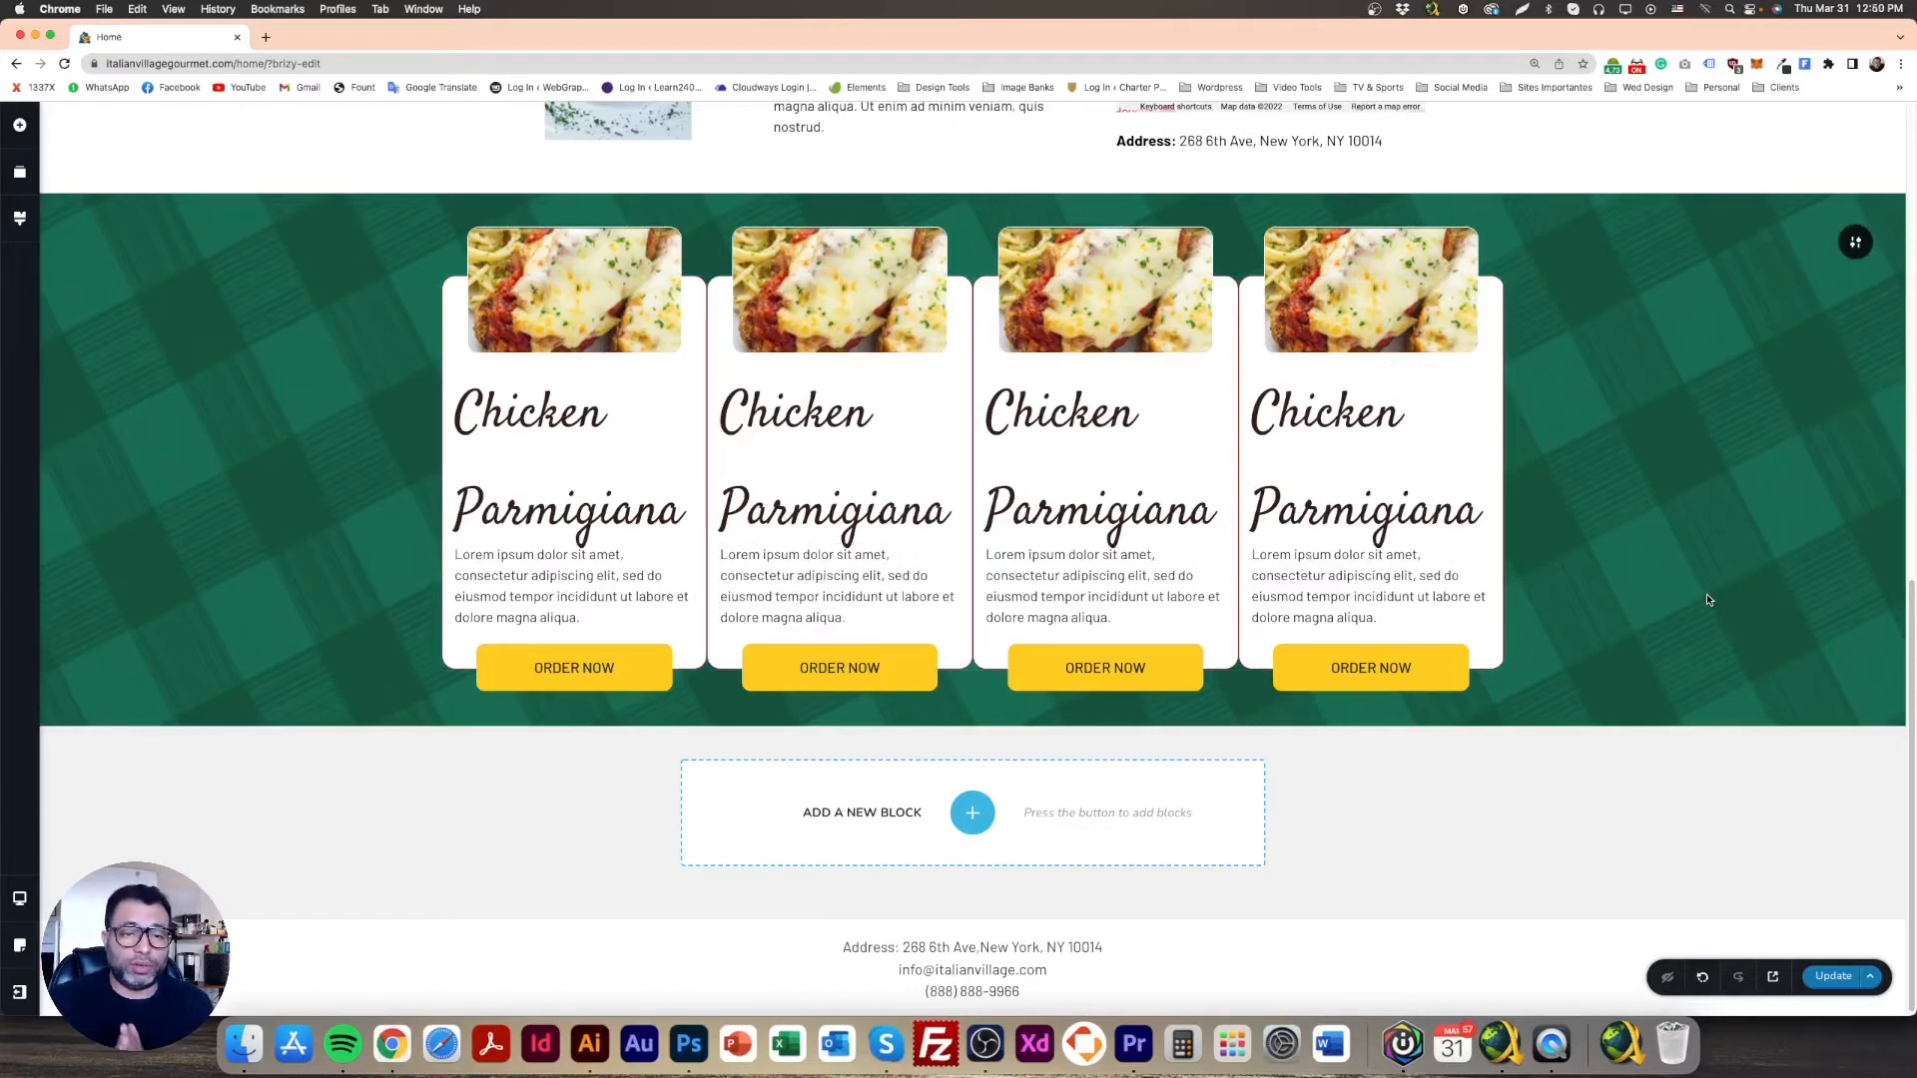
Step: Lower the first card's Chicken Parmigiana heading font size to 31 px
double_click(589, 470)
triple_click(589, 470)
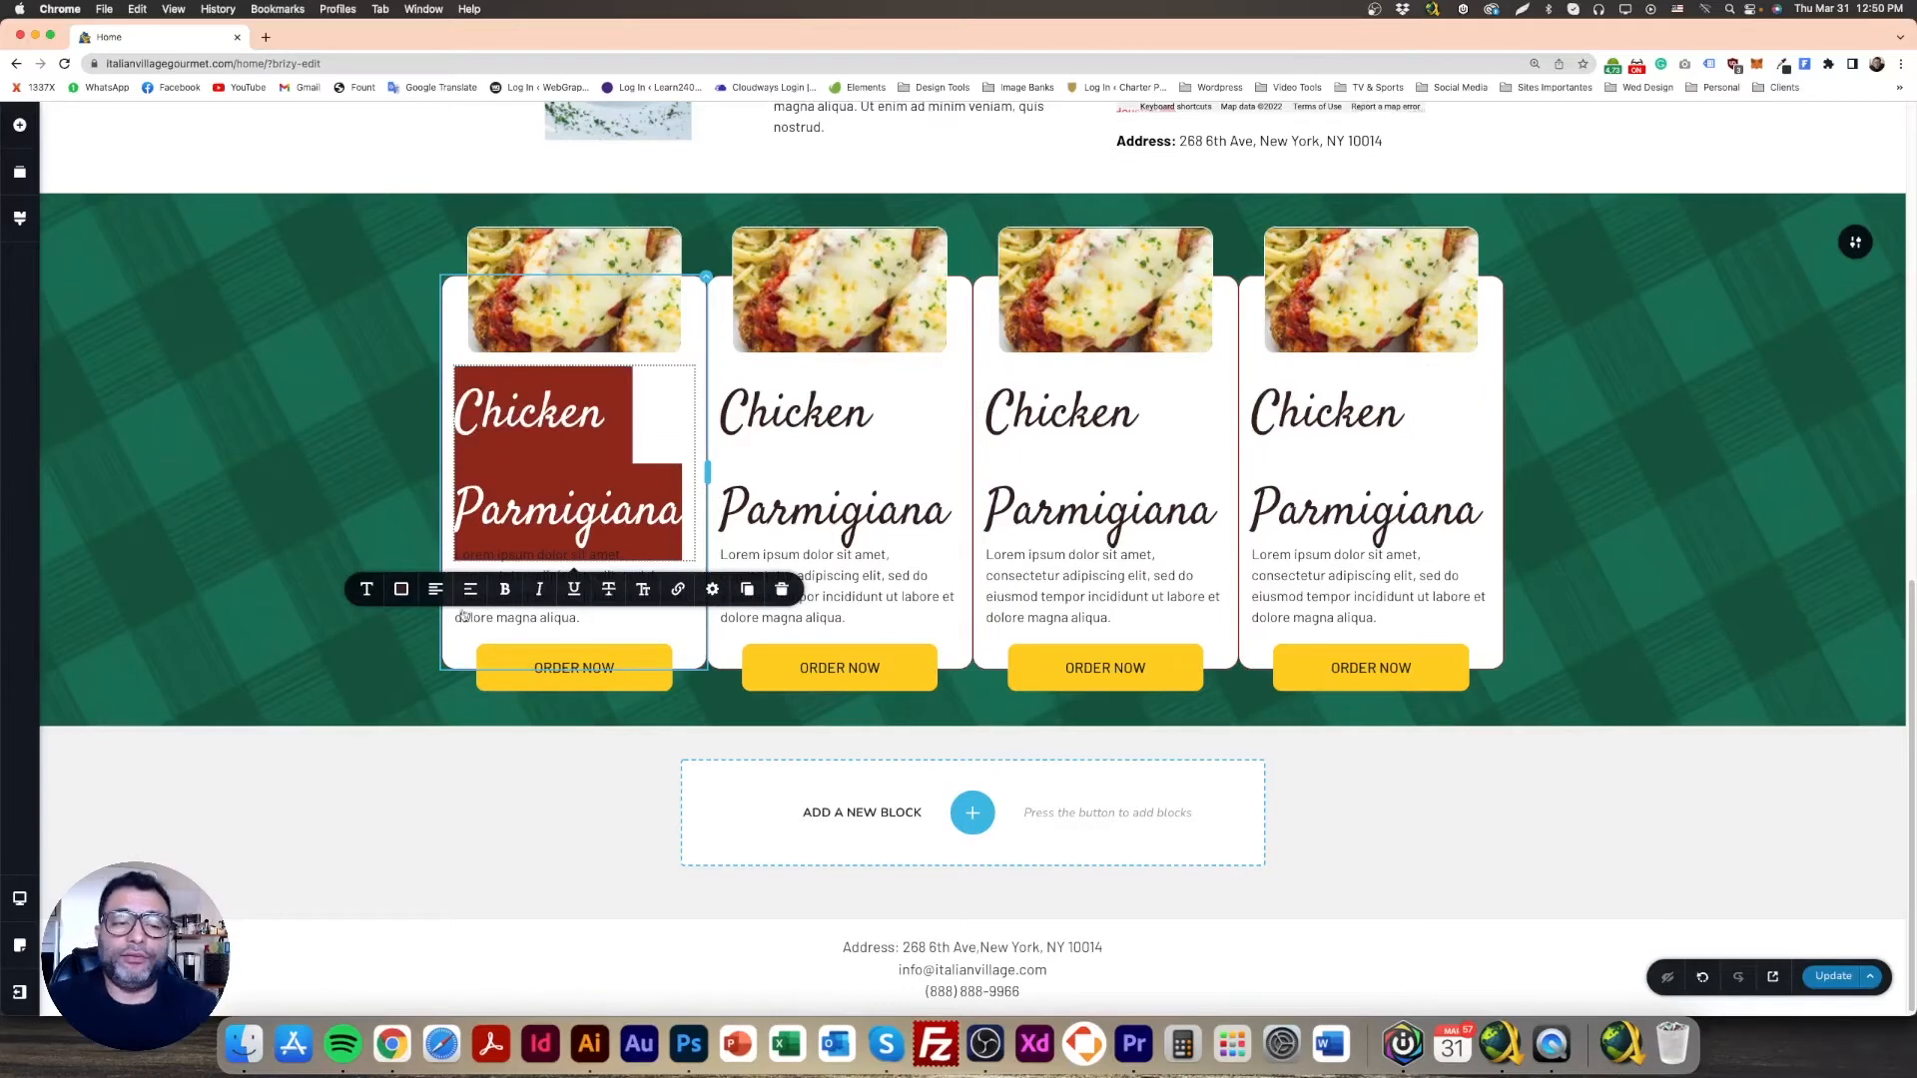
click(365, 589)
click(426, 735)
click(427, 735)
click(426, 736)
click(426, 736)
click(427, 736)
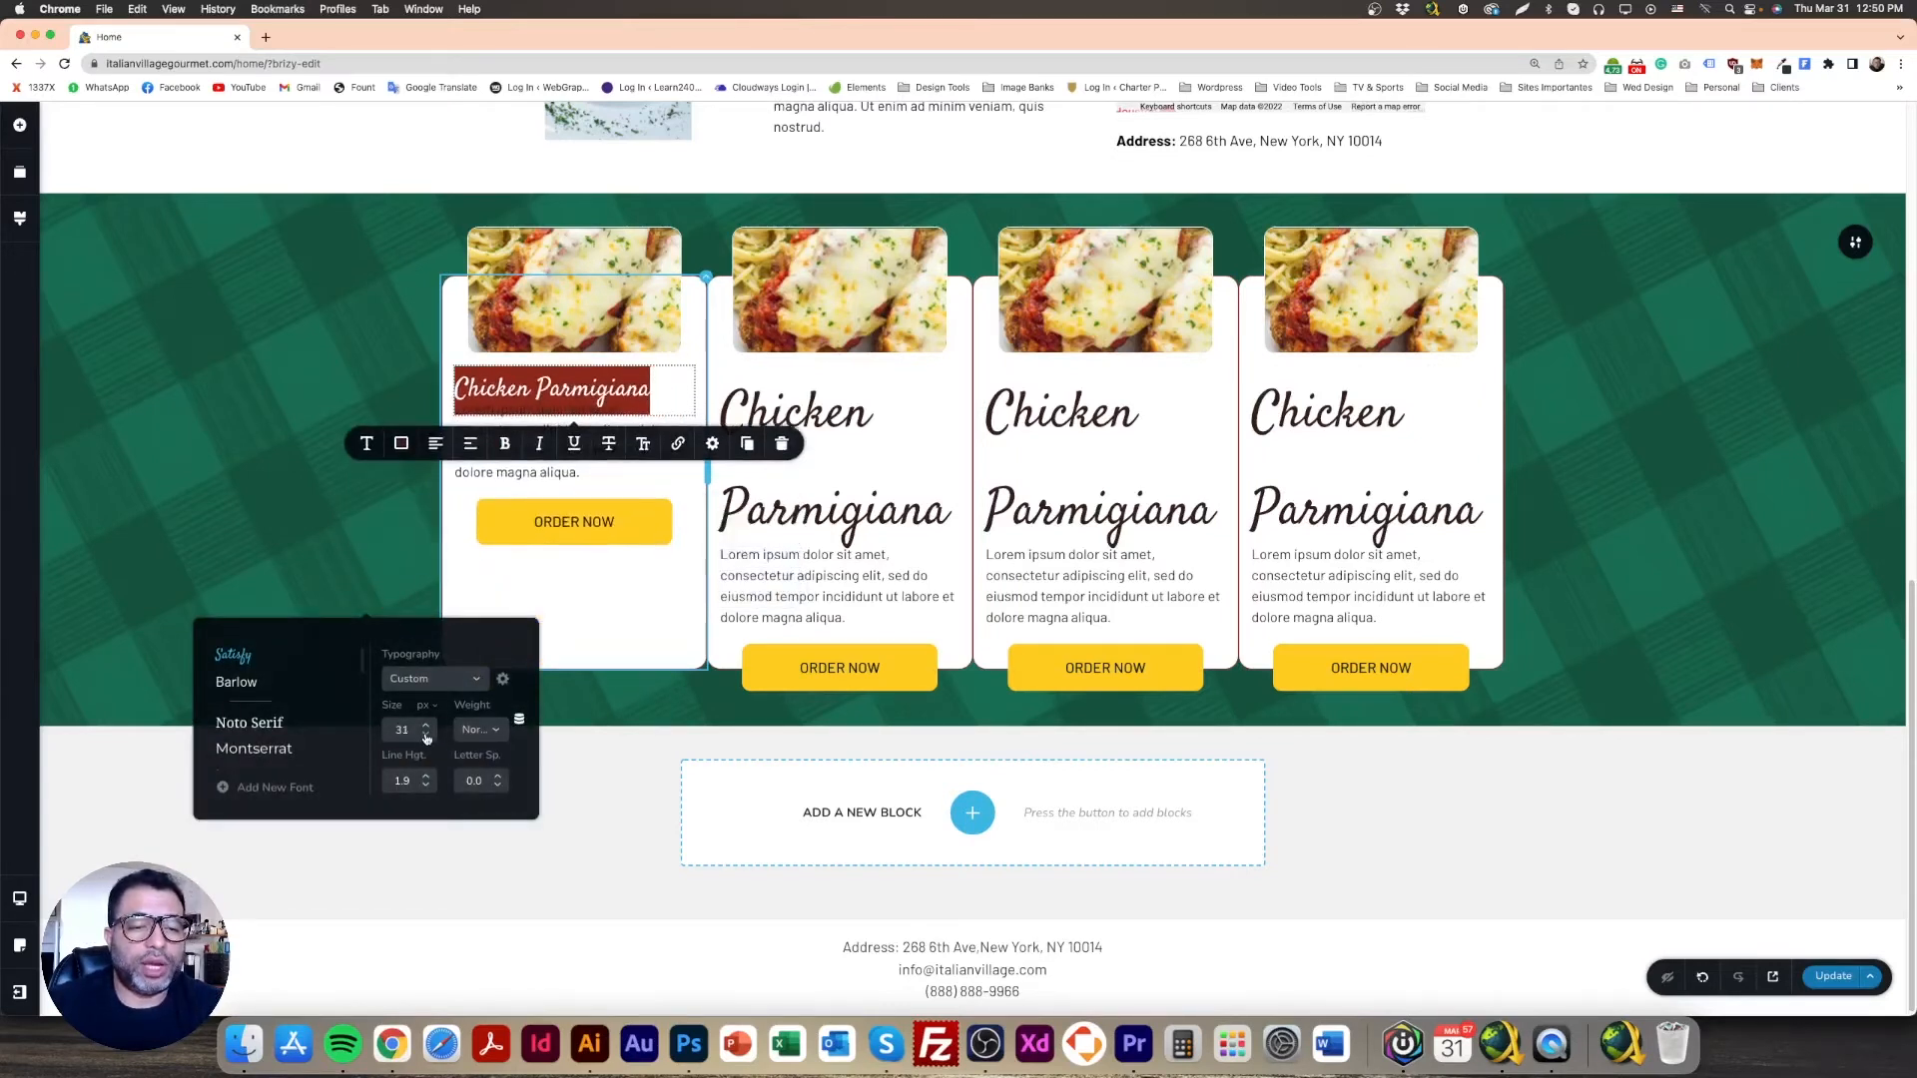
click(244, 462)
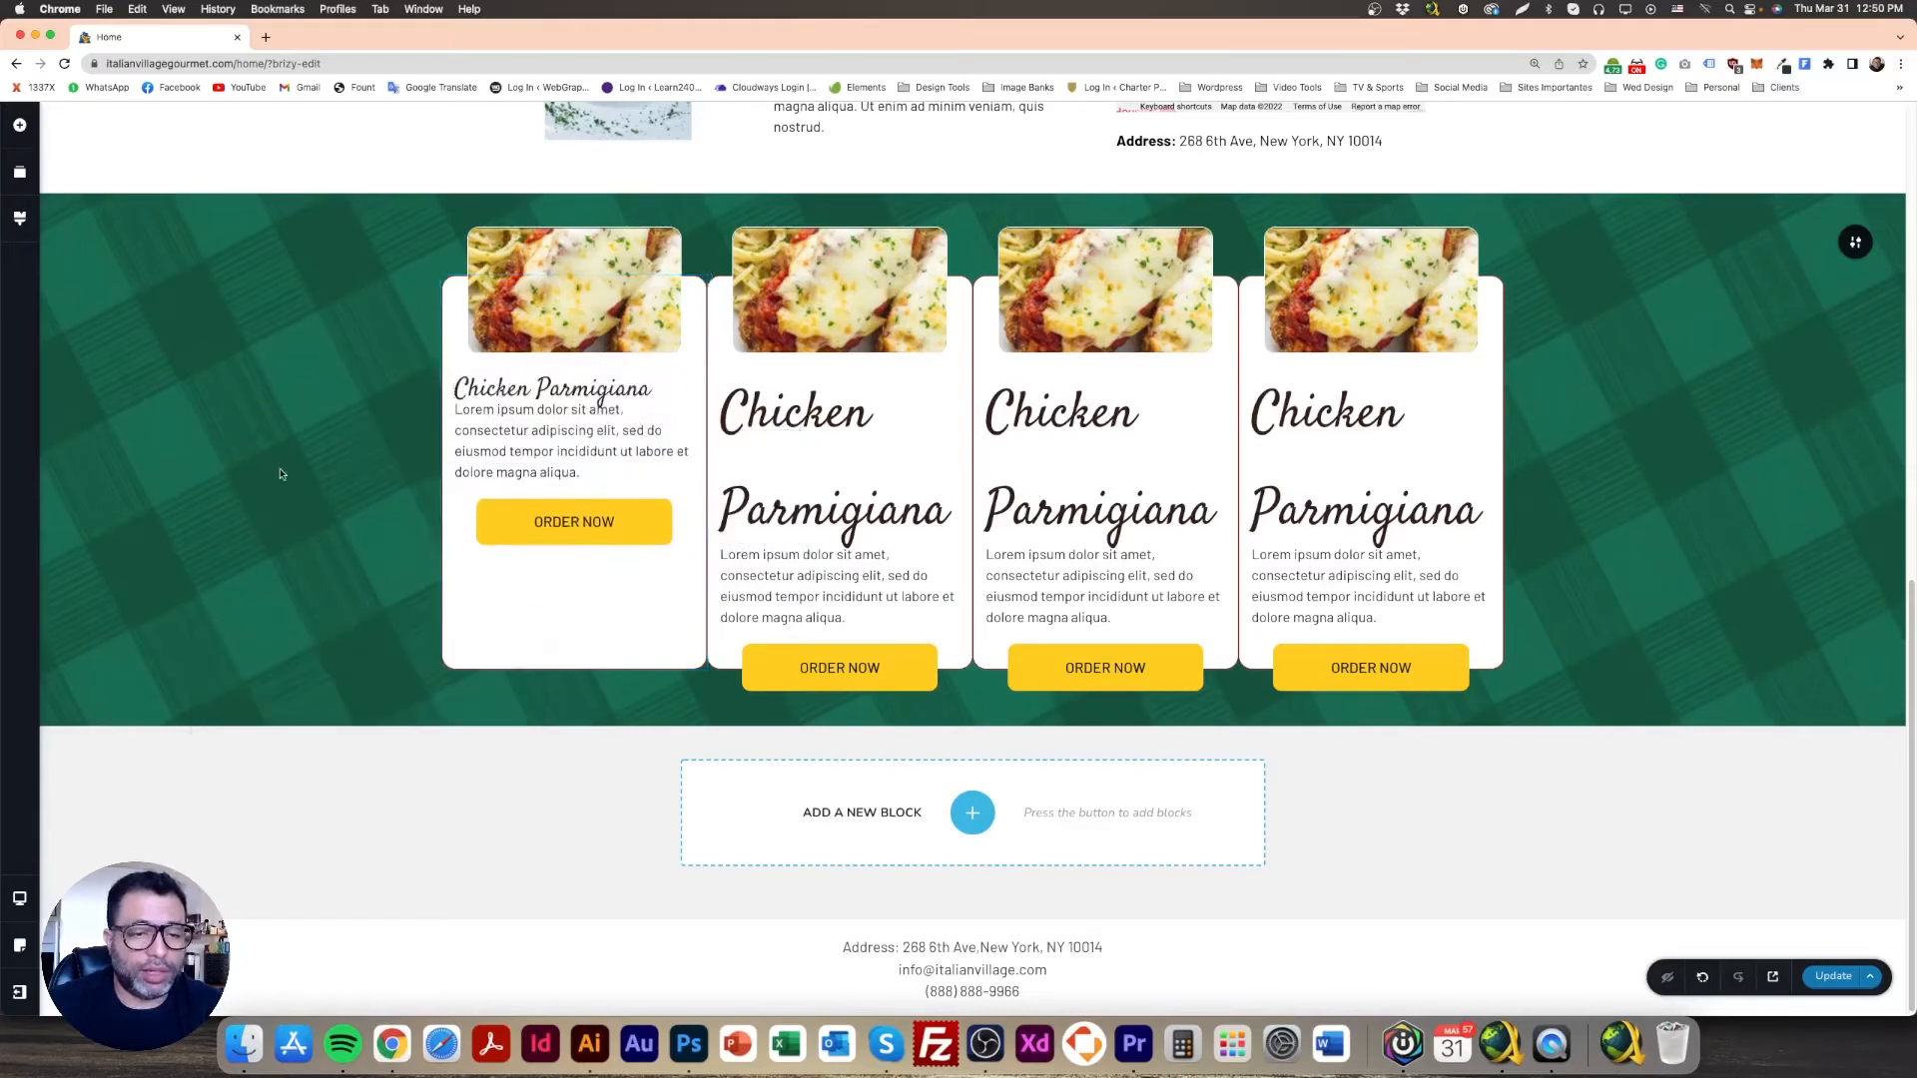
Step: Switch the heading's margin to a single all-sides value of 0
click(615, 404)
click(391, 427)
click(570, 395)
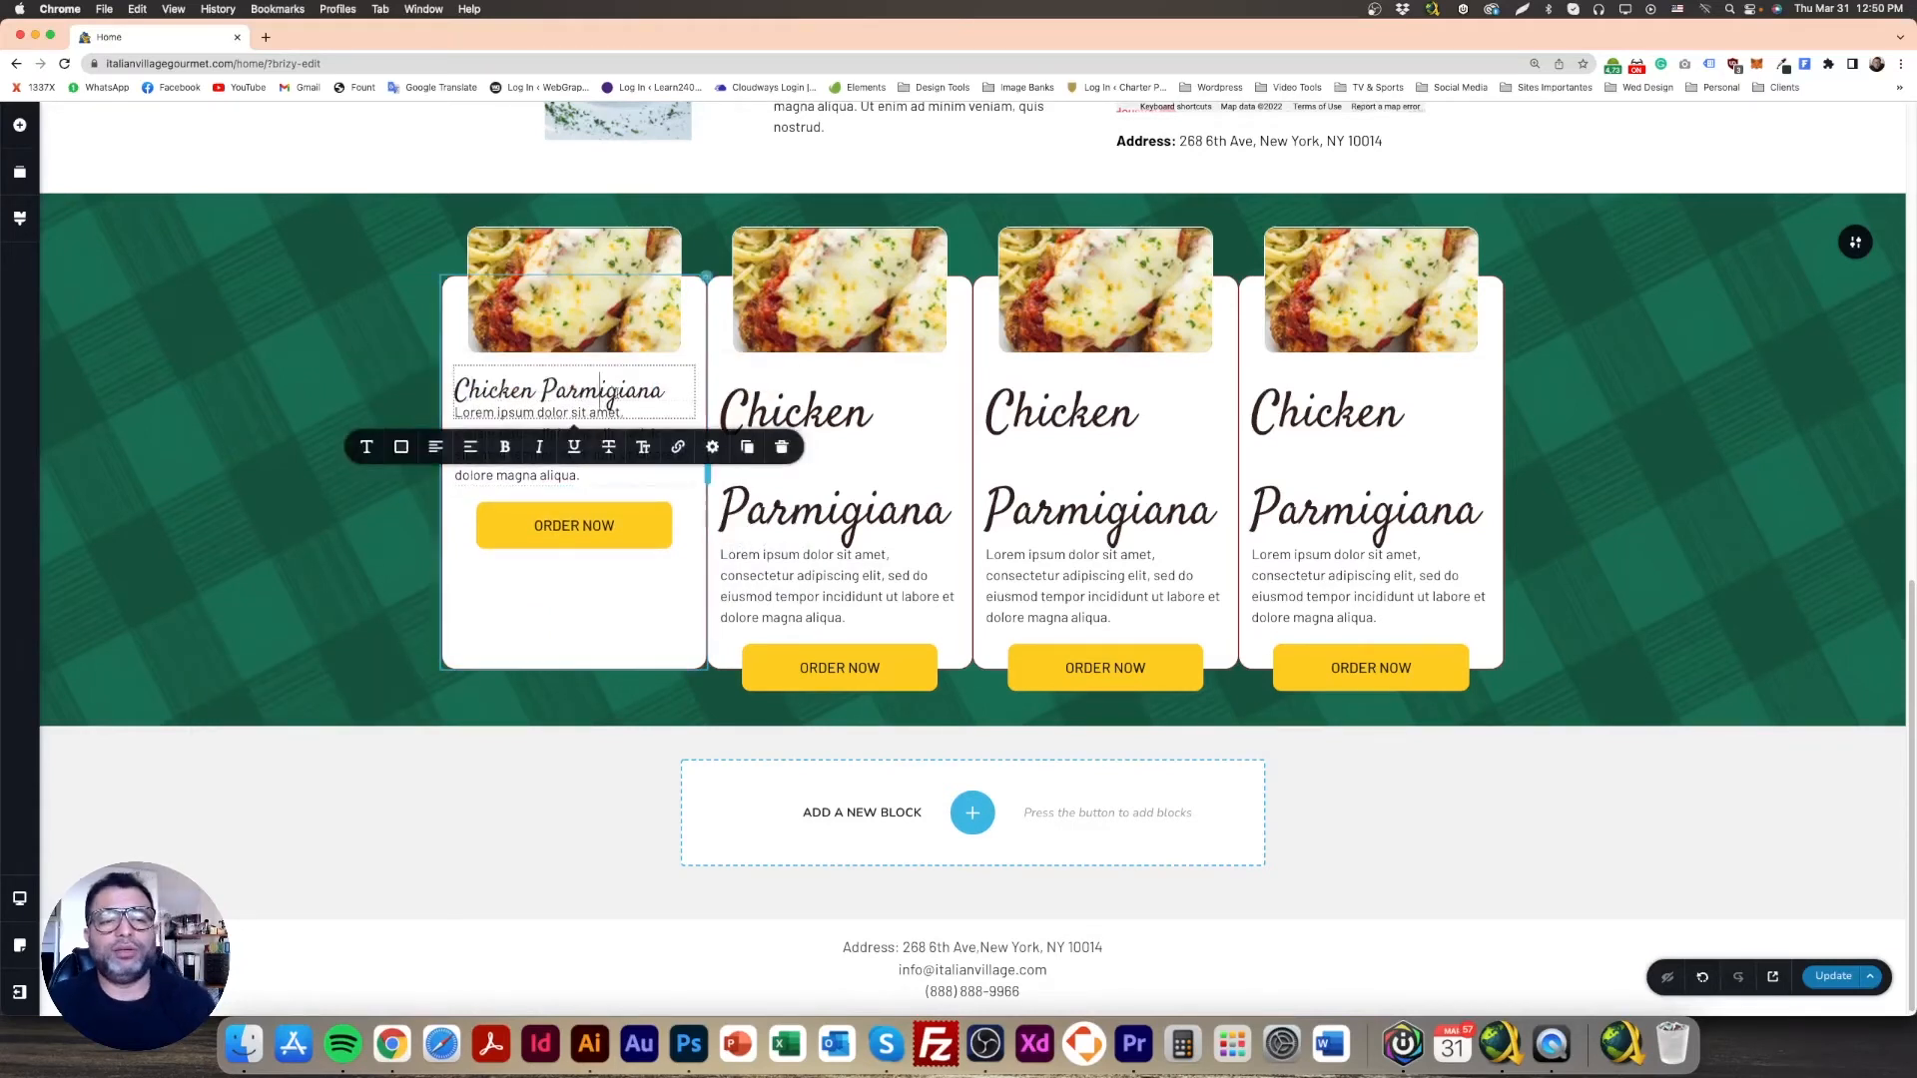
click(404, 418)
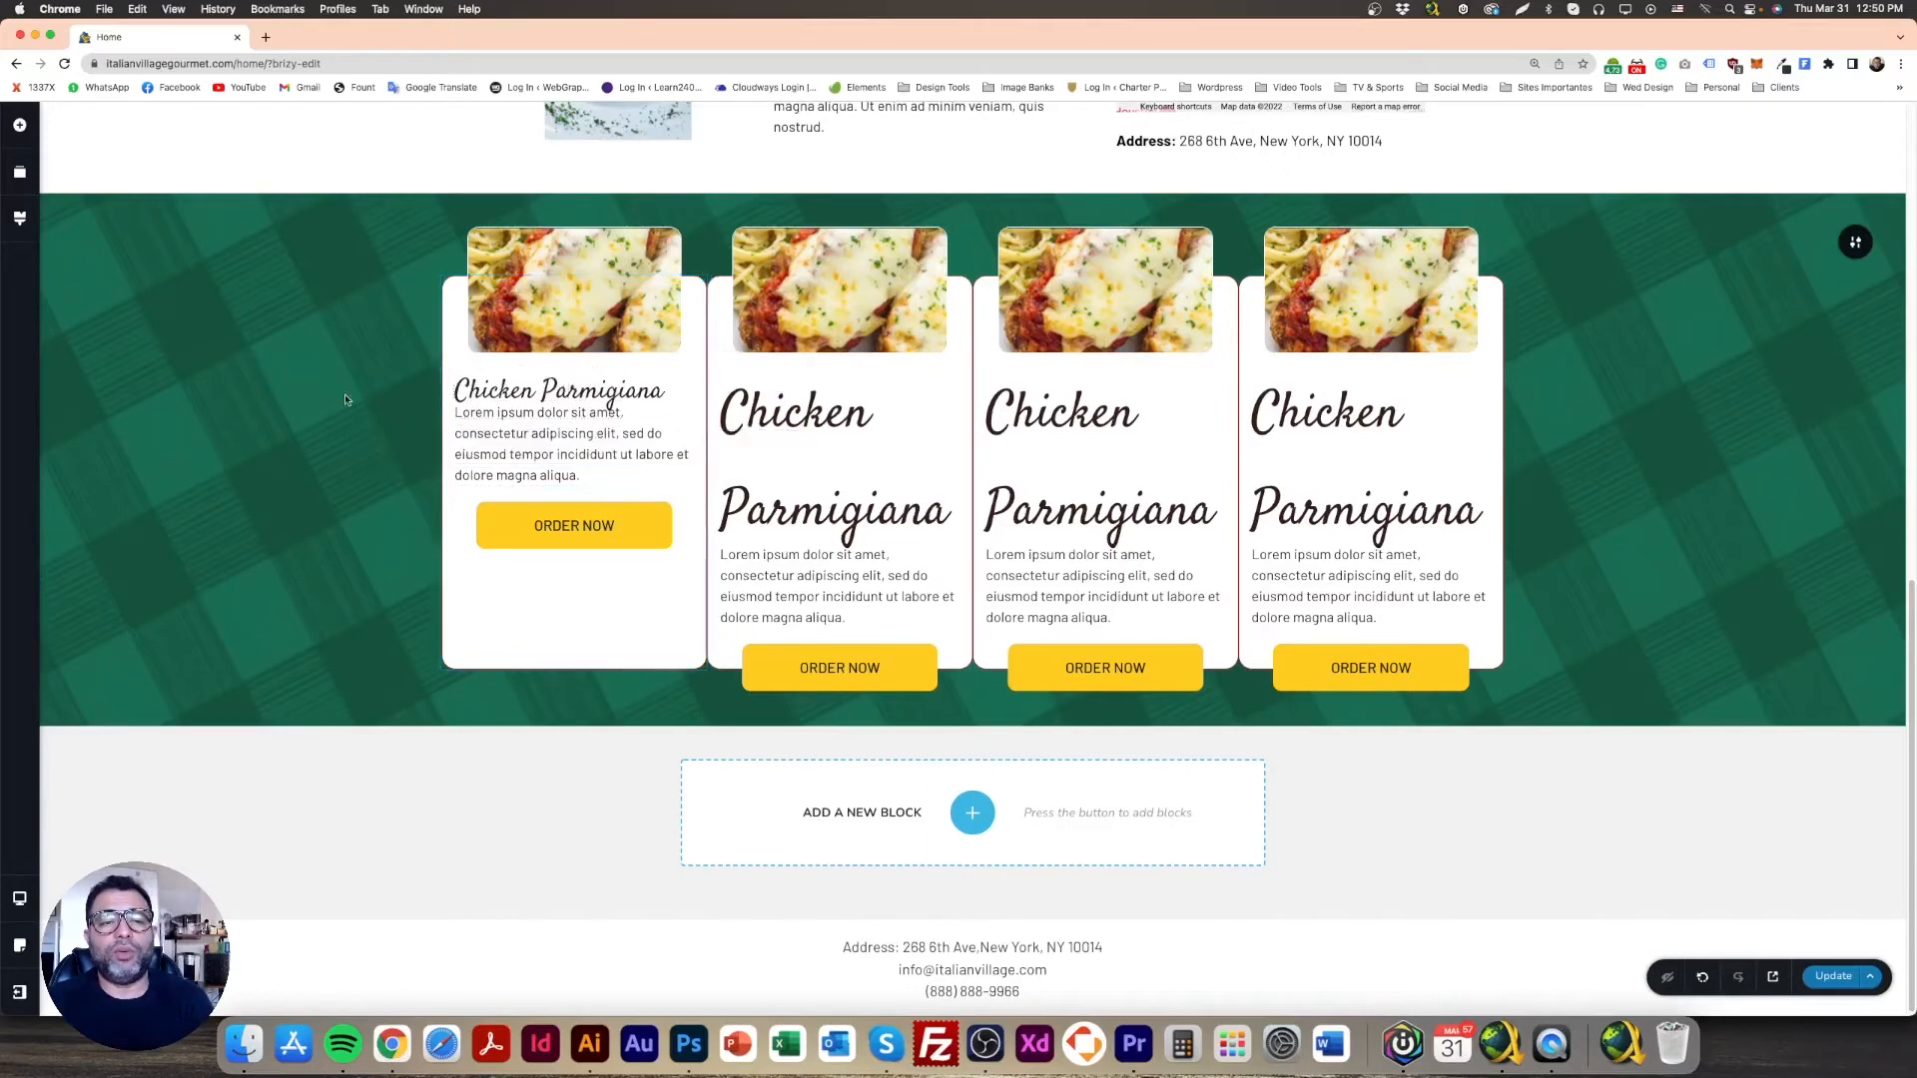
click(601, 388)
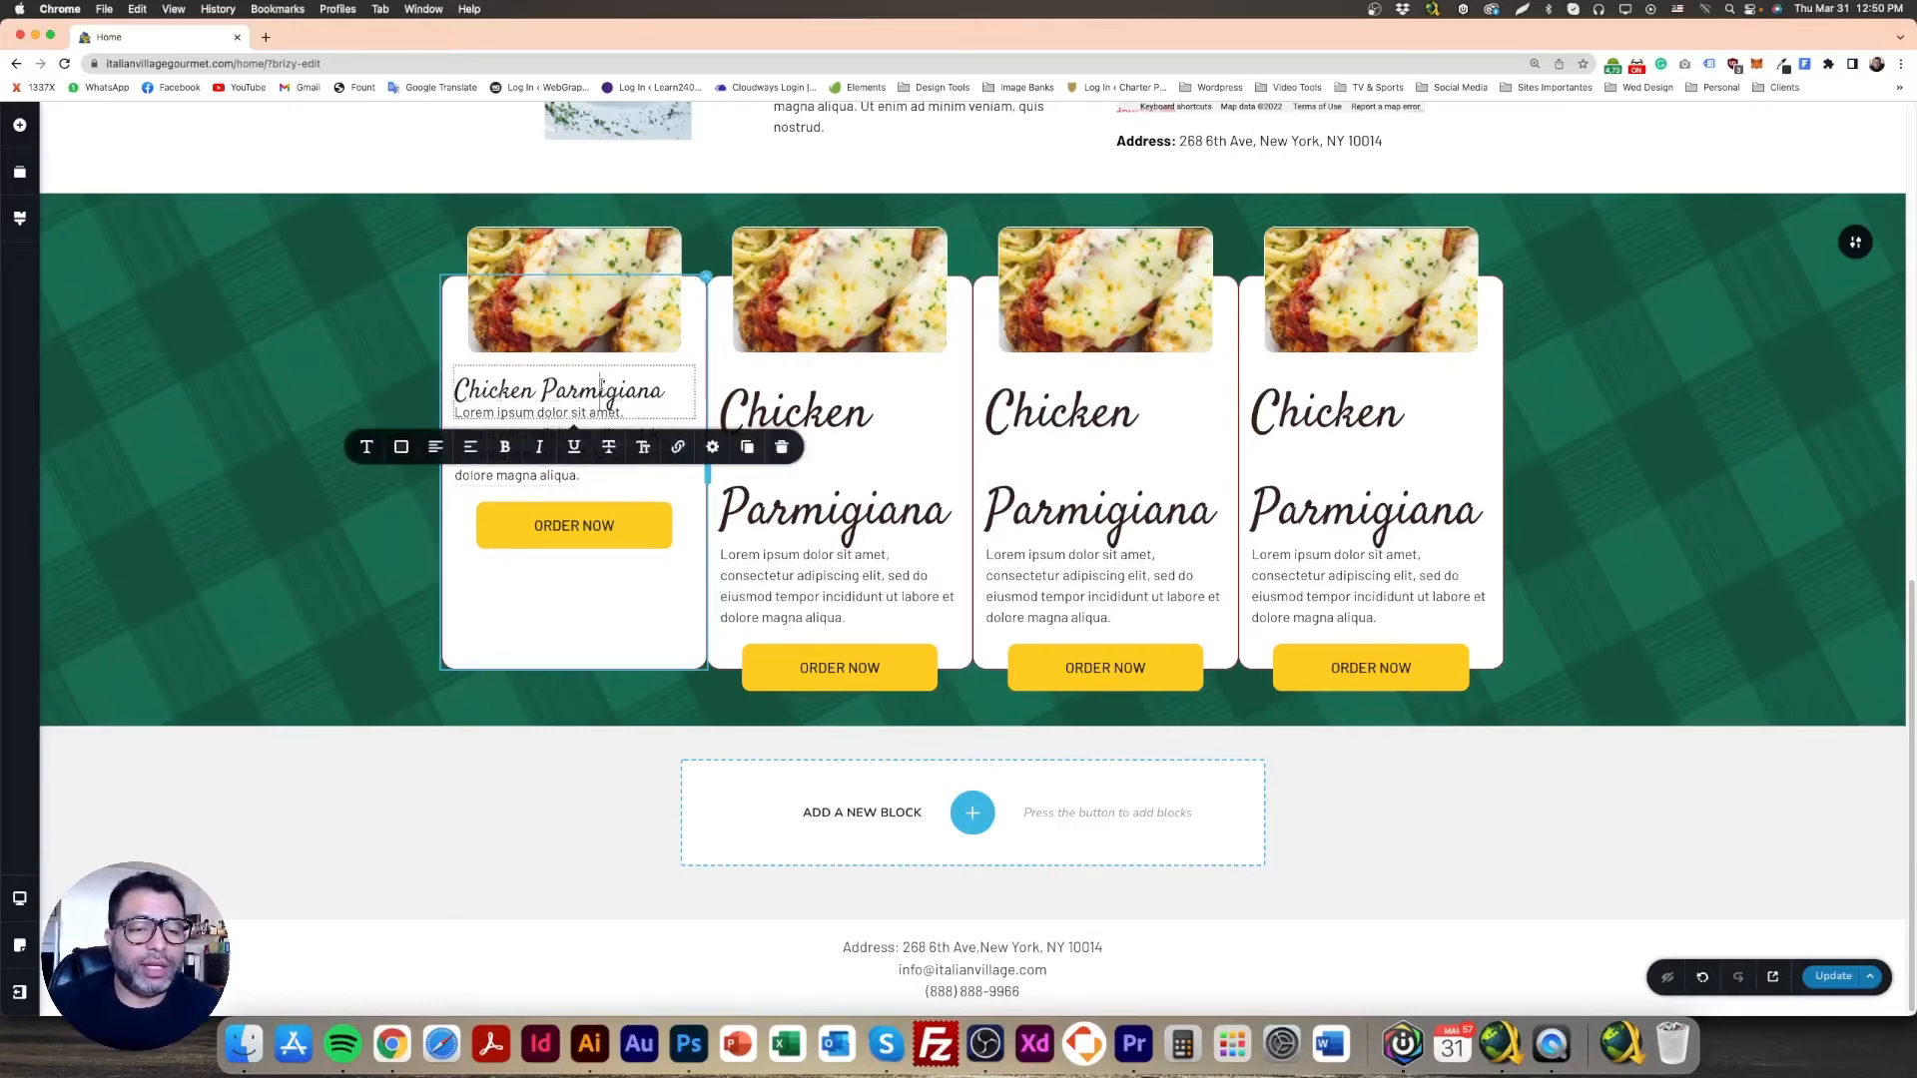
click(712, 446)
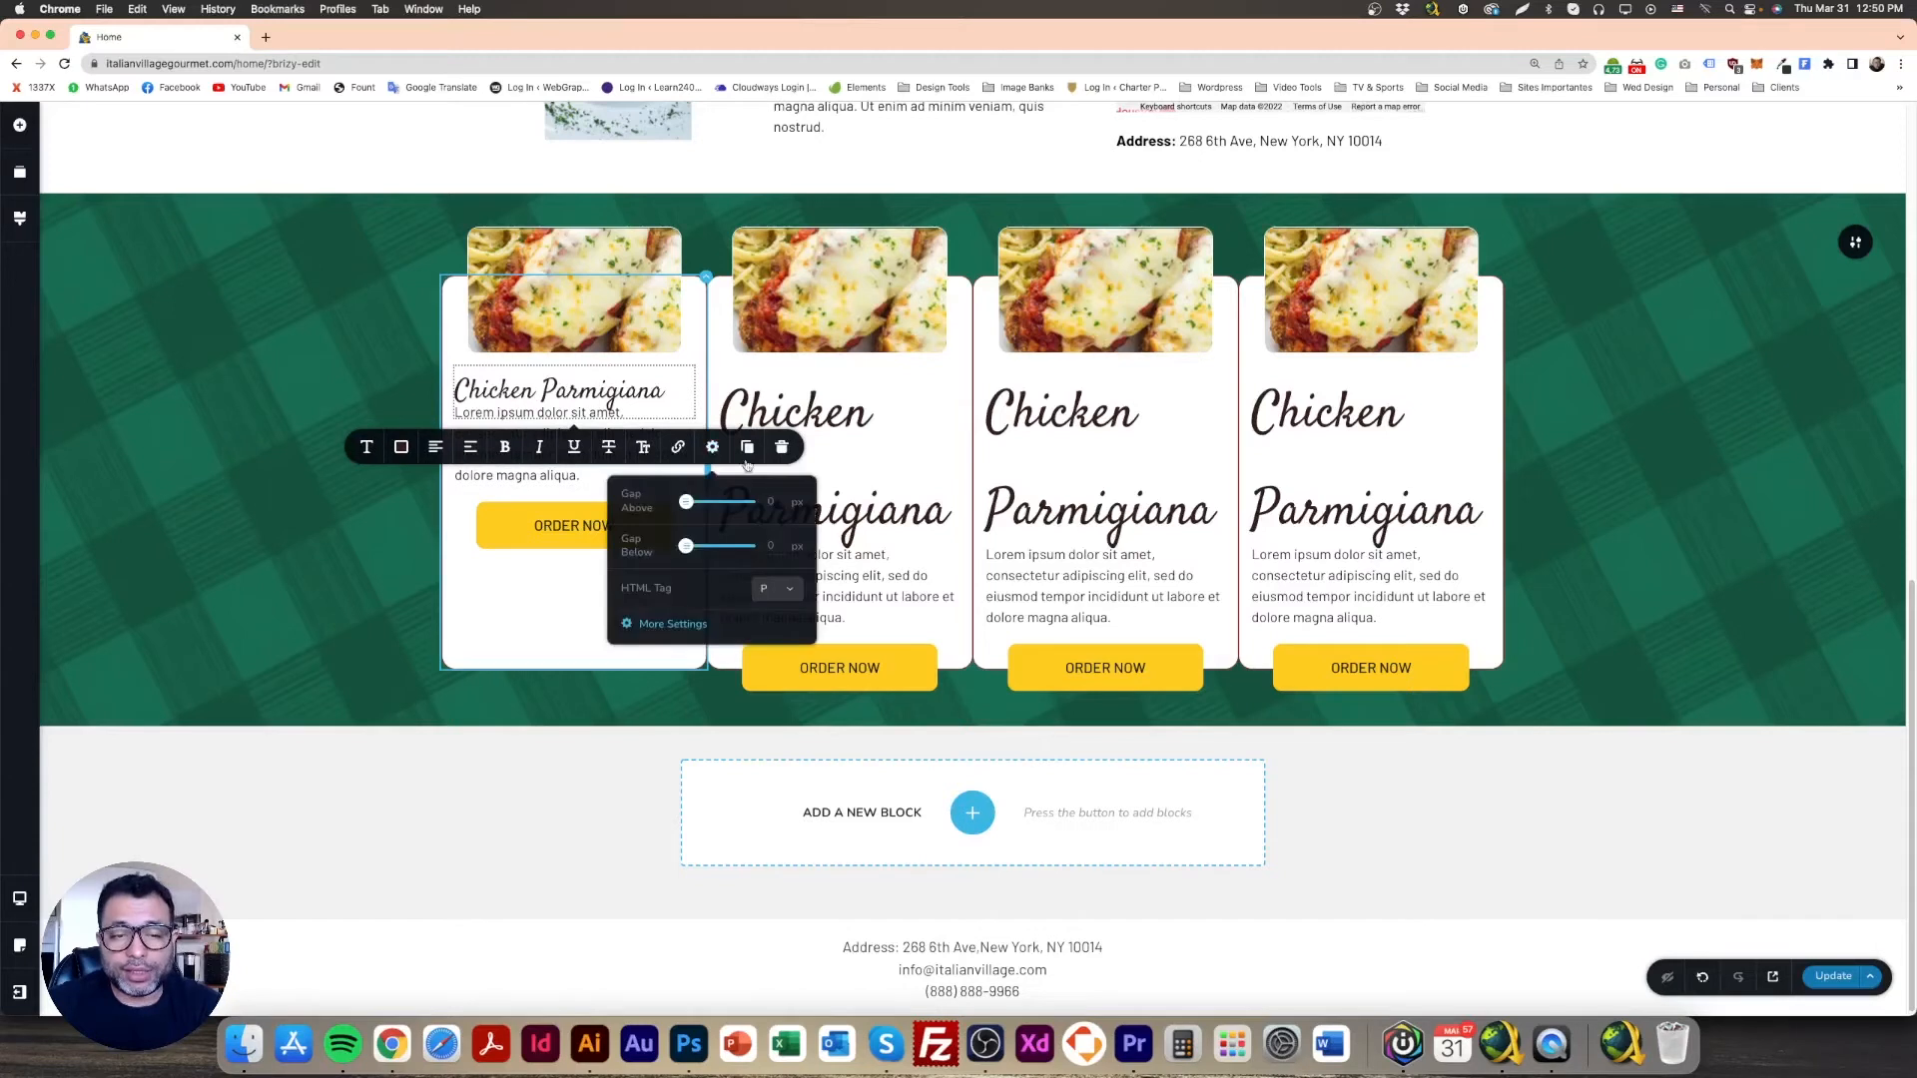
click(665, 626)
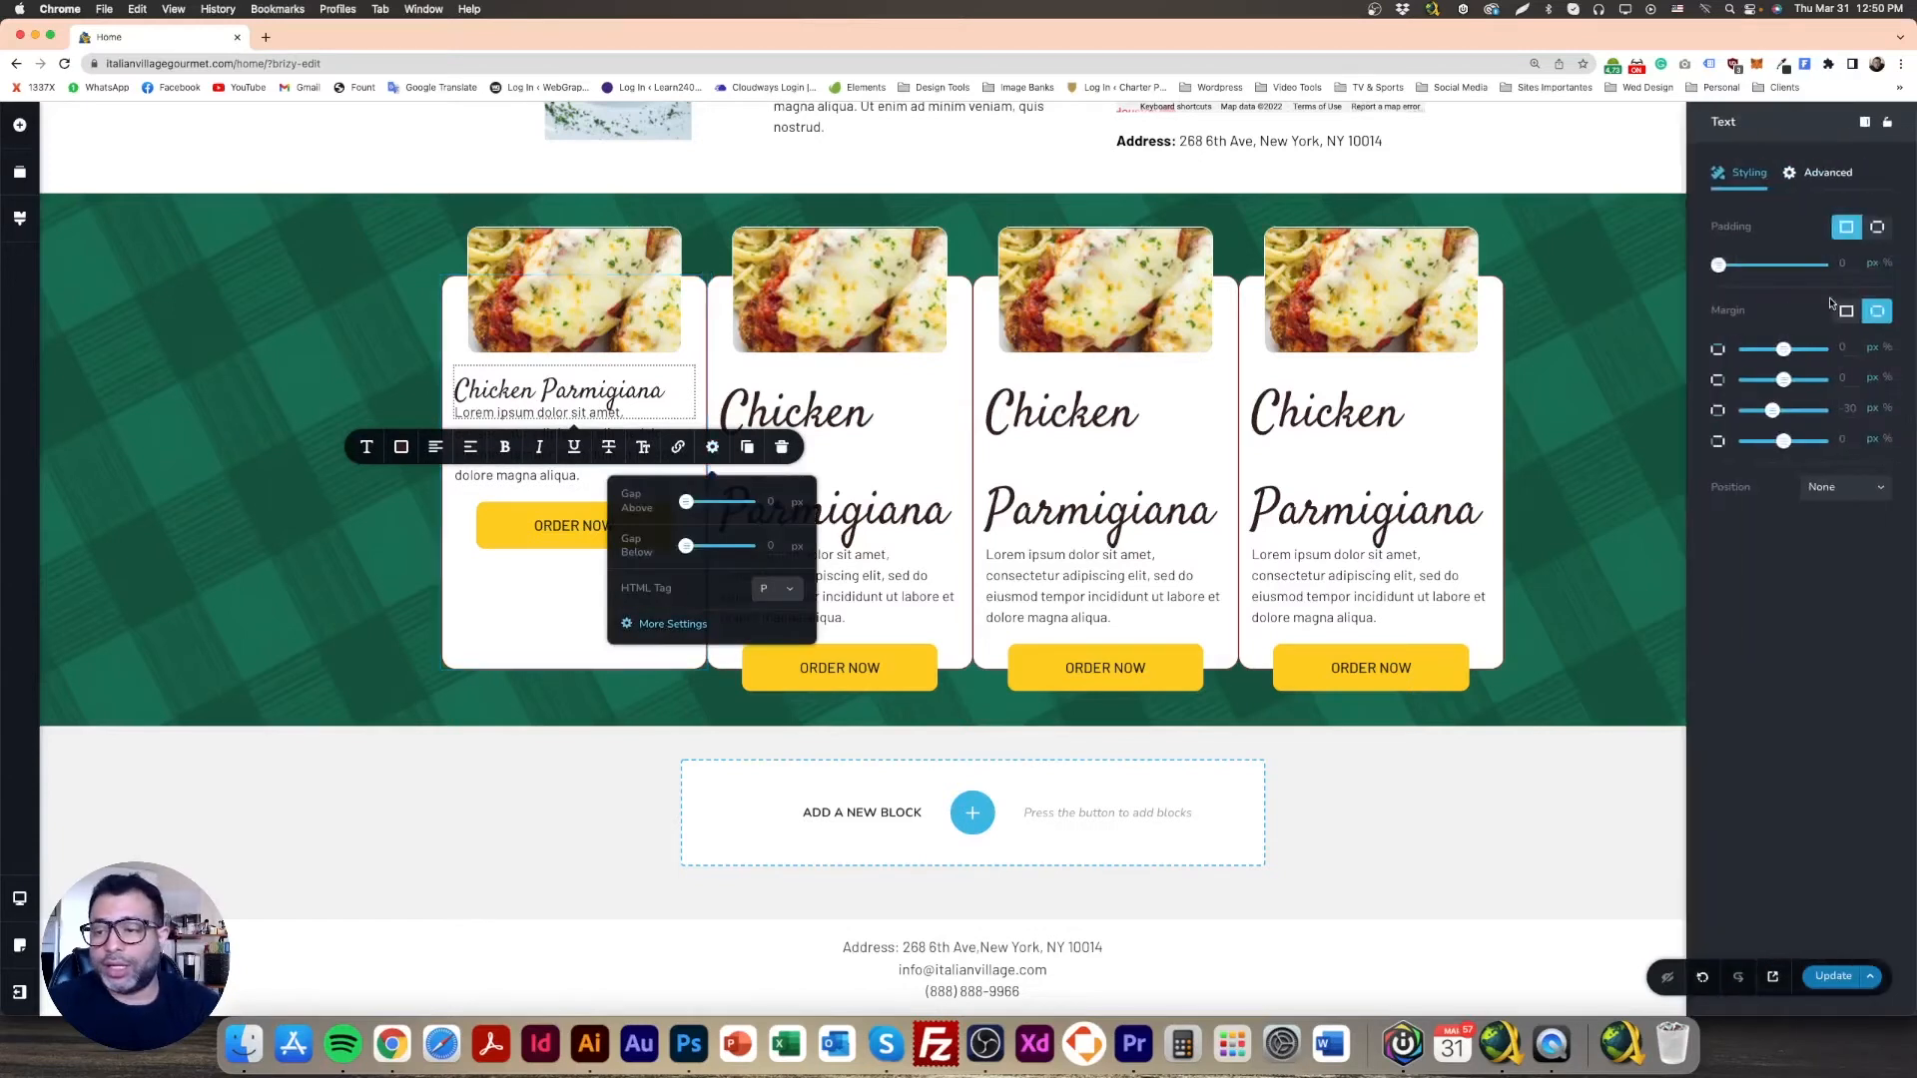
click(1845, 311)
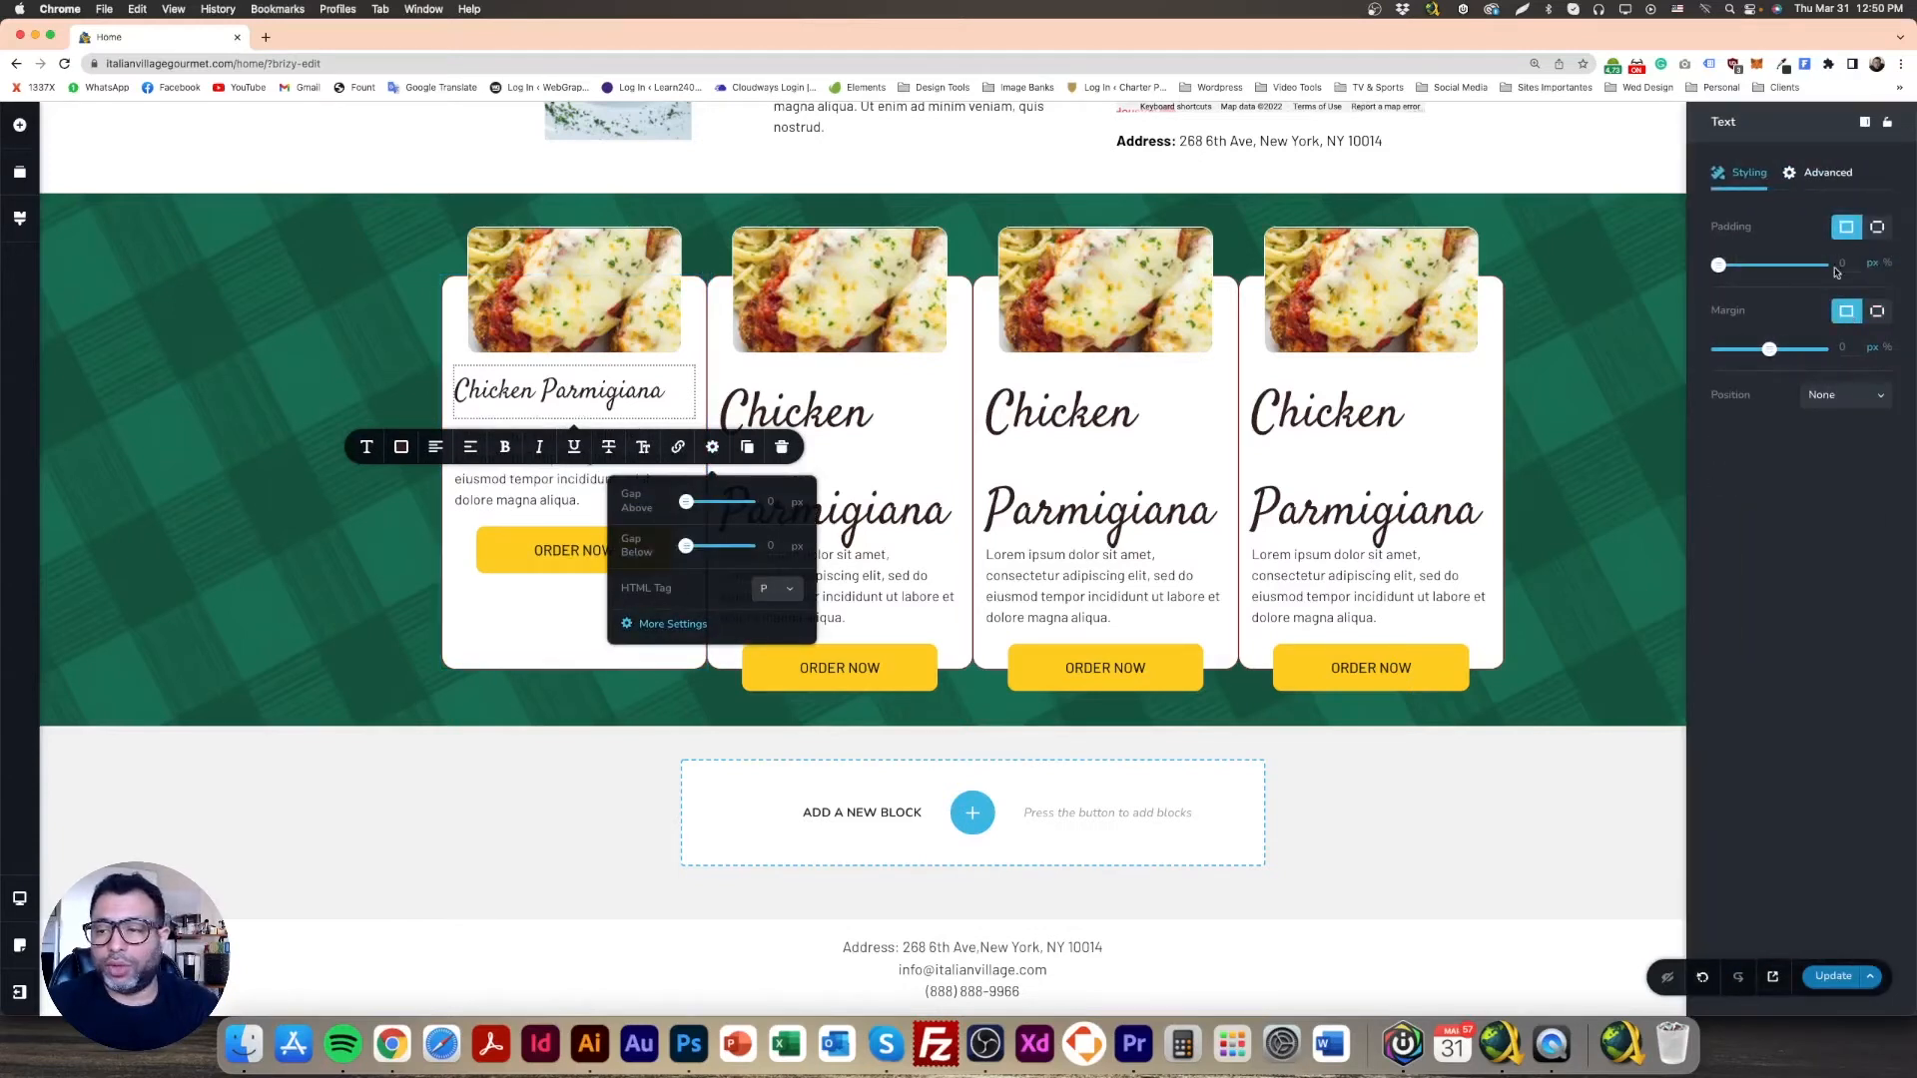
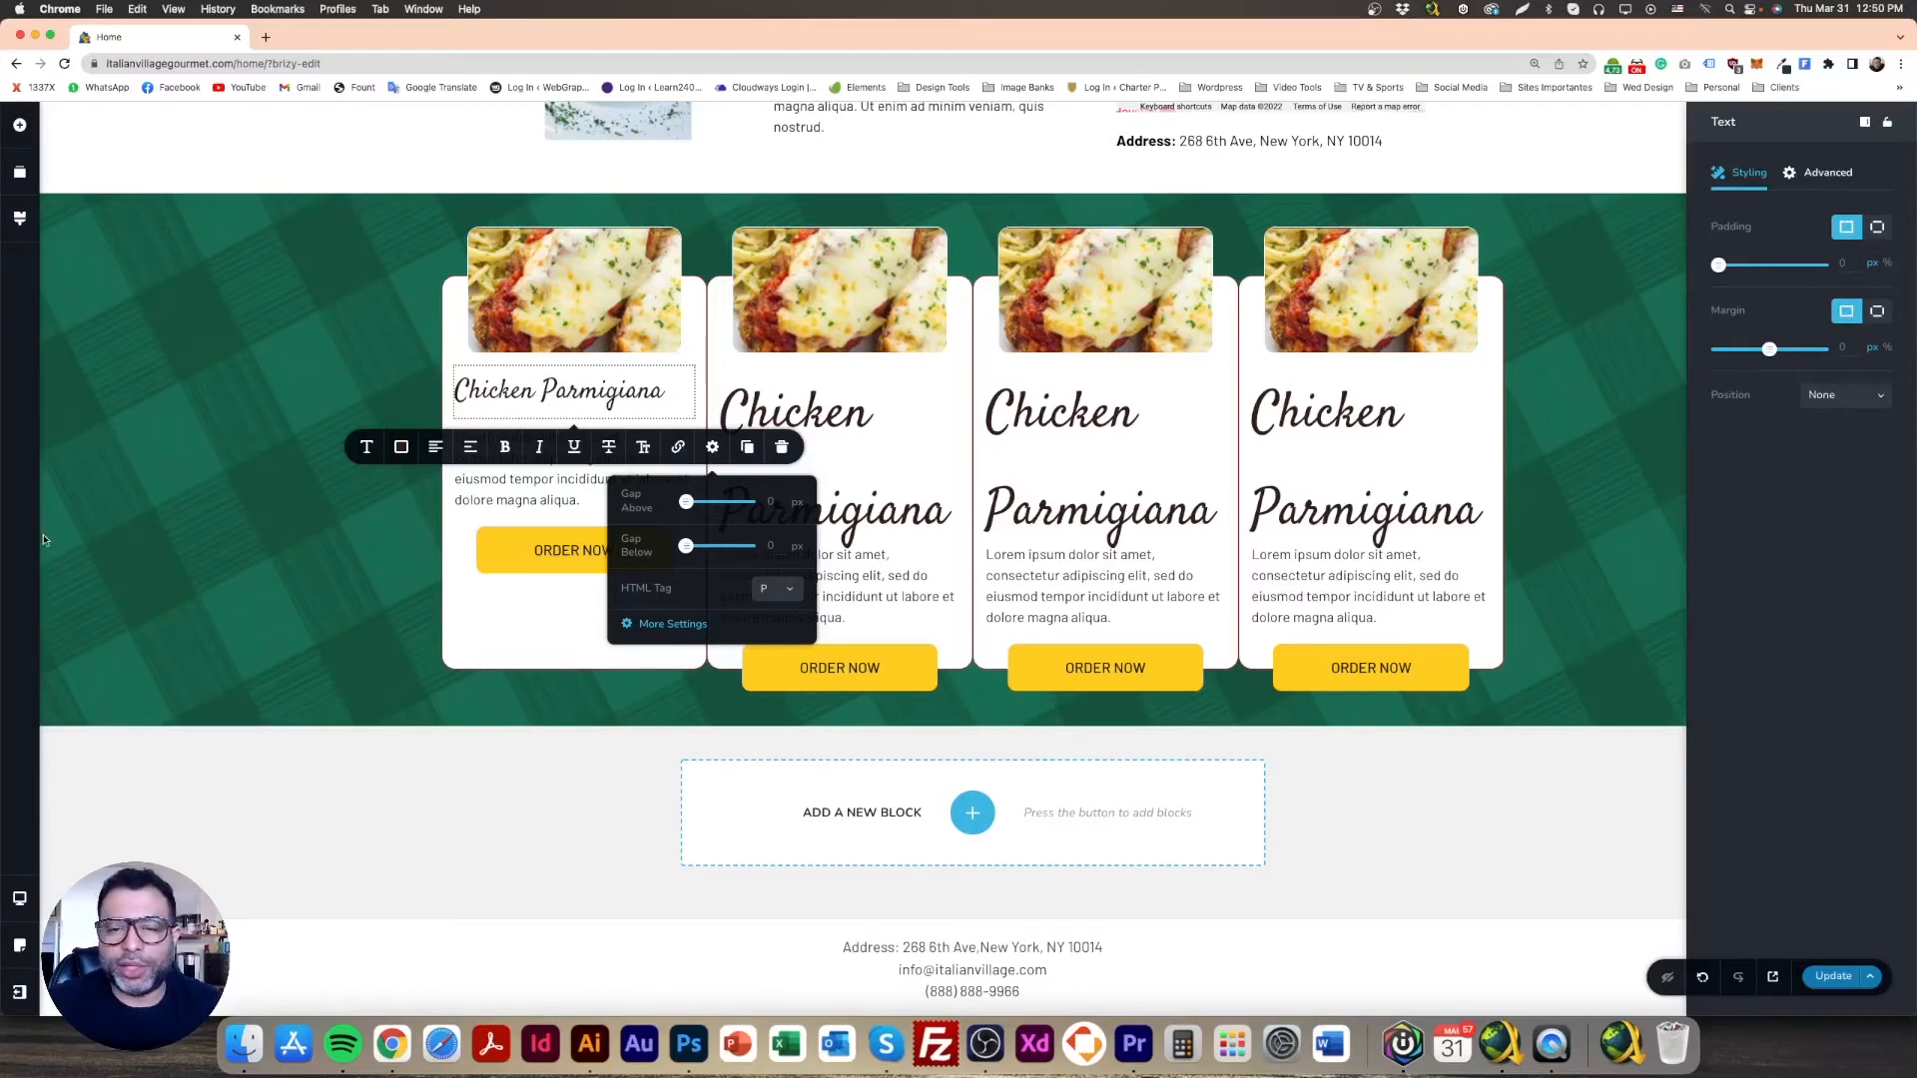
Step: Set the first card description's margin to a single linked value of 0
click(143, 469)
click(587, 443)
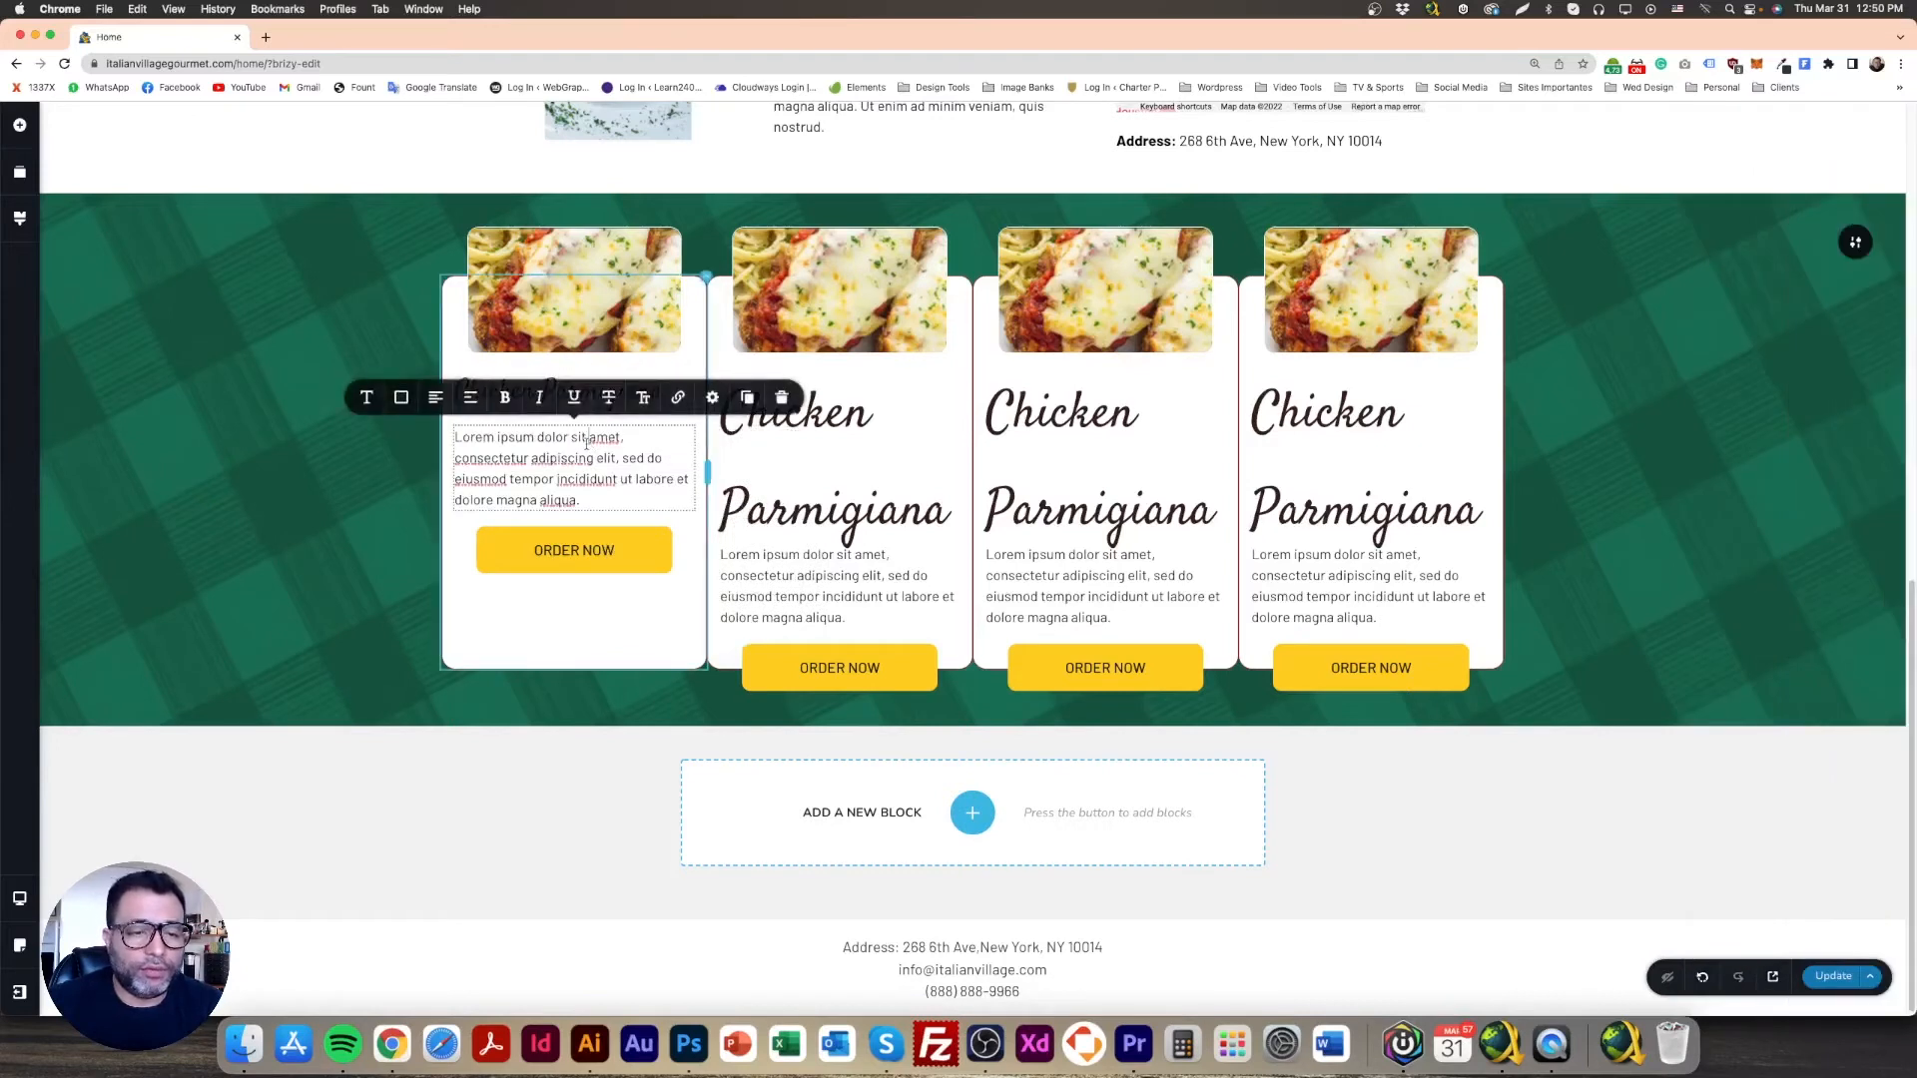
click(712, 397)
click(671, 349)
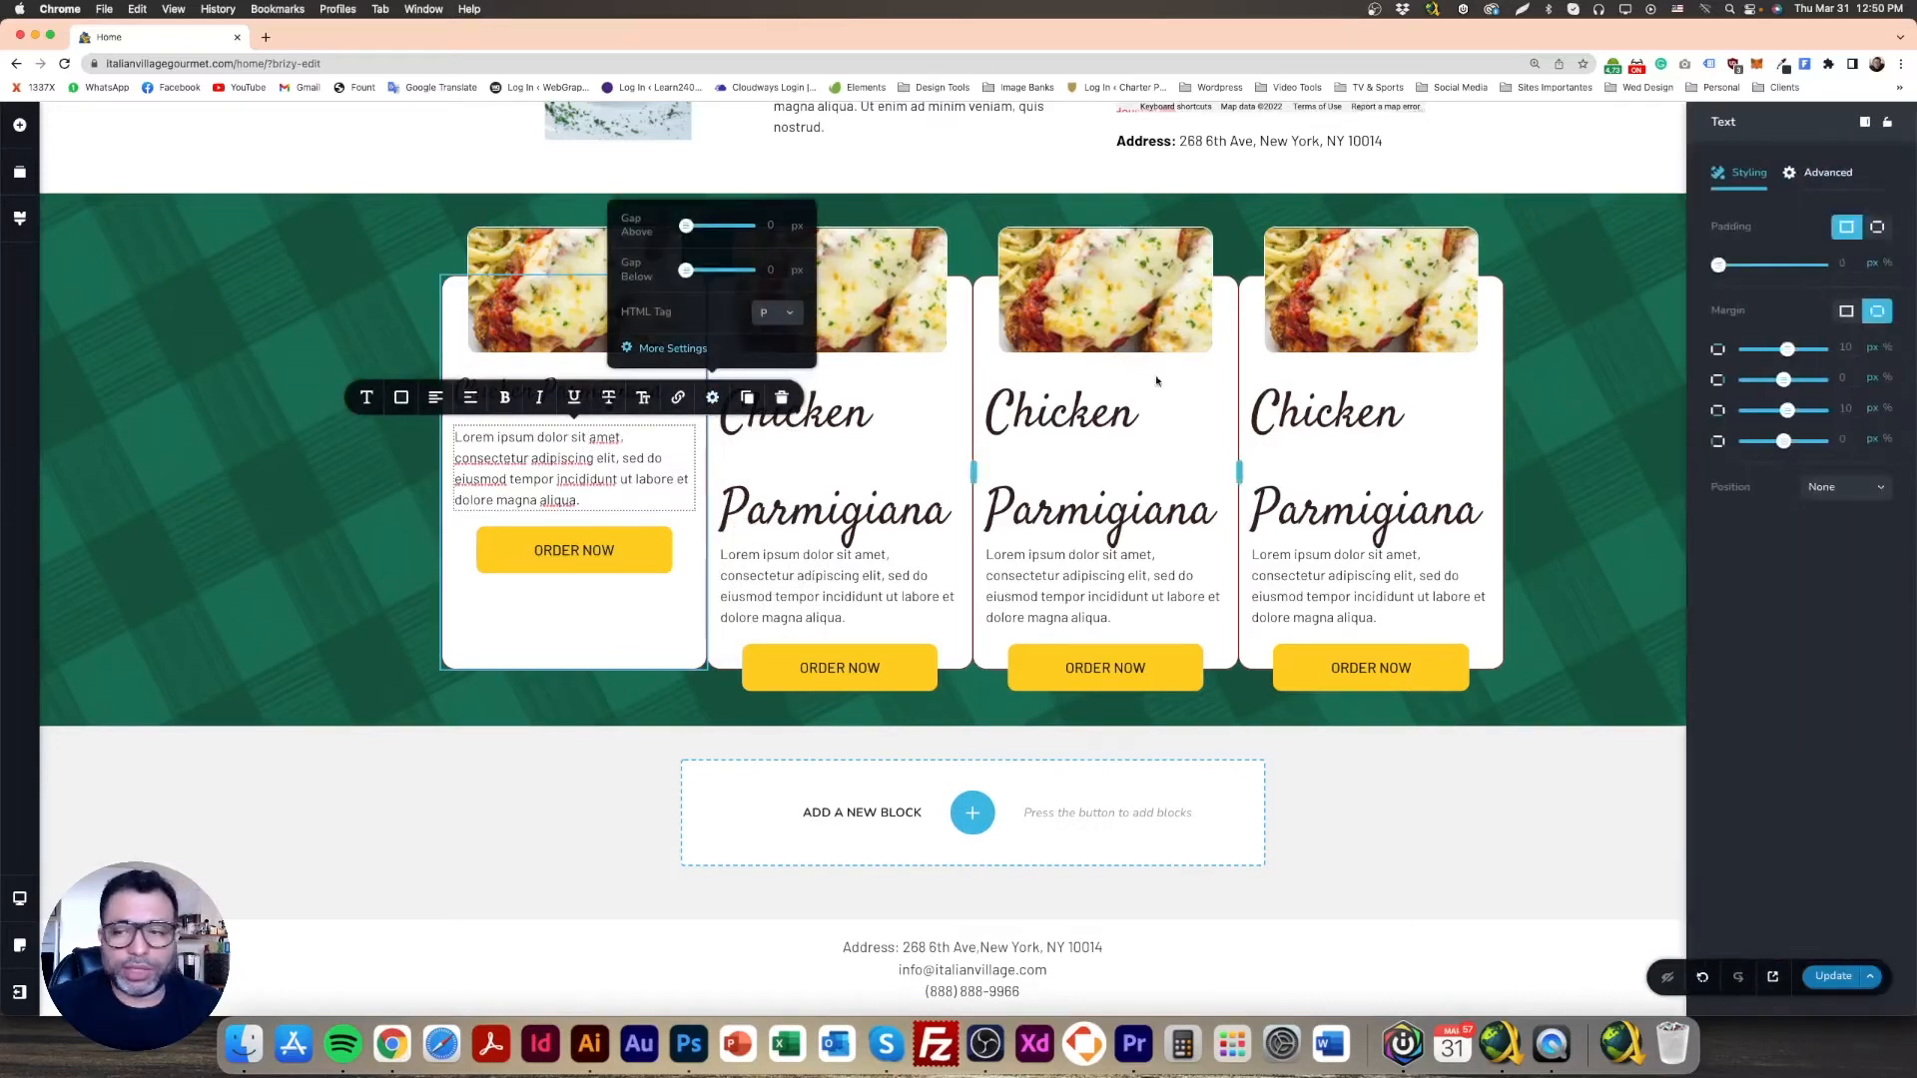
click(1846, 313)
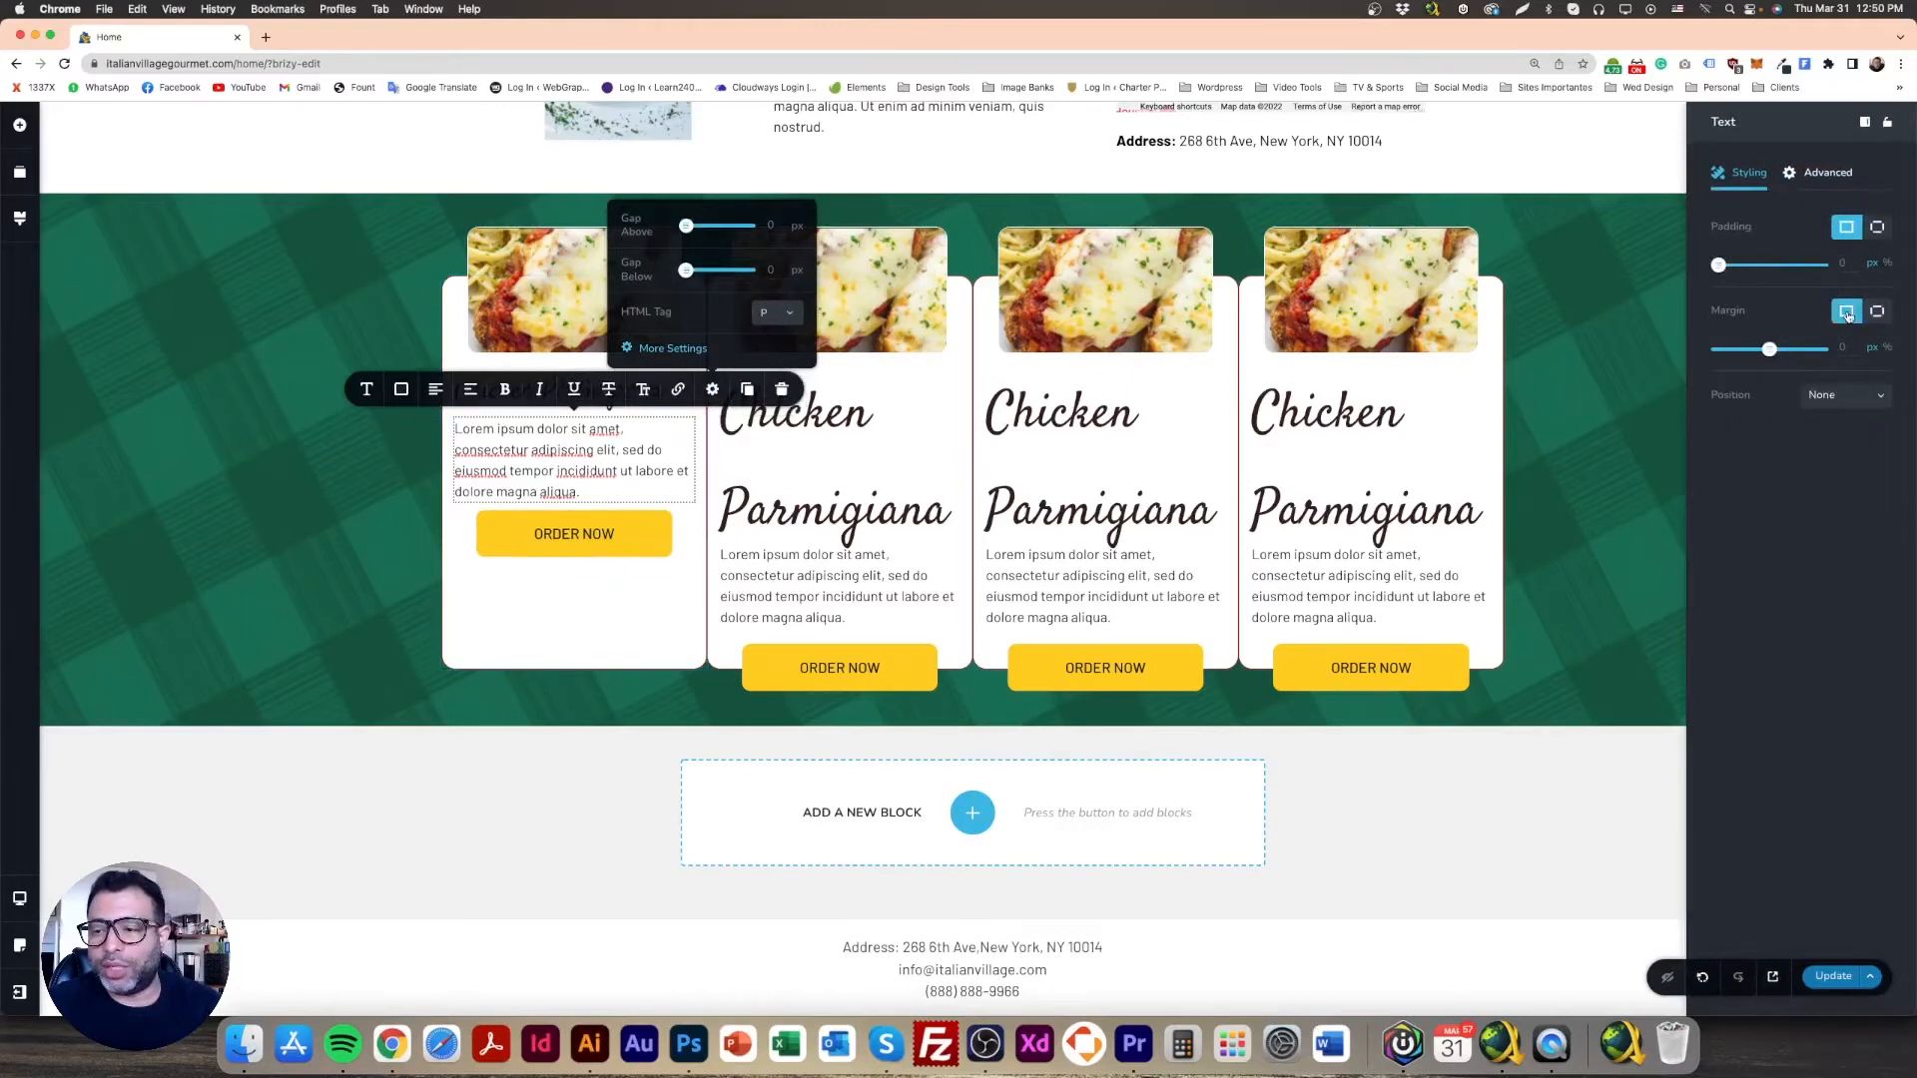
Step: Check the first card's heading and description, then bring up the Photoshop mockup
click(236, 484)
click(598, 401)
click(555, 479)
click(283, 469)
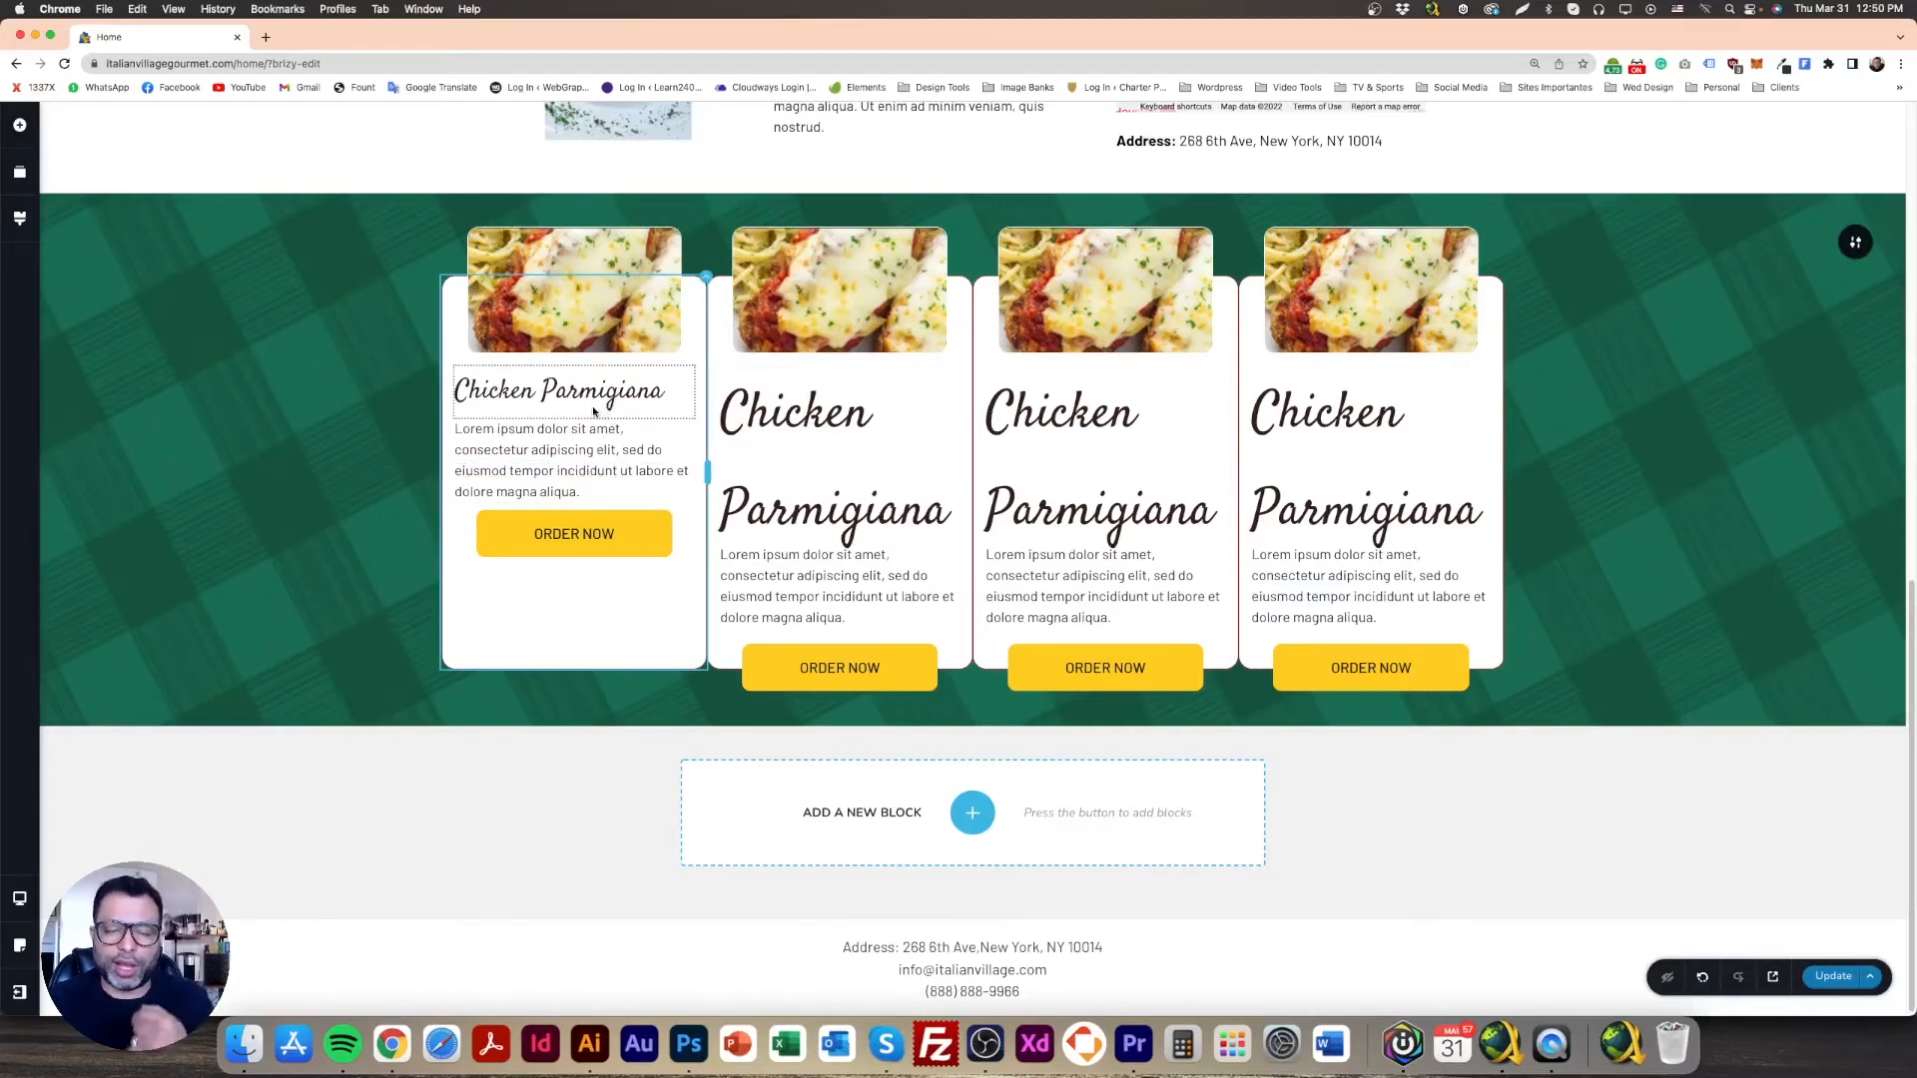
click(682, 1043)
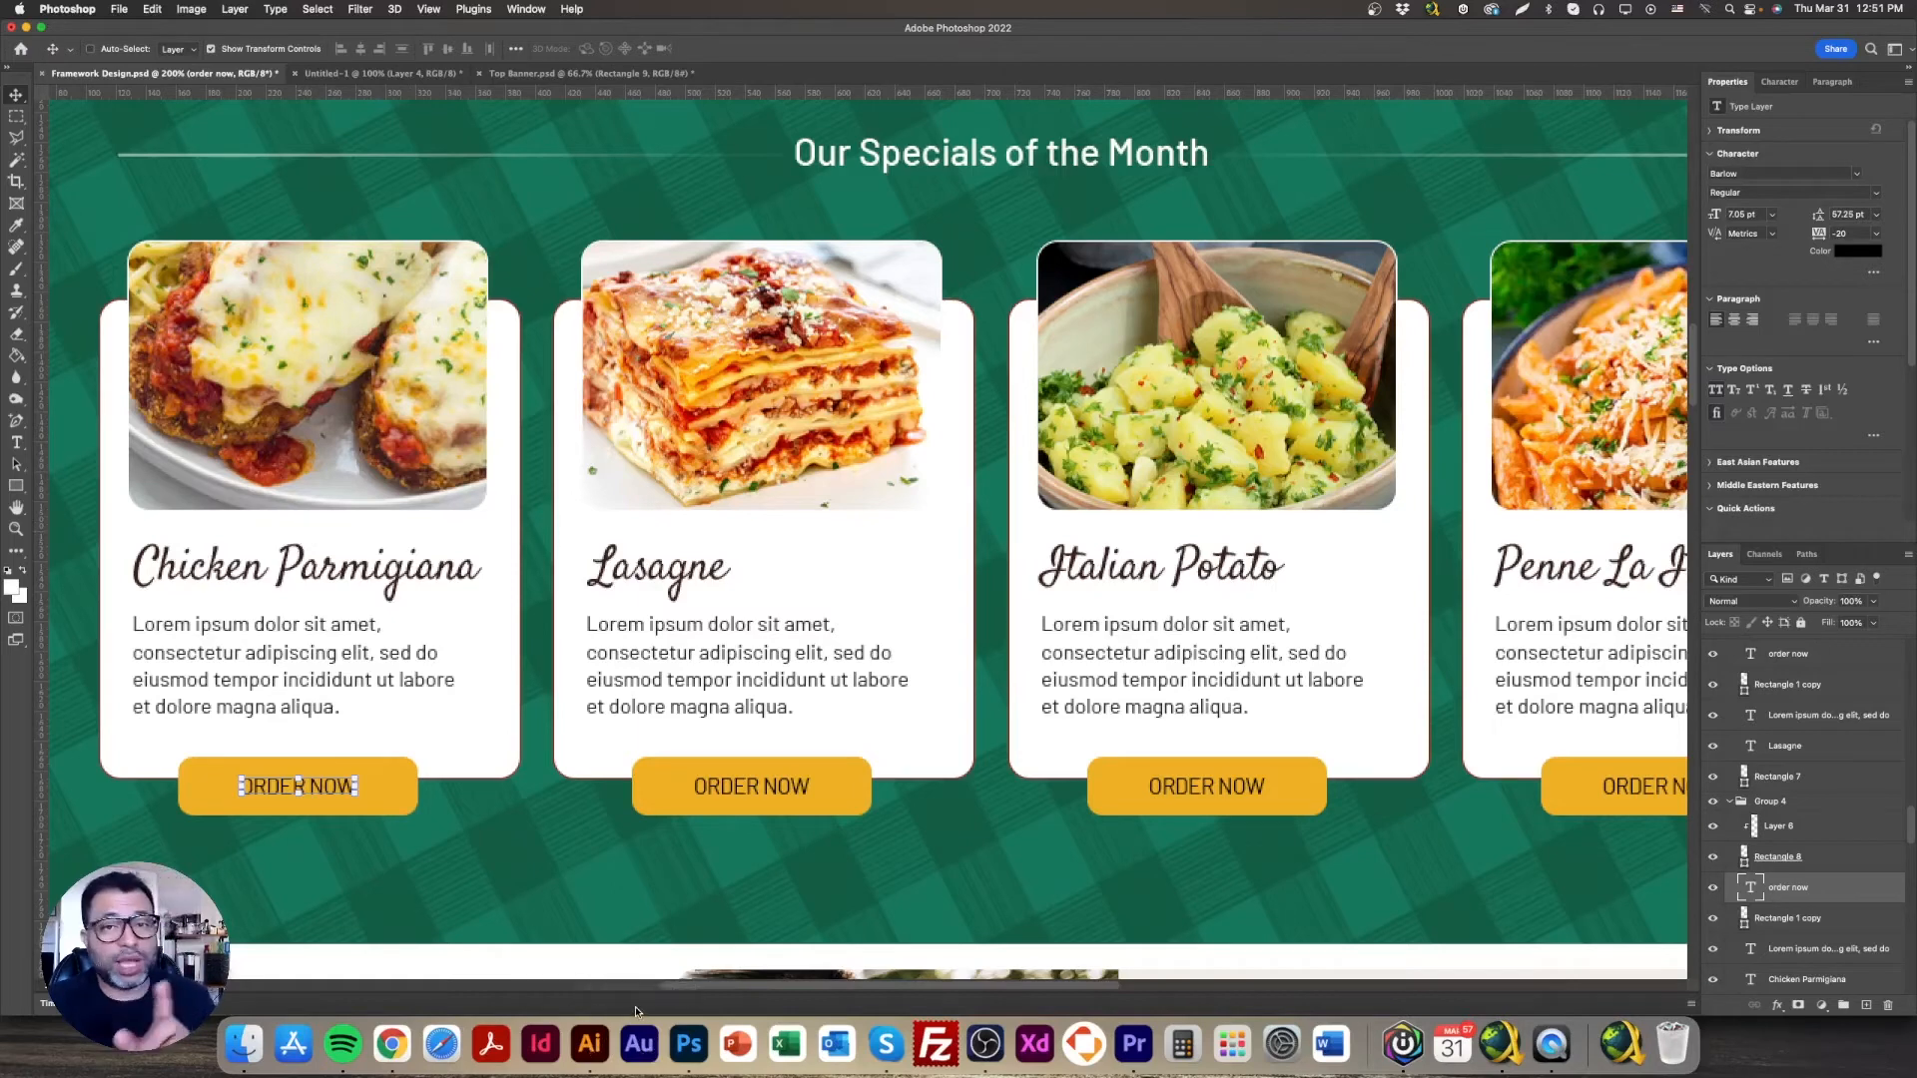
Step: Return from the Photoshop mockup to Brizy and select the first card's description
click(392, 1044)
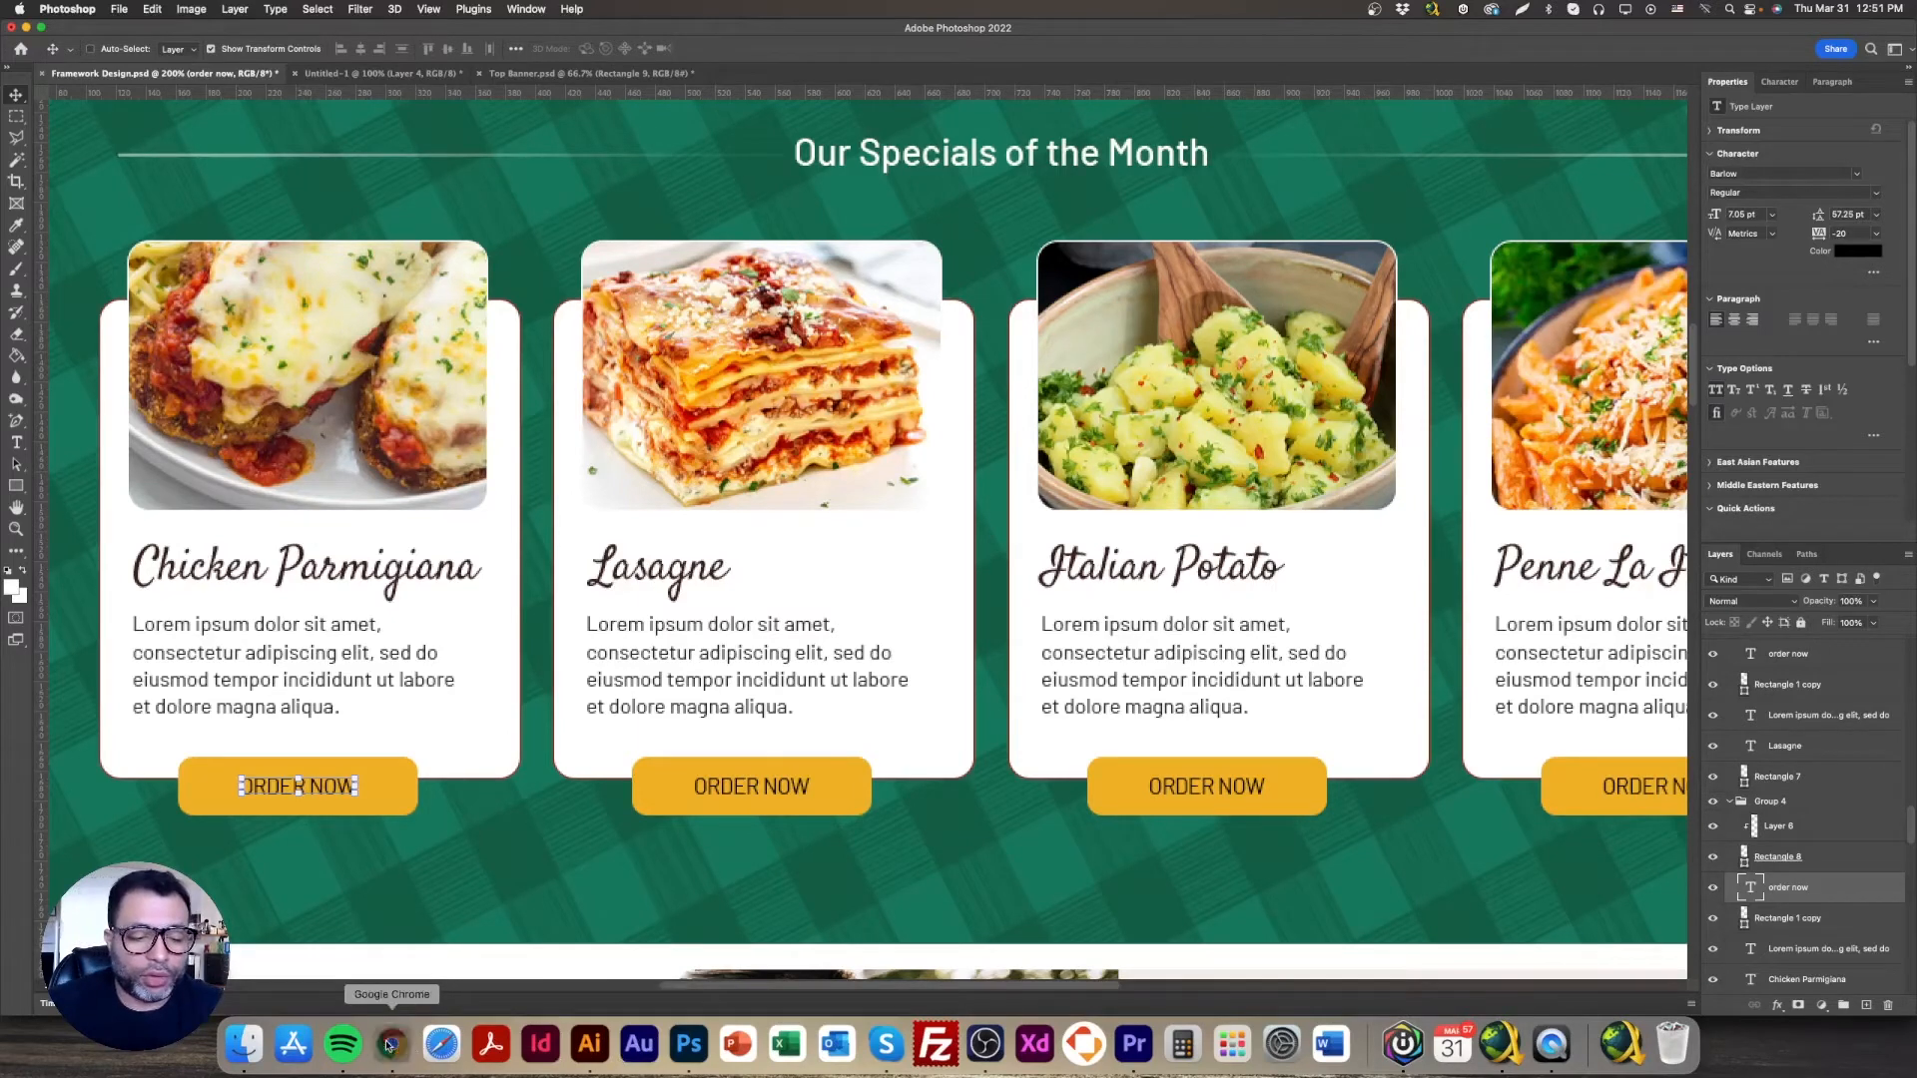
click(521, 470)
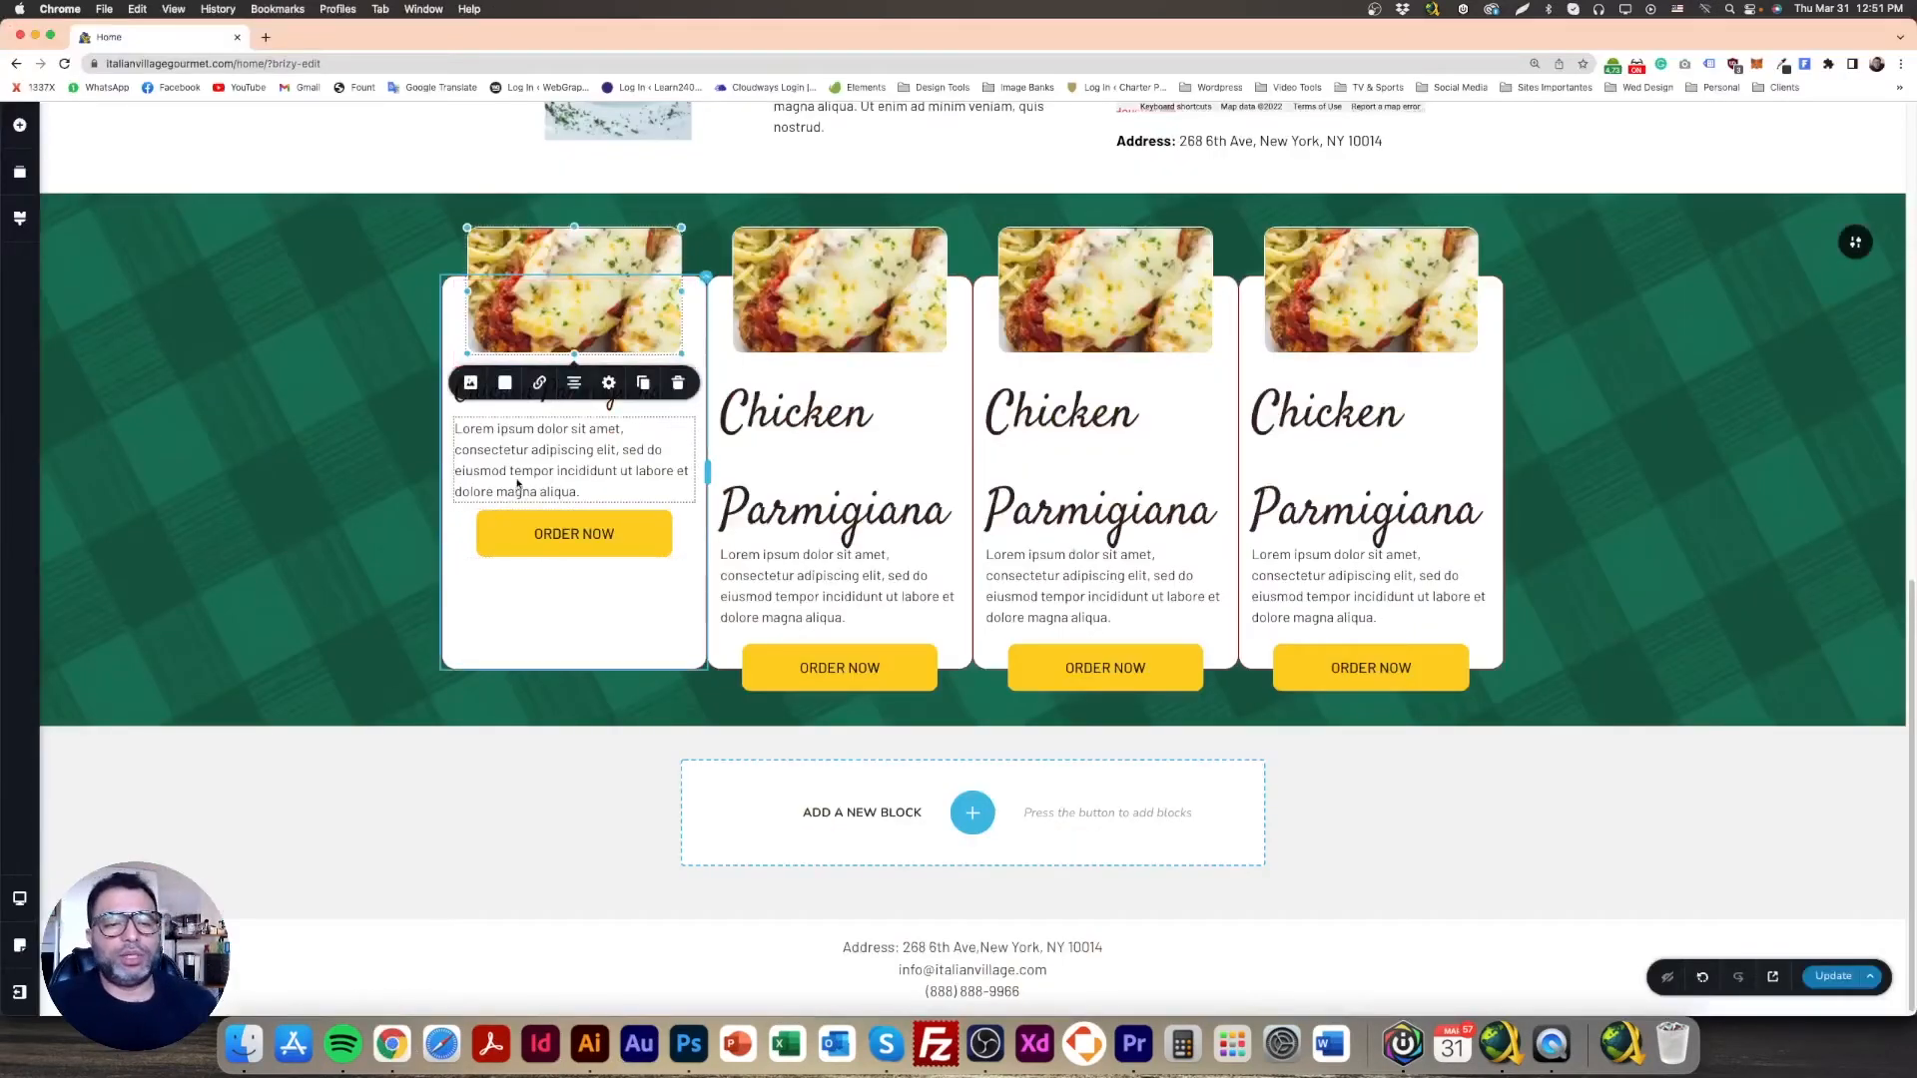
Step: Set the first card's ORDER NOW button margin to a single linked value of 0
click(656, 551)
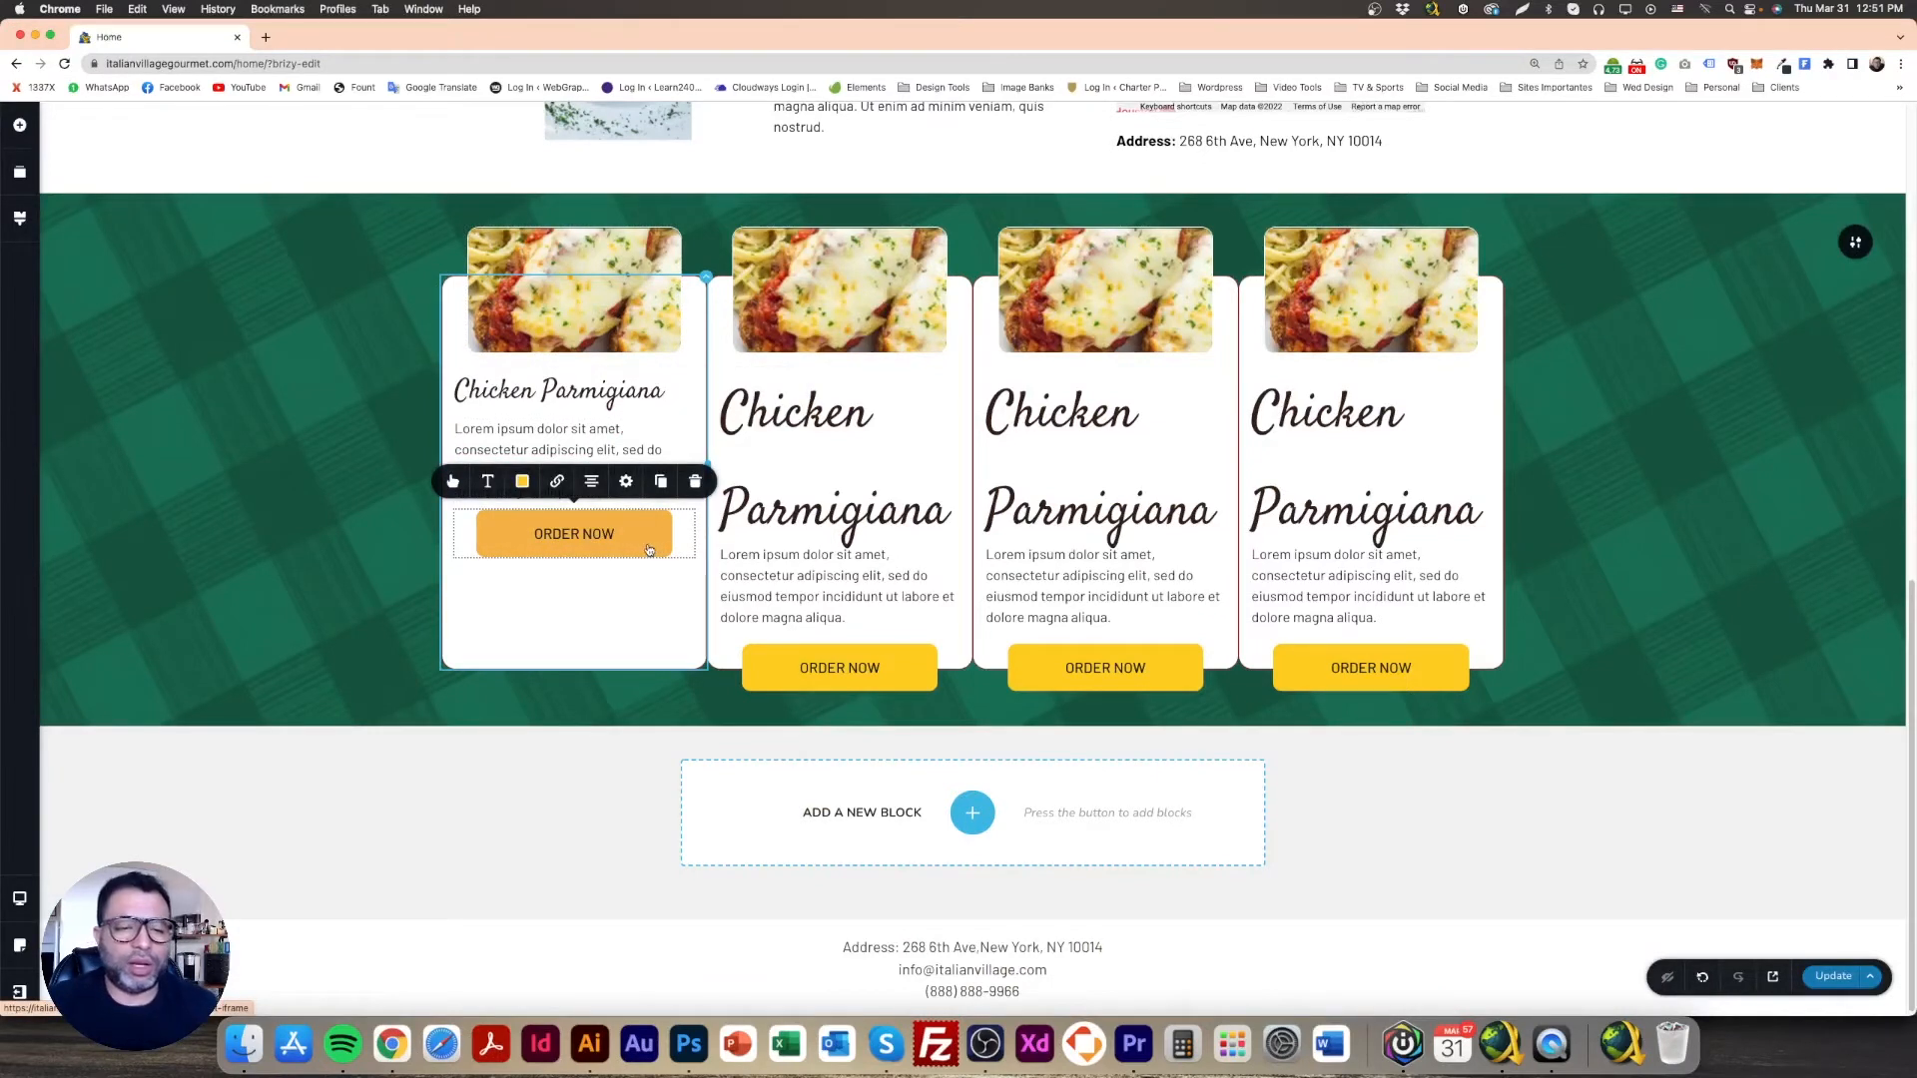
click(627, 482)
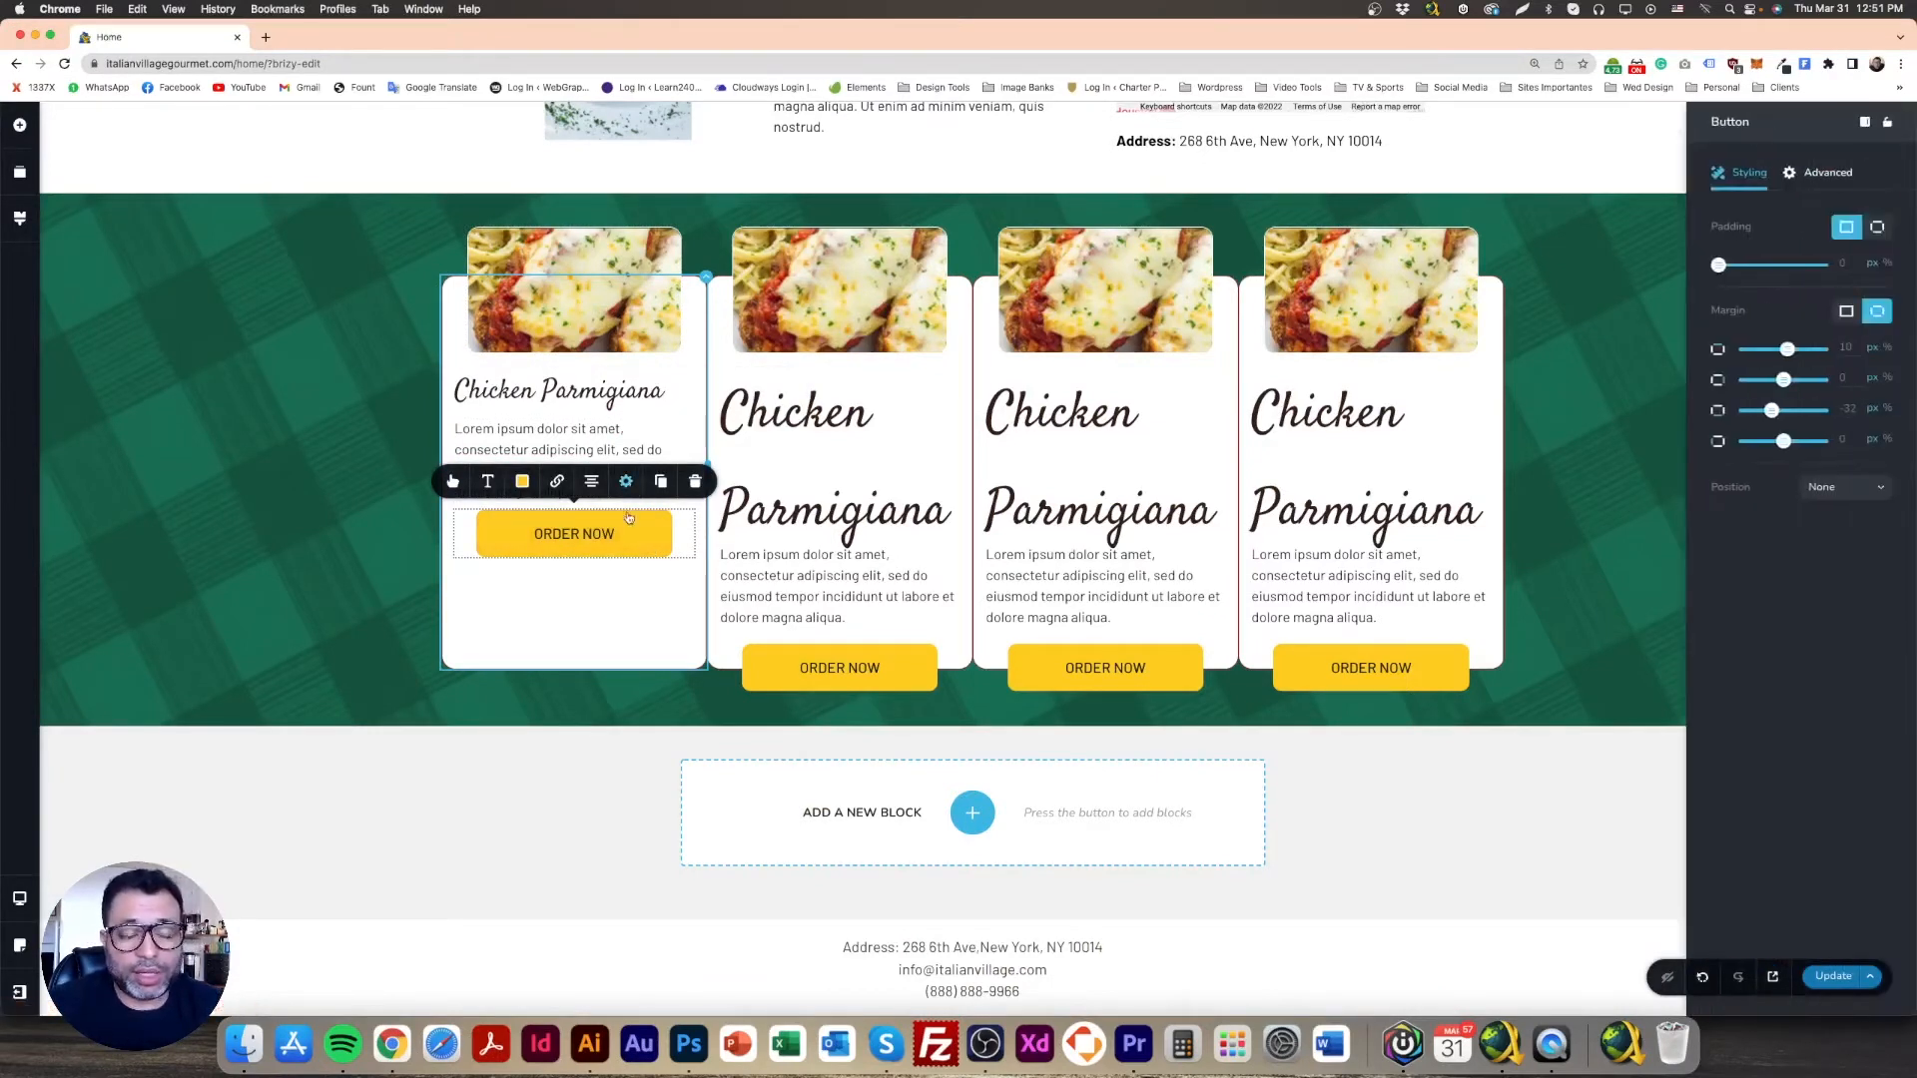
click(321, 573)
click(646, 548)
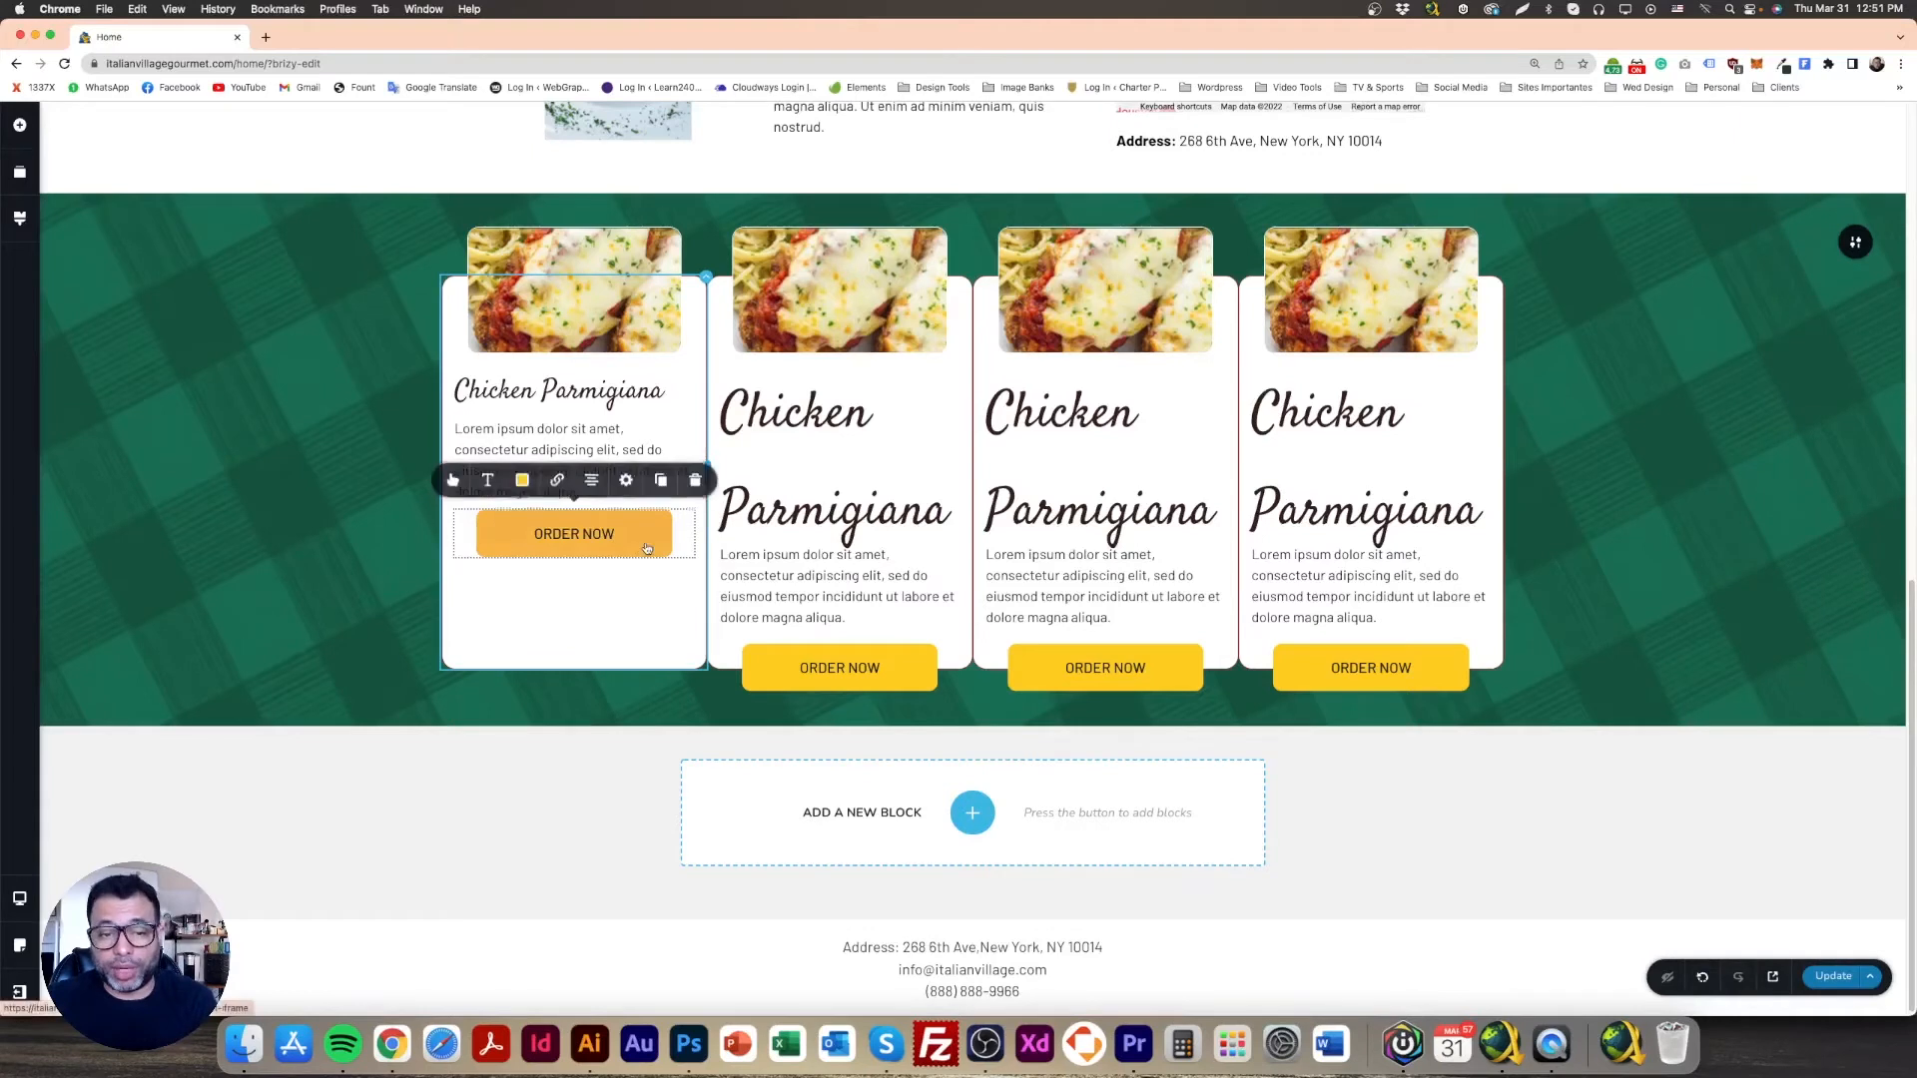
click(626, 481)
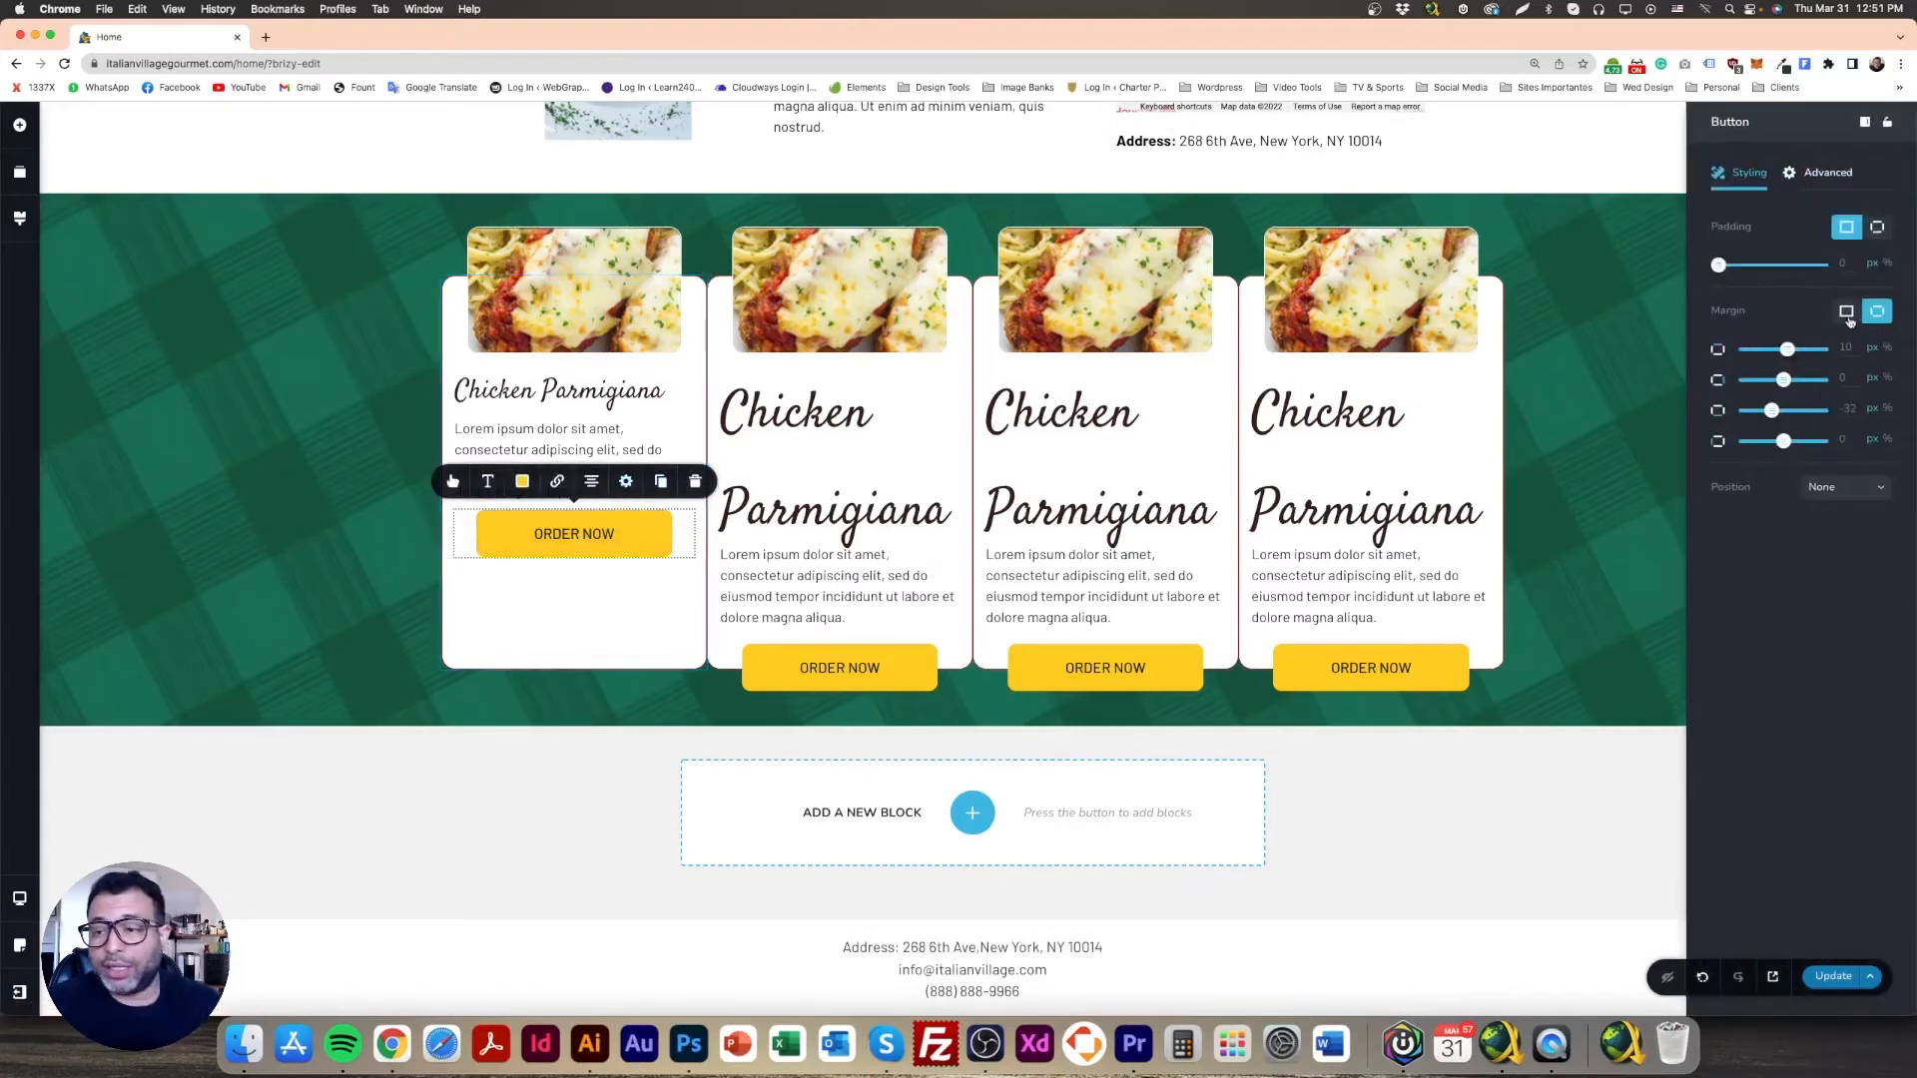
click(1847, 313)
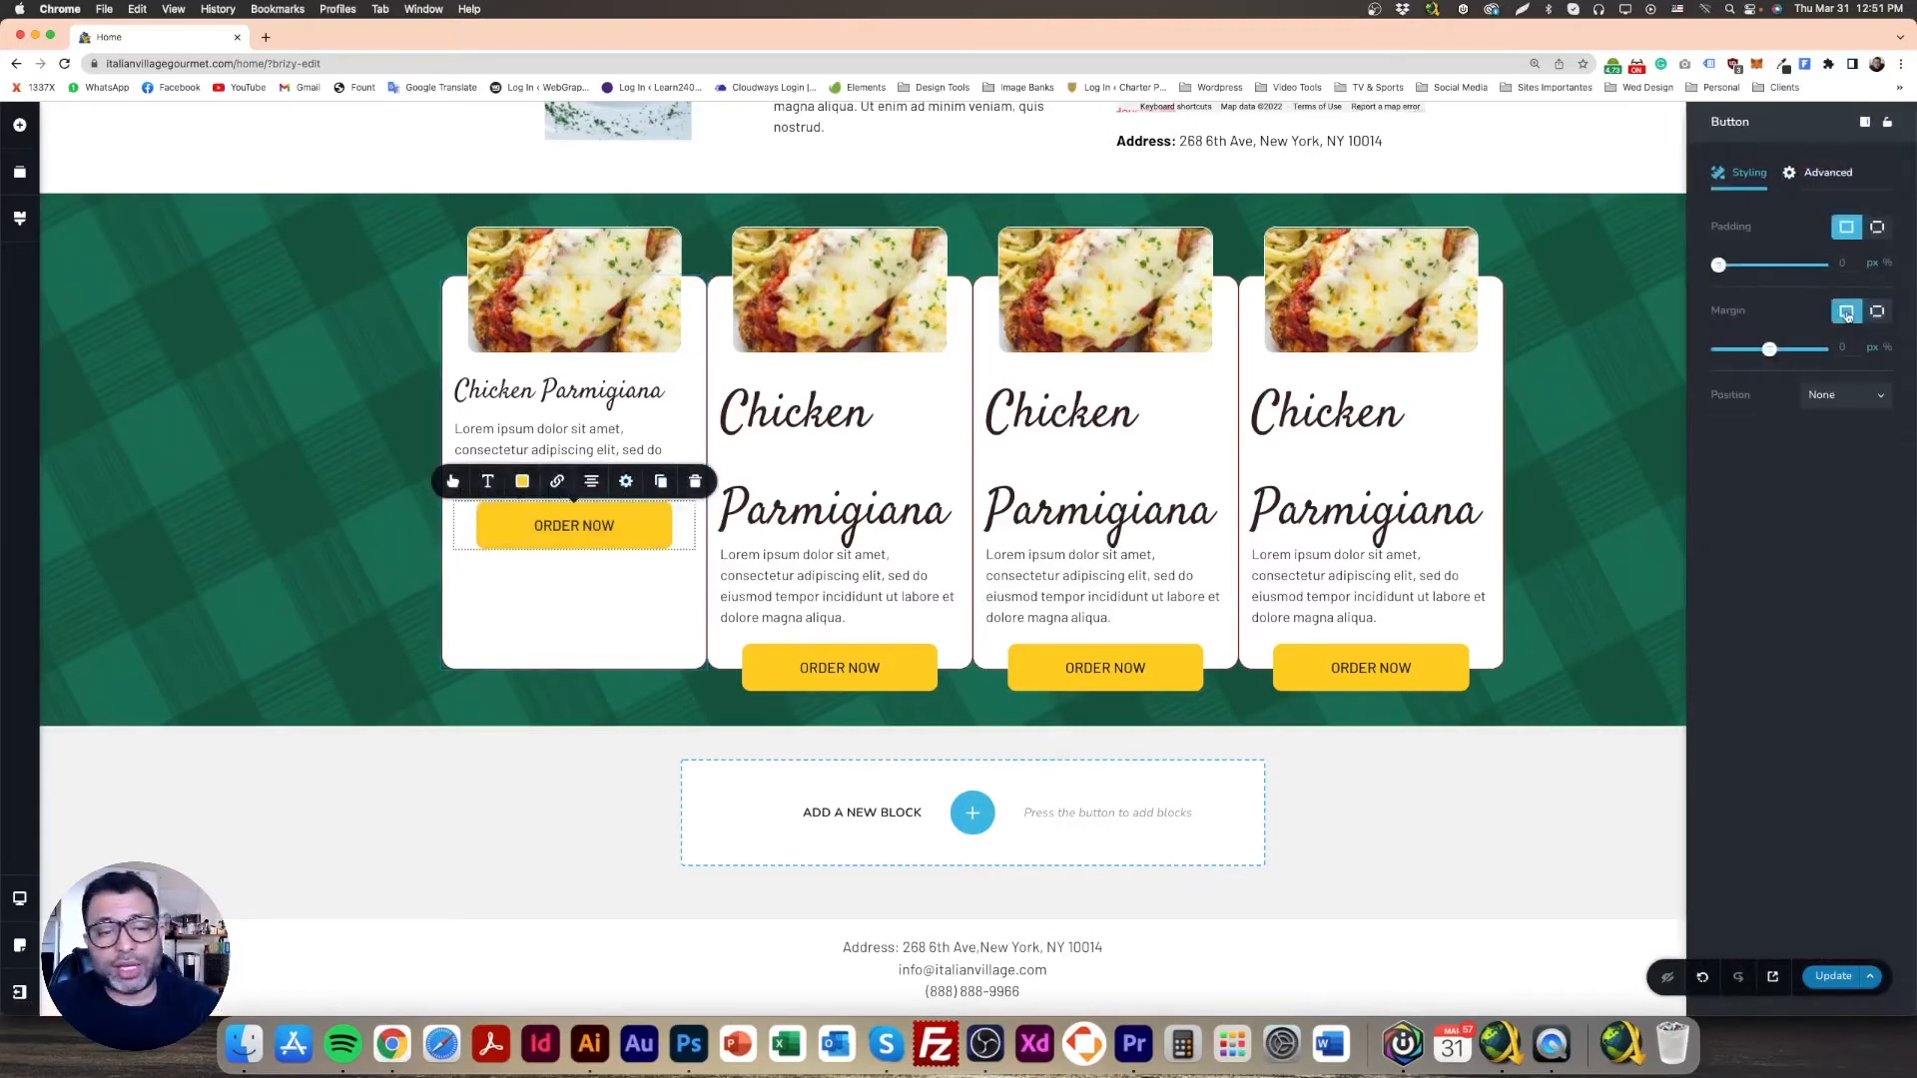
click(345, 465)
Step: Set the first card's food image margin to a single linked value of 0
click(569, 391)
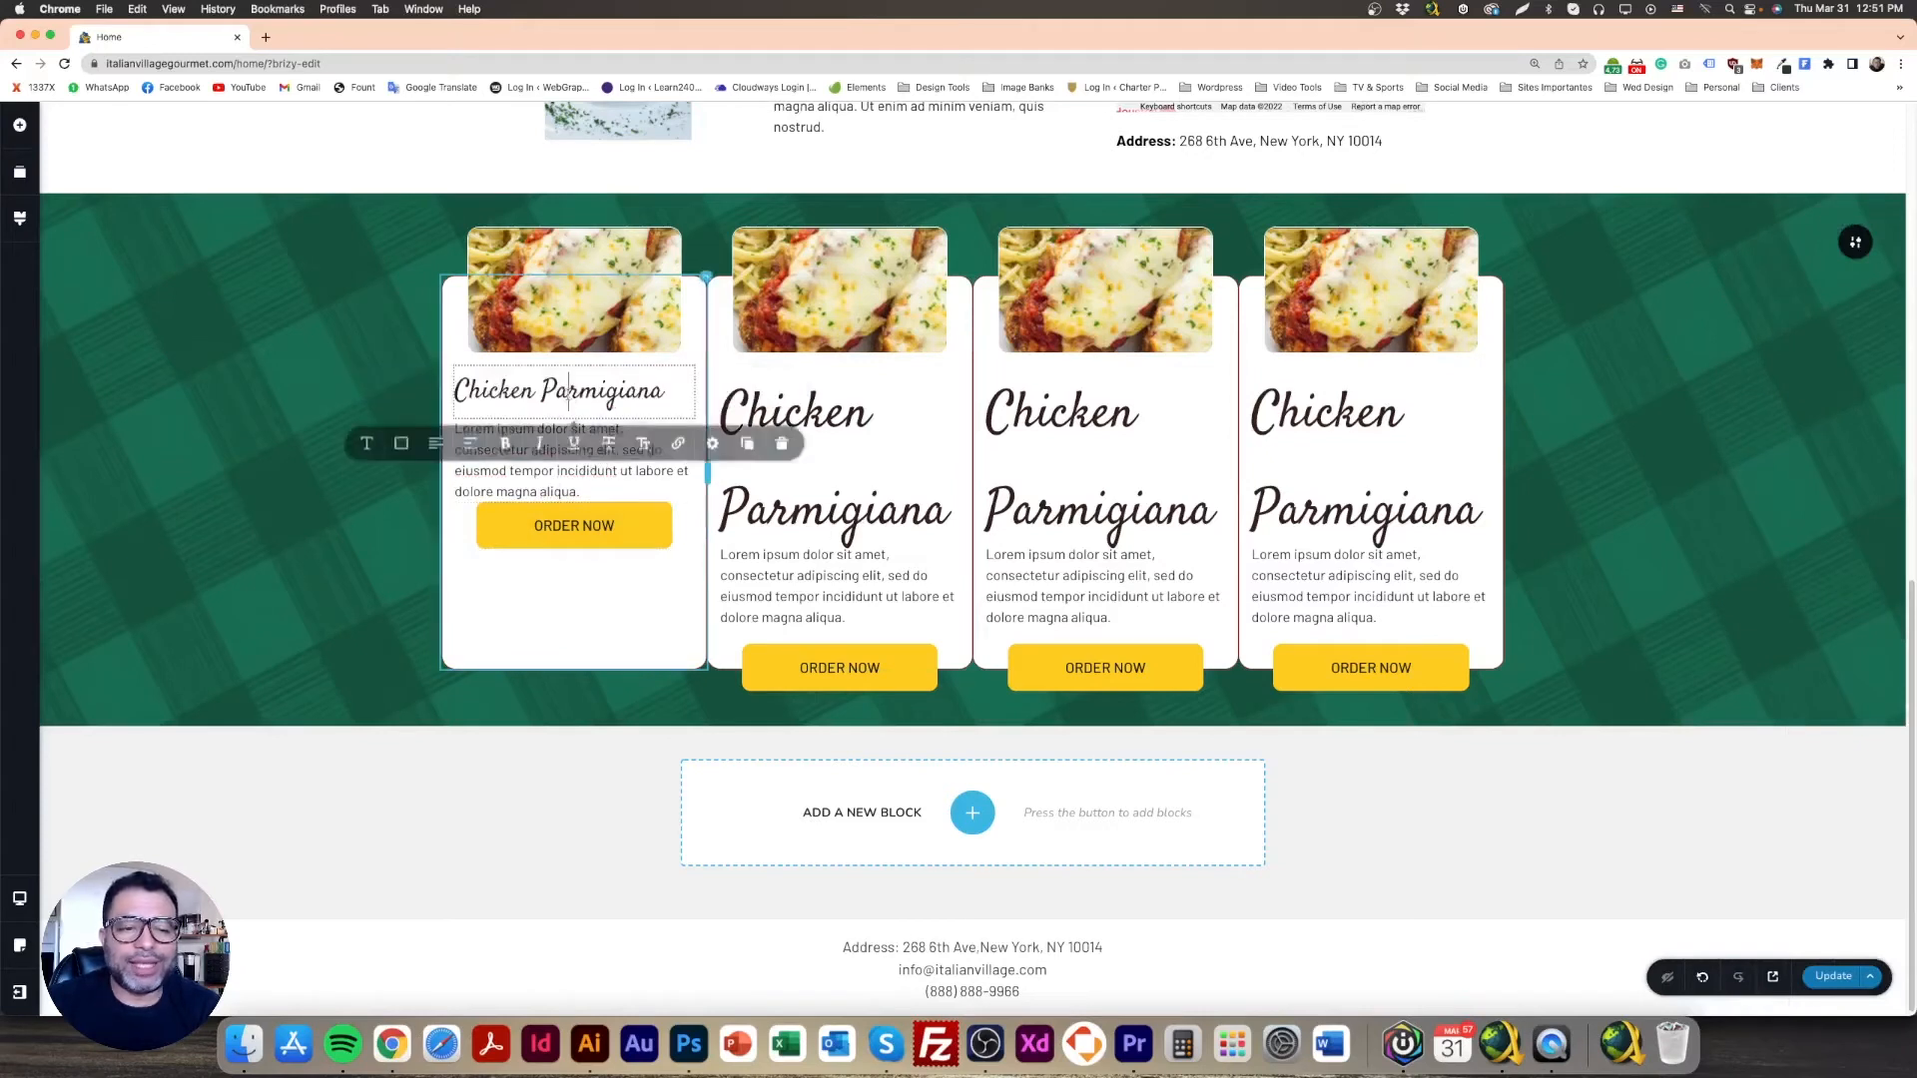
click(597, 240)
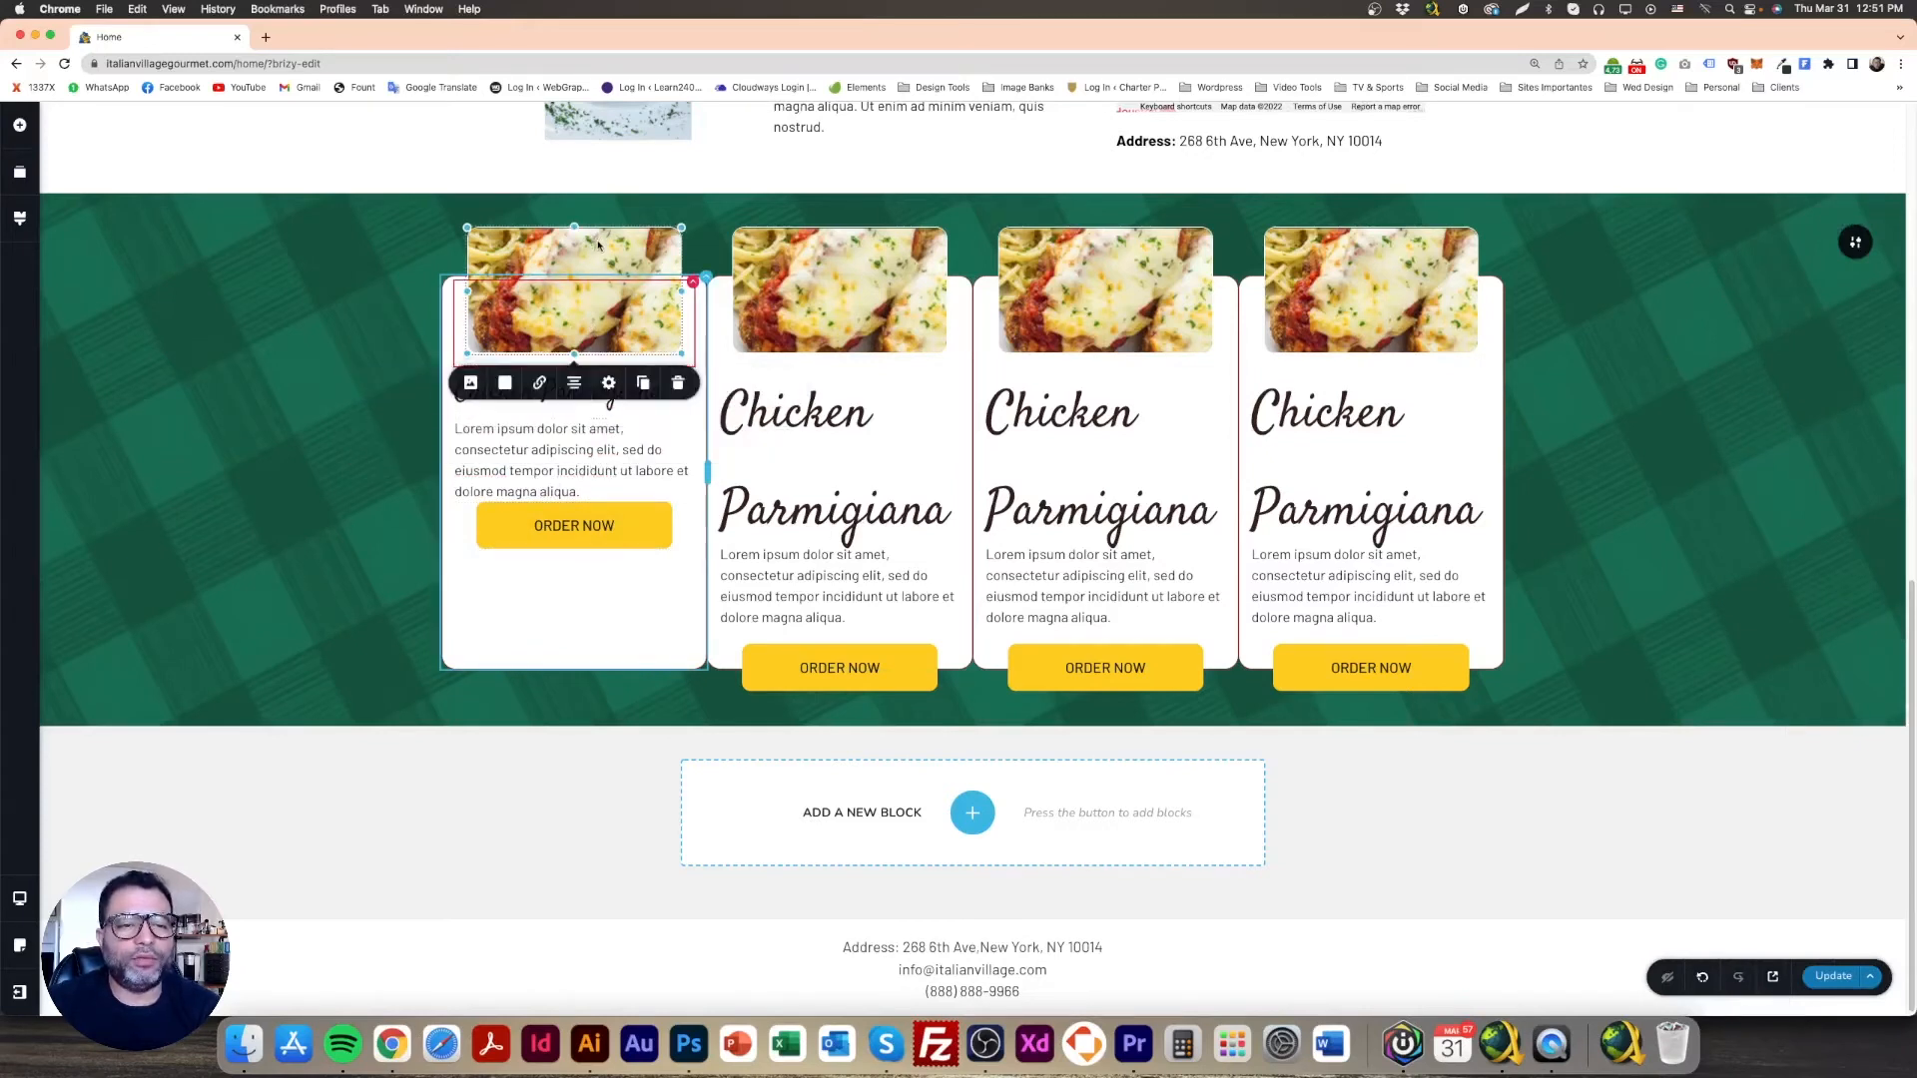
click(609, 390)
click(566, 508)
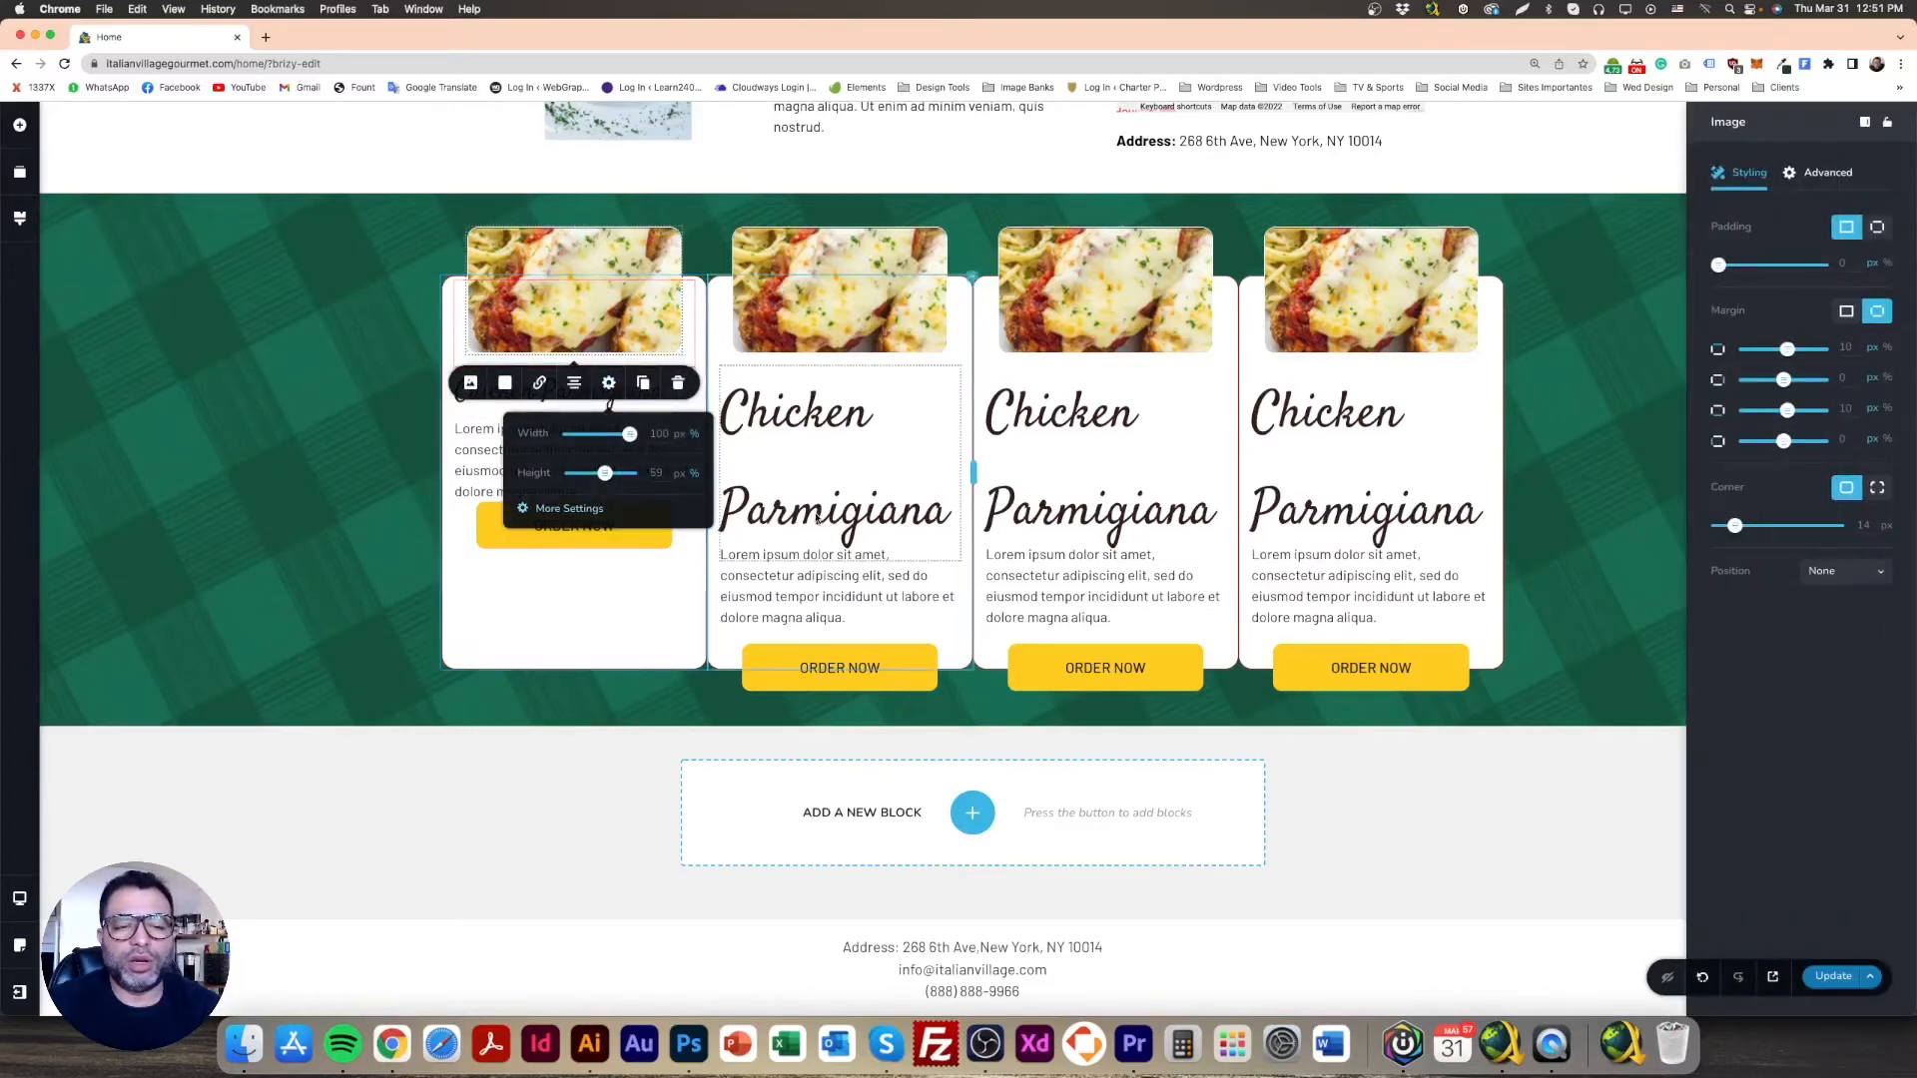
click(1846, 312)
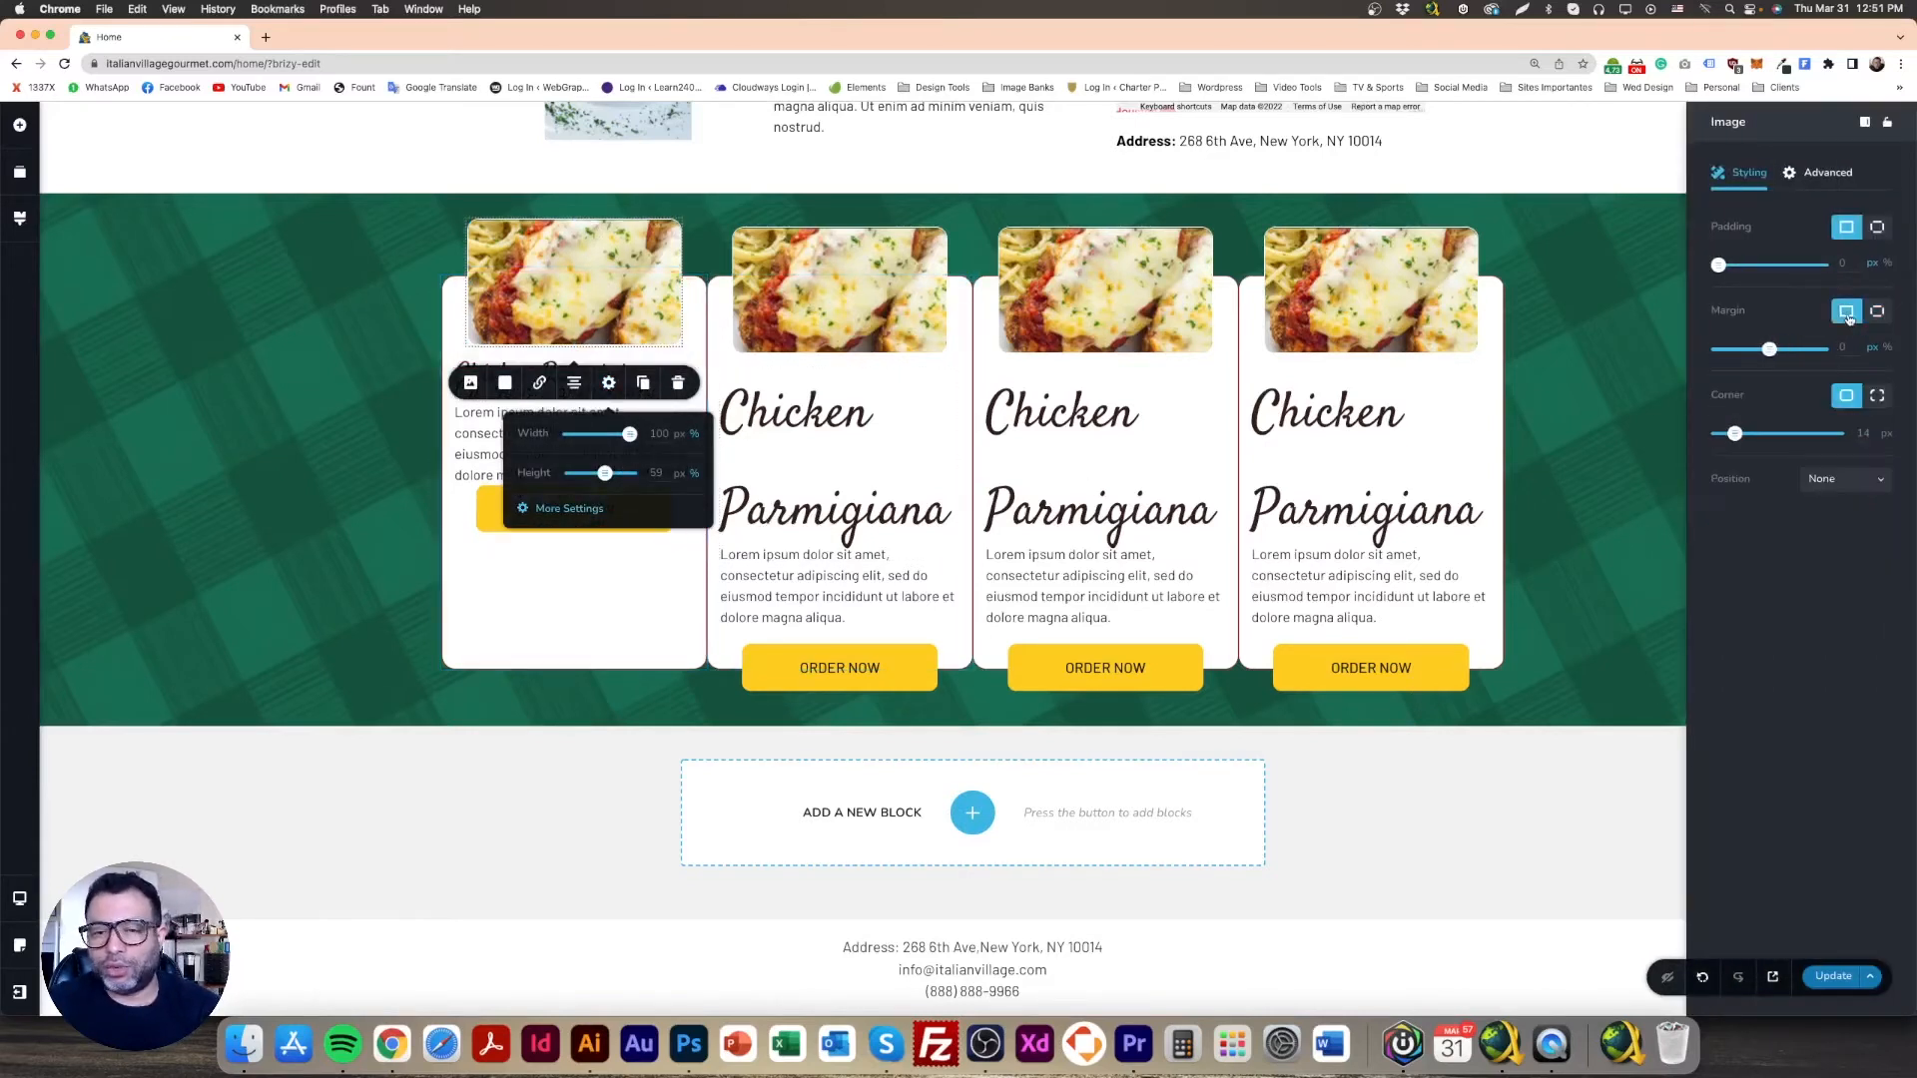
click(321, 391)
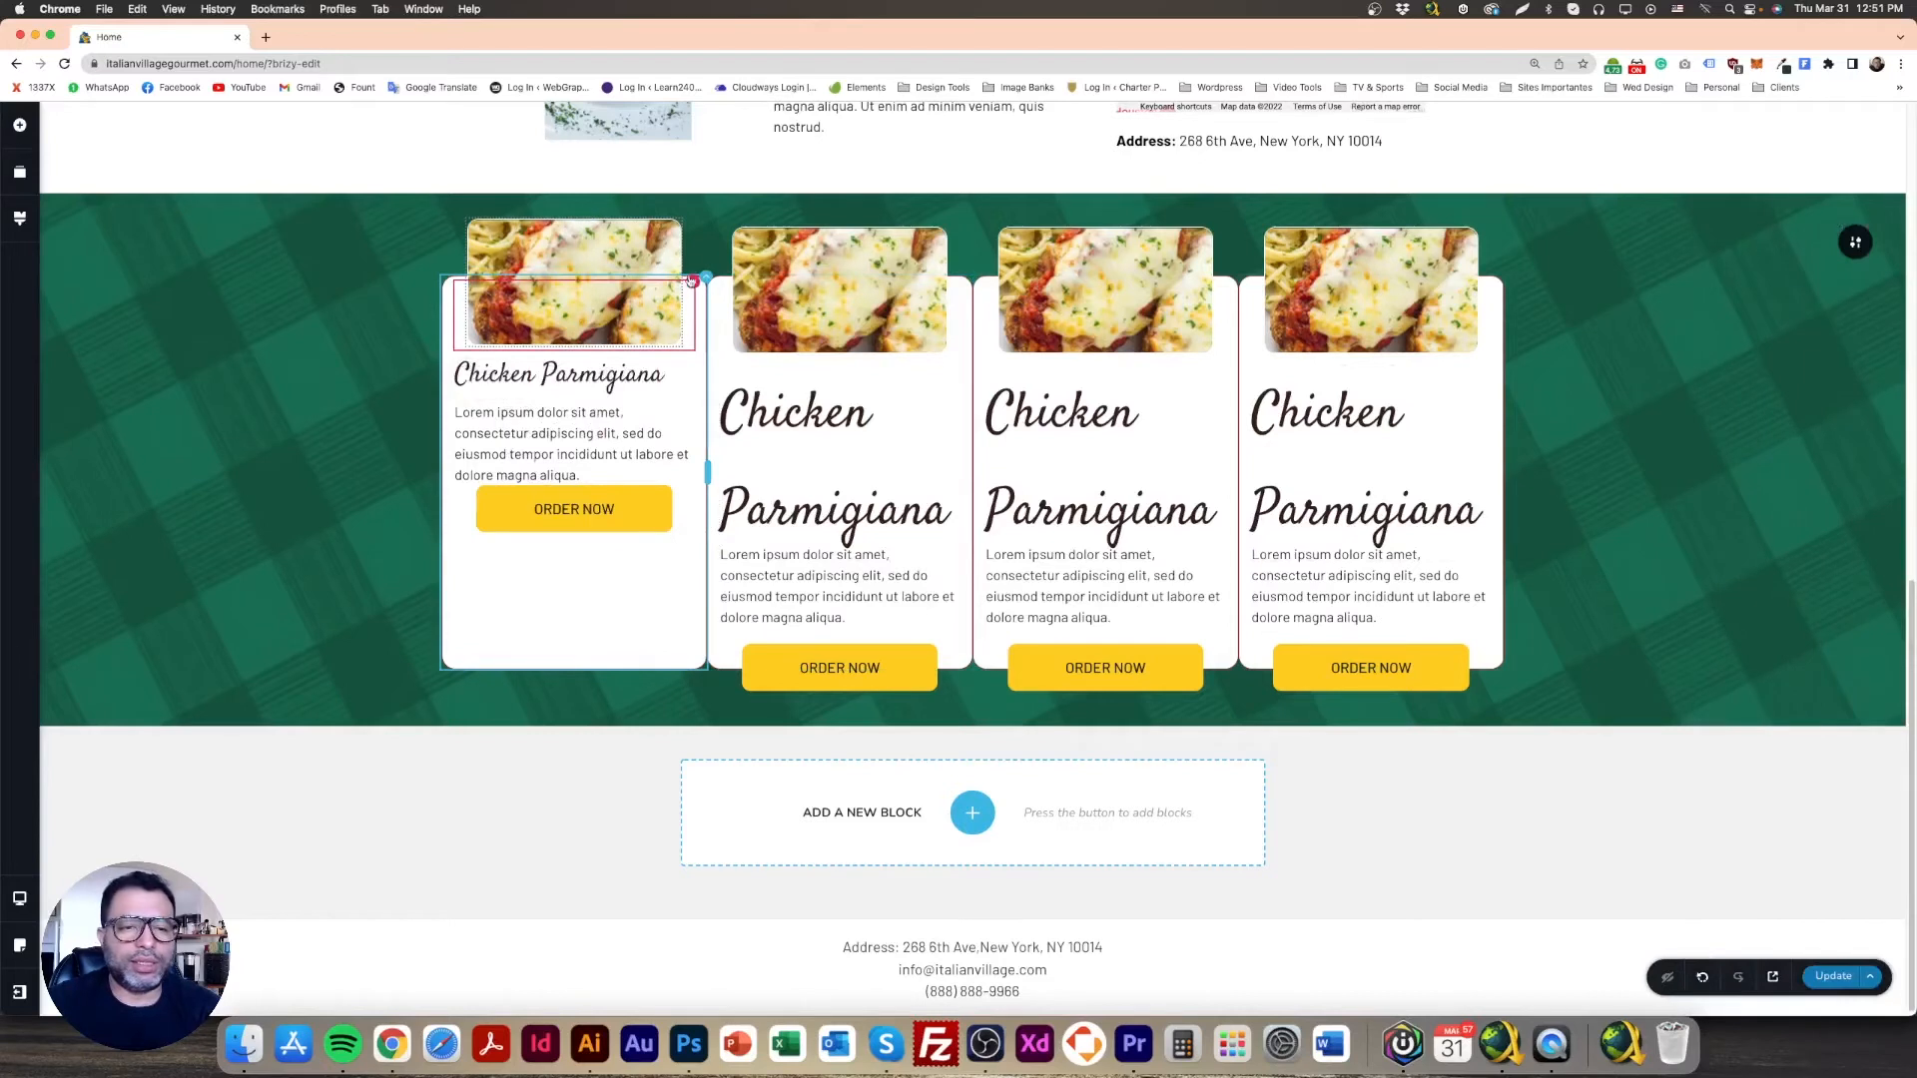
click(694, 325)
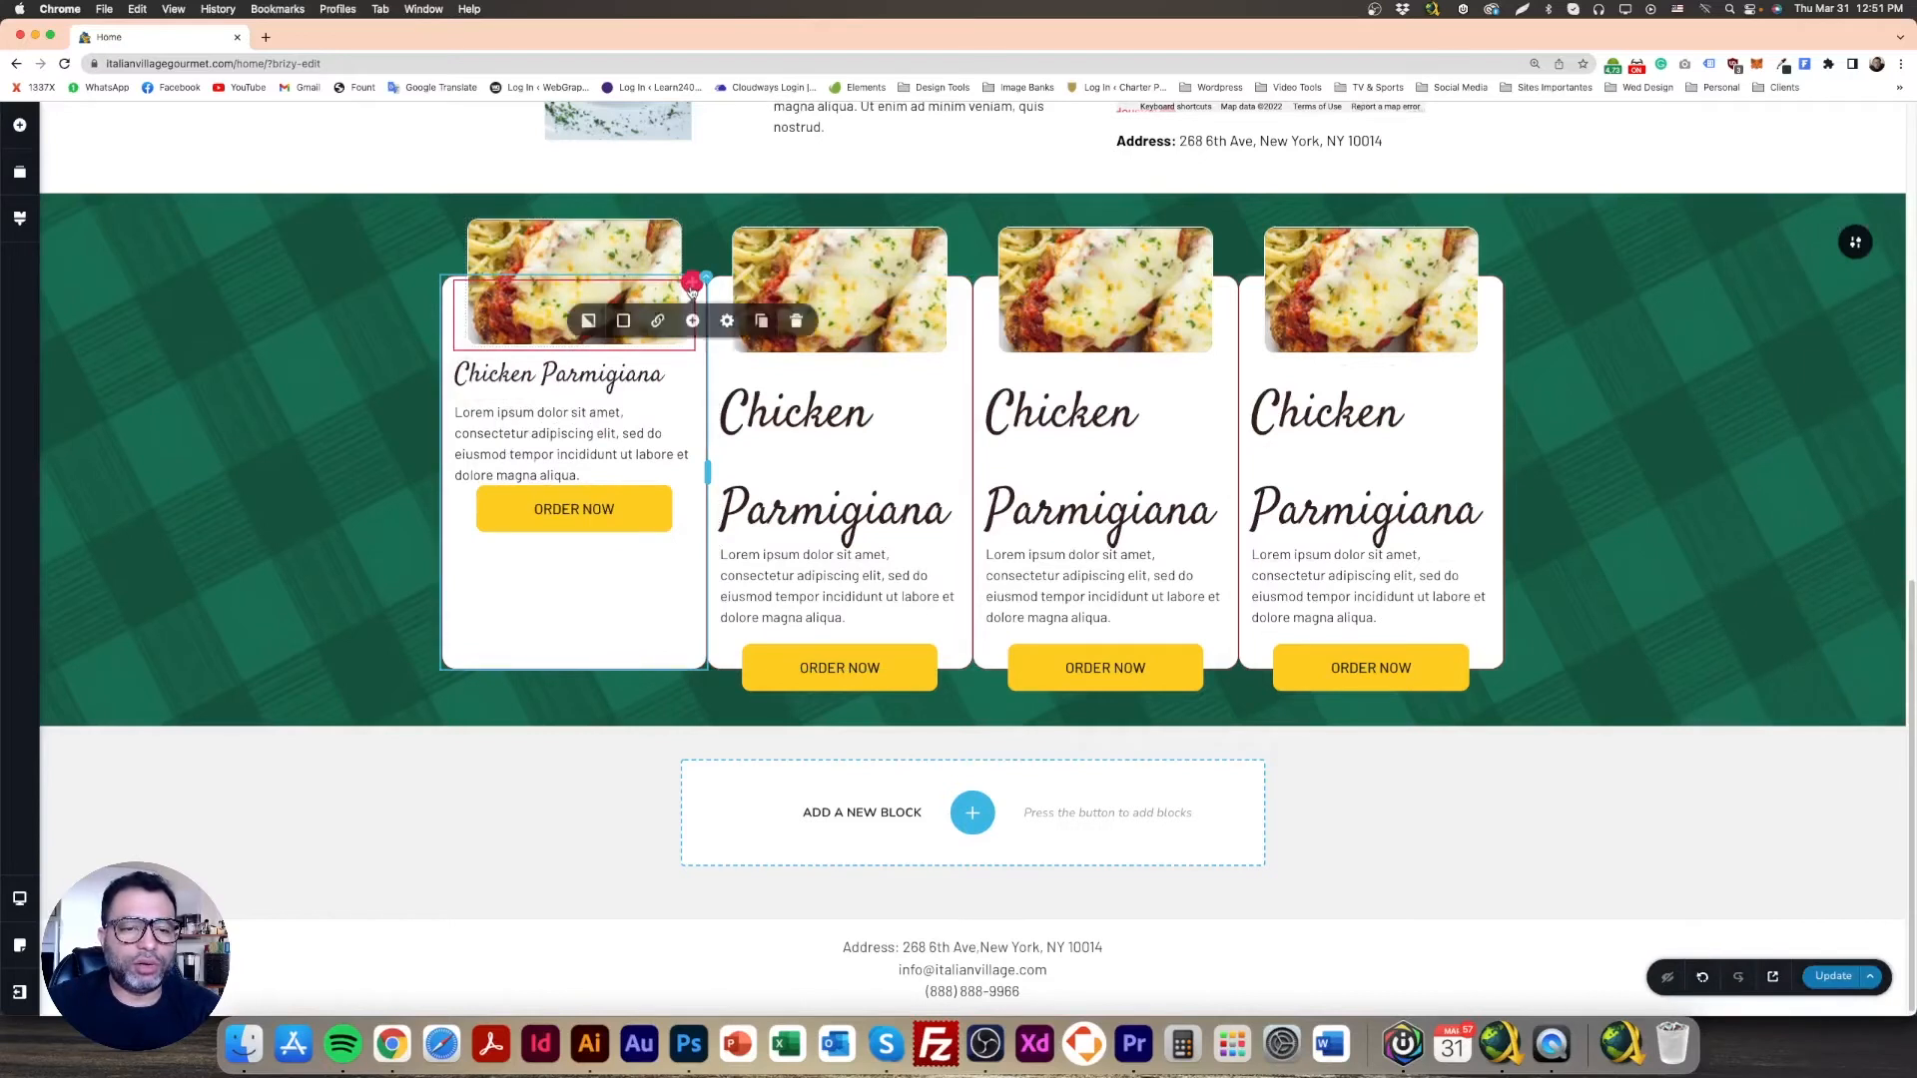
Step: Switch the first card column's margin to one linked value and check the compact card
click(727, 323)
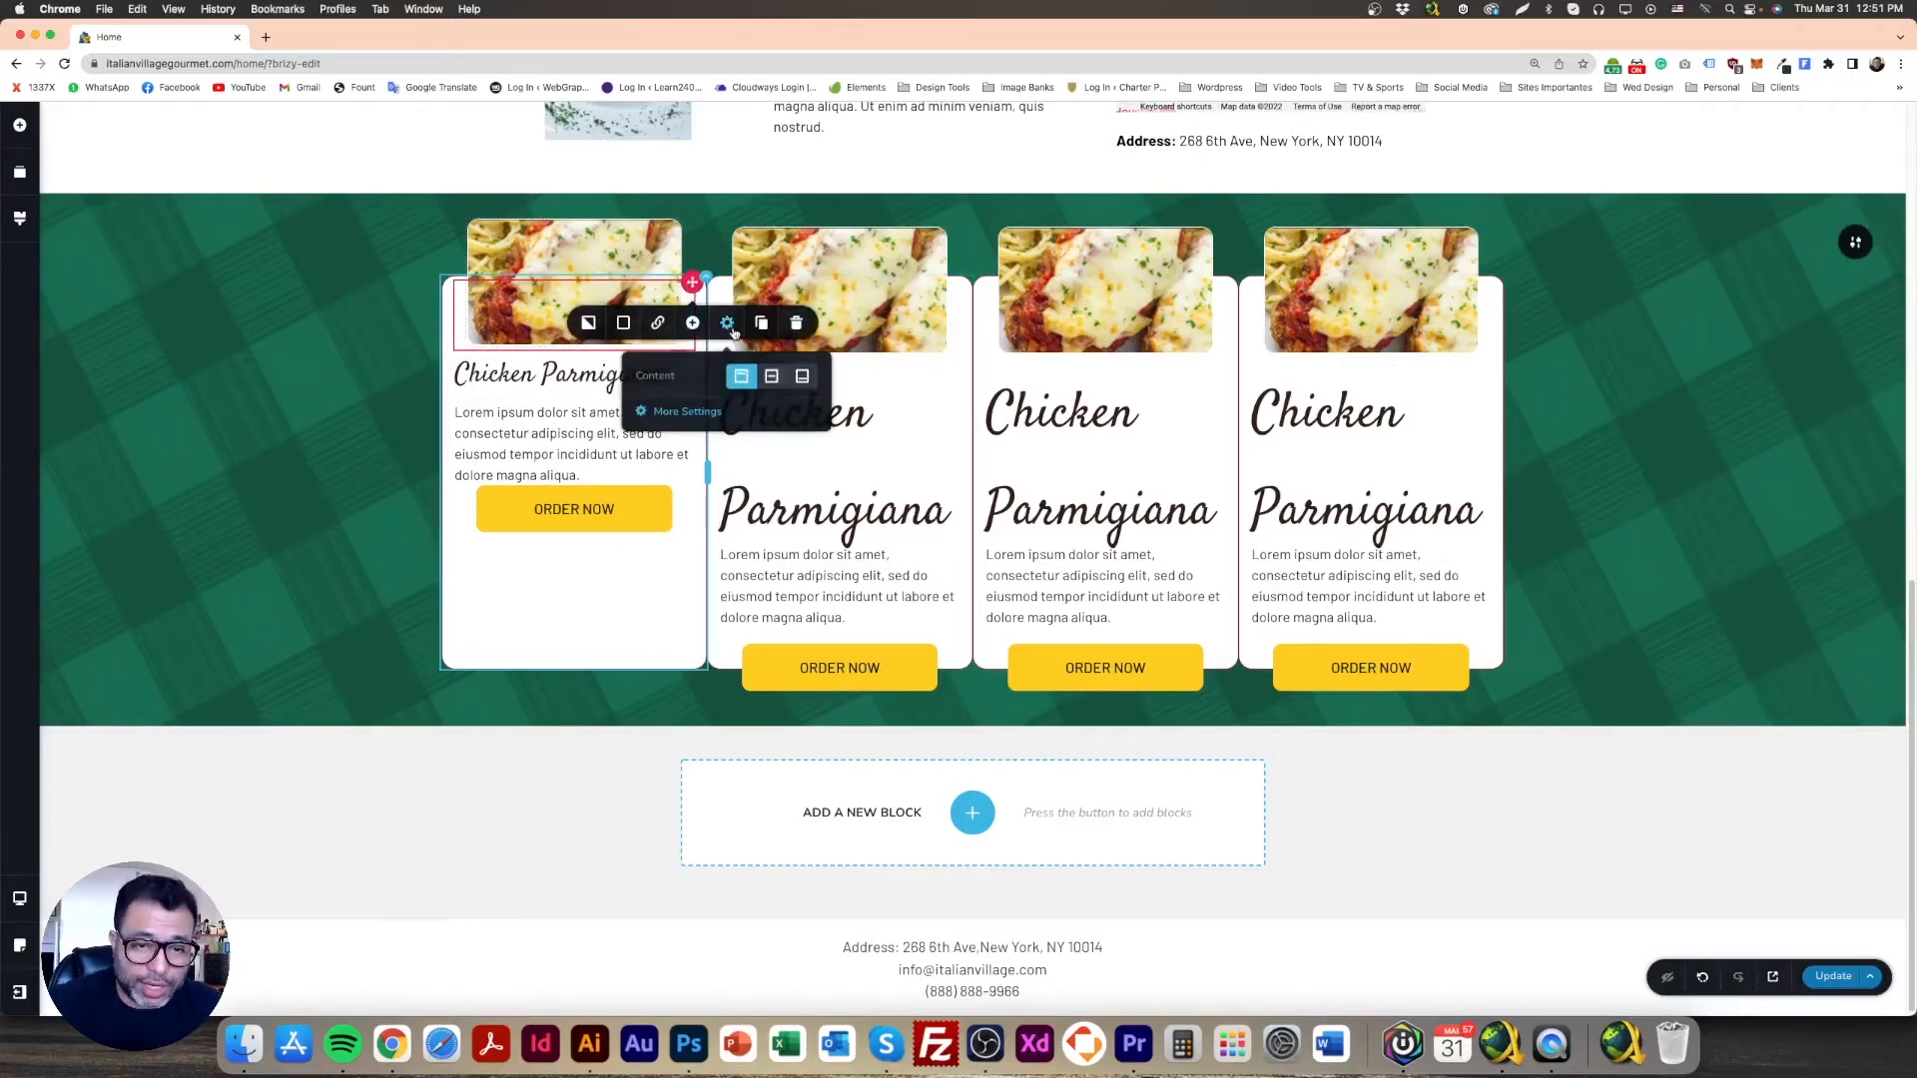
click(689, 412)
click(1835, 405)
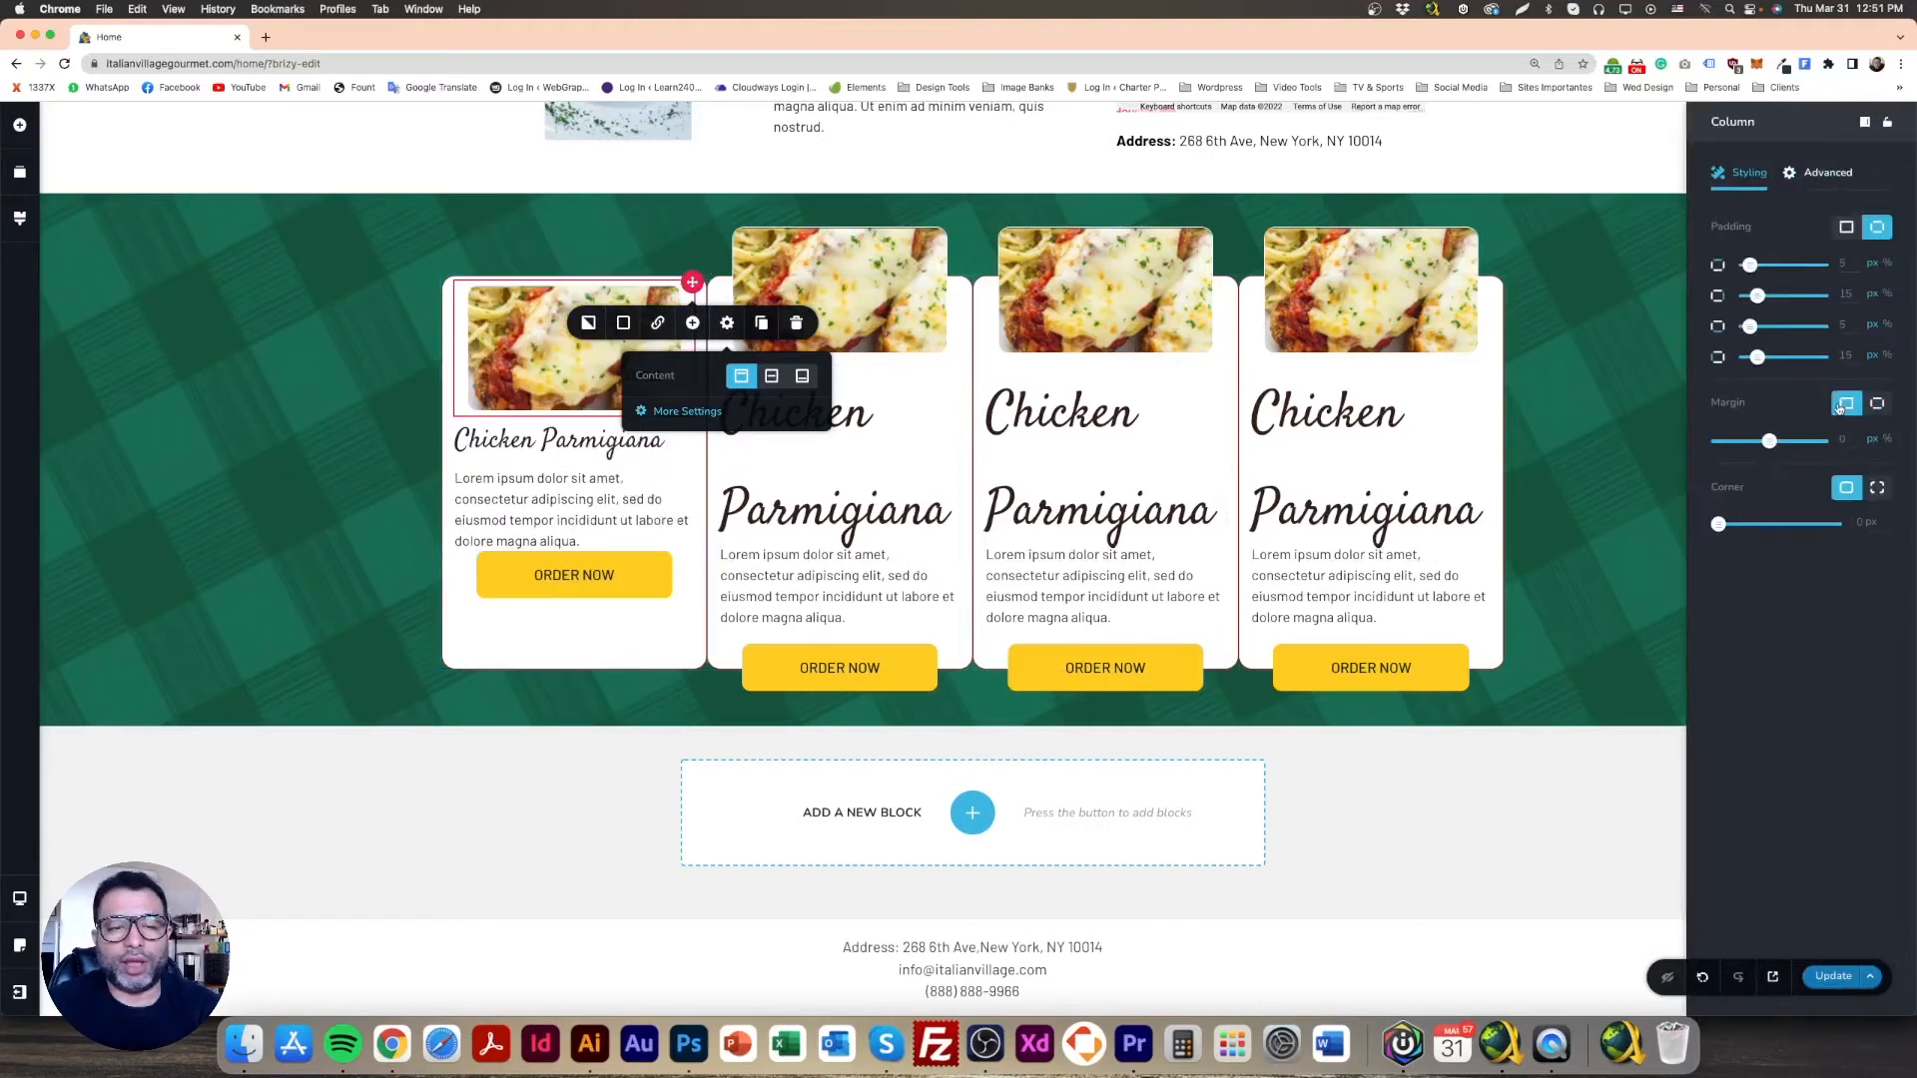
click(403, 448)
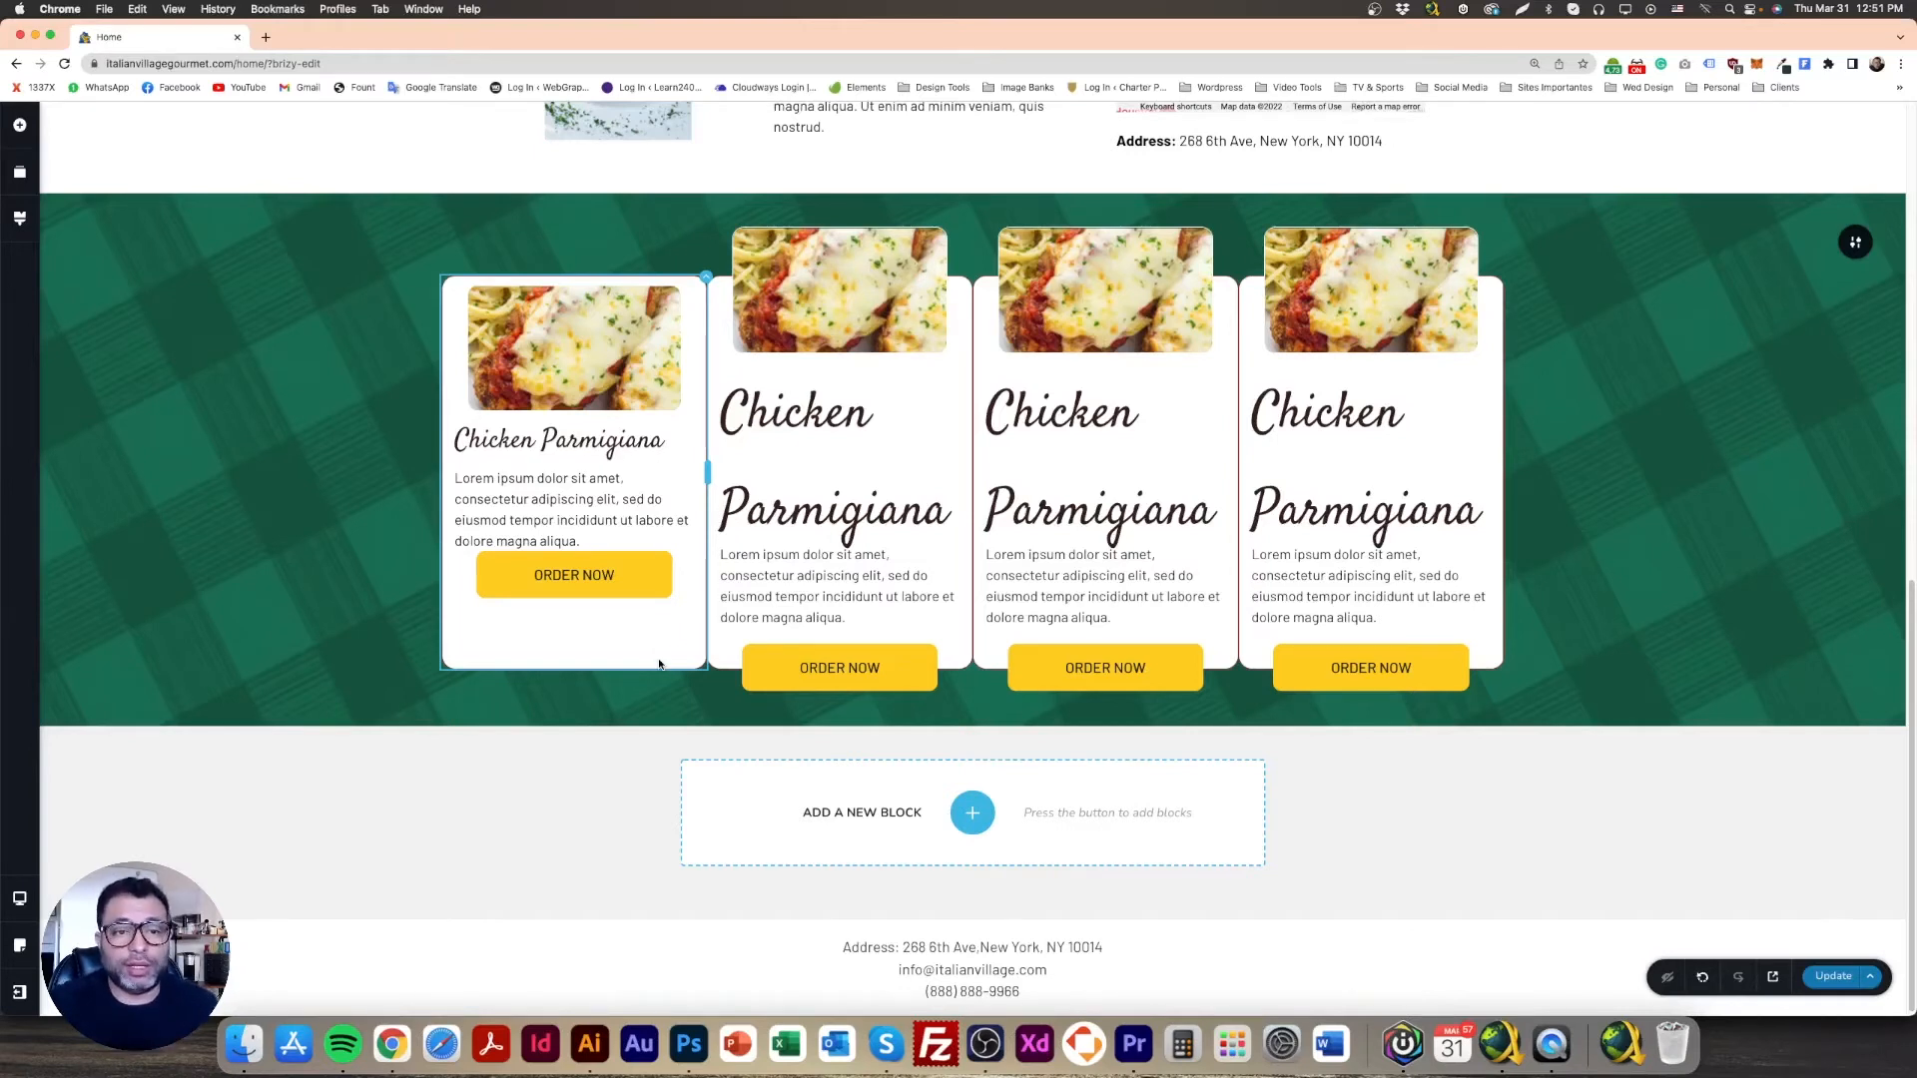
click(634, 591)
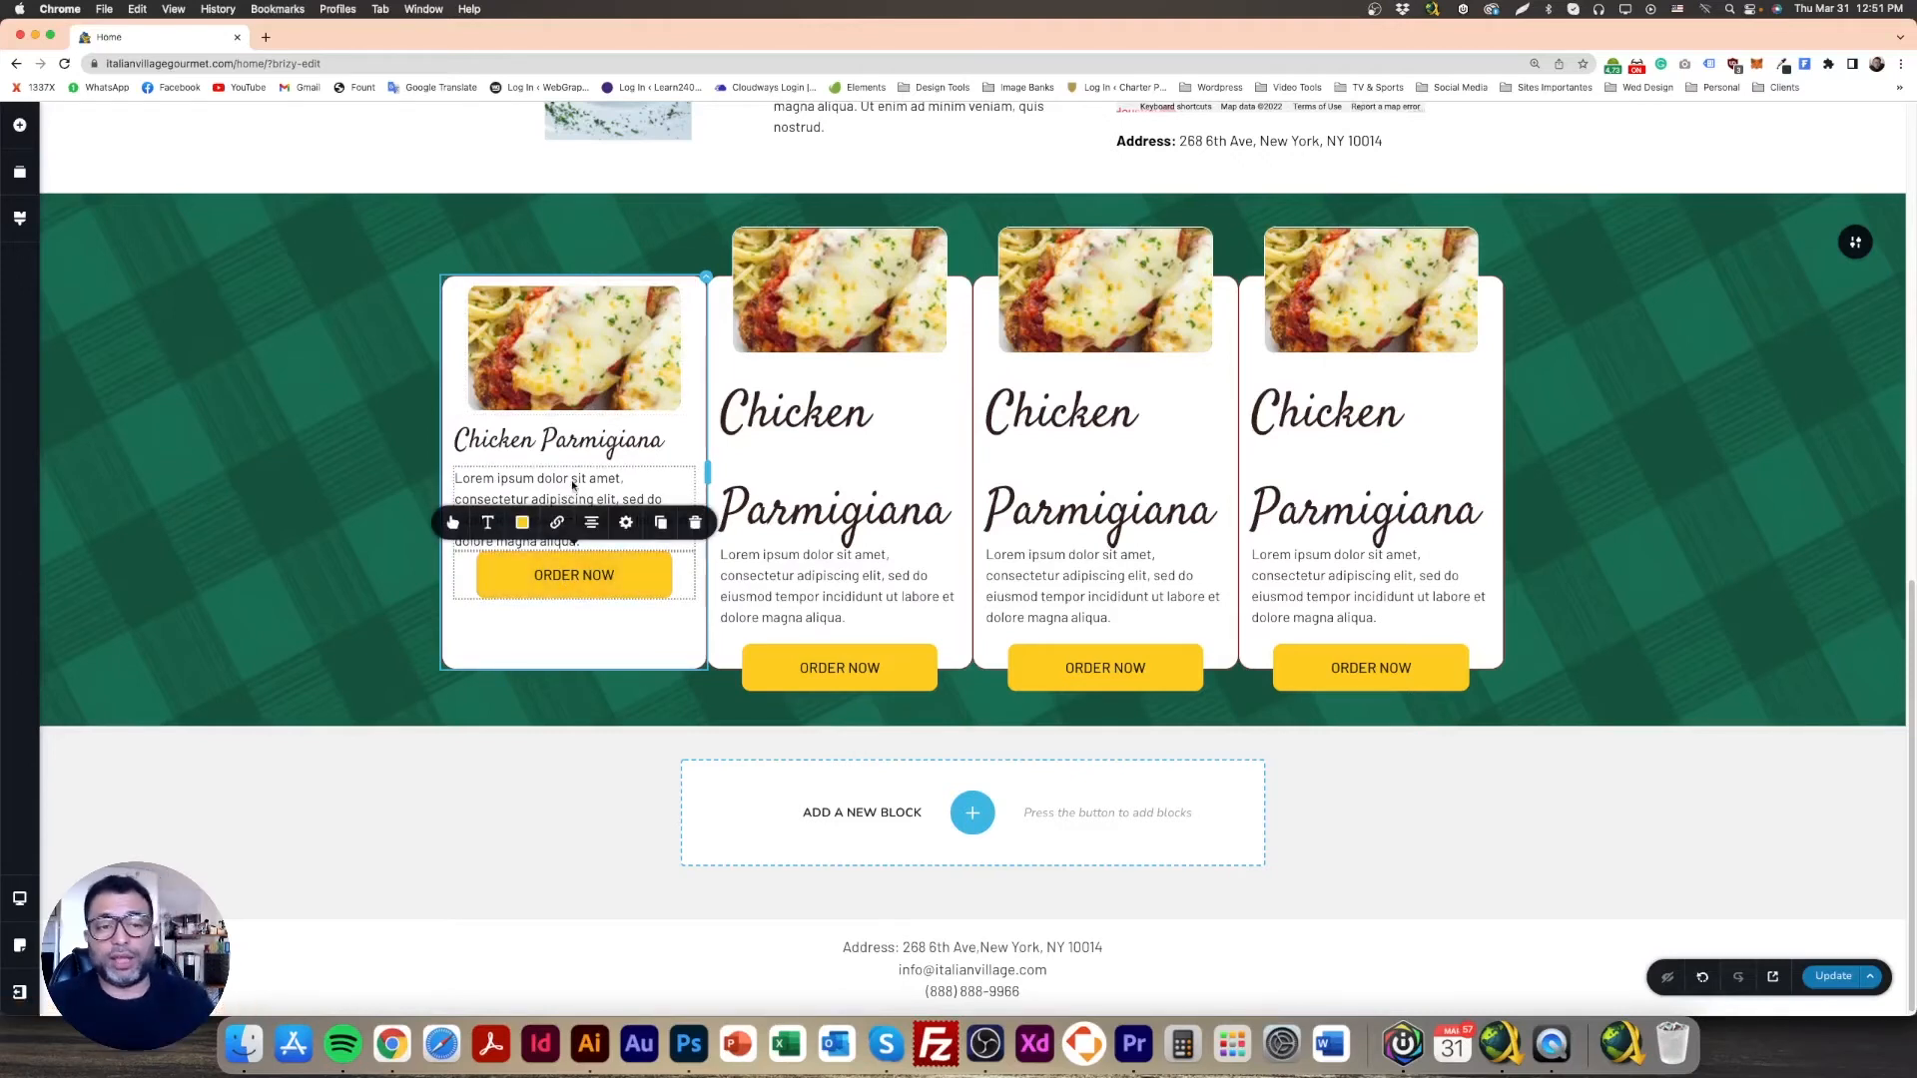
click(345, 389)
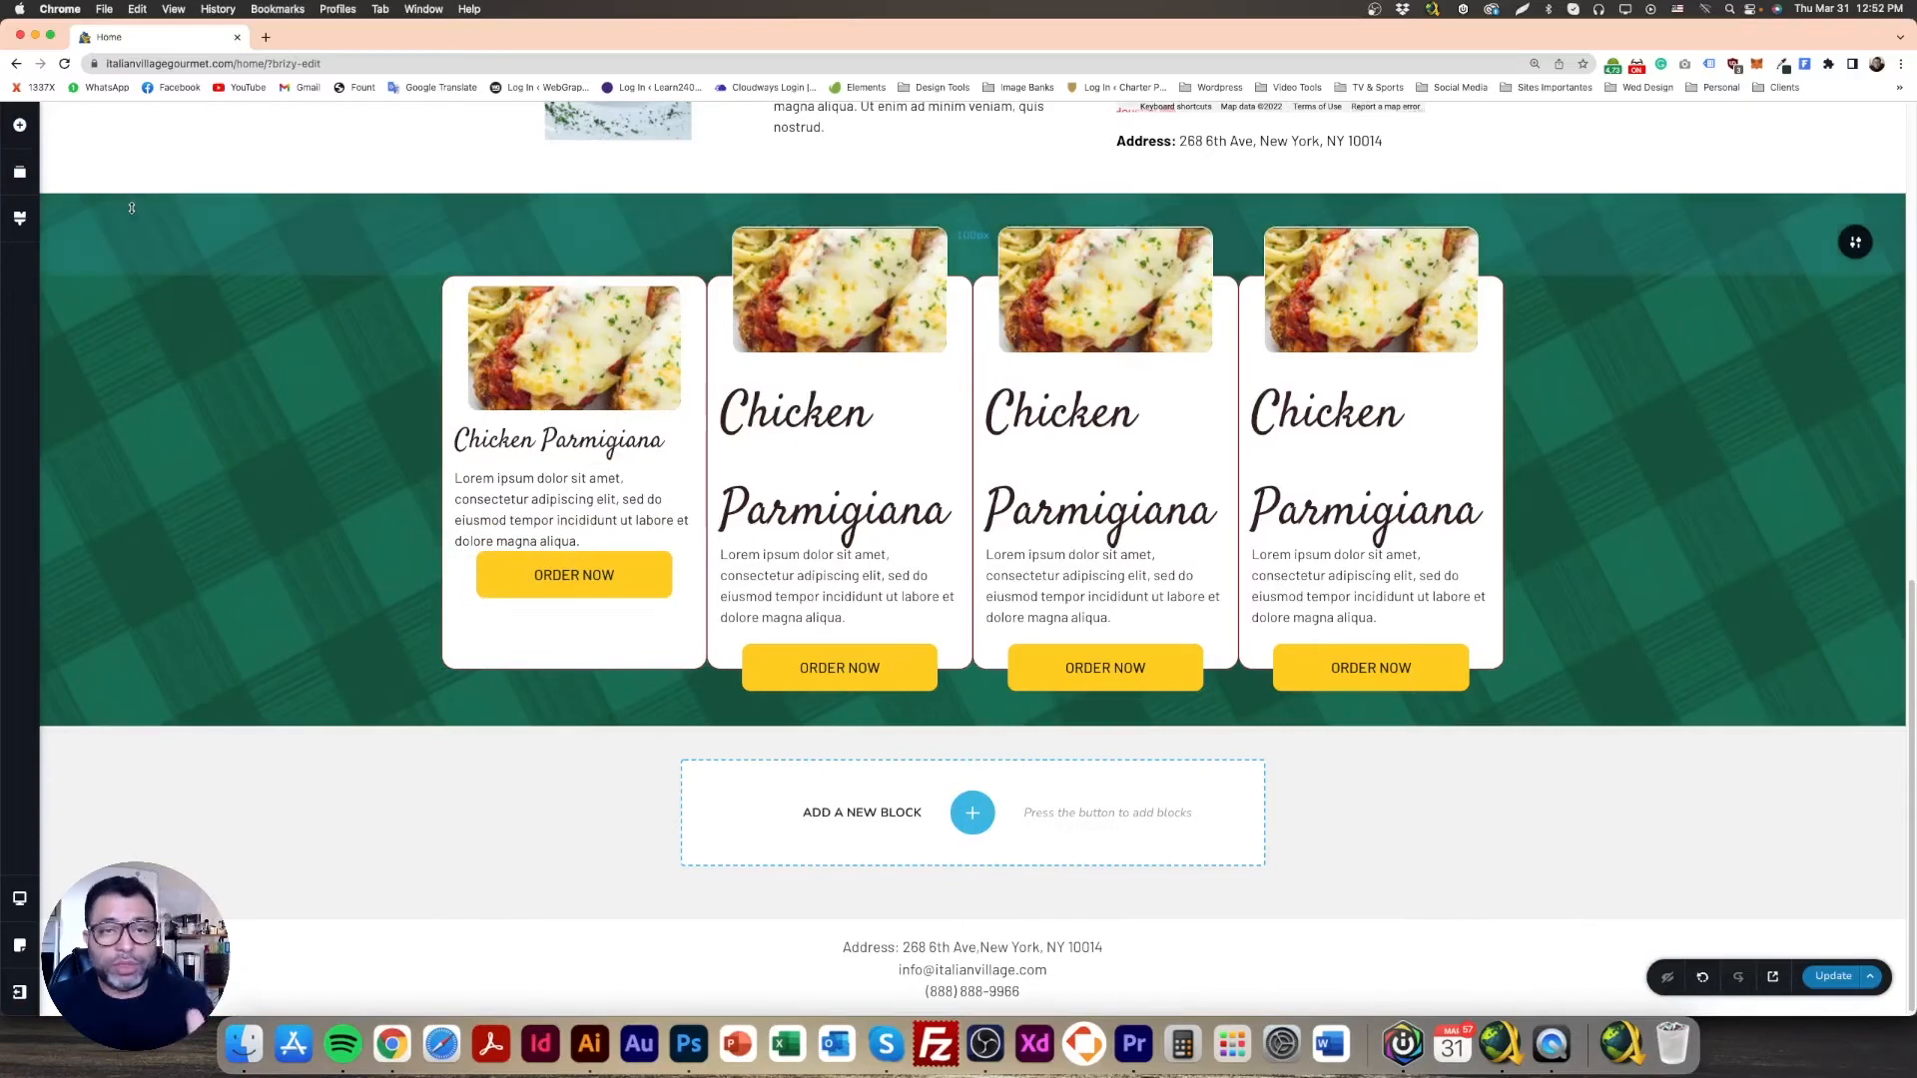
Step: Add a Spacer under the first card's heading and duplicate it above the ORDER NOW button
click(20, 126)
drag(78, 398, 587, 606)
click(574, 439)
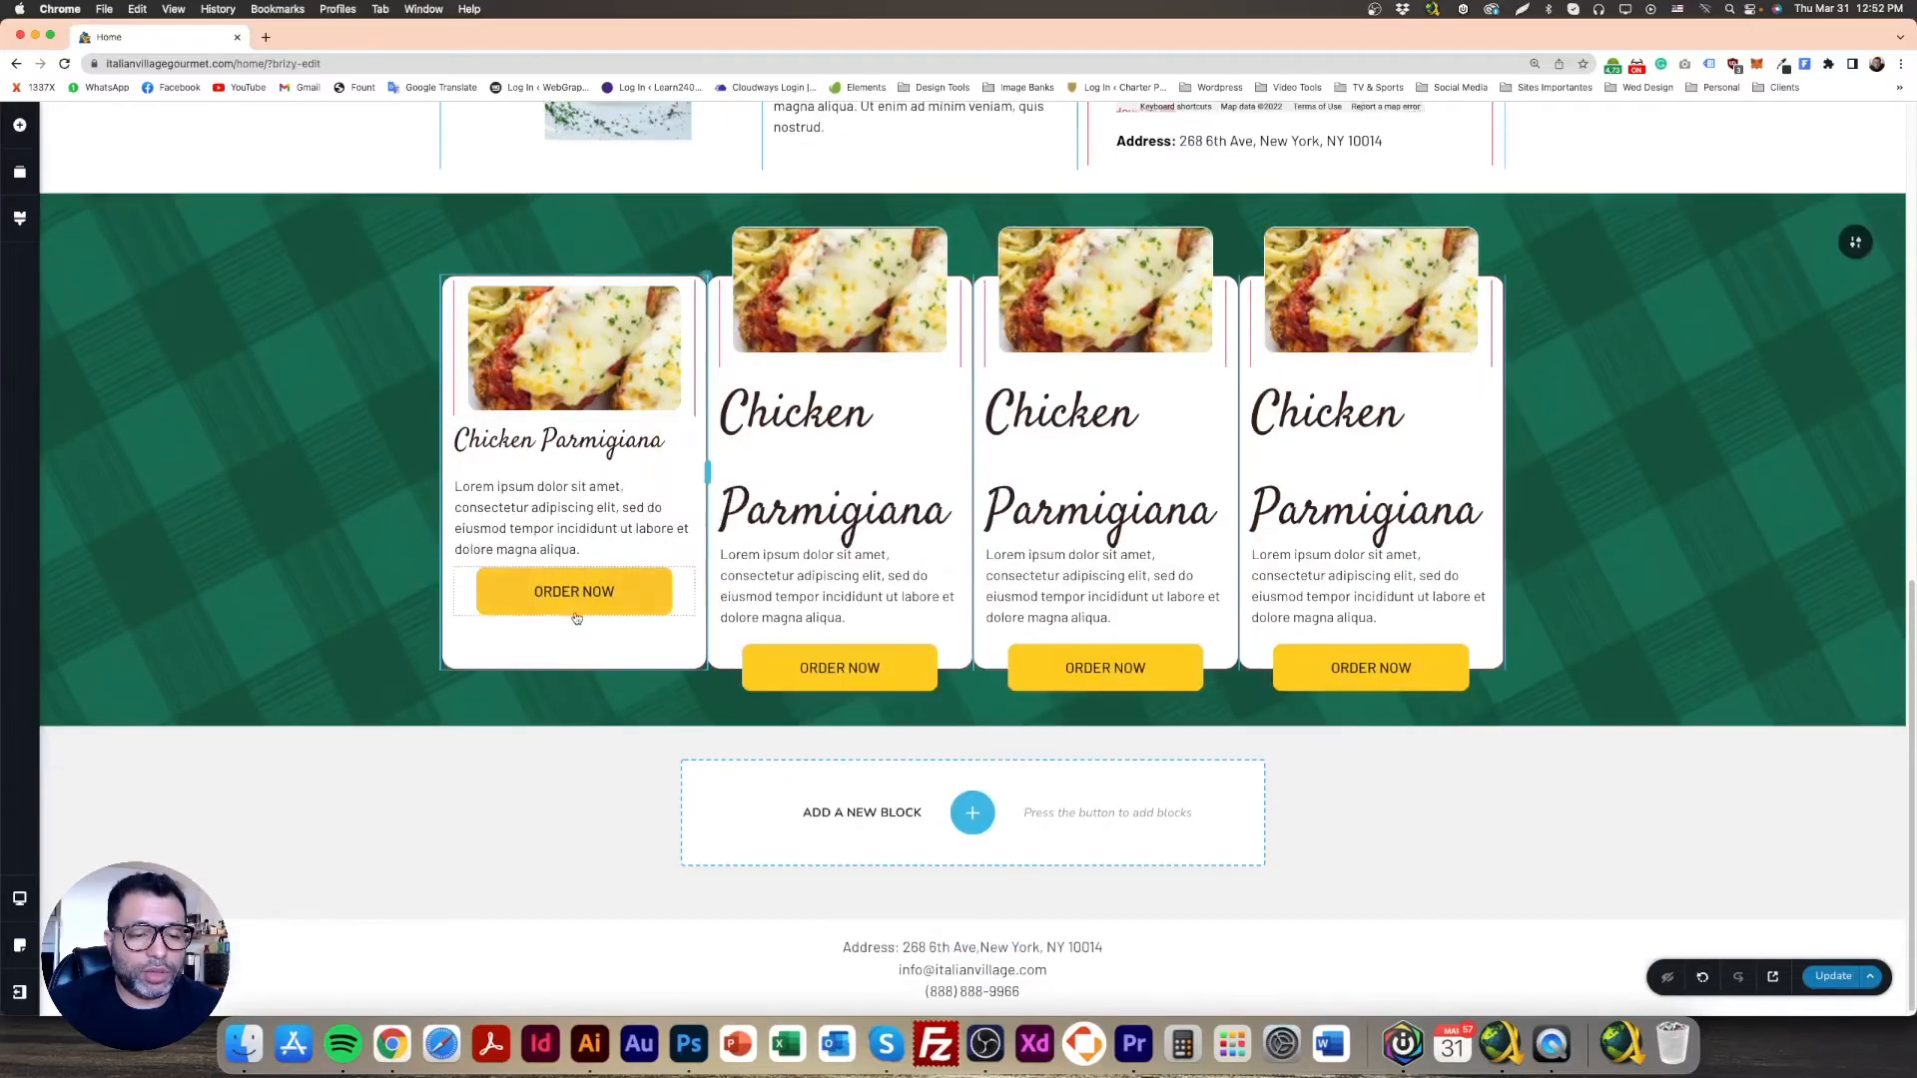
click(529, 564)
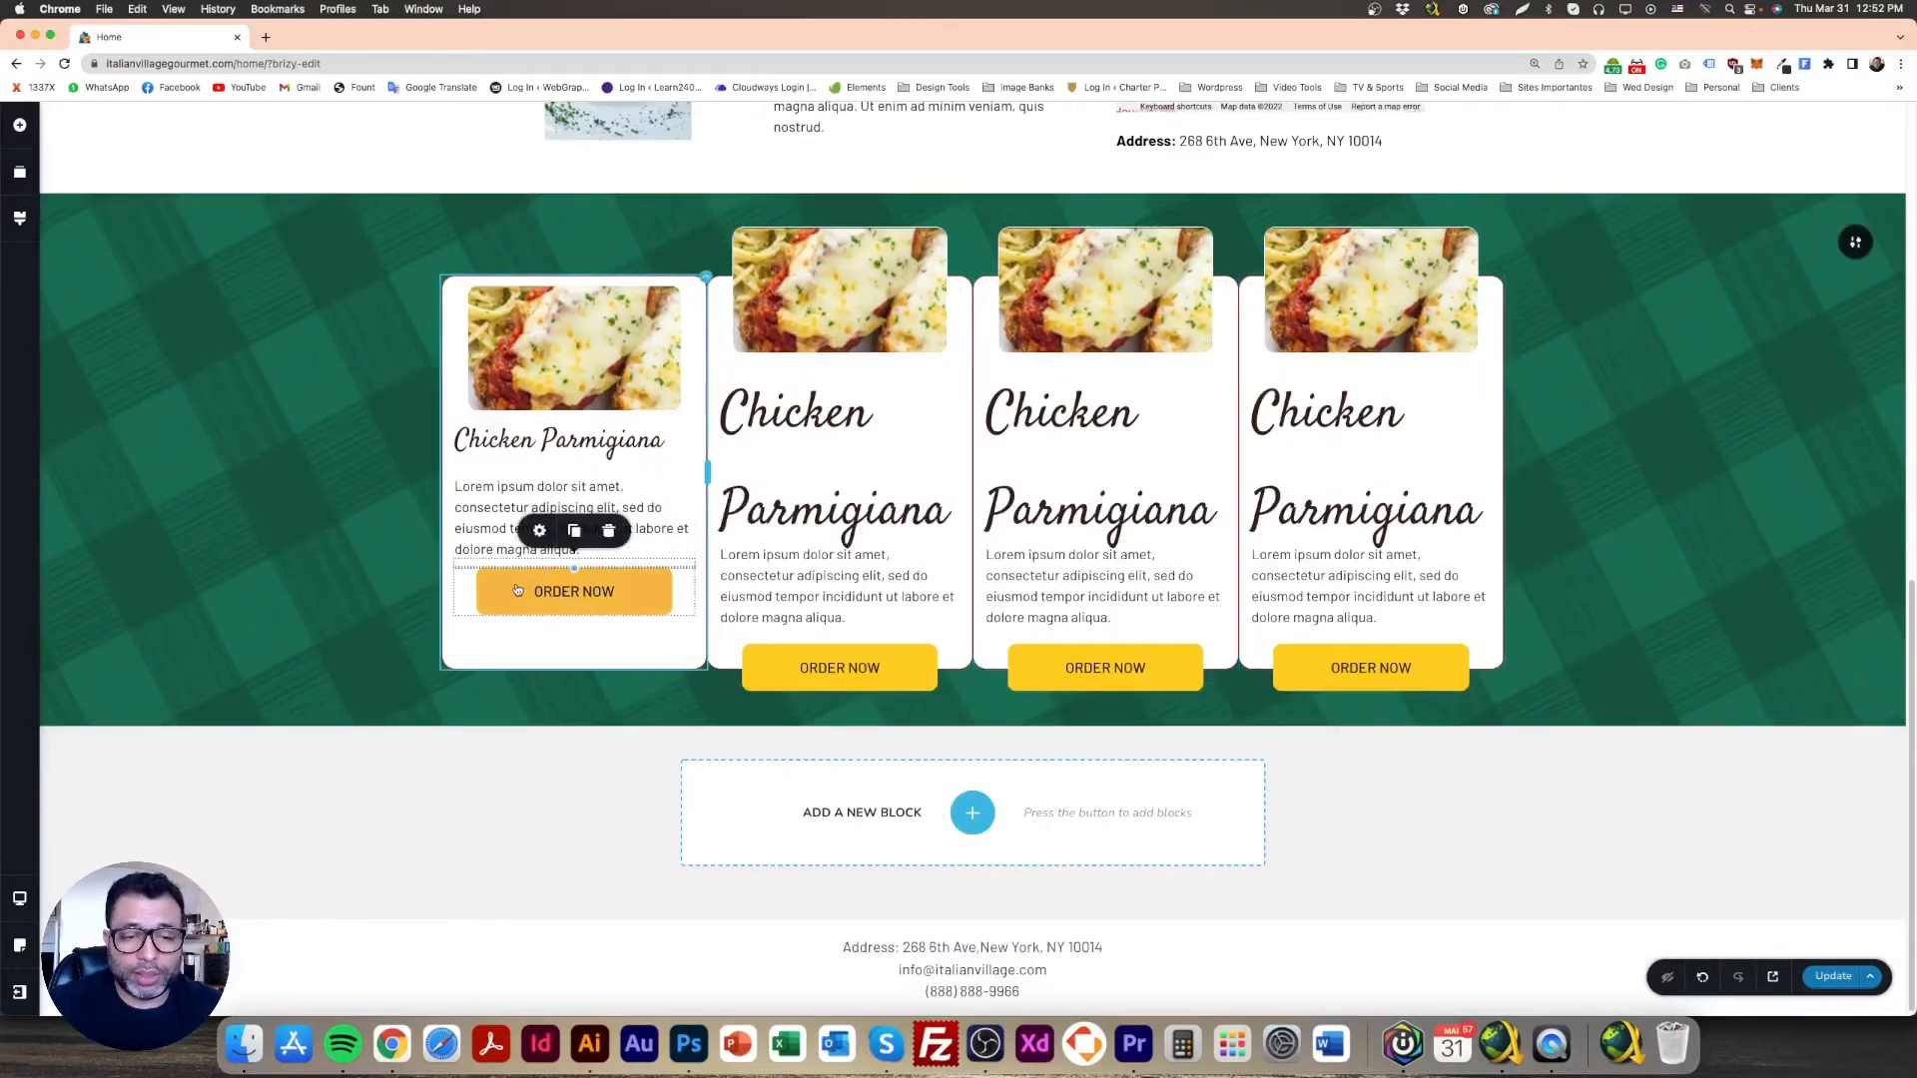
click(519, 601)
click(355, 523)
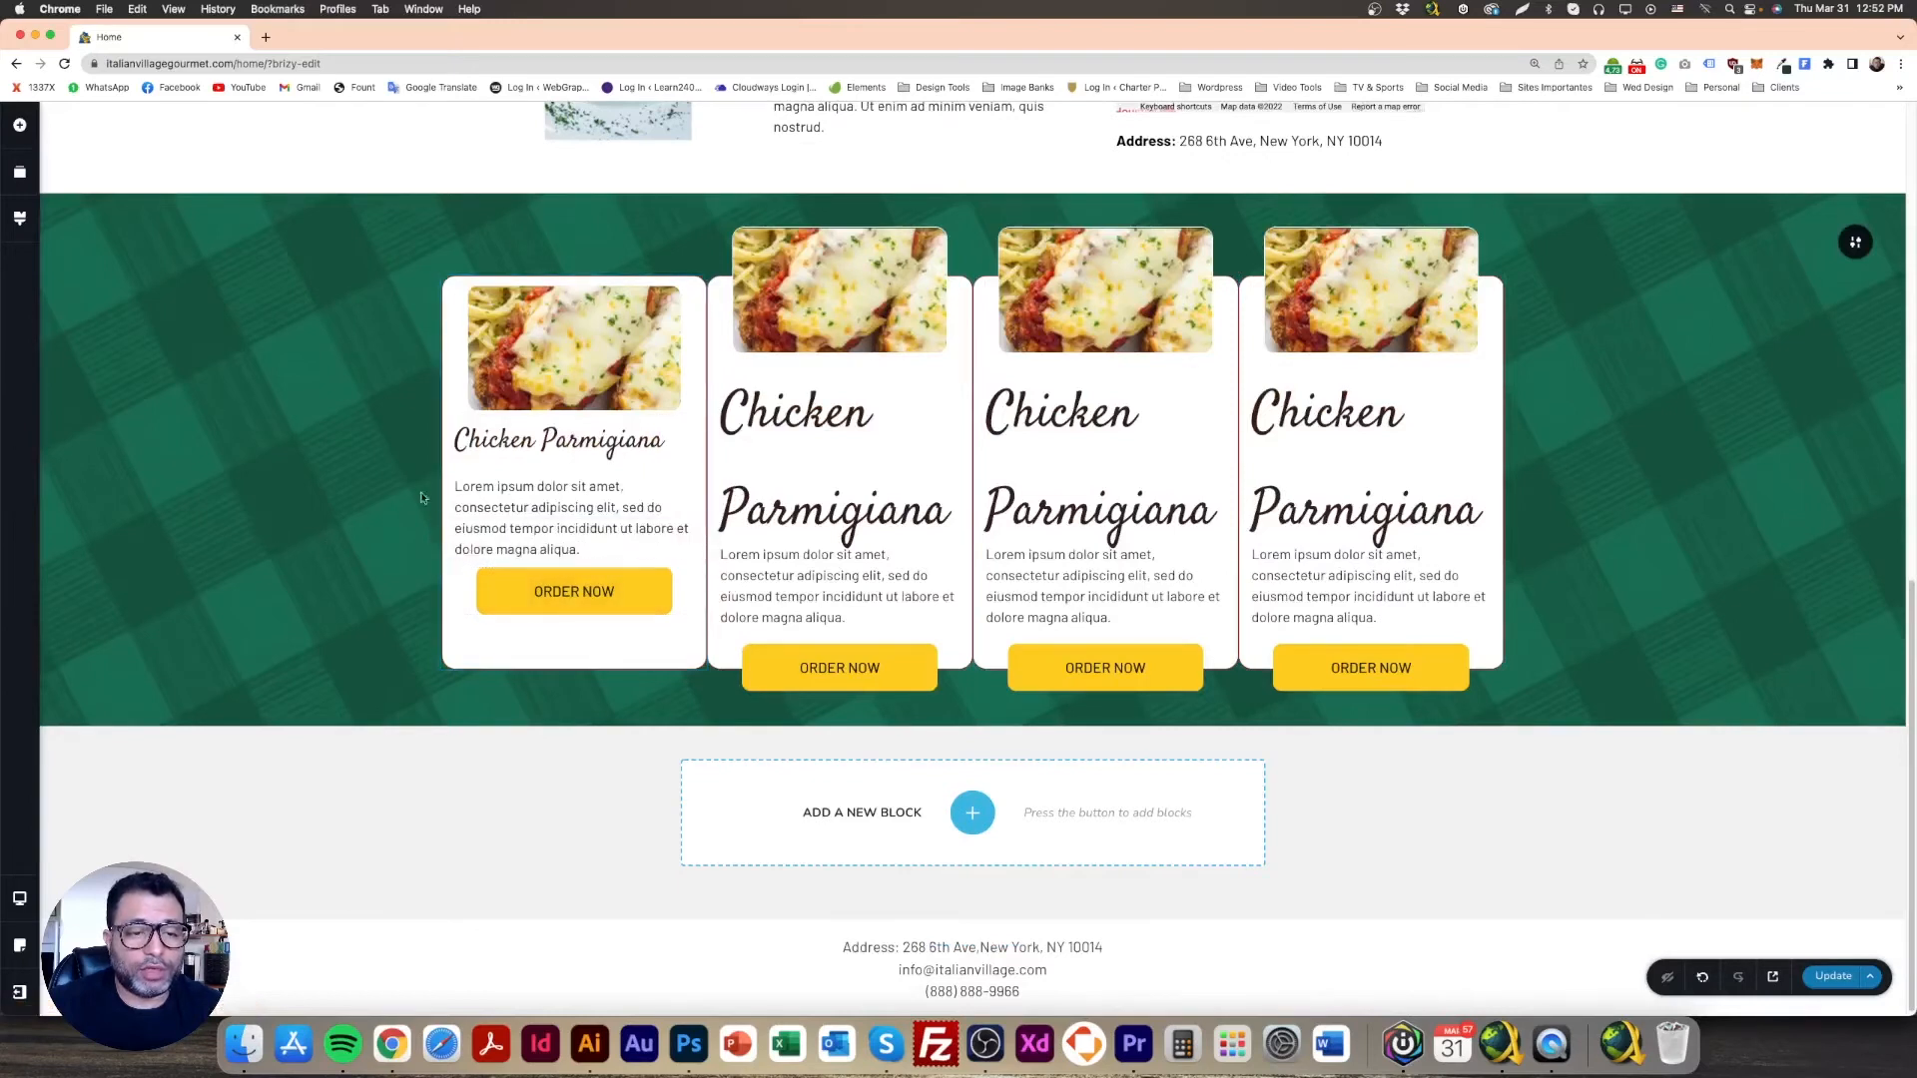
click(549, 396)
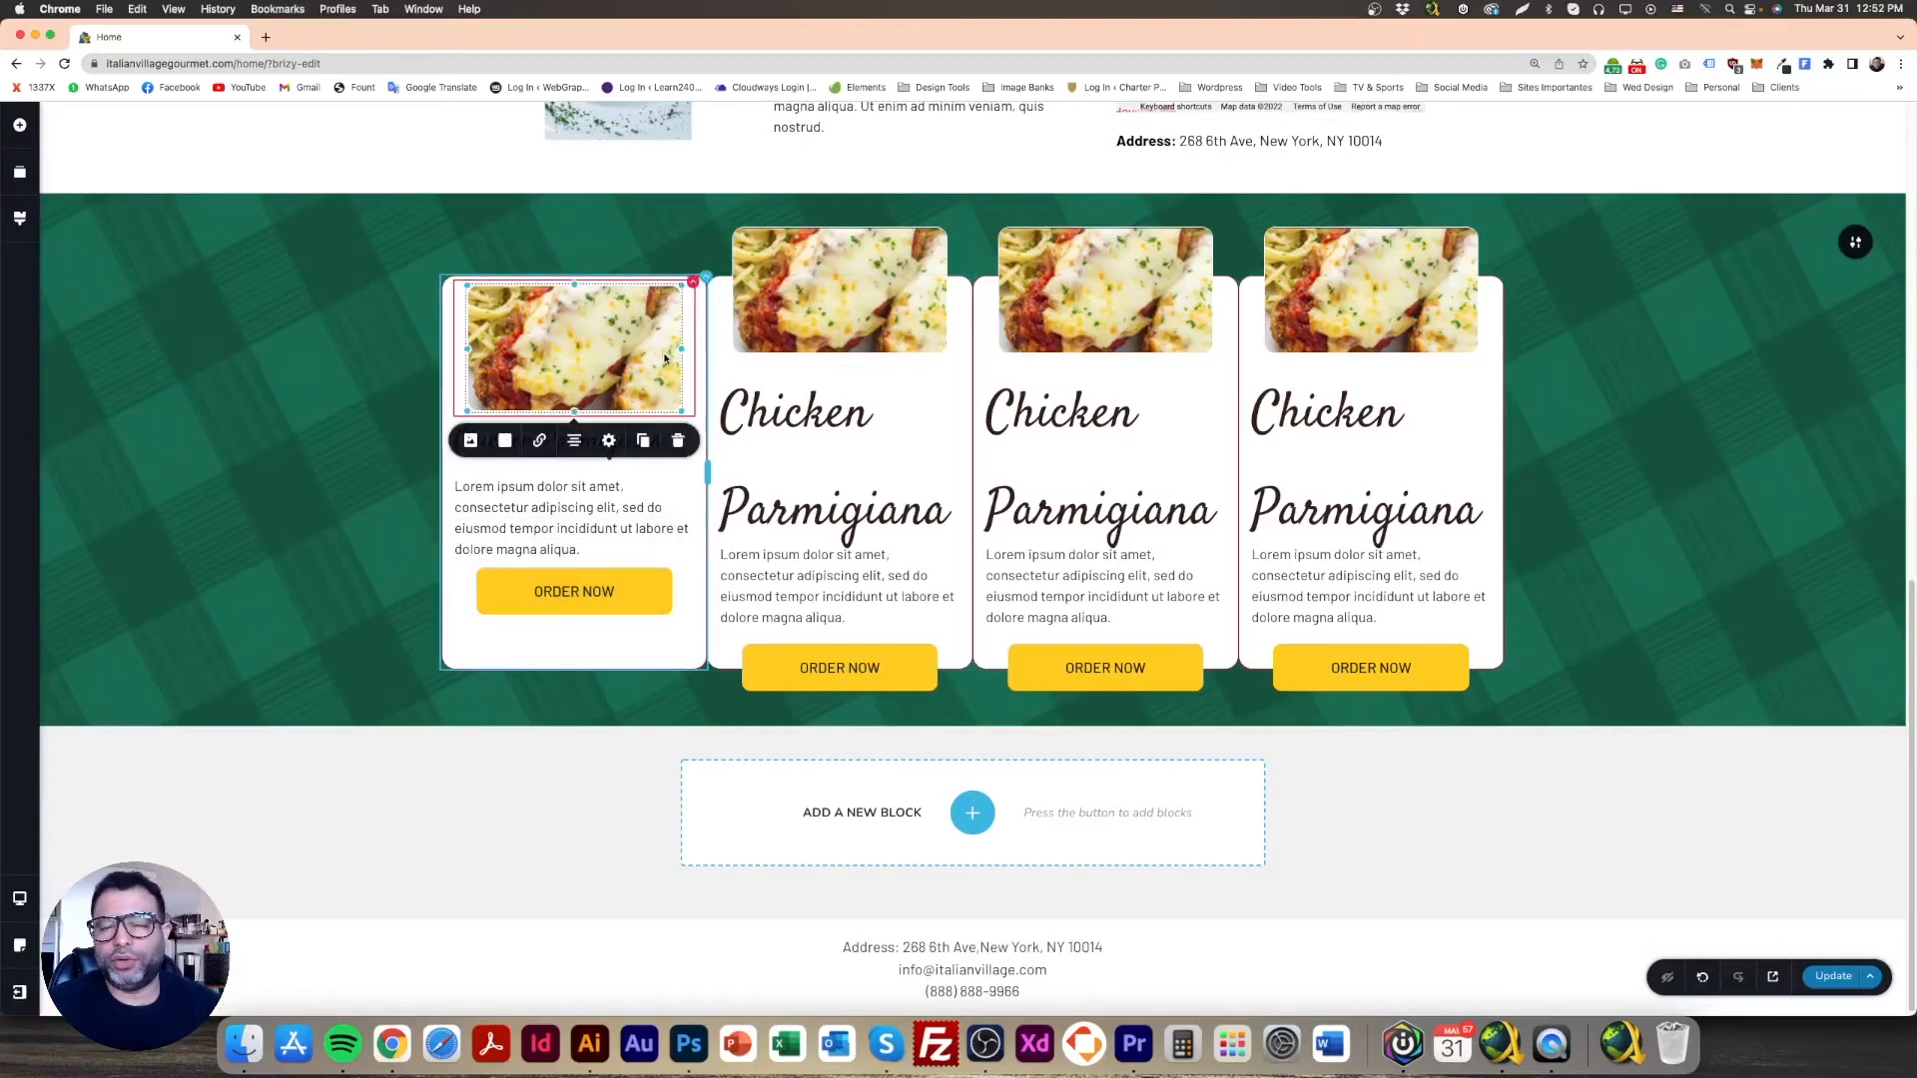
click(321, 363)
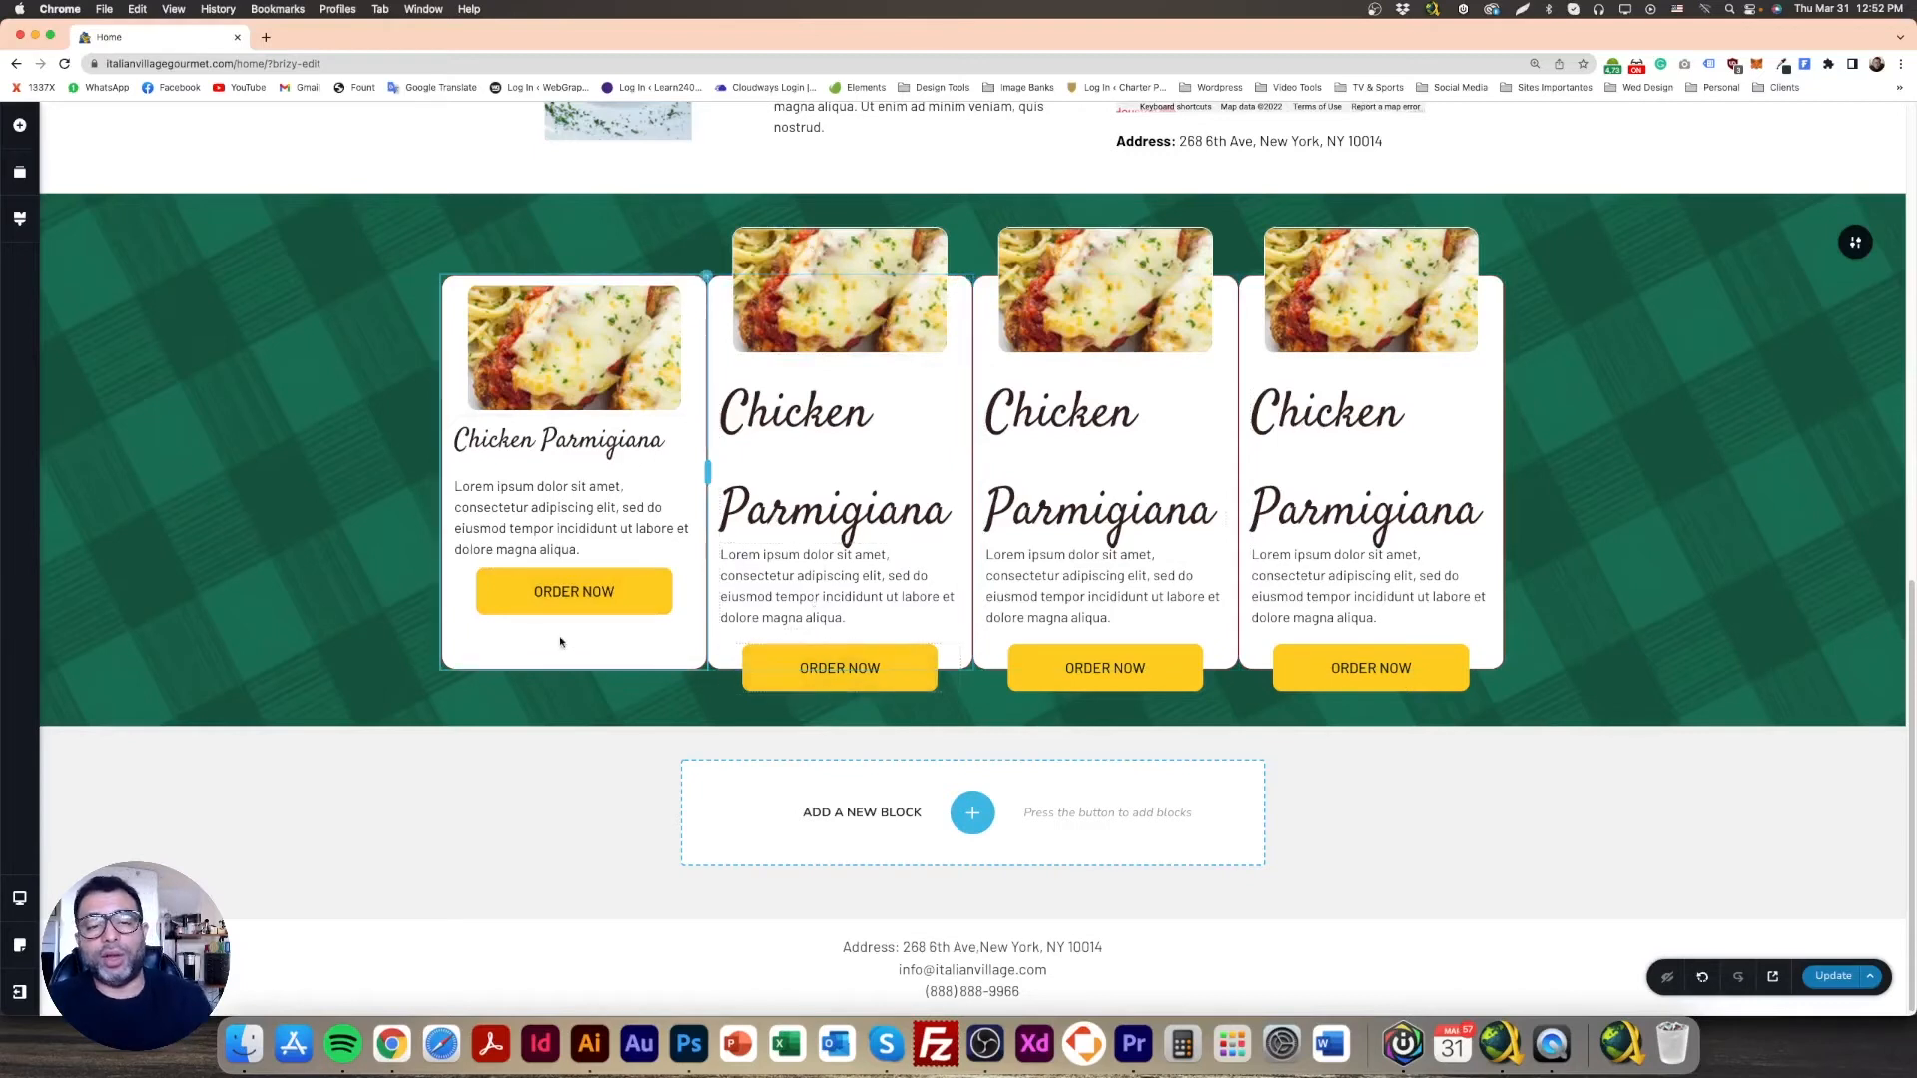
Step: Delete the extra card columns and duplicate the last one so the row holds four cards
click(706, 284)
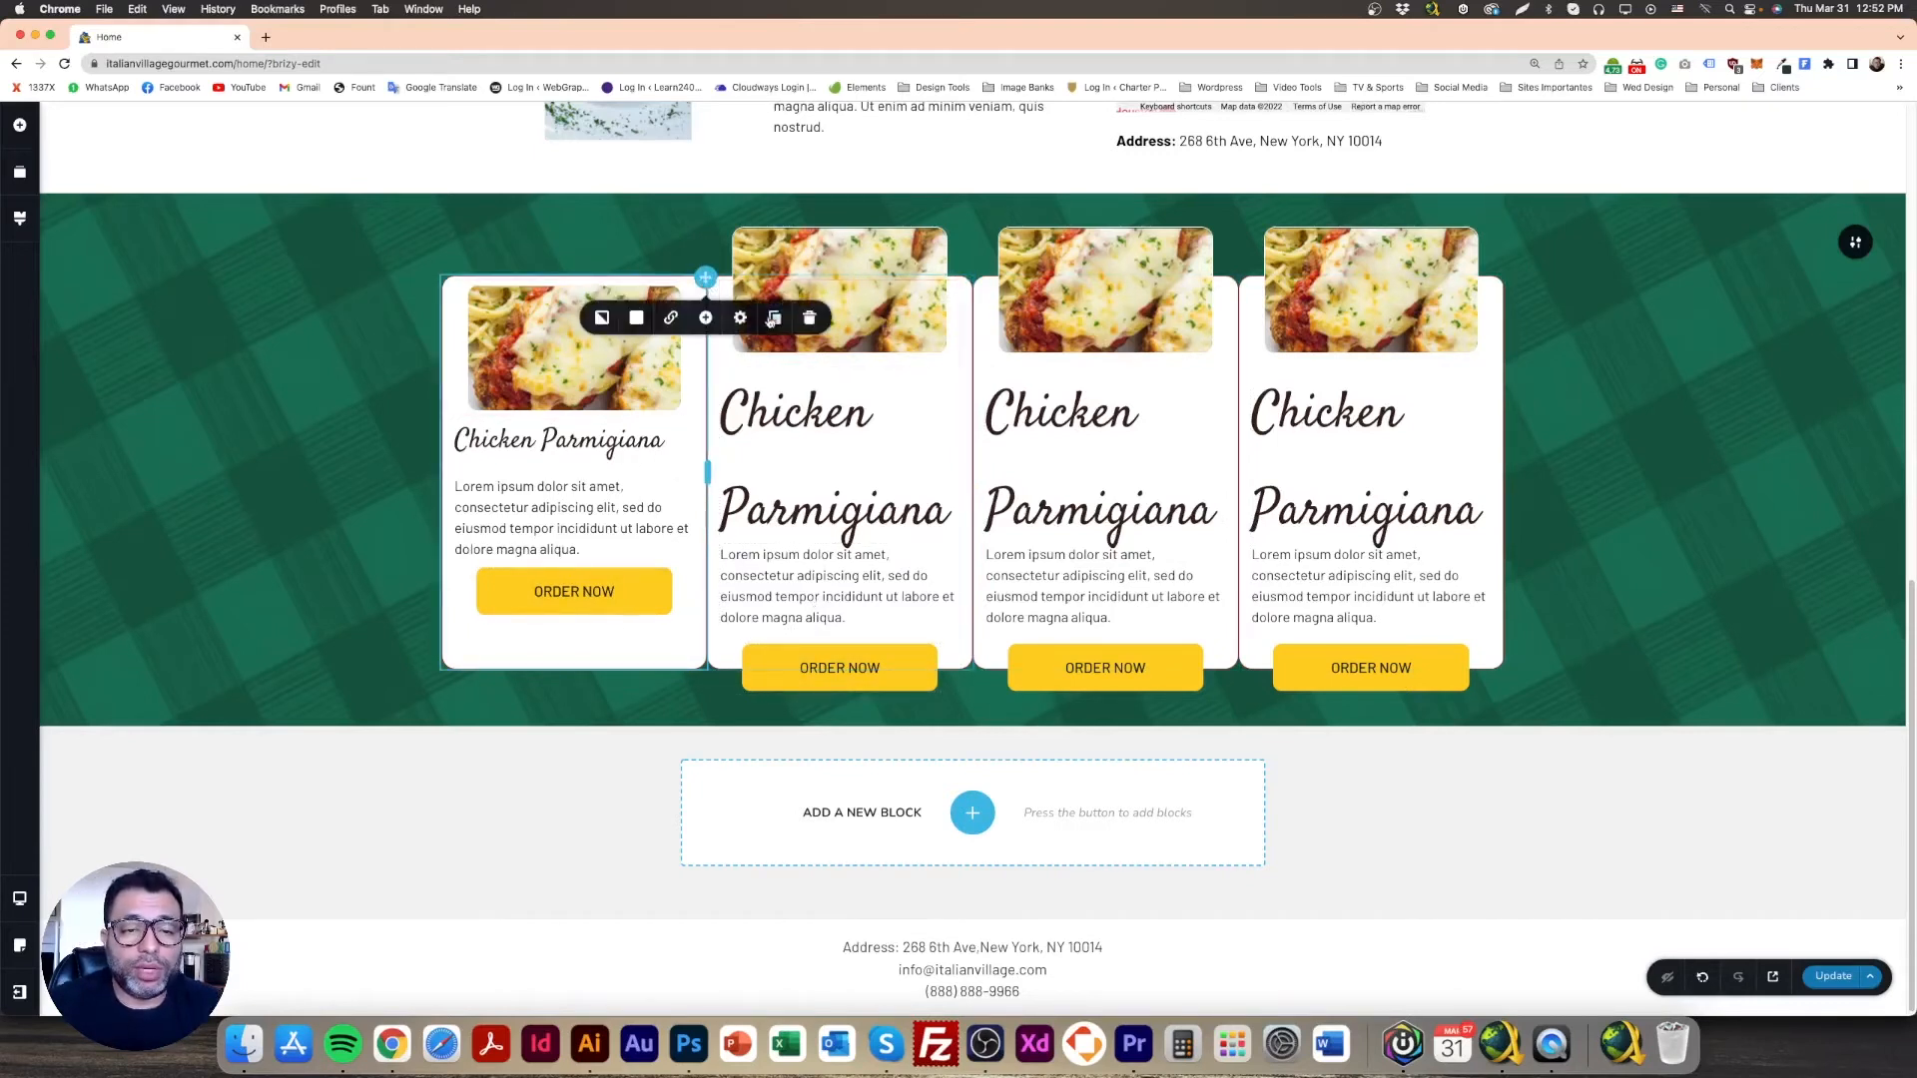
double_click(774, 321)
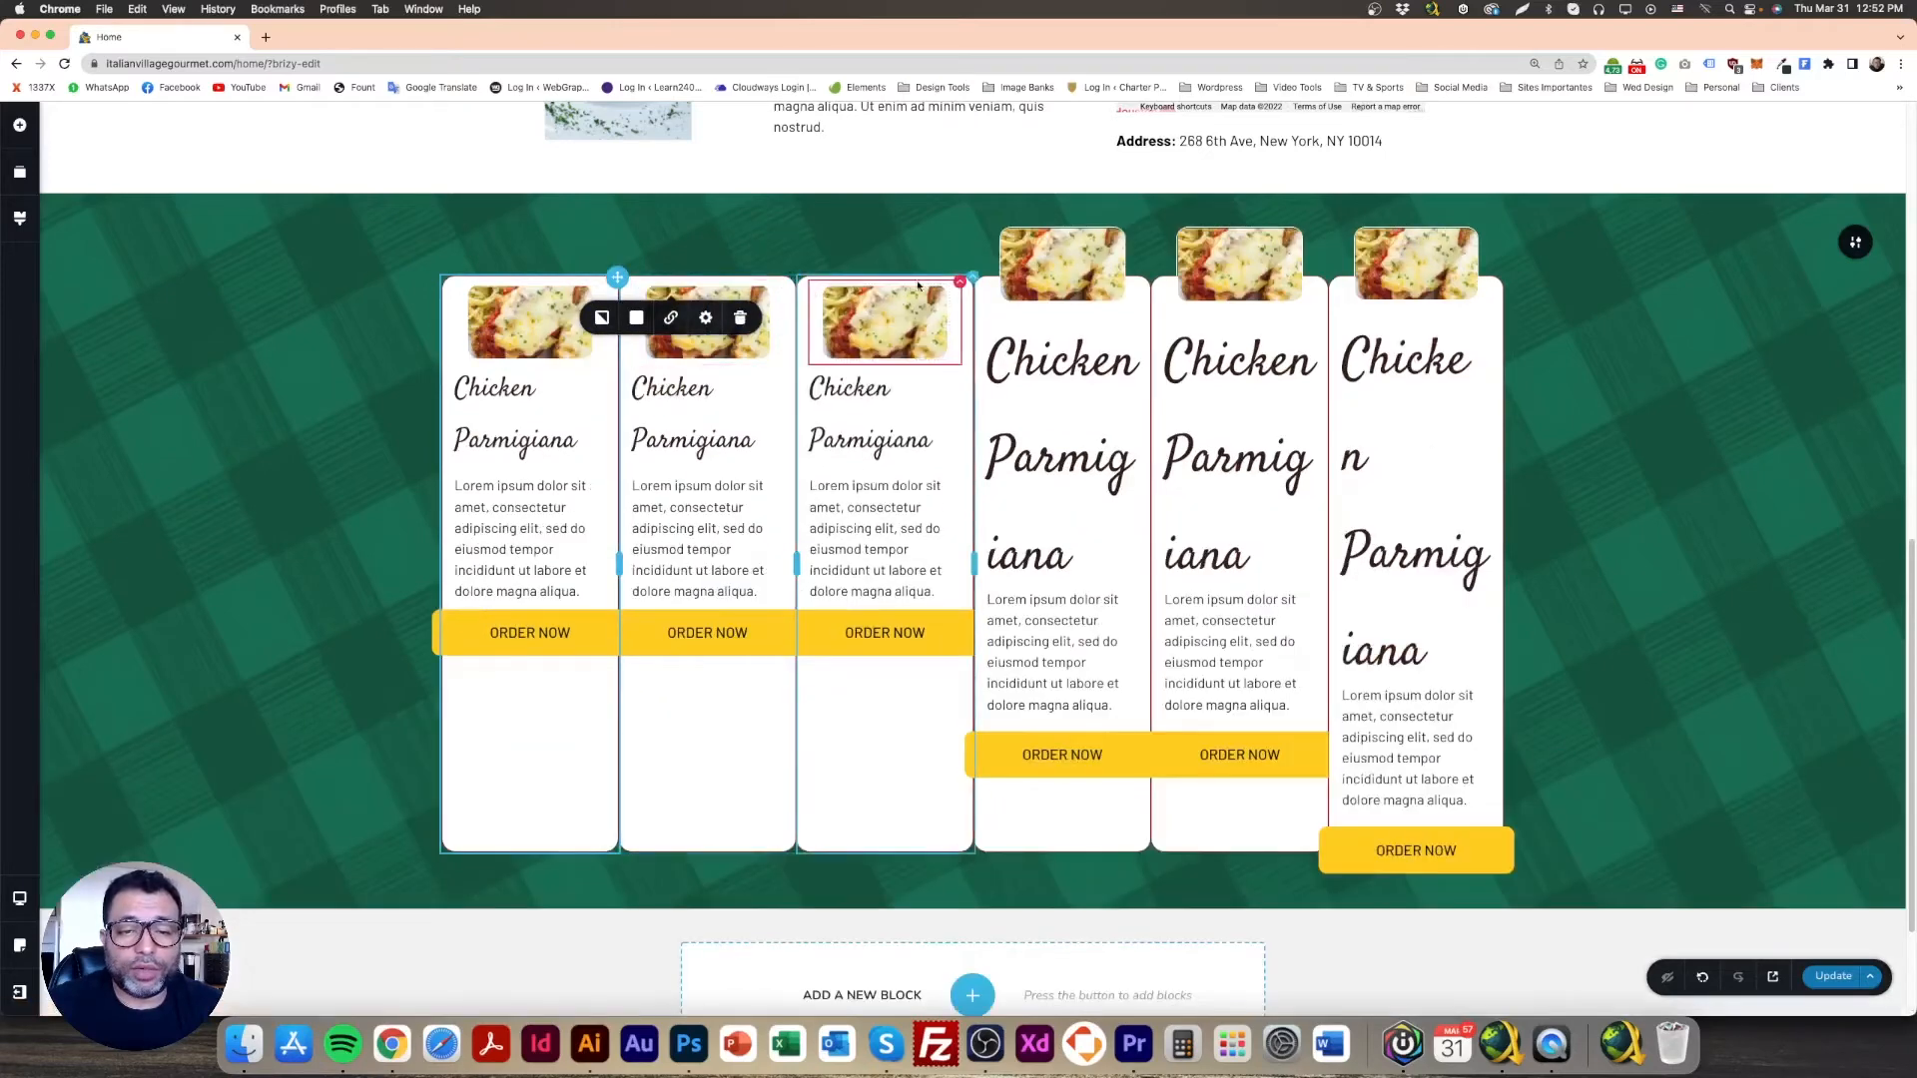
click(972, 277)
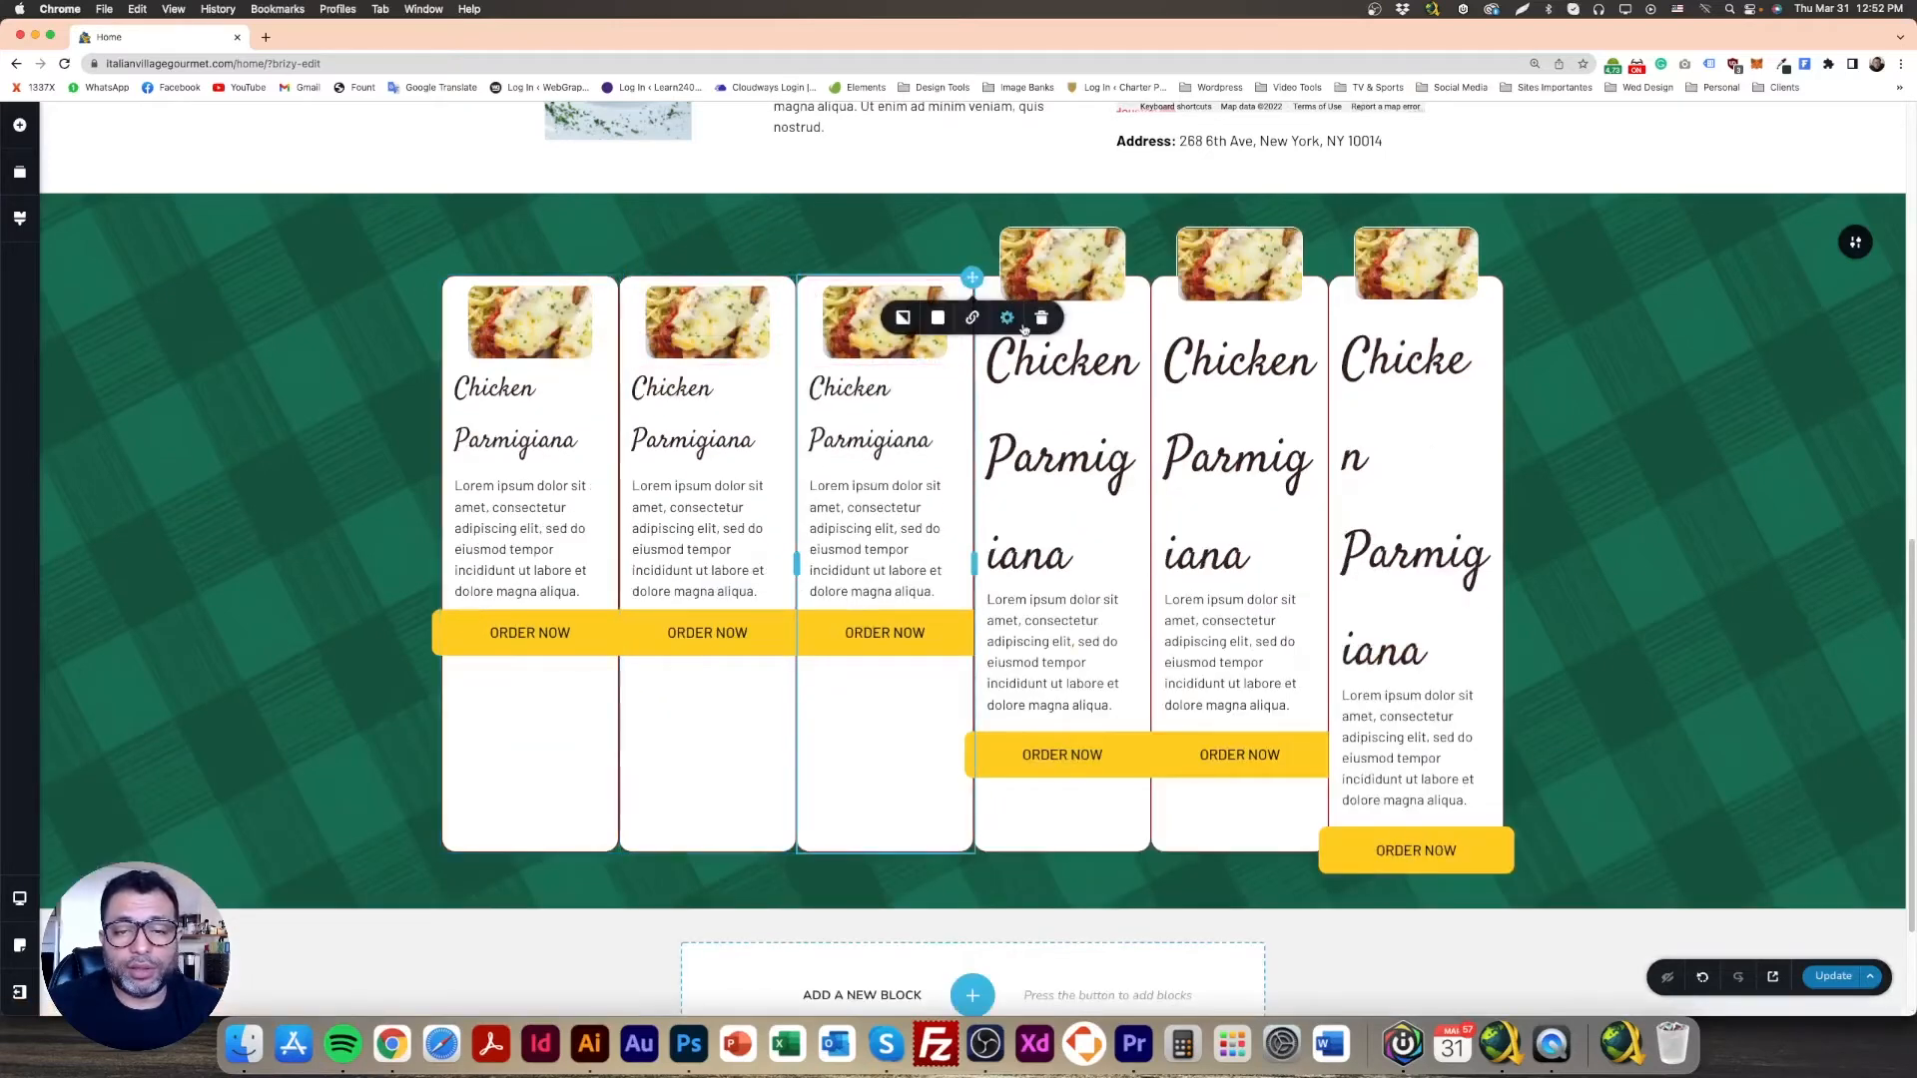
click(1149, 277)
click(1218, 318)
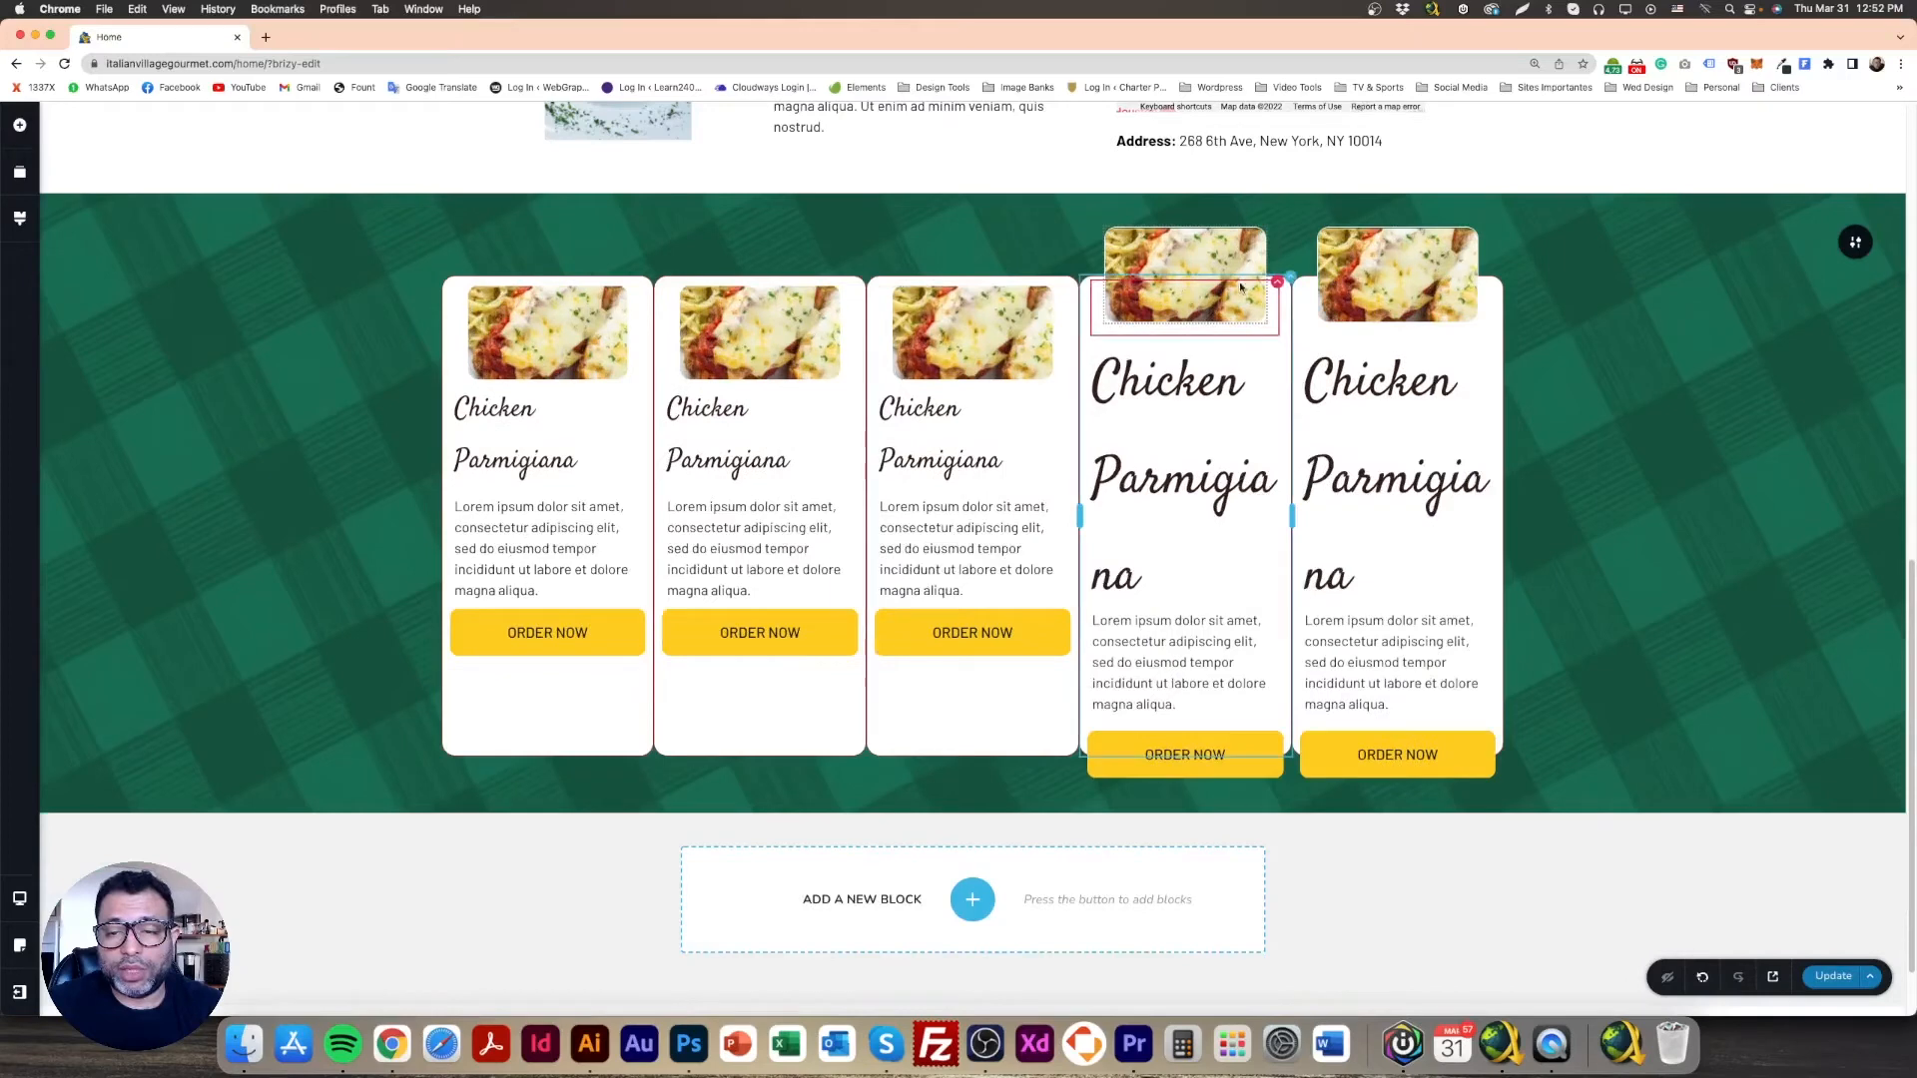
click(1303, 278)
click(1389, 318)
click(1501, 305)
click(1605, 345)
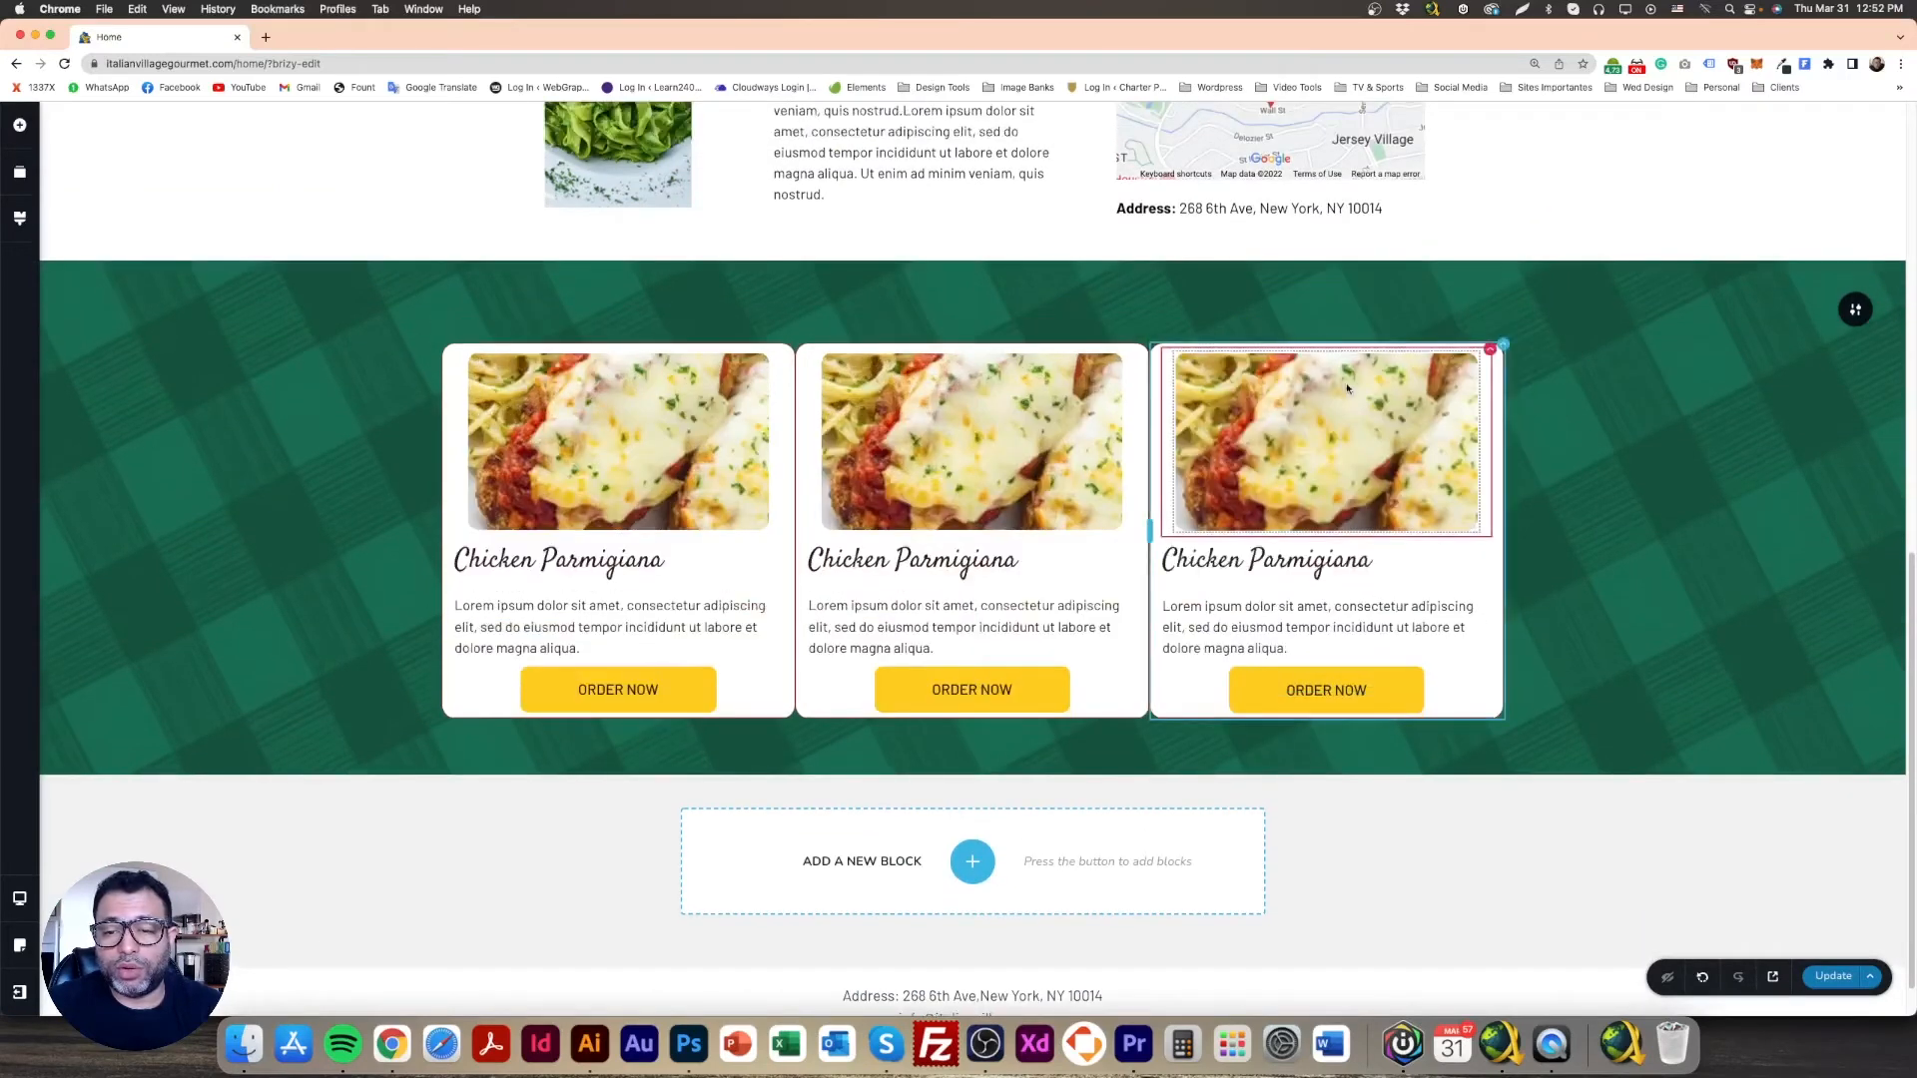
click(1503, 345)
click(1577, 388)
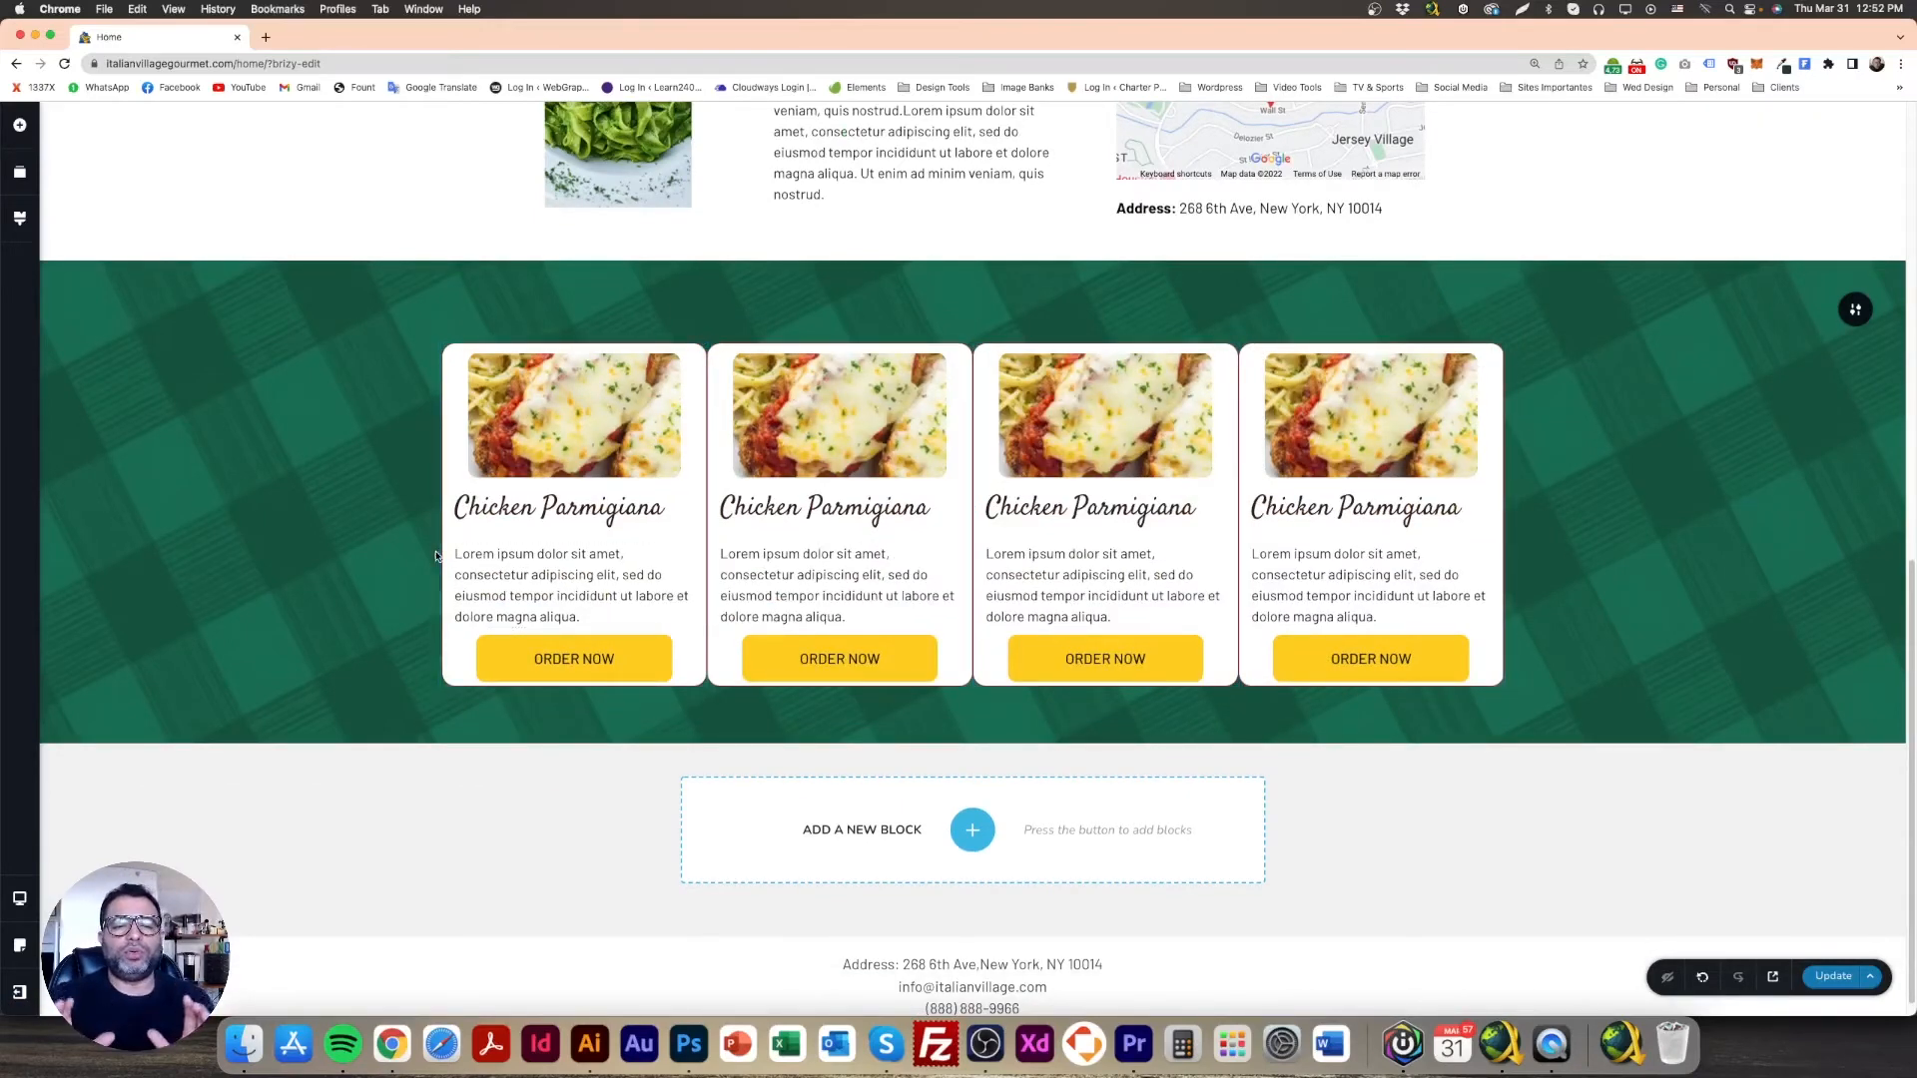
Step: Remove the spacer above the first card's description
click(502, 545)
click(505, 537)
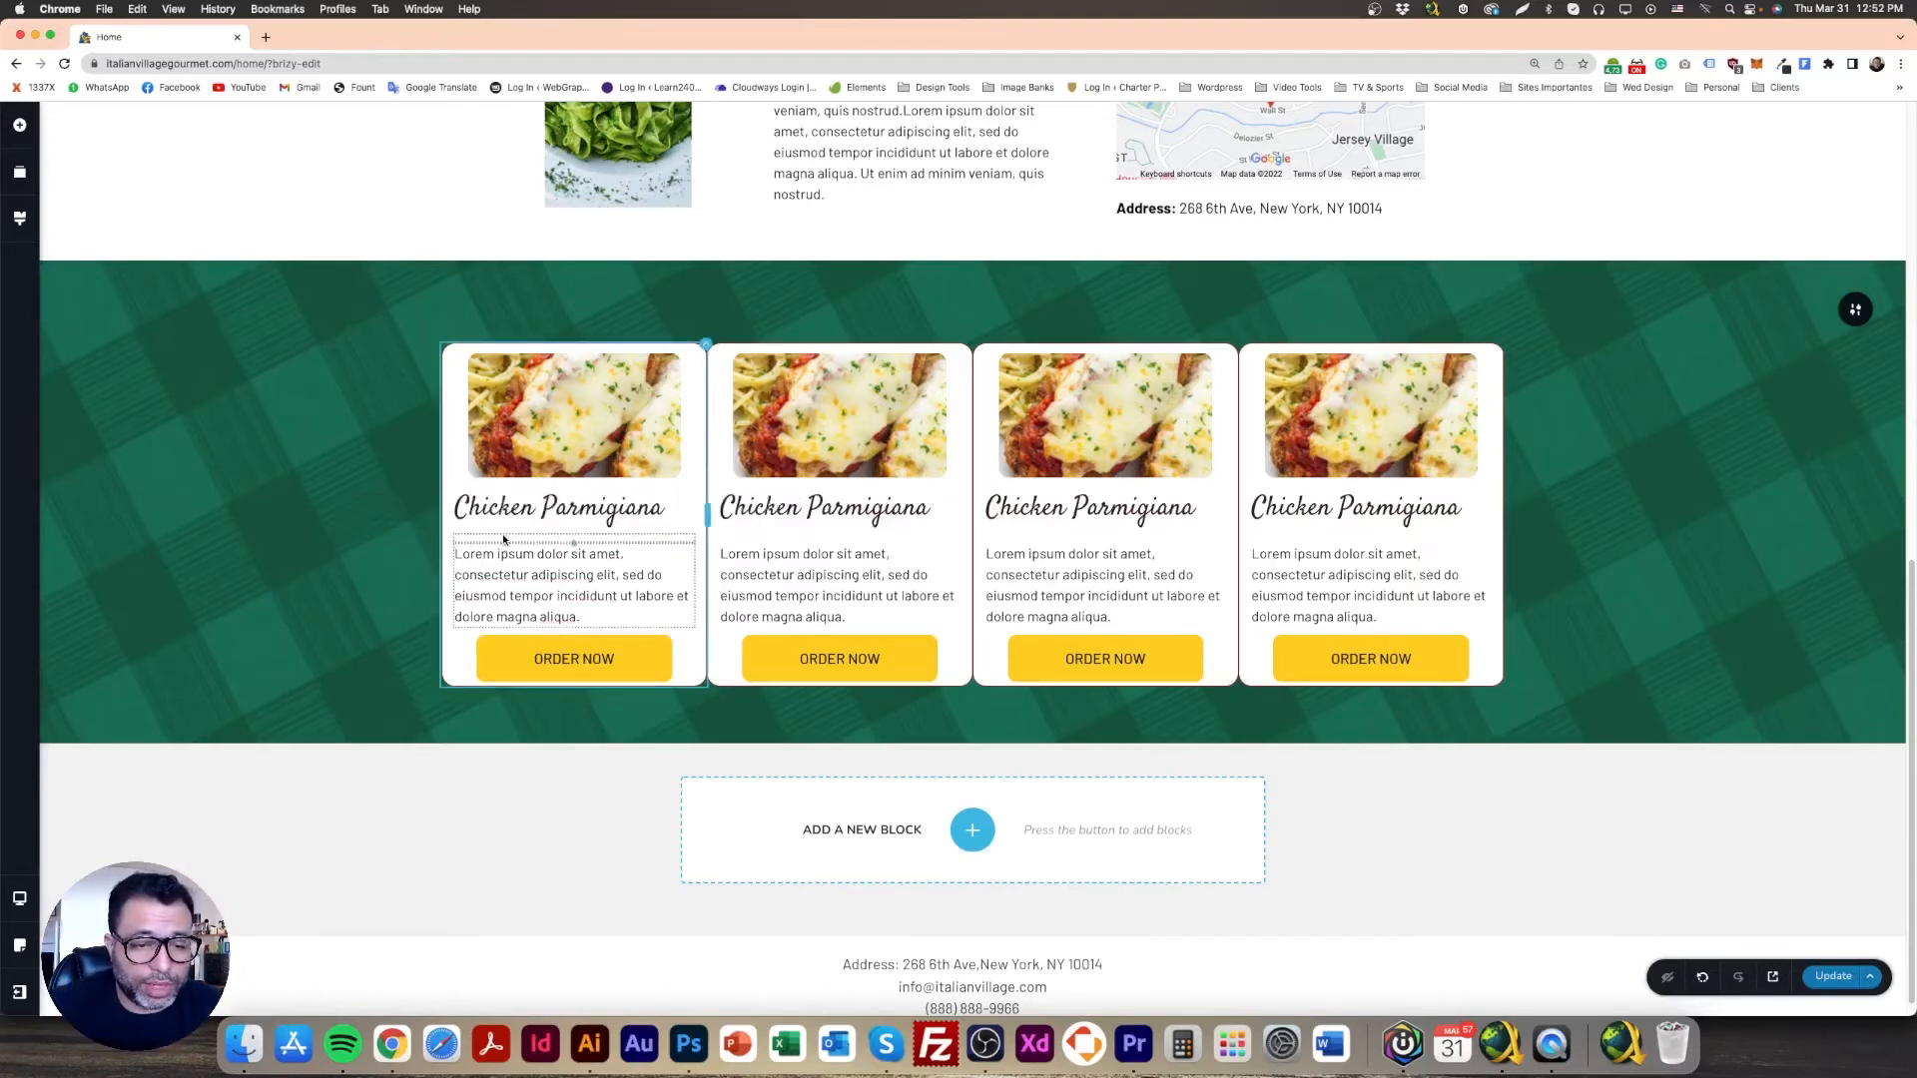
click(609, 508)
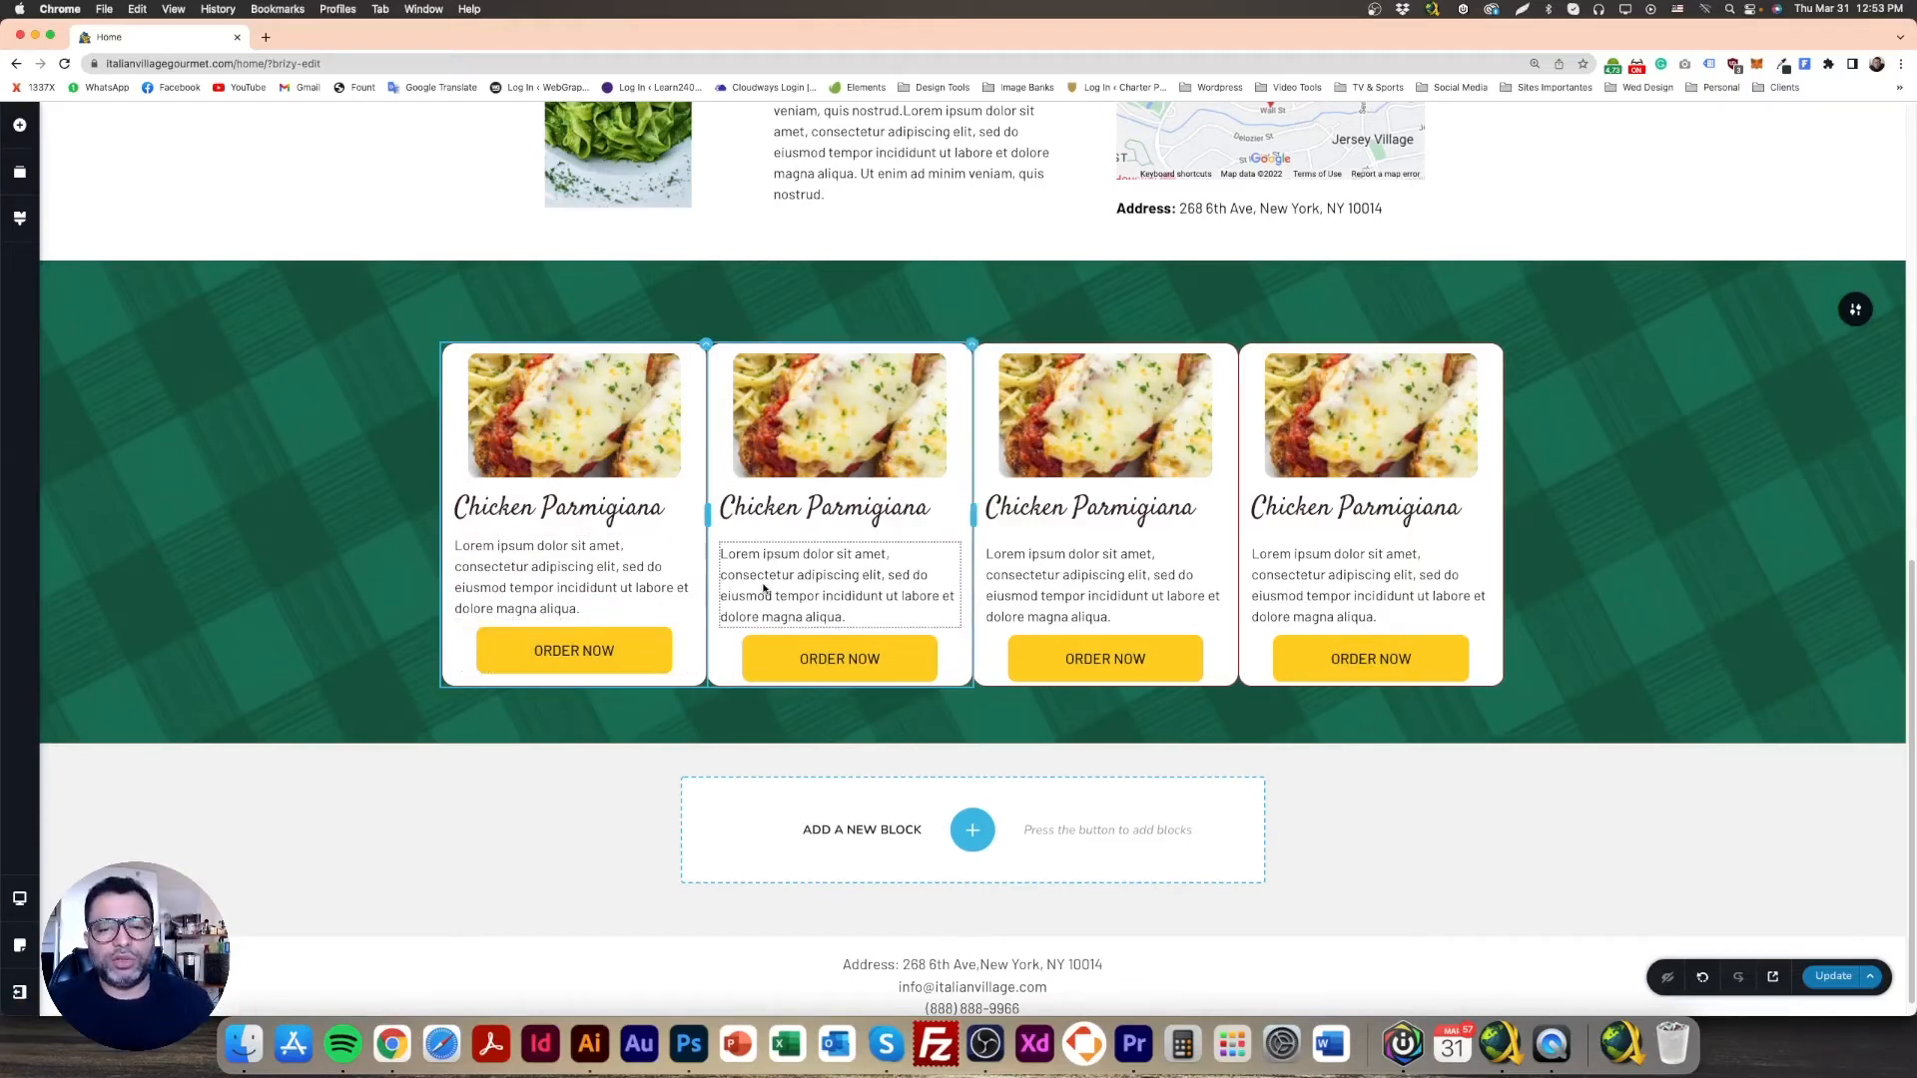
Step: Replace the second card's image with the lasagne photo from the Media Library
click(832, 393)
click(736, 507)
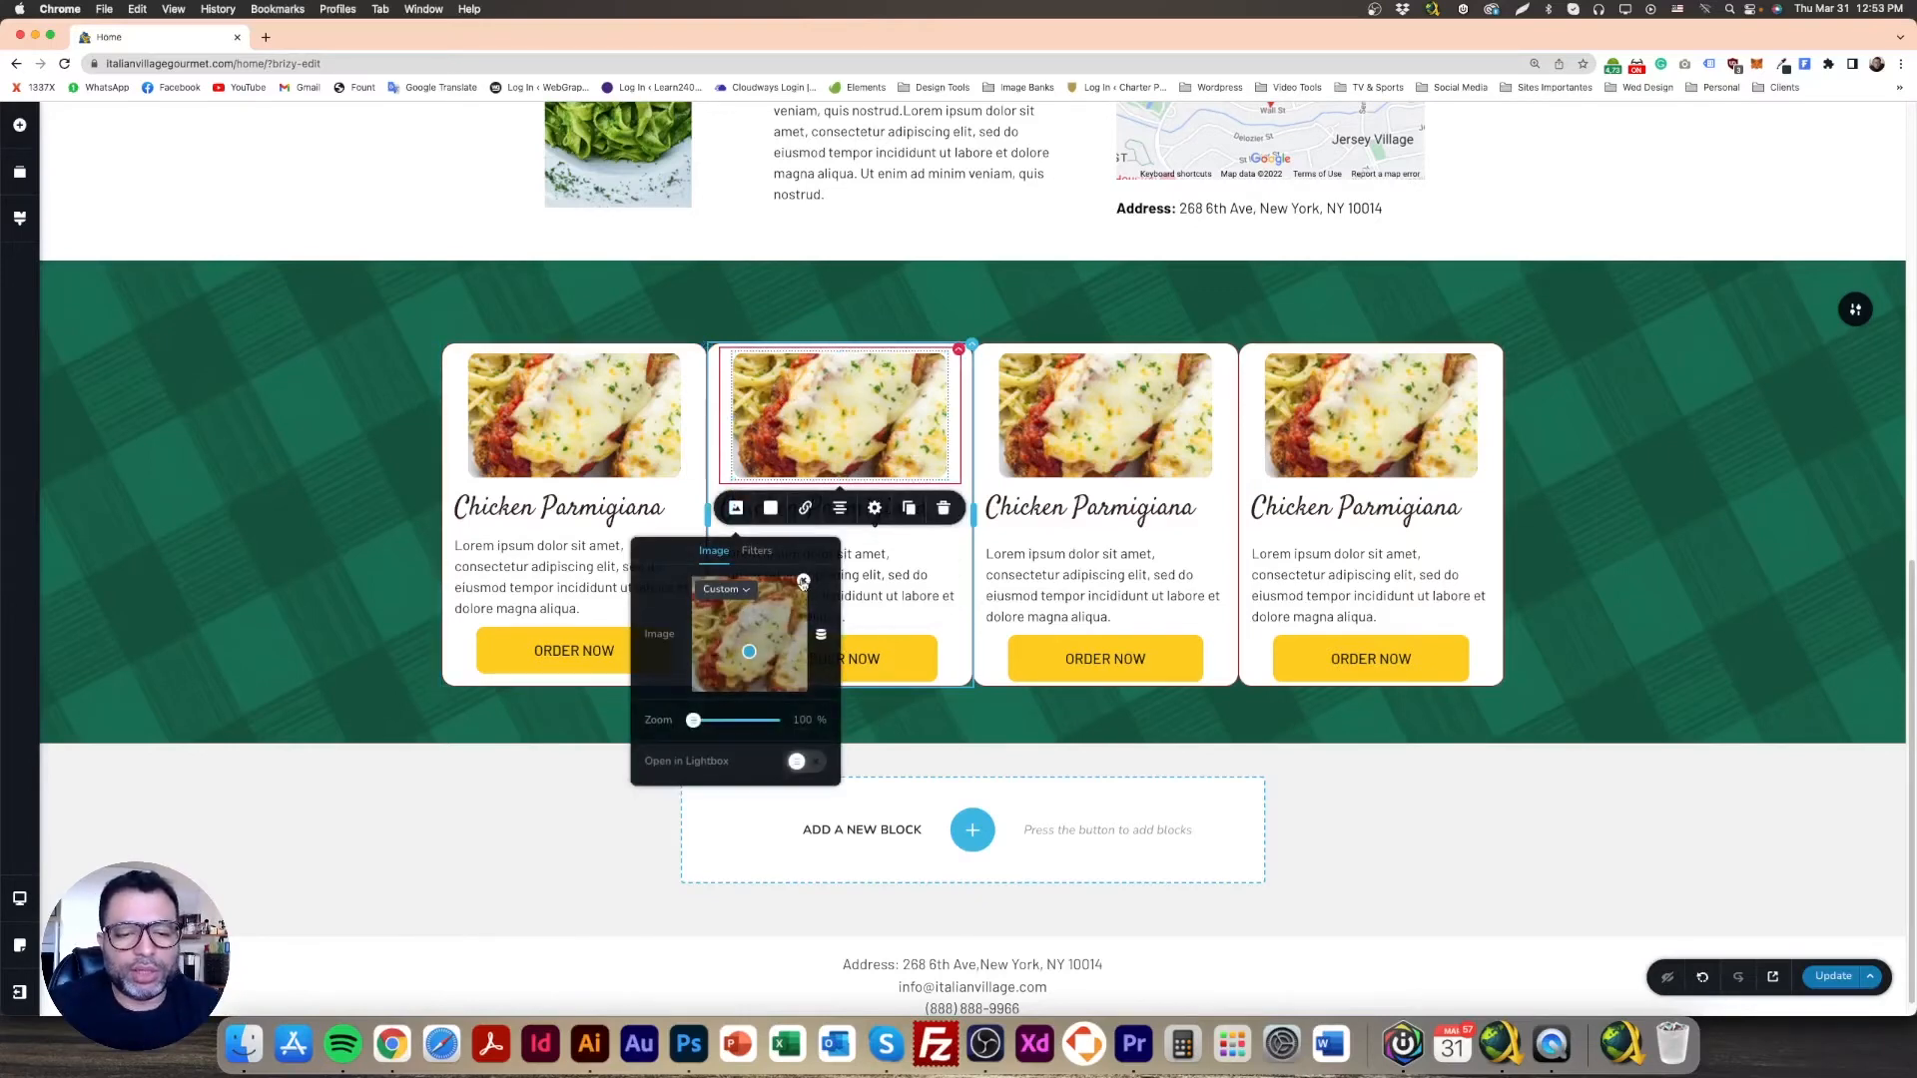
click(803, 582)
click(749, 621)
click(149, 183)
click(234, 183)
click(298, 324)
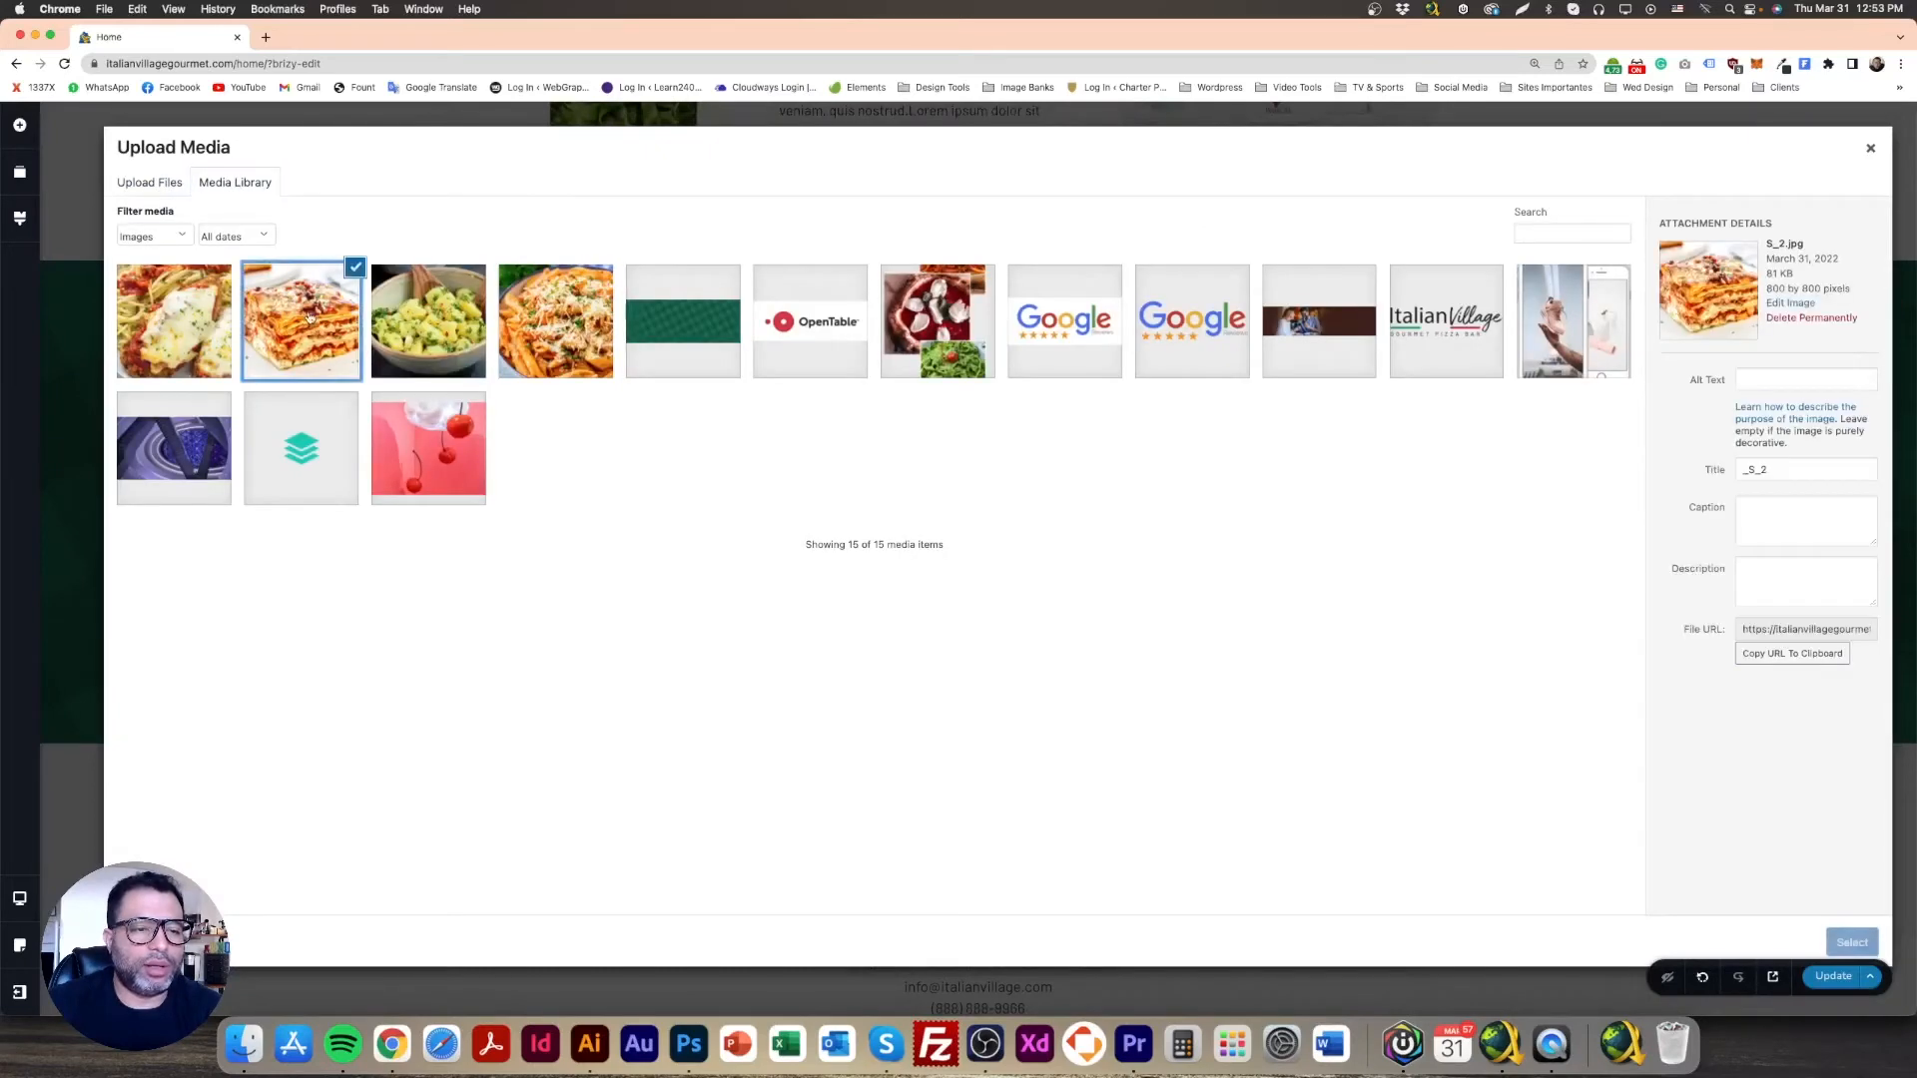
click(1852, 942)
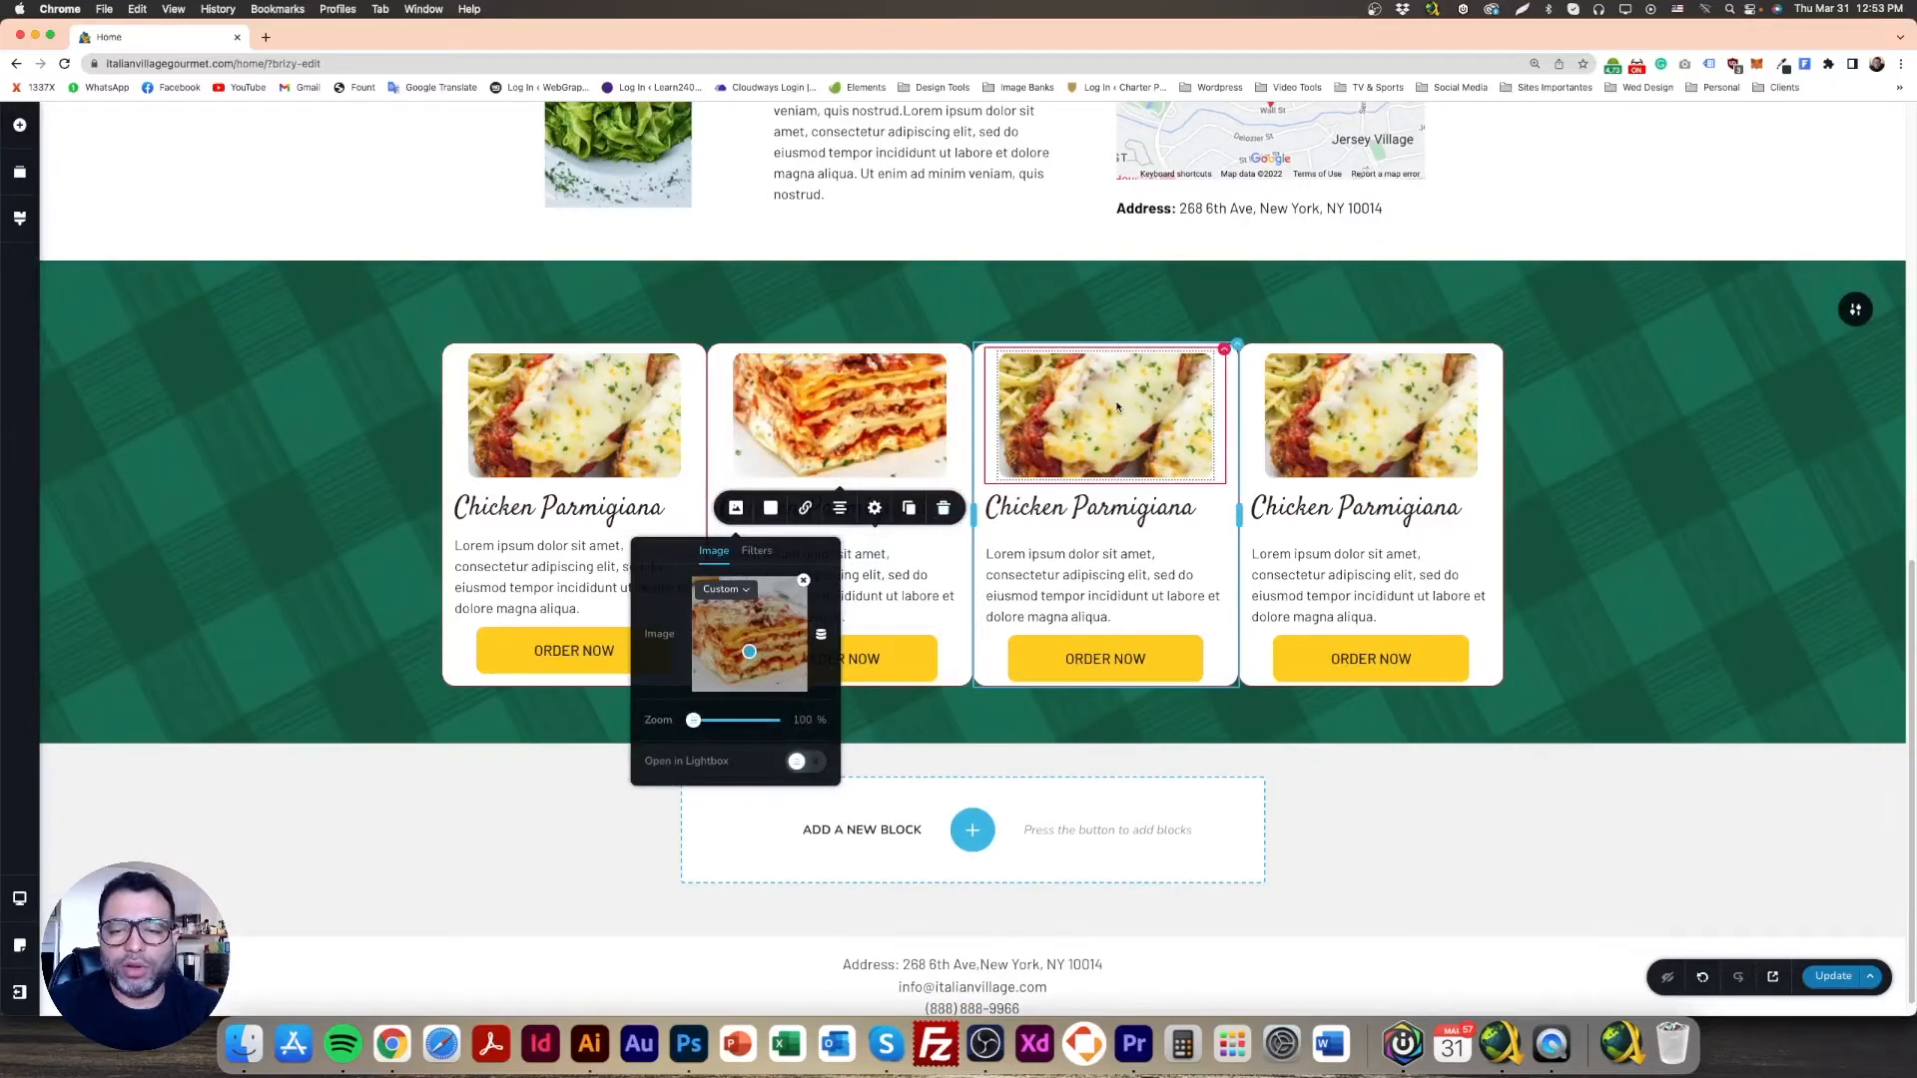
Step: Replace the third card's image with the potato bowl photo
click(1034, 429)
click(1003, 510)
click(1070, 589)
click(1032, 612)
click(431, 303)
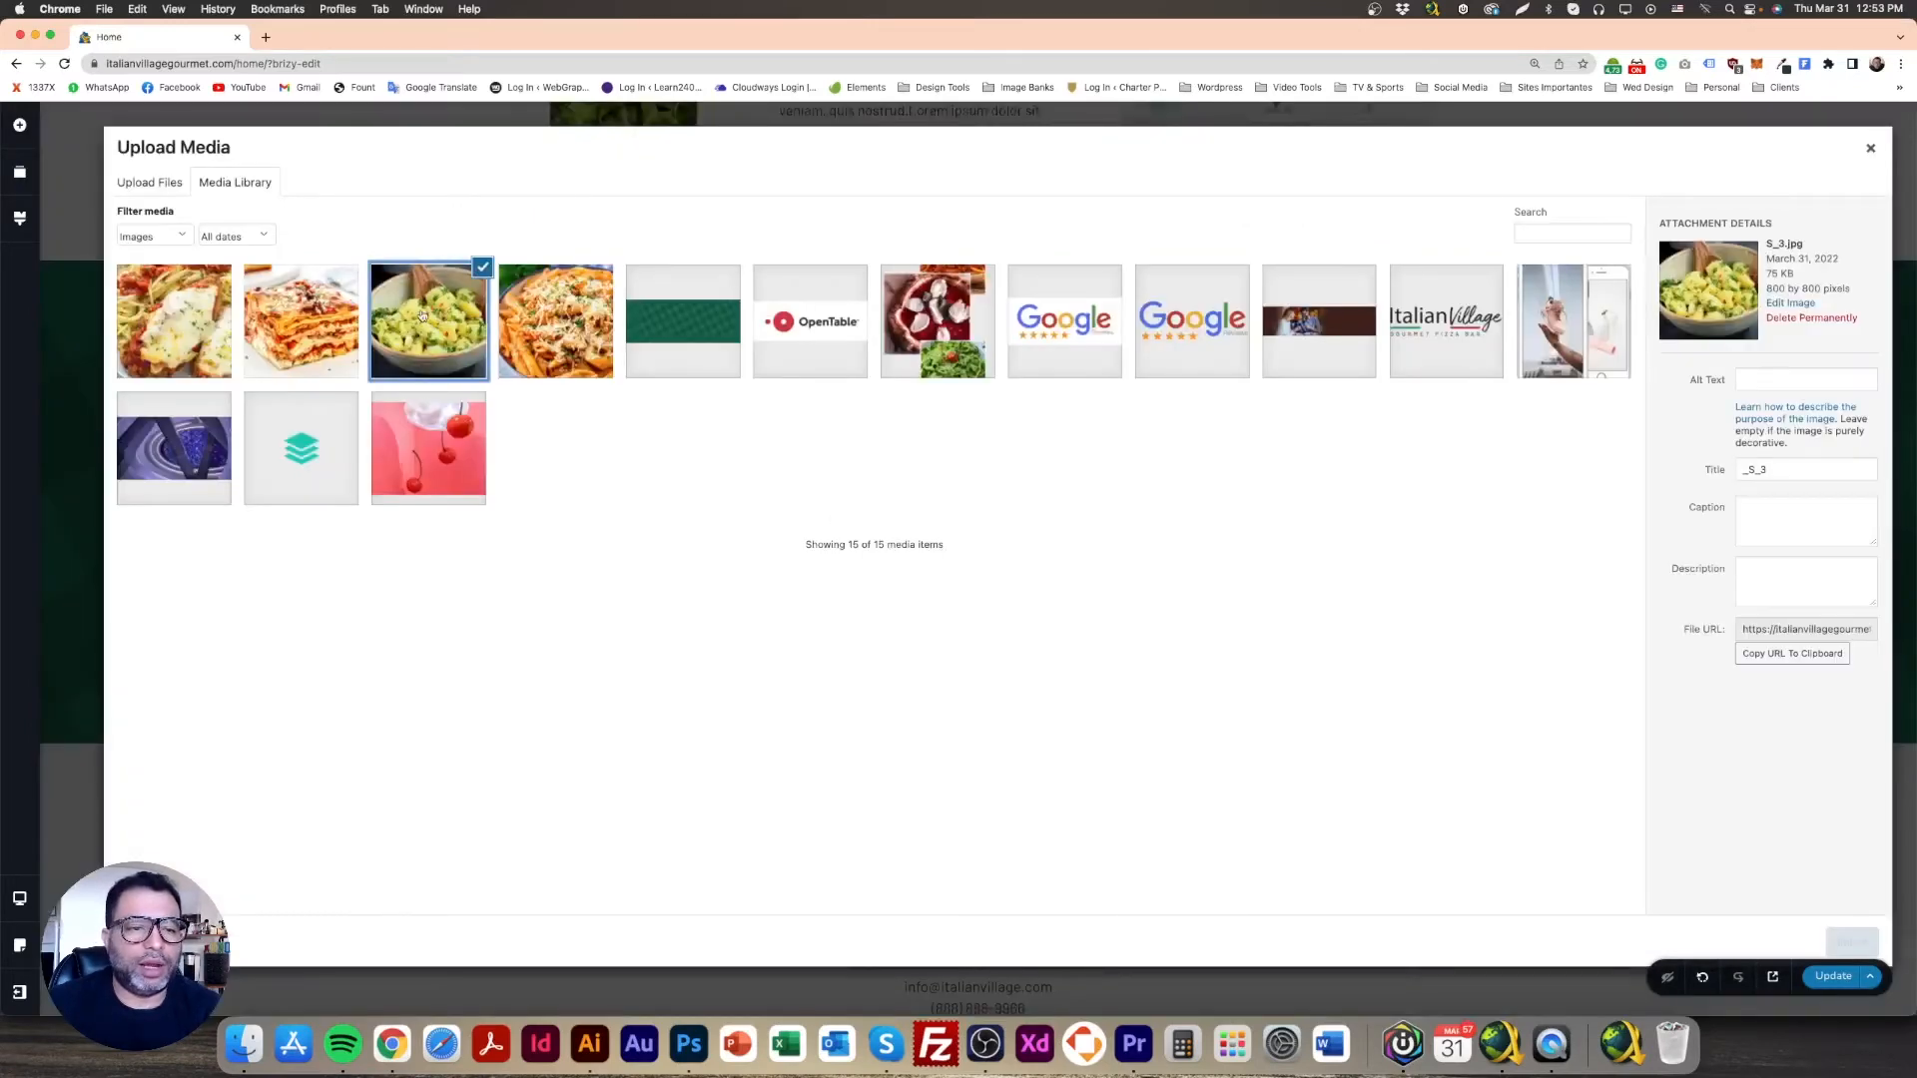
click(1852, 942)
Step: Replace the fourth card's image with the penne pasta photo
click(1401, 413)
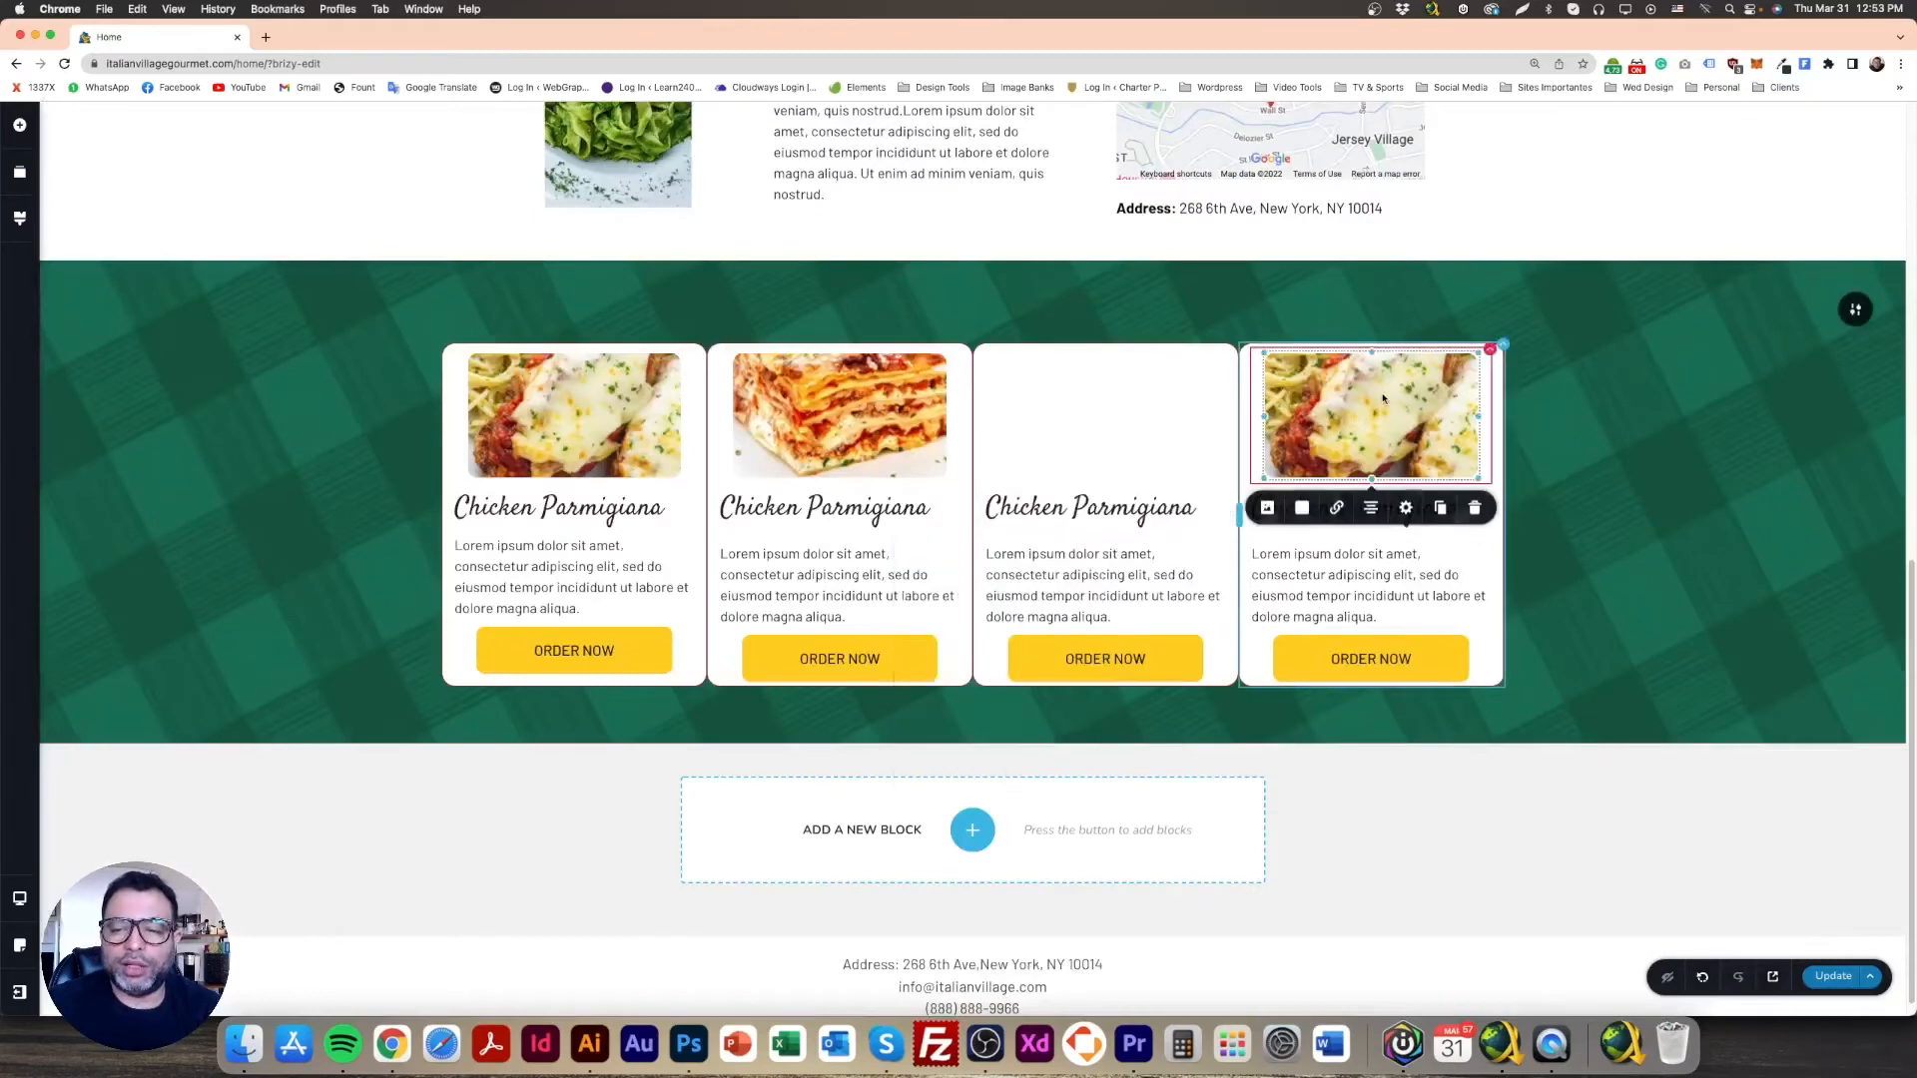
click(1268, 509)
click(1334, 581)
click(1280, 634)
click(555, 322)
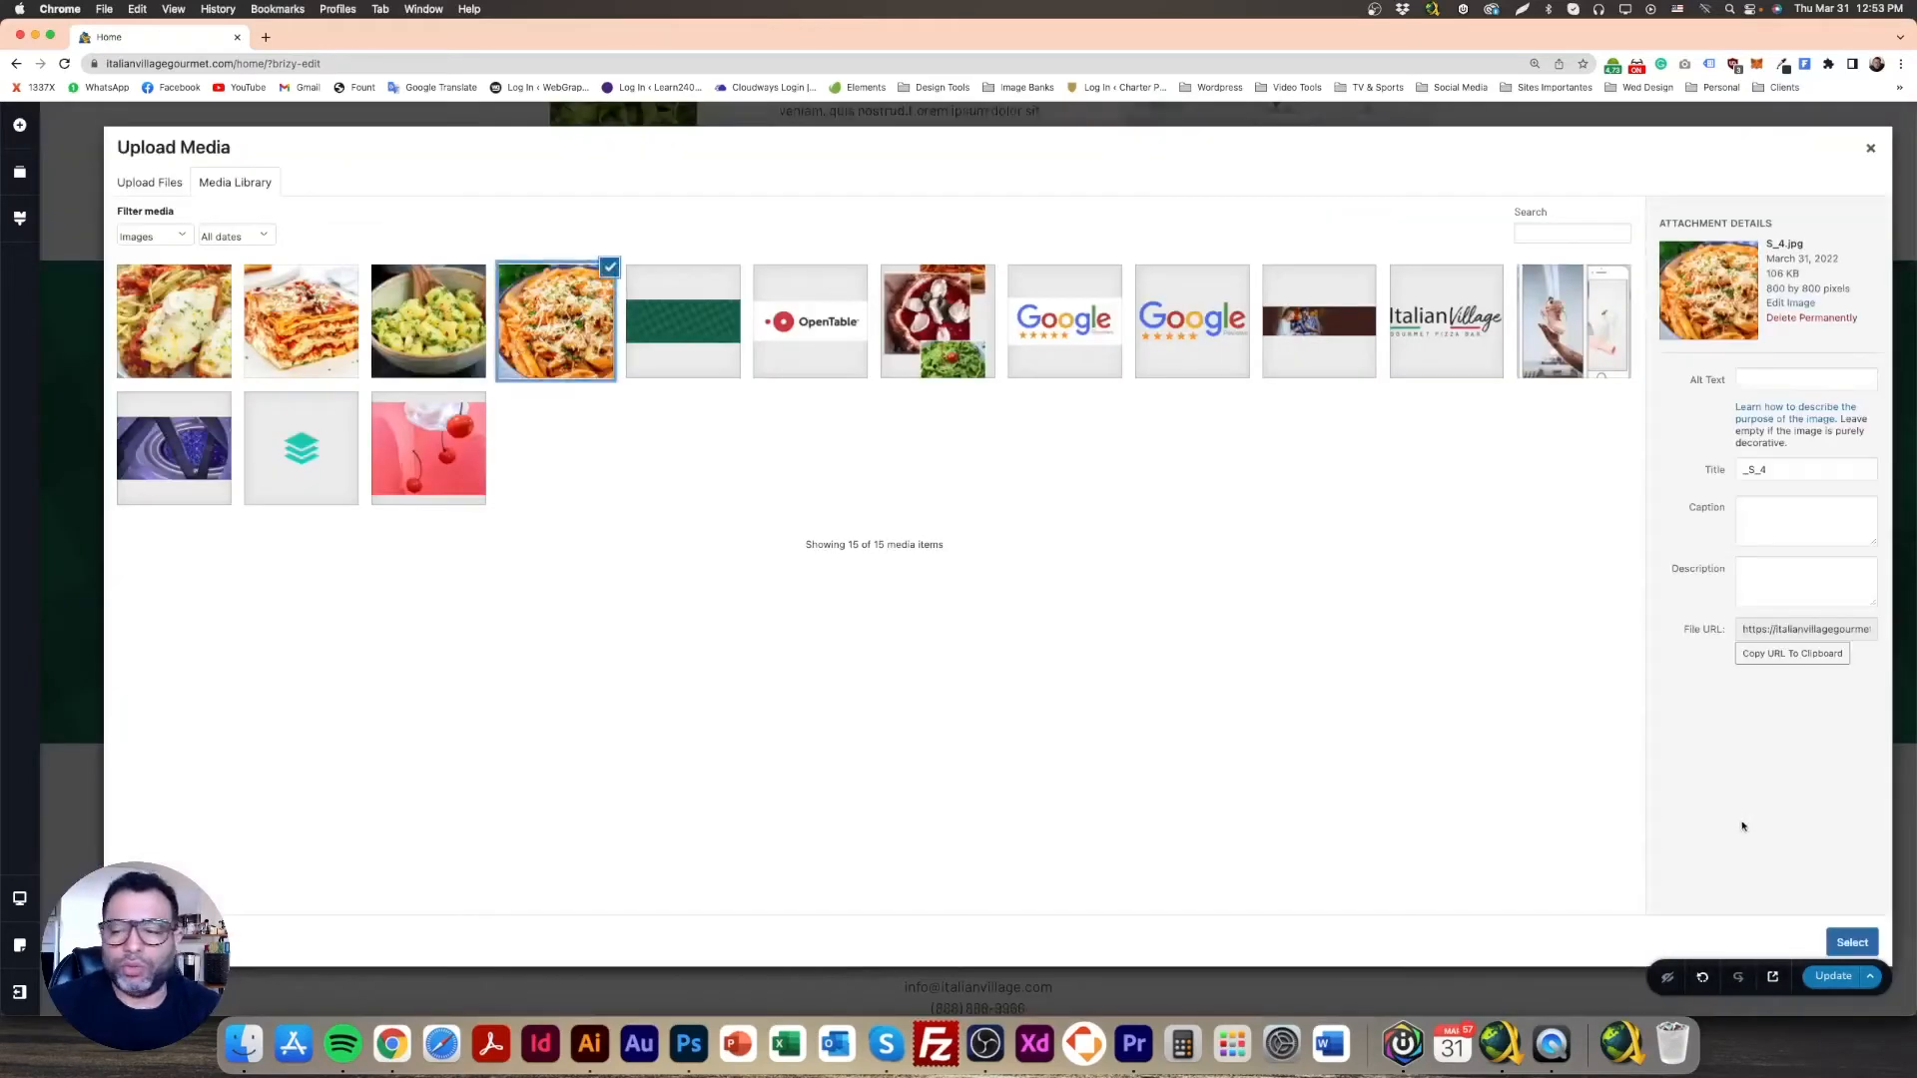
click(1851, 942)
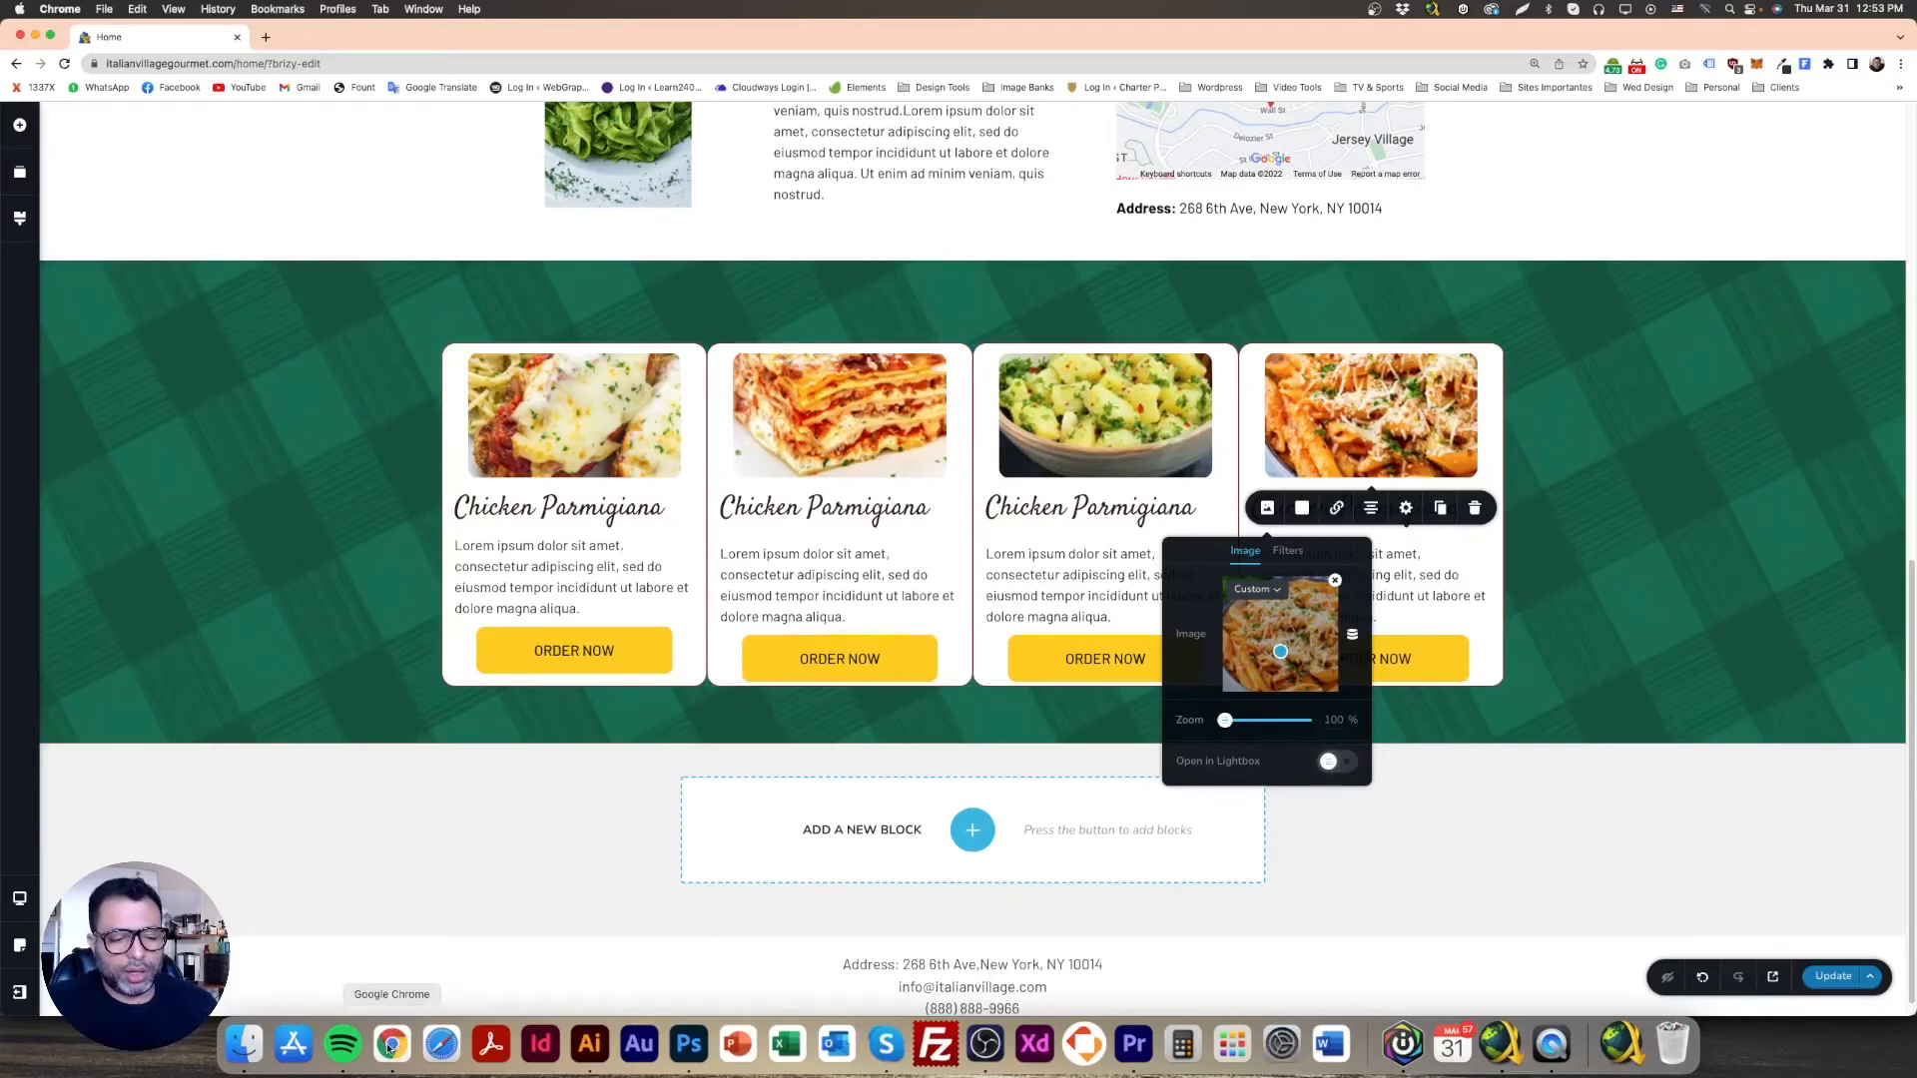
Step: Copy 'Lasagne' from the Photoshop design and paste it as the second card's heading
click(687, 1045)
double_click(659, 569)
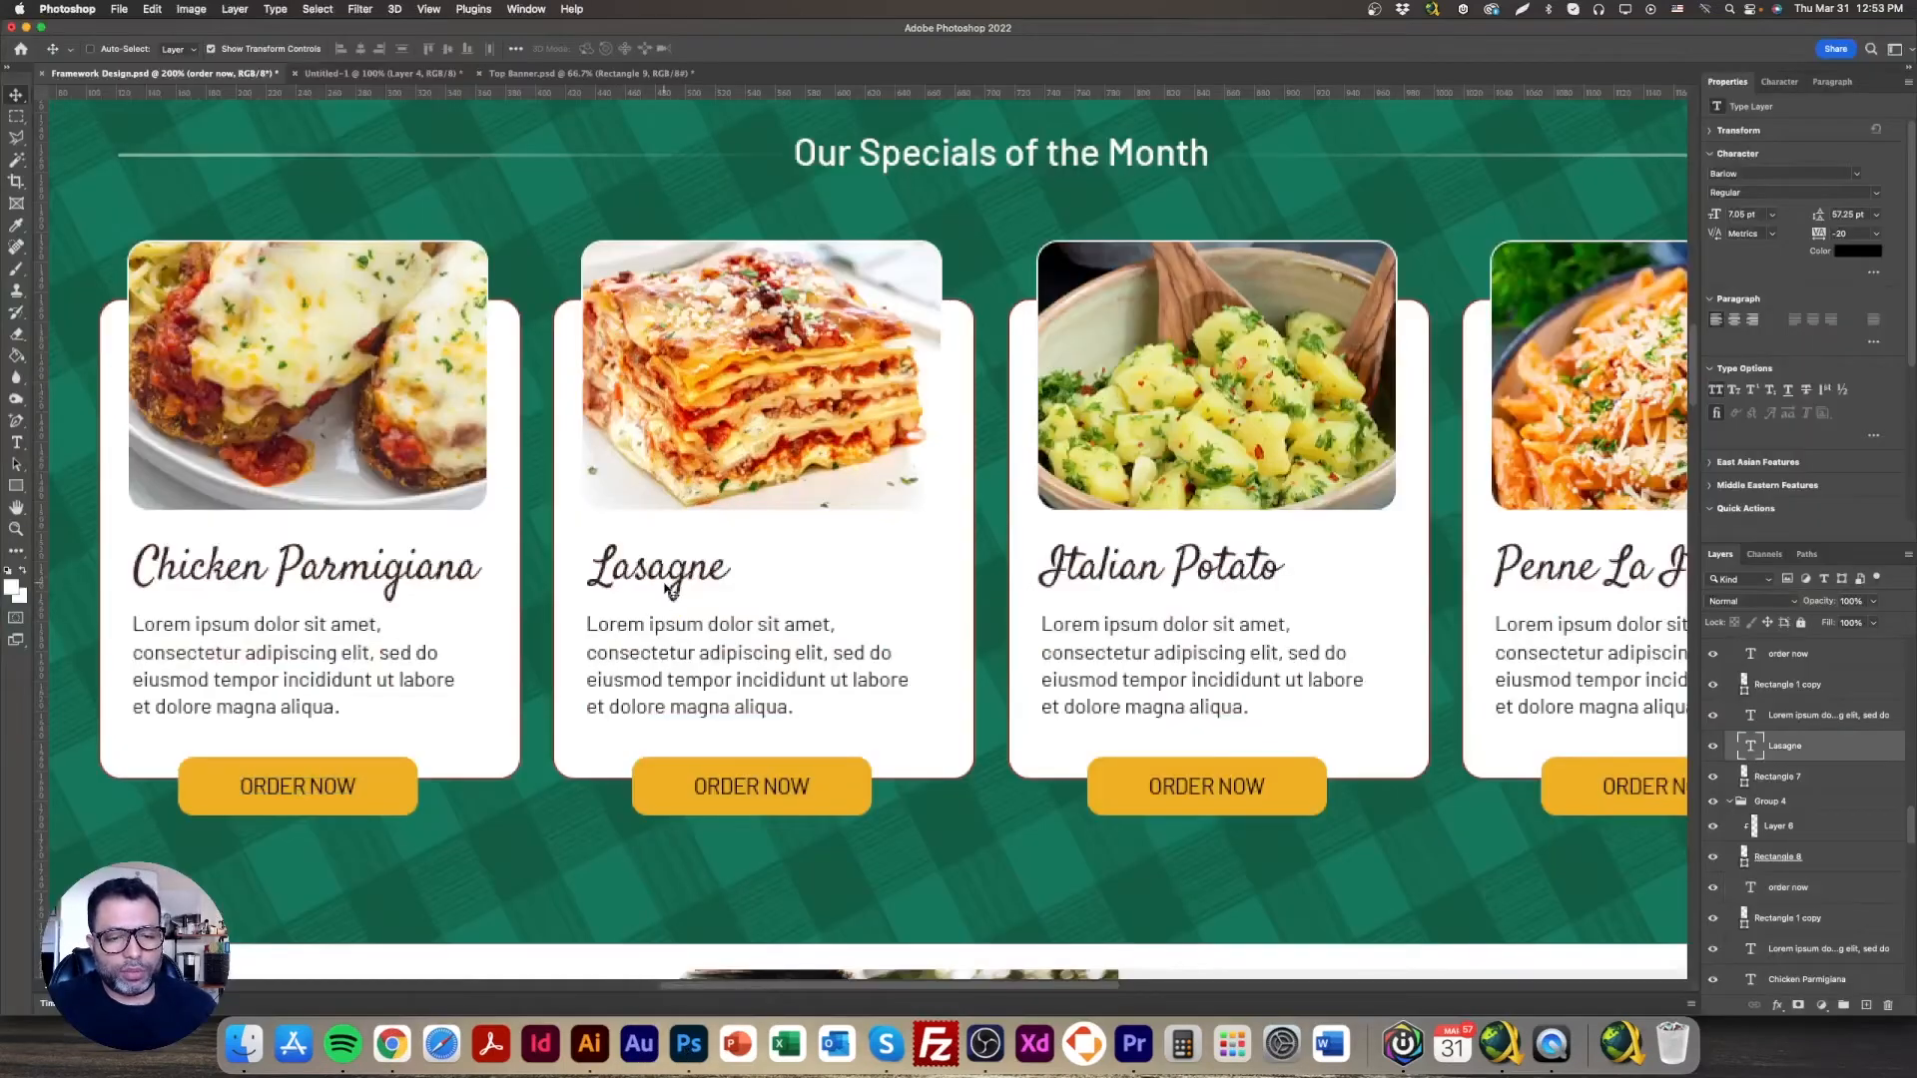
click(392, 1045)
click(882, 518)
triple_click(881, 518)
text(Lasagne)
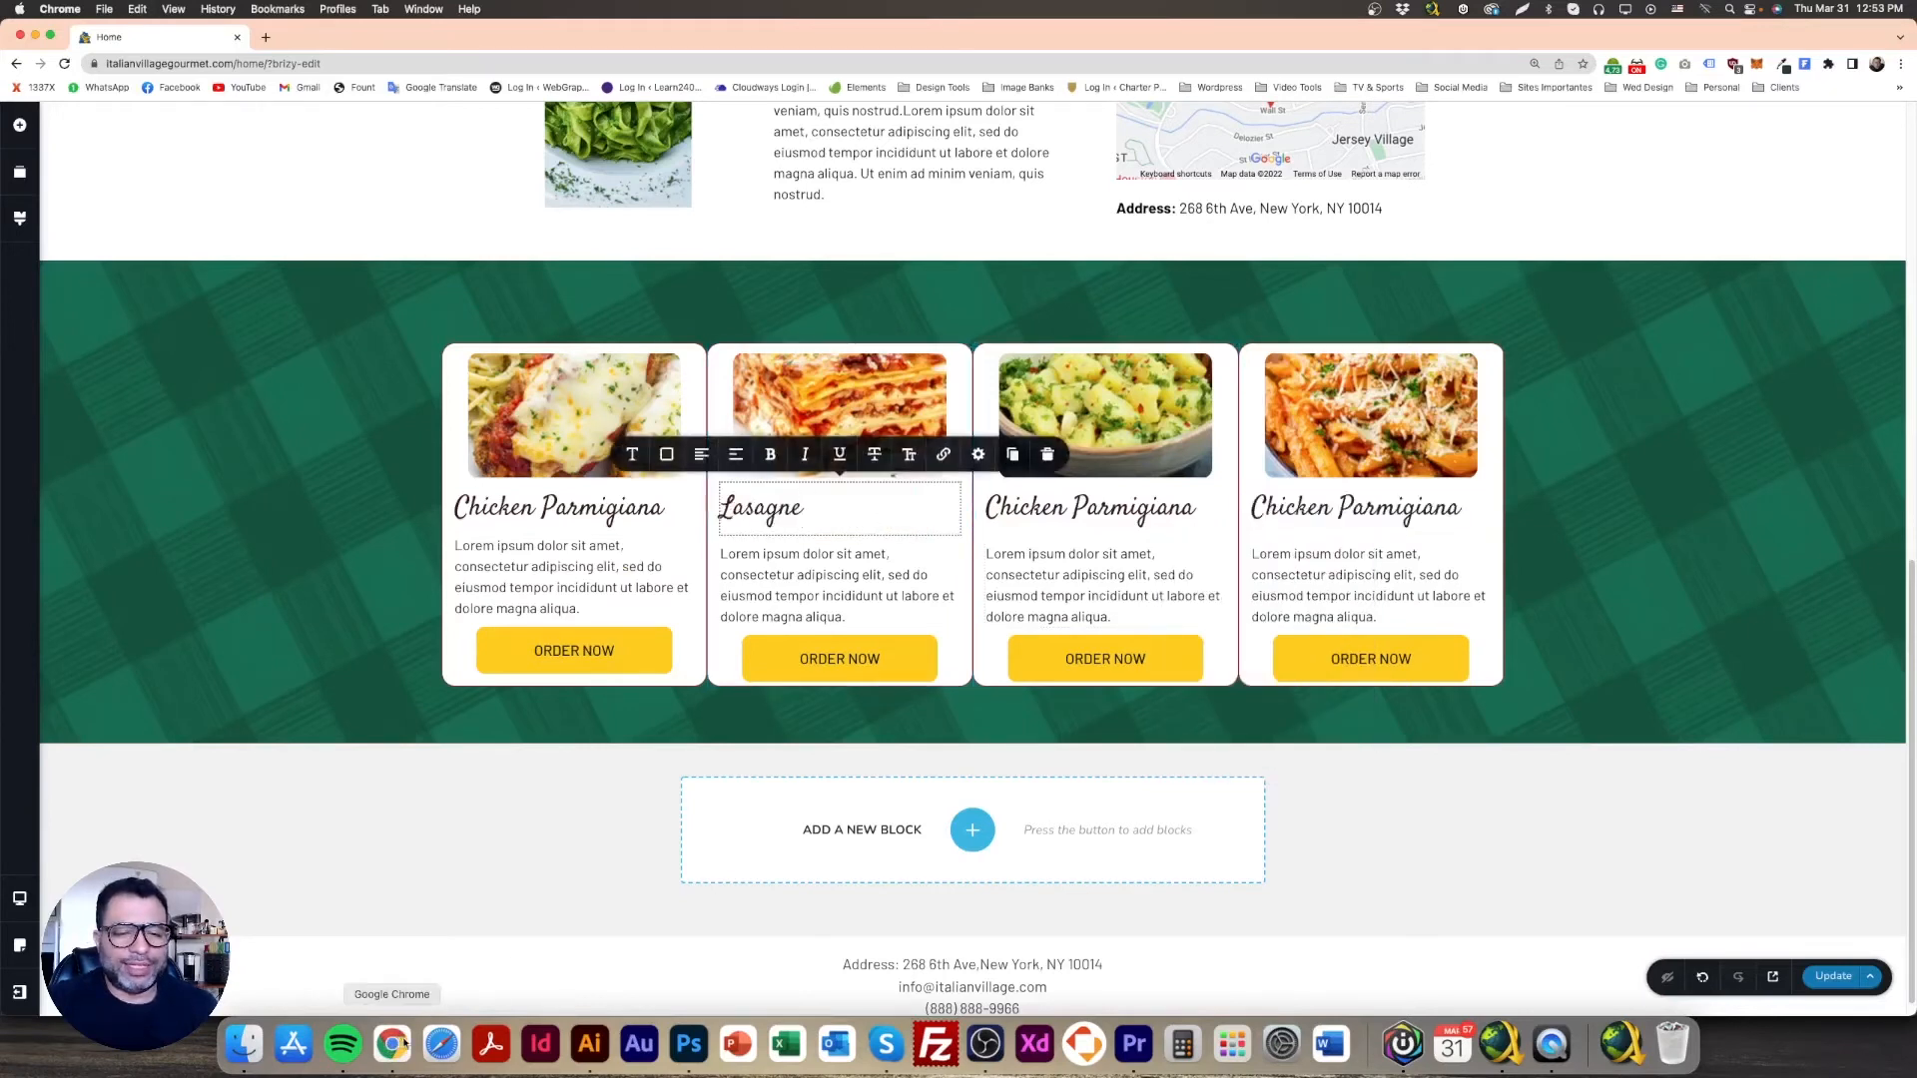
Step: Copy 'Italian Potato' from the Photoshop design into the third card's heading
click(943, 604)
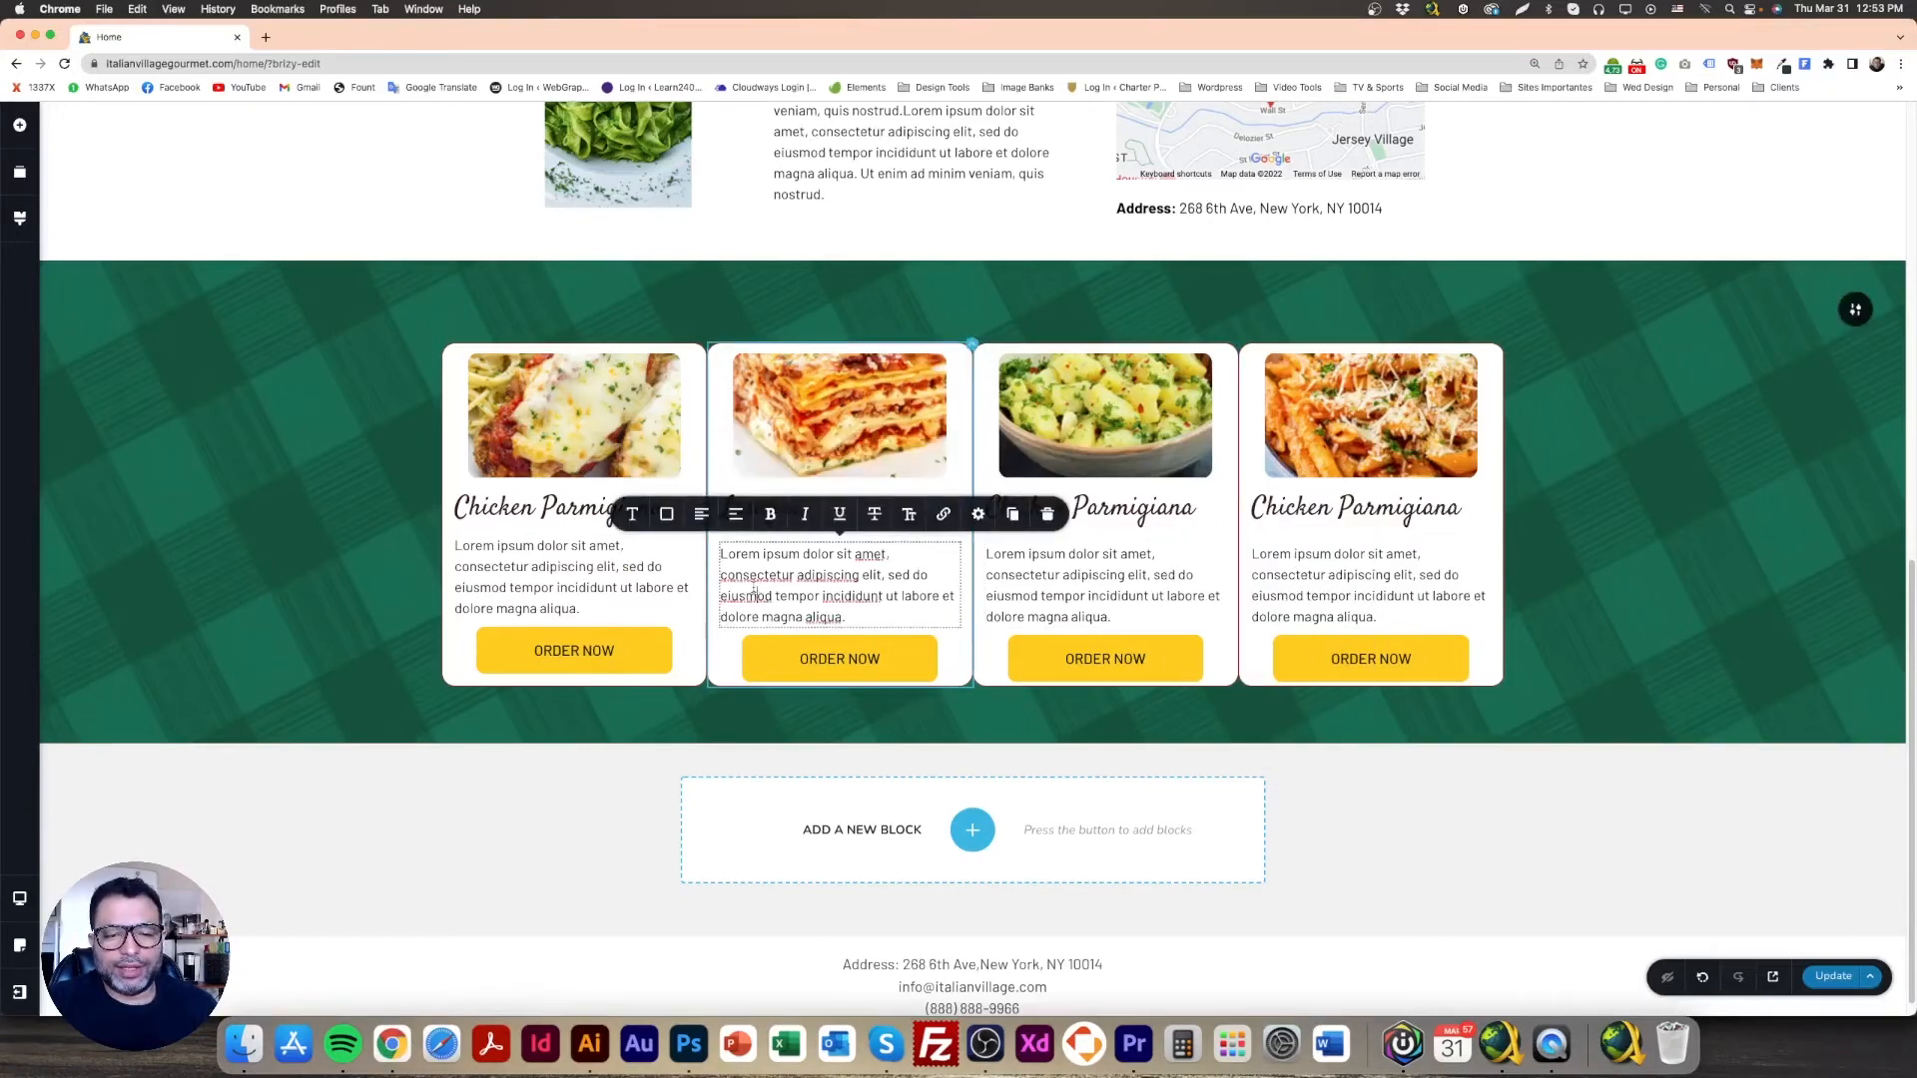
click(1136, 575)
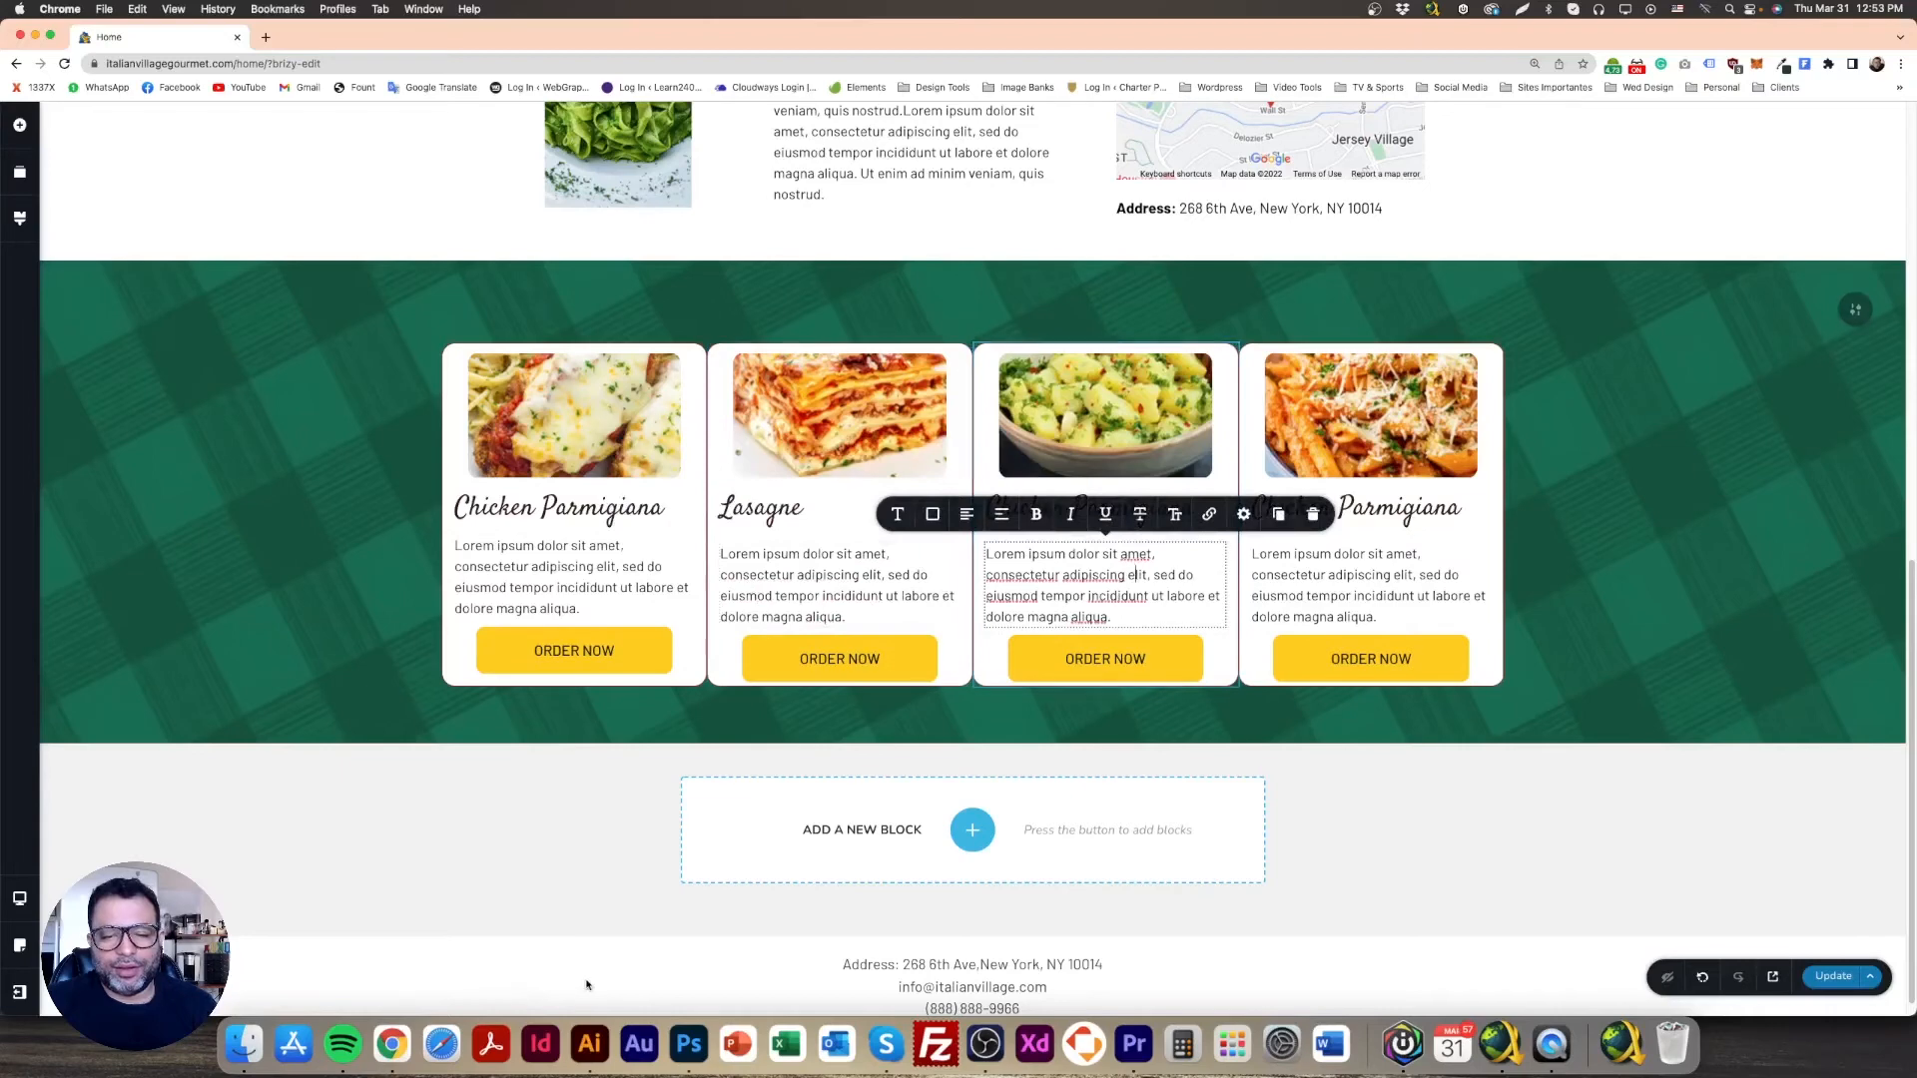
click(689, 1044)
double_click(1193, 572)
key(super+c)
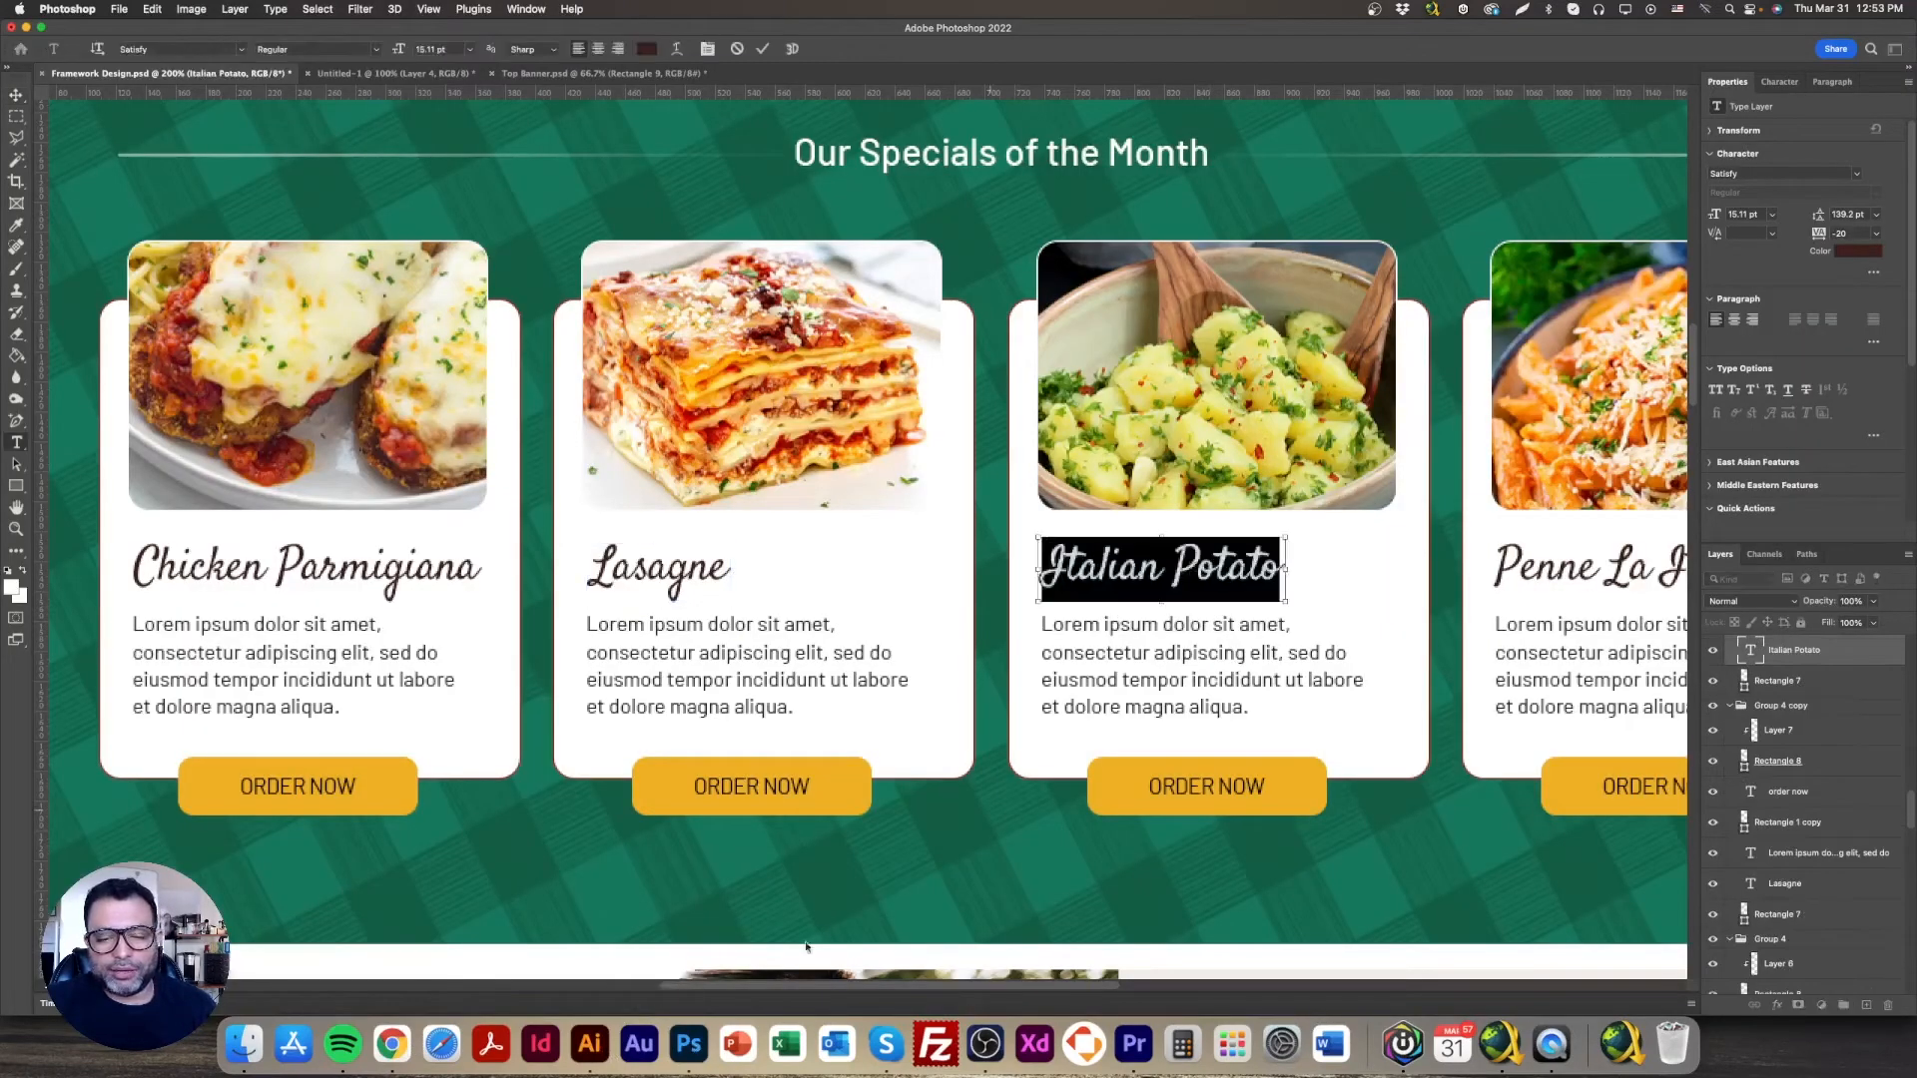
click(391, 1044)
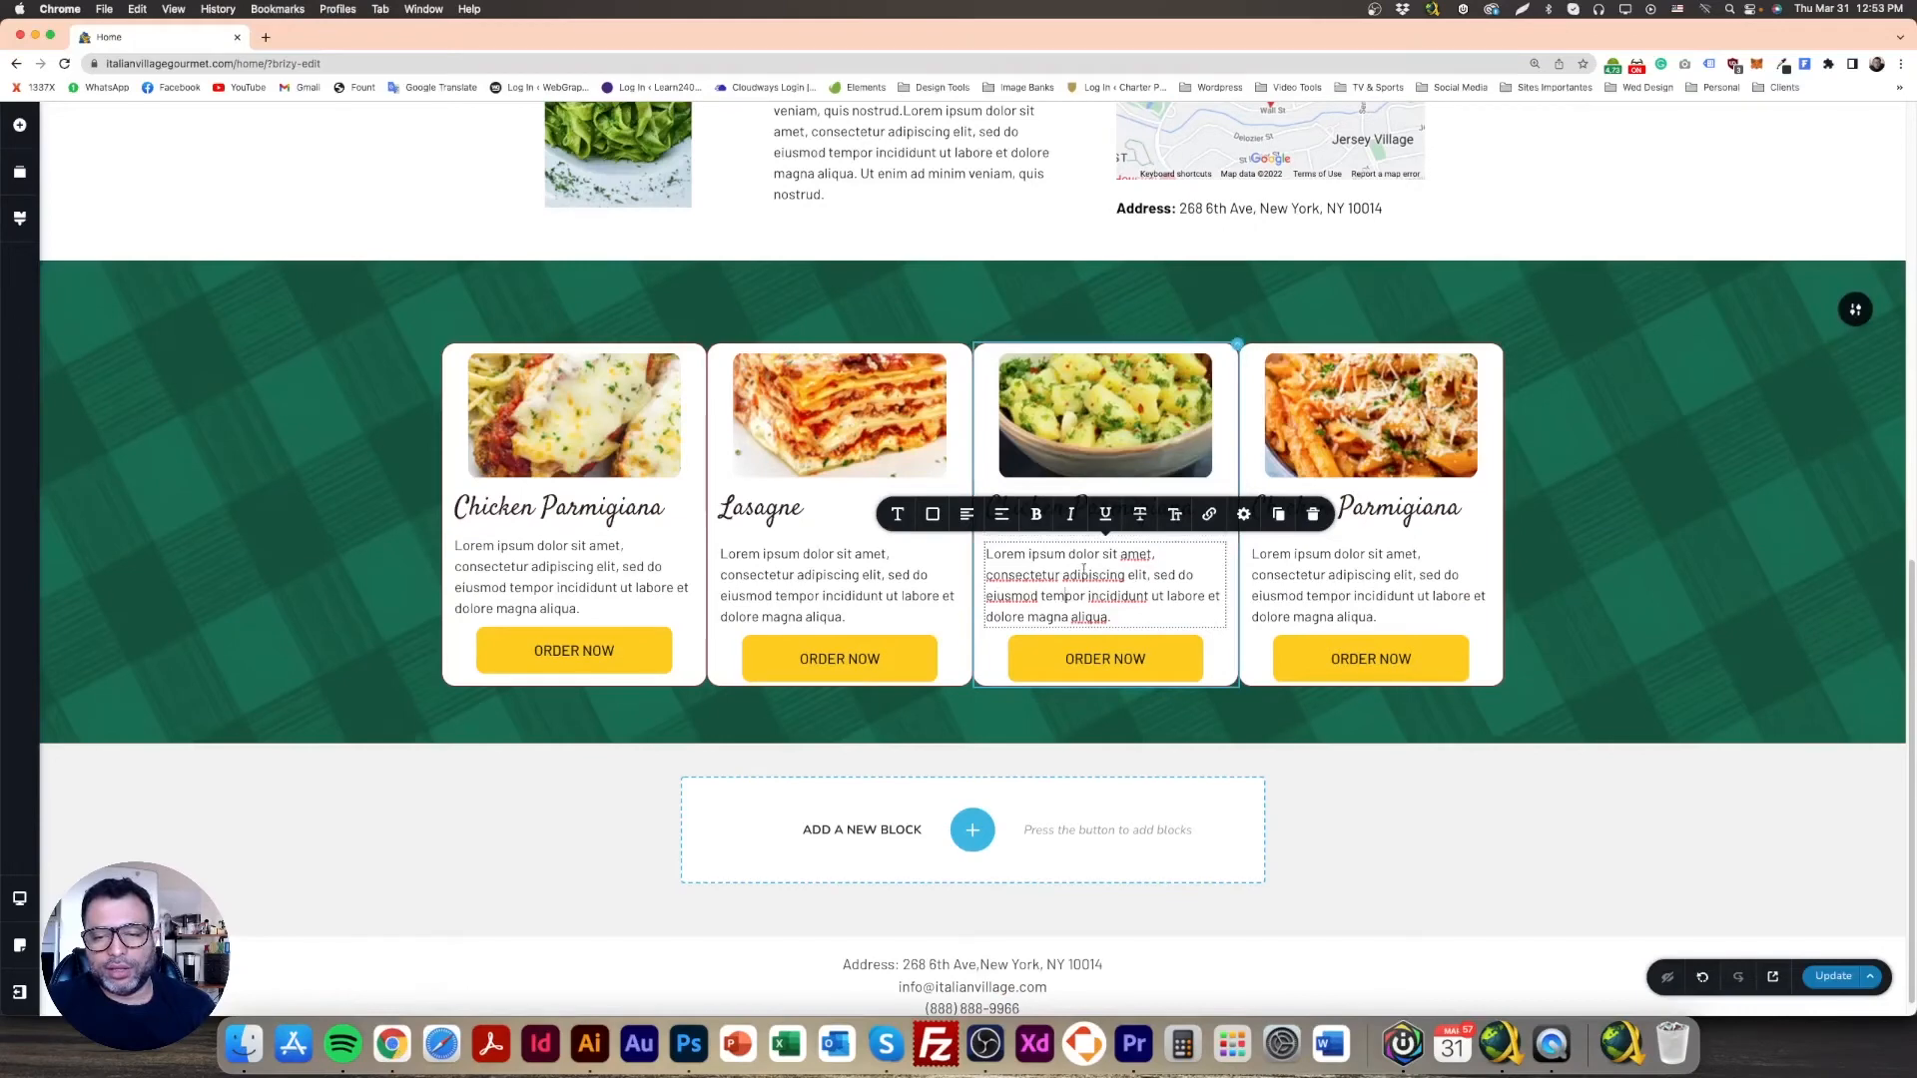
click(1348, 581)
triple_click(1090, 509)
key(super+v)
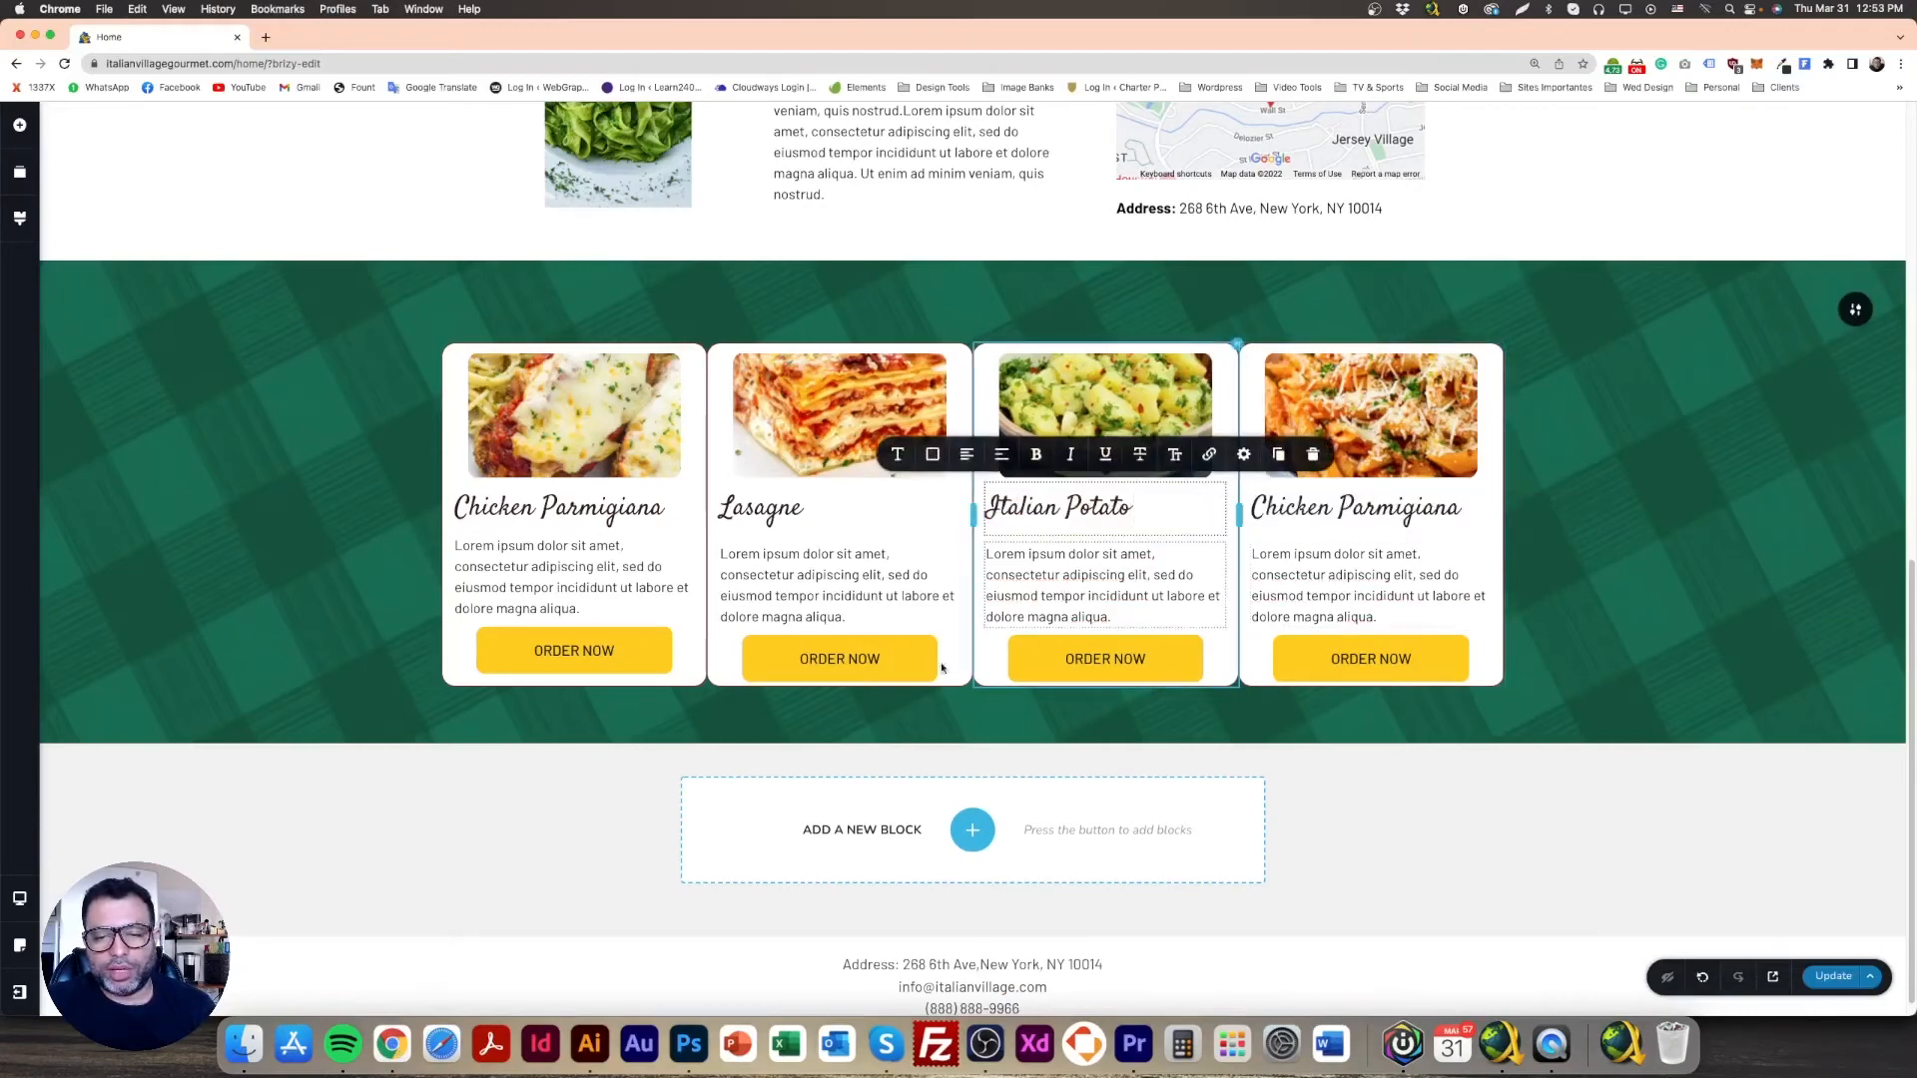
Step: Copy 'Penne La Italia' from the Photoshop design into the fourth card's heading
click(689, 1044)
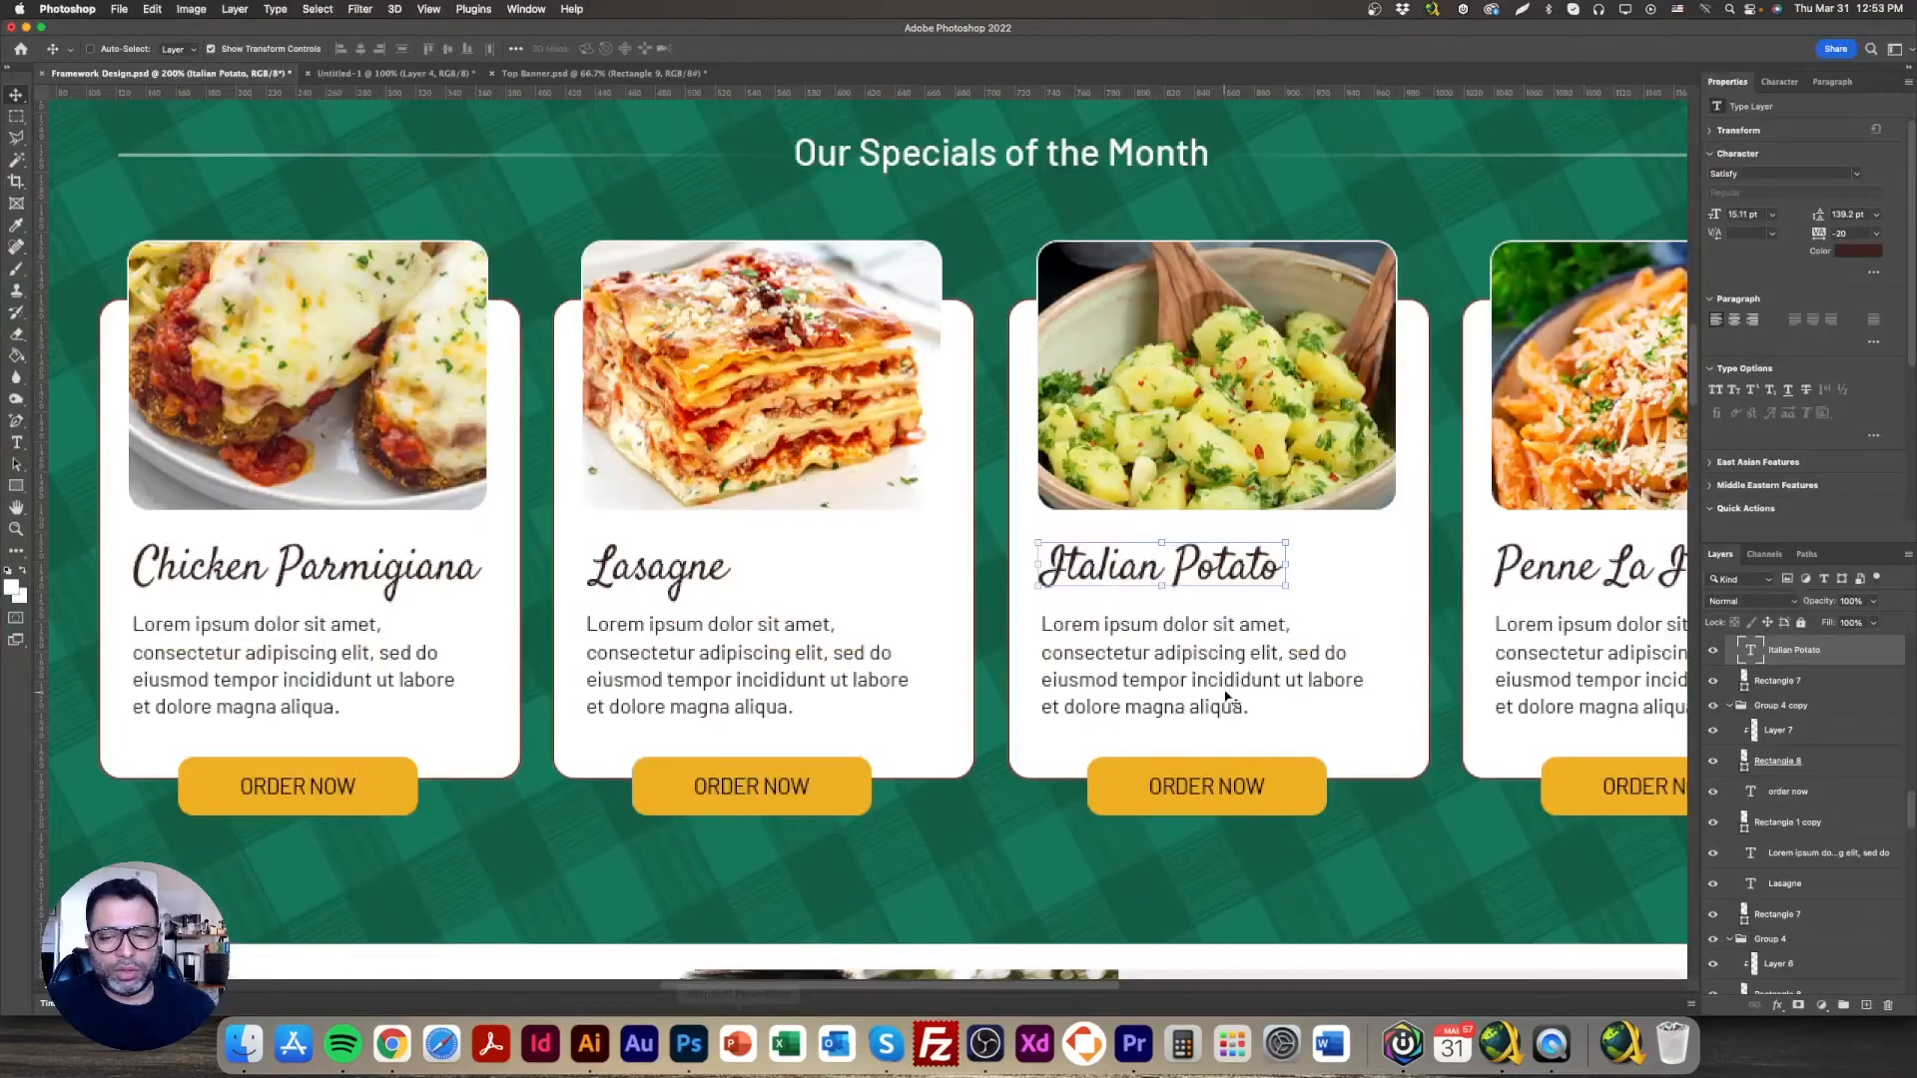
double_click(1603, 569)
key(super+c)
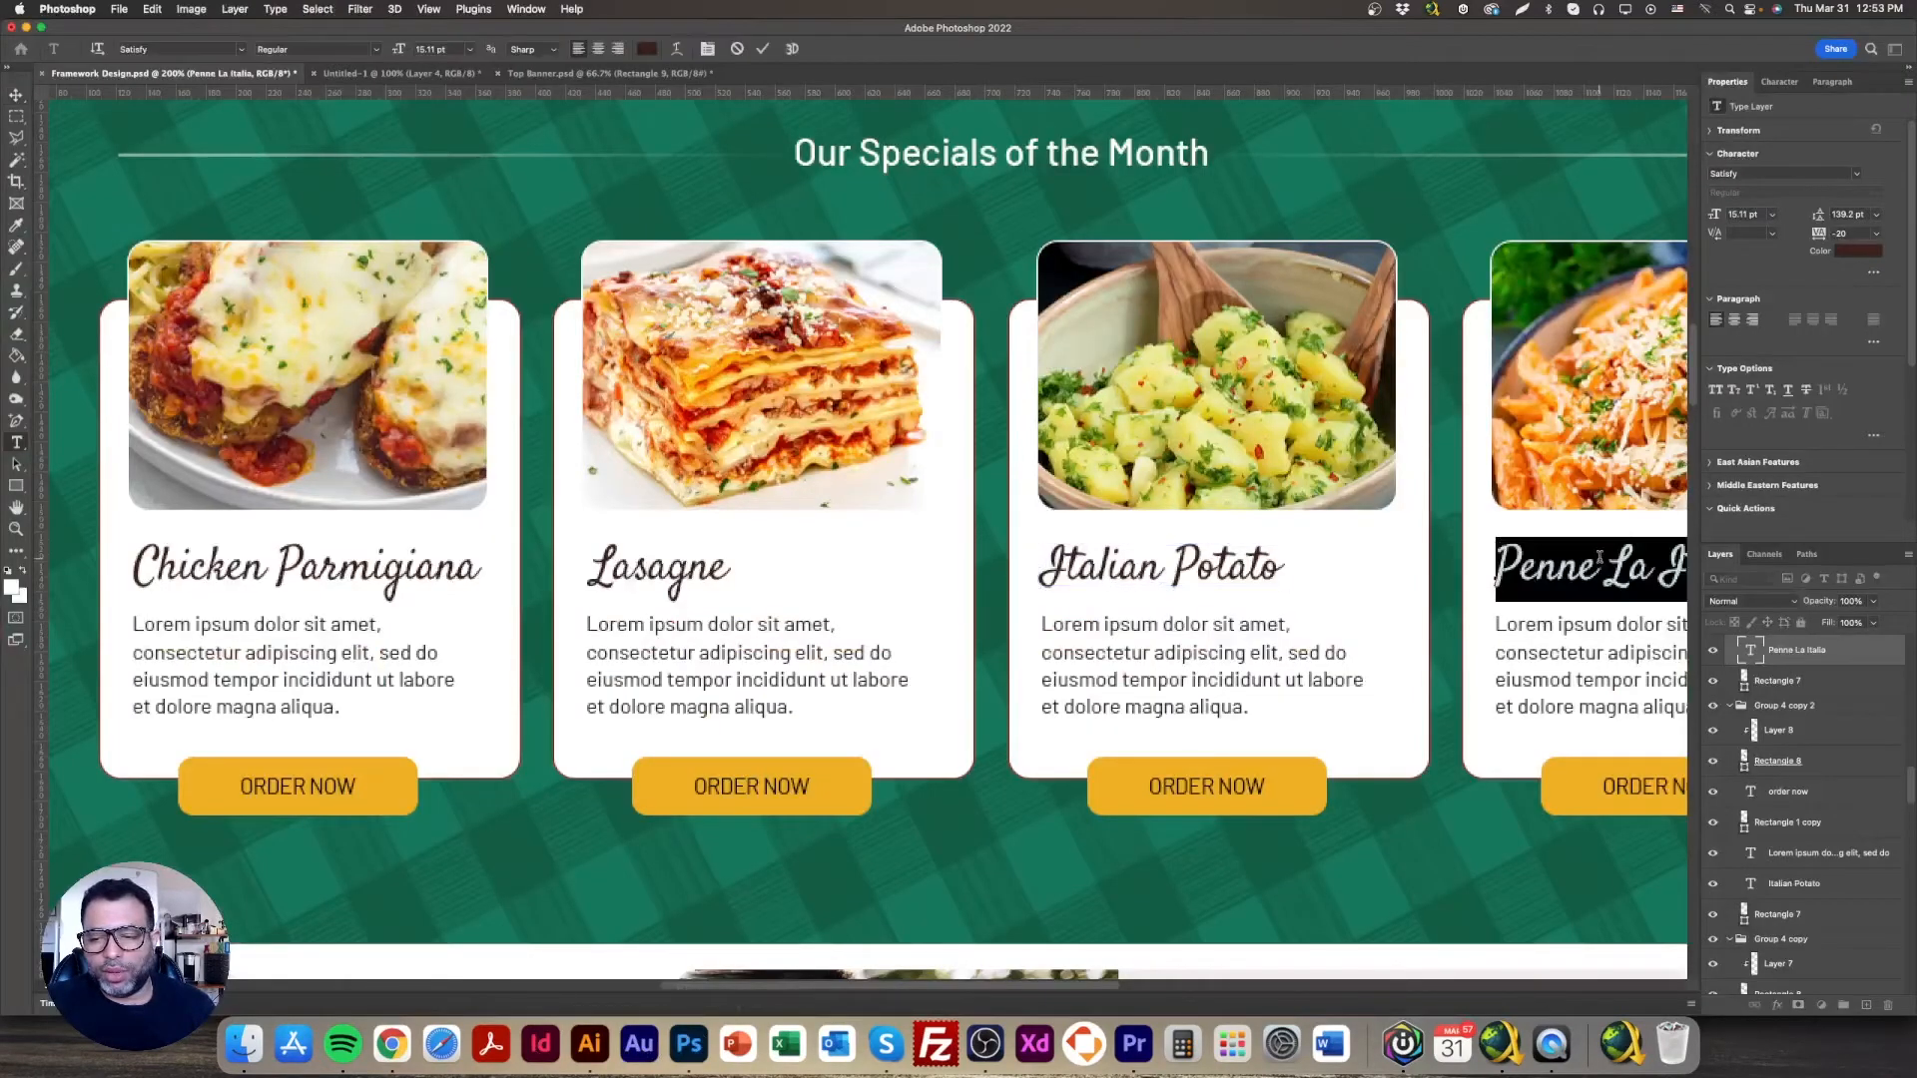
click(393, 1044)
triple_click(1327, 509)
key(super+v)
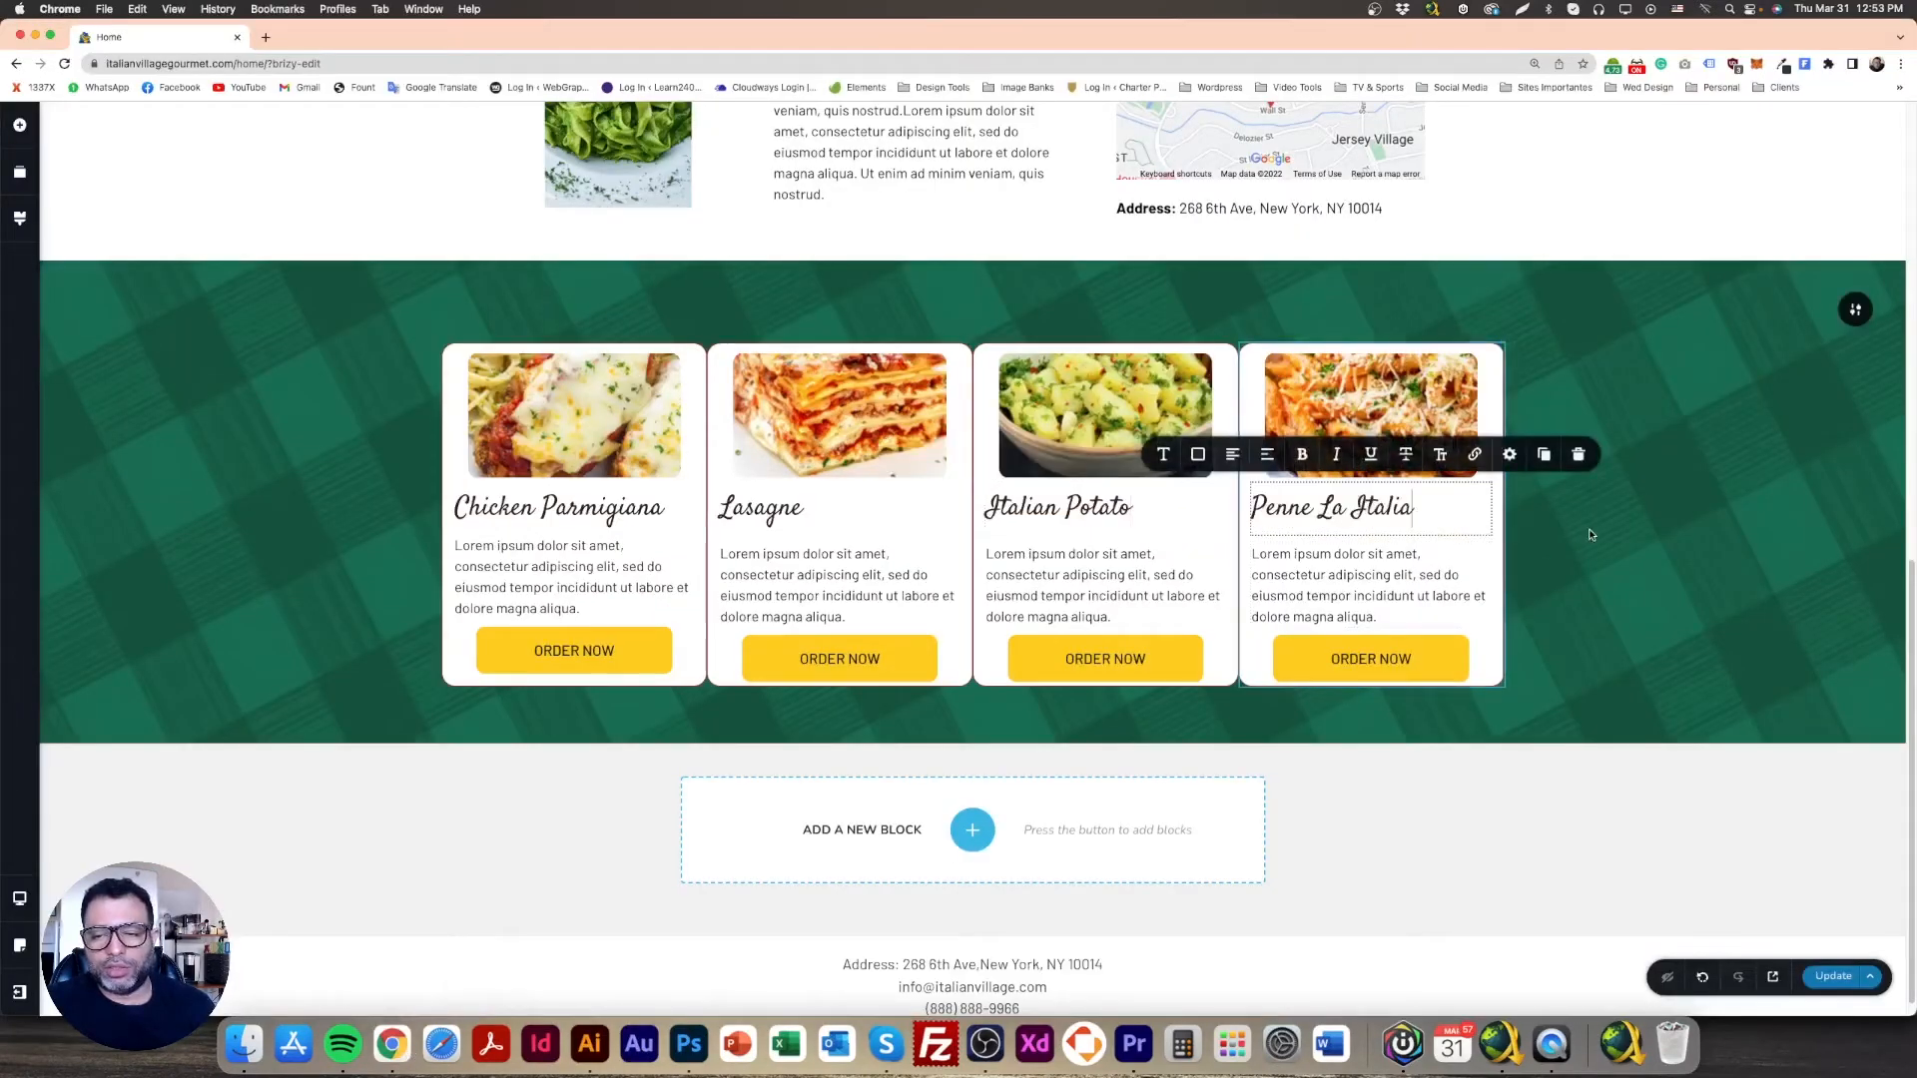
click(1579, 536)
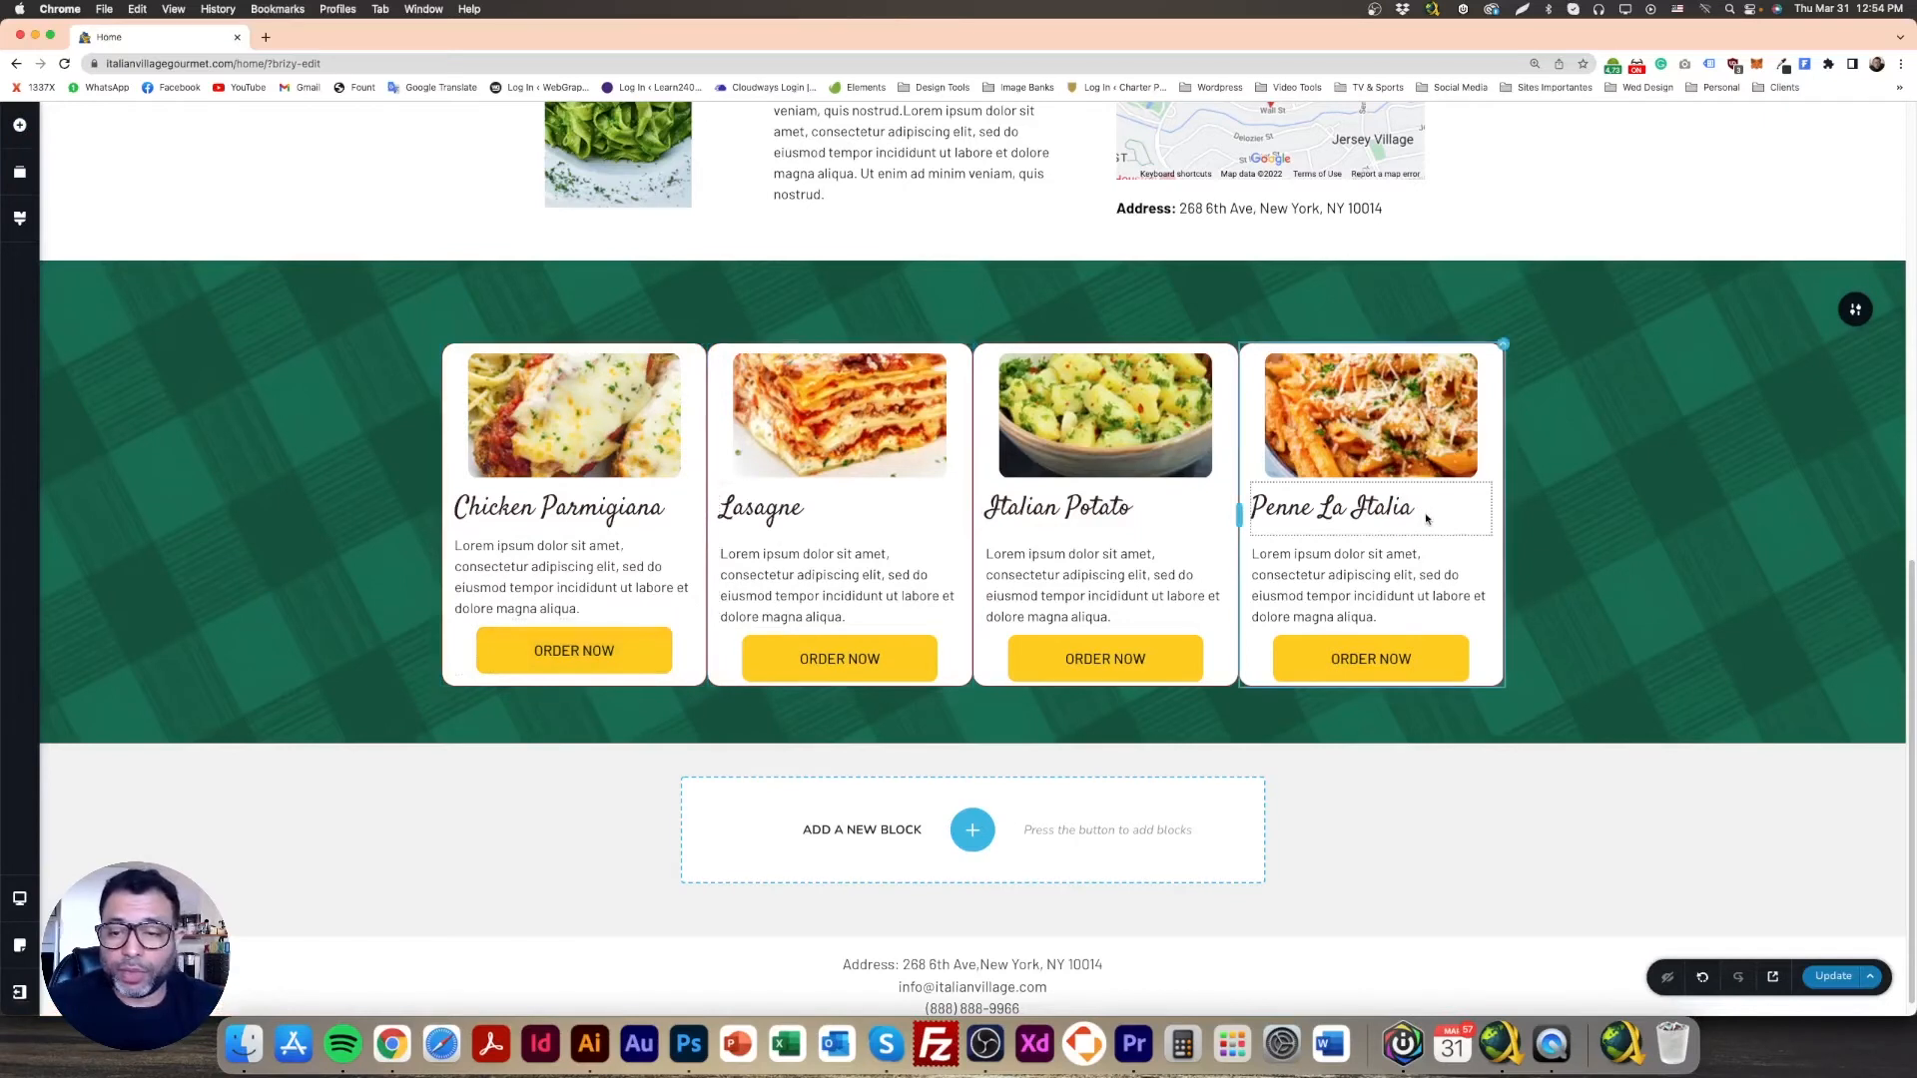
Step: Delete the spacers under the Lasagne, Italian Potato and Penne La Italia headings
click(826, 539)
key(Delete)
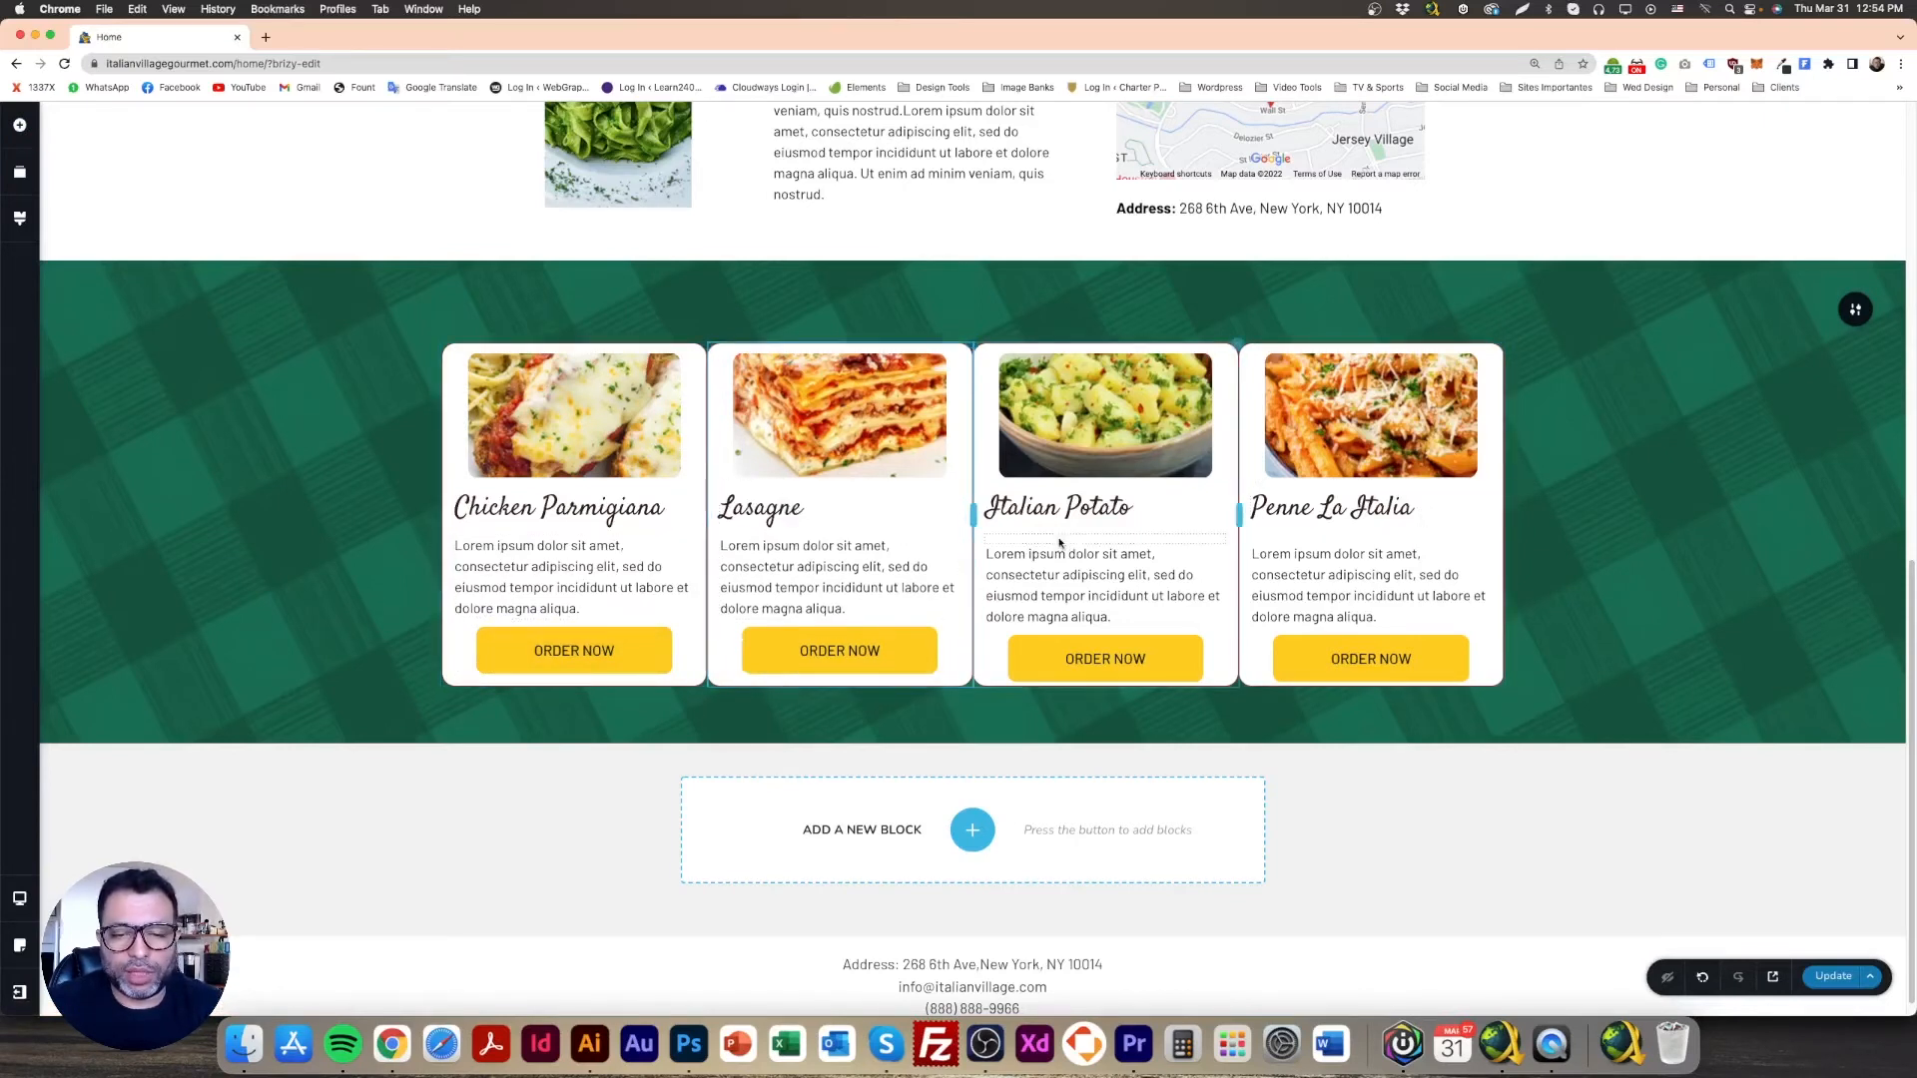
click(1051, 543)
key(Delete)
click(1342, 542)
key(Delete)
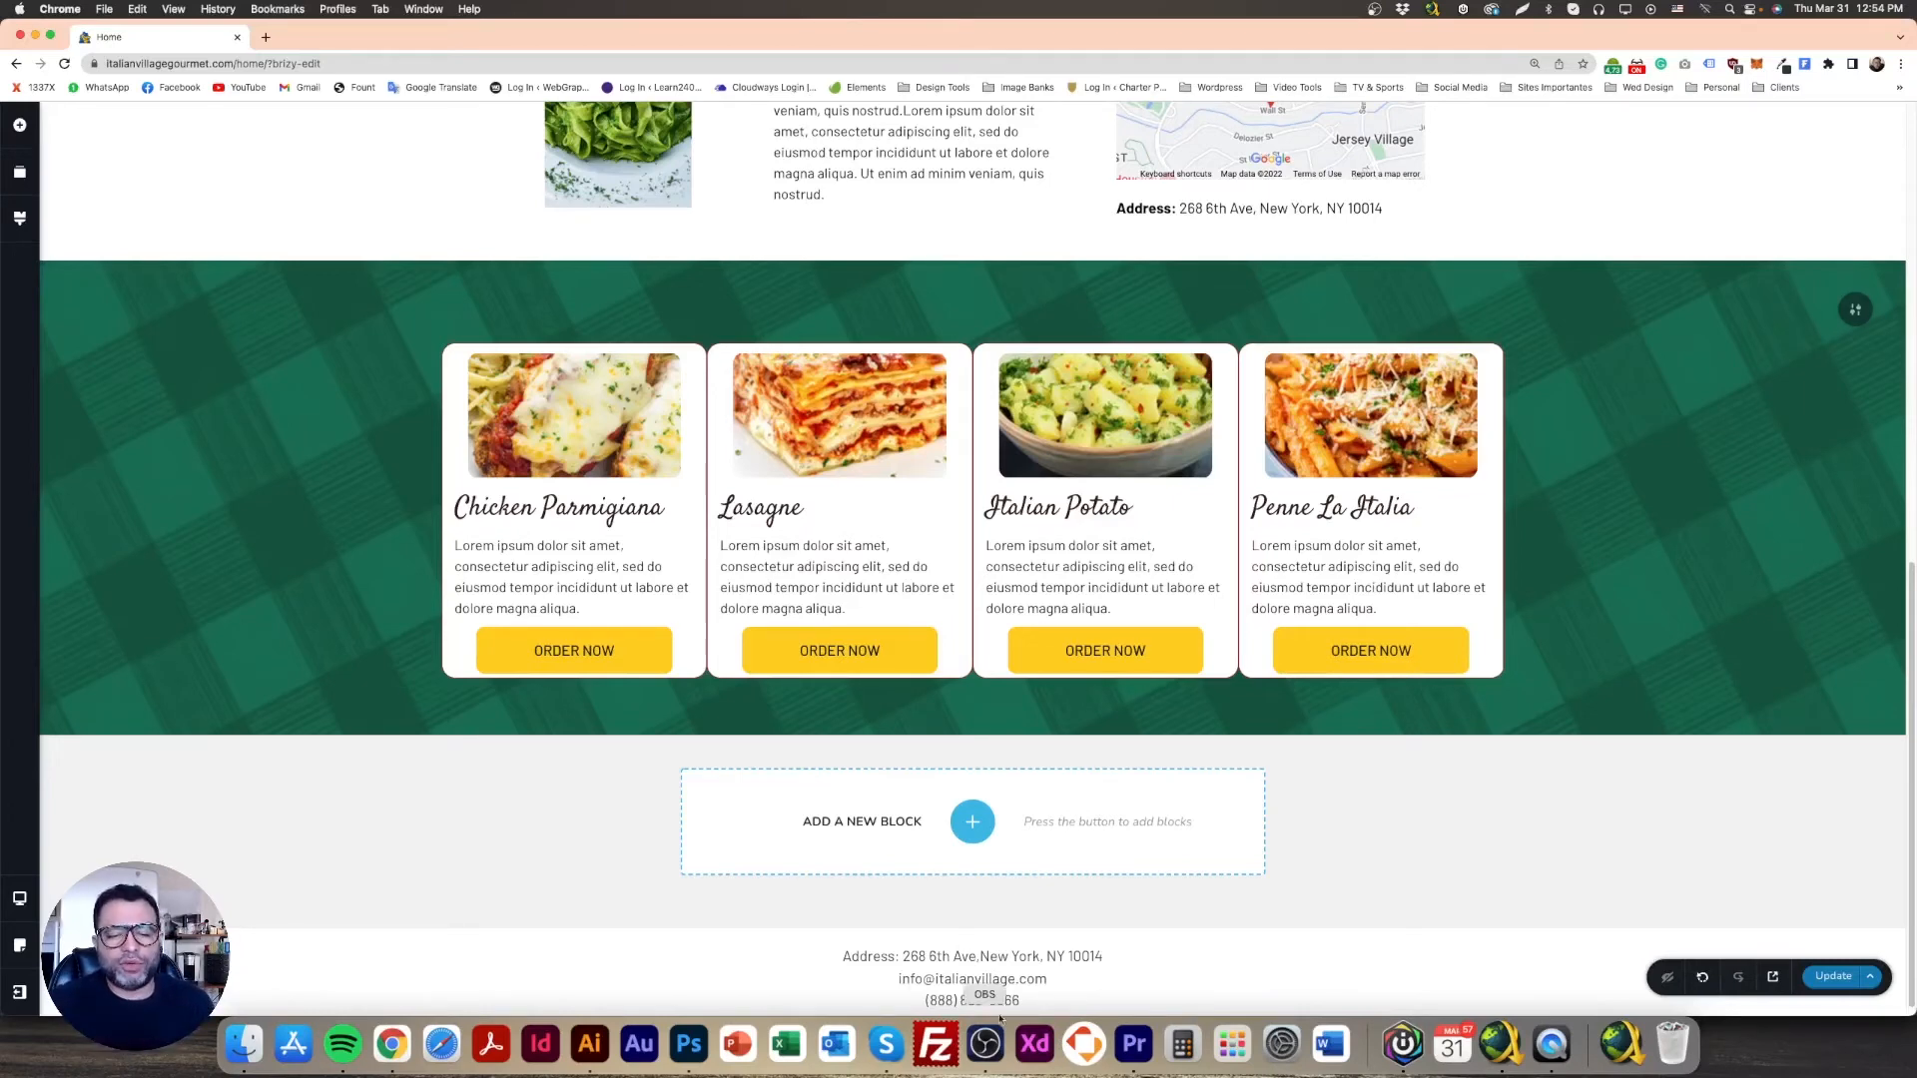
Step: Compare with the Photoshop mockup and adjust the Chicken Parmigiana image height
click(689, 1044)
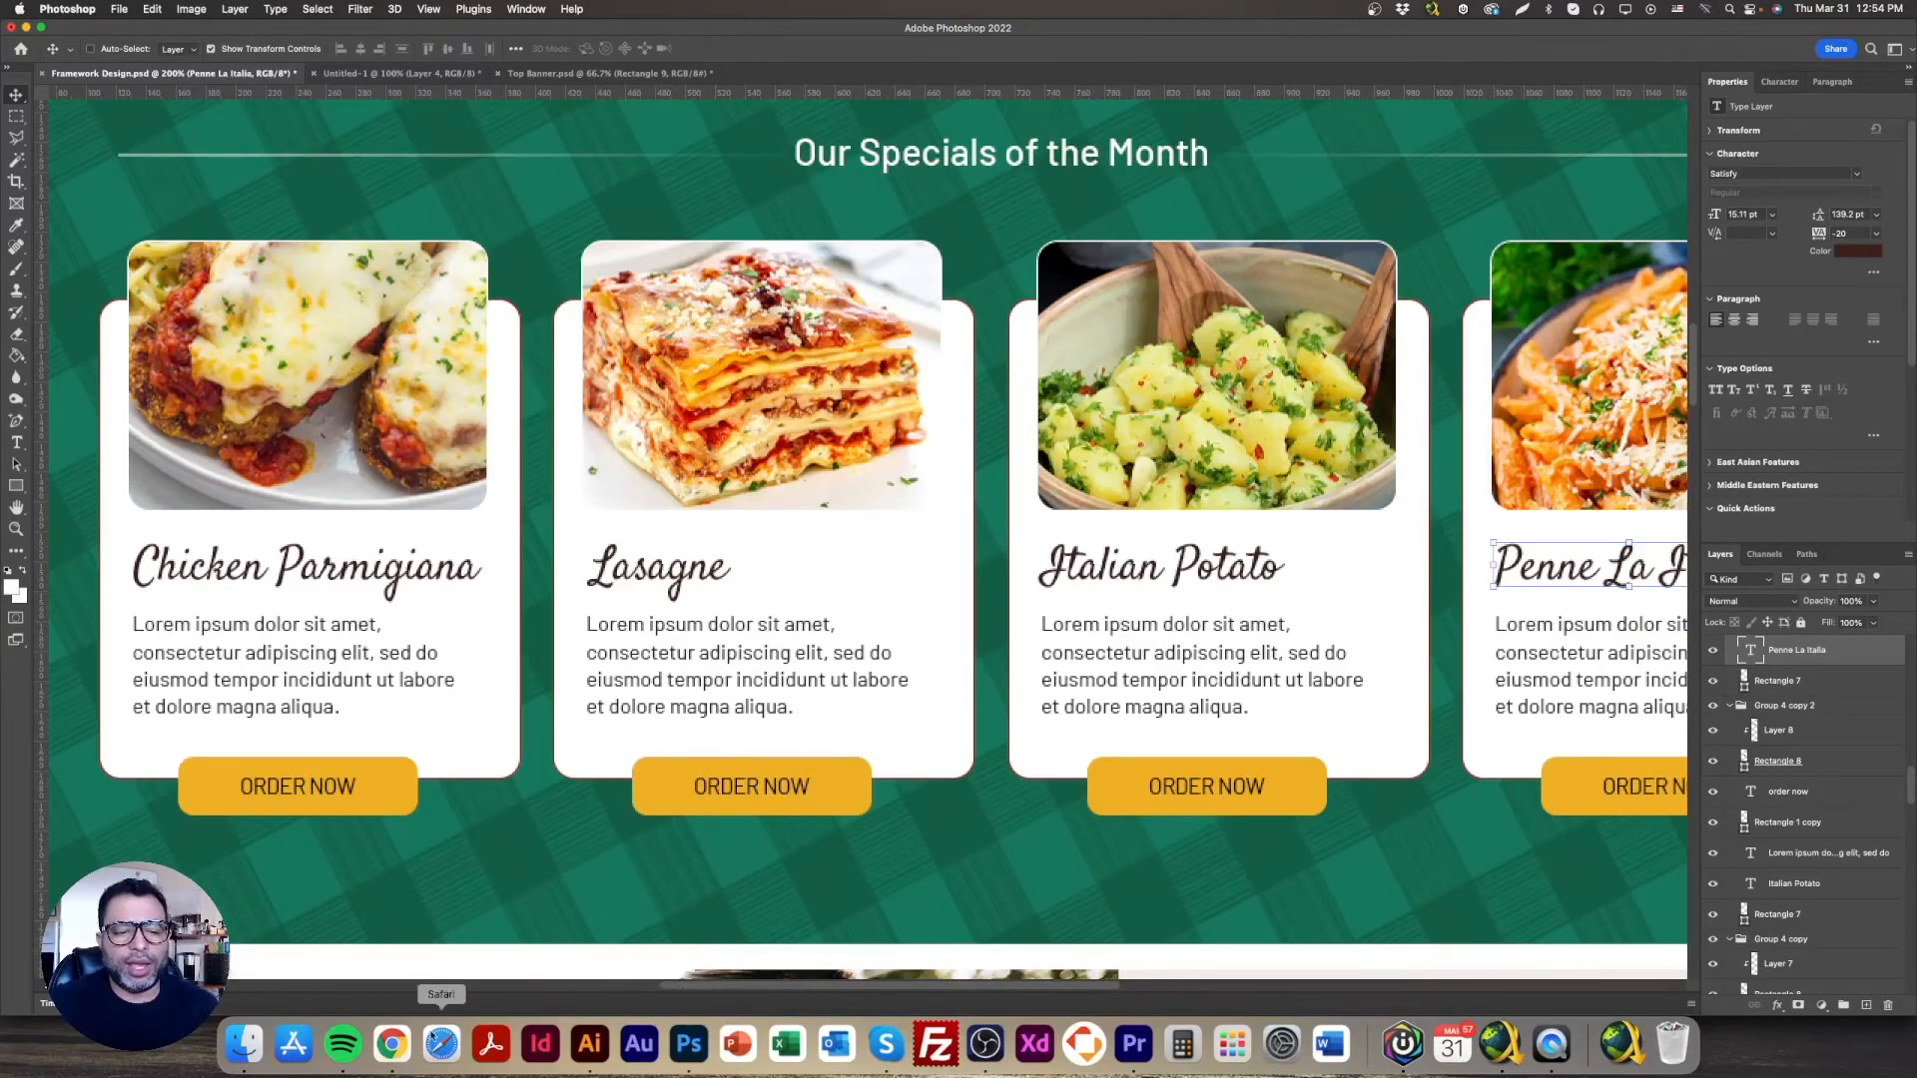
click(392, 1044)
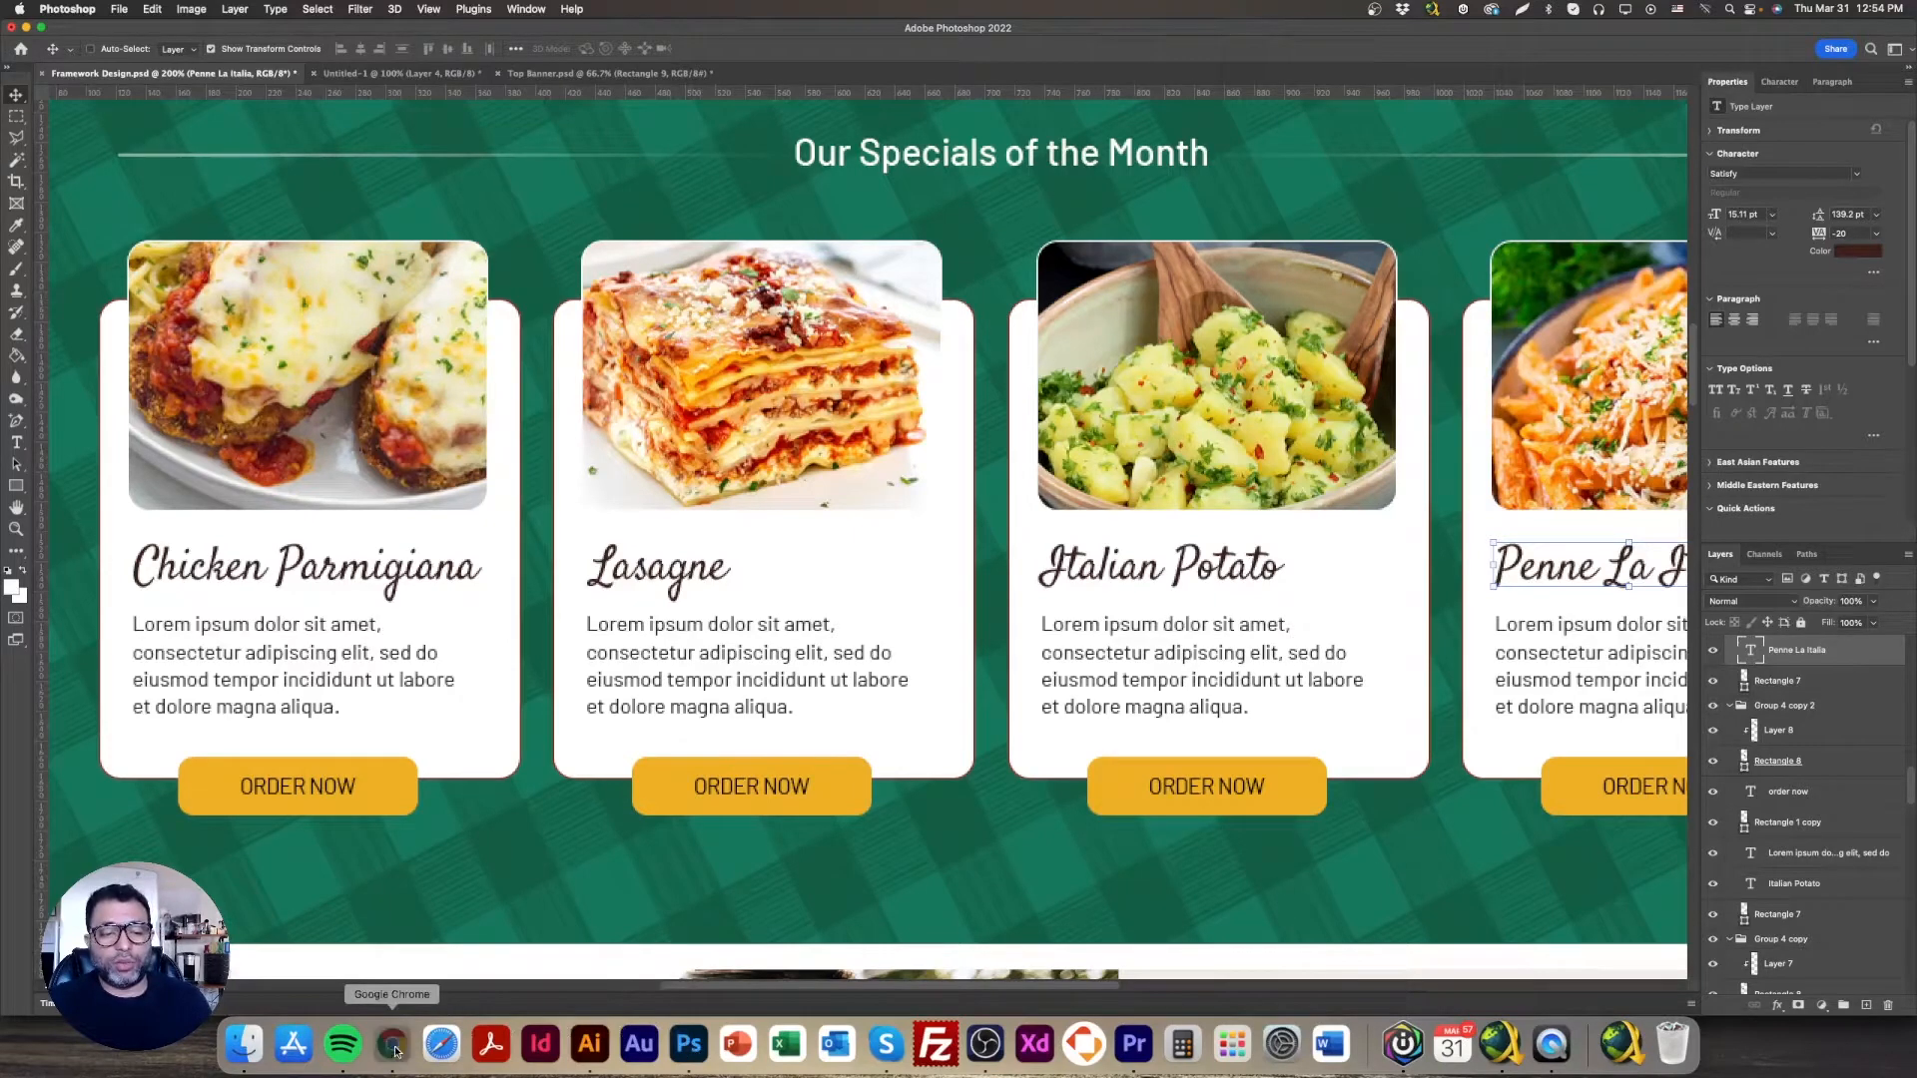
click(585, 352)
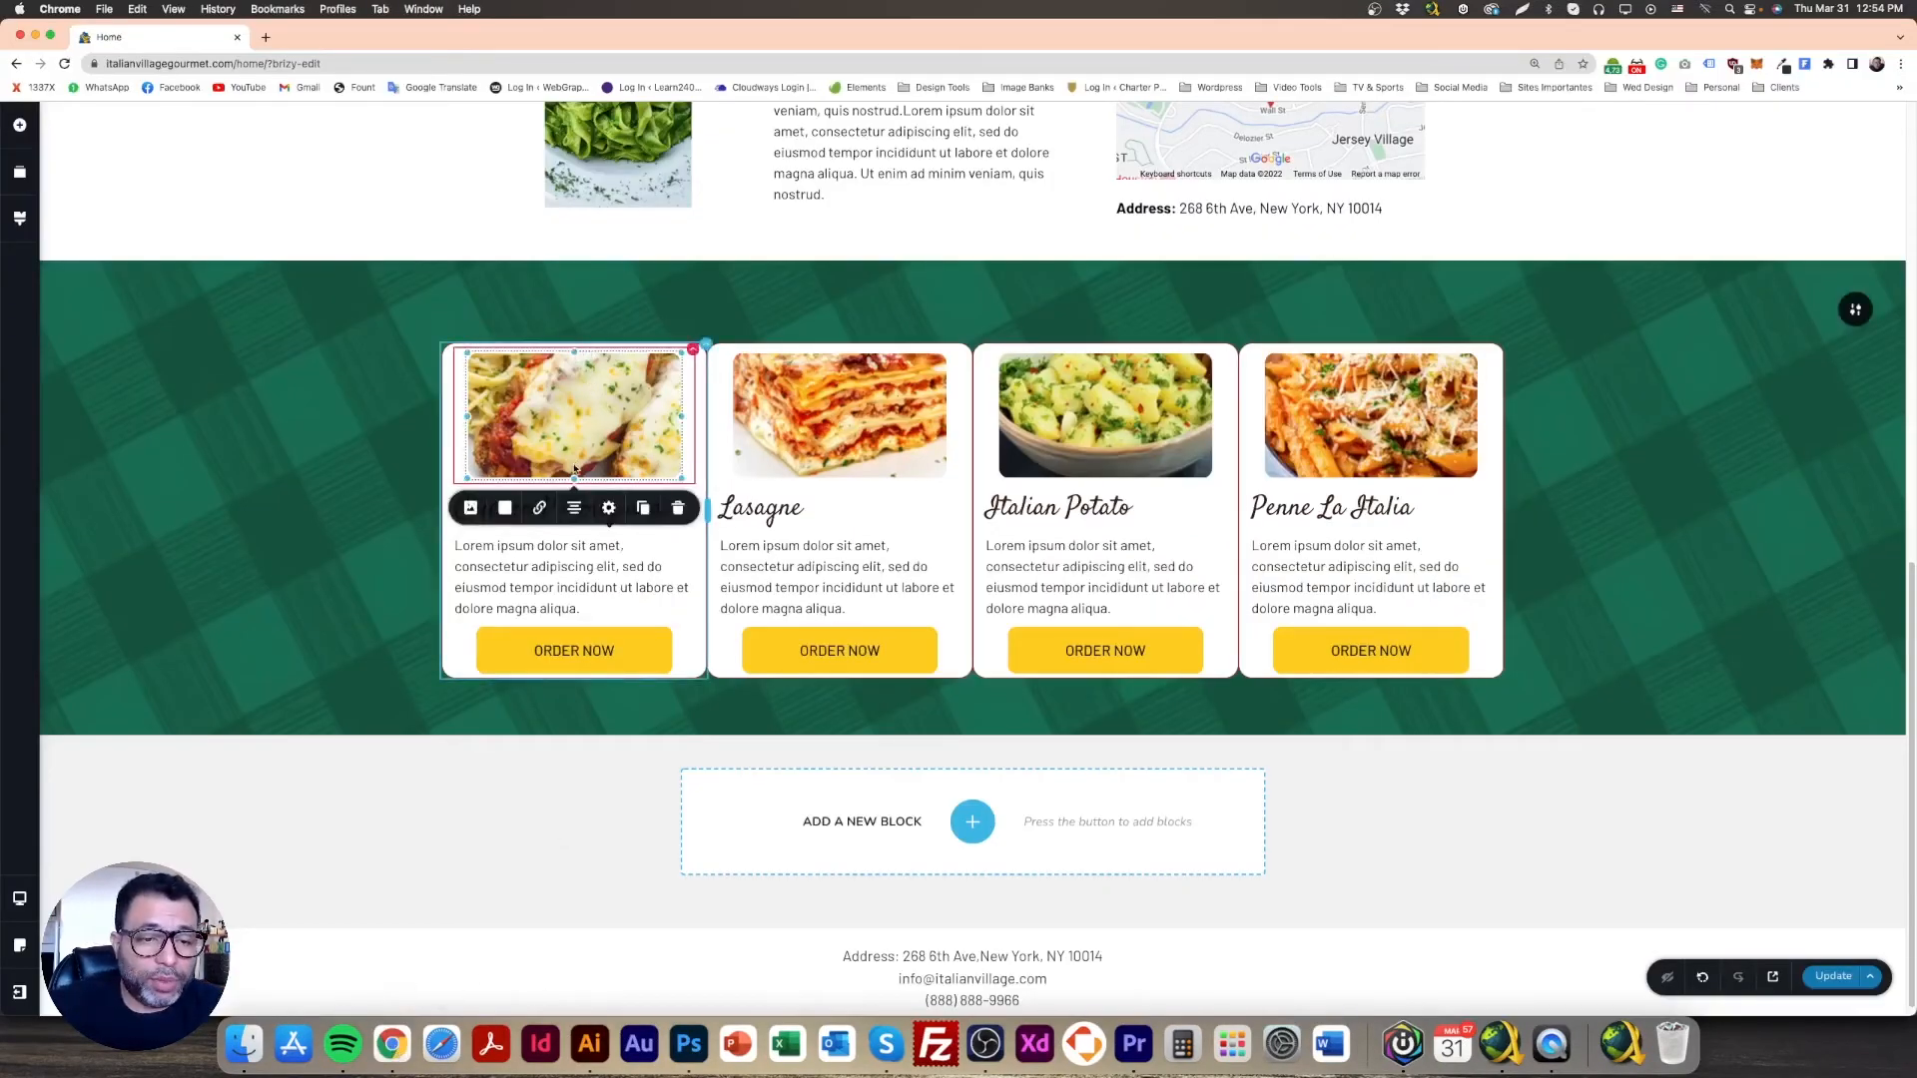
drag(574, 478, 574, 511)
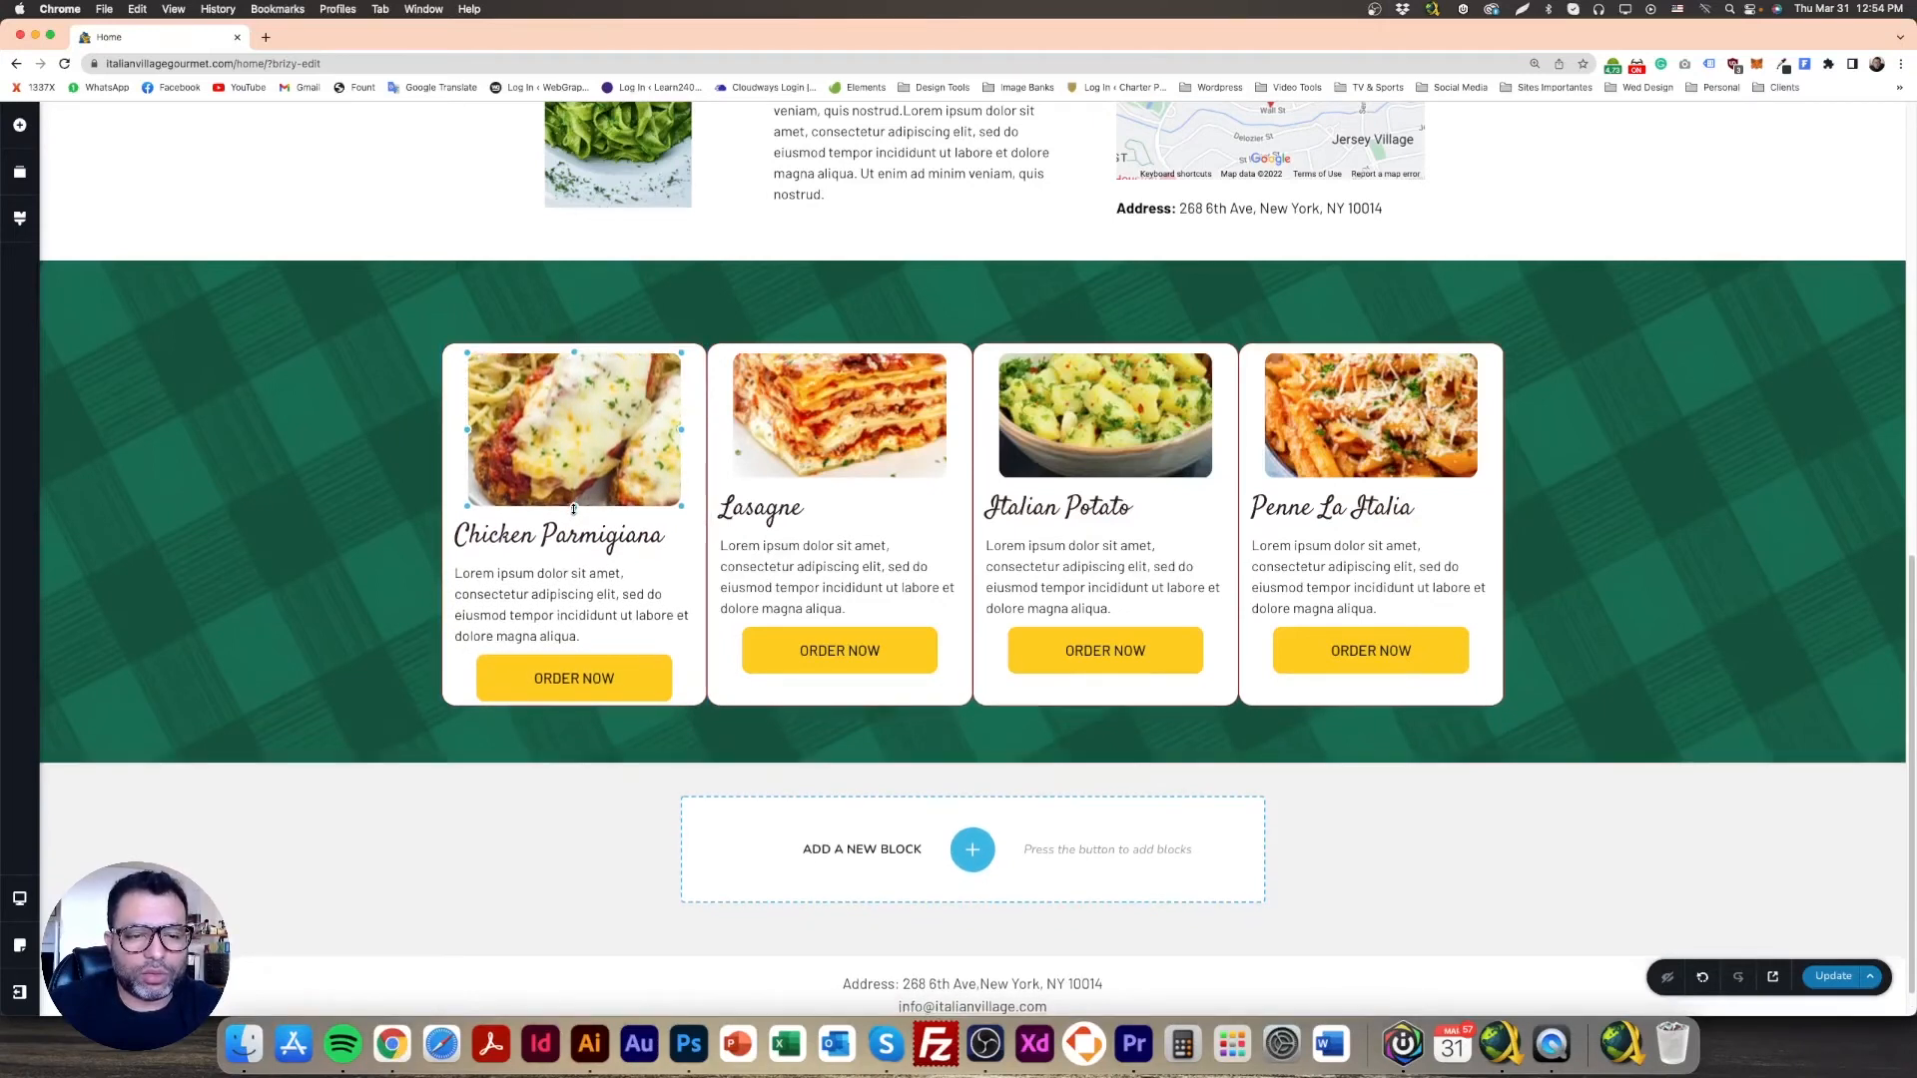
click(609, 539)
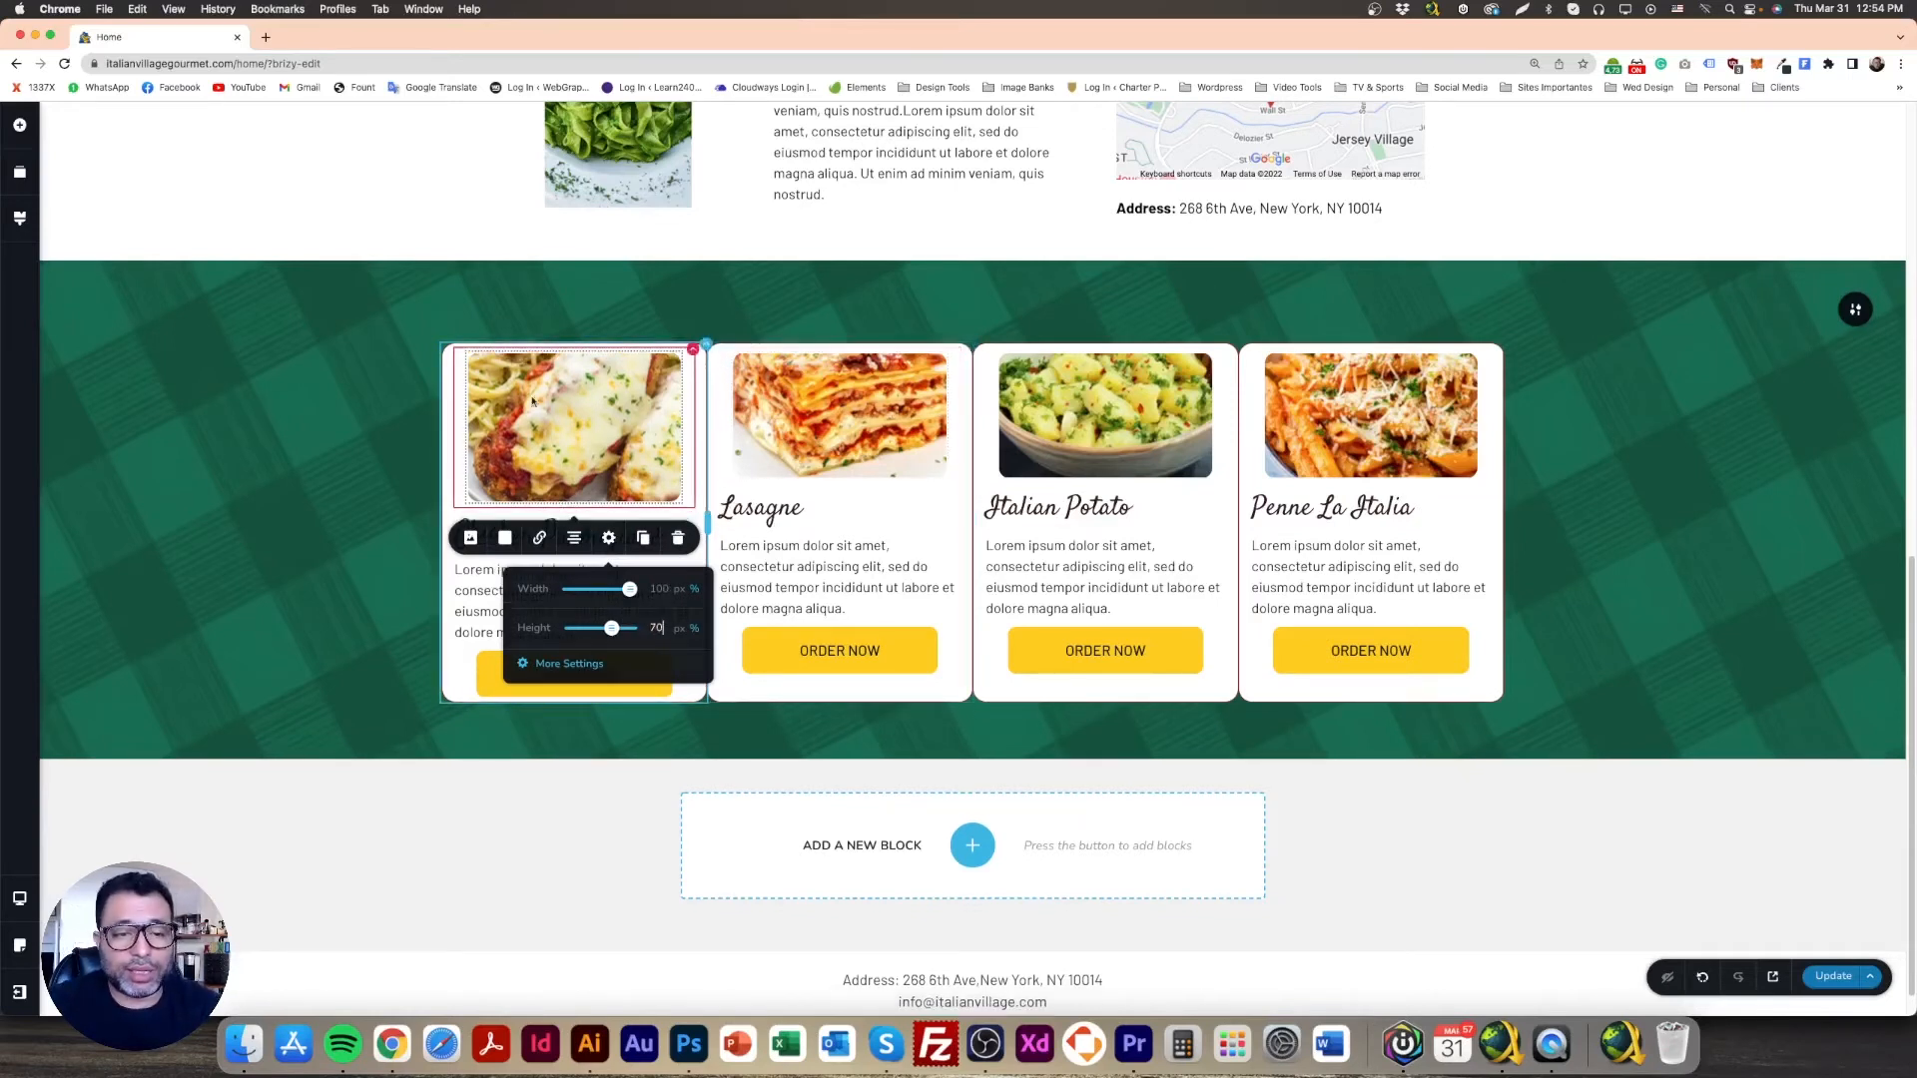
click(574, 428)
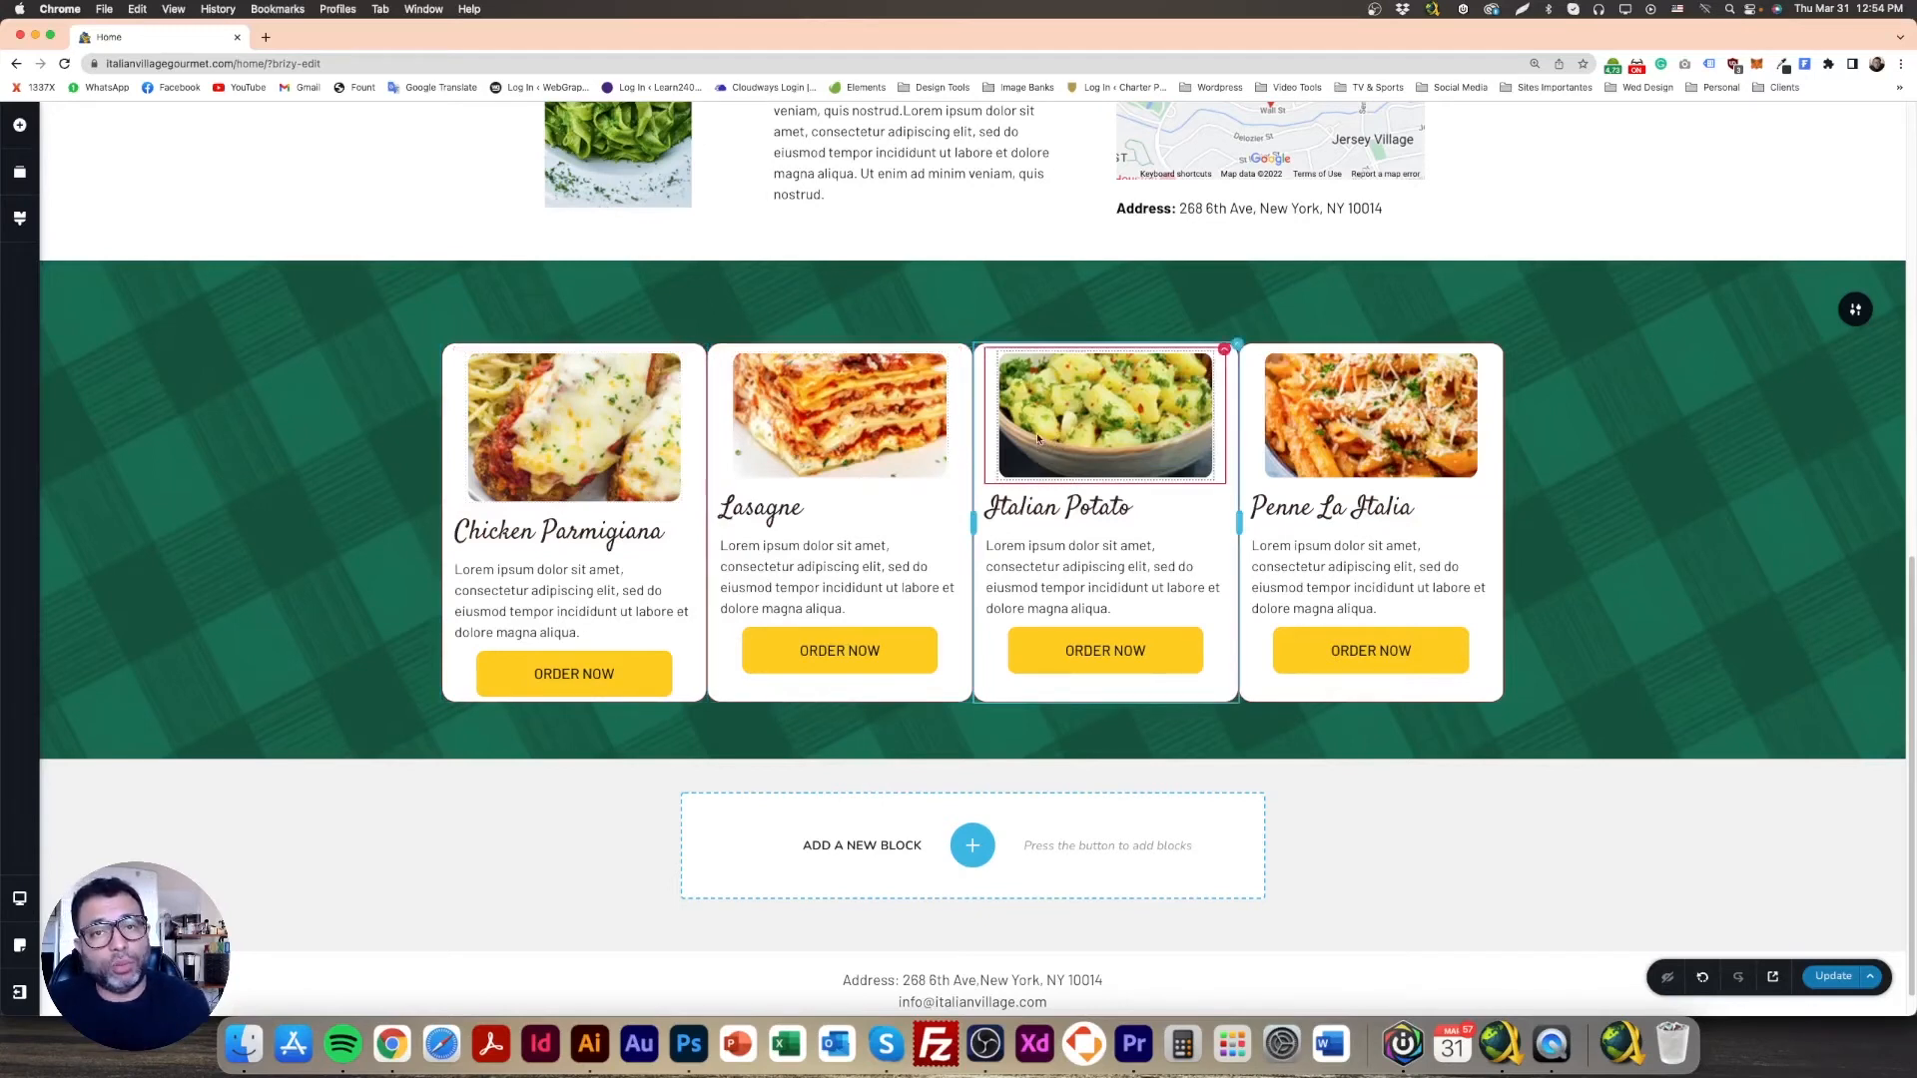
Step: Copy the Chicken Parmigiana image styling and paste it onto the Lasagne, Italian Potato and Penne images
right_click(580, 396)
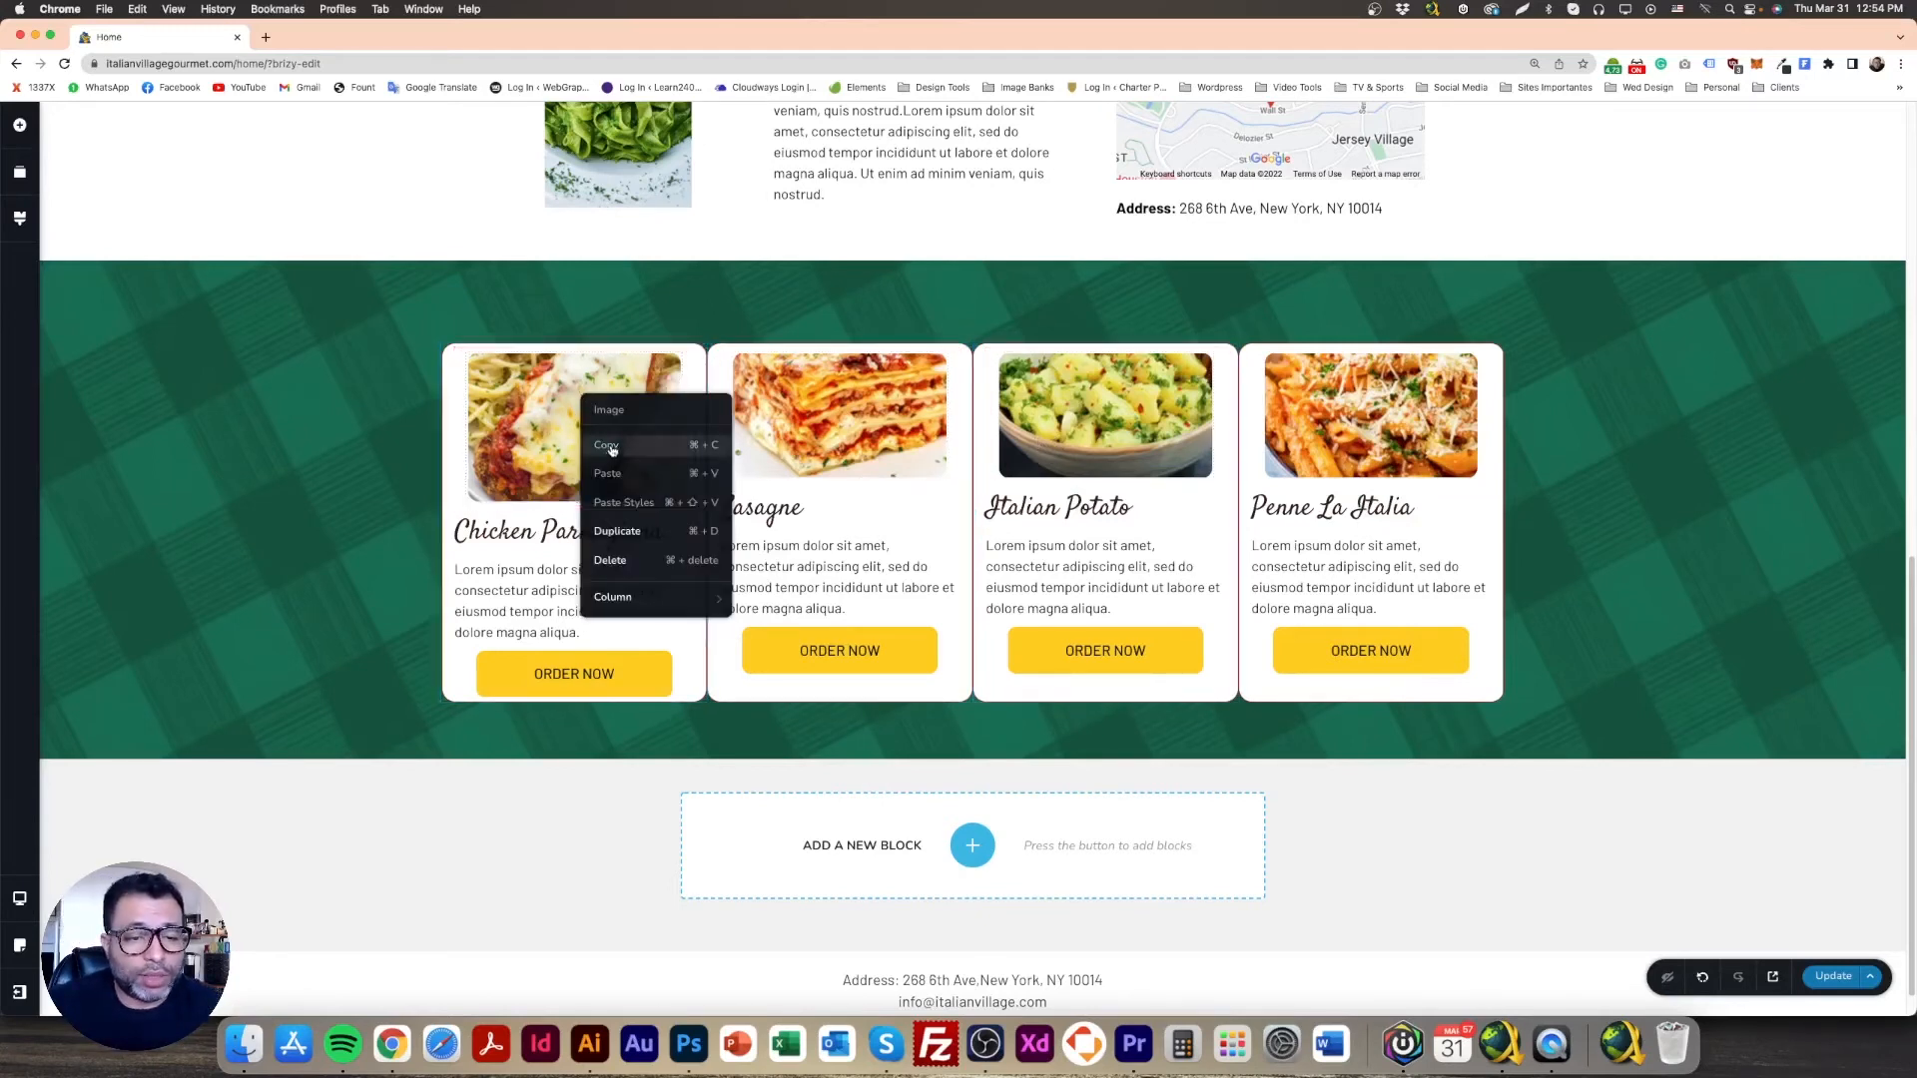
click(606, 445)
right_click(888, 390)
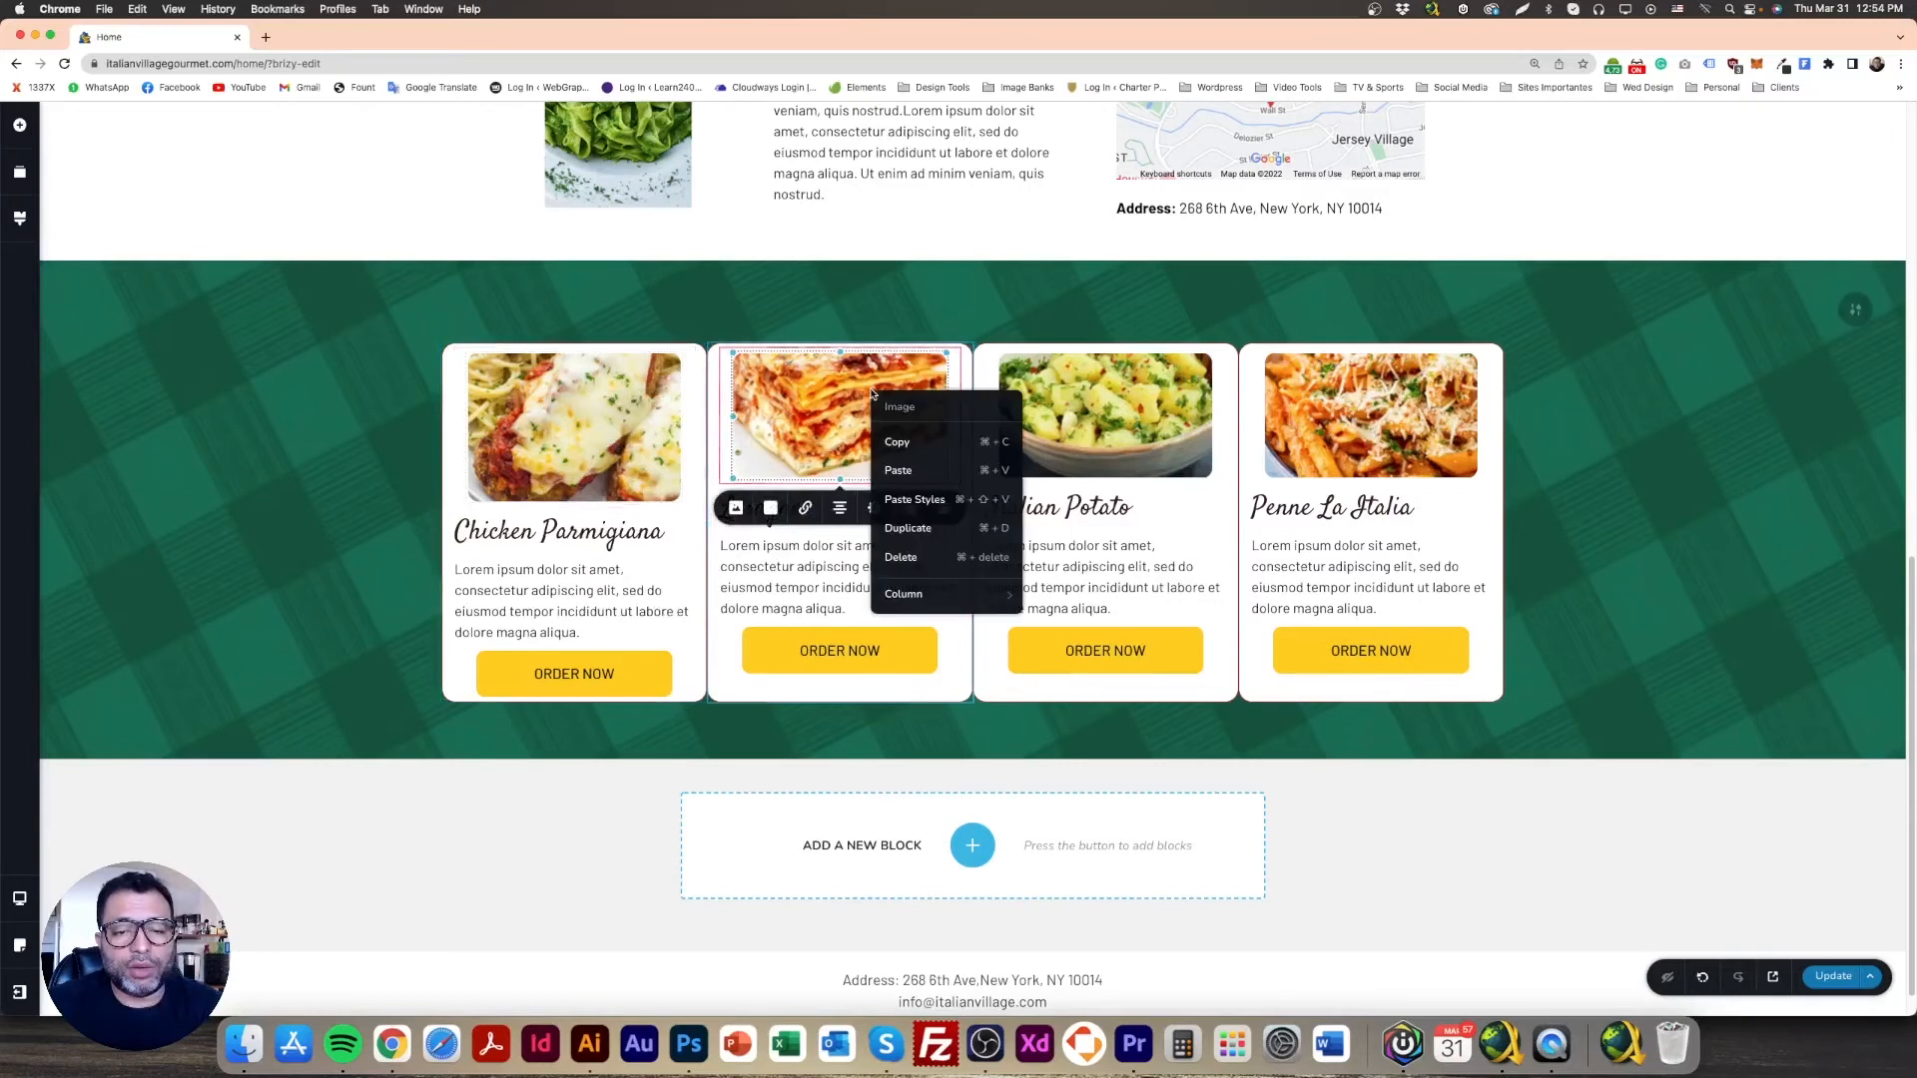
click(912, 499)
right_click(1094, 405)
click(1060, 412)
right_click(1123, 405)
click(1158, 513)
click(1408, 399)
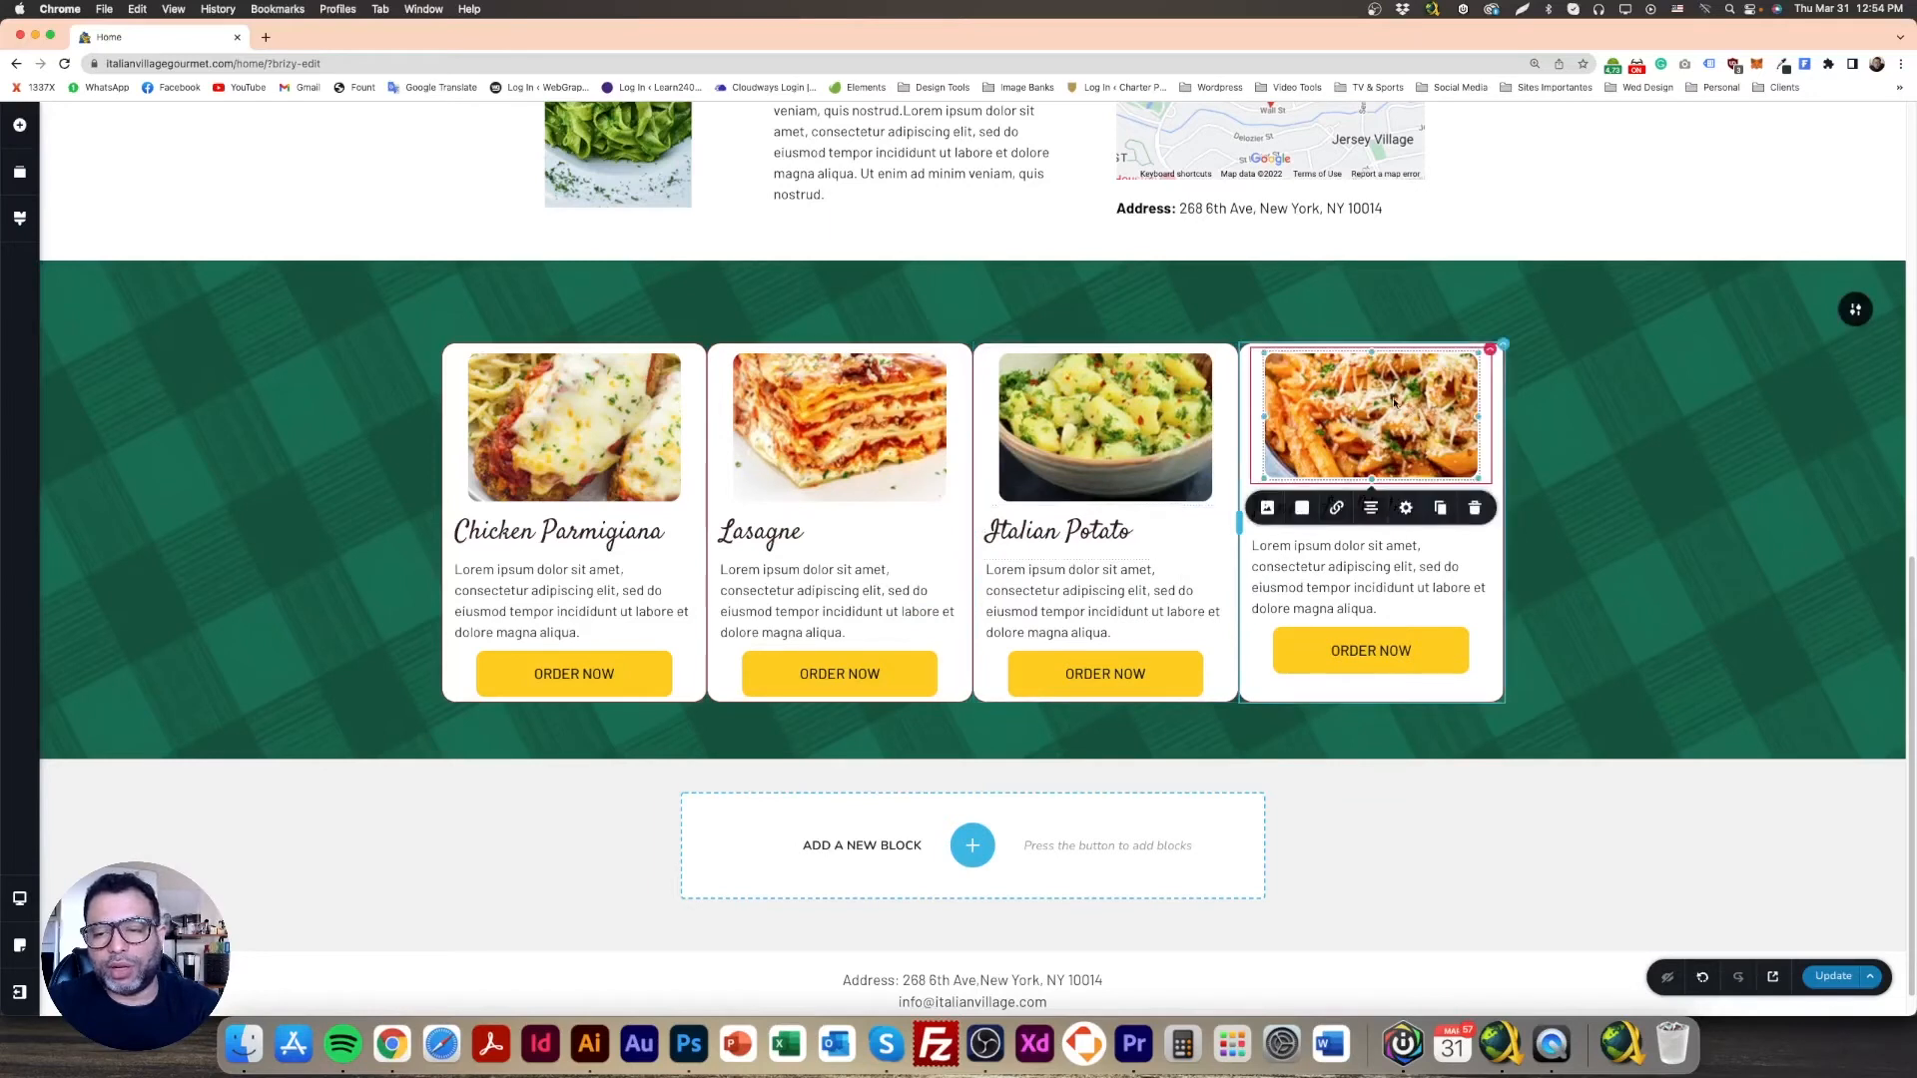
right_click(1393, 400)
click(1427, 483)
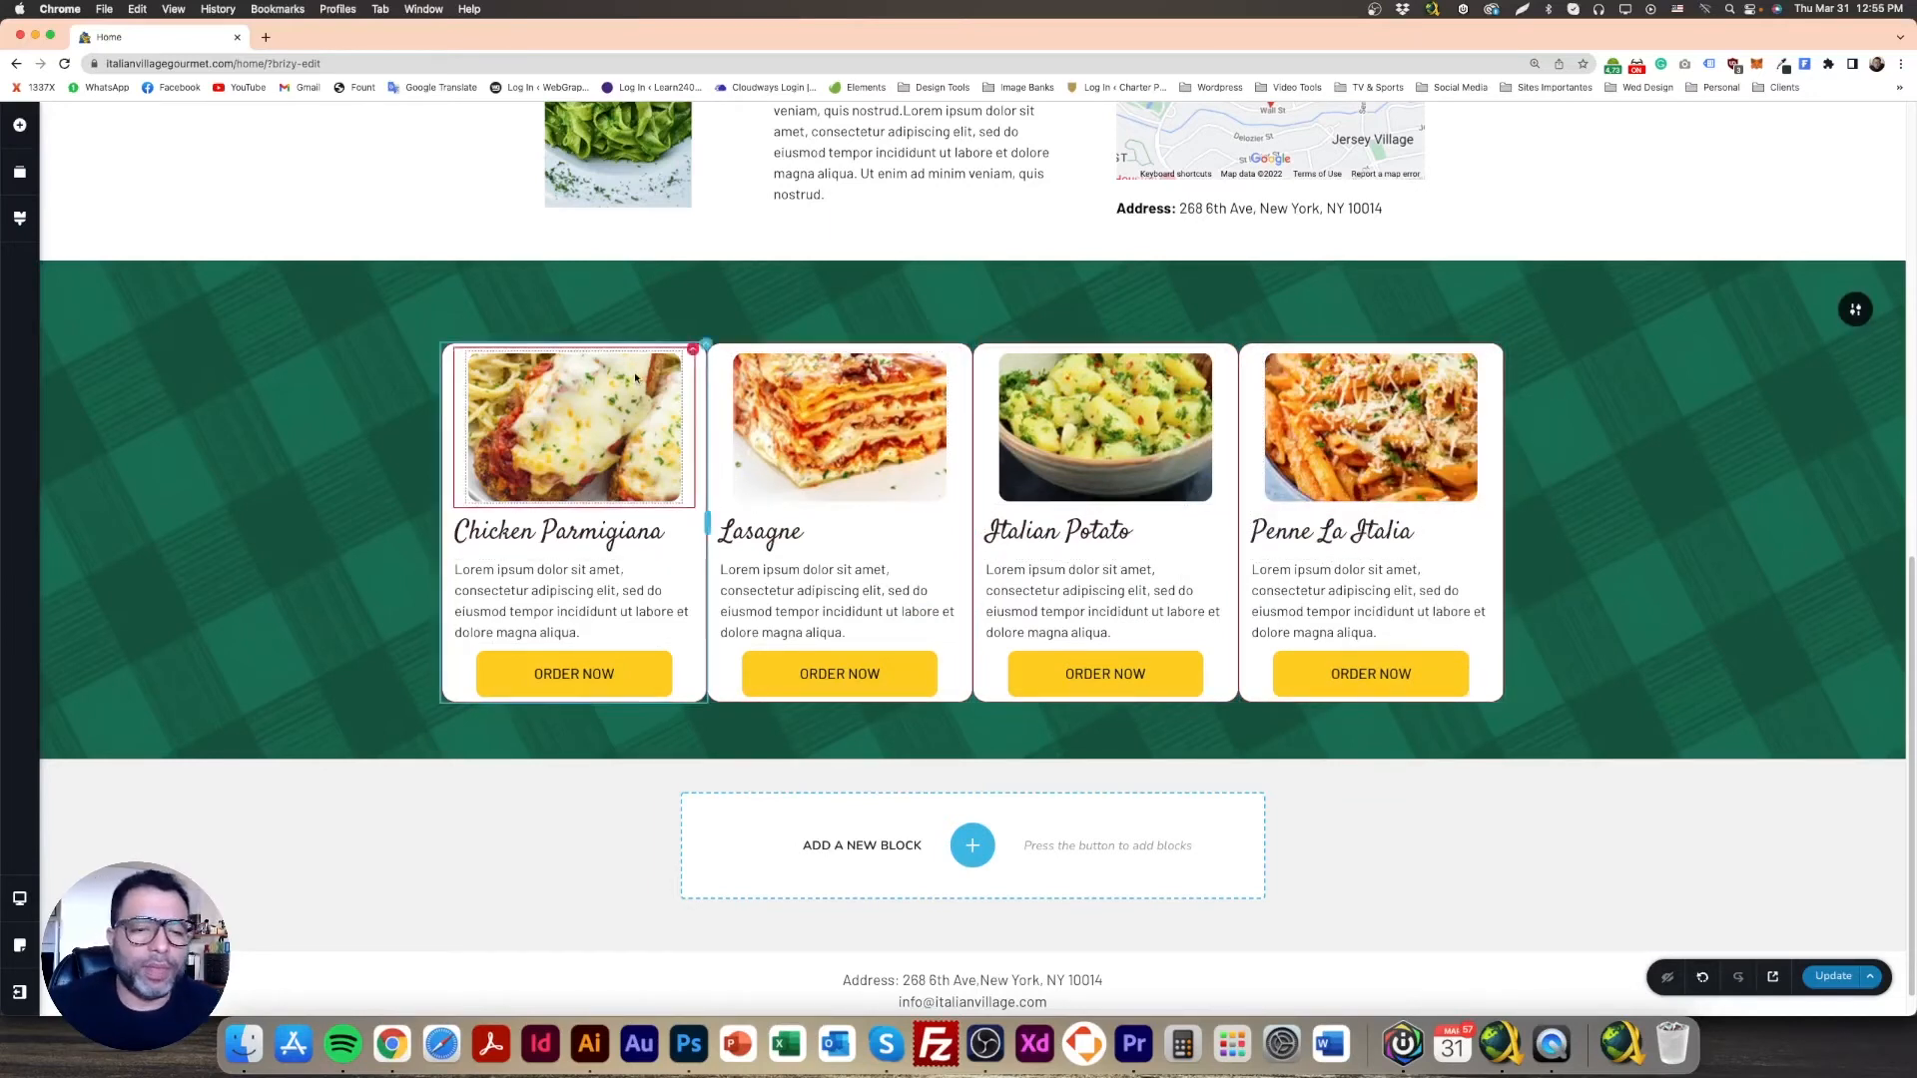
Step: Give the Chicken Parmigiana column a -45 top margin so its photo rises above the card
click(692, 355)
click(727, 391)
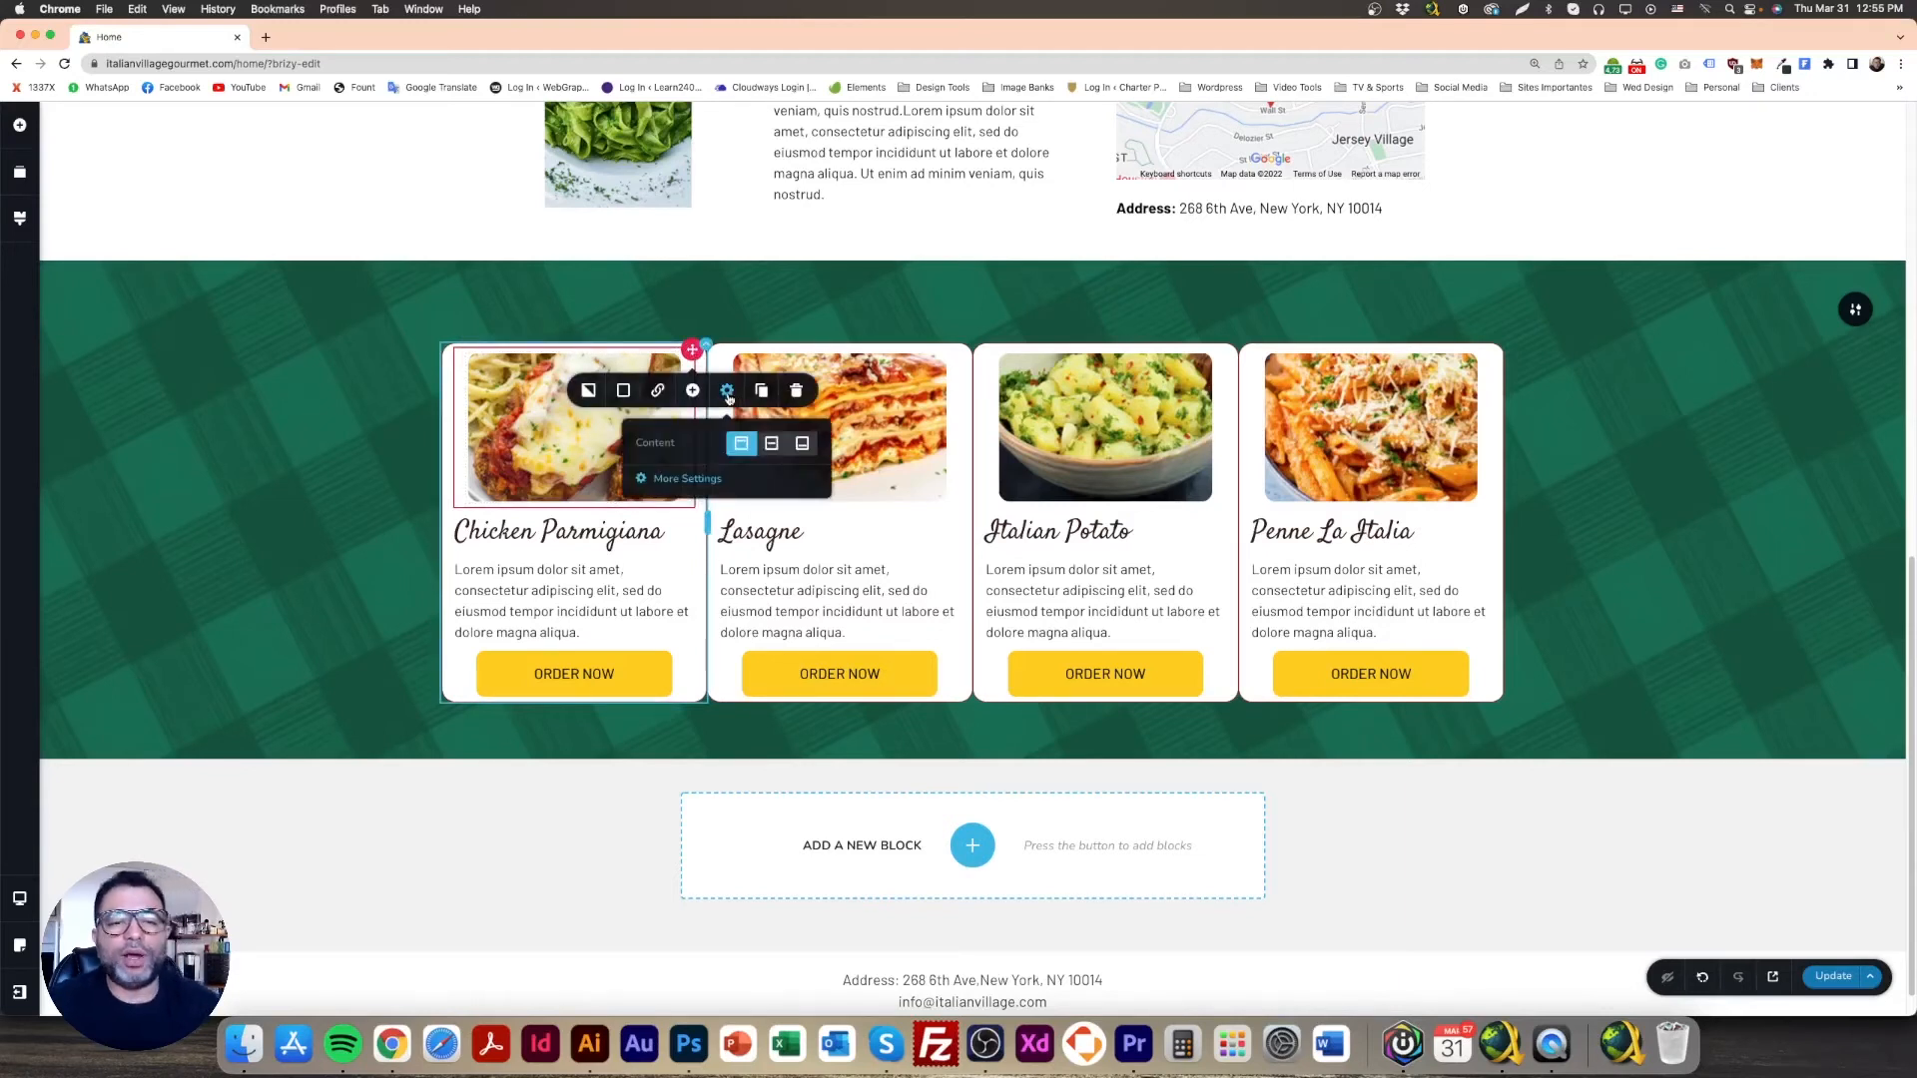
click(687, 479)
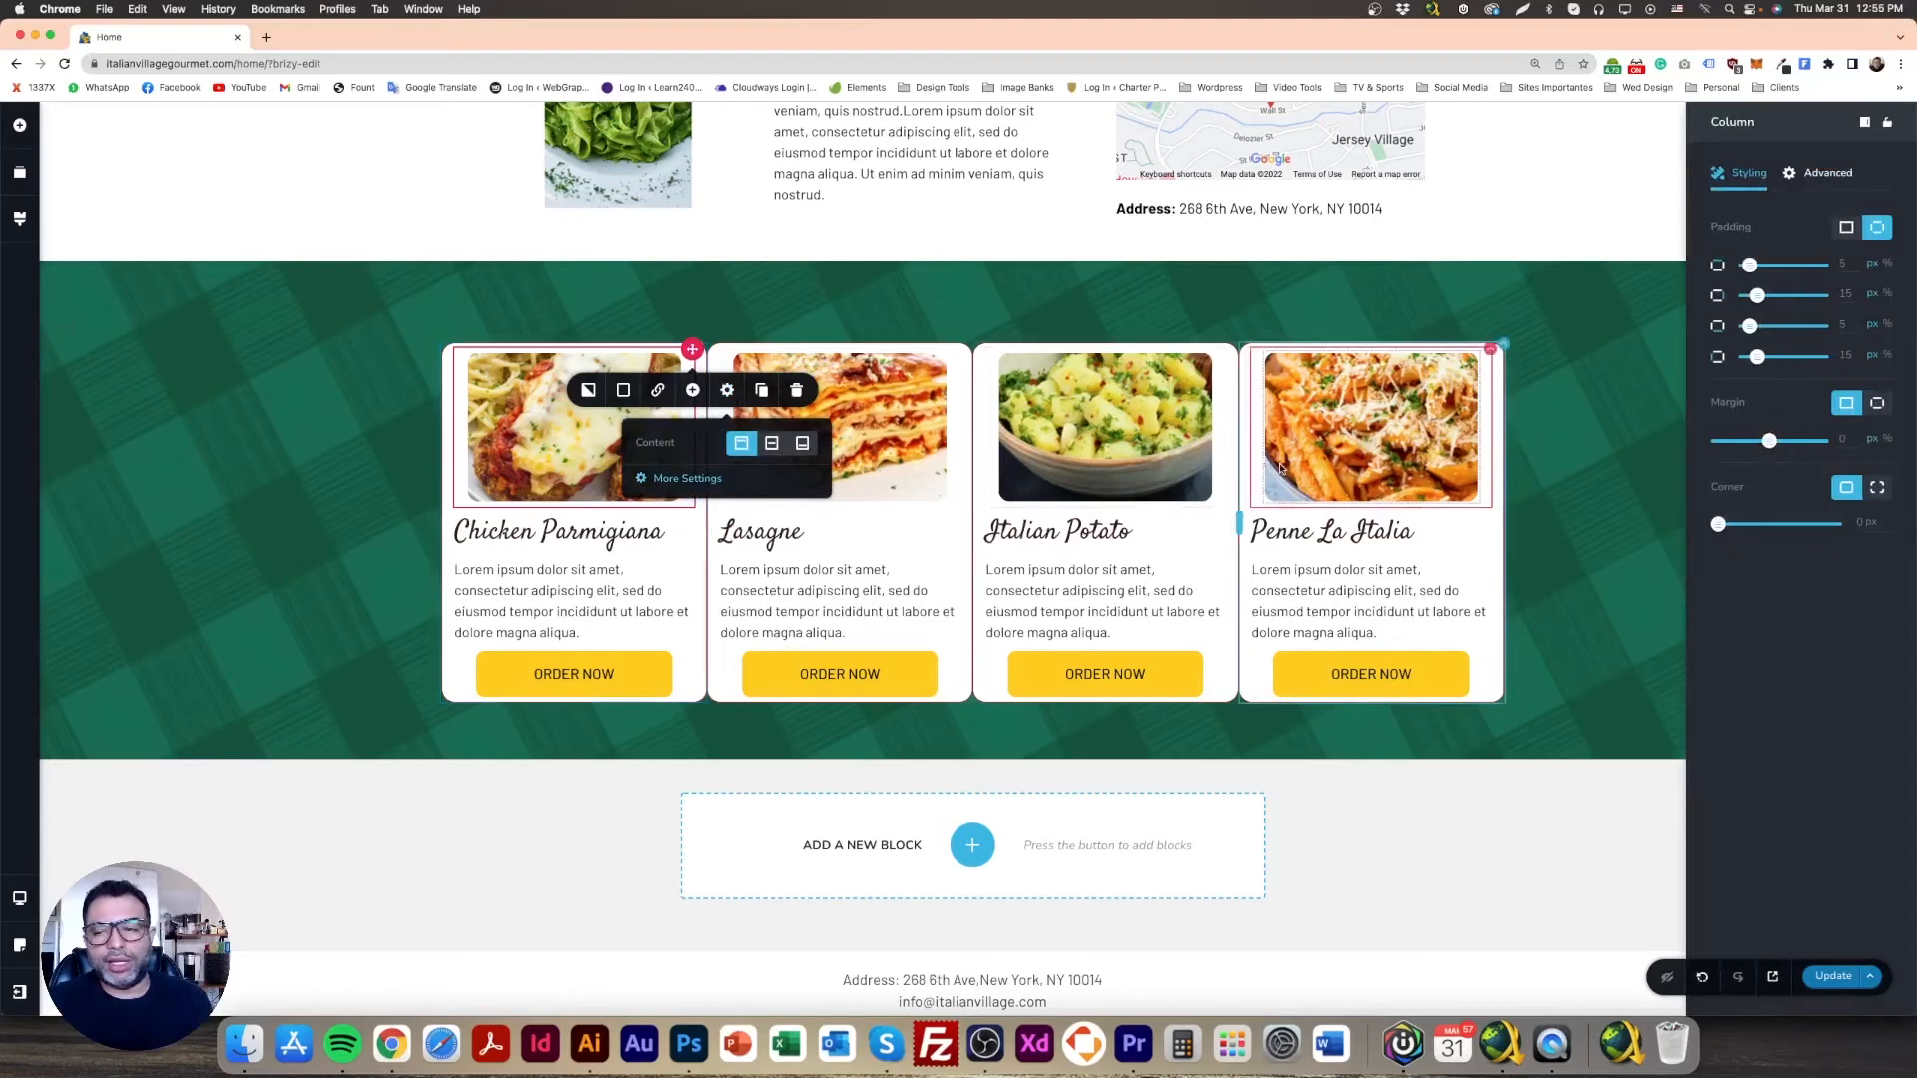
click(1878, 403)
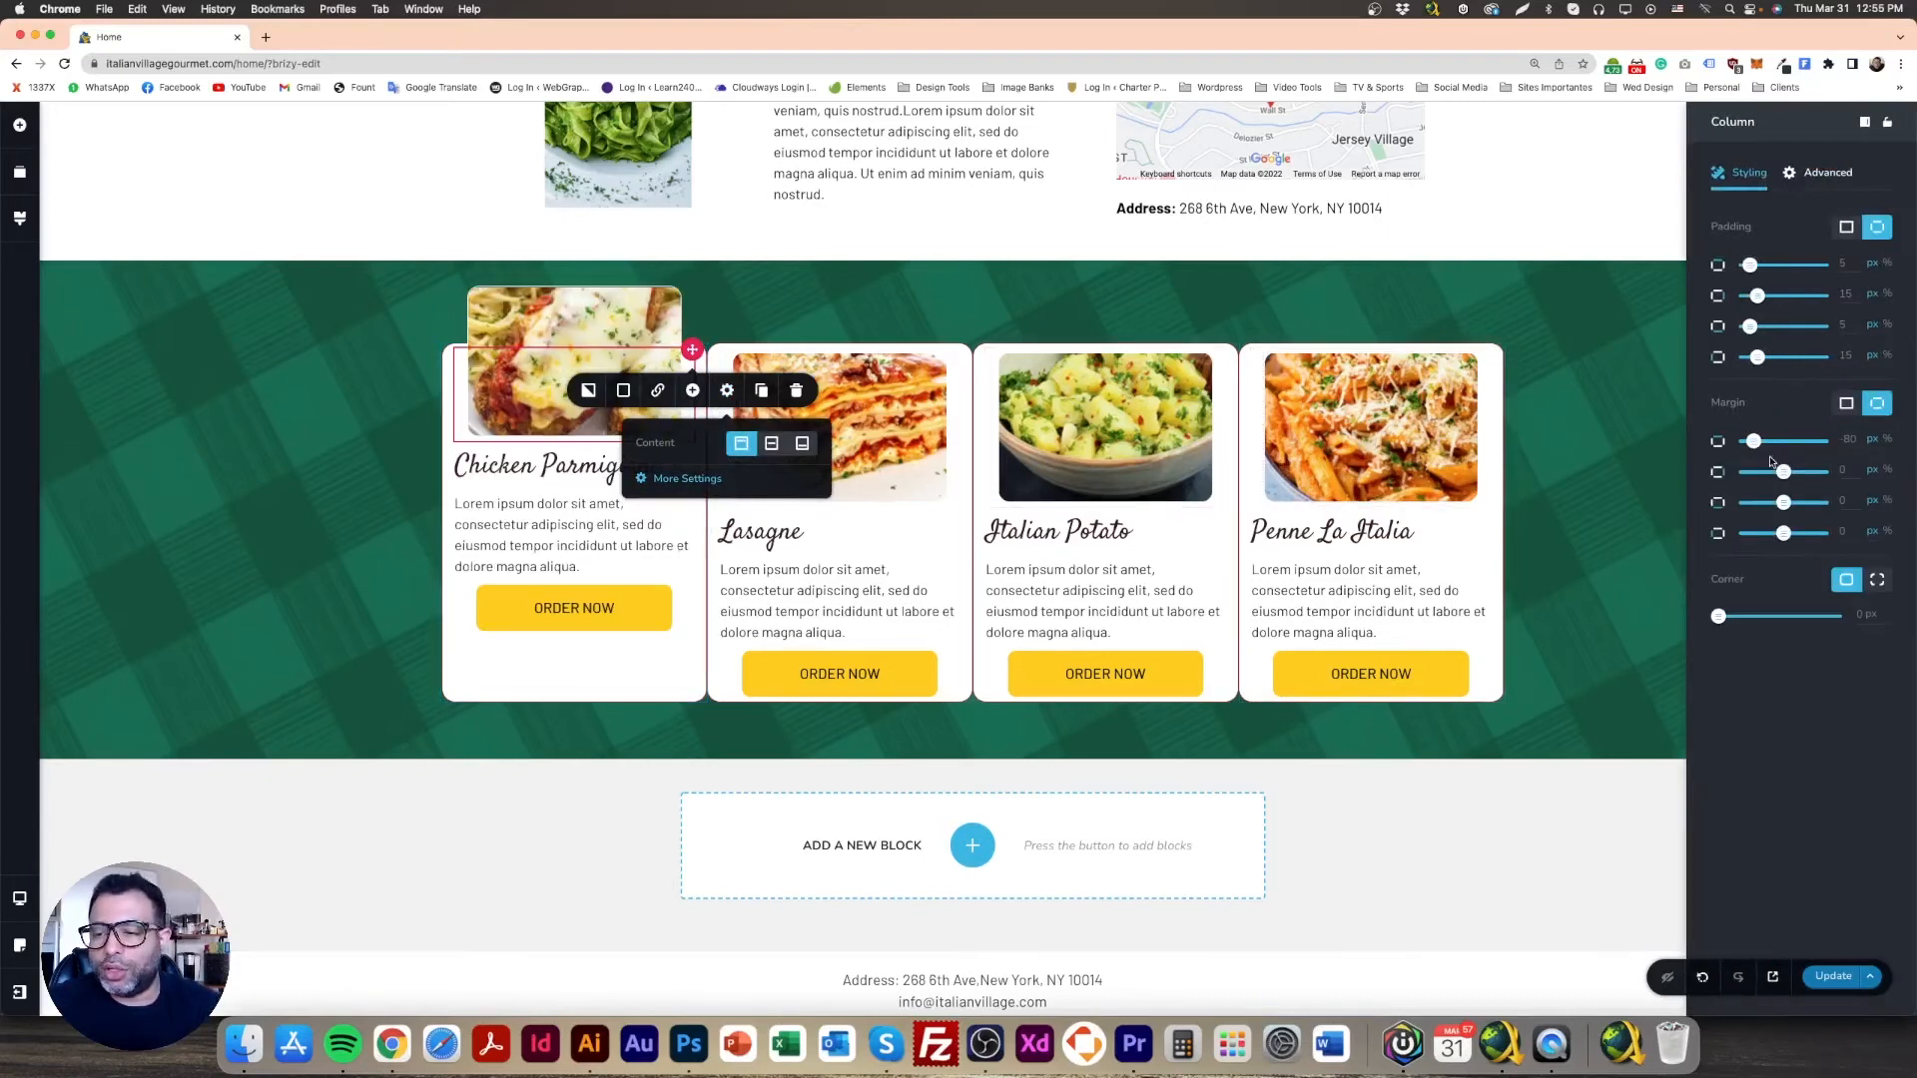
drag(1760, 448, 1772, 455)
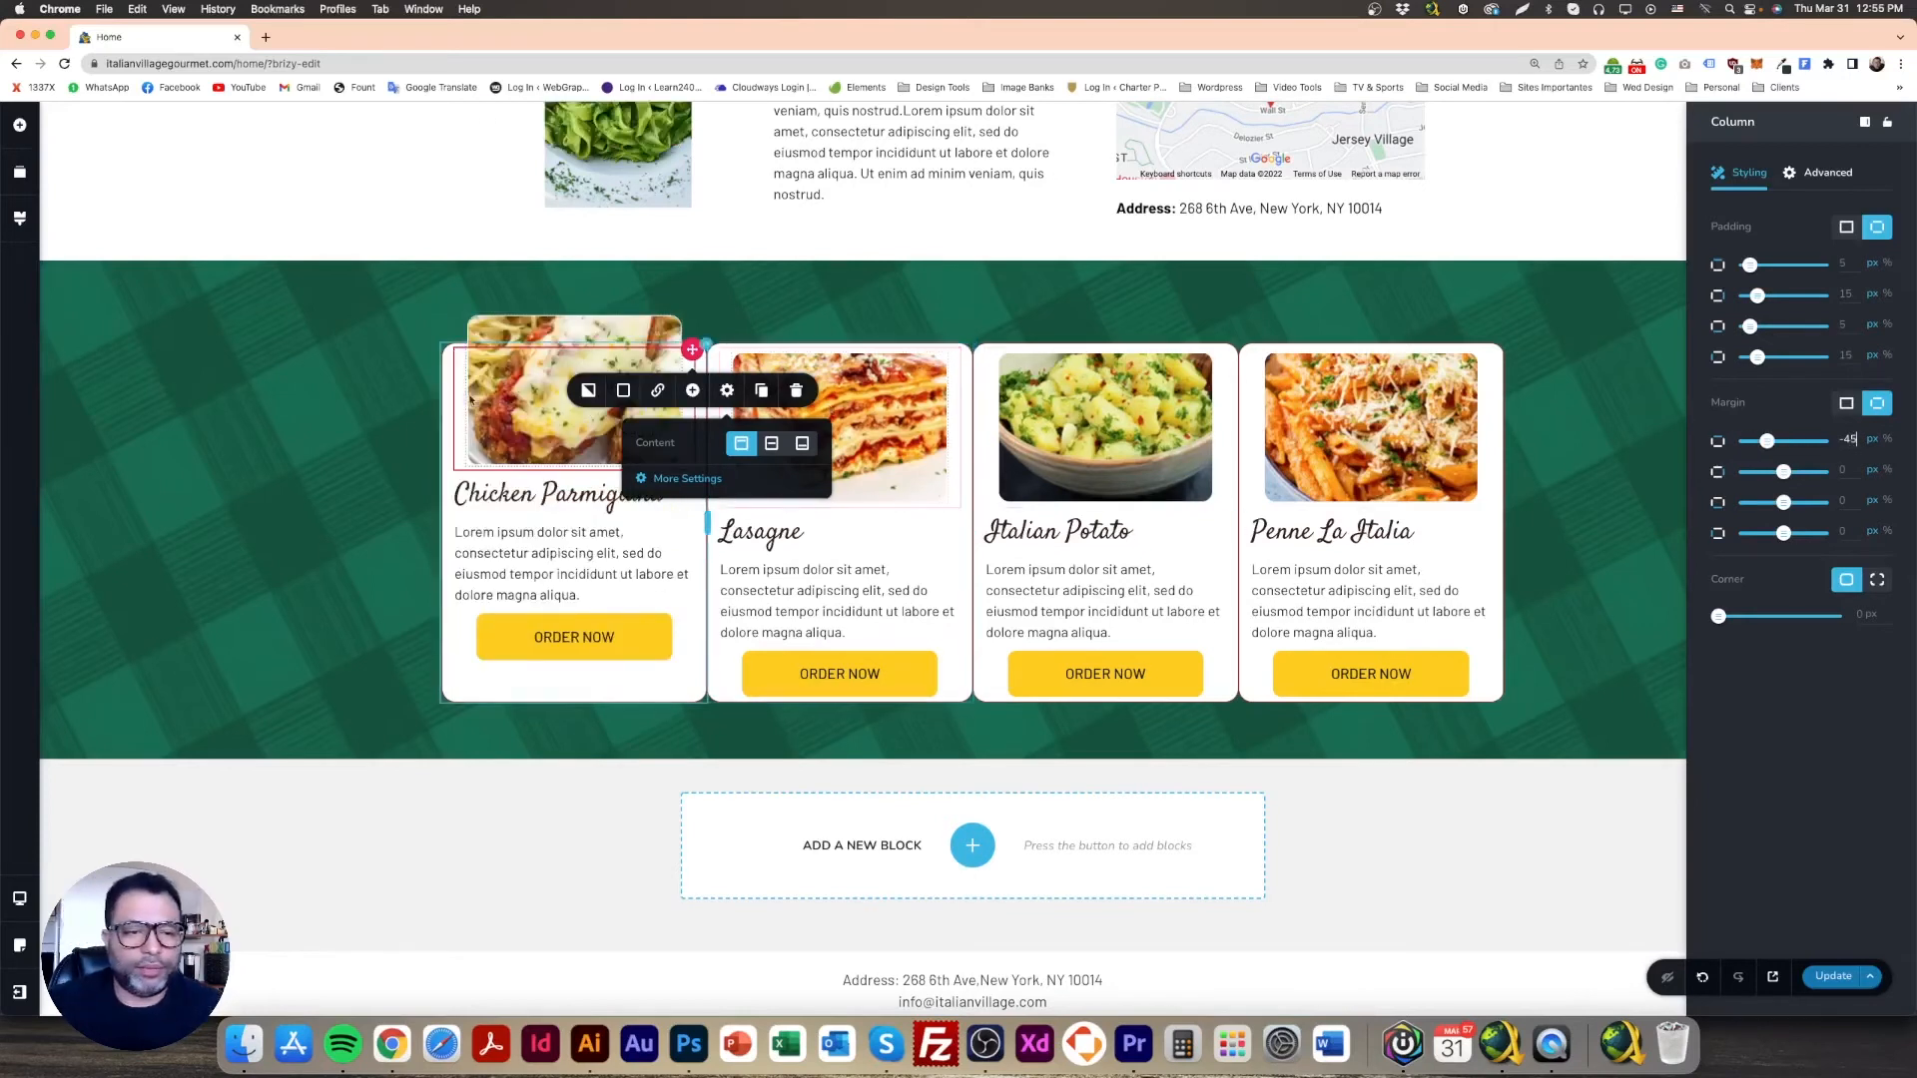
click(400, 489)
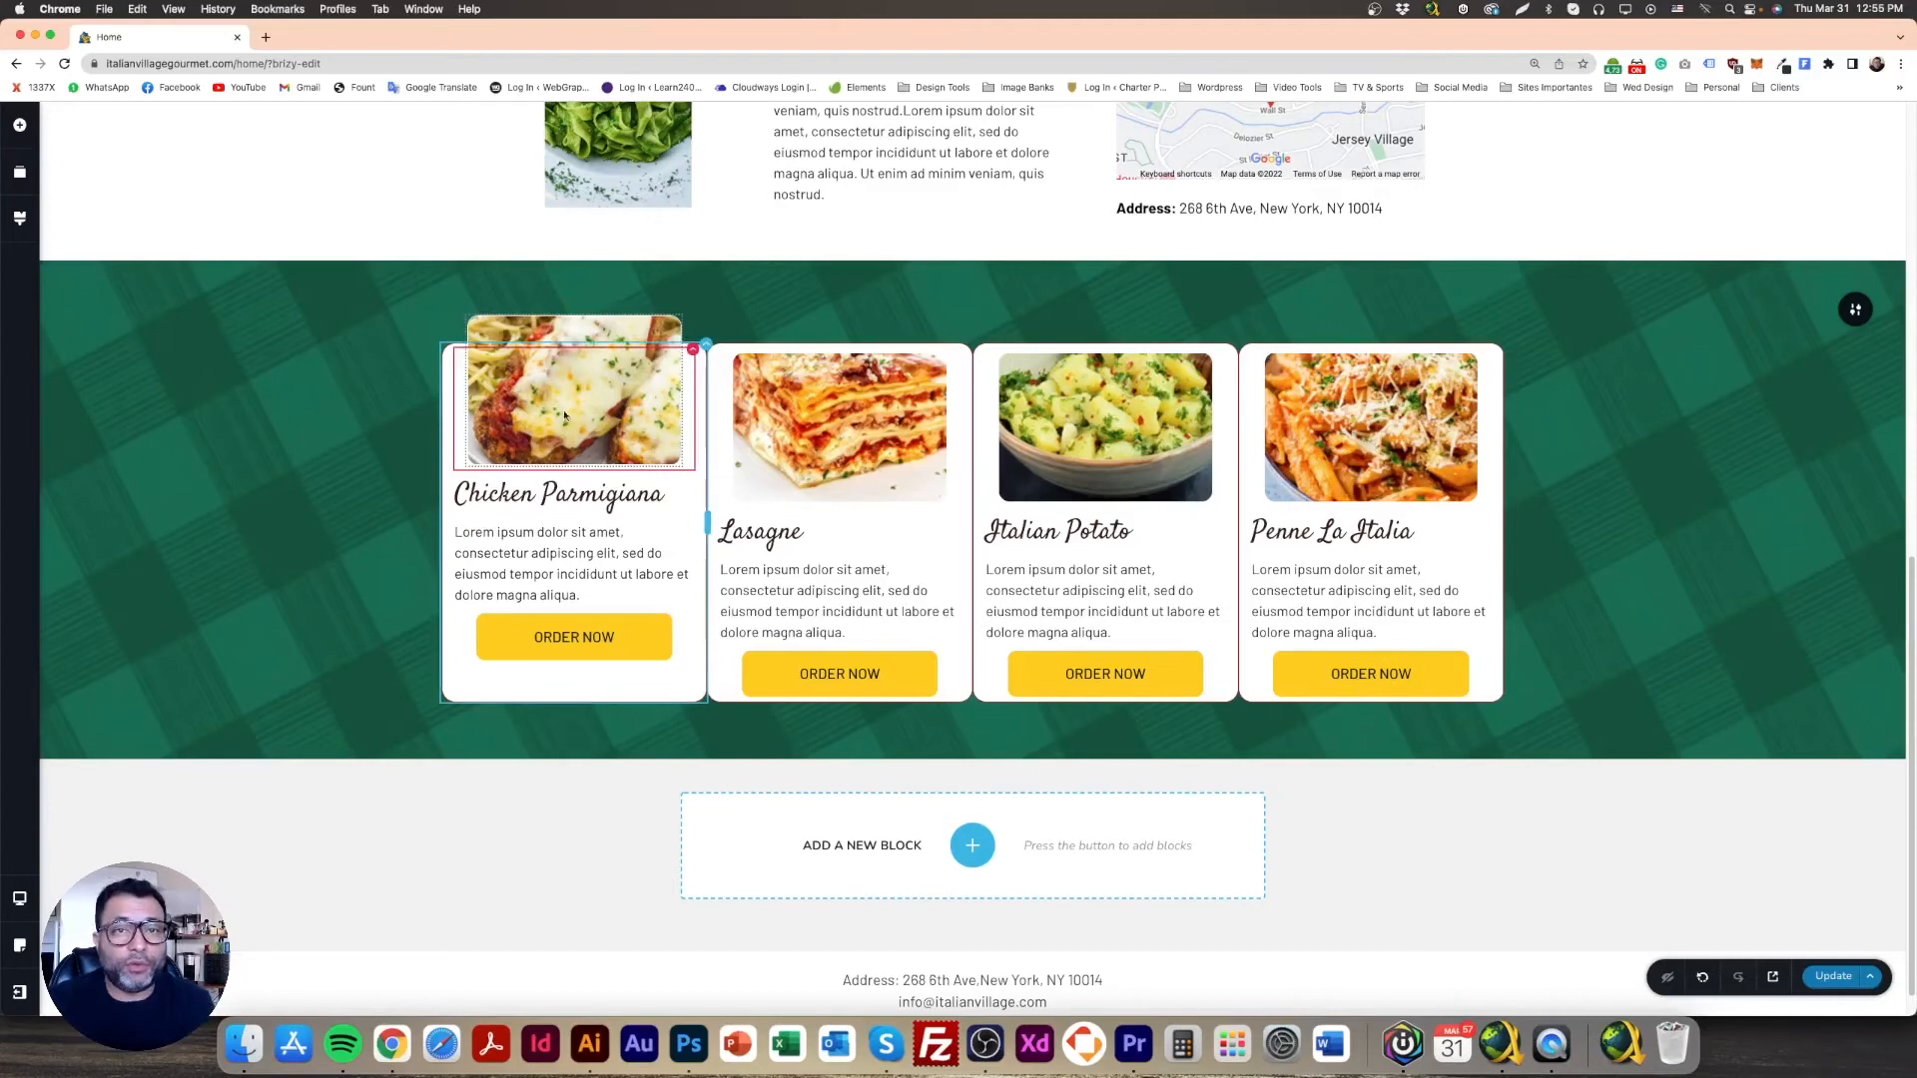
Step: Copy the Chicken Parmigiana column styling and paste it onto the Lasagne, Italian Potato and Penne columns
right_click(688, 362)
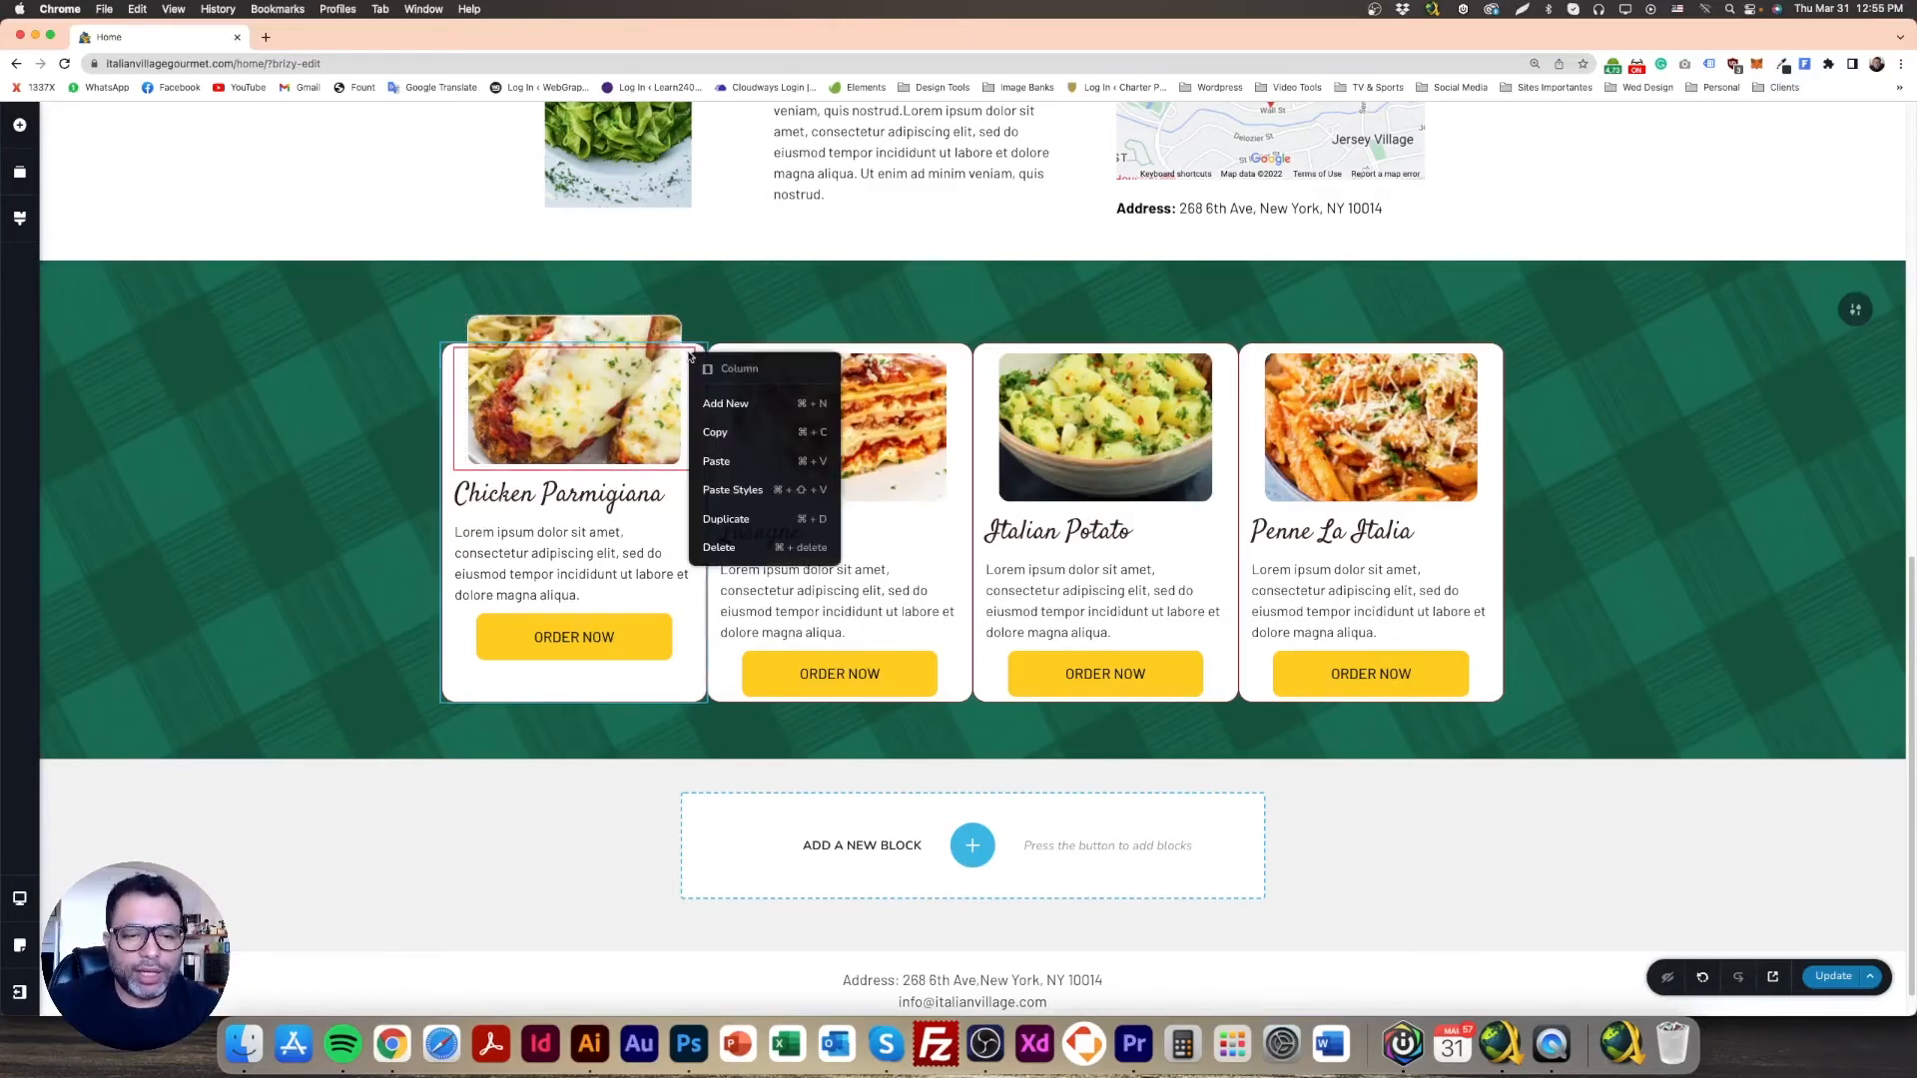
click(715, 434)
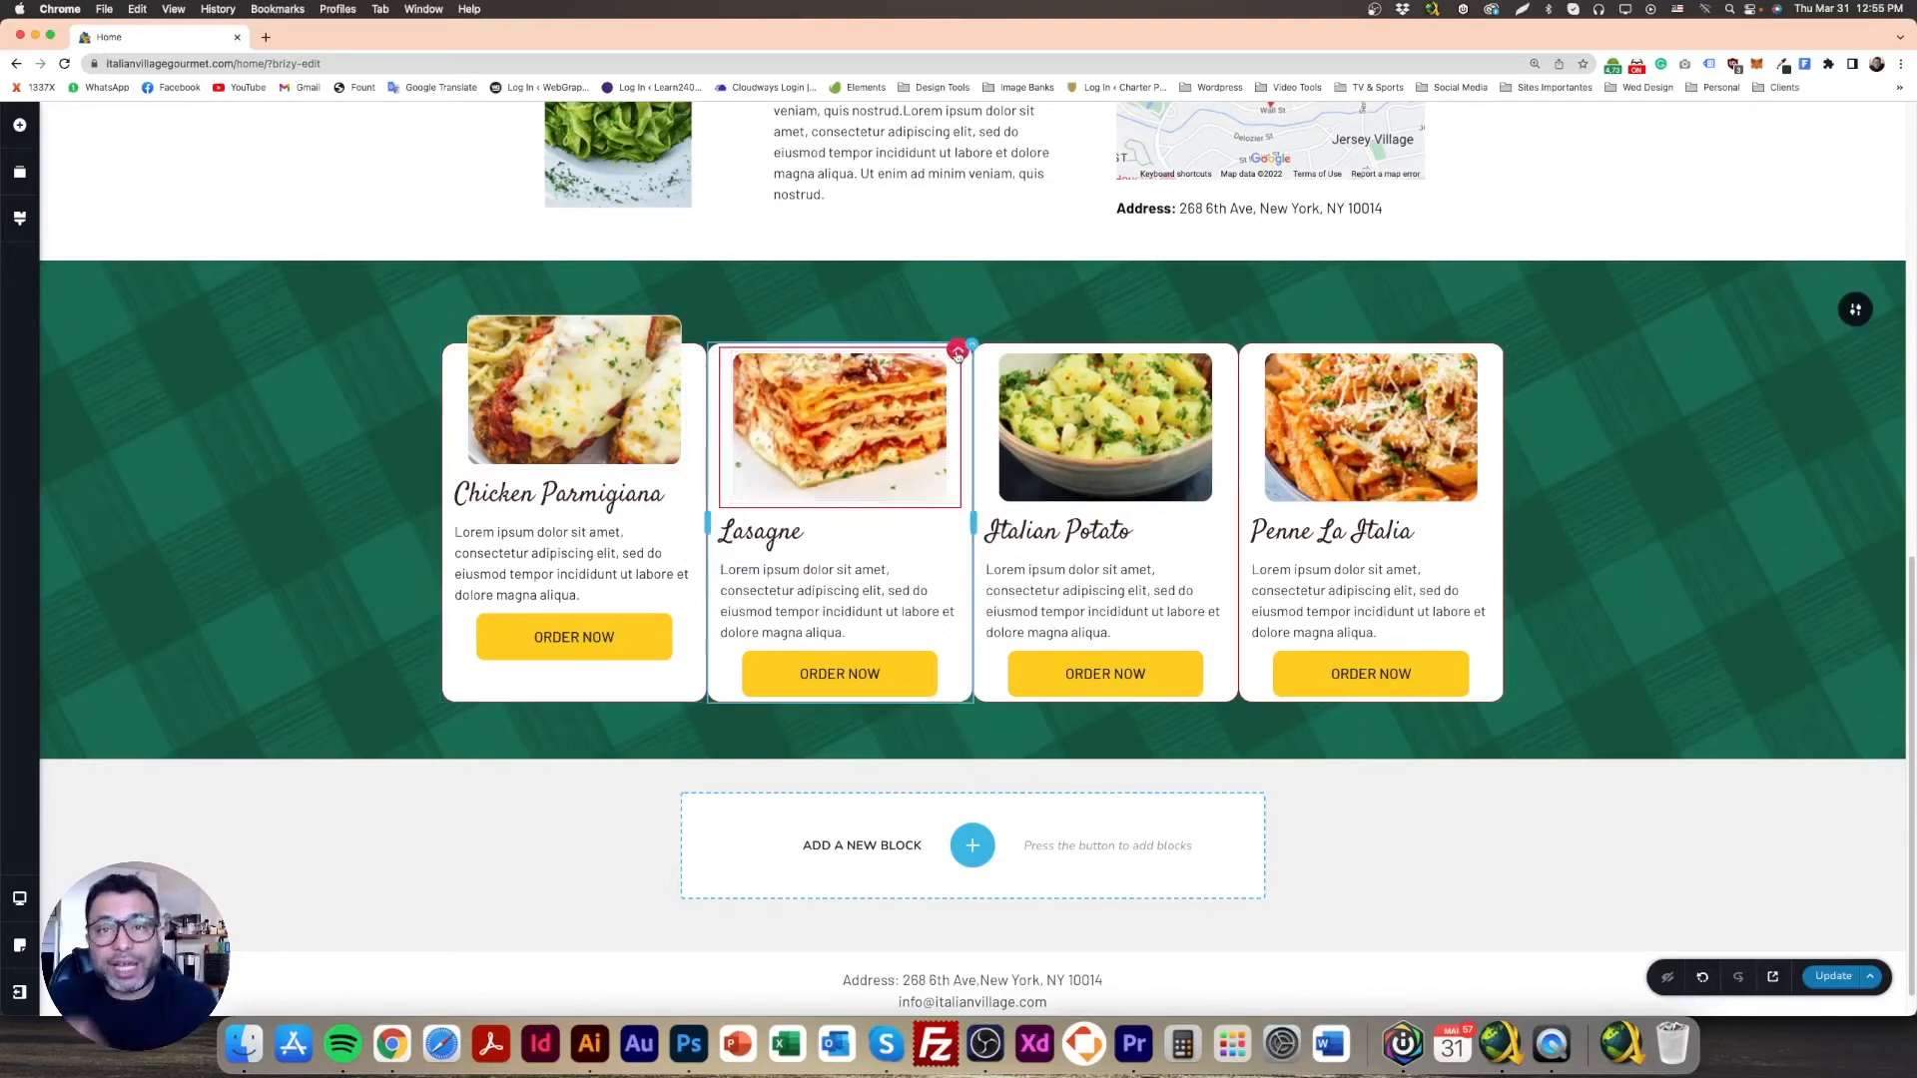
right_click(956, 353)
click(978, 493)
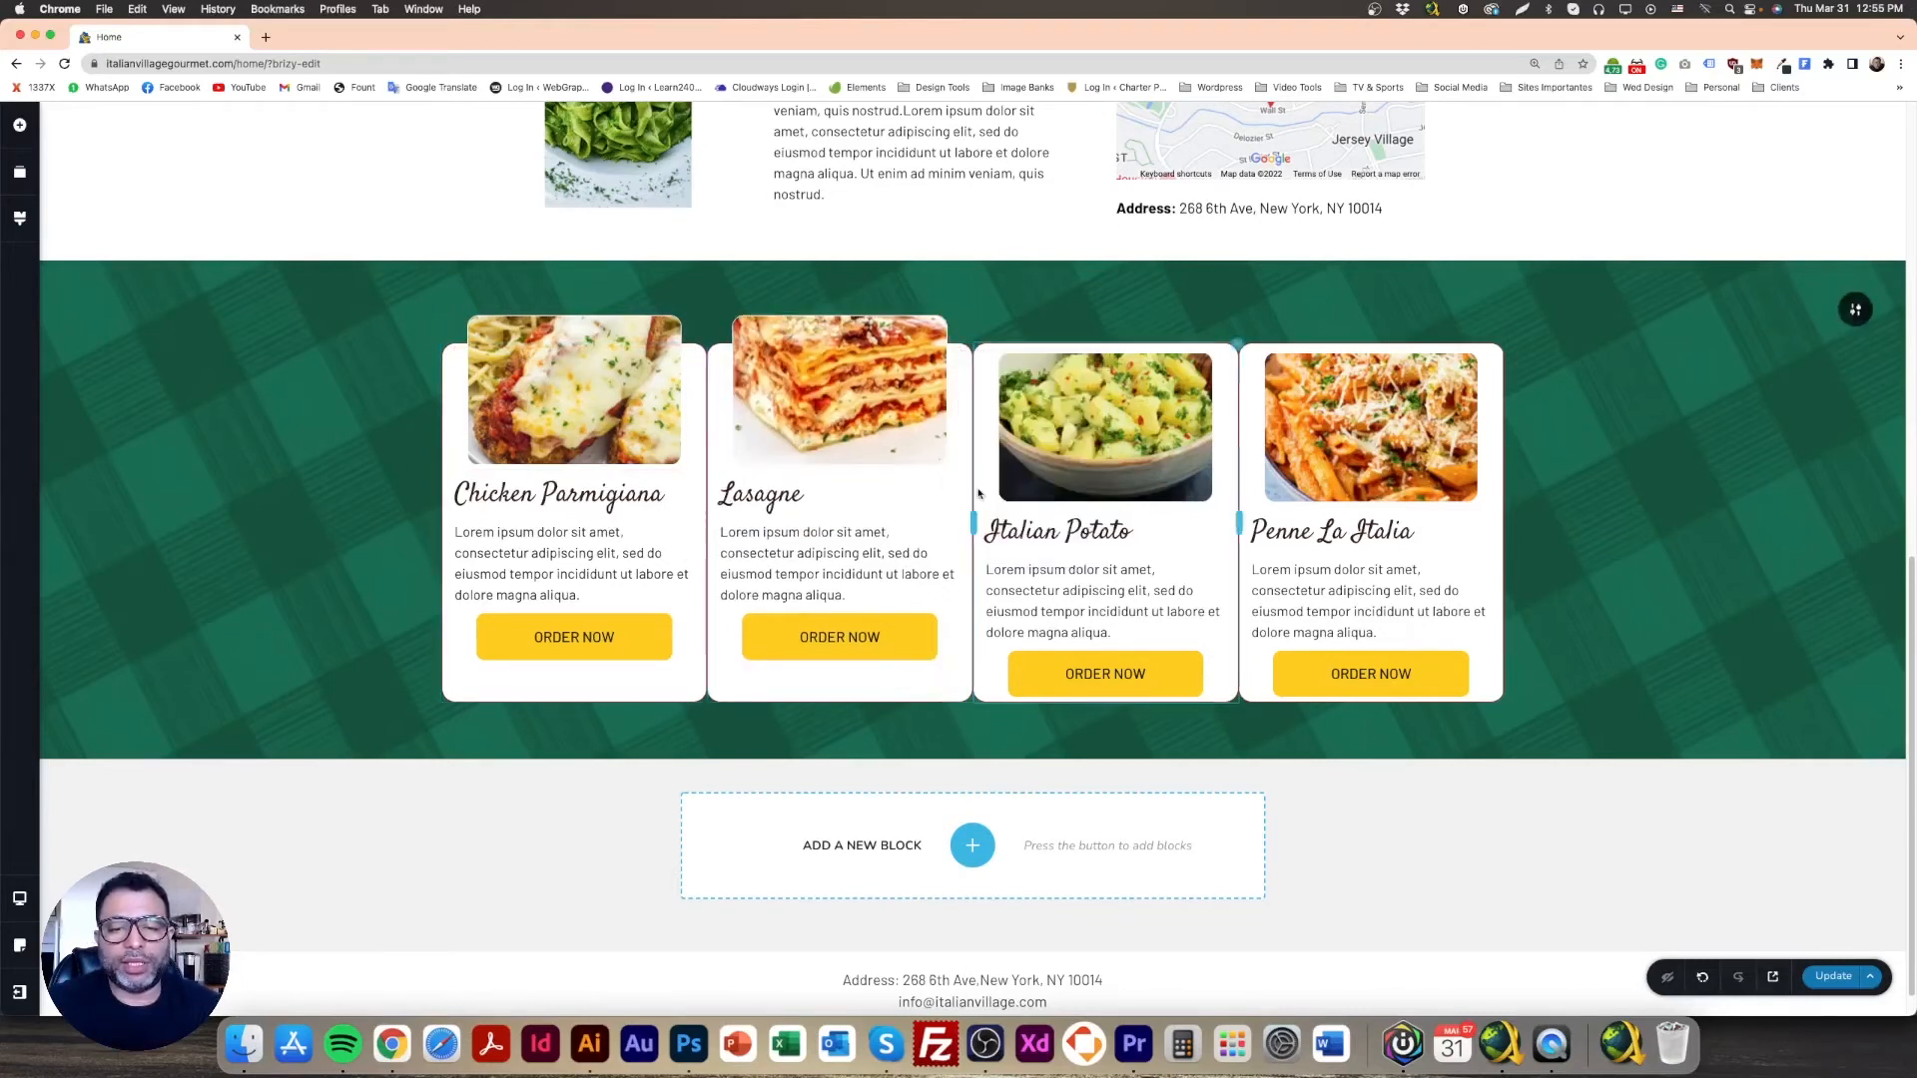
click(1228, 379)
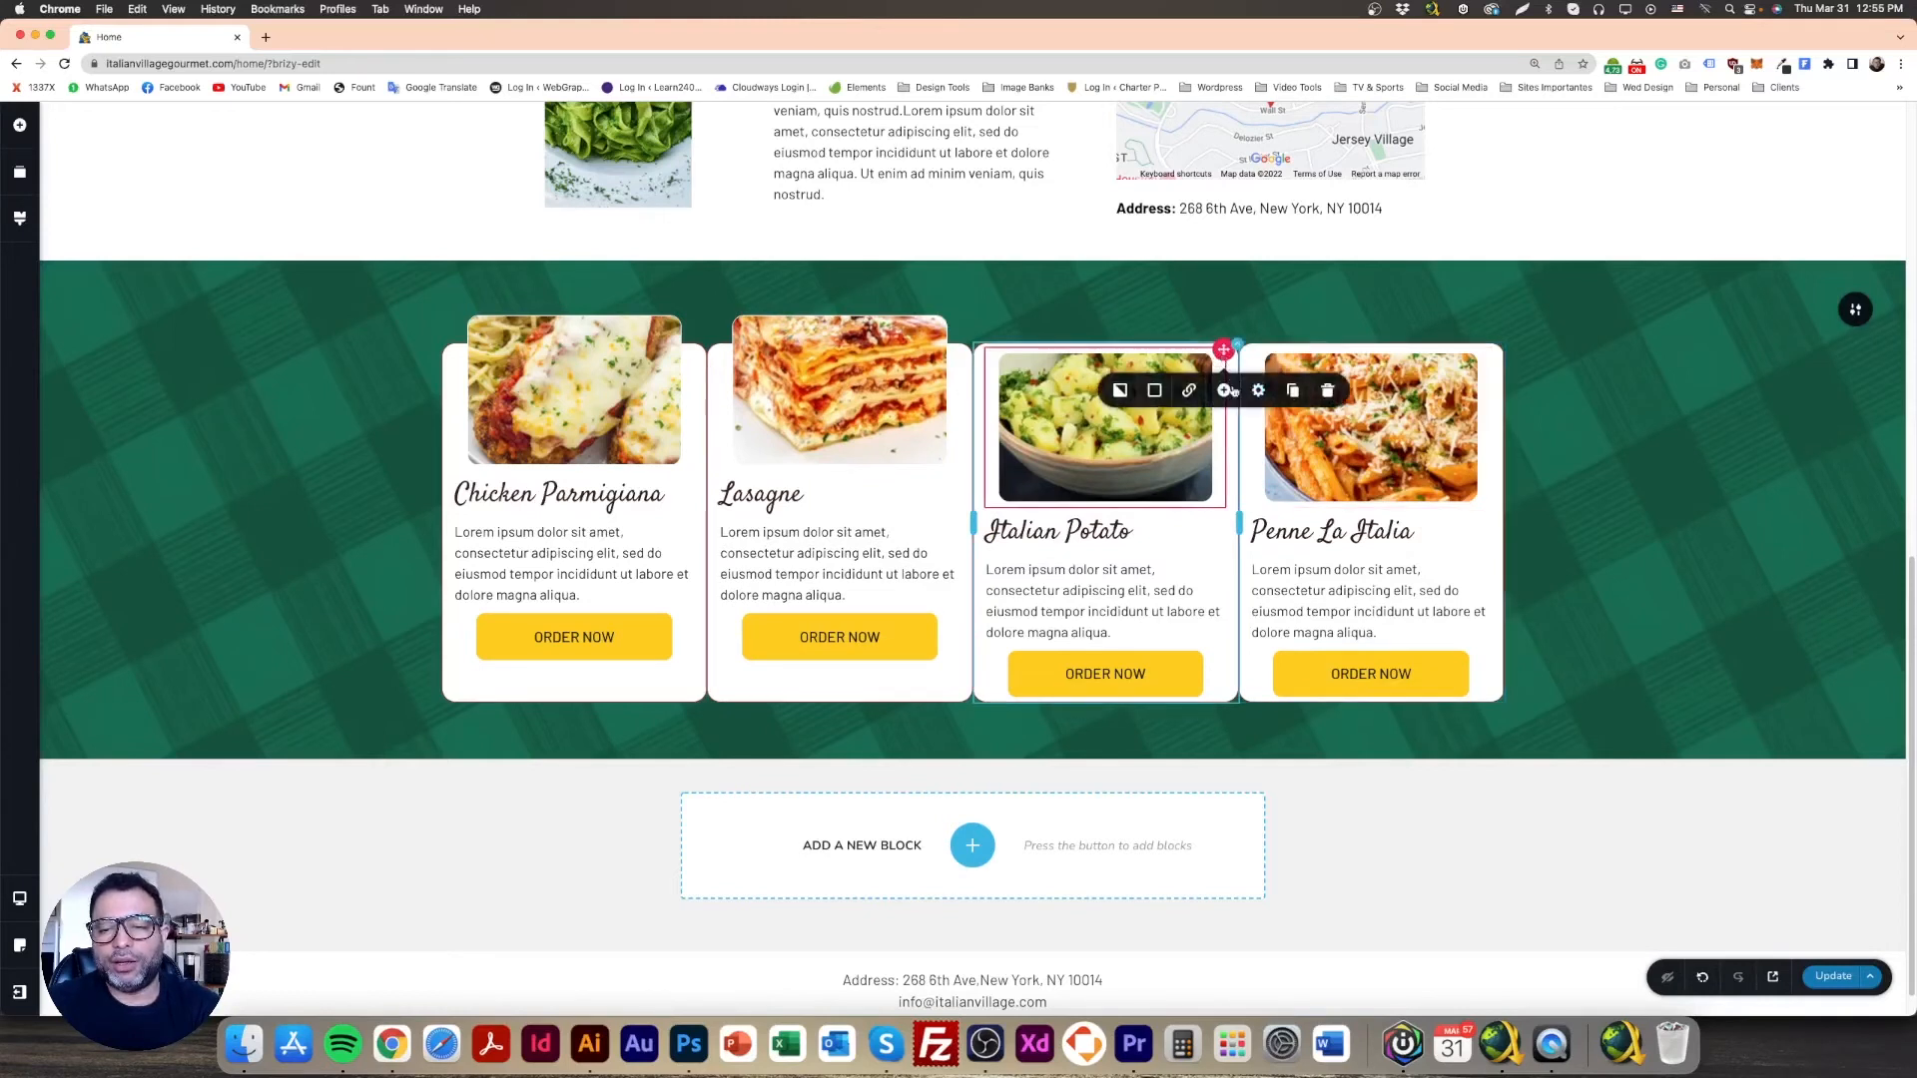
right_click(1222, 360)
click(1259, 493)
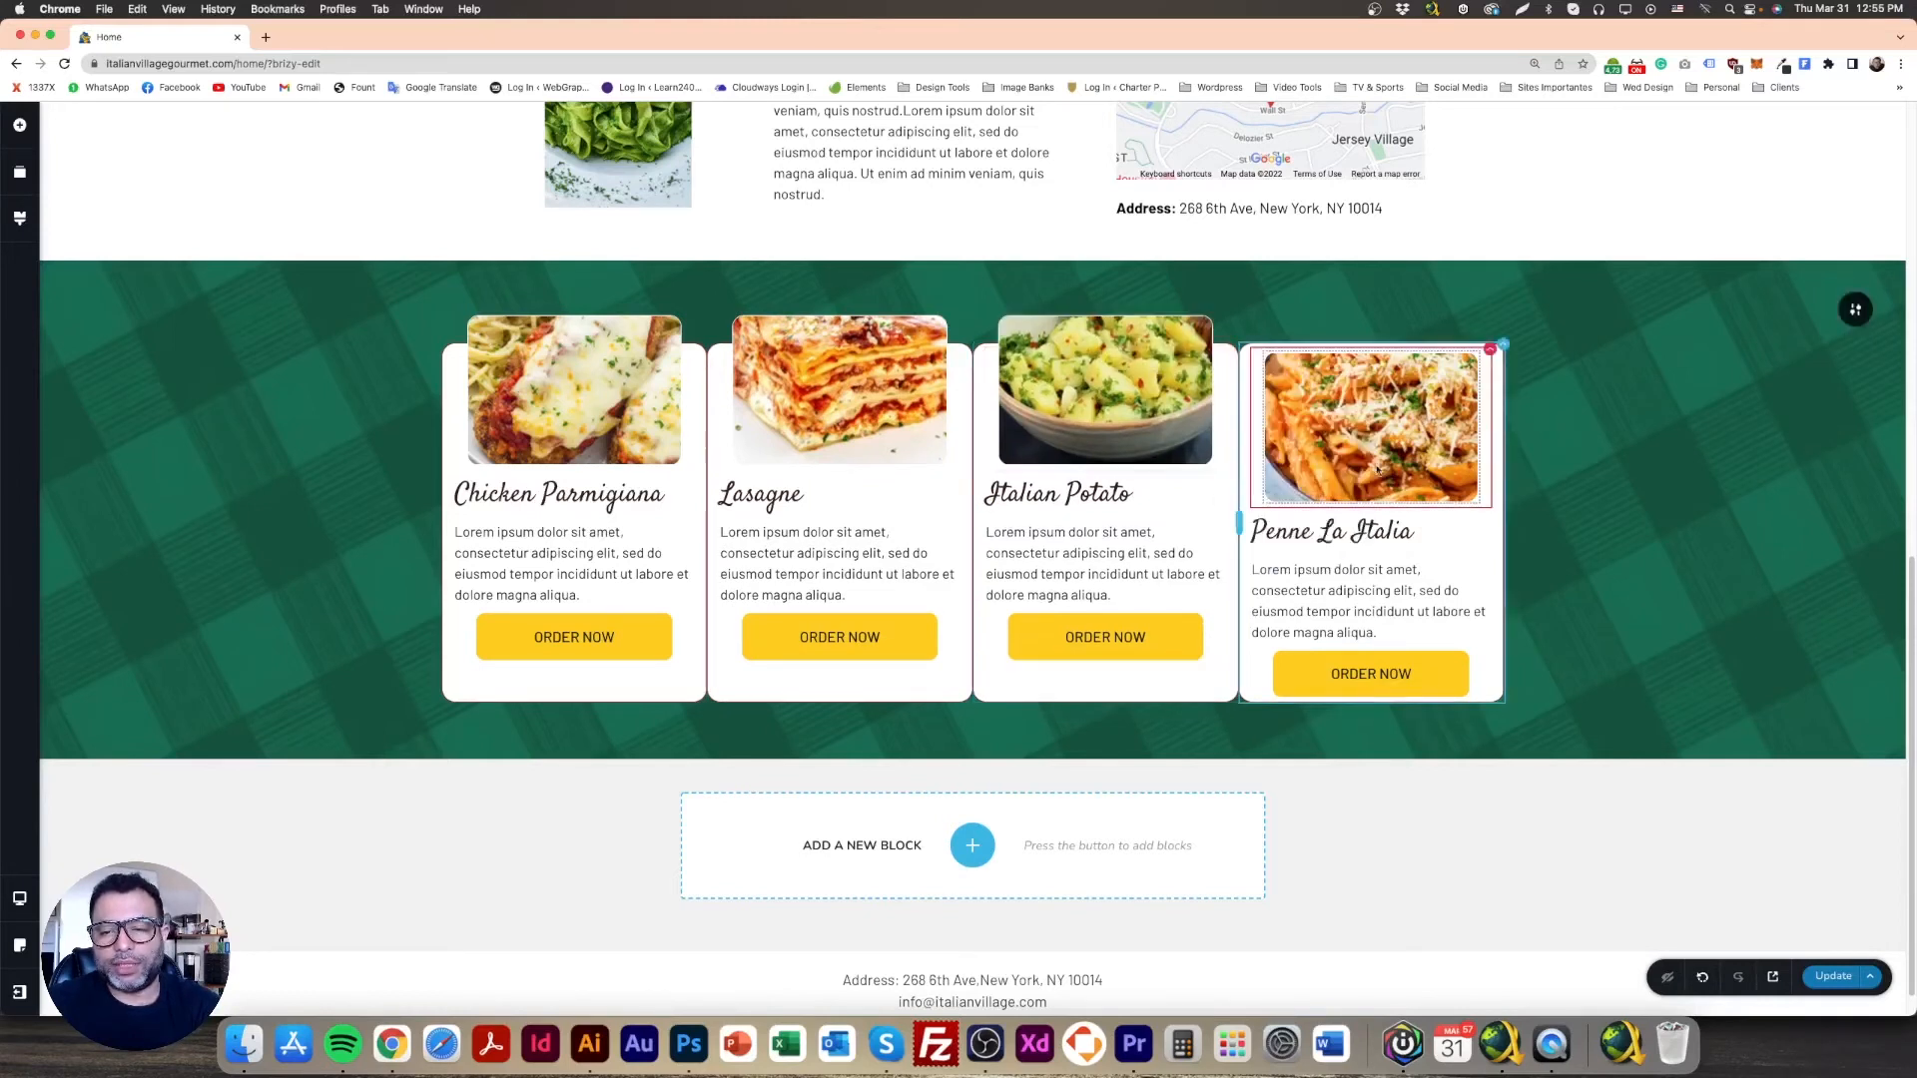
right_click(1488, 357)
click(1537, 492)
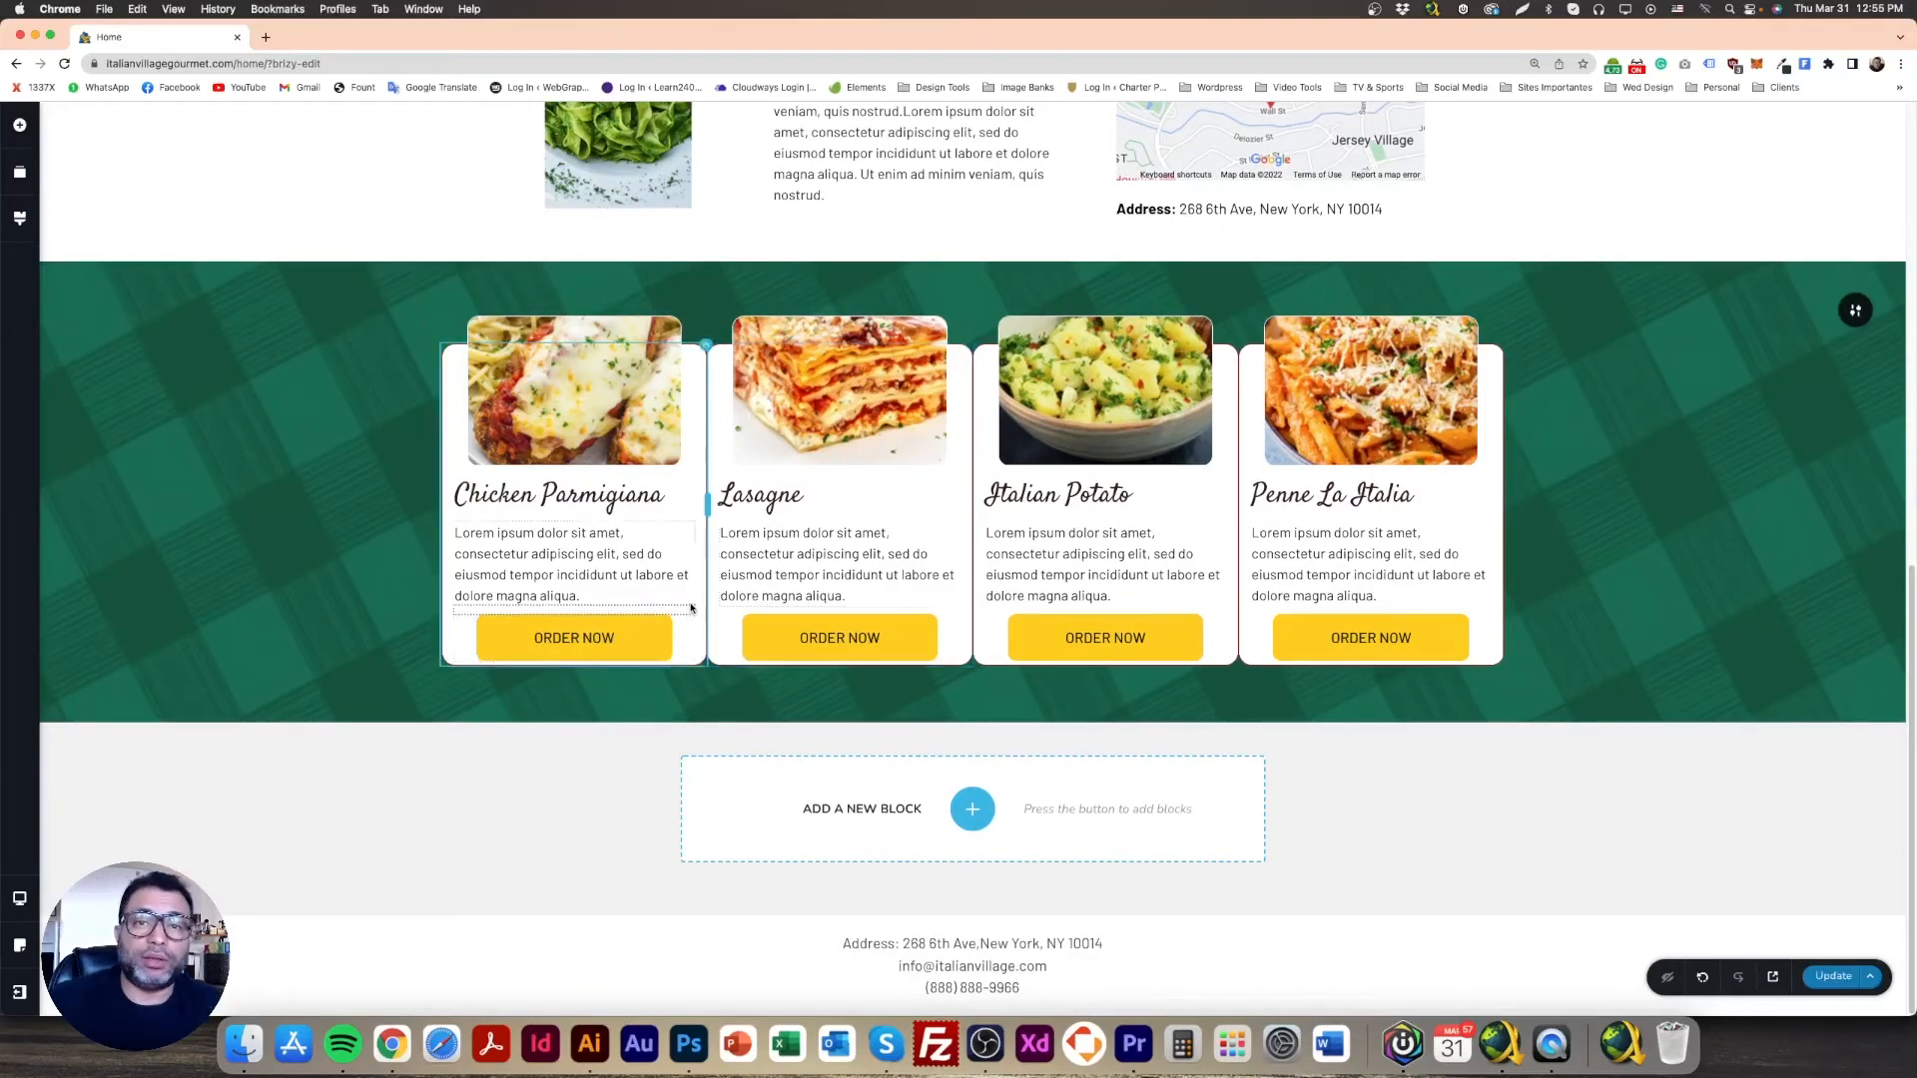
Step: Set the Chicken Parmigiana ORDER NOW button's per-side bottom margin to -100 px
click(635, 645)
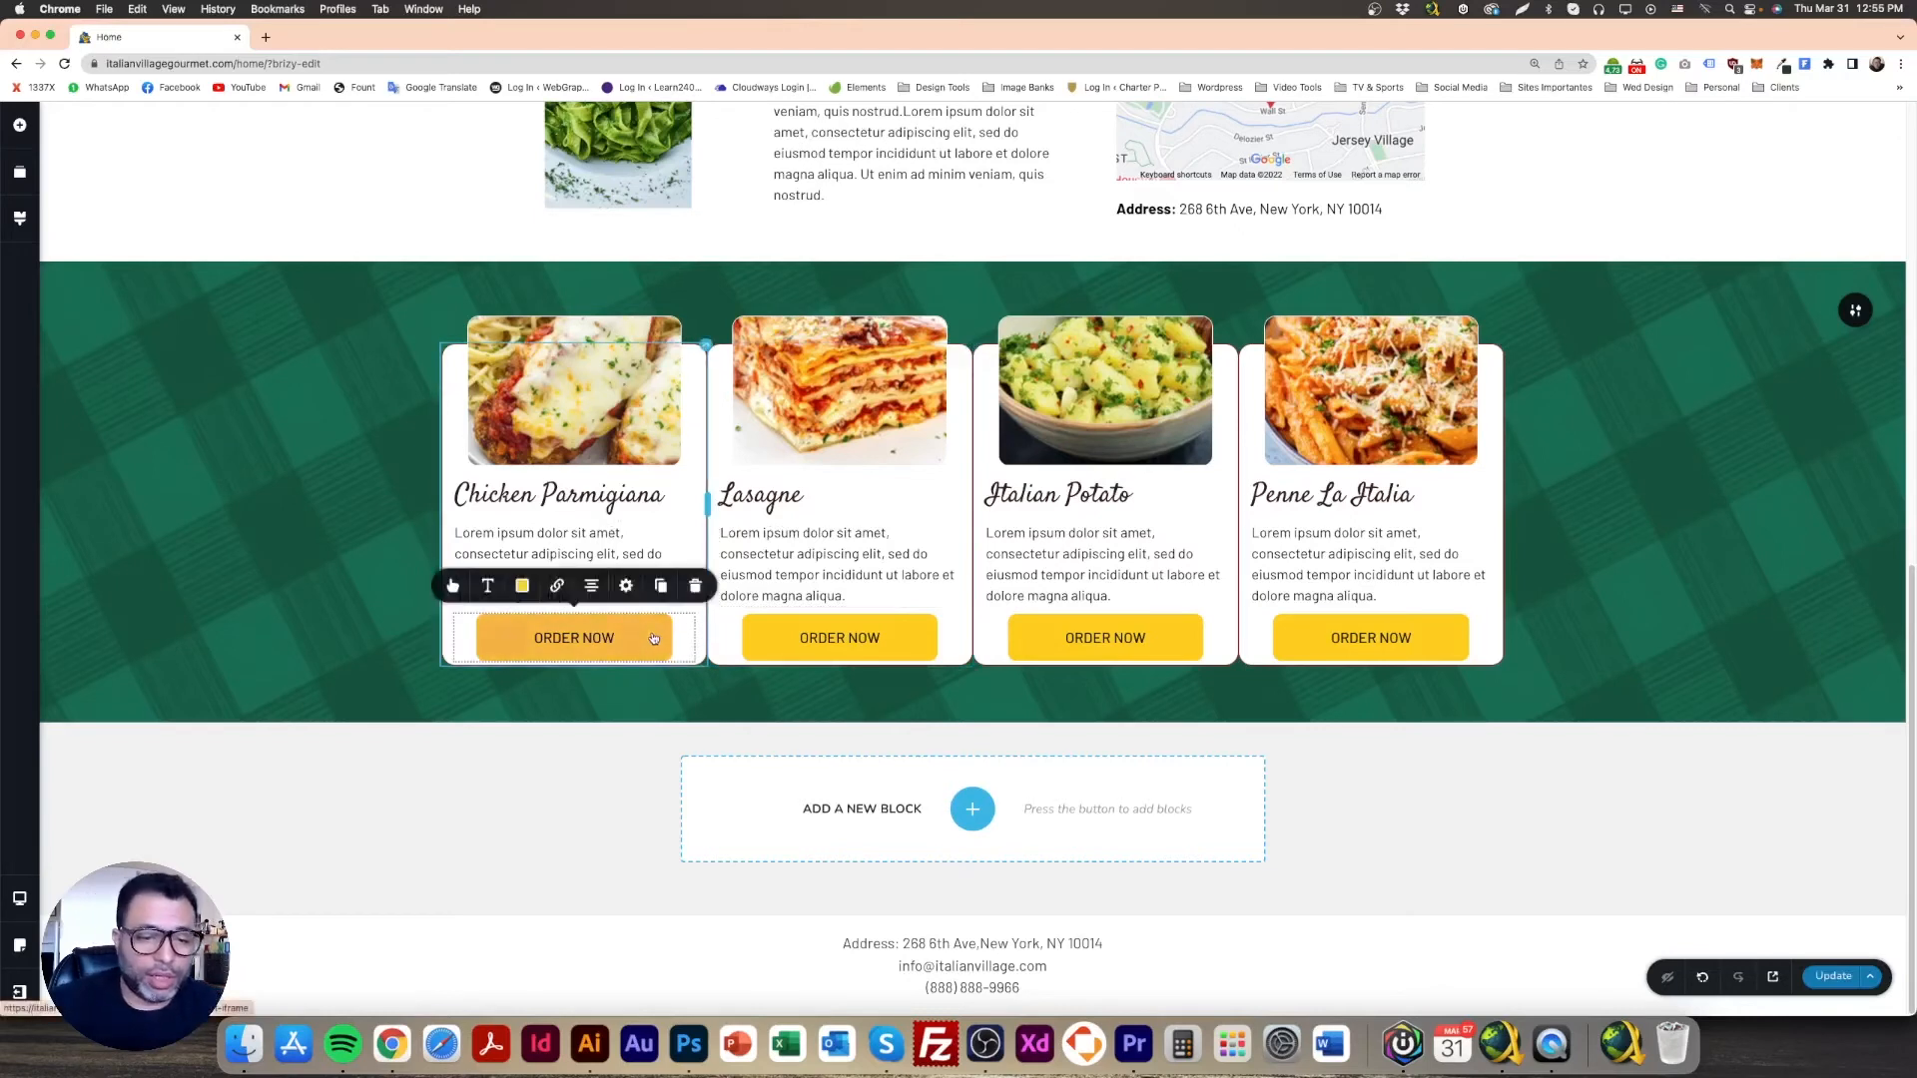
click(624, 590)
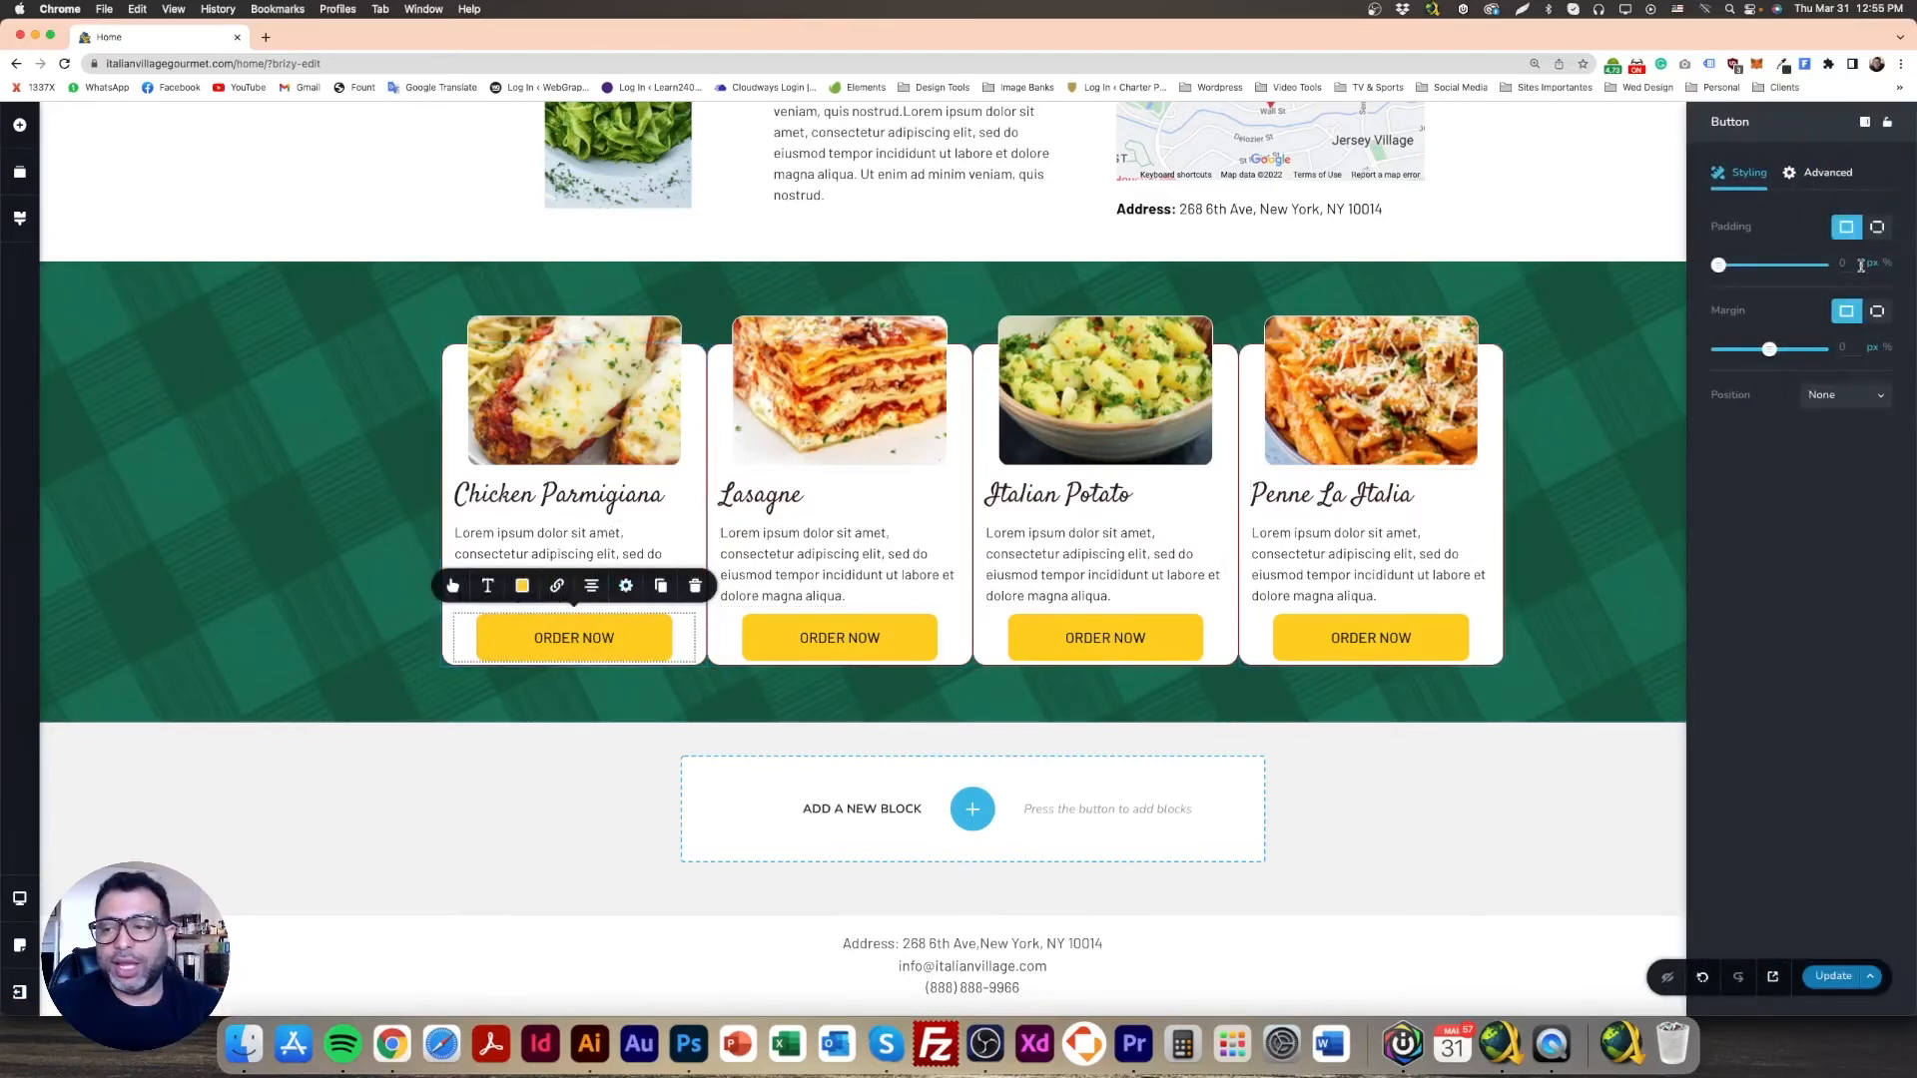
click(1877, 313)
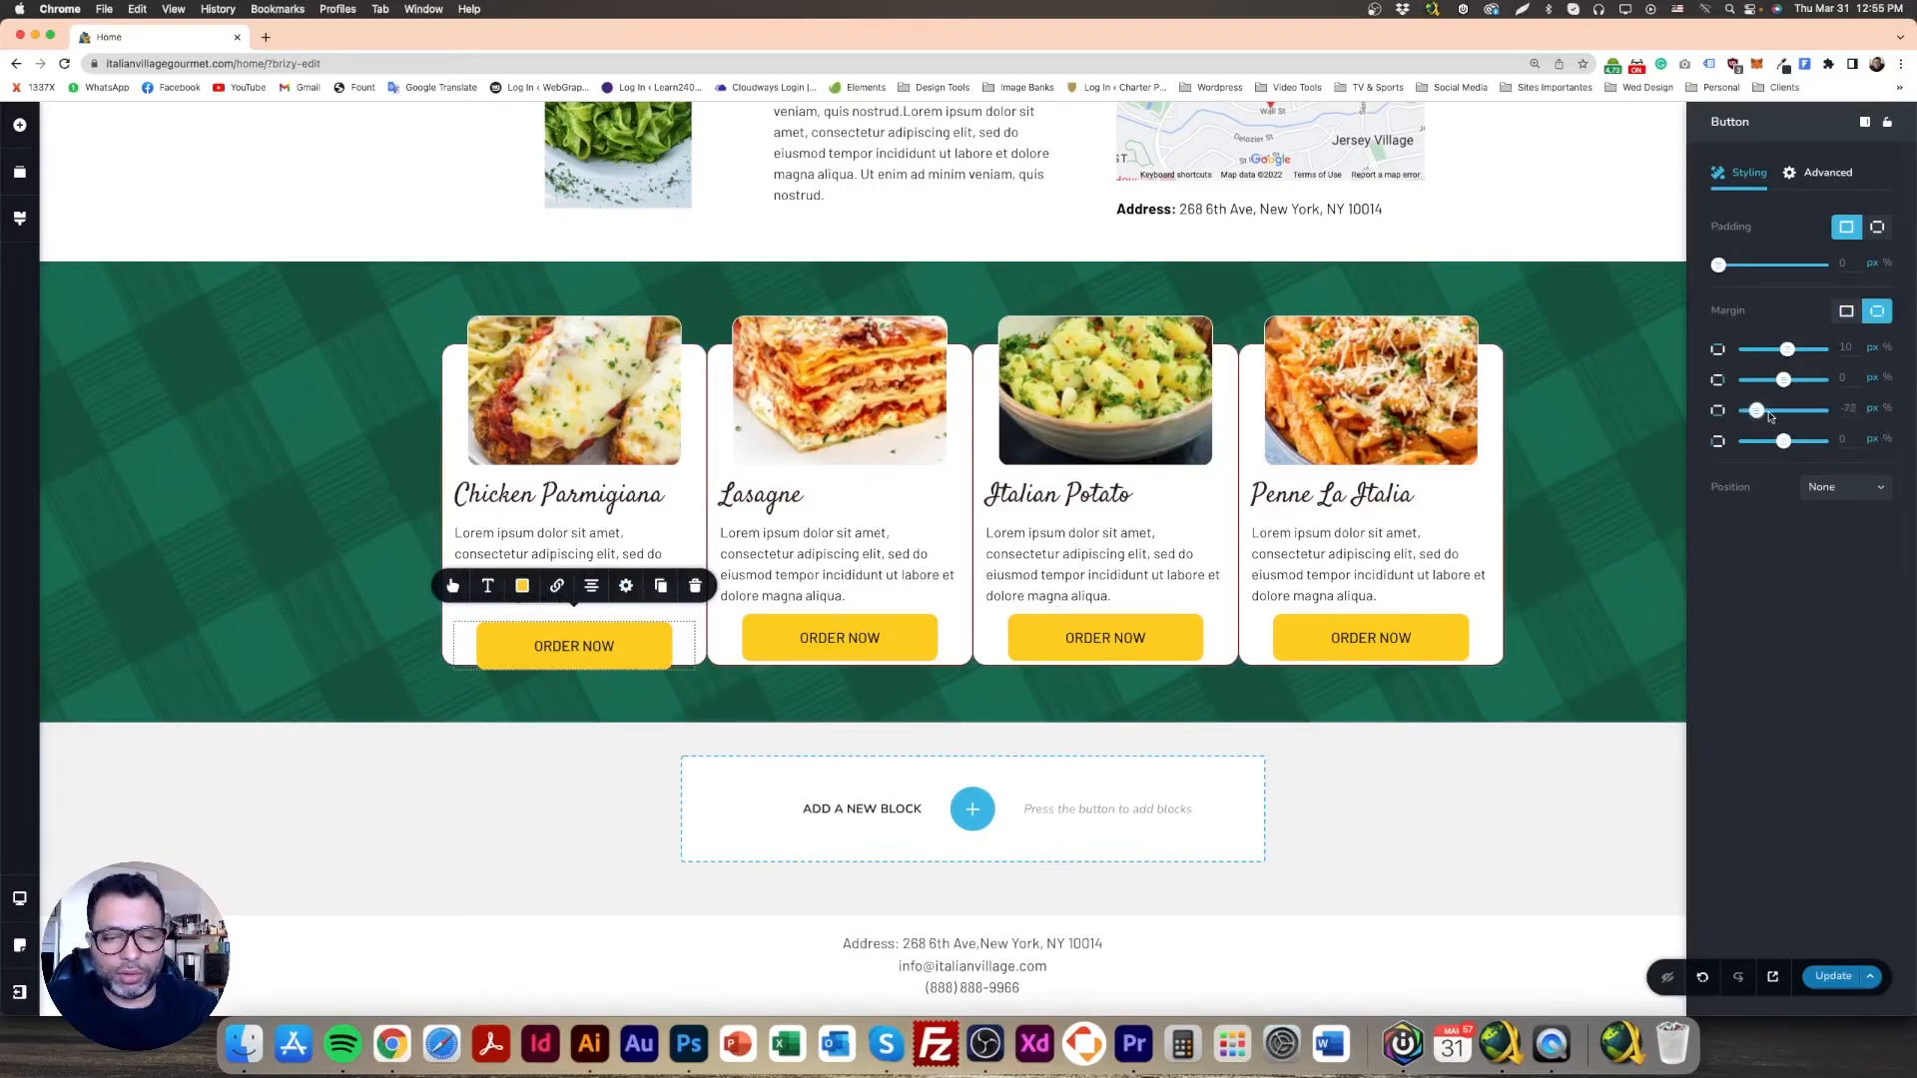
drag(1771, 413, 1745, 414)
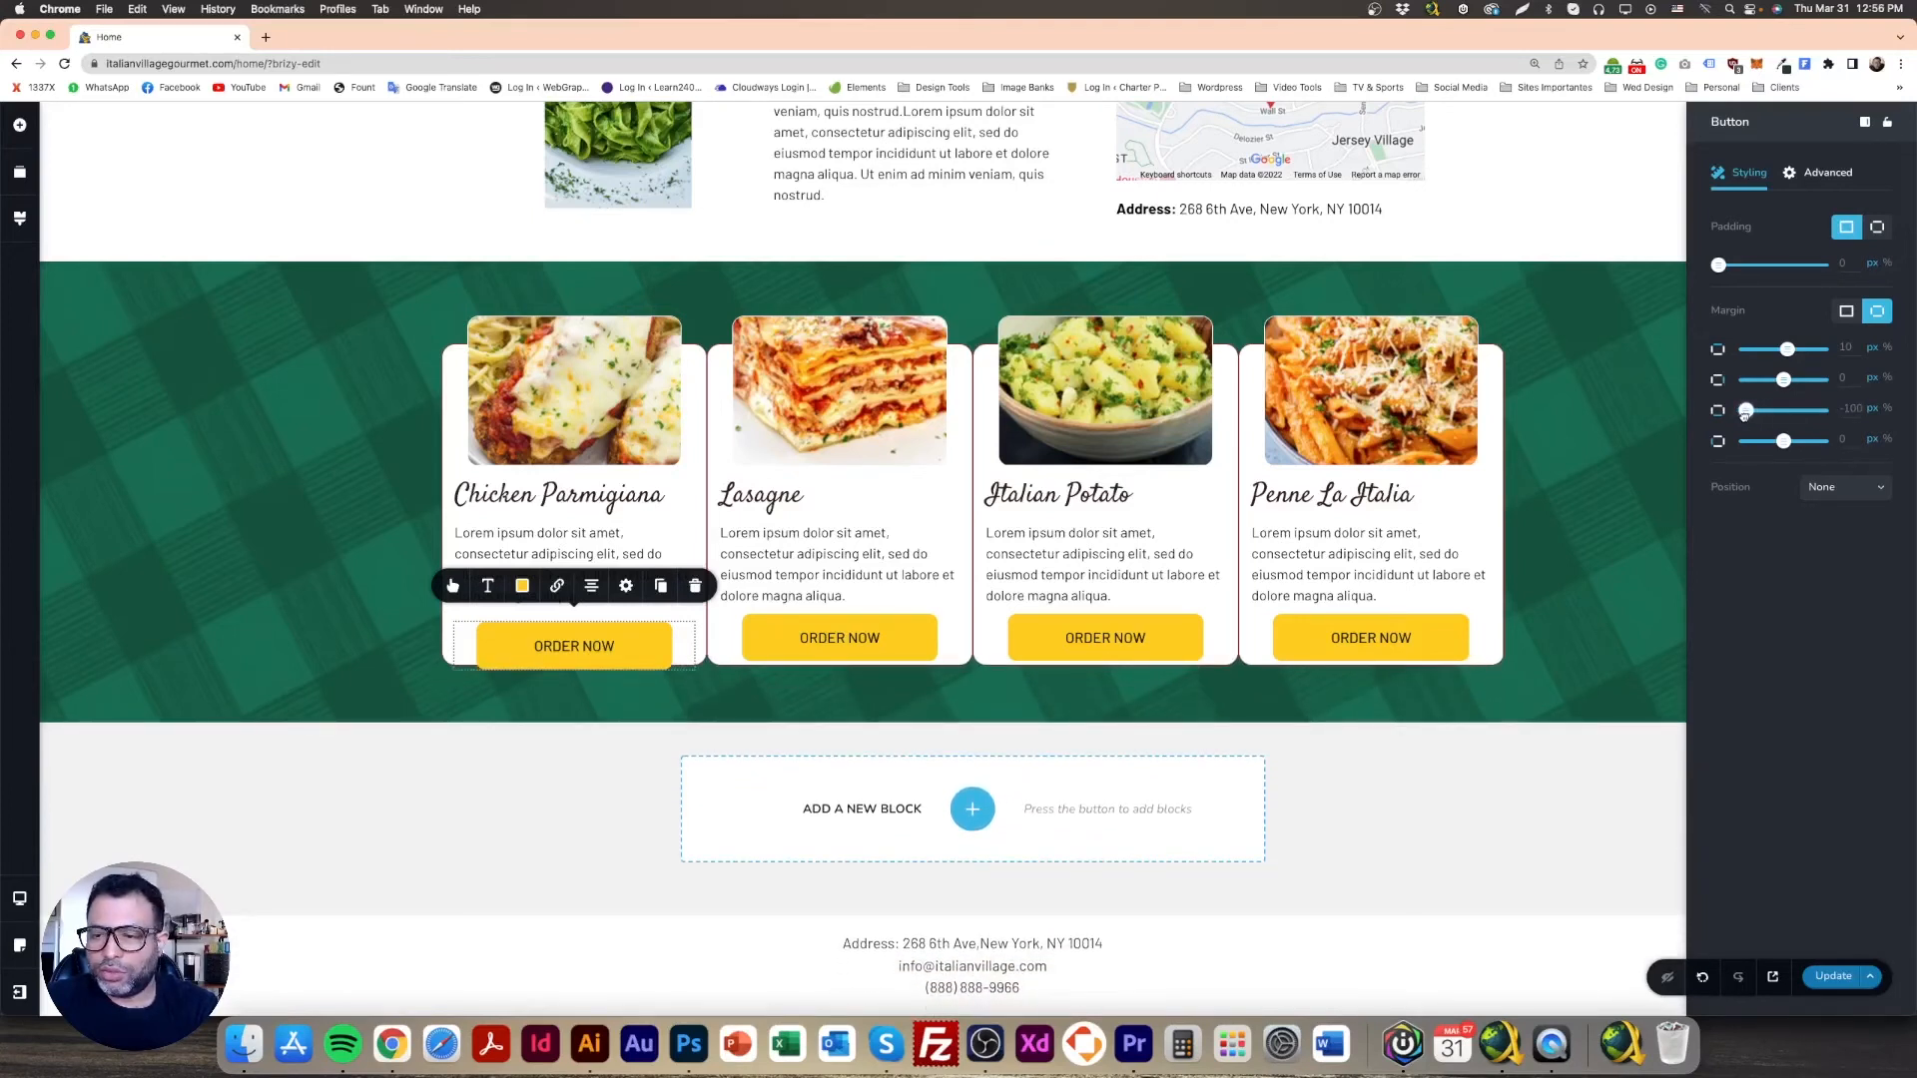
click(1787, 412)
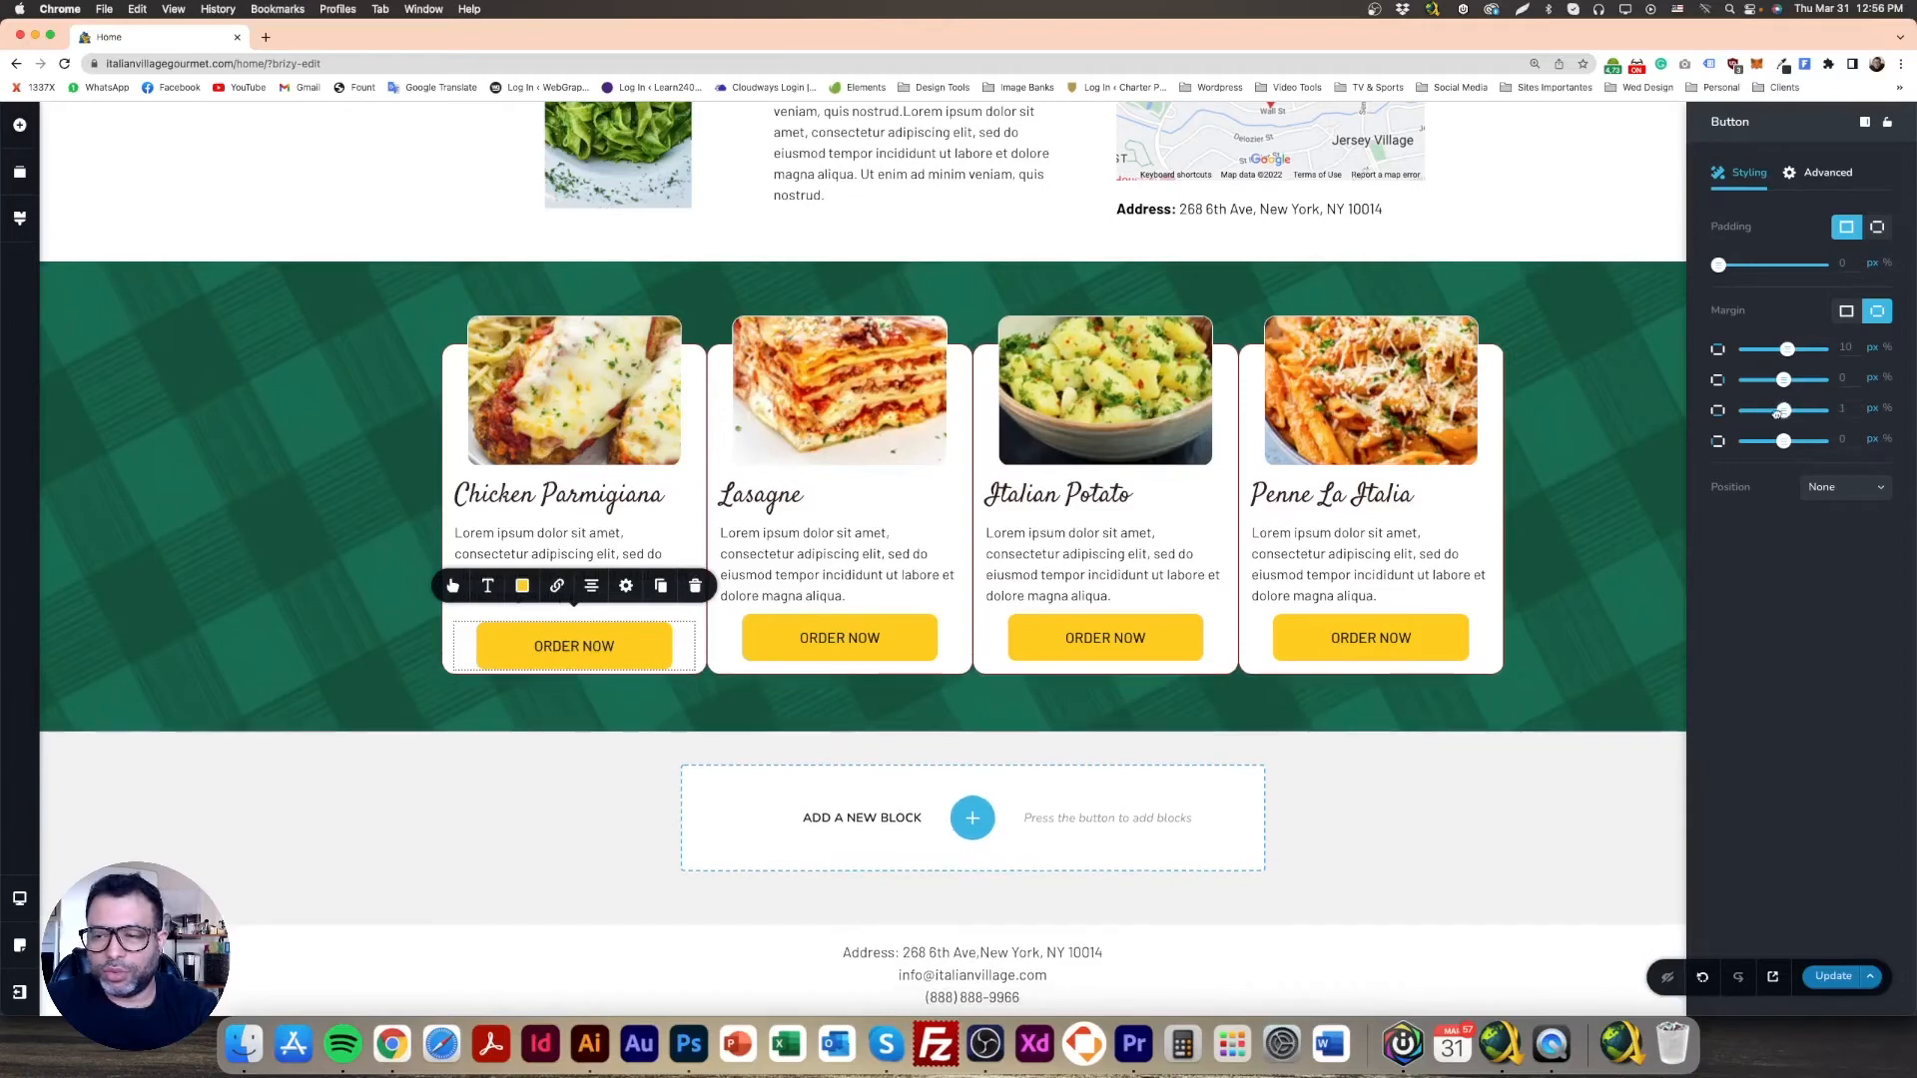
mouse_move(1784, 413)
mouse_down()
mouse_move(1730, 424)
mouse_move(1792, 425)
mouse_move(1759, 432)
mouse_up()
click(1637, 461)
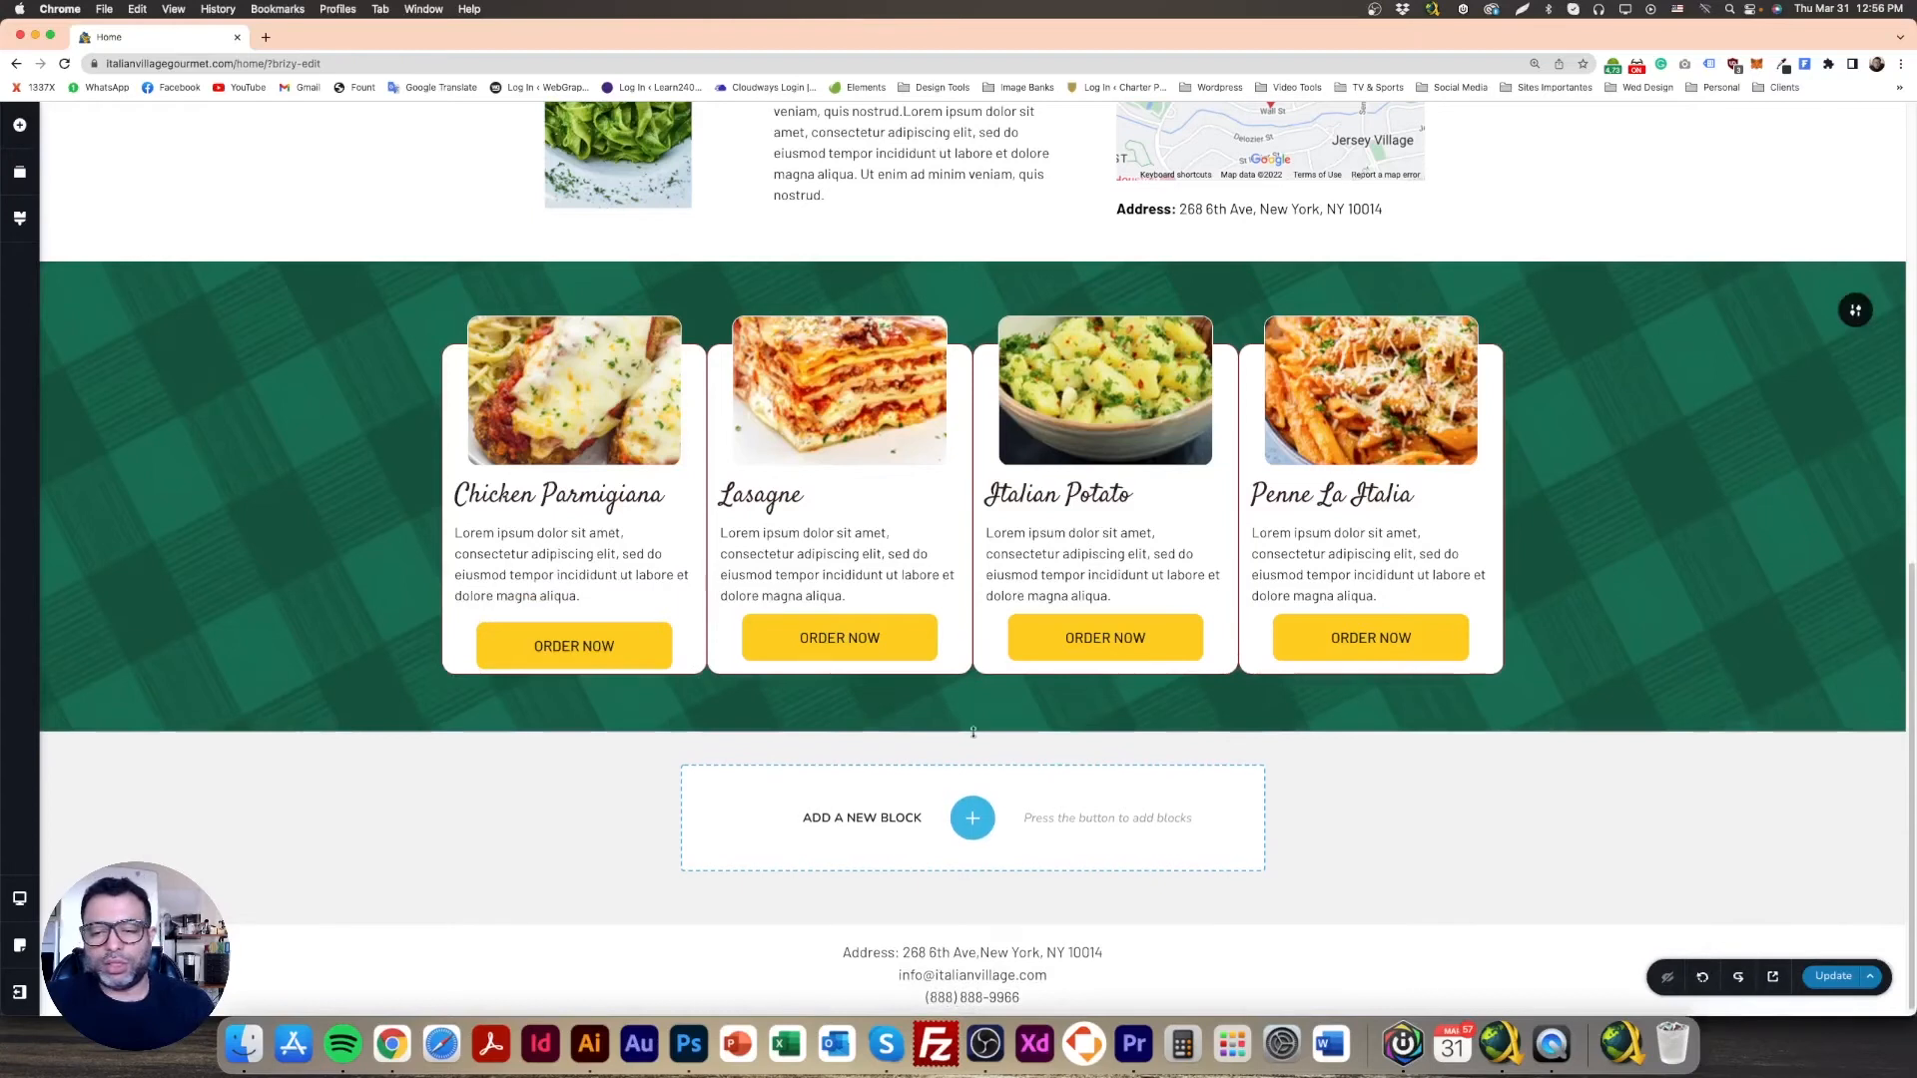
Step: Set the Lasagne ORDER NOW button's per-side bottom margin and add bottom padding
click(654, 647)
click(902, 637)
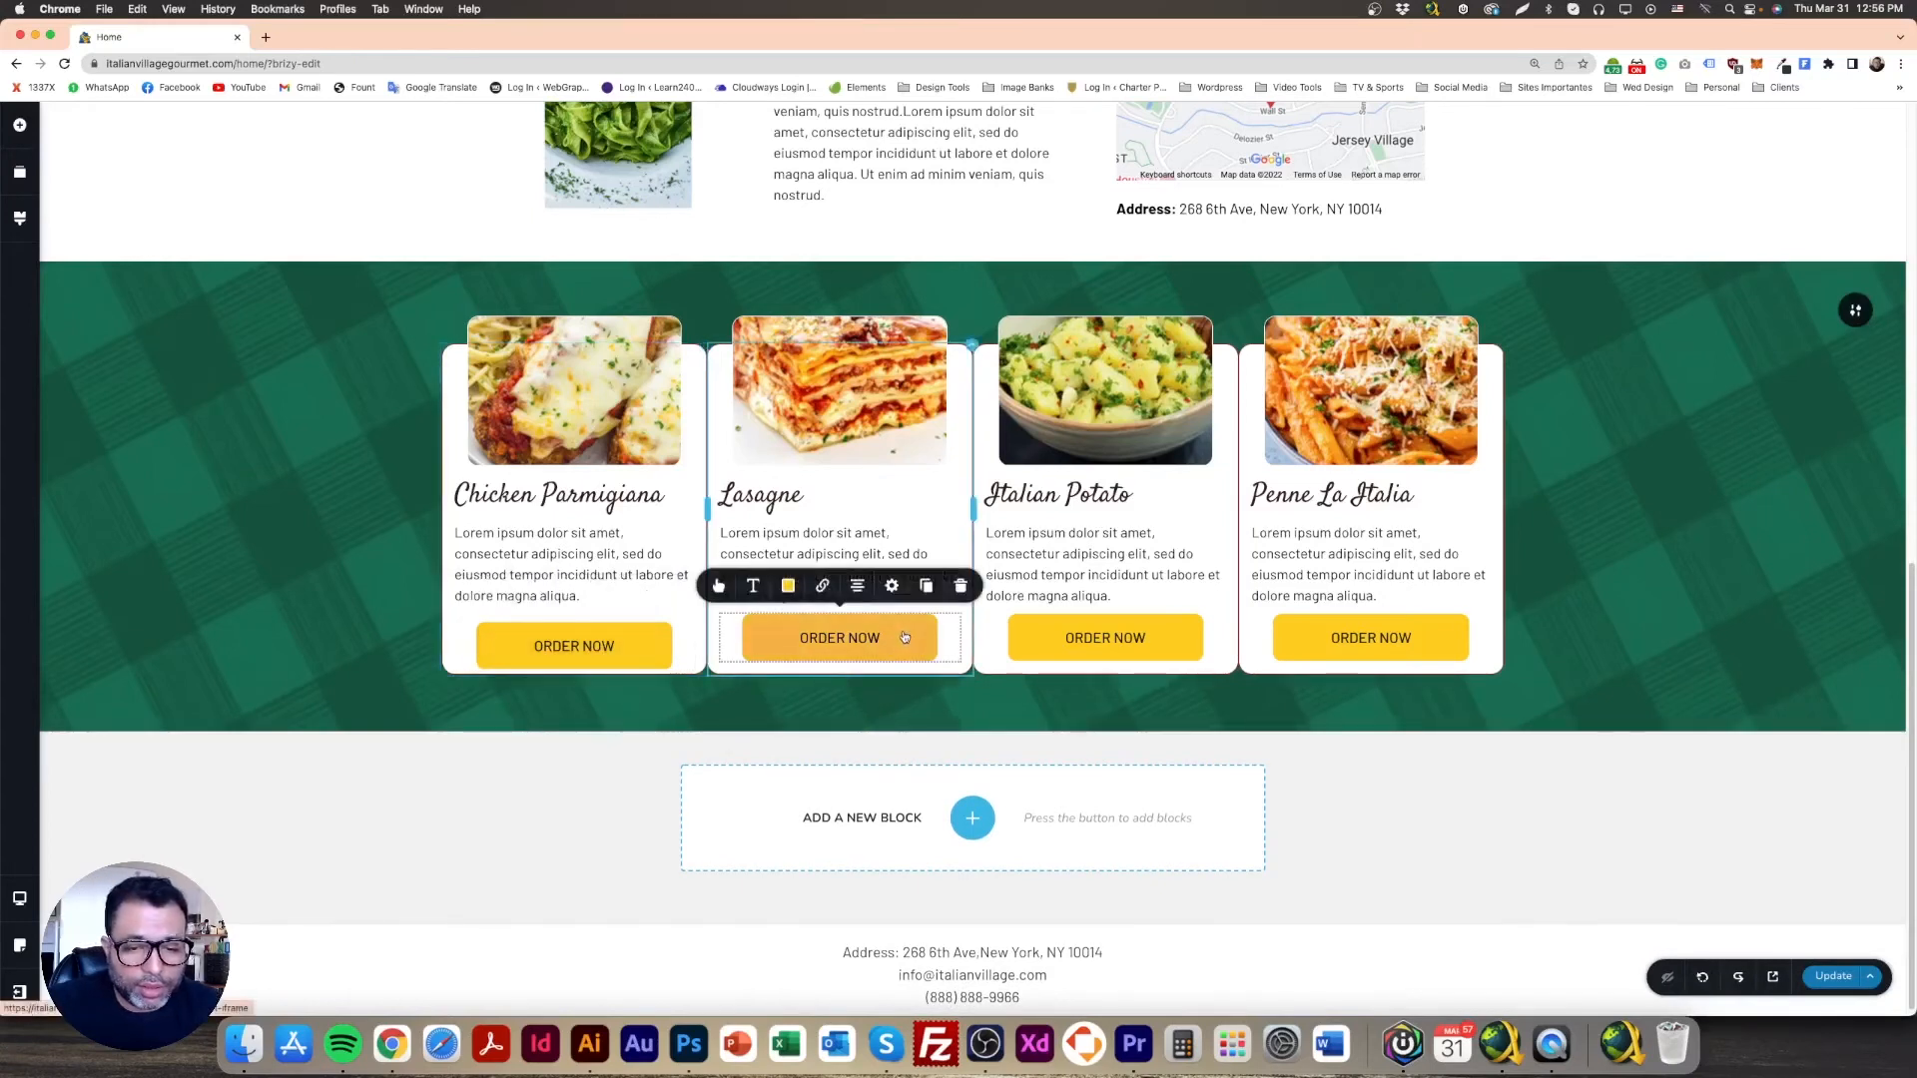
click(891, 586)
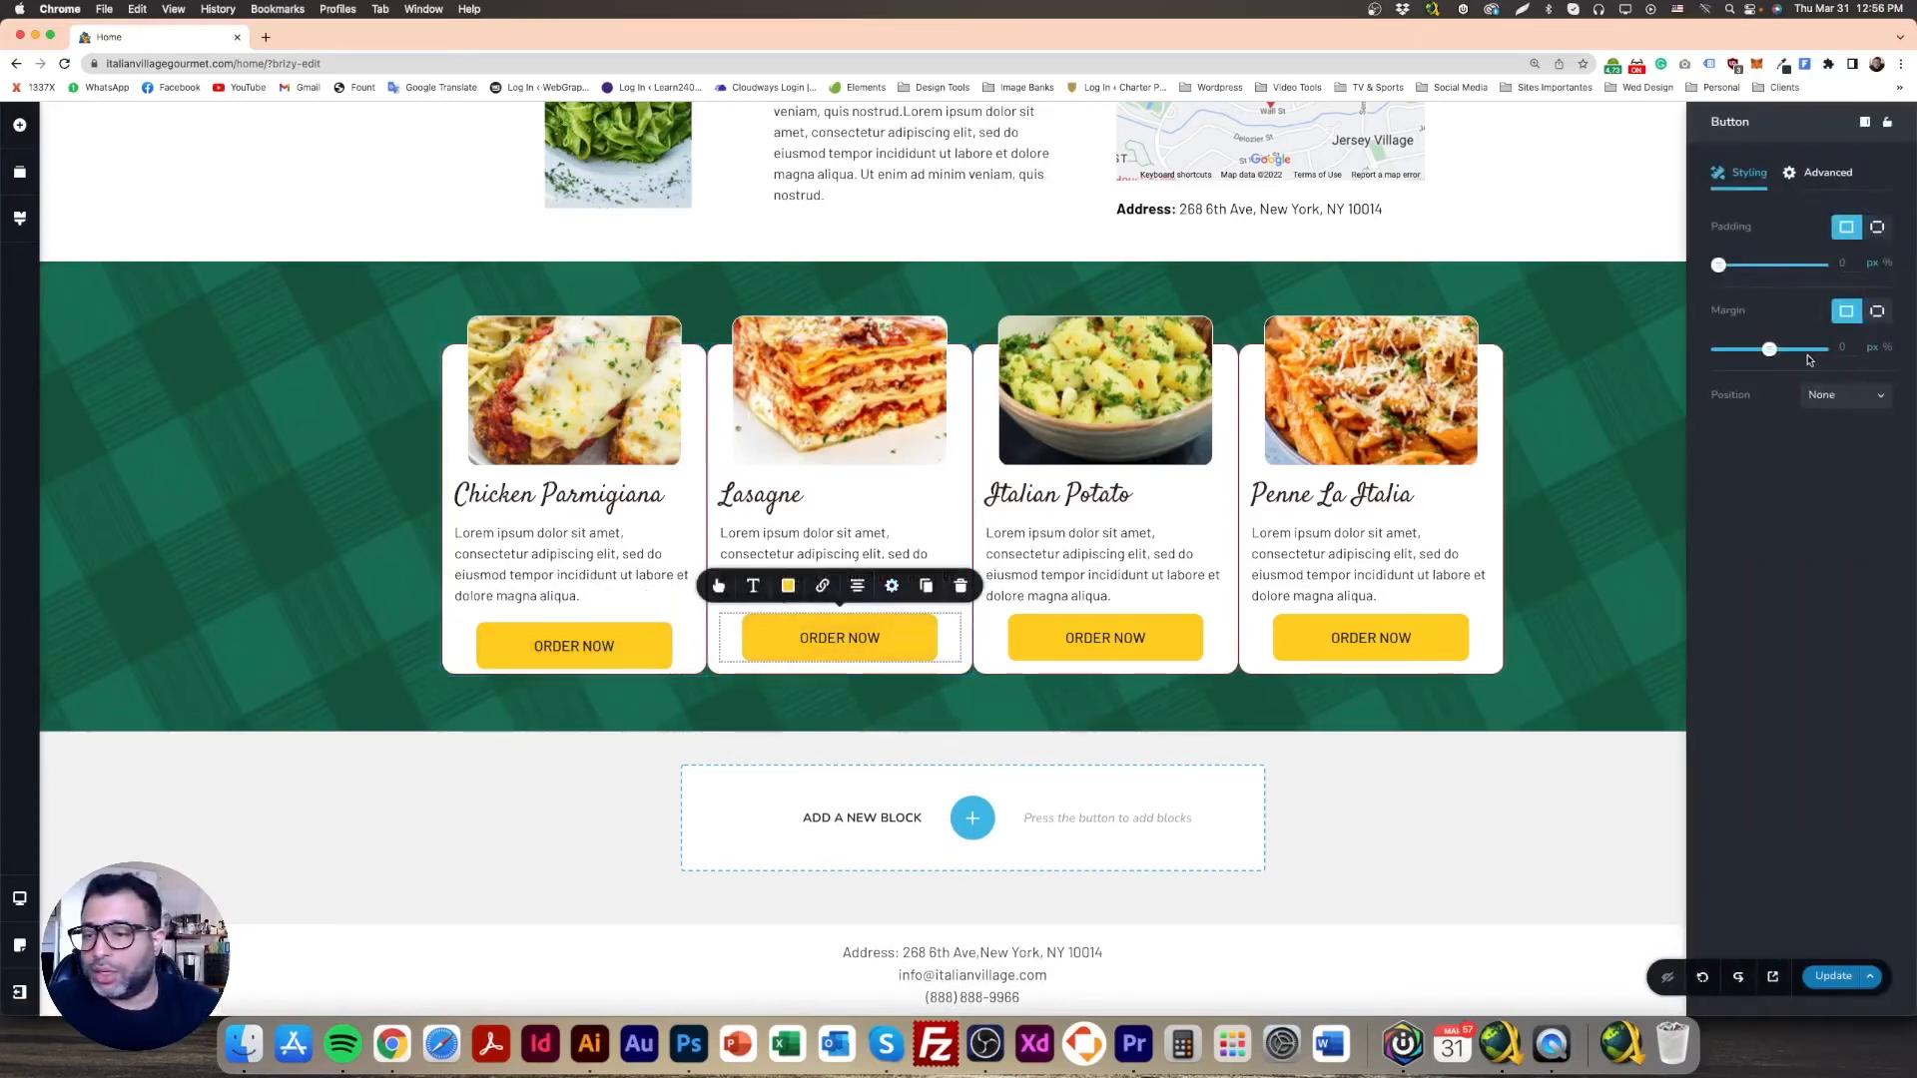
click(1877, 310)
drag(1772, 410, 1711, 451)
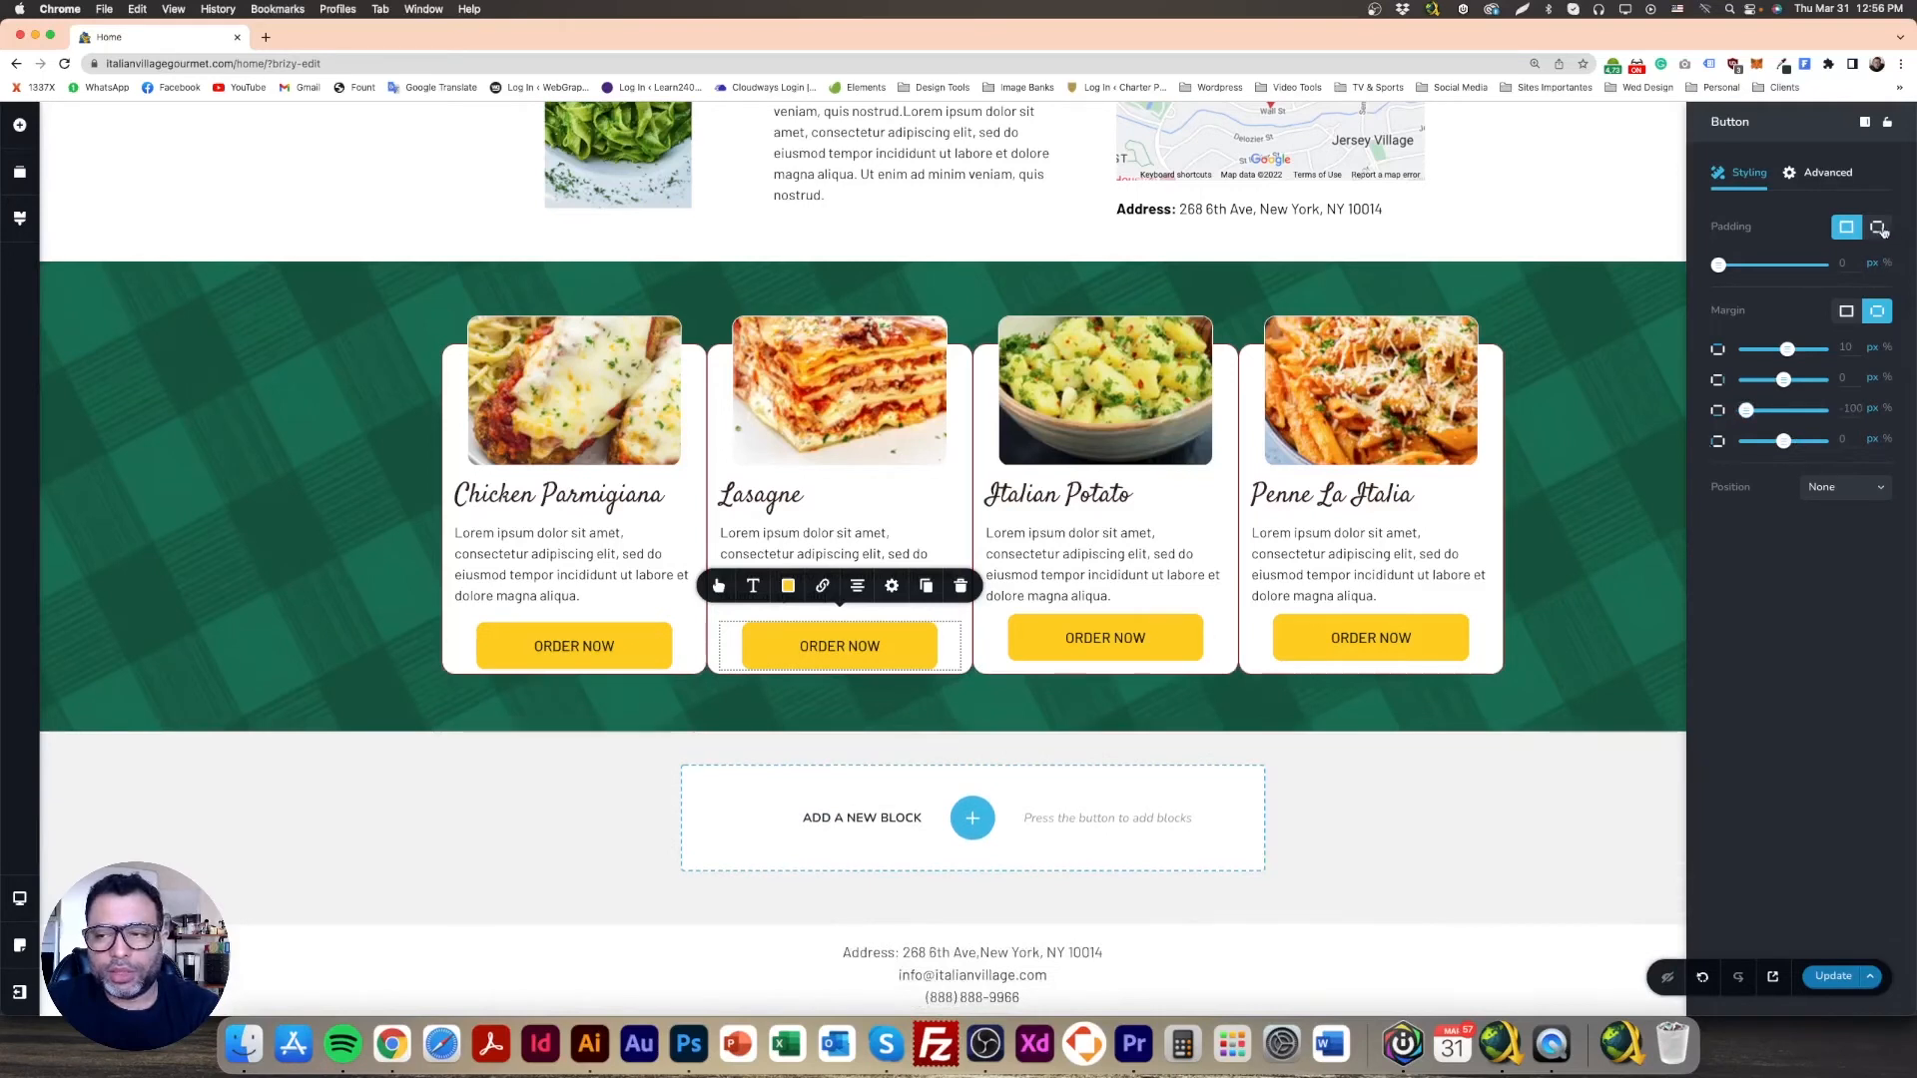
click(1879, 228)
drag(1754, 333, 1715, 359)
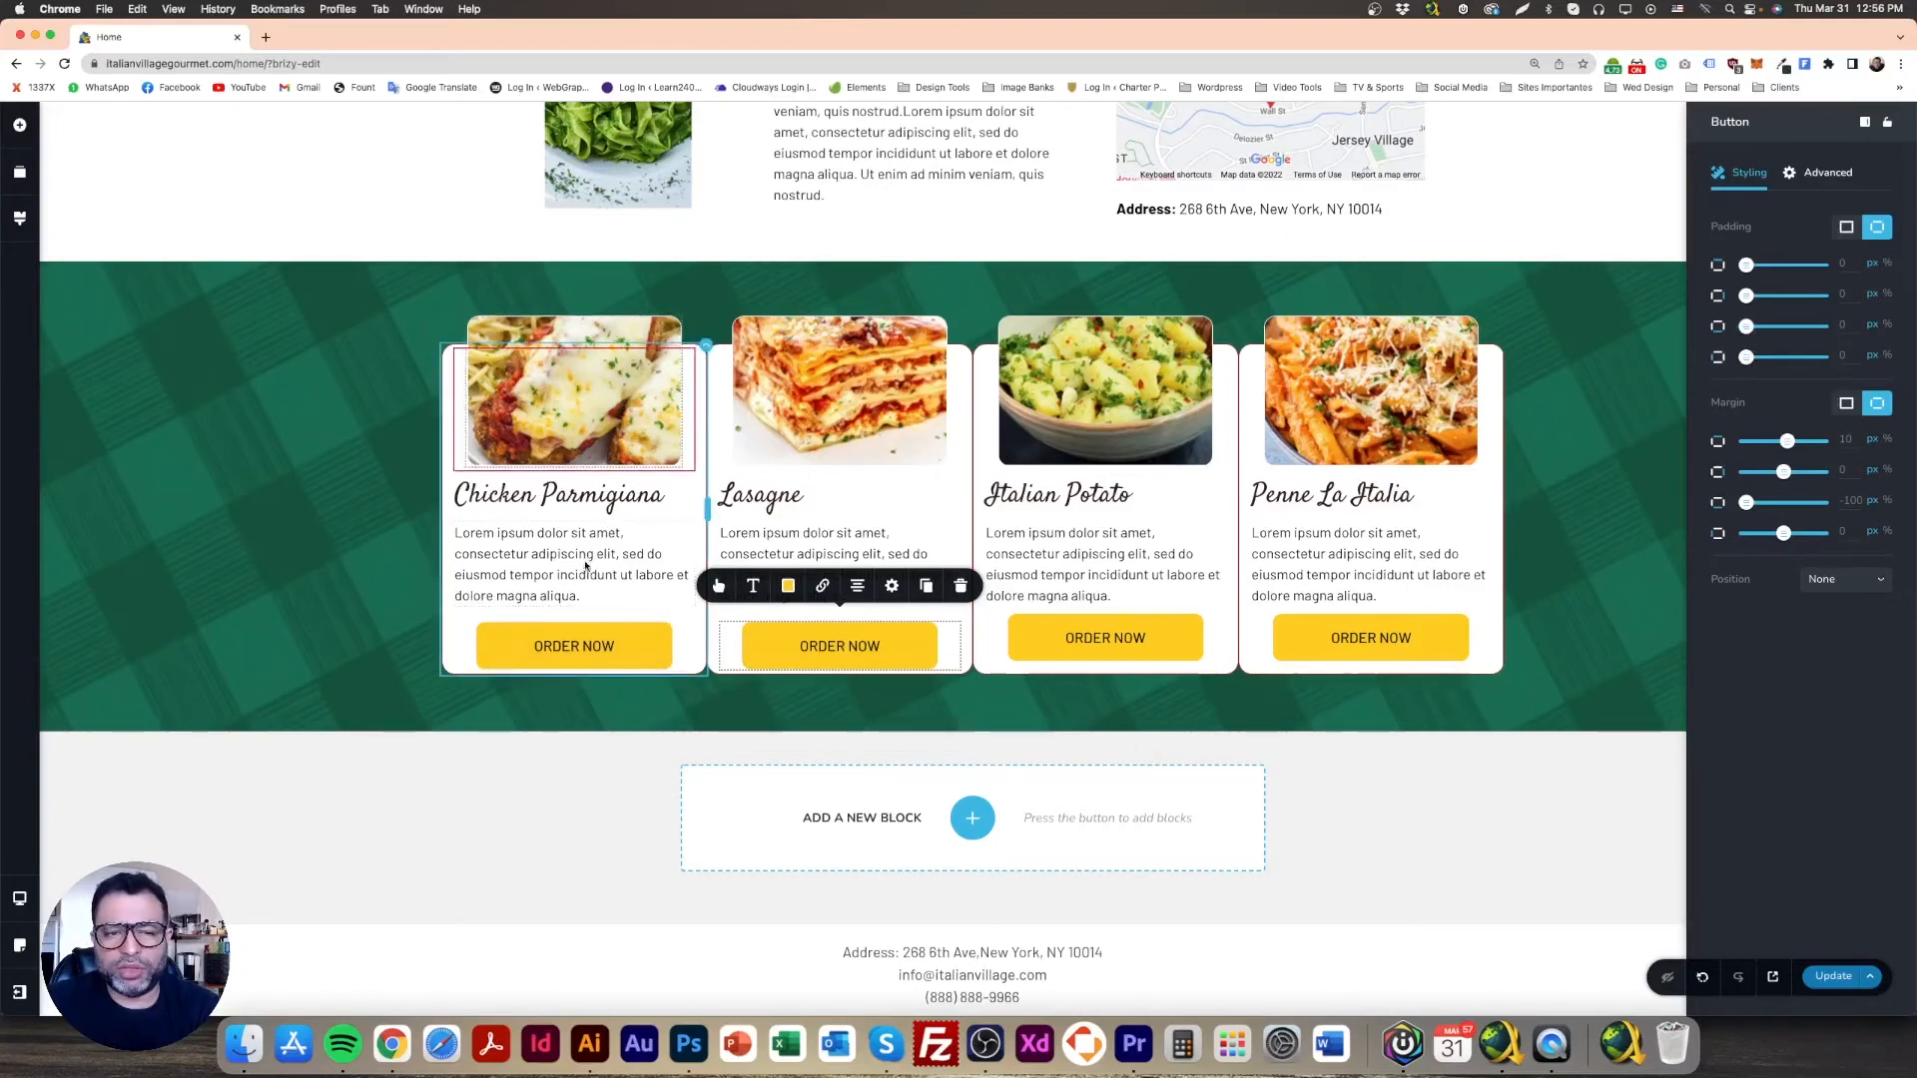
click(1680, 906)
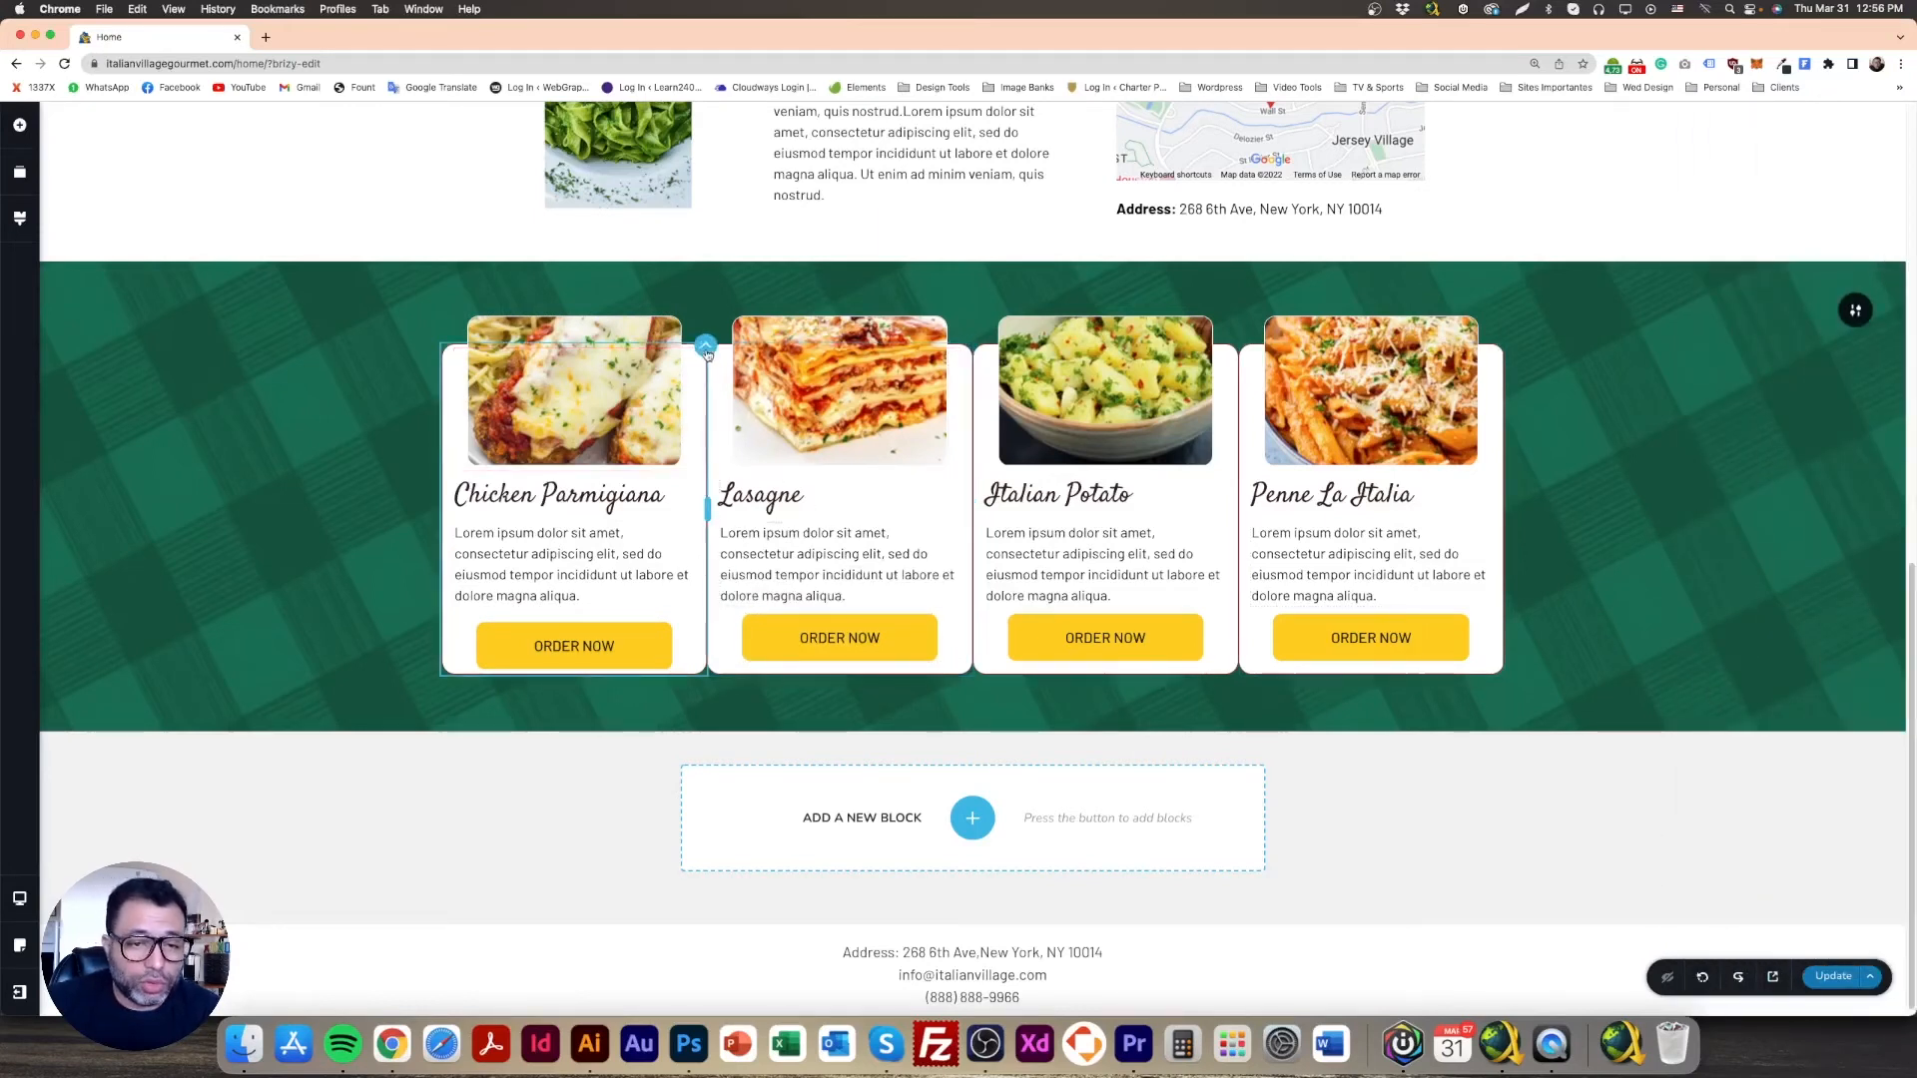
Step: Try a negative bottom margin on the Chicken Parmigiana column, then undo it
click(707, 350)
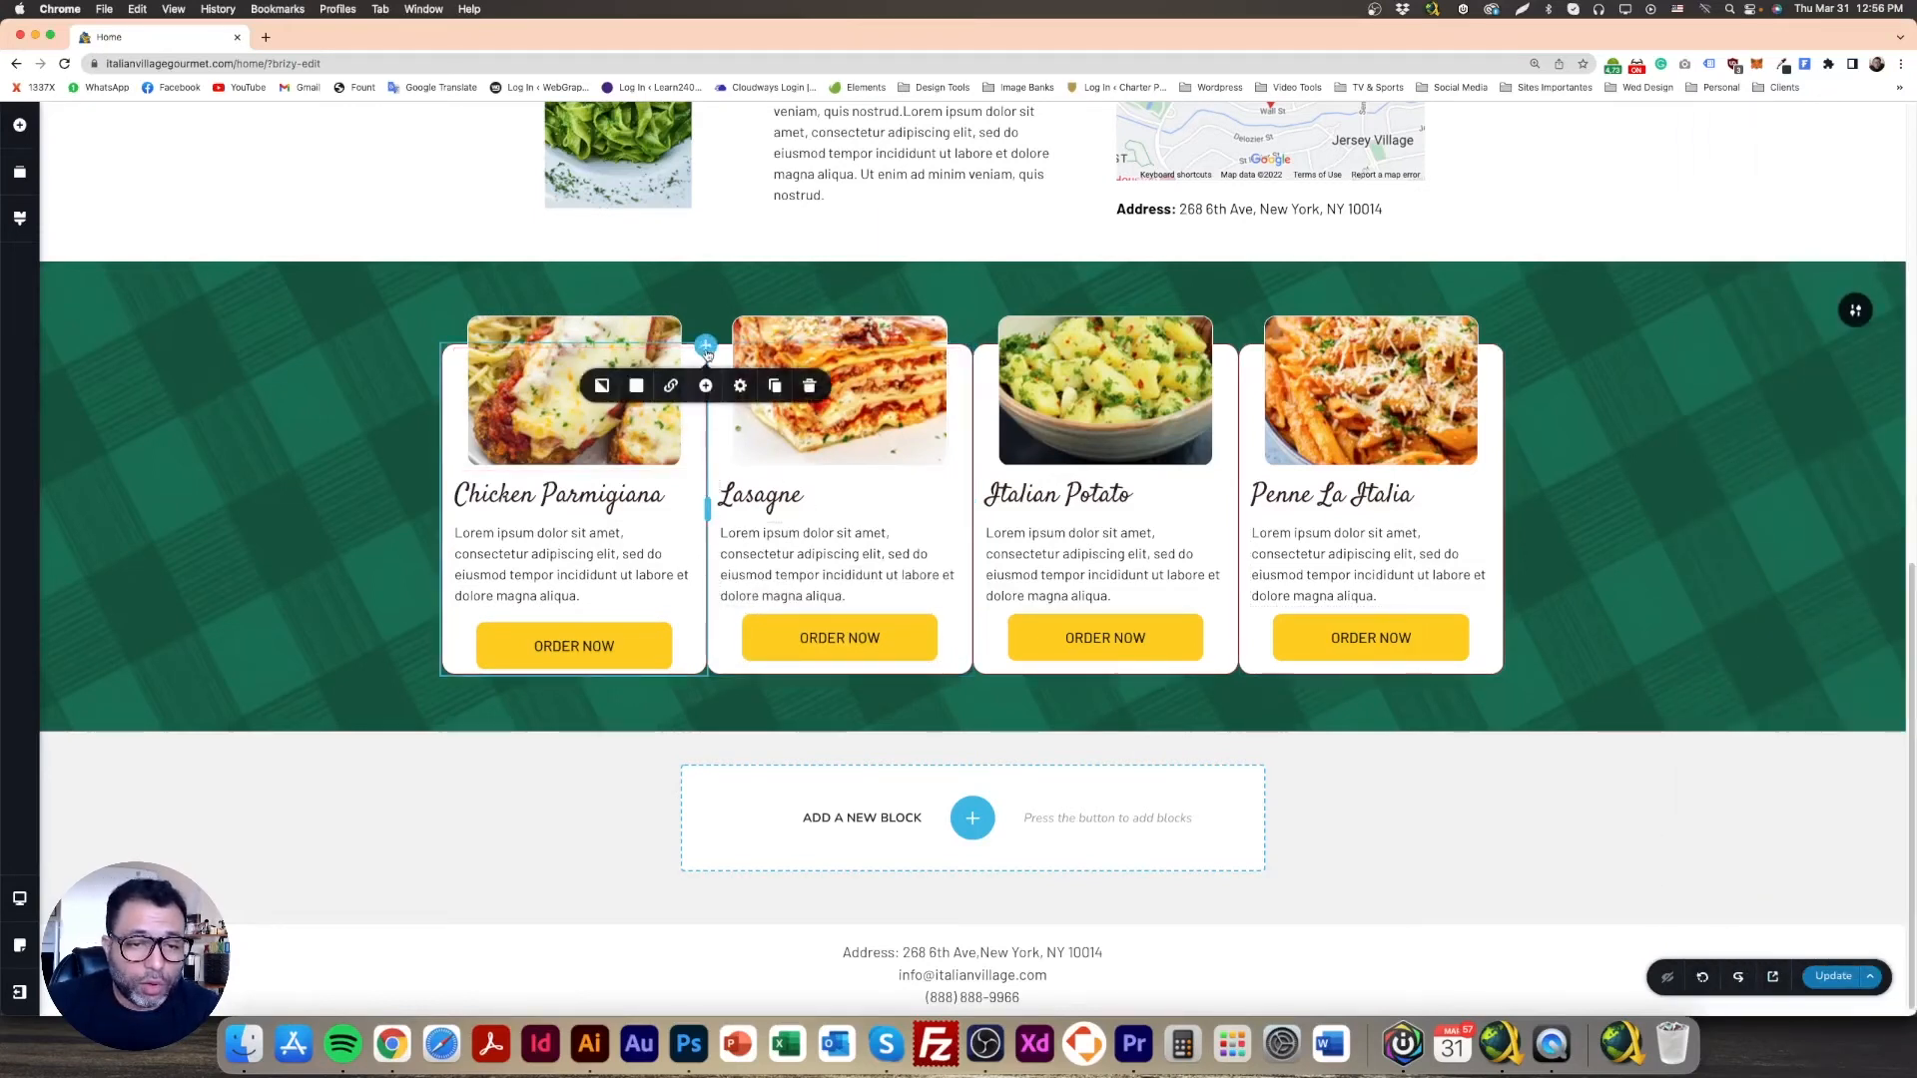
click(741, 387)
click(714, 476)
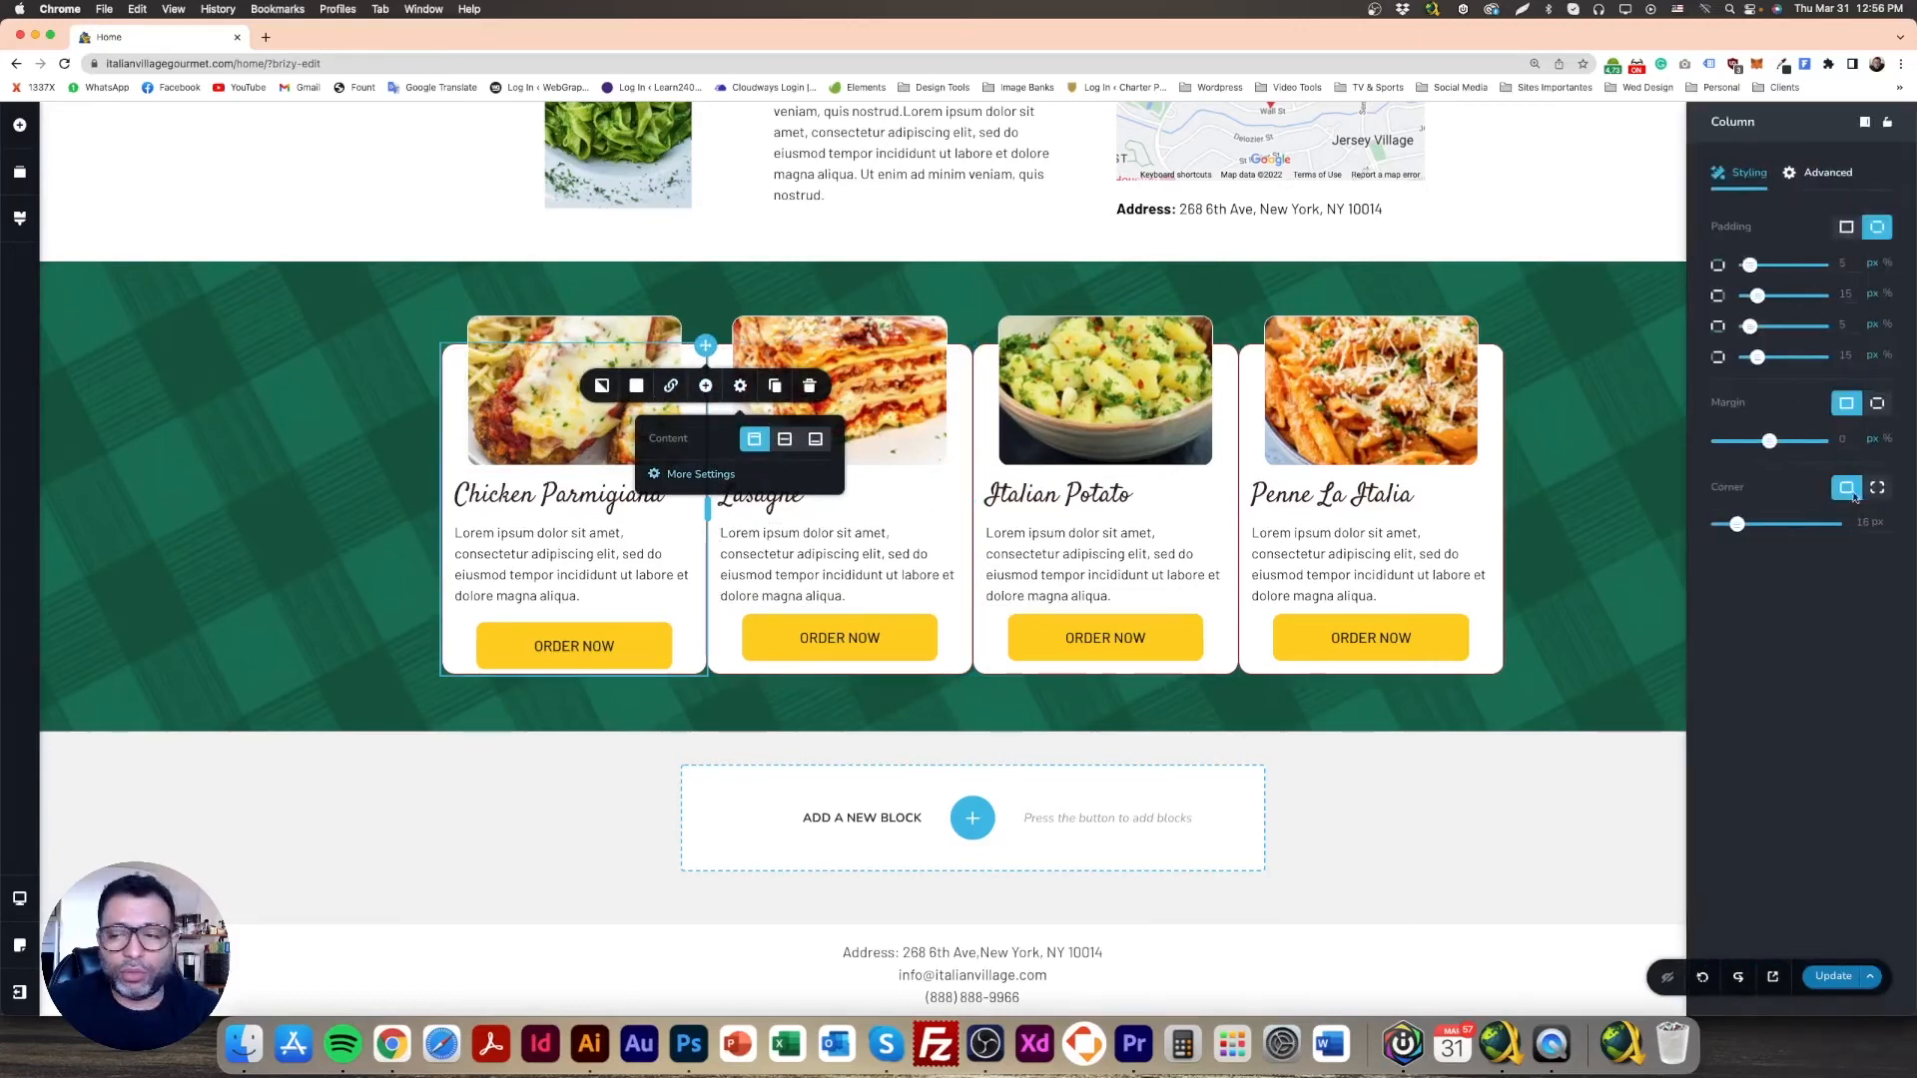
click(1876, 404)
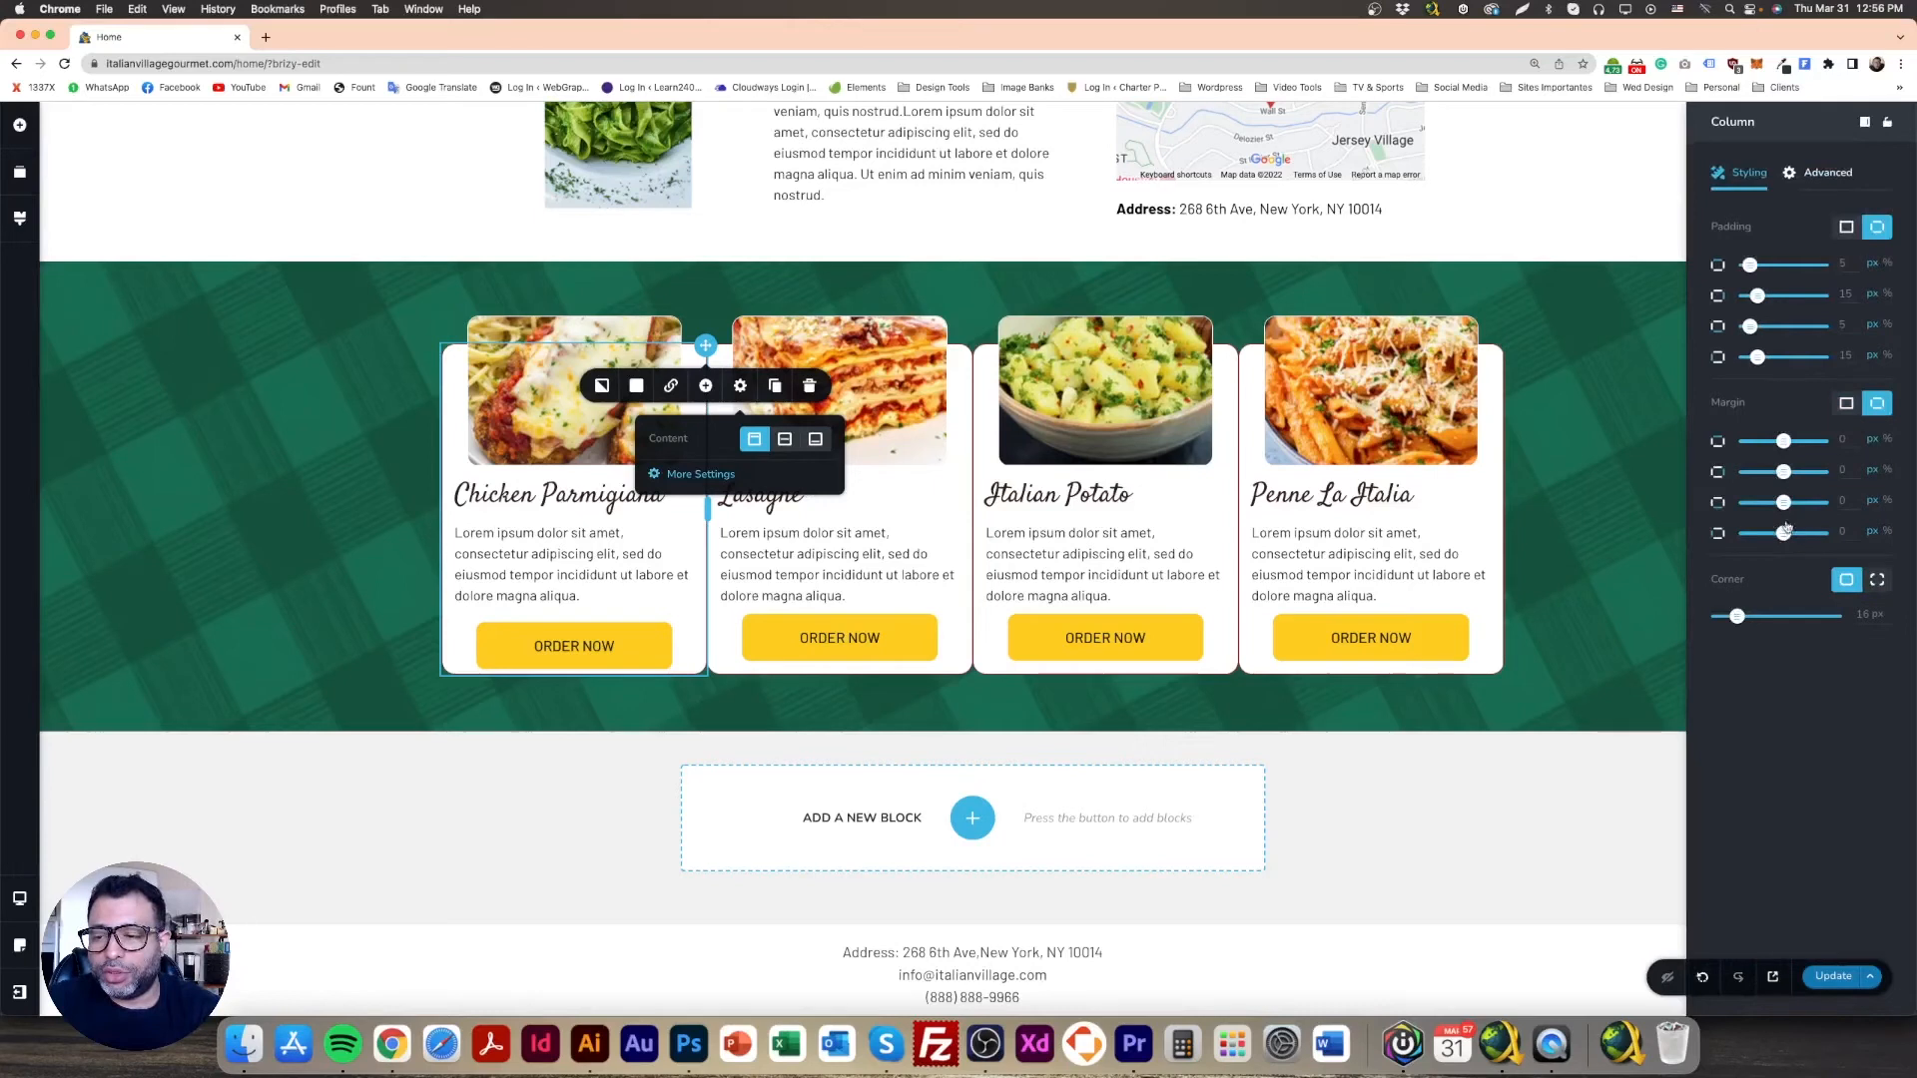
drag(1783, 502, 1770, 540)
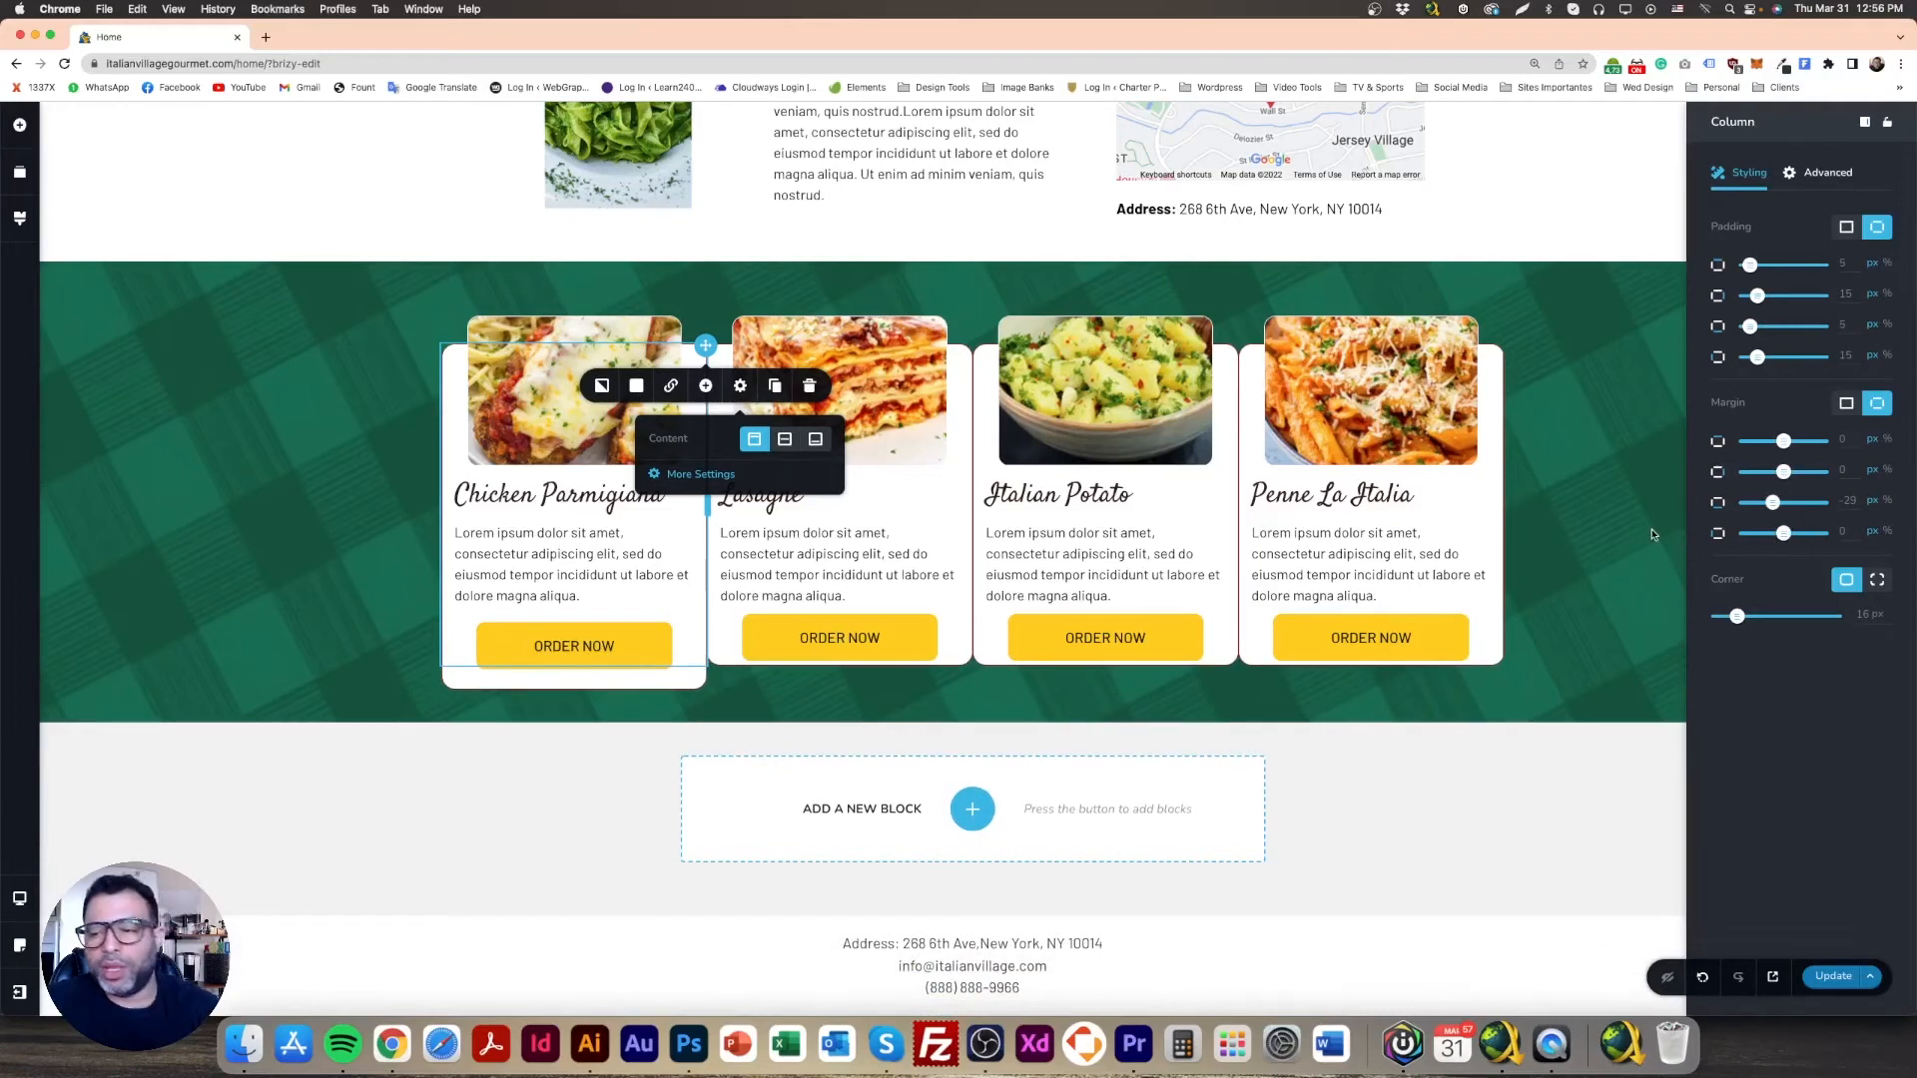
click(1704, 977)
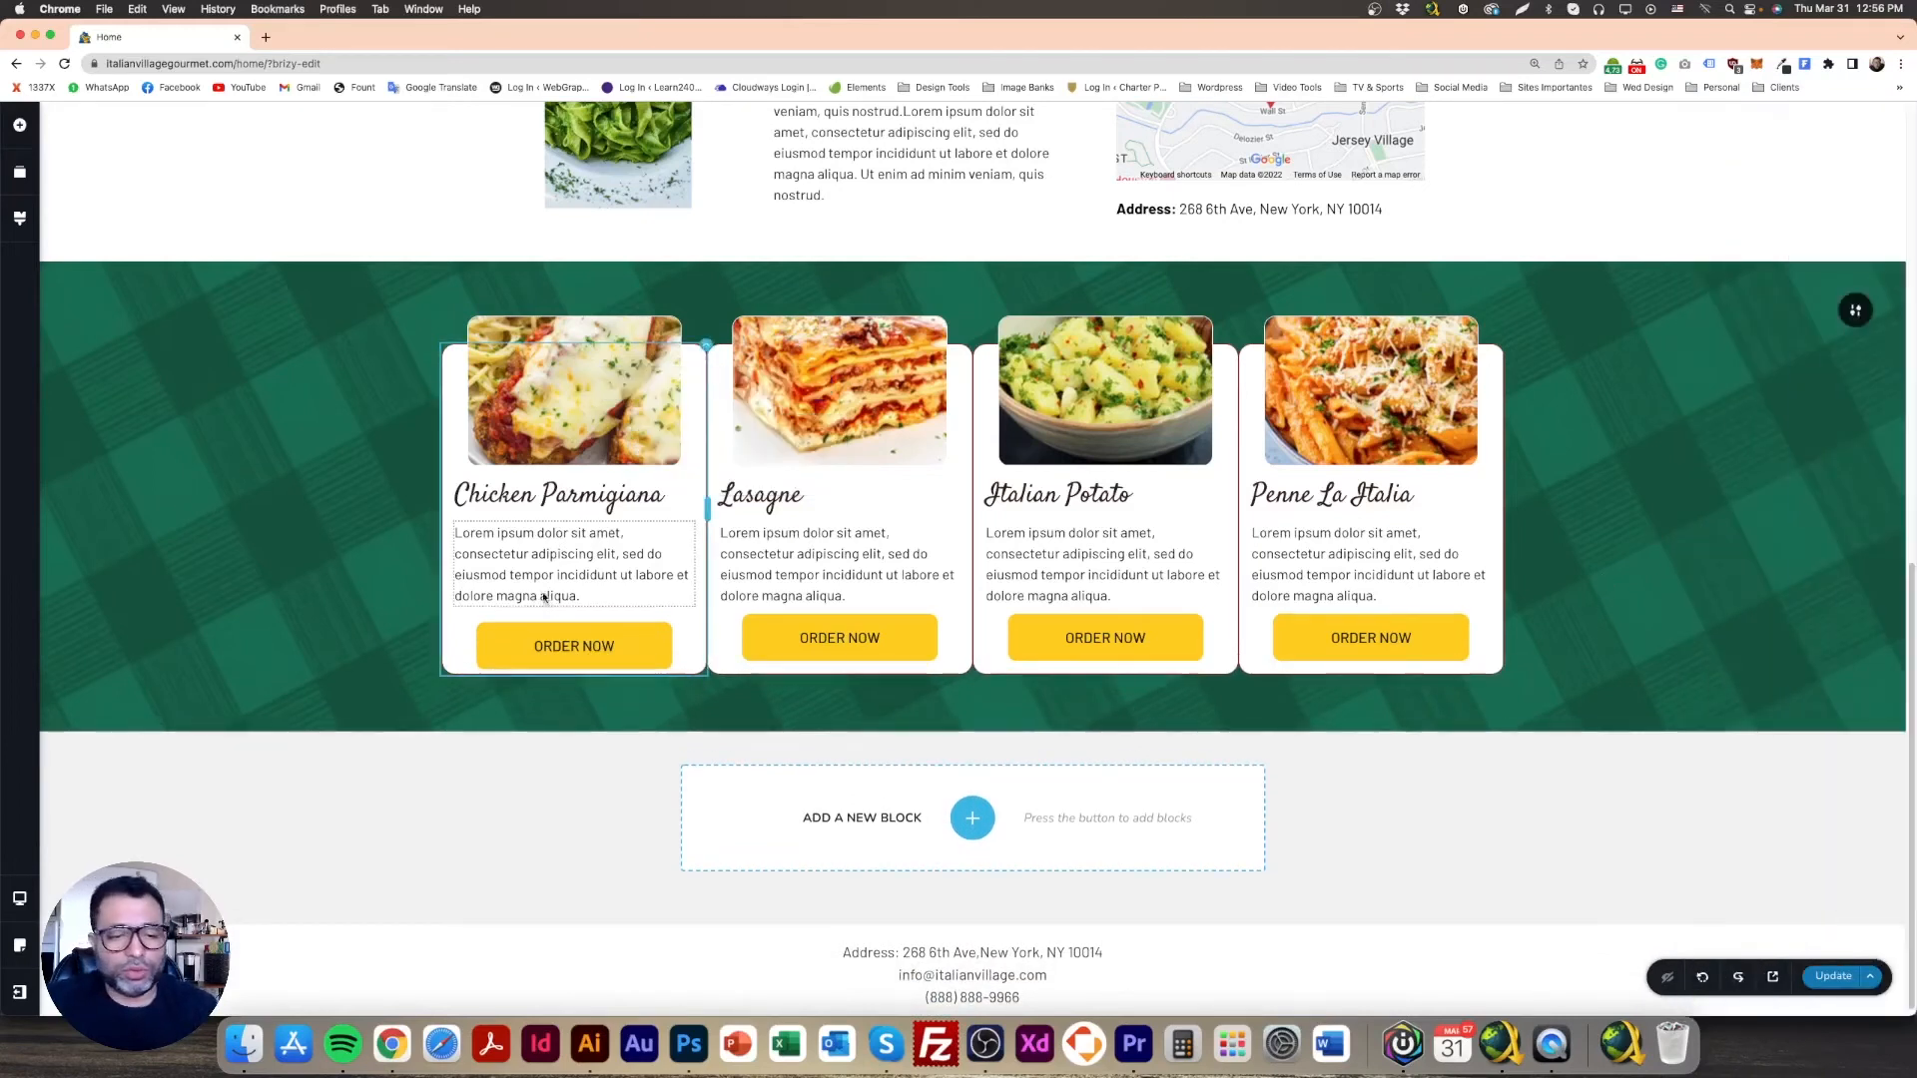
Step: Add a two-column row in the first card and move the ORDER NOW button into it
click(19, 125)
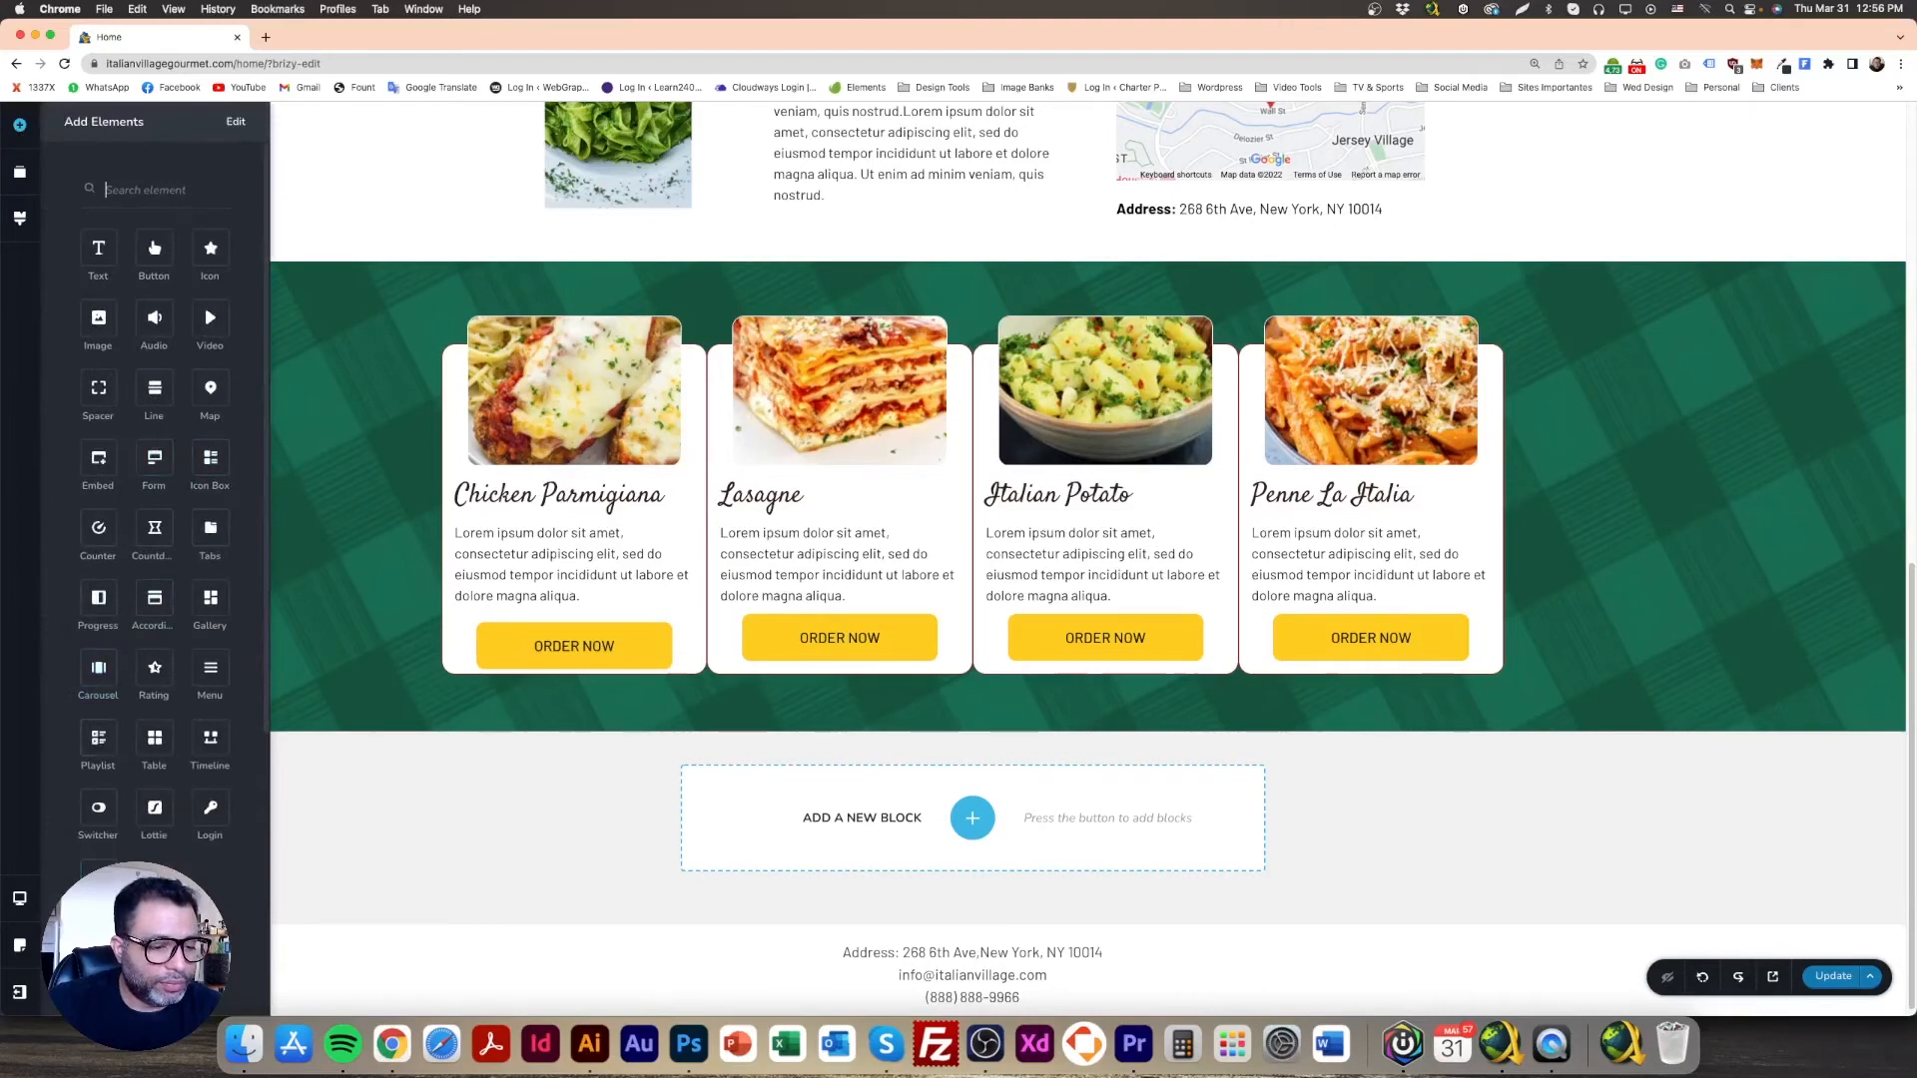
drag(98, 875, 565, 829)
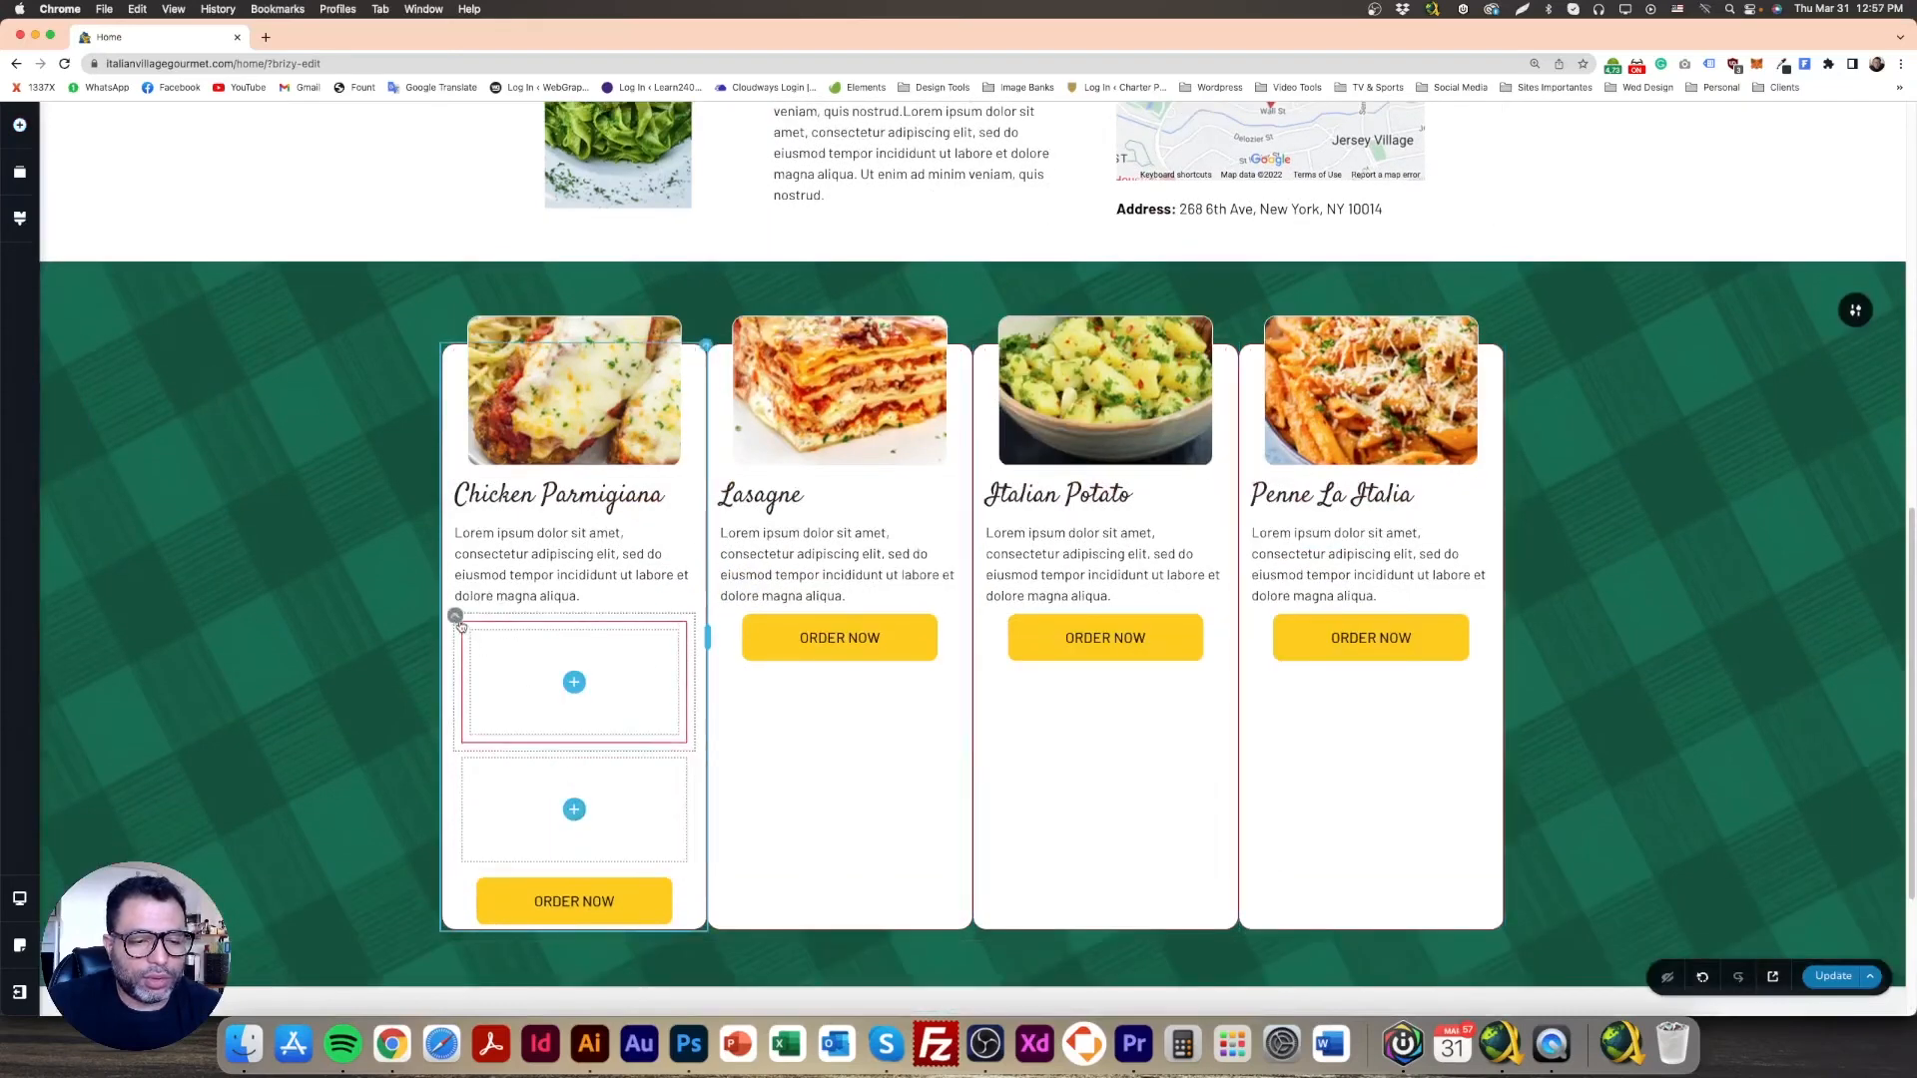
click(509, 619)
click(544, 576)
drag(694, 743, 574, 741)
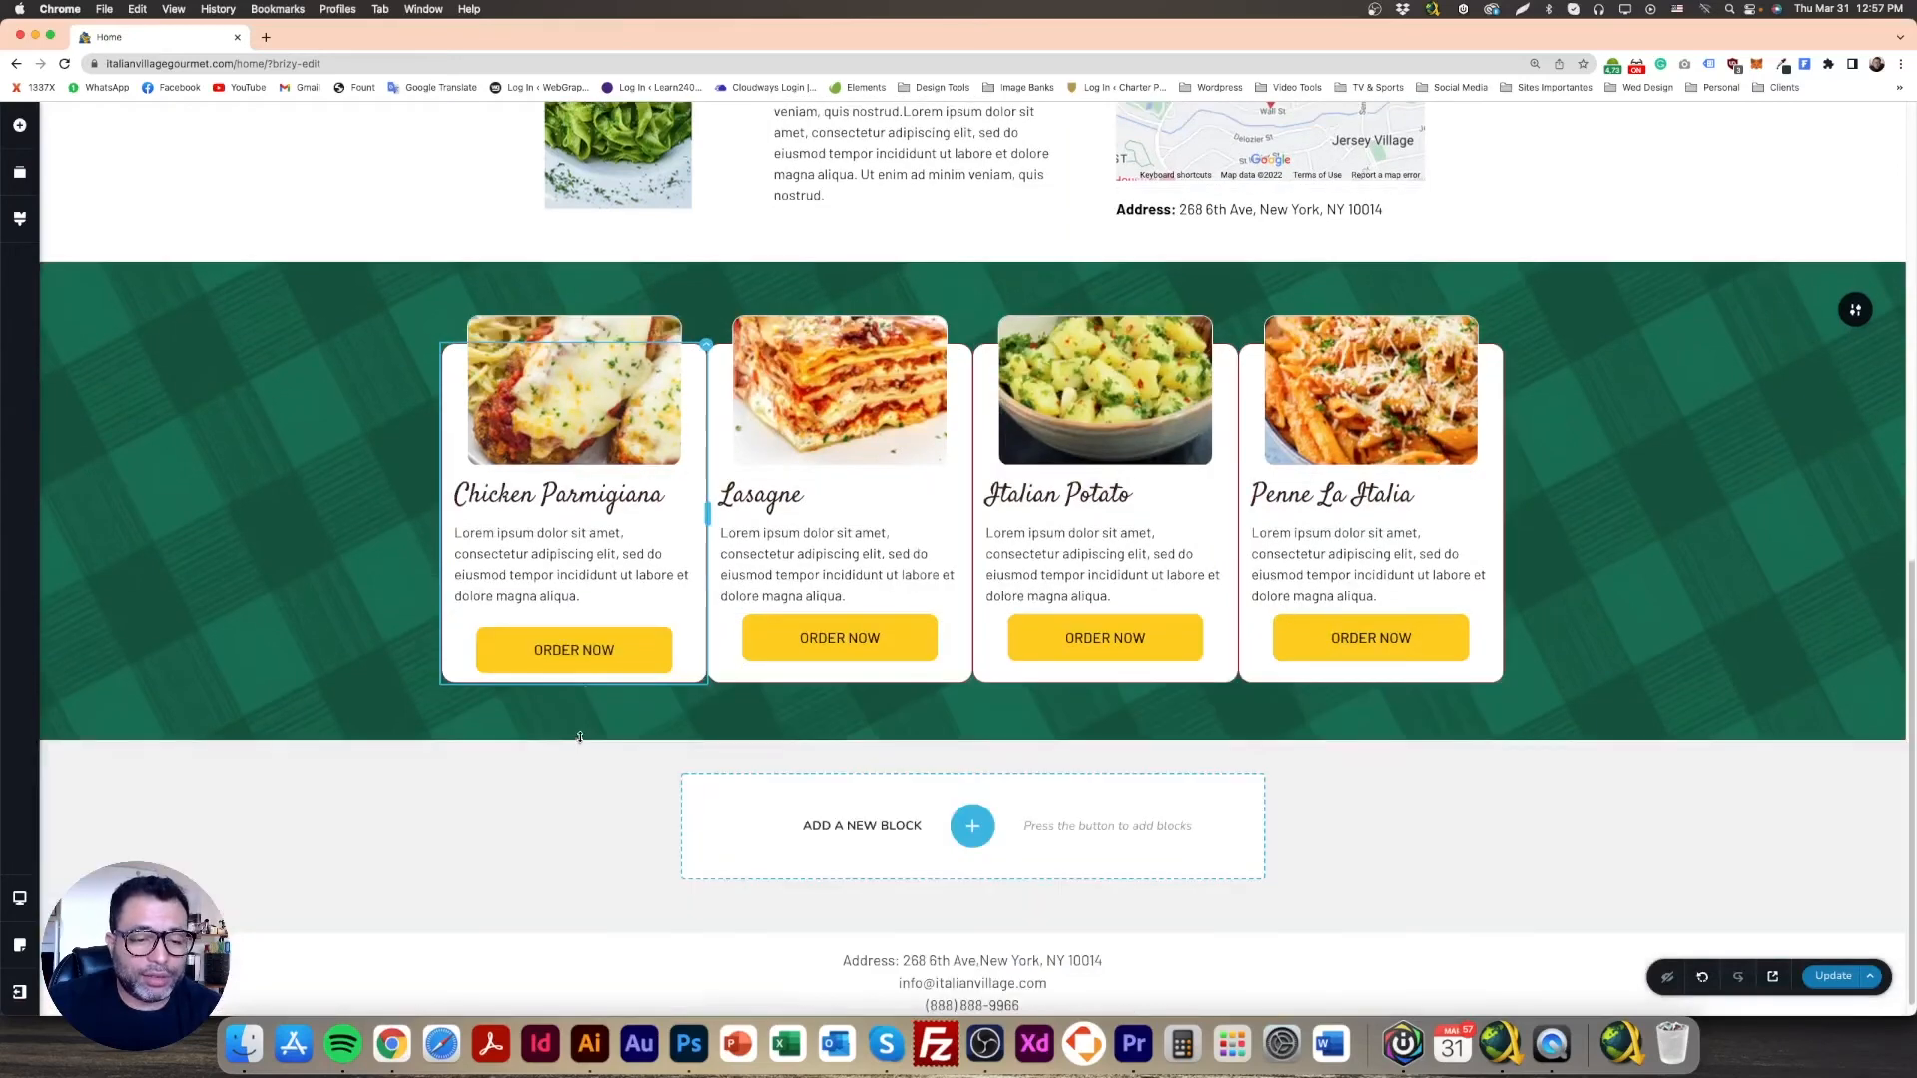
Step: Set the ORDER NOW column's per-side bottom margin to -35 px
mouse_move(692, 616)
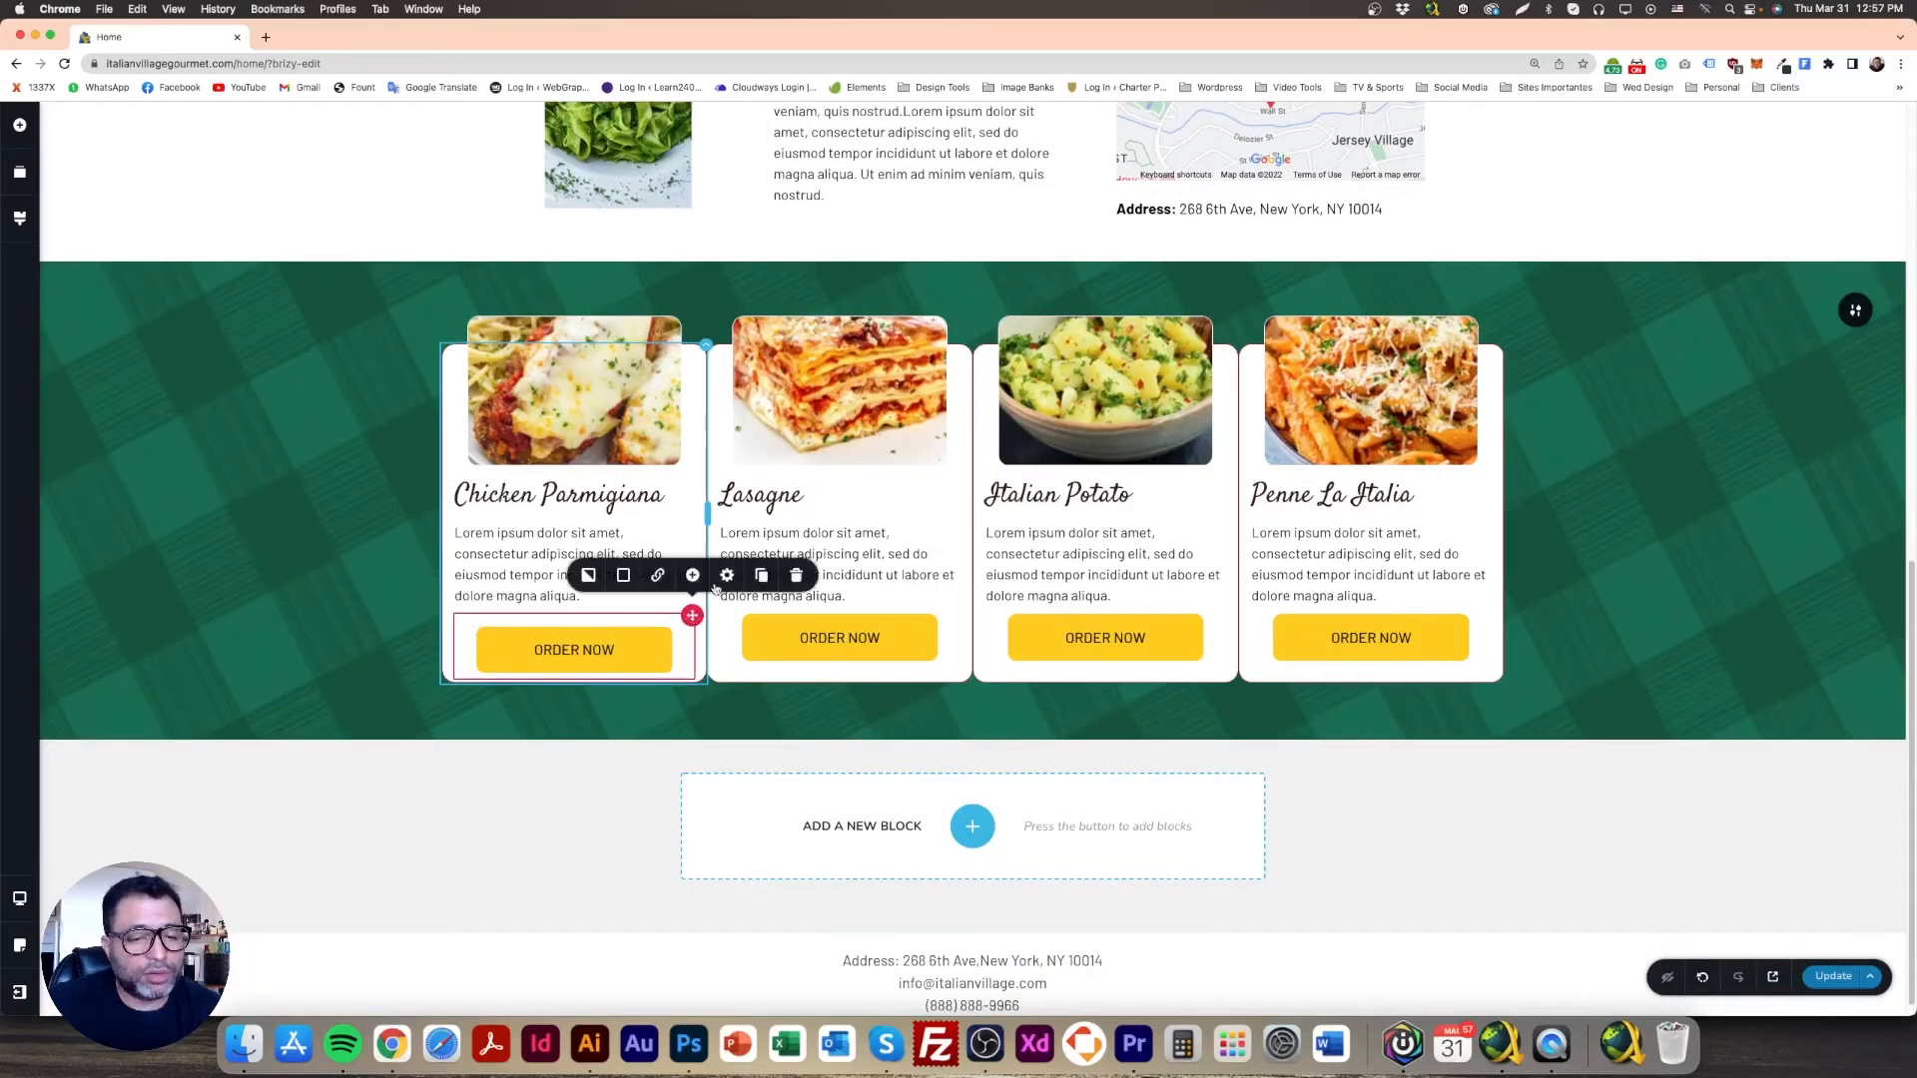
click(728, 577)
click(694, 528)
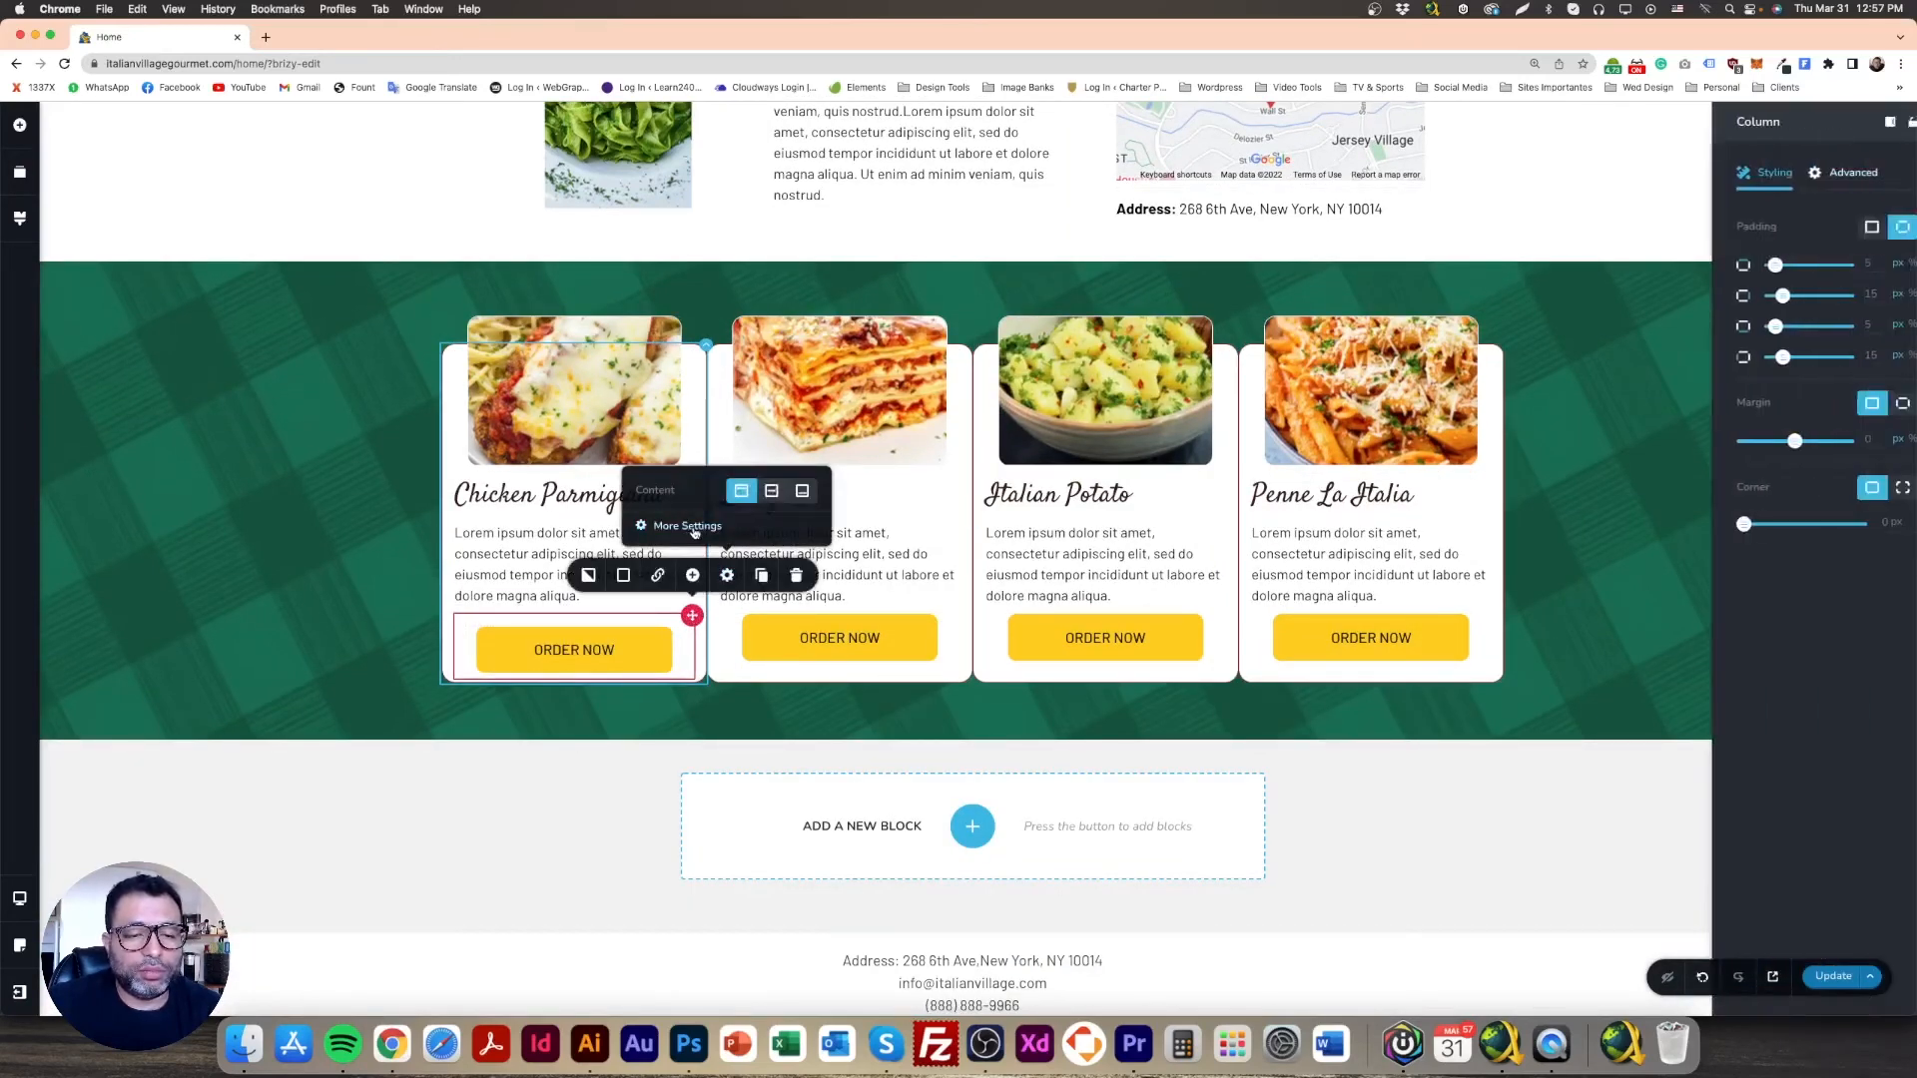
click(1878, 404)
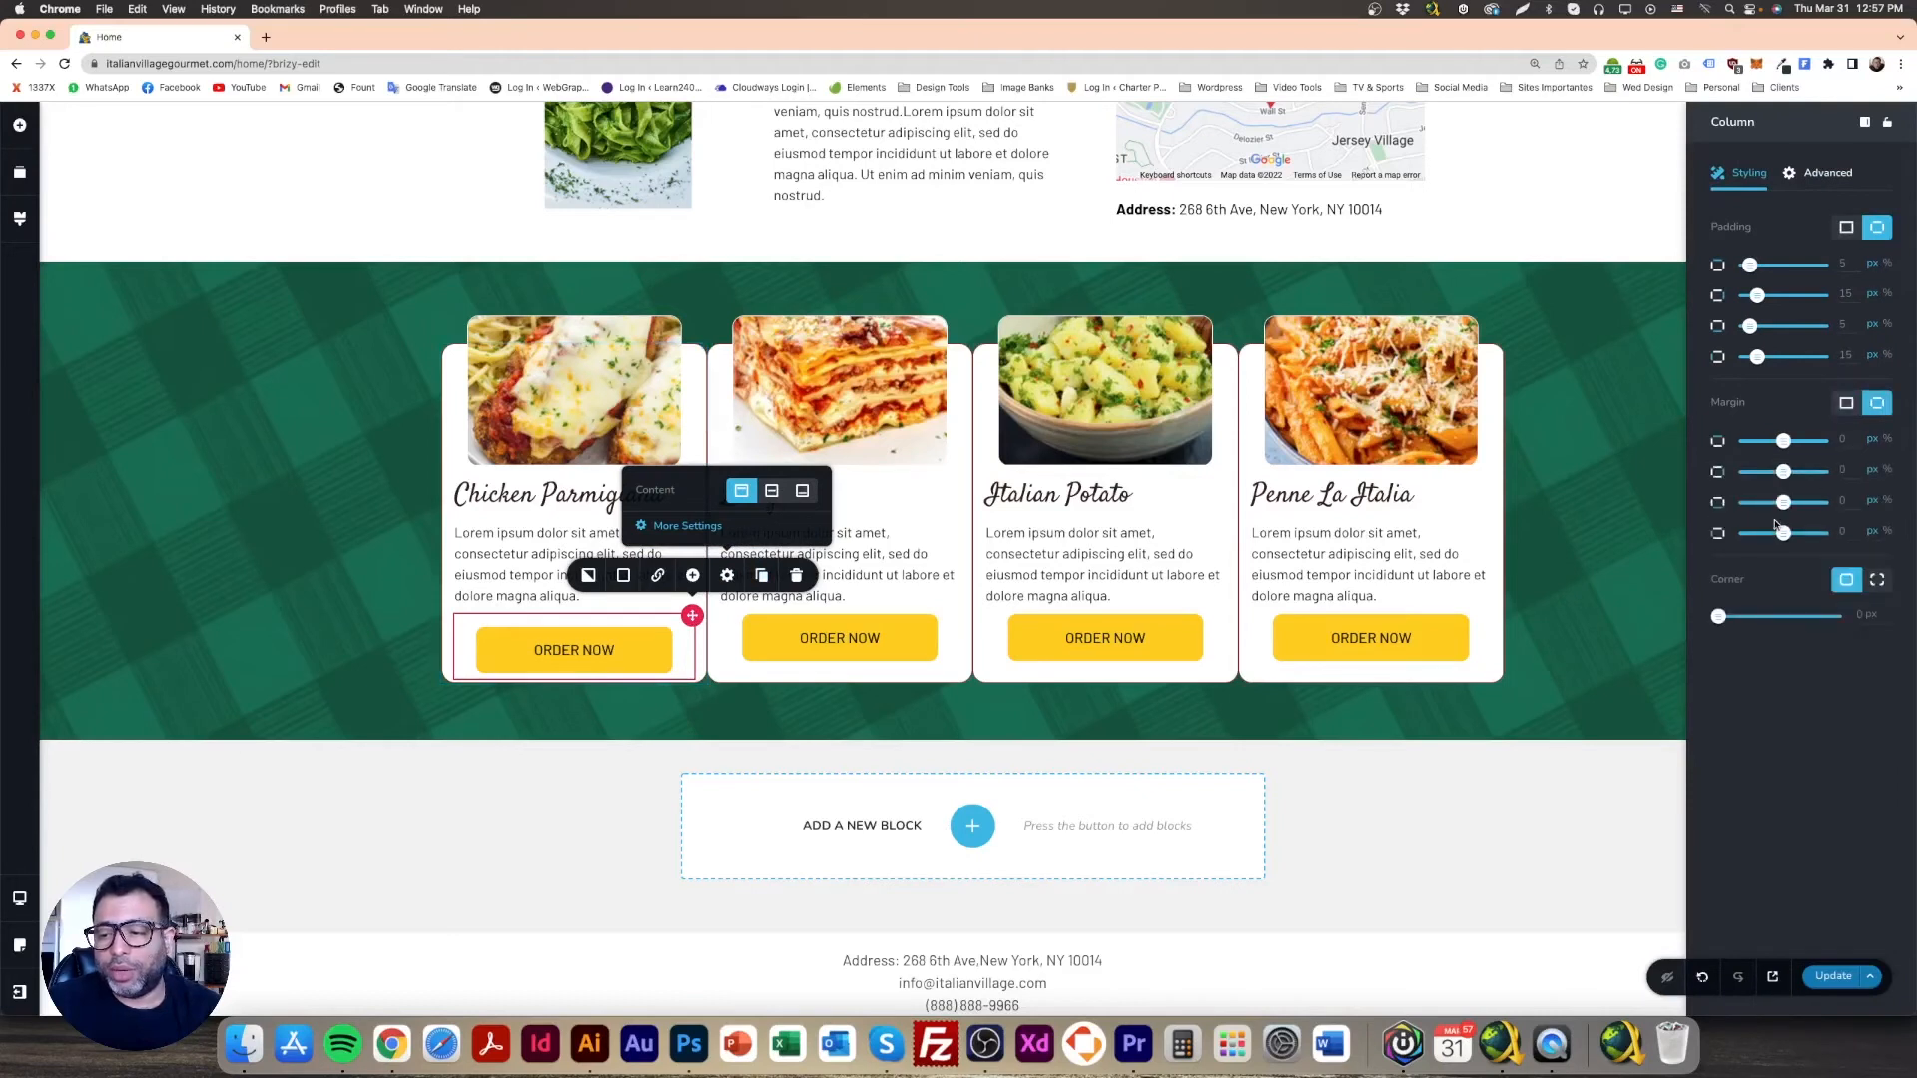
drag(1784, 502, 1771, 532)
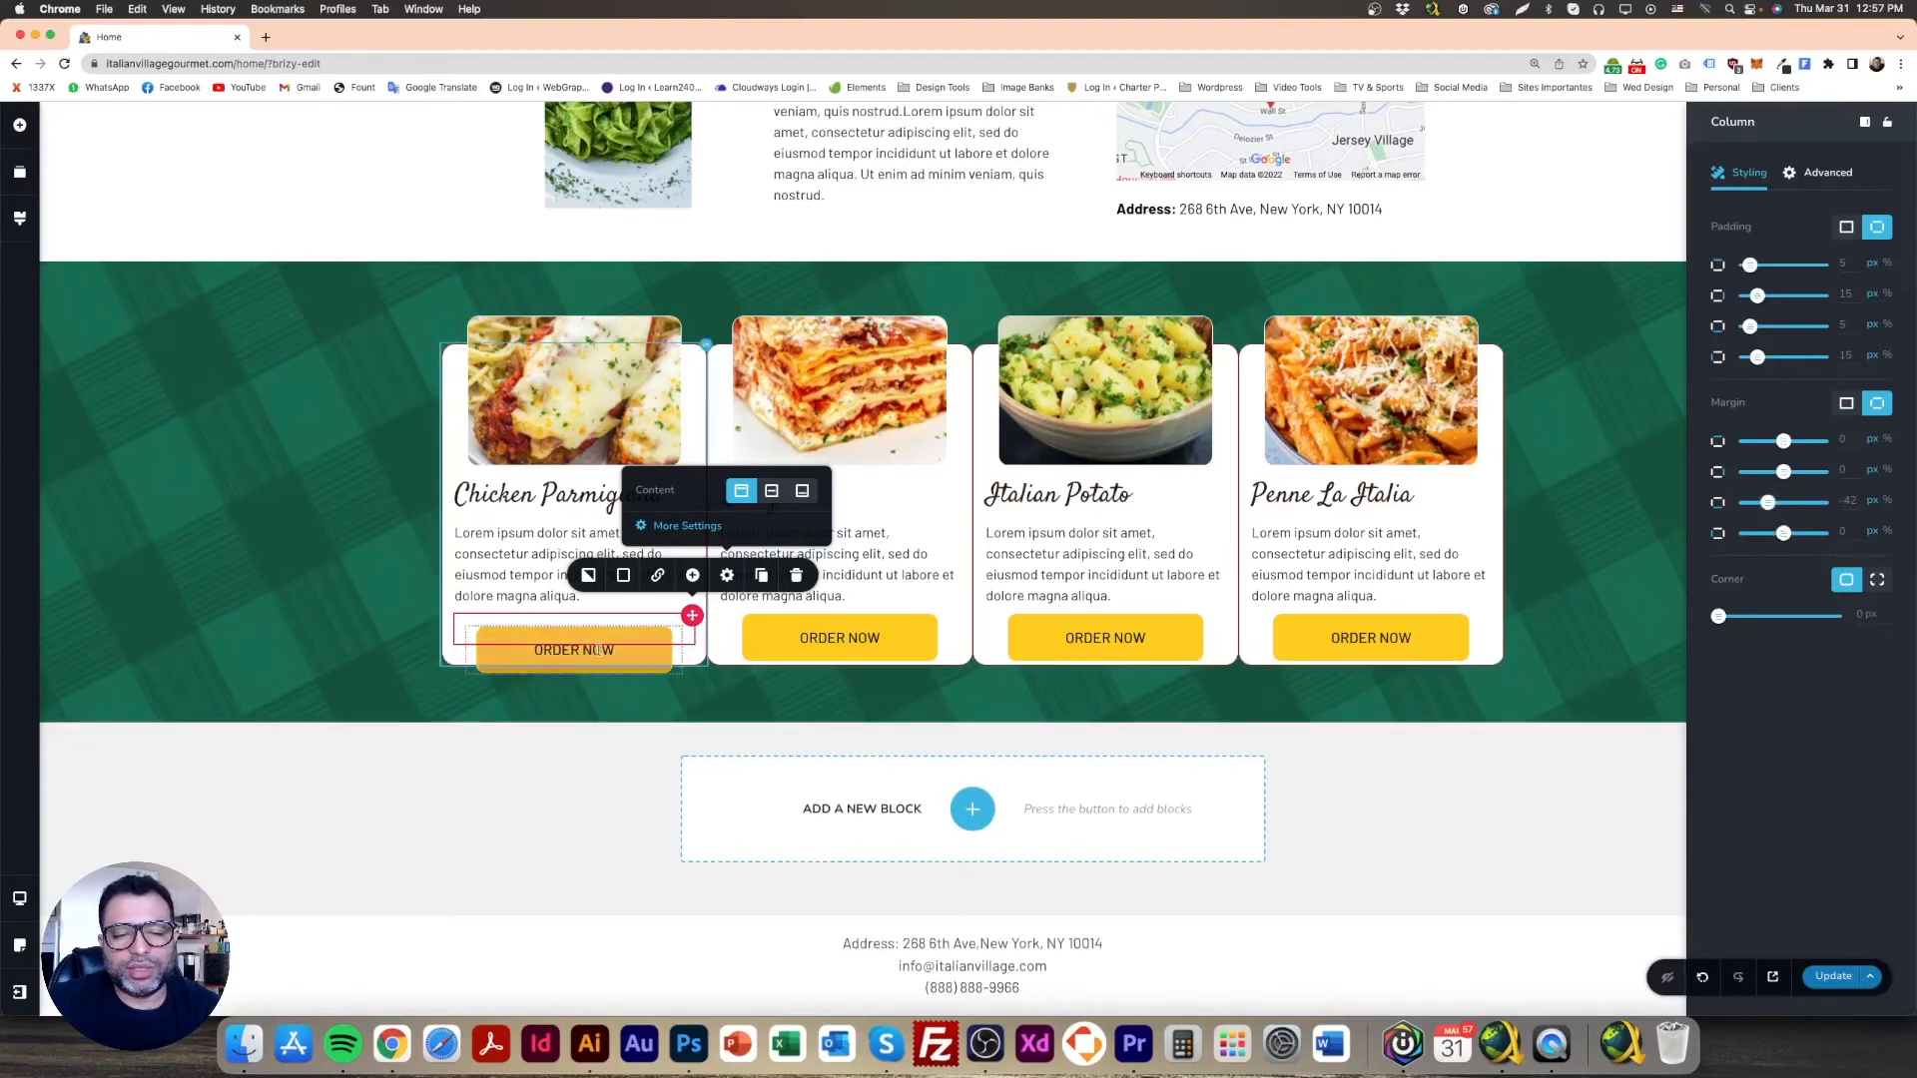
click(644, 666)
click(348, 620)
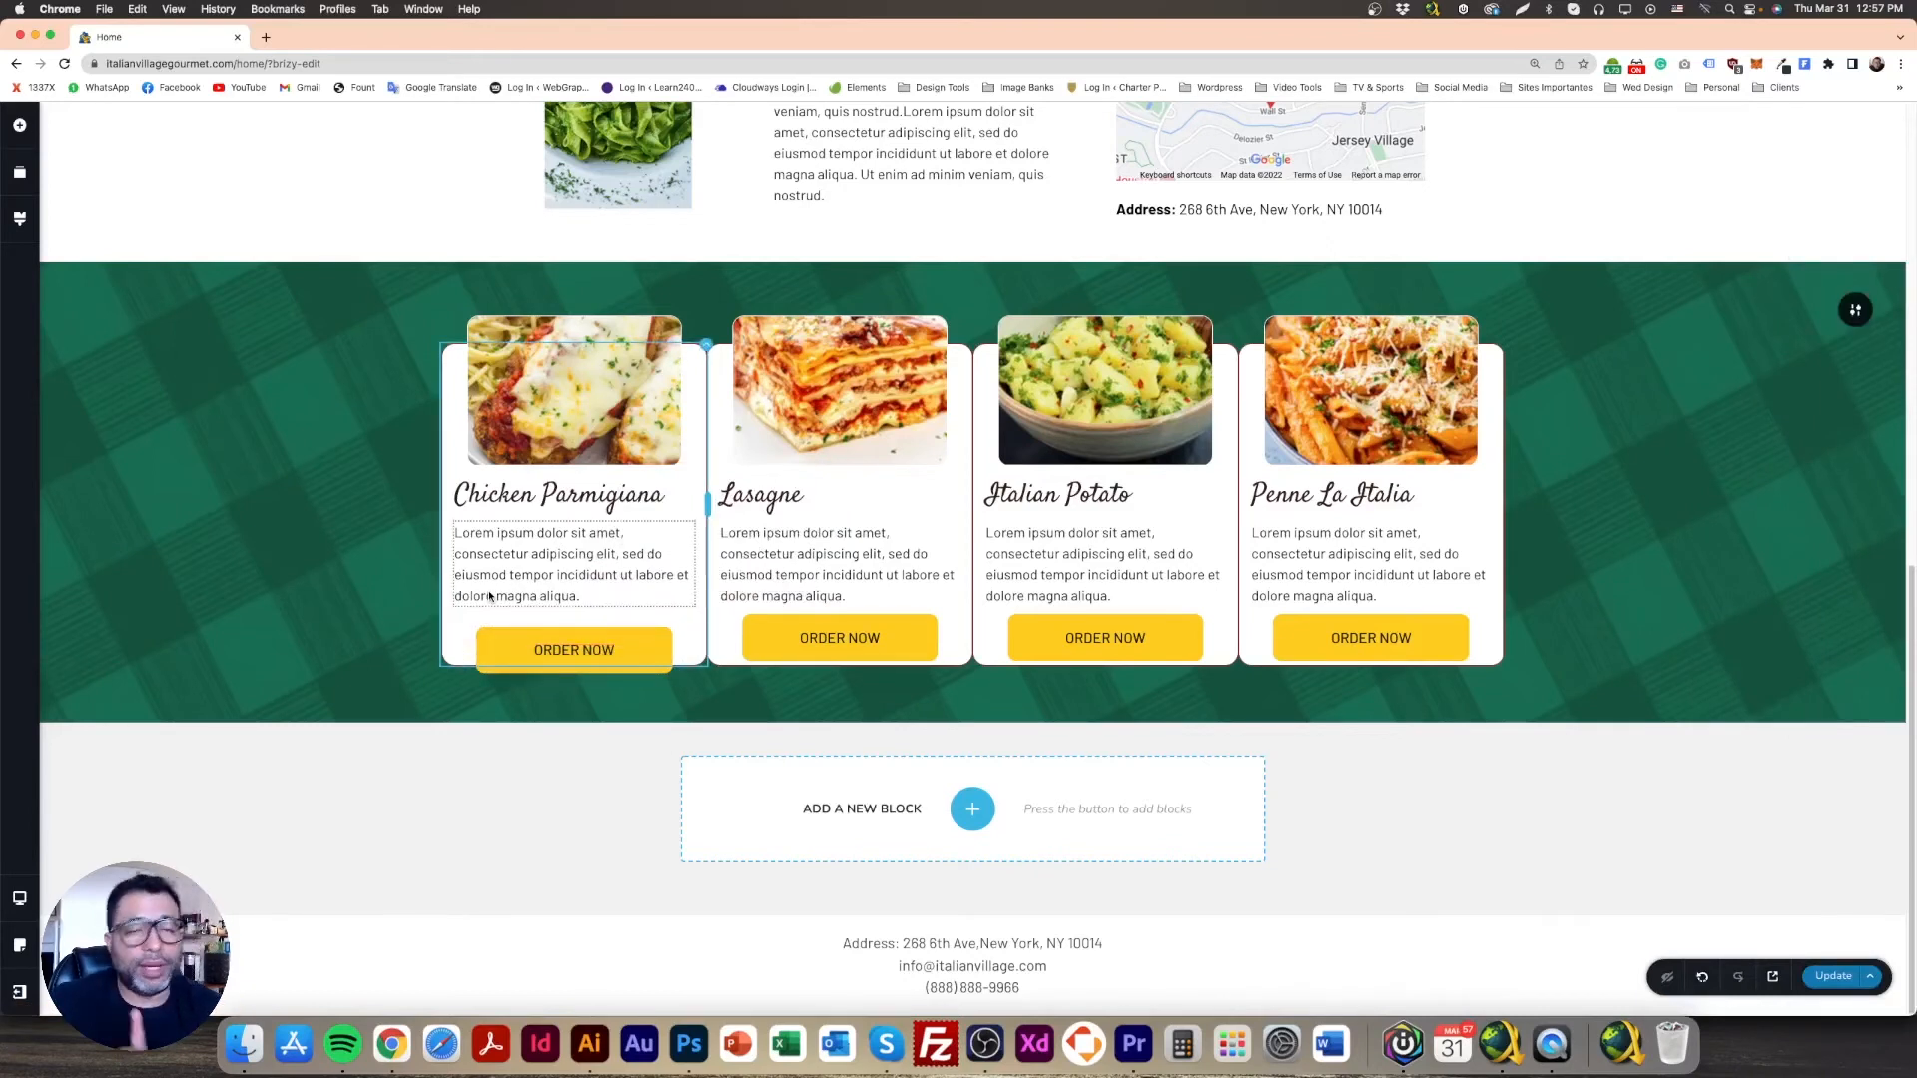
Step: Undo the last three spacing changes
click(1702, 979)
click(1702, 979)
click(1702, 979)
click(1702, 979)
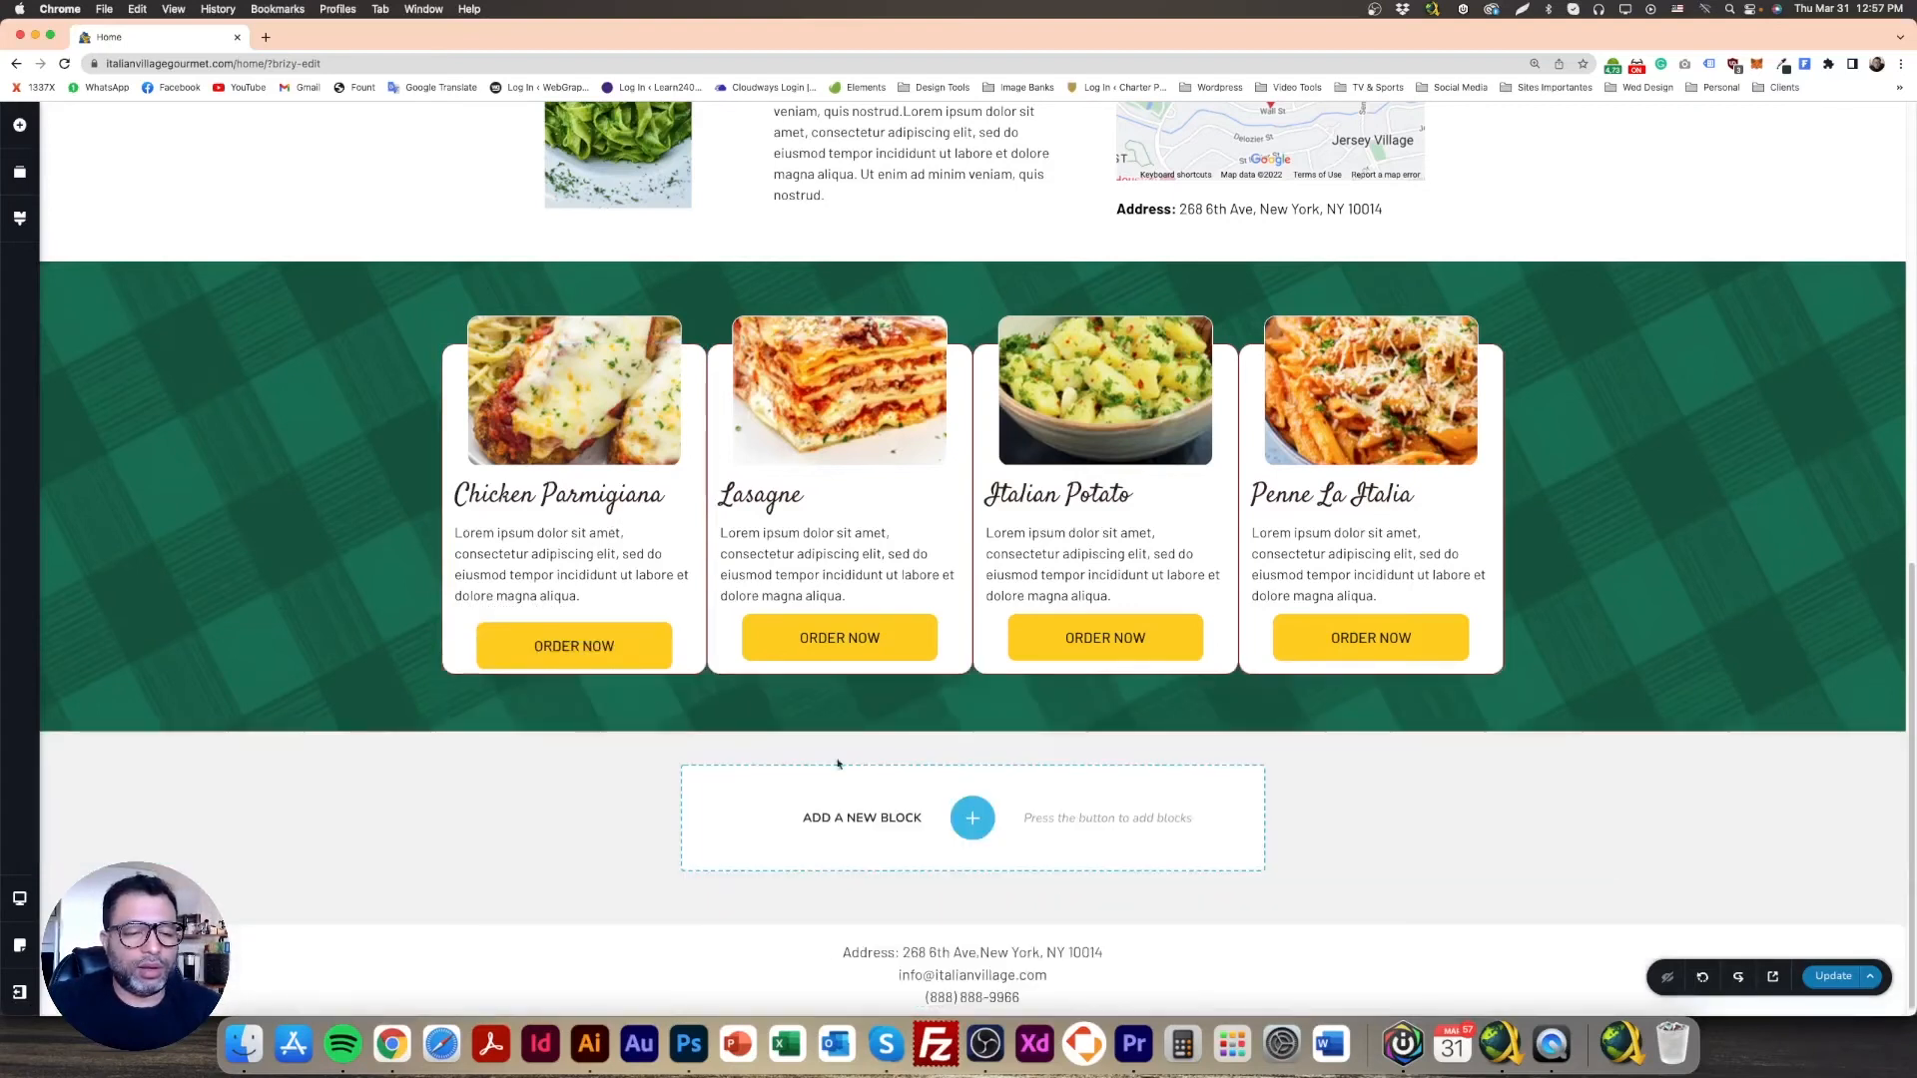
Step: Readjust the Chicken Parmigiana ORDER NOW button's bottom margin
click(574, 643)
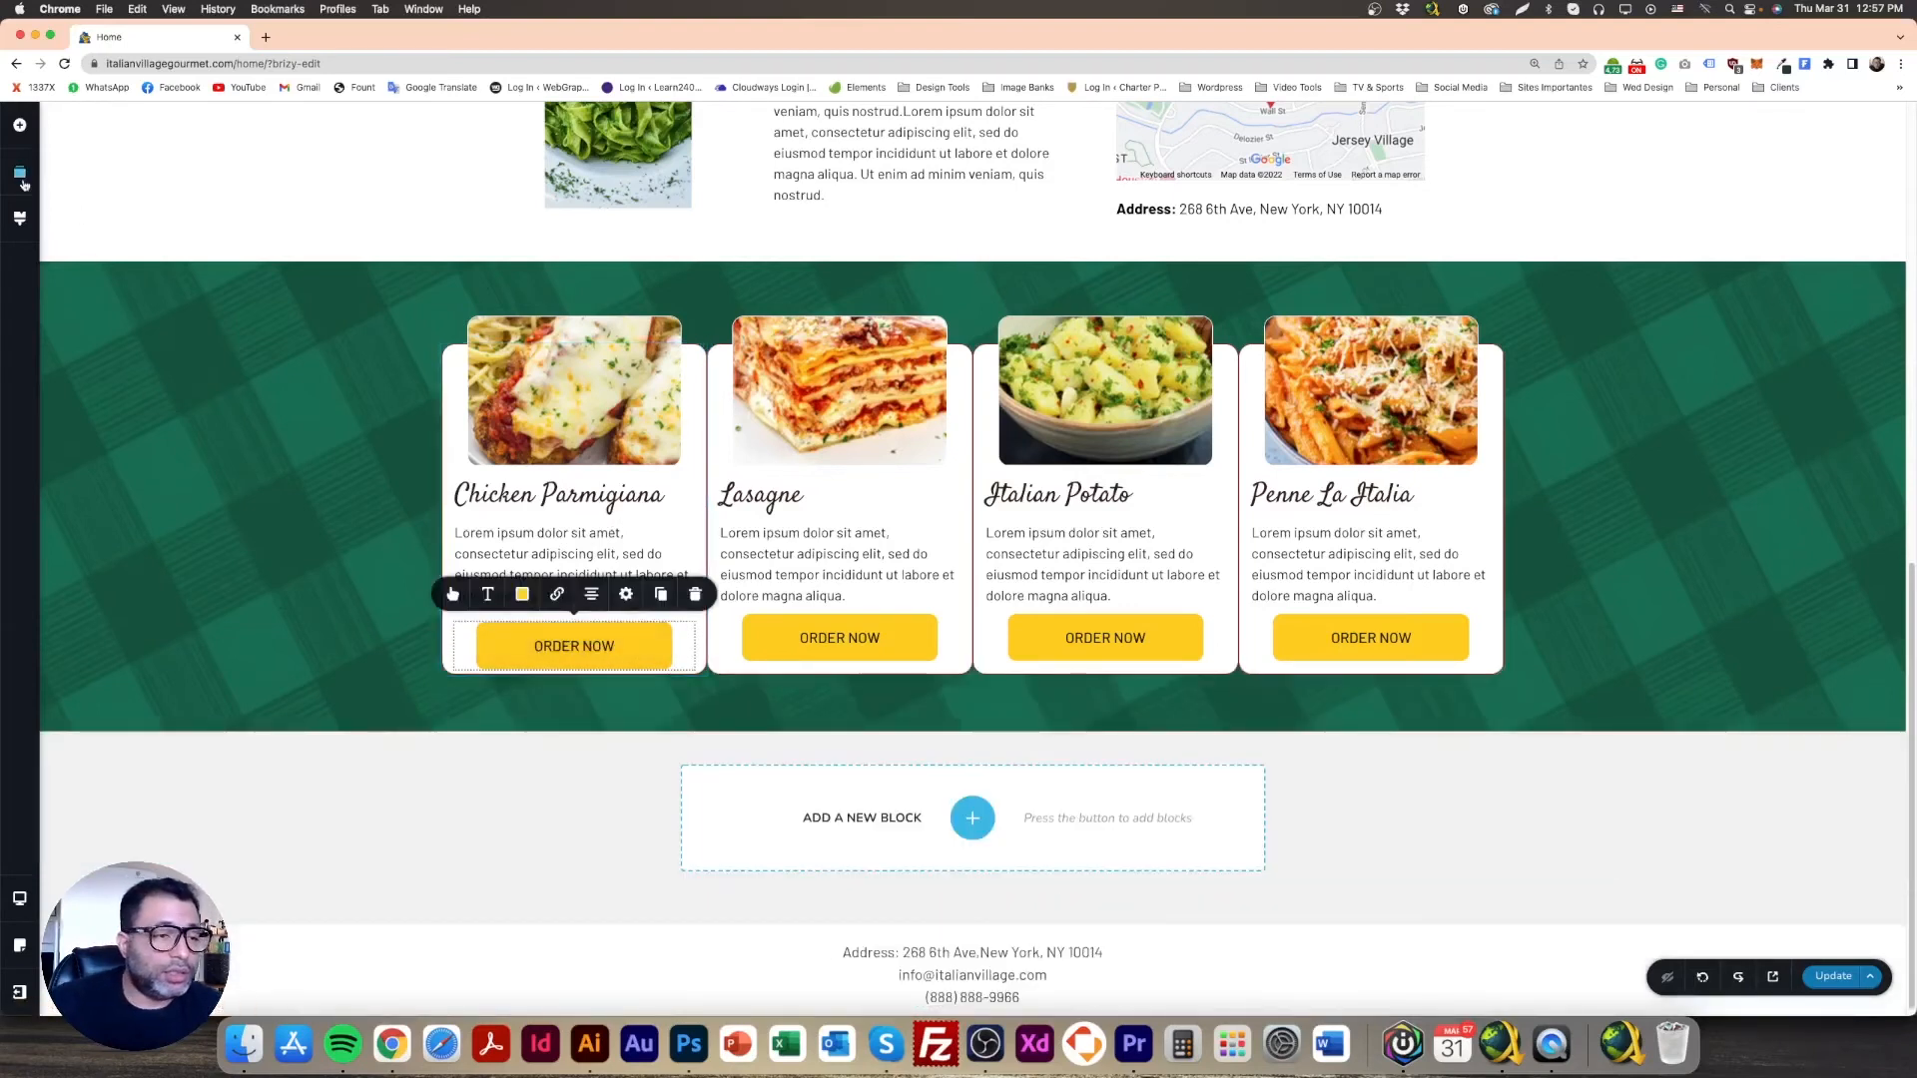
click(626, 595)
drag(1784, 410, 1777, 427)
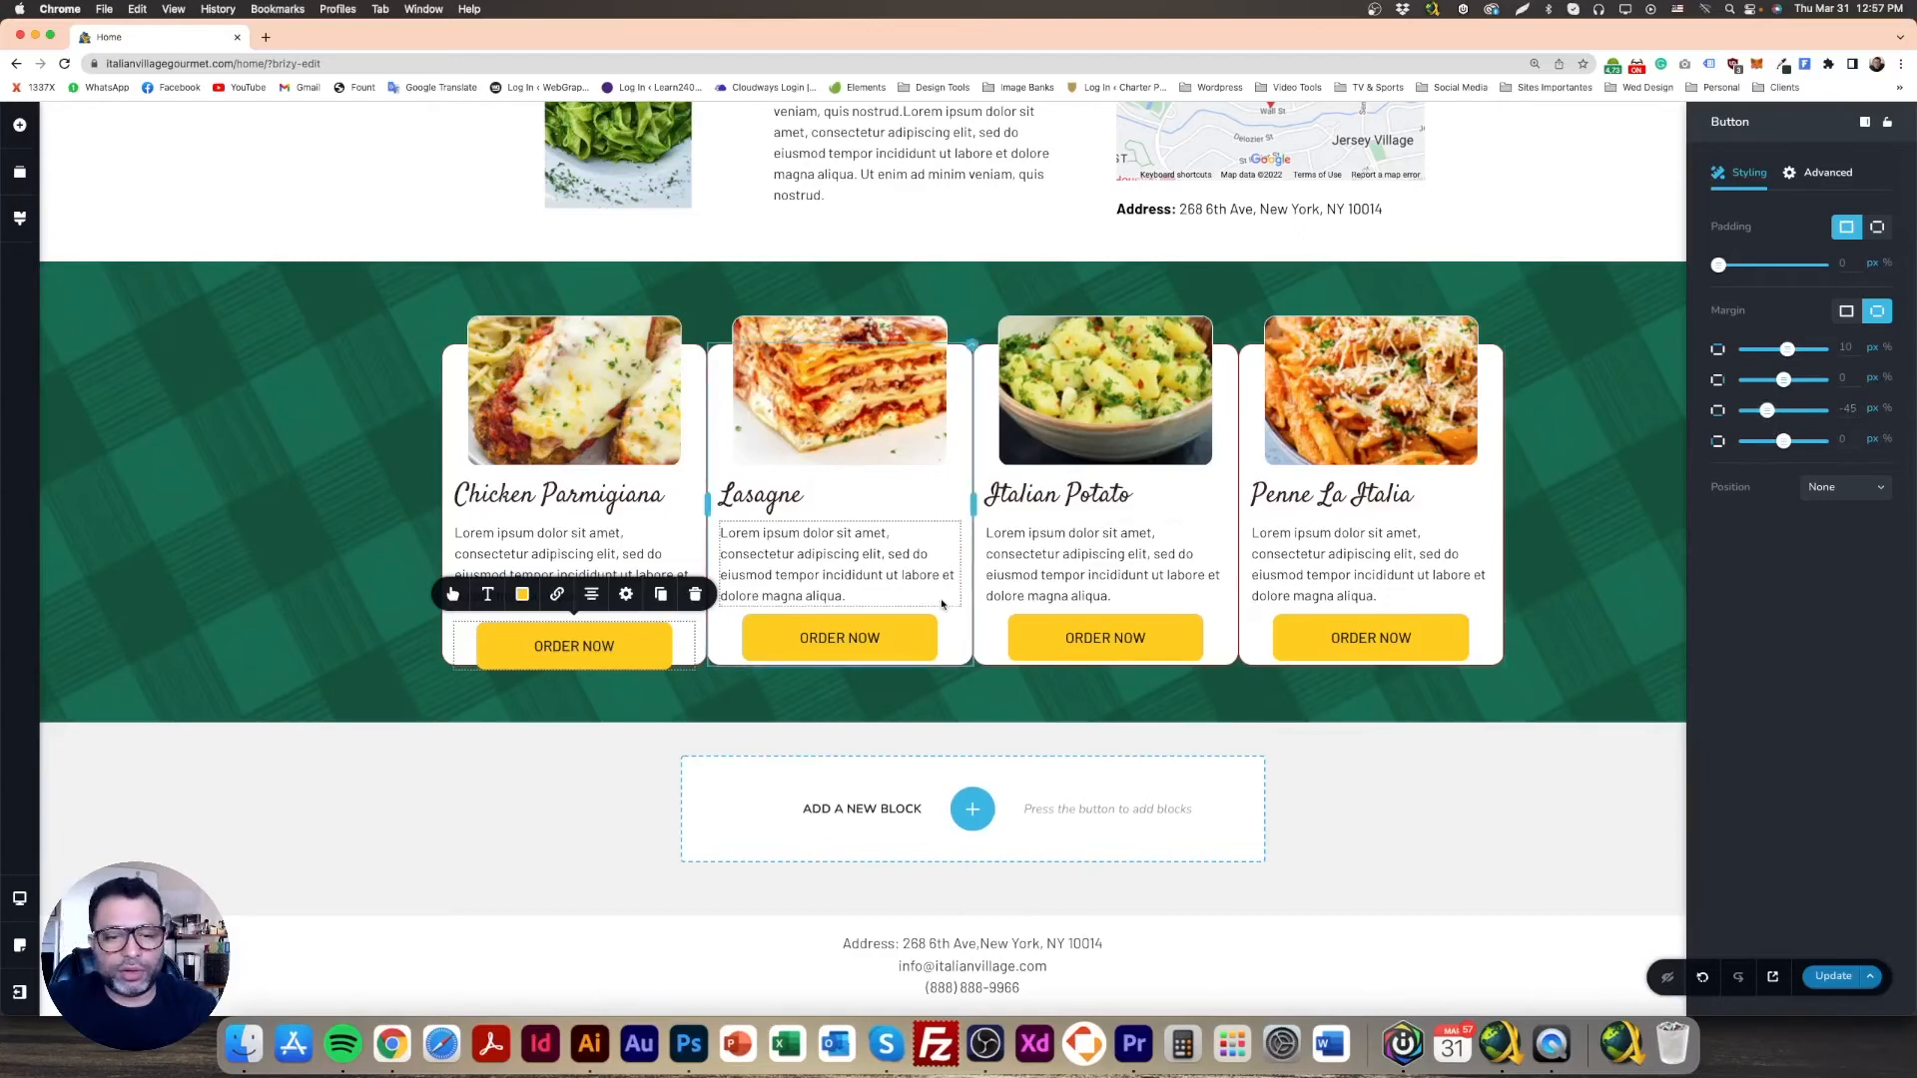
Step: Place a Spacer above the Chicken Parmigiana ORDER NOW button
click(308, 593)
click(19, 127)
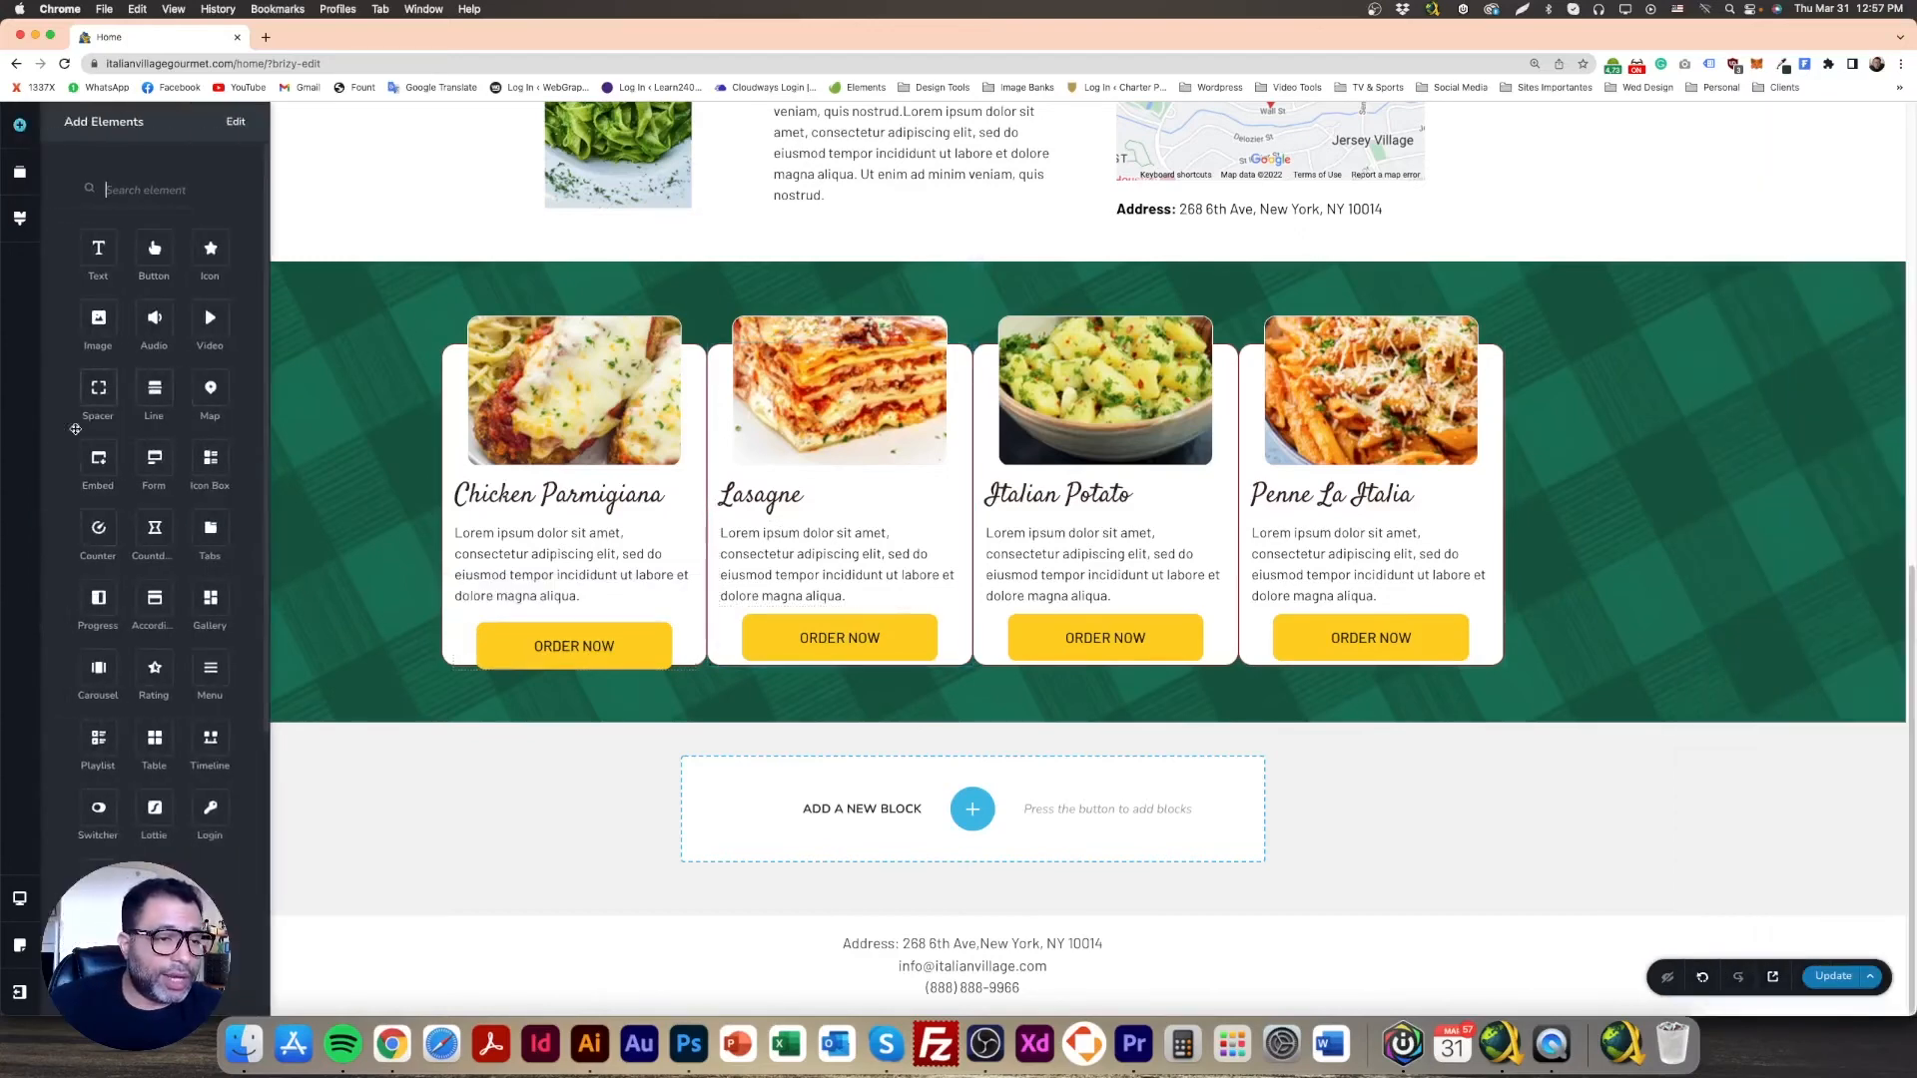
drag(98, 387, 591, 601)
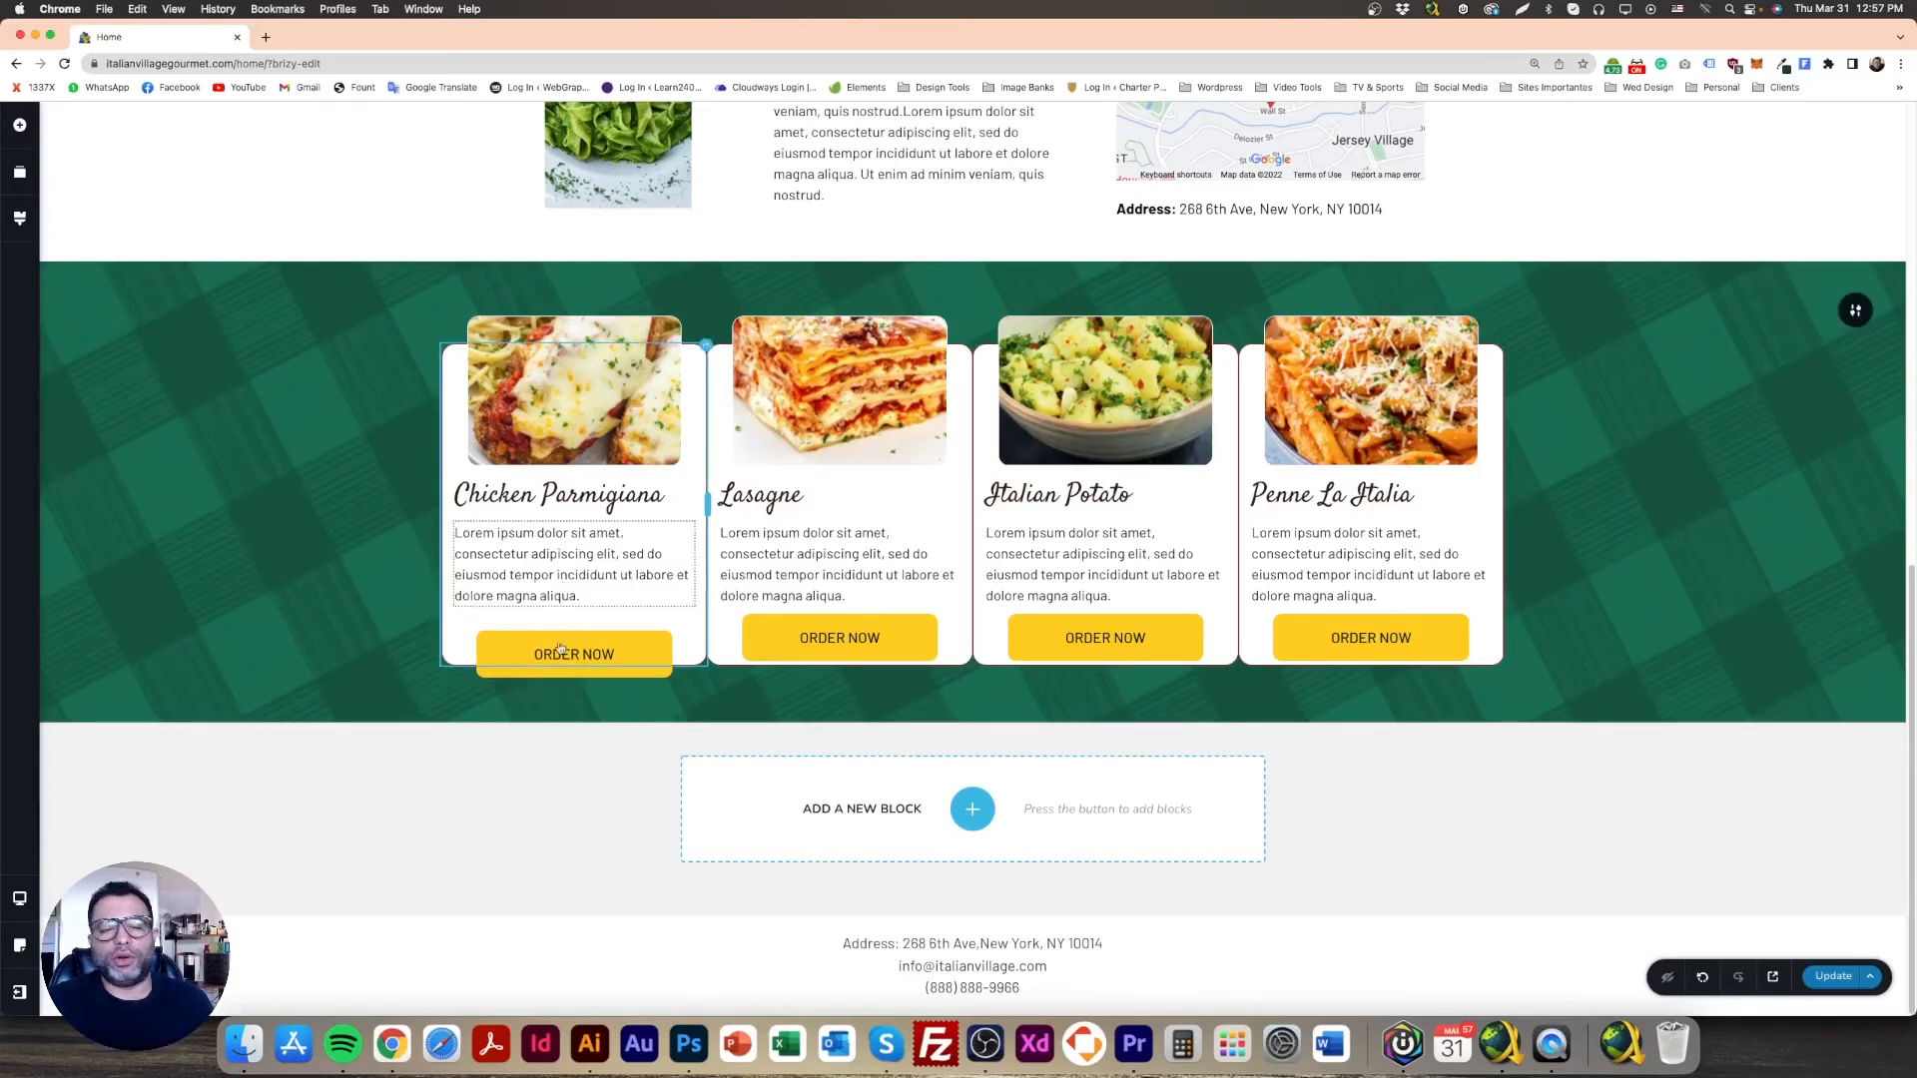
Step: Duplicate the spacer into the Lasagne, Italian Potato and Penne La Italia cards
click(587, 617)
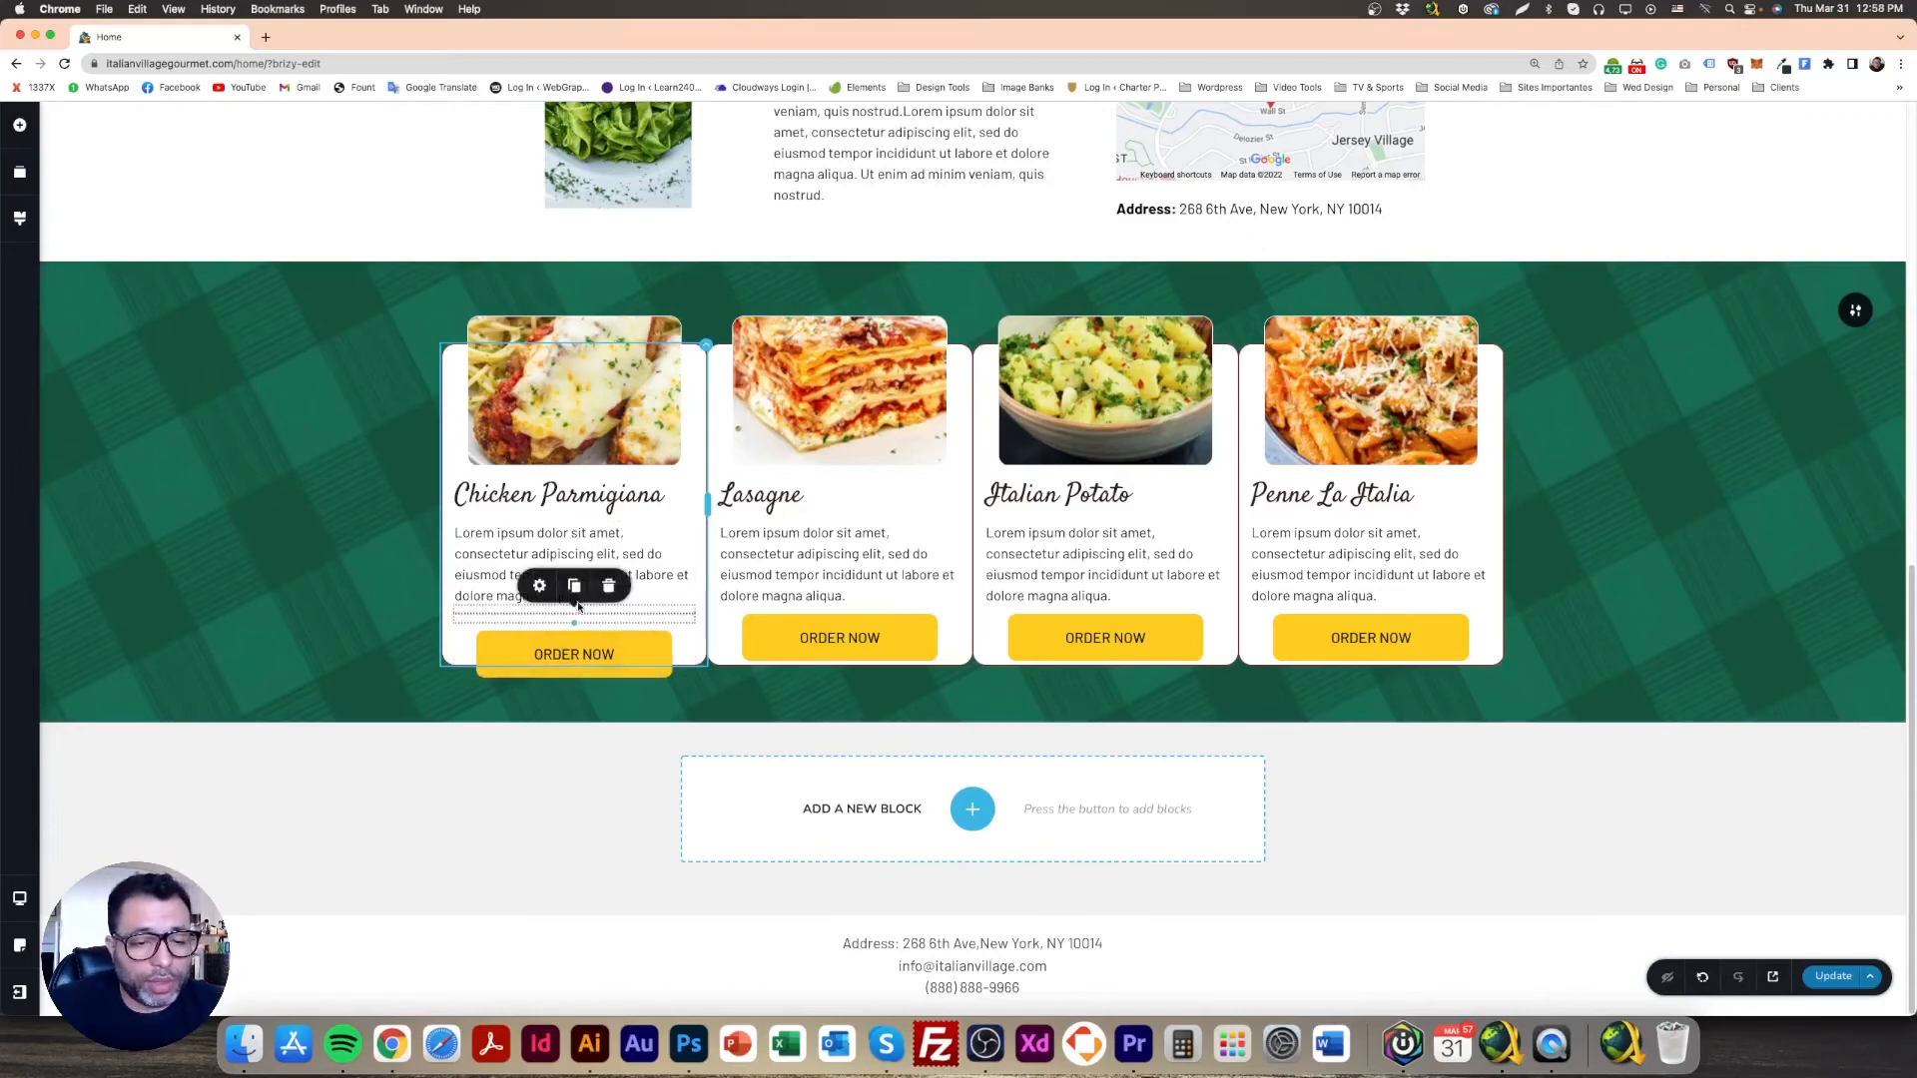
click(583, 605)
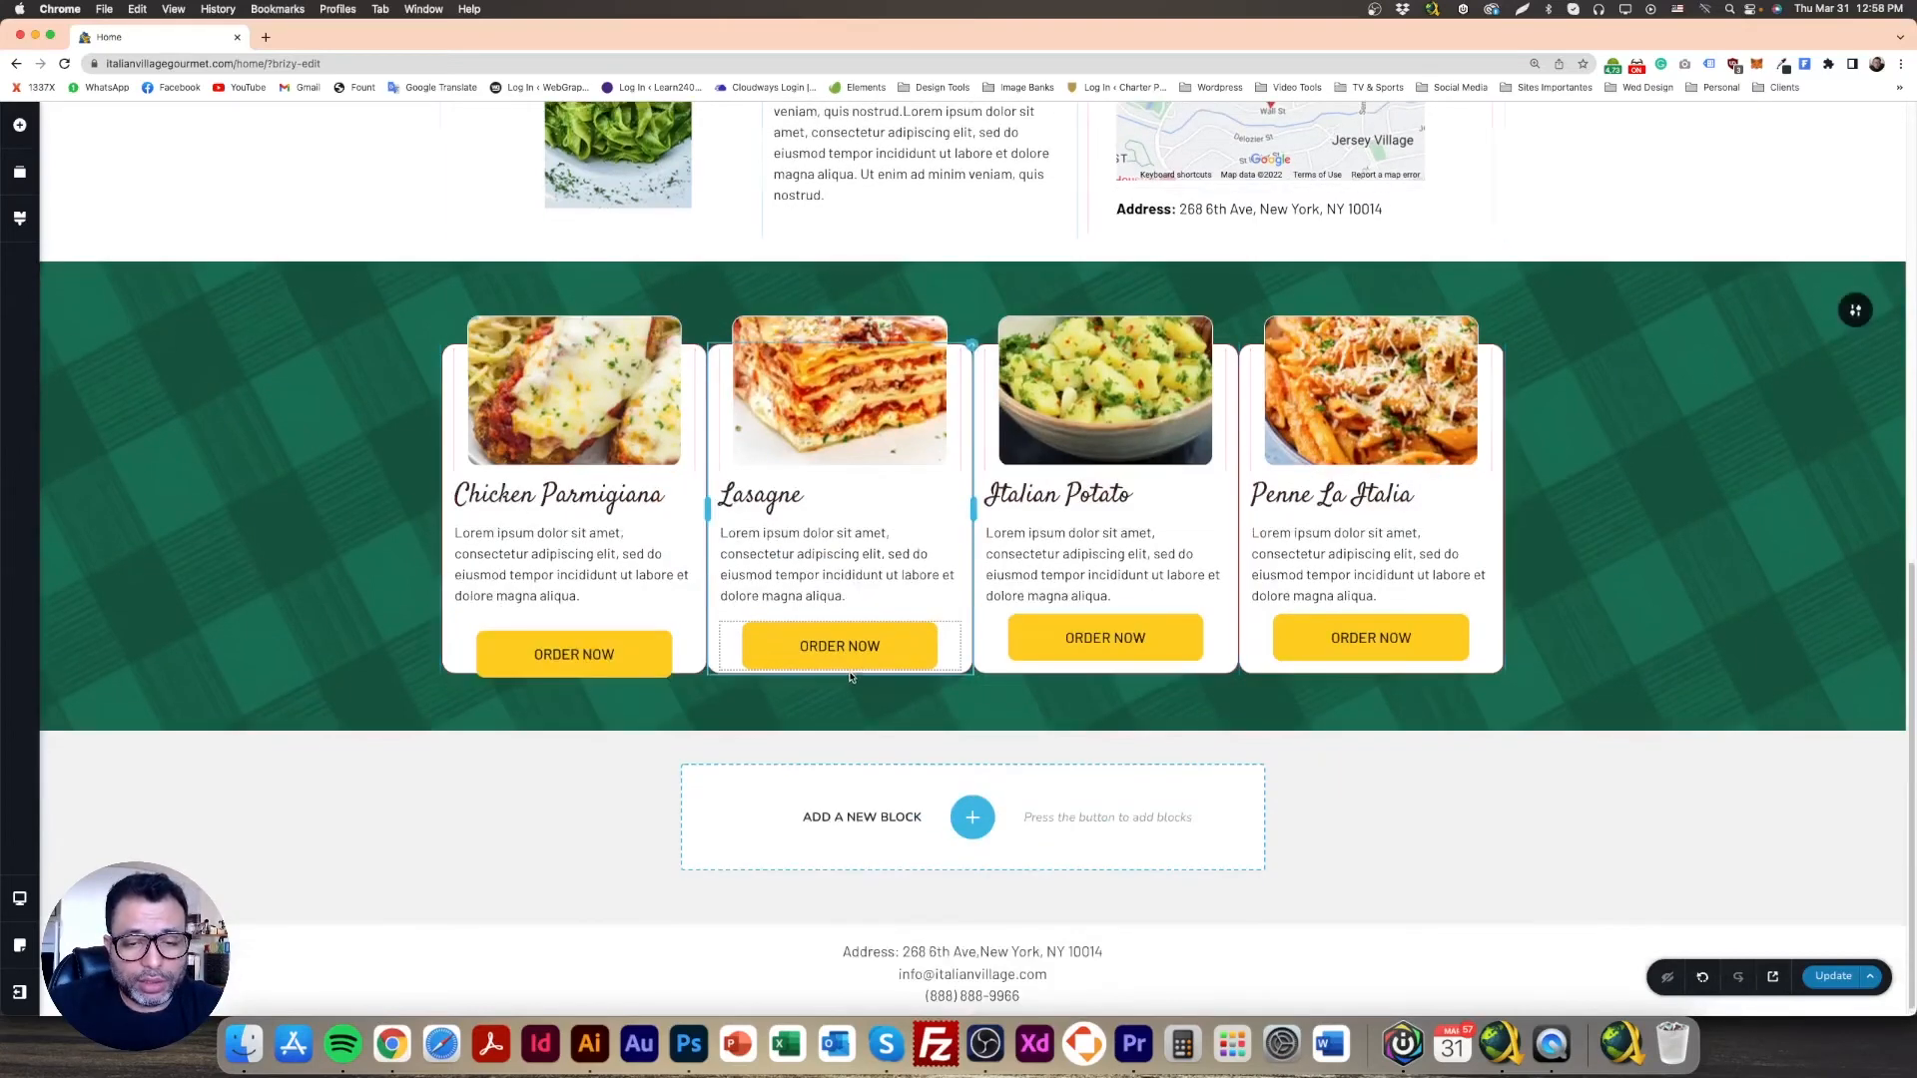
click(870, 620)
click(845, 590)
drag(876, 627, 1297, 671)
click(1140, 619)
click(1106, 587)
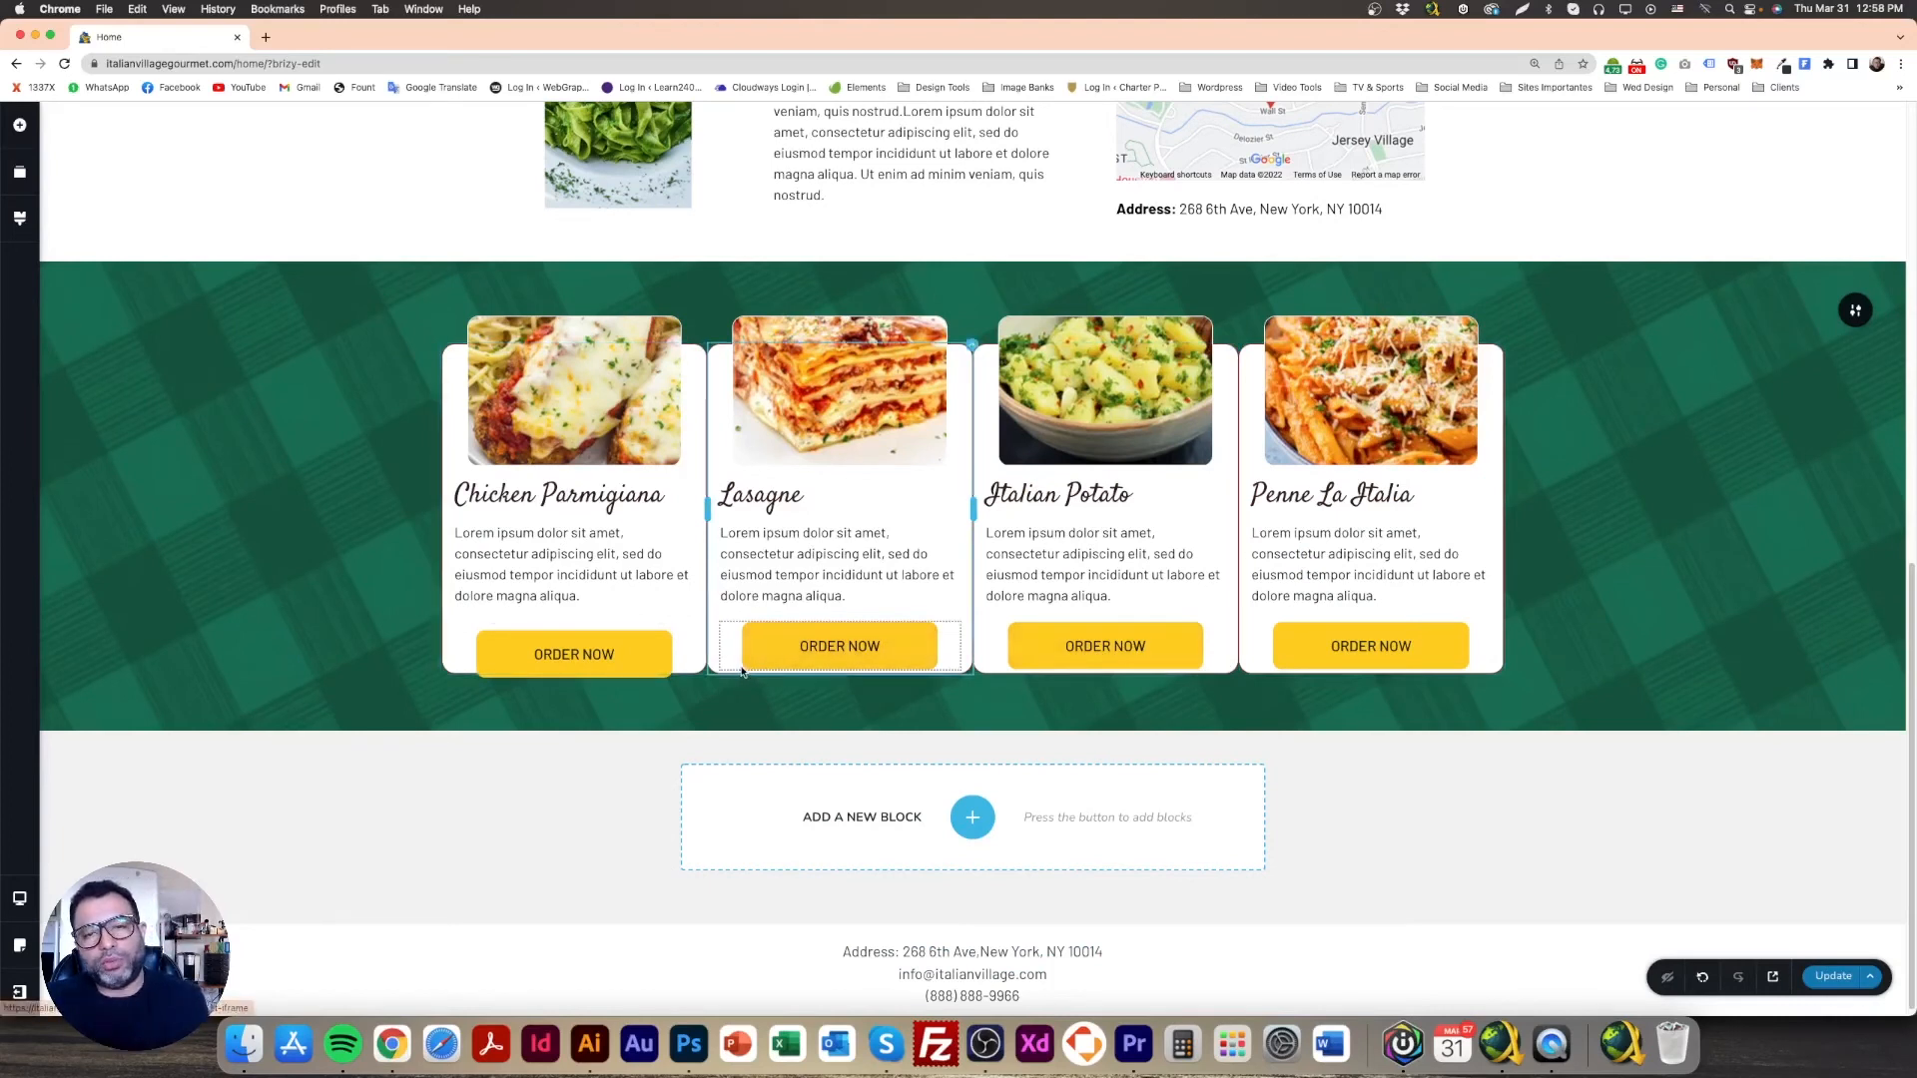
Step: Copy the Chicken Parmigiana button's styles and paste them onto the Lasagne button
right_click(645, 651)
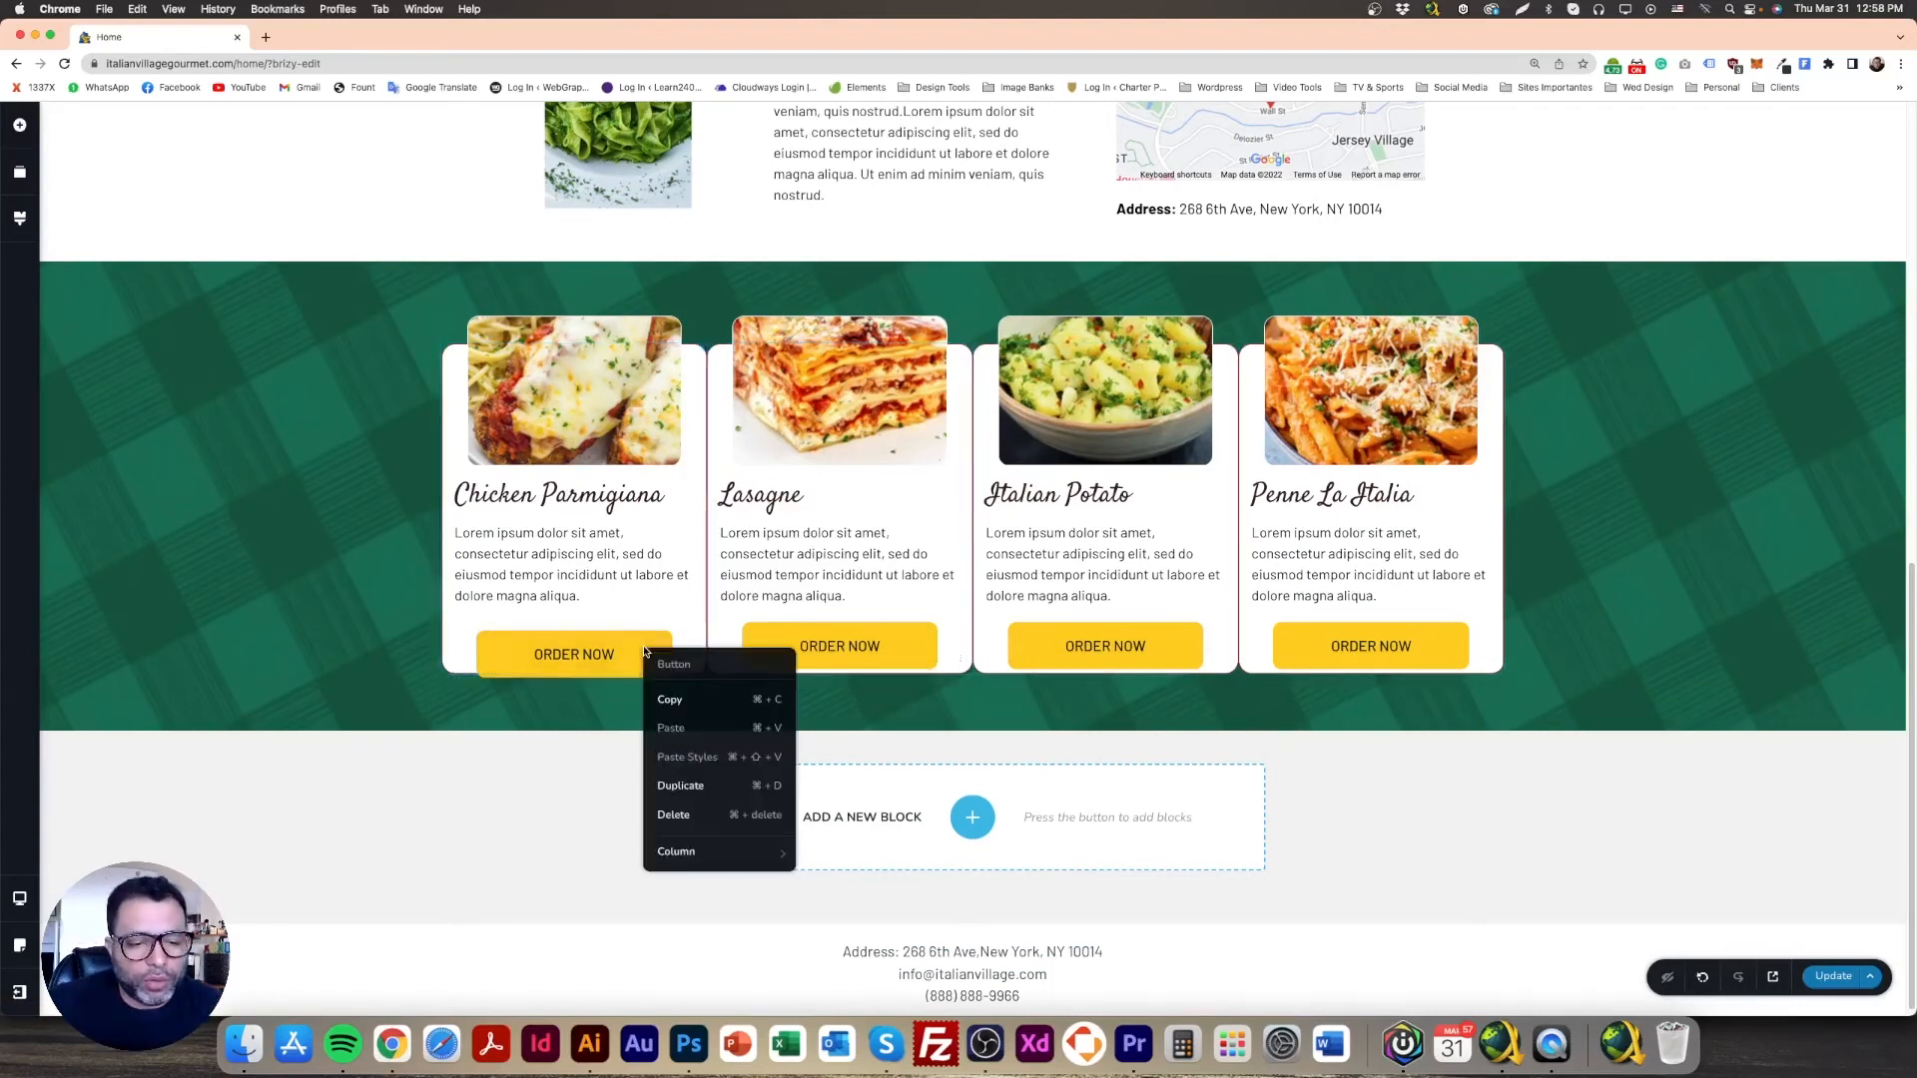
click(671, 703)
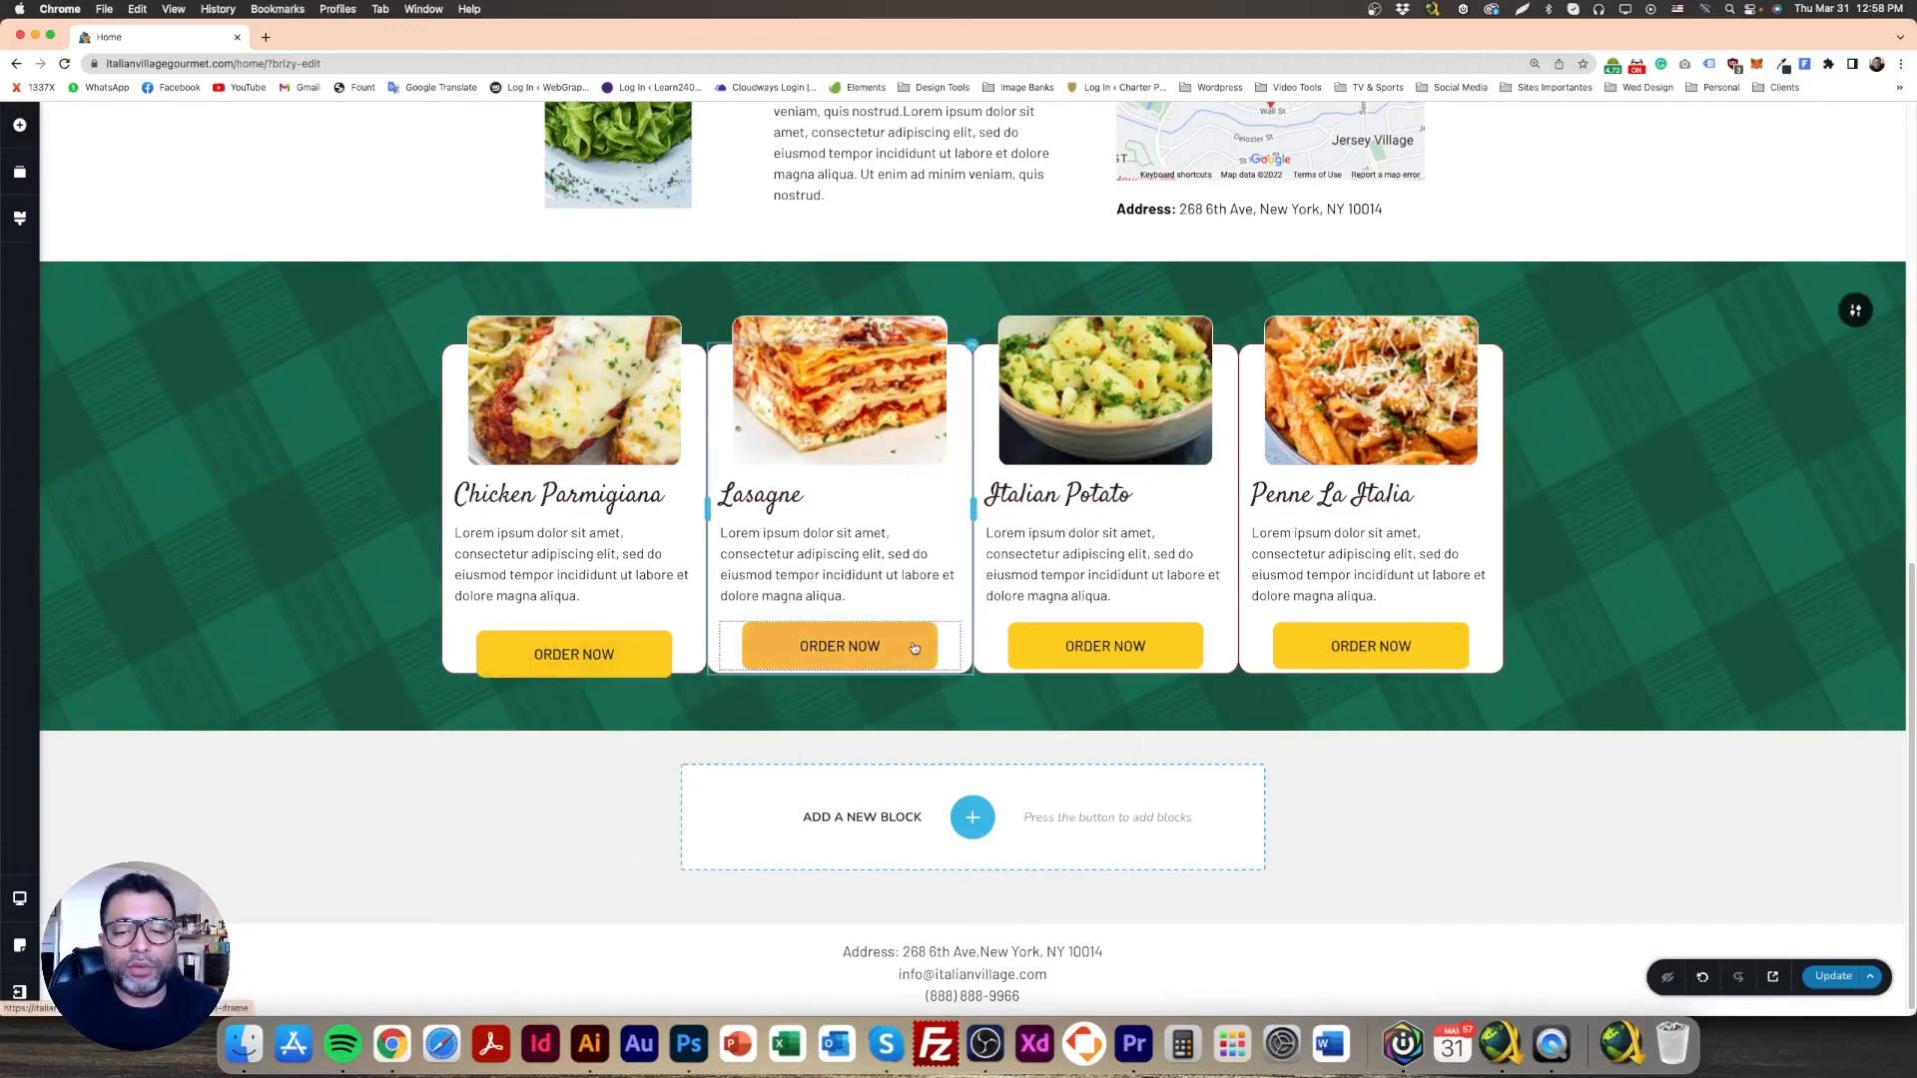
right_click(646, 654)
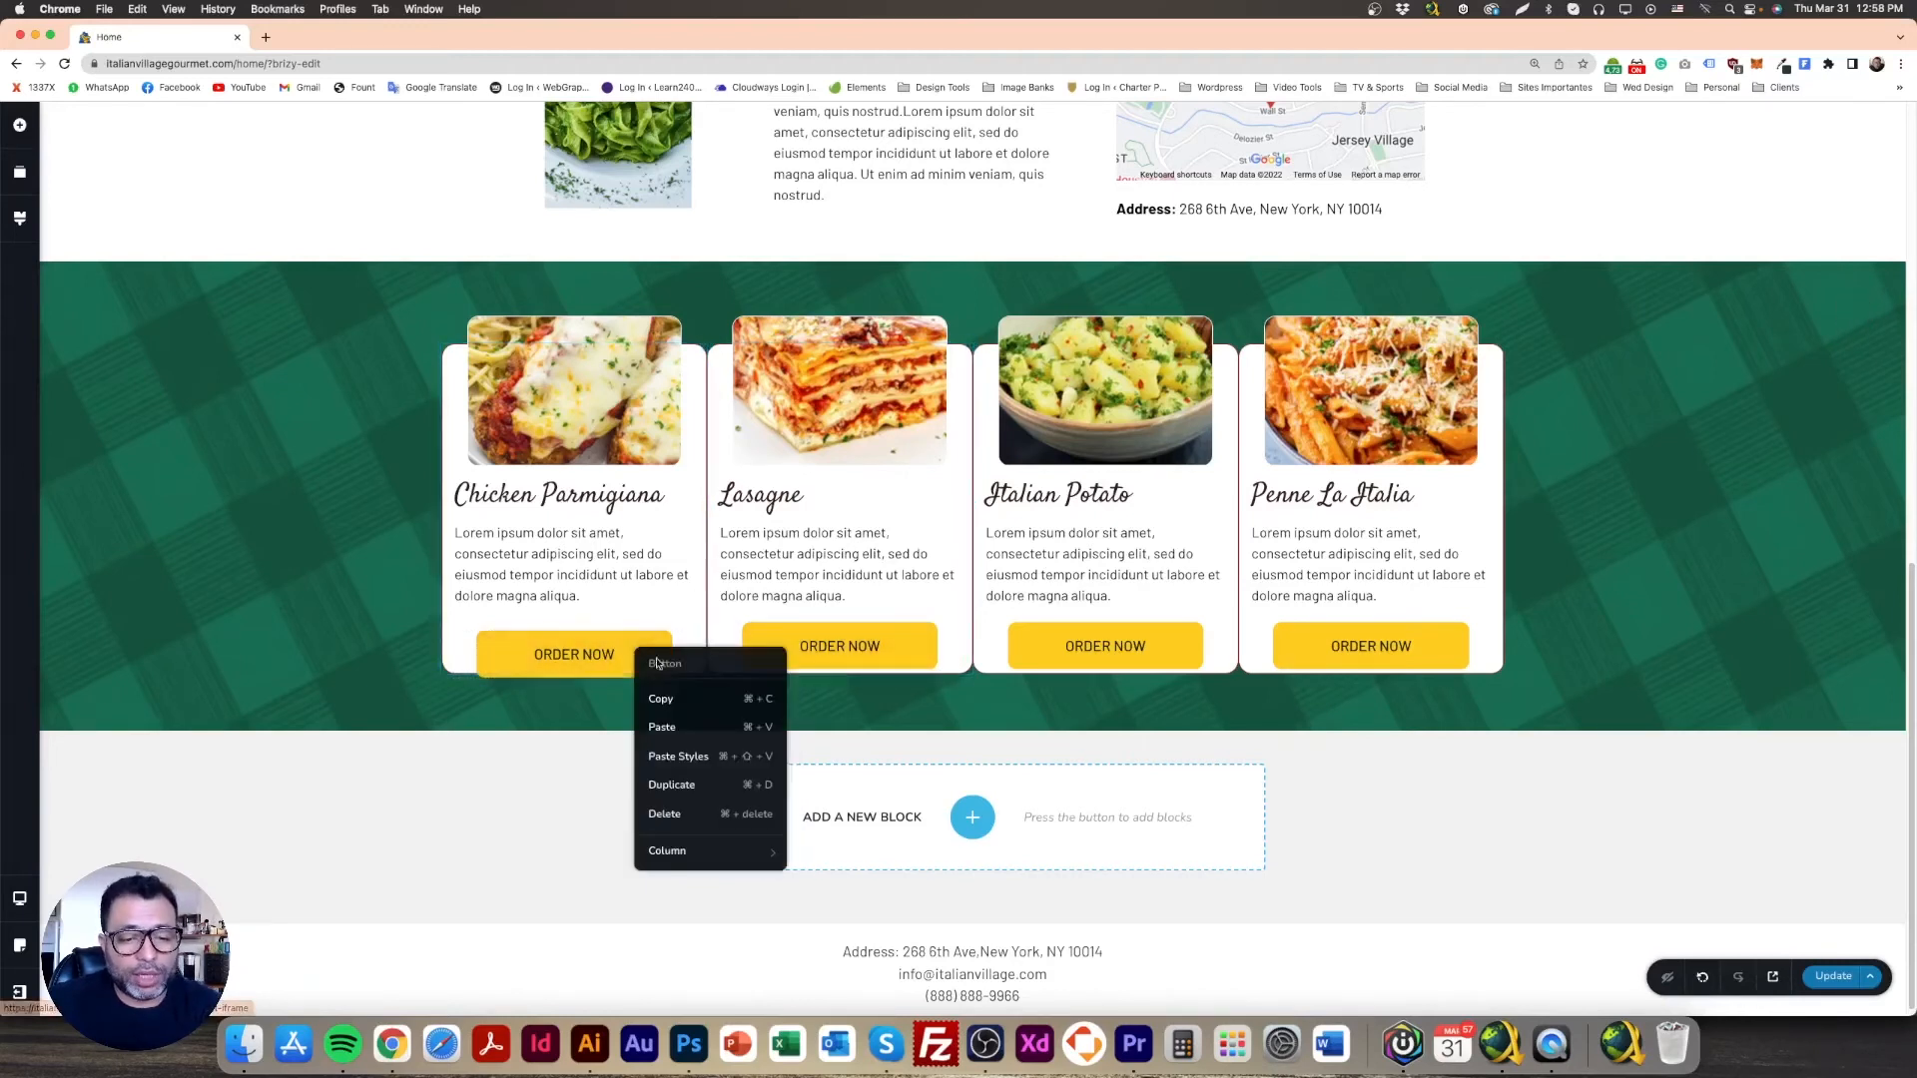
click(685, 701)
right_click(906, 651)
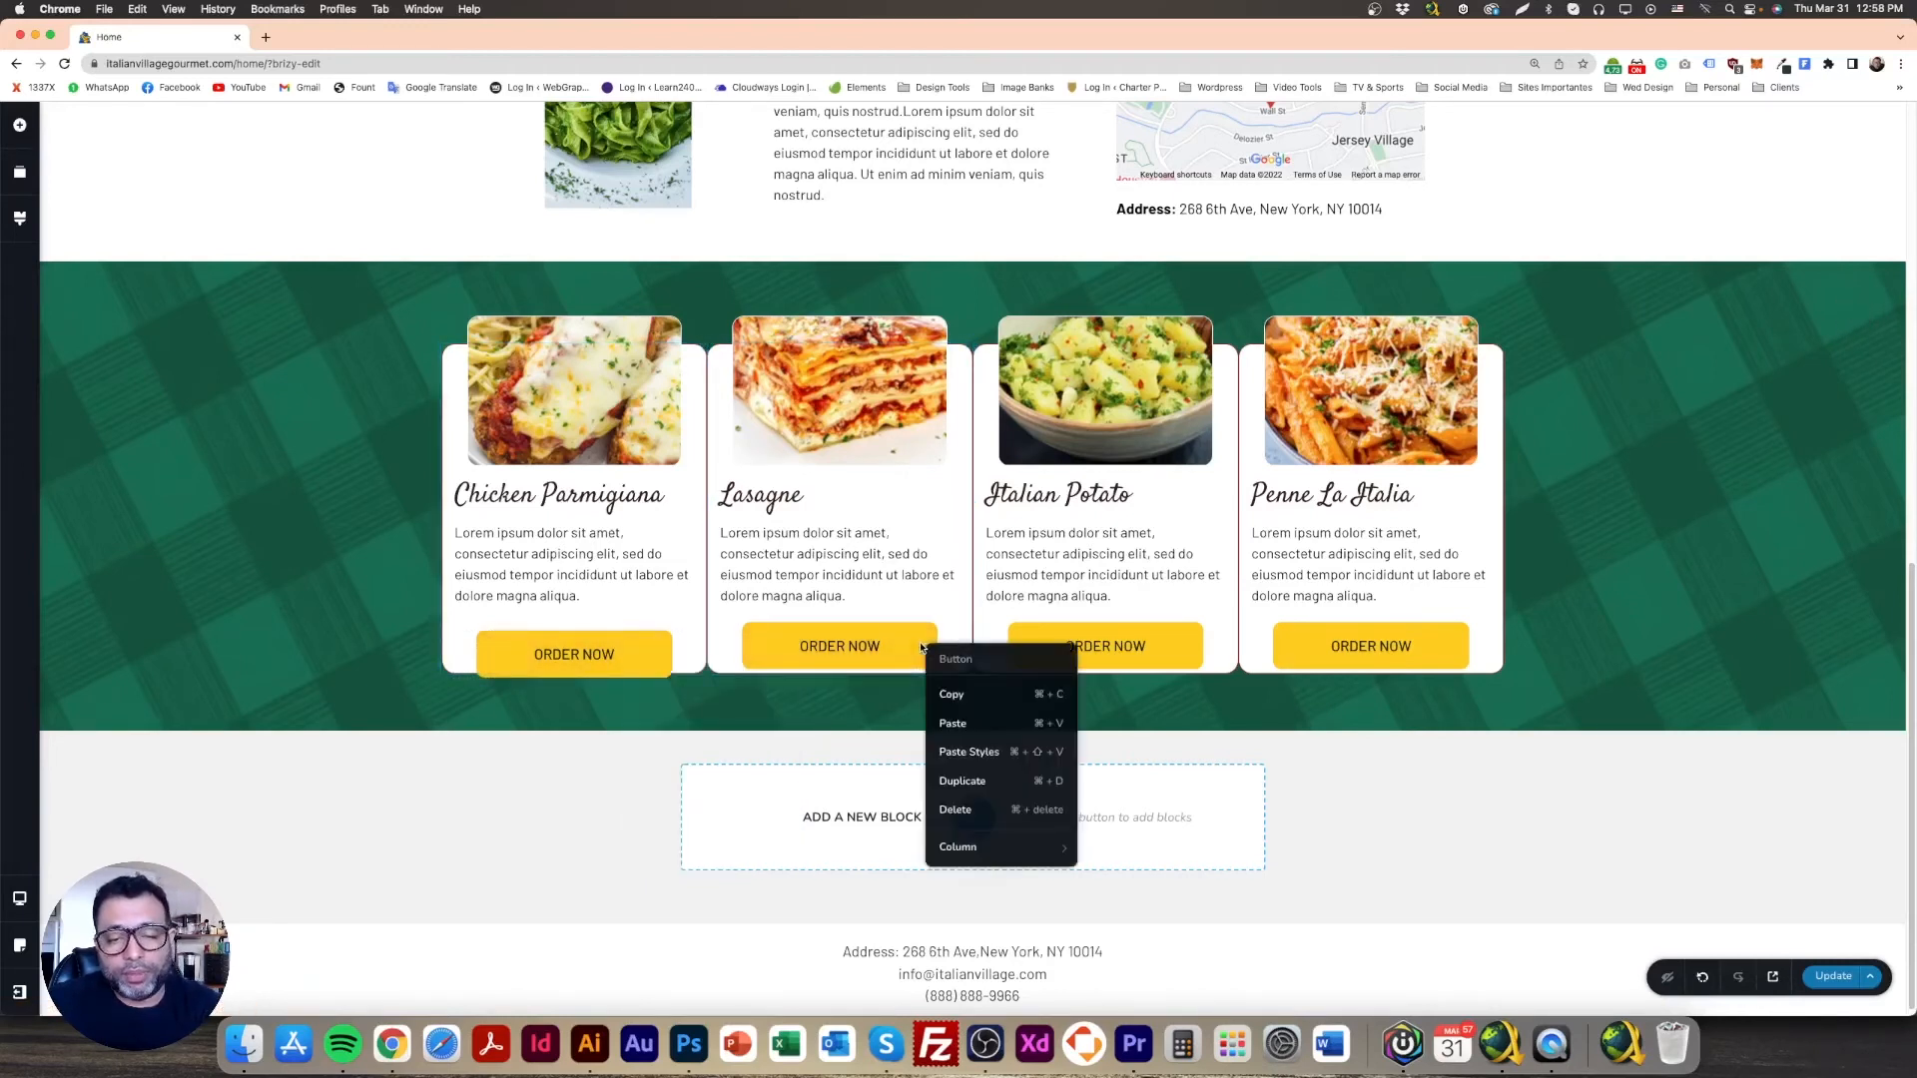
click(1006, 754)
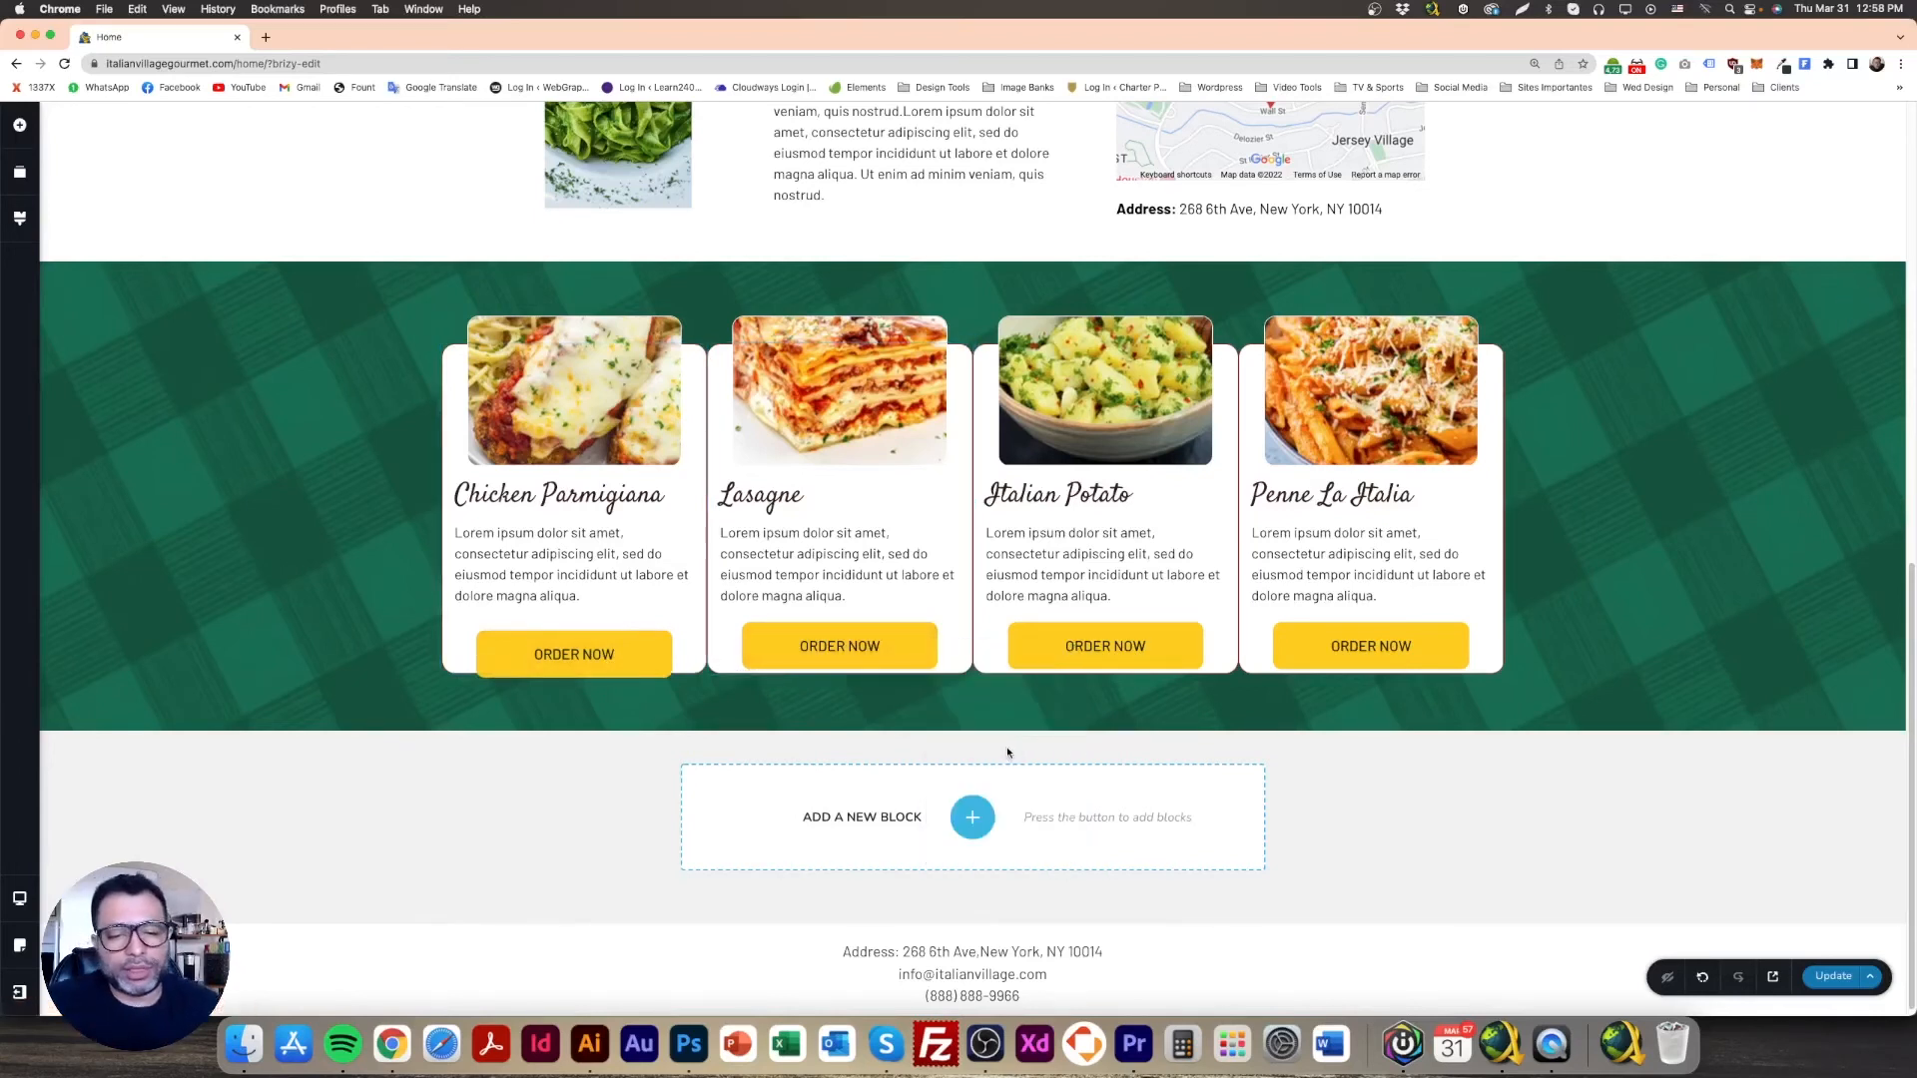
Step: Review the Lasagne ORDER NOW button's per-side margins
click(931, 642)
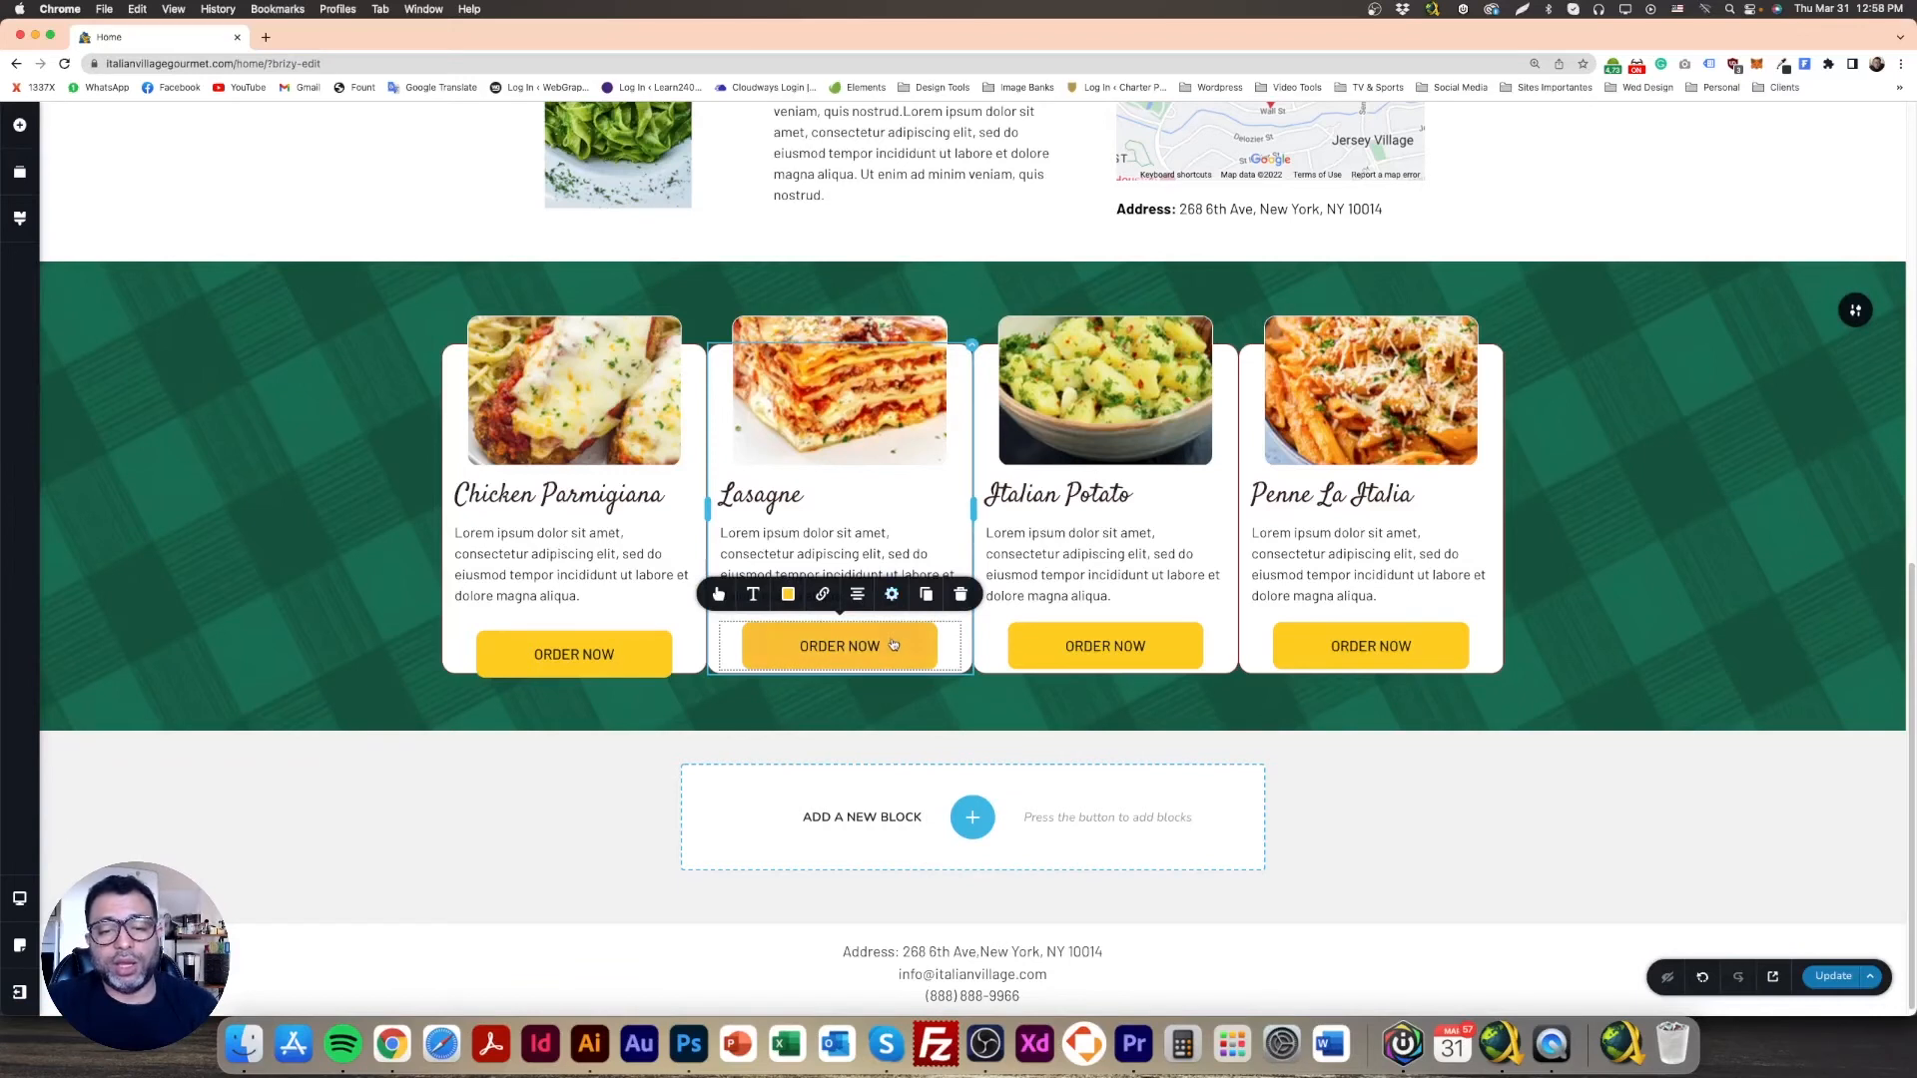
click(890, 595)
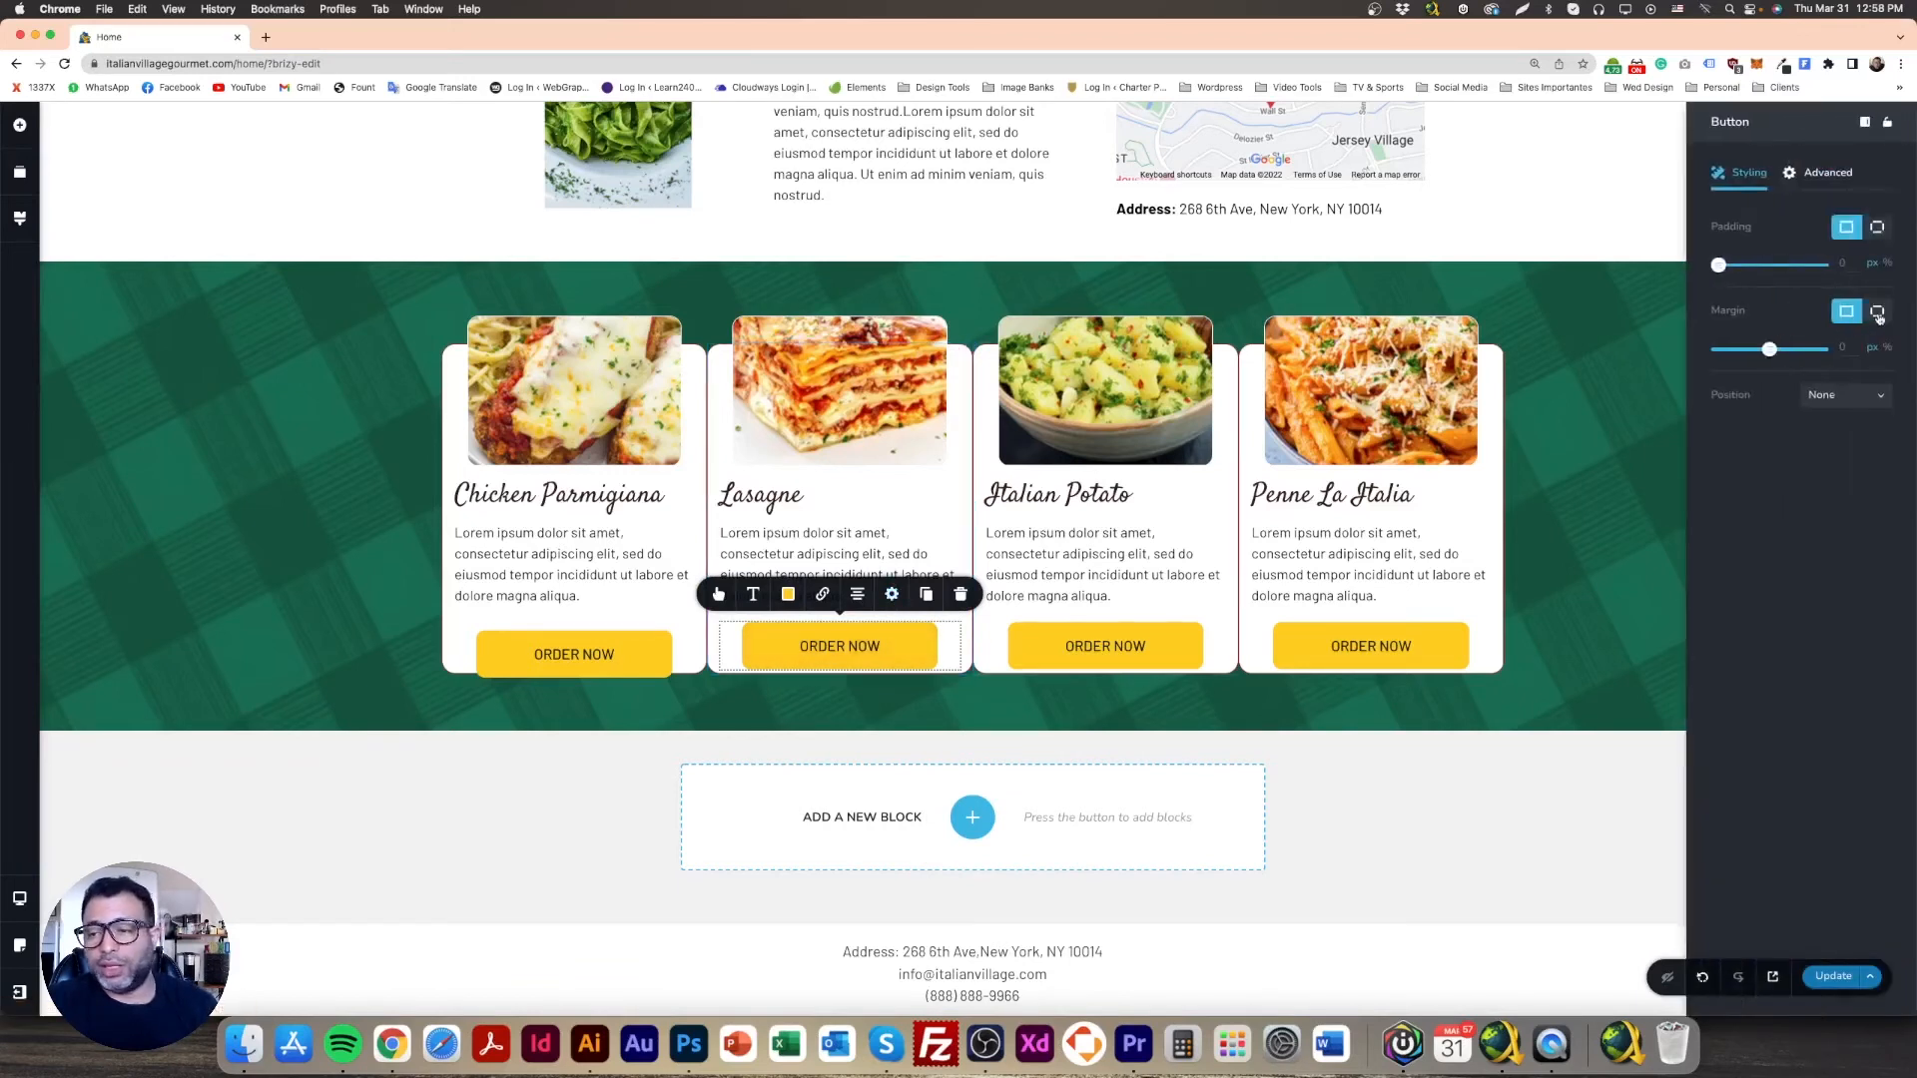
click(1876, 313)
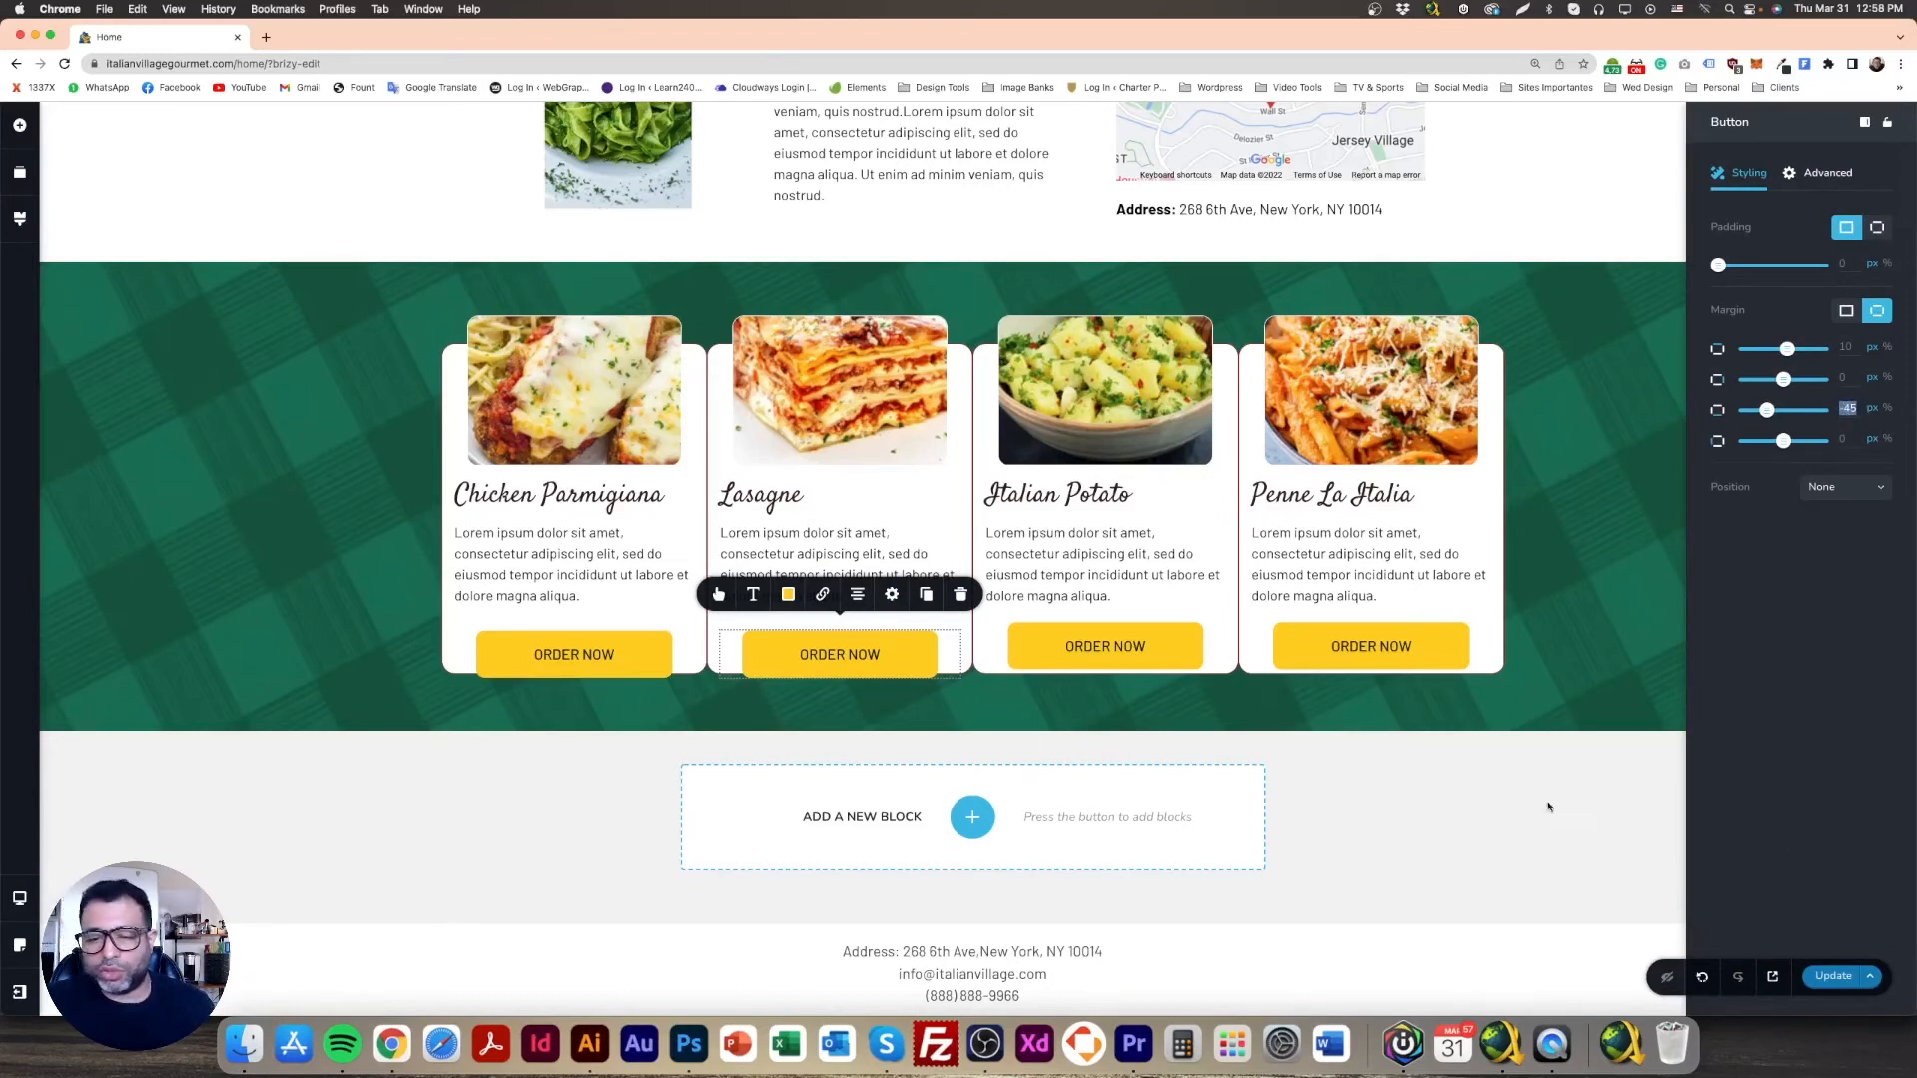
click(1435, 782)
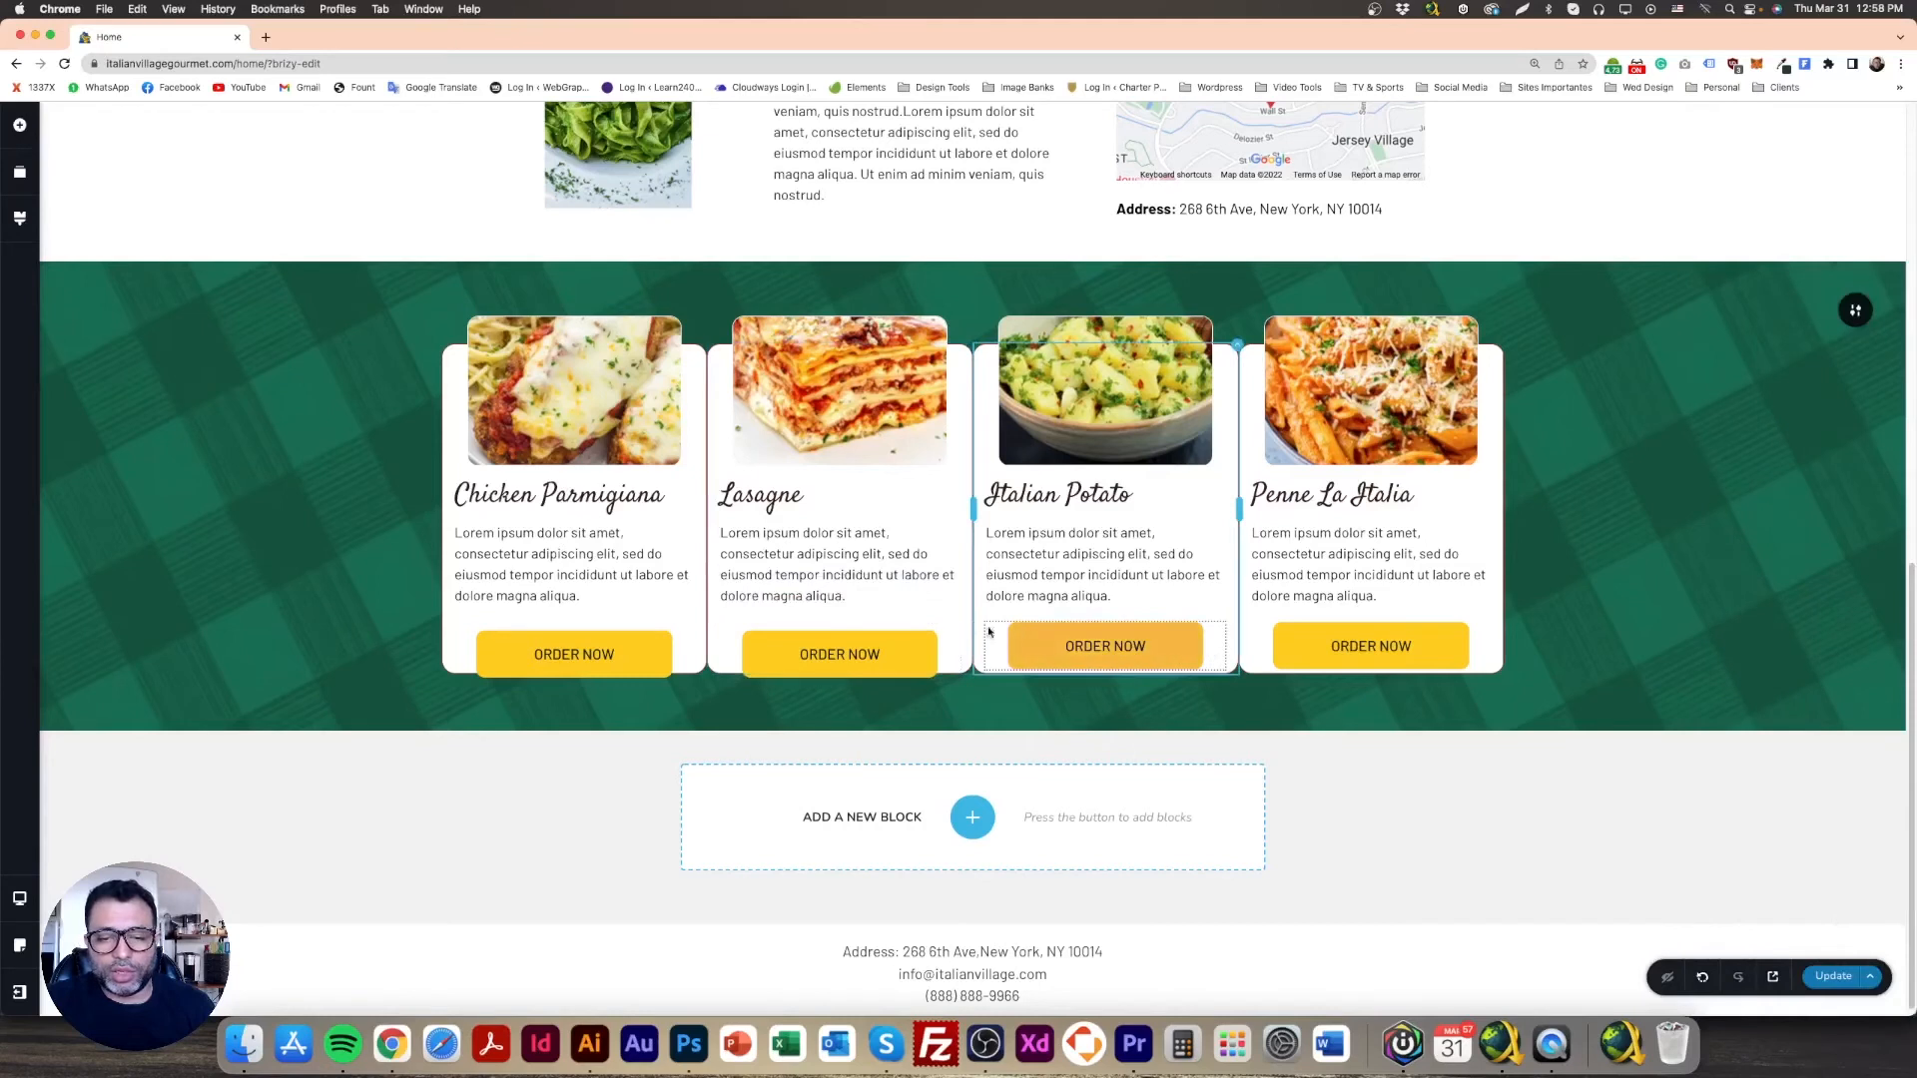
Step: Switch the Italian Potato and Penne La Italia buttons to per-side margins, with Penne's bottom at -45
click(1166, 645)
click(1157, 594)
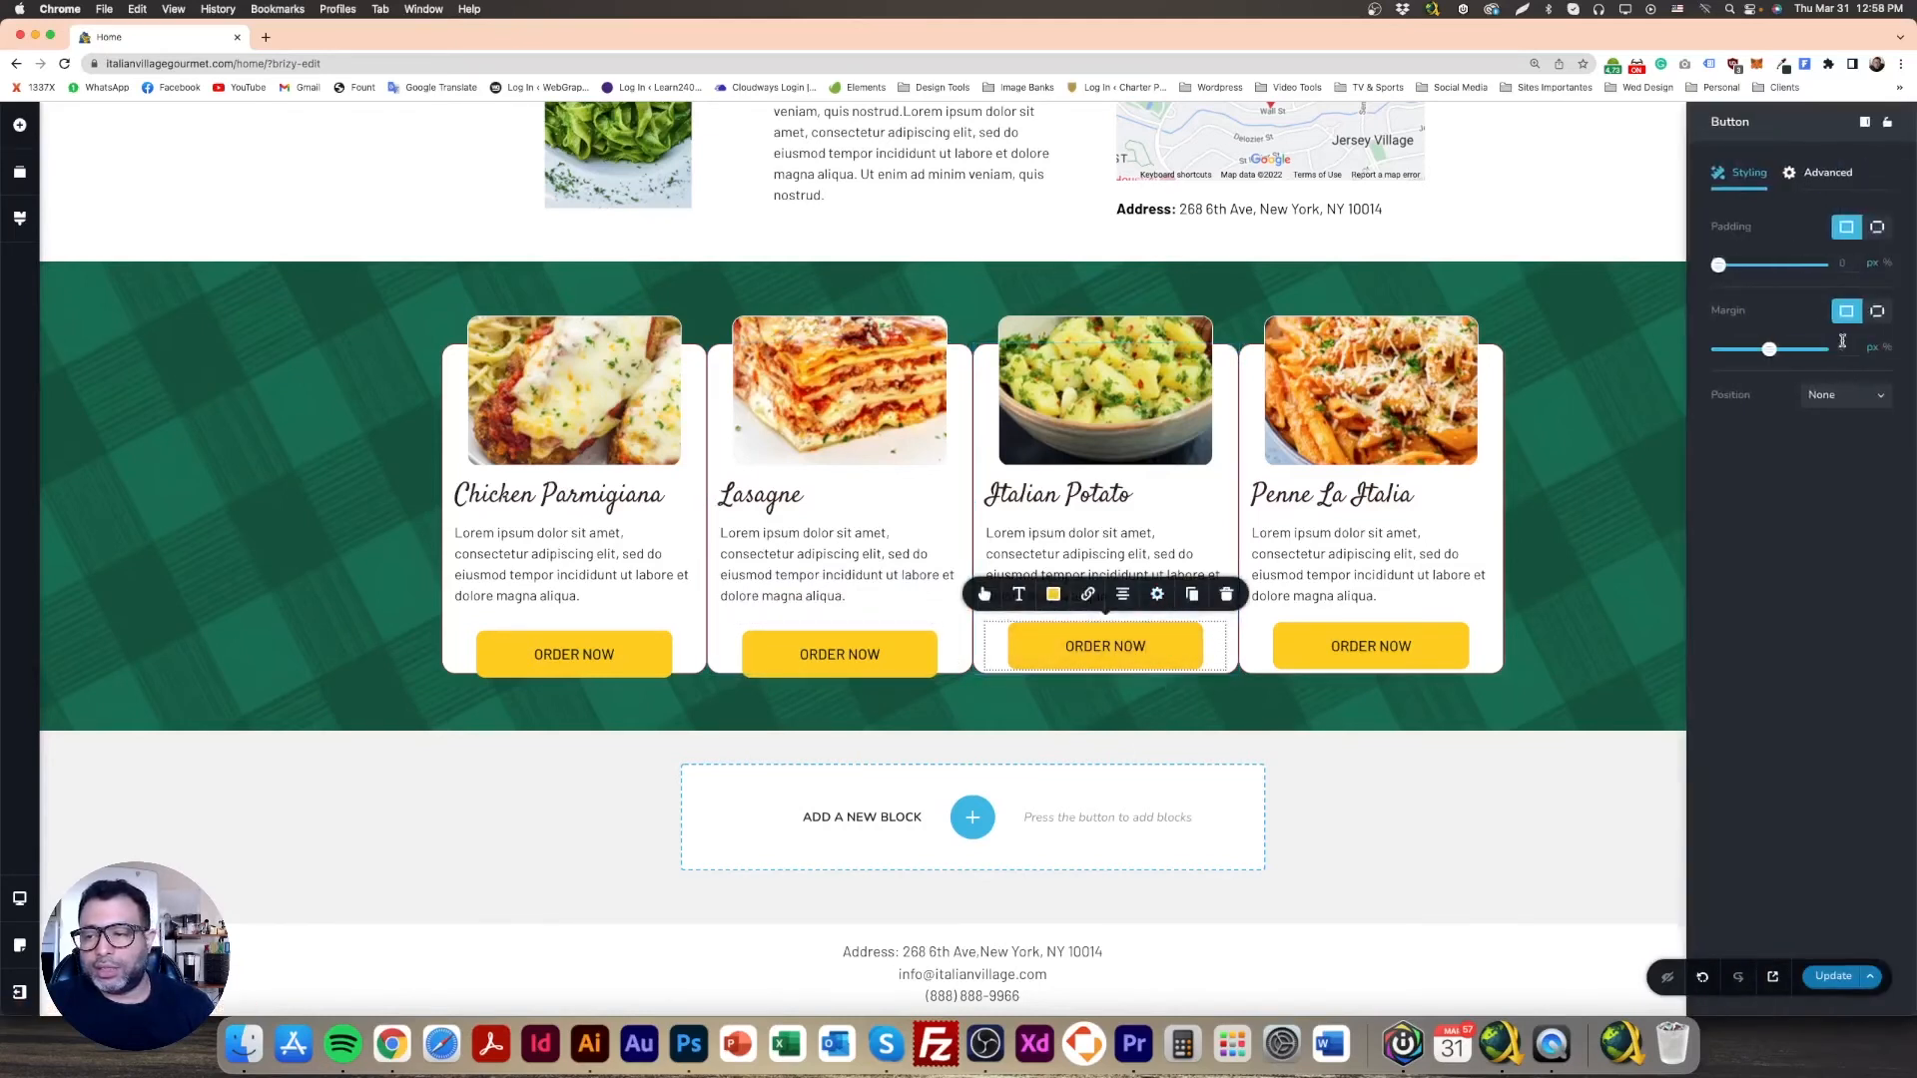
click(1876, 312)
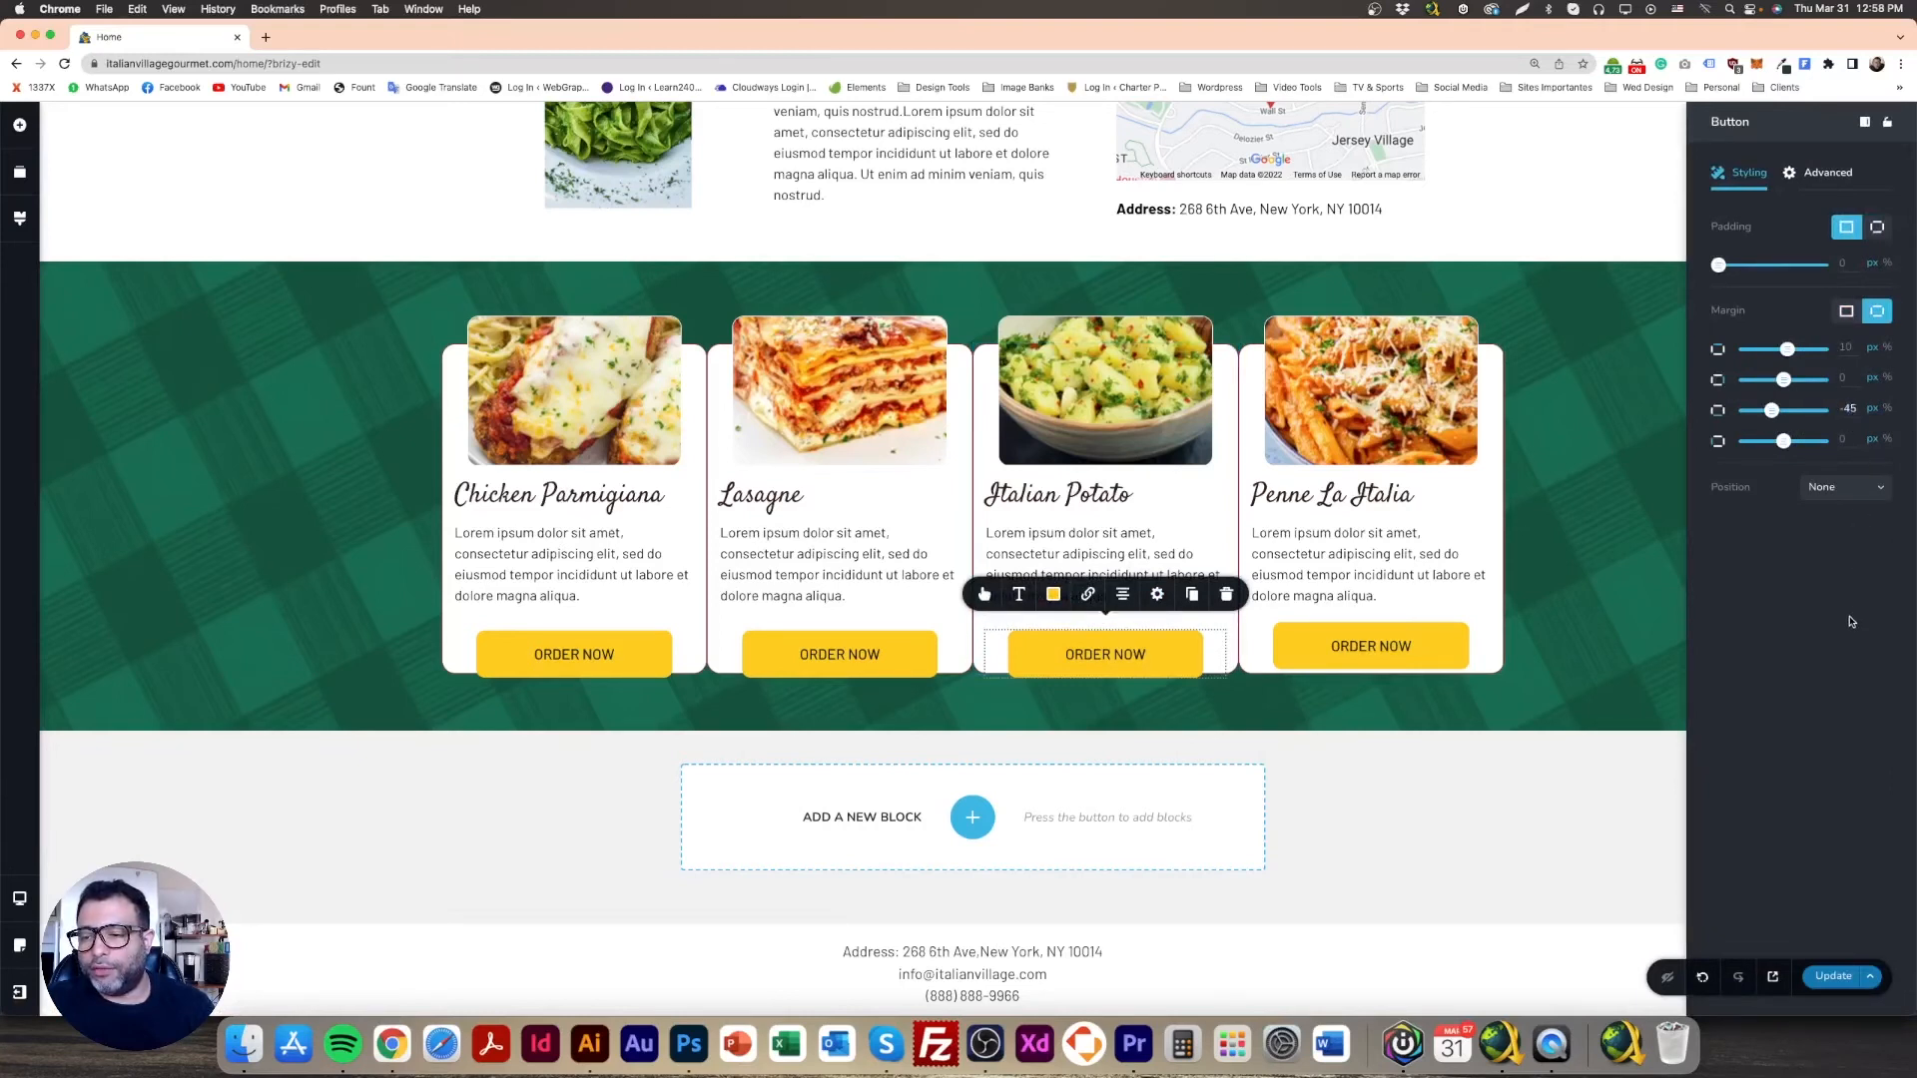
click(1449, 646)
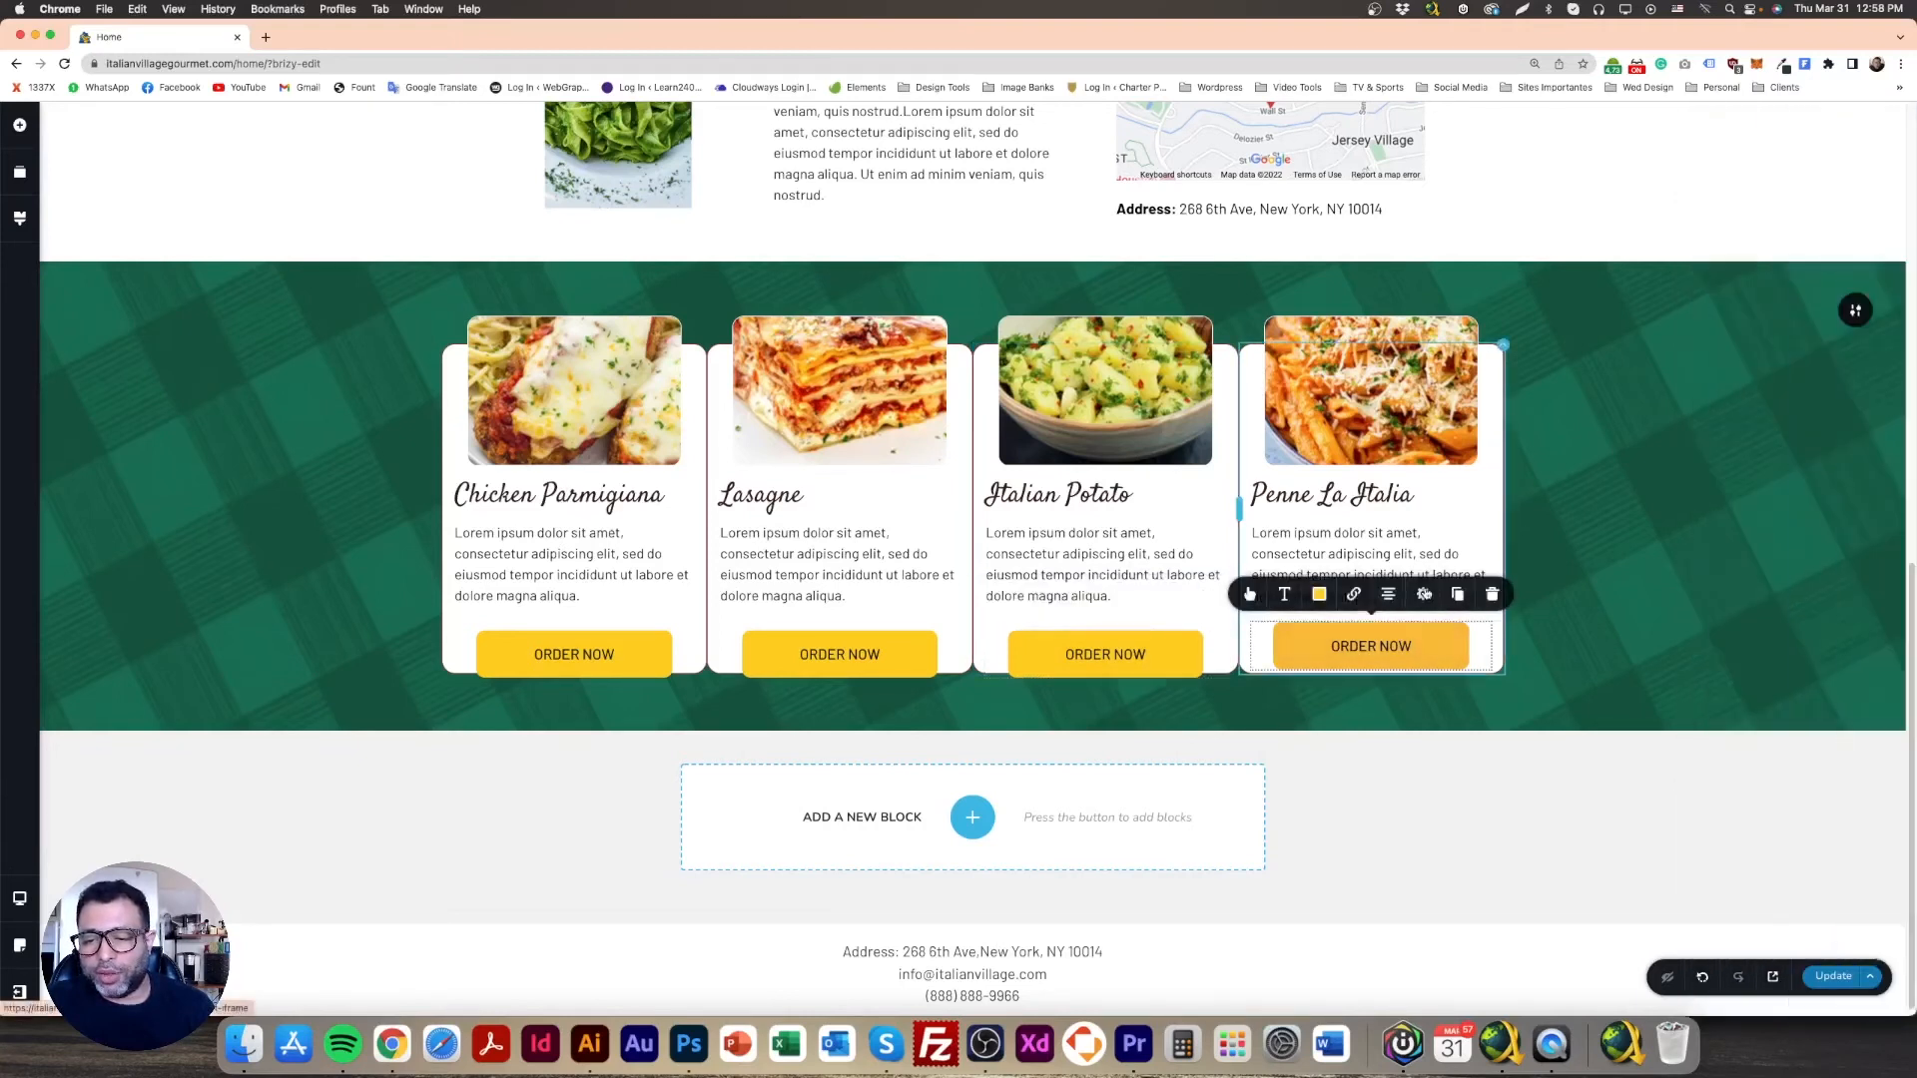
click(1423, 596)
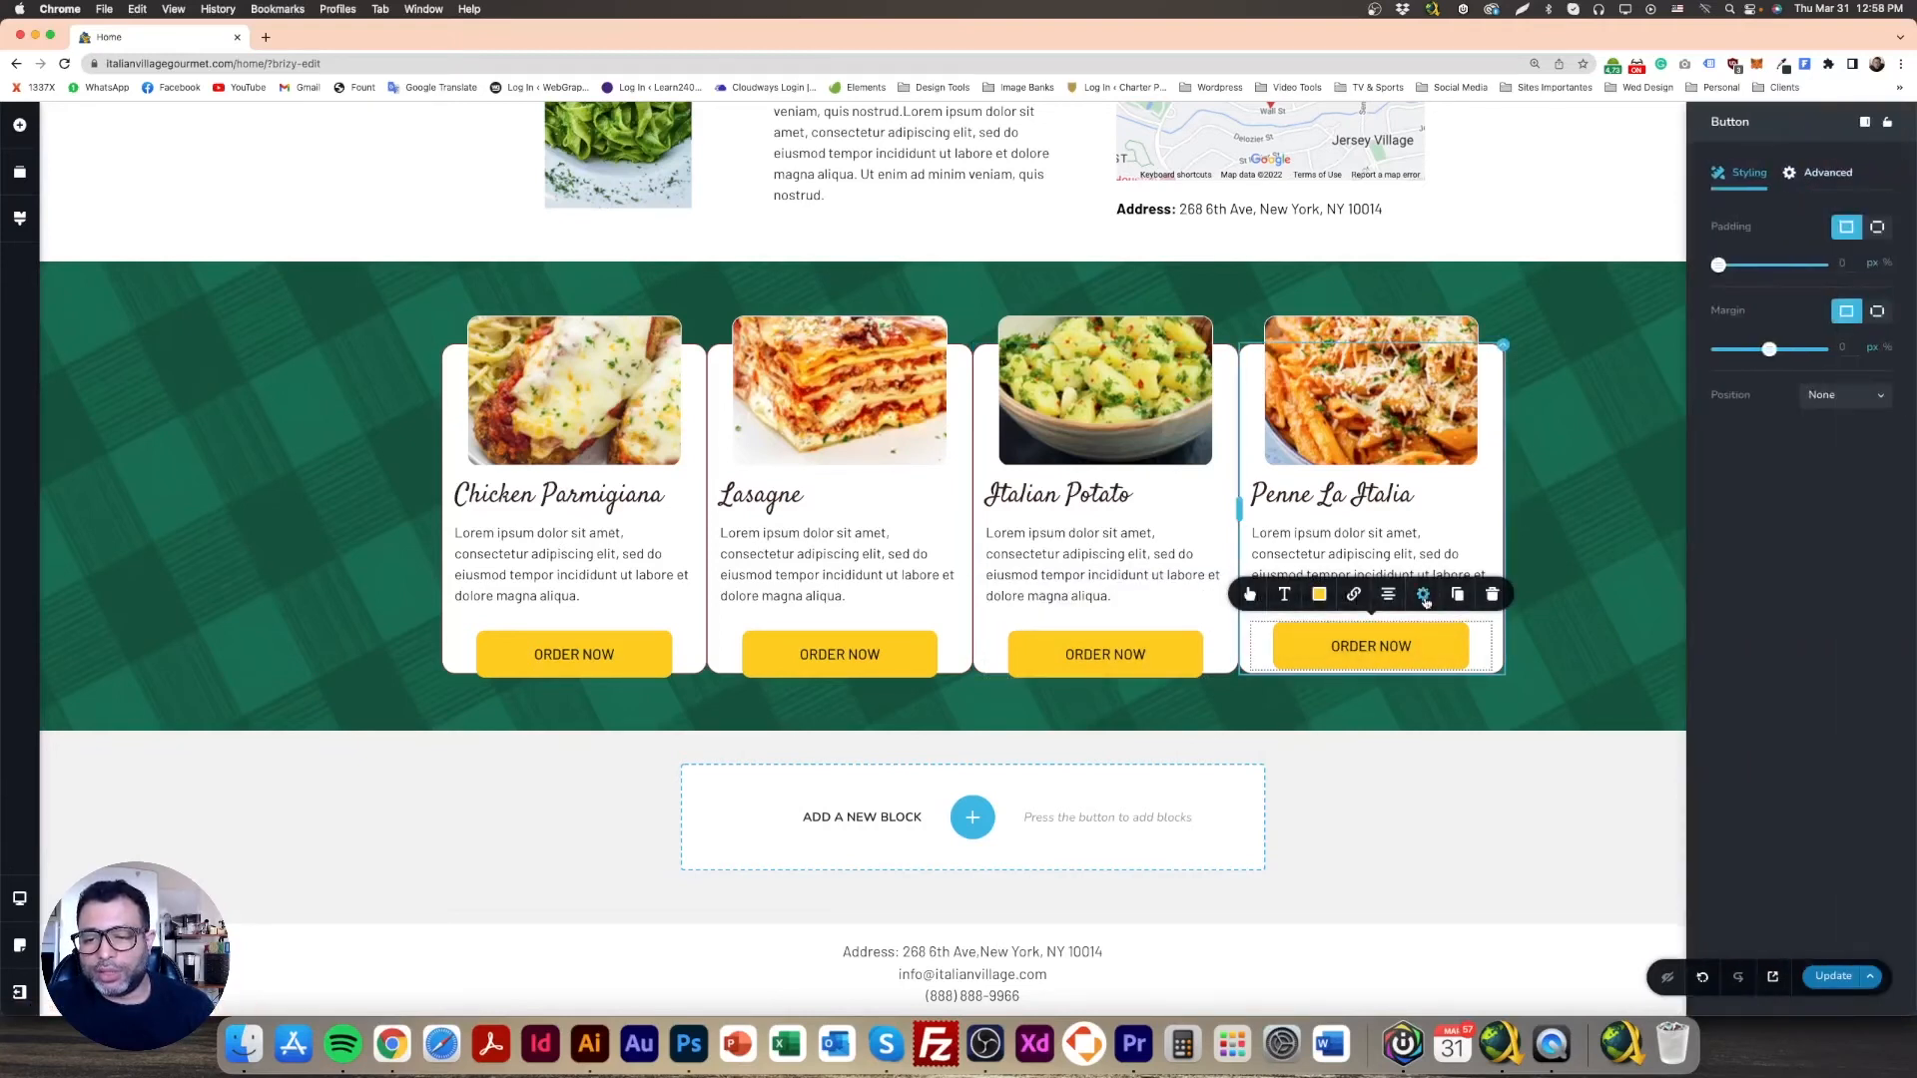
click(1879, 312)
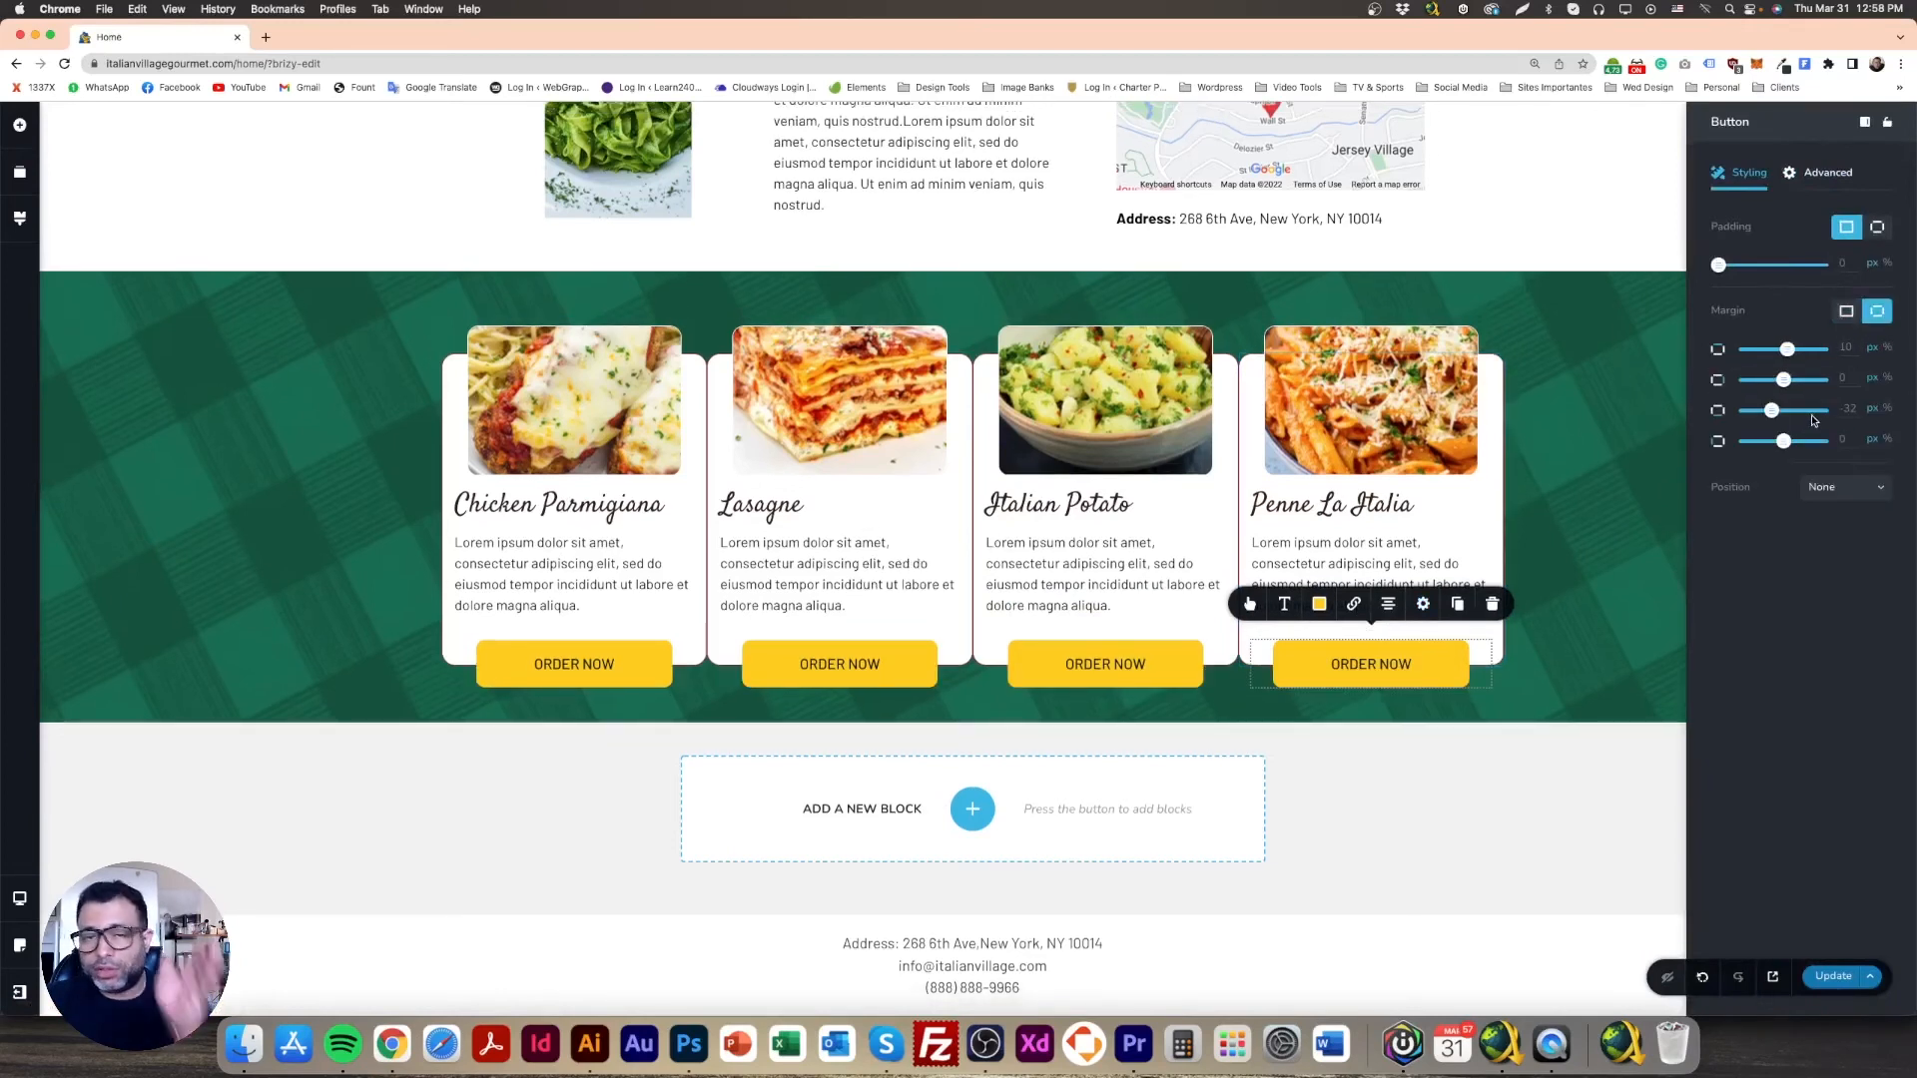
text(-45)
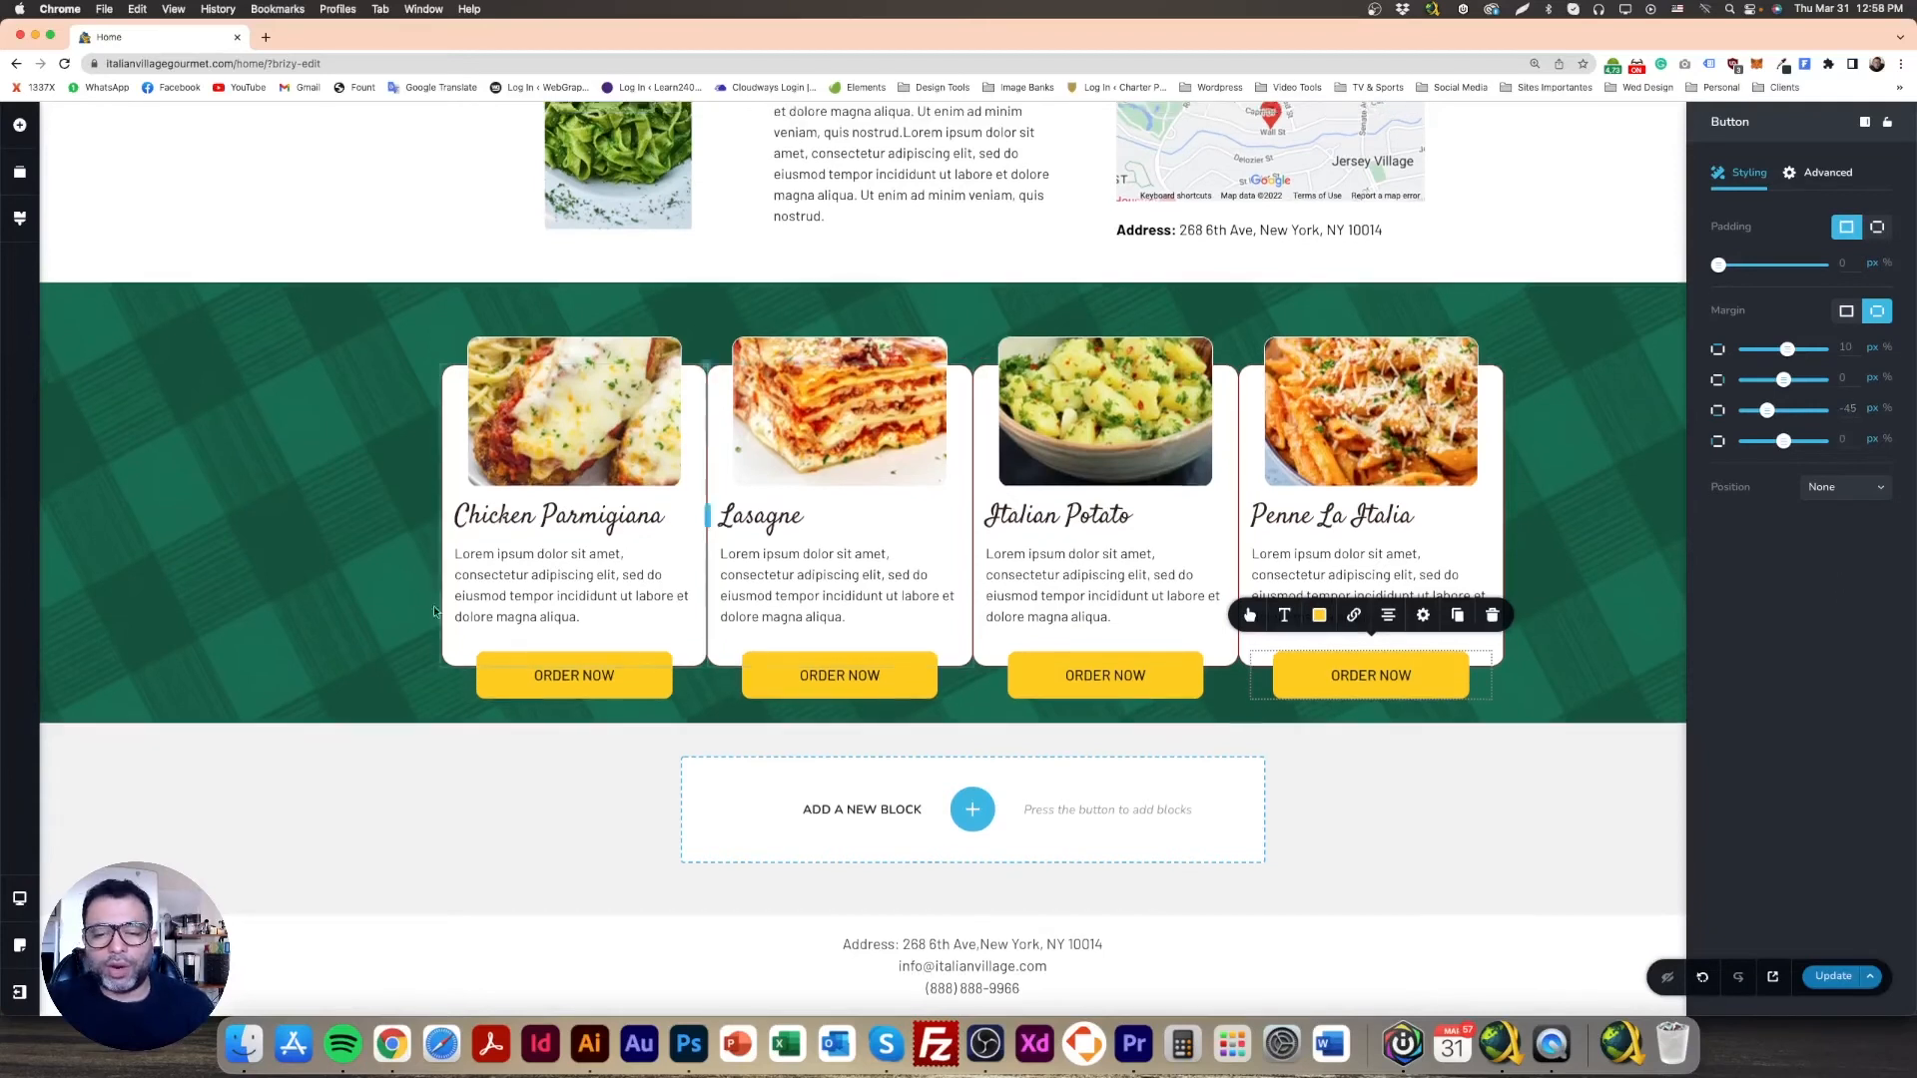
click(390, 591)
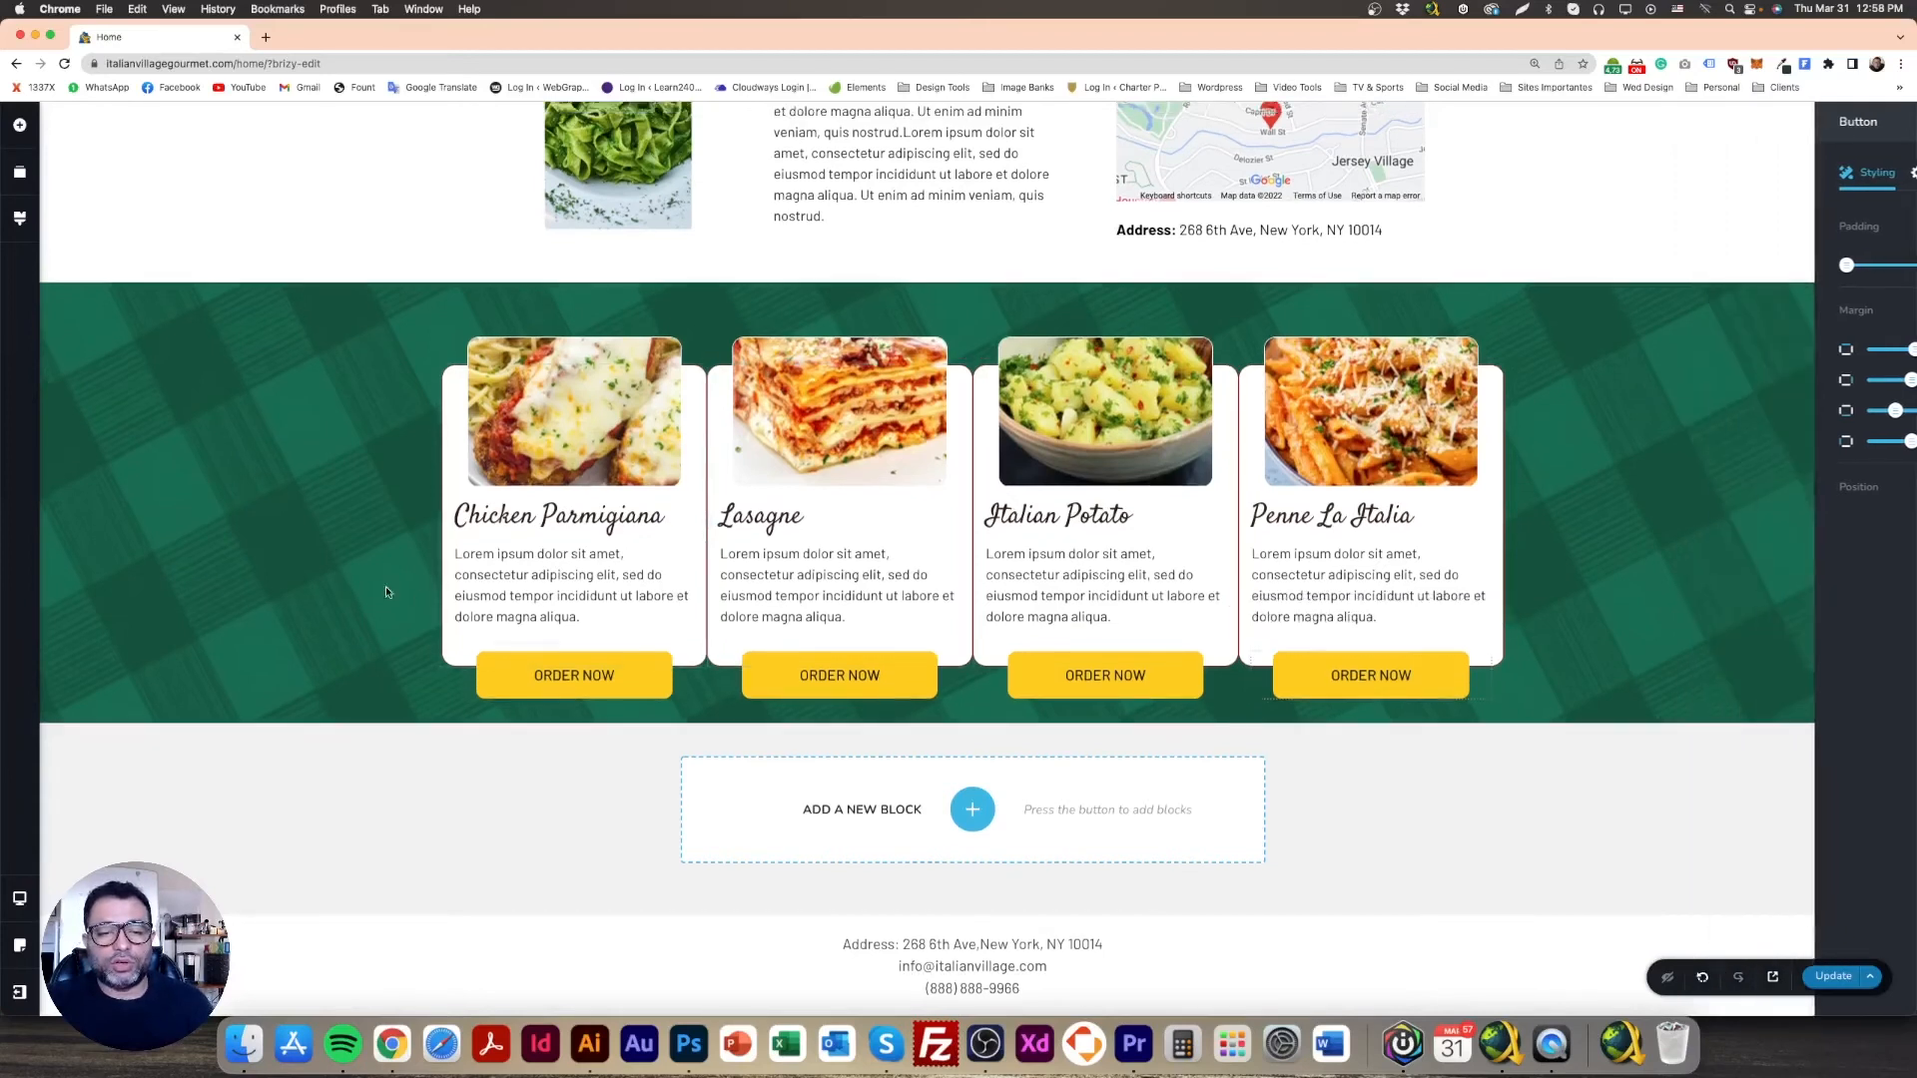
Step: Delete the spacers from all four cards and save the page with Update
click(831, 641)
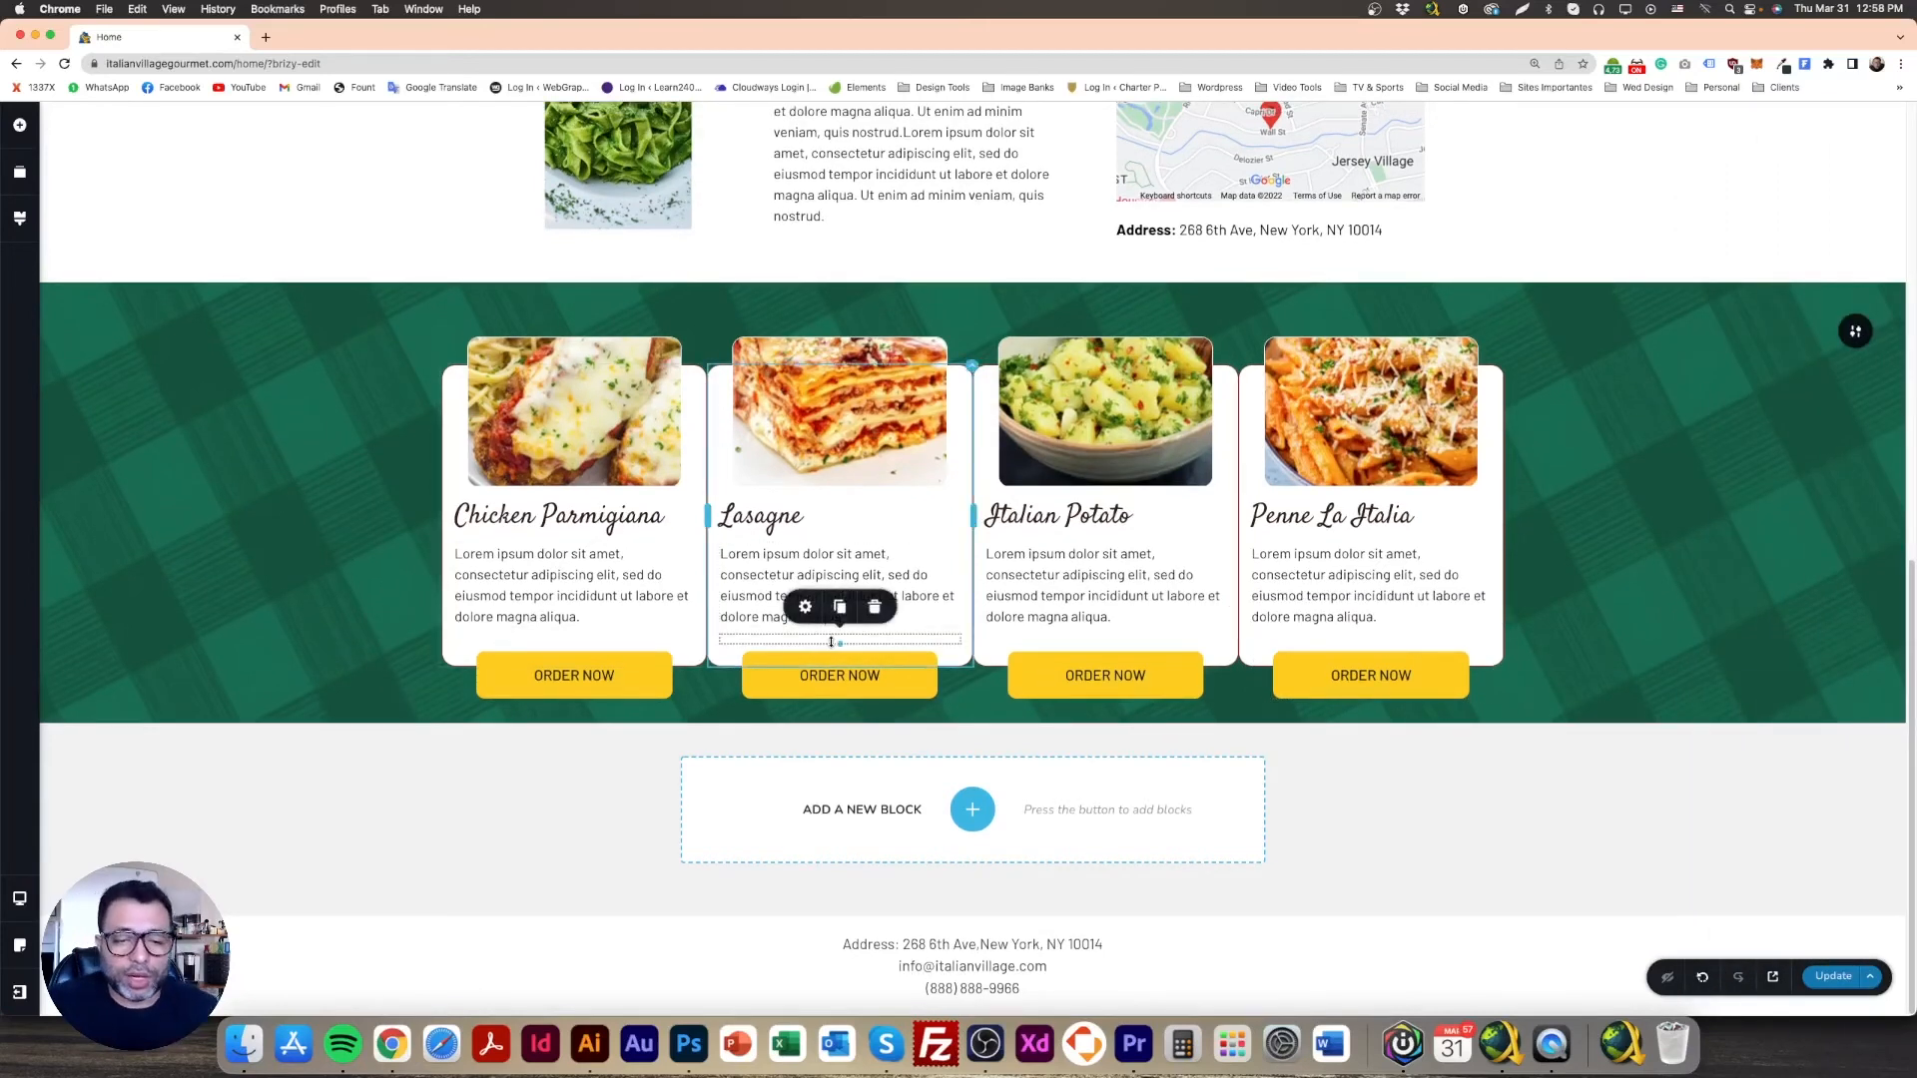
click(874, 611)
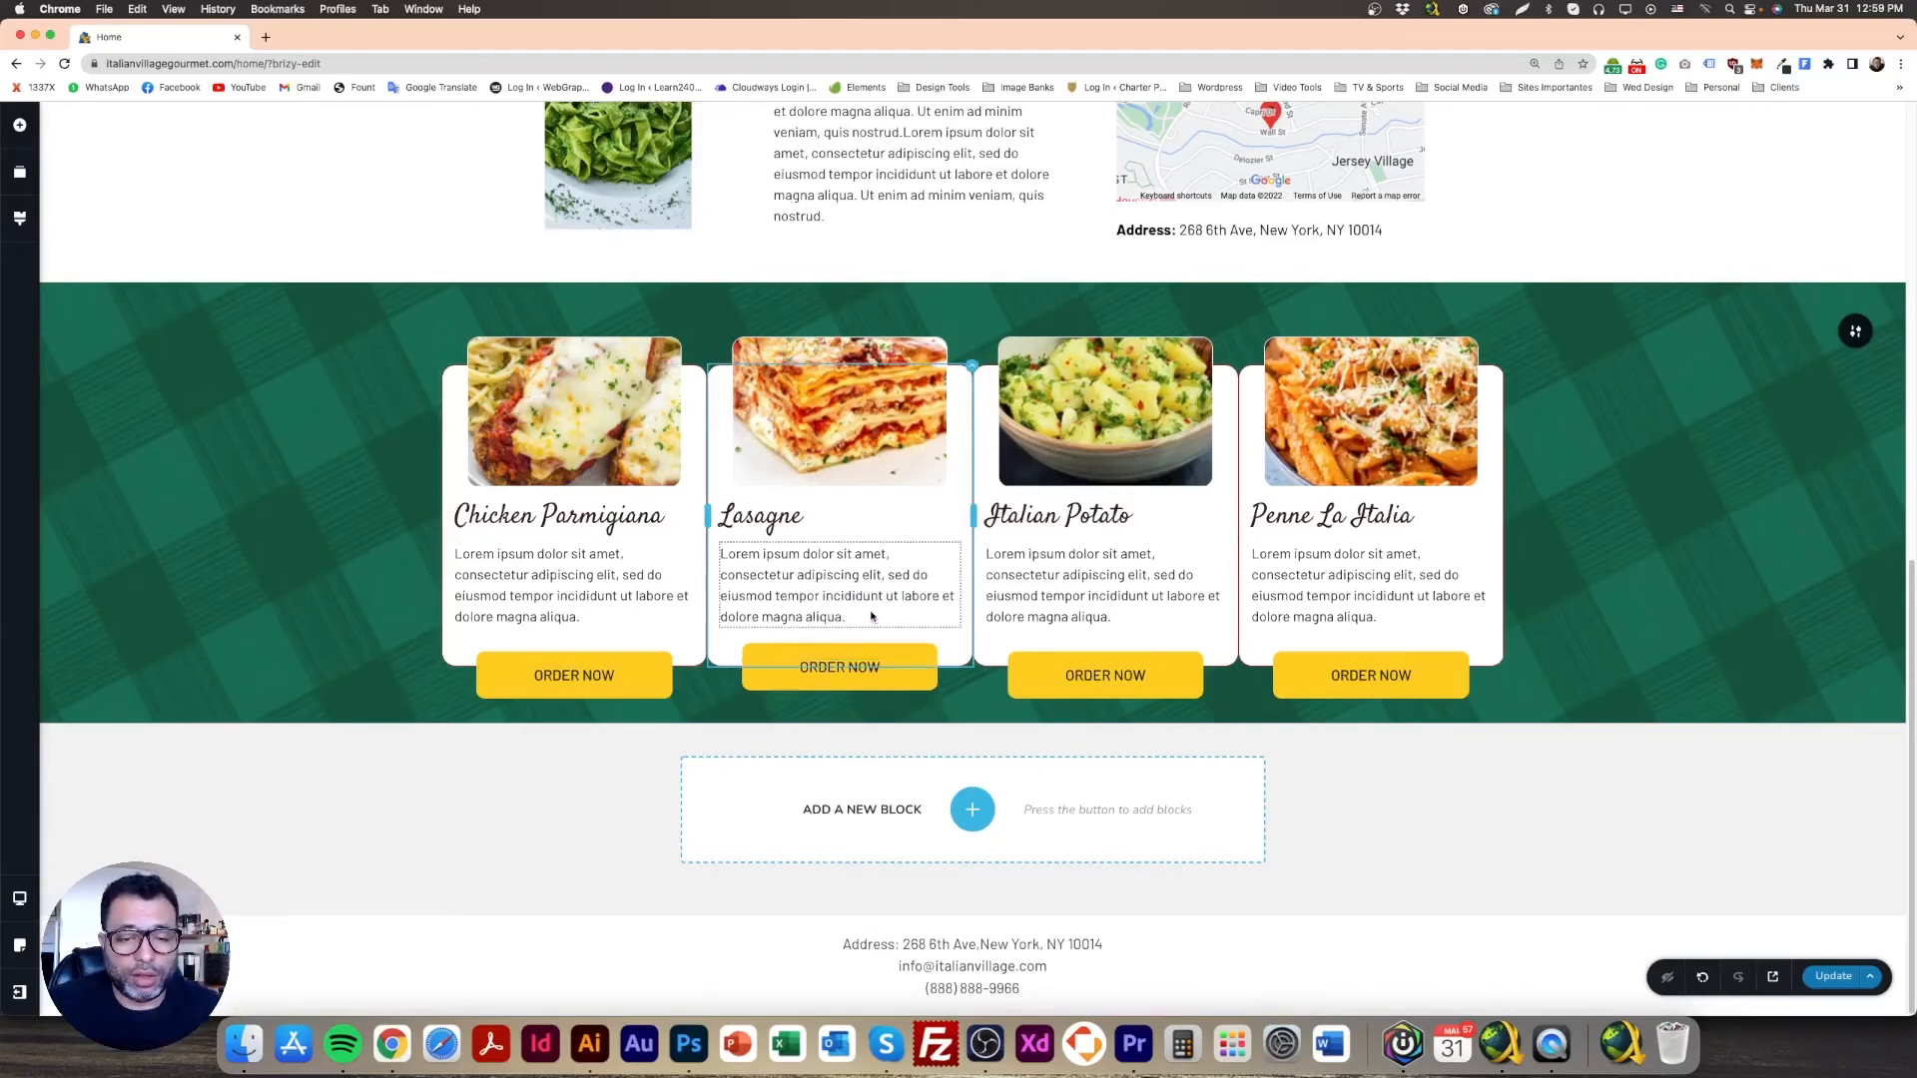
click(567, 651)
click(607, 611)
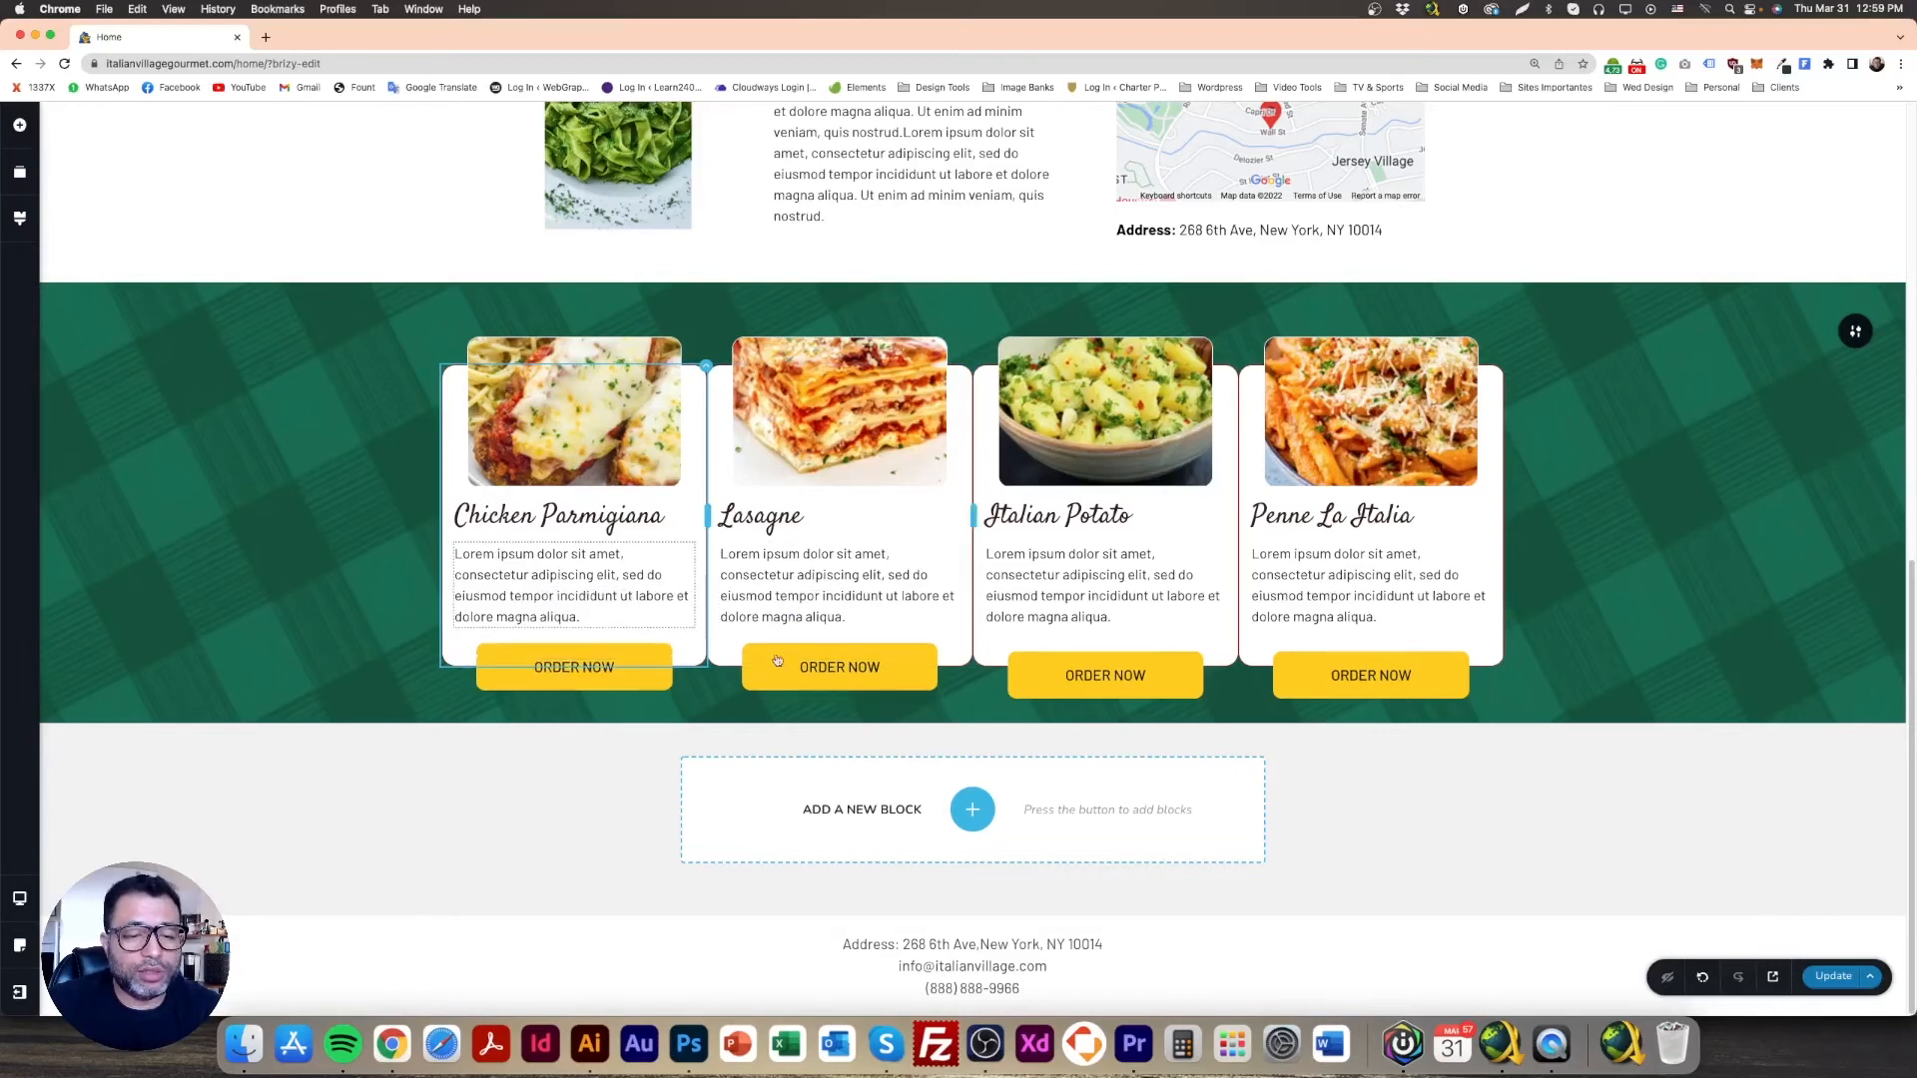
click(1177, 642)
click(1144, 611)
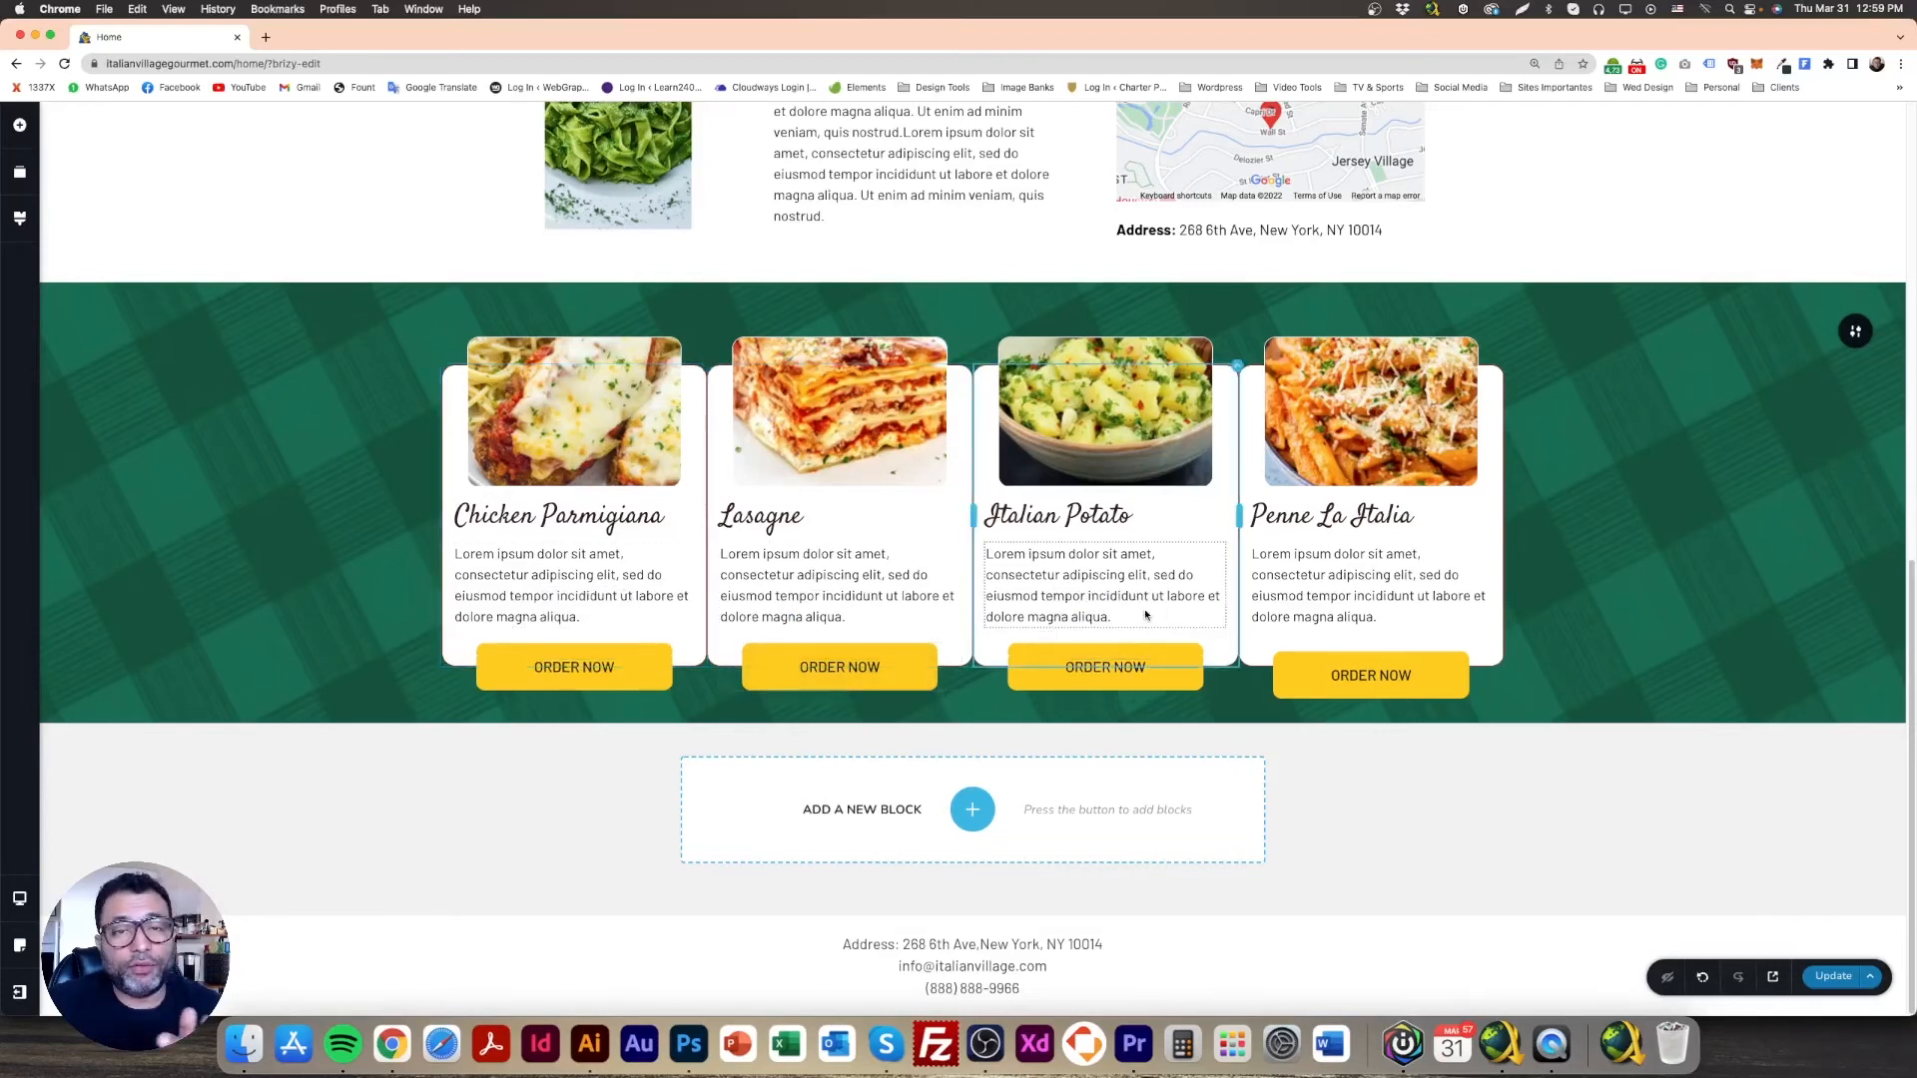
click(1390, 641)
click(1405, 608)
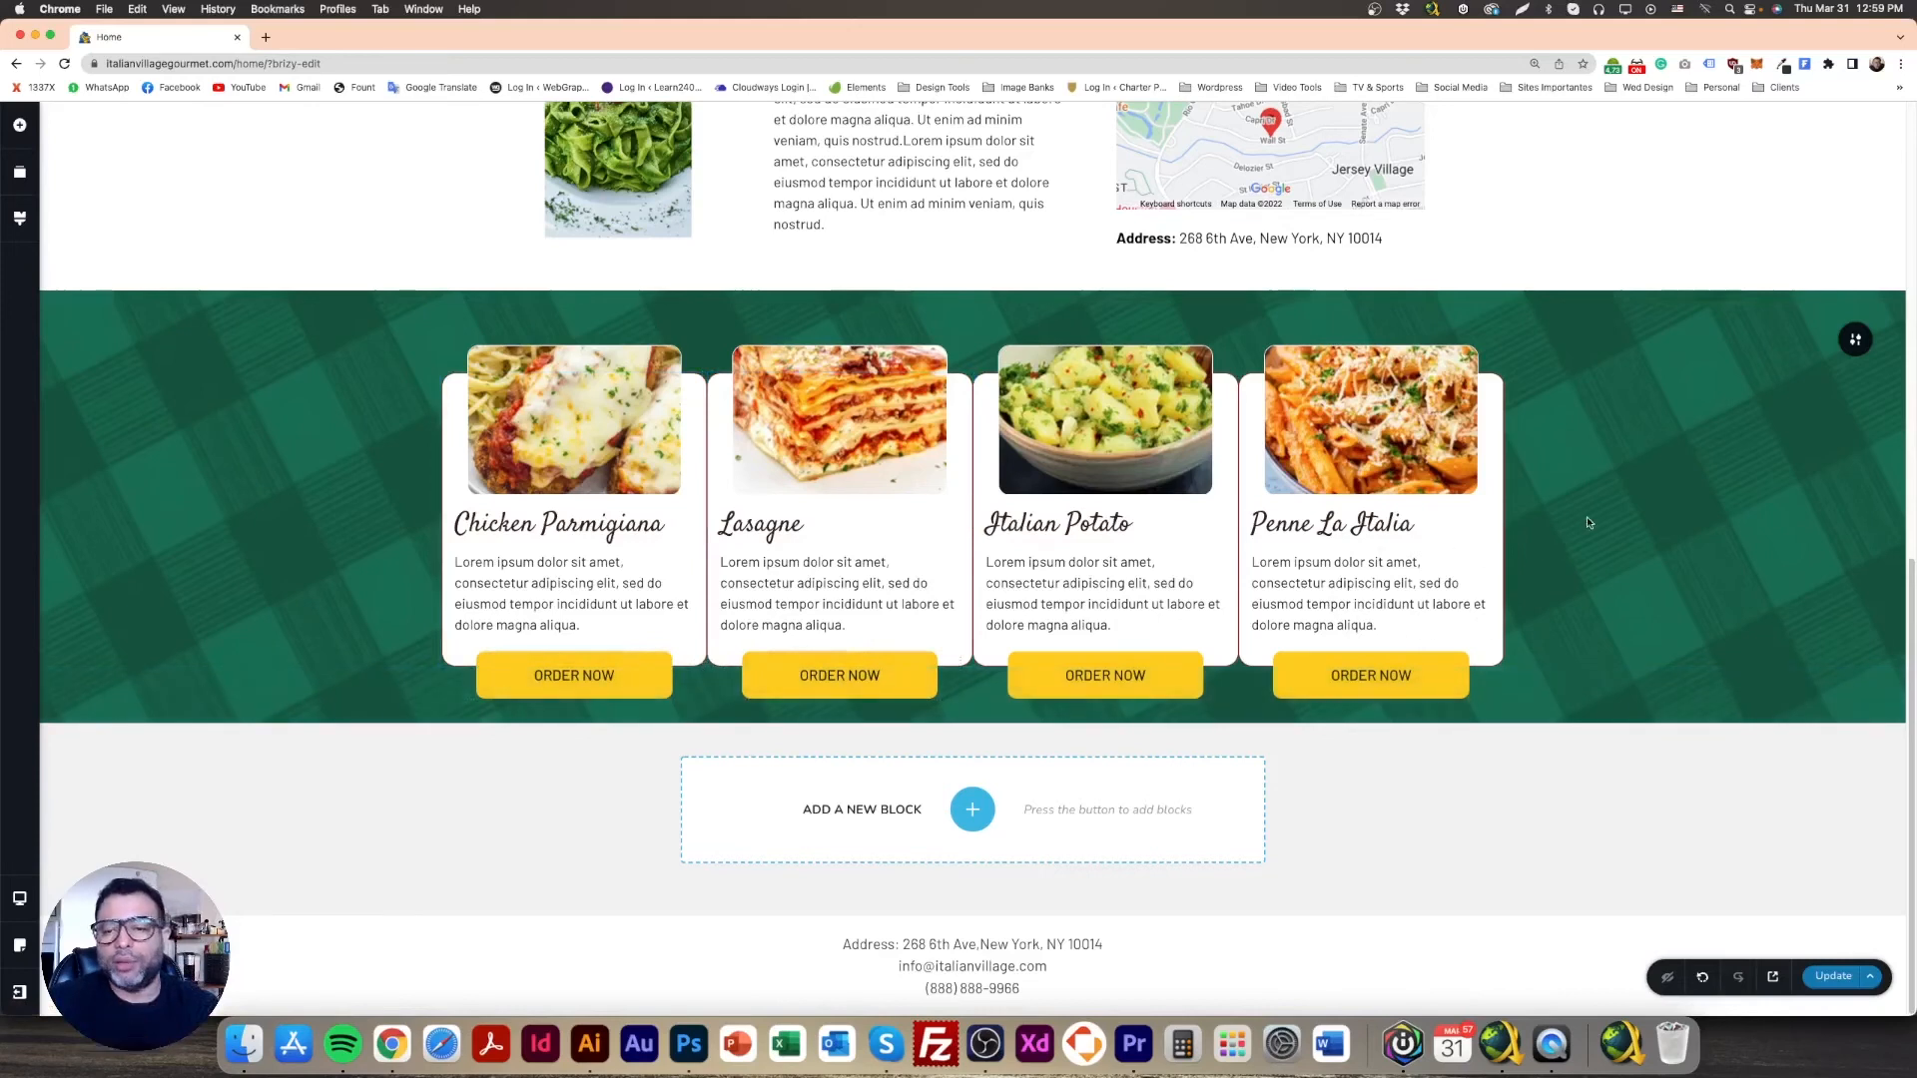
click(1833, 976)
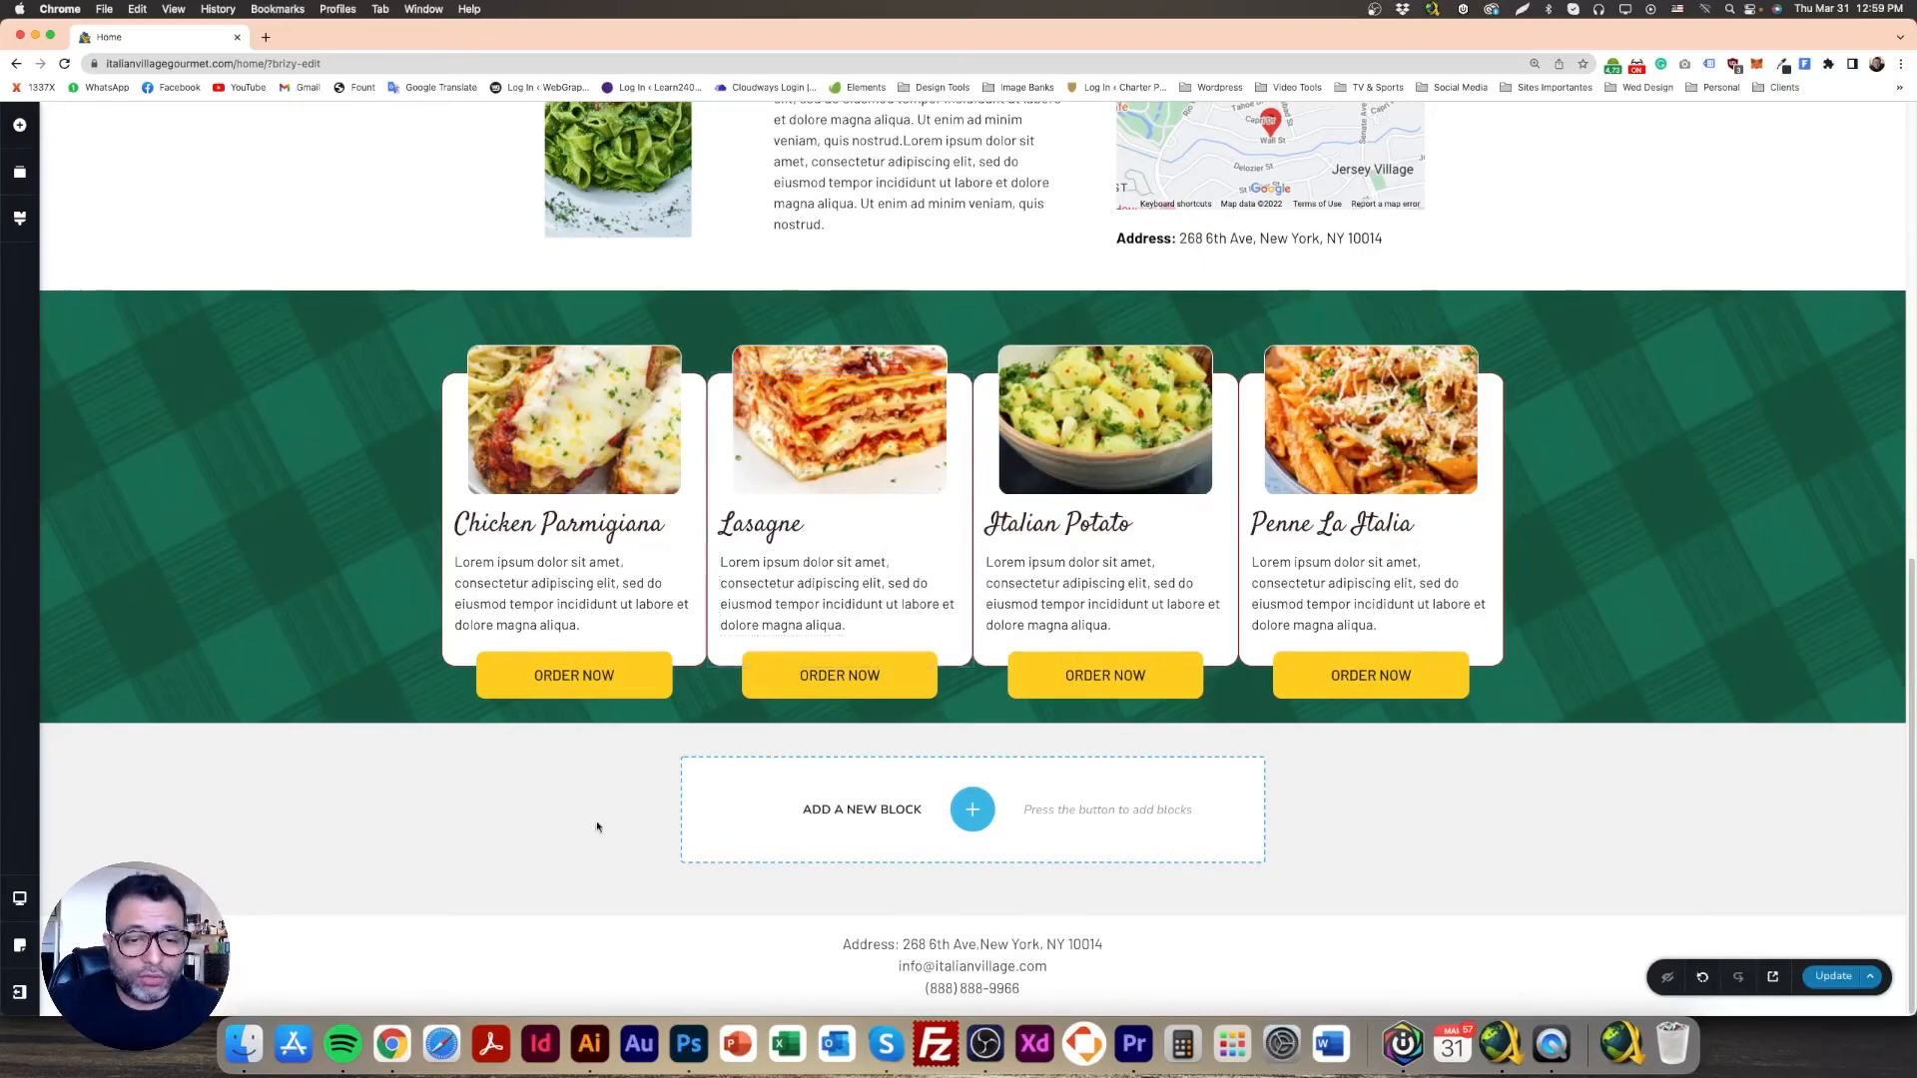
Step: Draw a red-filled rectangle between the first two cards in the Photoshop mockup
click(690, 1043)
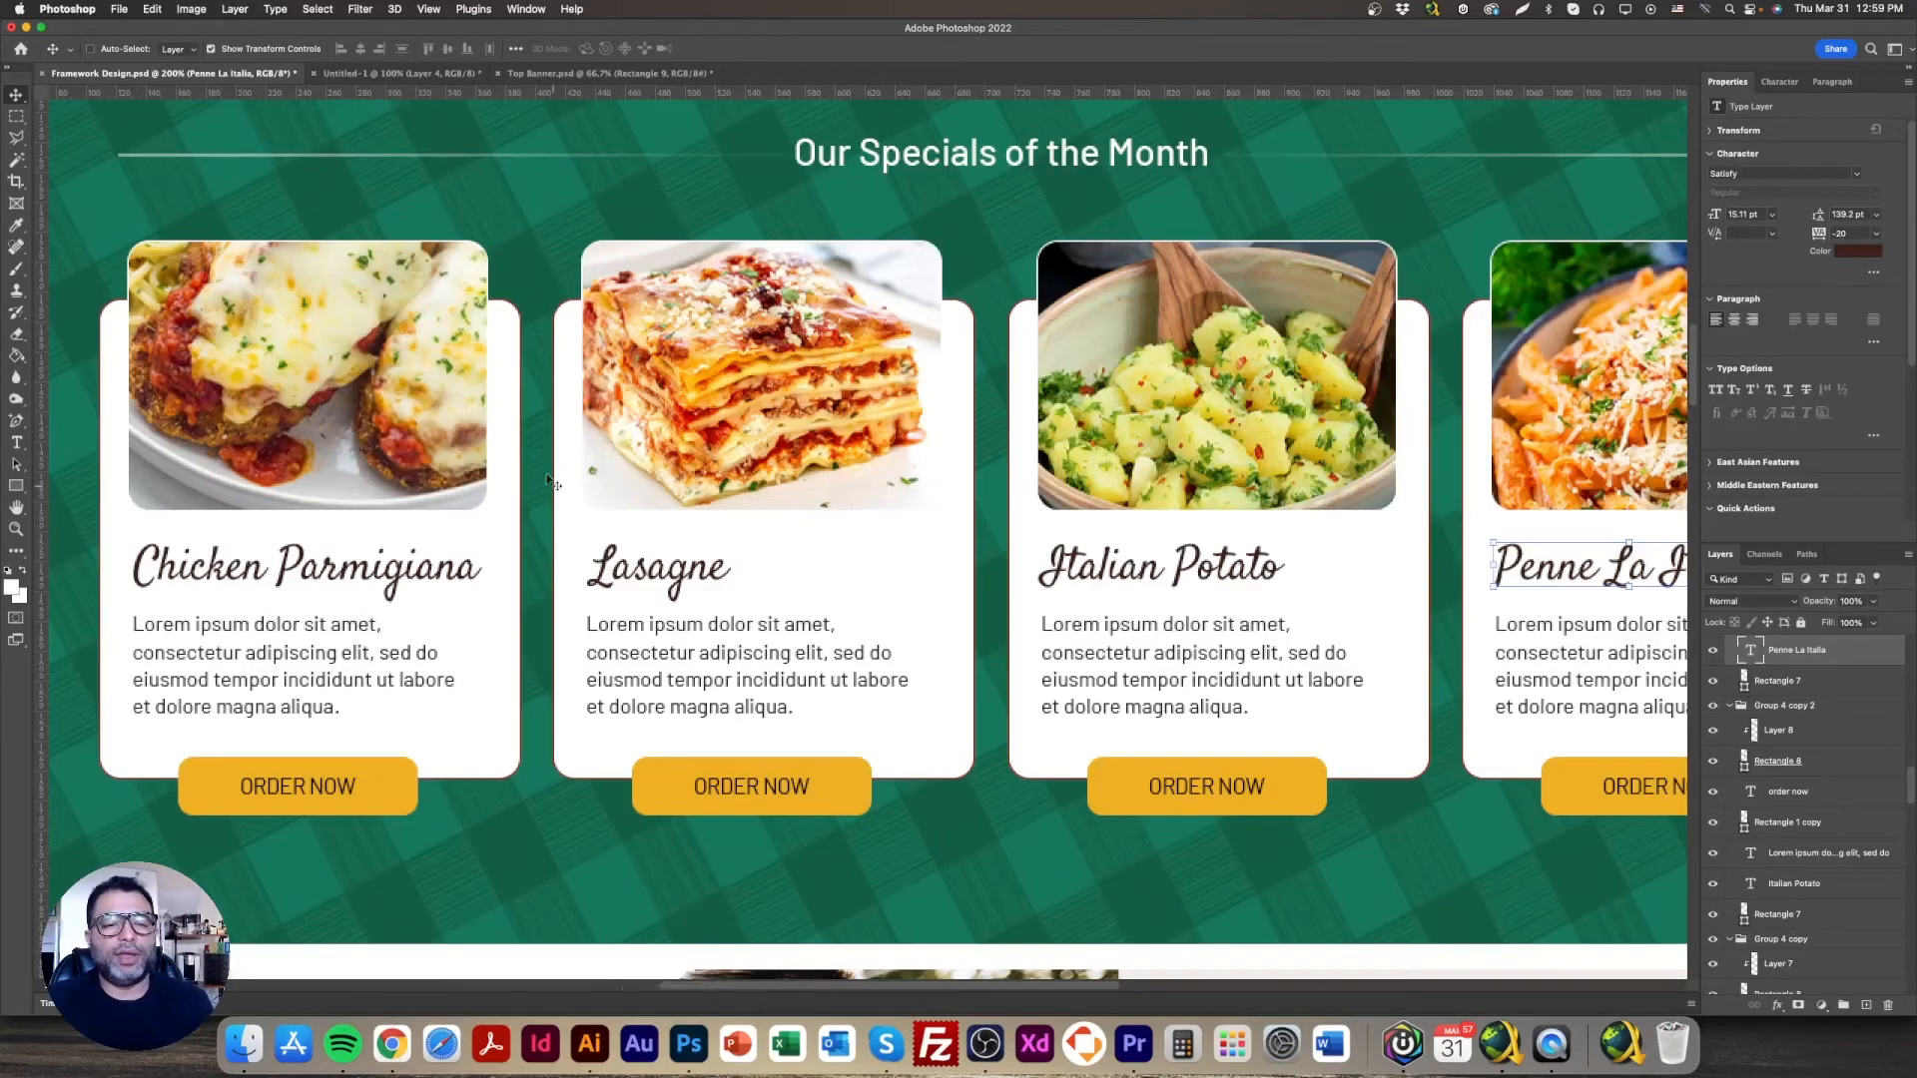
click(17, 486)
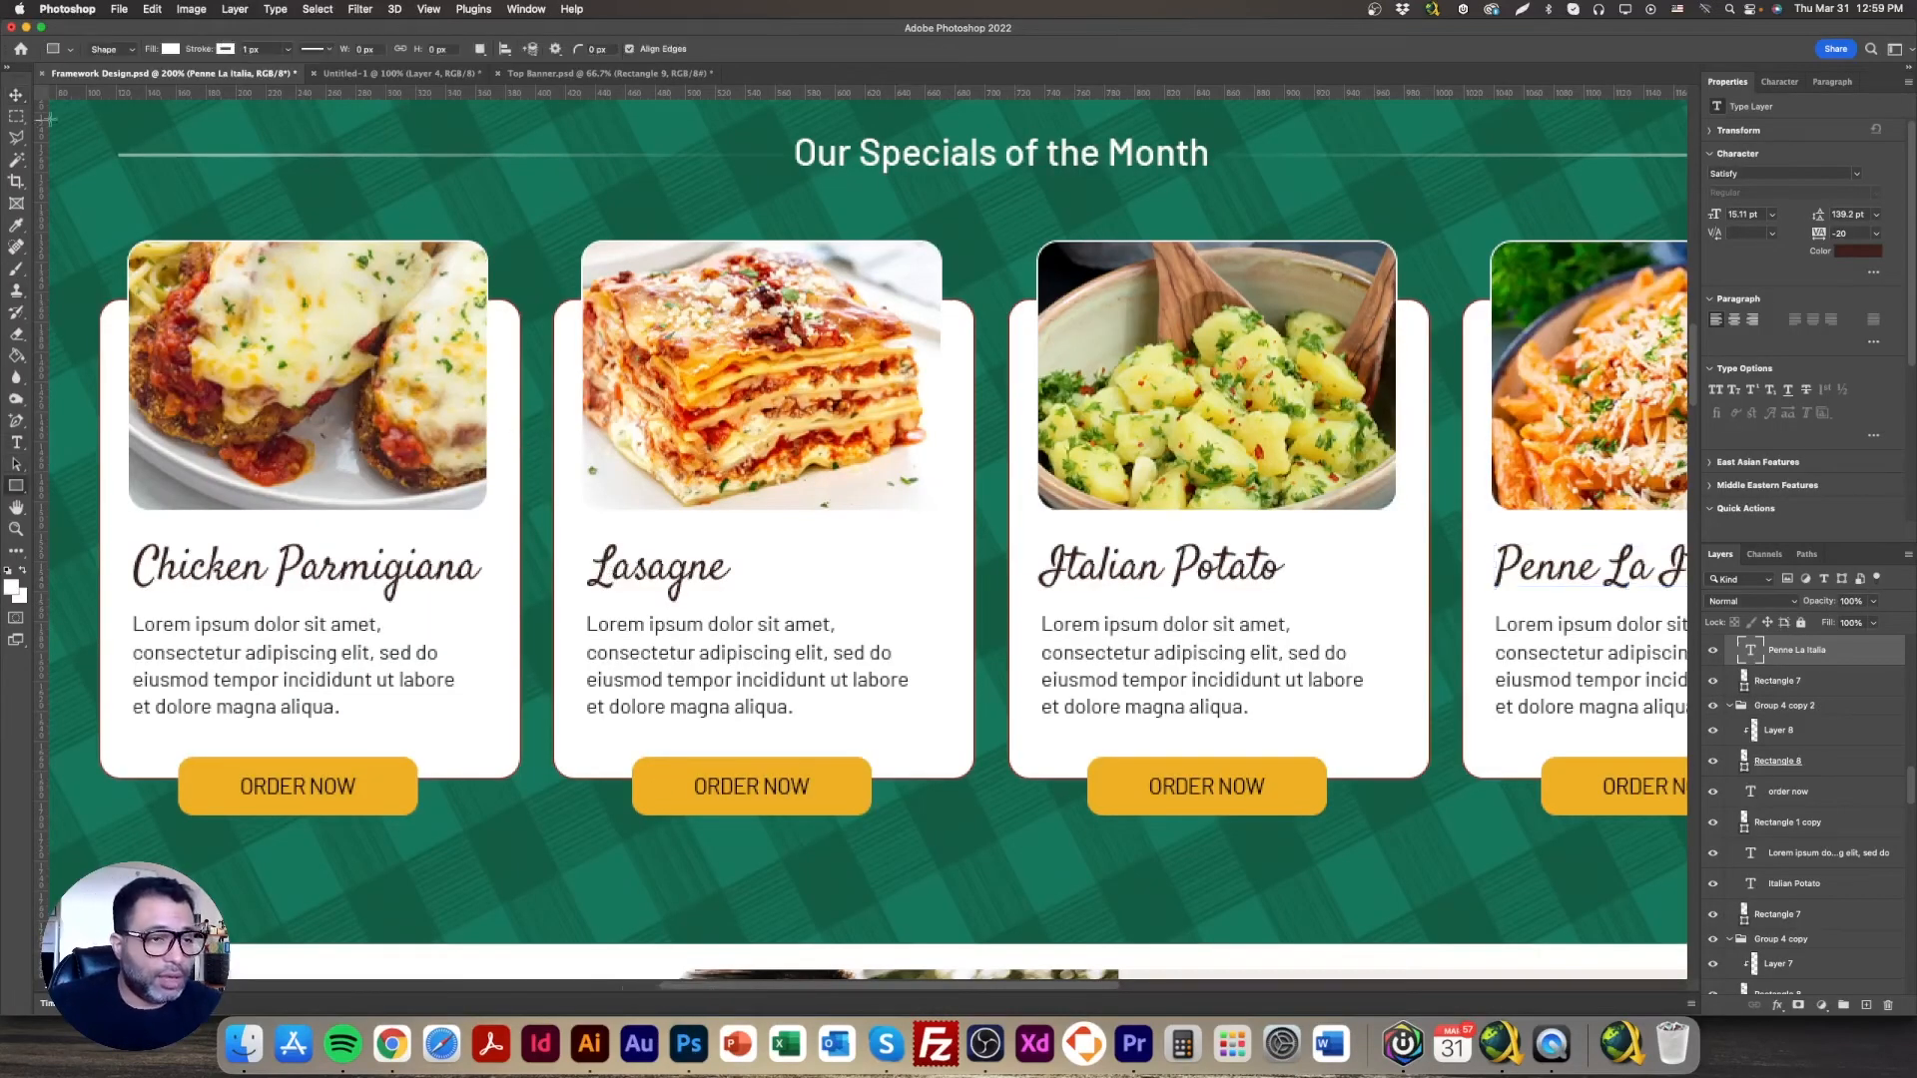
click(169, 49)
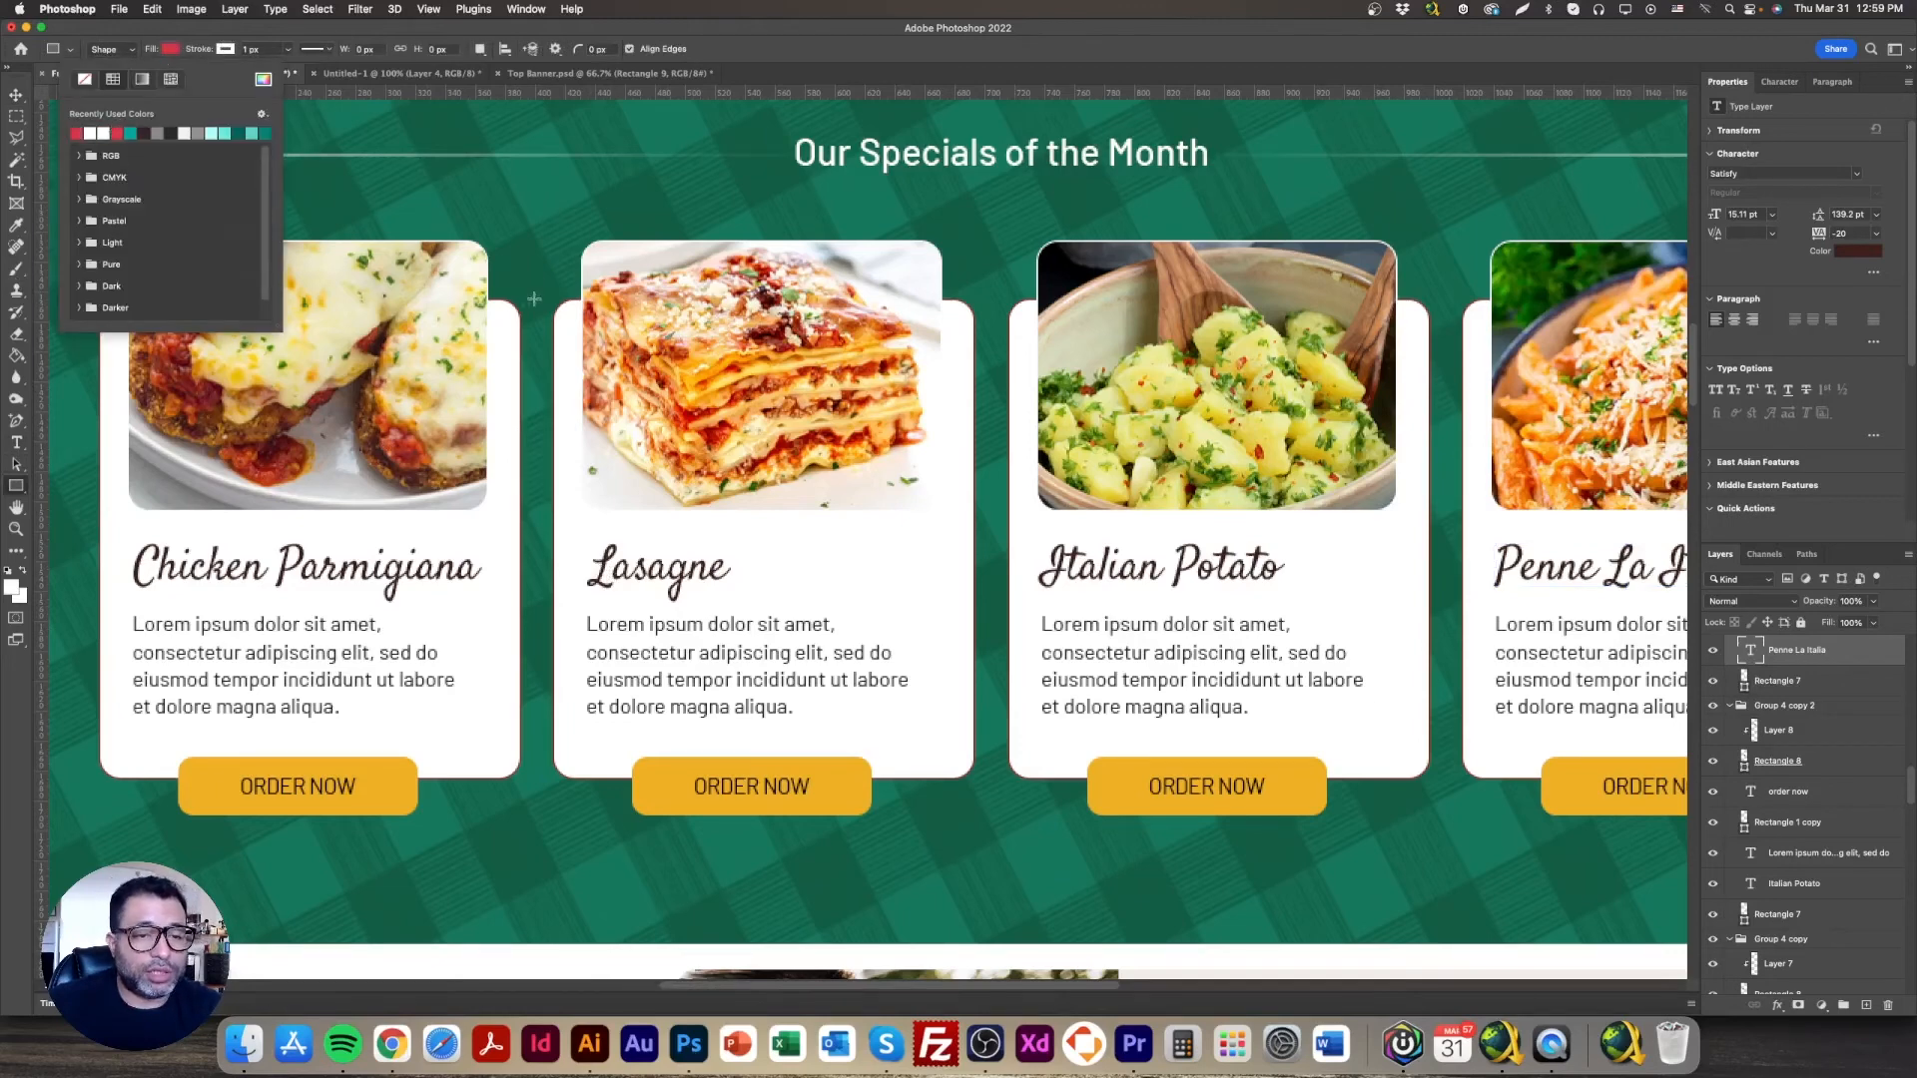
drag(526, 308, 556, 562)
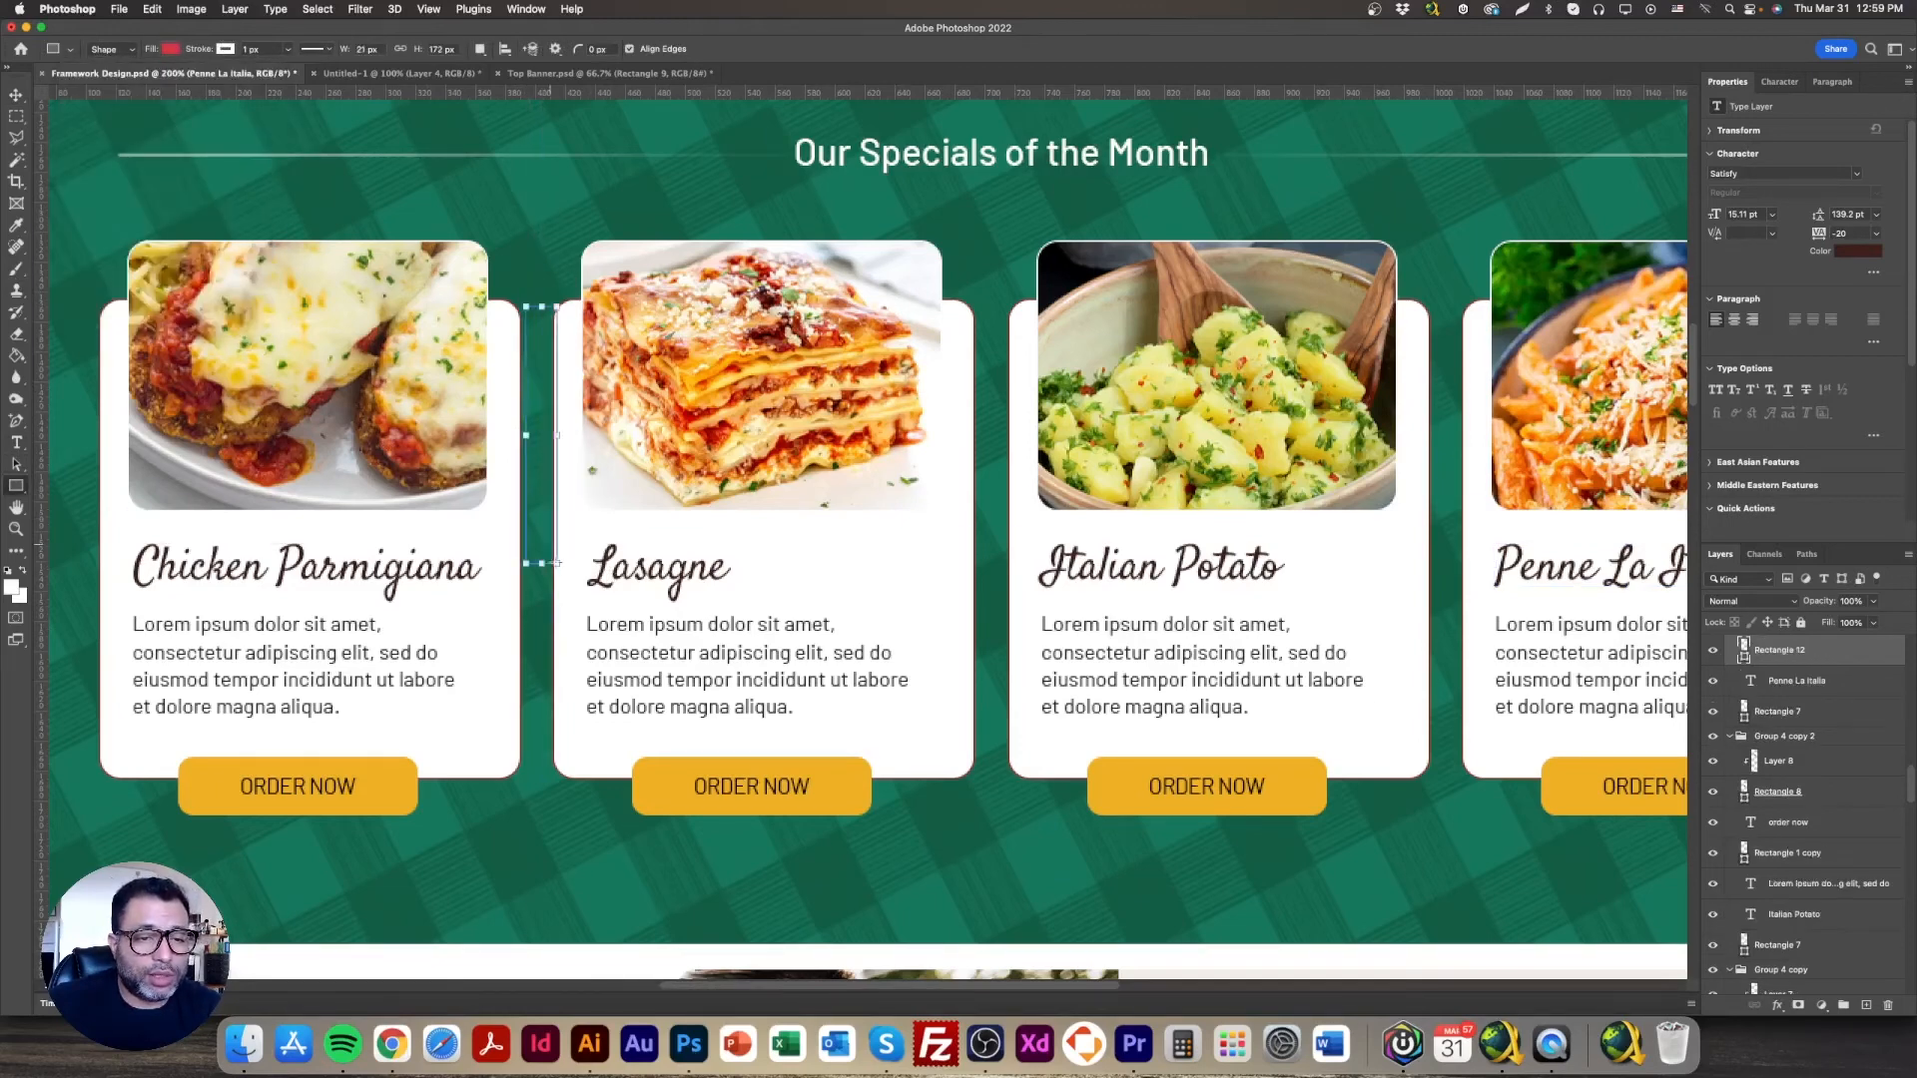
Step: Reposition and resize the red bar with Cmd+T to measure the 21 px gap
click(16, 96)
drag(547, 397, 562, 439)
key(super+t)
drag(533, 397, 531, 438)
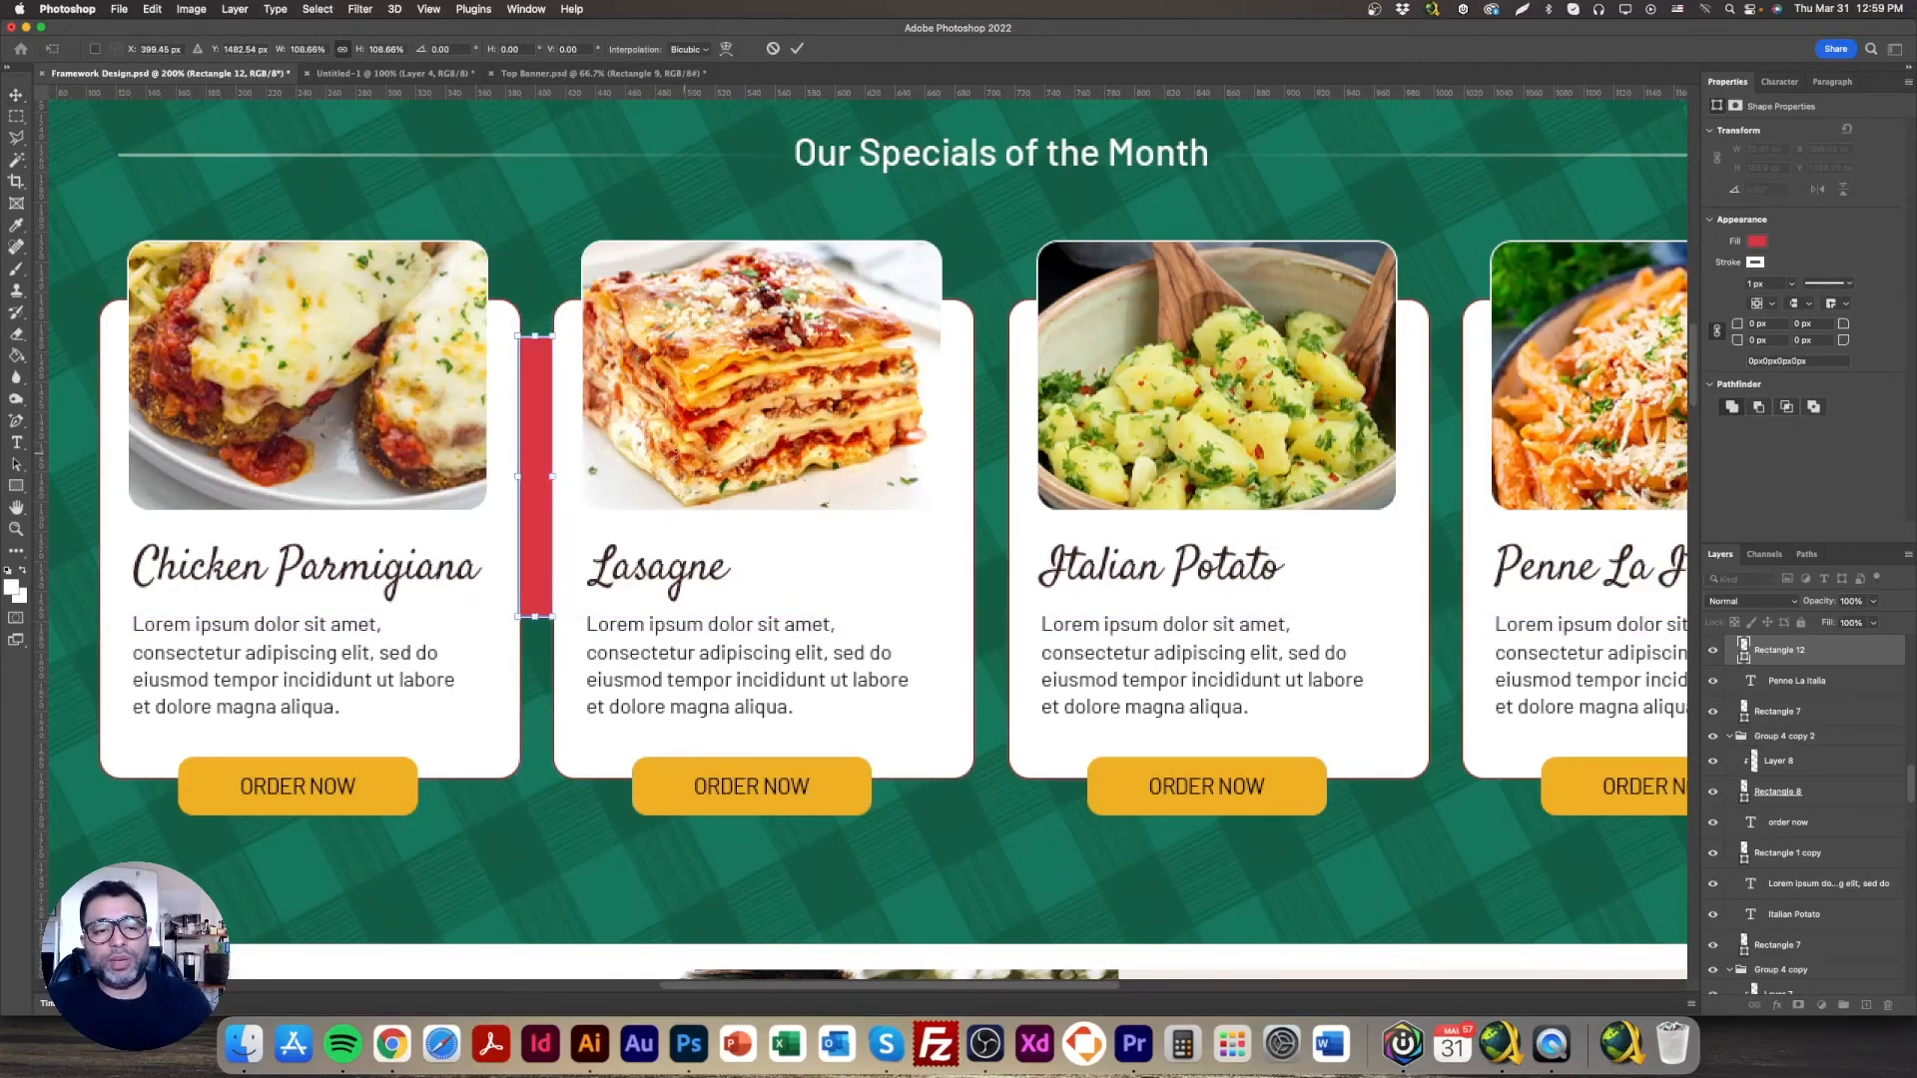
click(391, 1043)
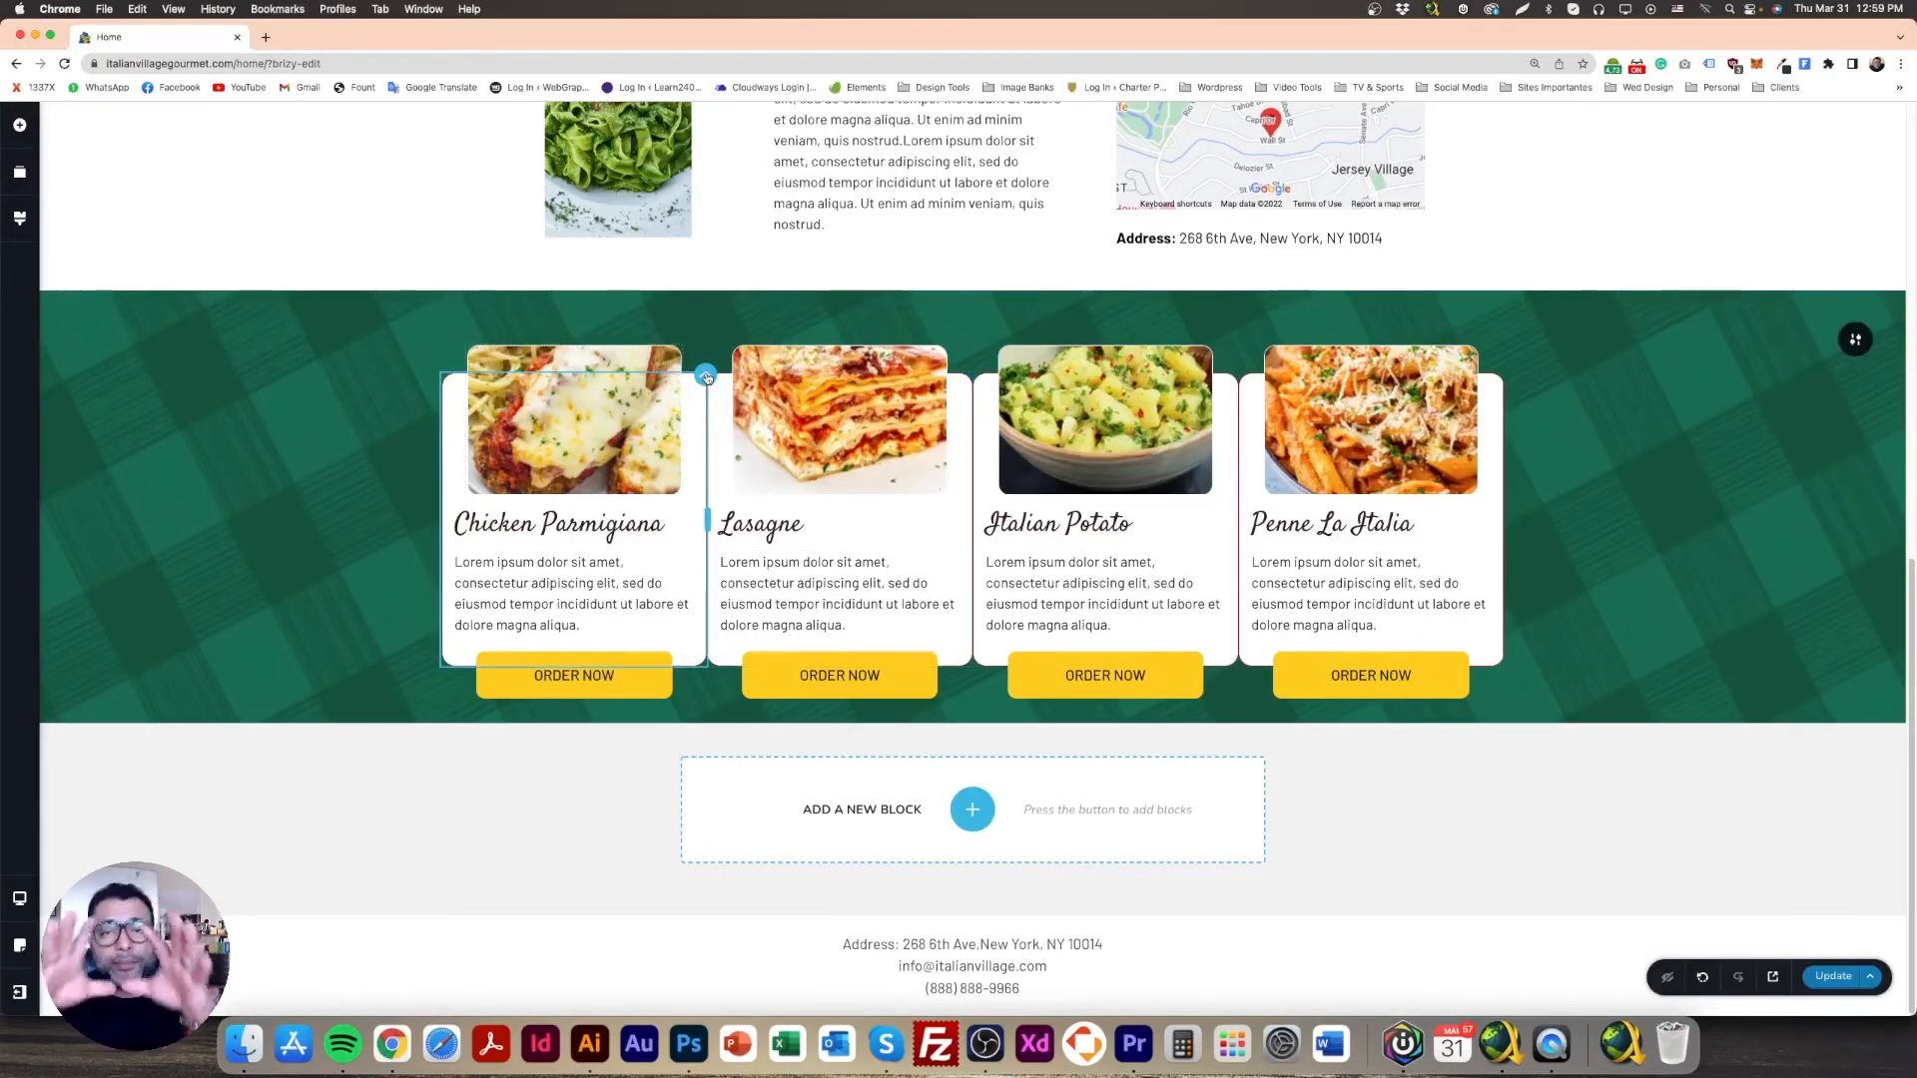
Step: Set a 10 px margin on the Chicken Parmigiana column through its More Settings
click(706, 377)
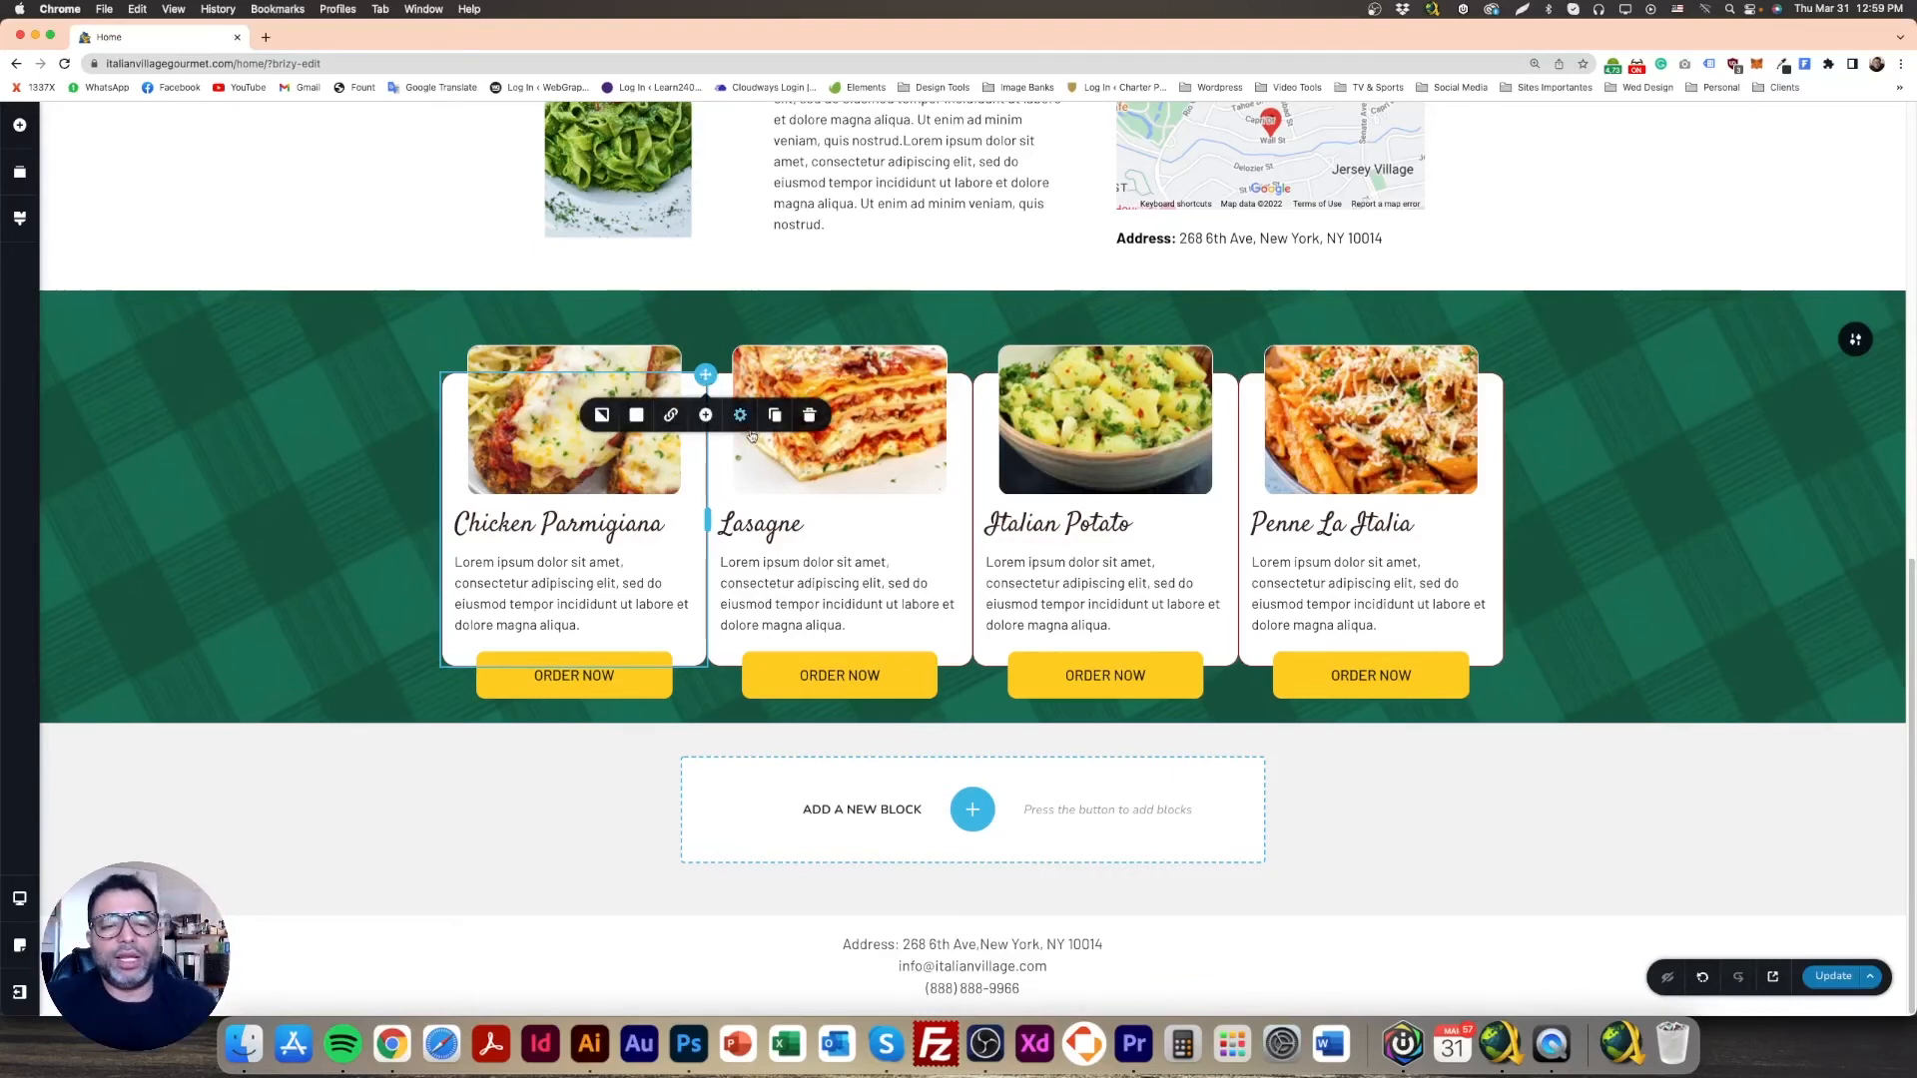
click(740, 415)
click(701, 504)
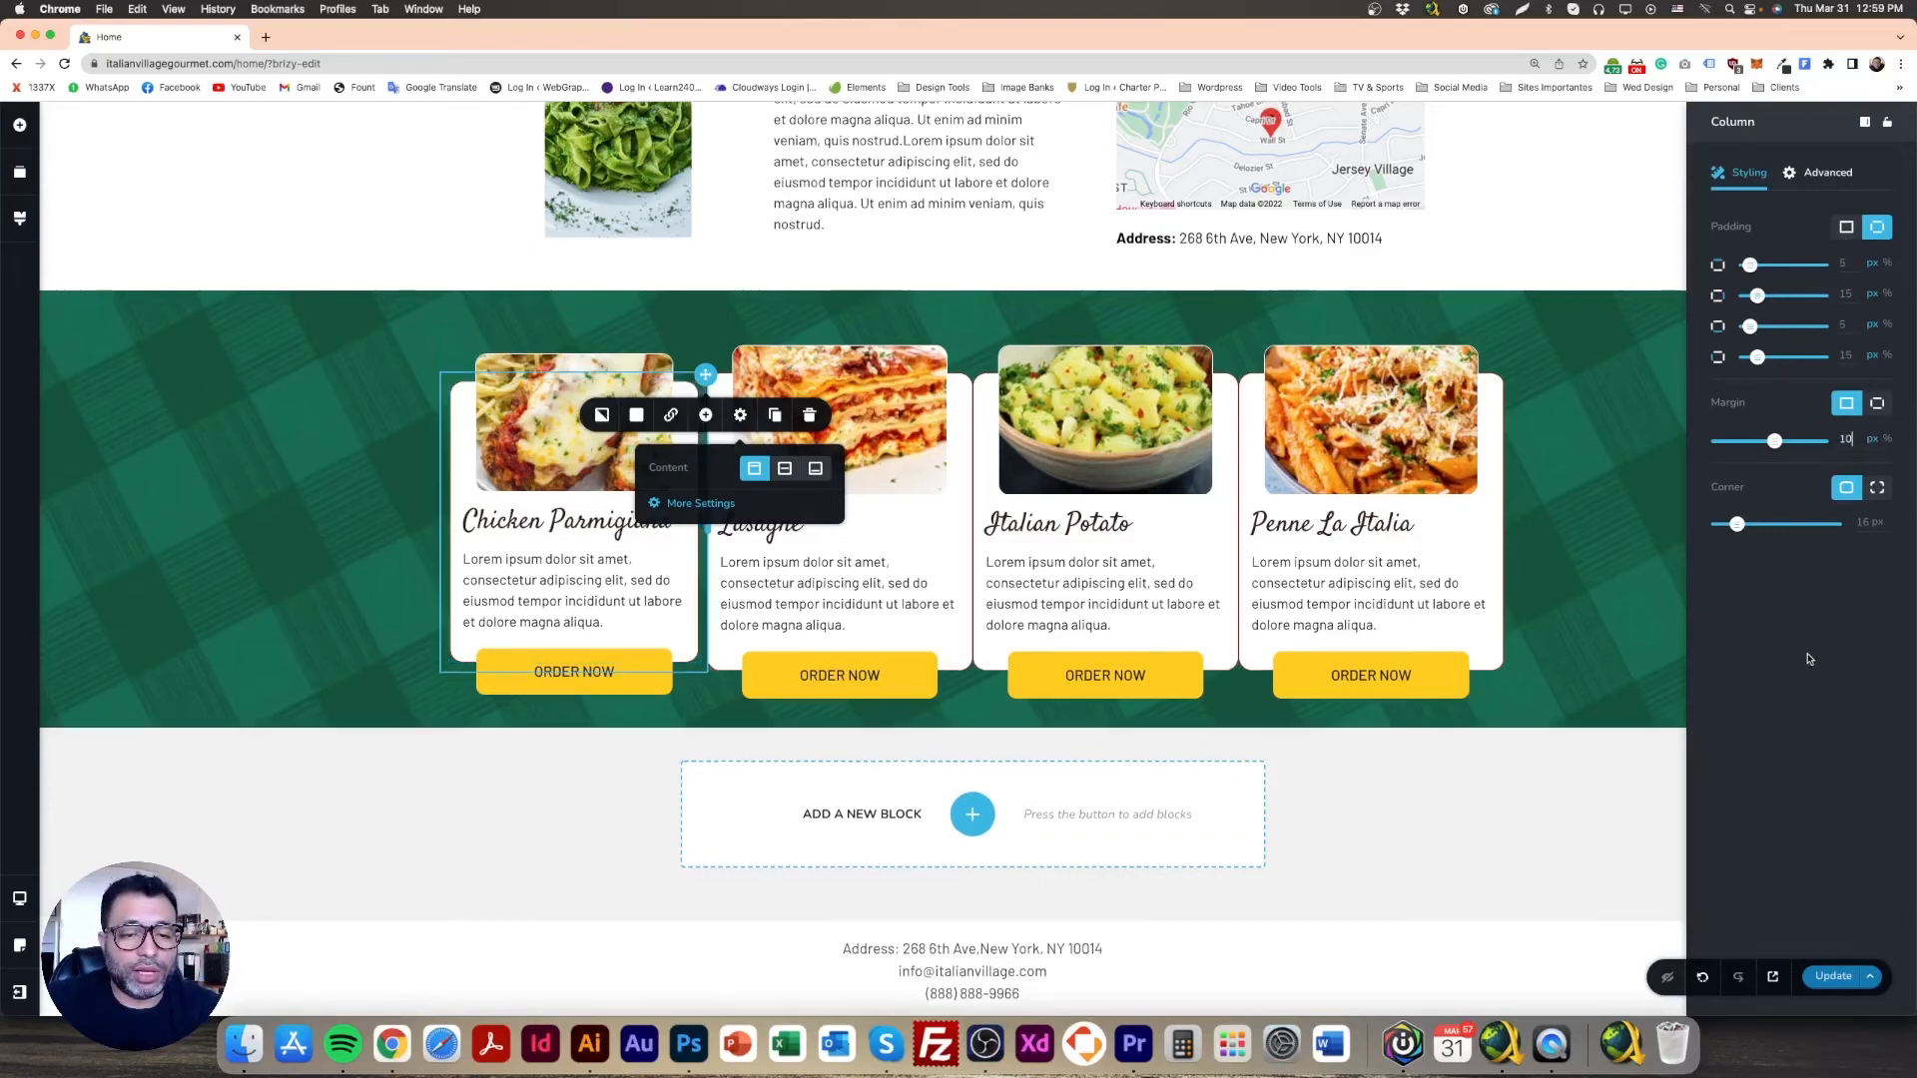
click(965, 399)
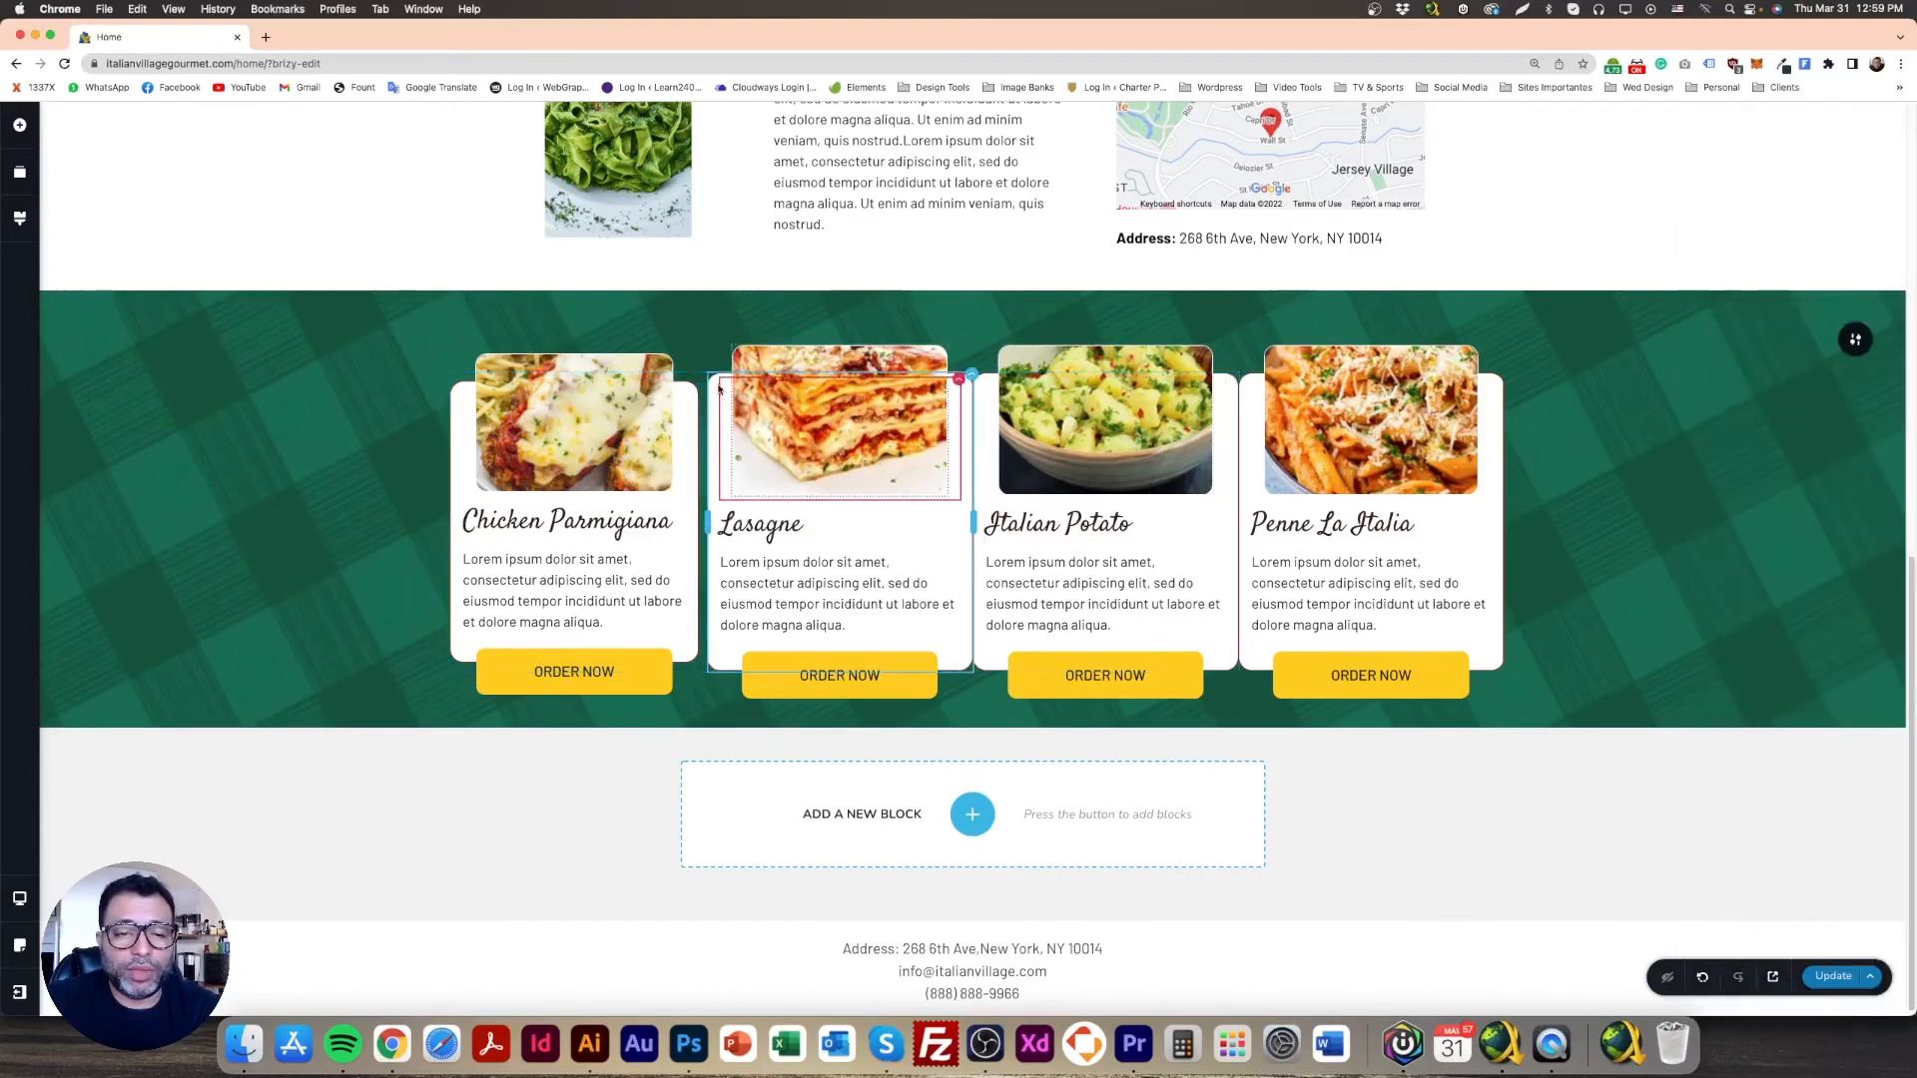
right_click(704, 381)
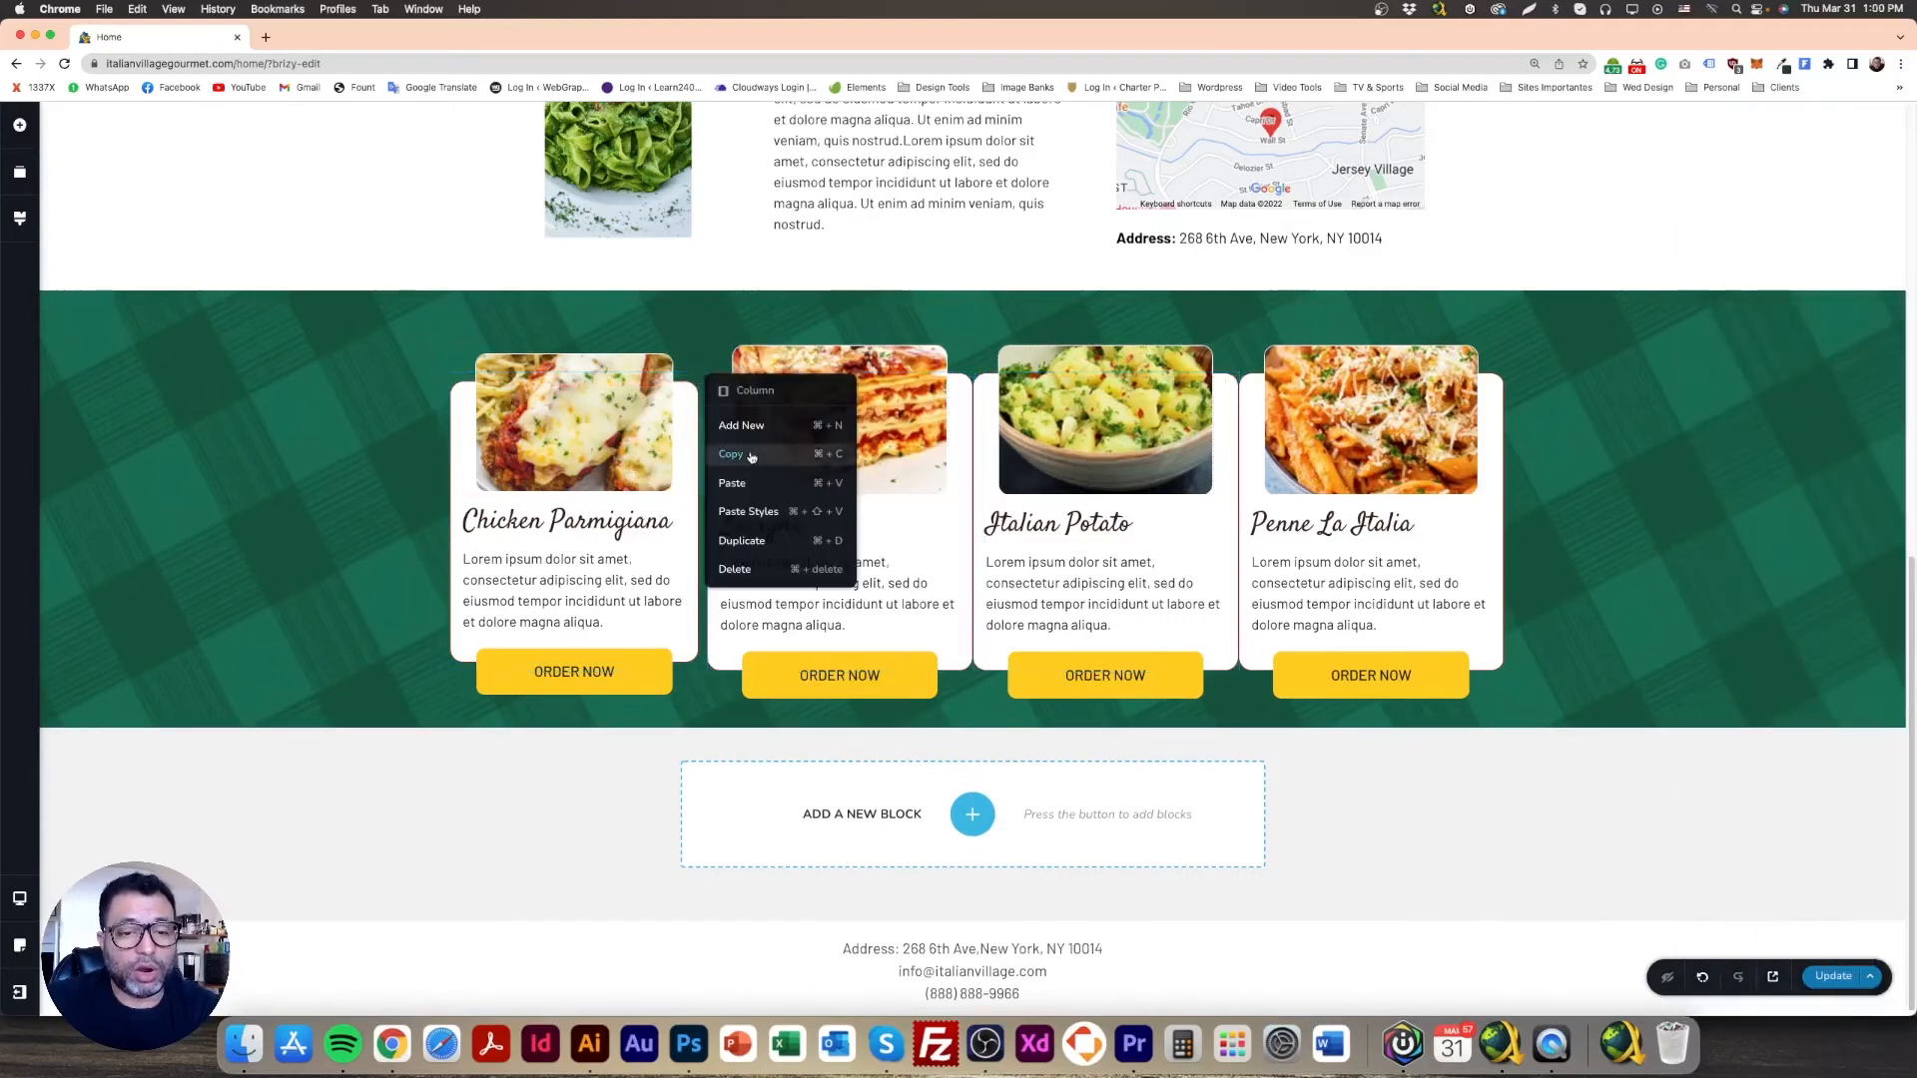
Step: Paste the first column's 10 px margin styles onto the Lasagne, Italian Potato and Penne La Italia columns
key(Escape)
right_click(973, 377)
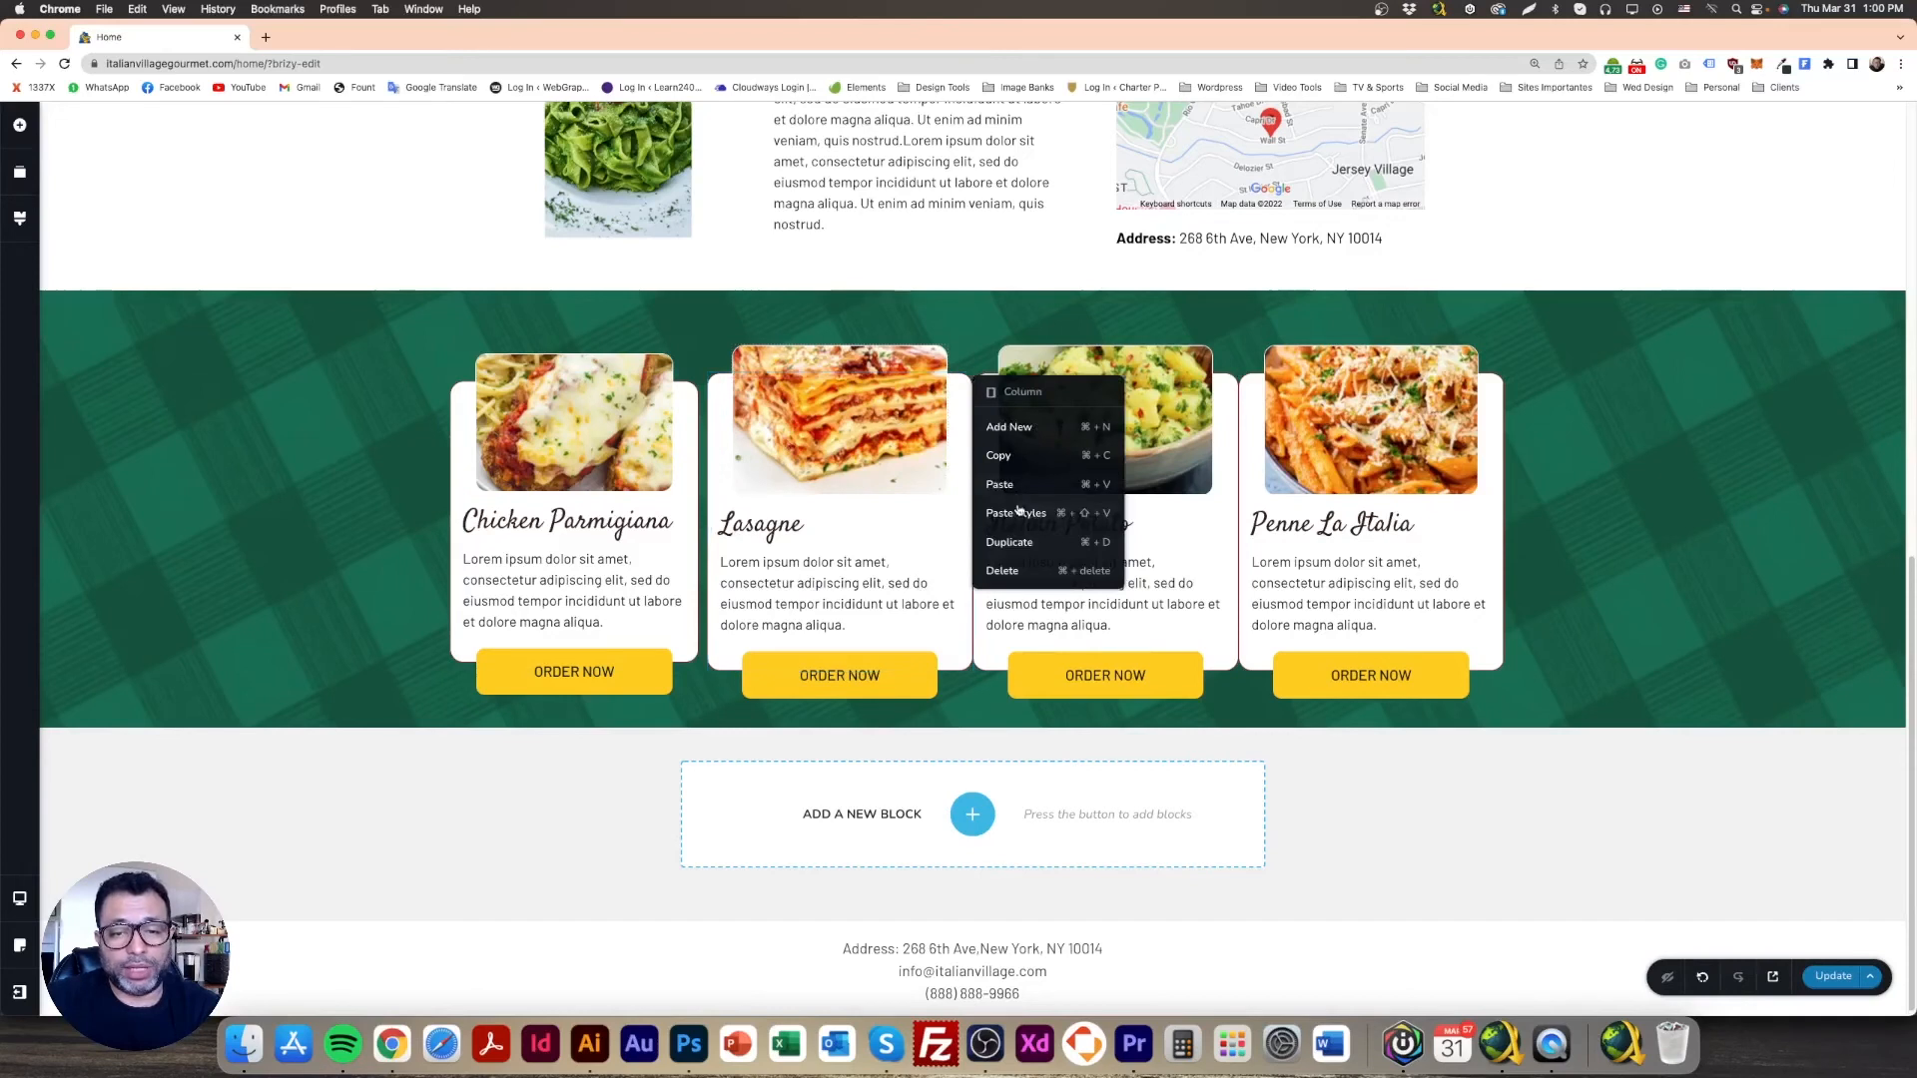
click(1015, 513)
right_click(1240, 380)
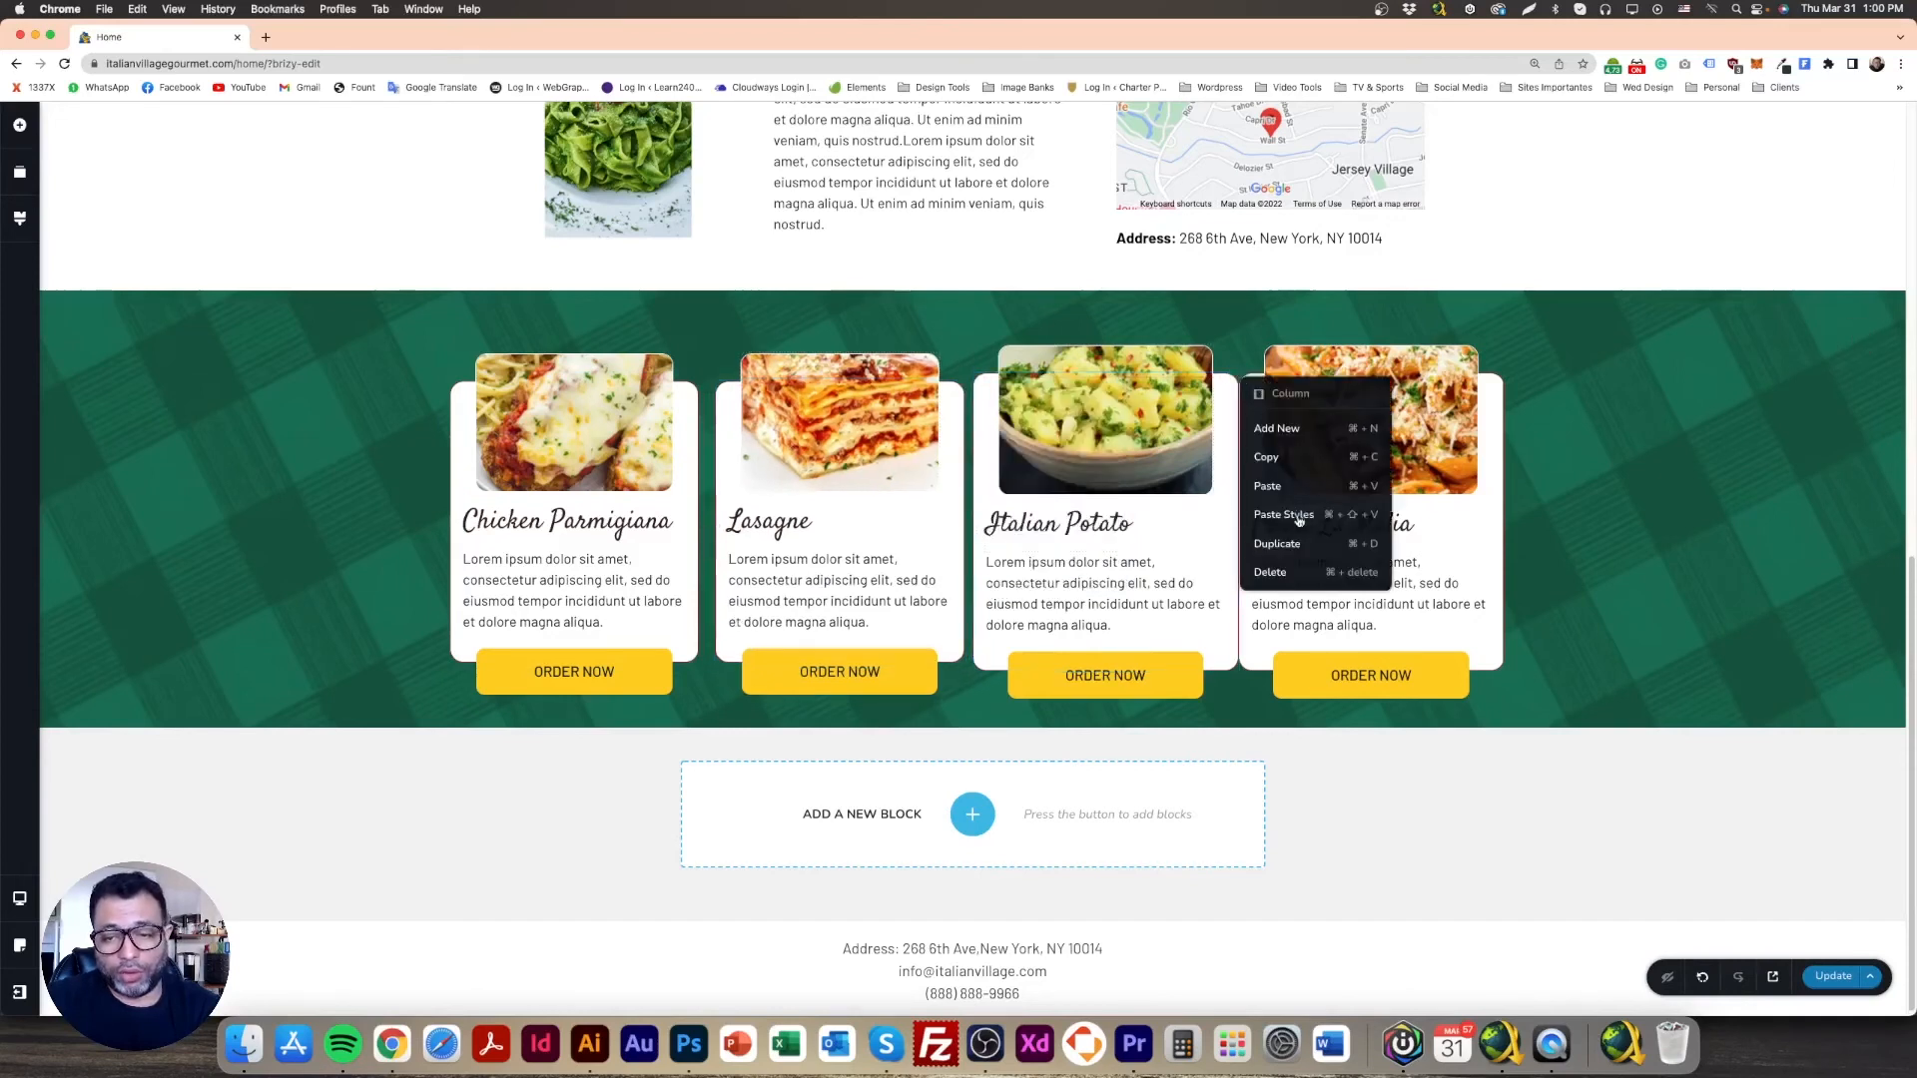
click(1288, 516)
right_click(1506, 375)
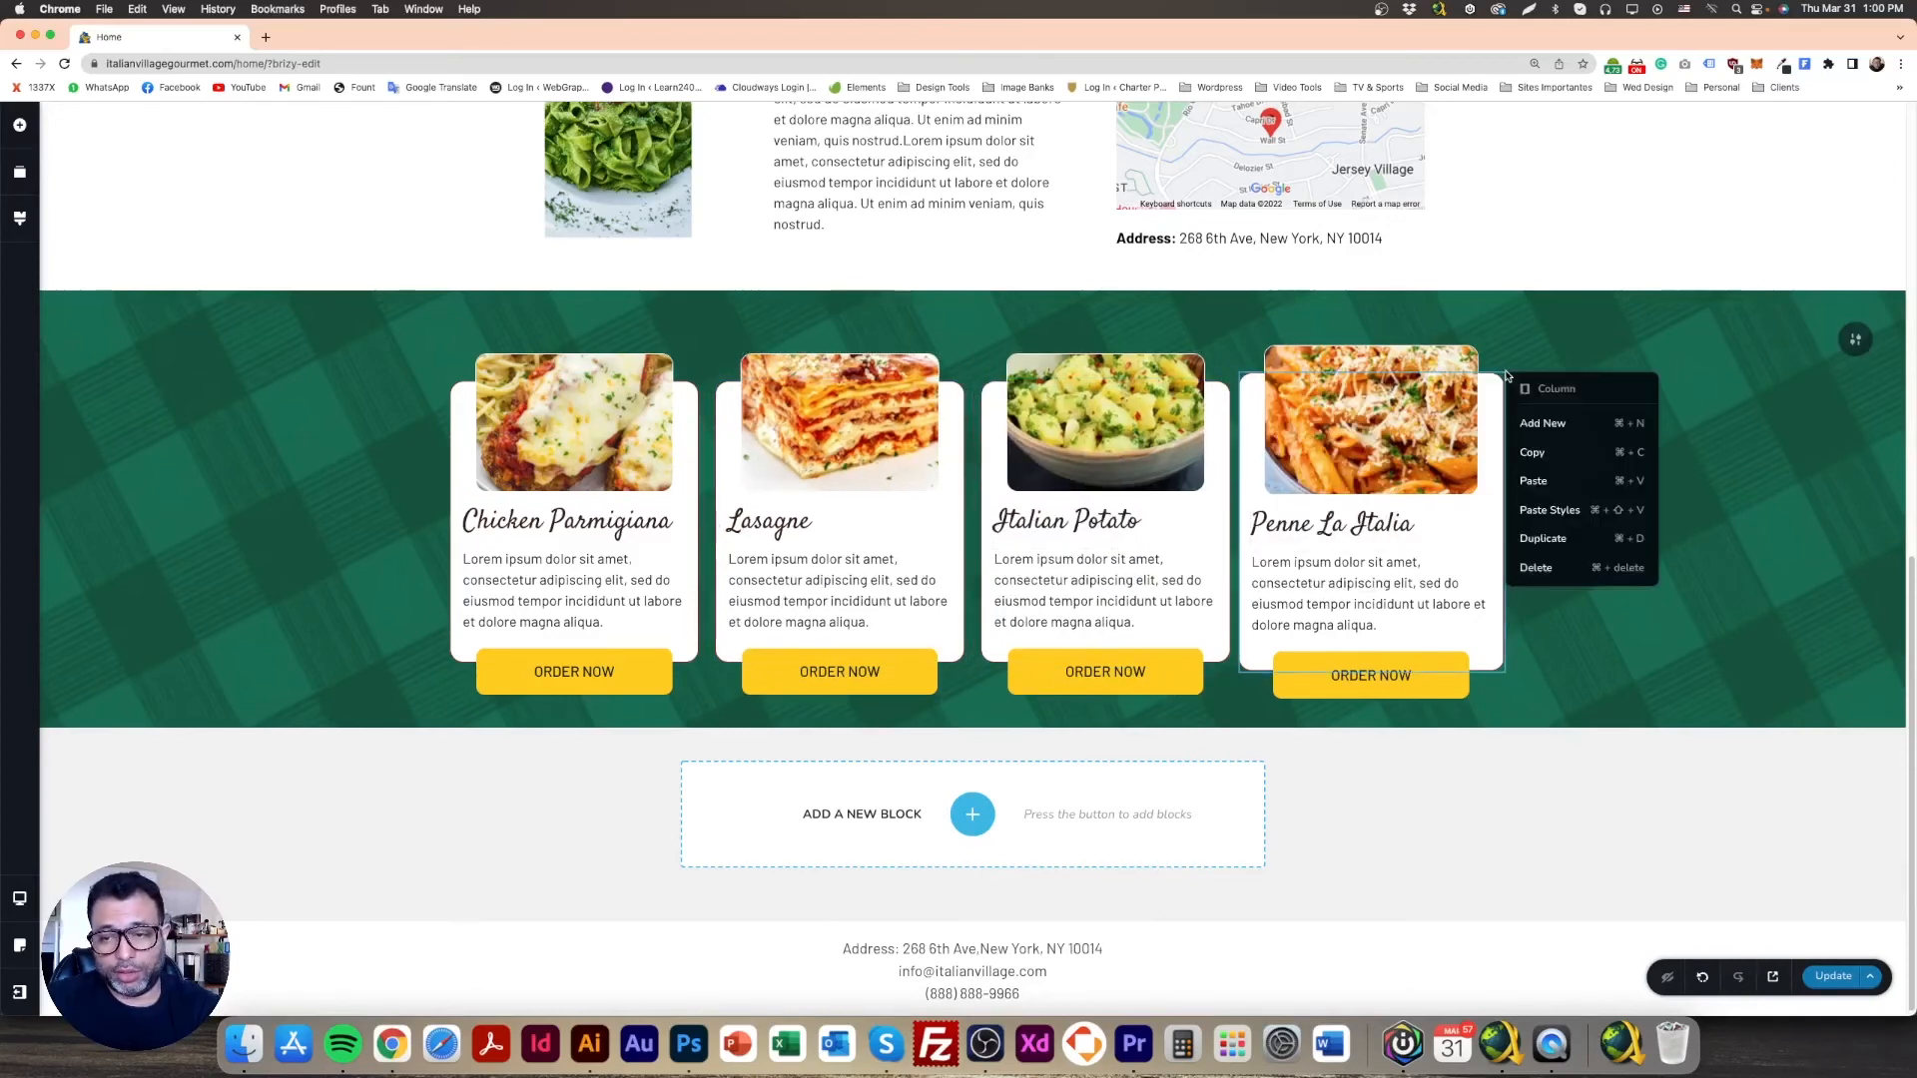
click(1563, 512)
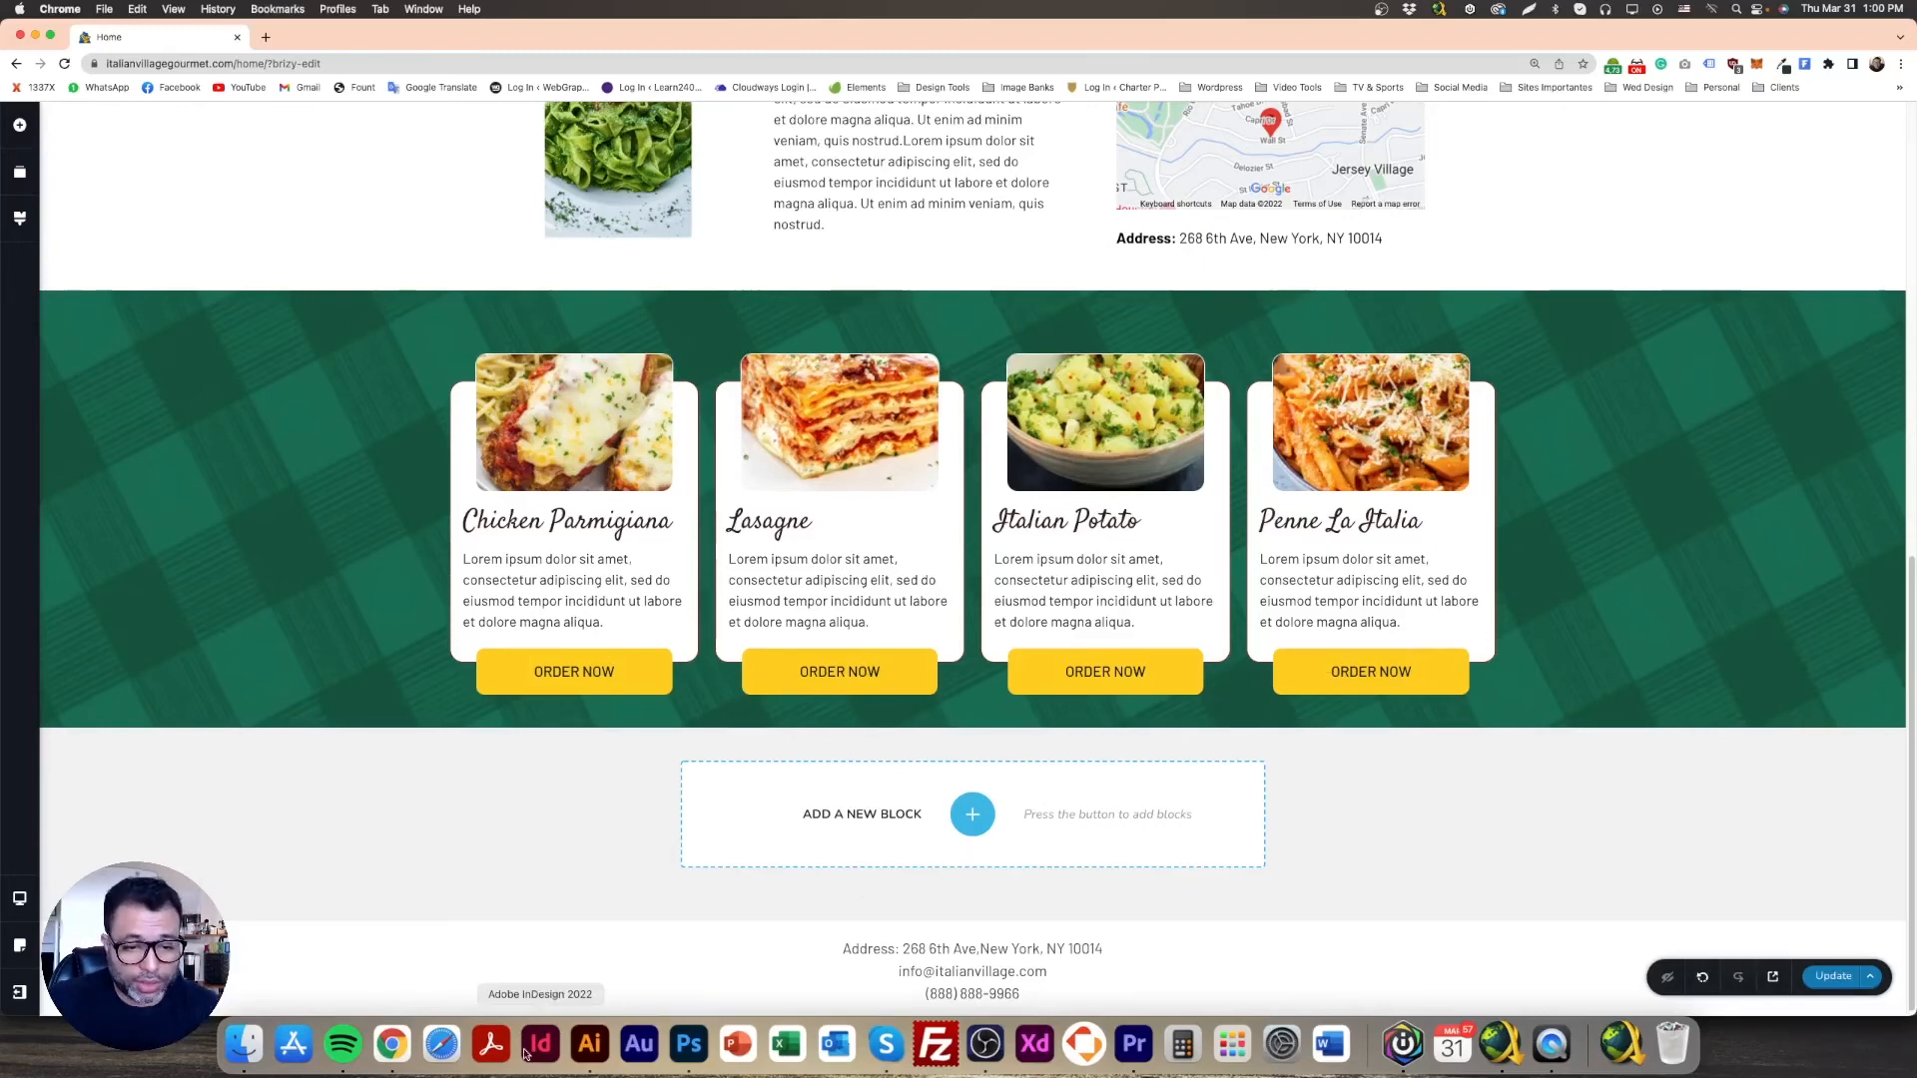
Step: Delete the red measuring rectangle, Rectangle 12, from the Photoshop mockup and zoom out
click(689, 1051)
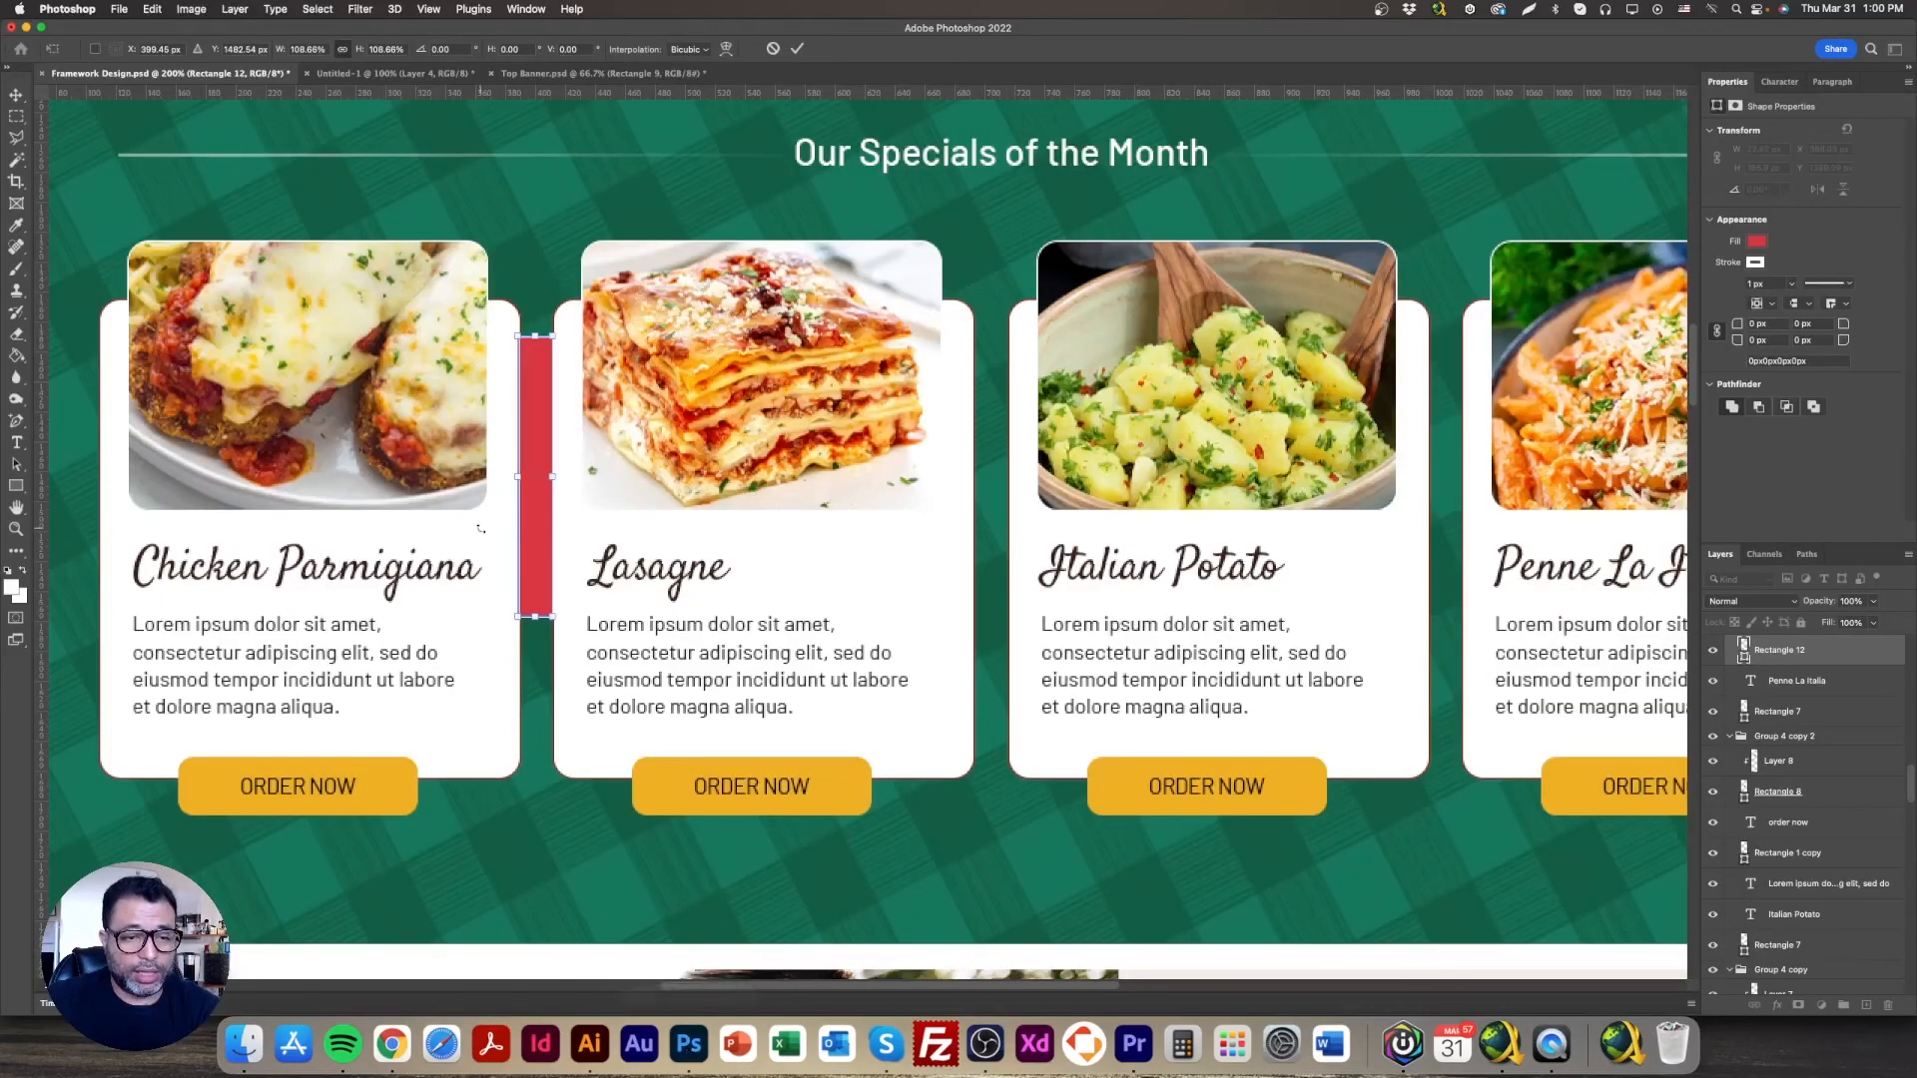
click(16, 94)
key(Delete)
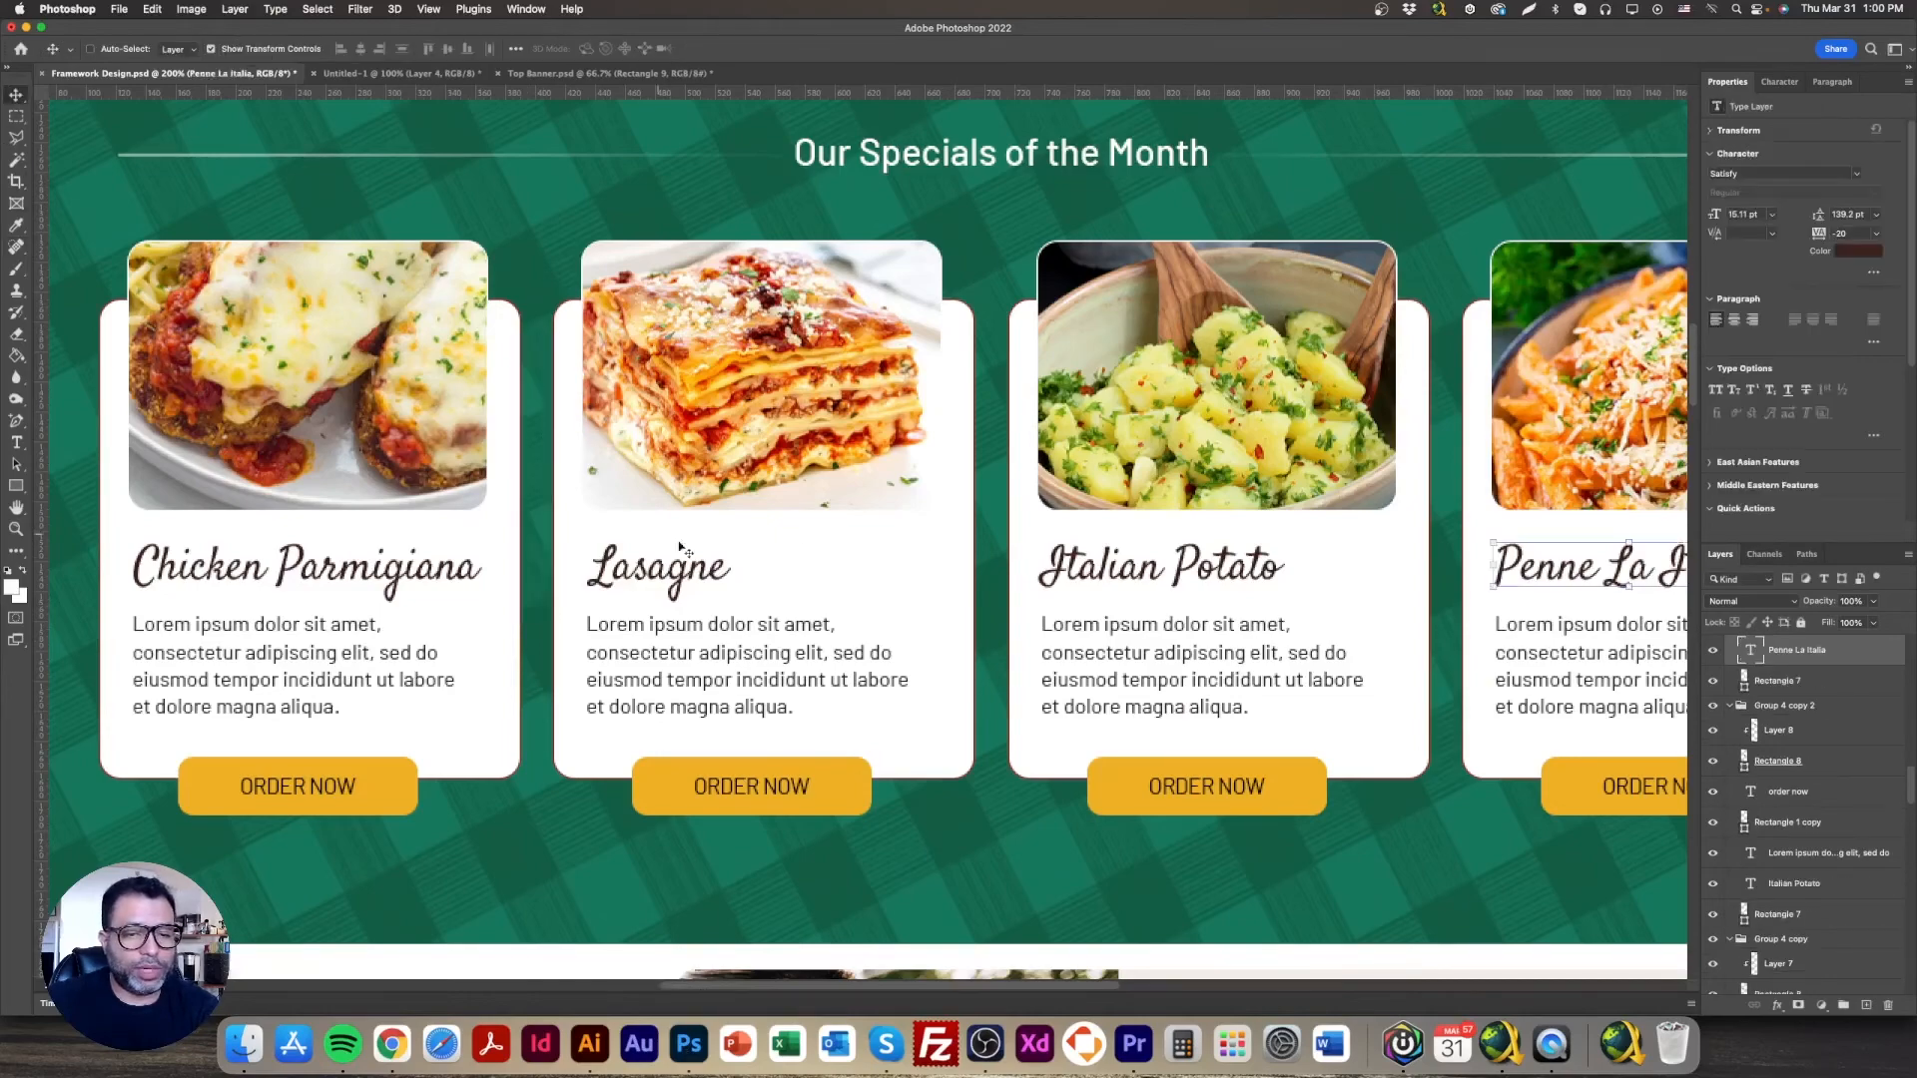
scroll(886, 577, down, 5)
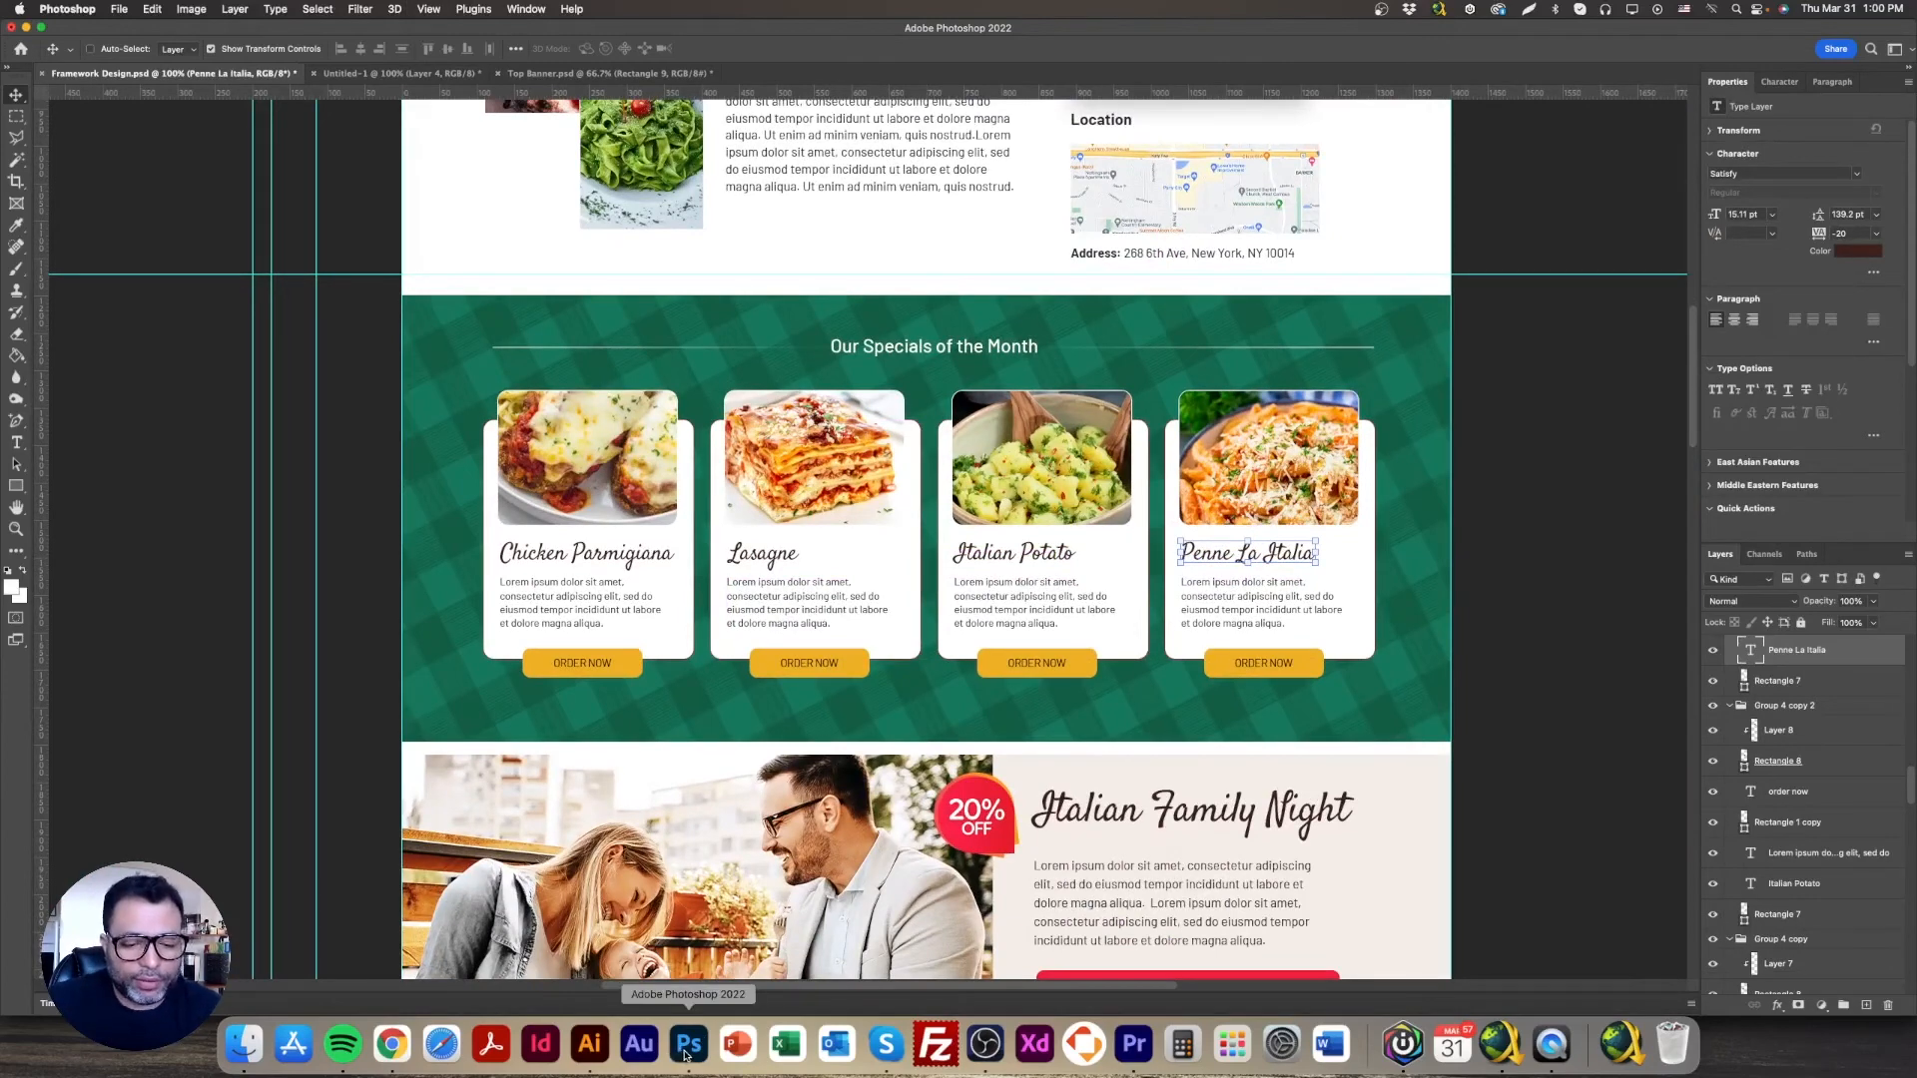
click(399, 1050)
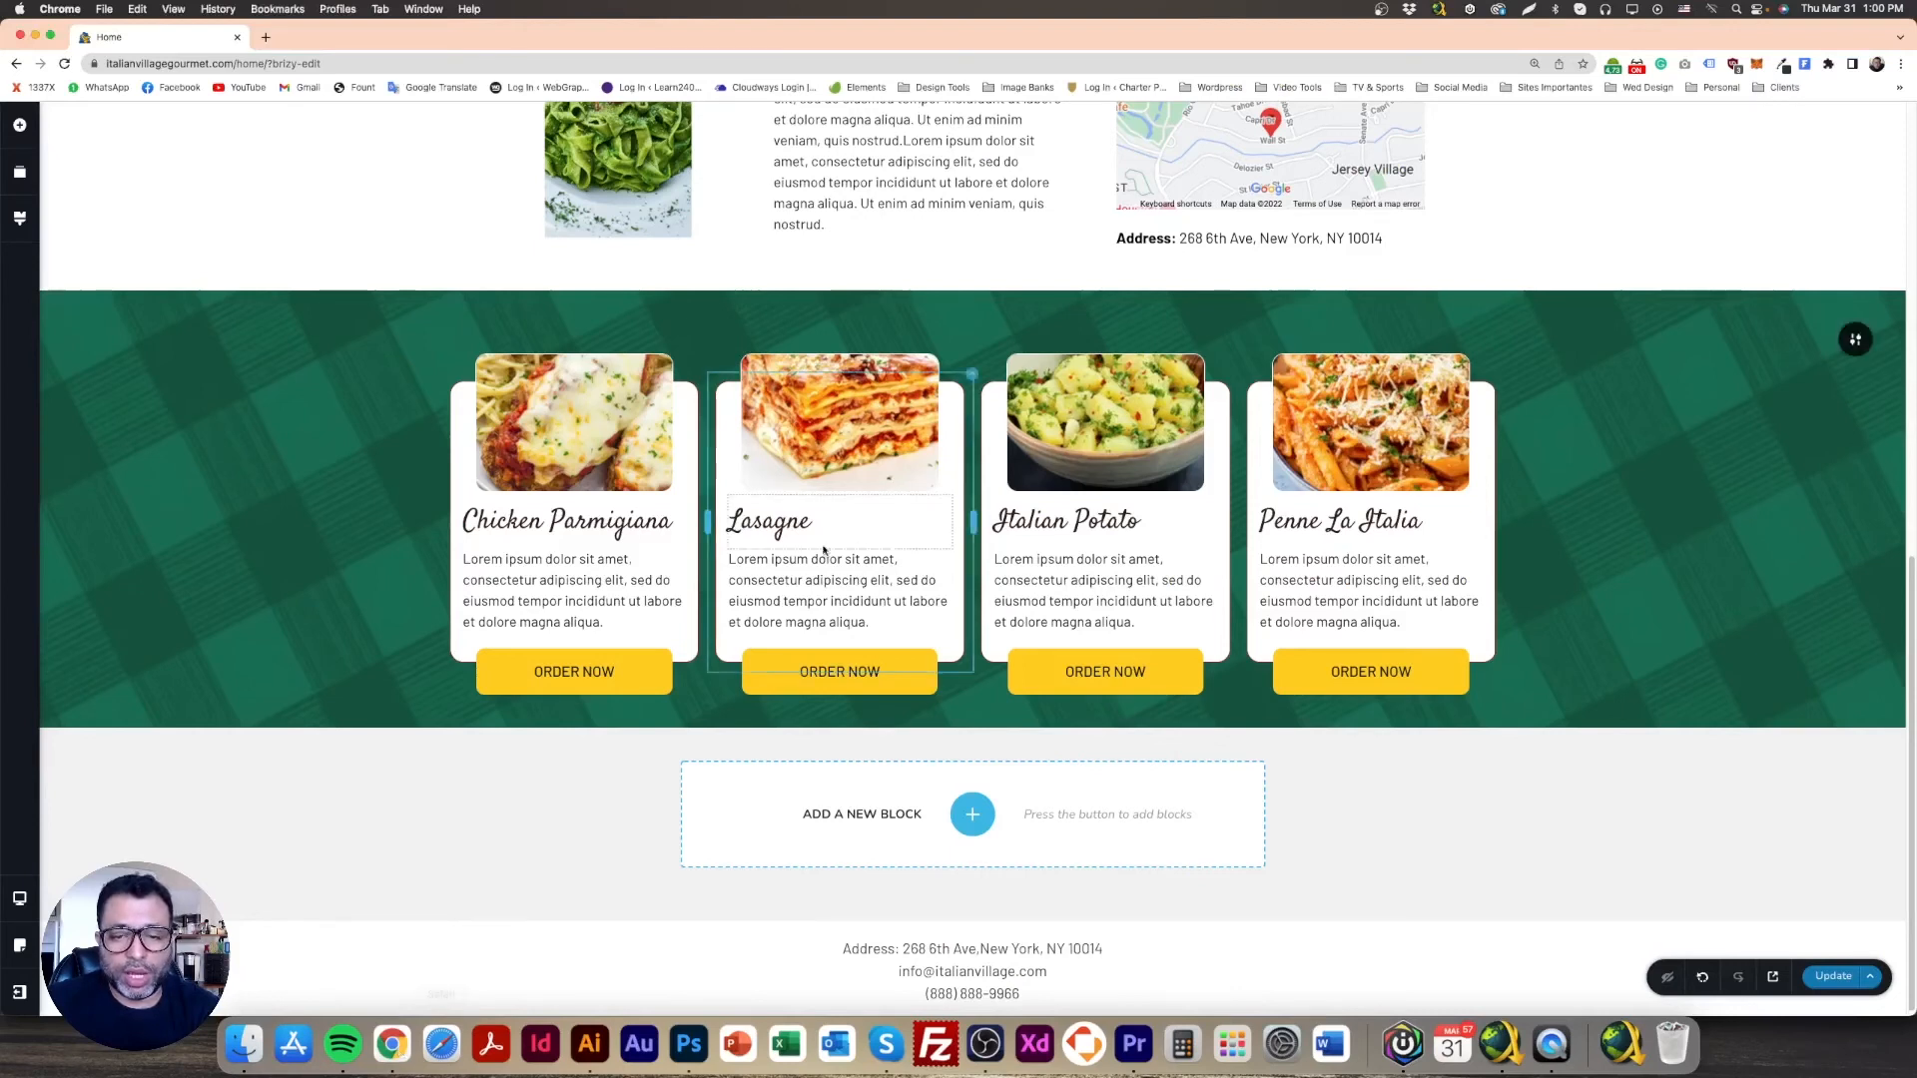
Step: Centre-align the Lasagne, Italian Potato and Penne La Italia dish titles
triple_click(603, 528)
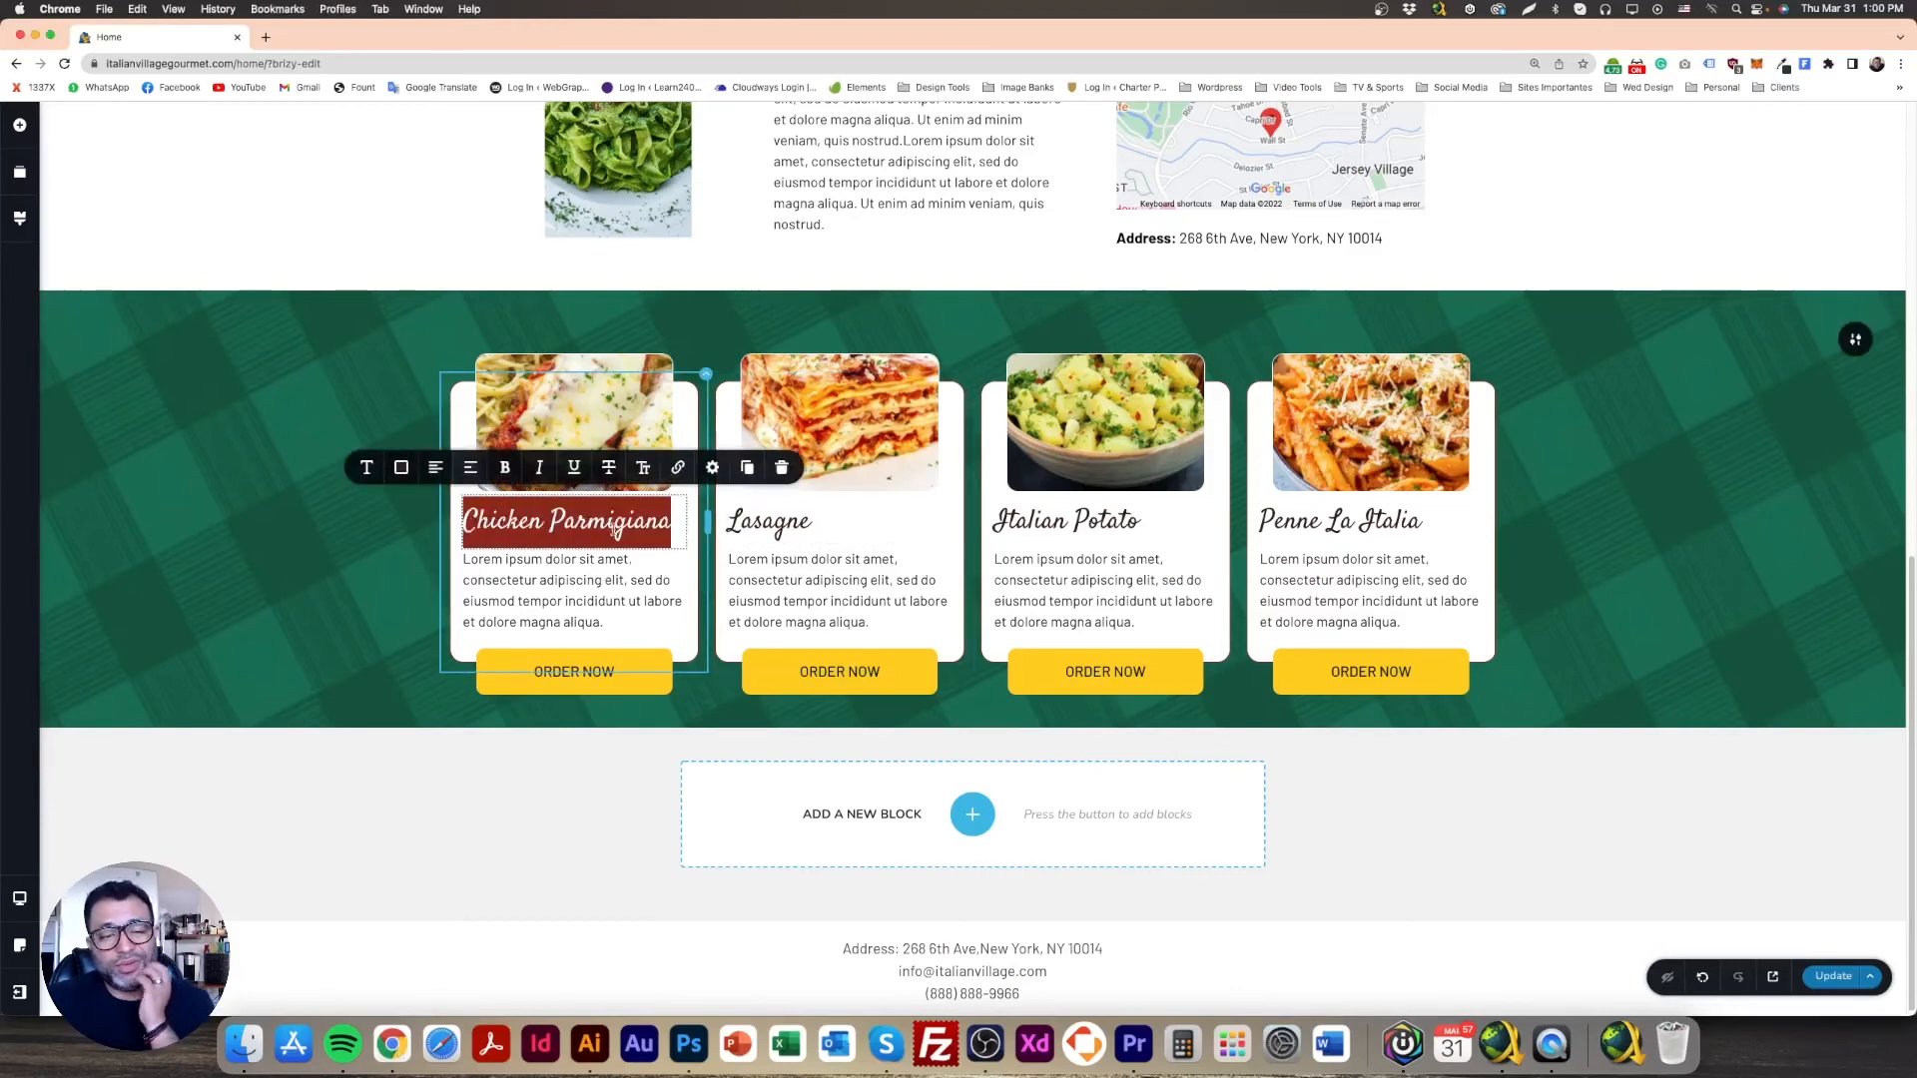
triple_click(768, 521)
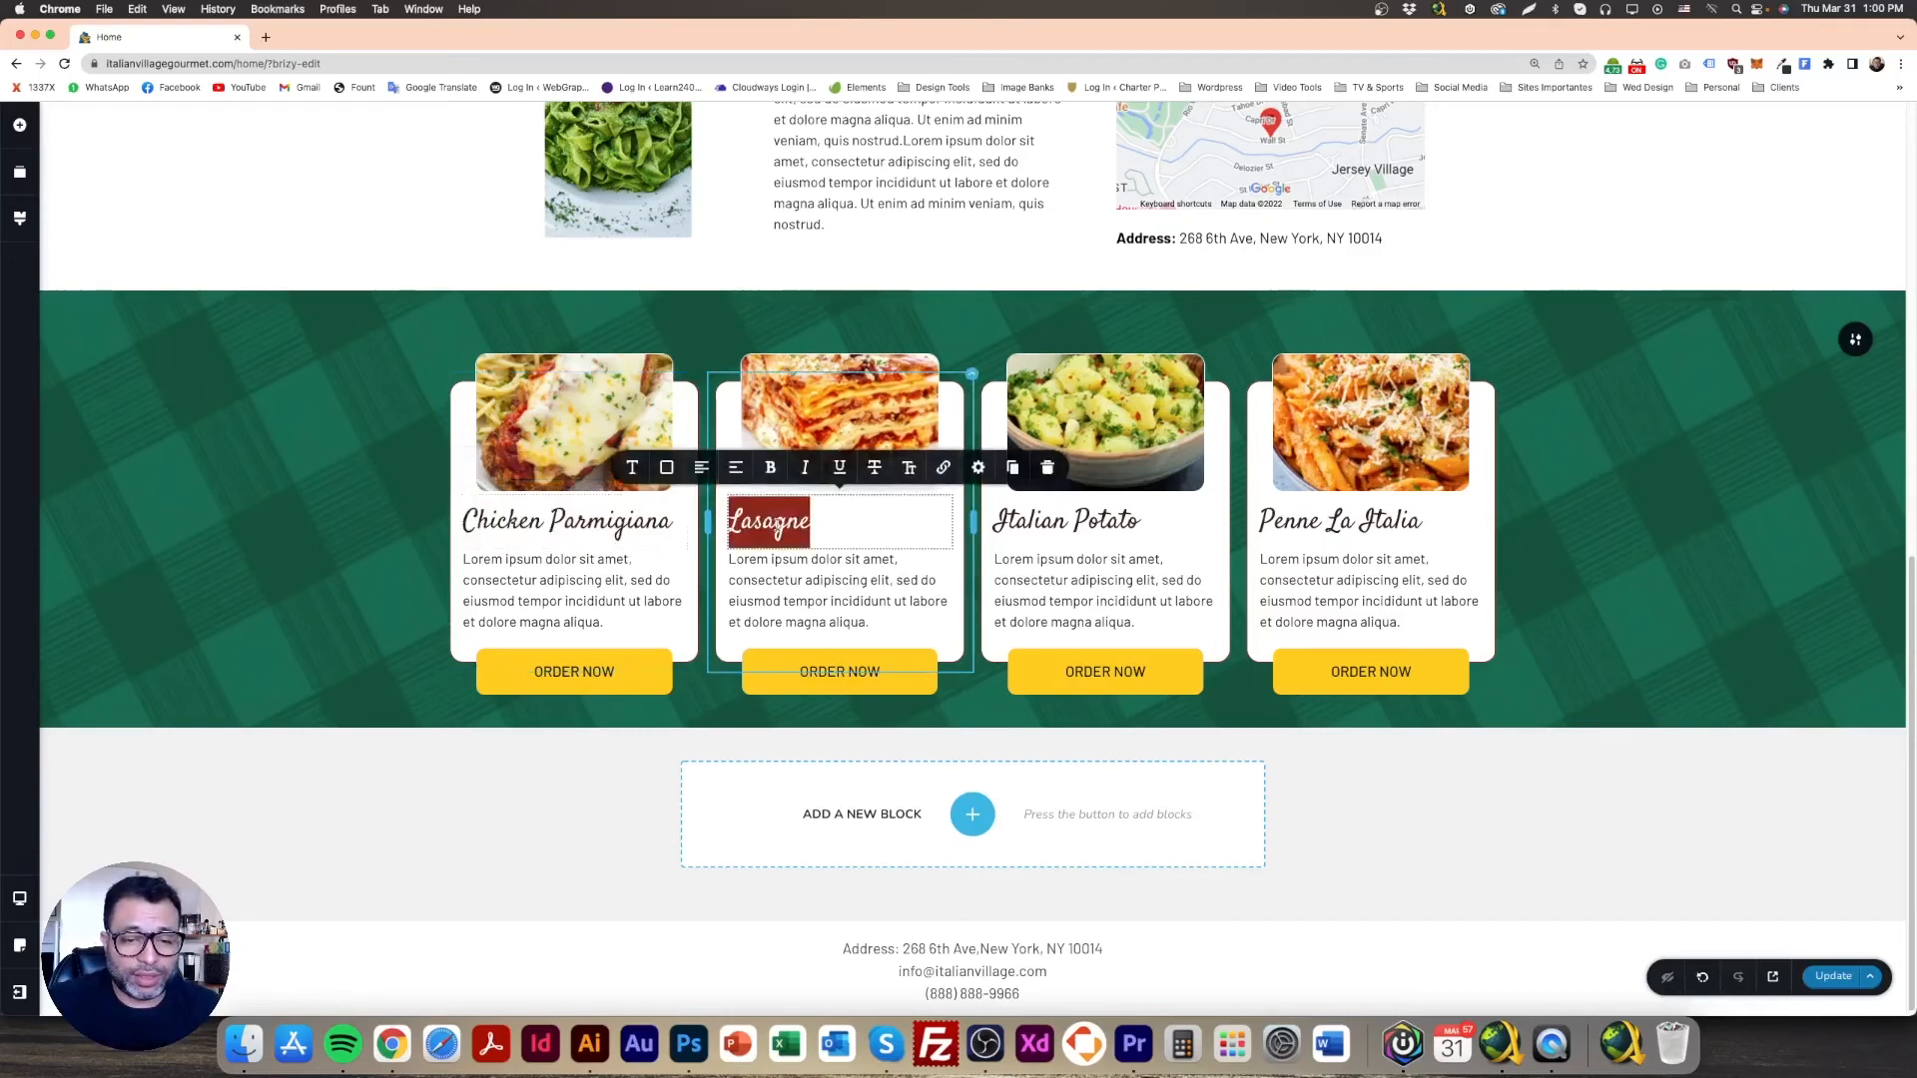
click(698, 478)
triple_click(1066, 521)
click(967, 476)
triple_click(1337, 521)
click(1233, 469)
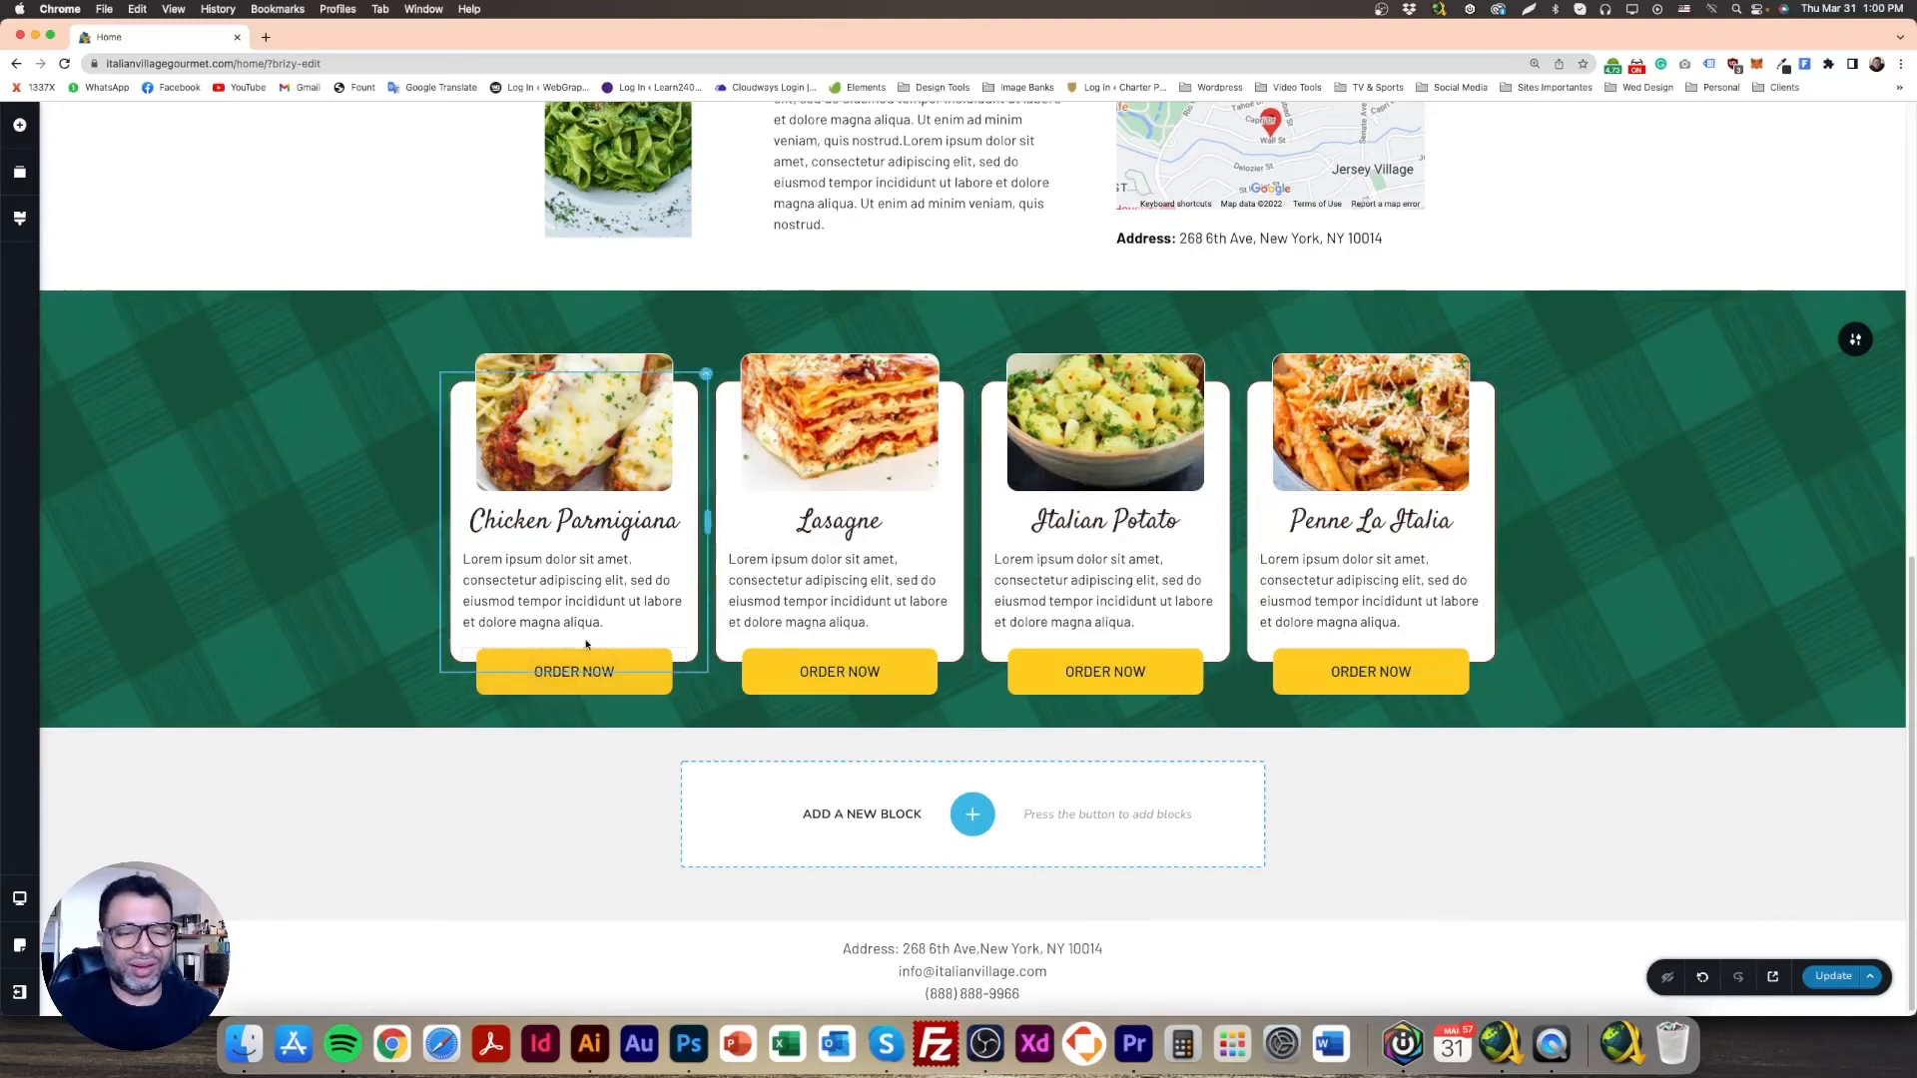
Step: Centre-align the description paragraphs in all four menu cards
click(584, 580)
triple_click(584, 580)
click(440, 519)
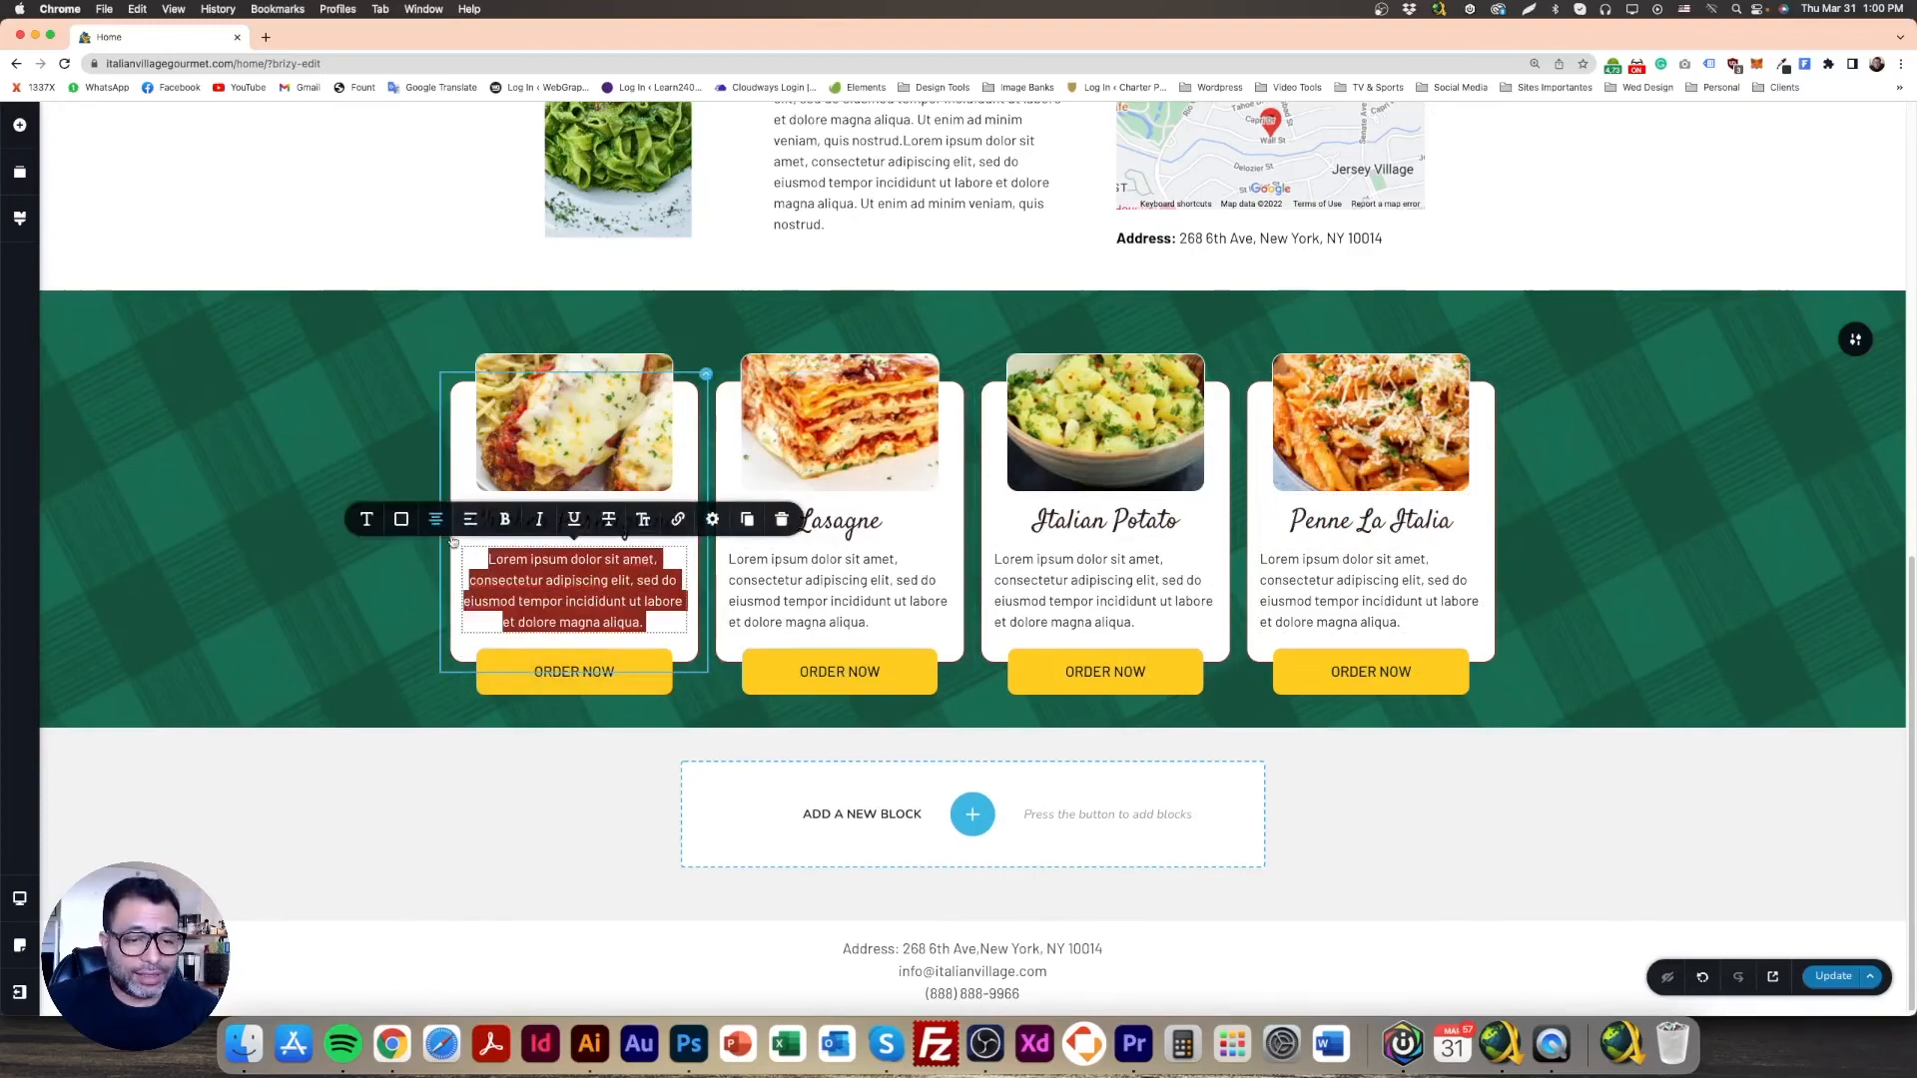
triple_click(856, 600)
double_click(704, 521)
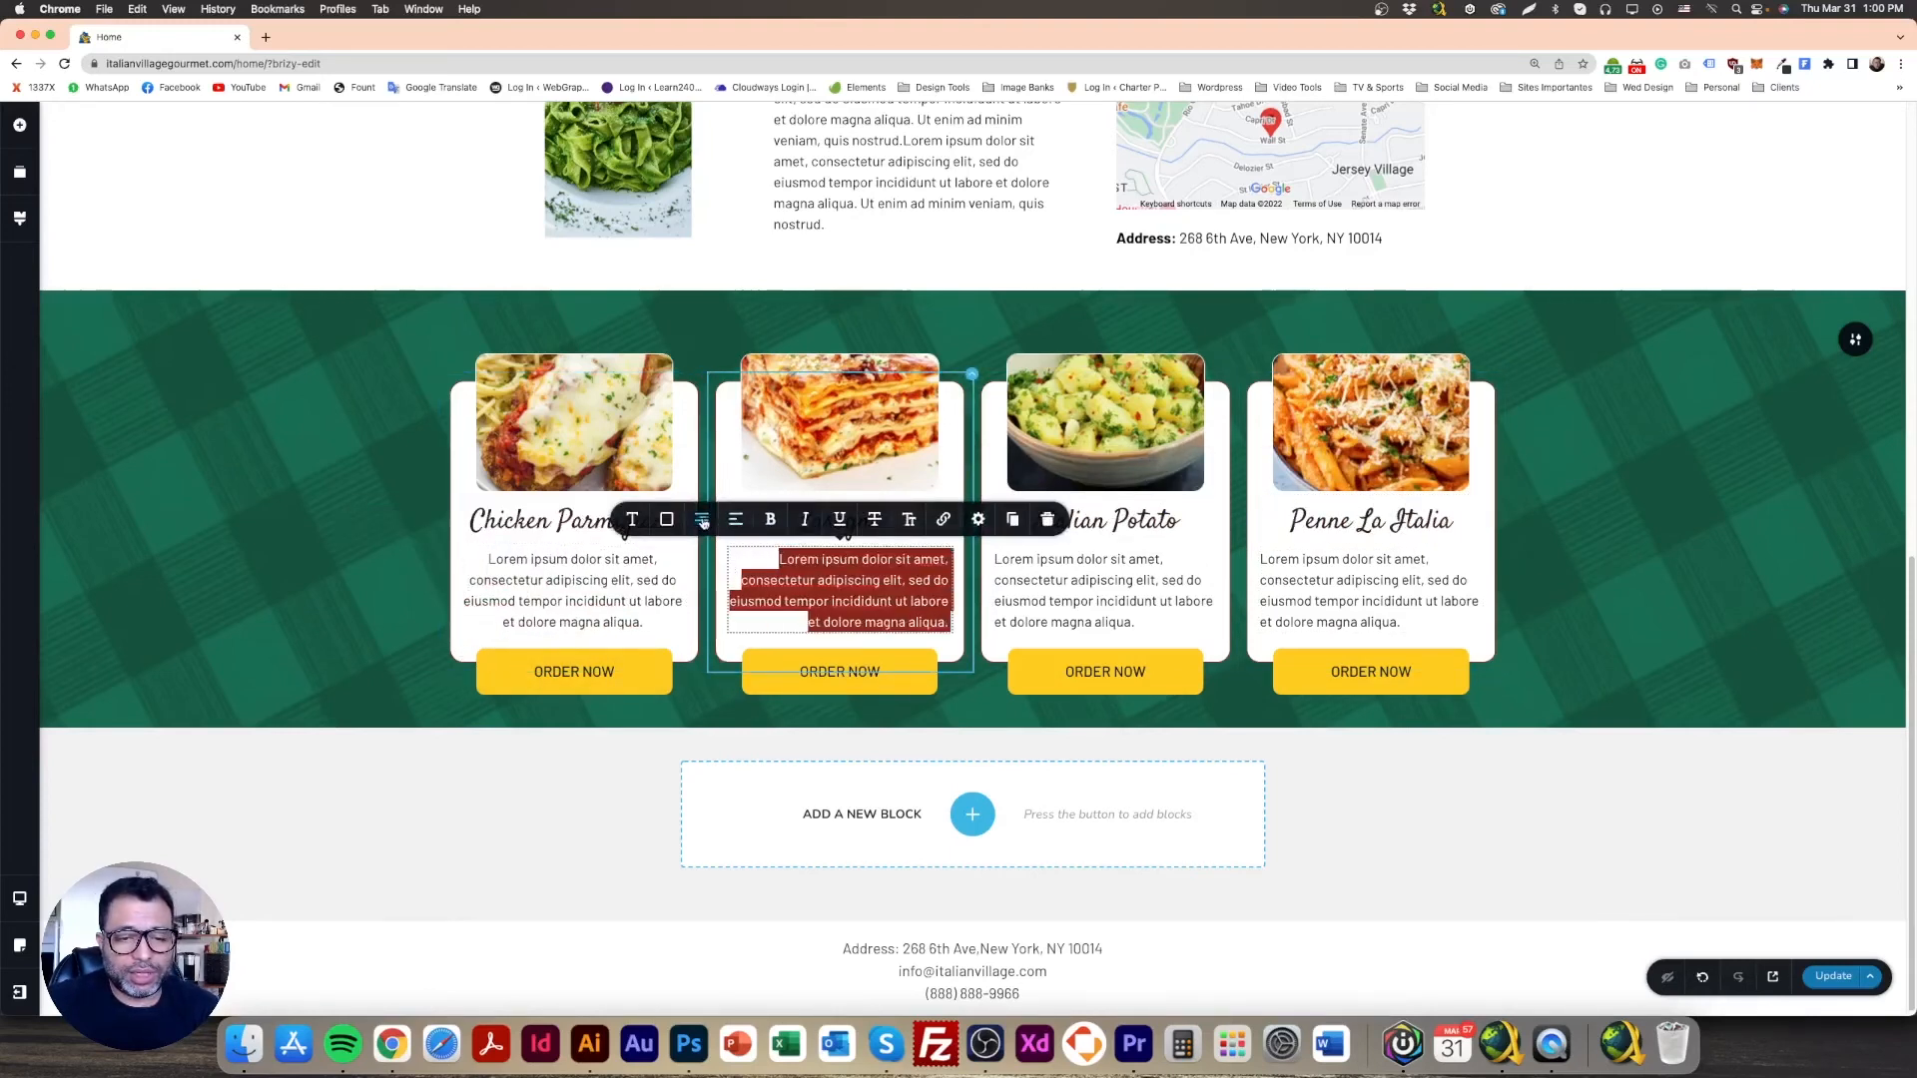
click(707, 524)
click(707, 523)
click(705, 521)
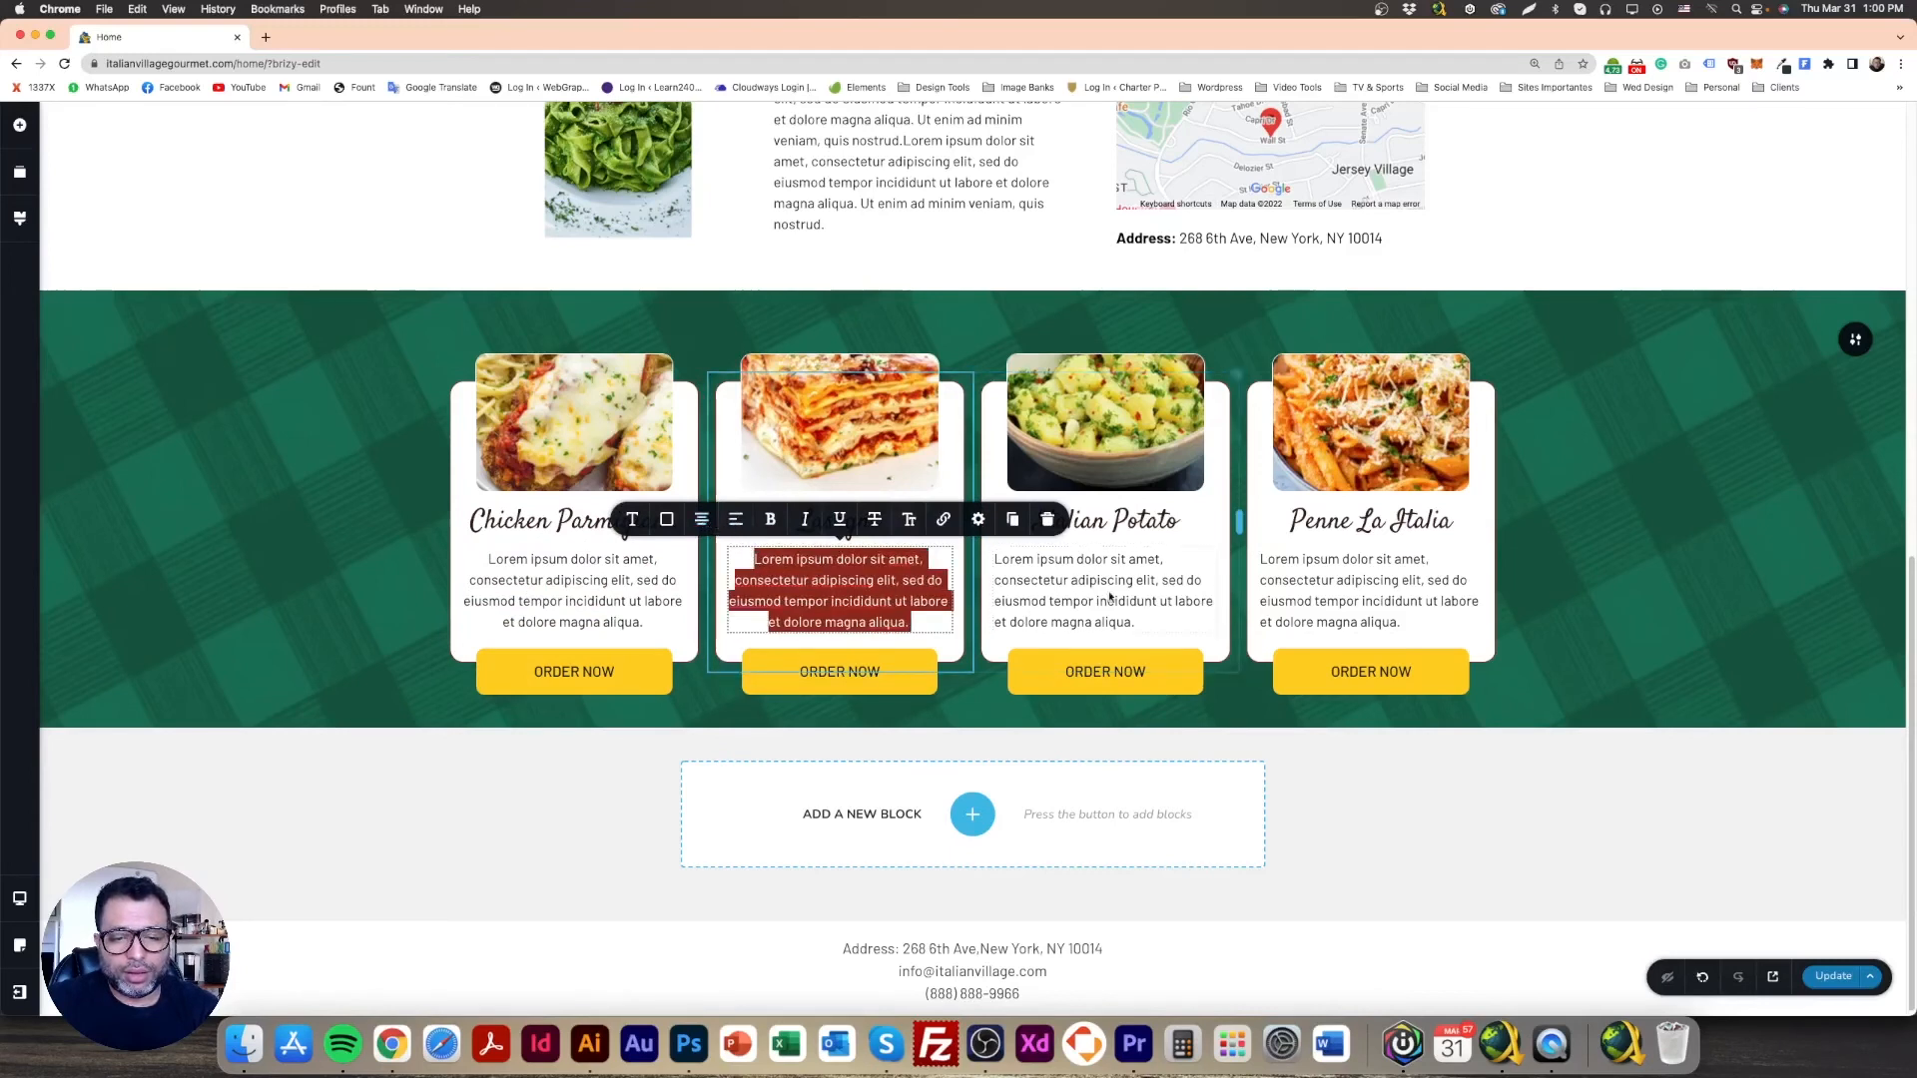
triple_click(1164, 584)
triple_click(1310, 582)
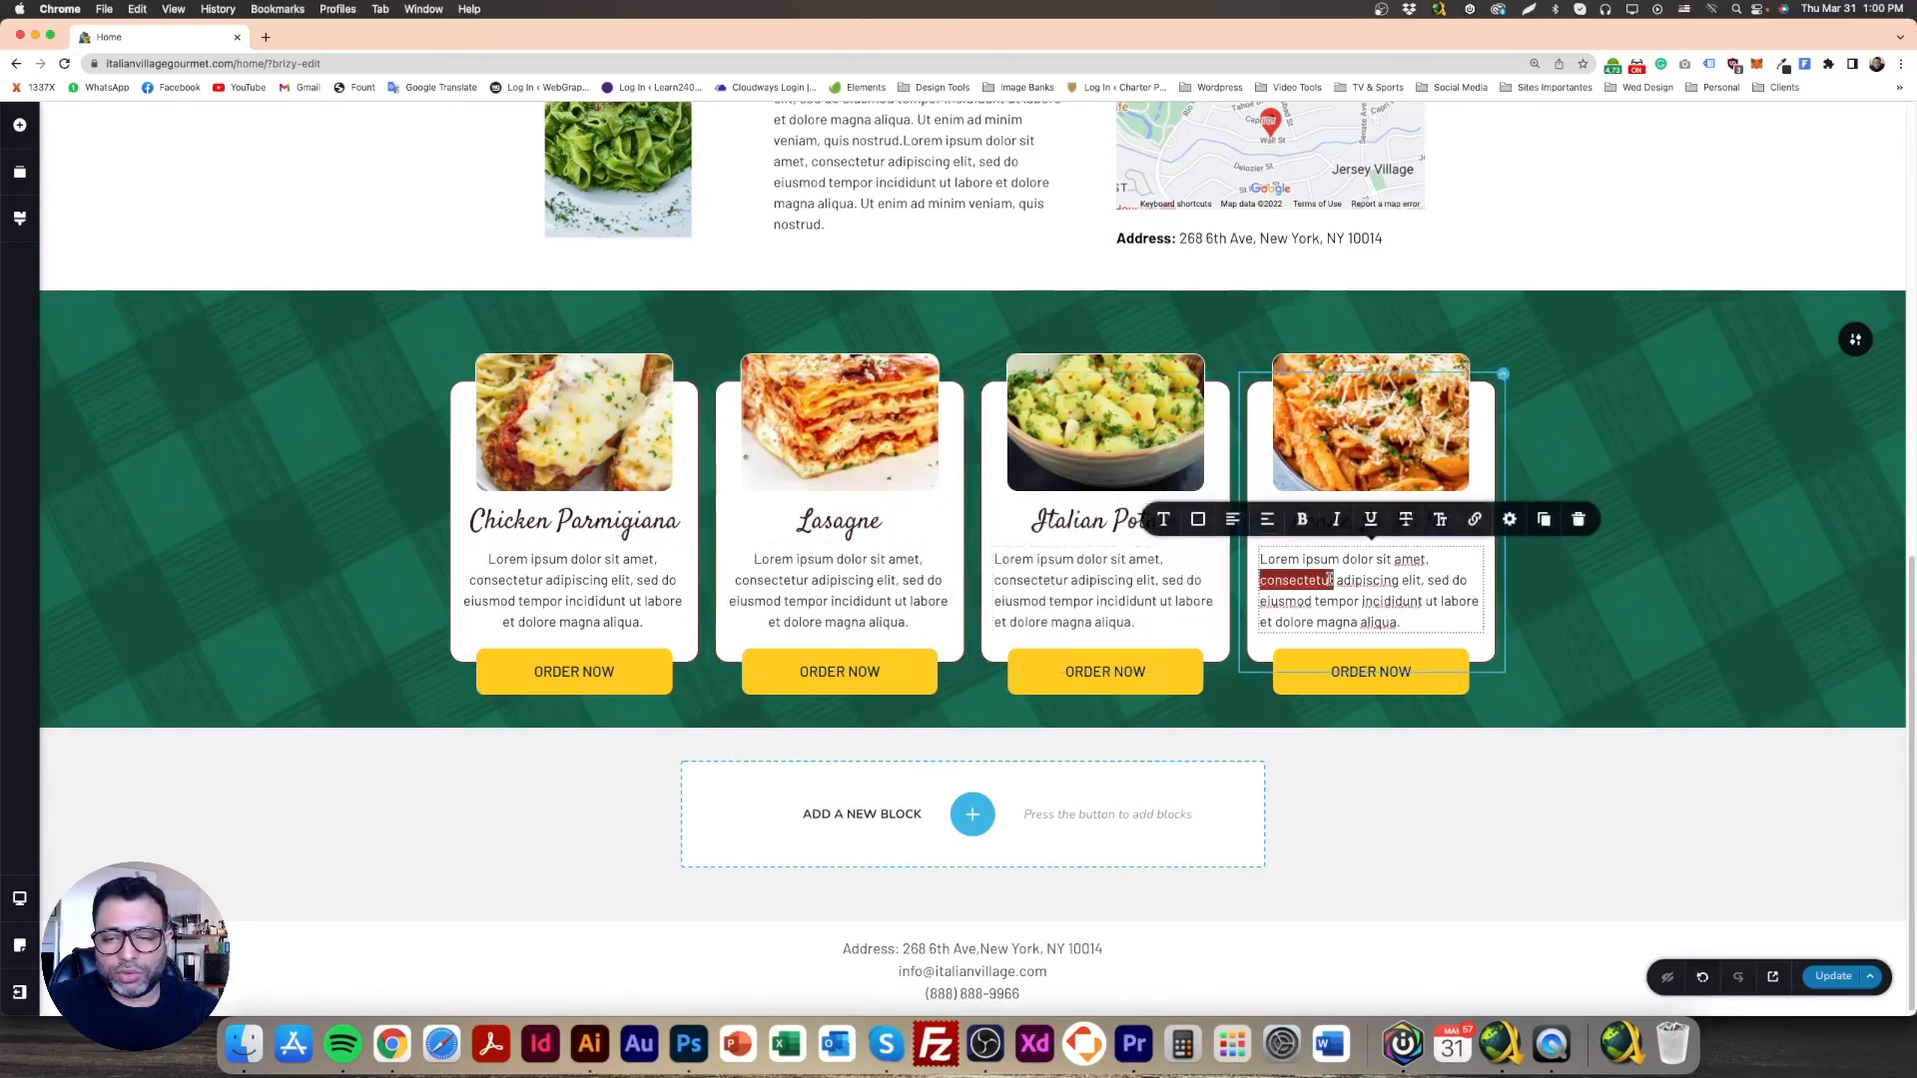
click(1233, 521)
click(1557, 605)
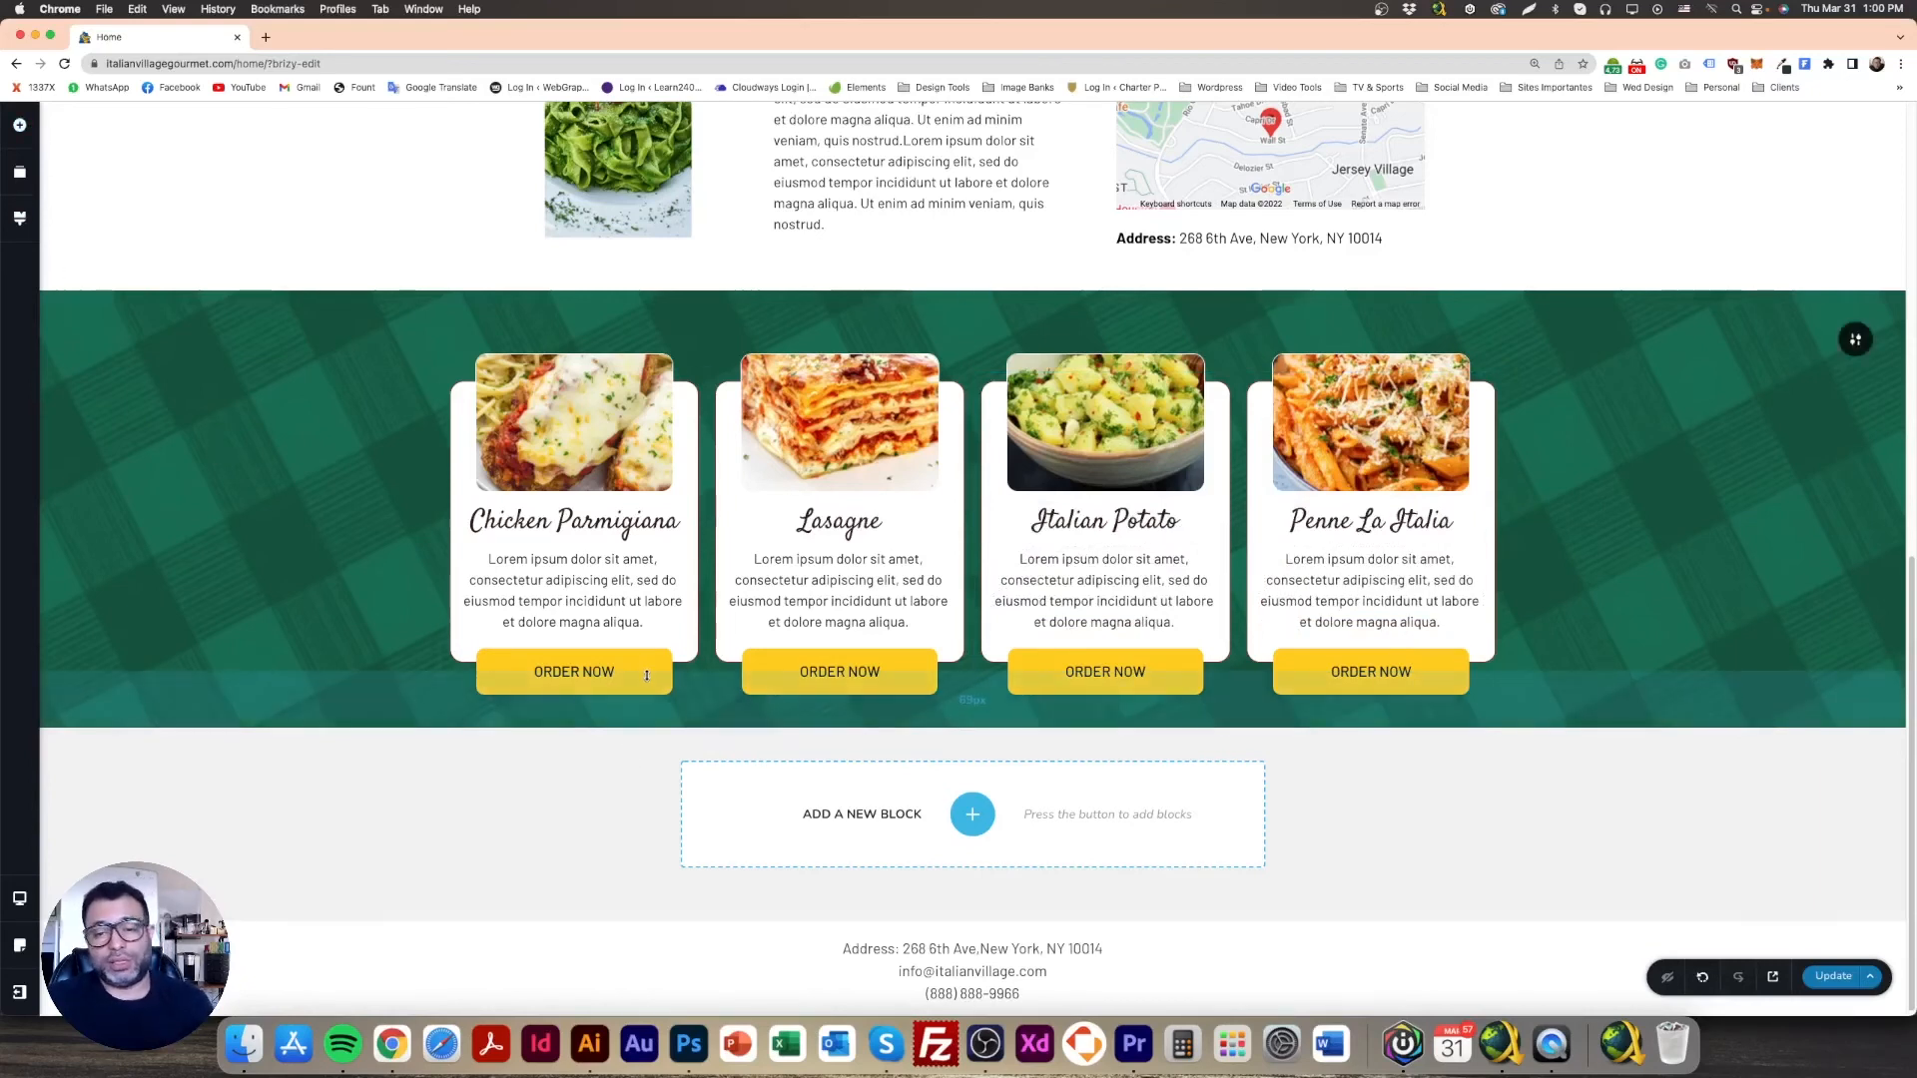
Step: Duplicate the address line under the map and drag the copy above the menu cards
scroll(1349, 847, up, 4)
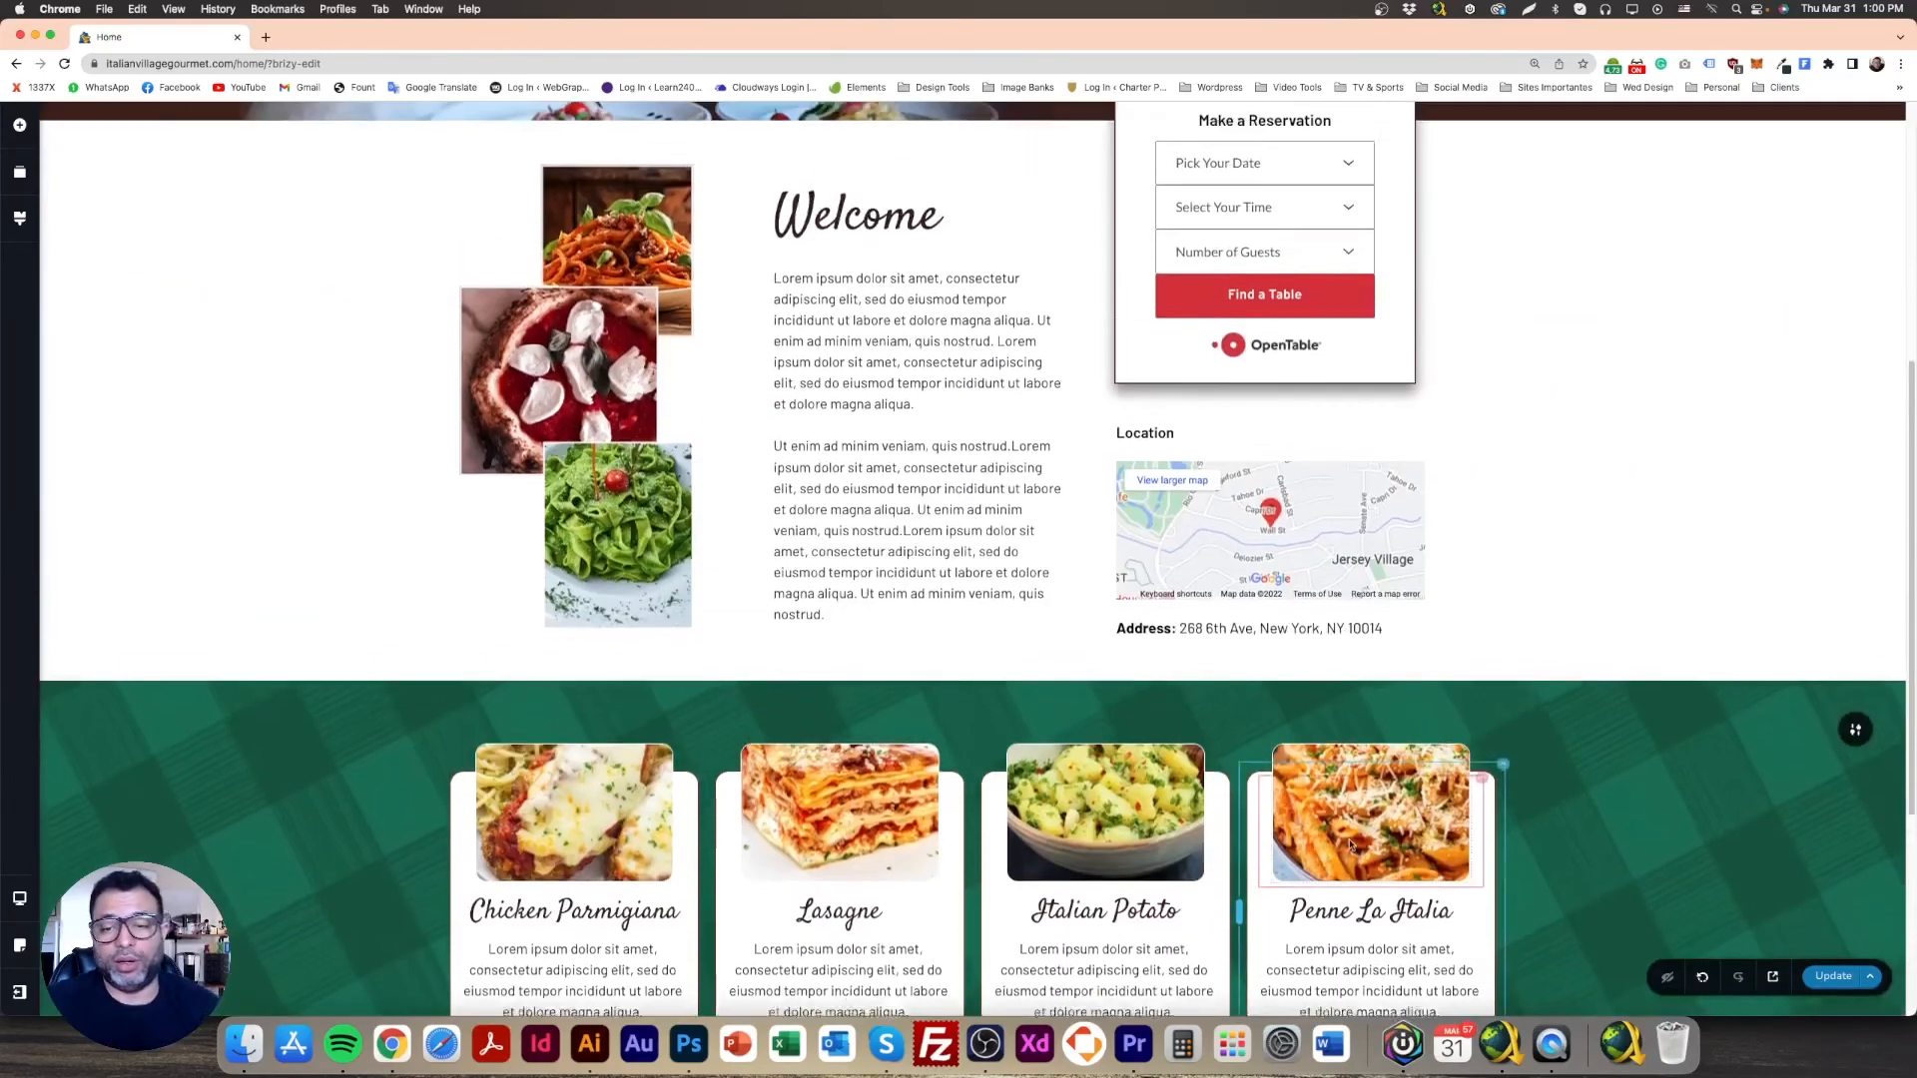
scroll(1388, 833, down, 3)
scroll(1431, 817, up, 2)
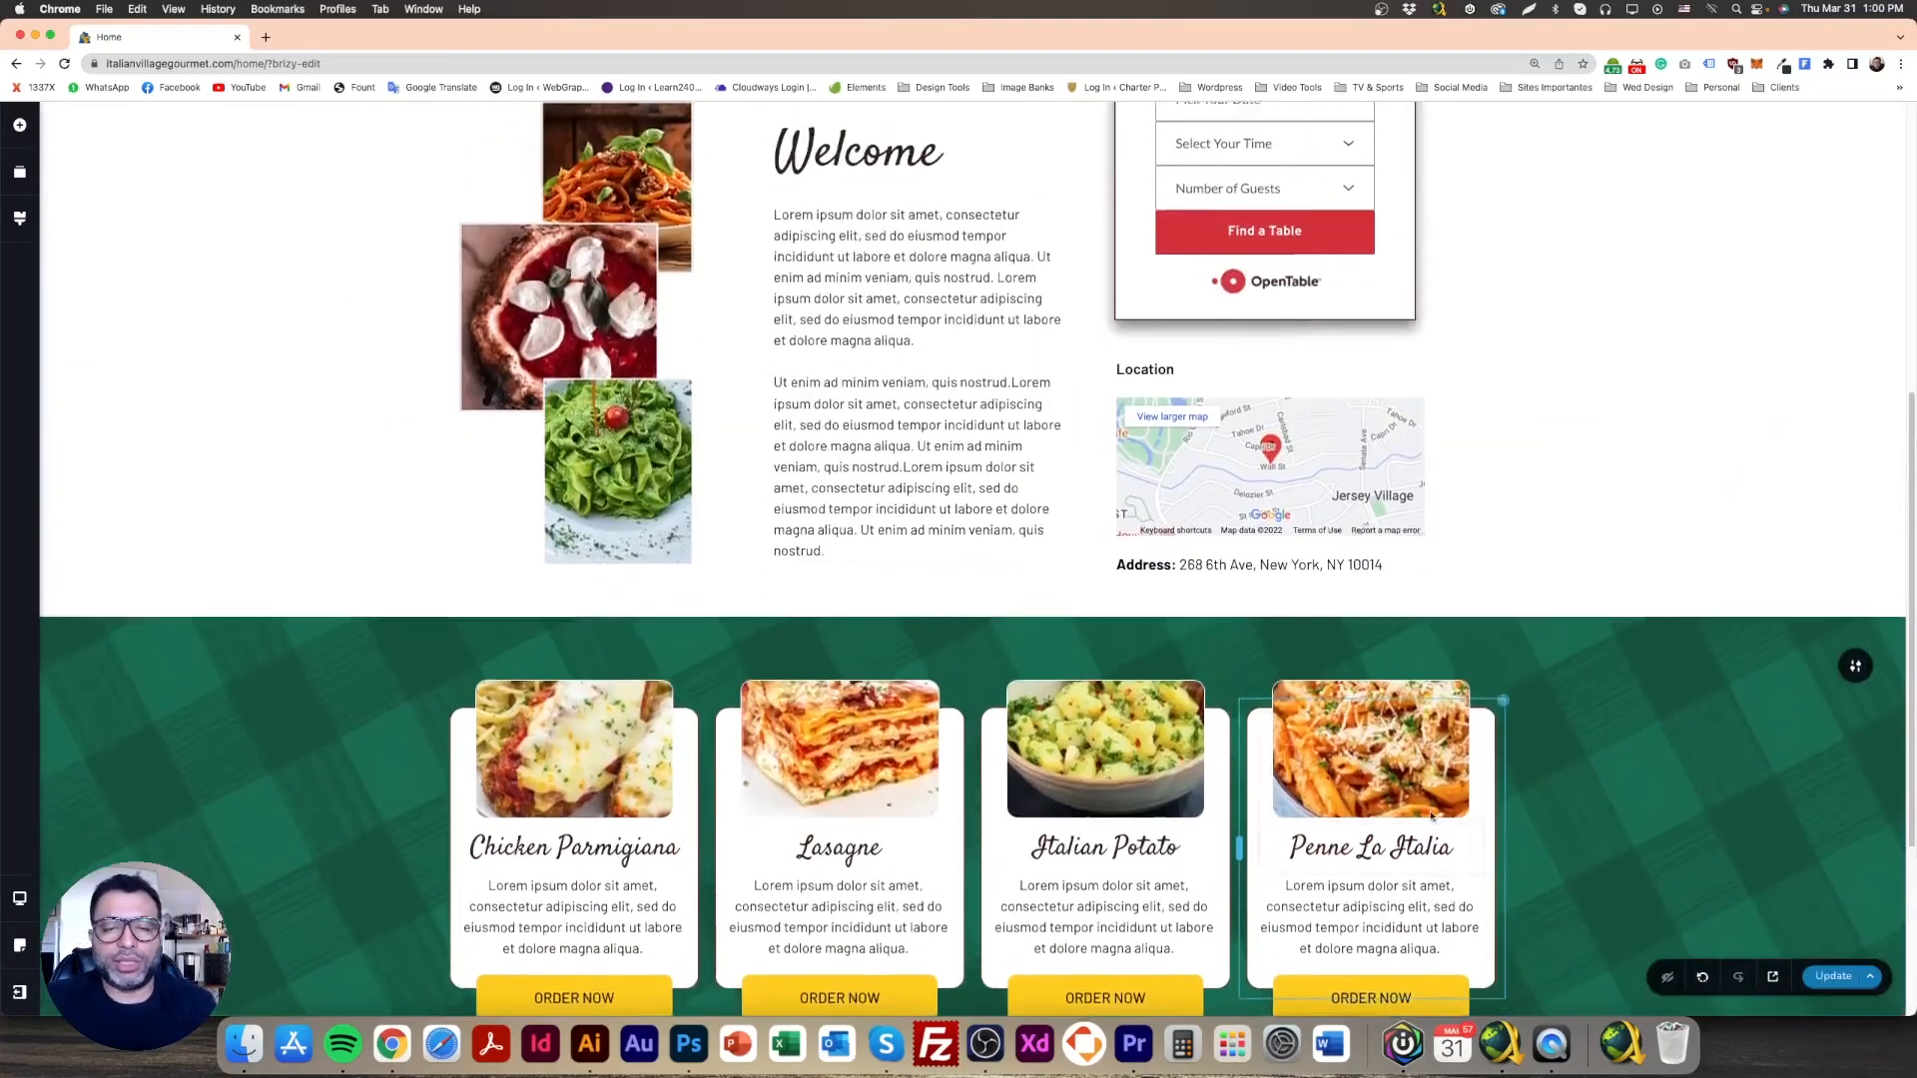
scroll(914, 627, down, 4)
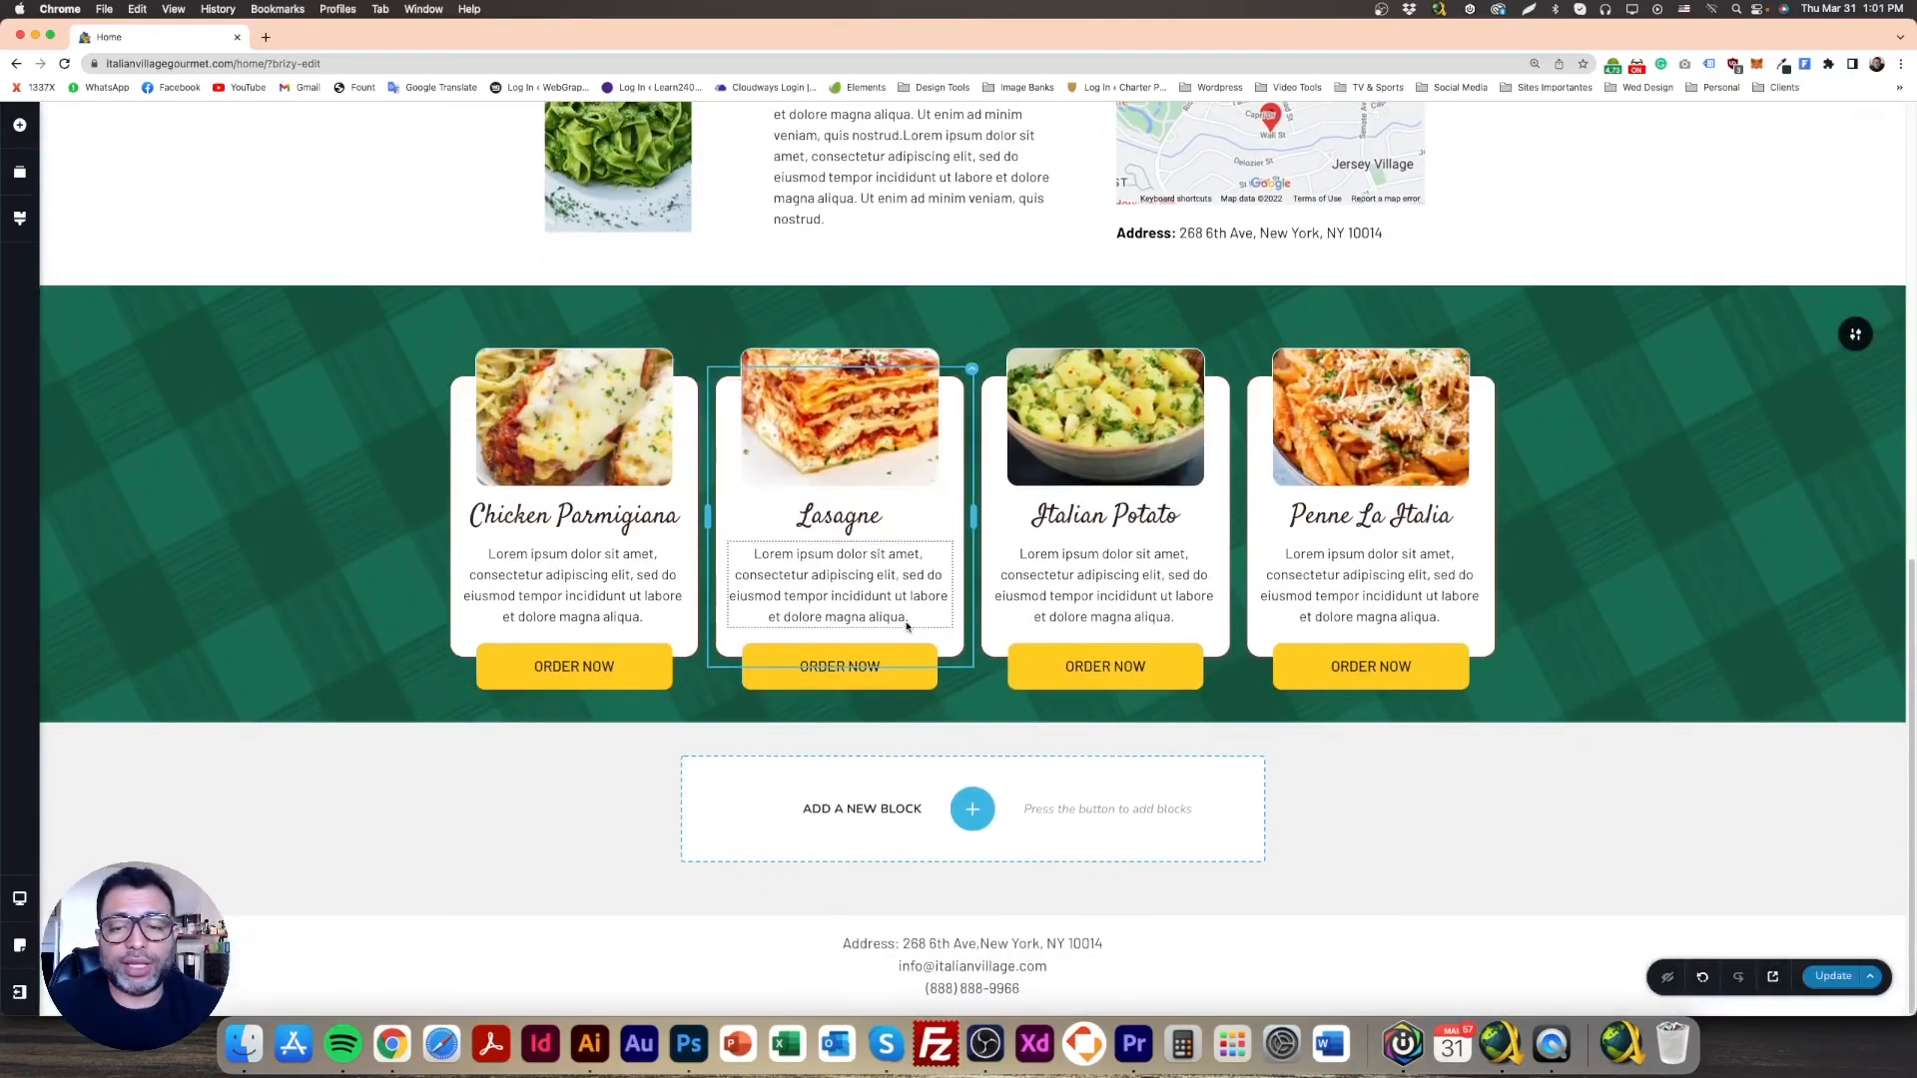
scroll(907, 627, up, 3)
click(1199, 477)
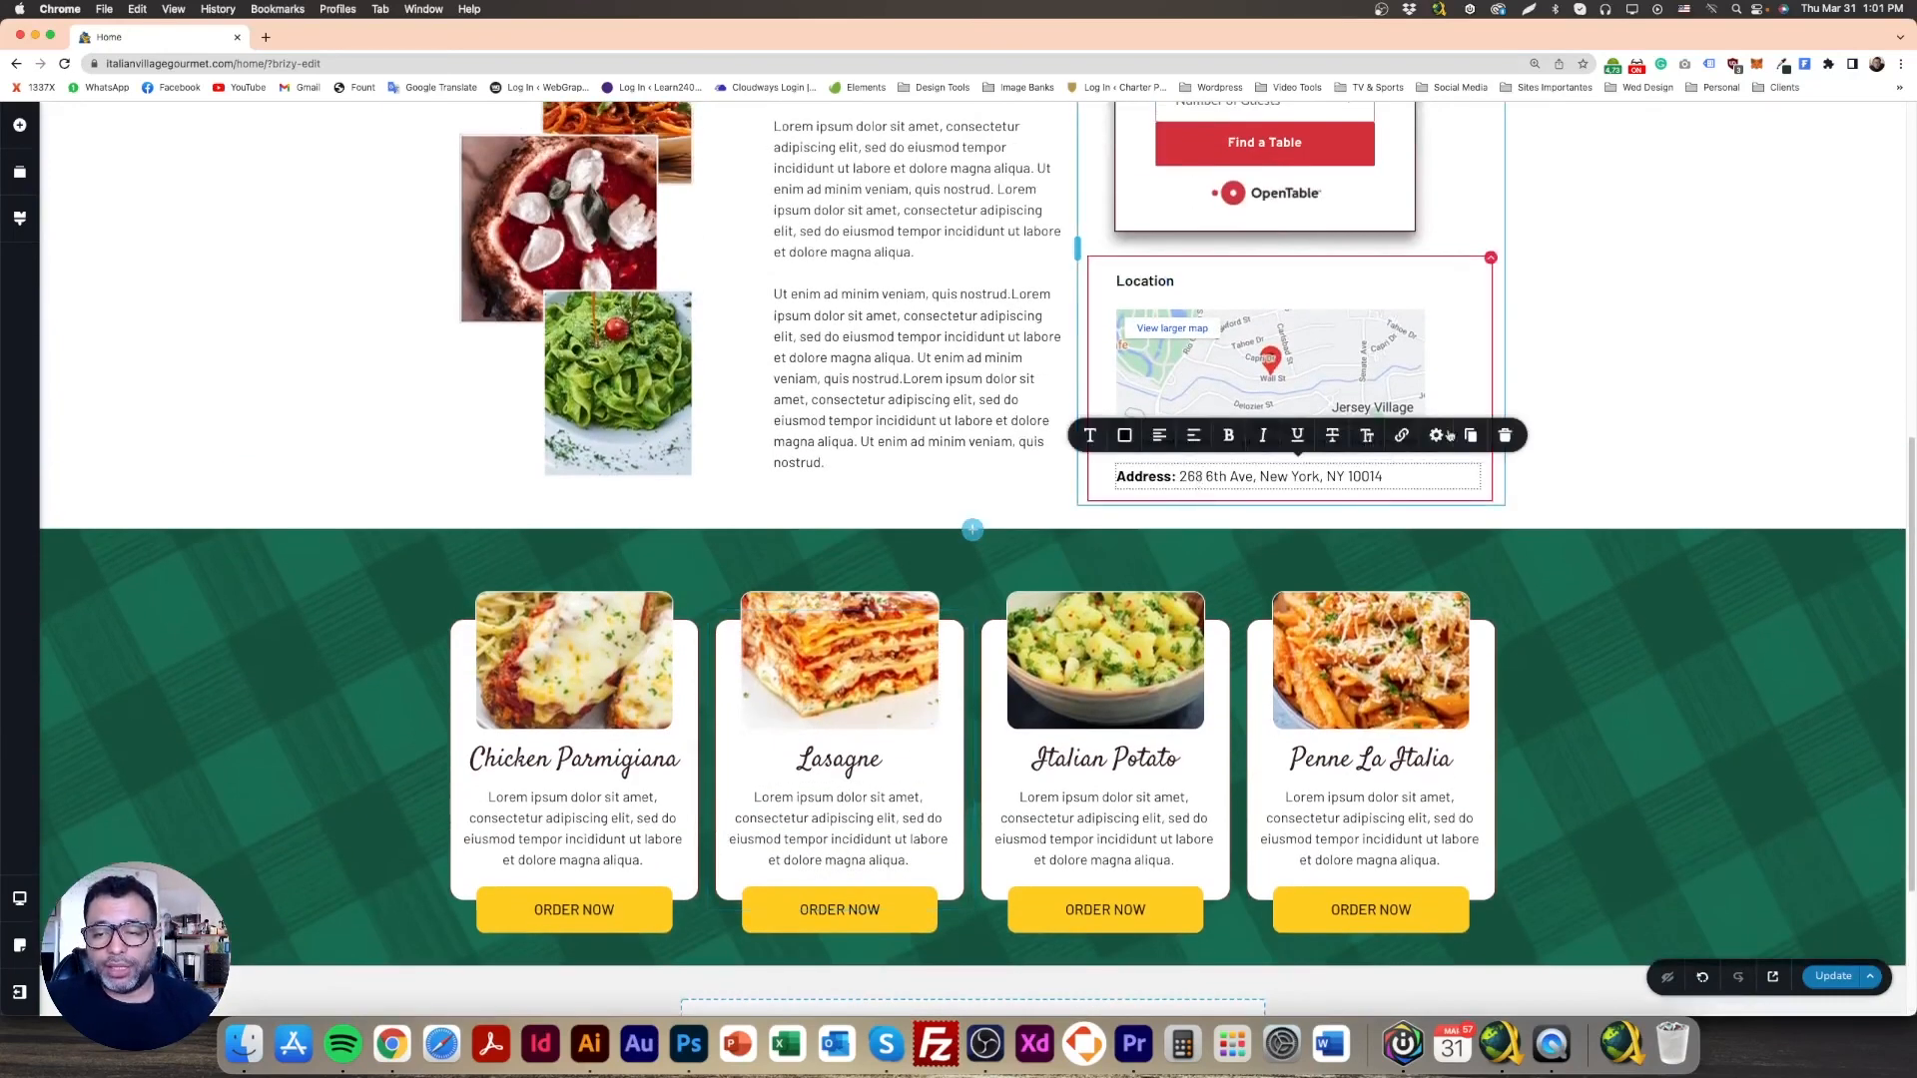
click(1471, 435)
scroll(1108, 649, down, 1)
drag(1173, 510, 981, 703)
Step: Centre the address copy and make its text white
click(694, 622)
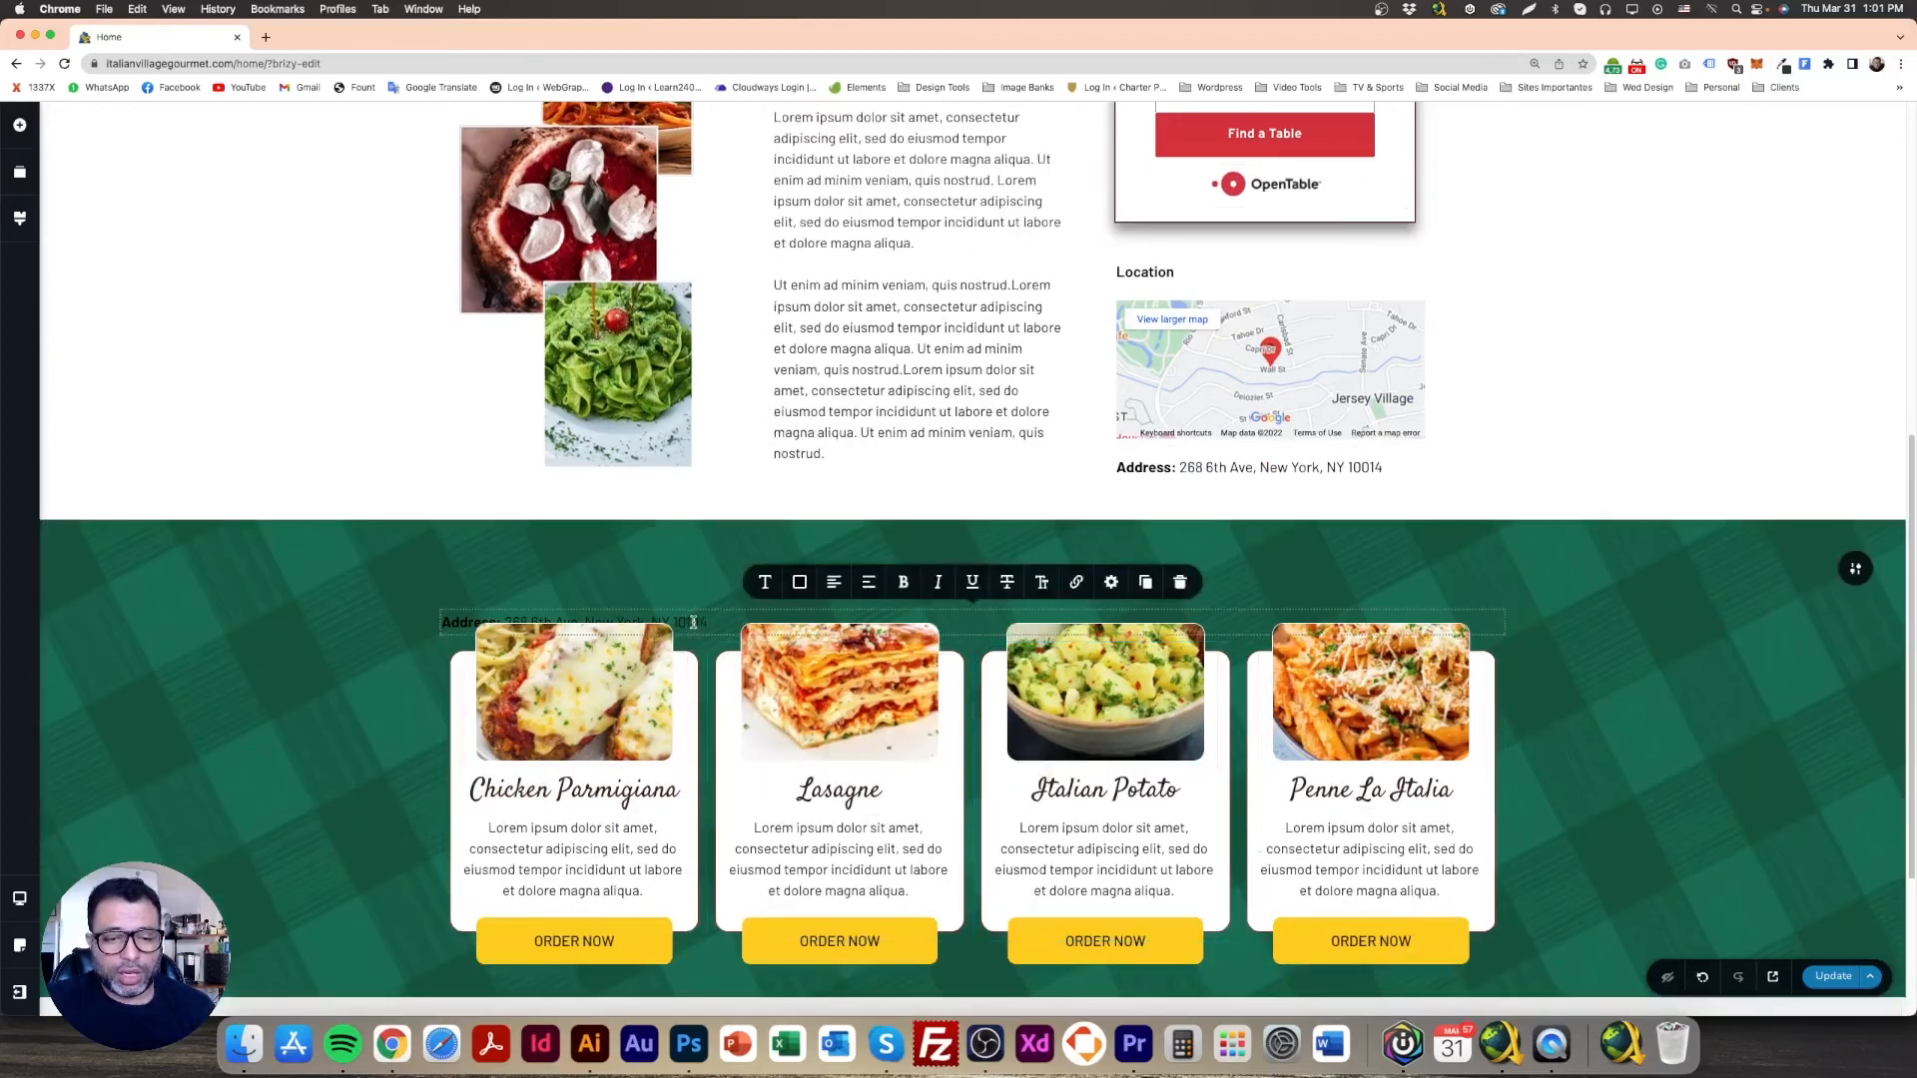
click(689, 637)
click(709, 617)
triple_click(709, 617)
click(836, 584)
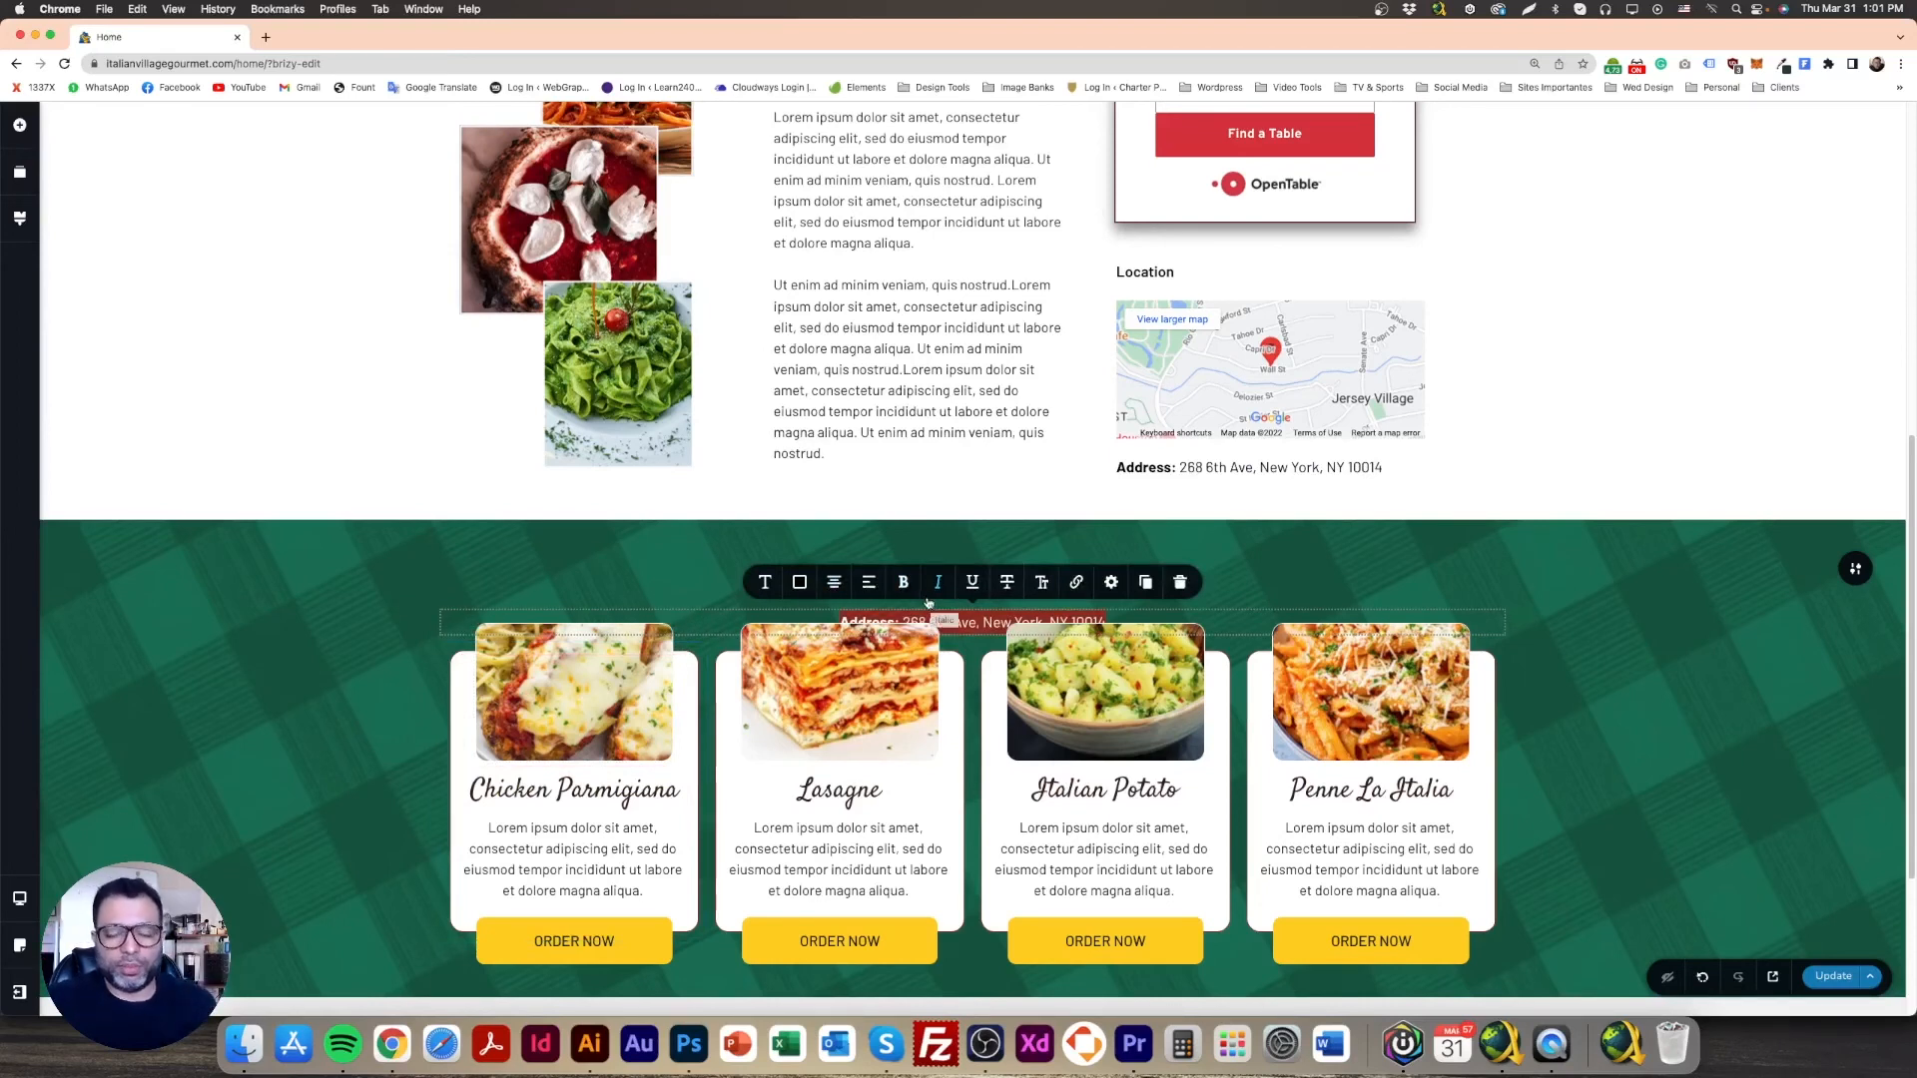
click(859, 587)
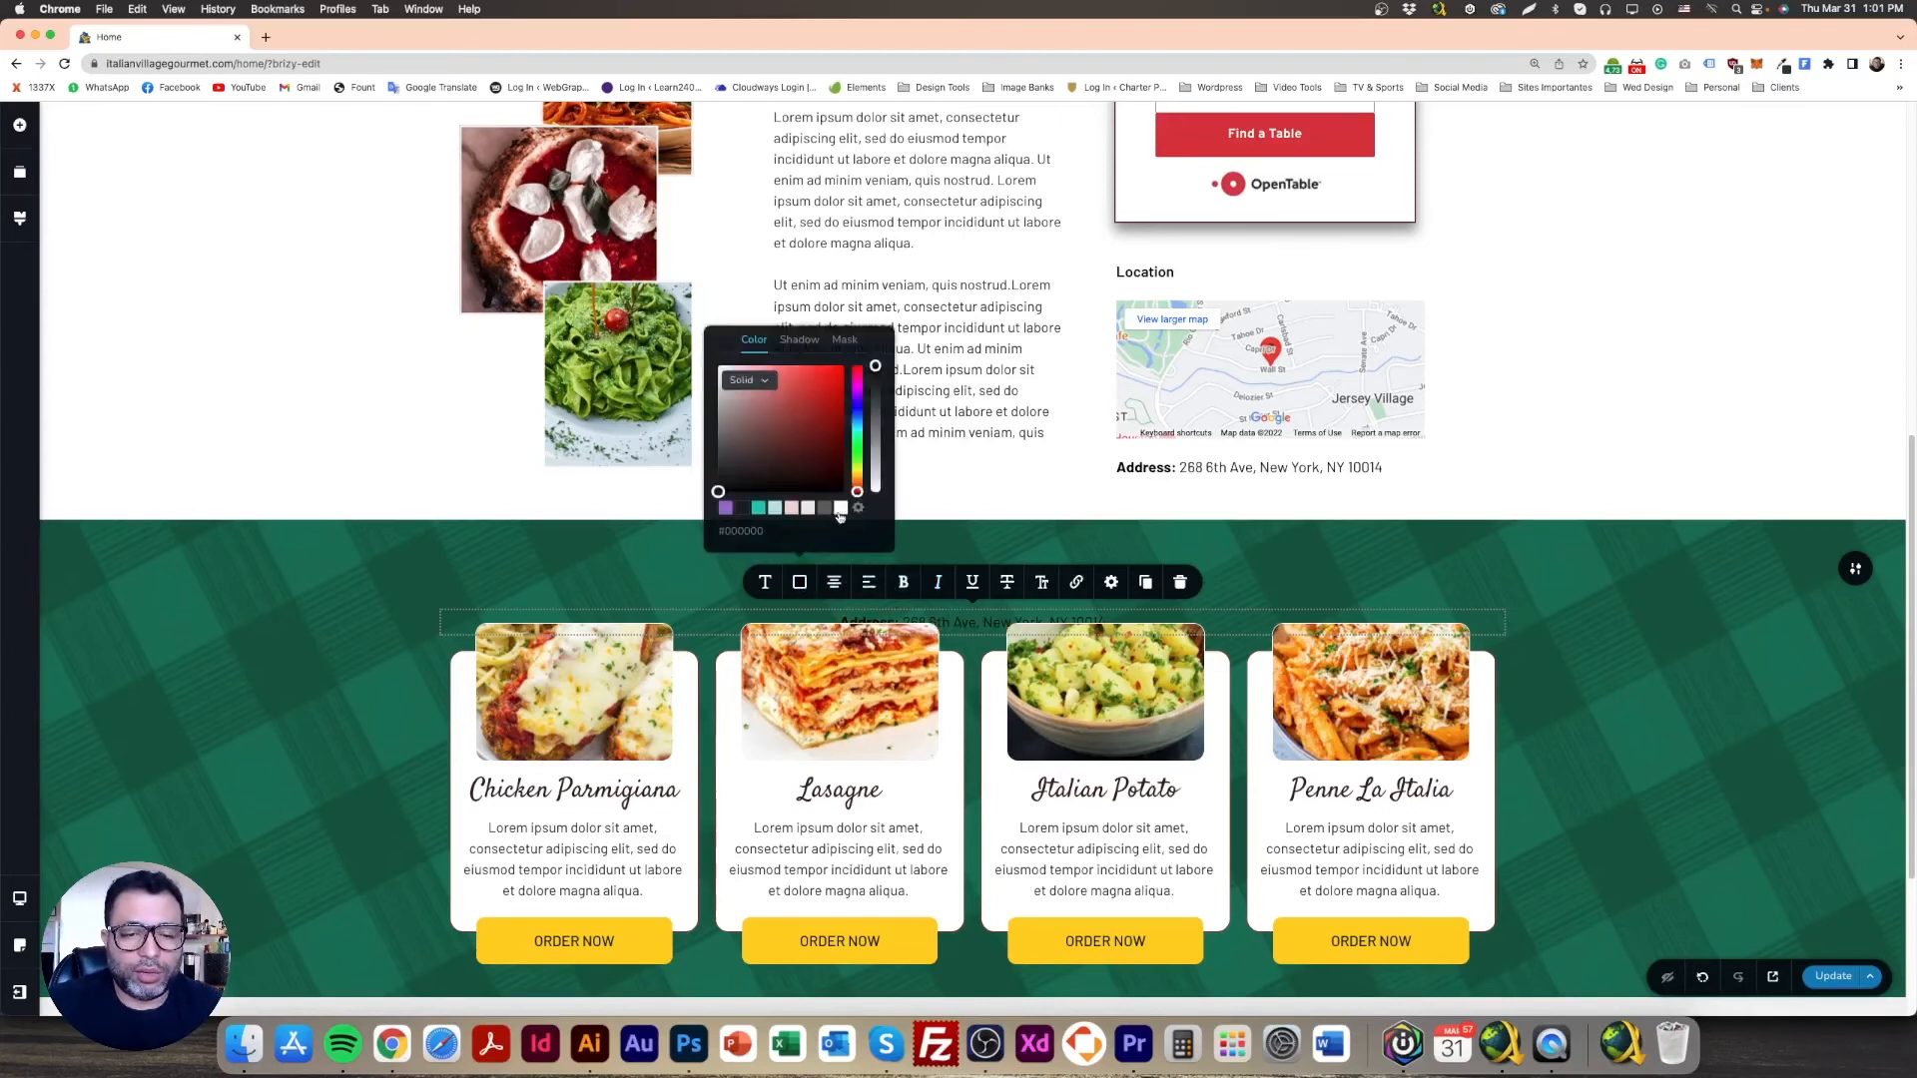
click(643, 567)
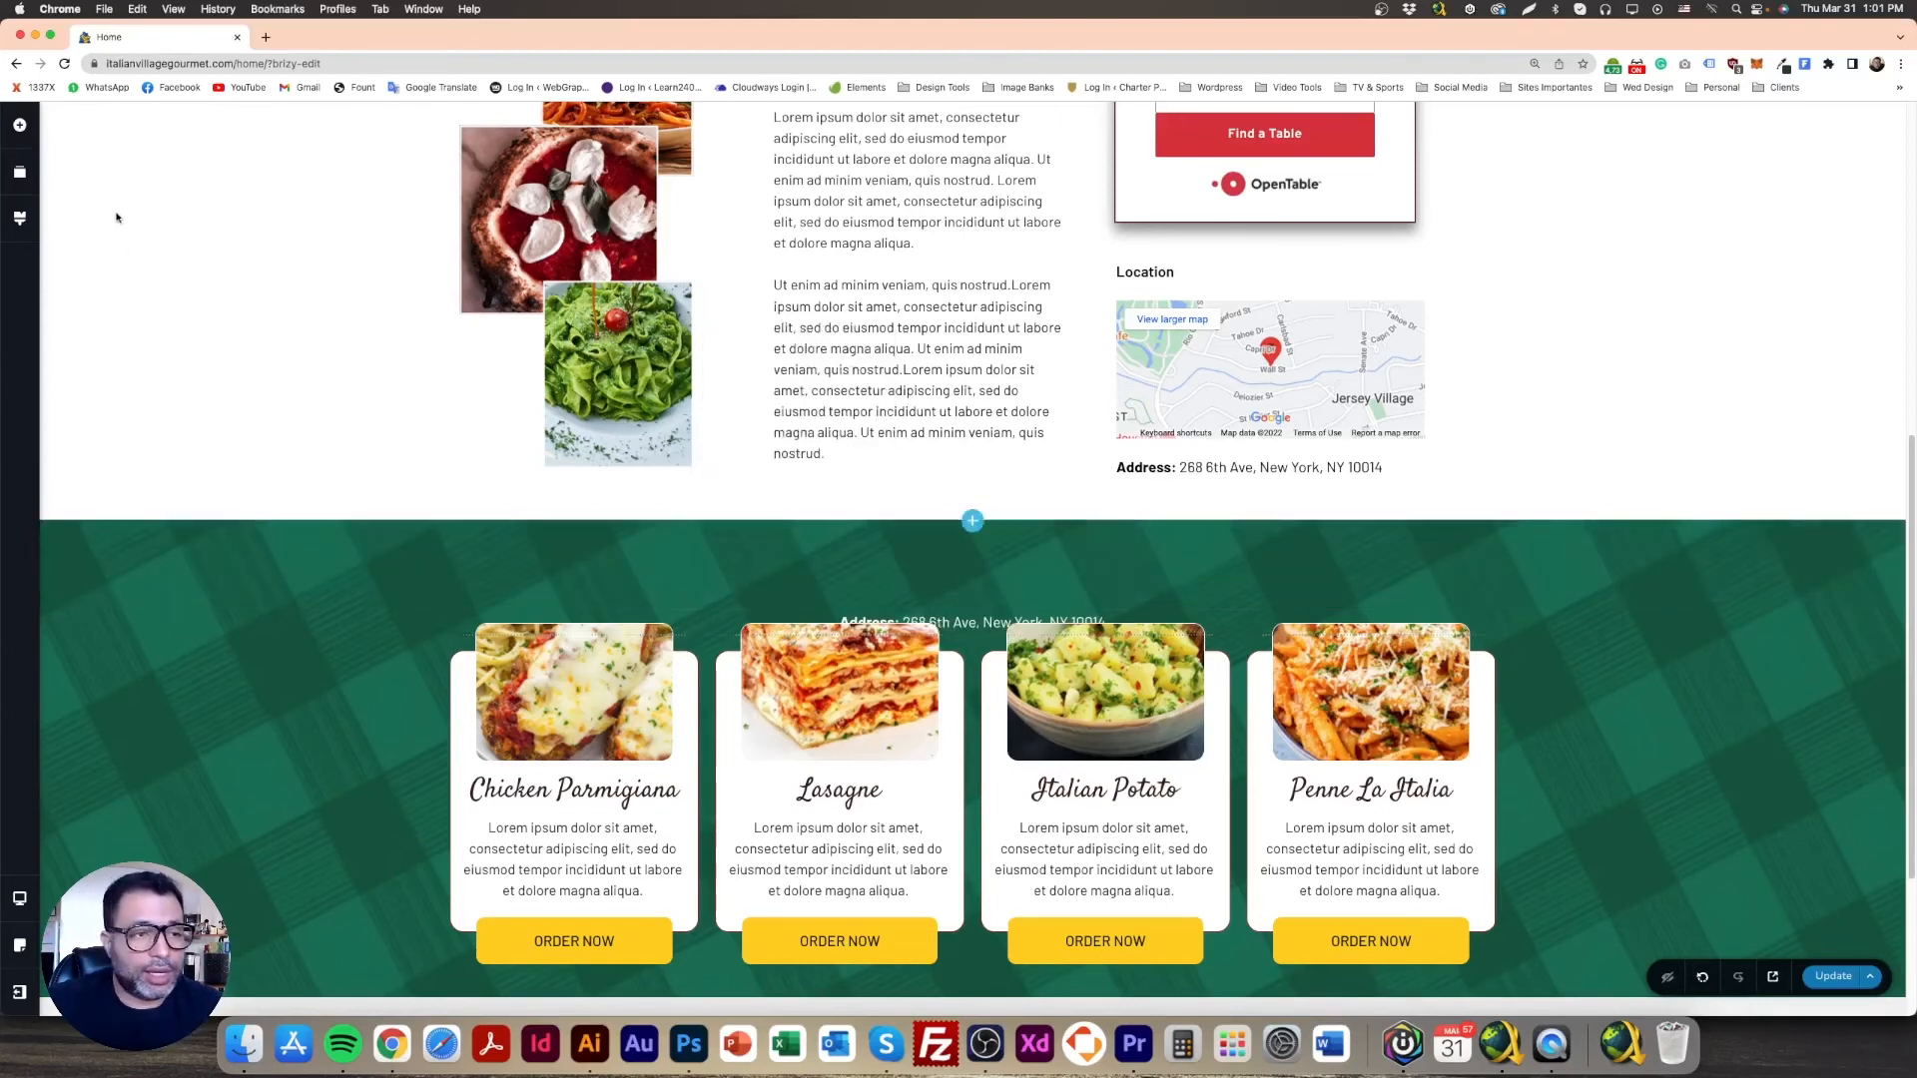
Step: Drag a new element from the Add Elements panel into the green section
click(22, 124)
drag(98, 387, 973, 689)
drag(970, 564, 967, 518)
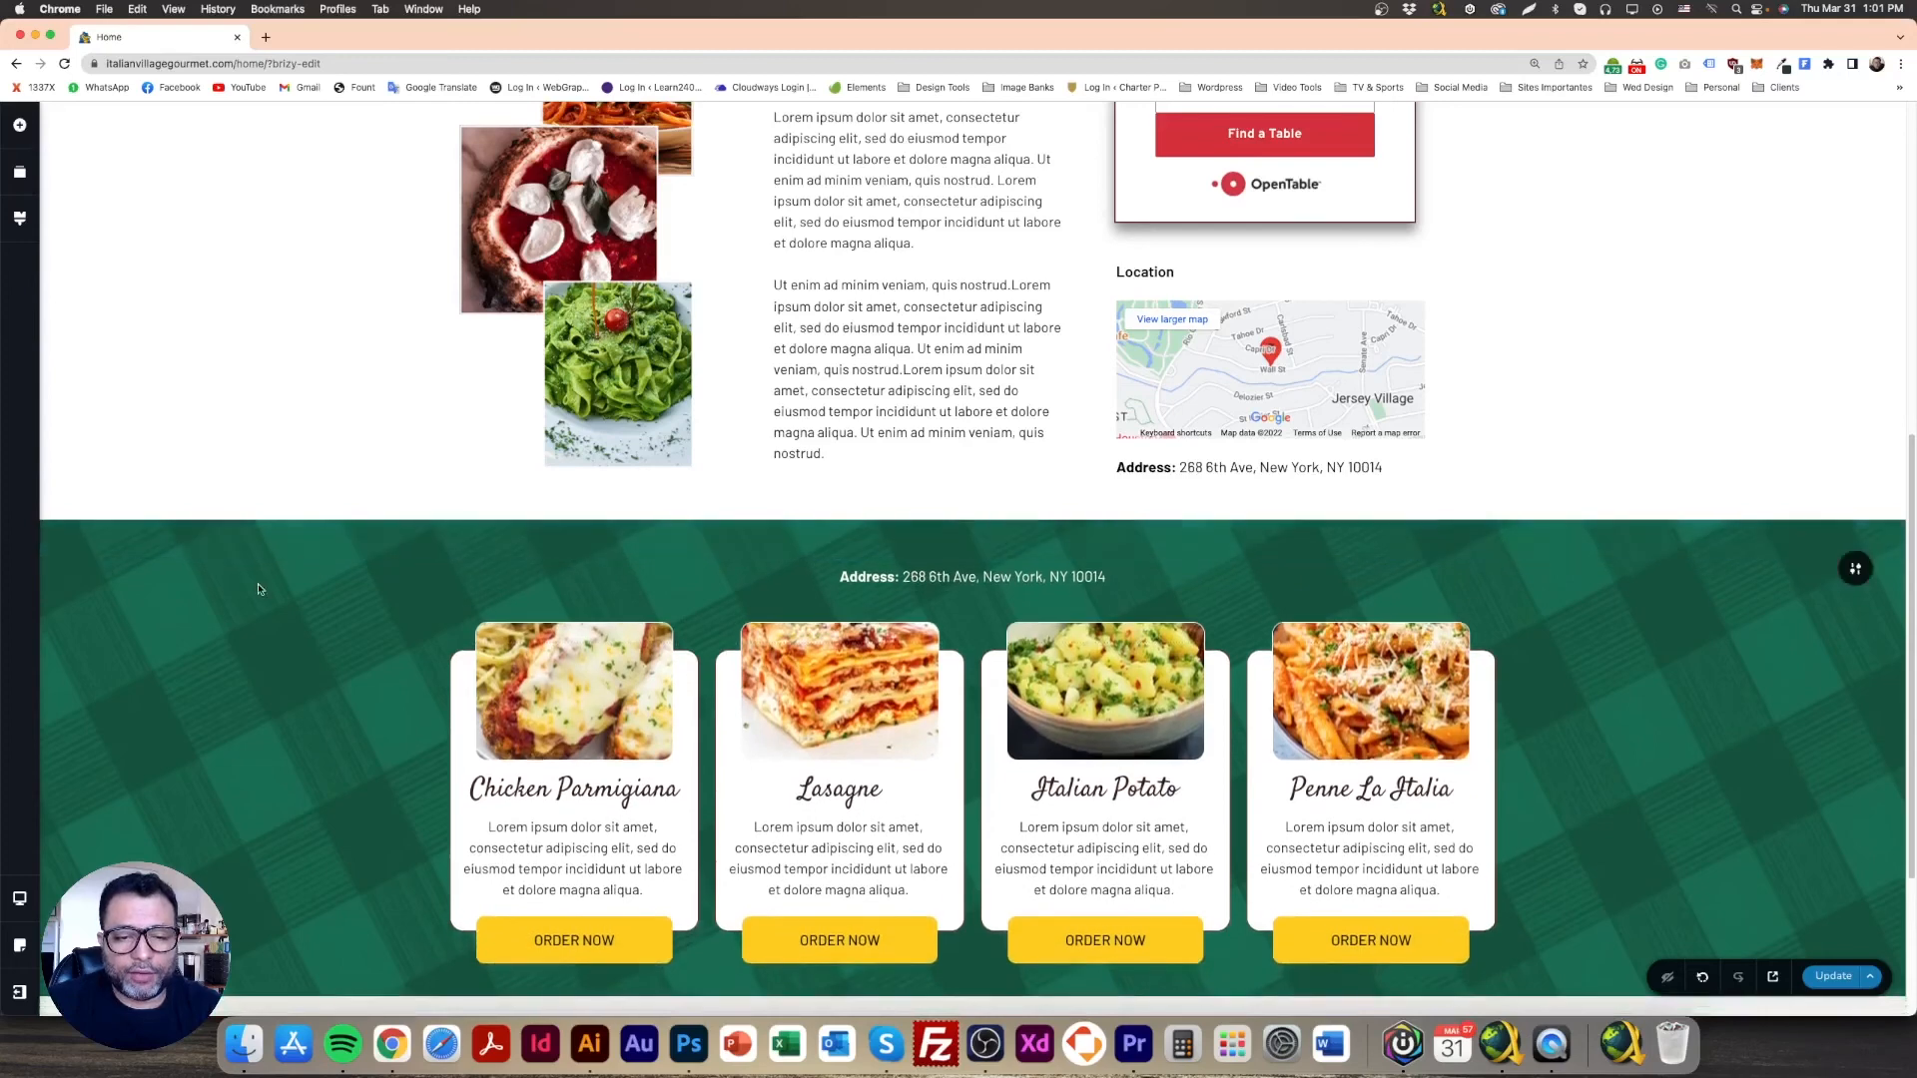
Step: Set the green section's top padding to 30, enlarge its bottom padding, and select the Photoshop heading text
scroll(335, 652, down, 2)
scroll(335, 653, down, 2)
mouse_move(947, 350)
mouse_down()
mouse_move(975, 371)
mouse_move(984, 343)
mouse_up()
drag(982, 792, 981, 802)
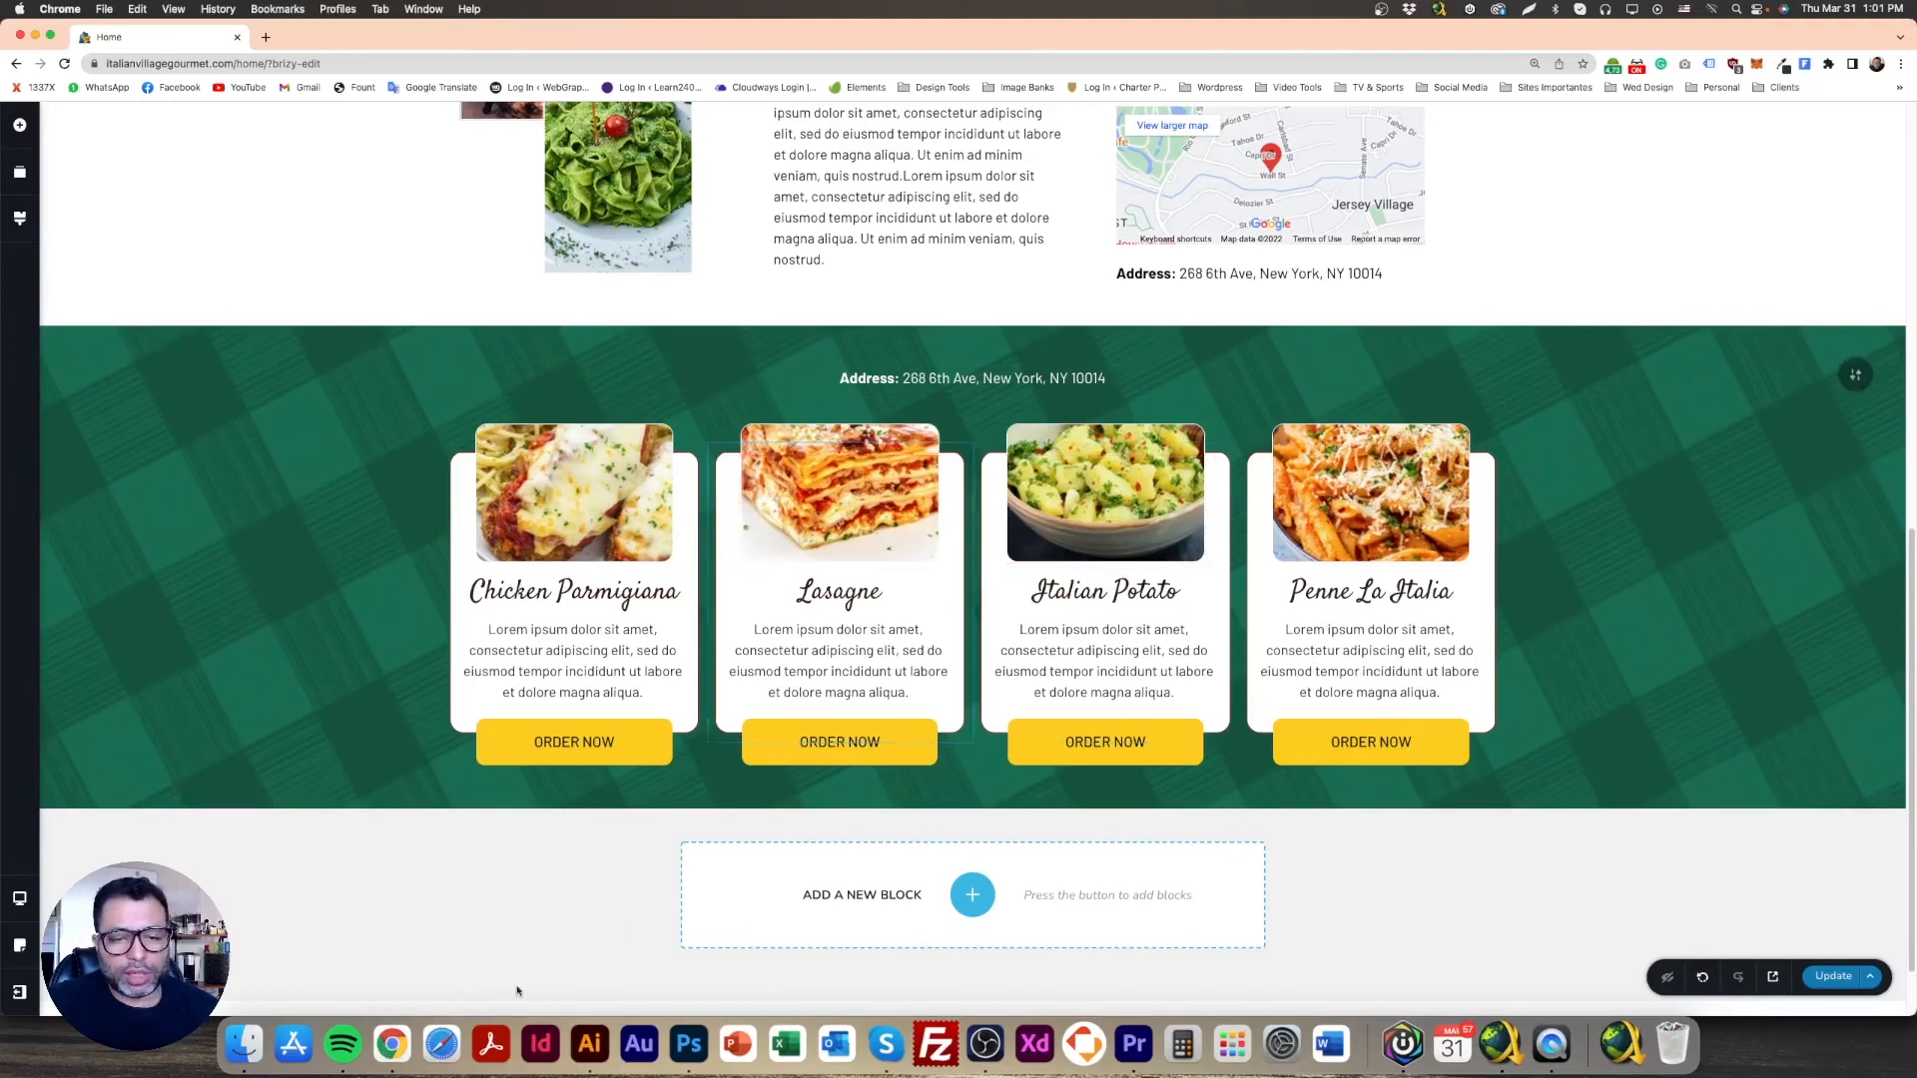
click(689, 1044)
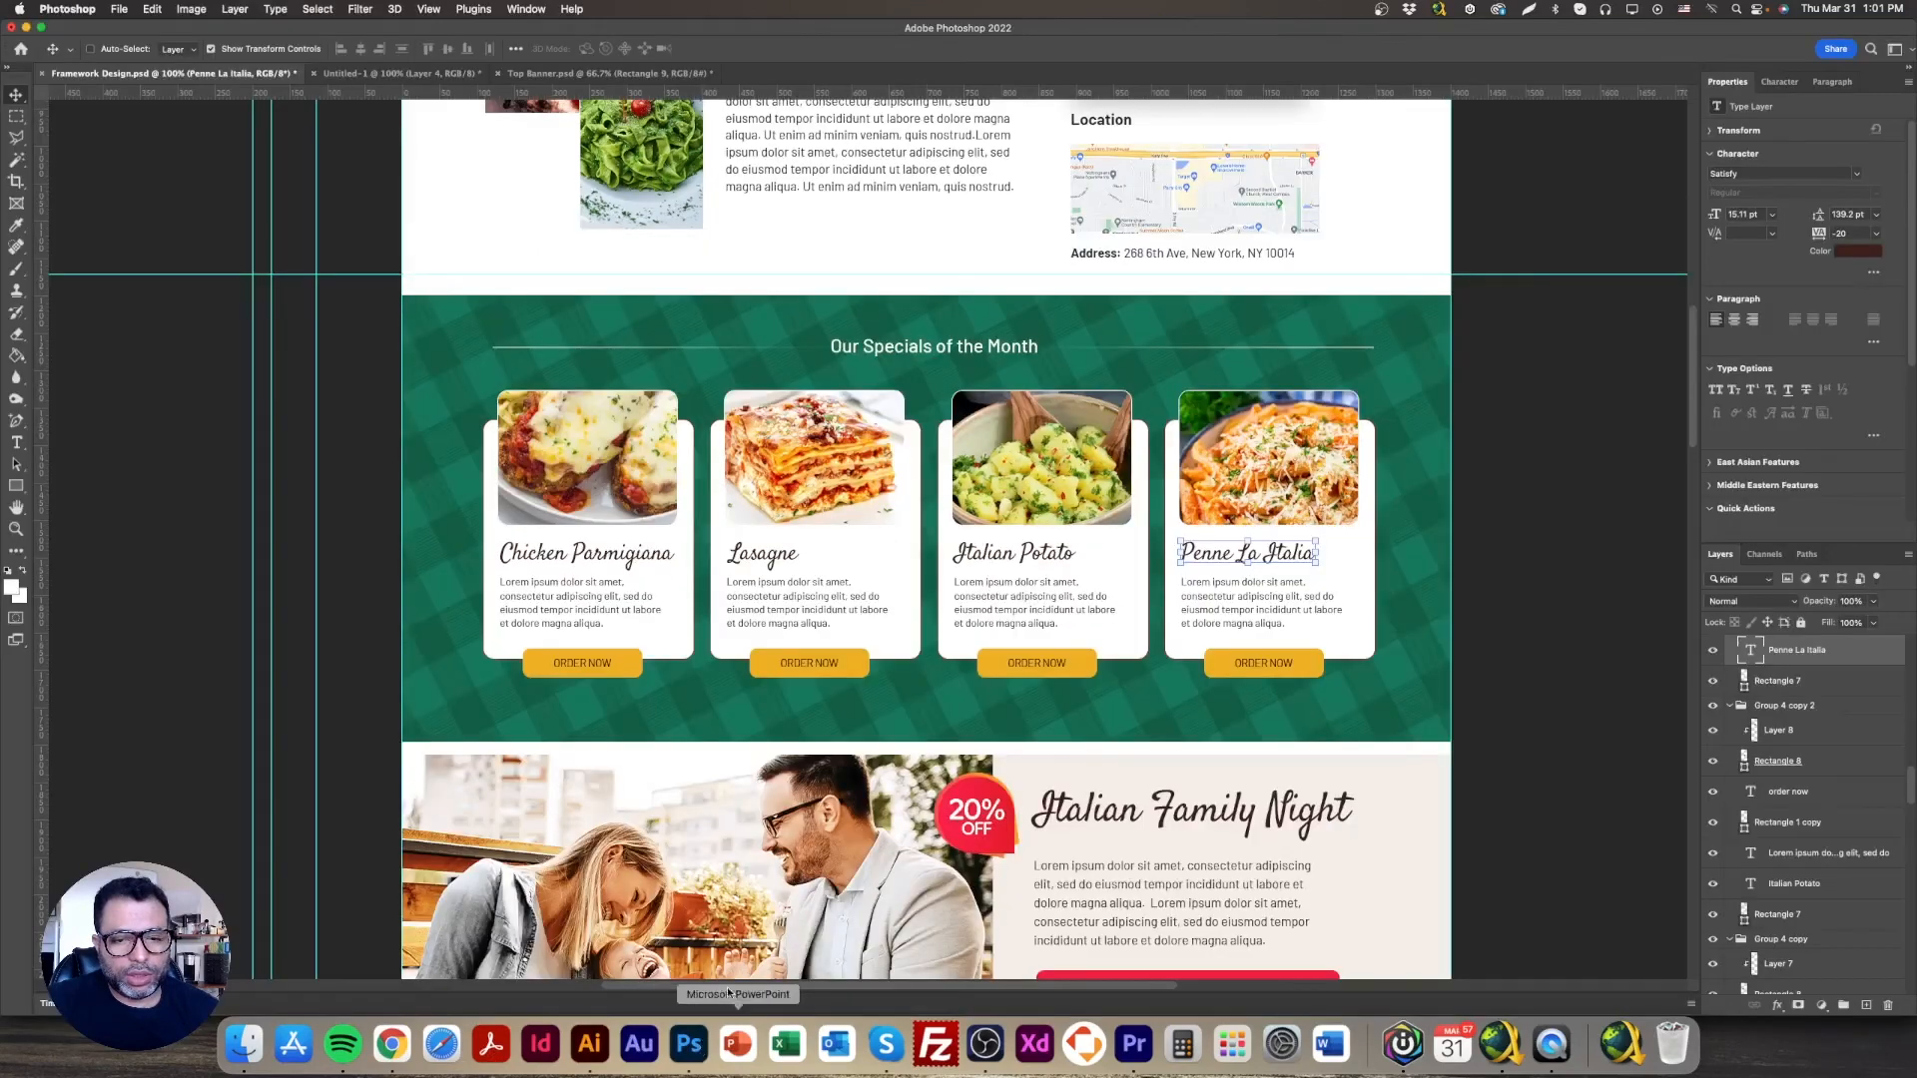
double_click(983, 349)
key(super+c)
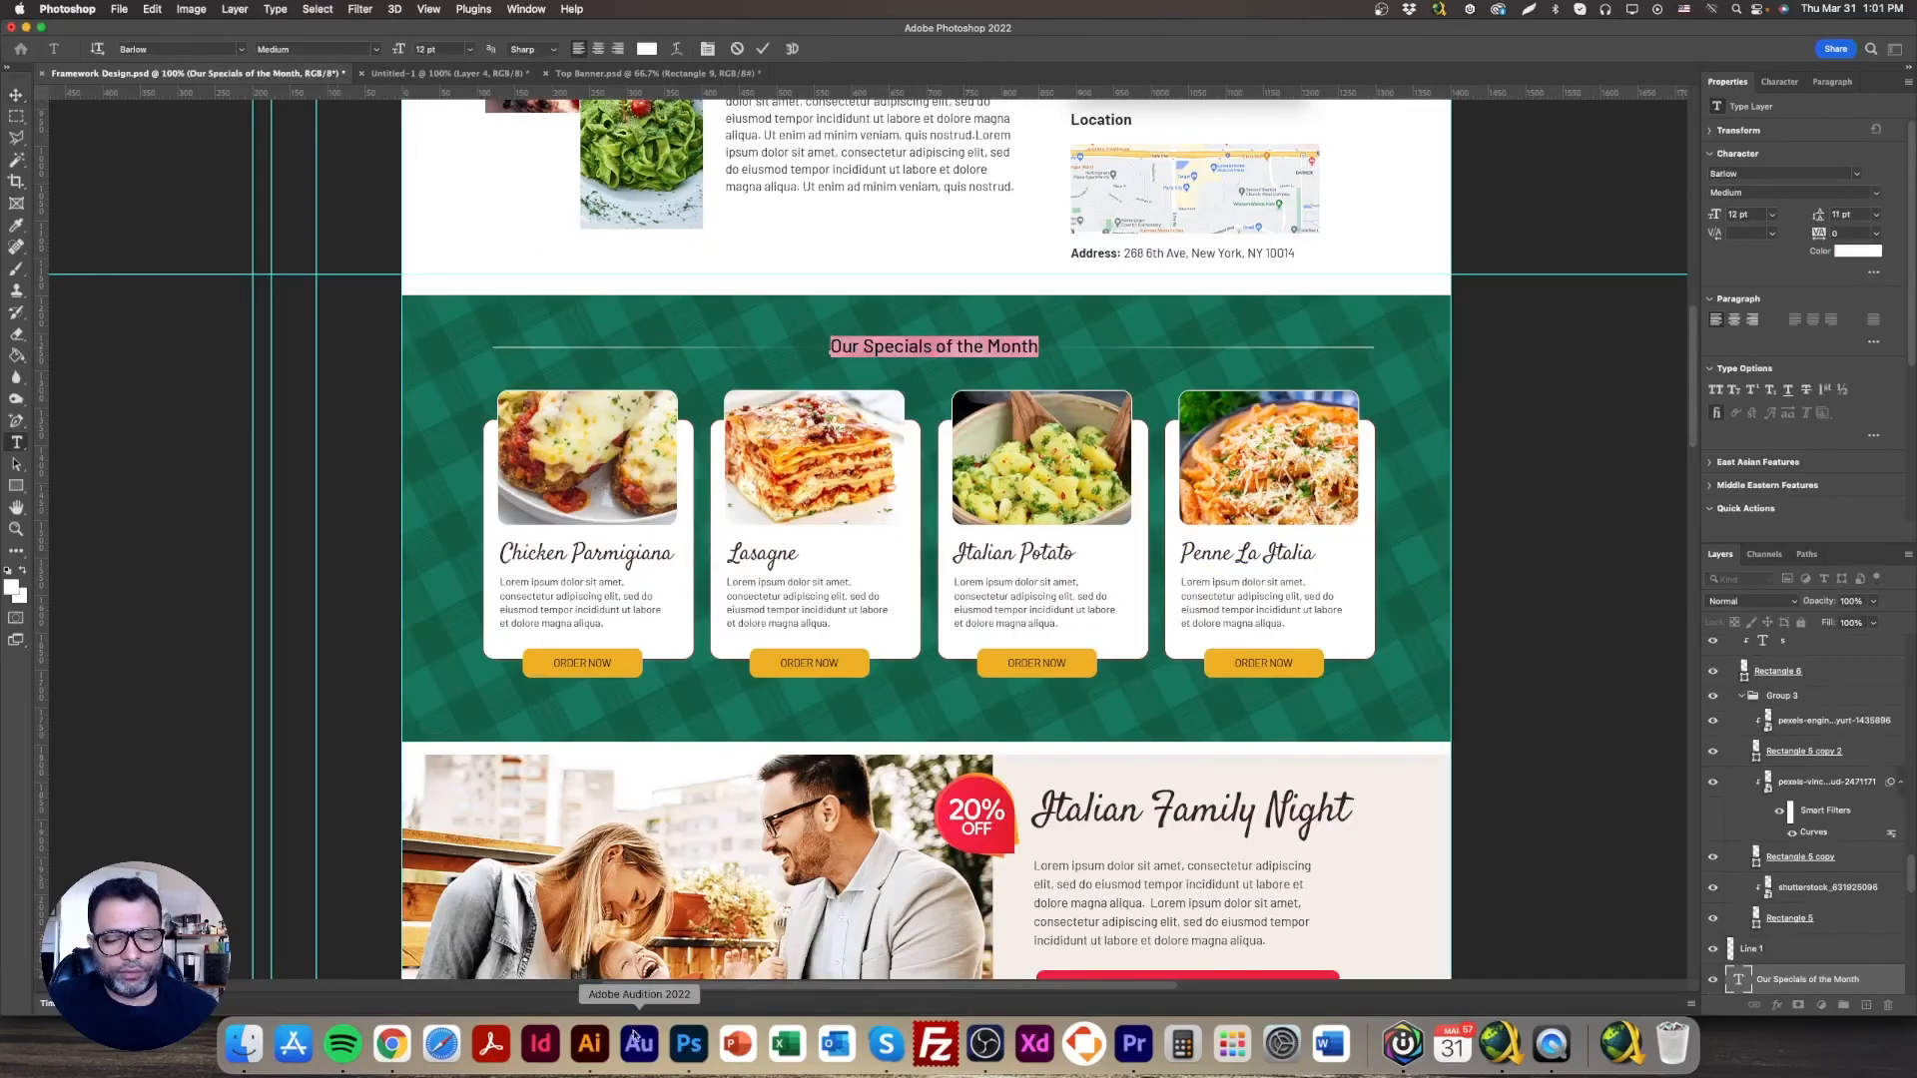
Step: Paste the heading over the address copy and delete 'Our' so it reads 'Specials of the Month'
click(391, 1045)
triple_click(898, 379)
key(super+v)
key(BackSpace)
drag(903, 378, 1041, 379)
Step: Raise the heading's font size to 32 in Typography
click(764, 418)
click(827, 555)
click(828, 554)
click(827, 555)
click(828, 555)
click(828, 556)
click(828, 556)
click(827, 556)
click(827, 556)
click(607, 387)
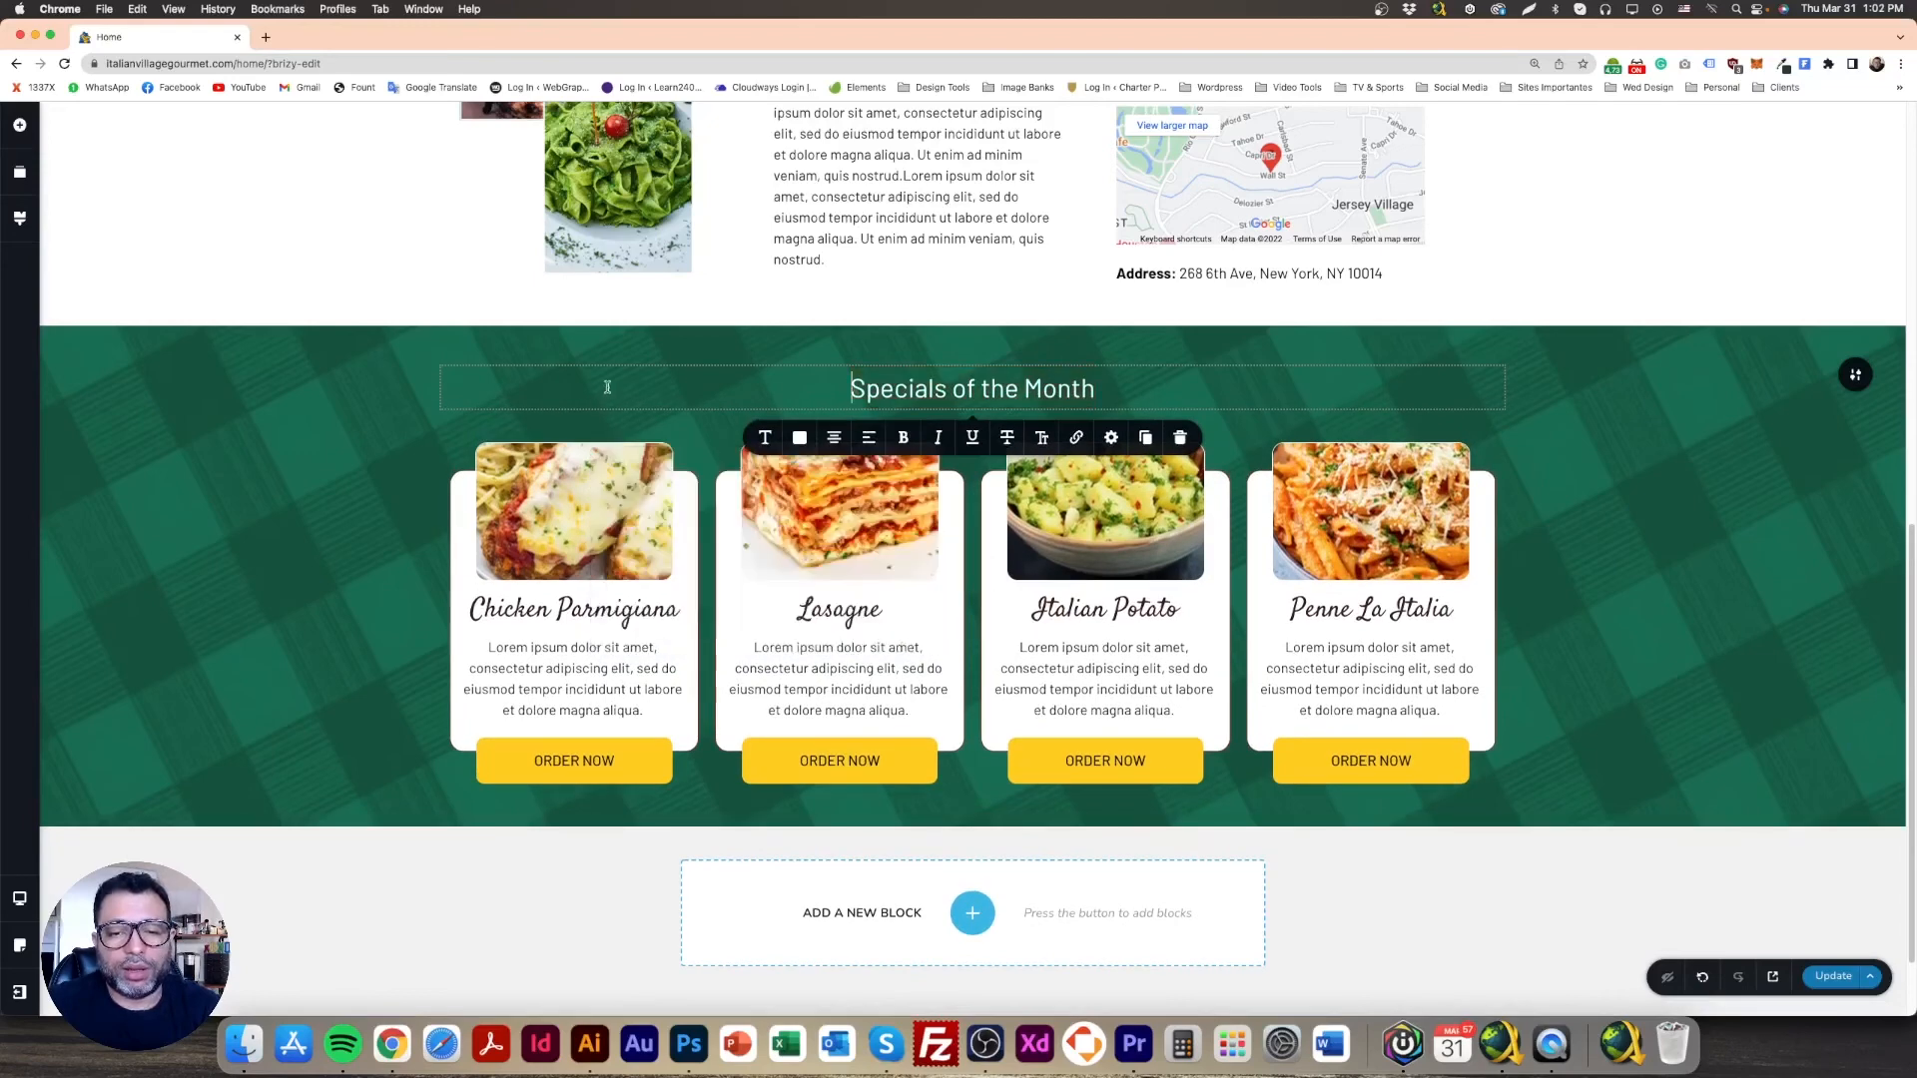
Step: Set the heading's font weight to Semi Bold, then return to the Photoshop mockup
triple_click(1014, 383)
click(760, 440)
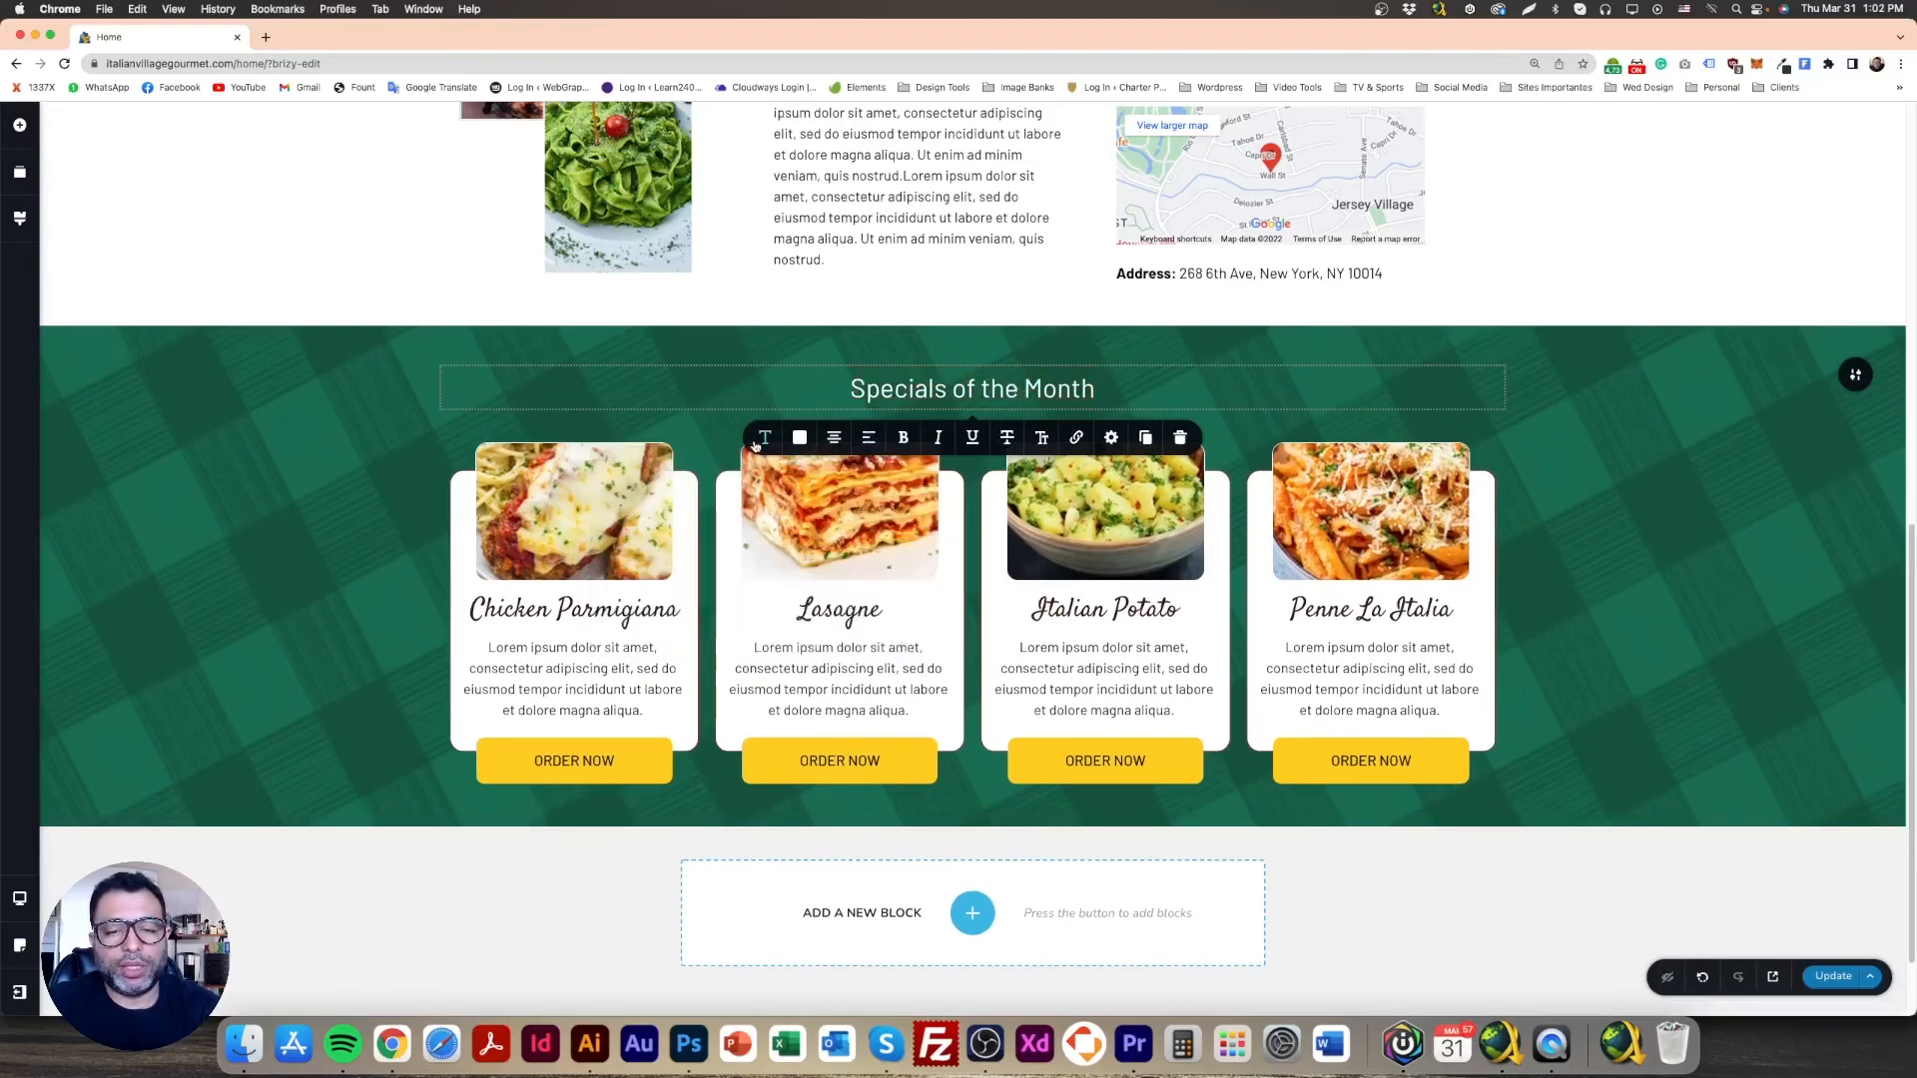
click(879, 578)
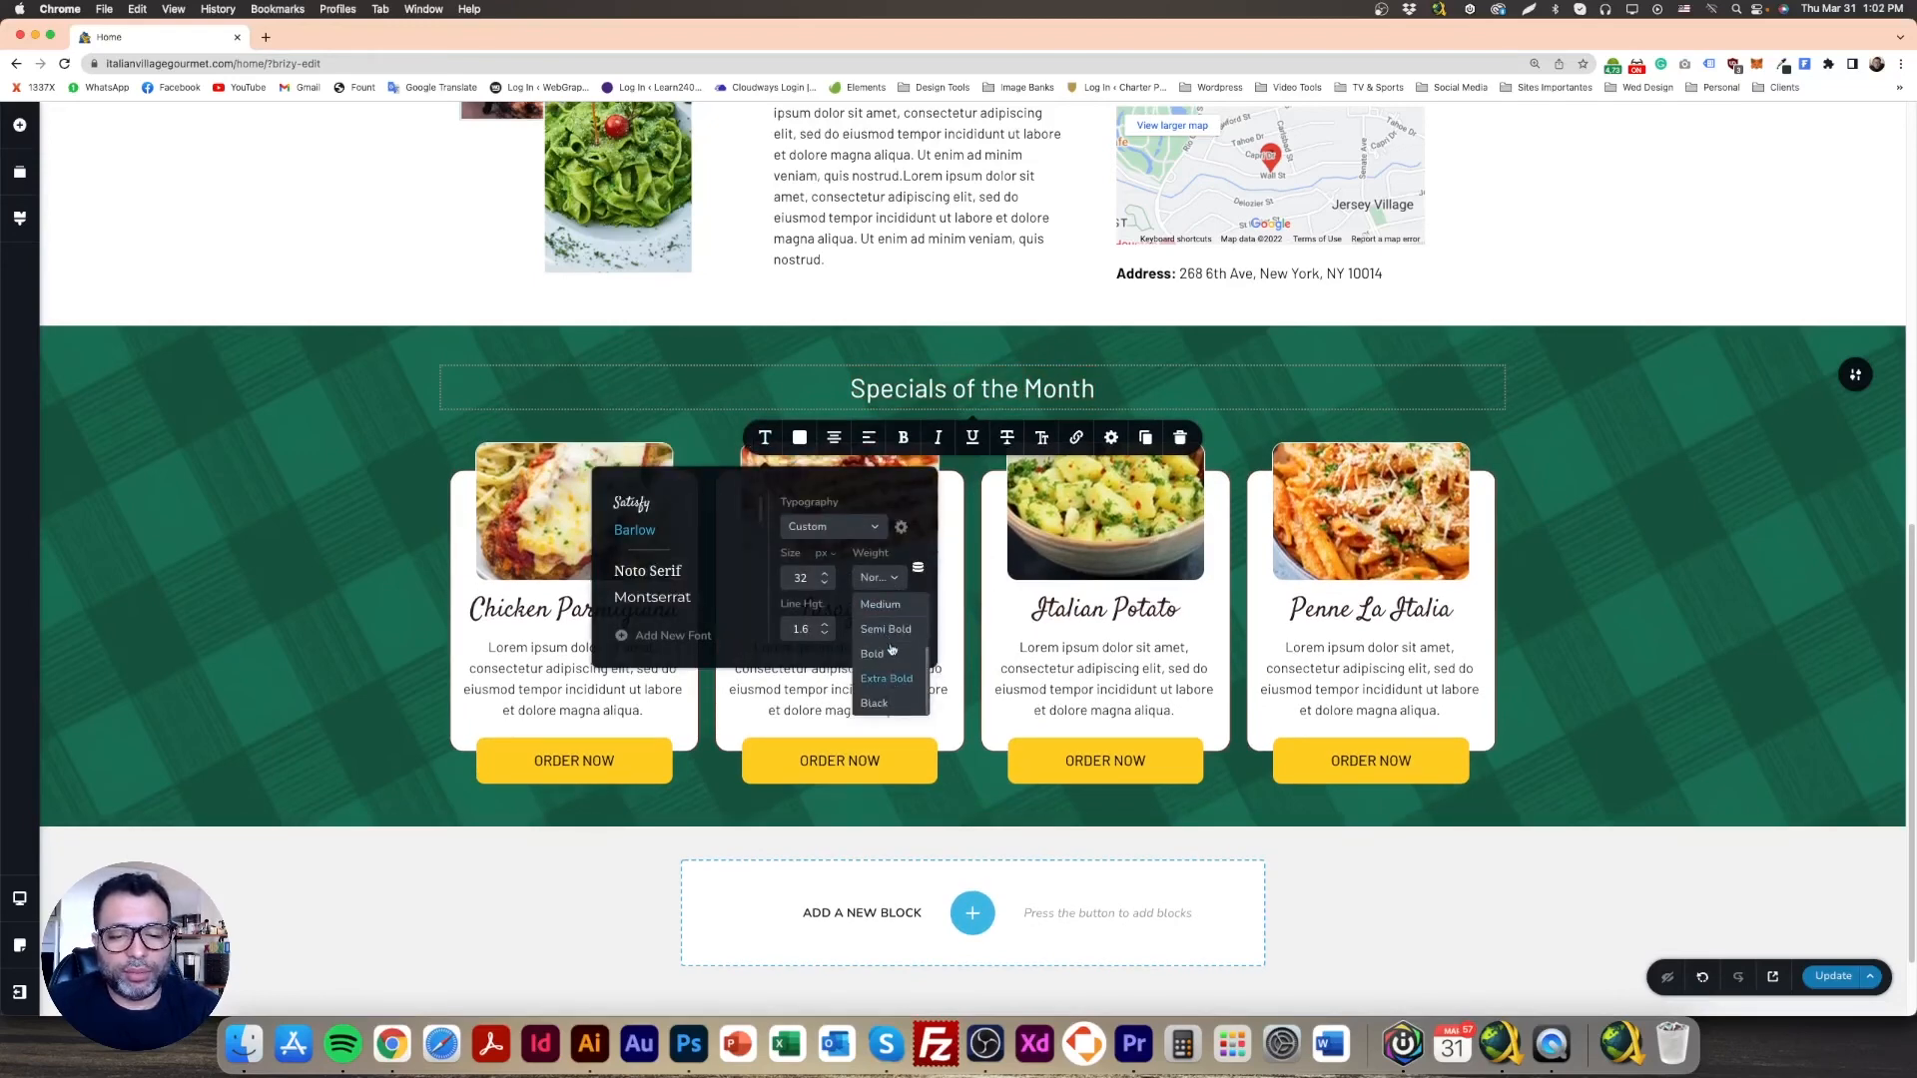
click(887, 681)
click(1734, 882)
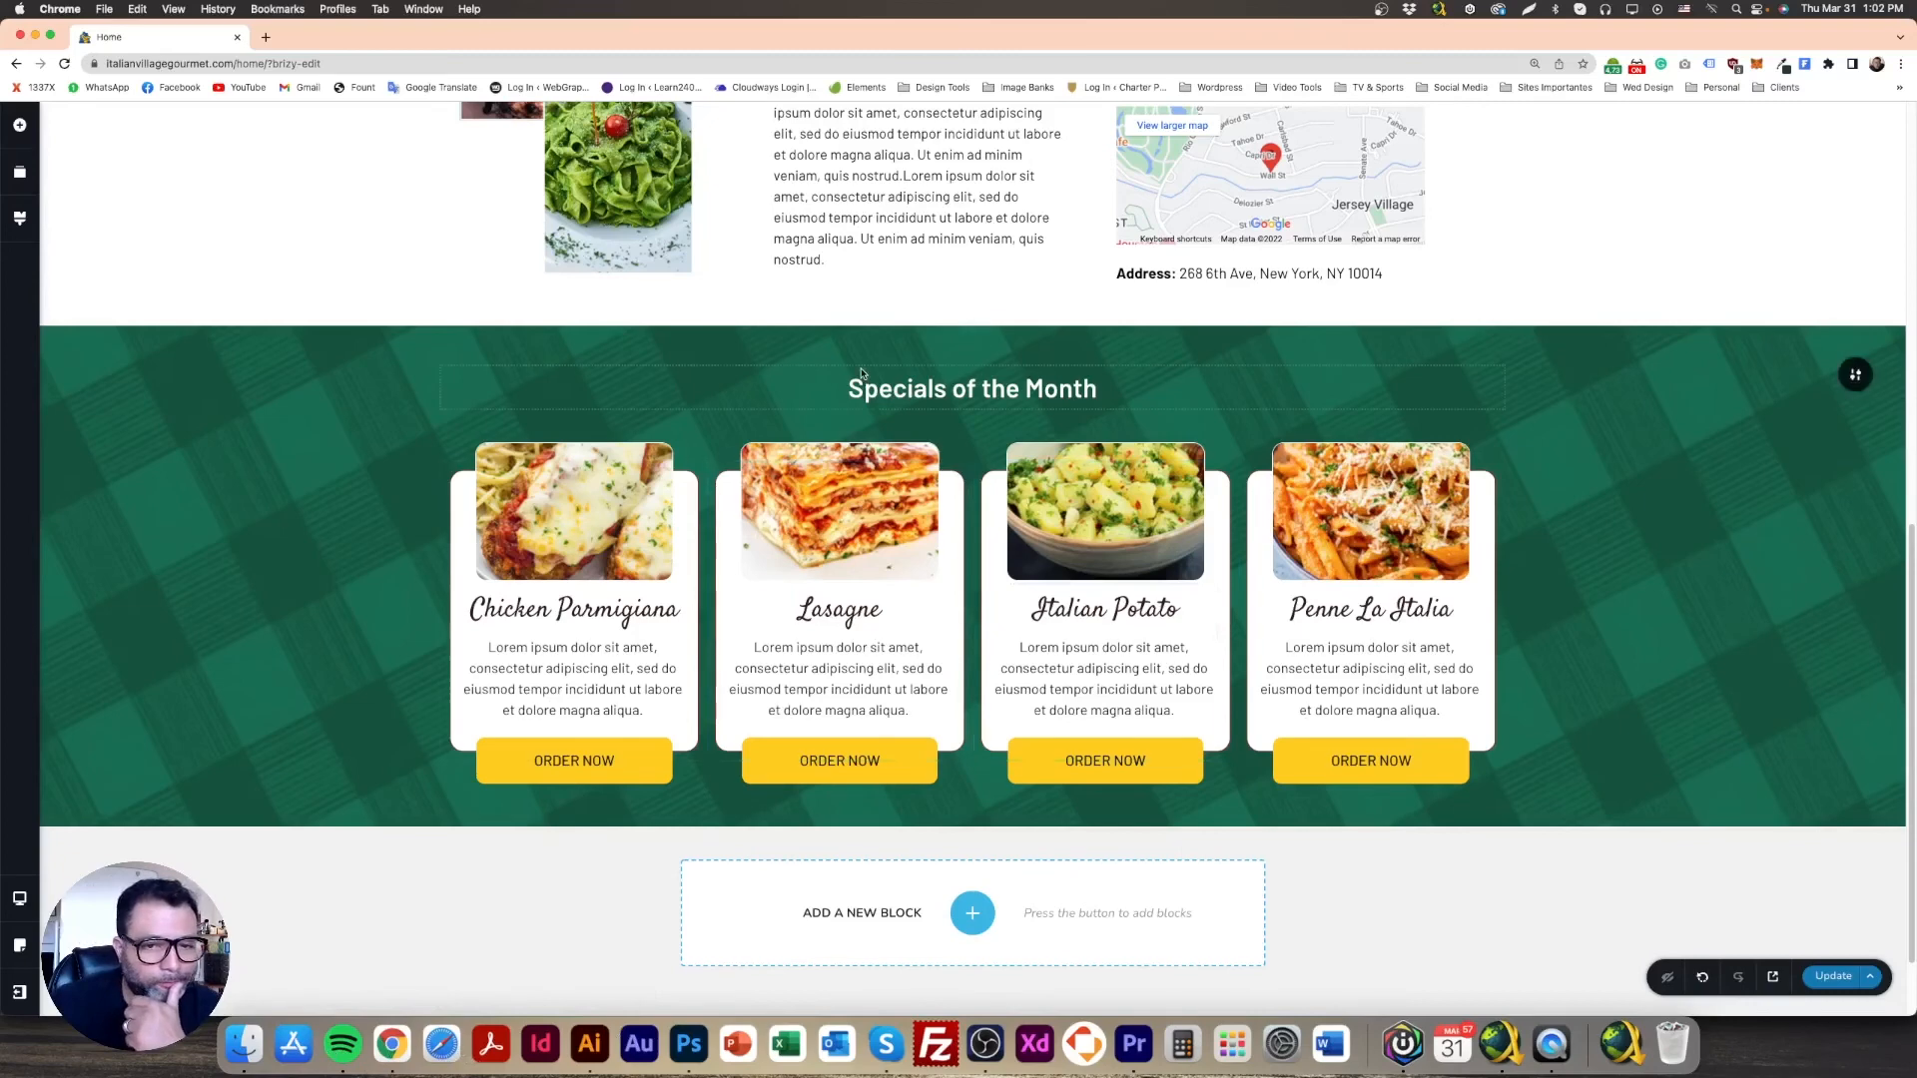
click(689, 1045)
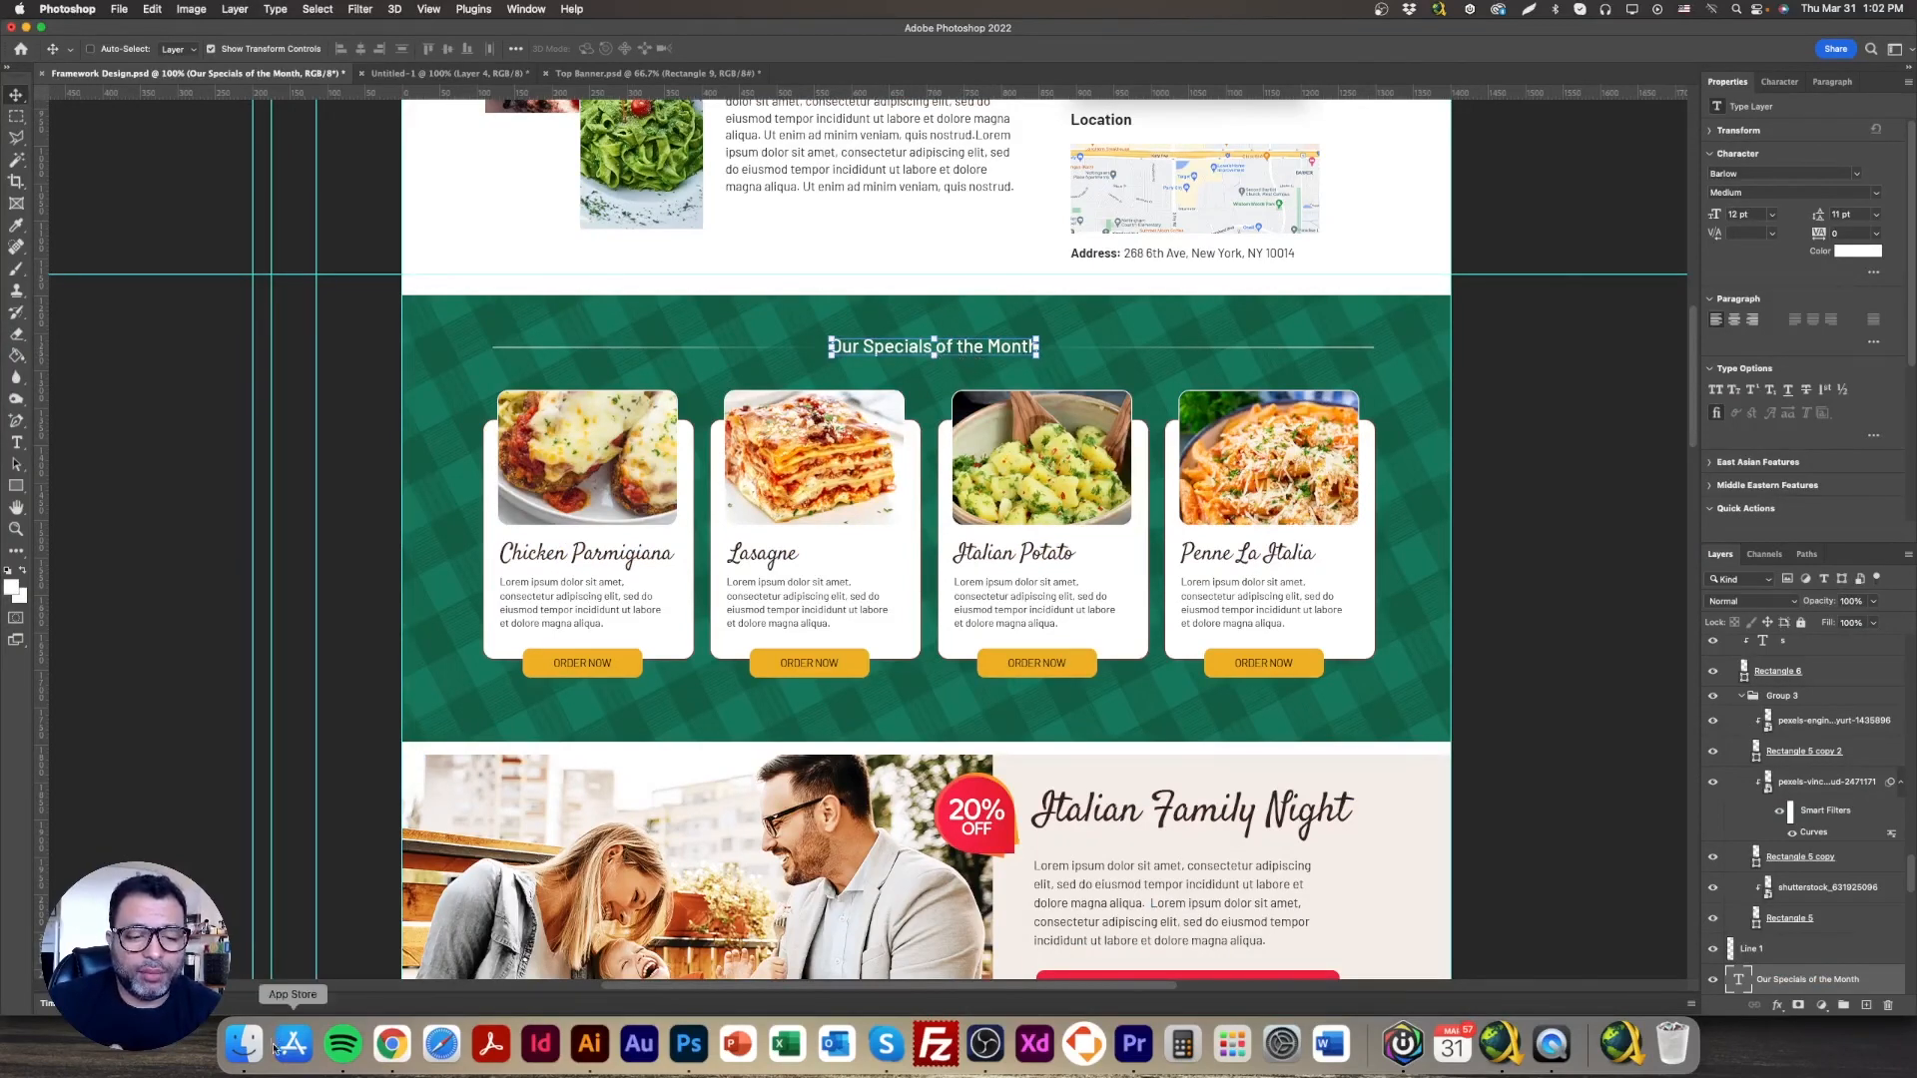
Step: Add a white divider line below the heading, then delete it again
click(391, 1045)
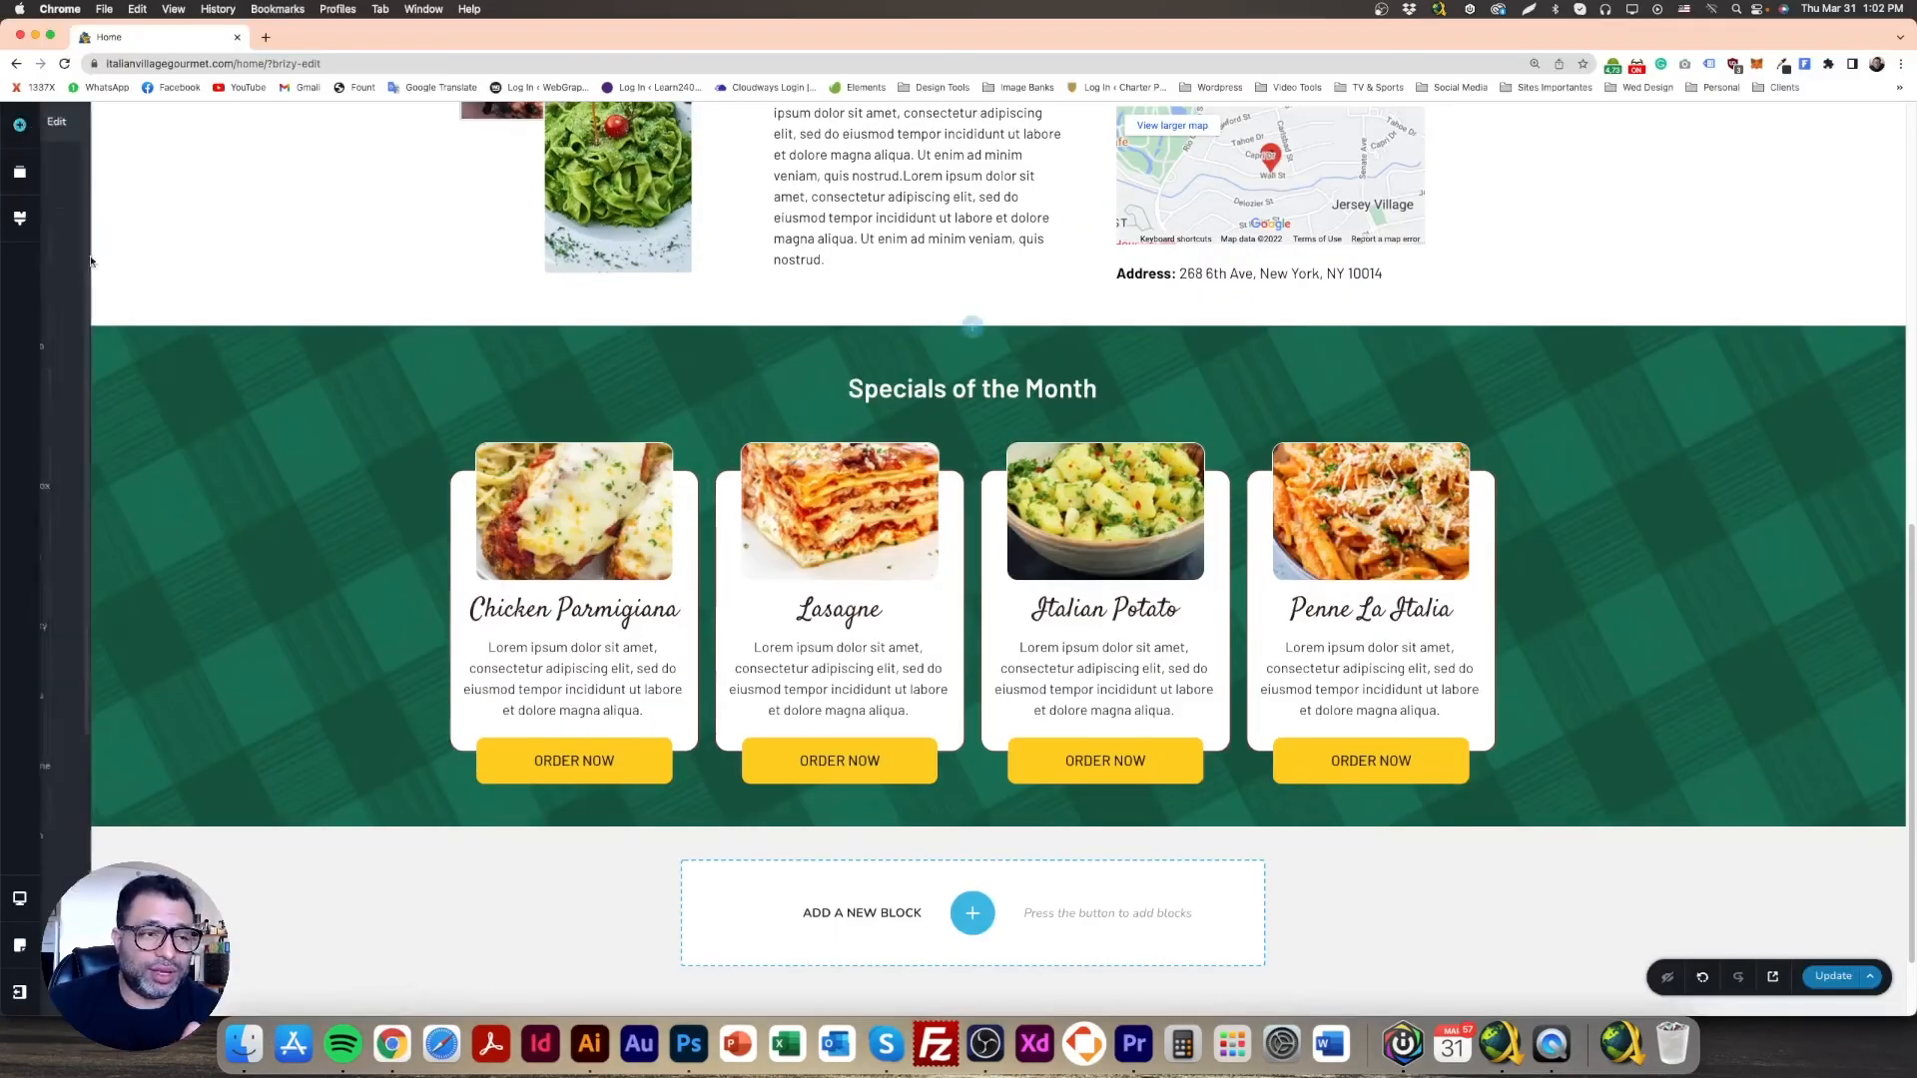
drag(153, 394, 958, 456)
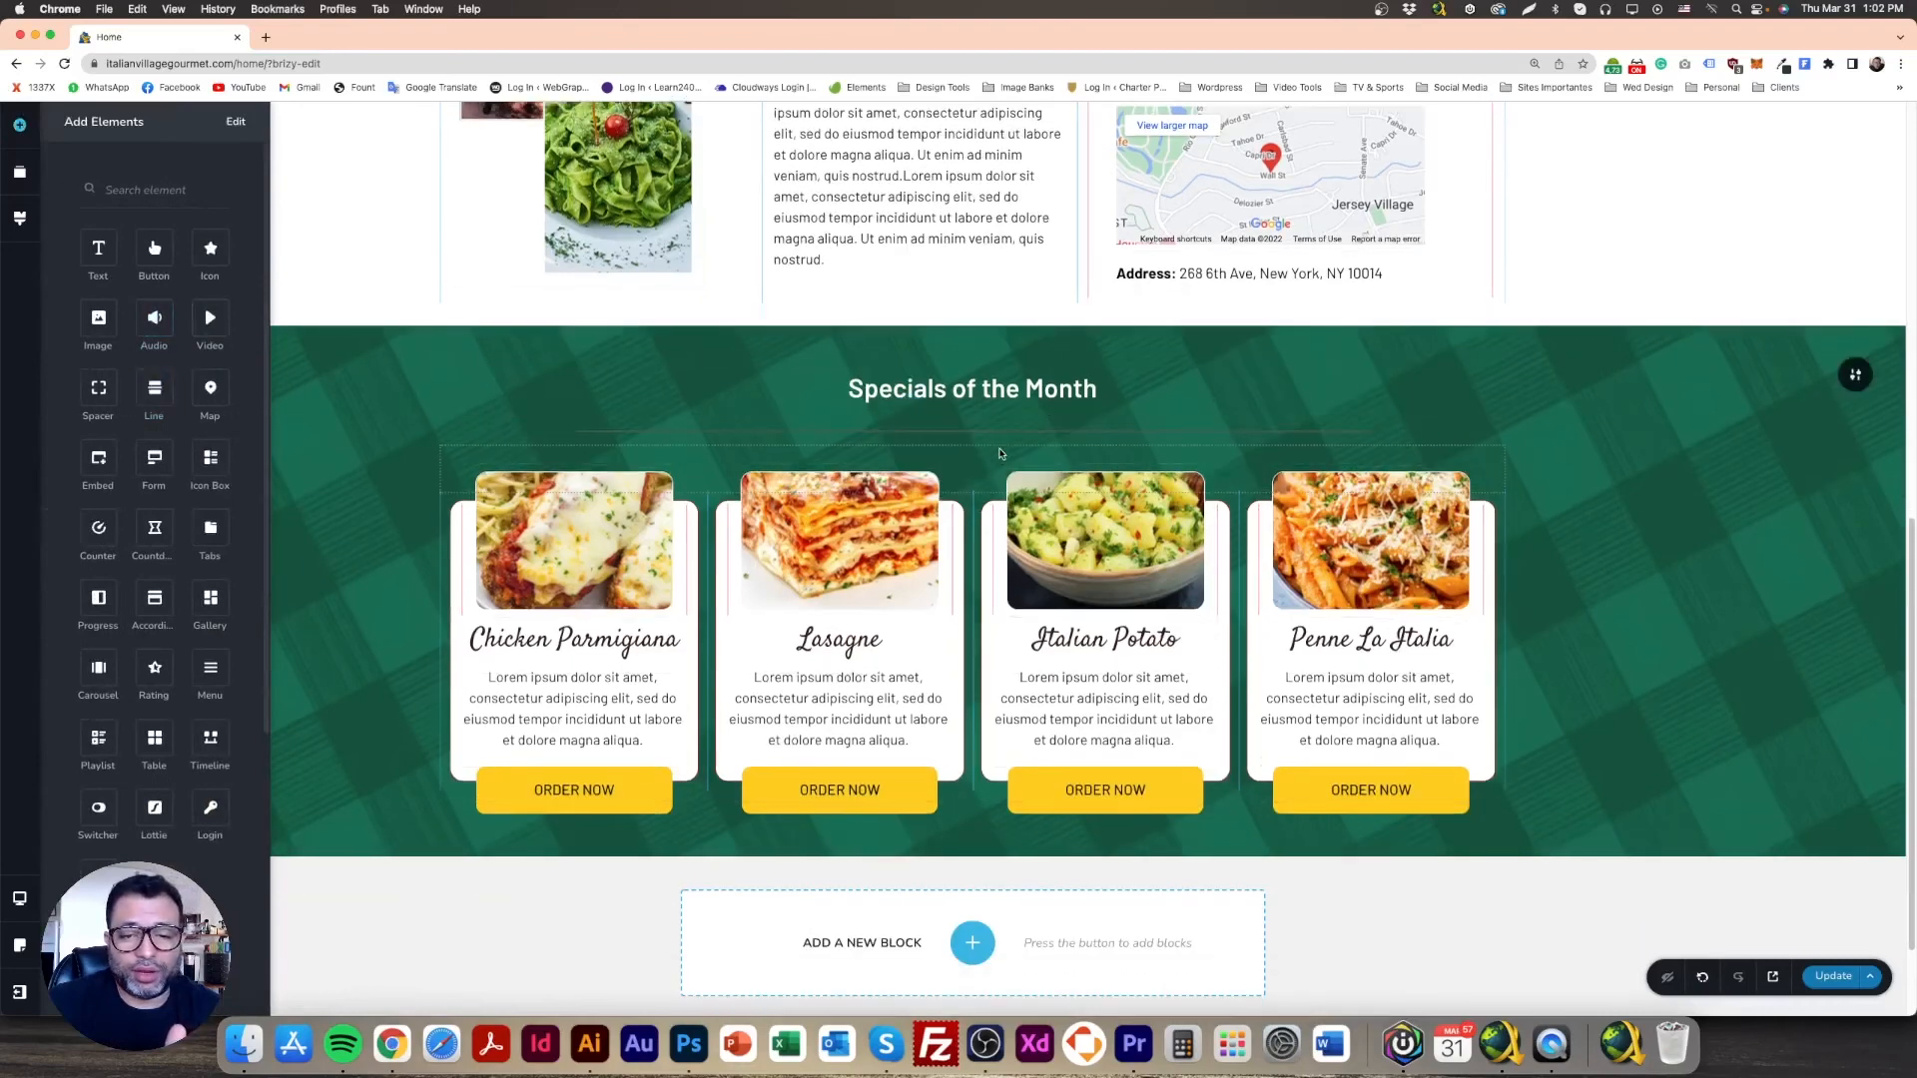
click(902, 396)
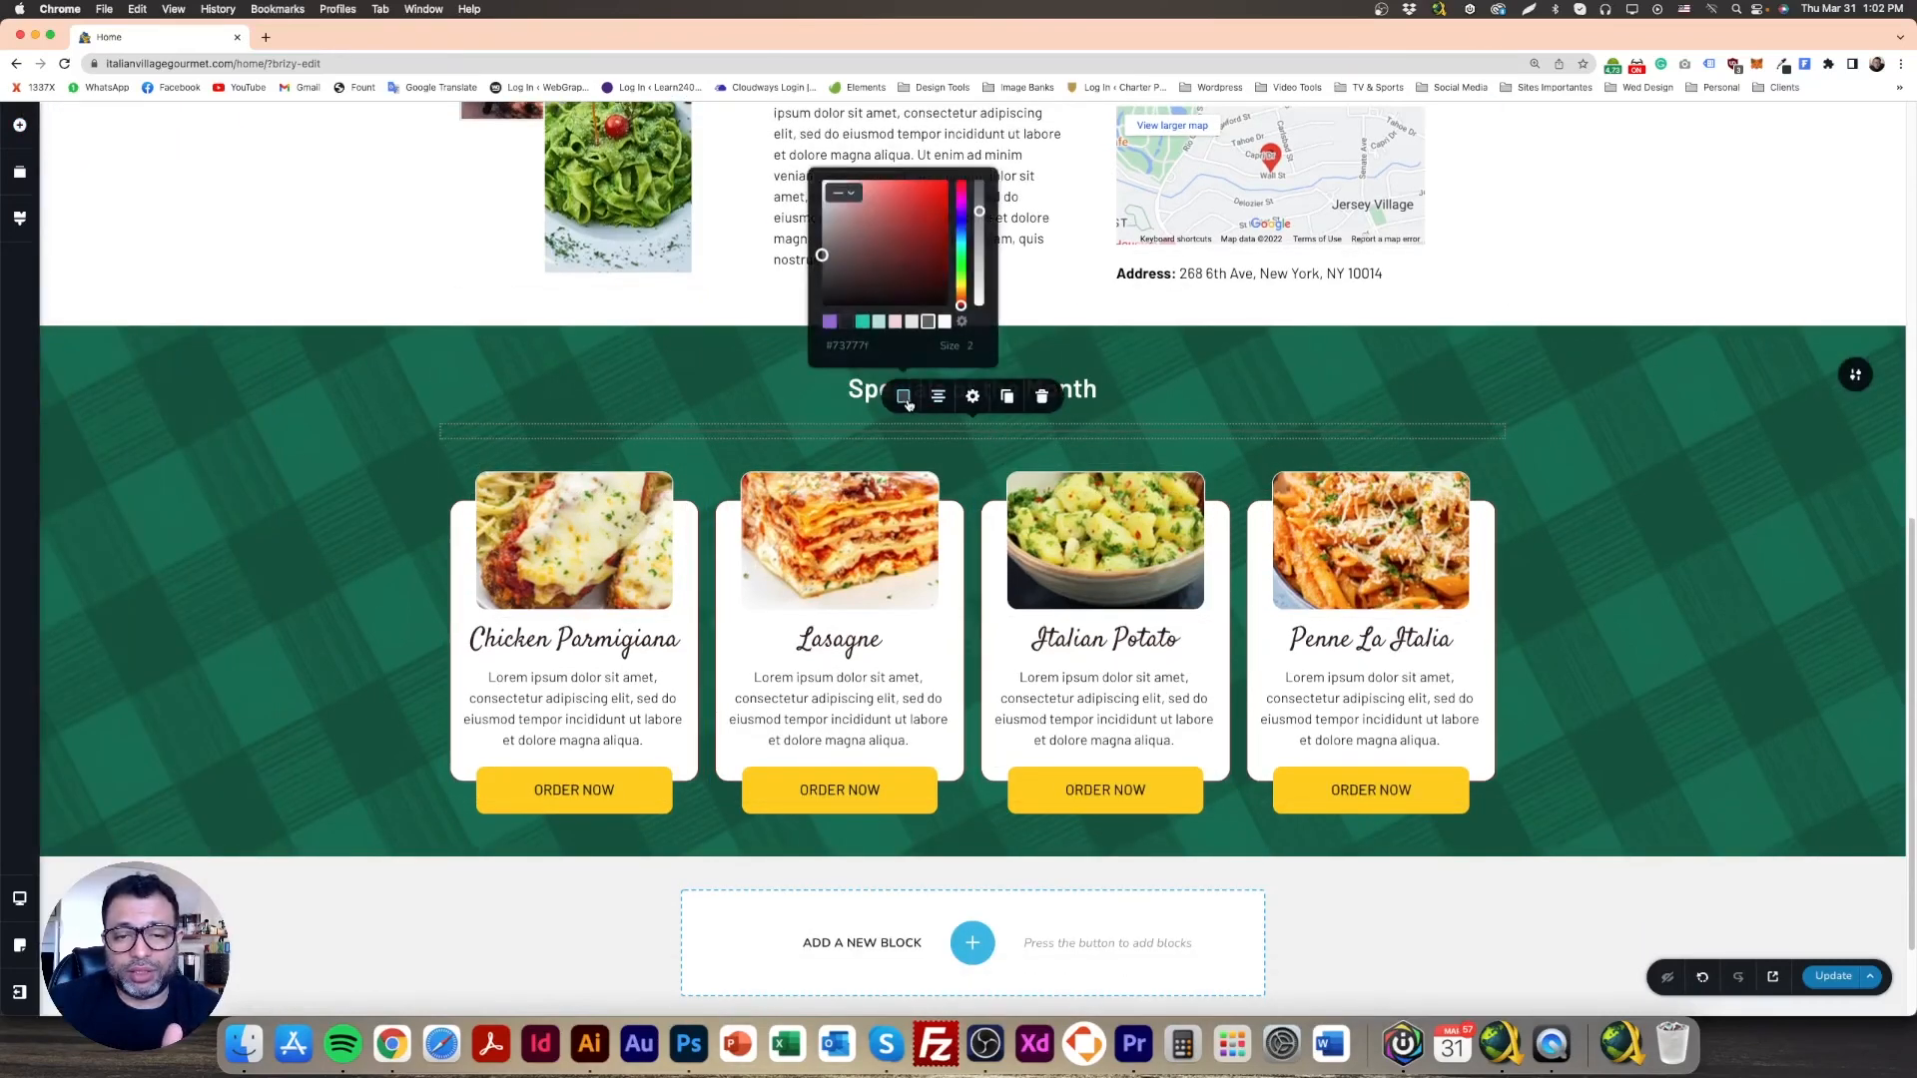
click(943, 321)
click(587, 396)
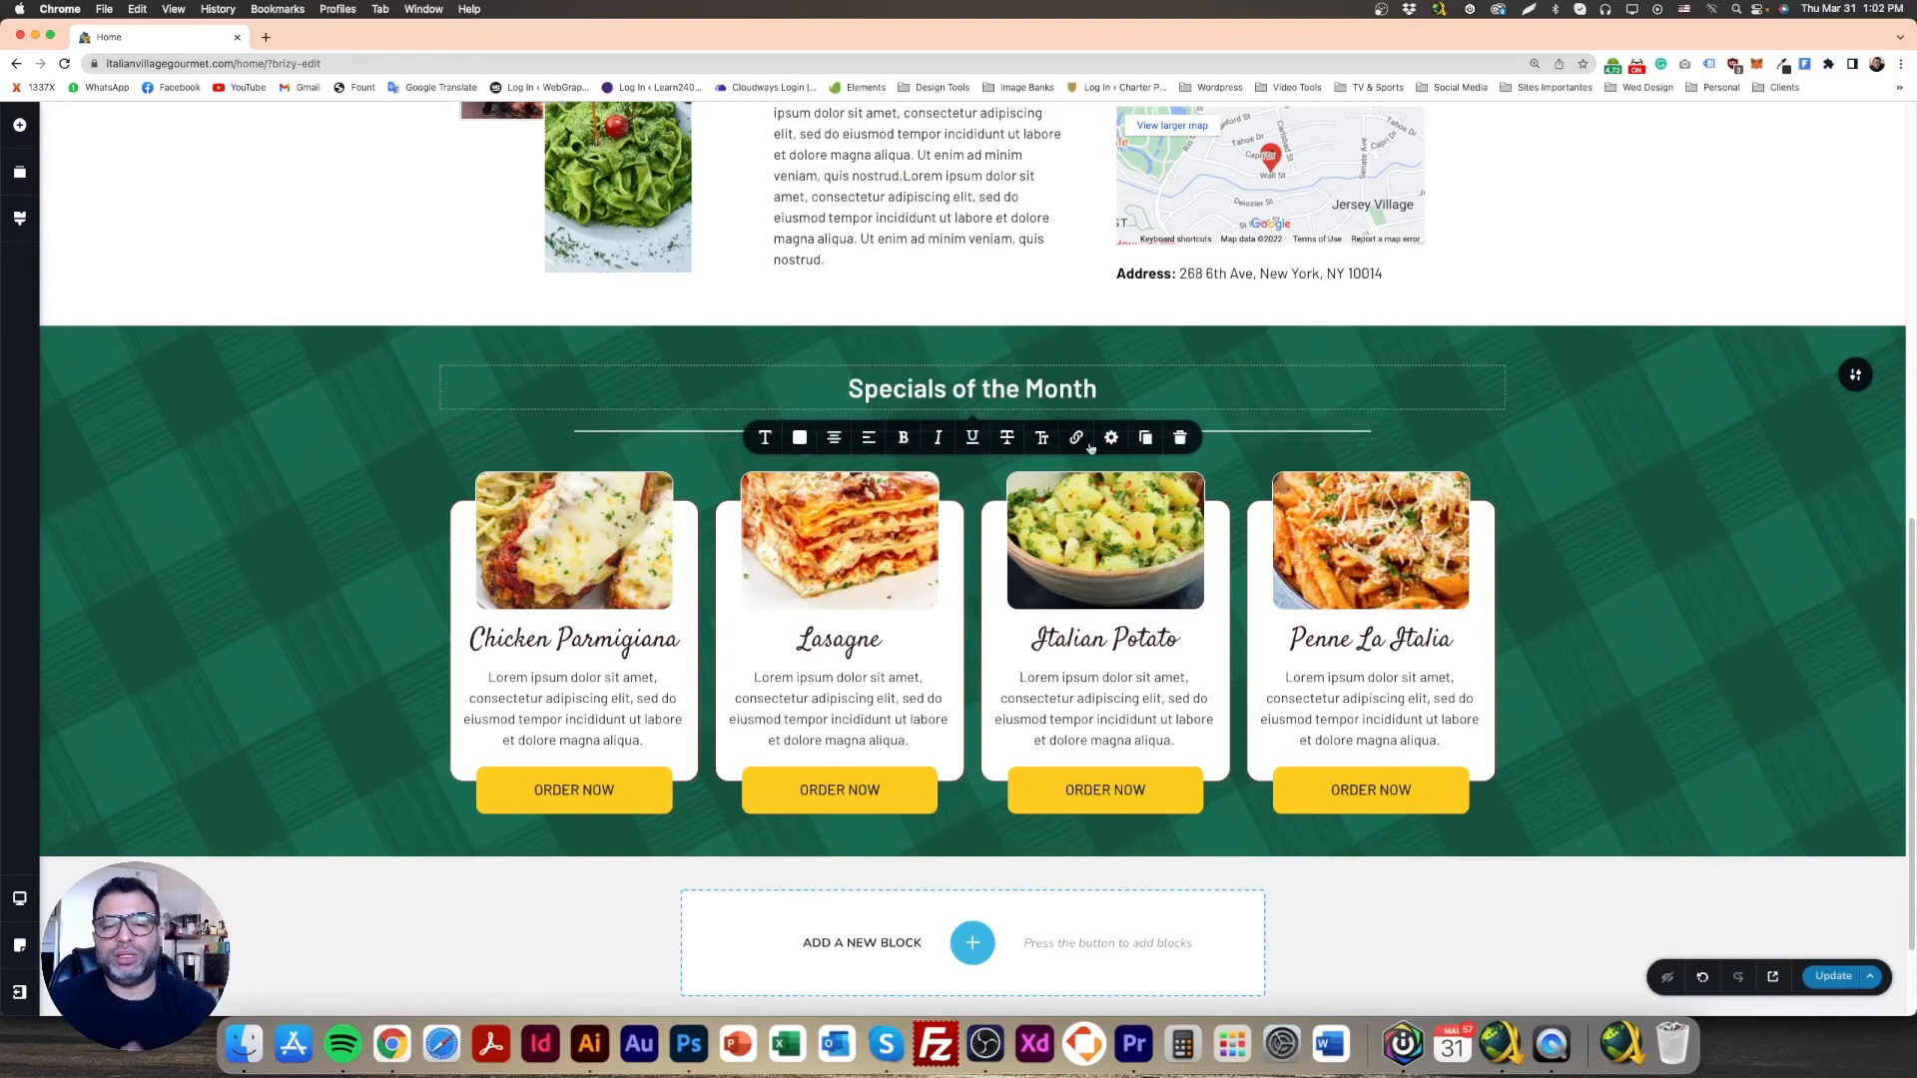
click(799, 437)
click(369, 426)
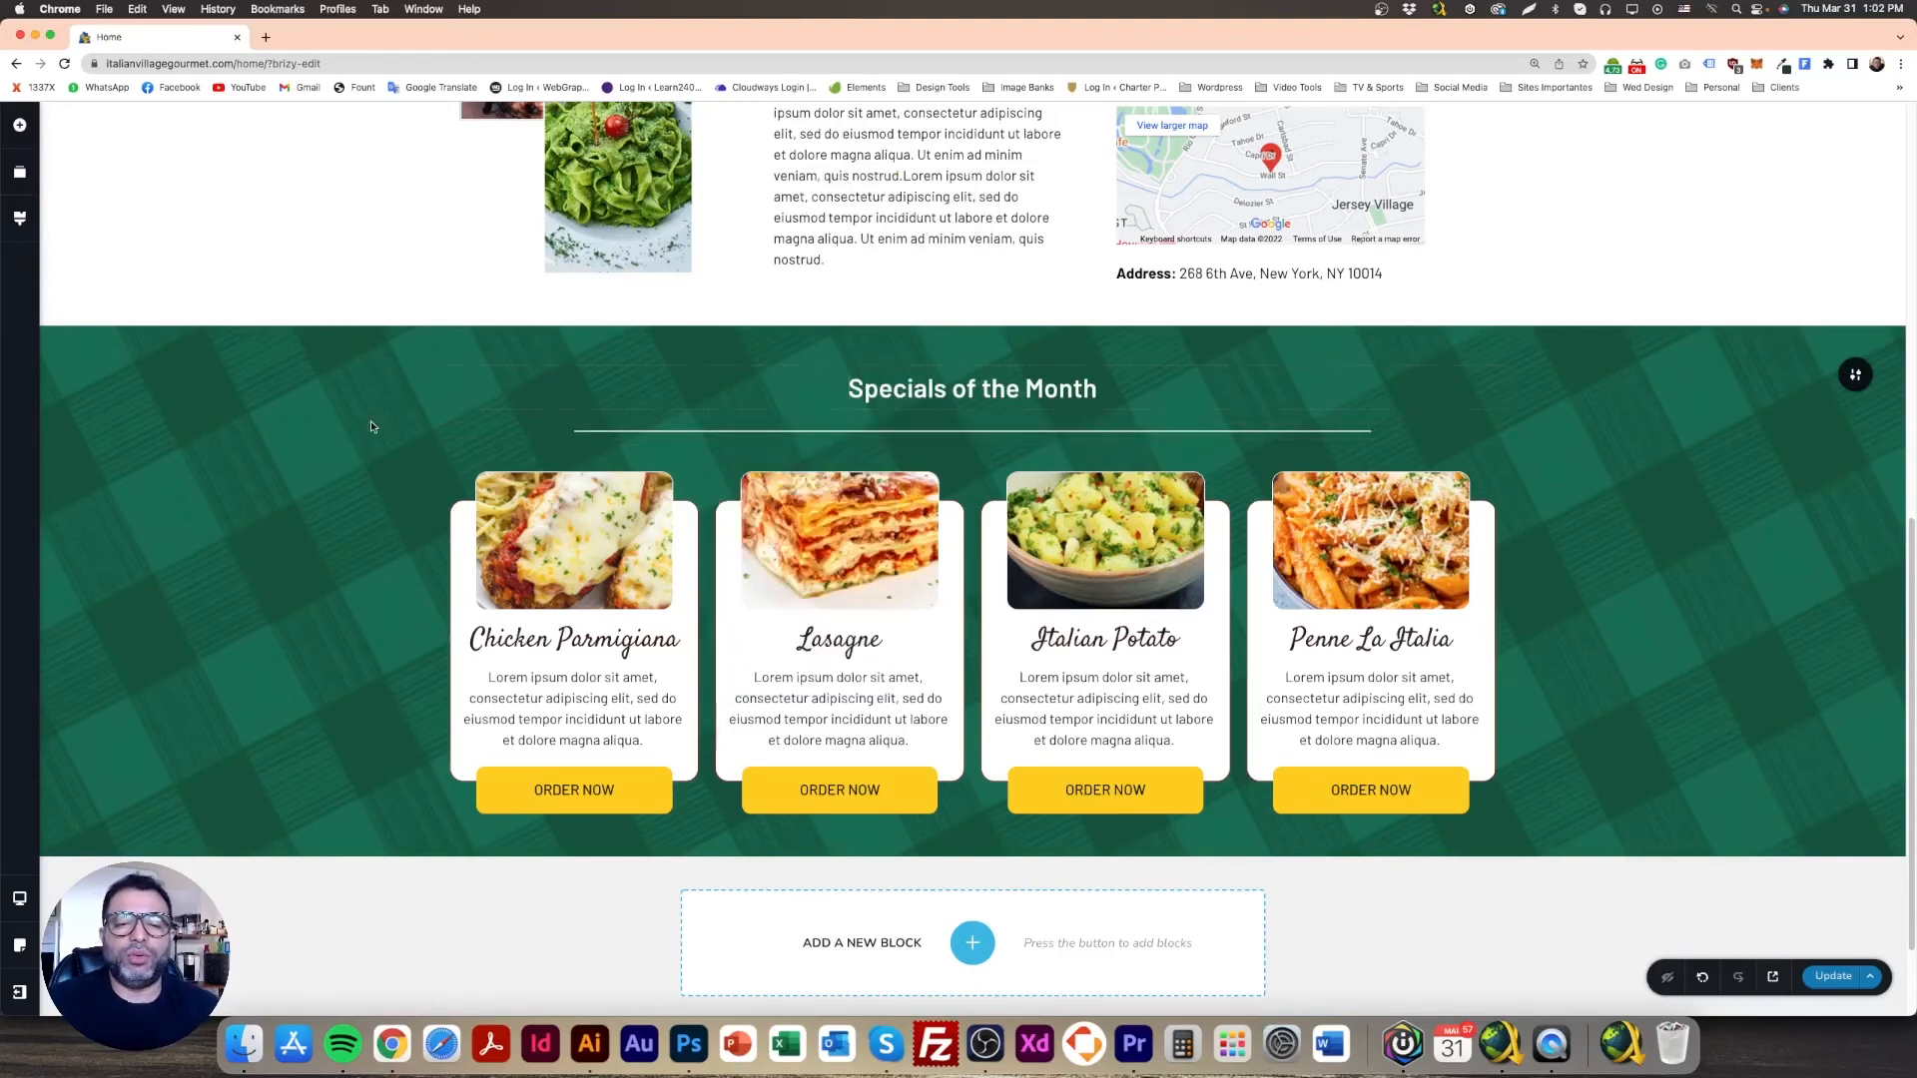
click(896, 431)
key(Delete)
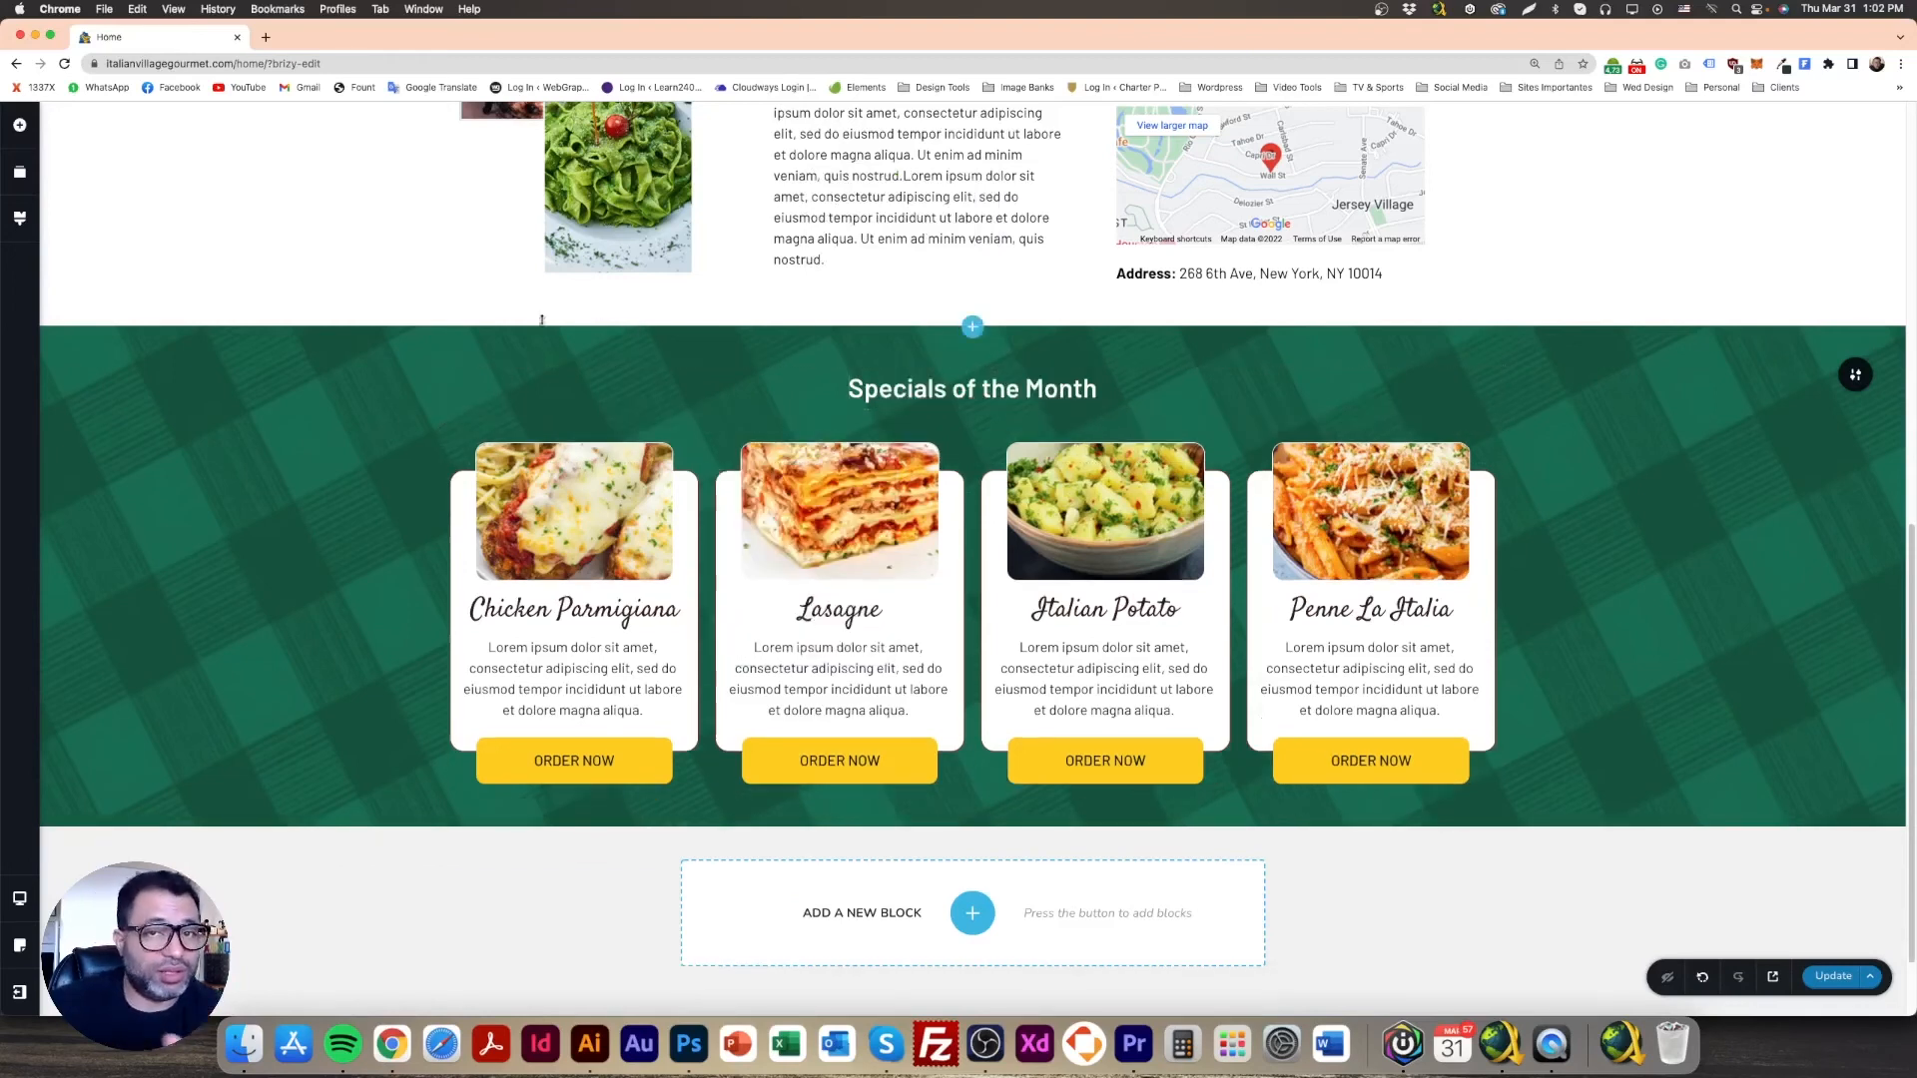
Step: Place a new divider under 'Specials of the Month' and make it white and semi-transparent
click(19, 125)
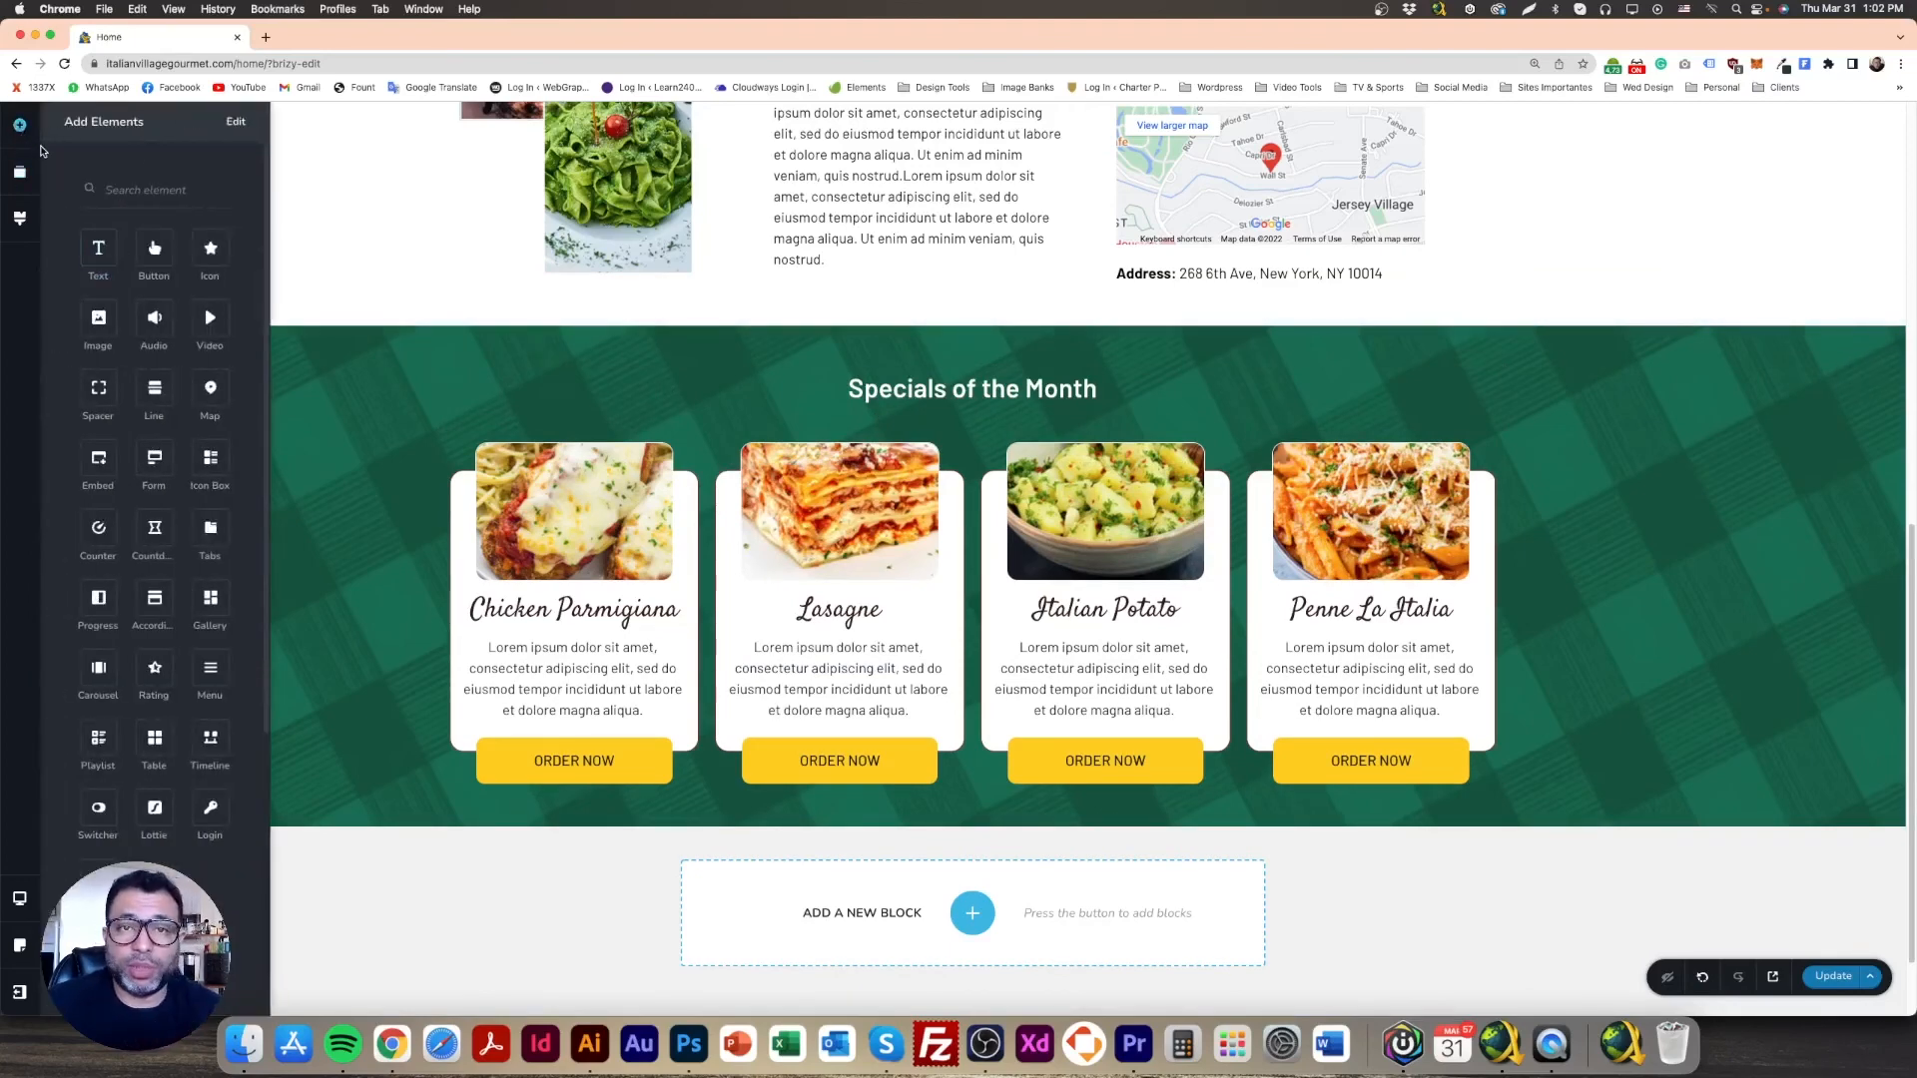
drag(155, 391, 874, 460)
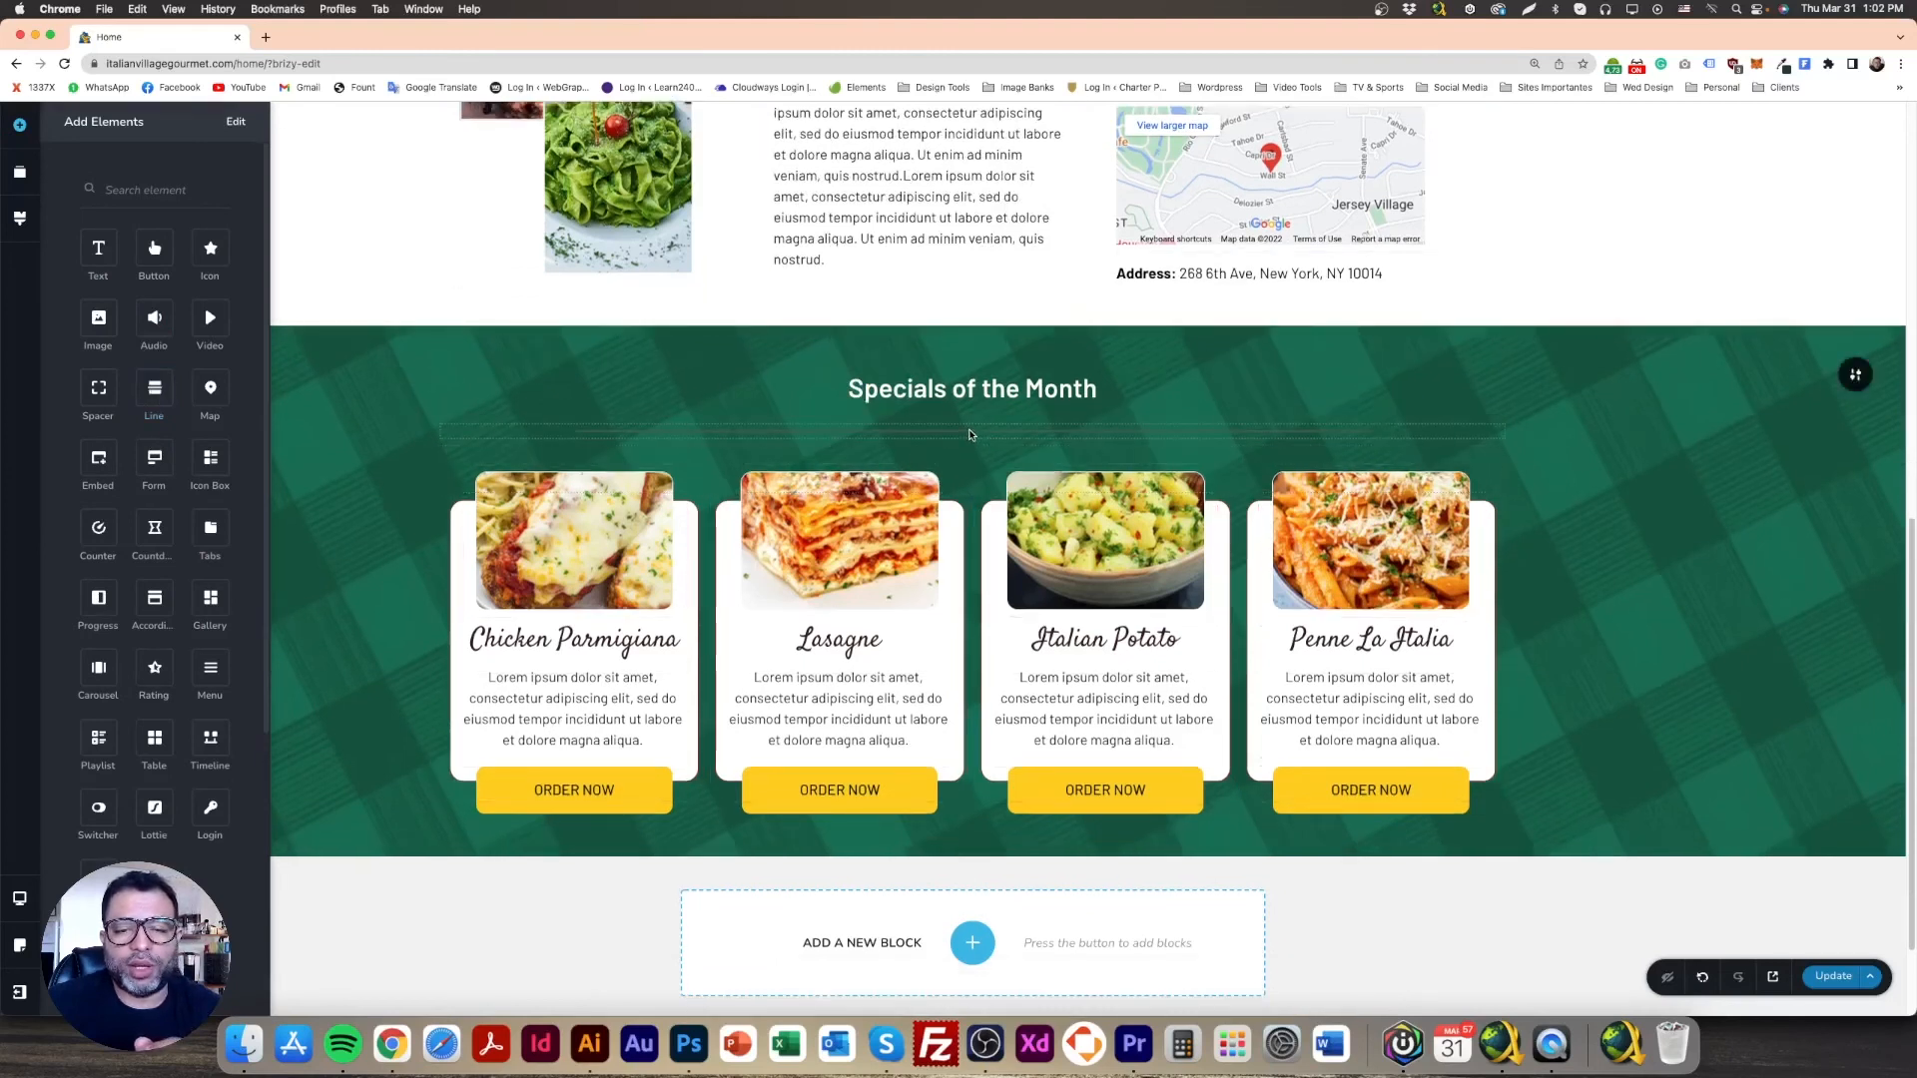
click(969, 435)
click(903, 396)
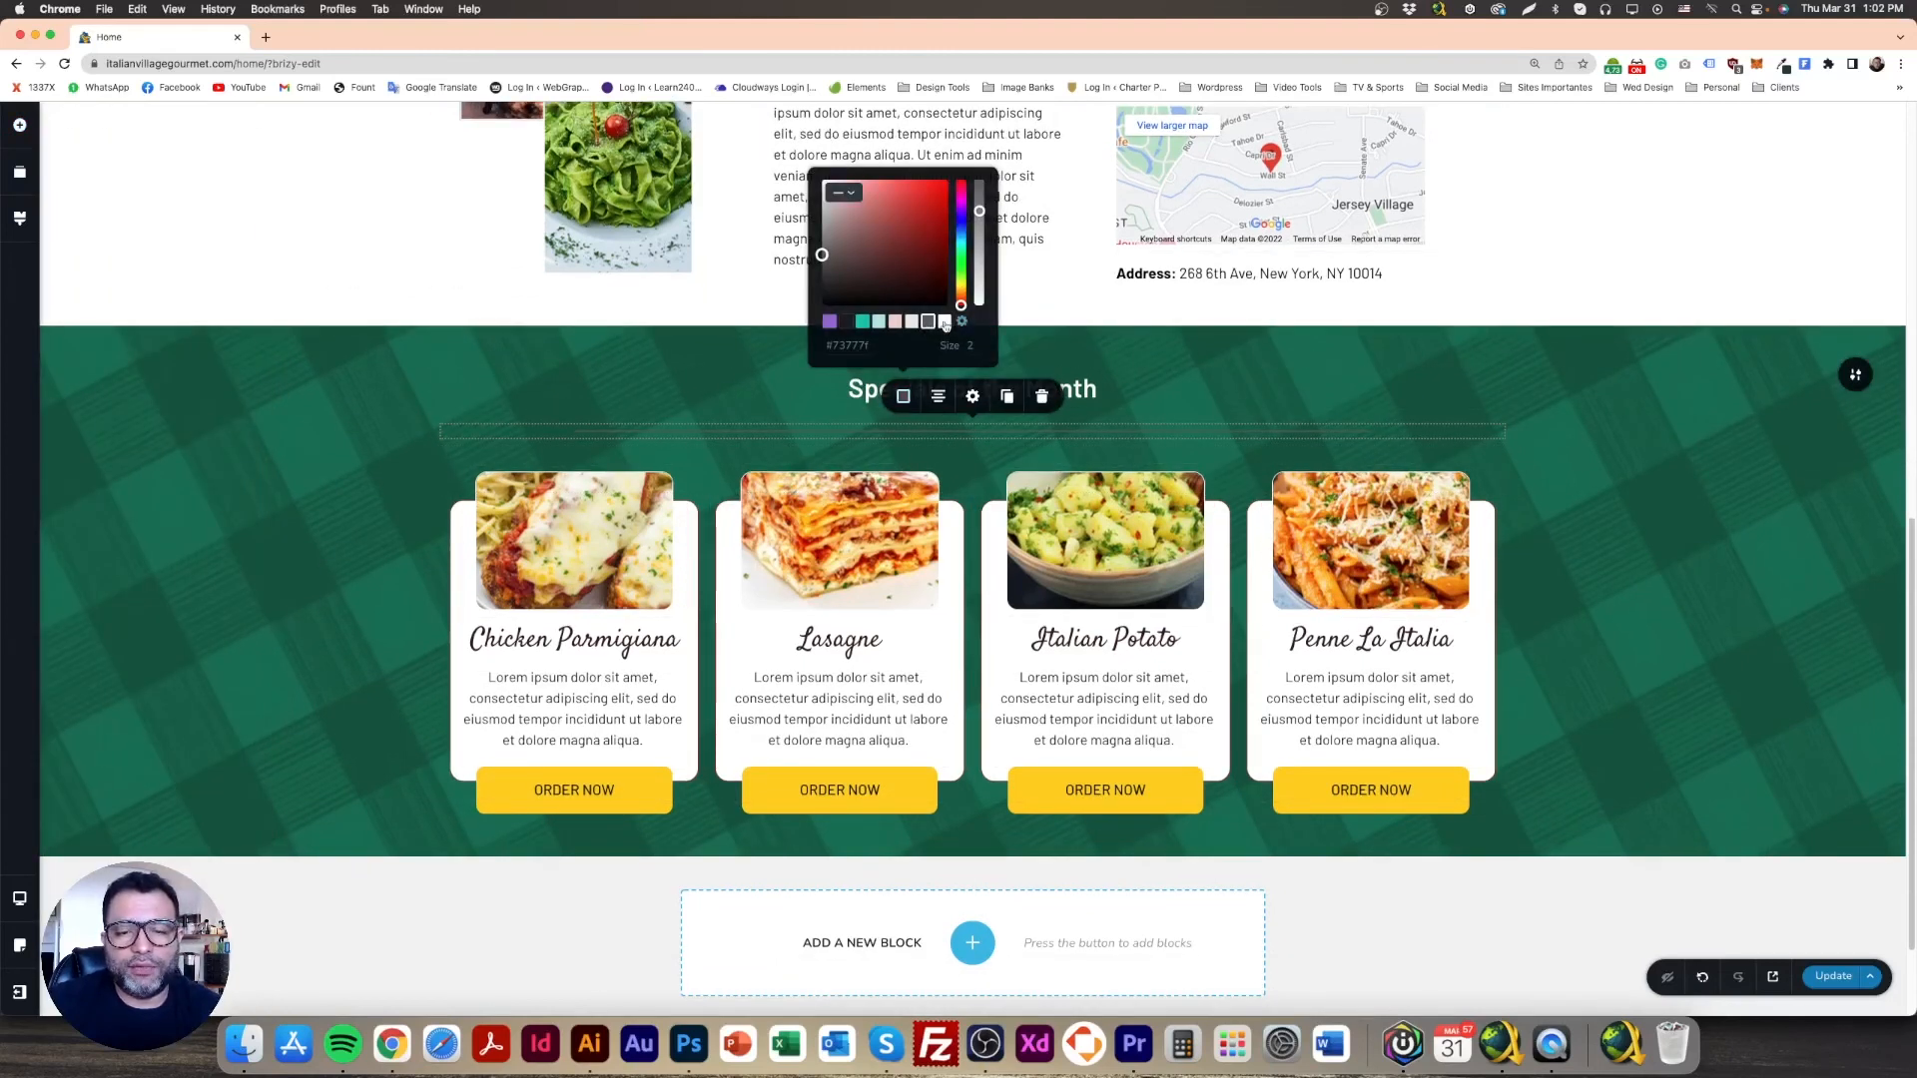
click(944, 322)
mouse_move(976, 238)
mouse_down()
mouse_move(976, 284)
mouse_move(975, 248)
mouse_up()
click(606, 398)
Step: Review the divider's solid, dashed and dotted styles and set its size to 1
click(1637, 504)
click(1202, 440)
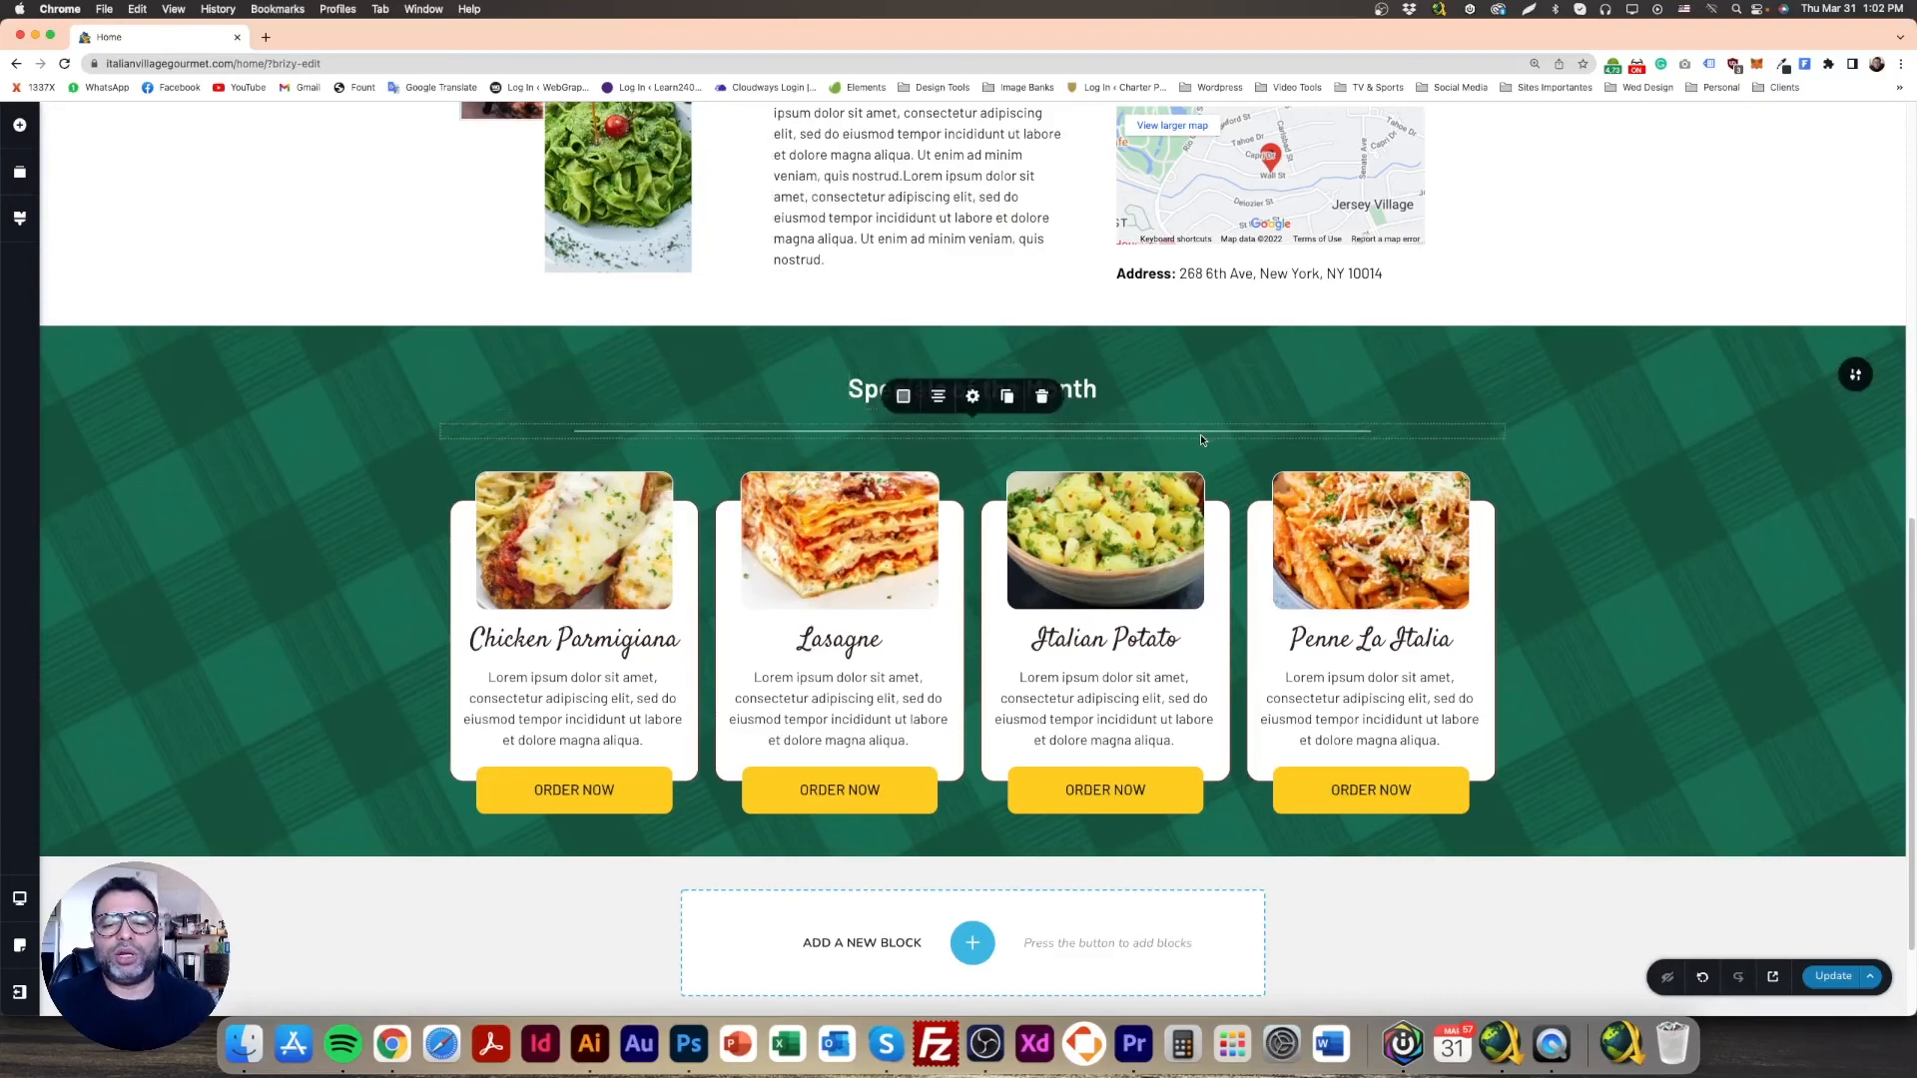
click(904, 397)
click(848, 194)
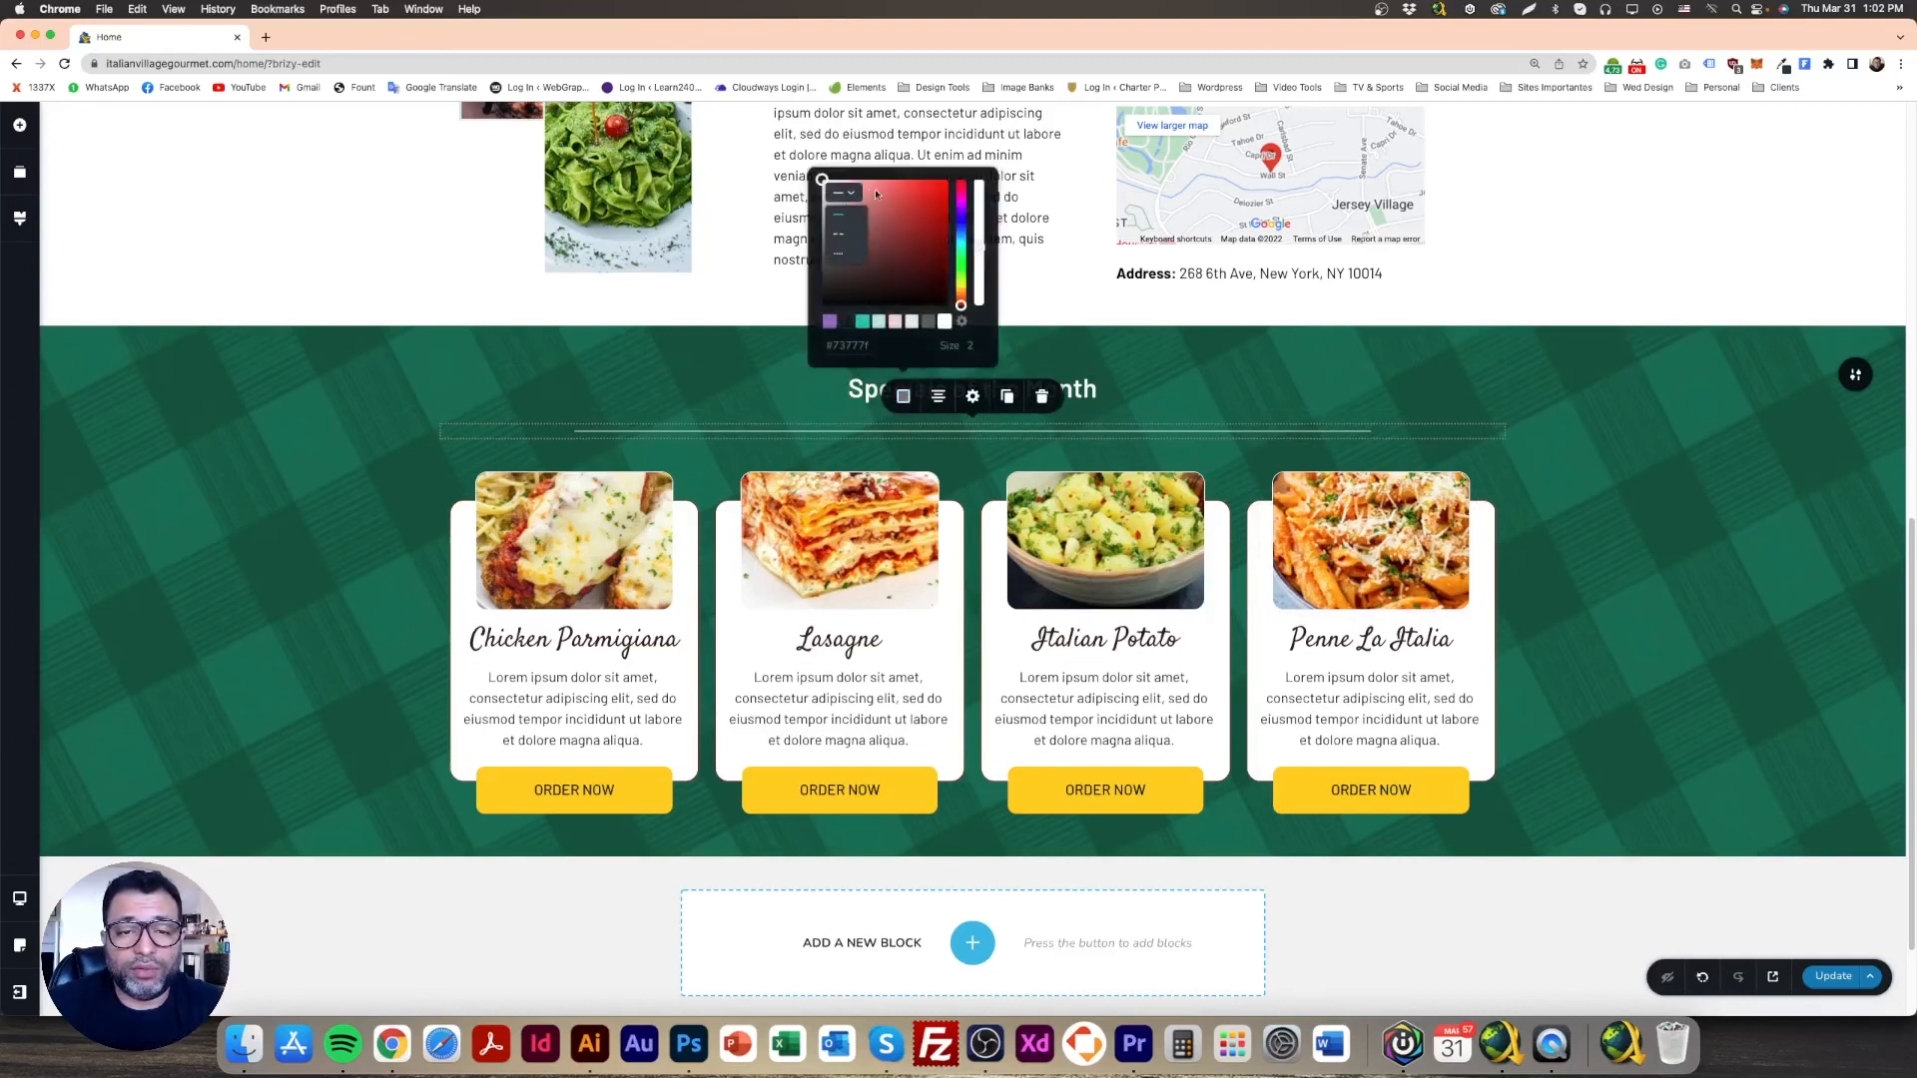
click(661, 349)
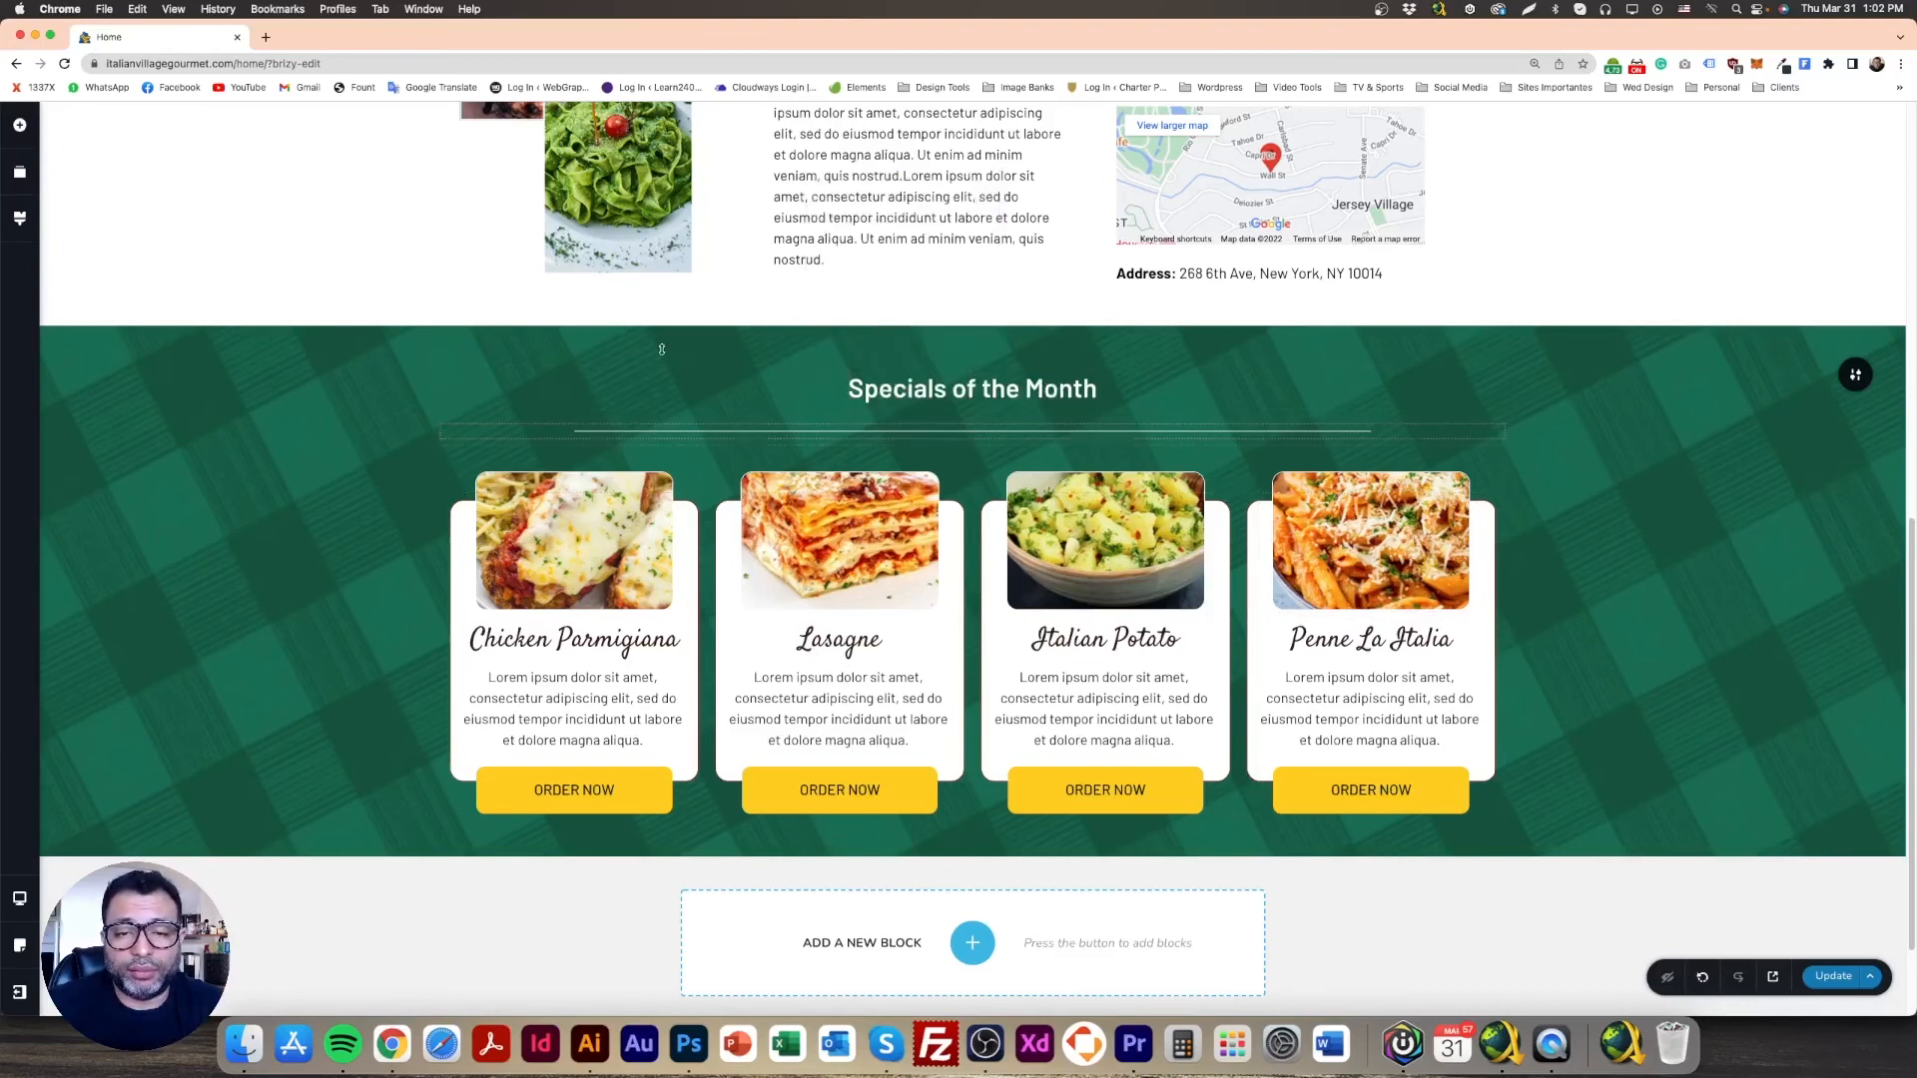
click(956, 432)
click(904, 397)
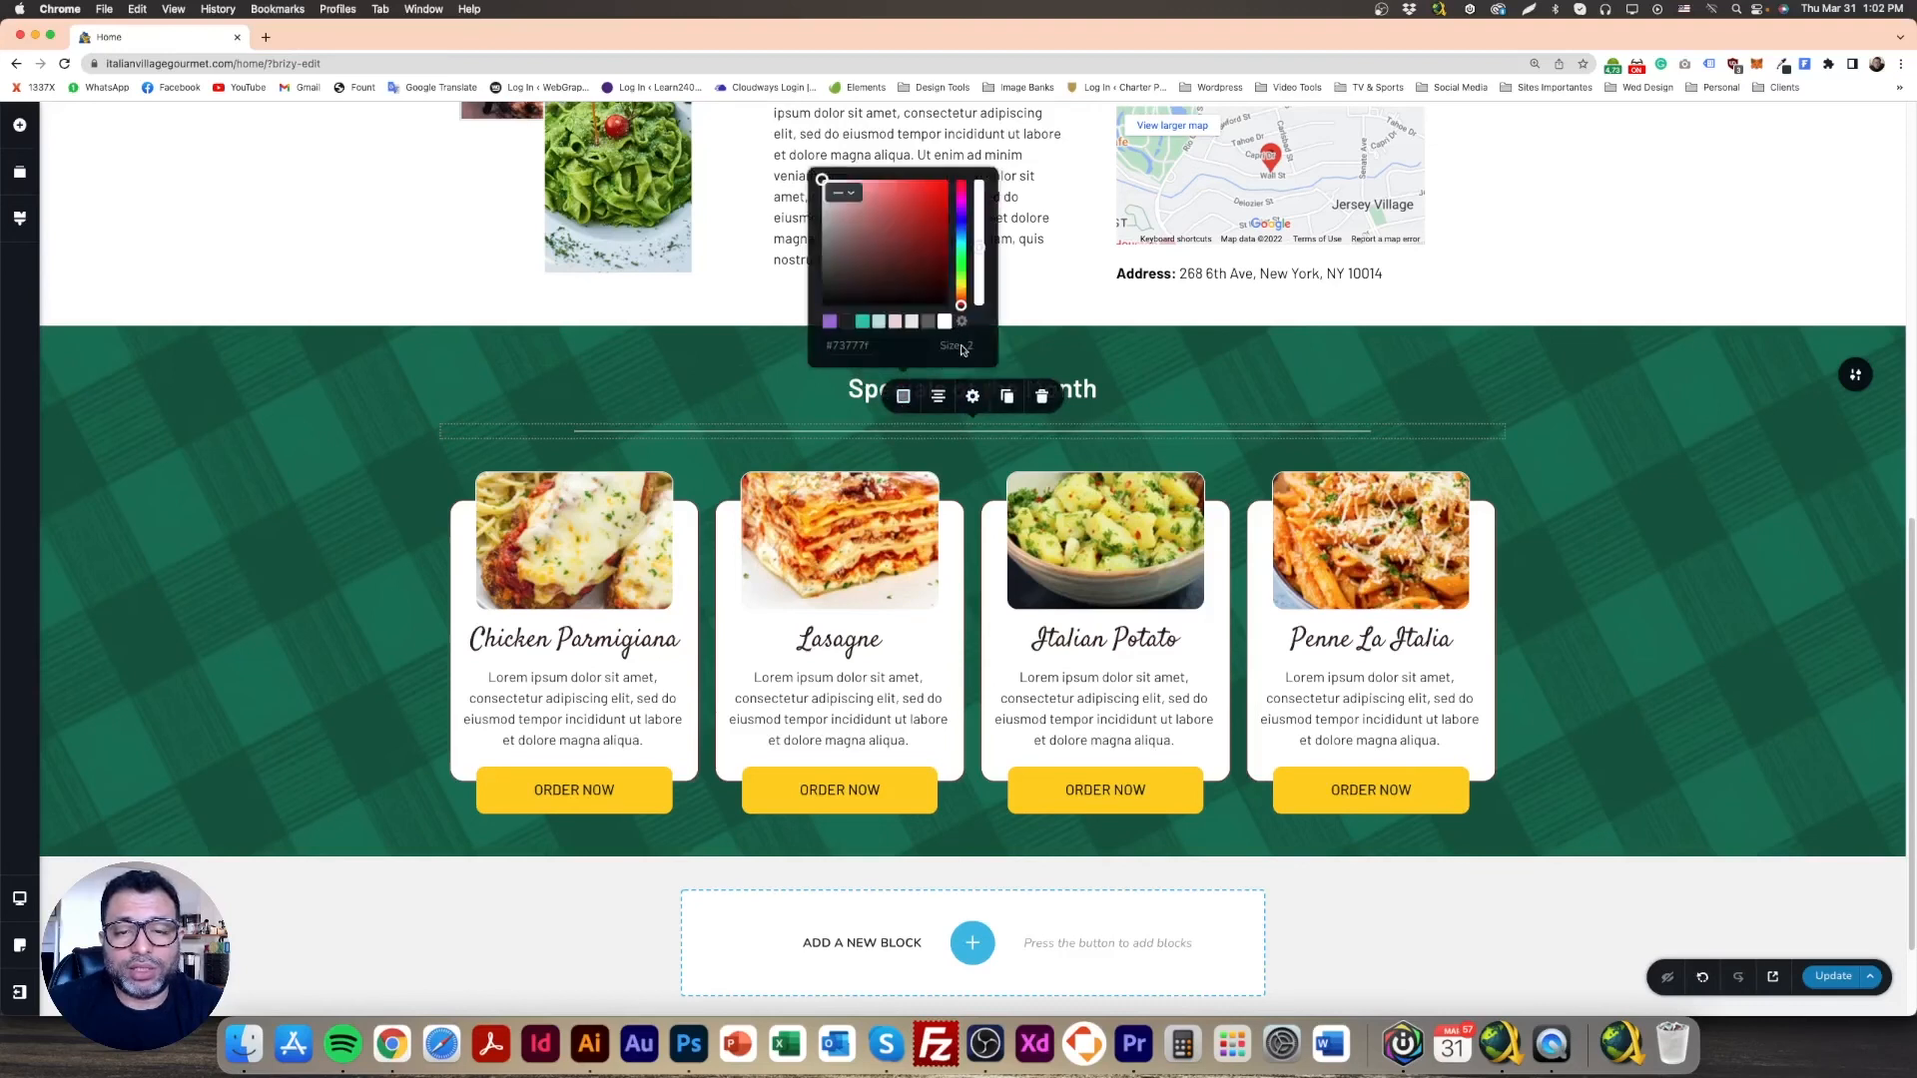
click(987, 339)
Step: Make the Specials section's bottom padding slightly taller
click(470, 385)
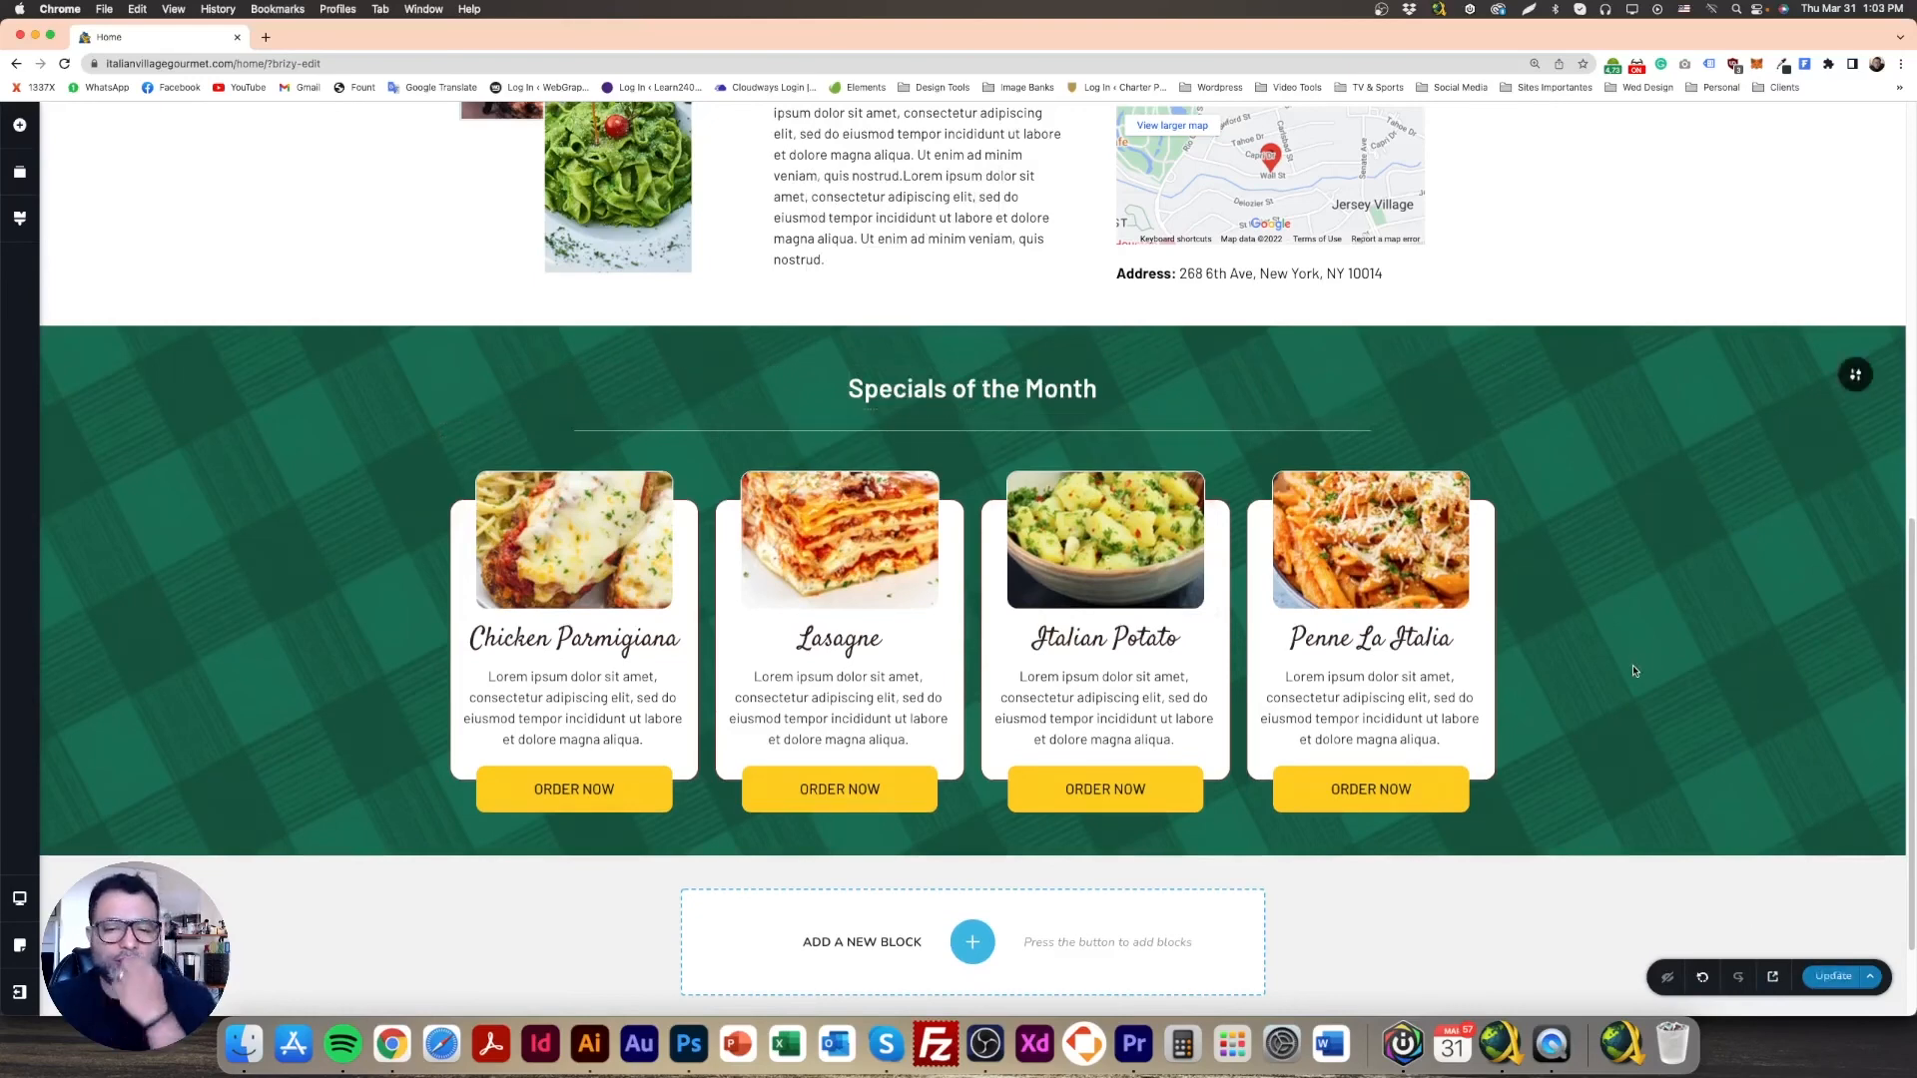
scroll(1499, 659, down, 2)
drag(920, 712, 920, 719)
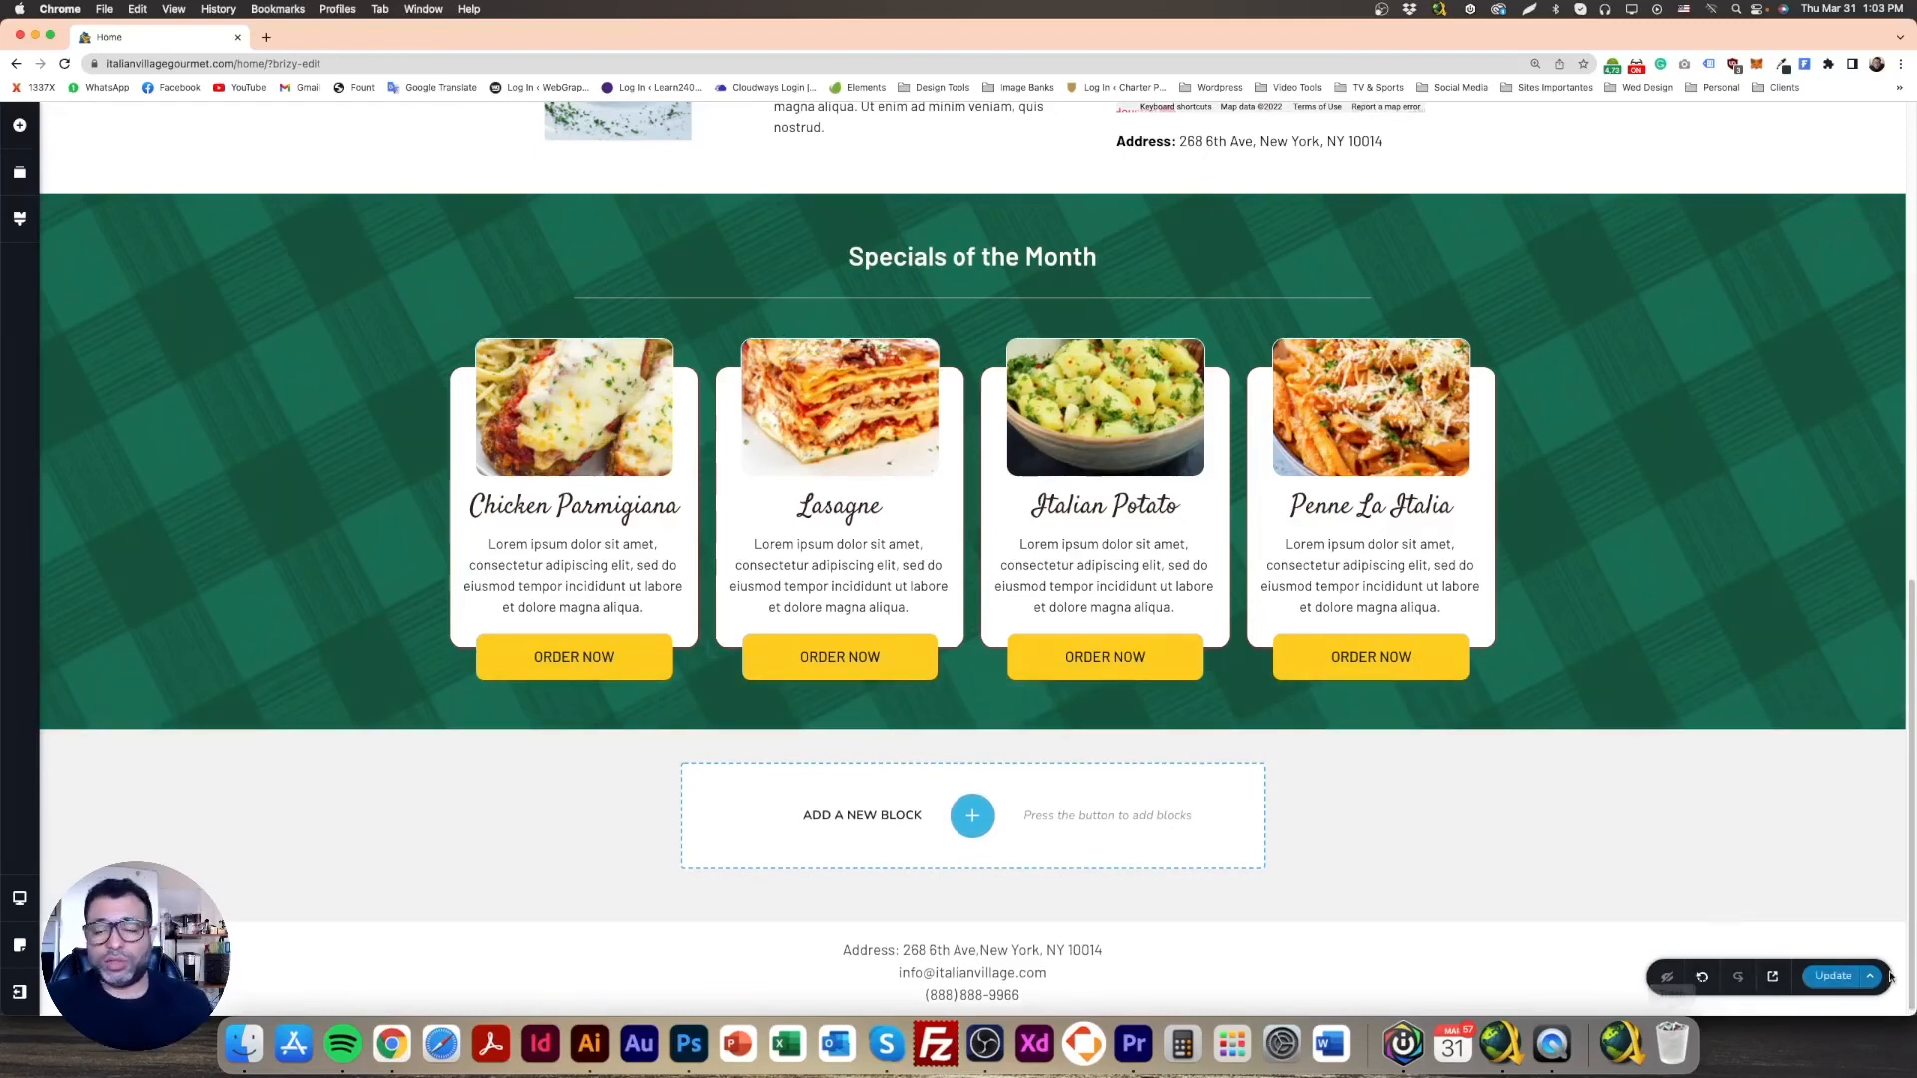
Step: Preview the live page in a new tab, scroll through it, and return to the editor
mouse_move(1915, 1076)
click(1773, 976)
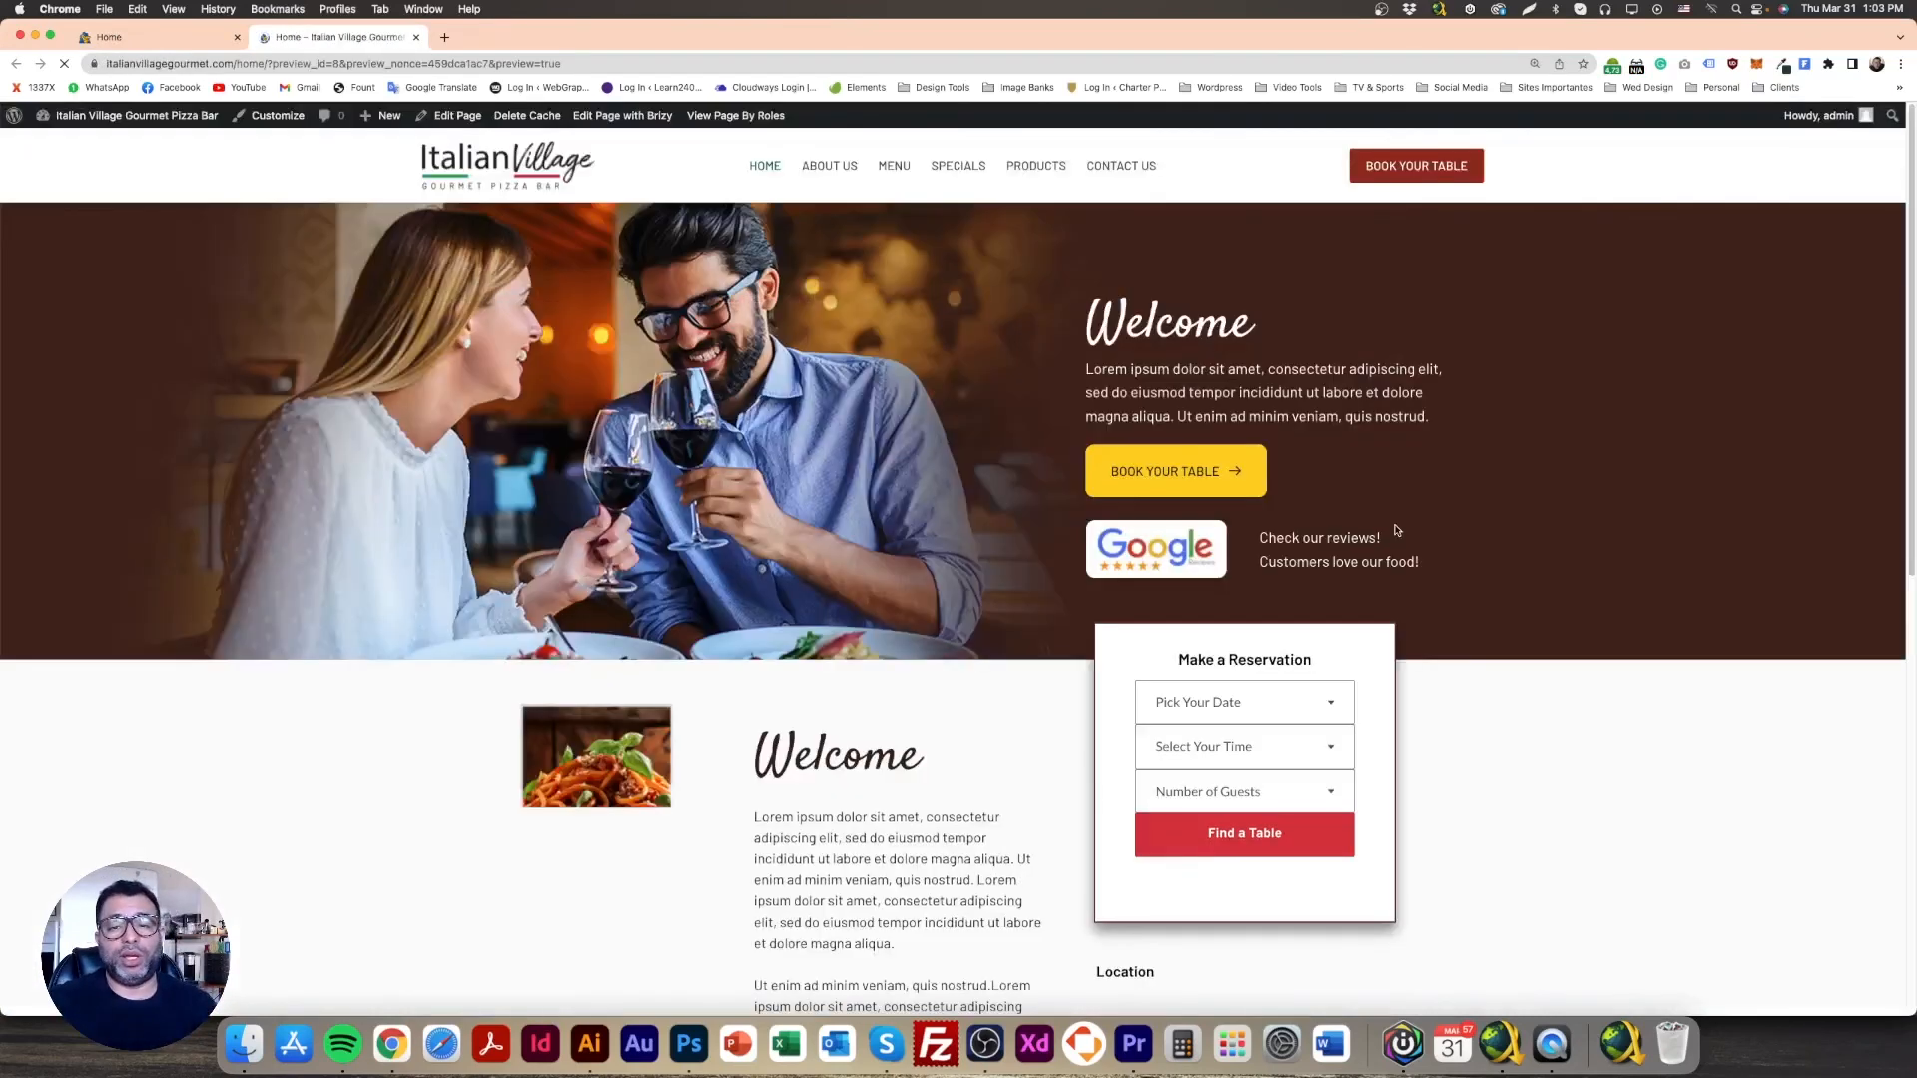
scroll(1395, 584, down, 1)
scroll(1395, 587, down, 10)
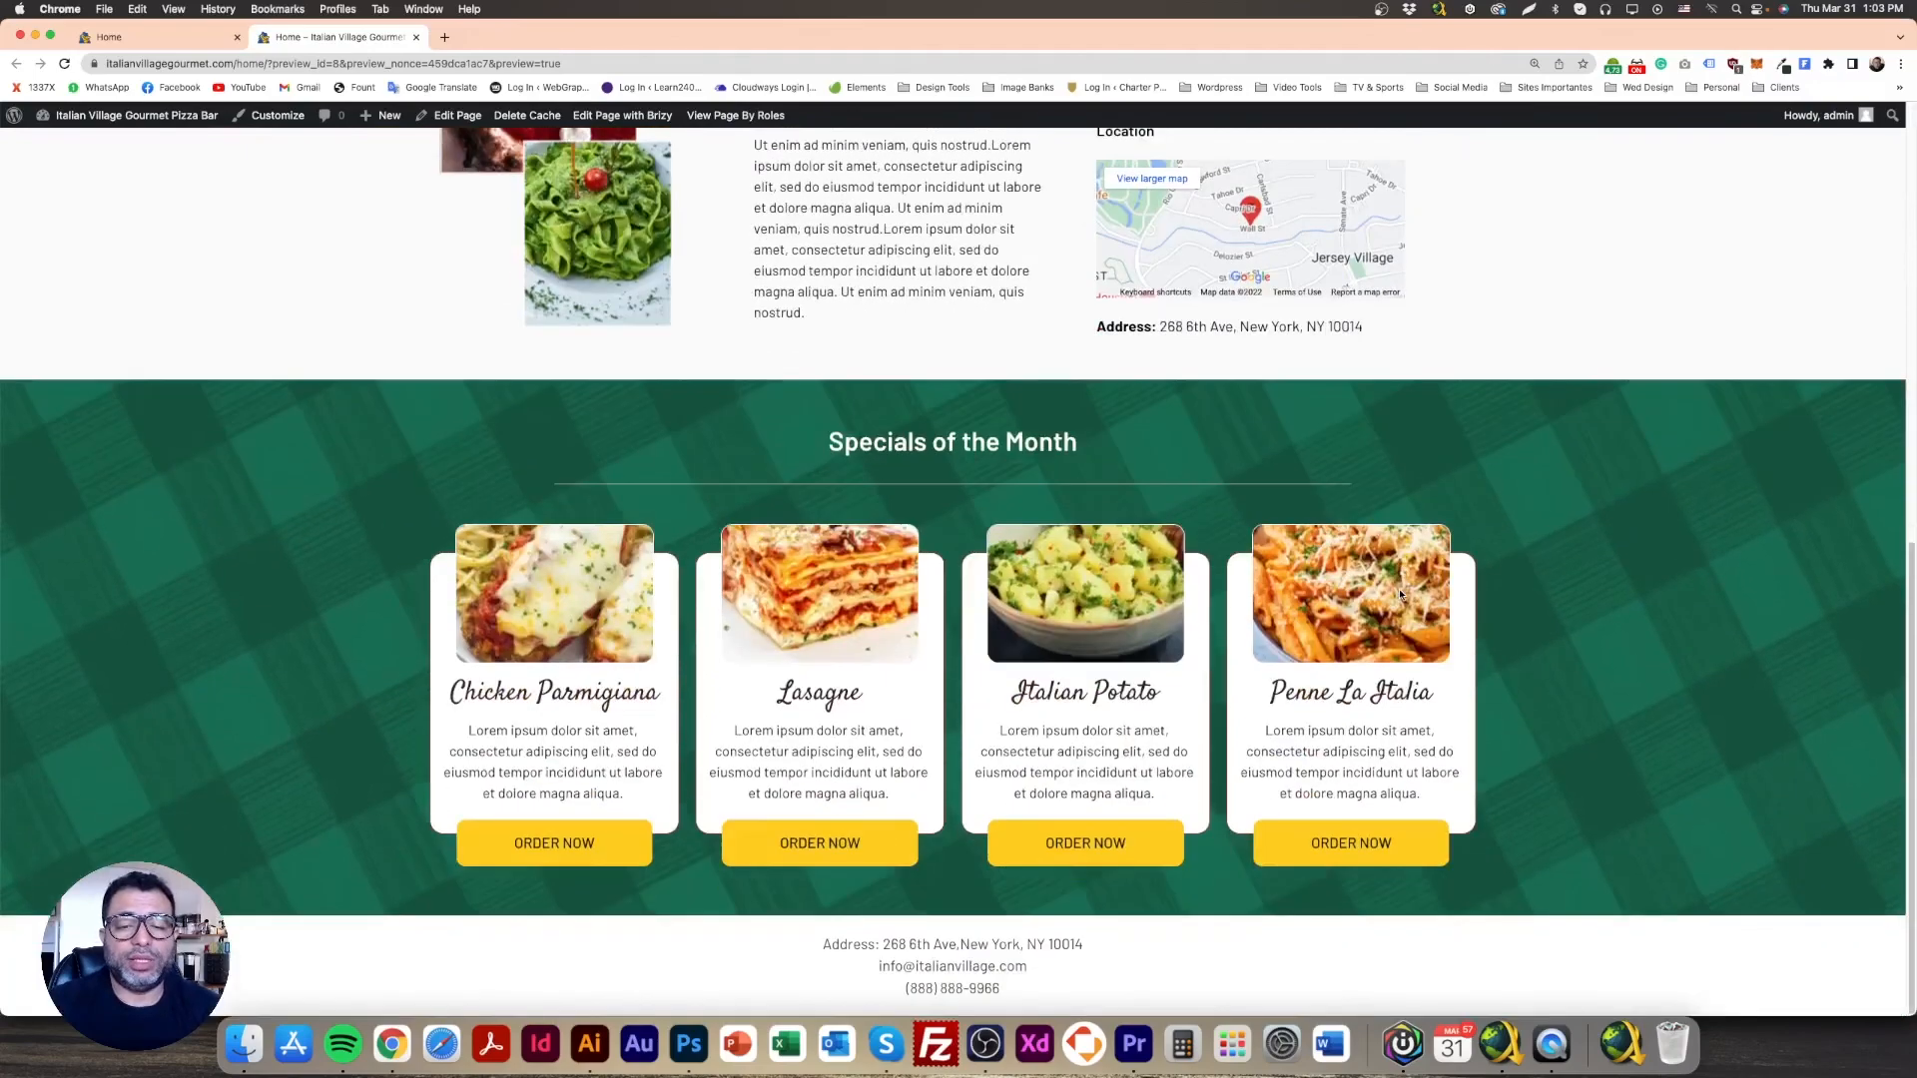
scroll(1401, 597, up, 3)
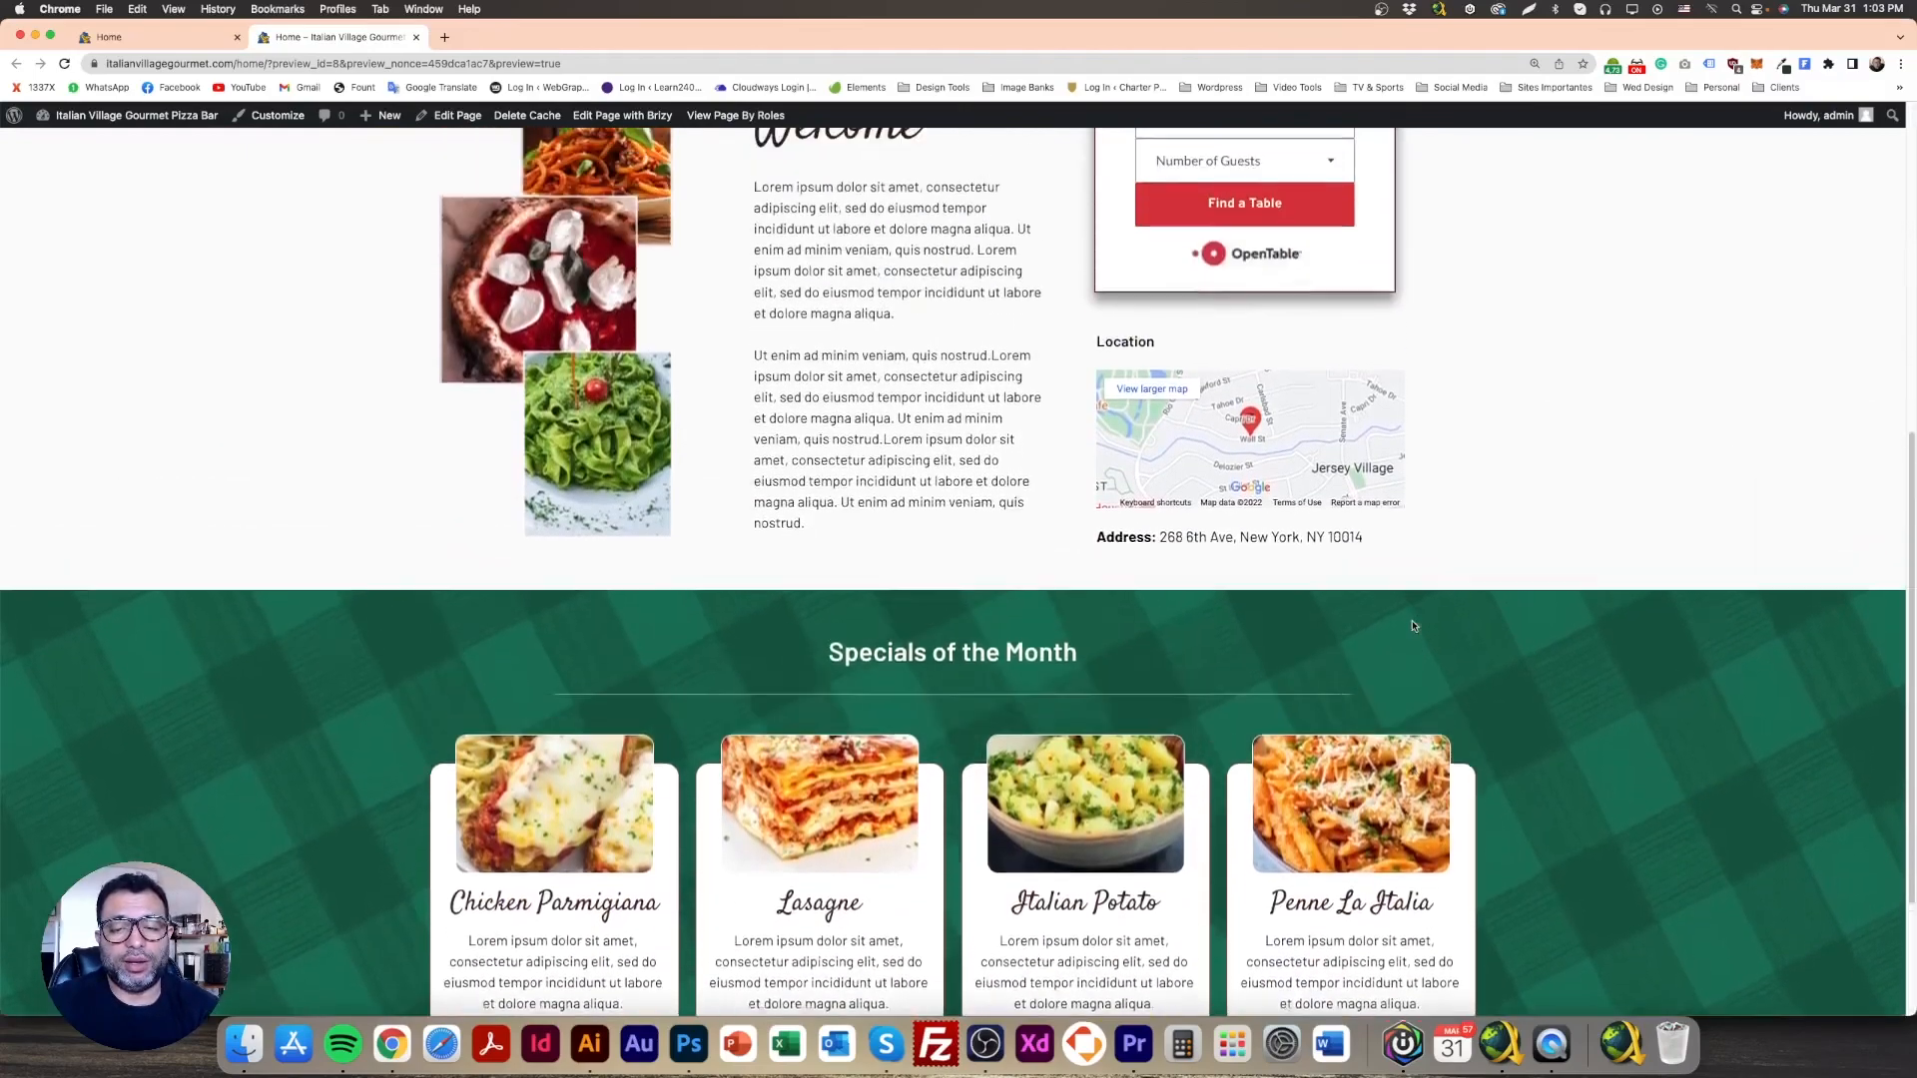
scroll(1412, 625, down, 3)
scroll(1412, 626, up, 6)
scroll(1413, 626, down, 6)
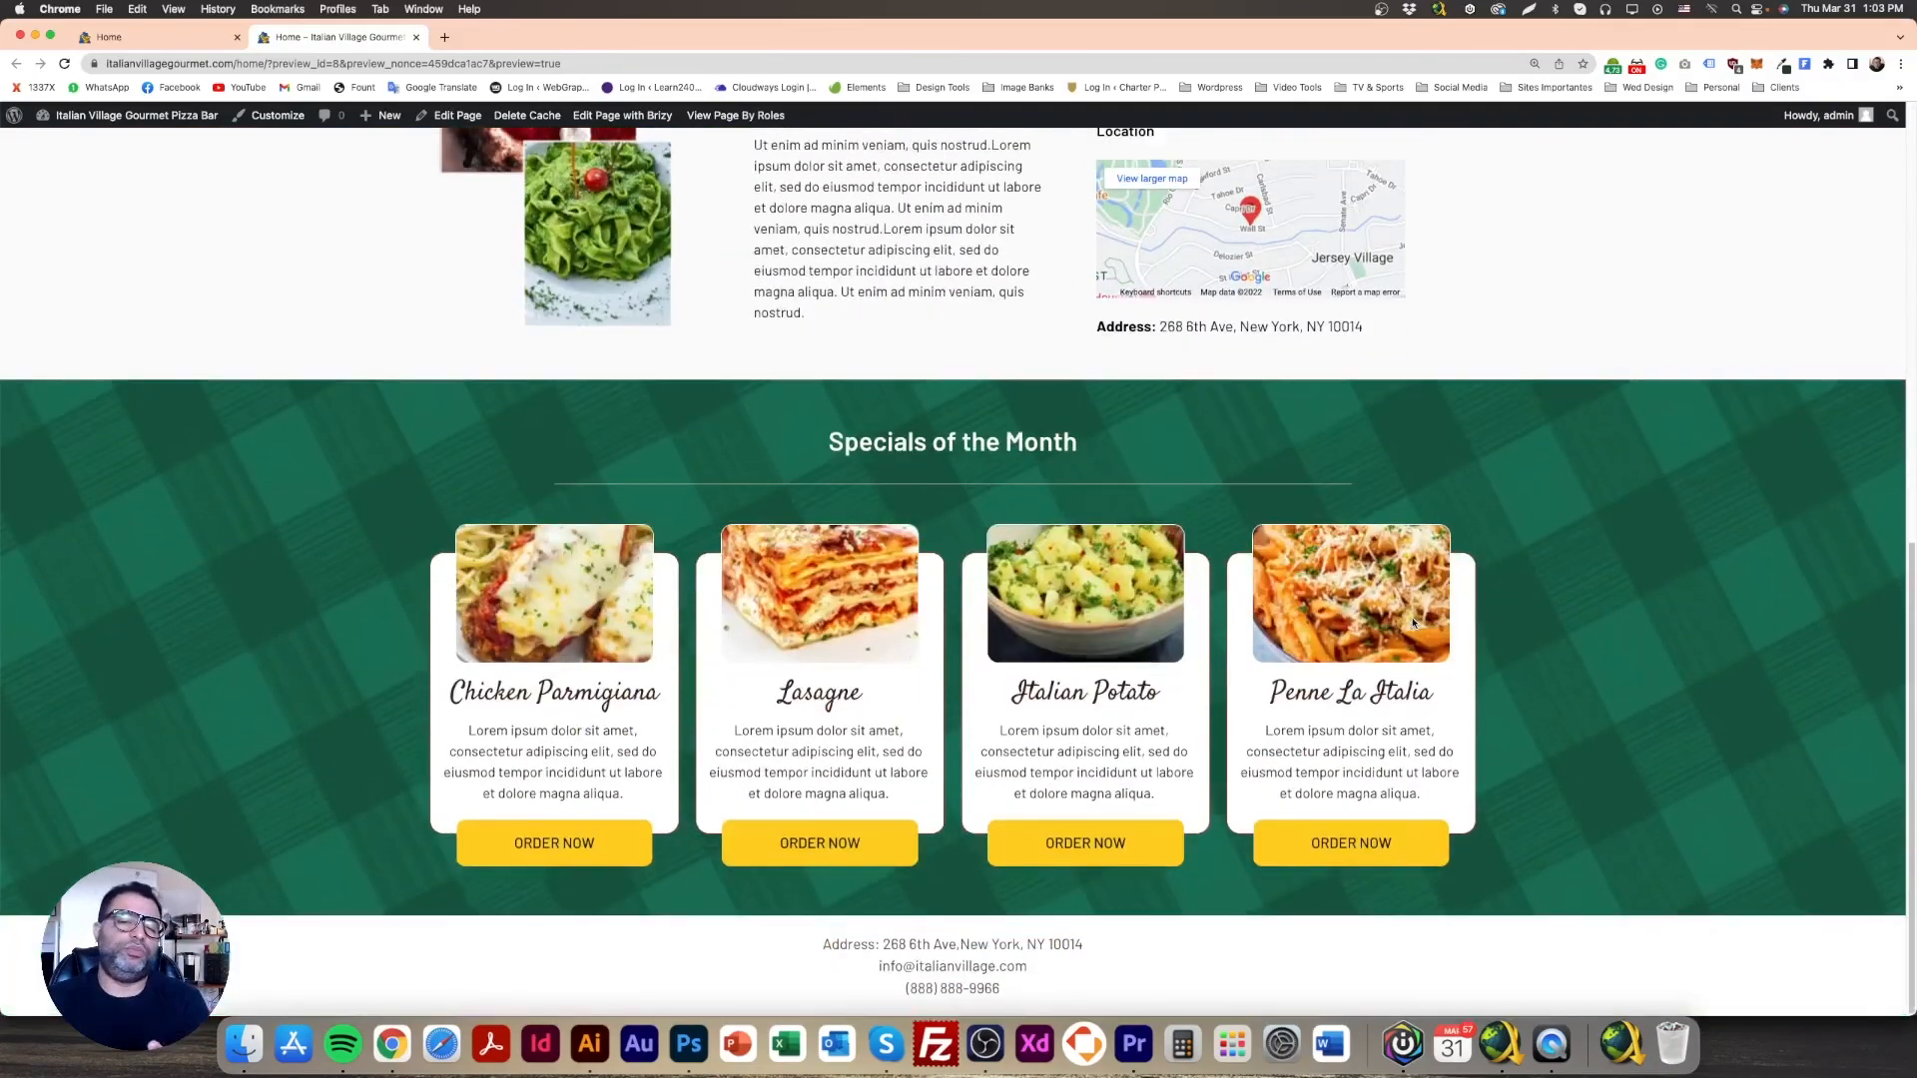
scroll(1413, 624, up, 9)
scroll(1412, 622, down, 5)
scroll(1412, 620, up, 3)
scroll(1412, 621, down, 3)
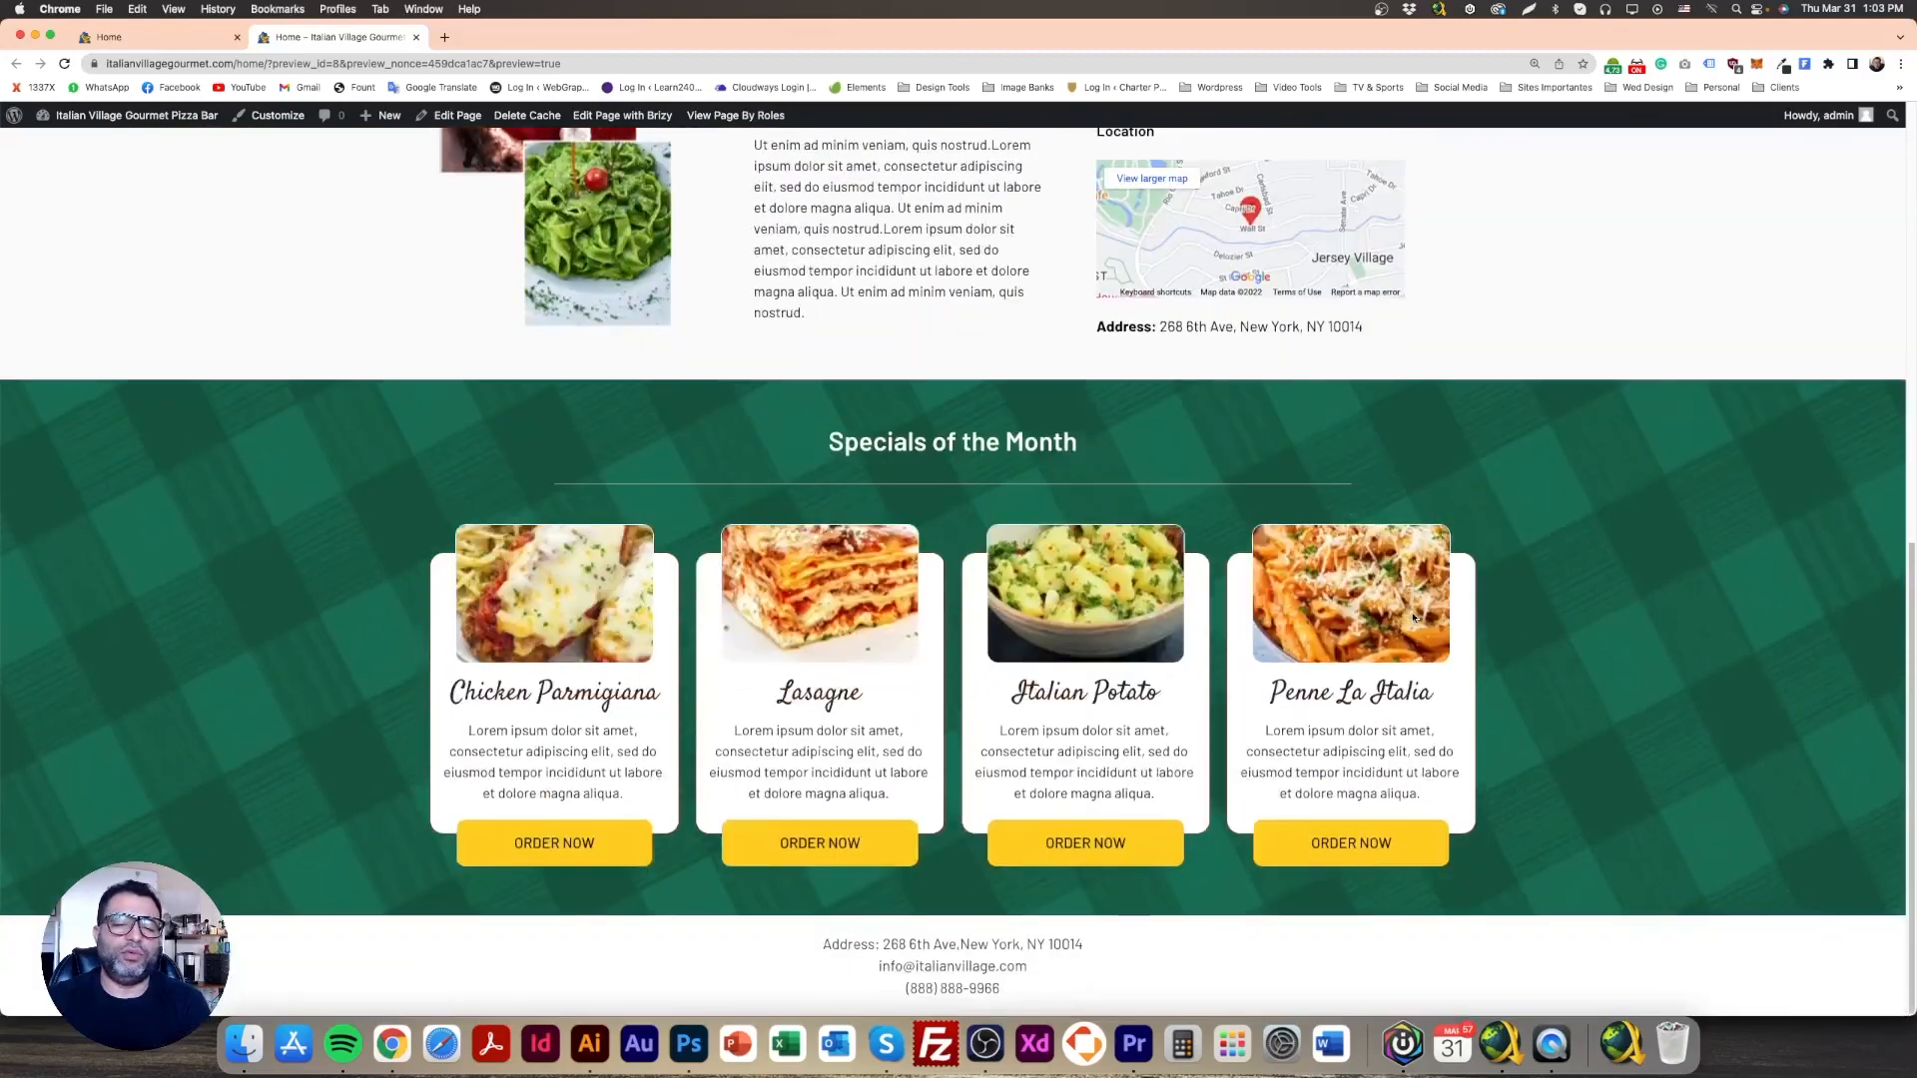
scroll(1413, 620, up, 4)
scroll(1412, 619, down, 4)
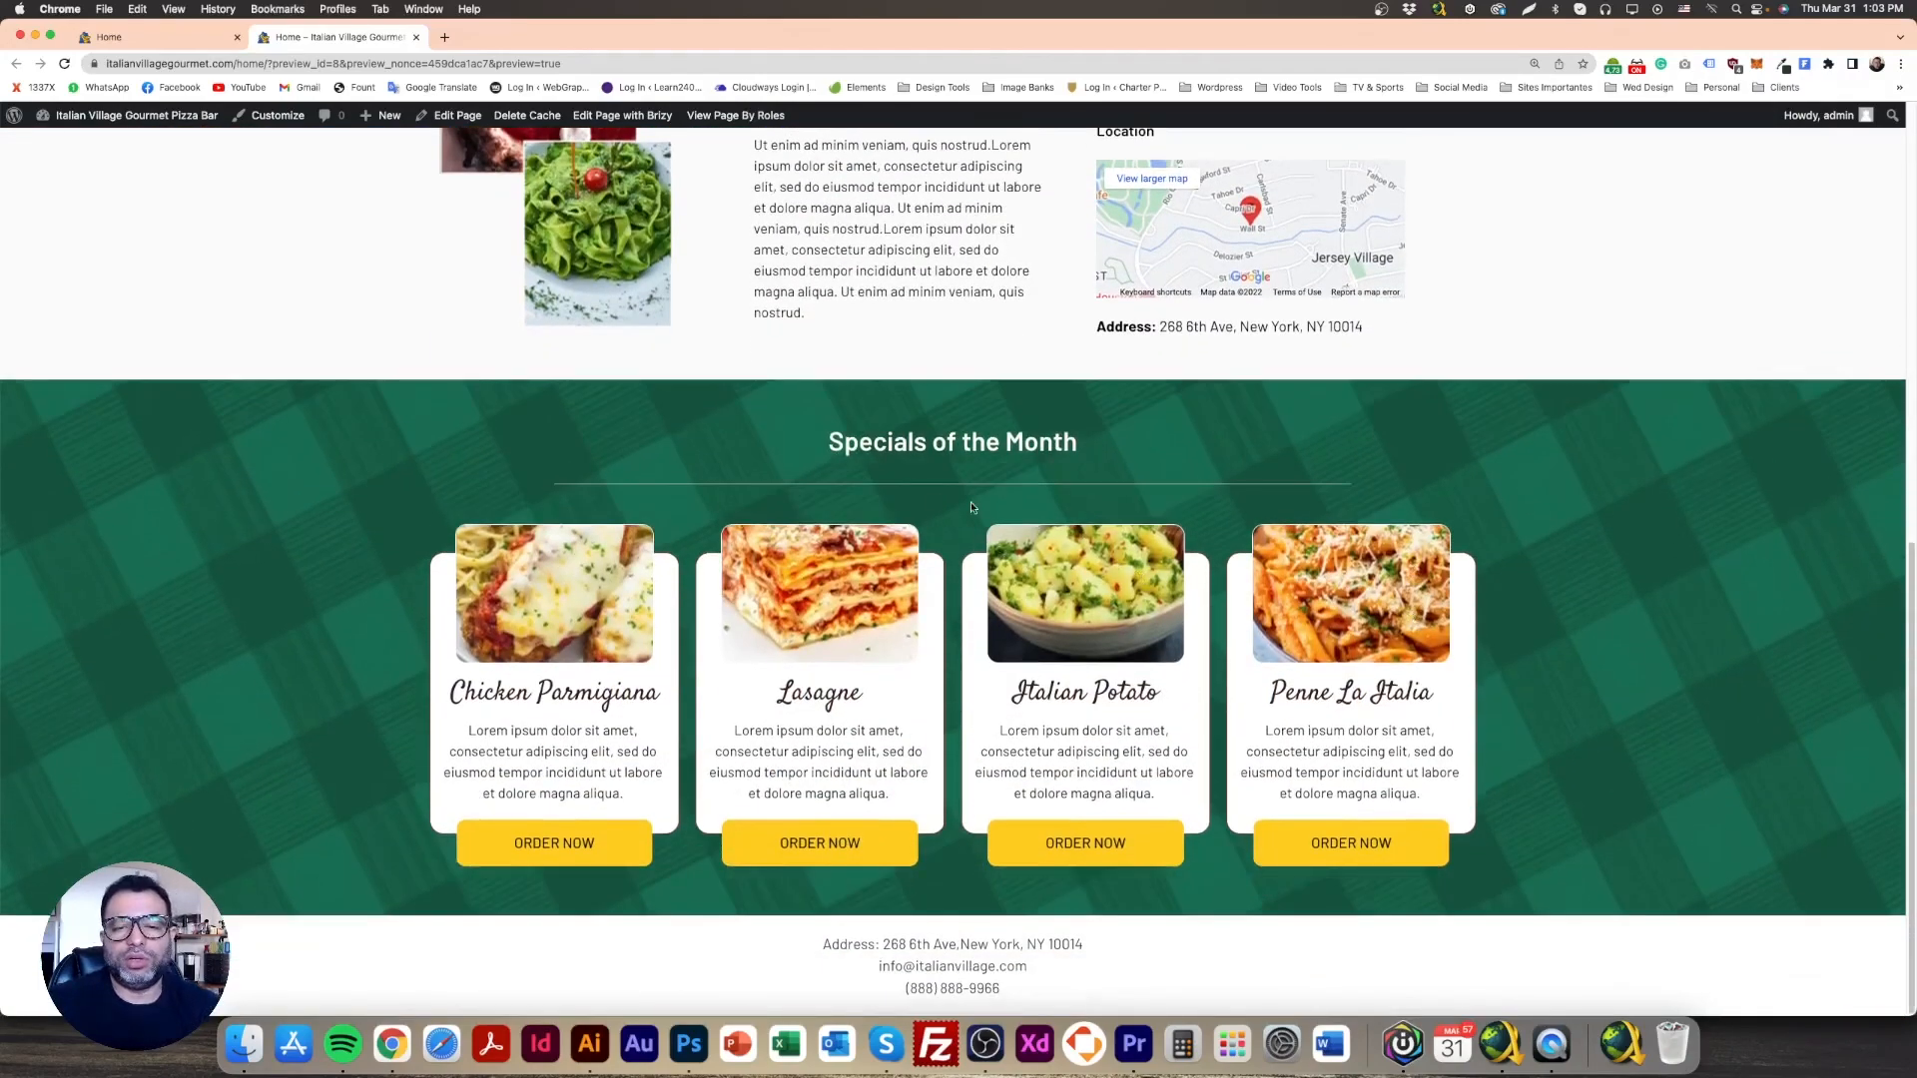
click(160, 36)
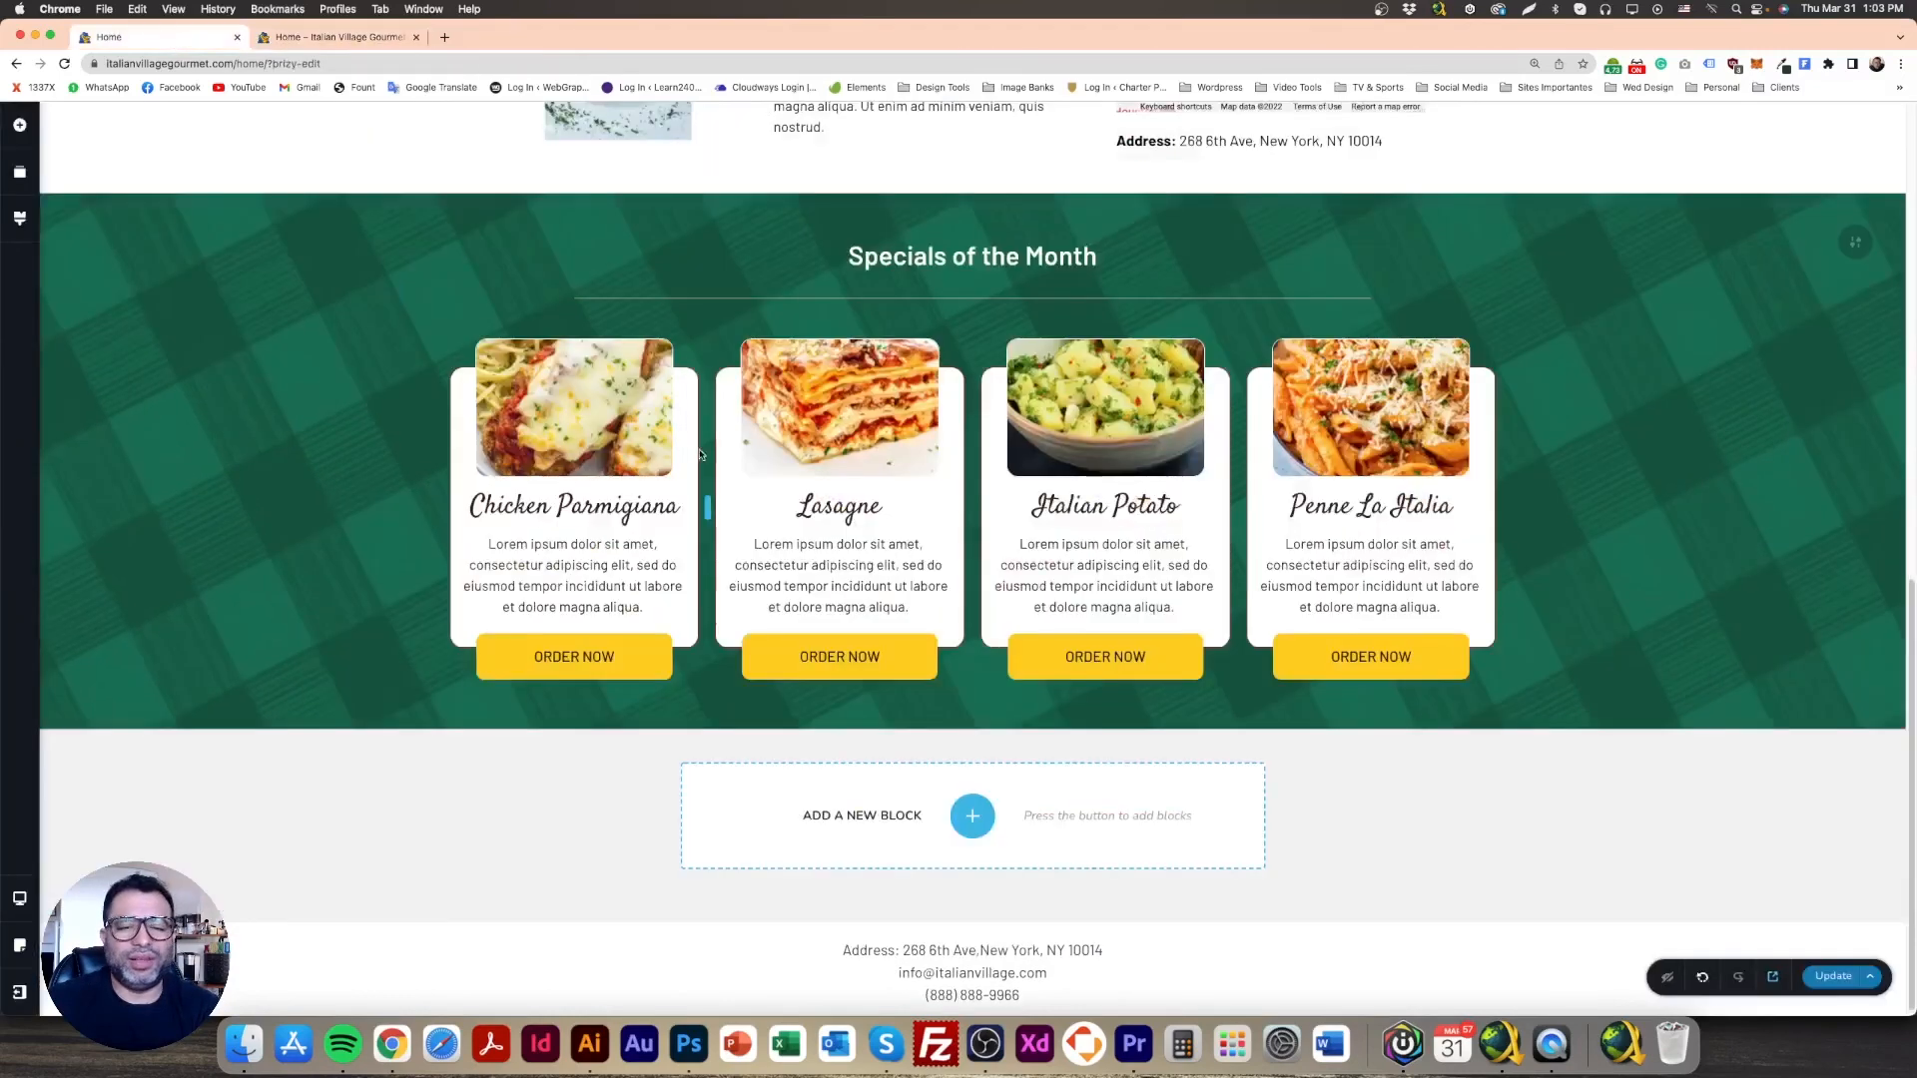
Step: Duplicate the Address line, drop it beneath the heading, centre it and set its colour
click(793, 288)
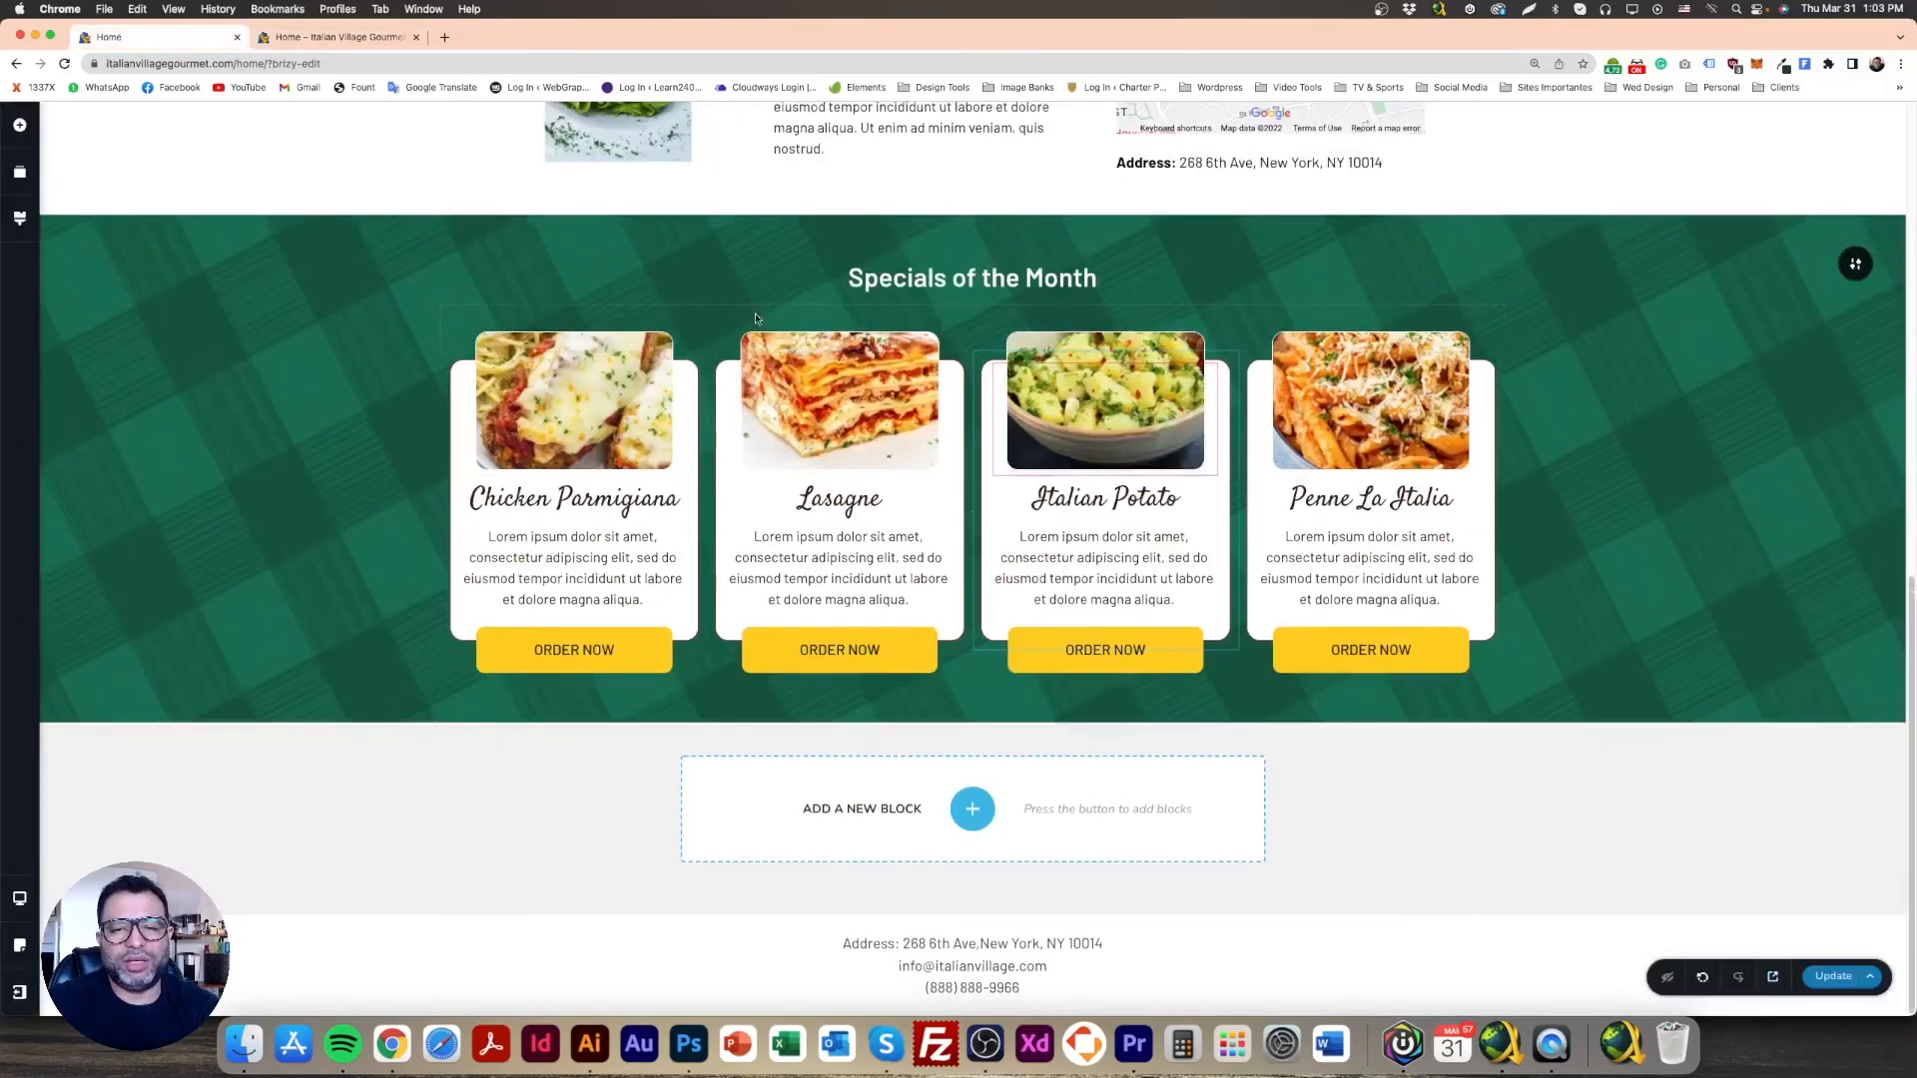
scroll(1122, 412, up, 3)
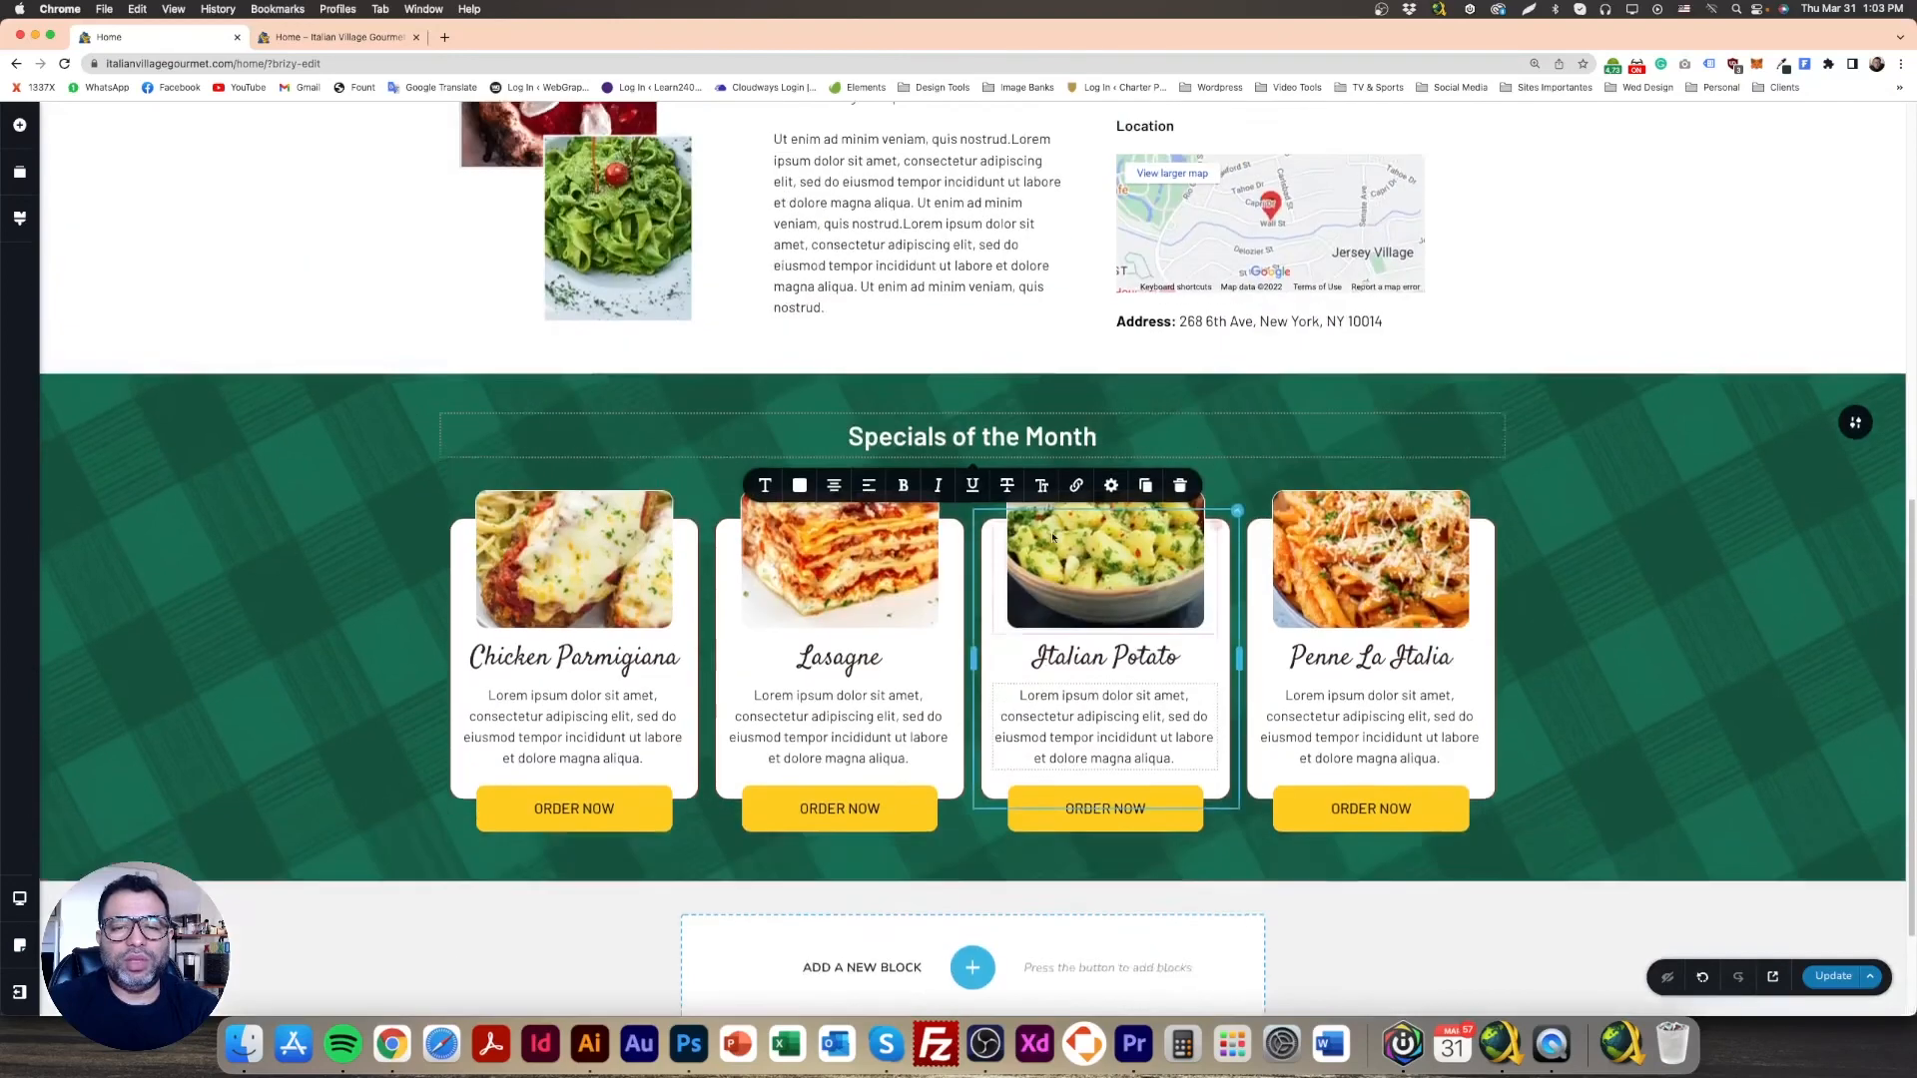
click(1122, 412)
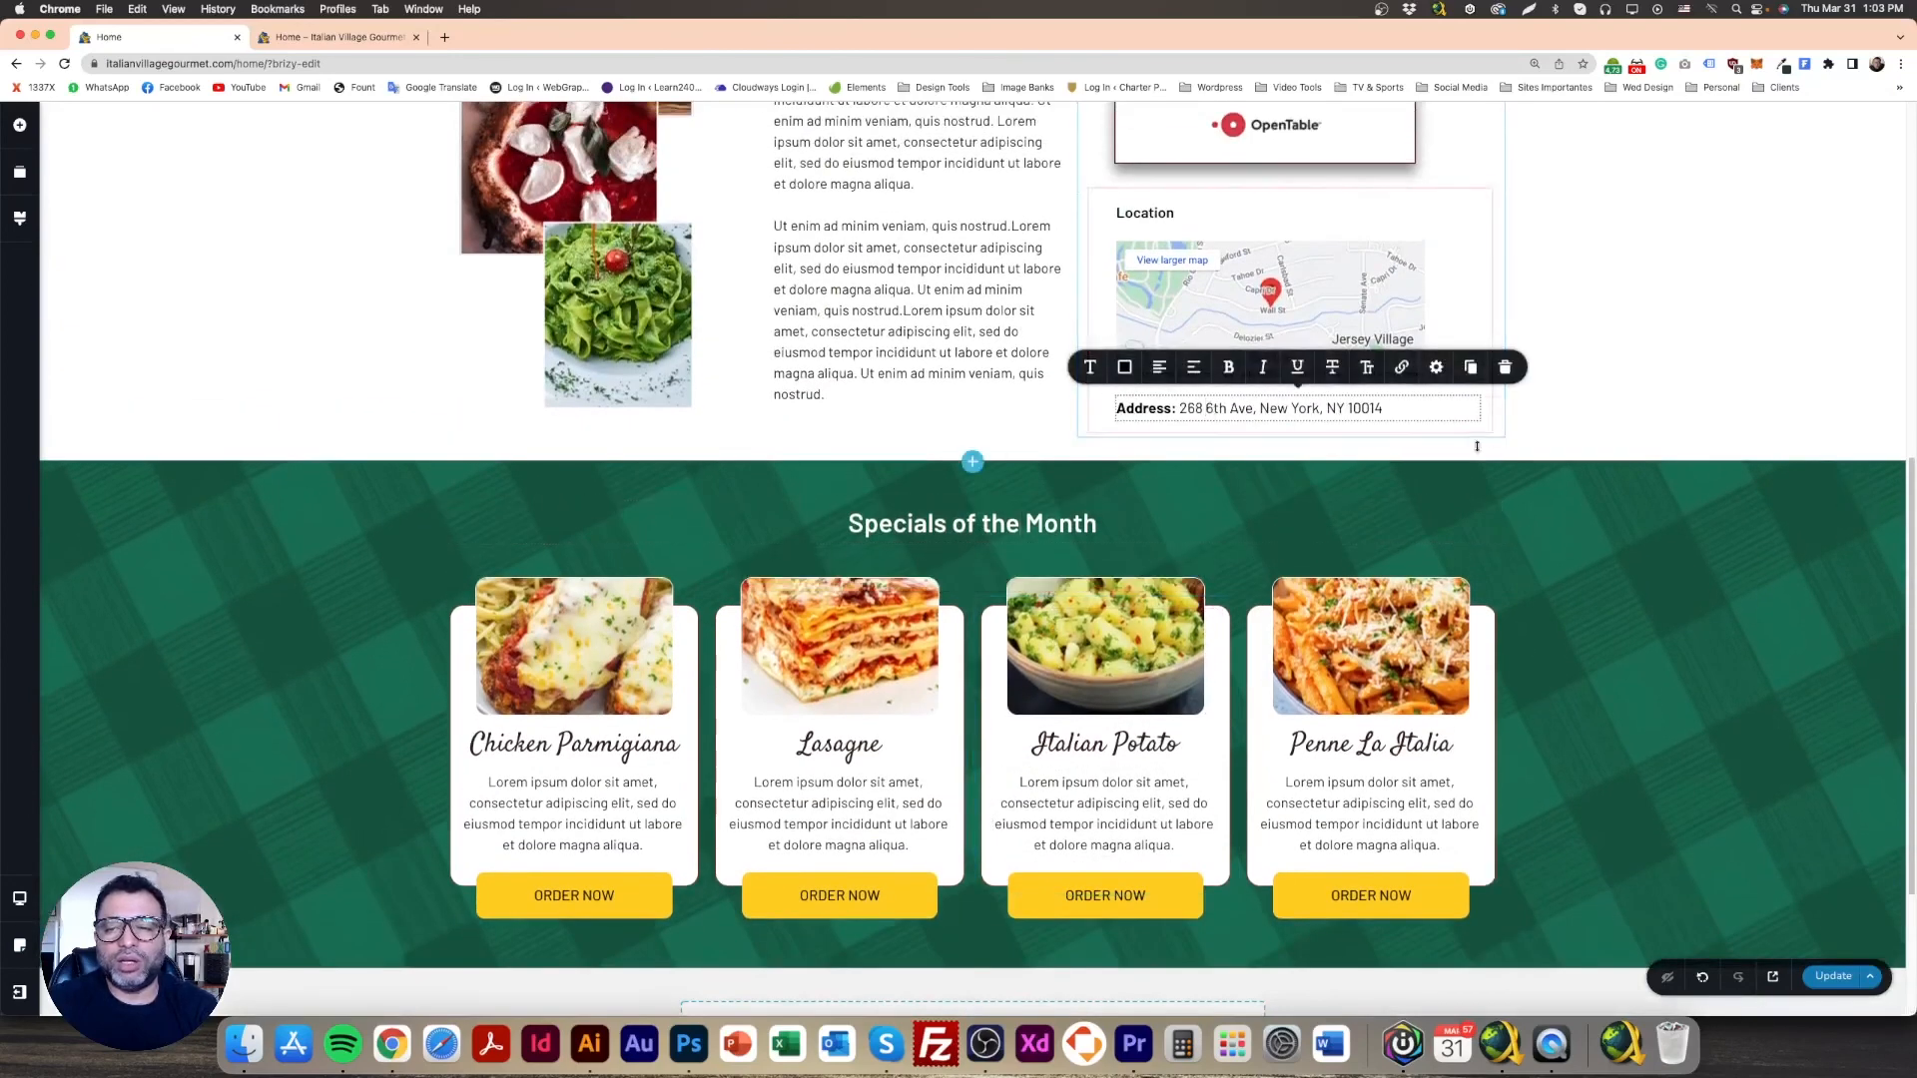
click(1470, 367)
drag(1193, 448, 1043, 626)
click(622, 567)
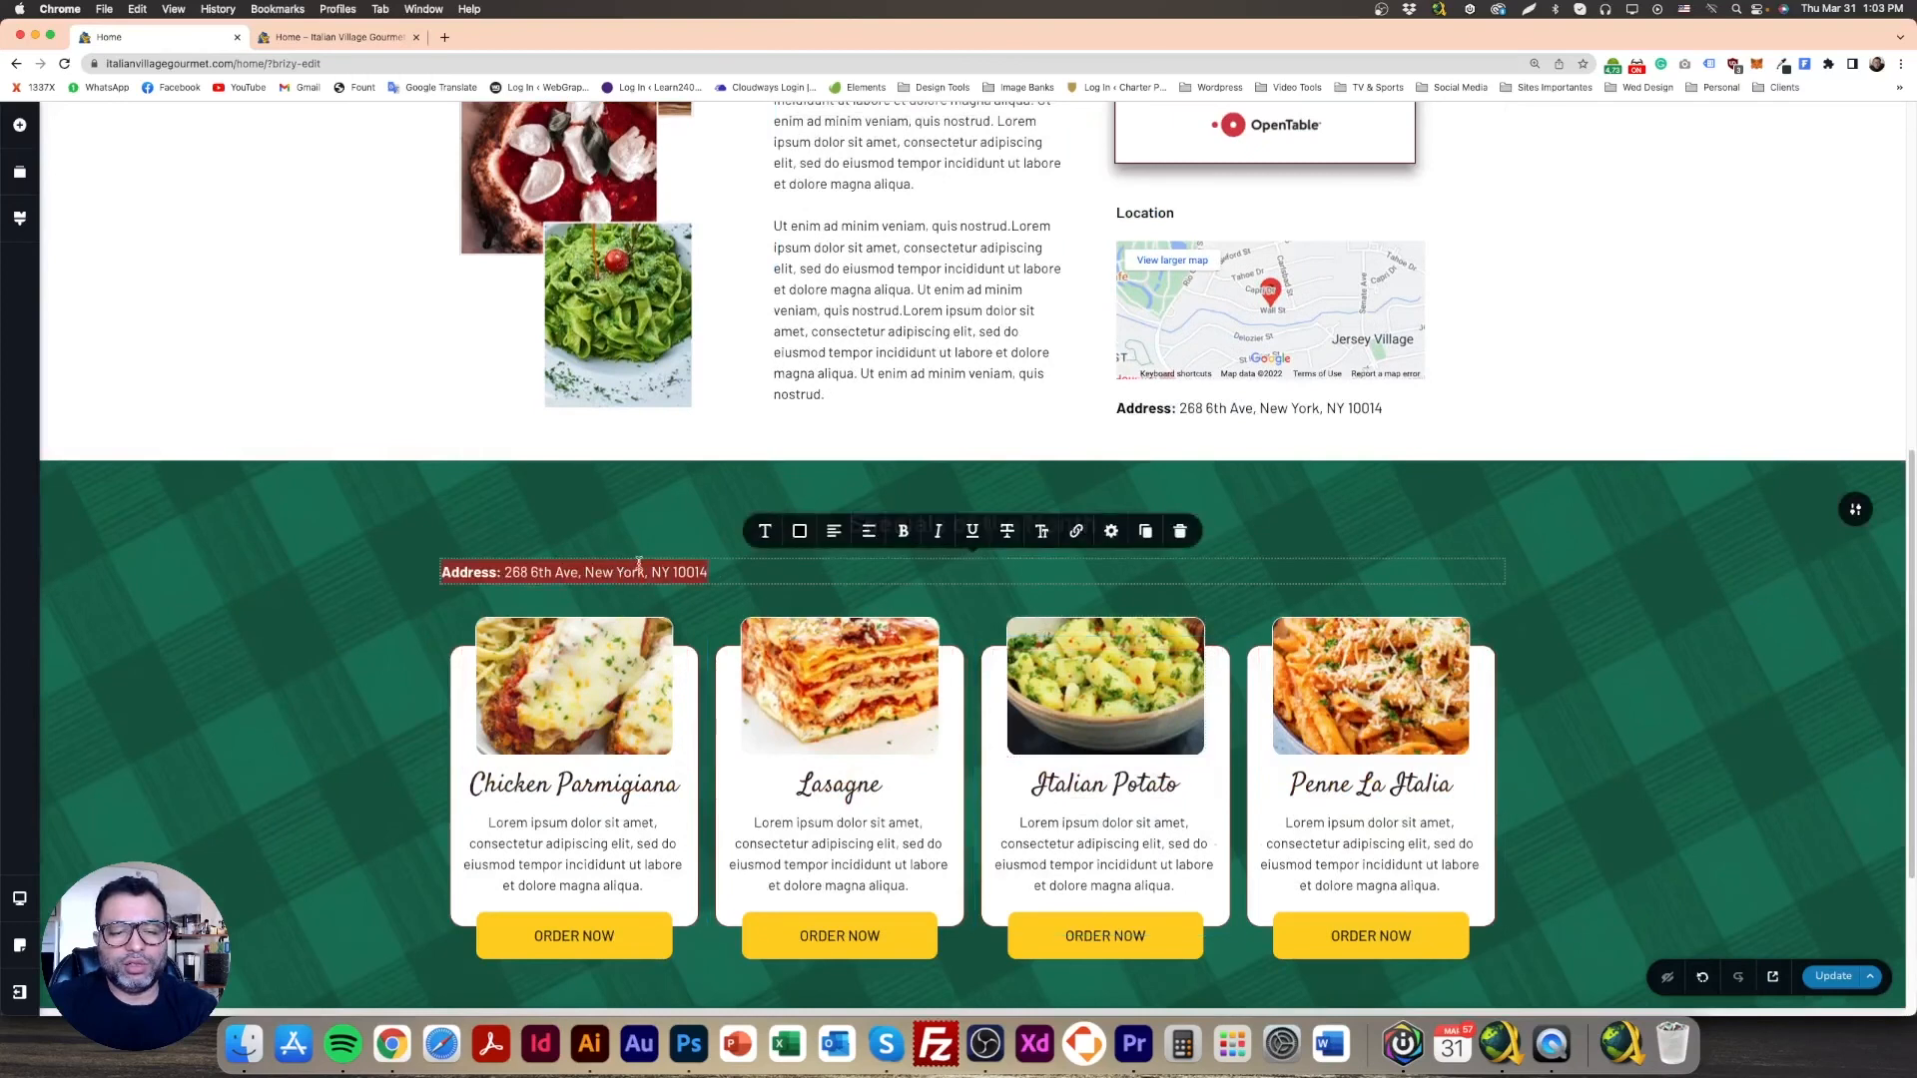
click(834, 531)
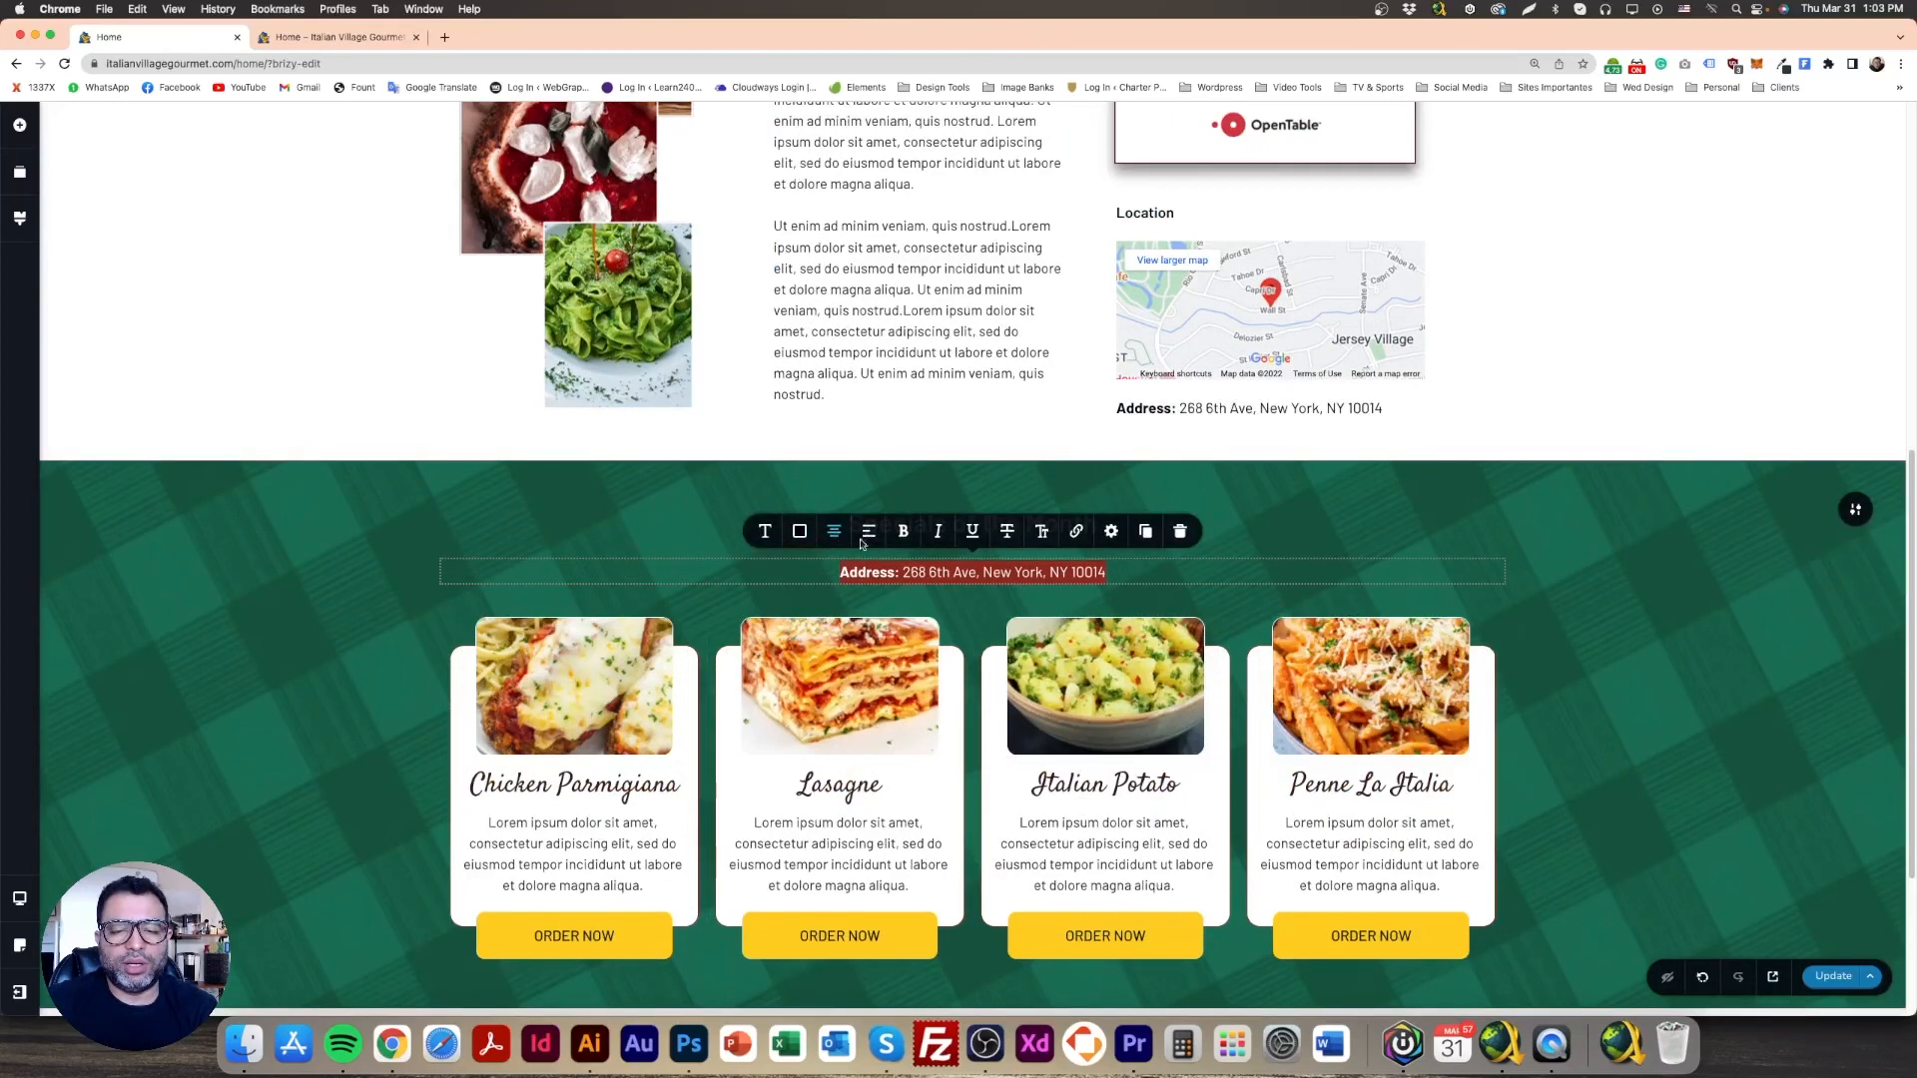
click(800, 531)
click(842, 457)
click(569, 530)
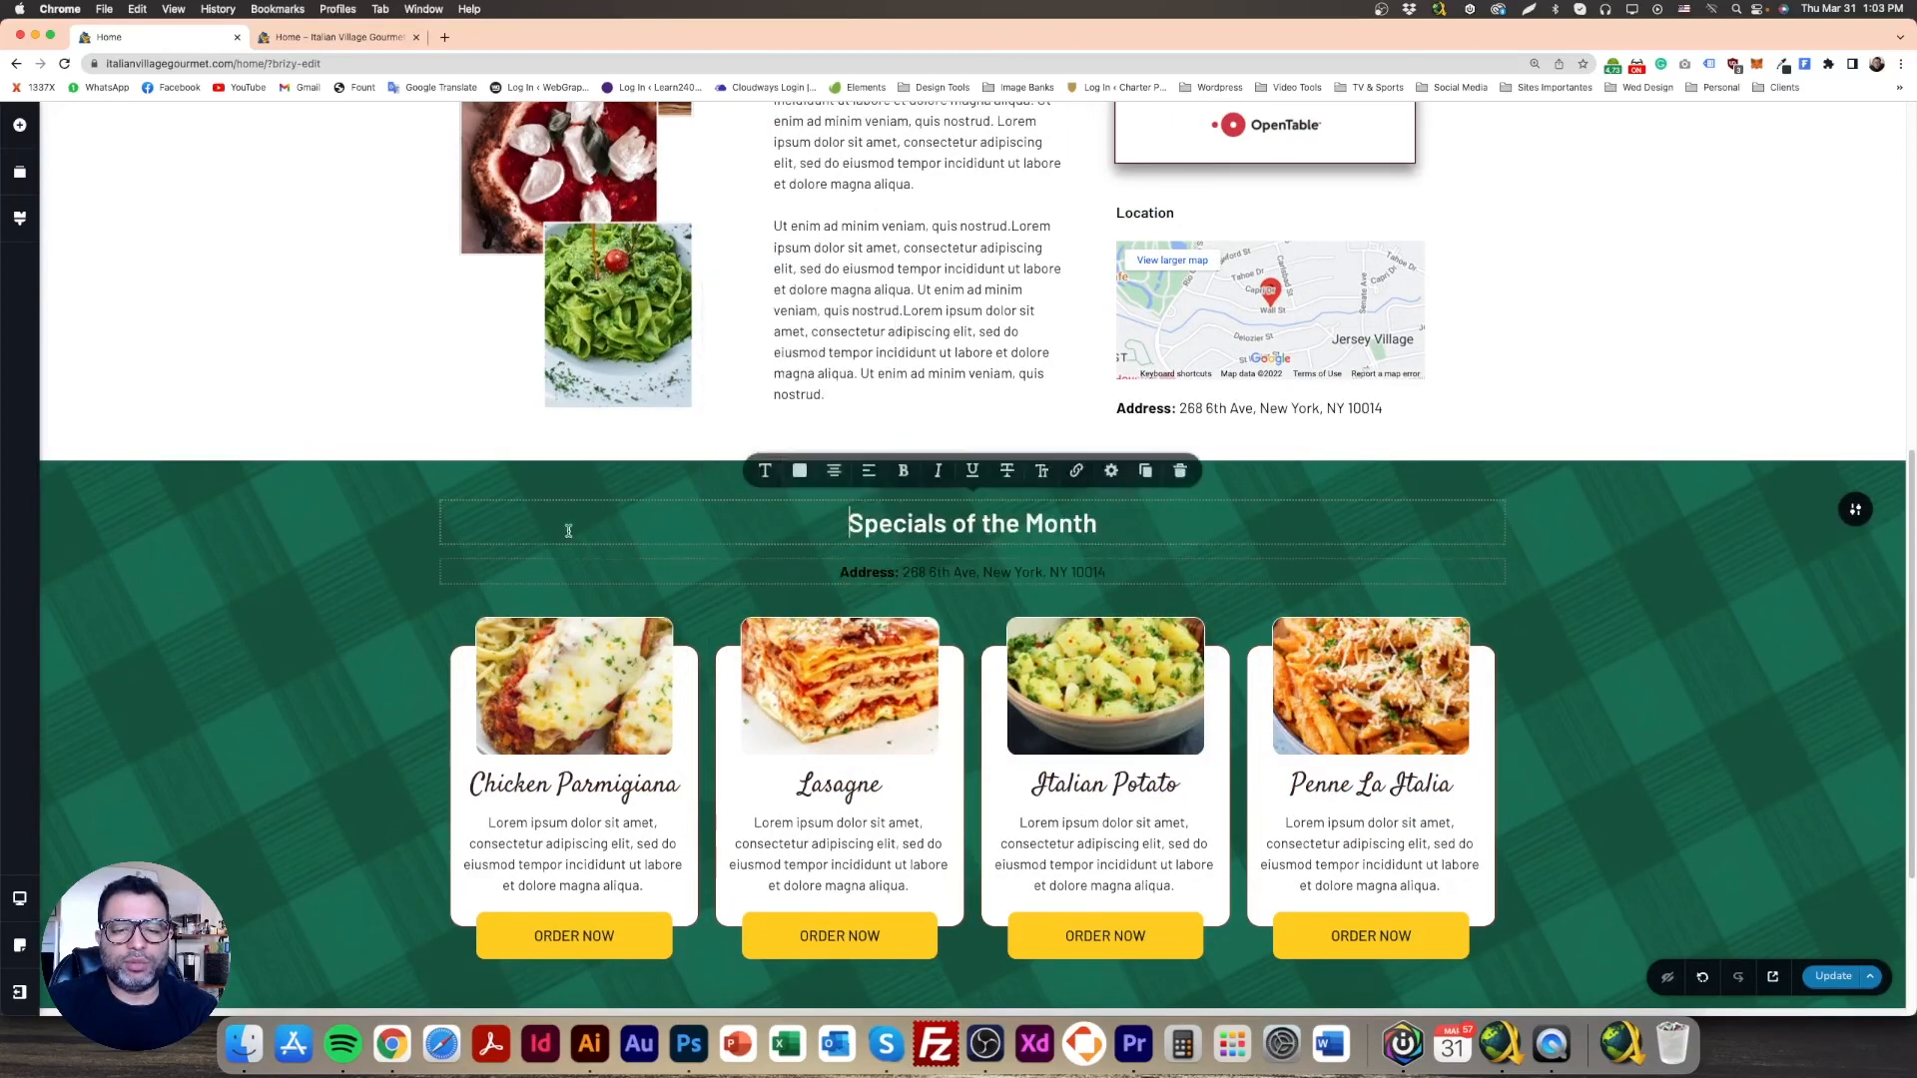
Step: Replace the copied line's text with the Lasagne card description and make it white
triple_click(937, 577)
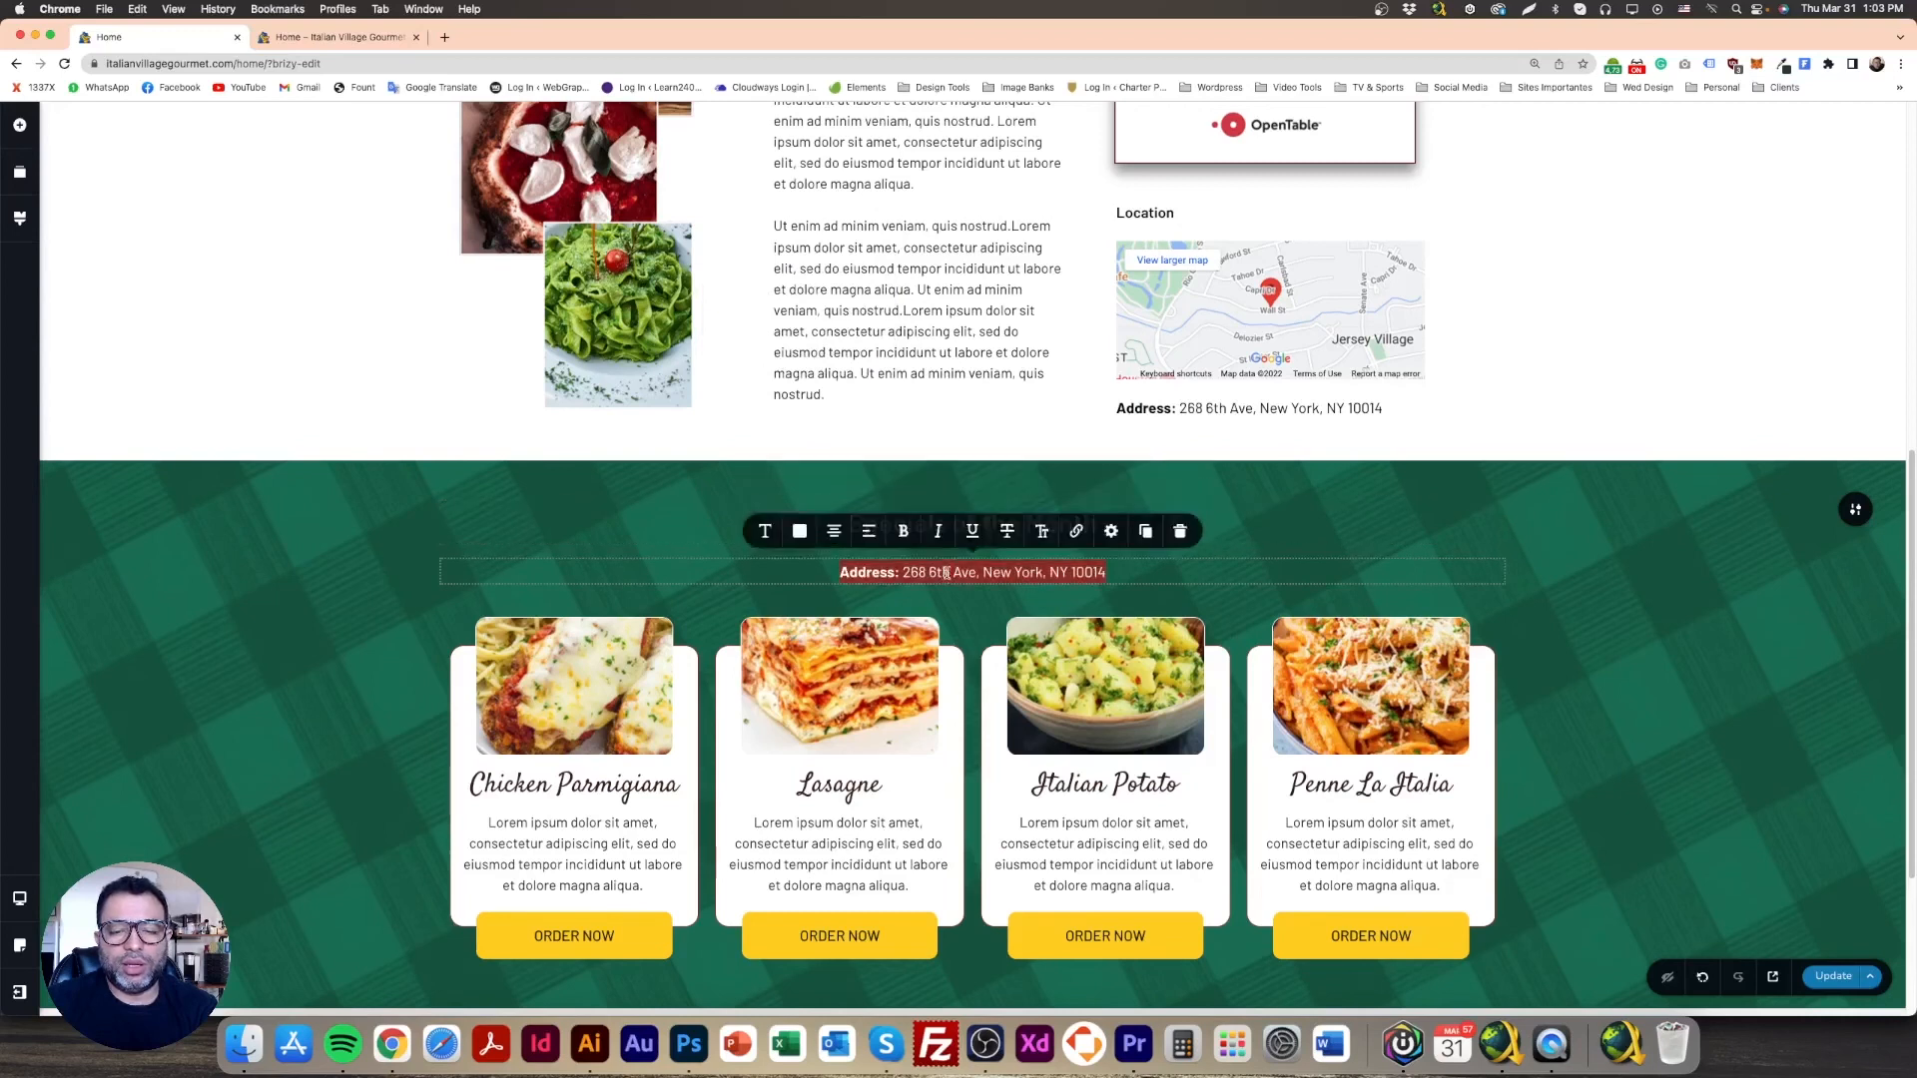
triple_click(811, 820)
key(super+c)
triple_click(957, 573)
key(super+v)
triple_click(957, 573)
click(798, 532)
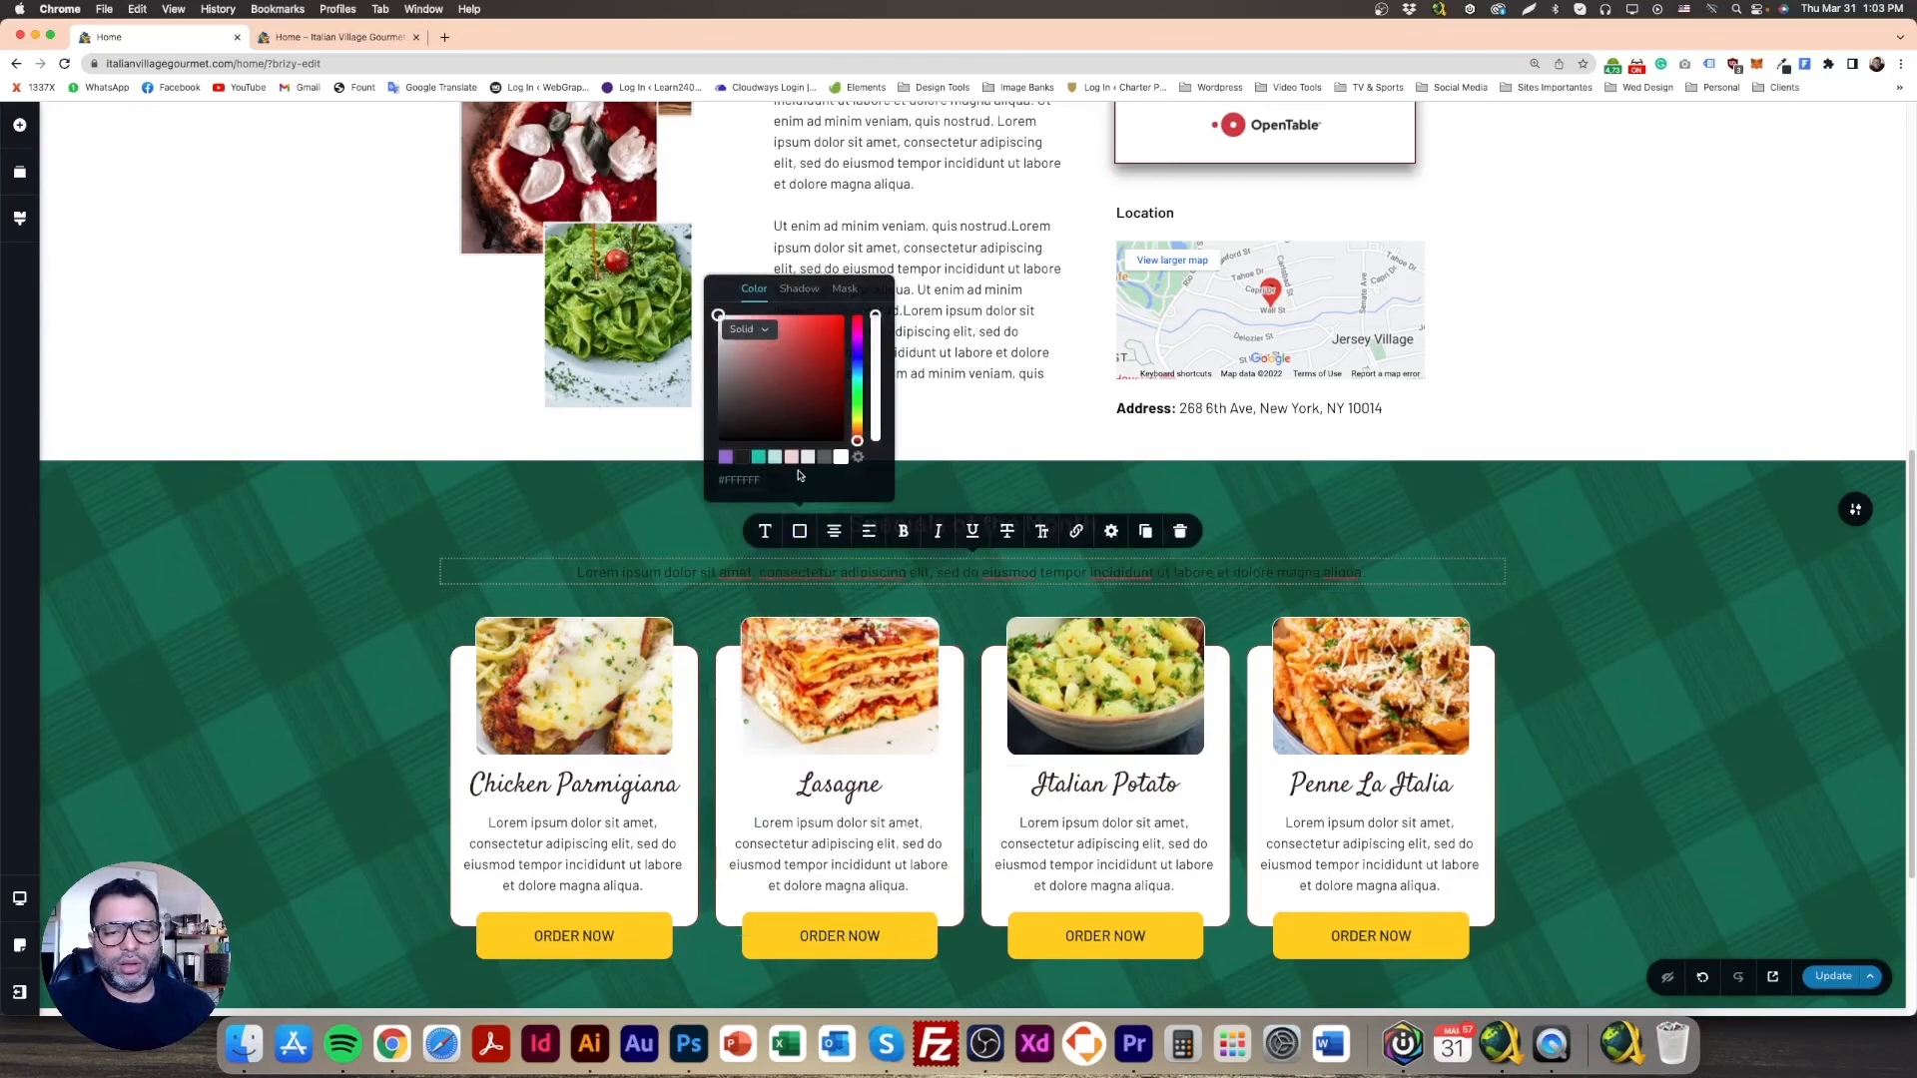
click(514, 535)
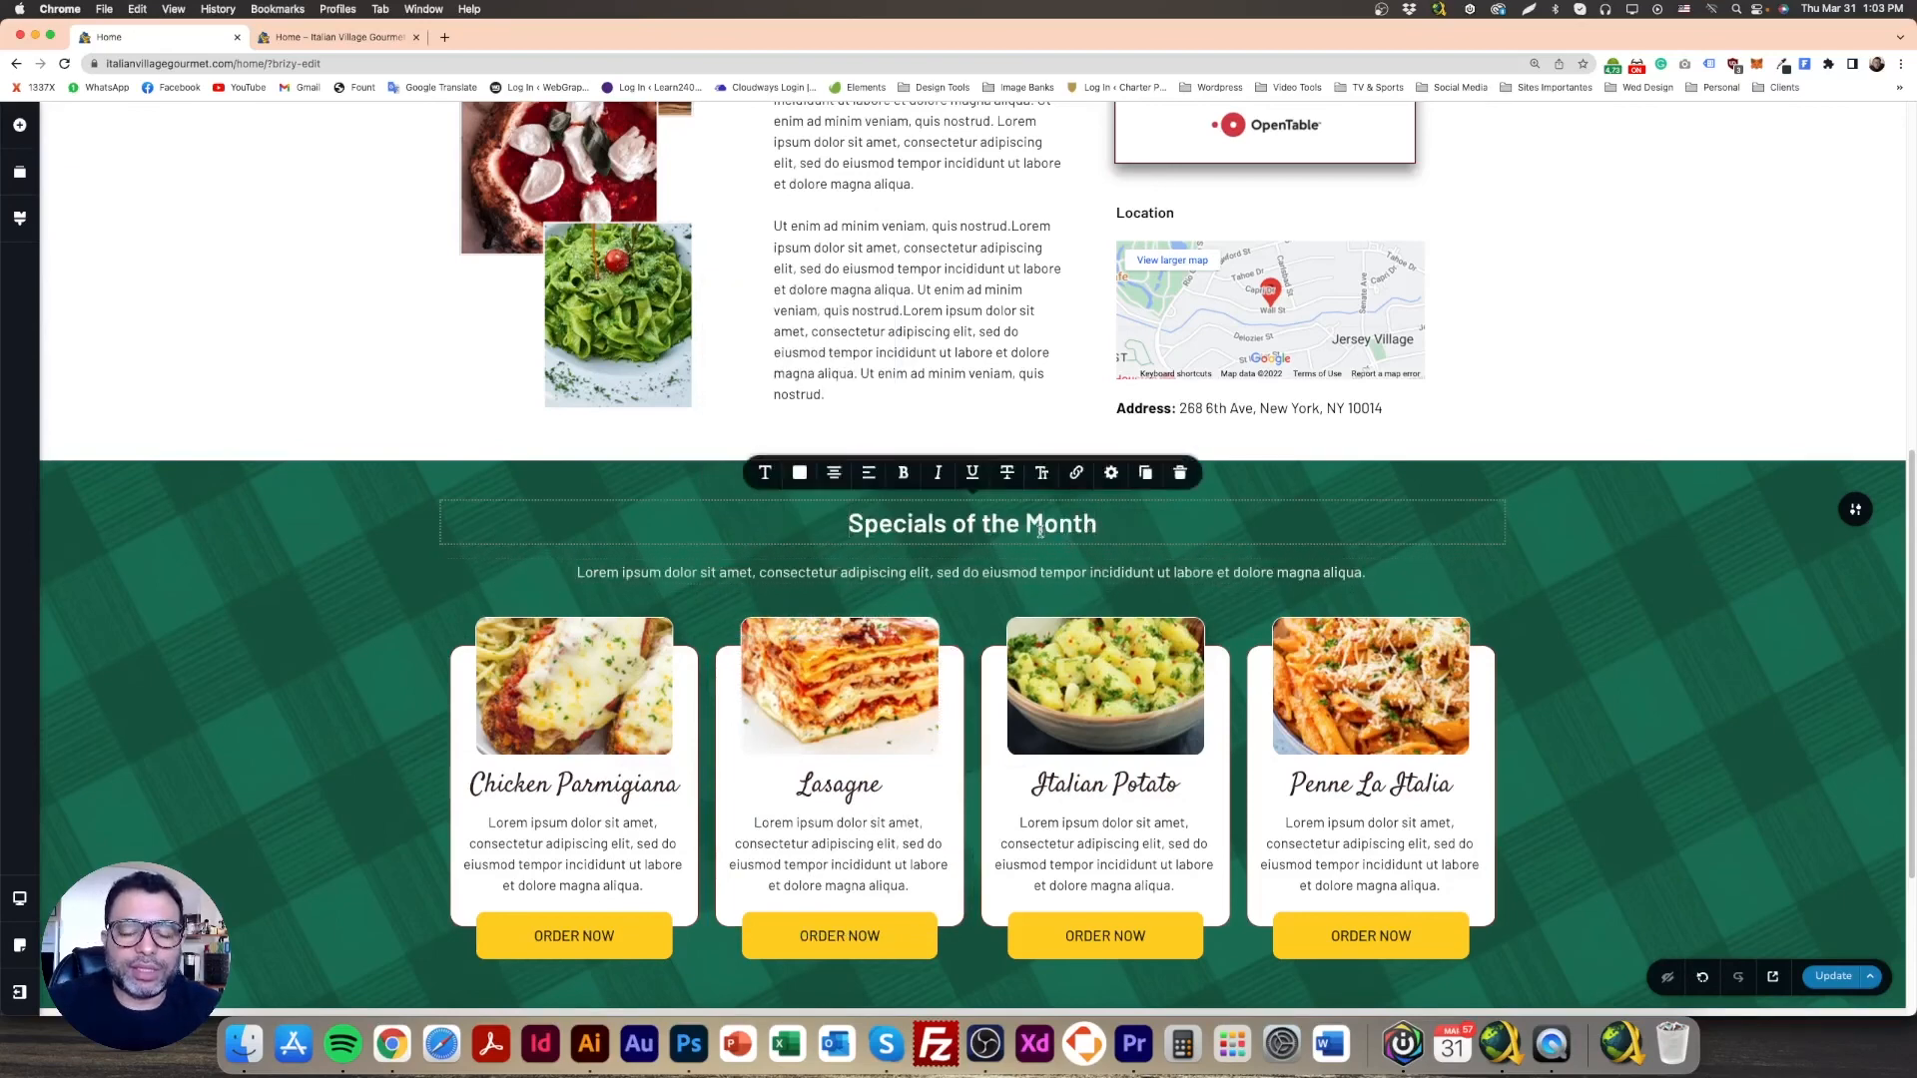
Step: Reduce the subtitle's margin in its full text settings
click(1020, 572)
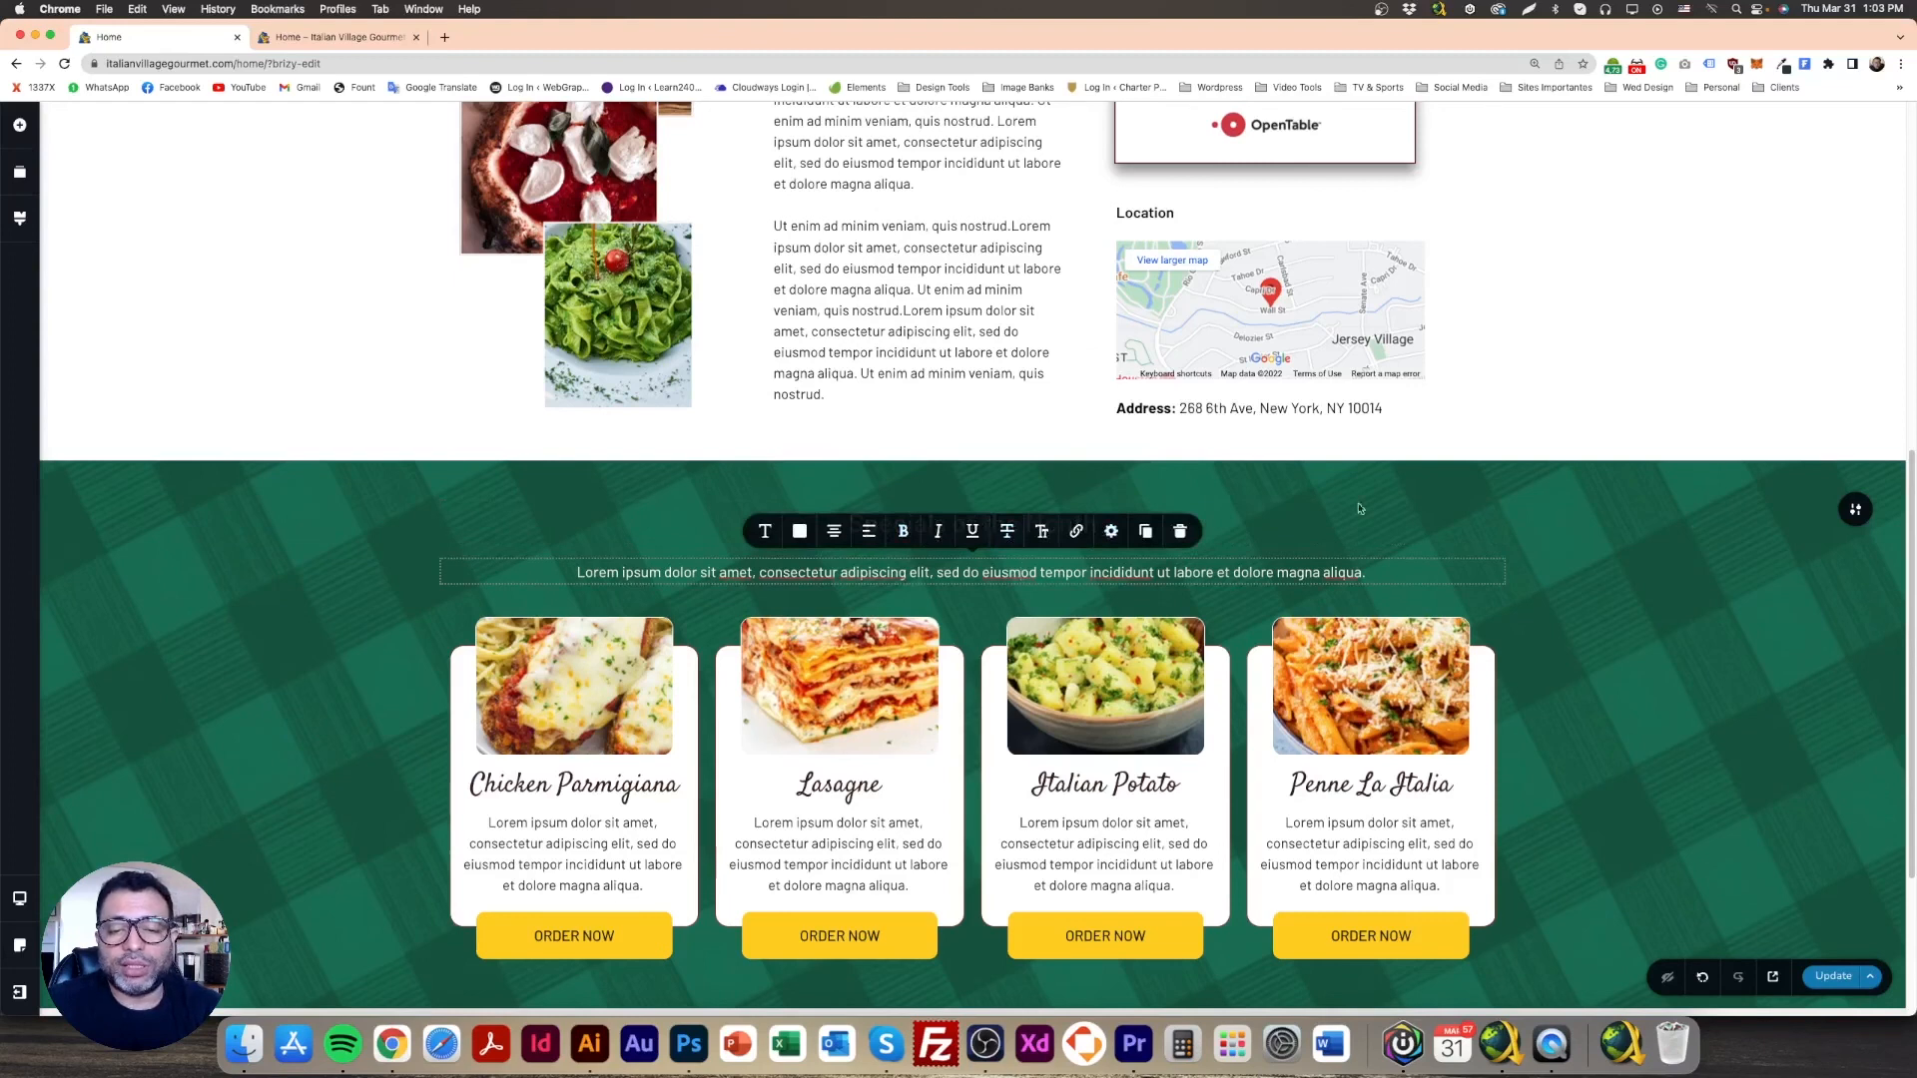
click(1358, 509)
click(1061, 572)
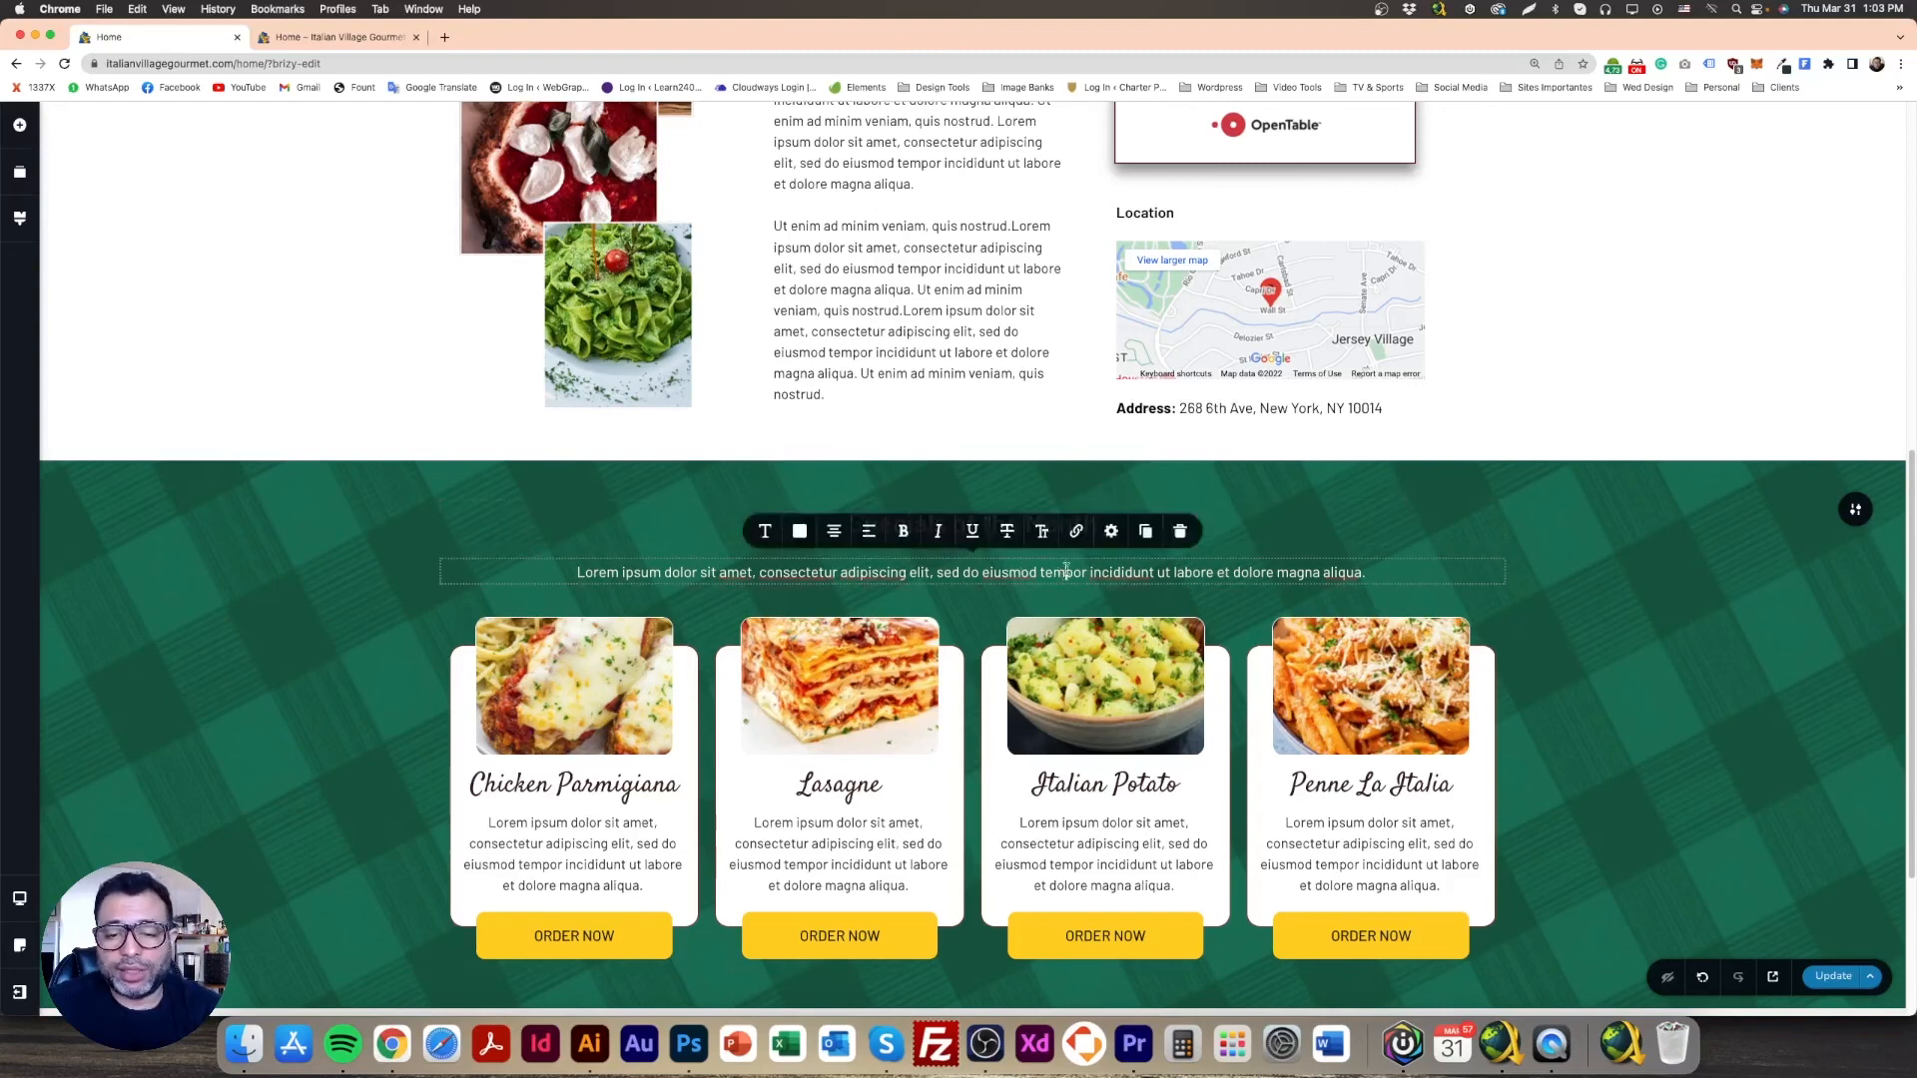
click(1111, 530)
click(1083, 482)
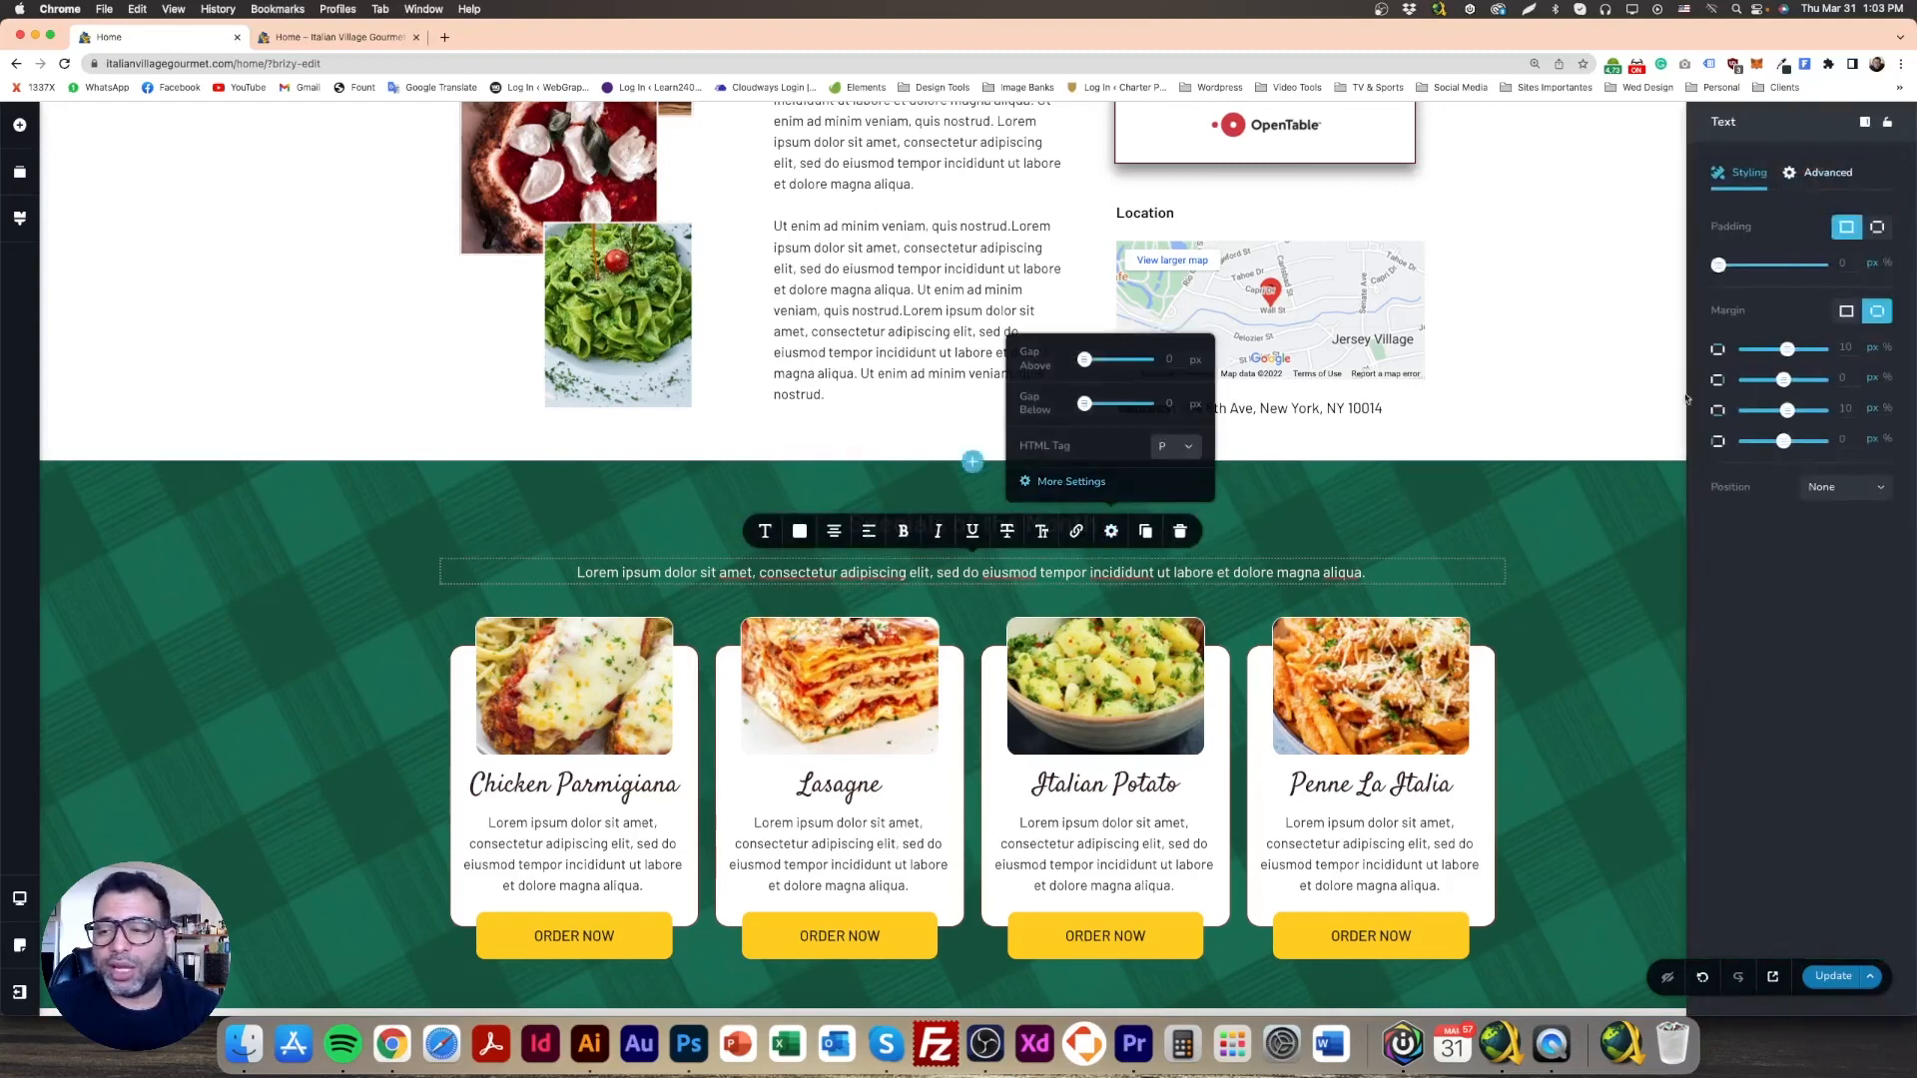
click(1845, 316)
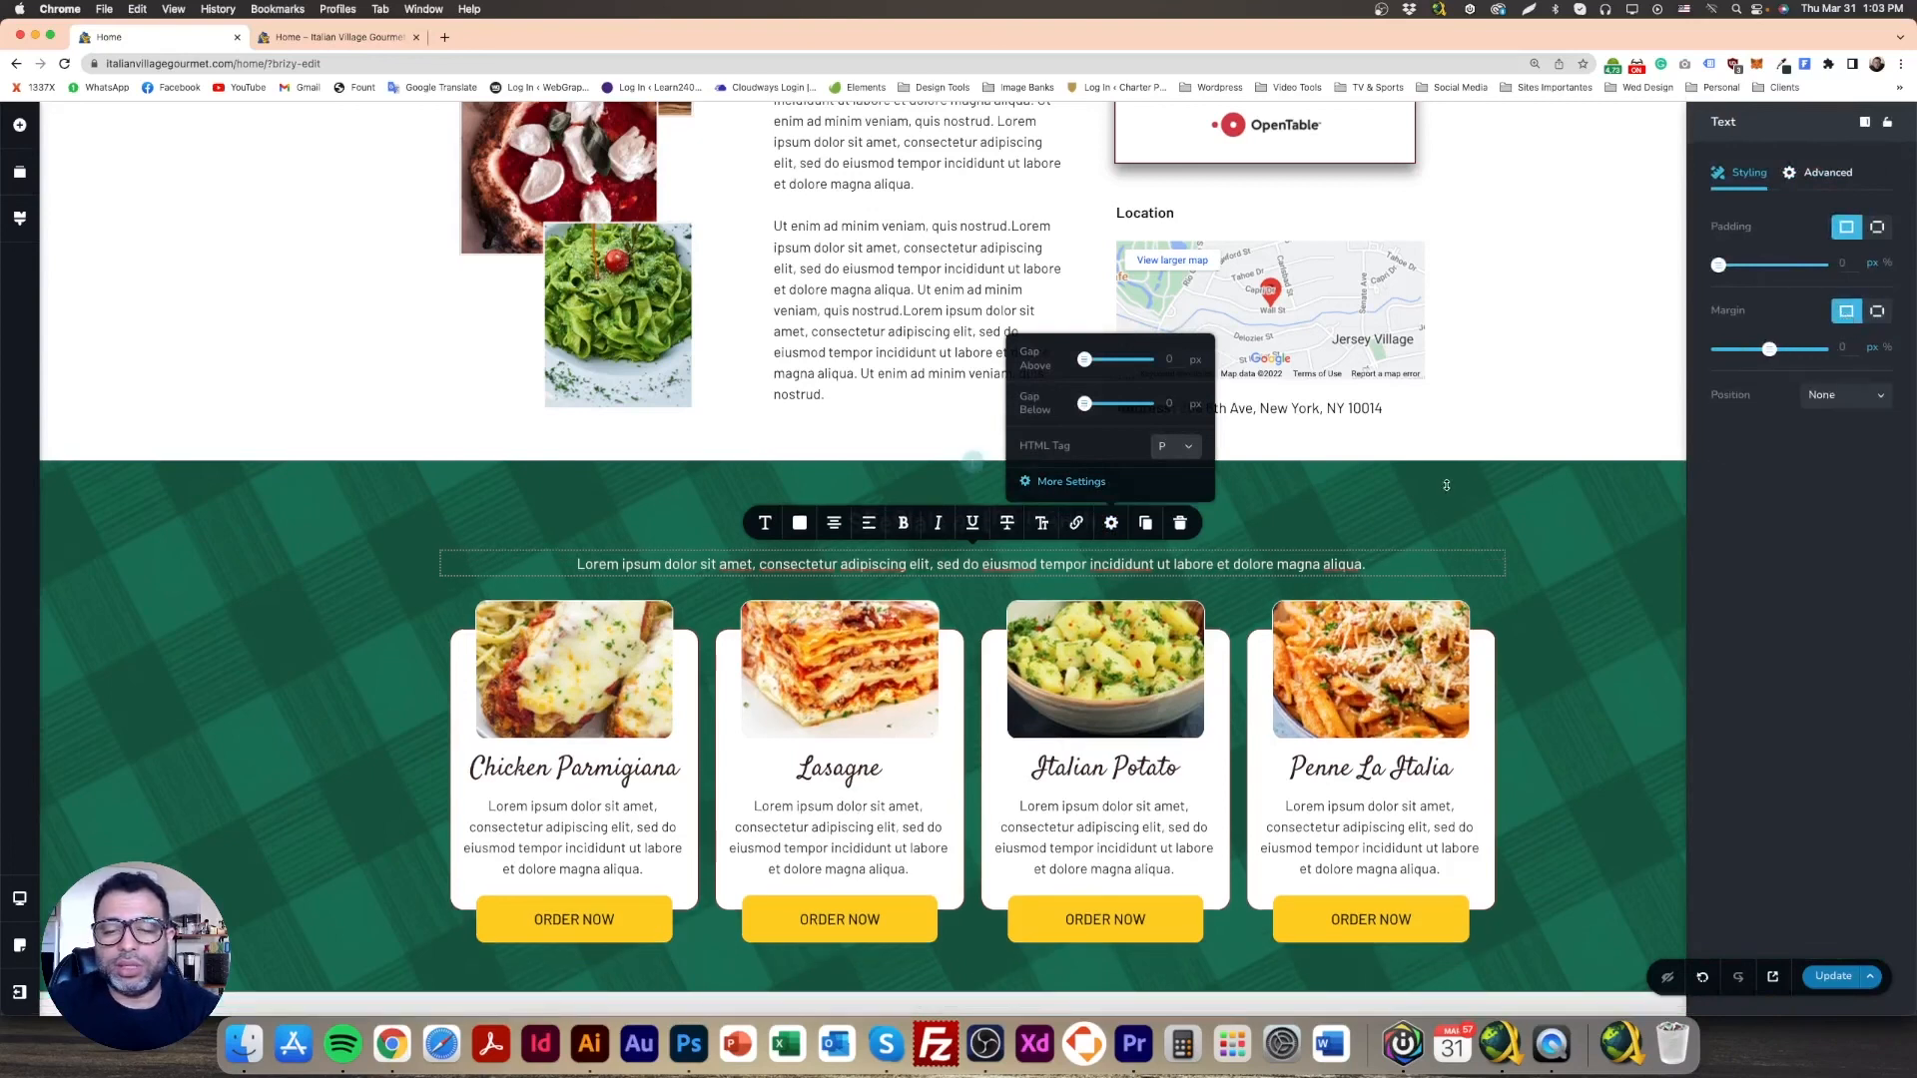
click(1409, 523)
click(1111, 473)
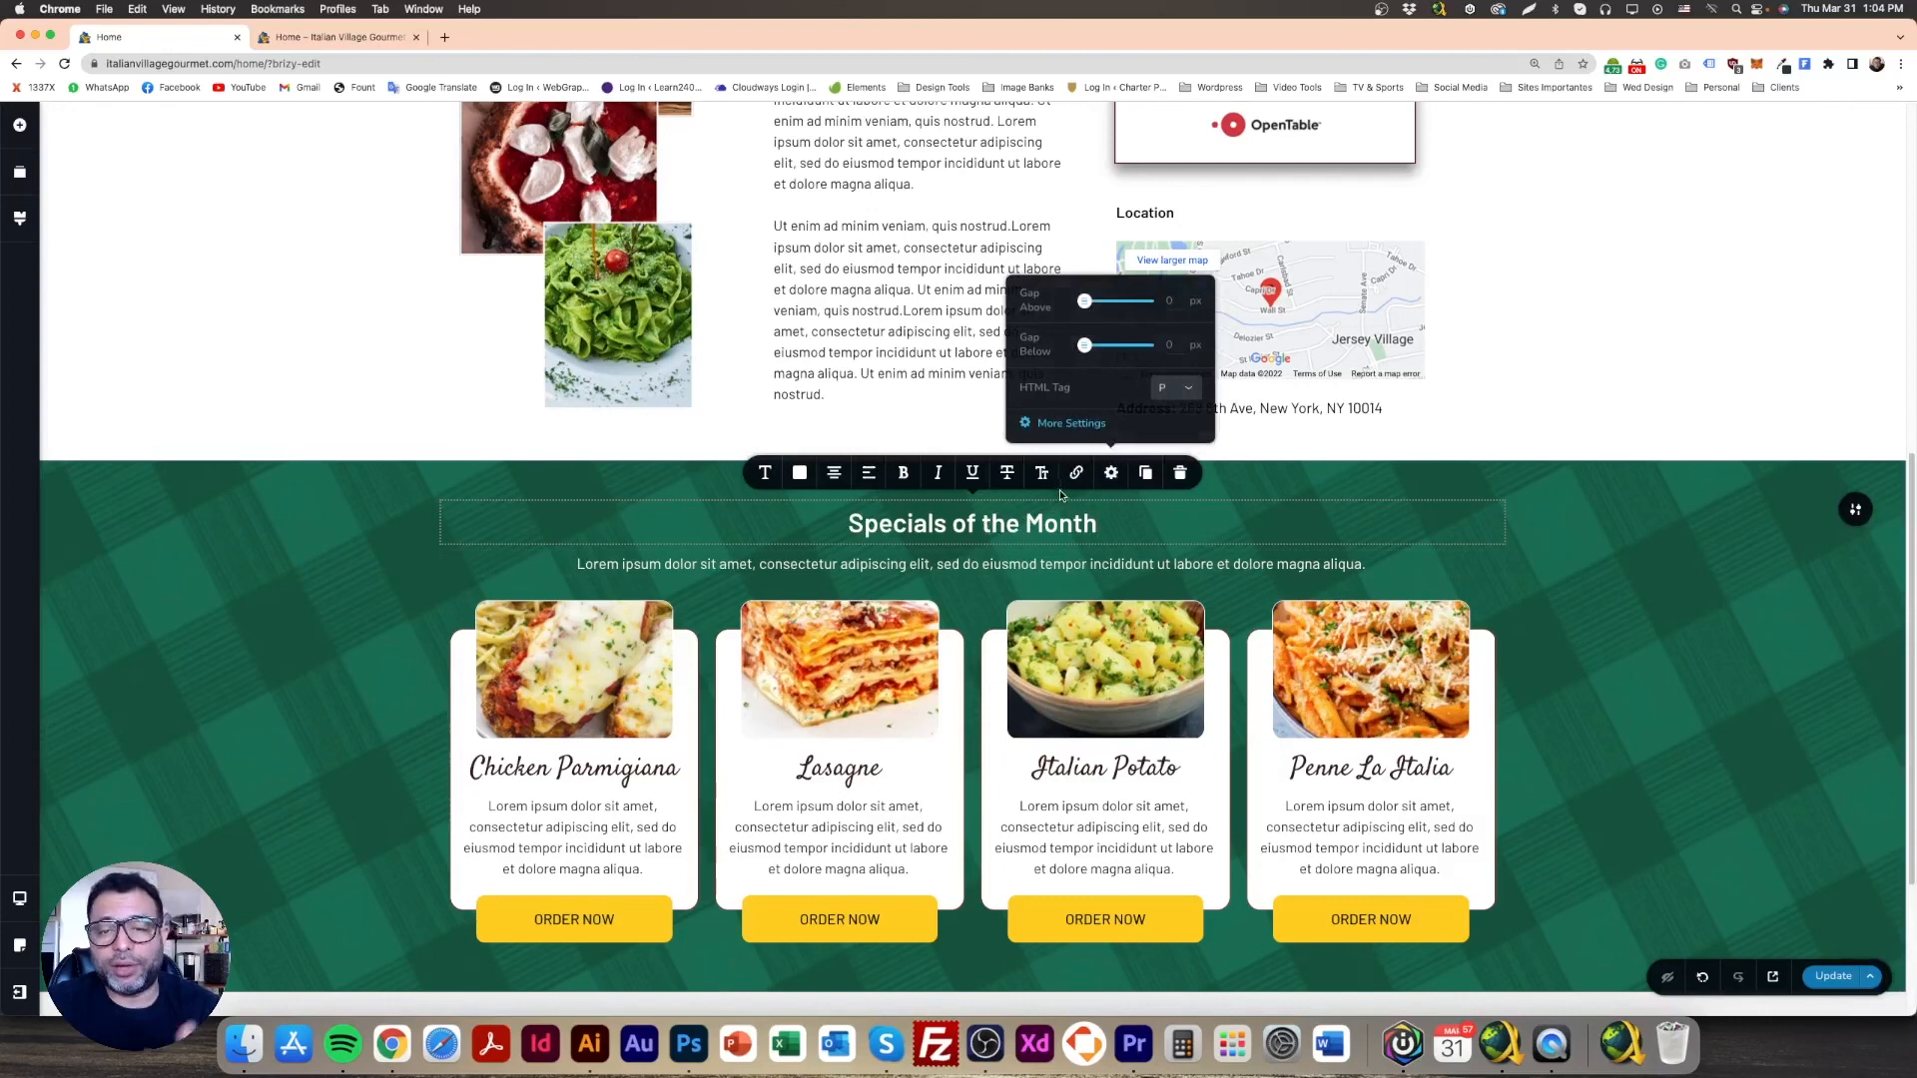
click(1070, 423)
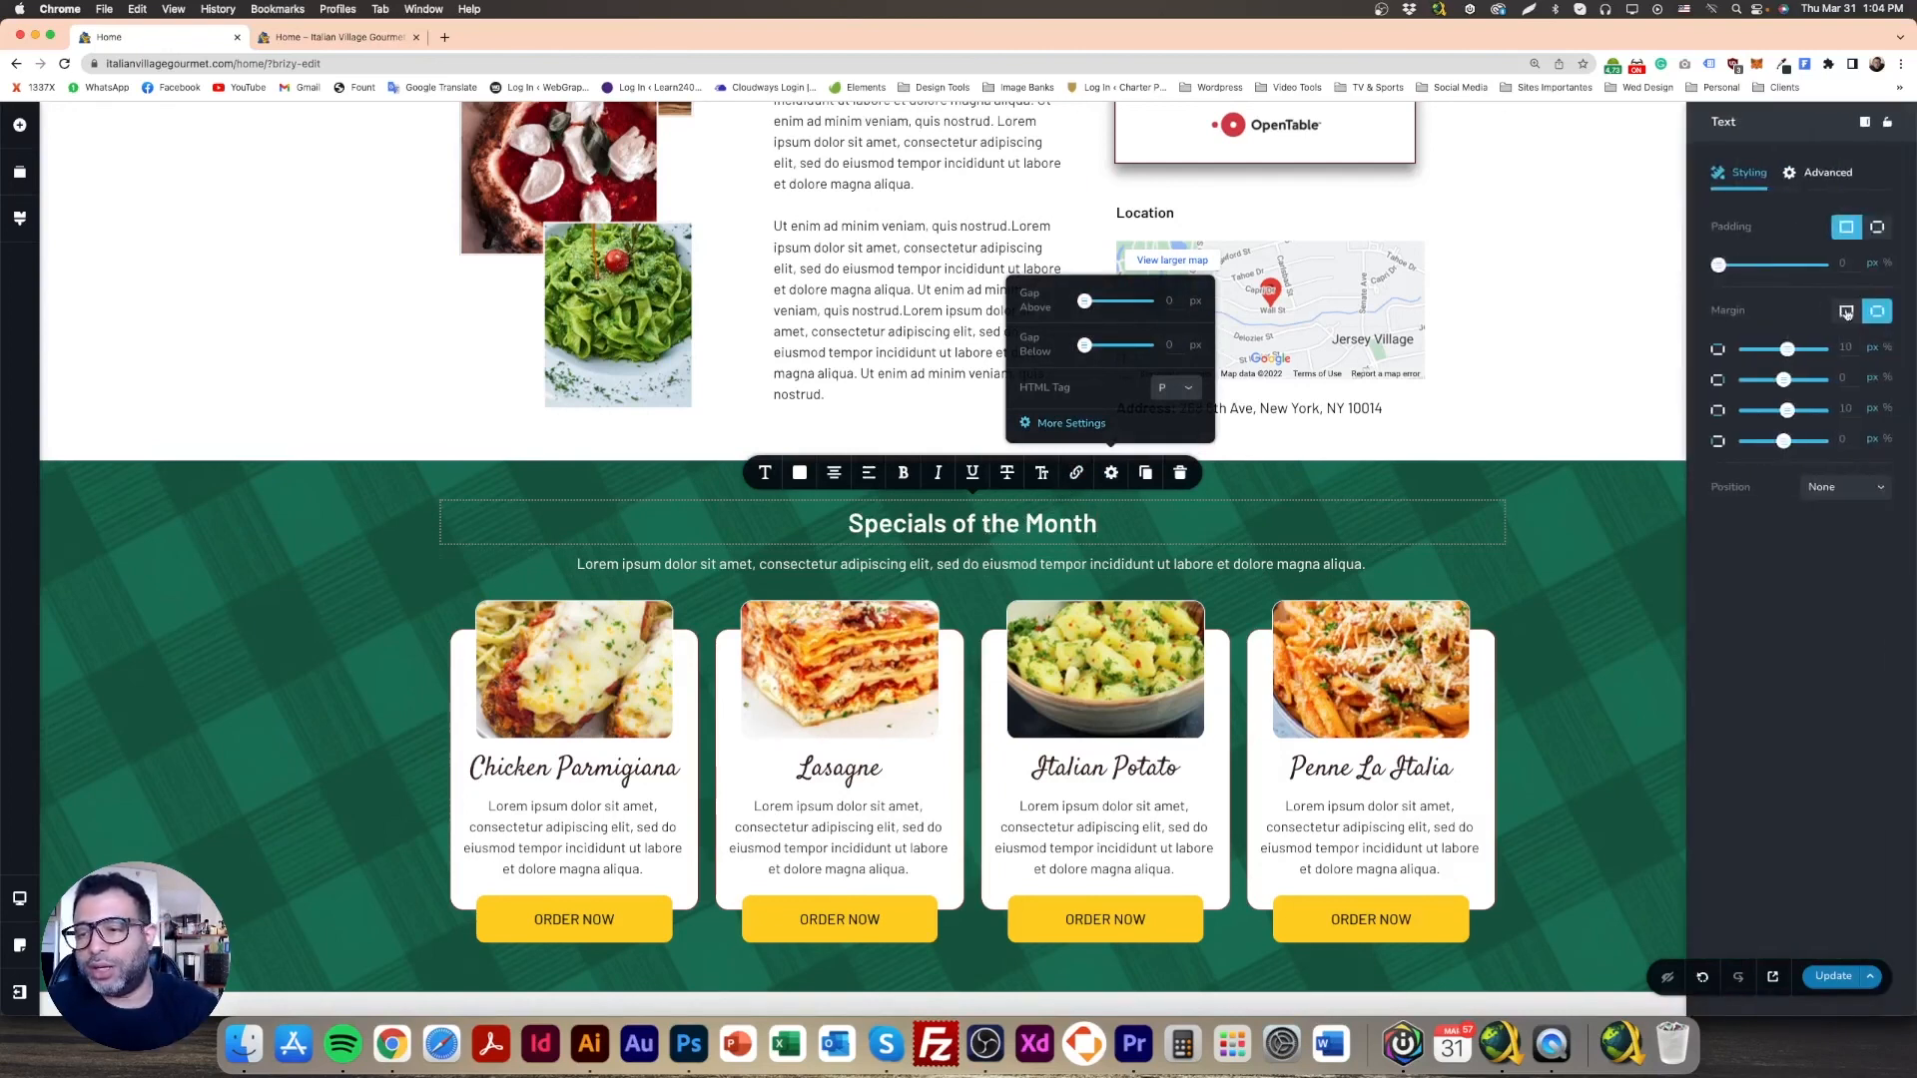
click(1846, 315)
click(995, 631)
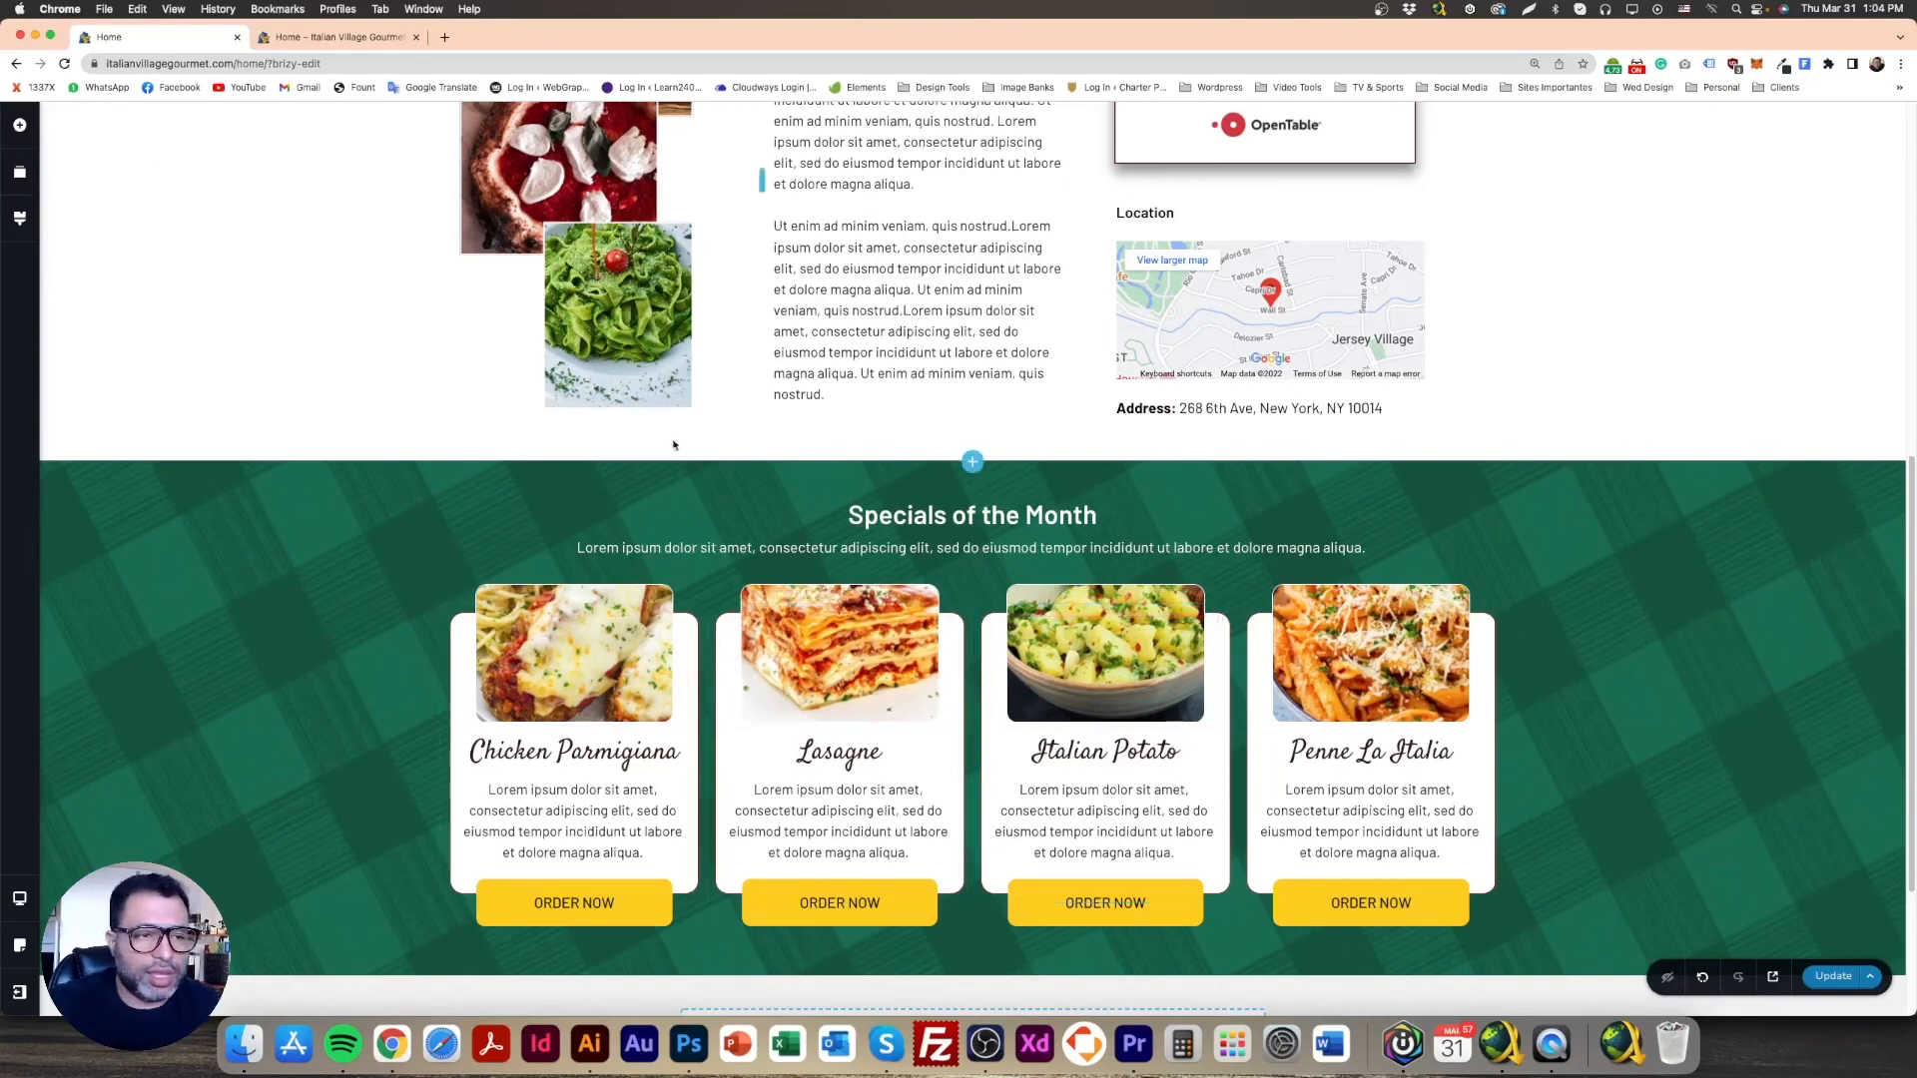
Step: Add a little top padding to the four-card row, save with Update, and view the live preview
click(974, 605)
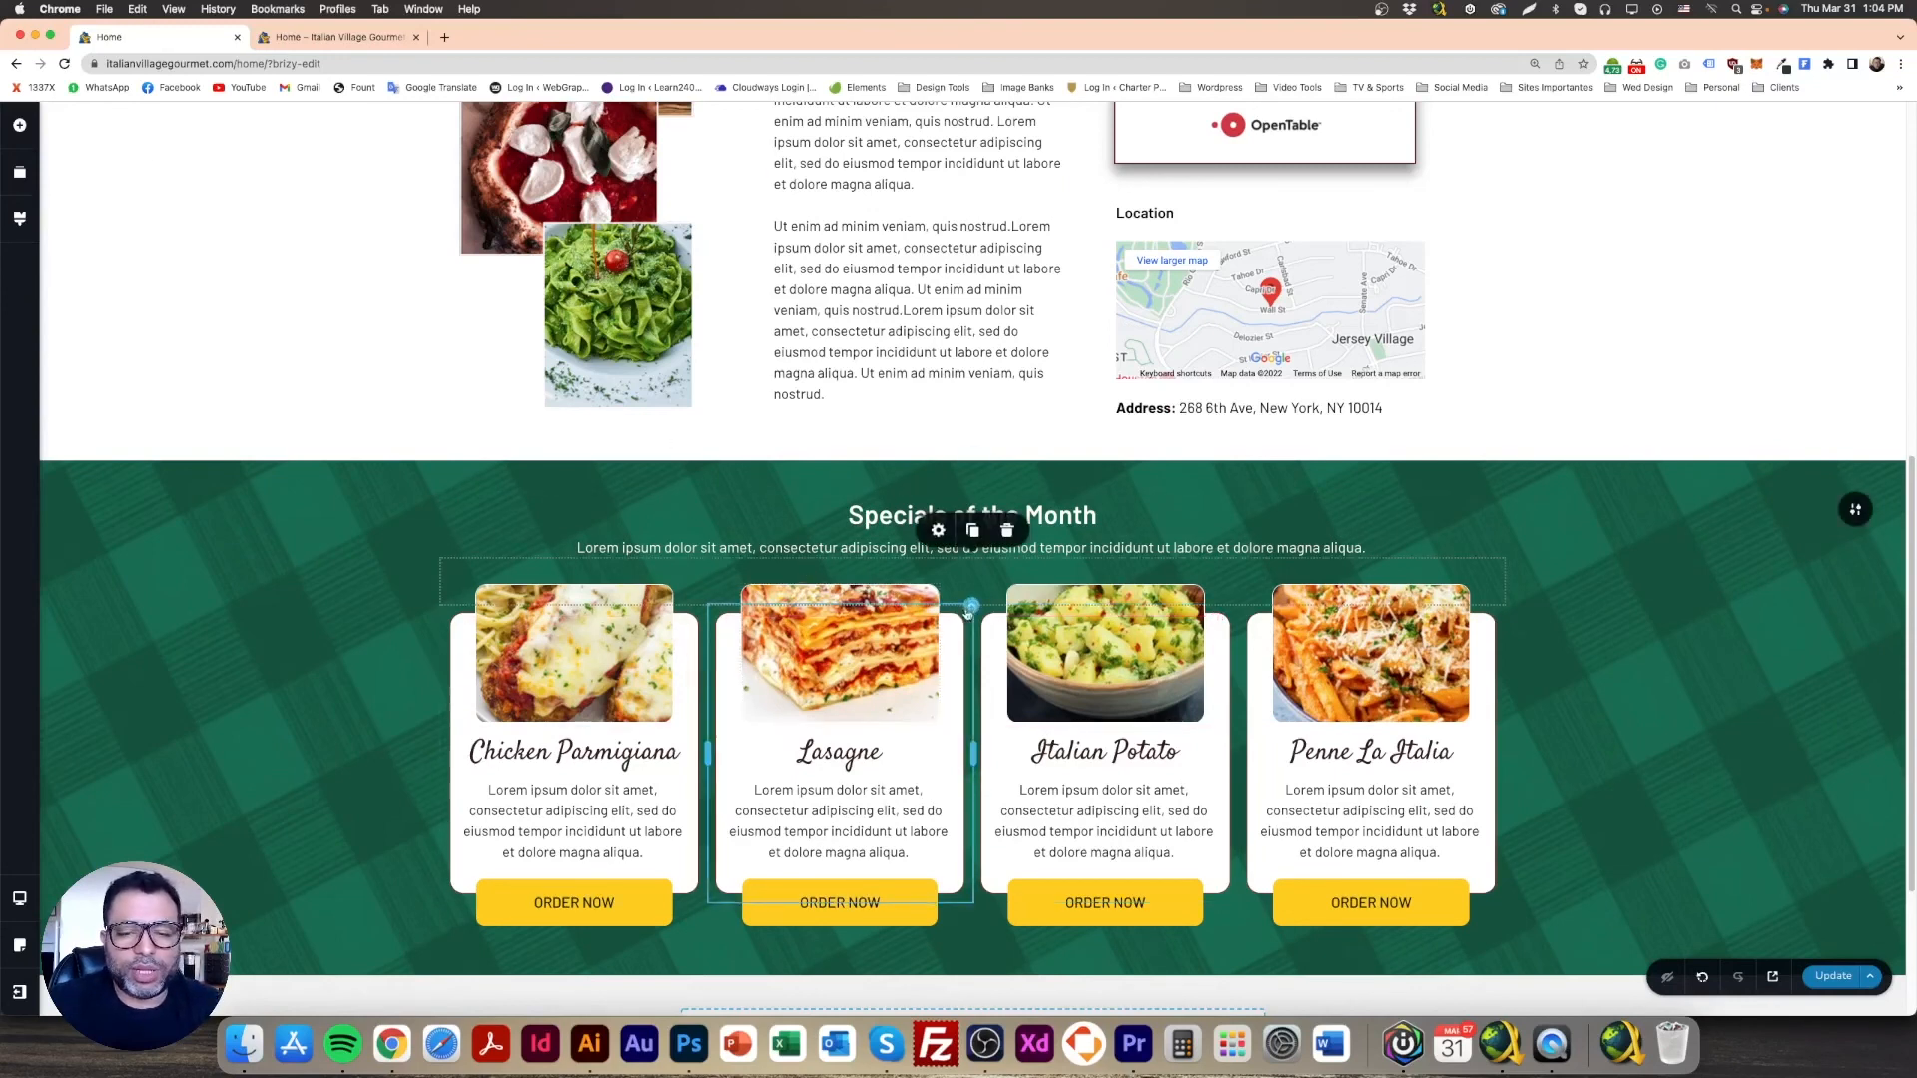
drag(973, 605, 974, 612)
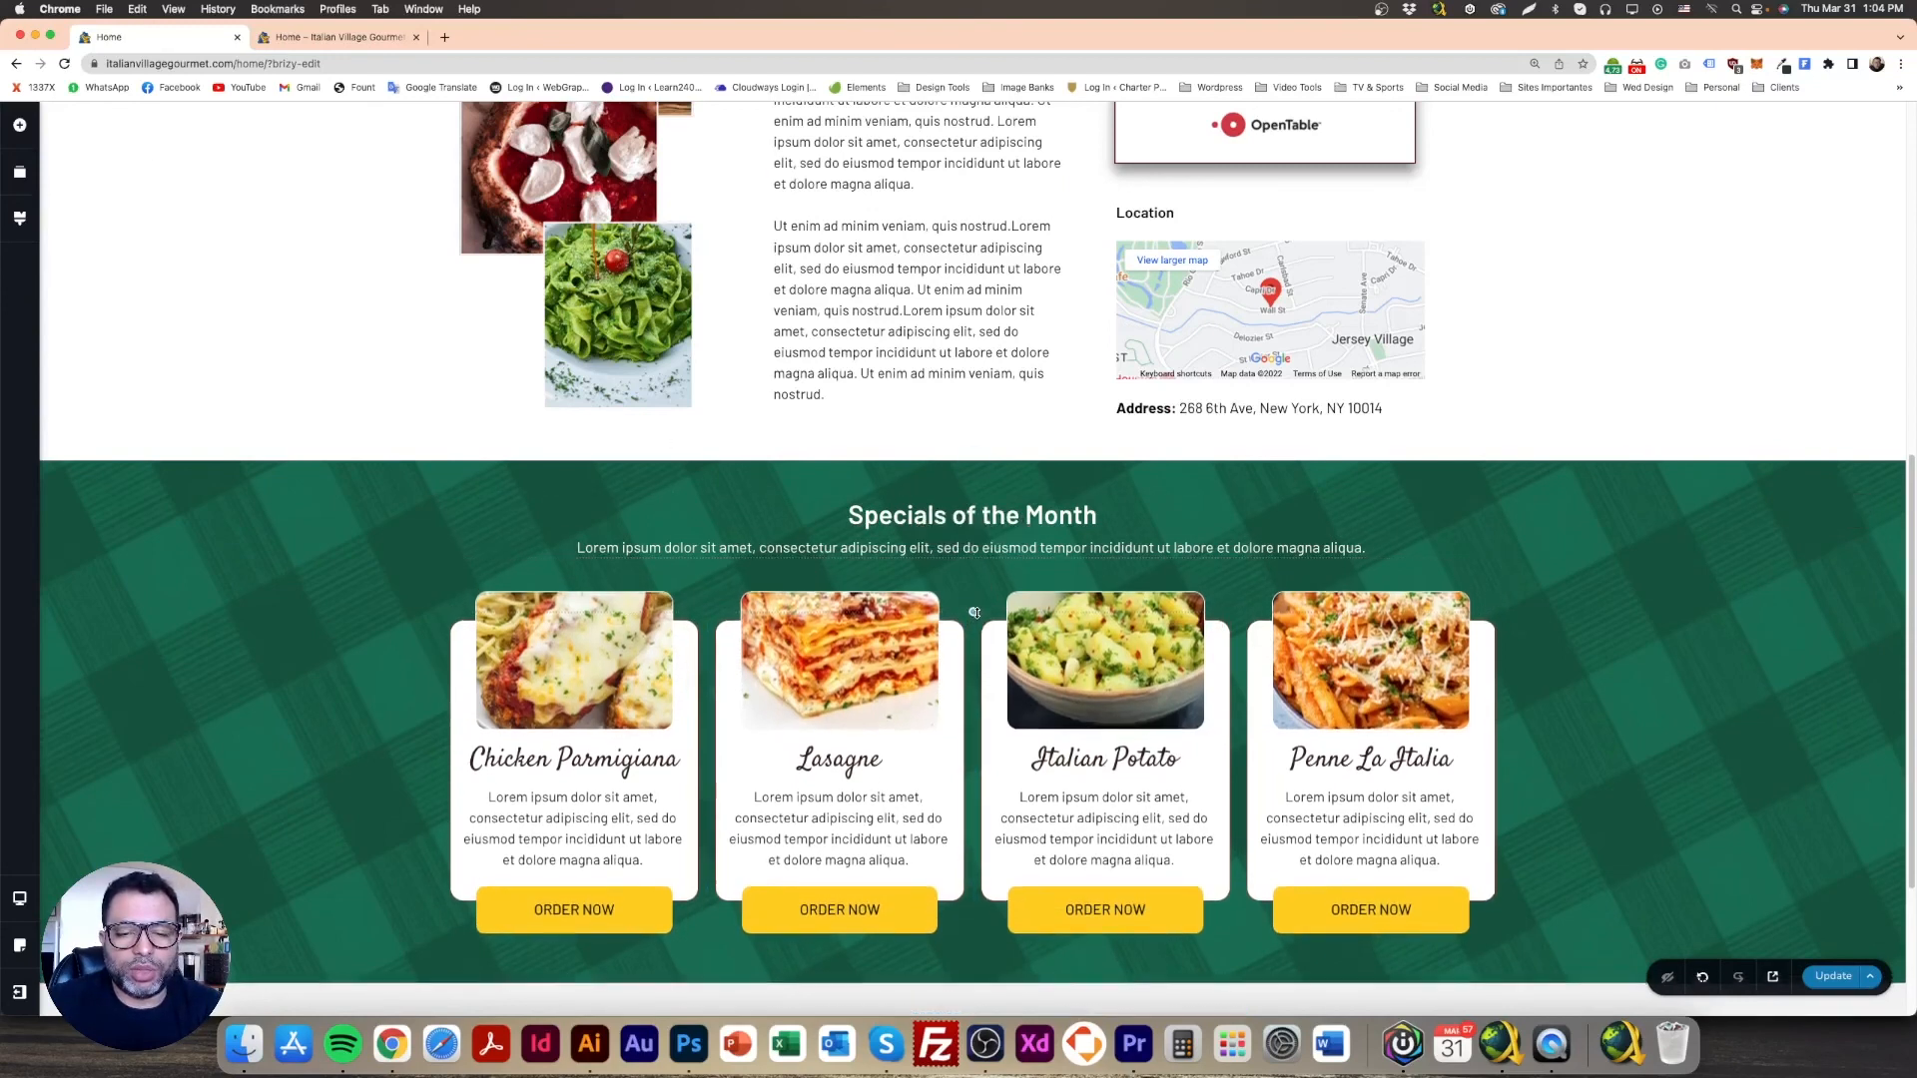
click(1833, 981)
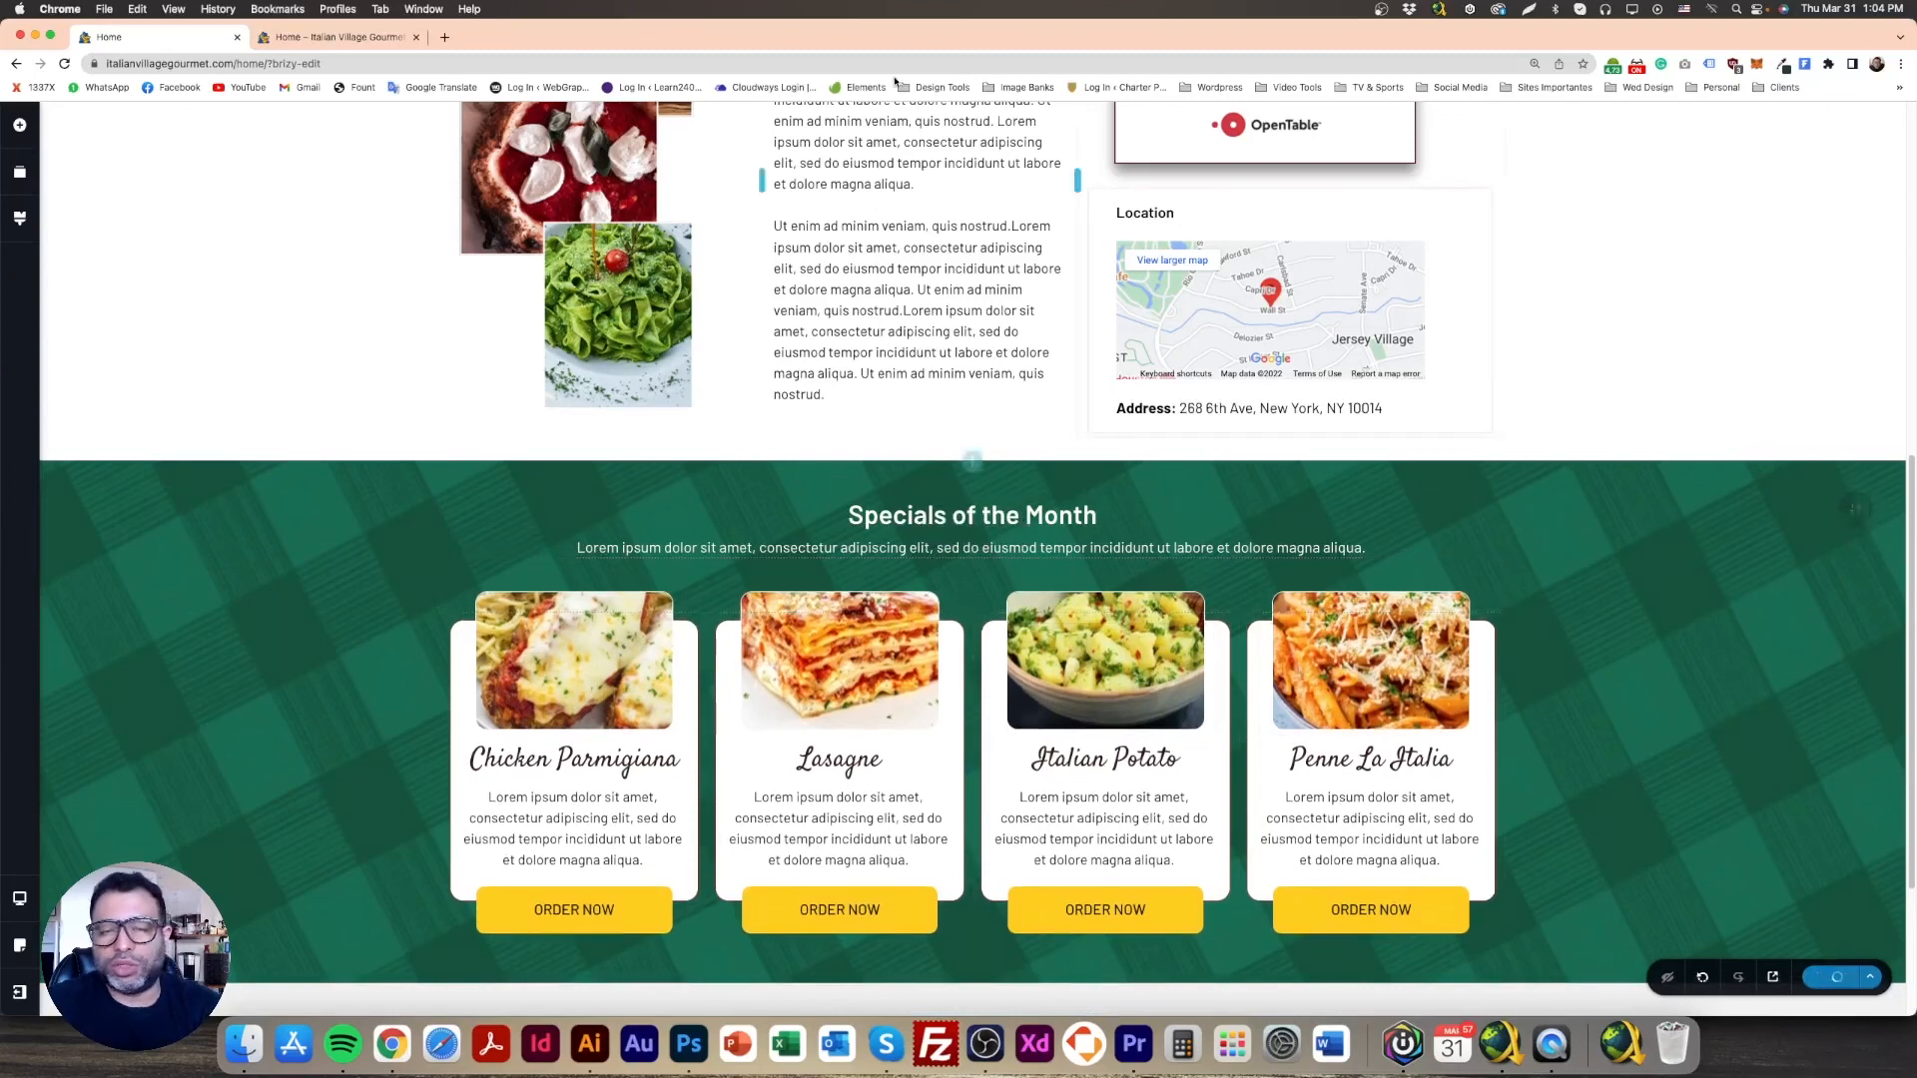
click(346, 41)
Step: Give the first ORDER NOW button an orange #F5A803 hover background at 76% opacity
click(64, 63)
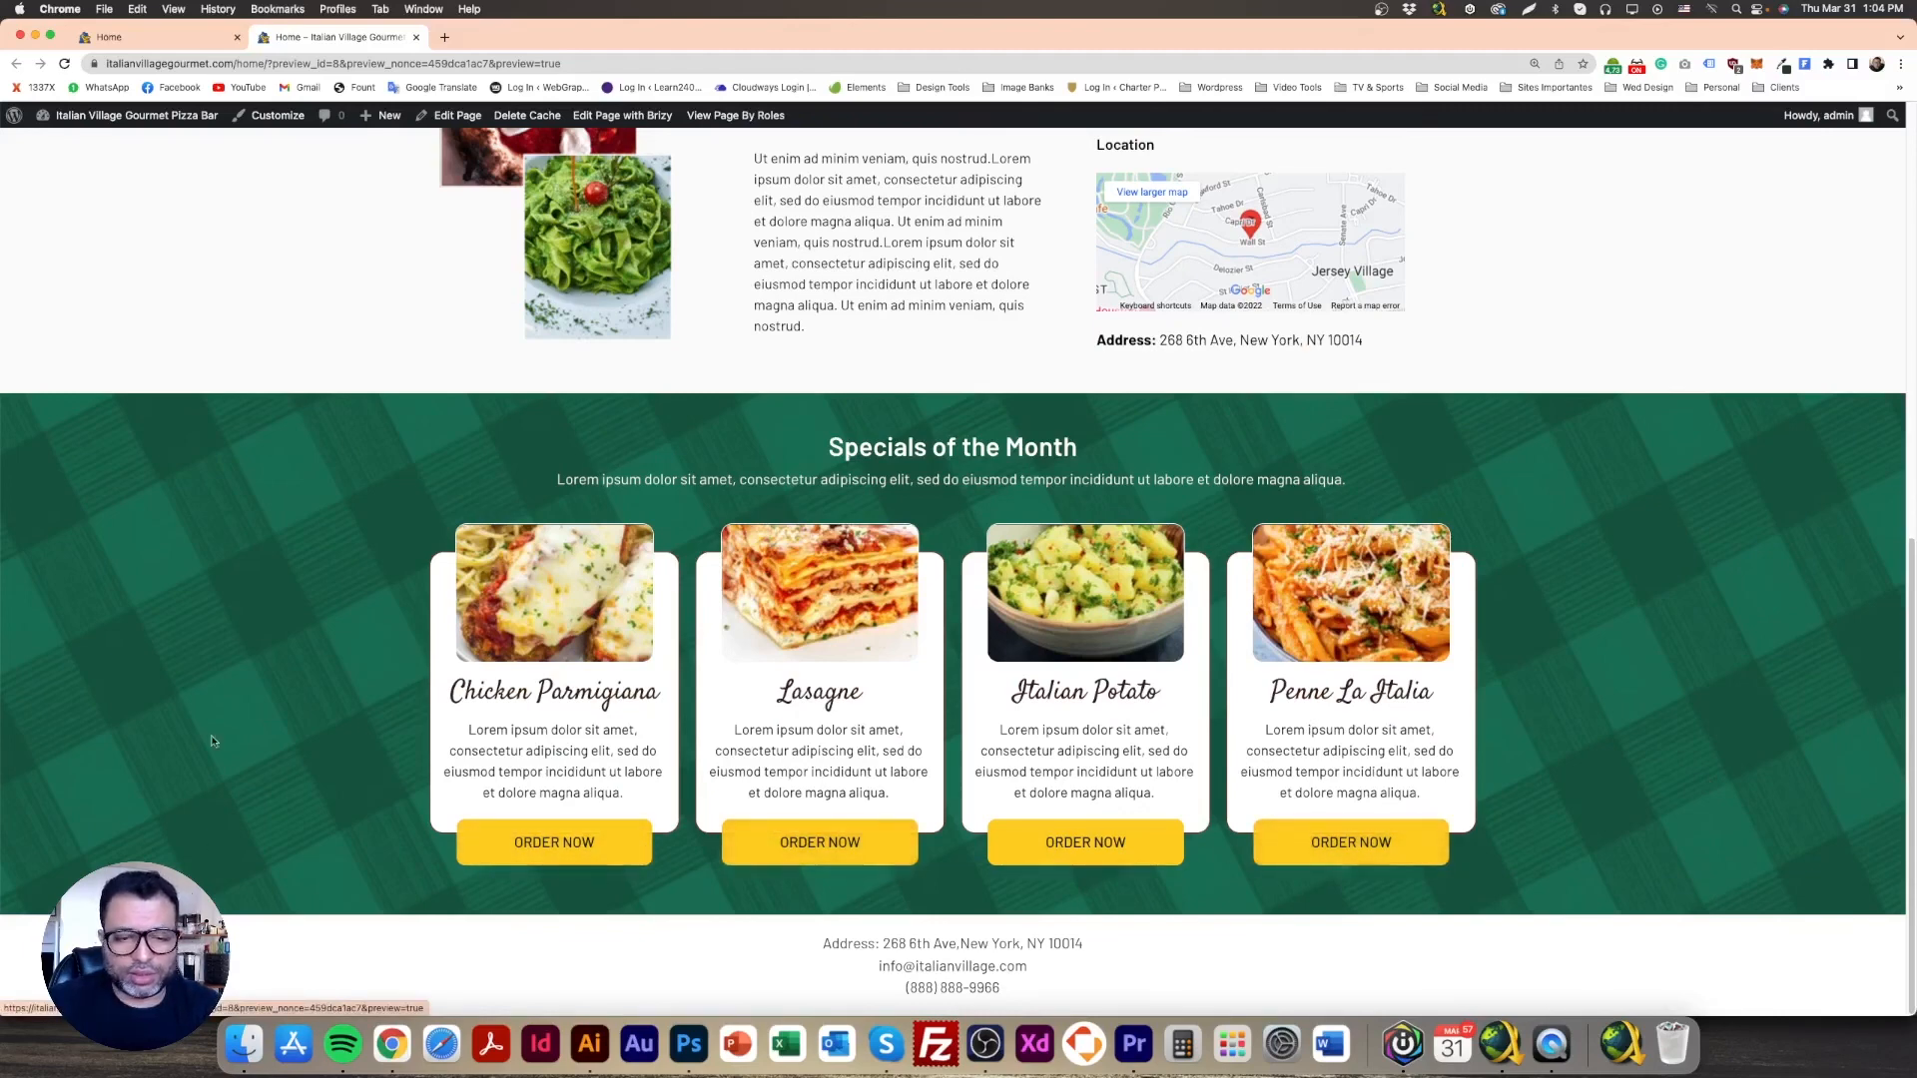
click(160, 37)
scroll(450, 528, down, 5)
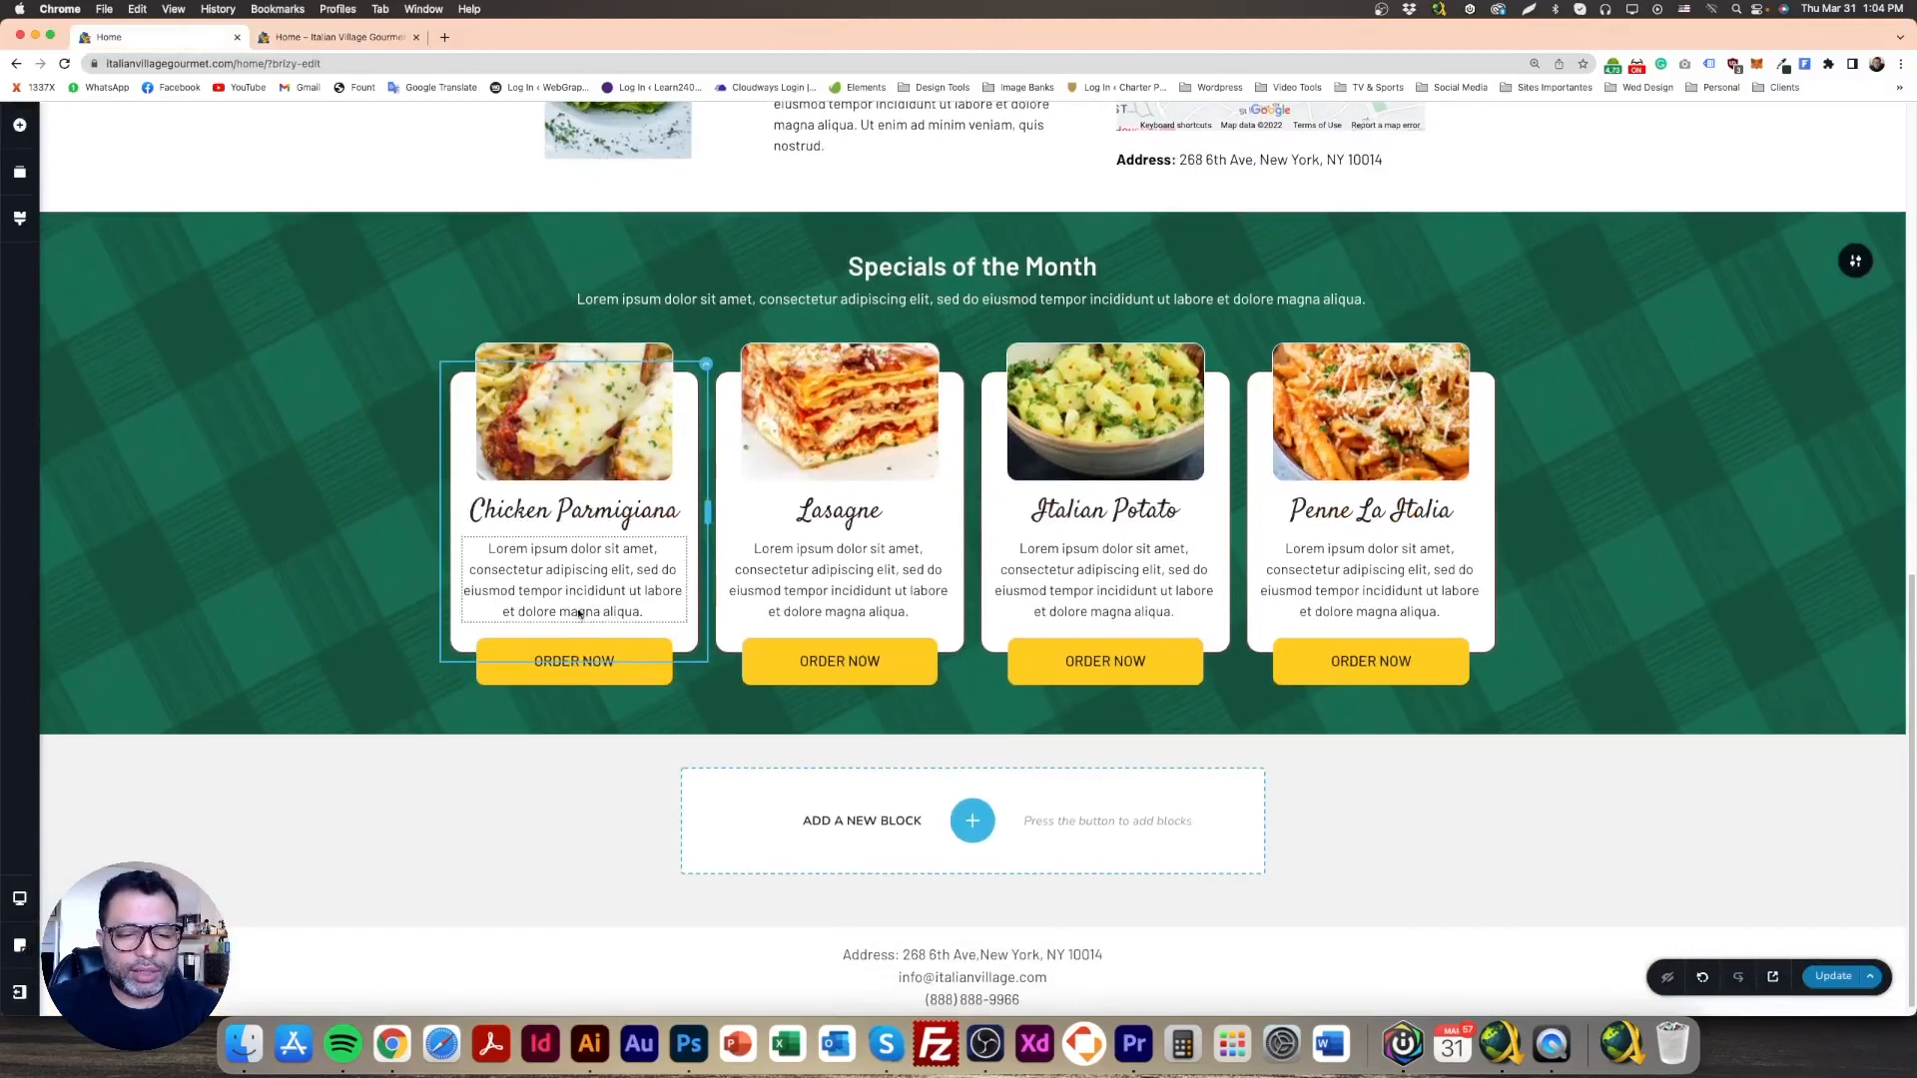
click(534, 661)
click(521, 610)
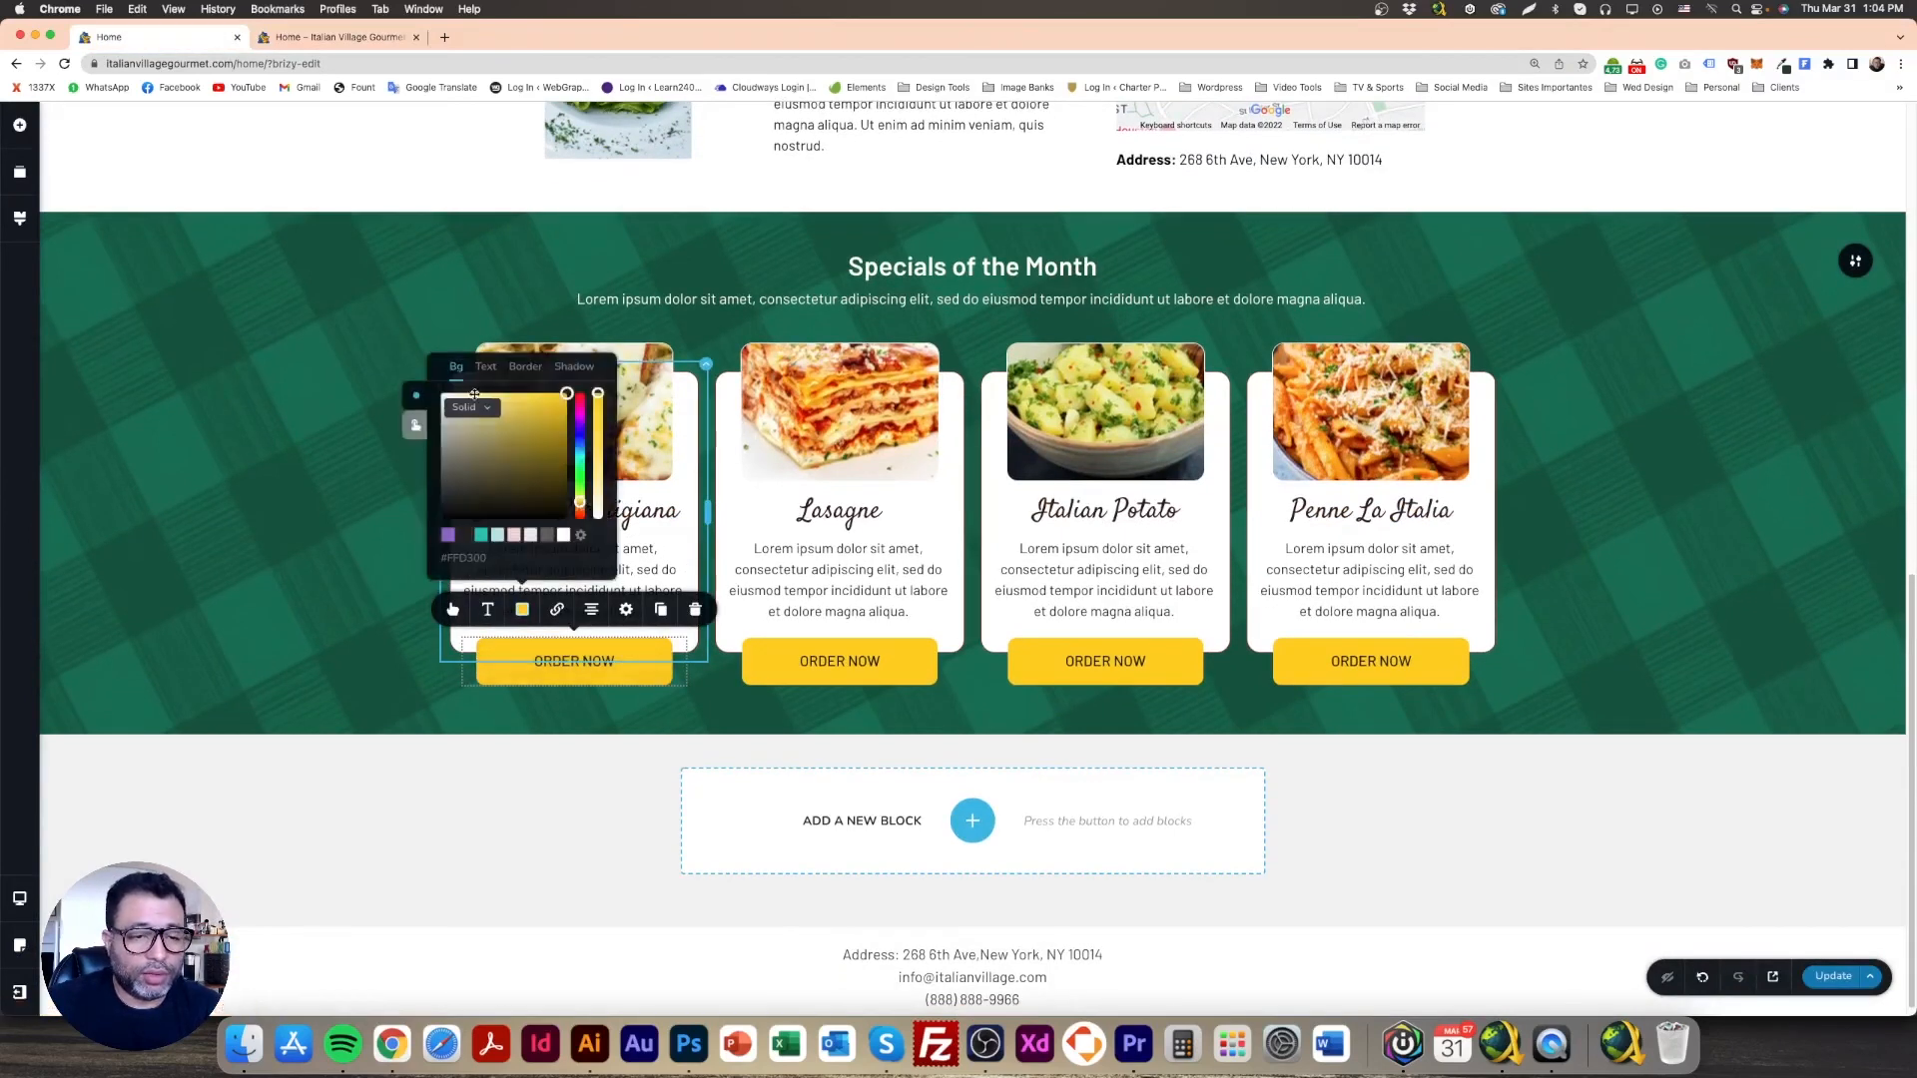
click(599, 419)
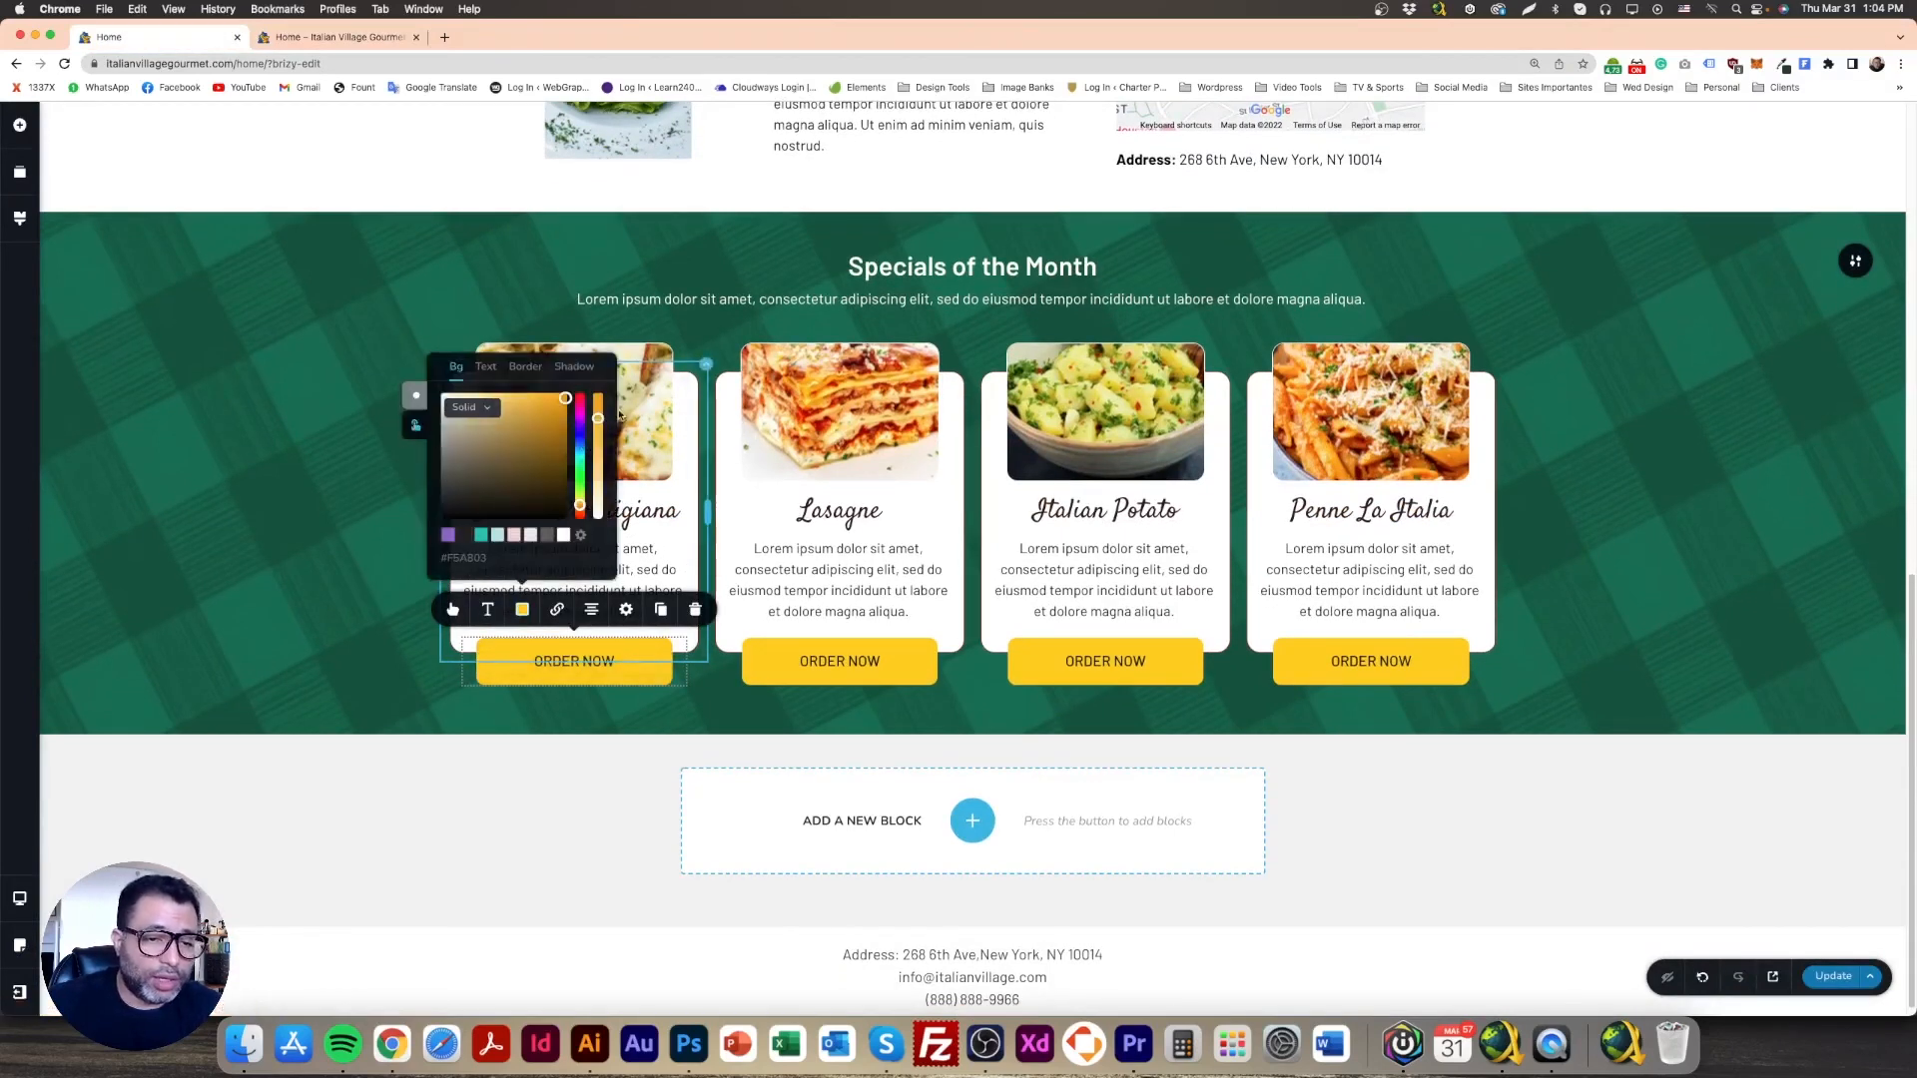
drag(597, 417, 597, 391)
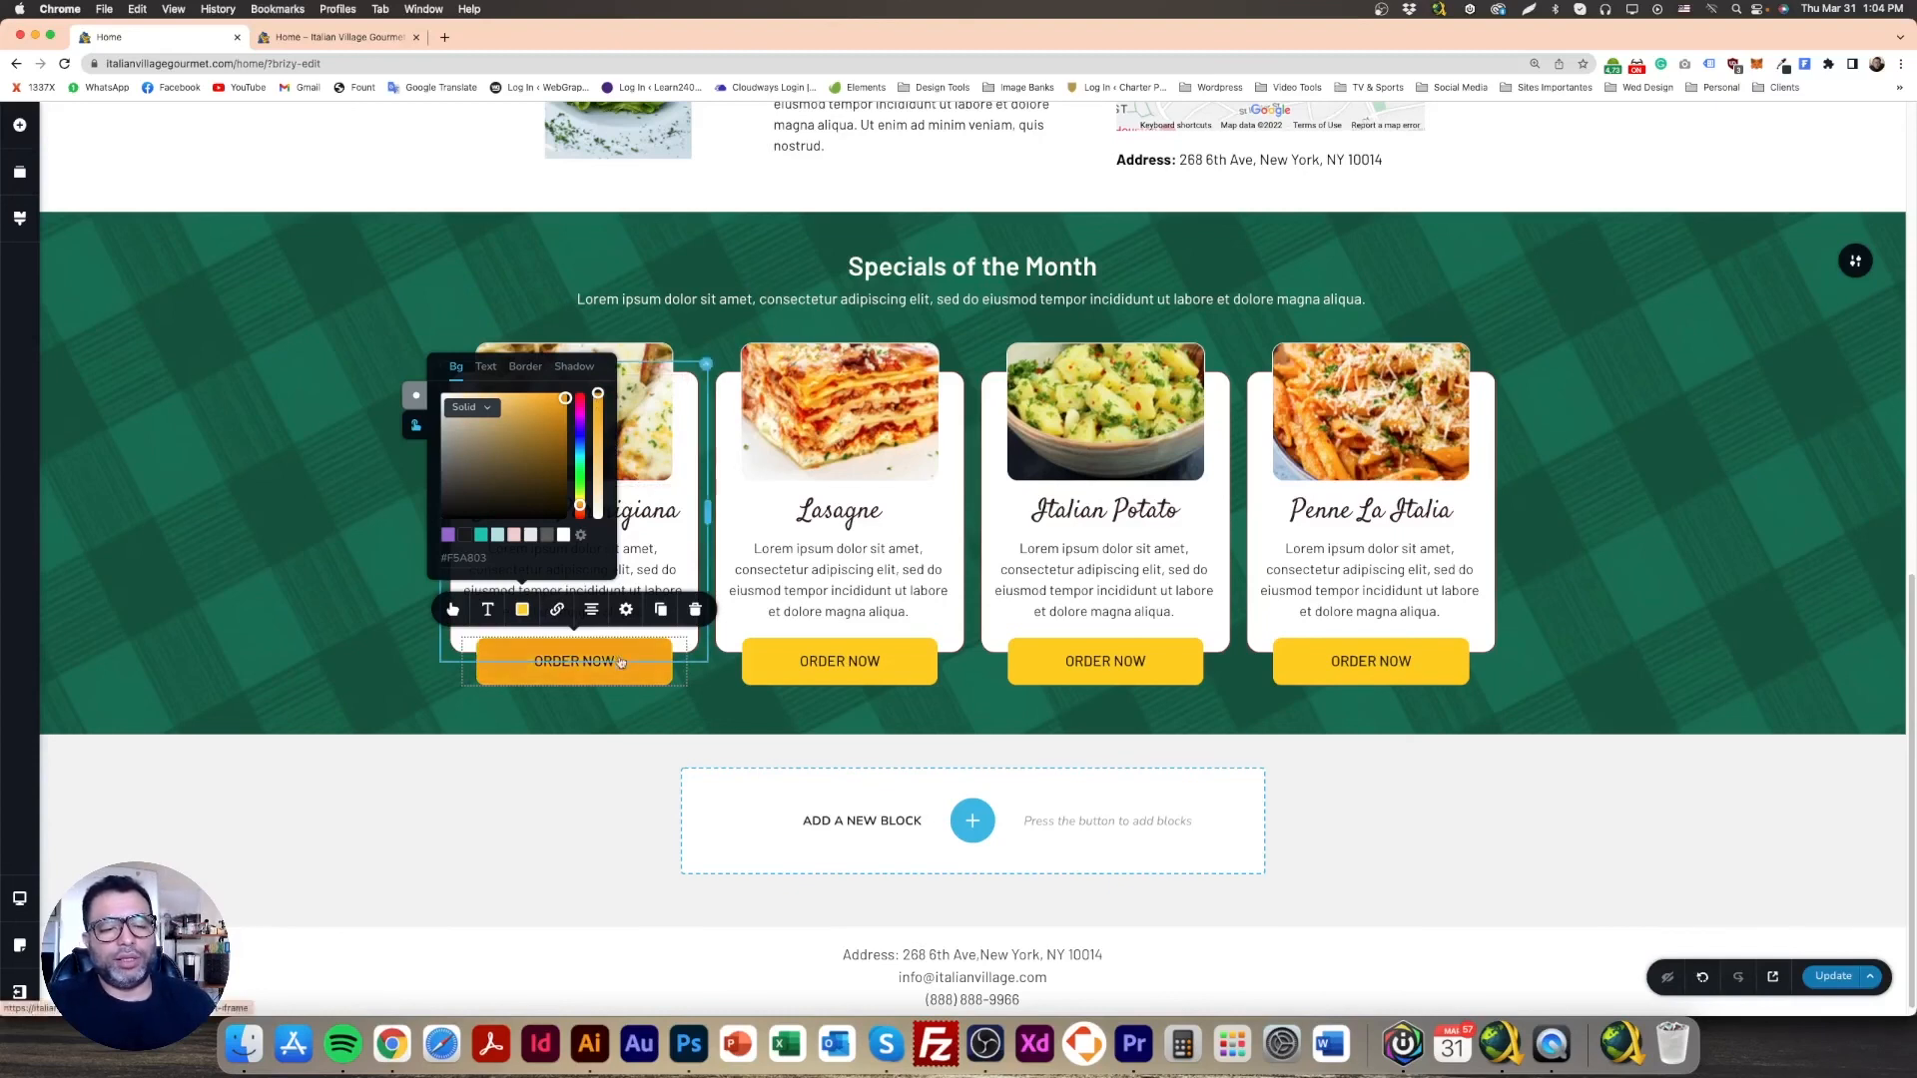
click(359, 637)
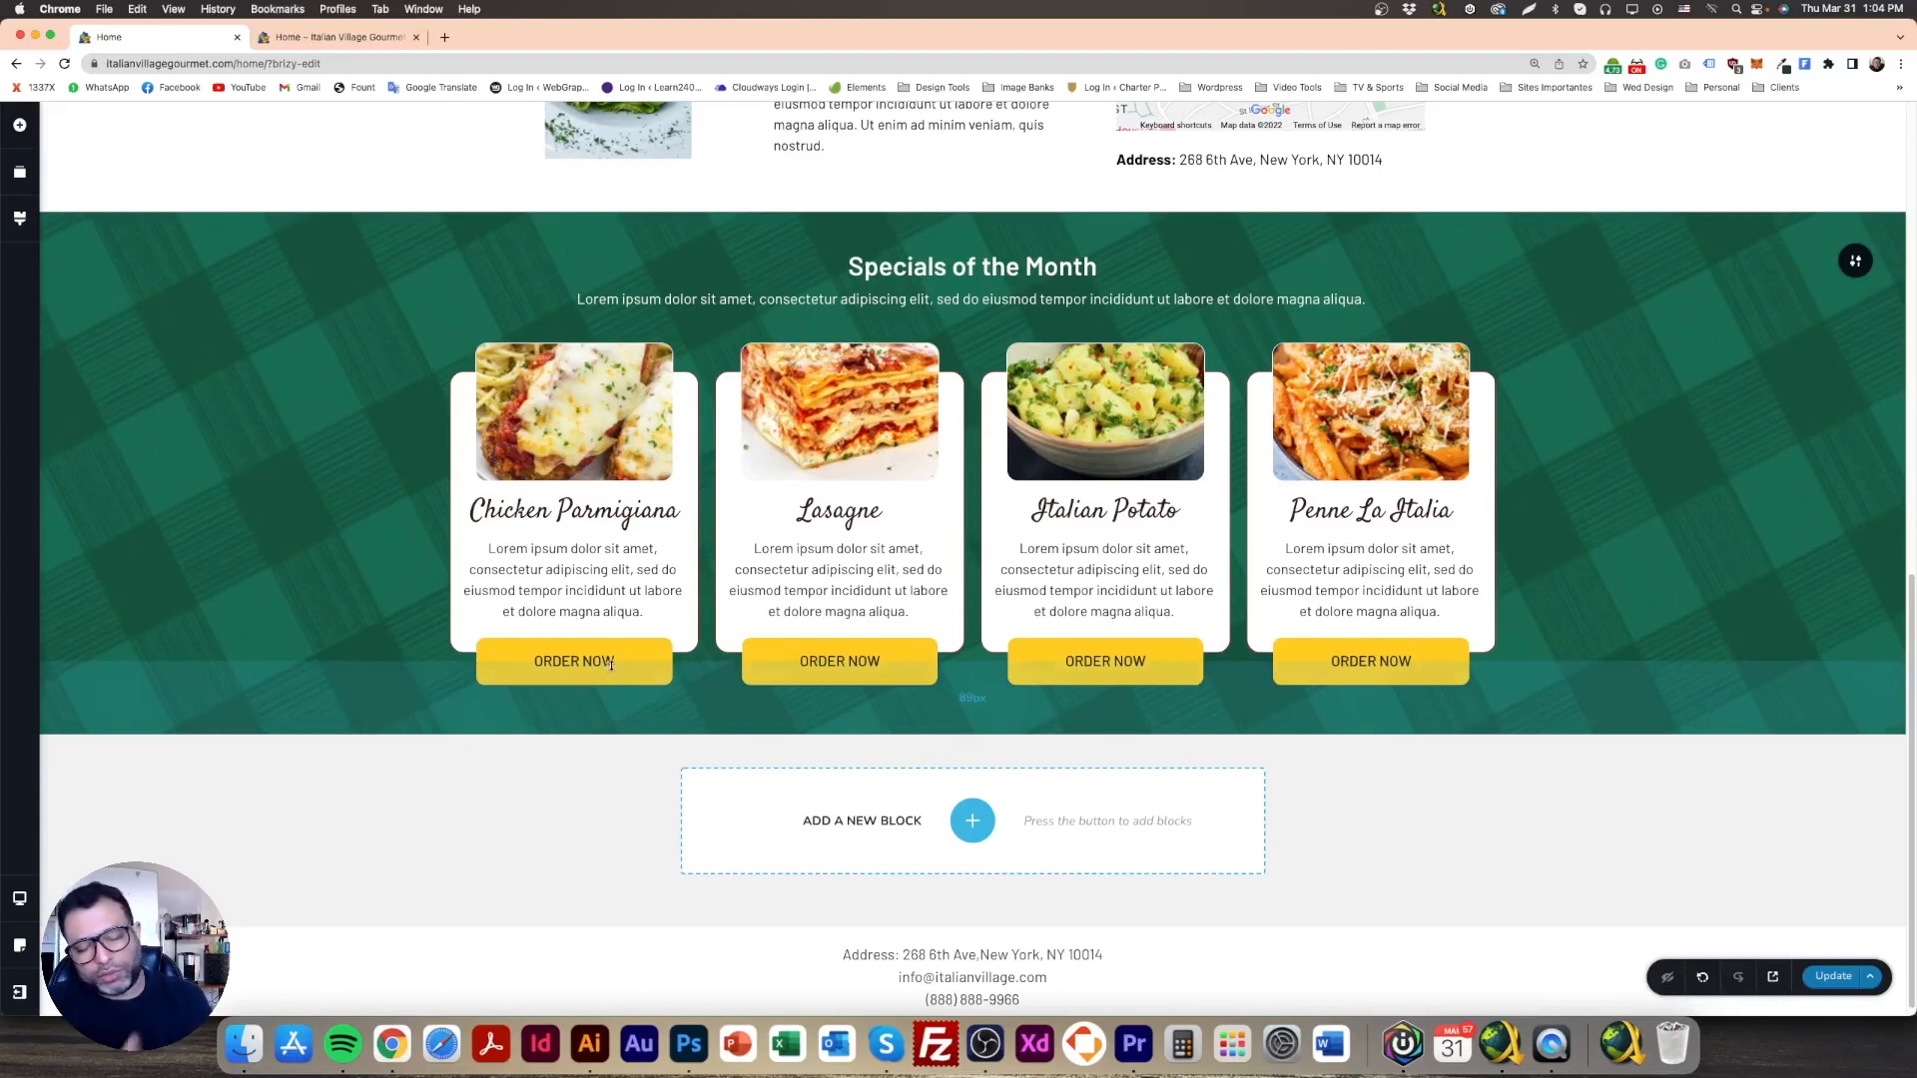
Step: Copy the first button's style and paste it onto the second, third and fourth ORDER NOW buttons
right_click(638, 646)
click(663, 693)
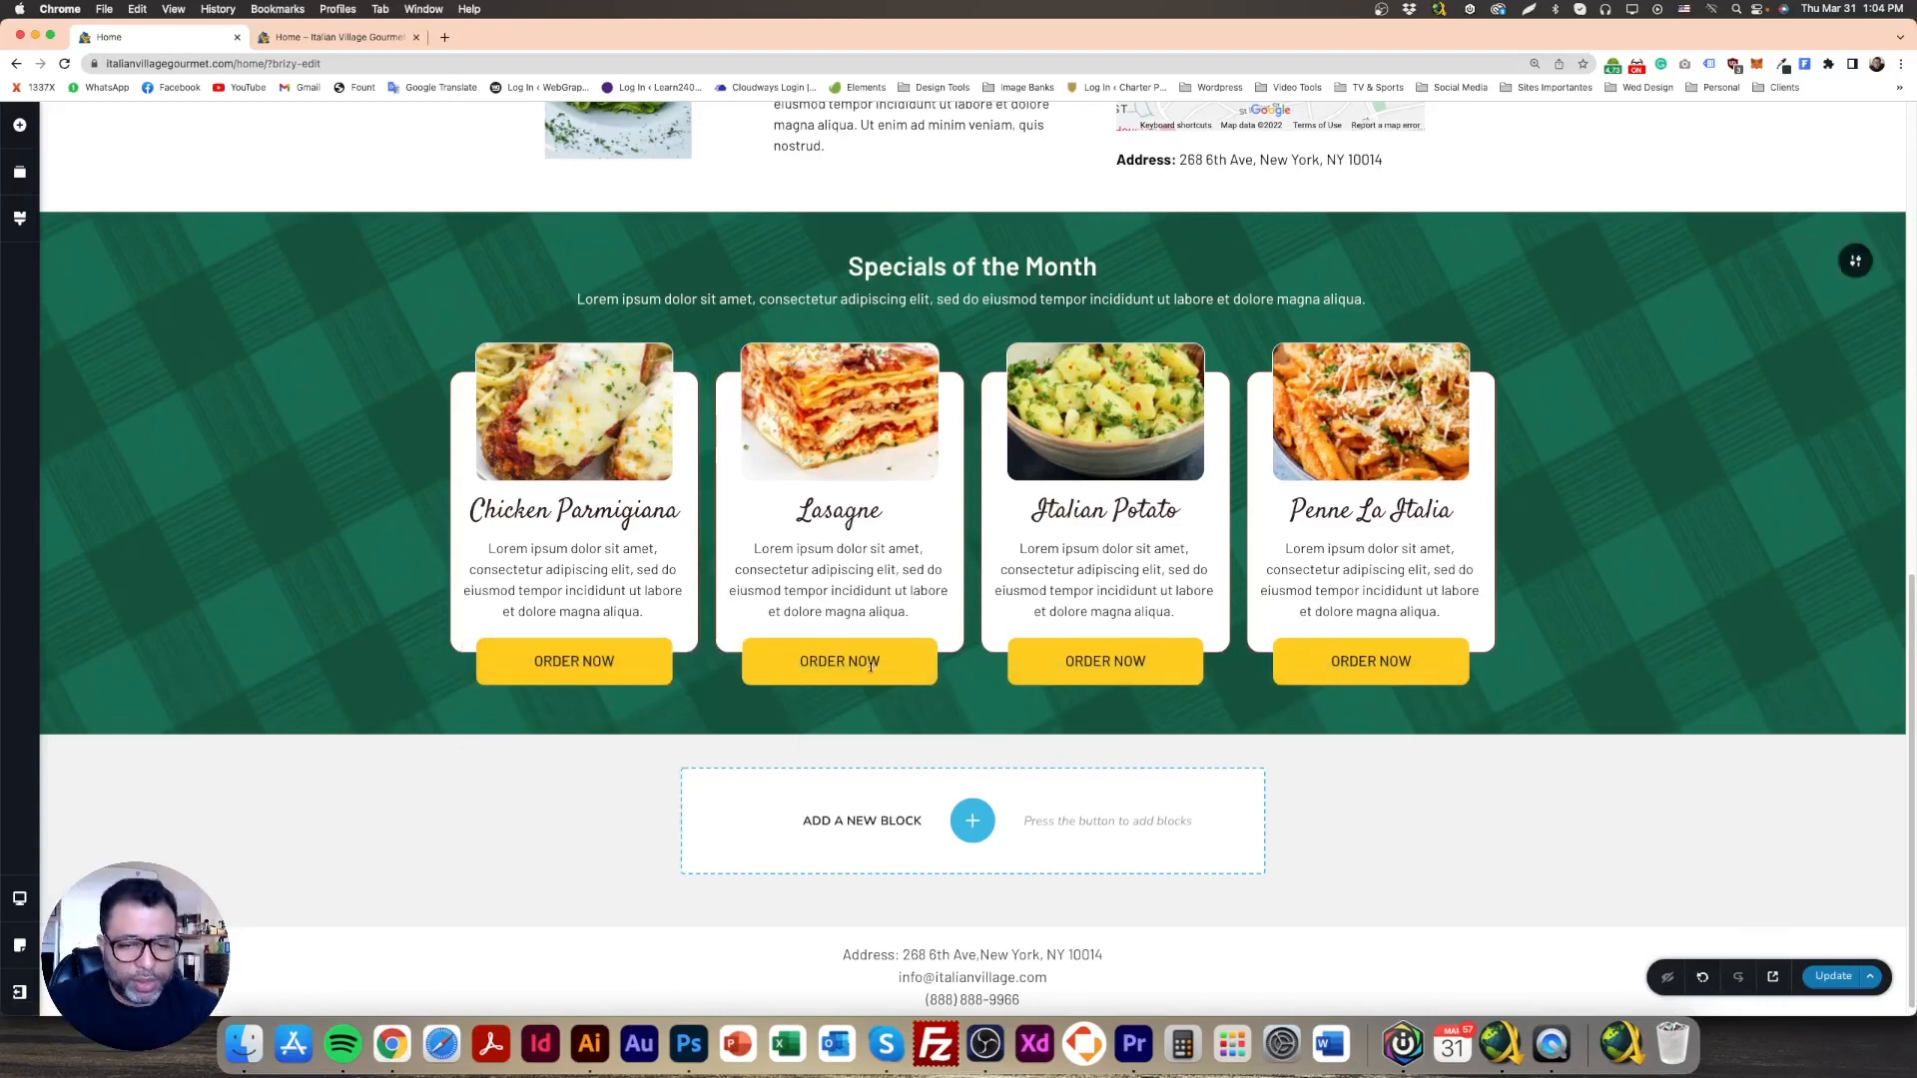
right_click(914, 657)
click(981, 767)
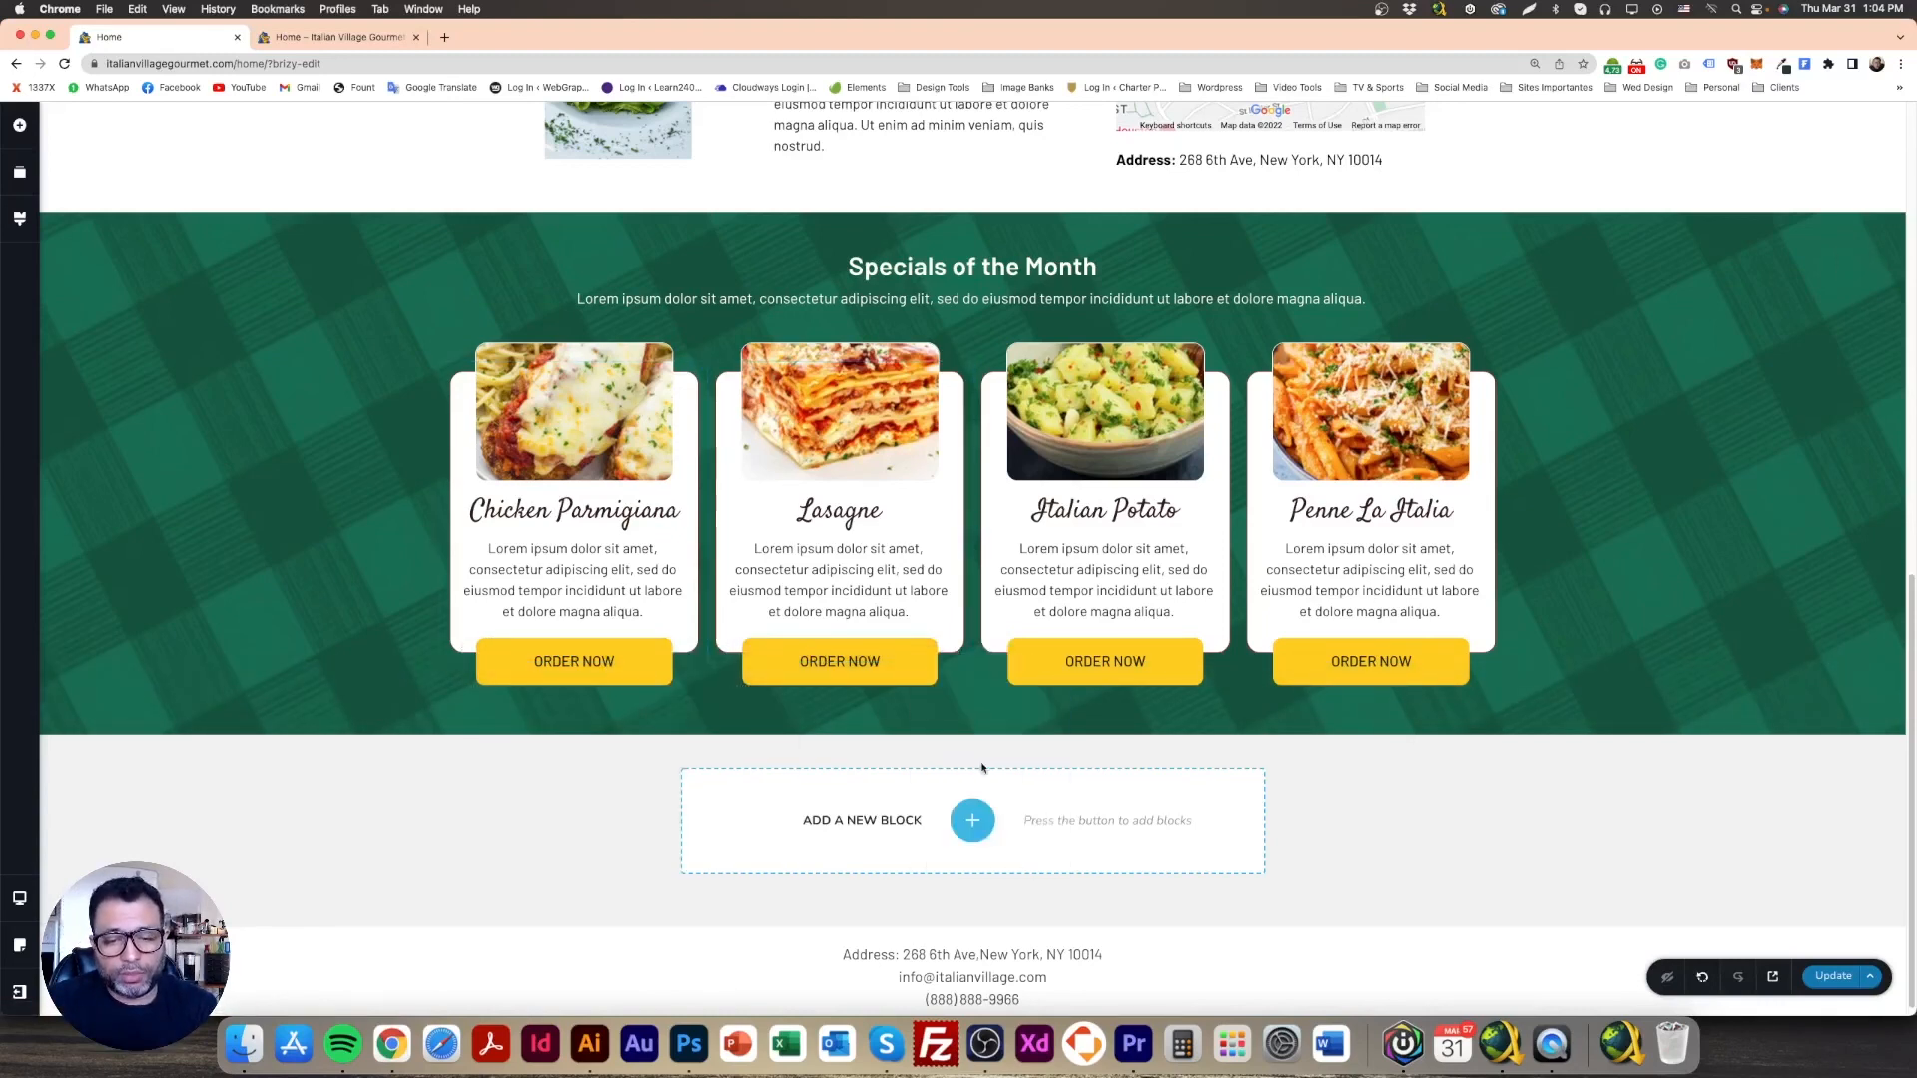
right_click(1176, 657)
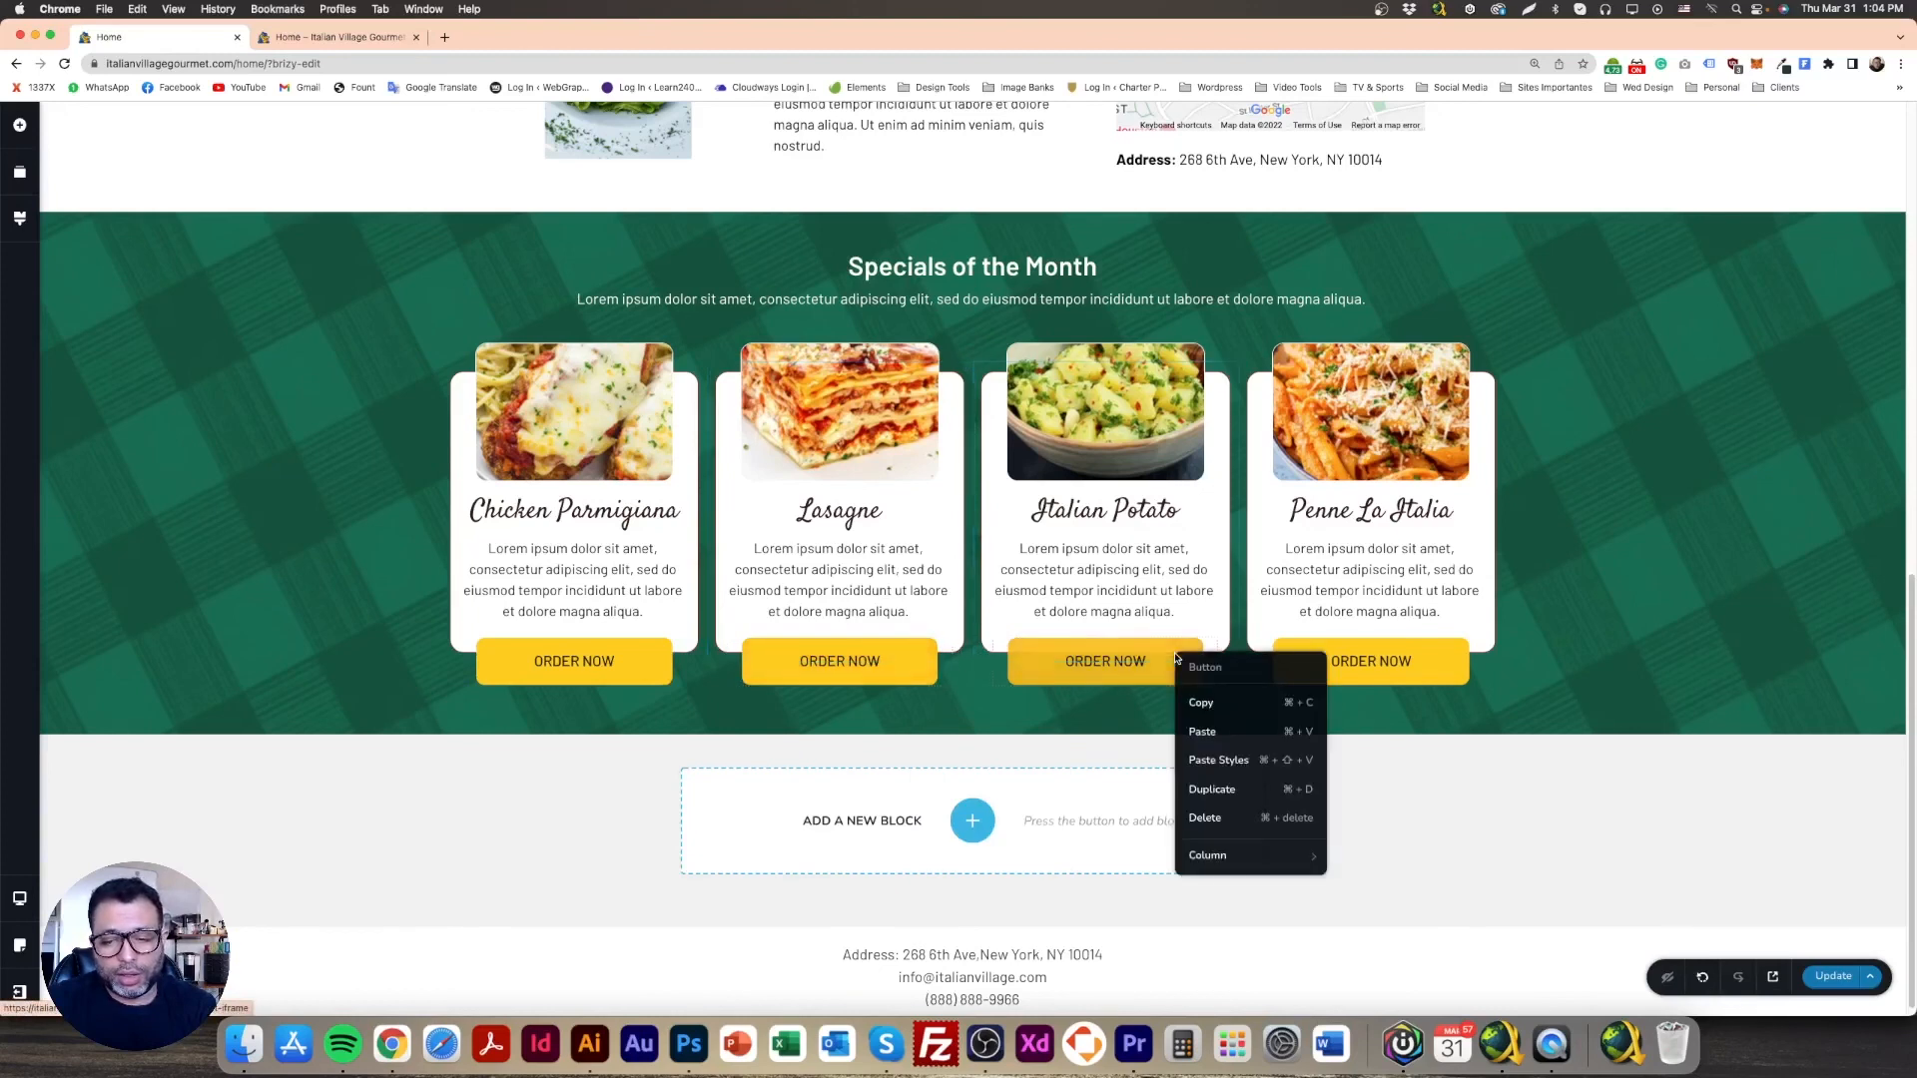
click(1216, 760)
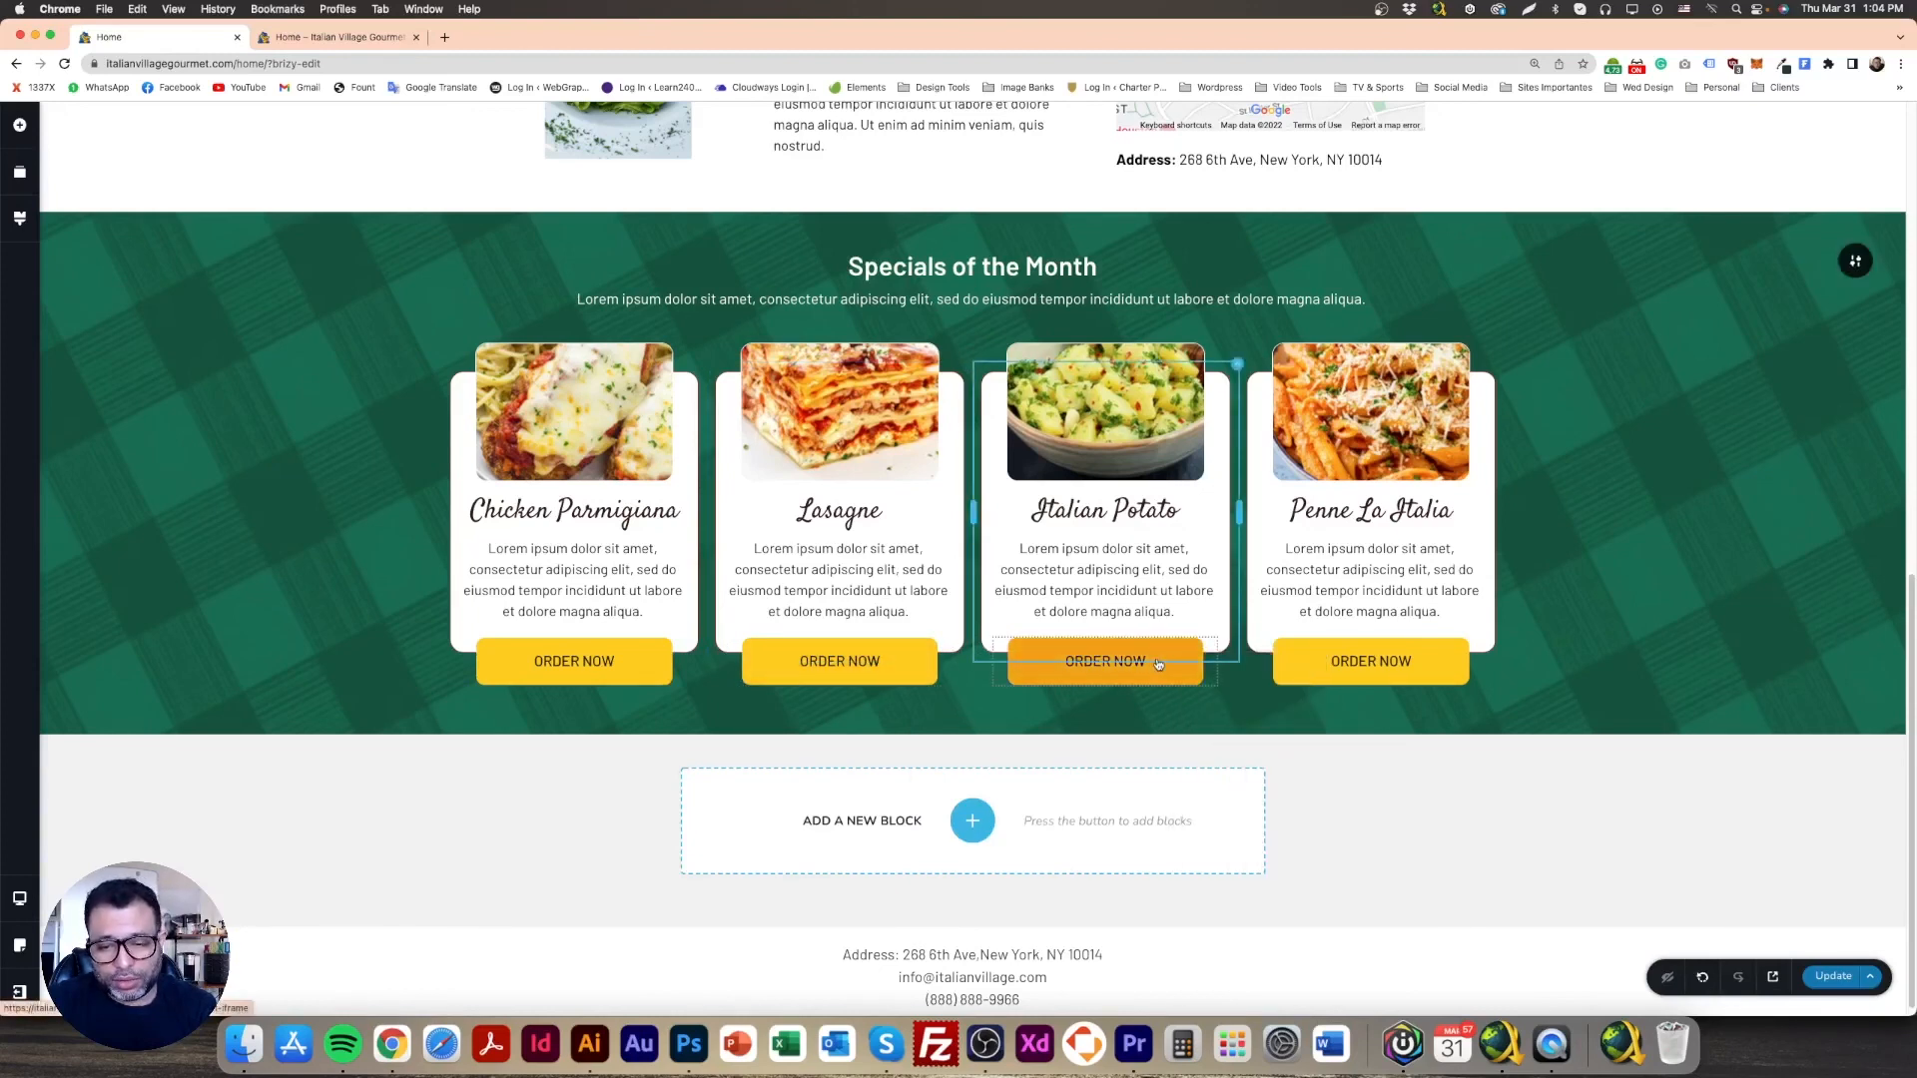
right_click(1452, 652)
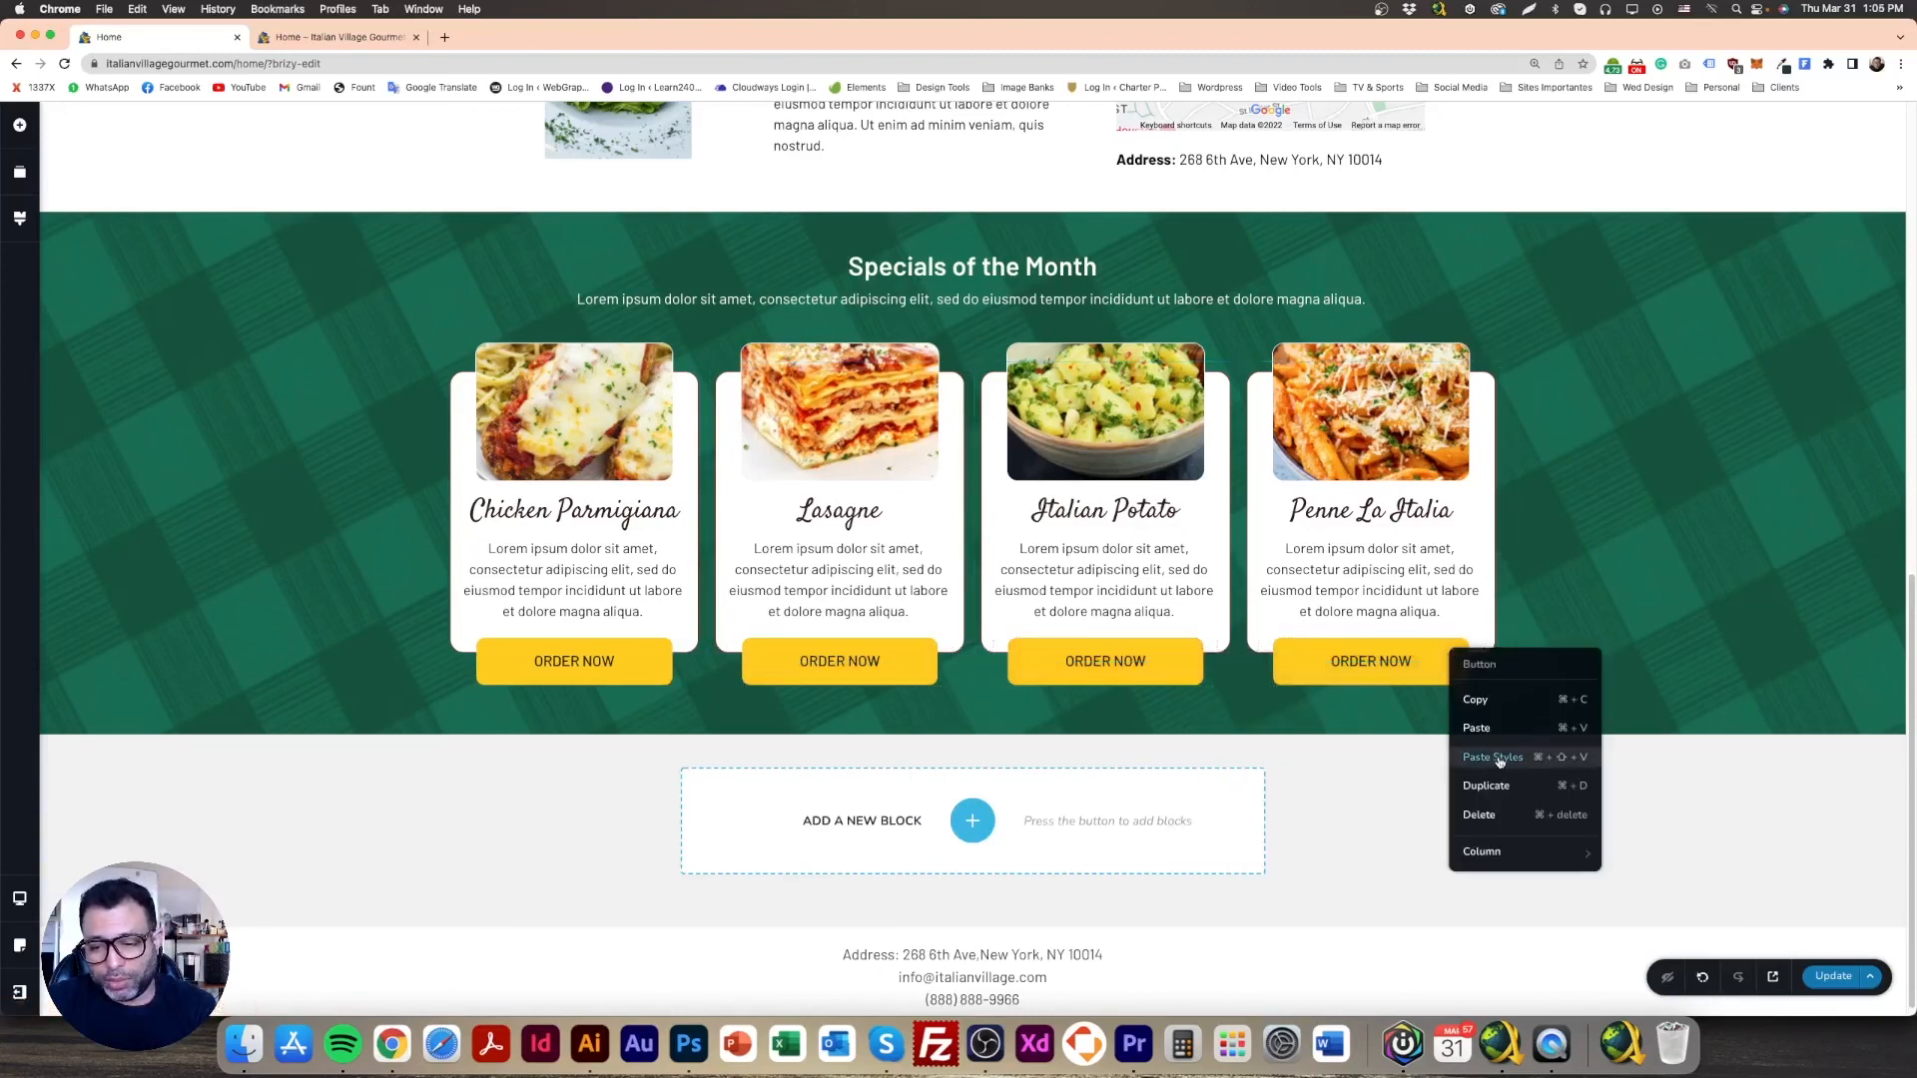
click(1498, 761)
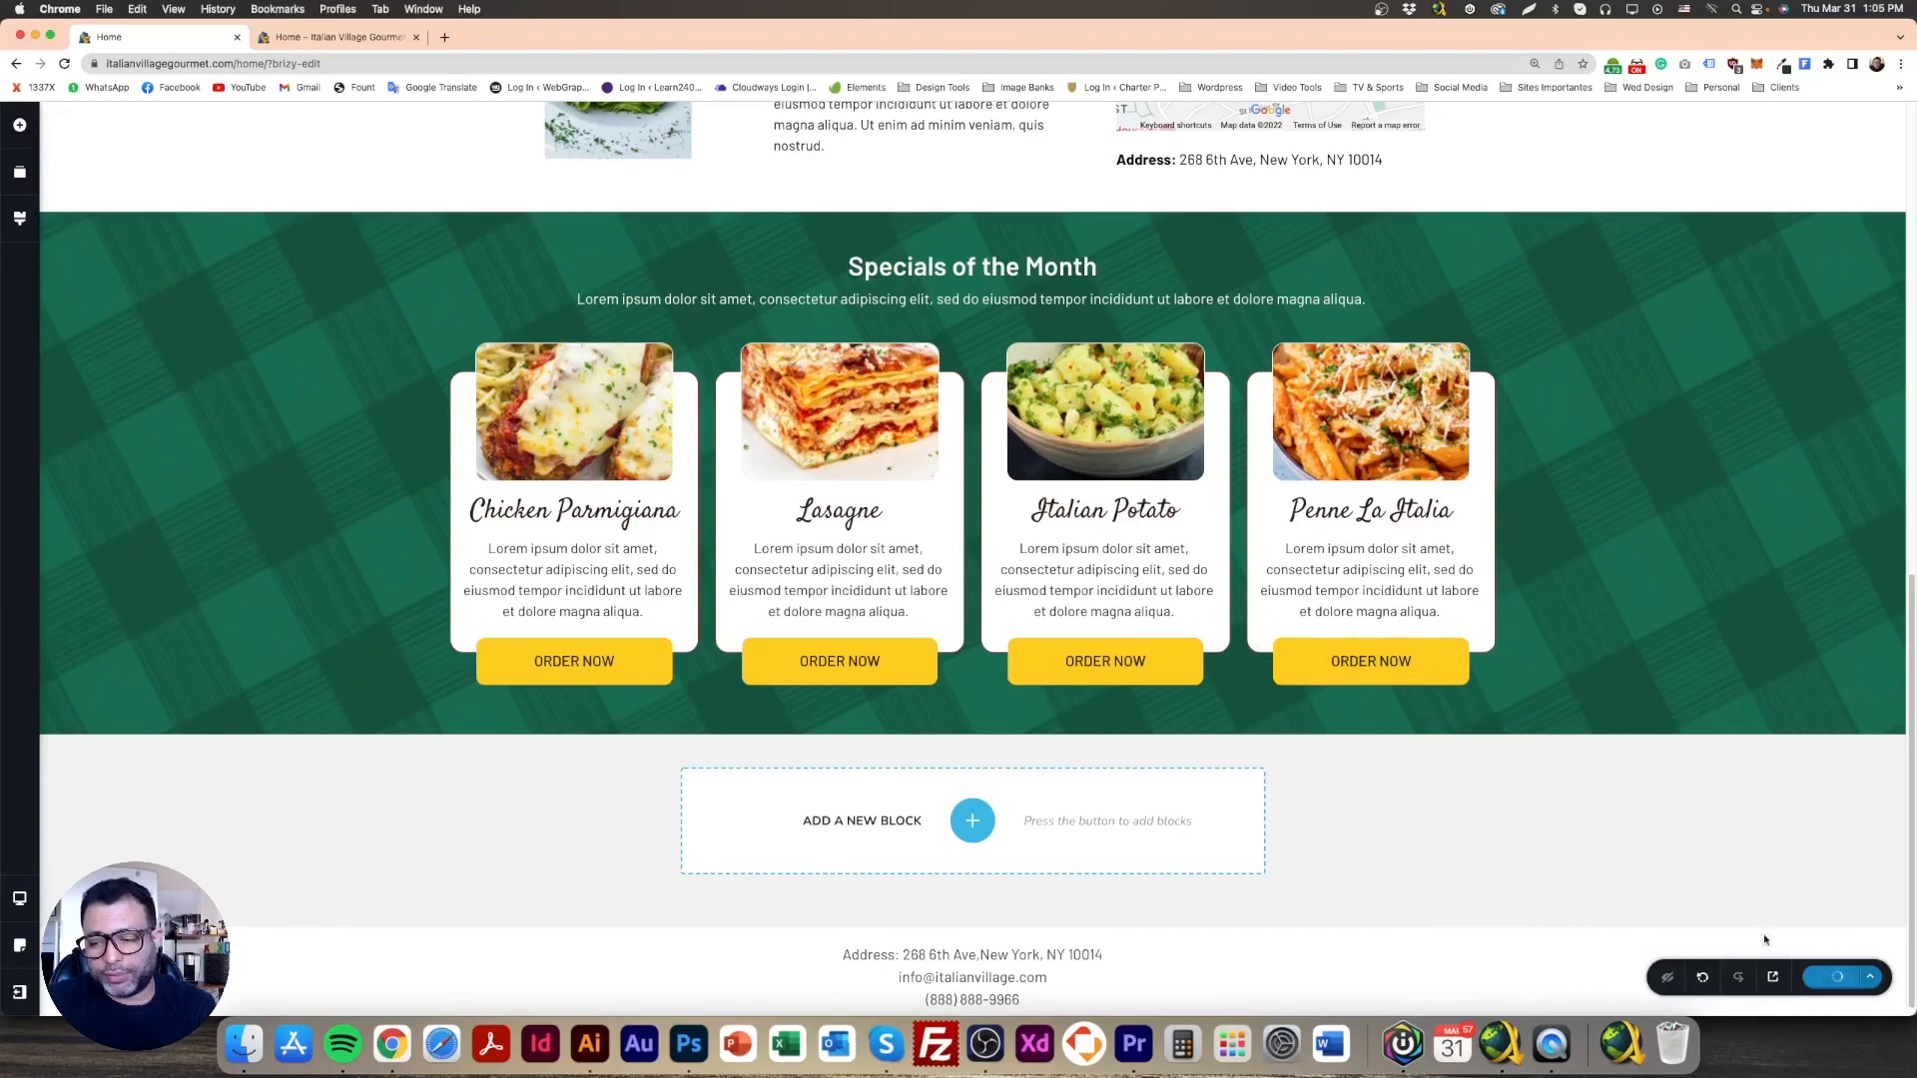
Step: Review the finished specials section, then scroll the Photoshop mockup to the 'Italian Family Night' section
scroll(1598, 869, up, 9)
scroll(1471, 781, down, 5)
scroll(1470, 782, down, 4)
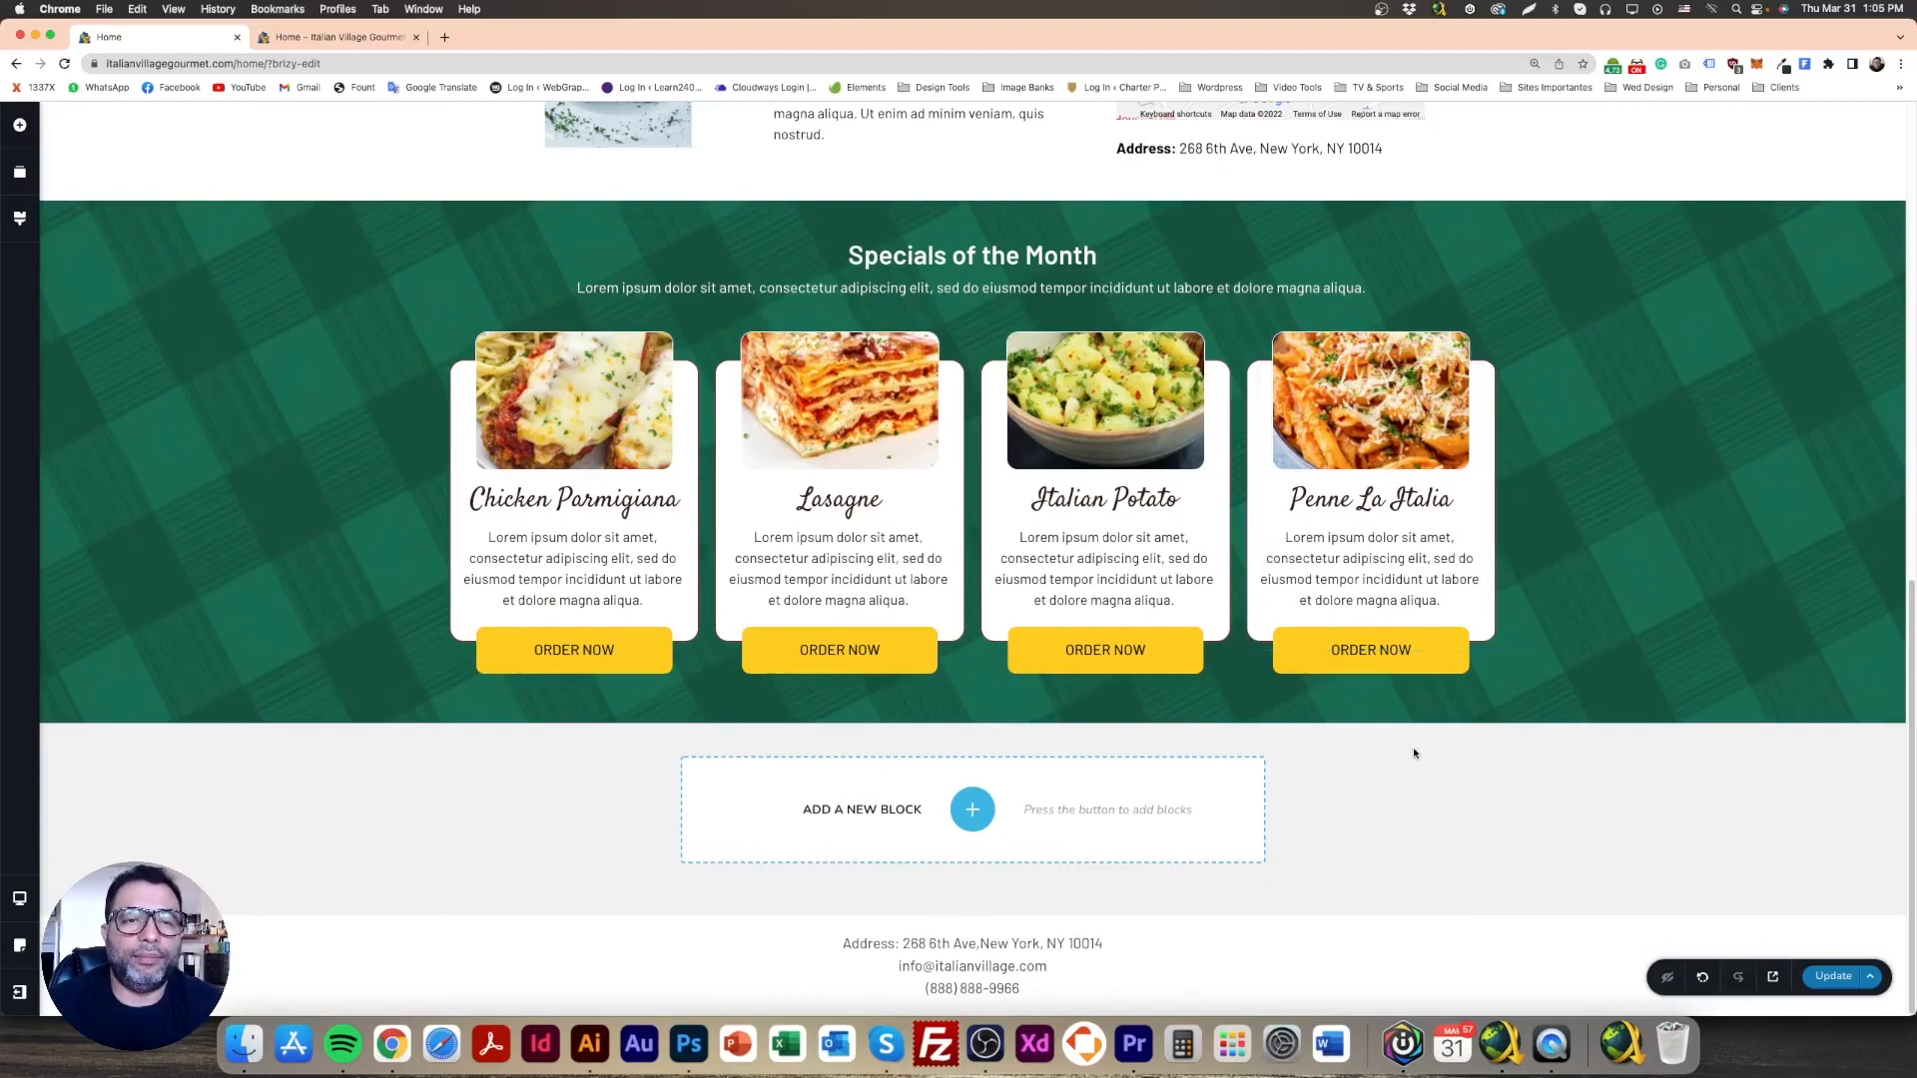
scroll(1309, 699, up, 5)
scroll(1139, 671, down, 5)
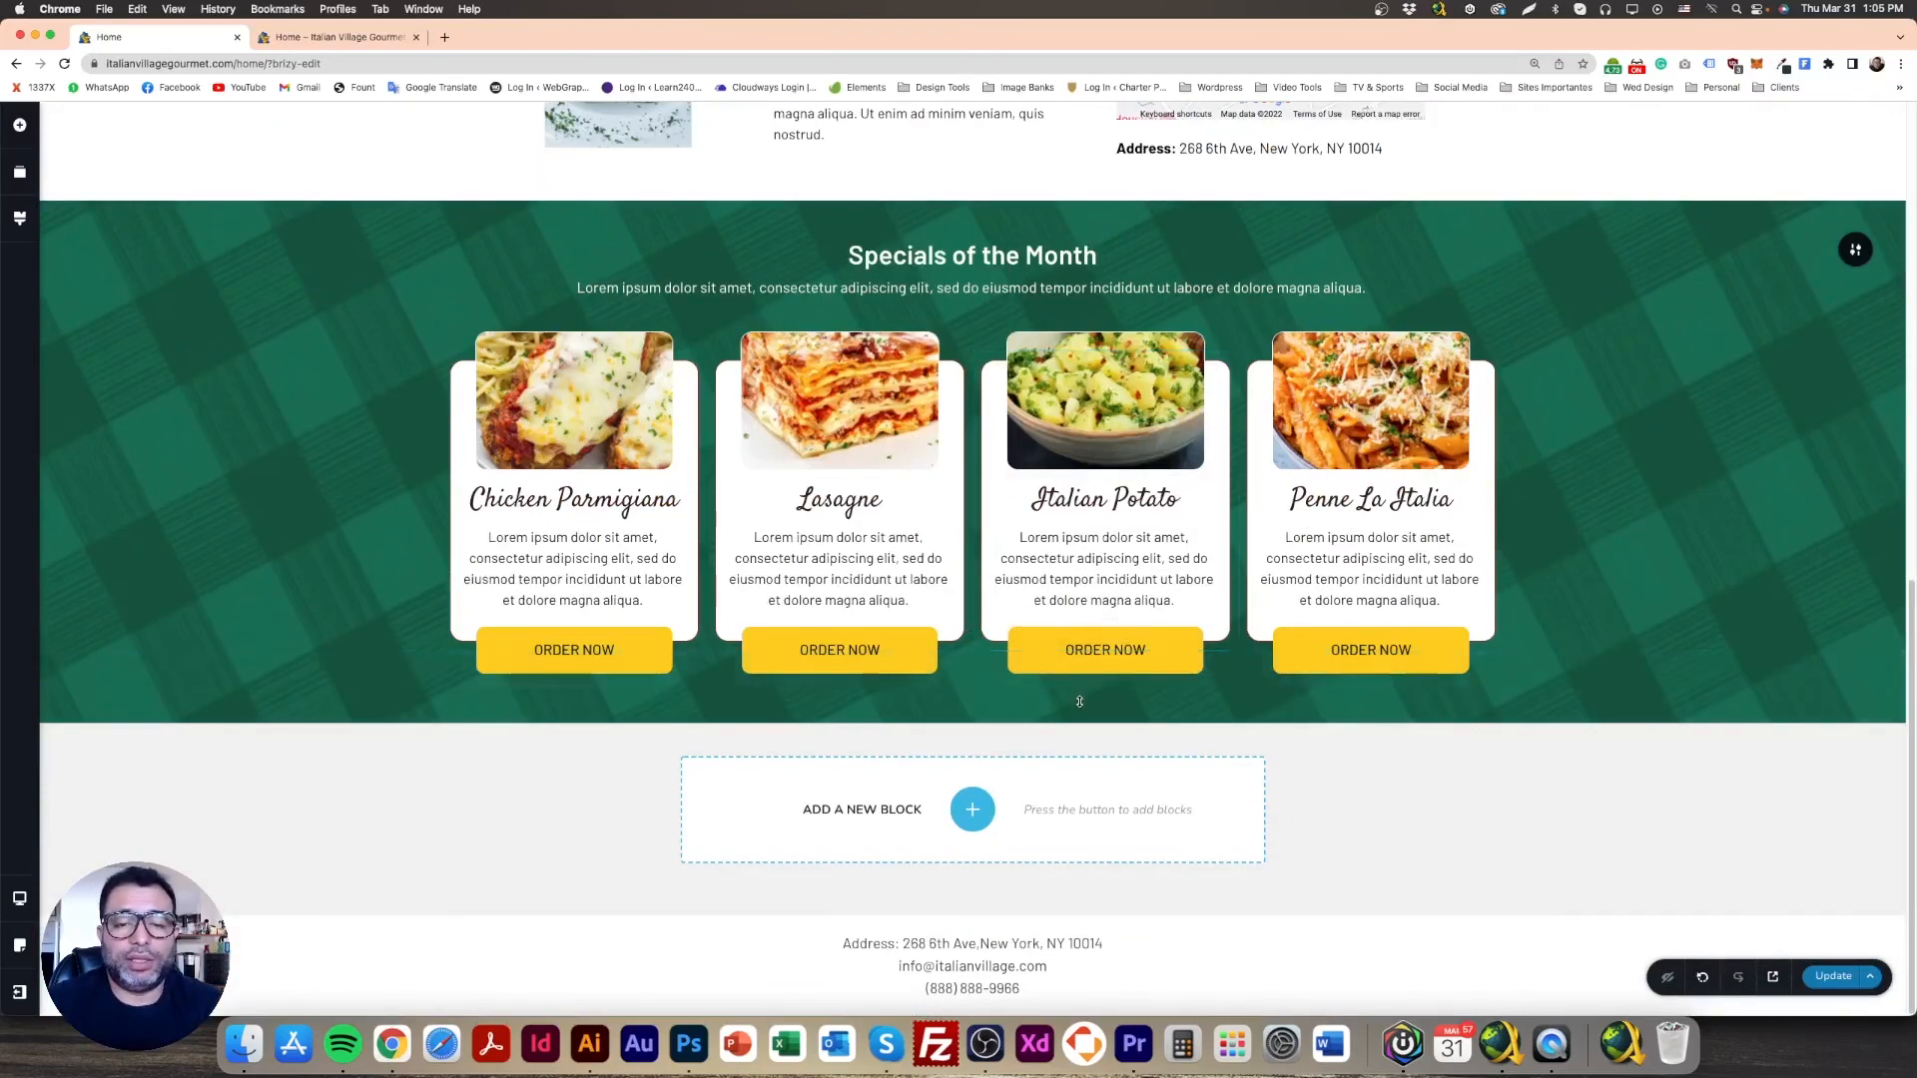
scroll(1110, 627, up, 4)
scroll(1074, 700, down, 3)
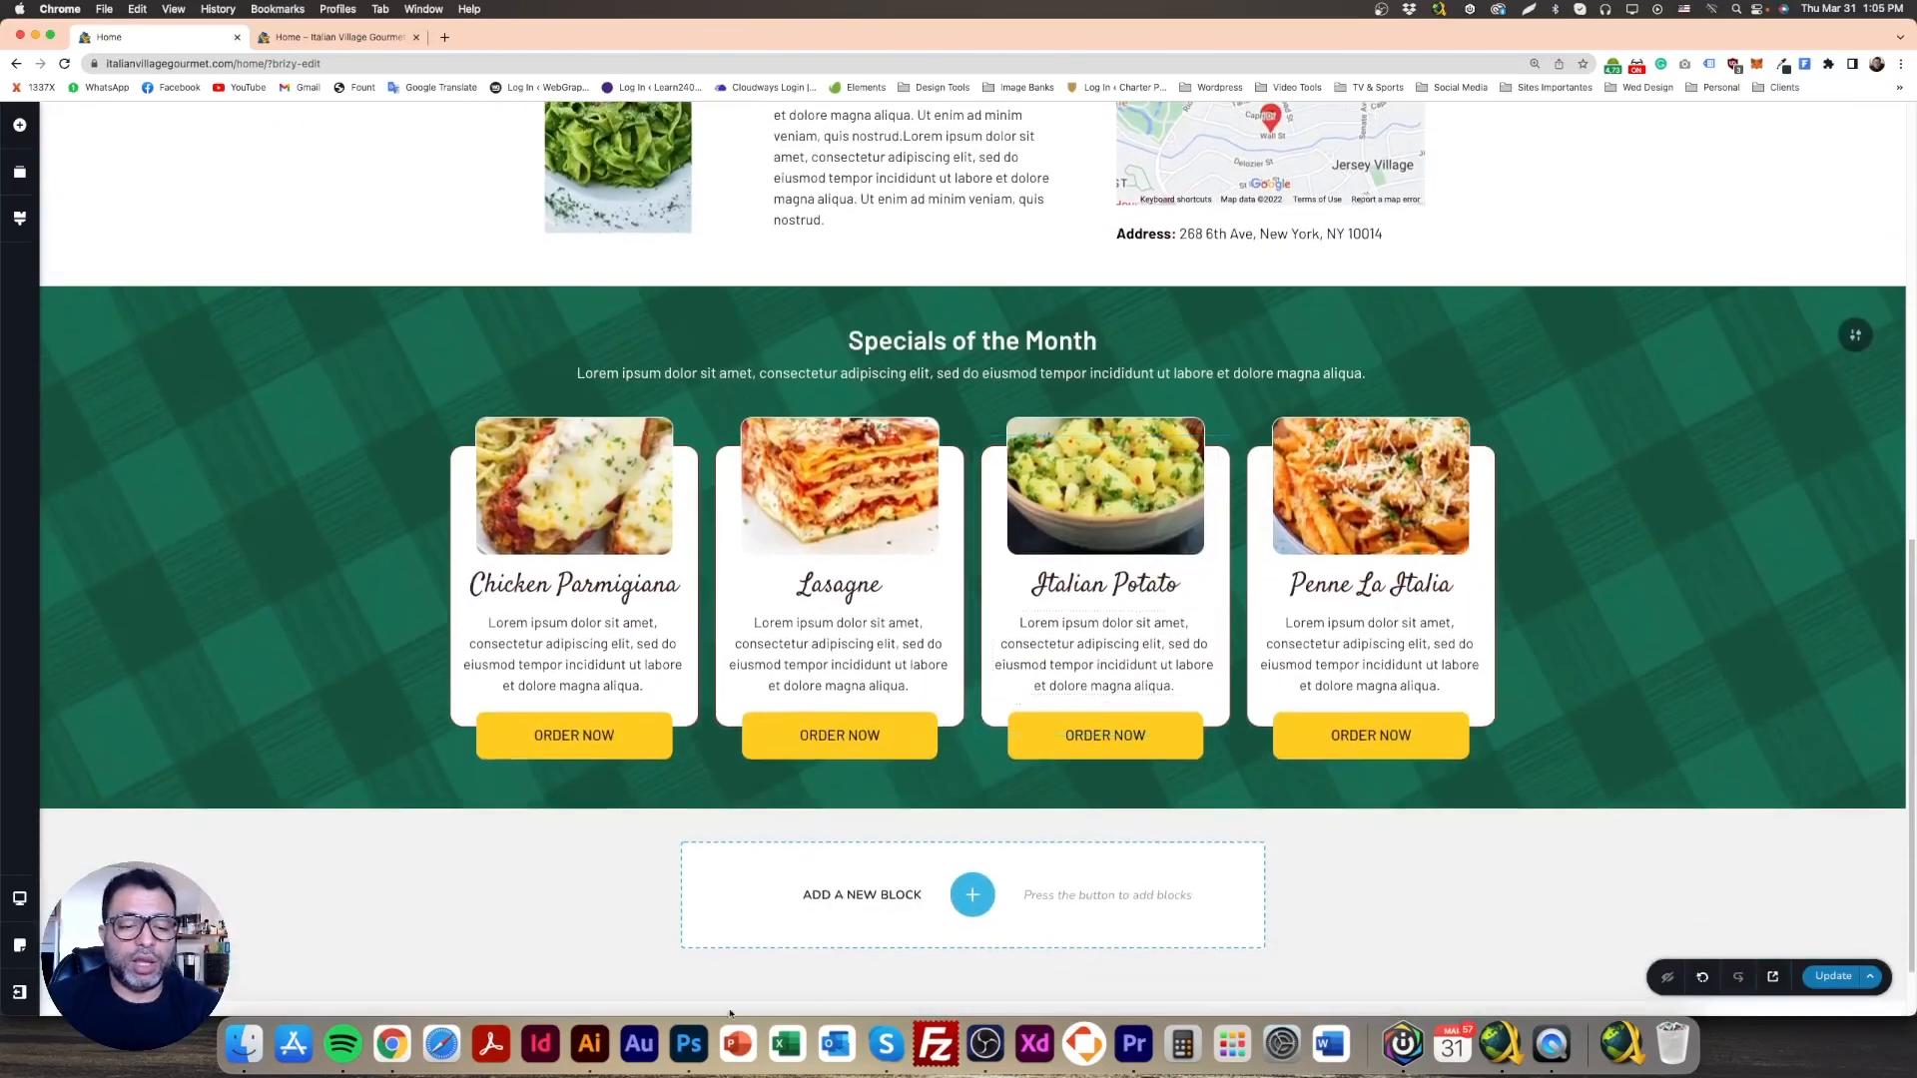
click(689, 1044)
scroll(928, 749, down, 5)
scroll(928, 748, down, 5)
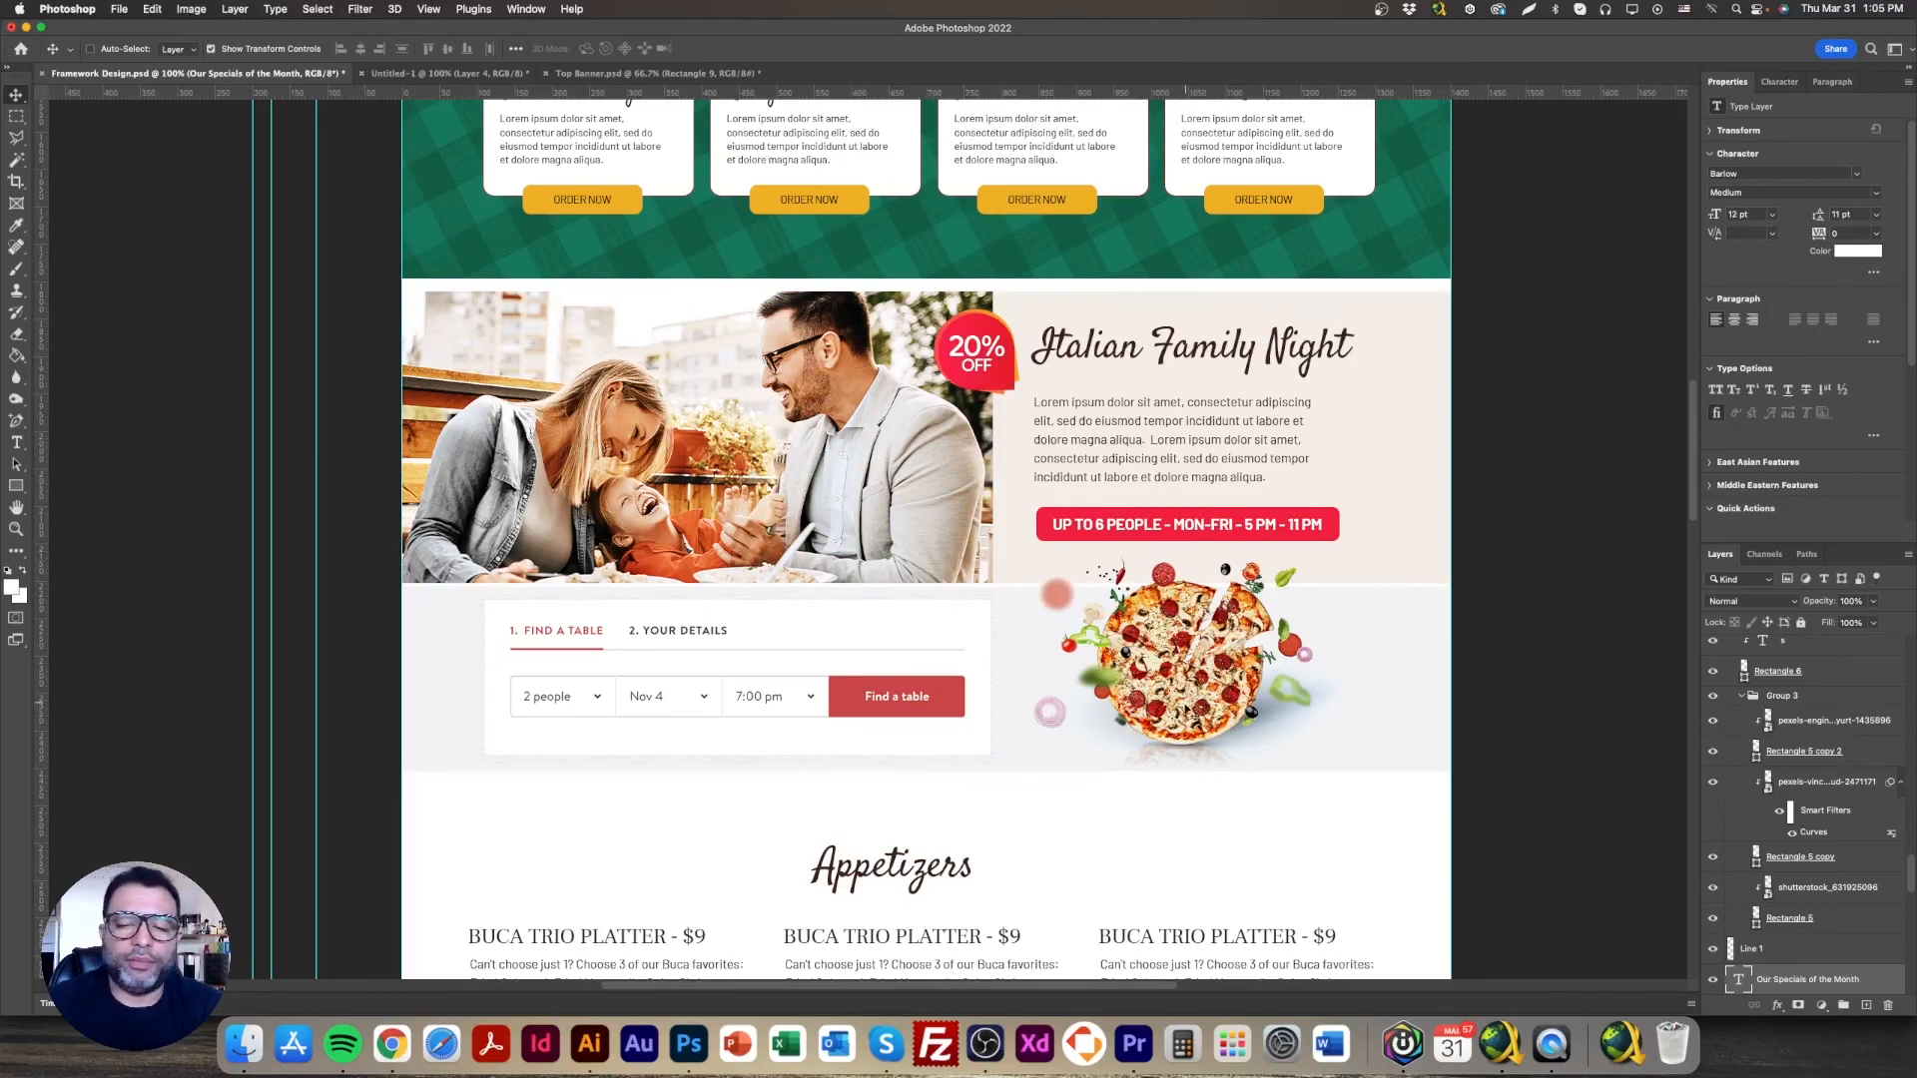
scroll(521, 562, up, 10)
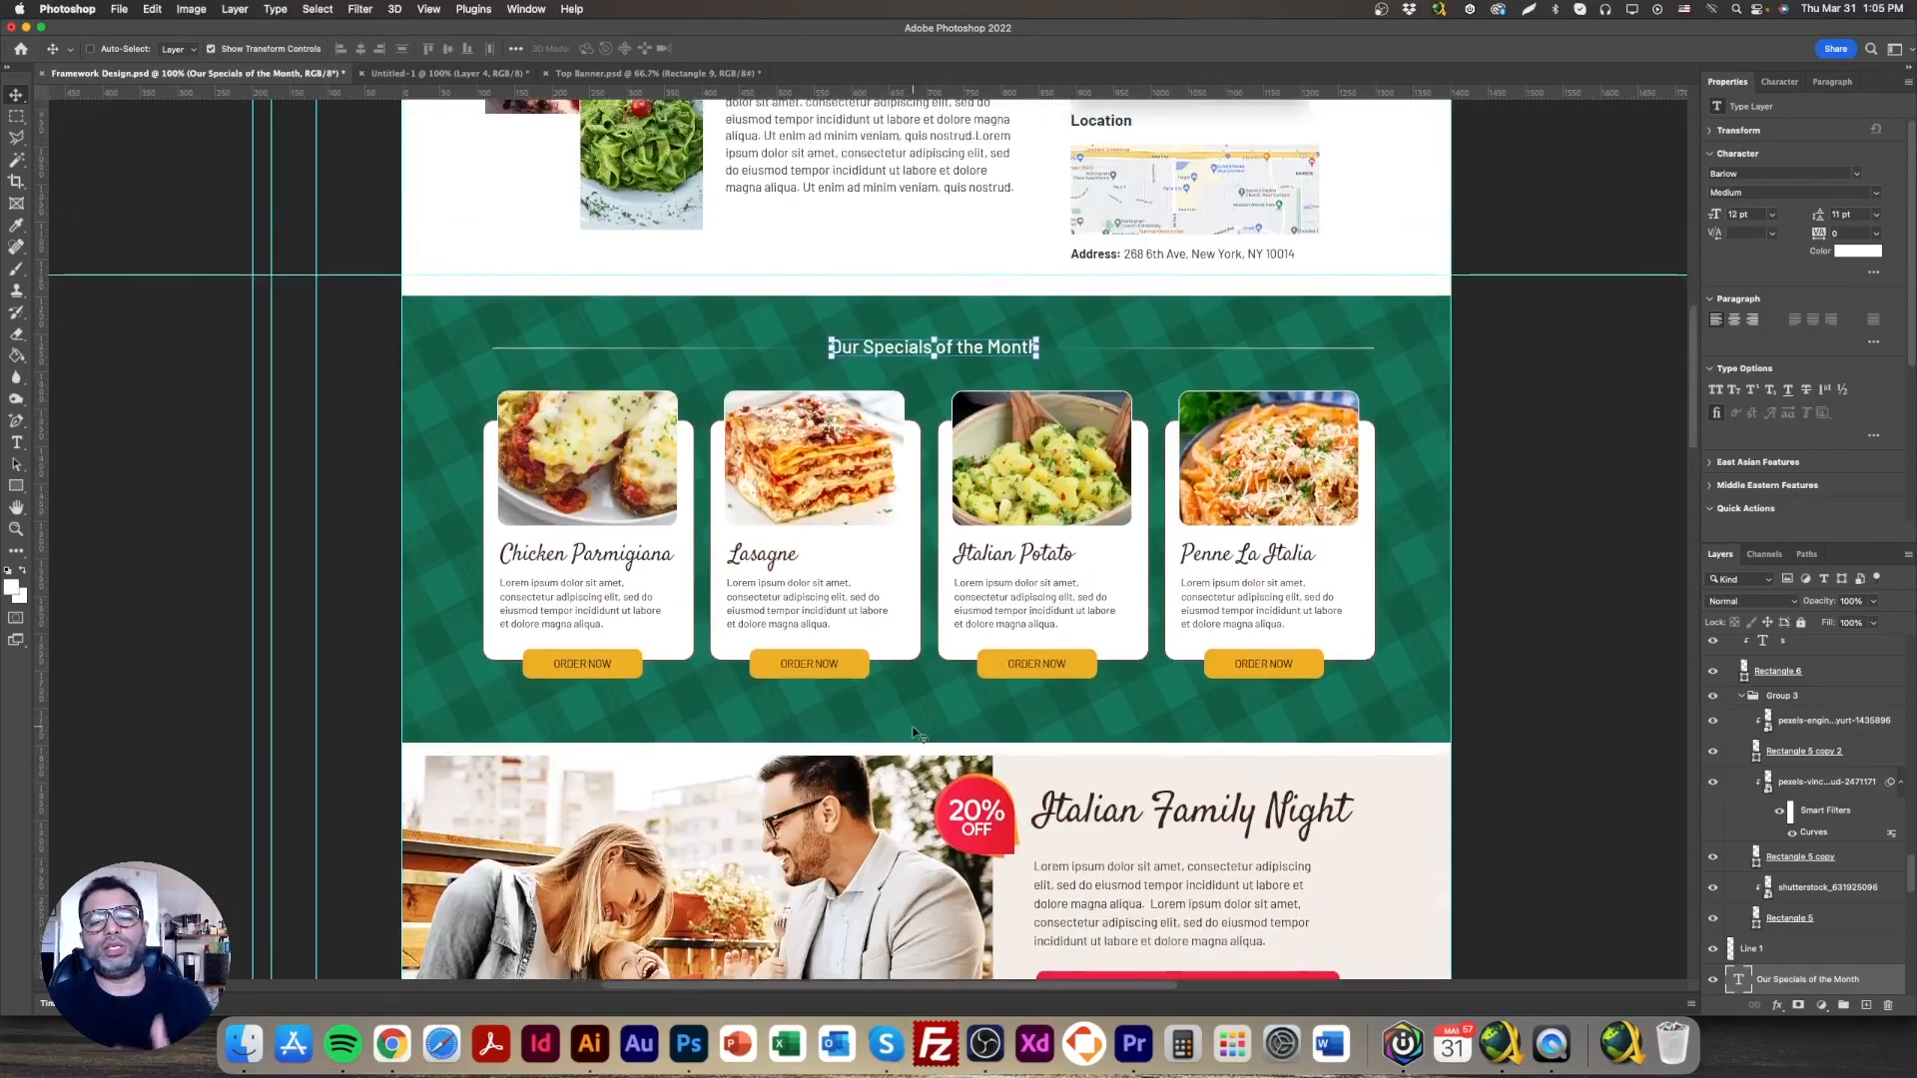
scroll(915, 732, up, 14)
scroll(909, 727, down, 4)
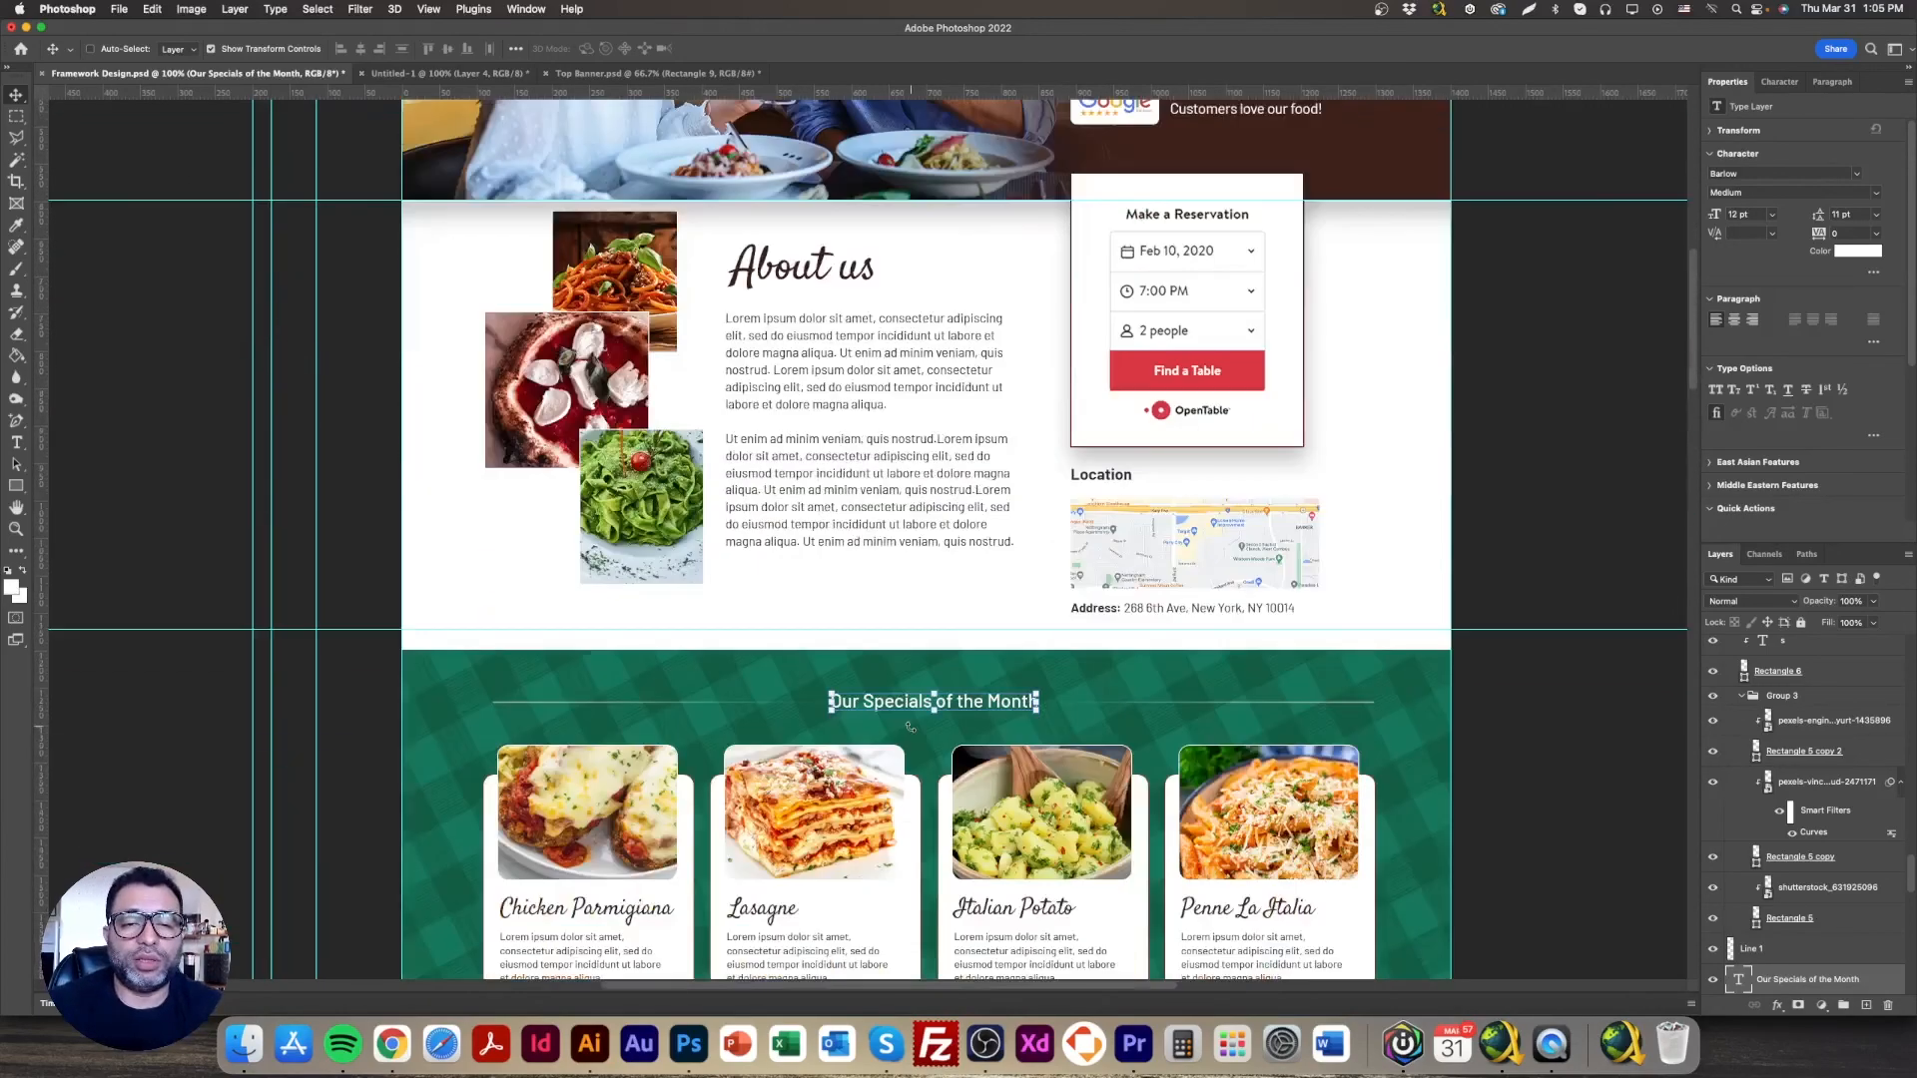
scroll(909, 727, down, 20)
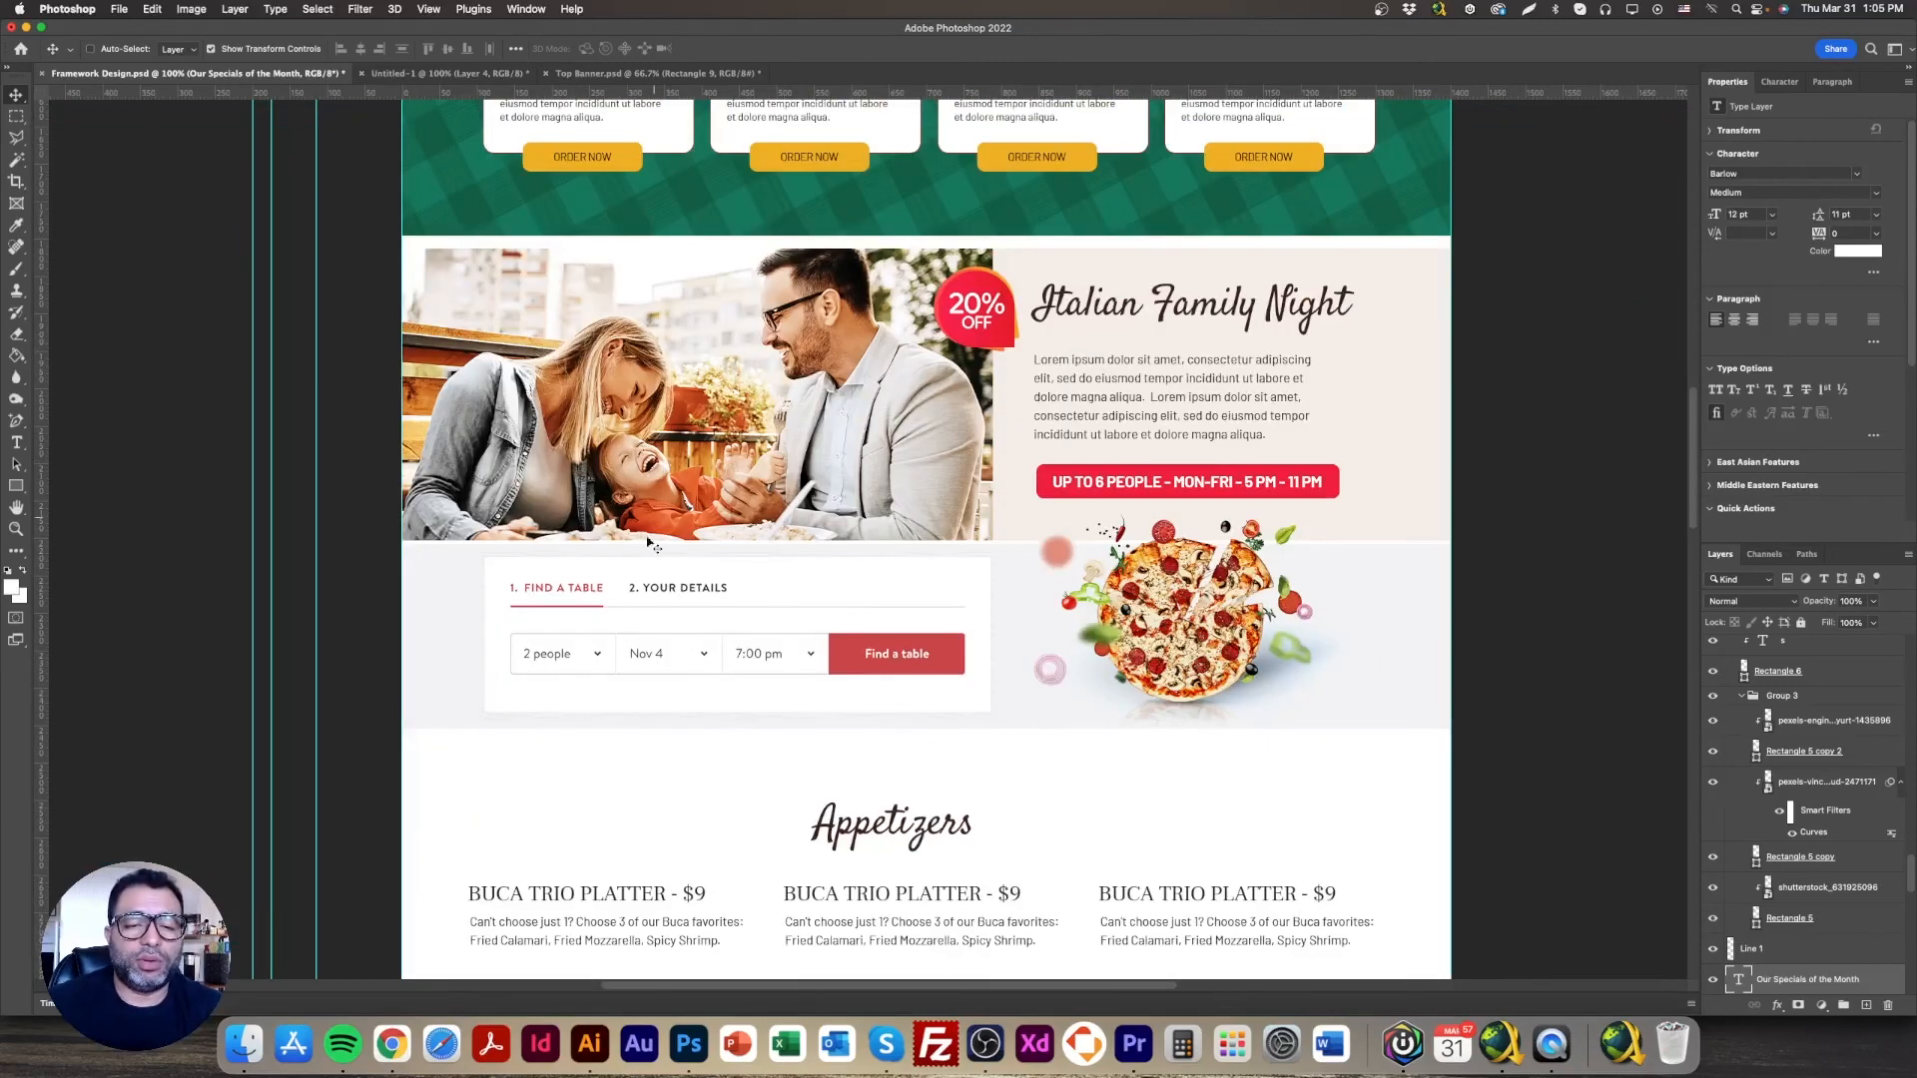